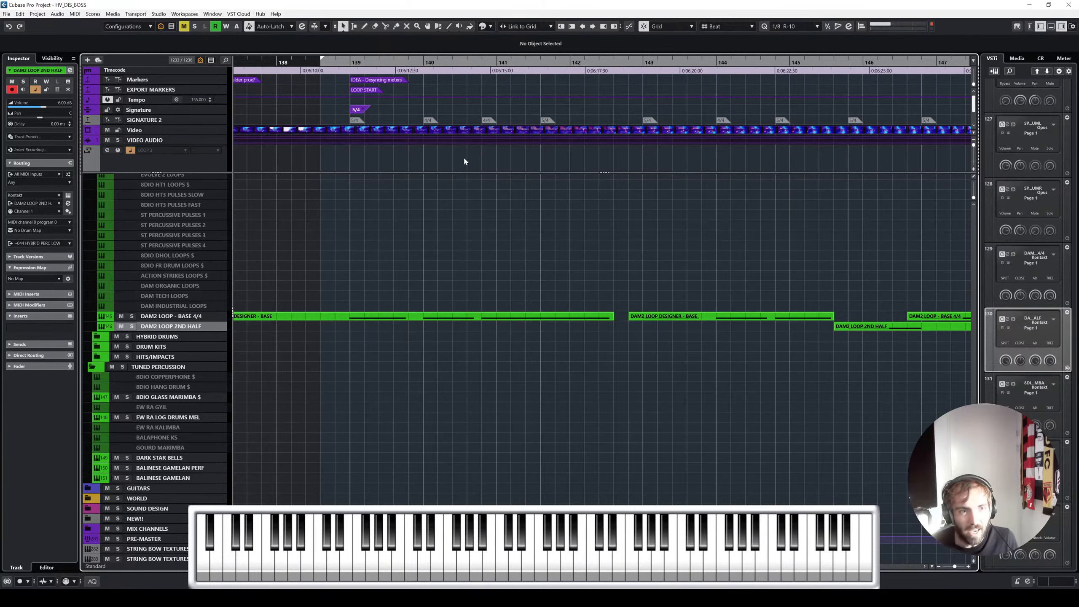
Step: Open the video player below the timeline rulers and cue the footage just before bar 139
left_click(463, 136)
key("F8")
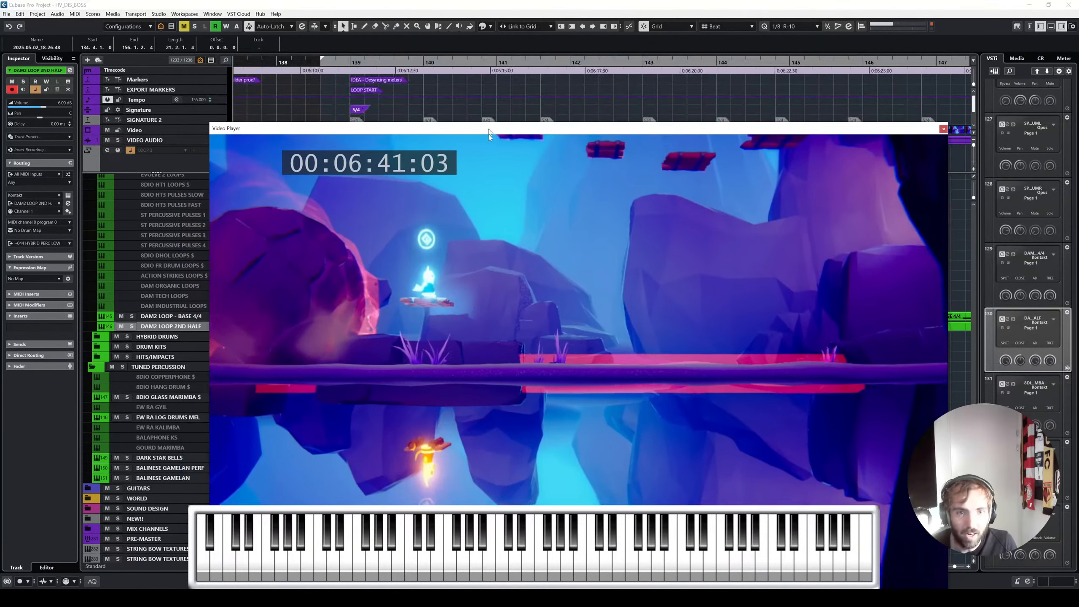
left_click_drag(488, 132, 492, 191)
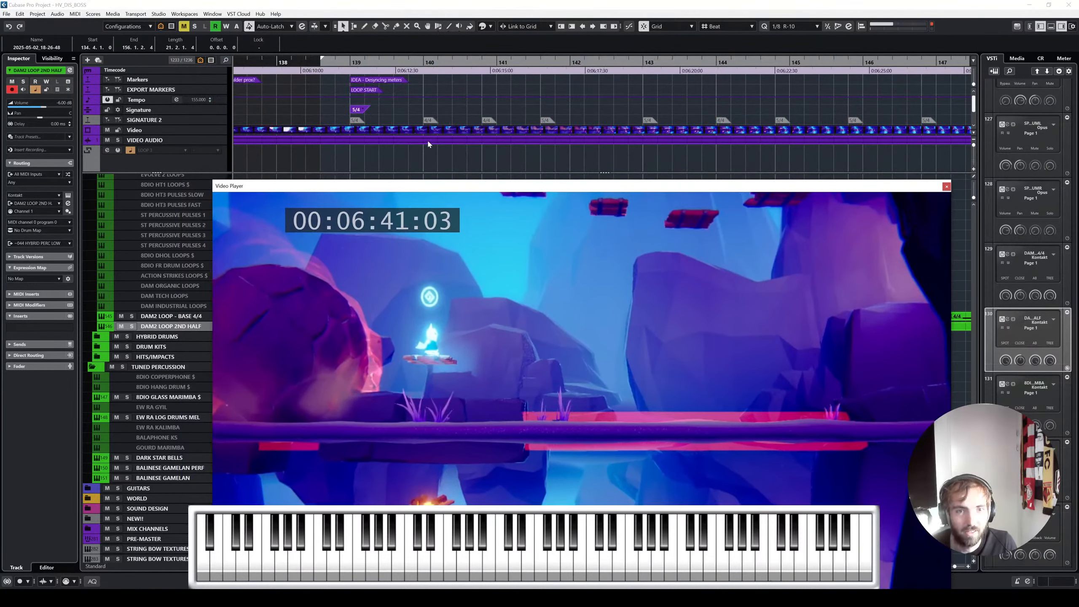
scroll(429, 160, "down", 2)
left_click(371, 62)
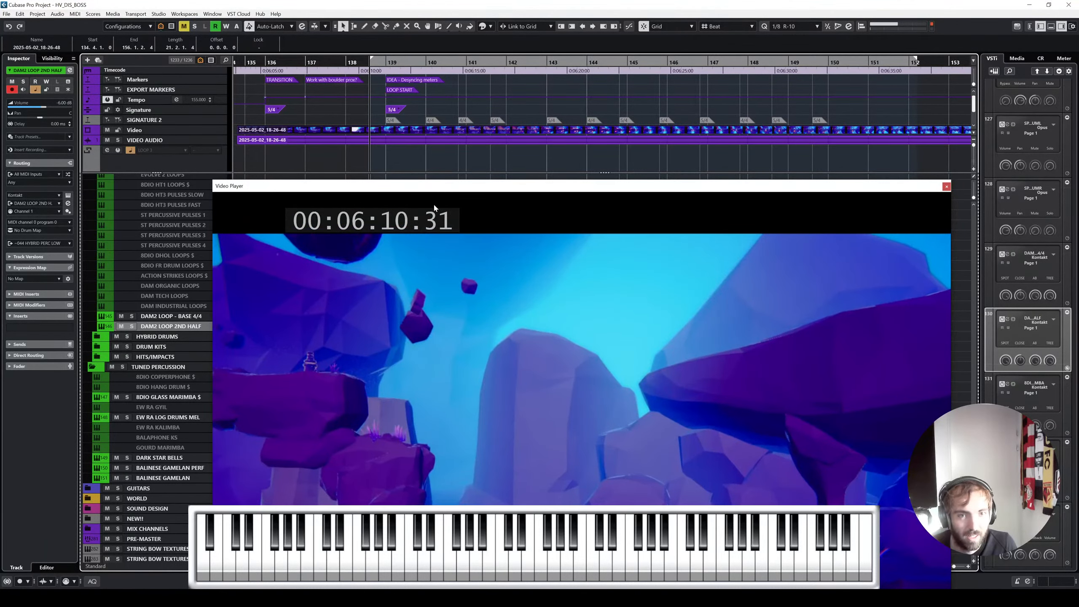
Step: Solo the VIDEO AUDIO track and play the game footage from about bar 134, keeping the timeline markers in view
scroll(413, 161, "left", 2)
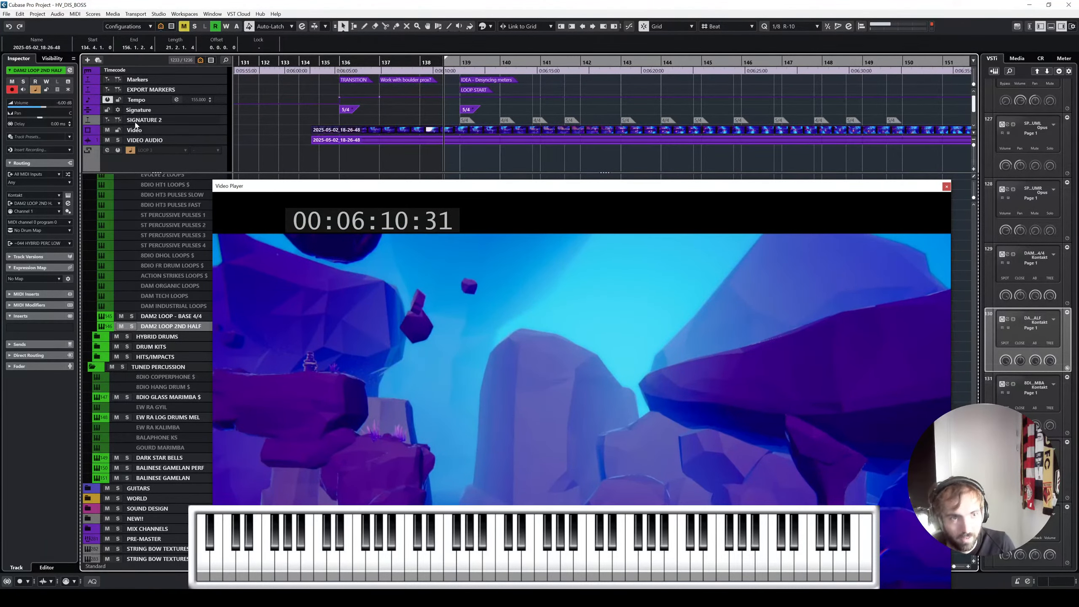
left_click(118, 140)
left_click(308, 63)
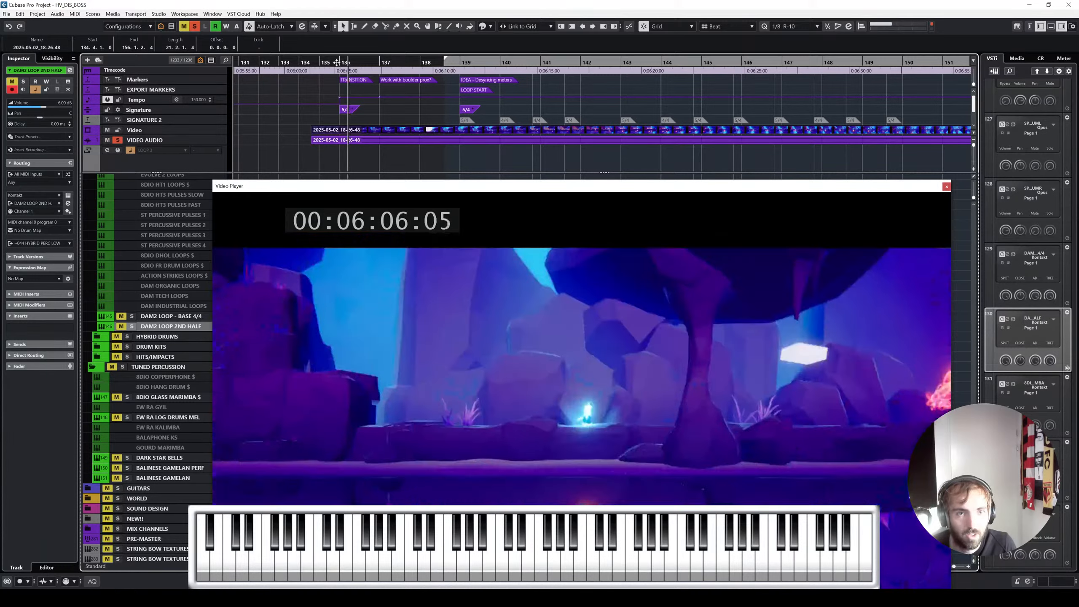
key("space")
left_click_drag(463, 192, 359, 77)
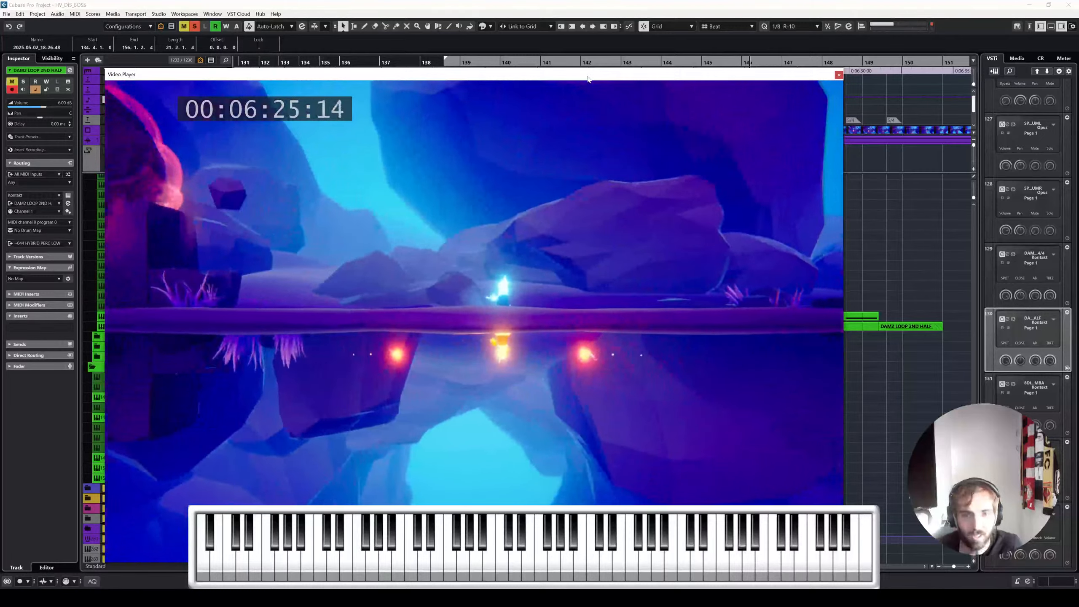
left_click_drag(824, 76, 827, 145)
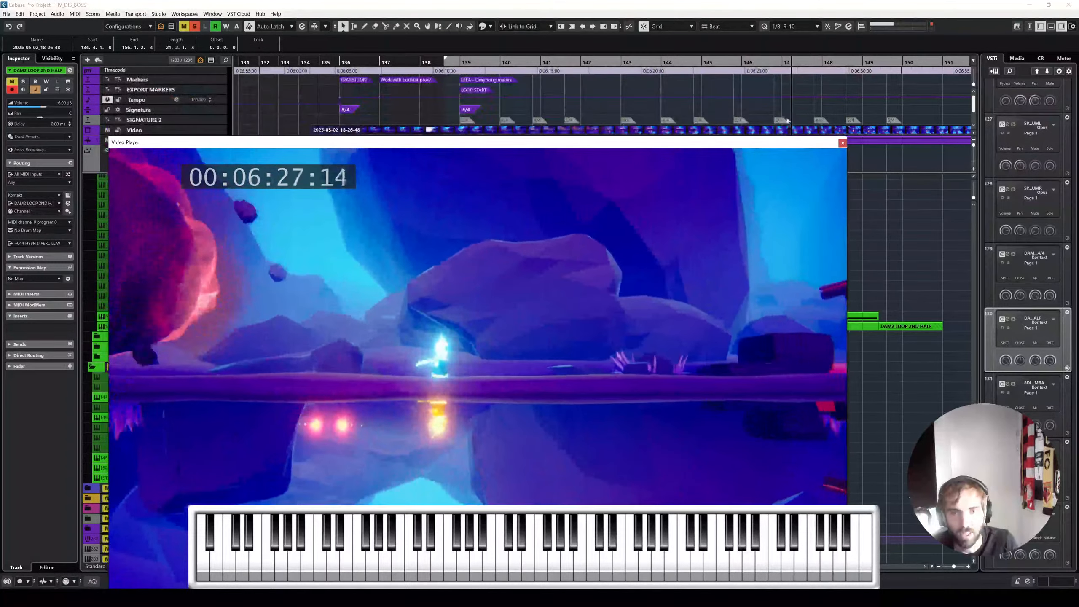
left_click(735, 63)
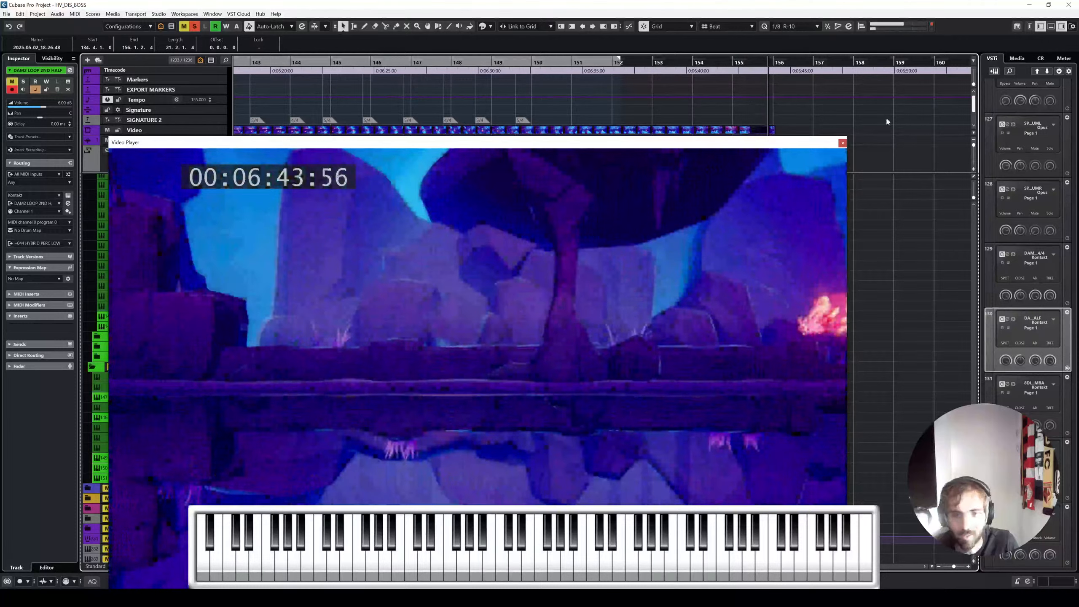
Step: Close the video player and switch the VIDEO AUDIO track from solo to muted
left_click(843, 143)
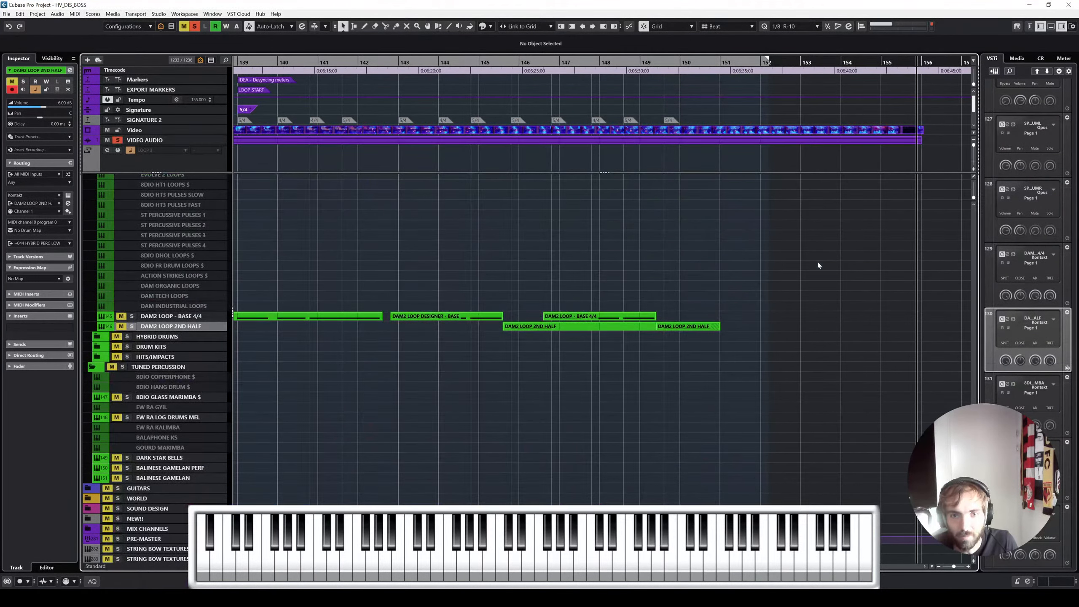
scroll(814, 258, "left", 5)
left_click(119, 144)
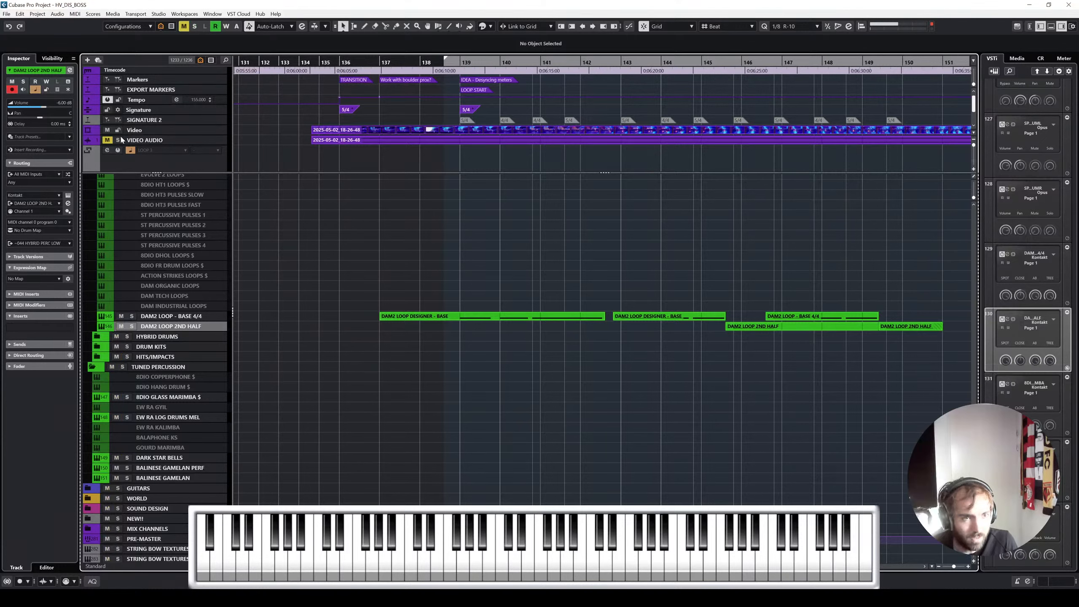
Step: Look through the project's track list and place the playhead on the last beat of bar 138
scroll(461, 214, "up", 3)
scroll(491, 225, "down", 1)
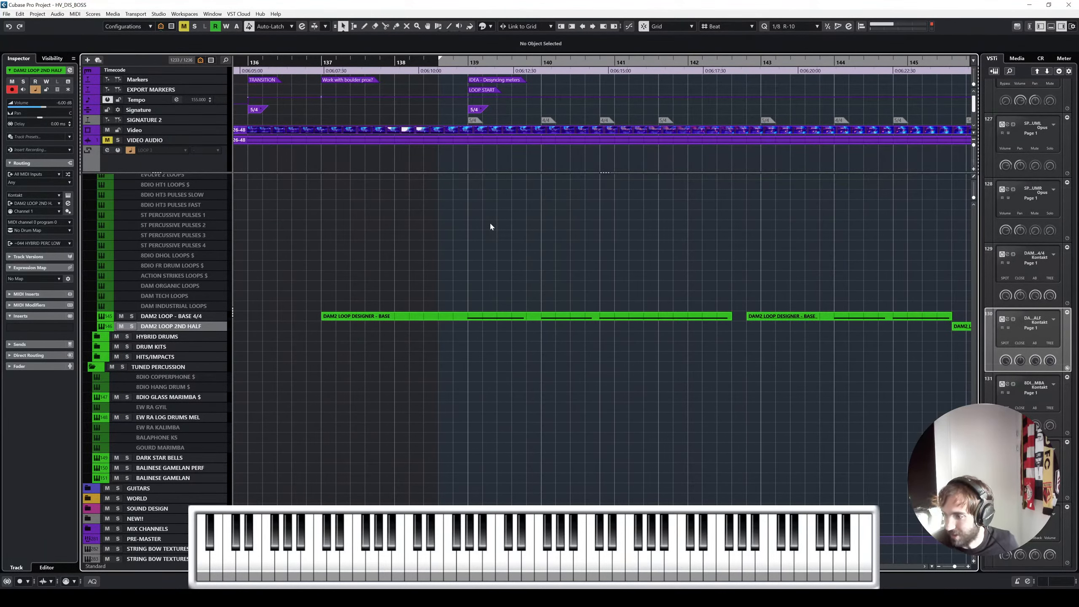
scroll(511, 215, "up", 10)
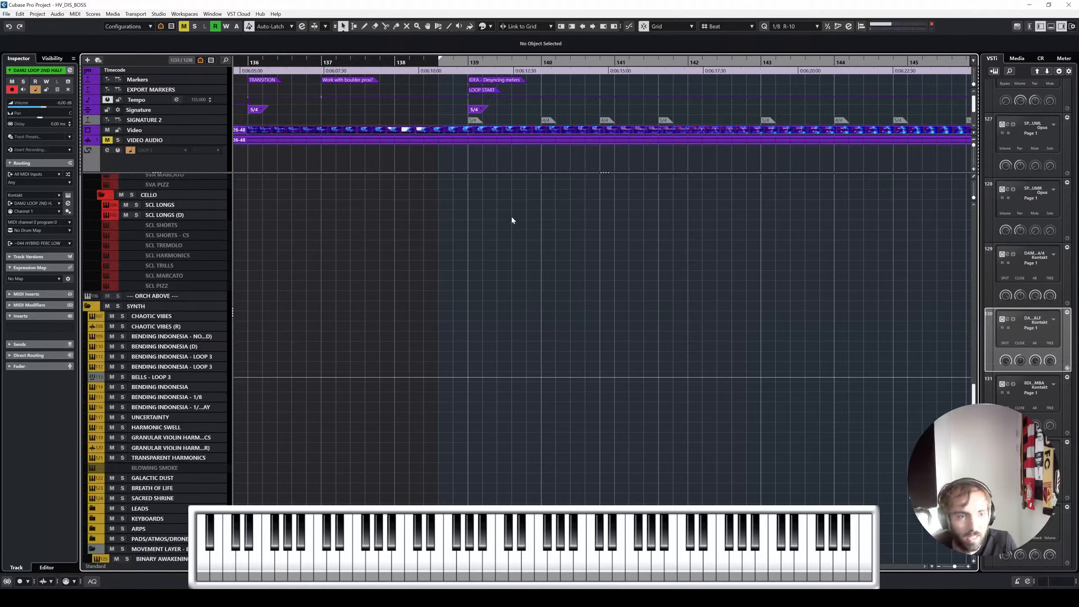
scroll(510, 215, "down", 12)
scroll(514, 225, "up", 3)
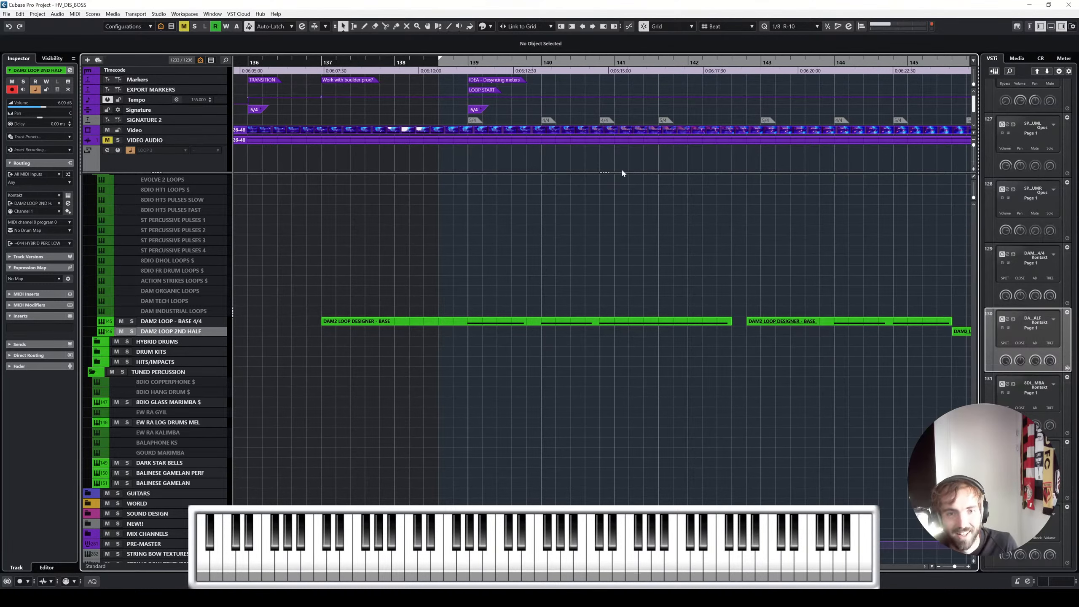
left_click(453, 63)
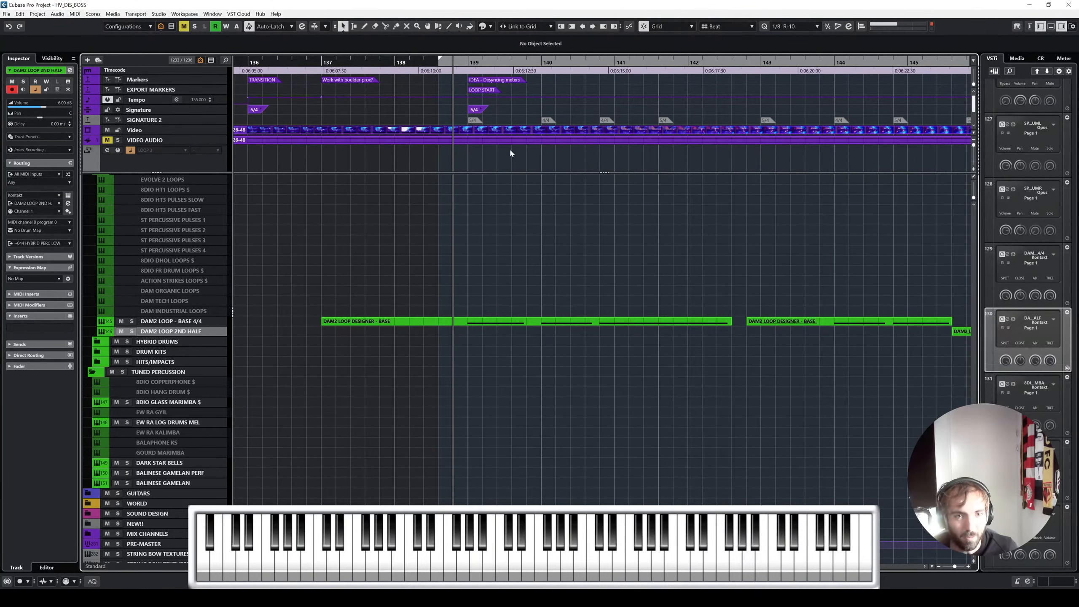
key("g")
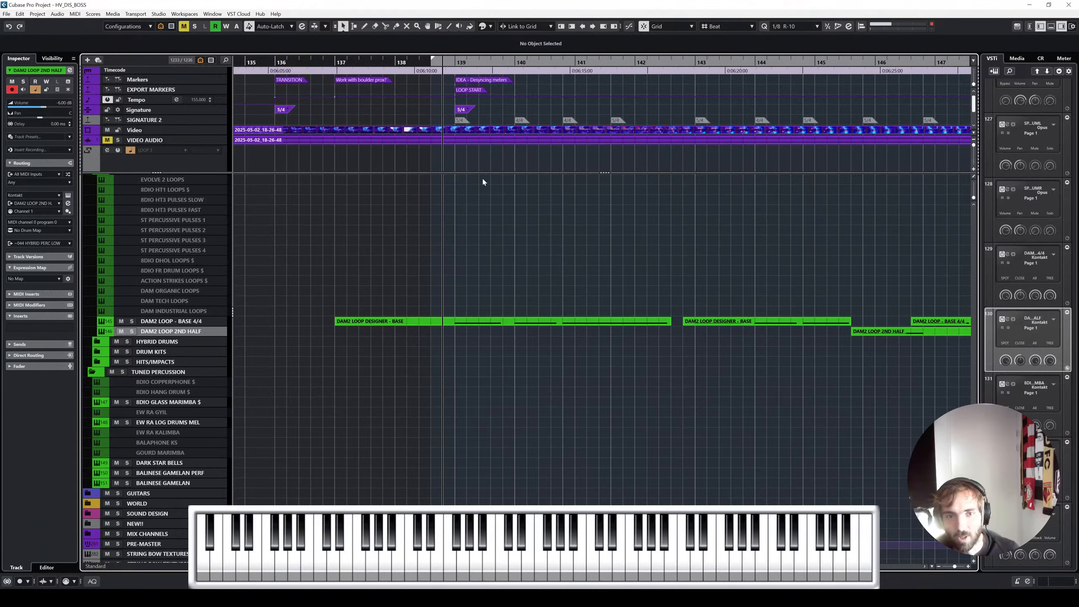
Step: Examine the percussion loop parts from bar 137 to 151 and the time signatures listed for the Signature track
left_click_drag(484, 173, 484, 165)
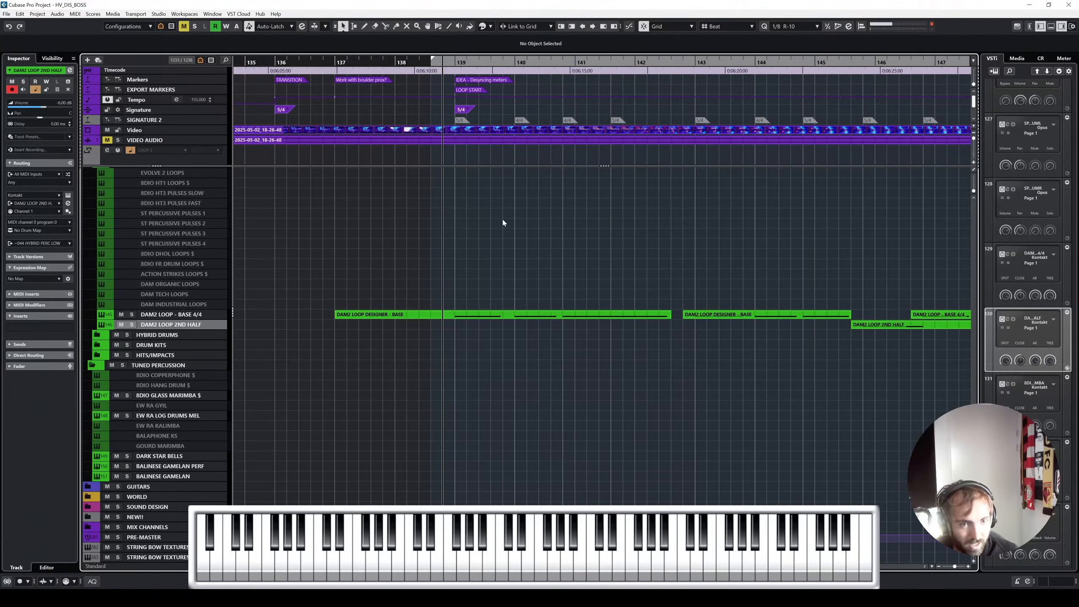
scroll(503, 222, "up", 4)
scroll(508, 221, "right", 6)
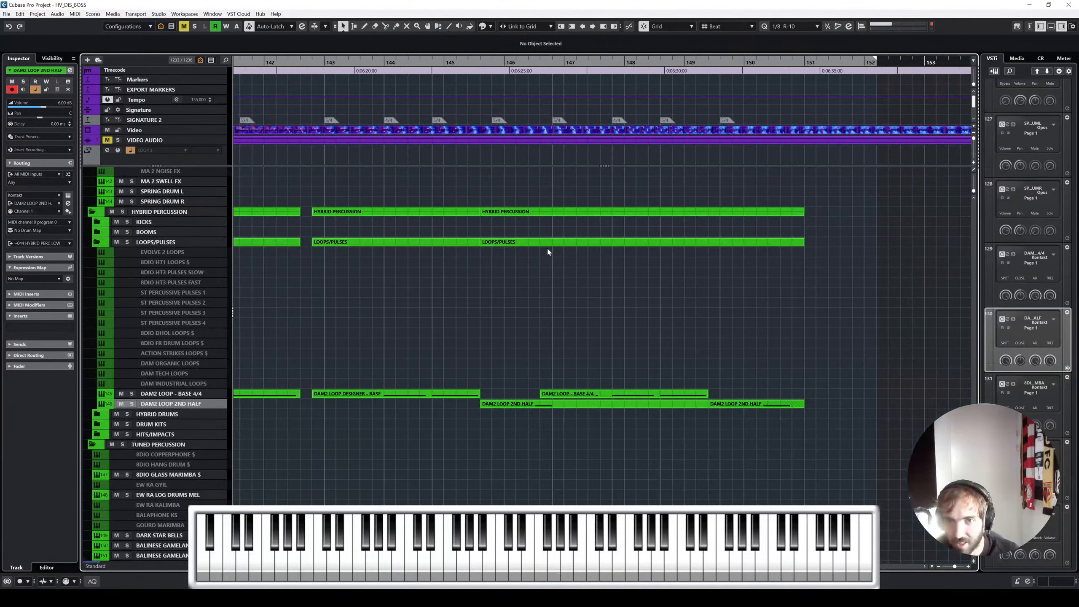
scroll(594, 307, "down", 2)
scroll(593, 307, "left", 2)
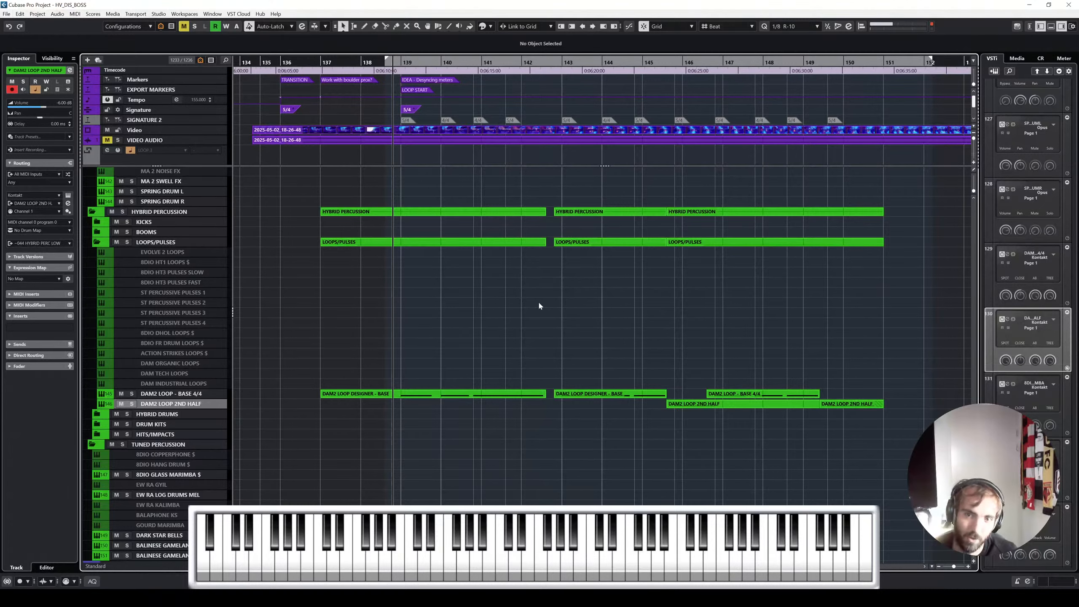
scroll(535, 300, "up", 2)
scroll(535, 300, "left", 2)
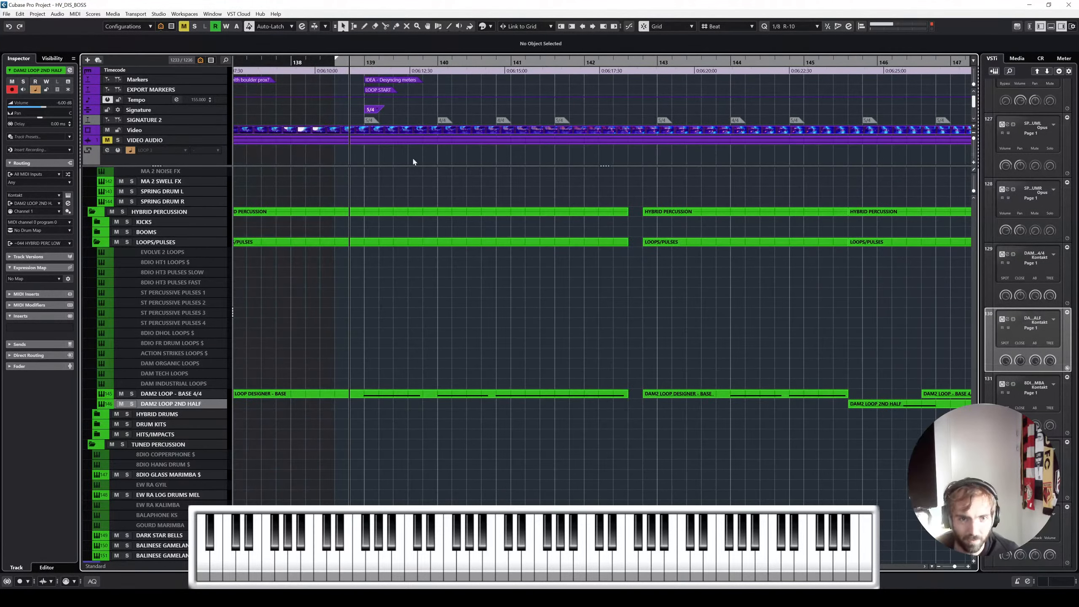
scroll(374, 132, "up", 3)
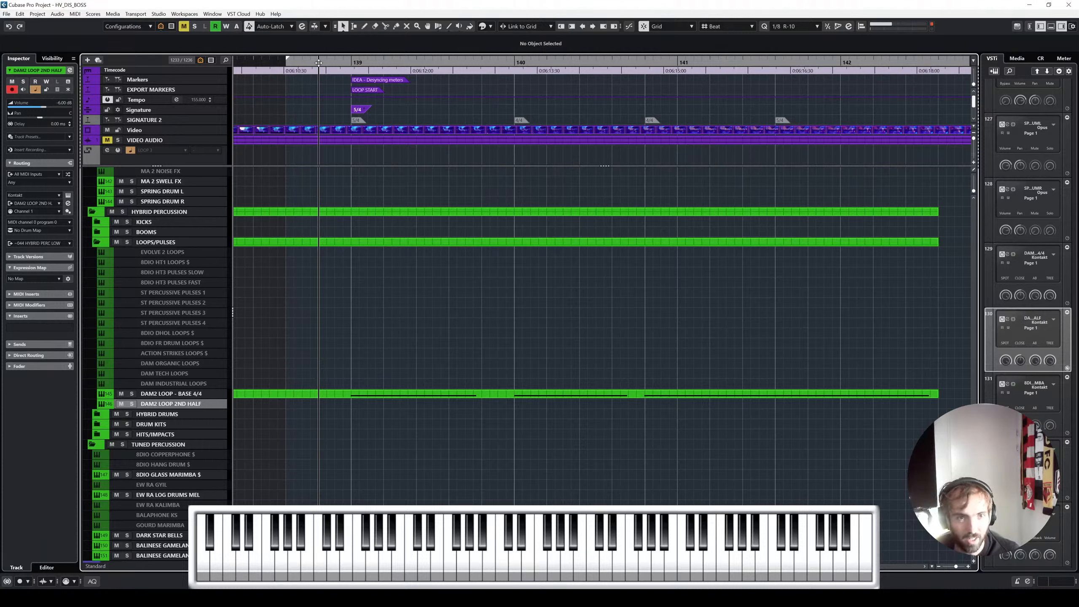
left_click(175, 112)
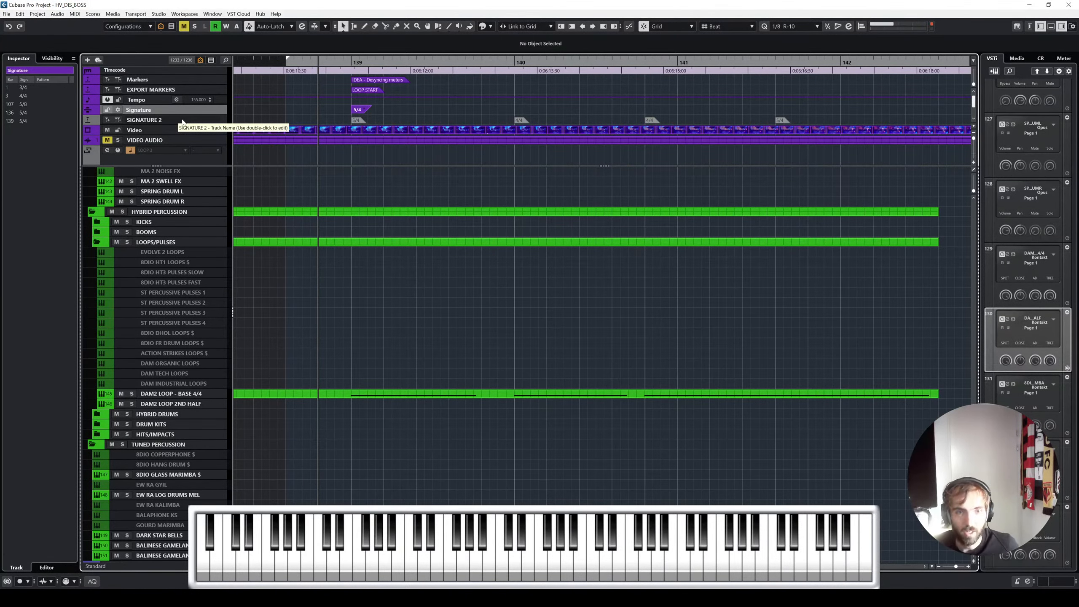
scroll(436, 336, "down", 1, "ctrl")
Step: Select the DAM2 LOOP - BASE 4/4 track and play its loops from just before bar 139 with the metronome on
left_click(190, 393)
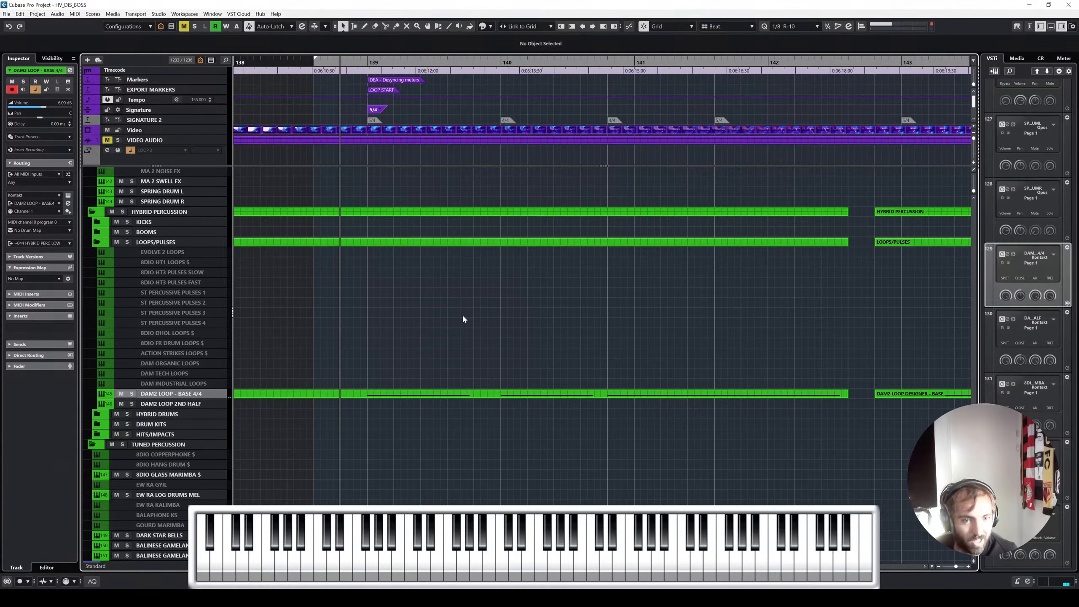
scroll(460, 317, "up", 1, "ctrl")
scroll(485, 317, "right", 2)
scroll(510, 318, "left", 2)
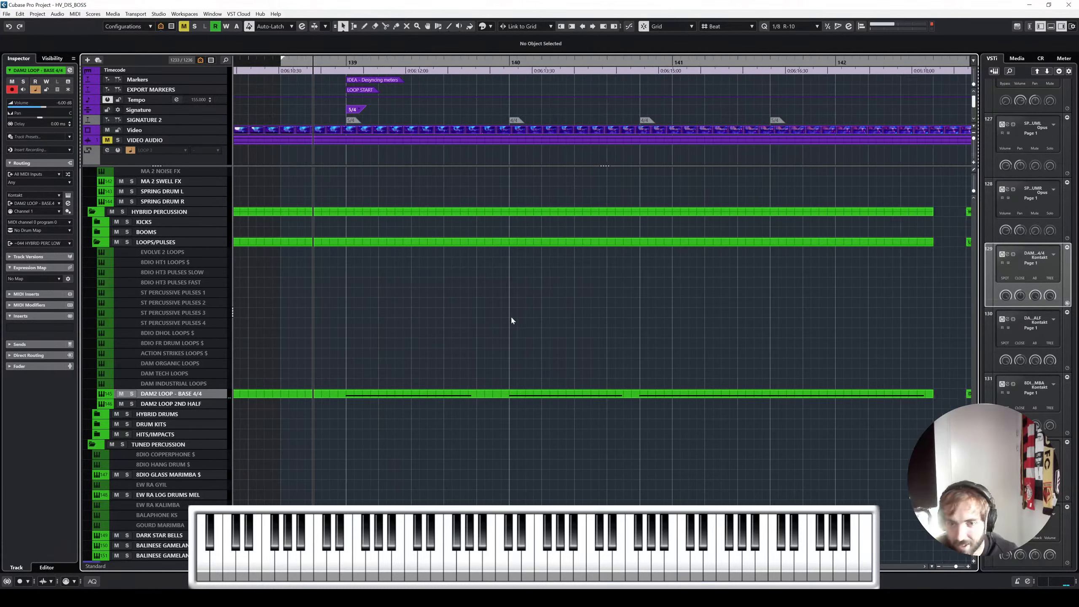
scroll(511, 318, "right", 4)
scroll(511, 320, "left", 3)
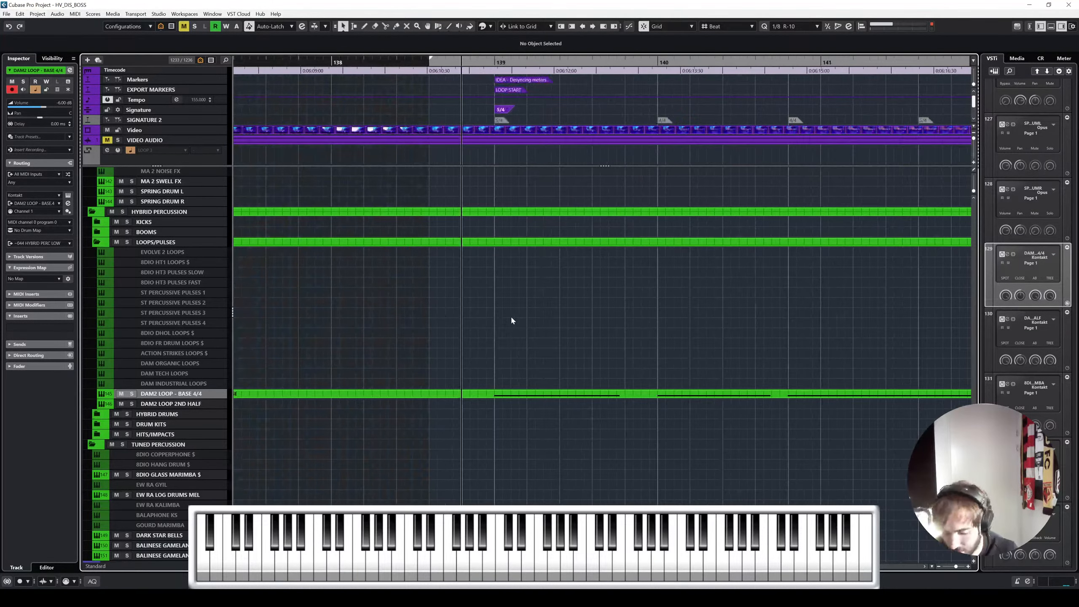
scroll(540, 313, "right", 1)
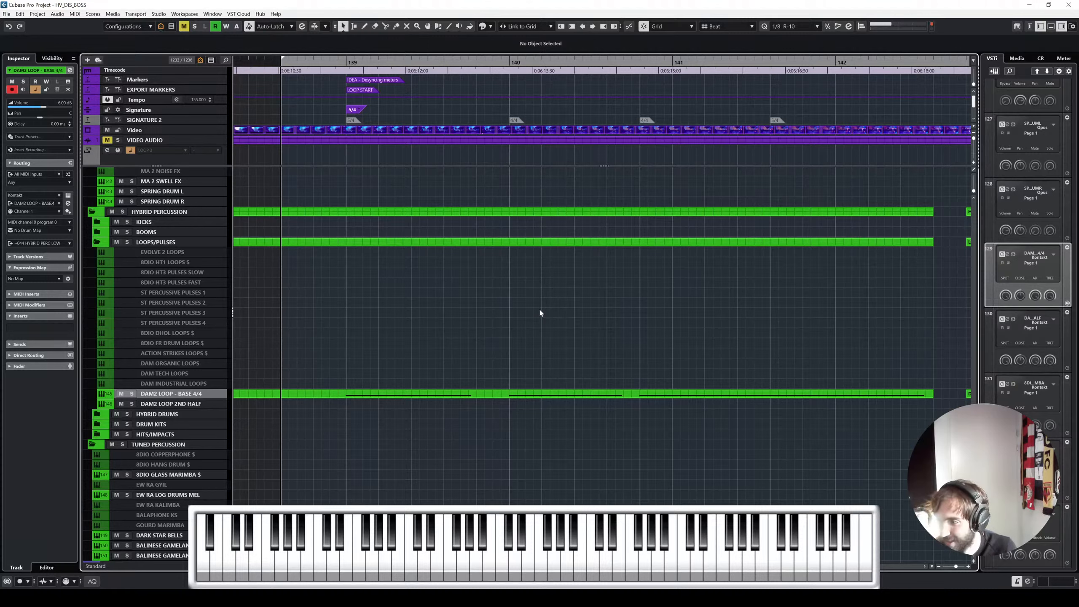
key("space")
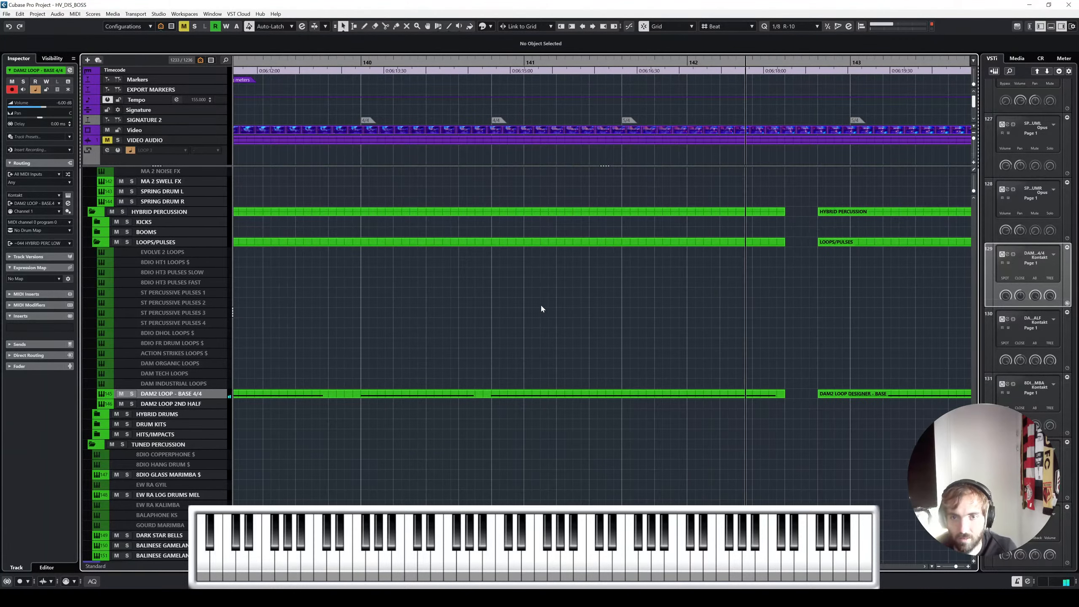
key("g")
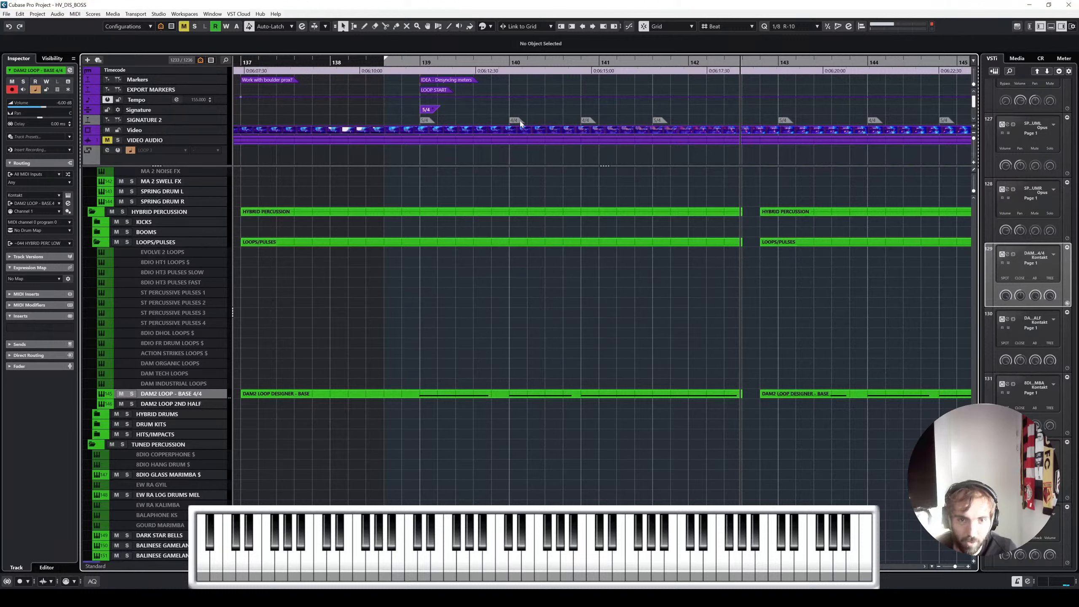
Step: Inspect the meter markers on the SIGNATURE 2 track between bars 140 and 142 one by one
left_click(515, 120)
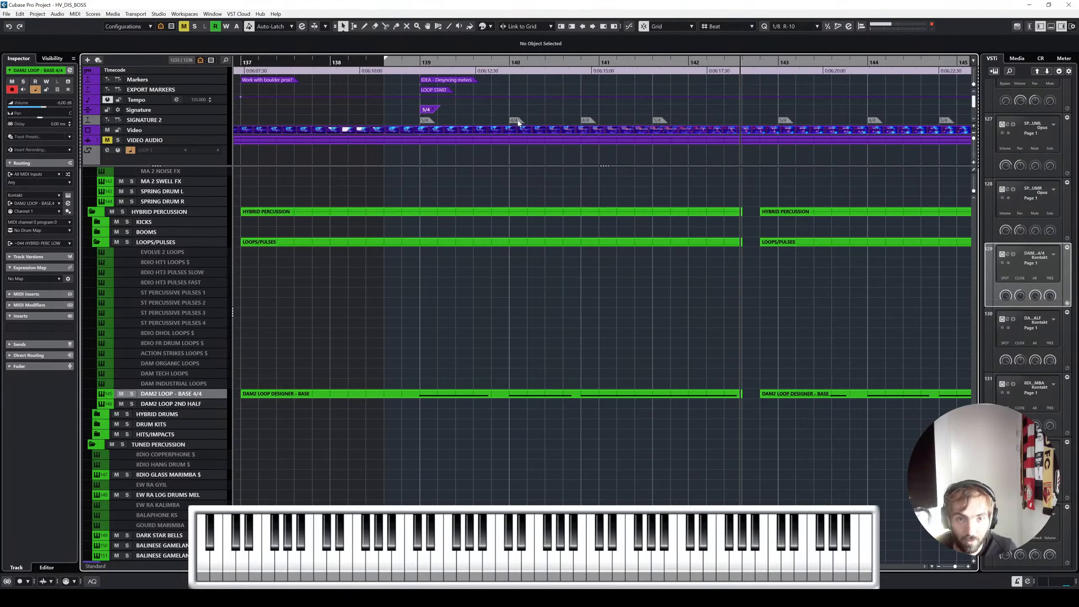
left_click(586, 120)
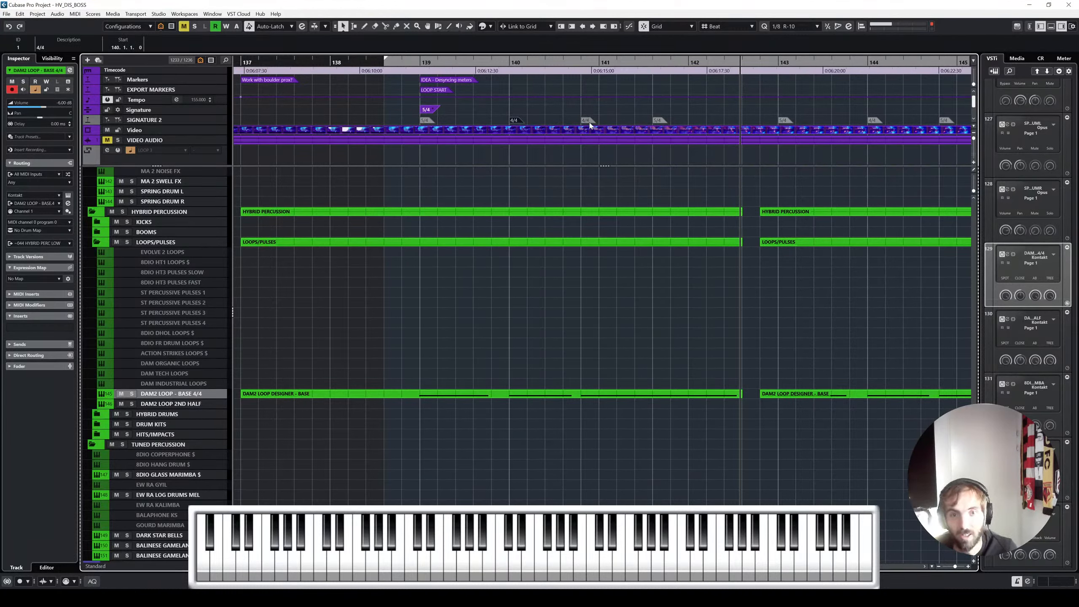
left_click(661, 120)
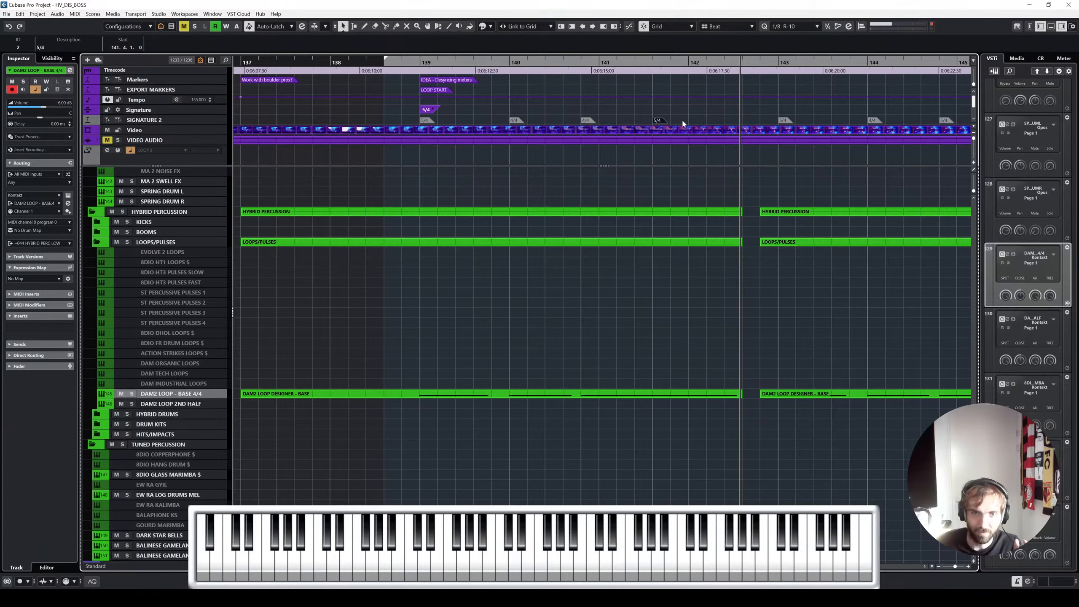
Step: Try a copy of the 5/4 marker from 141.4 at 142.4 on the SIGNATURE 2 track, and delete the copy
left_click_drag(710, 62, 735, 120)
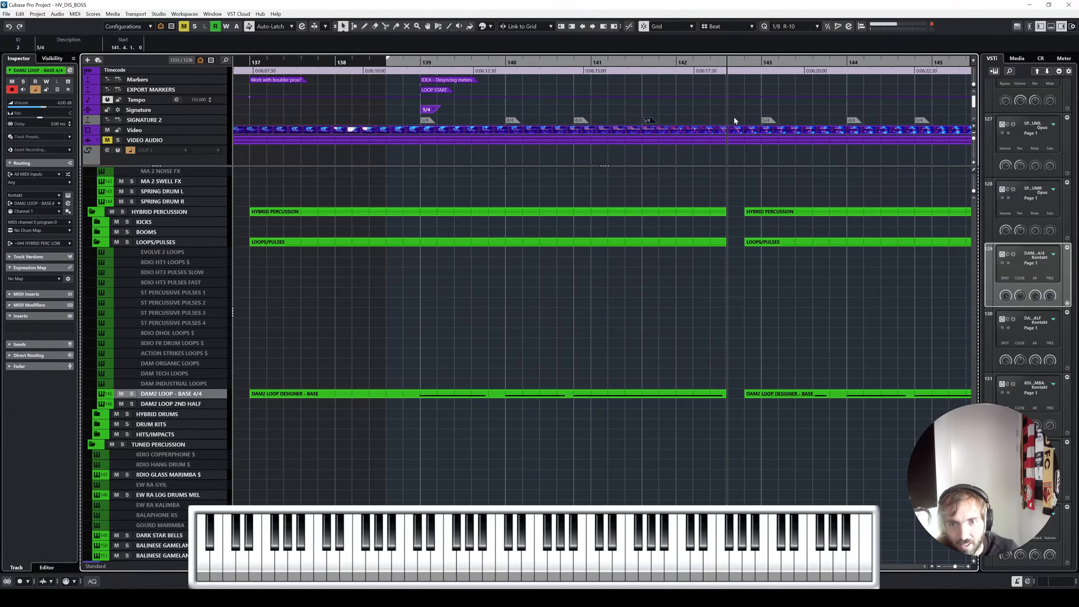
left_click_drag(650, 123, 739, 123)
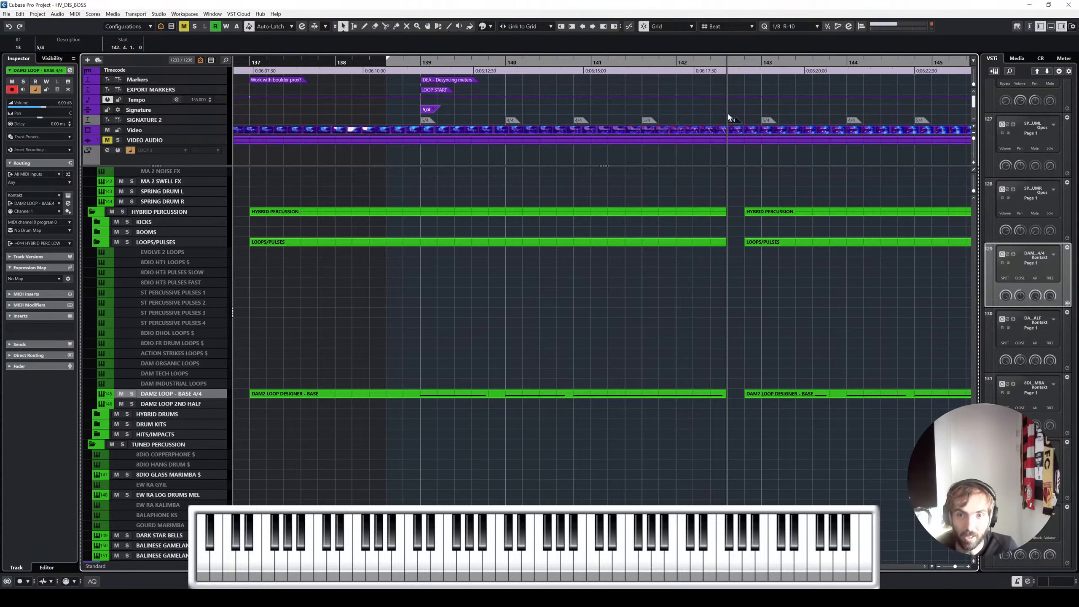
key("Delete")
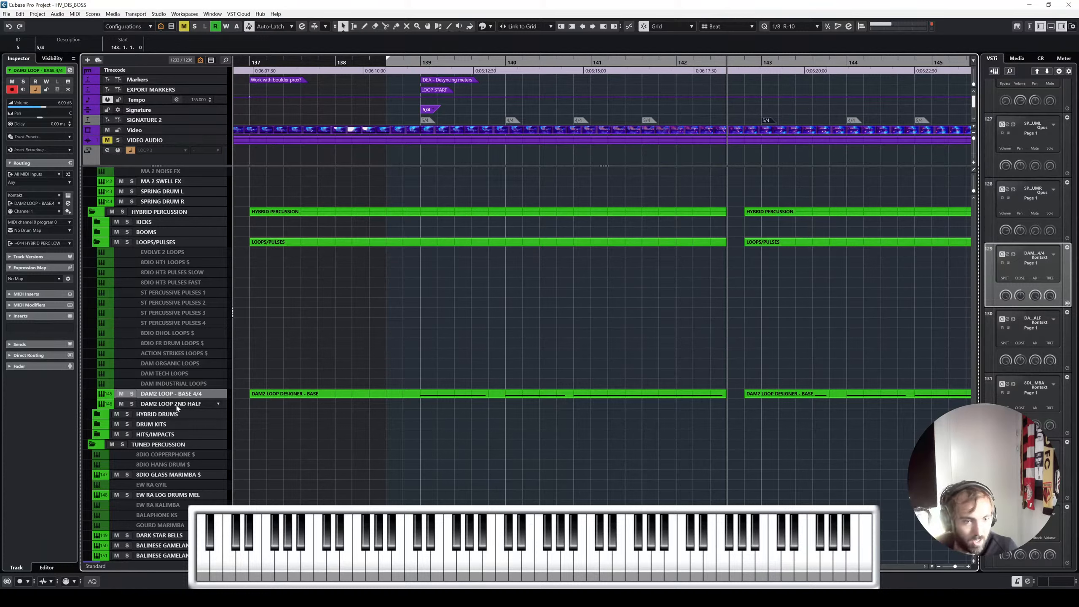
Step: Open the Kontakt instrument of the DAM2 LOOP - BASE 4/4 track and move its window so the whole Damage 2 interface shows
left_click(68, 194)
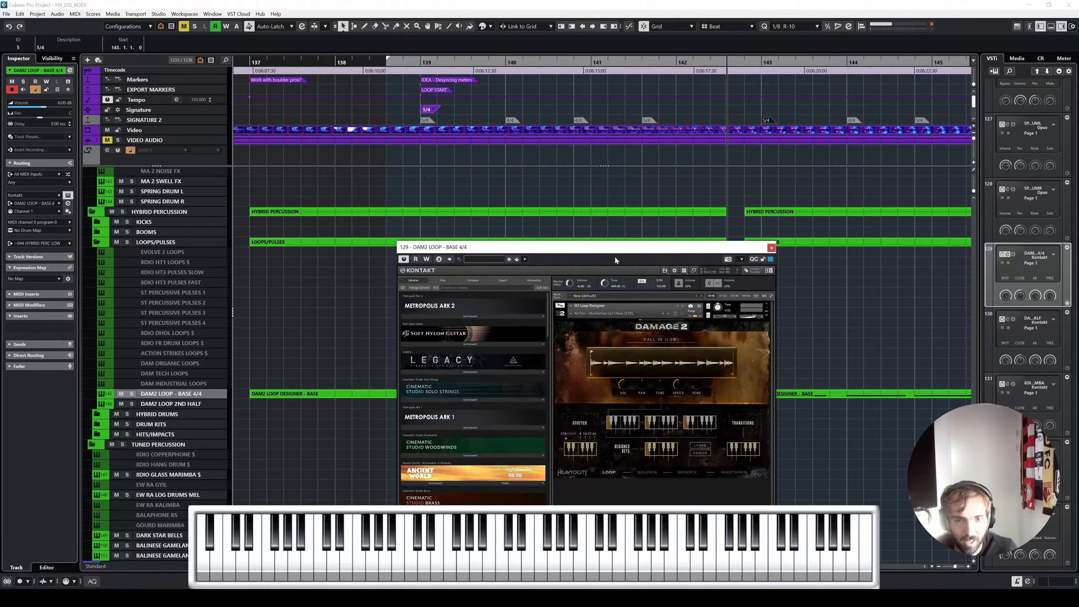
left_click_drag(625, 249, 585, 186)
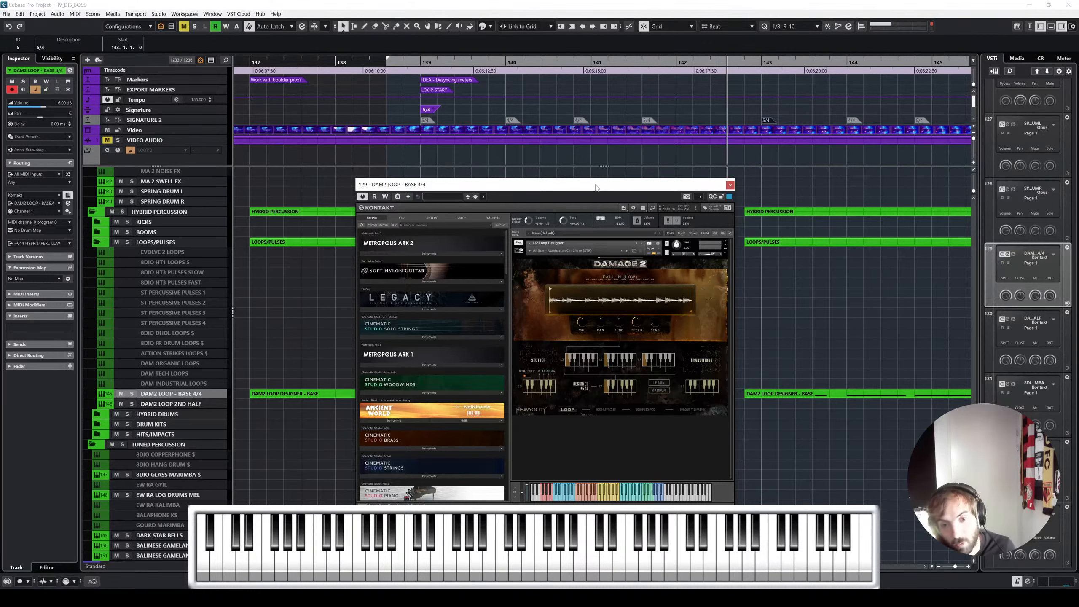
Step: Close the Kontakt window and examine the Damage 2 loop parts between bars 142 and 150
left_click_drag(596, 187, 641, 239)
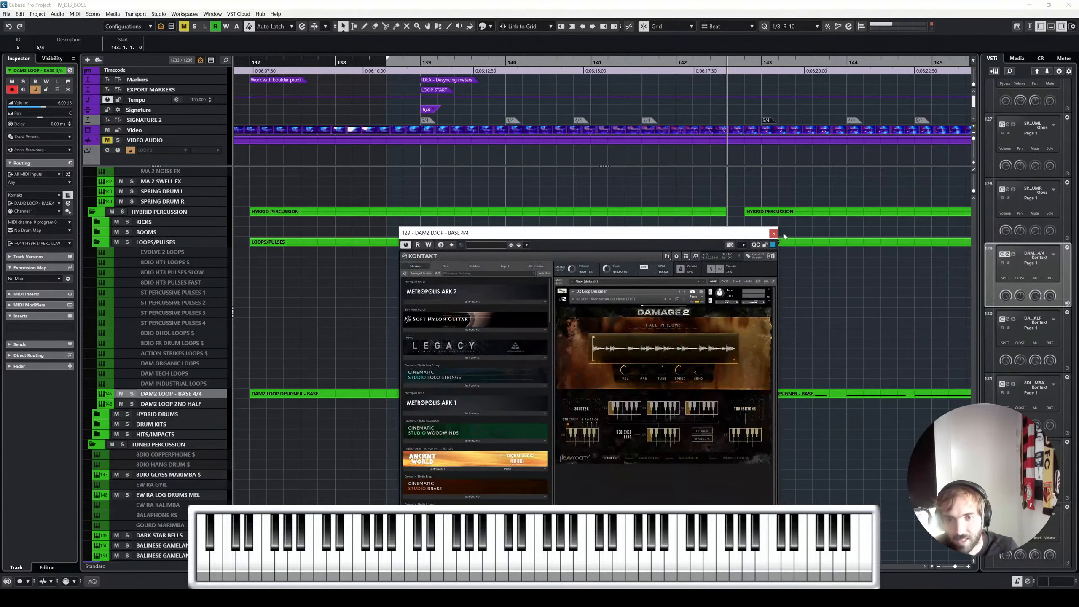
left_click(776, 241)
scroll(783, 302, "right", 5)
scroll(748, 289, "right", 1)
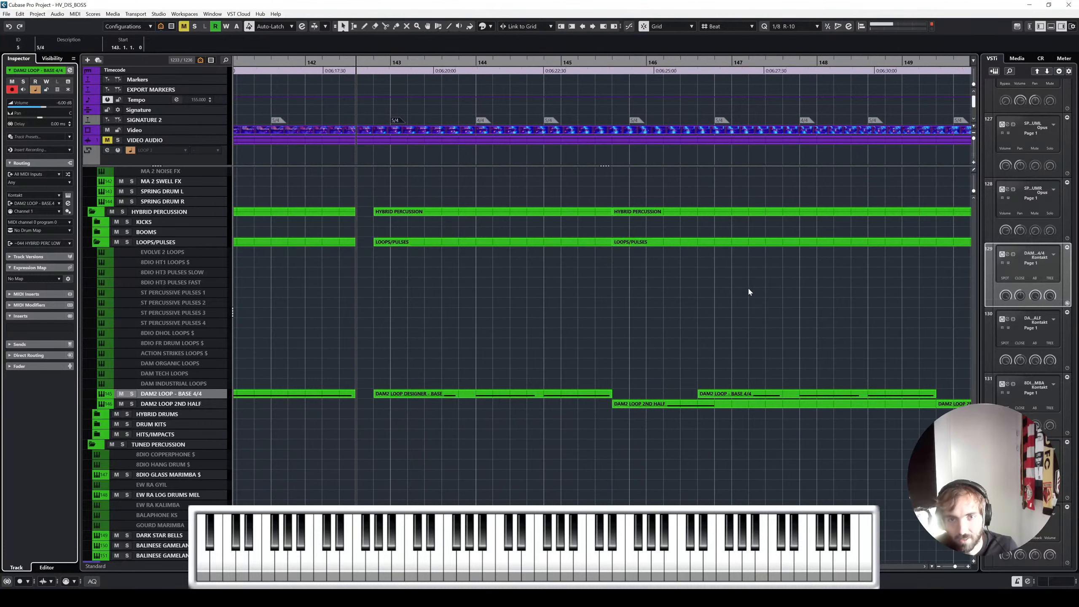
scroll(749, 289, "down", 1)
scroll(749, 289, "right", 1)
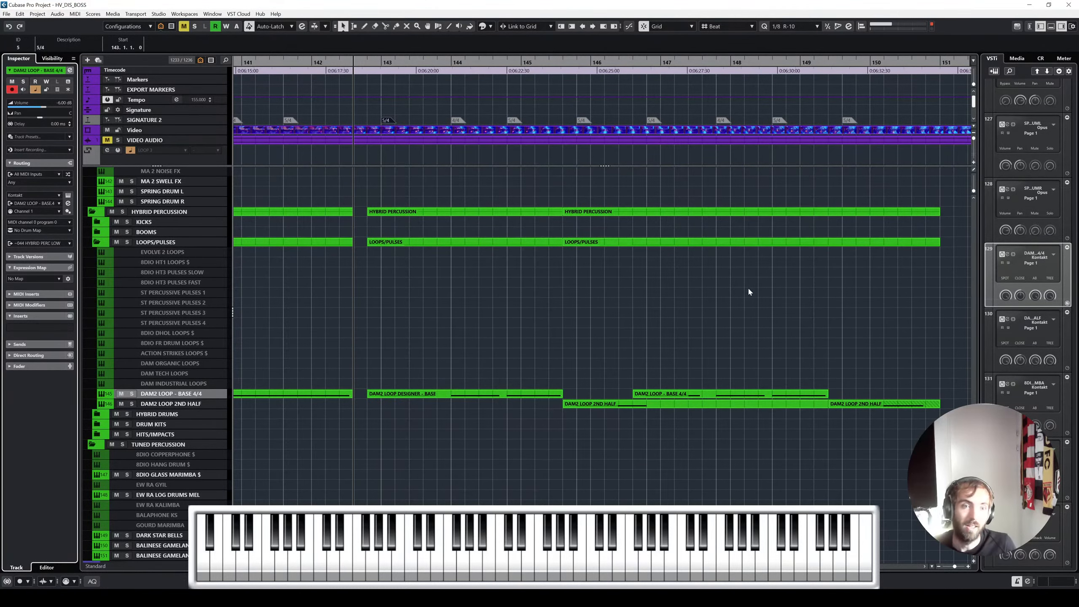
Step: Compare the SIGNATURE 2 markers around bars 139 to 149 and play the Damage 2 loops into bar 147
scroll(748, 287, "left", 5)
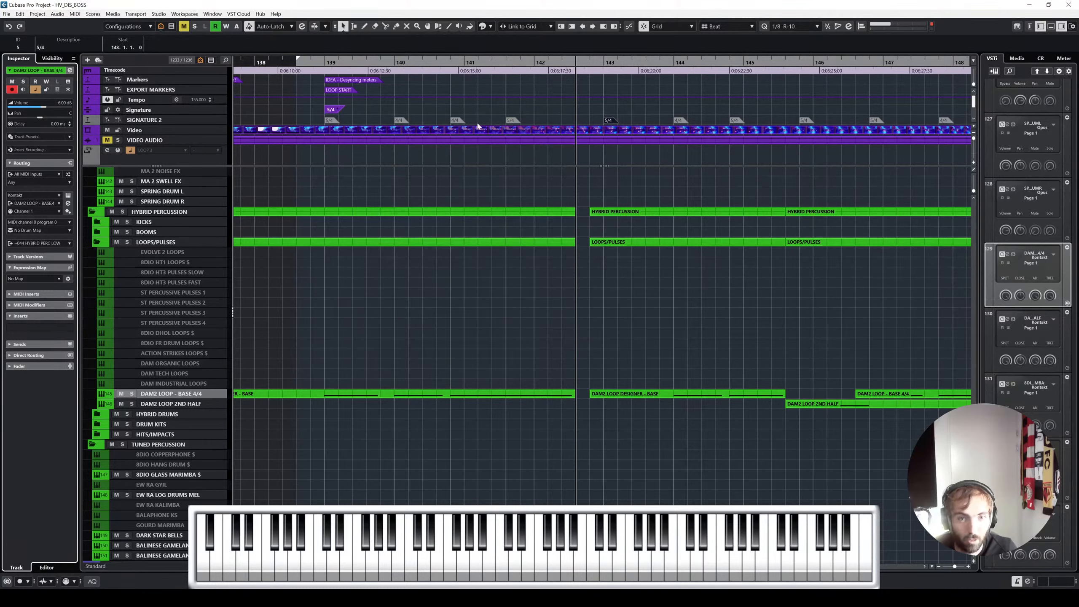
scroll(516, 109, "right", 3)
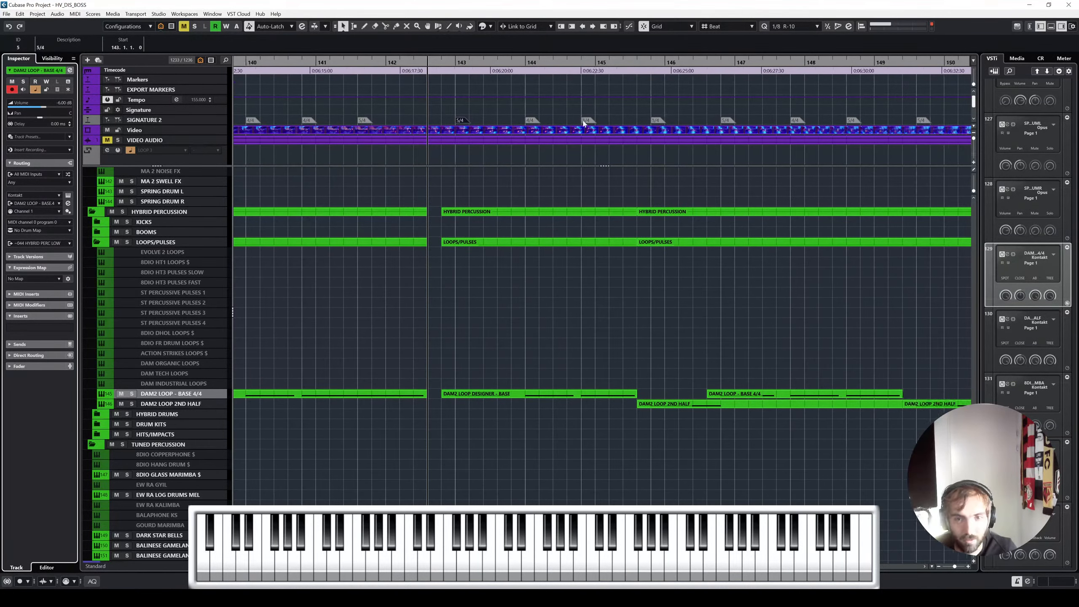
left_click(533, 120)
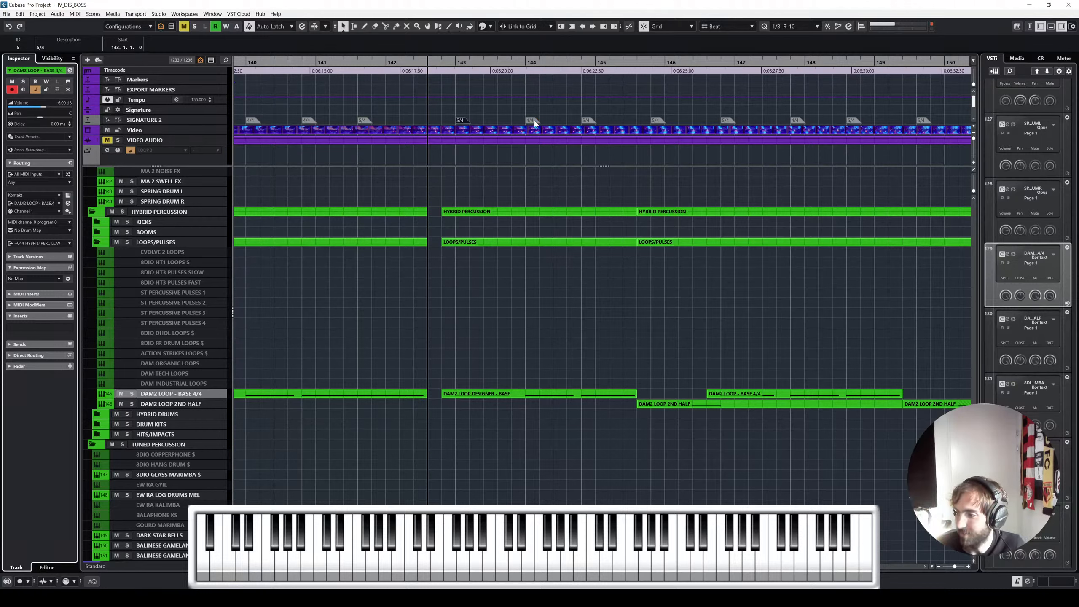
key("space")
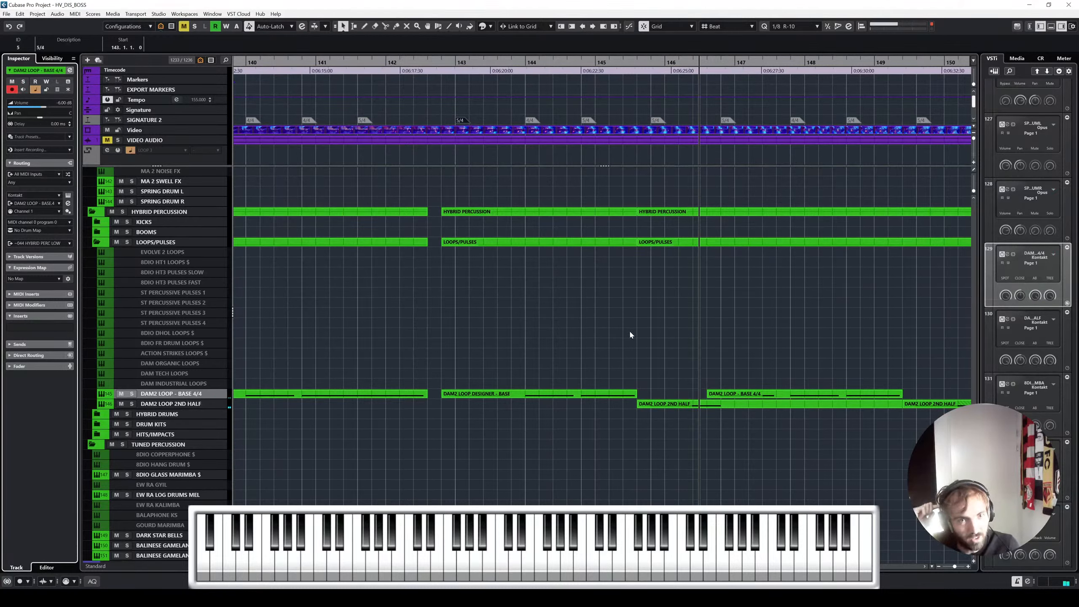
left_click(459, 66)
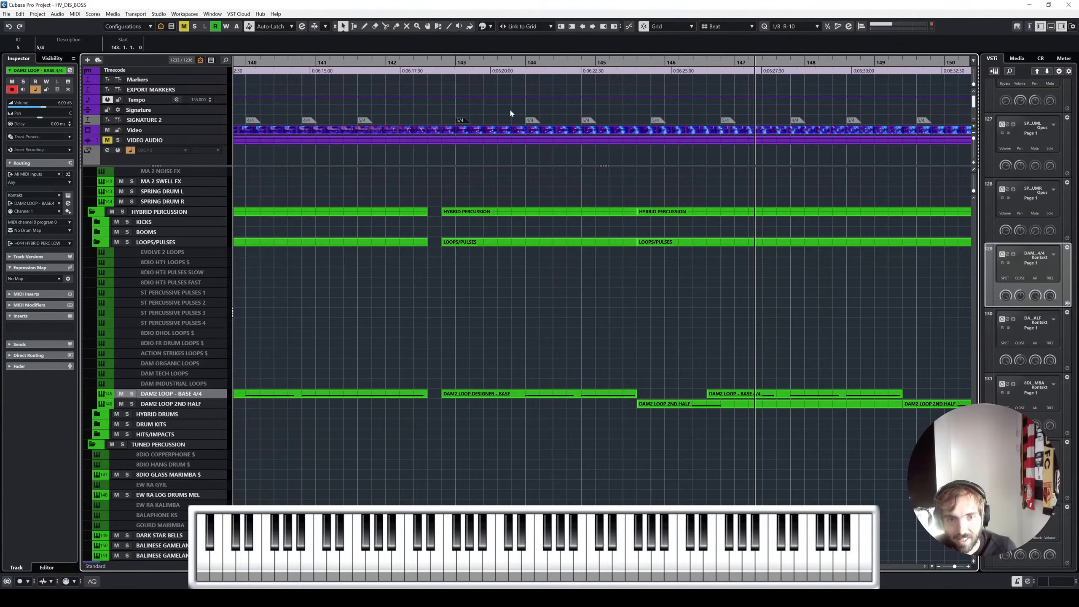
Step: Select the Signature track and view its track version options, leaving the track versions as they are
scroll(508, 115, "left", 5)
left_click(180, 110)
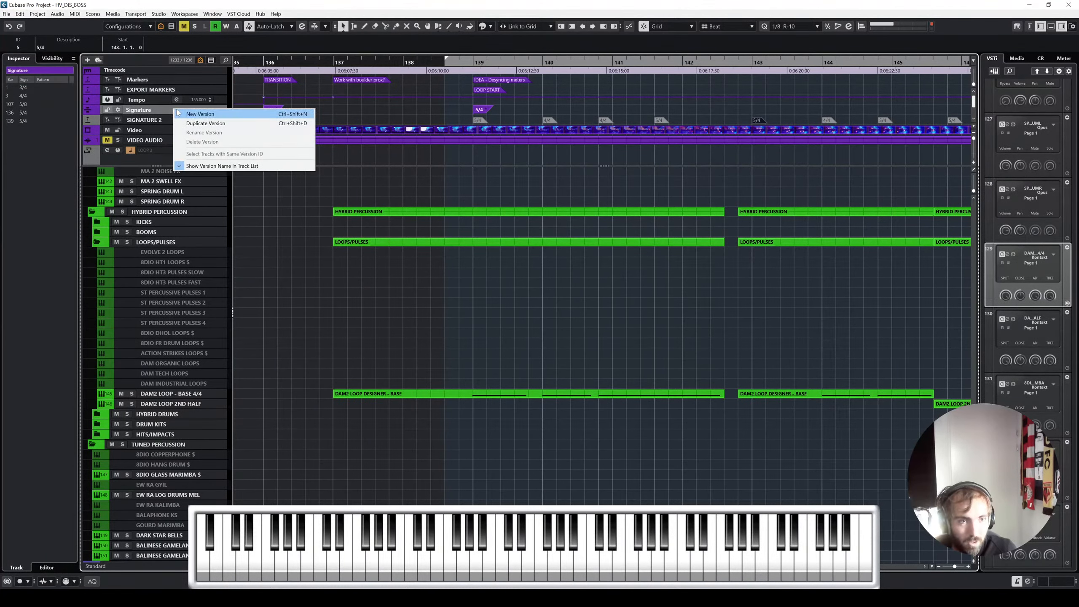
left_click(450, 108)
scroll(496, 107, "right", 3)
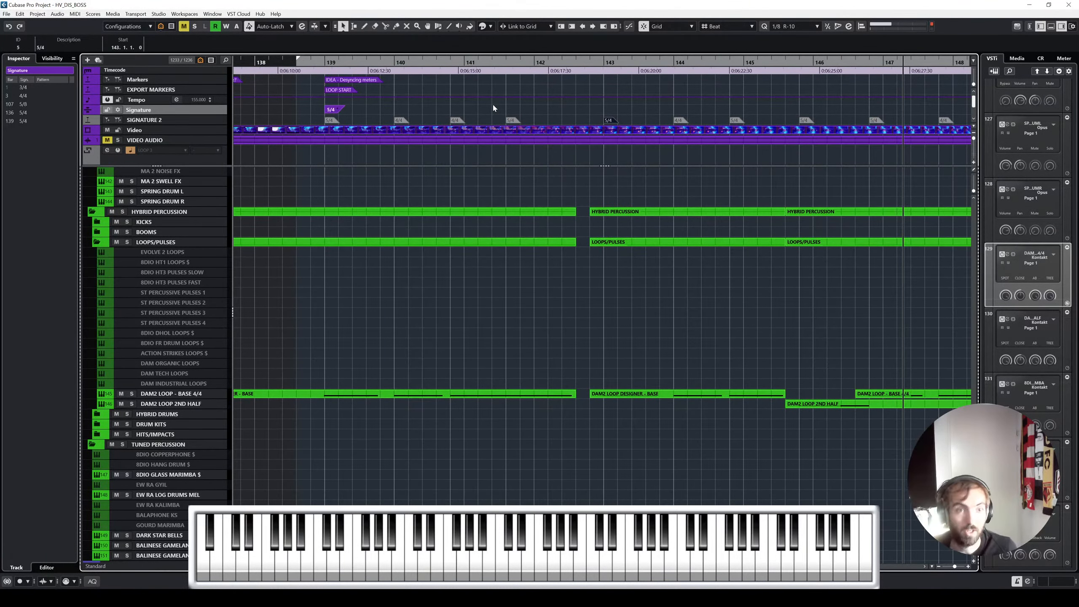
Step: Find and select the UNA CORDA - 2 track among the Kontakt pianos, and clear the marker selection
scroll(367, 339, "up", 5)
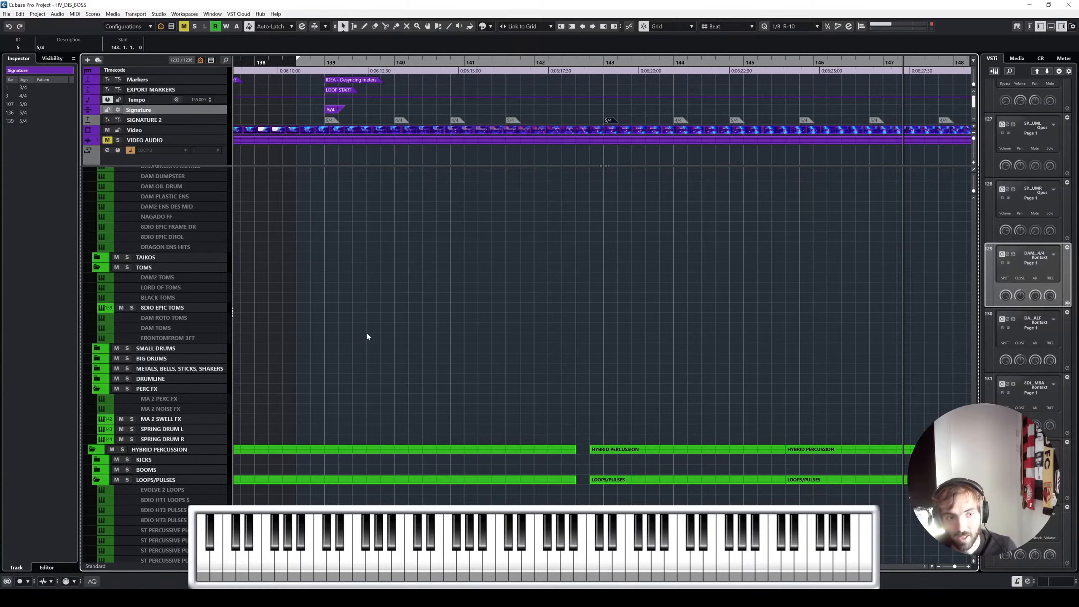
scroll(366, 336, "up", 15)
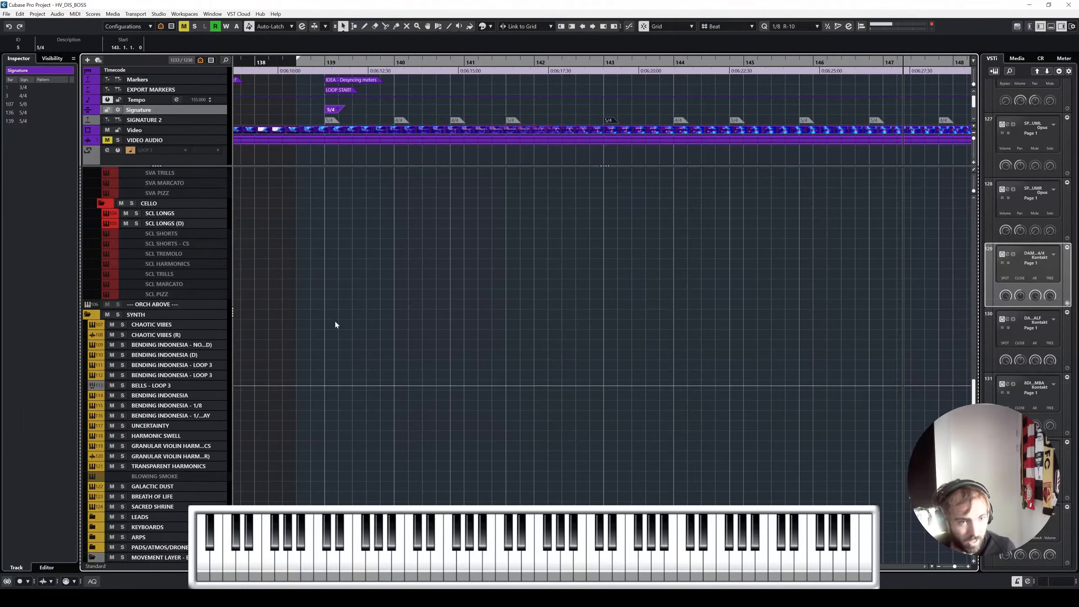
scroll(335, 324, "up", 15)
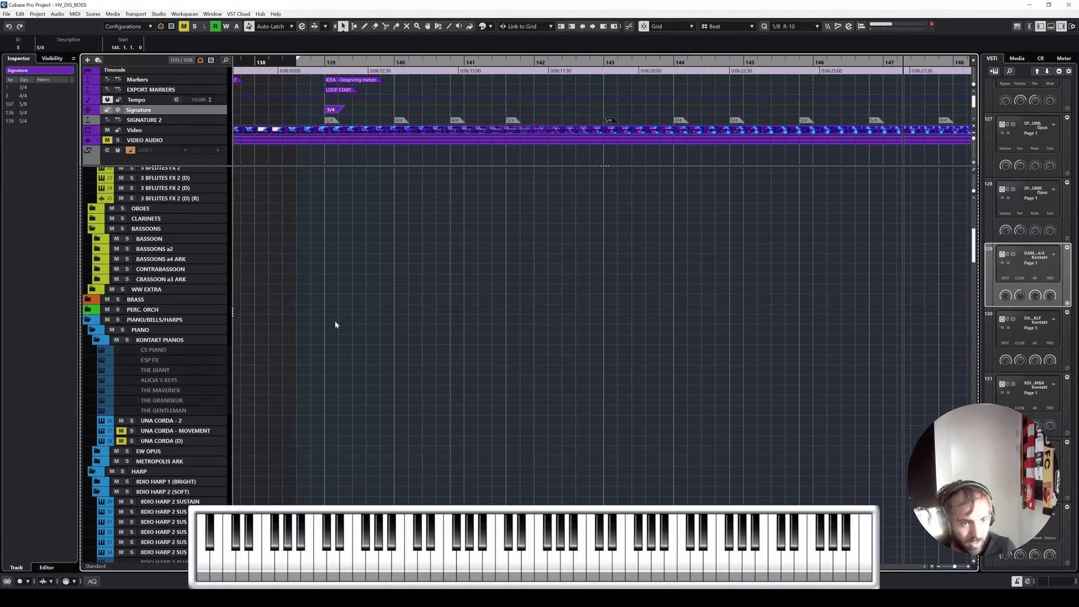
left_click(170, 421)
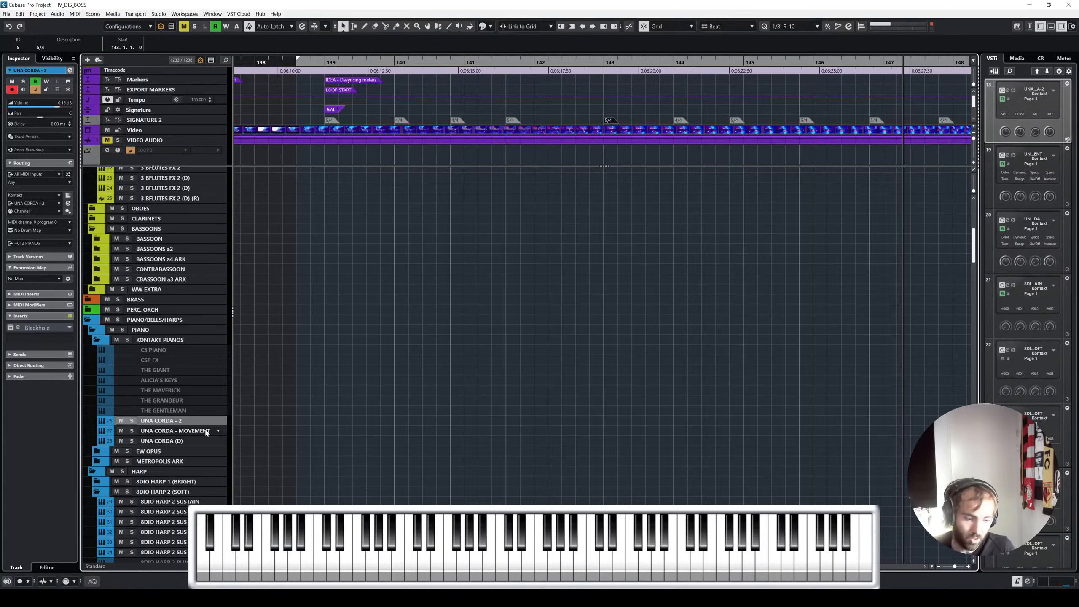
left_click(414, 315)
Step: Move the left locator to bar 138 and place the playback cursor there
scroll(393, 271, "down", 2)
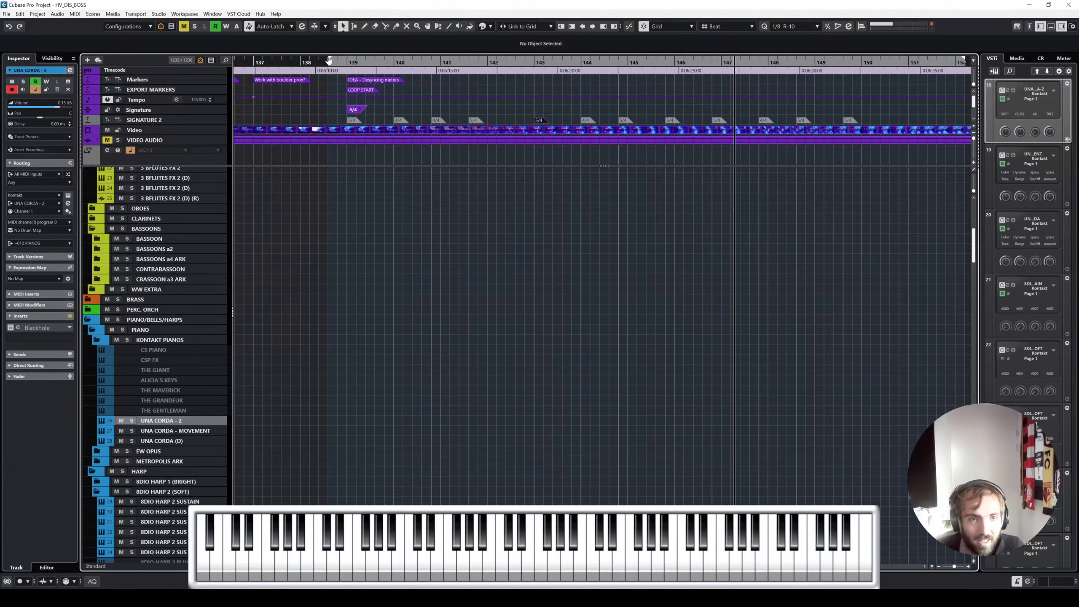
left_click_drag(329, 59, 301, 60)
left_click_drag(301, 63, 301, 65)
Step: Examine the track list and the full project arrangement for another instrument to play from bar 138
scroll(201, 221, "up", 7)
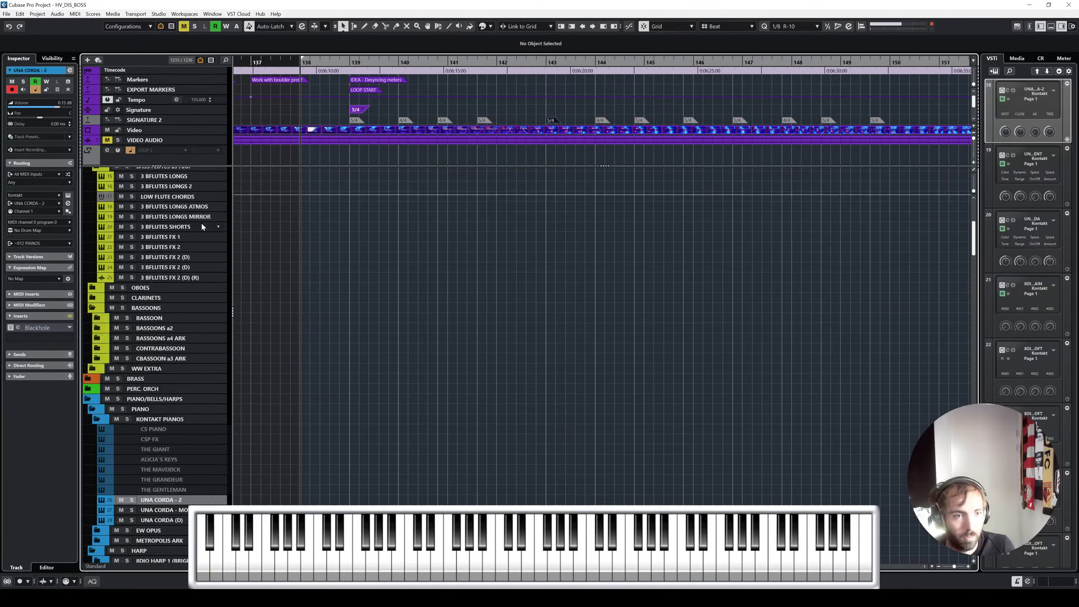
scroll(182, 244, "down", 20)
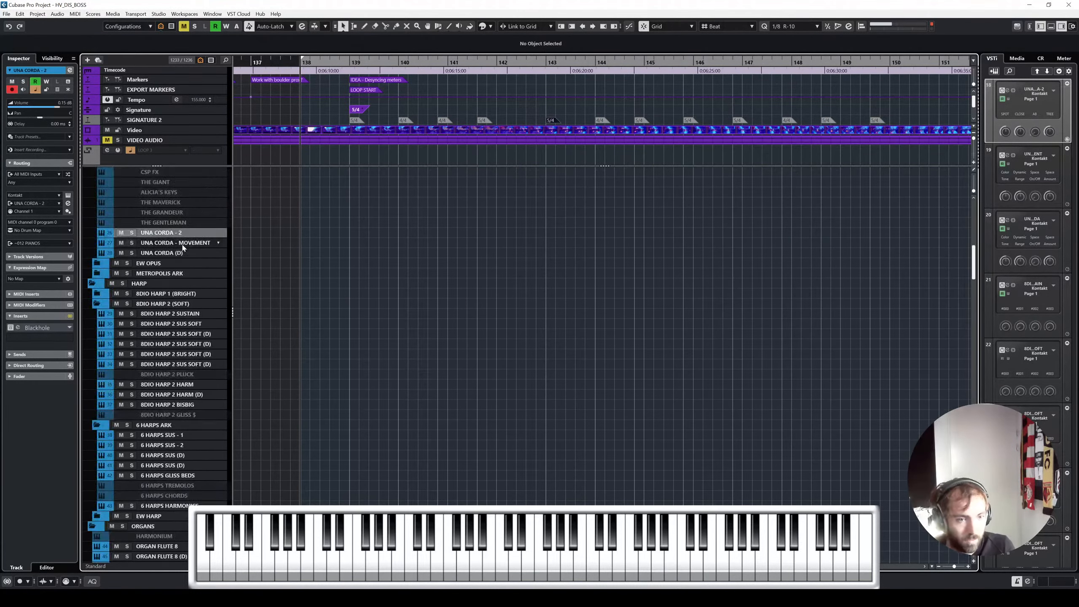
scroll(170, 333, "down", 20)
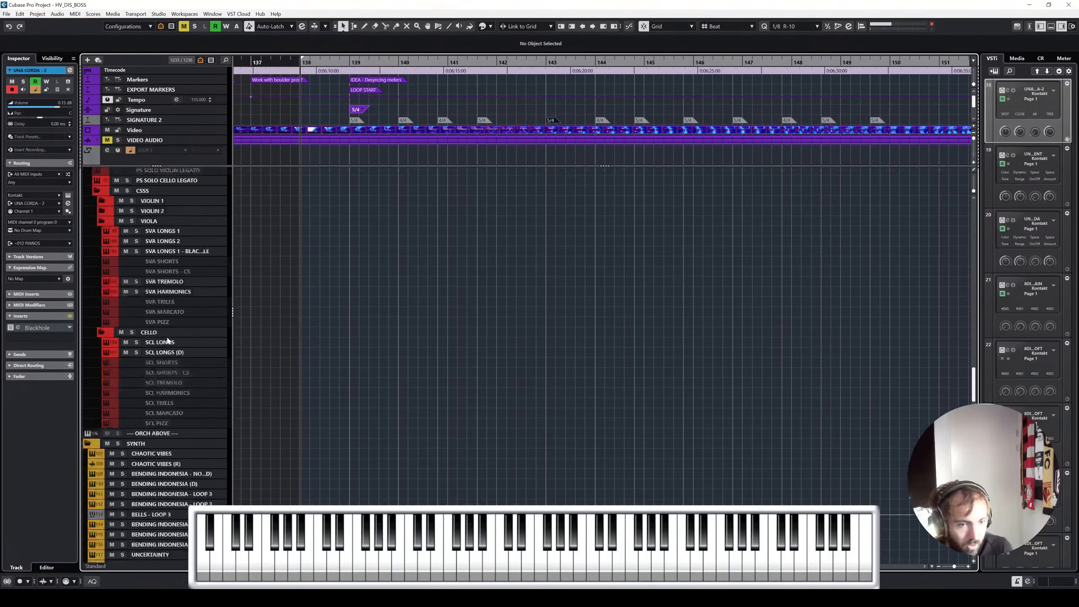
scroll(167, 340, "down", 10)
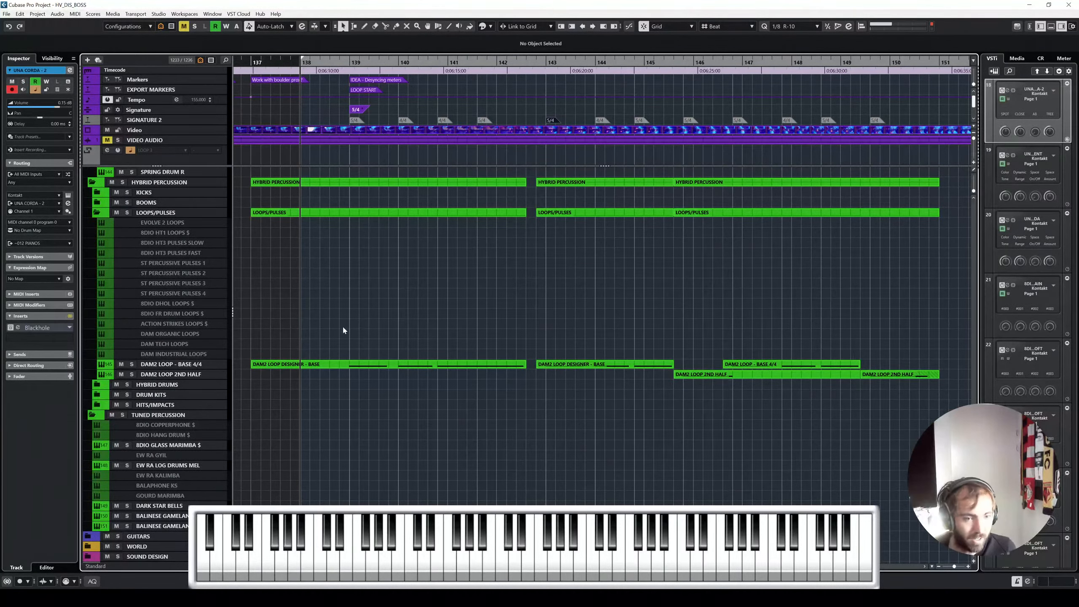
key("h")
scroll(382, 323, "up", 8)
scroll(381, 323, "up", 15)
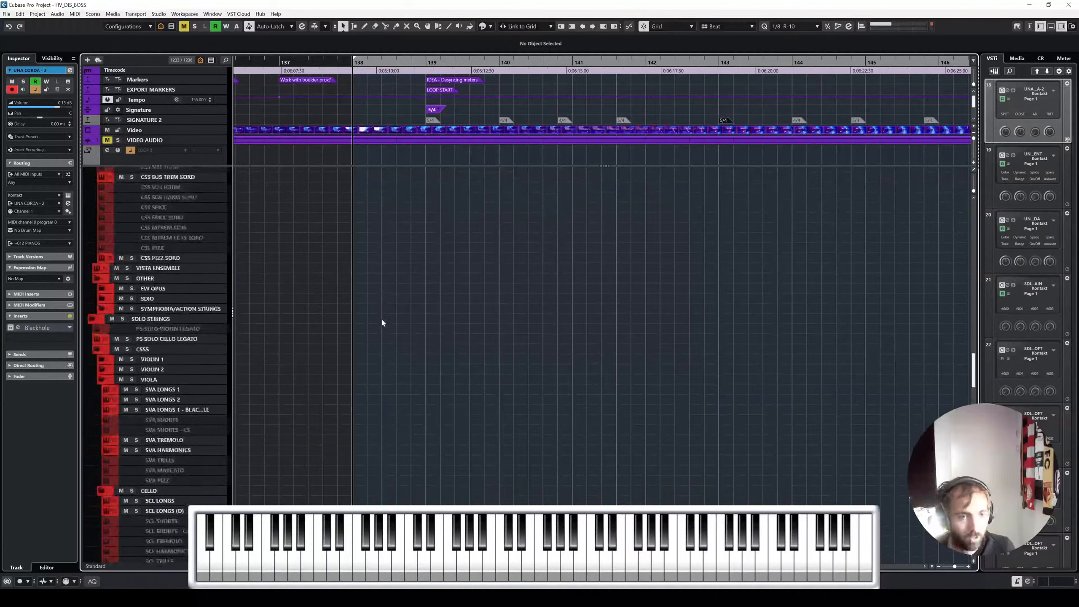
scroll(382, 320, "up", 6)
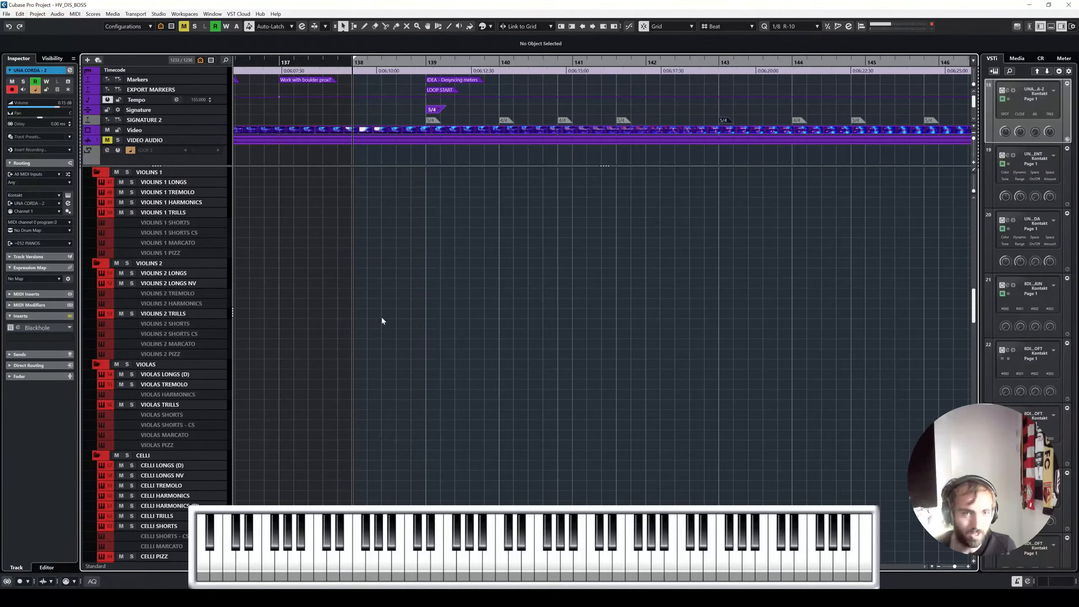
key("shift+f")
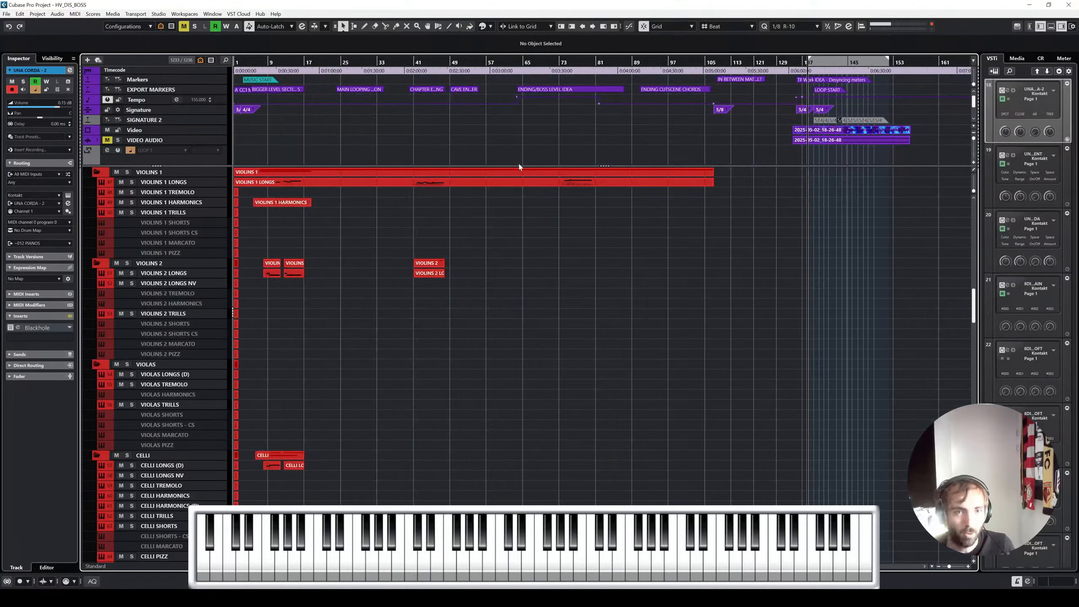
scroll(843, 308, "up", 5)
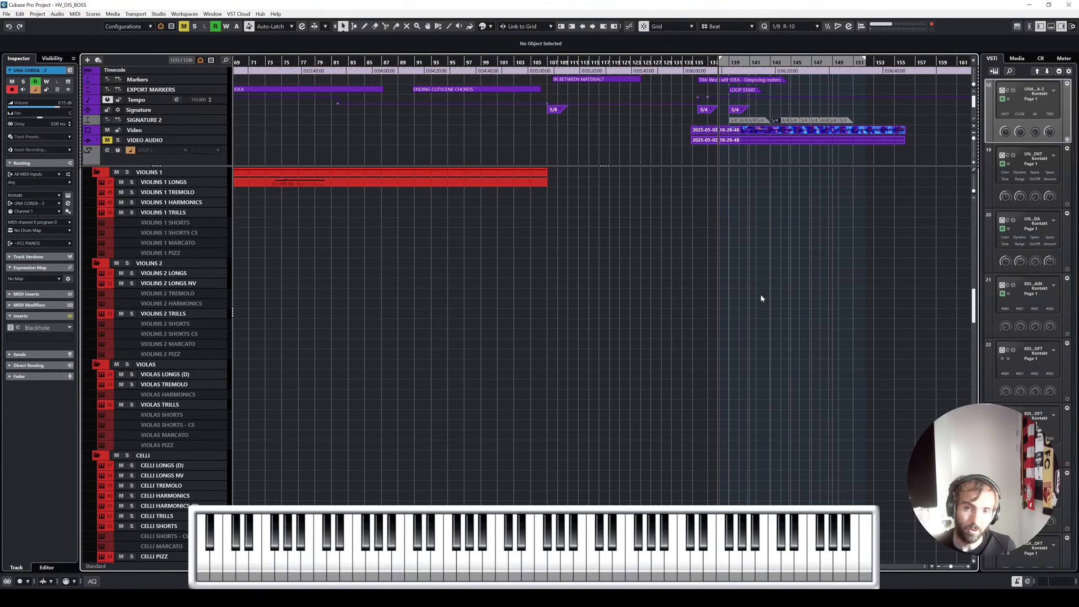
scroll(761, 298, "up", 5)
scroll(681, 306, "up", 8)
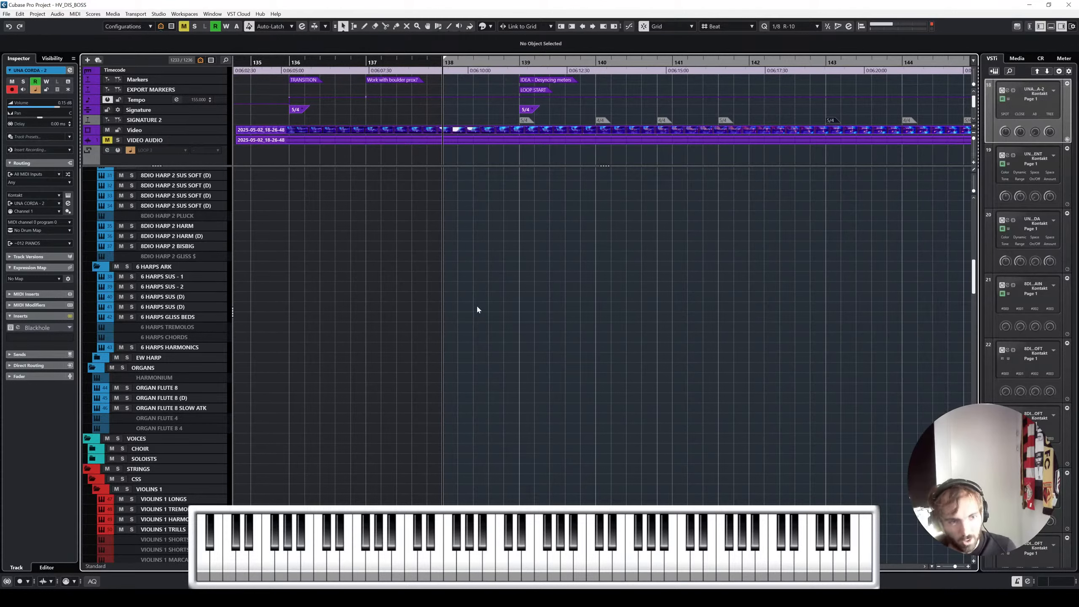
Step: Select the second 6 HARPS SUS (D) track and the ORGAN FLUTE 8 track in turn to try their sounds
left_click(189, 299)
left_click(185, 307)
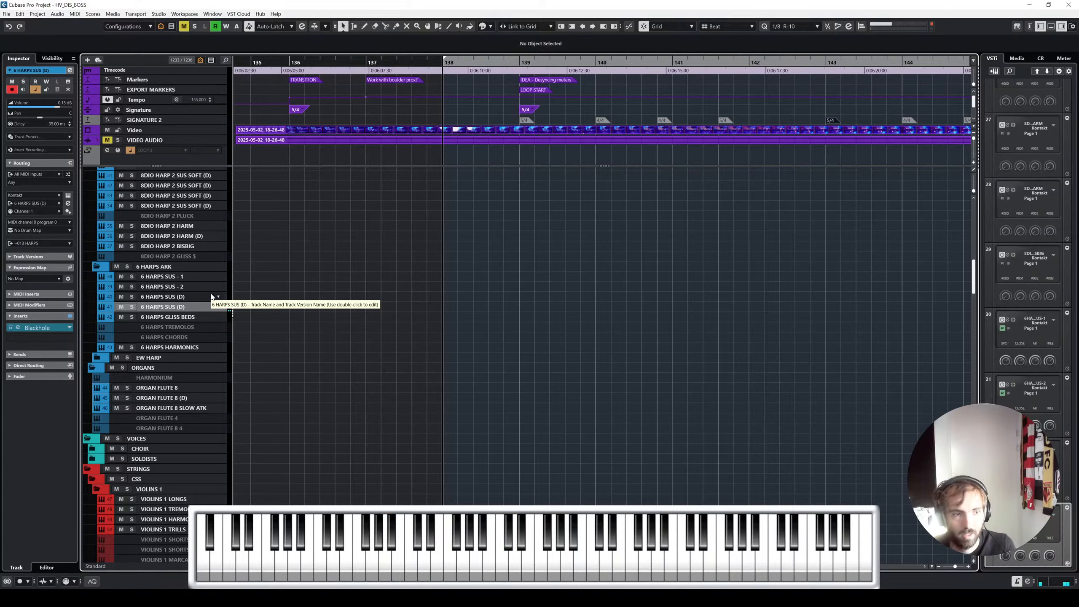
left_click(176, 388)
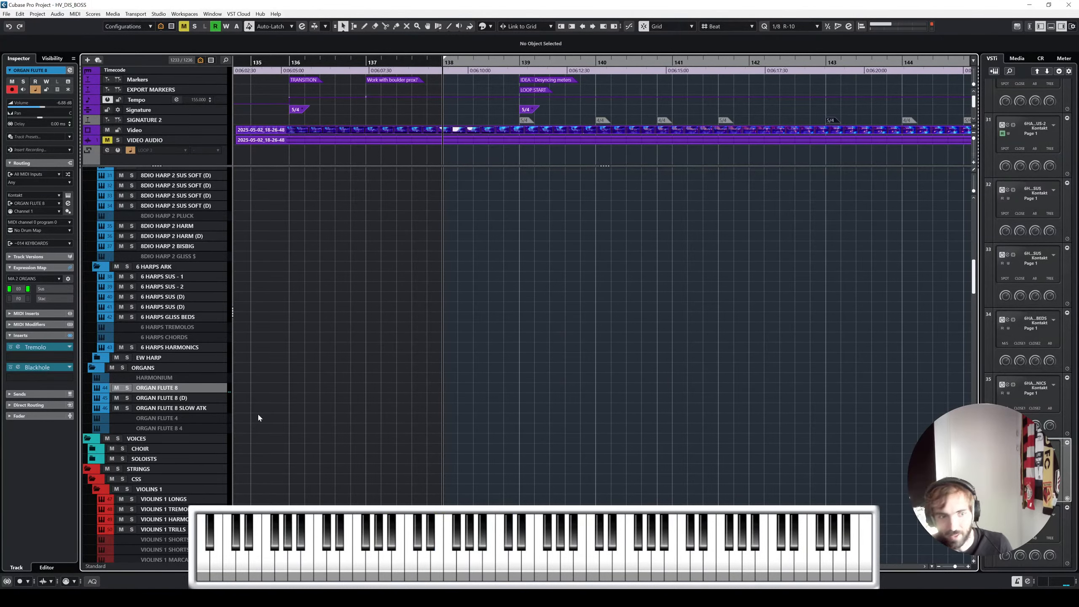
Step: Select the CELLI SHORTS and BASSES SHORTS tracks together in the strings folder
scroll(258, 412, "down", 6)
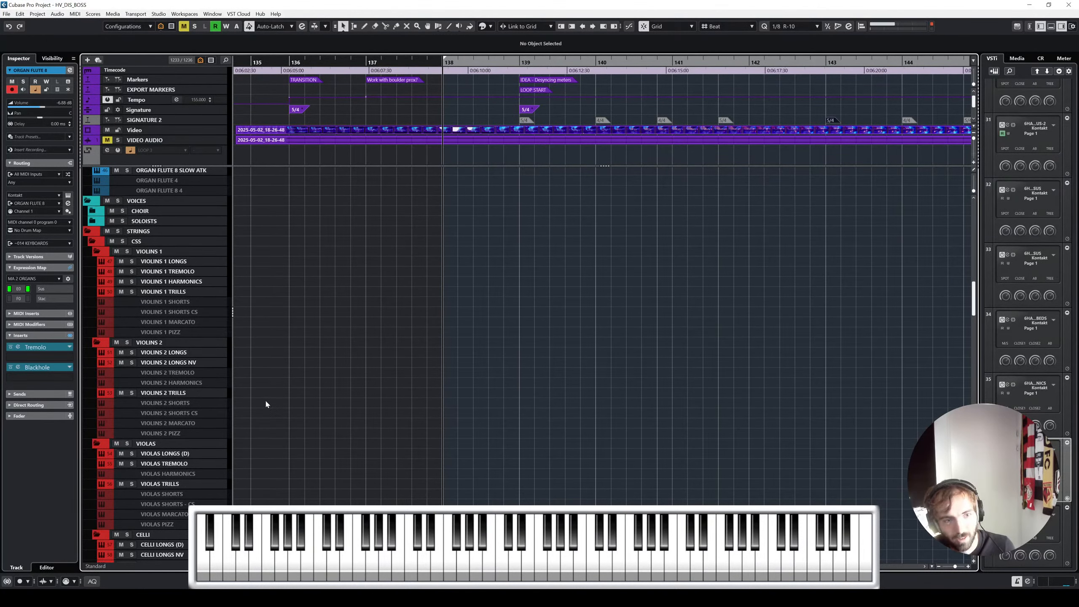
scroll(187, 413, "down", 4)
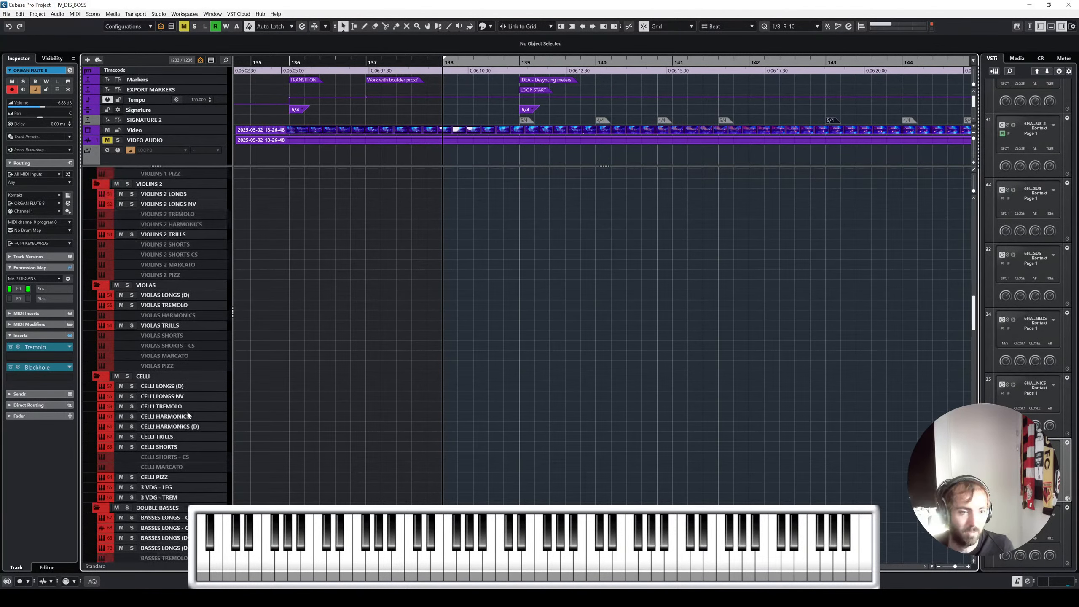
left_click(187, 446)
scroll(188, 468, "down", 2)
left_click(187, 499)
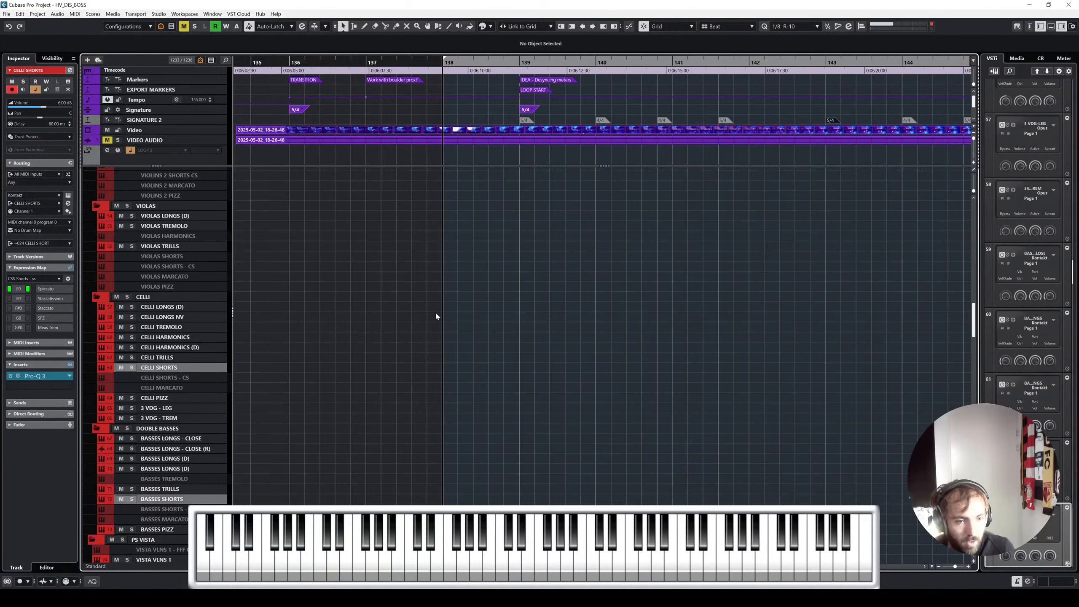
Step: Place the playback cursor midway through bar 138 and rehearse a part with the CELLI SHORTS and BASSES SHORTS sounds
left_click_drag(477, 69, 488, 70)
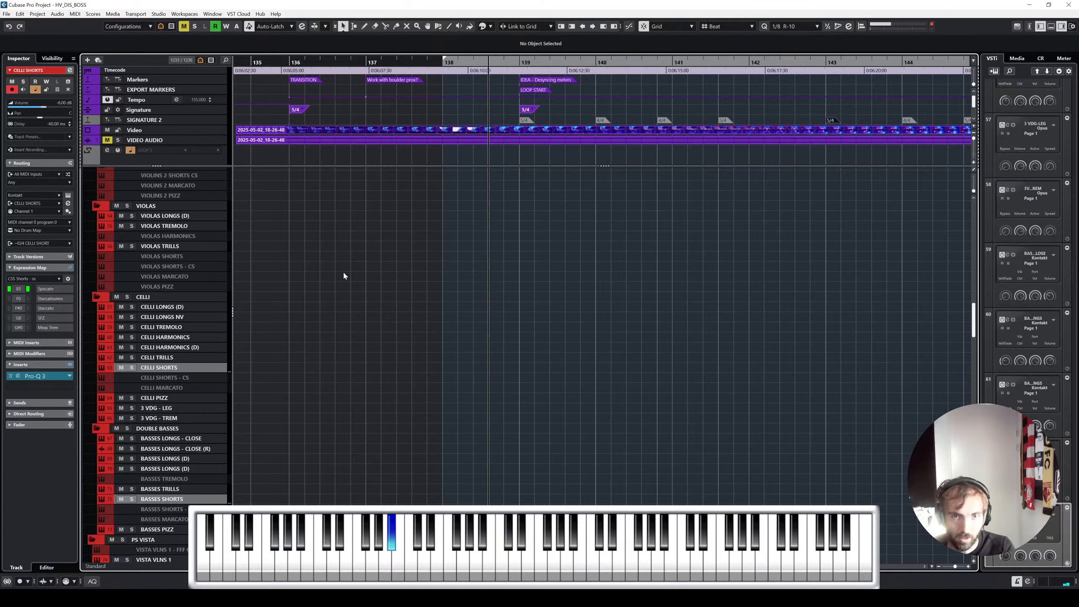
key("space")
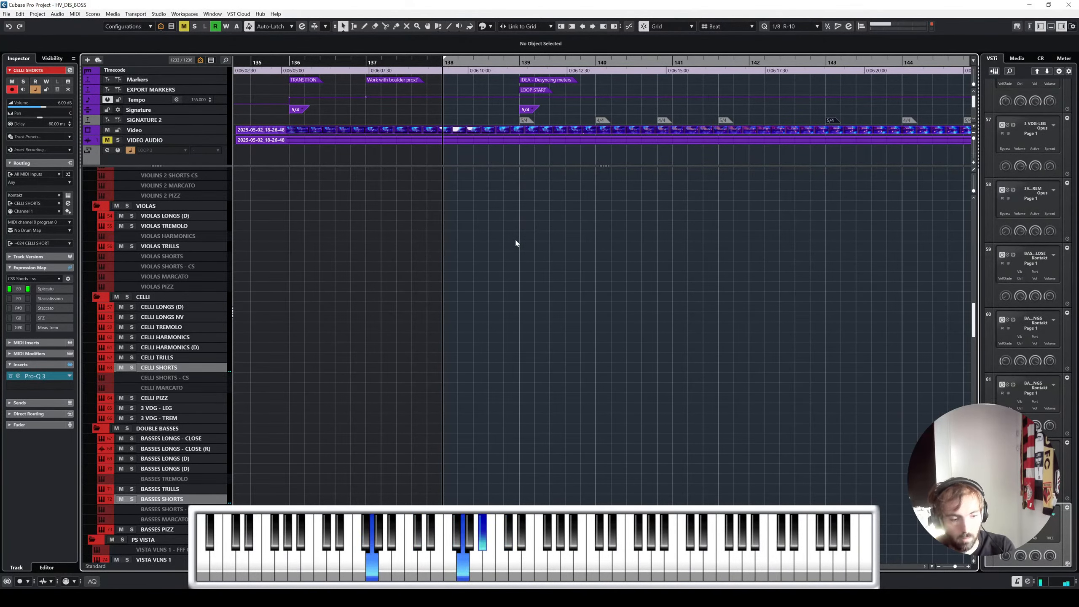
Step: Record a part on the CELLI SHORTS and BASSES SHORTS tracks between bars 138 and 144, and play it back
scroll(361, 311, "down", 5)
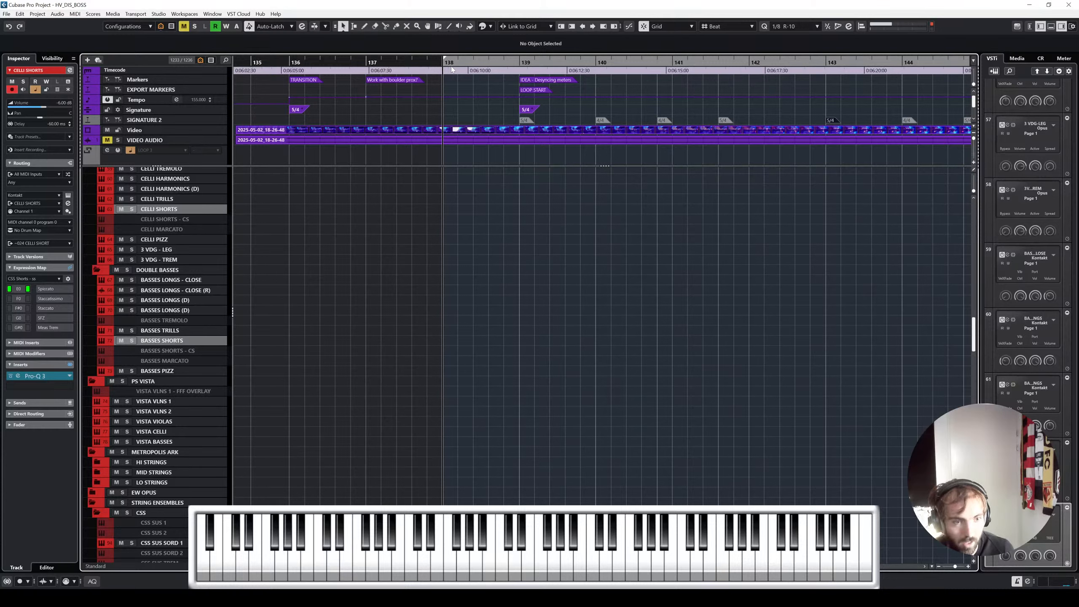
key("KP_Multiply")
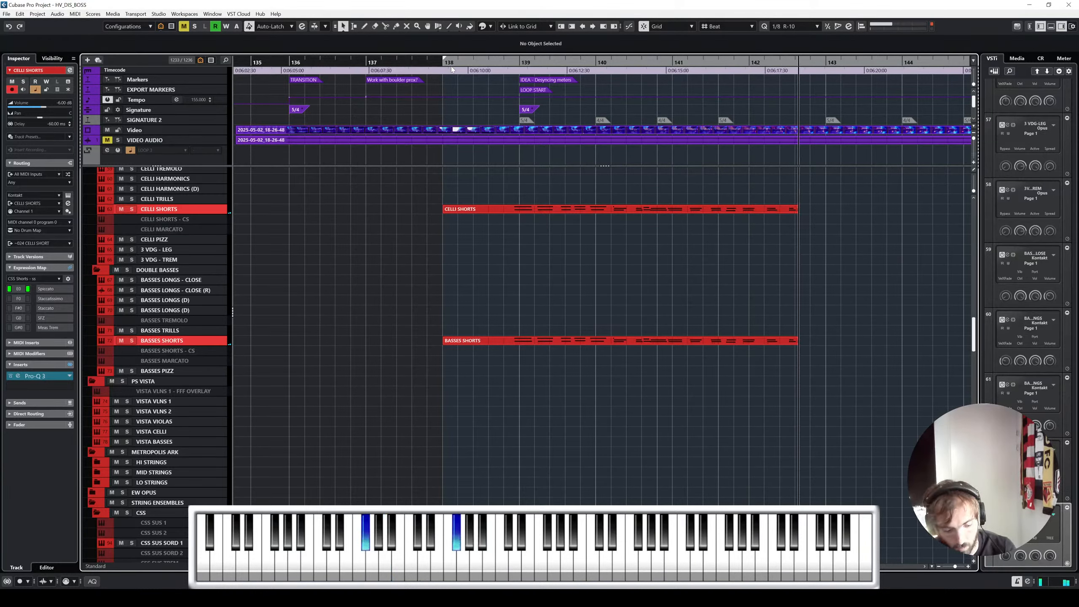
key("space")
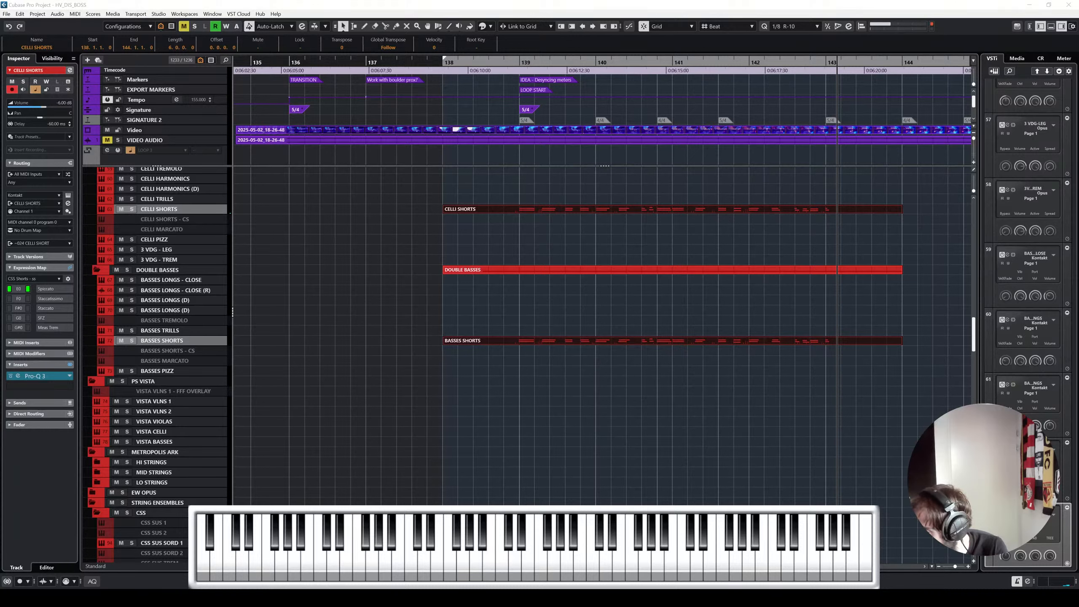
key("space")
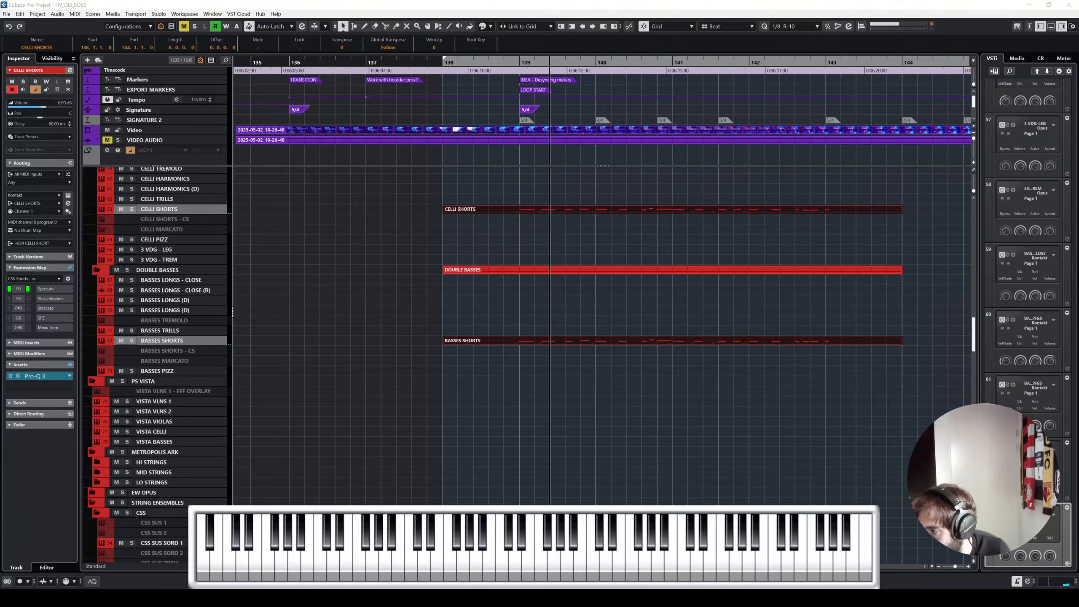
Step: Play back the newly recorded short-string parts, and open the BASSES SHORTS part in the Key Editor around bar 139
key("space")
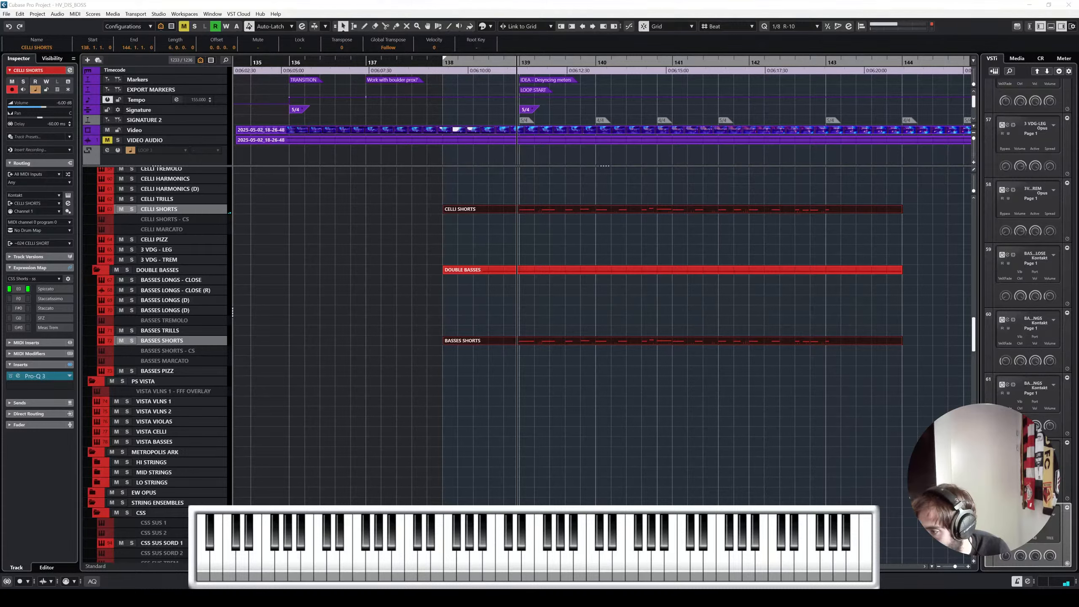
key("space")
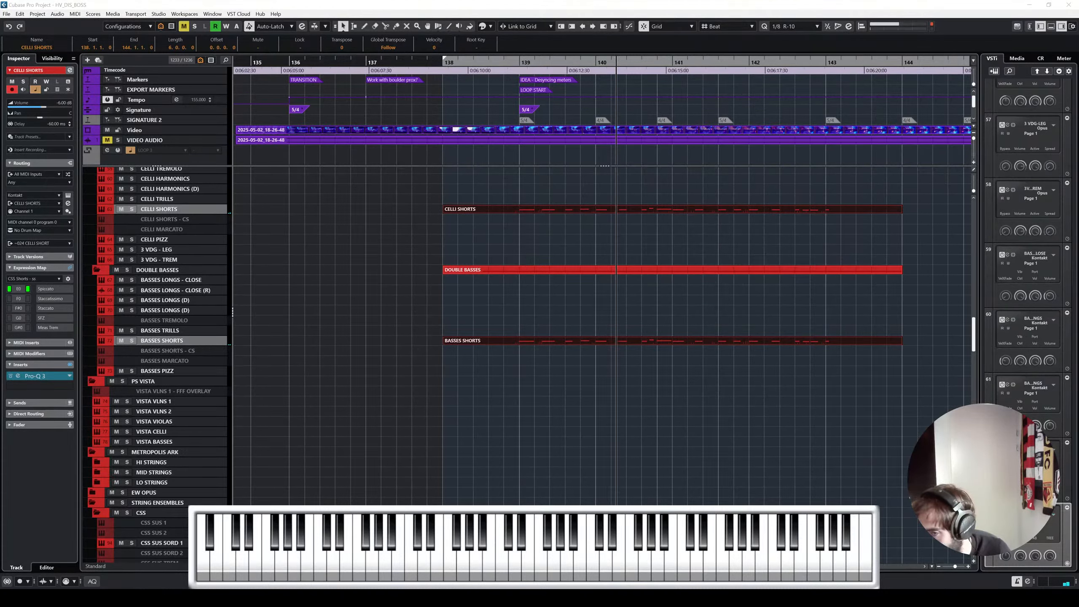
left_click(620, 309)
double_click(619, 341)
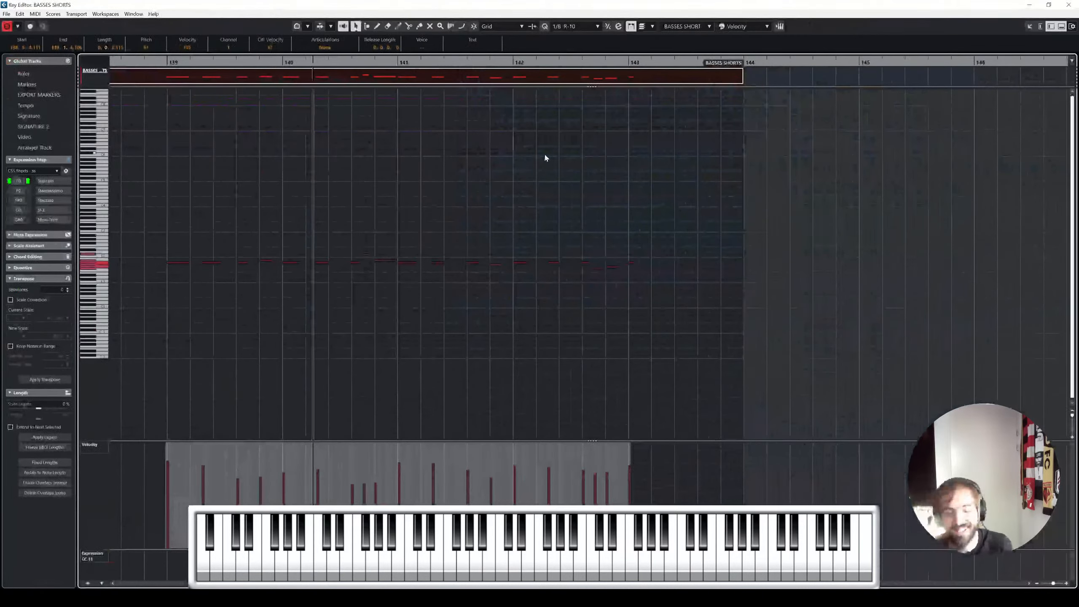
scroll(439, 186, "right", 1)
scroll(439, 186, "left", 4)
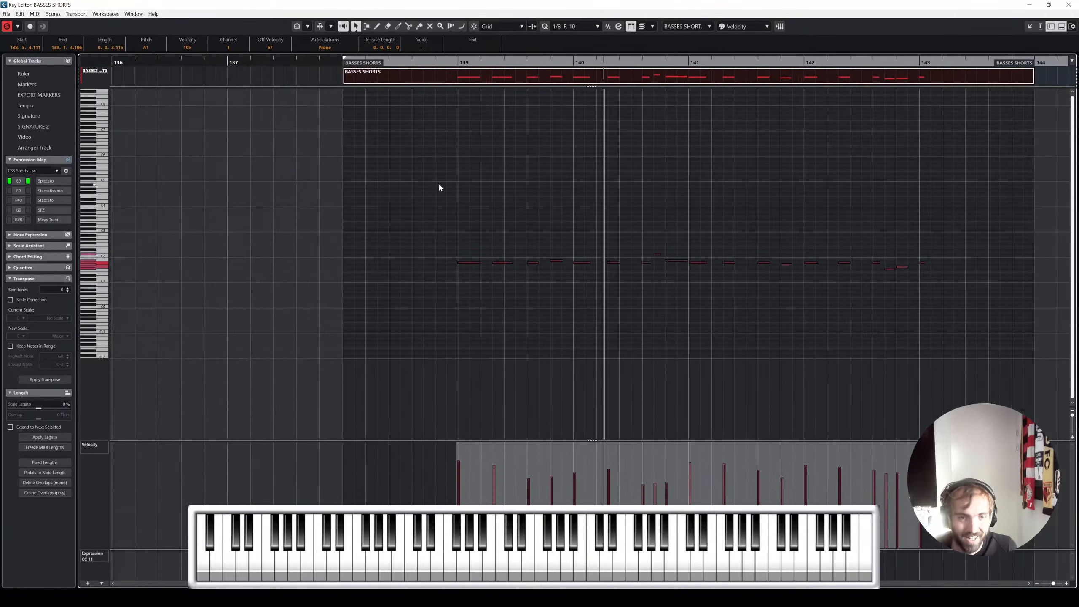
left_click(488, 206)
scroll(497, 219, "up", 2)
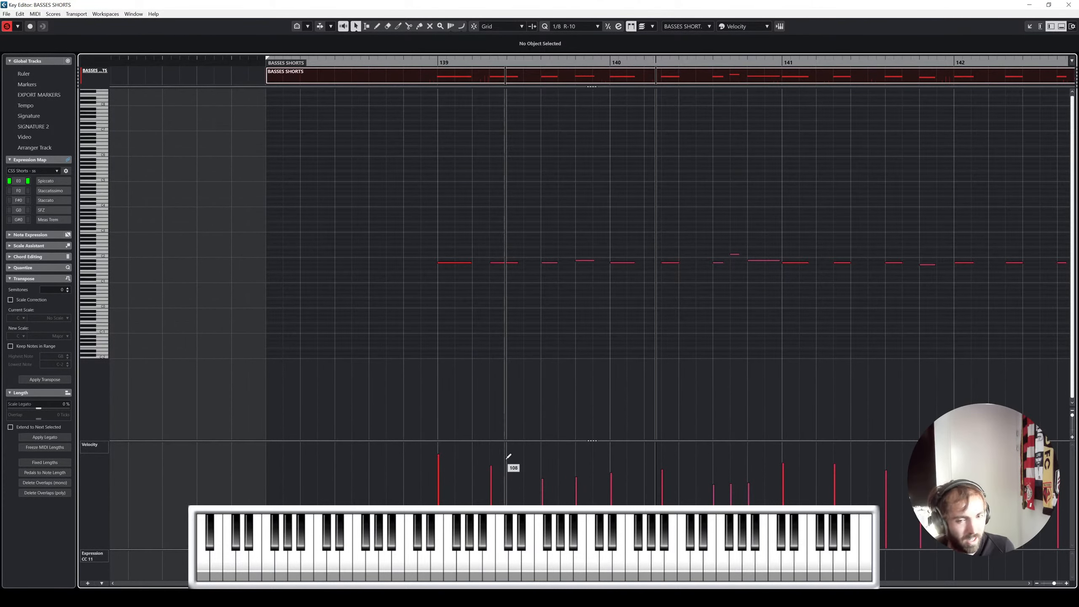
Step: Select the first note at bar 139 and play the bass part from just before it
left_click(454, 263)
left_click(406, 64)
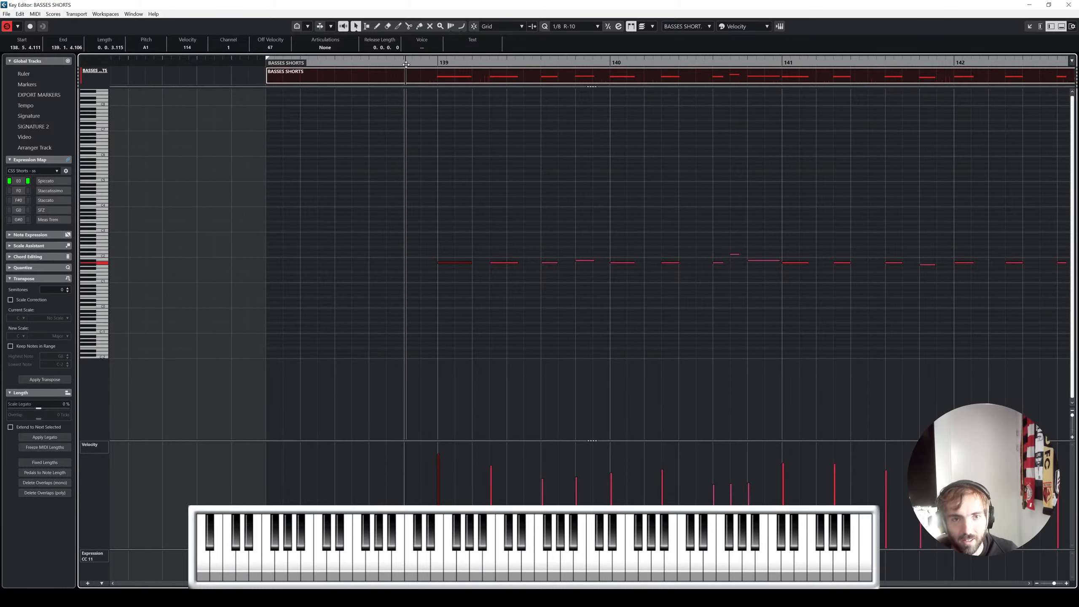
key("space")
scroll(505, 137, "up", 2)
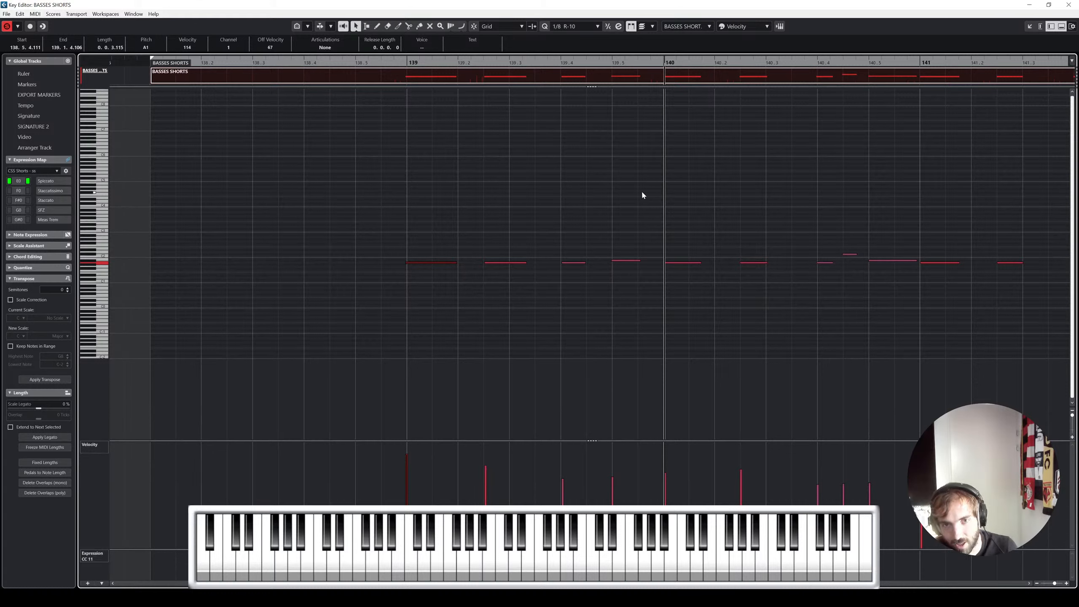
Step: Quantize the first note at bar 139 of the BASSES SHORTS part
left_click(697, 188)
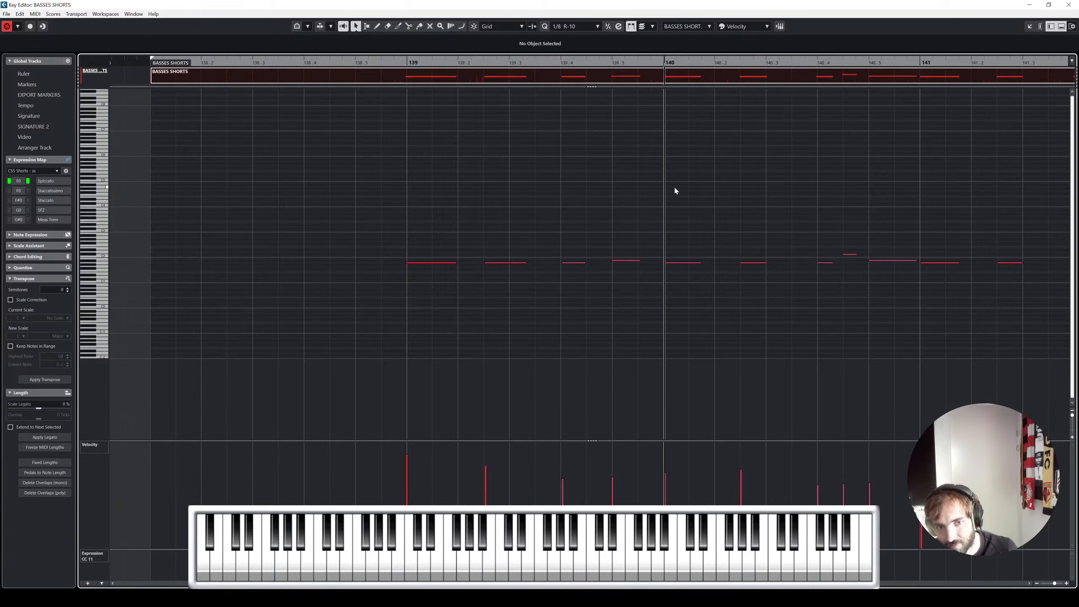
left_click_drag(398, 214, 452, 292)
key("q")
left_click(481, 206)
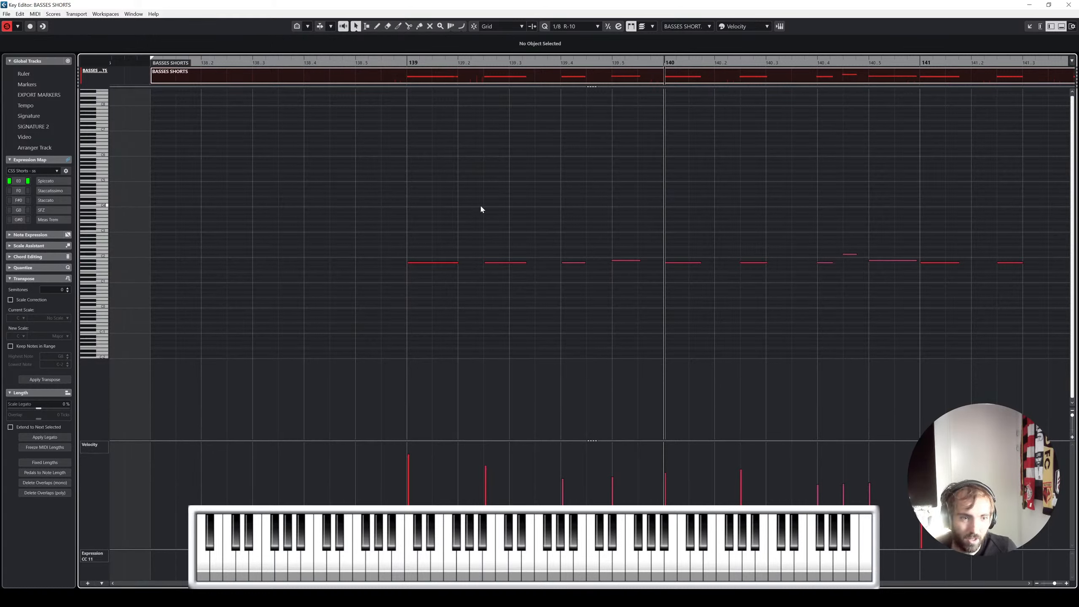
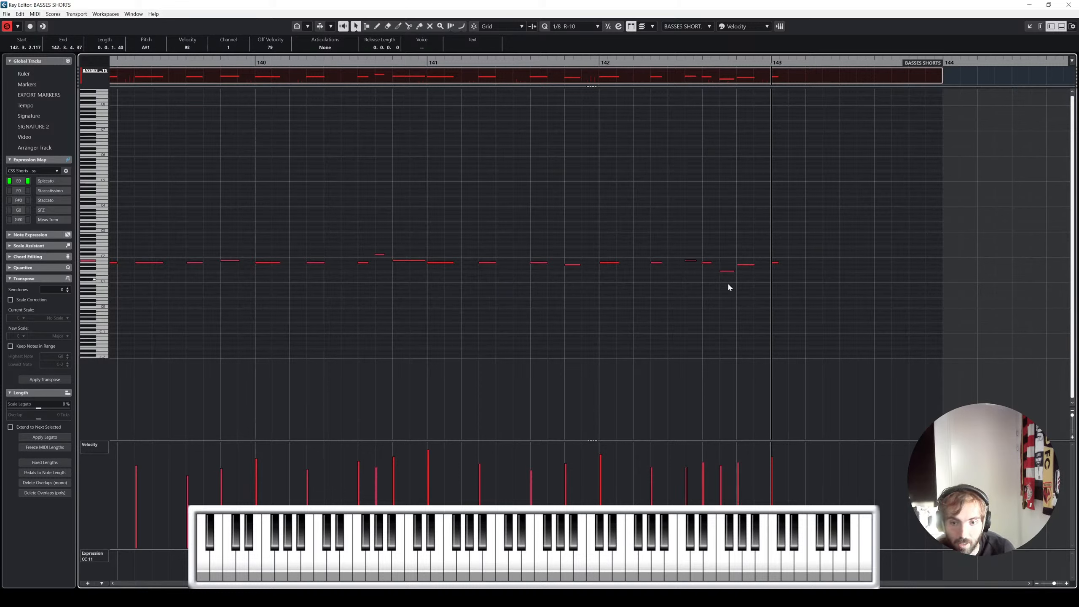
Step: Adjust the velocities of the notes late in bar 142, setting the A#1 note to 101, and play the passage
left_click(687, 465)
left_click(706, 458)
left_click(720, 463)
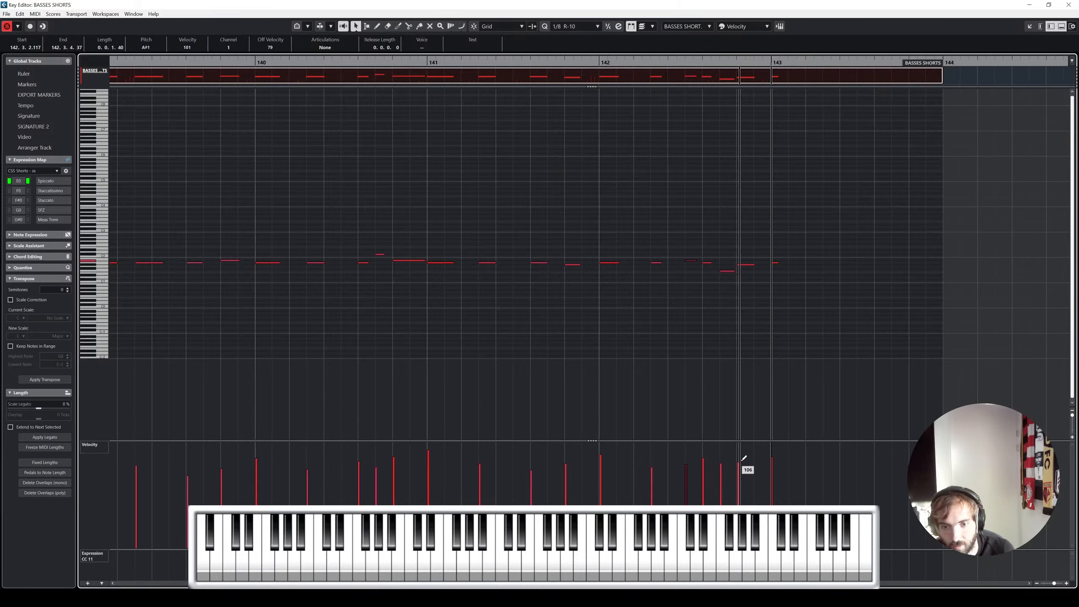
left_click(797, 279)
key("space")
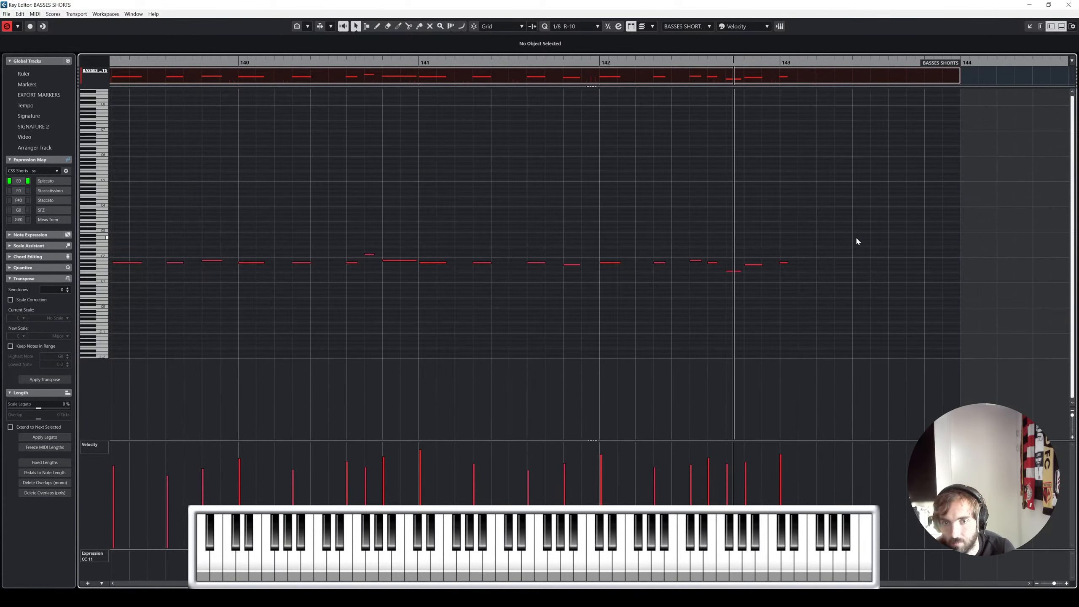
key("space")
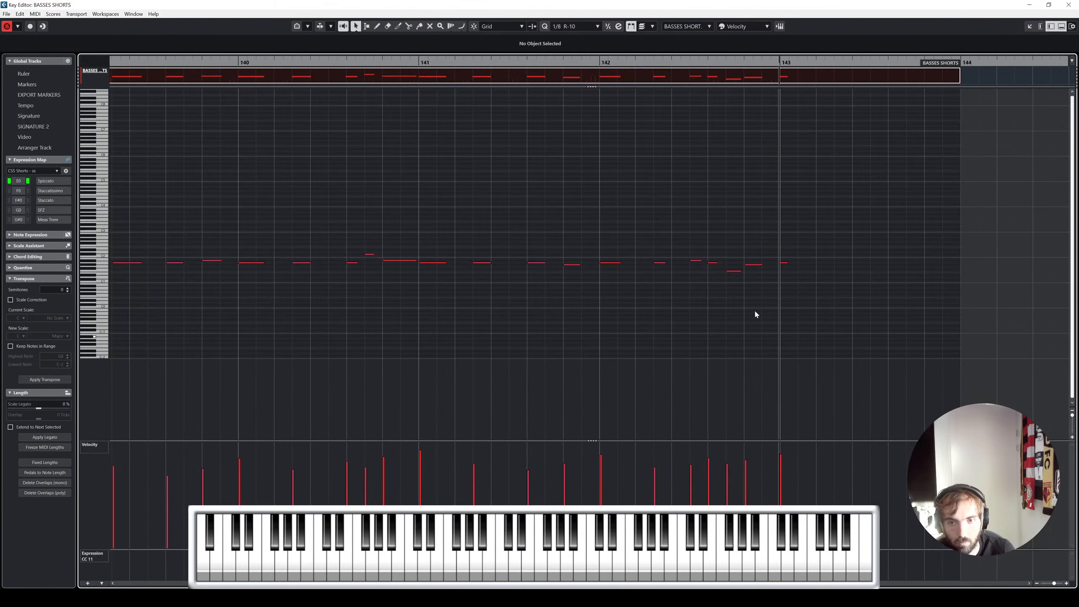
Step: Replace the CELLI SHORTS part in the arrangement with a copy of the edited BASSES SHORTS part
scroll(591, 181, "left", 4)
left_click(1069, 5)
left_click(539, 209)
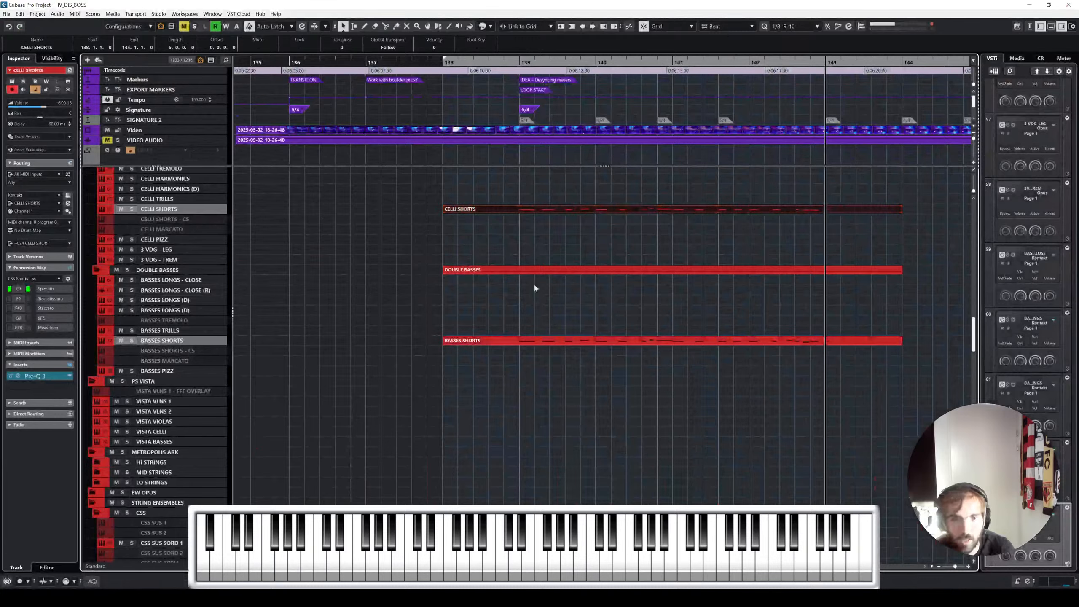
key("Delete")
left_click_drag(522, 341, 522, 207)
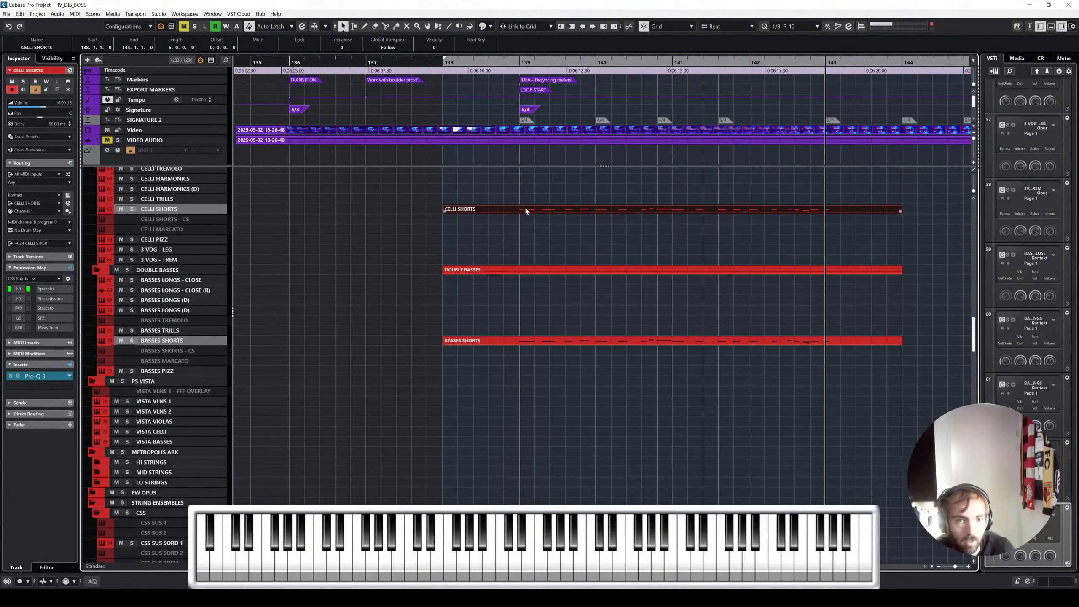
Step: Open the CELLI SHORTS and BASSES SHORTS parts together in the Key Editor and play them from just before bar 139
left_click(522, 341, "shift")
key("Return")
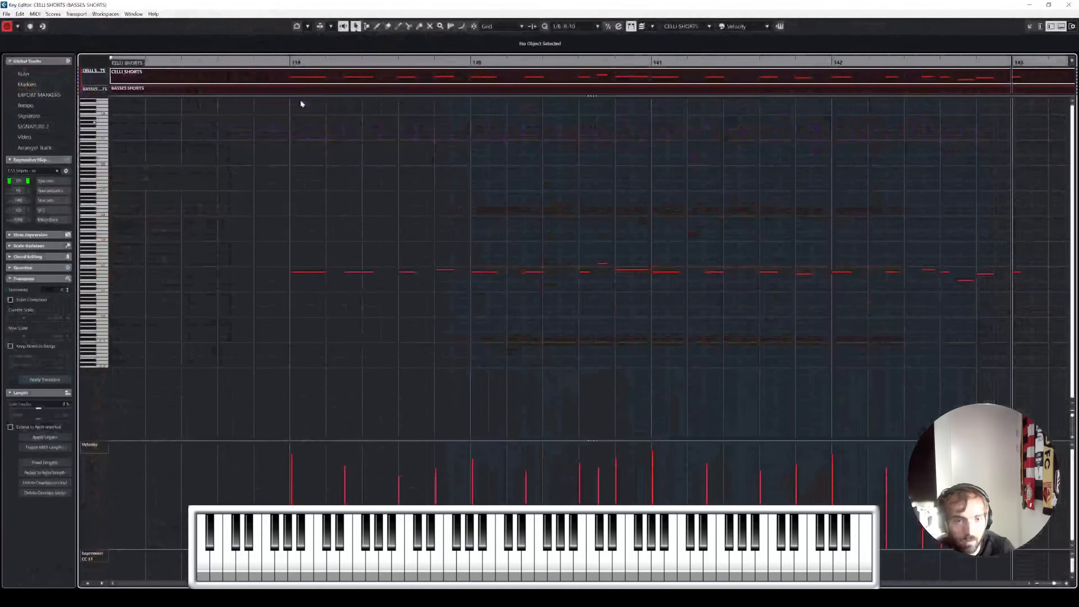
left_click(278, 60)
key("space")
key("space")
left_click(254, 61)
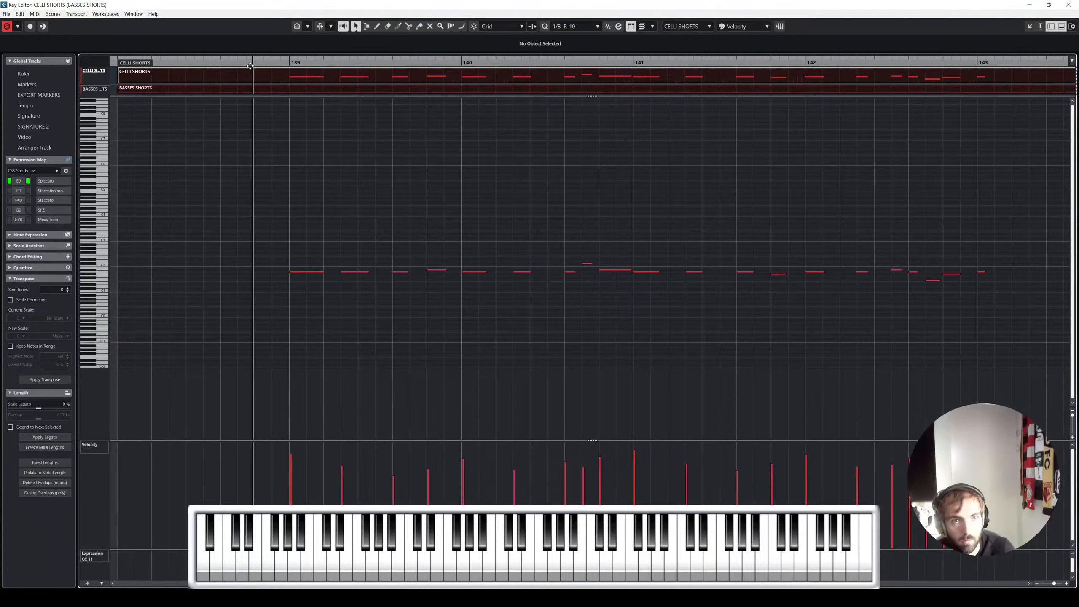
key("space")
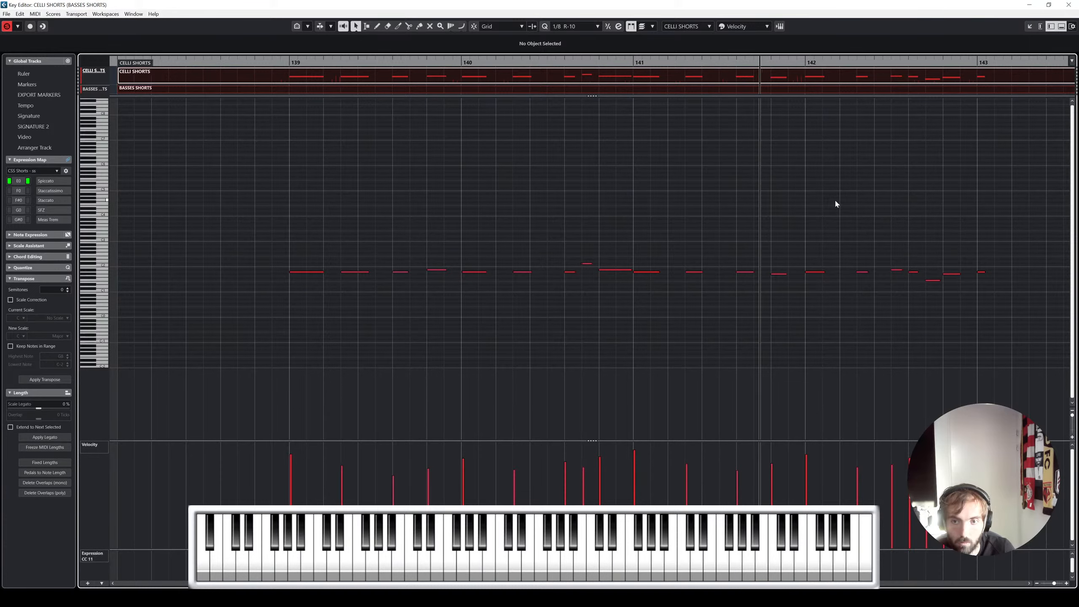
scroll(863, 182, "right", 2)
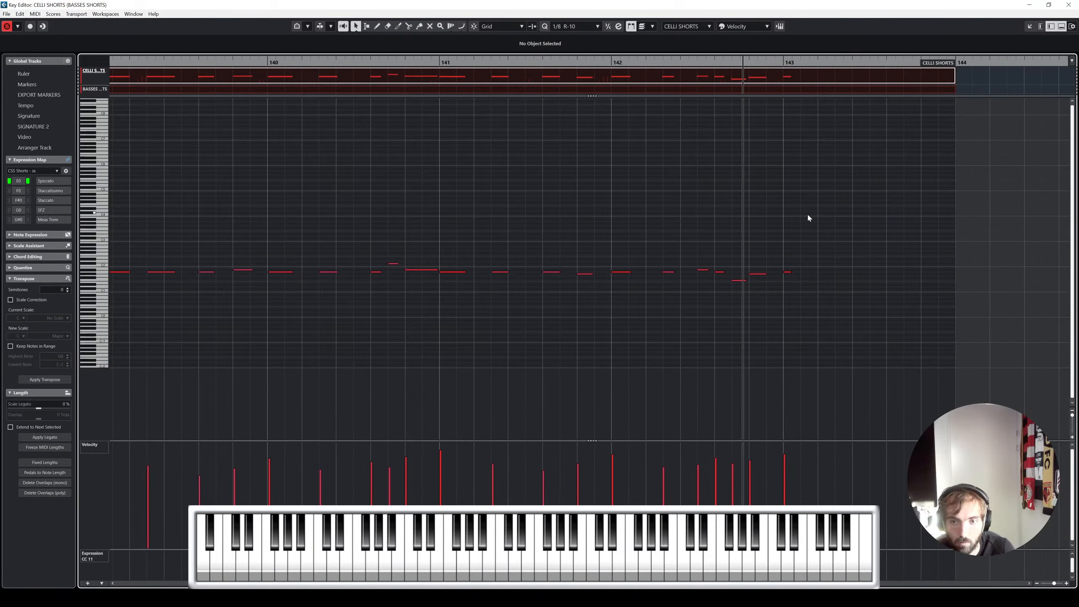
left_click(1069, 5)
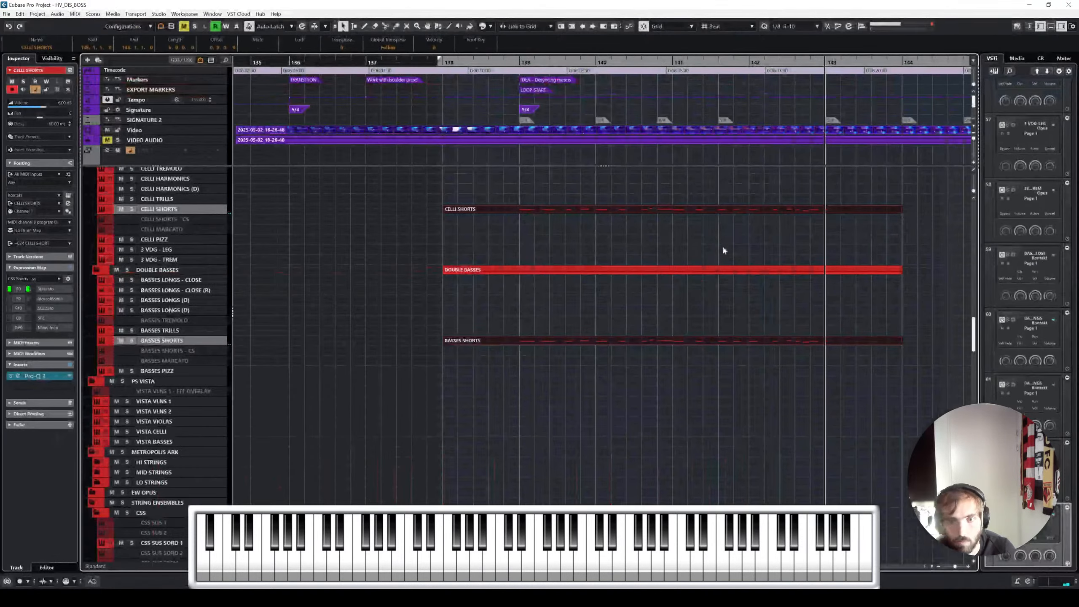
Step: Place the playback cursor midway through bar 140 and select the CELLI SHORTS and BASSES SHORTS parts together
left_click(563, 230)
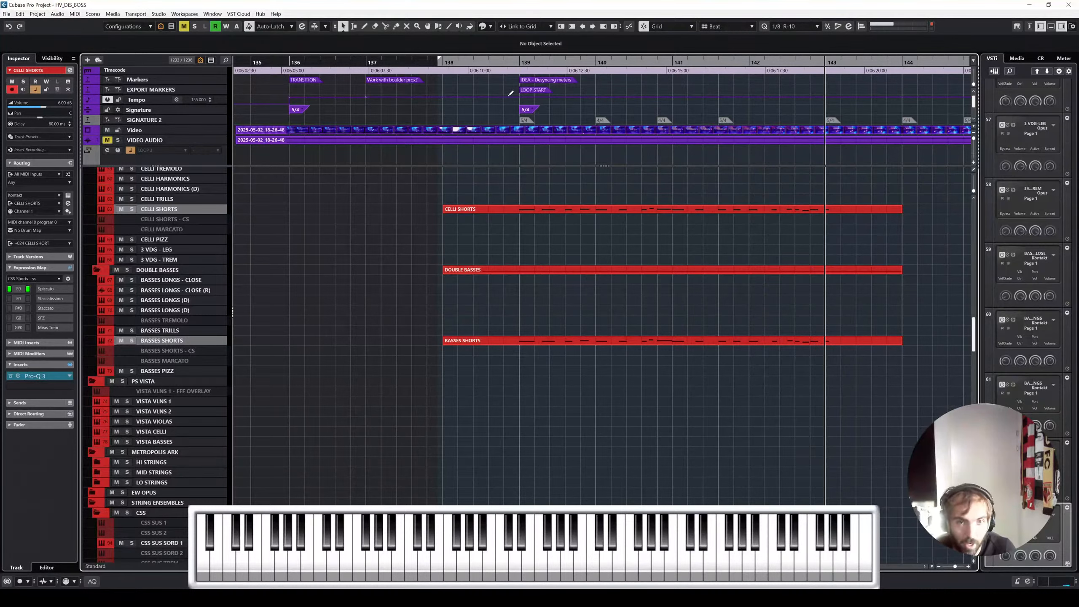
left_click(506, 63)
scroll(544, 125, "right", 2)
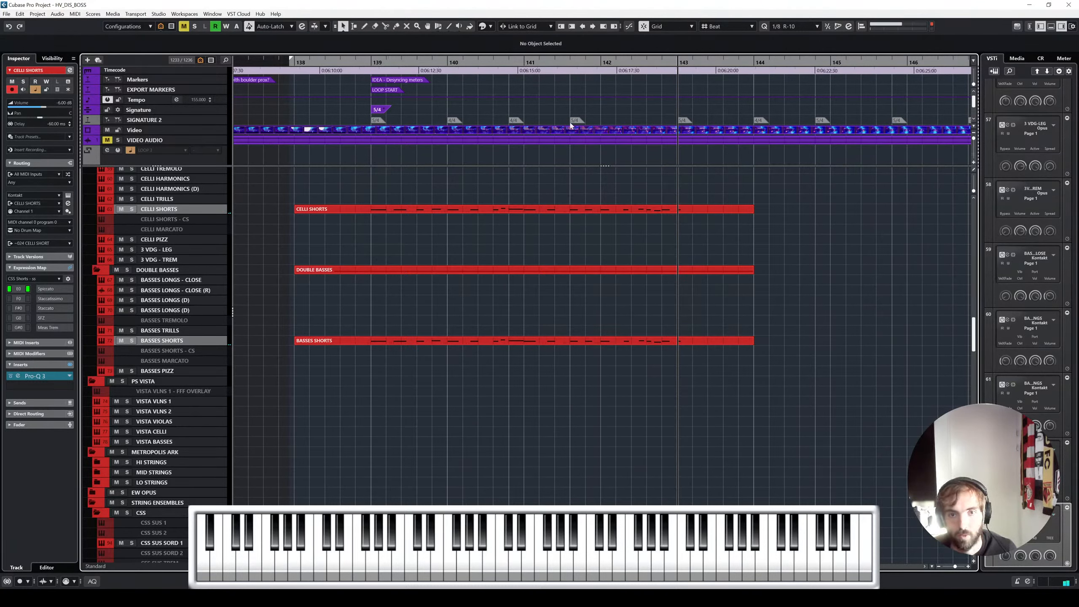
left_click(499, 63)
left_click(404, 209)
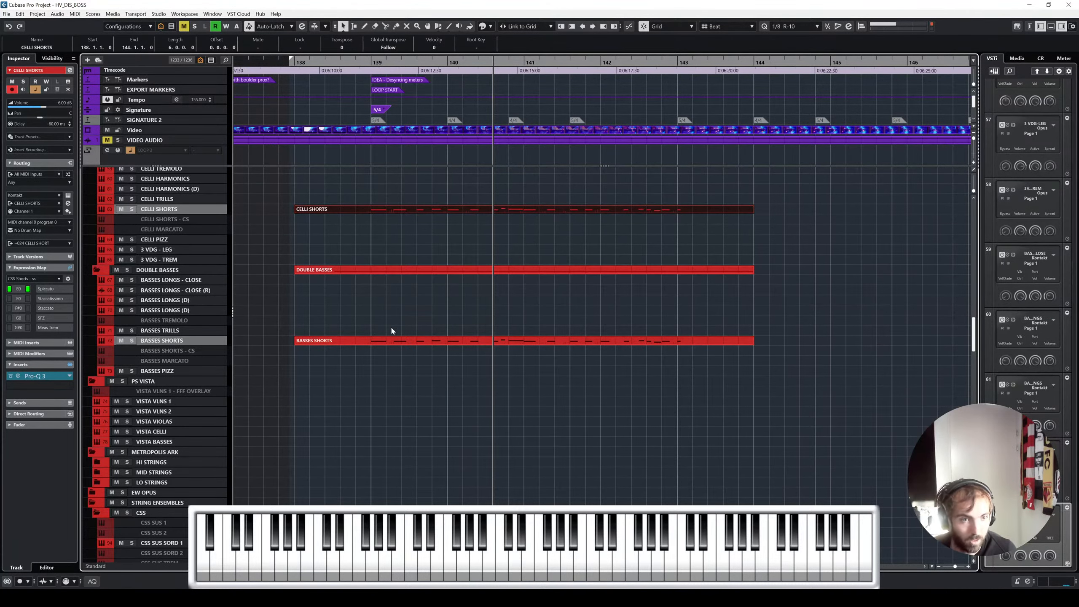
left_click(391, 340, "shift")
scroll(307, 403, "down", 3)
scroll(378, 369, "up", 3)
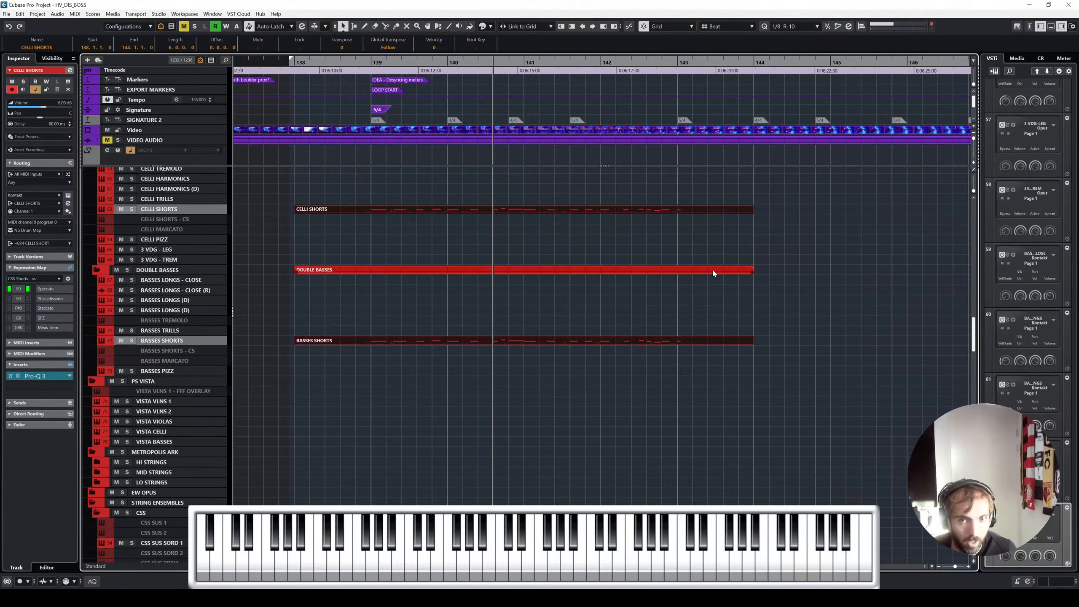
key("g")
key("g")
key("g")
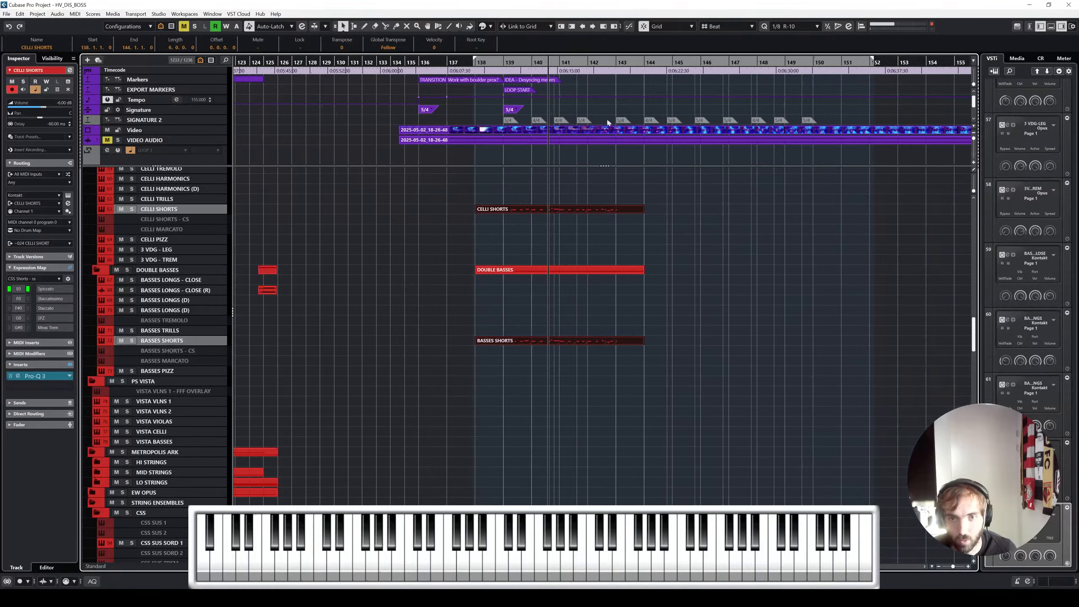
Step: Expand the LO STRINGS folder under METROPOLIS ARK and select its ARK 1 and ARK 2 short-string tracks together
scroll(646, 317, "down", 20)
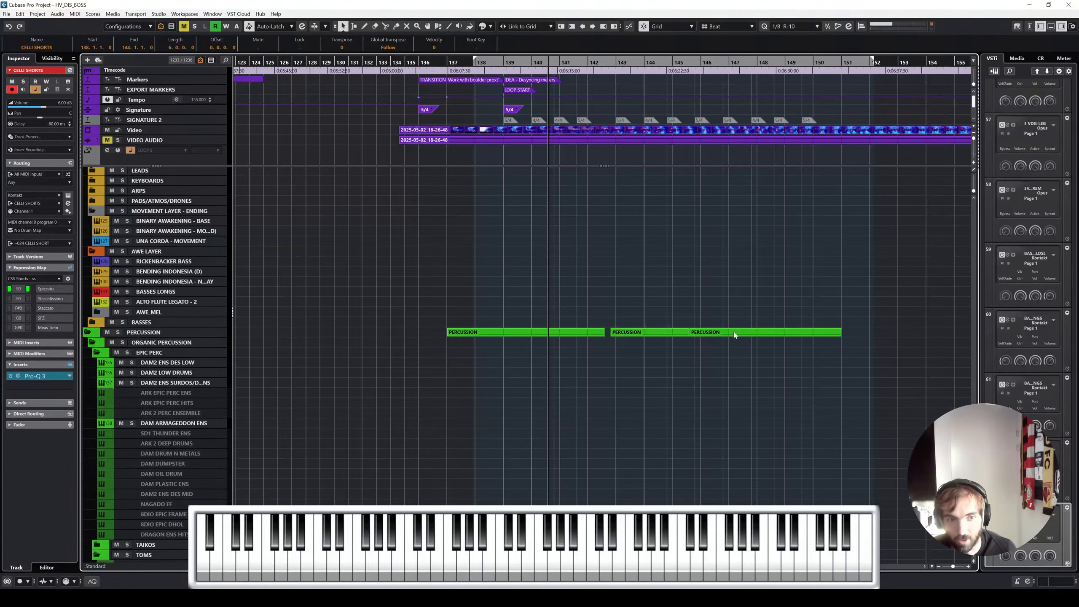
scroll(675, 359, "up", 6)
scroll(675, 364, "up", 10)
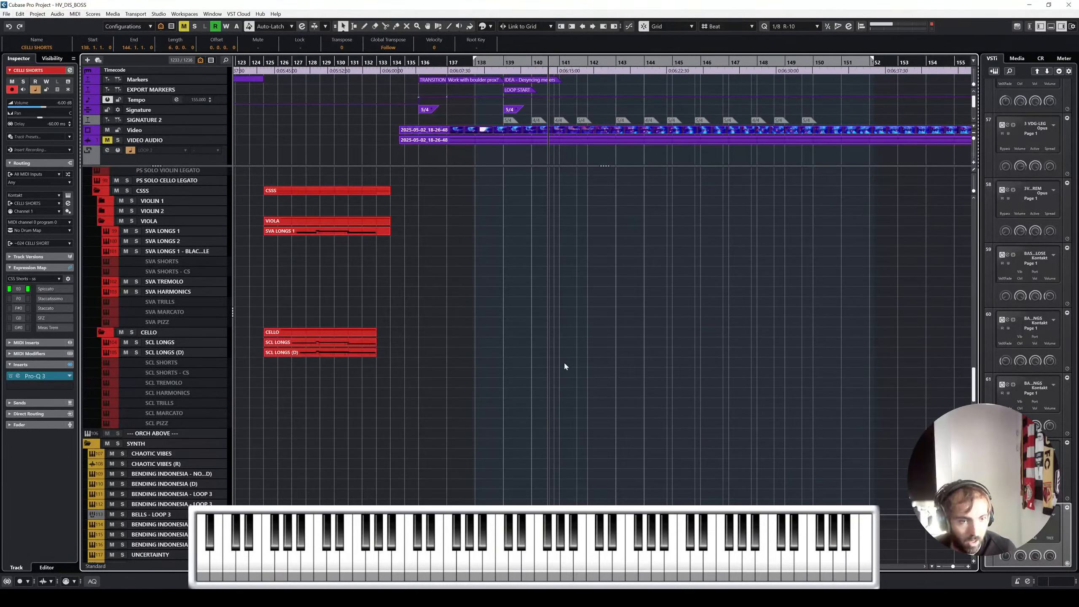
scroll(562, 364, "up", 5)
scroll(562, 364, "up", 8)
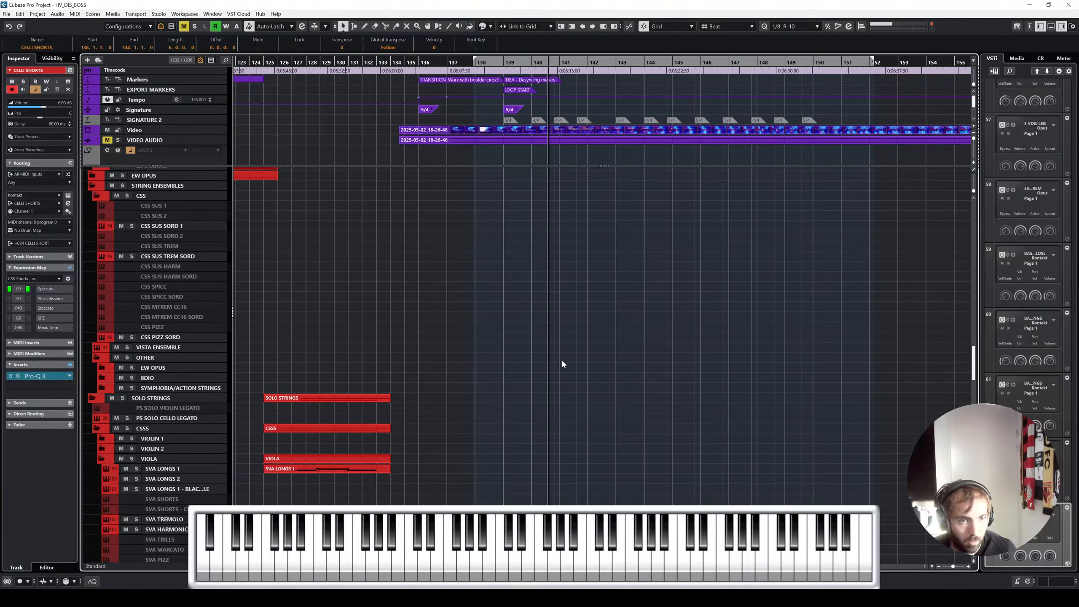
left_click(95, 323)
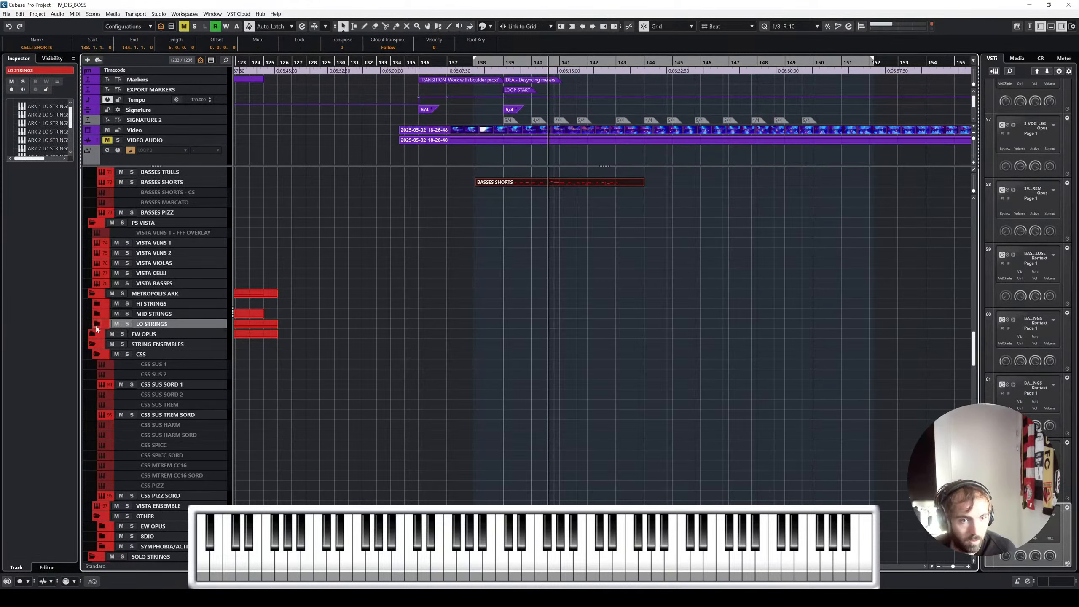
left_click(96, 323)
left_click(199, 356)
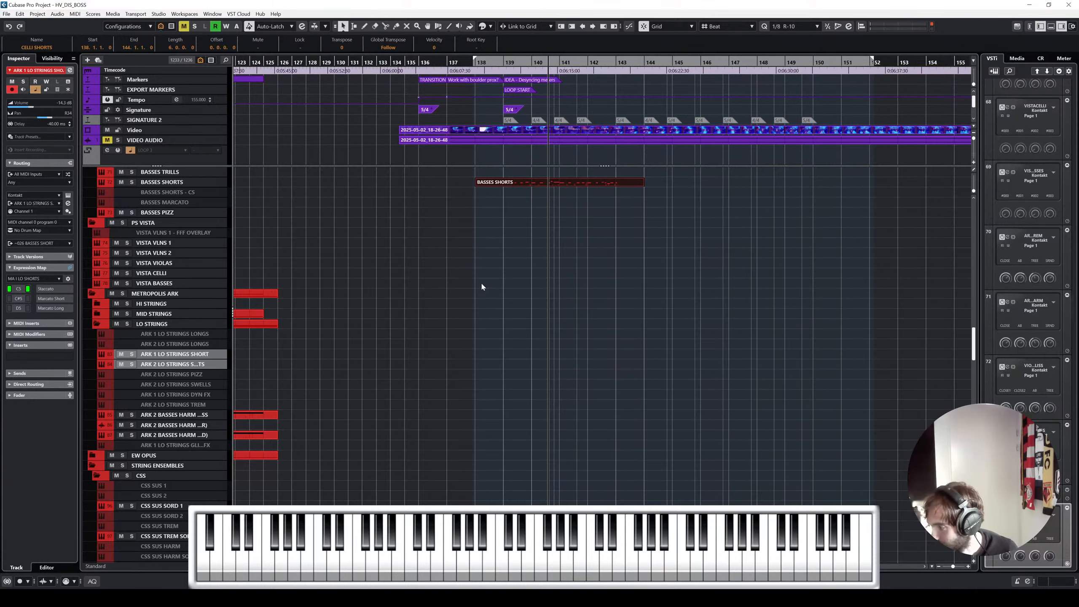
Step: With the BASSES SHORTS part selected, move the left locator midway through bar 137 and select only the ARK 1 LO STRINGS SHORT track
left_click_drag(481, 276, 513, 184)
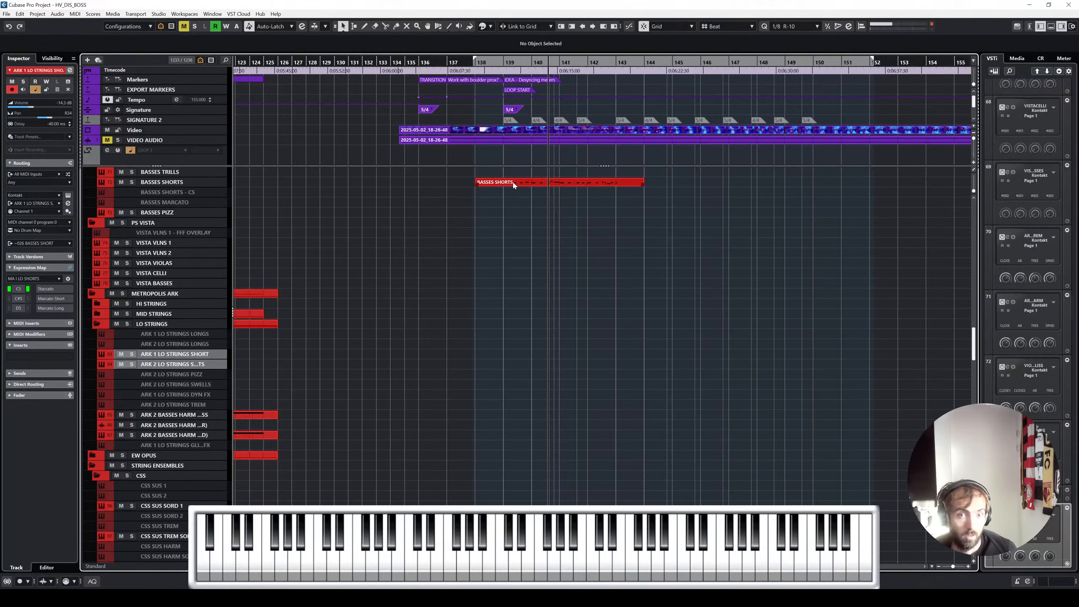
scroll(506, 205, "up", 5)
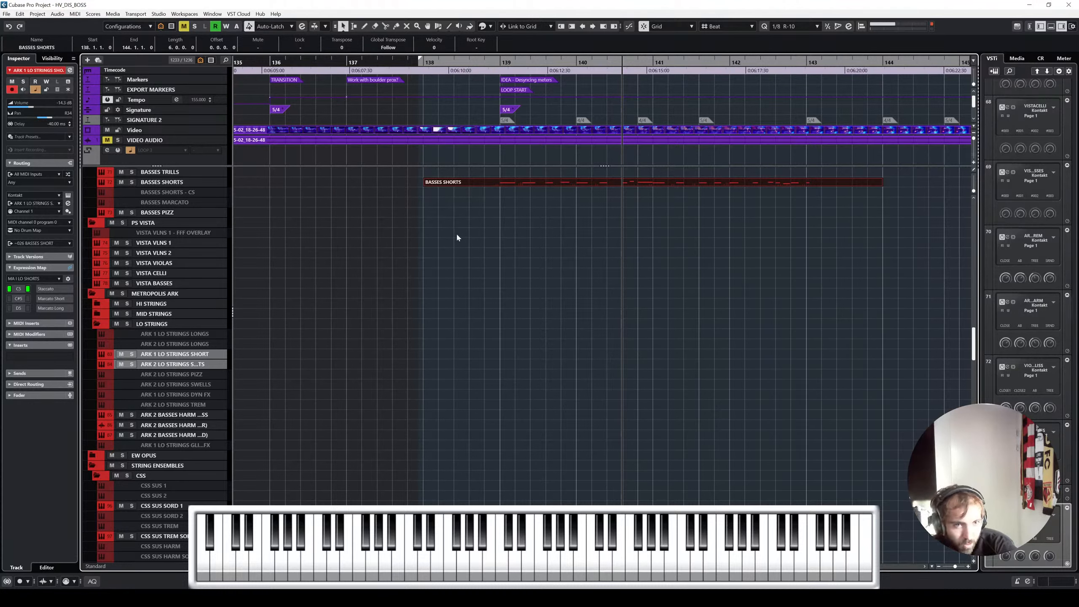
left_click(399, 63)
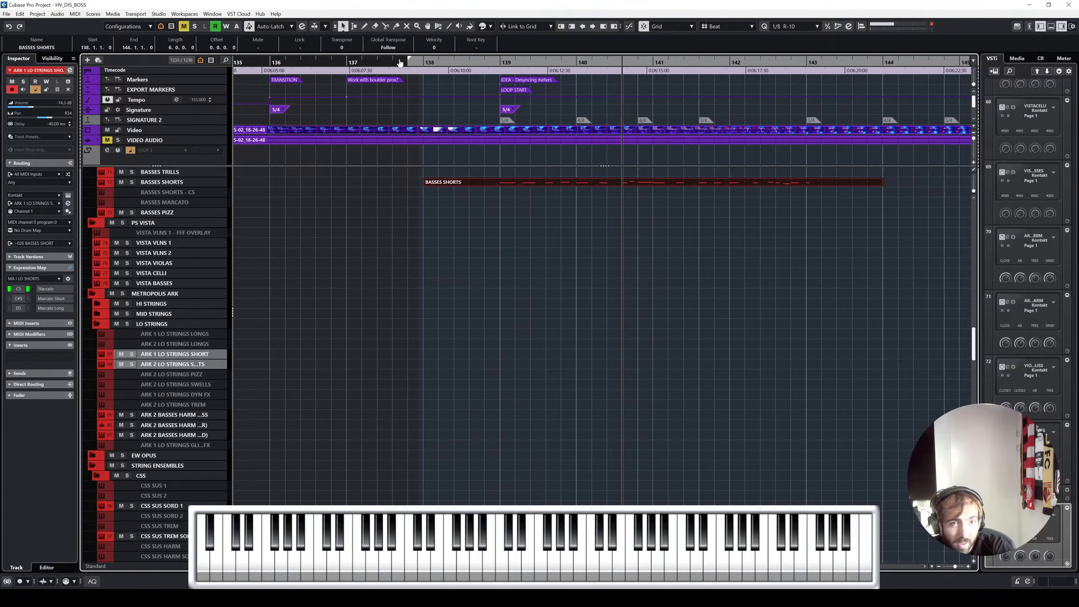
scroll(448, 251, "up", 3)
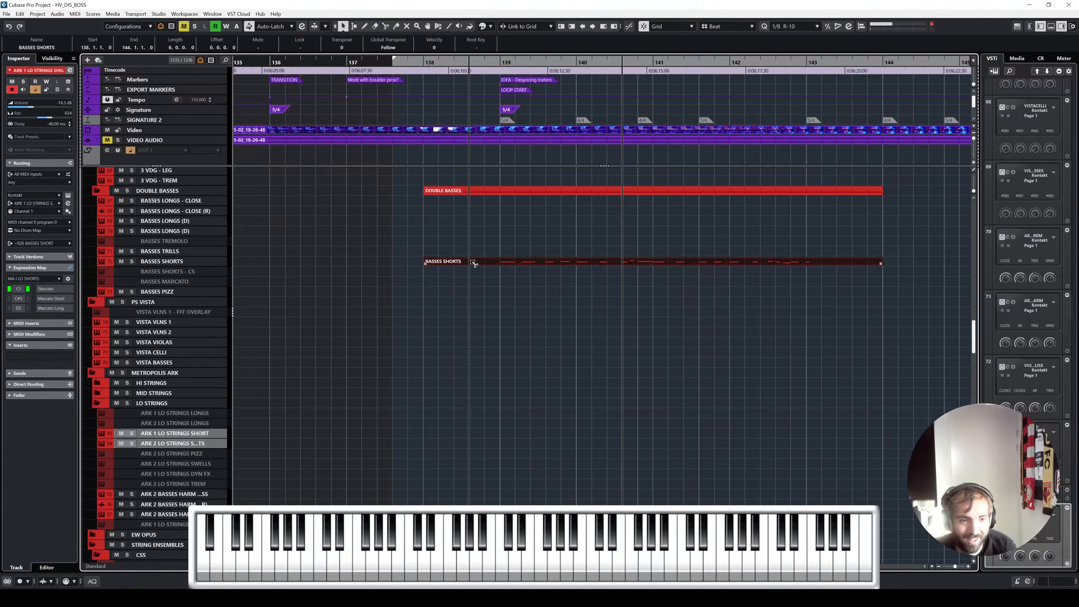
left_click(209, 433)
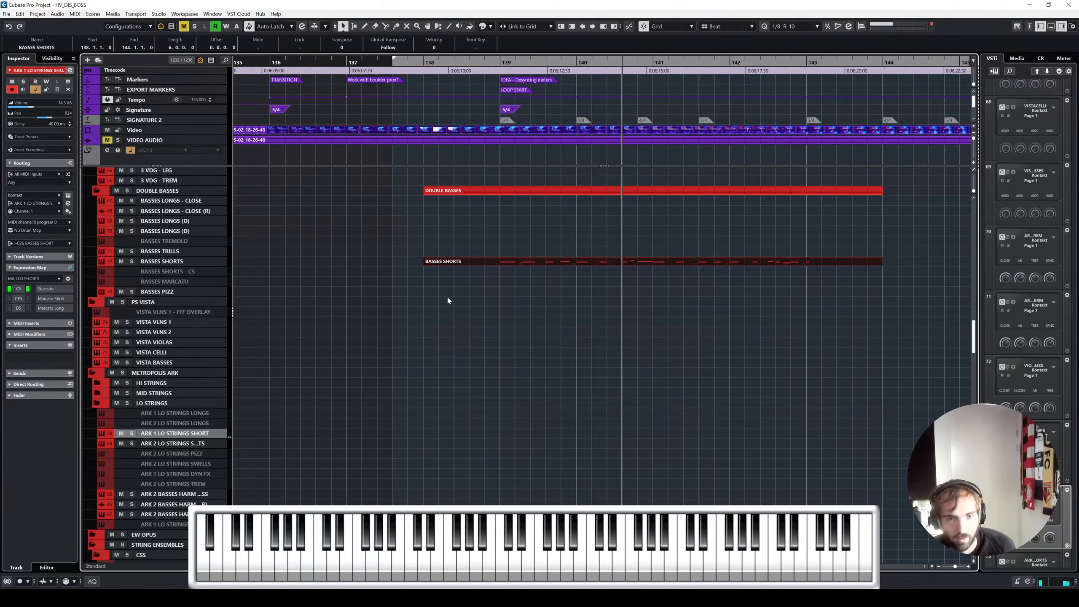
Step: Select the ARK 2 LO STRINGS SHORTS track and insert the Pro-Q 3 equalizer in its first insert slot
left_click(456, 285)
scroll(456, 284, "down", 2)
left_click(208, 444)
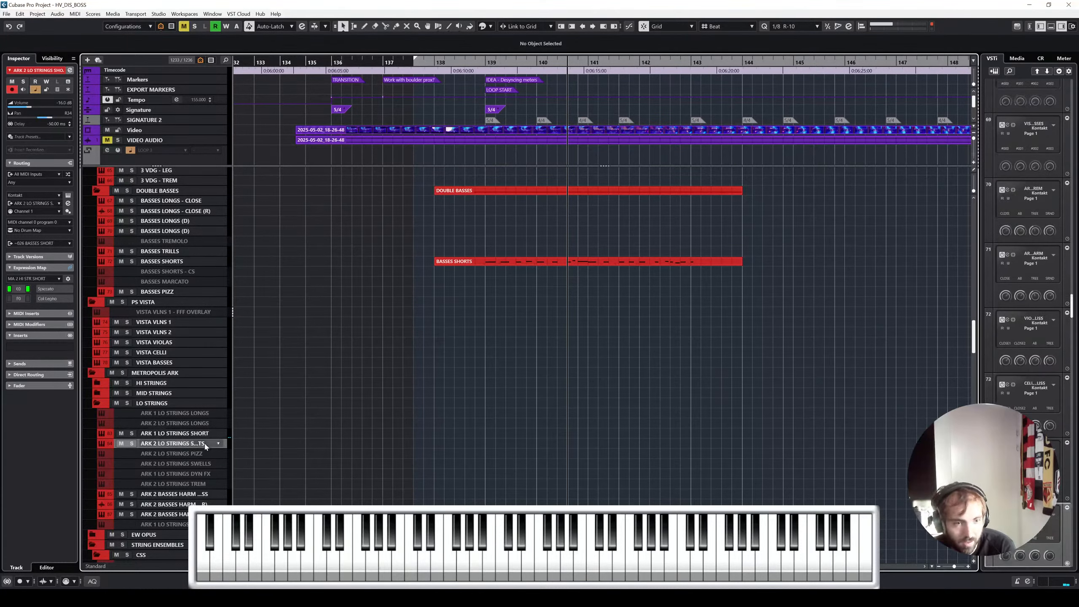
scroll(443, 366, "down", 1)
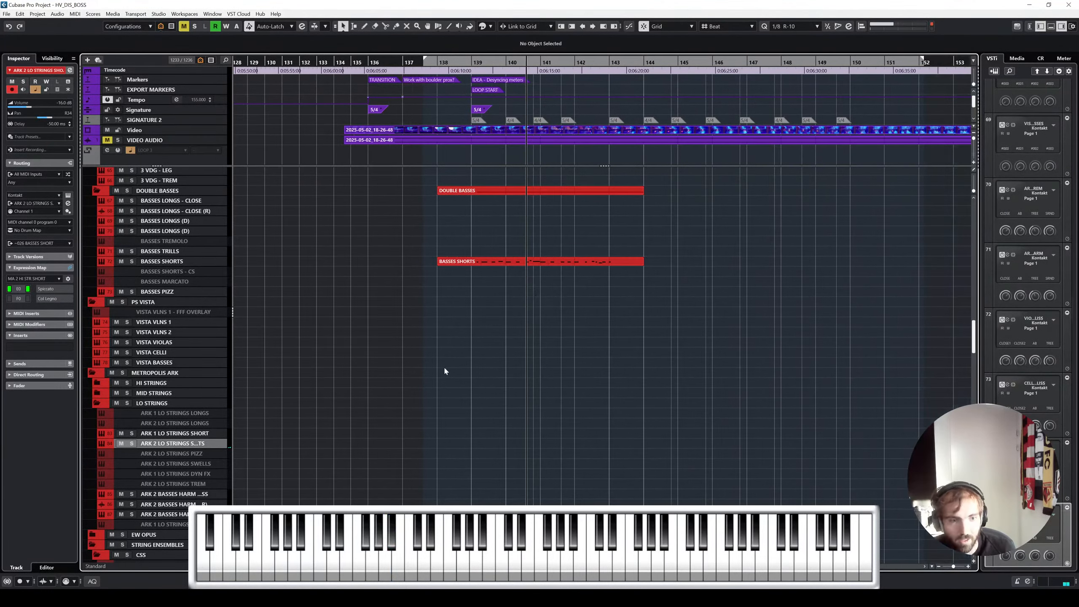
left_click(65, 346)
type("pro-q")
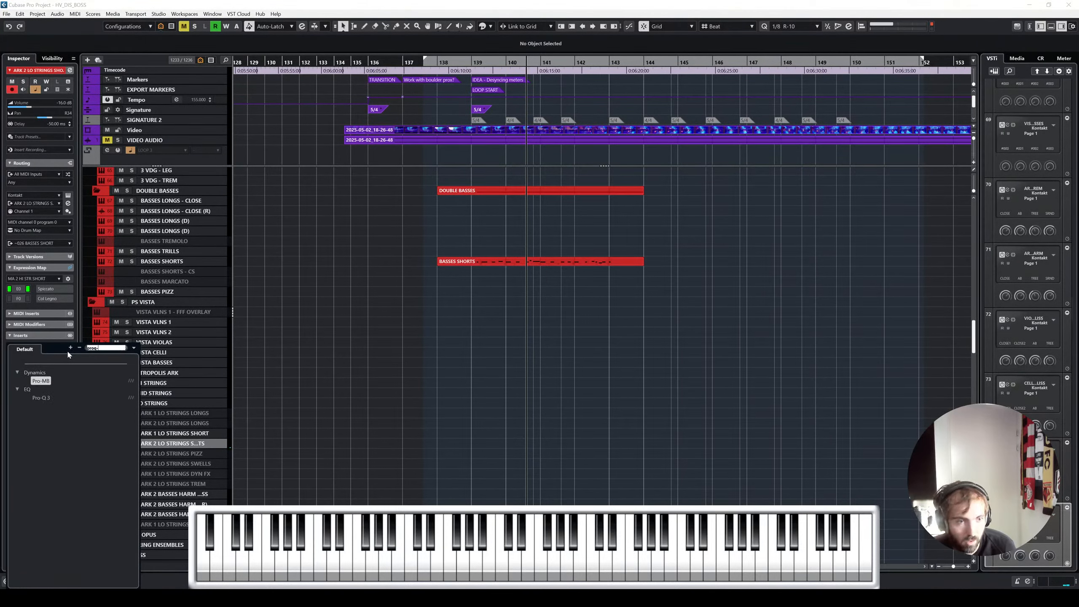
left_click(48, 398)
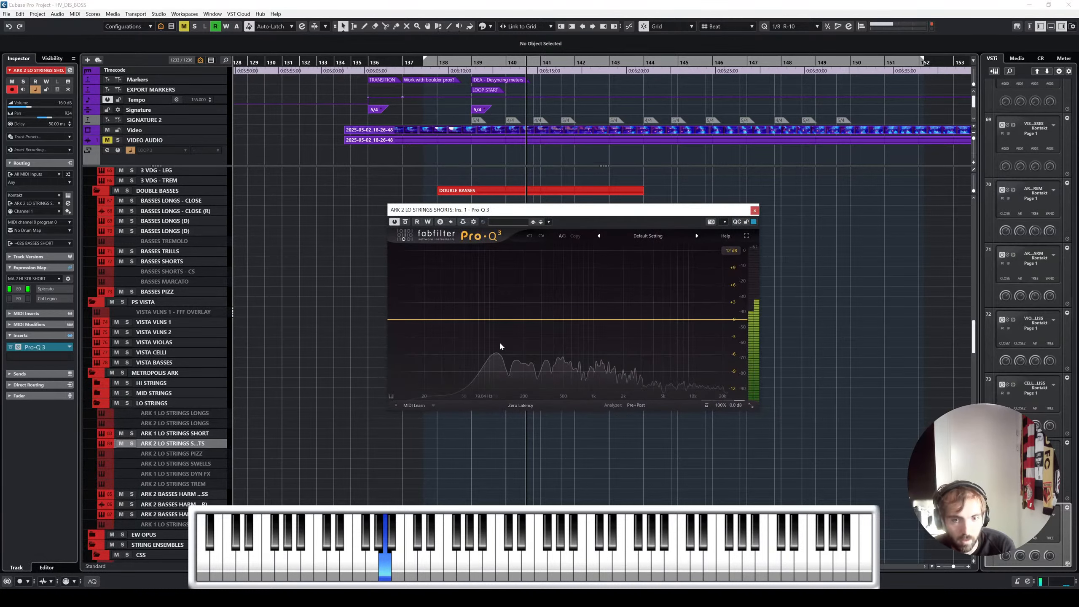
Step: Add a dynamic cut of about 3.6 dB near 118 Hz and another cut of about 2.2 dB near 335 Hz
left_click_drag(498, 322, 499, 344)
scroll(499, 336, "up", 3)
left_click(522, 366)
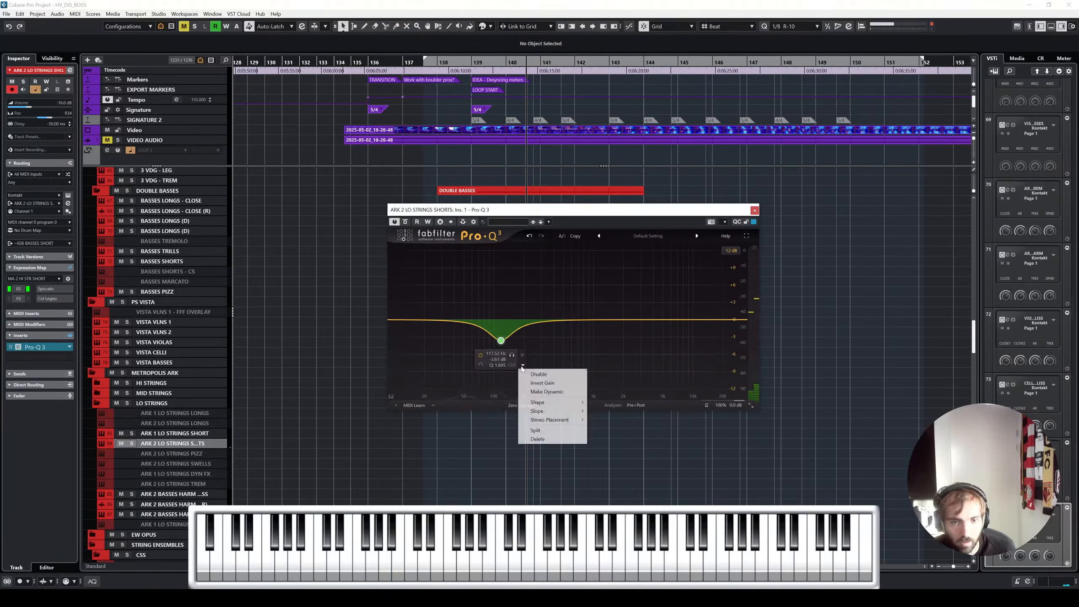
left_click(540, 391)
left_click_drag(522, 331, 546, 333)
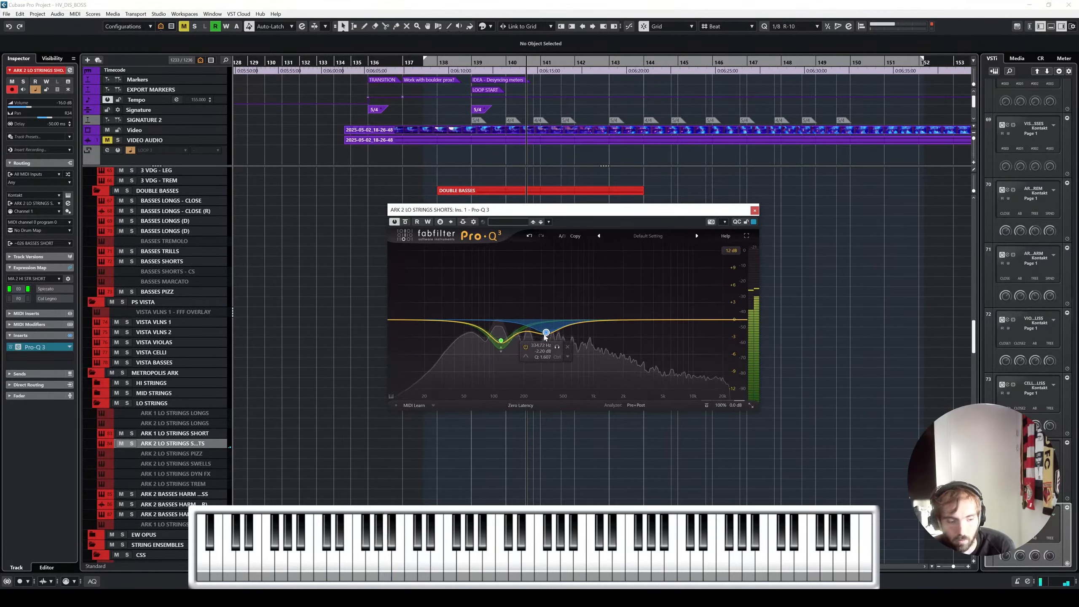
left_click(754, 210)
Step: Copy the BASSES SHORTS part onto the ARK 2 LO STRINGS SHORTS track and open the copy in the Key Editor
scroll(571, 298, "up", 1, "ctrl")
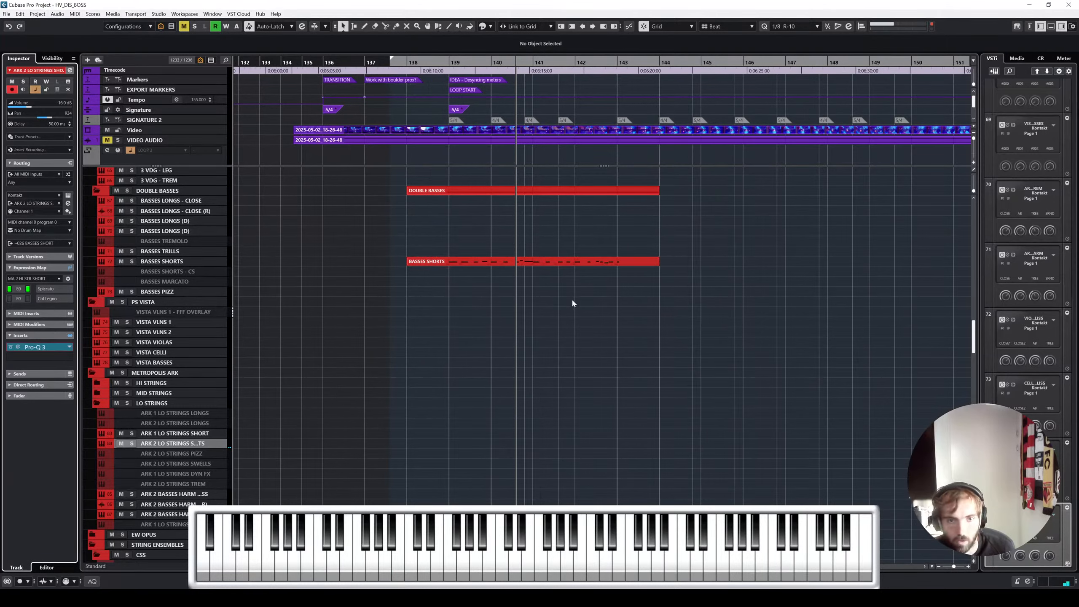
left_click_drag(428, 261, 429, 444)
double_click(444, 445)
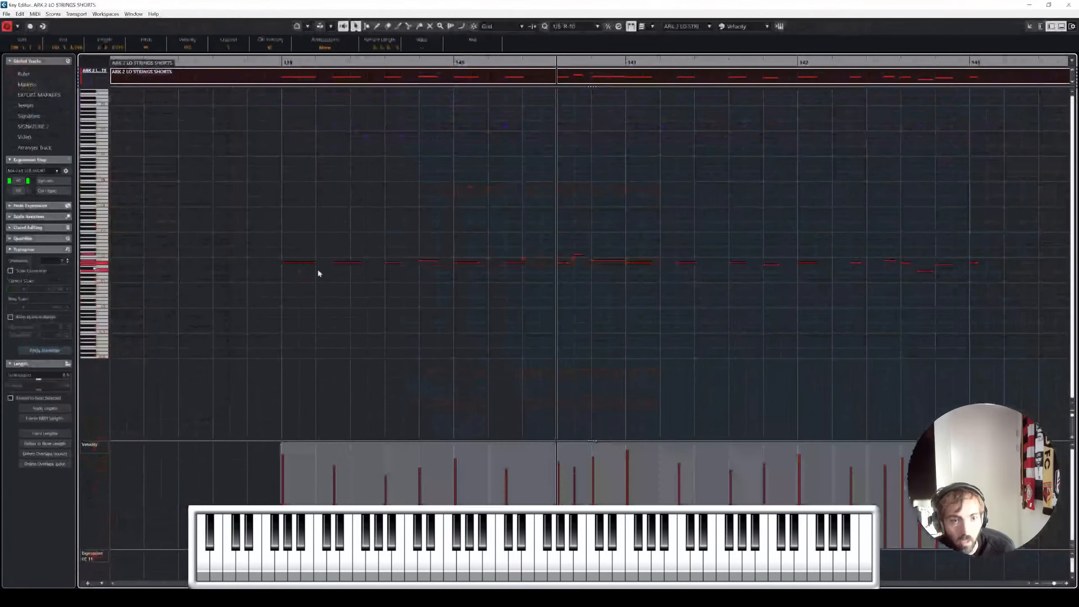
Step: Duplicate all notes of the ARK 2 LO STRINGS SHORTS part one octave above the originals and close the Key Editor
left_click_drag(304, 306, 299, 287)
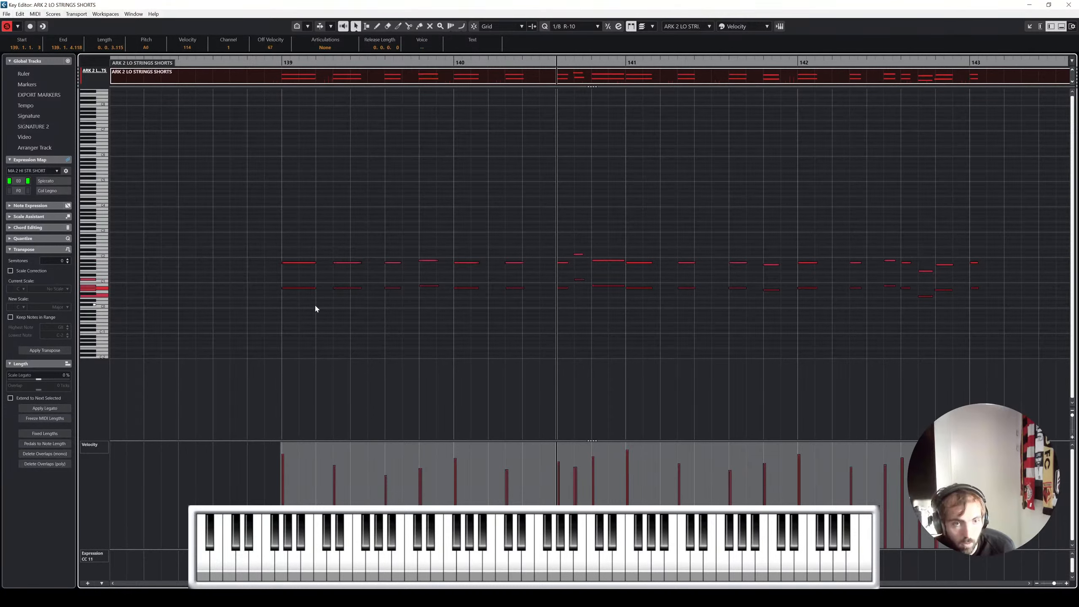
key("Down")
key("Up")
key("shift+Up")
key("shift+Up")
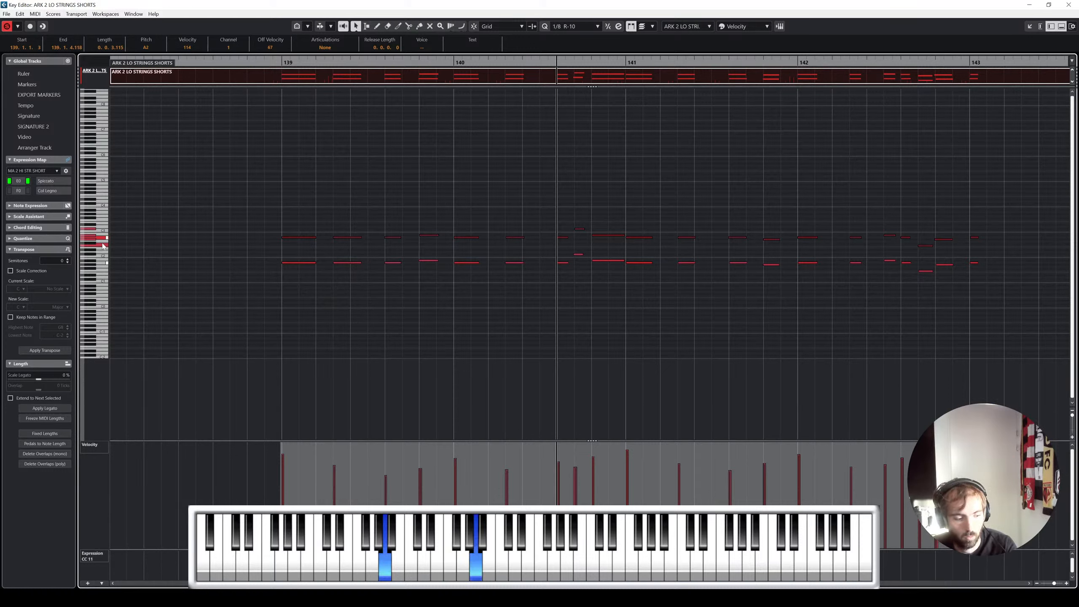
left_click(212, 228)
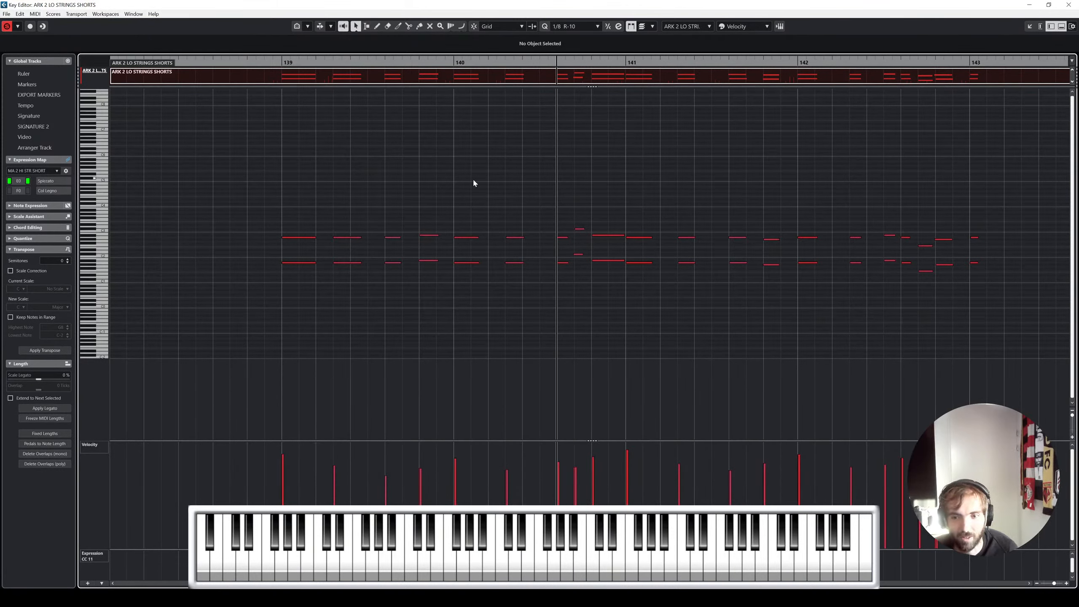
left_click(1070, 5)
Step: Reopen the ARK 2 LO STRINGS SHORTS part and delete all the upper-octave duplicate notes
double_click(482, 444)
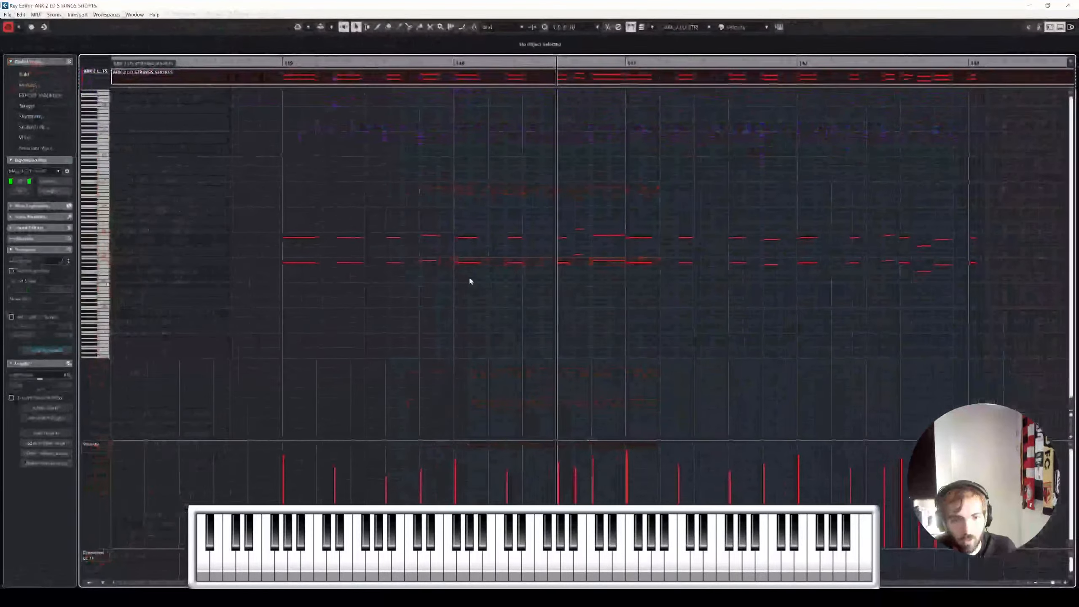
left_click_drag(285, 213, 999, 240)
key("Delete")
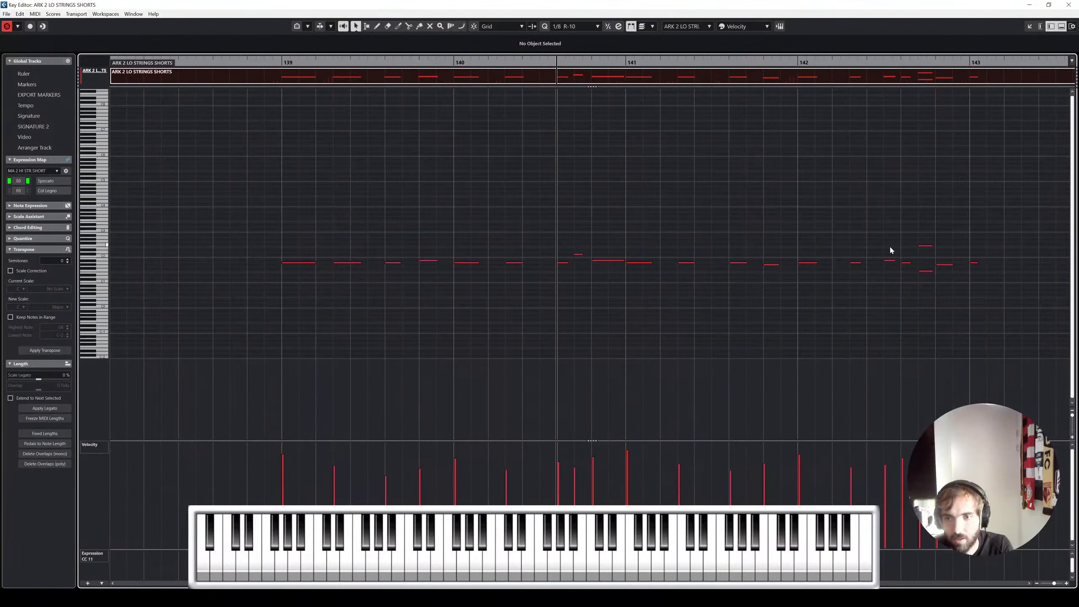
left_click(926, 246)
key("Delete")
Step: Select the remaining notes, play the part from just before bar 139 and close the Key Editor
left_click_drag(1025, 305, 221, 214)
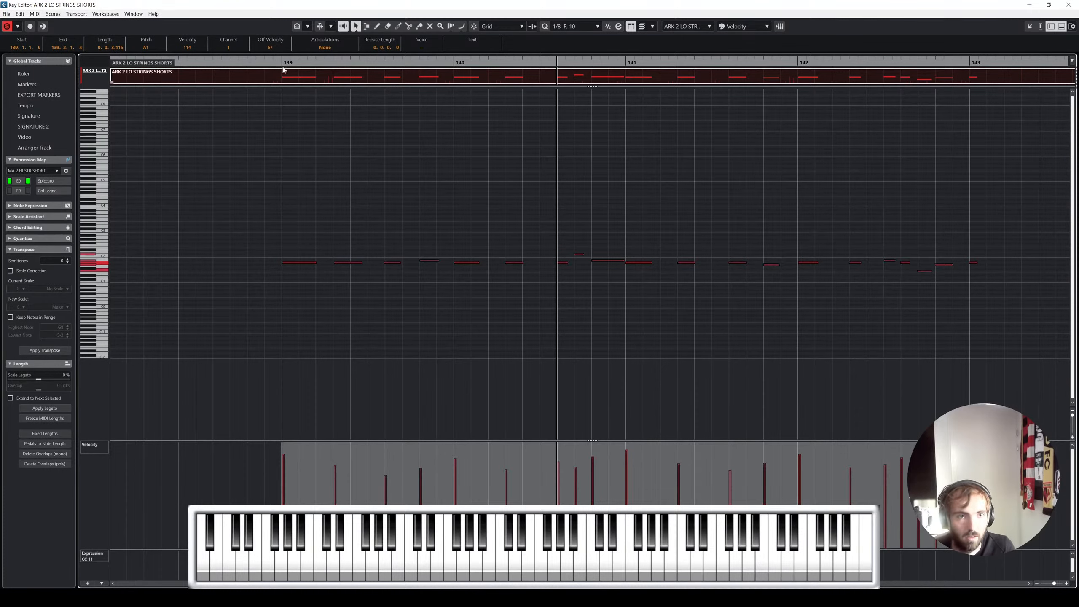
left_click(252, 63)
key("space")
left_click(1070, 5)
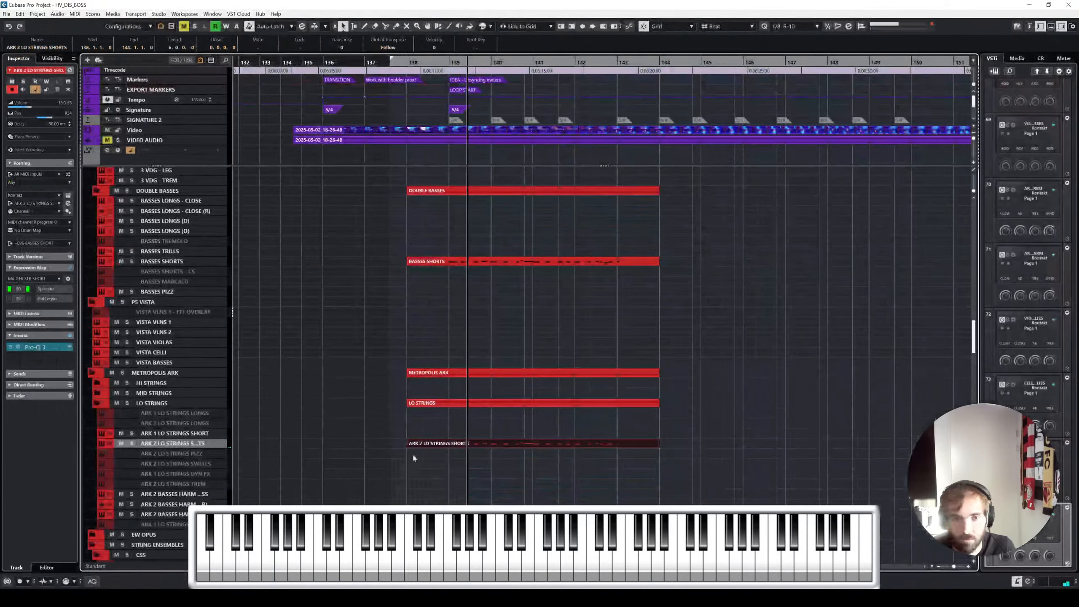
Step: Copy the part onto the ARK 1 LO STRINGS SHORT track and check its notes in the Key Editor
double_click(435, 445)
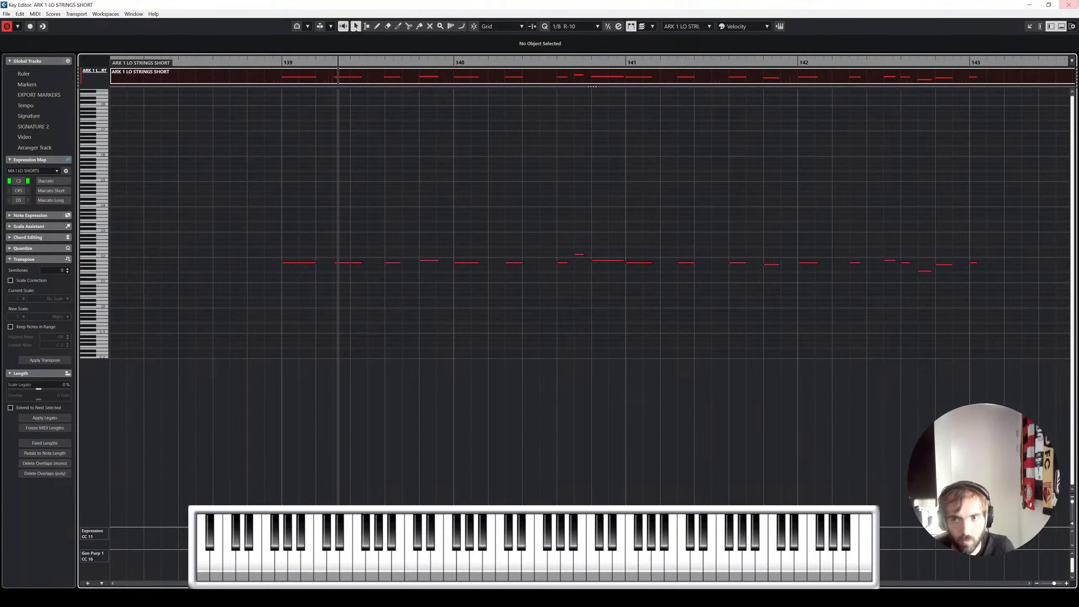
left_click(1069, 5)
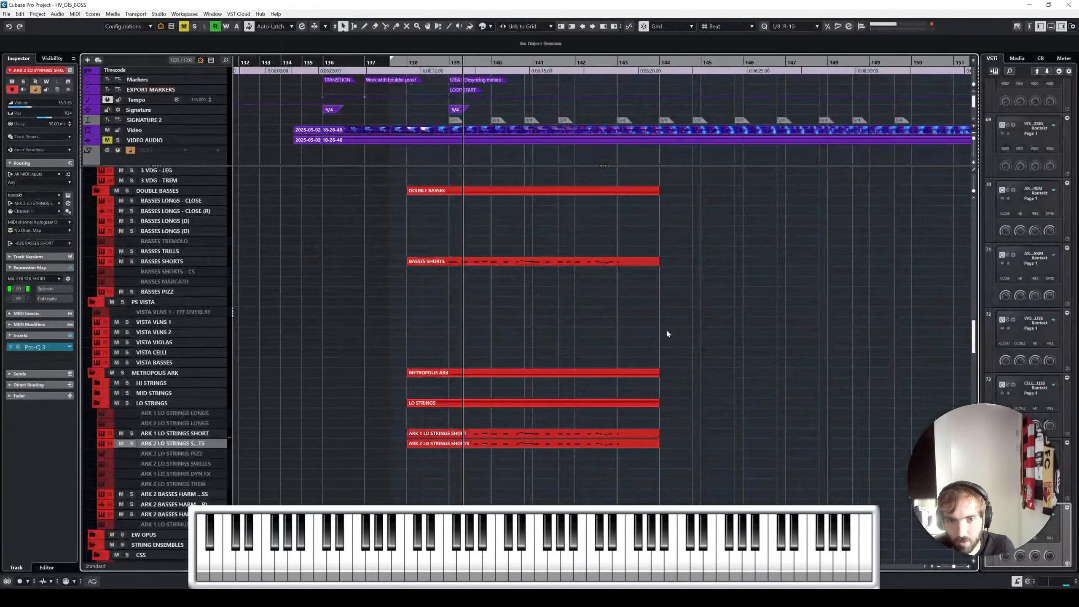
Step: Play the layered celli, basses and ARK low-string parts from bar 139 to about bar 143
scroll(666, 315, "down", 6)
scroll(477, 329, "up", 4)
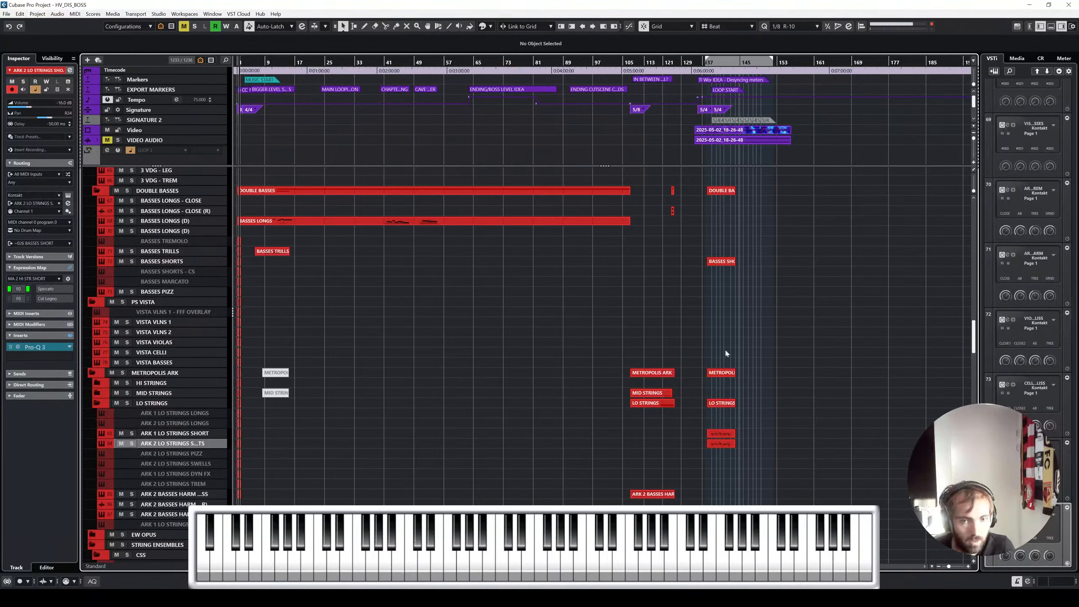
scroll(725, 348, "up", 5)
scroll(615, 300, "up", 5)
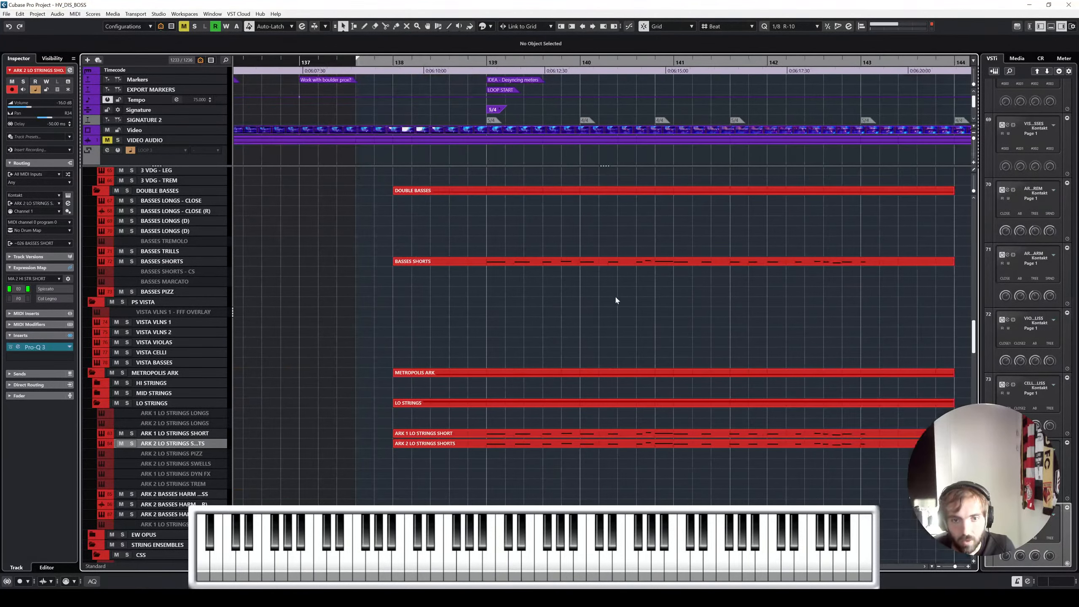
scroll(509, 416, "up", 3)
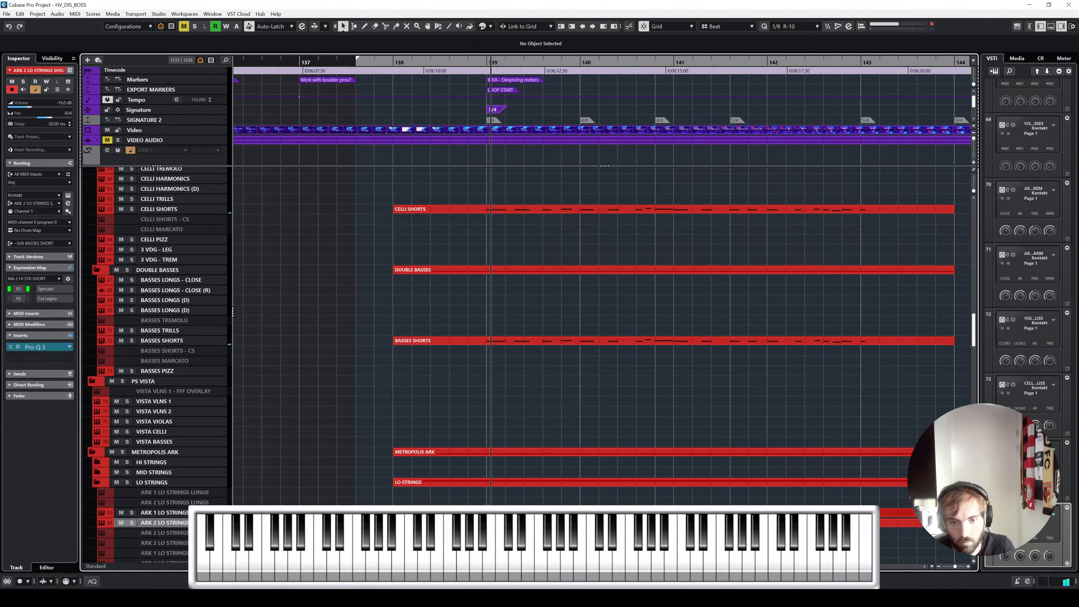
scroll(602, 336, "right", 1)
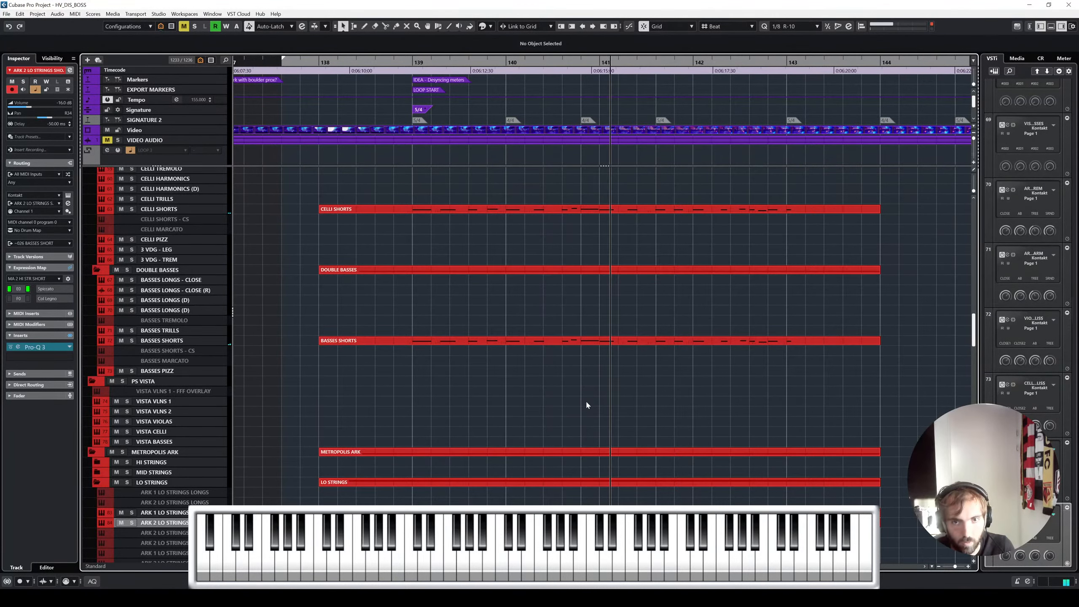
scroll(690, 378, "right", 1)
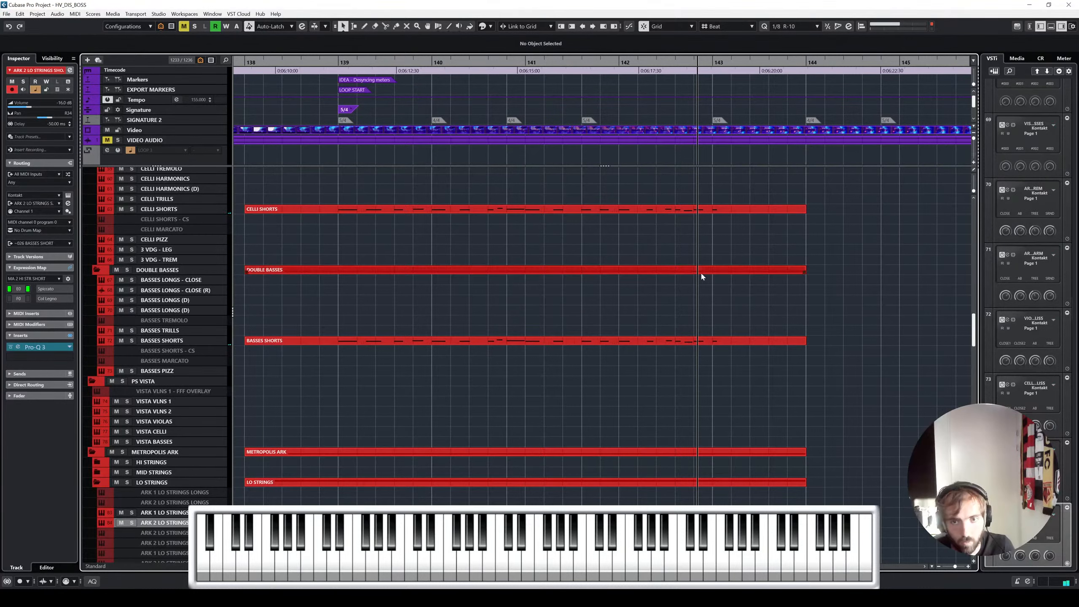
Step: Move the DAM2 LOOP DESIGNER - BASE part at bar 137 onto the DAM TECH LOOPS track, starting at bar 138
scroll(642, 146, "down", 2)
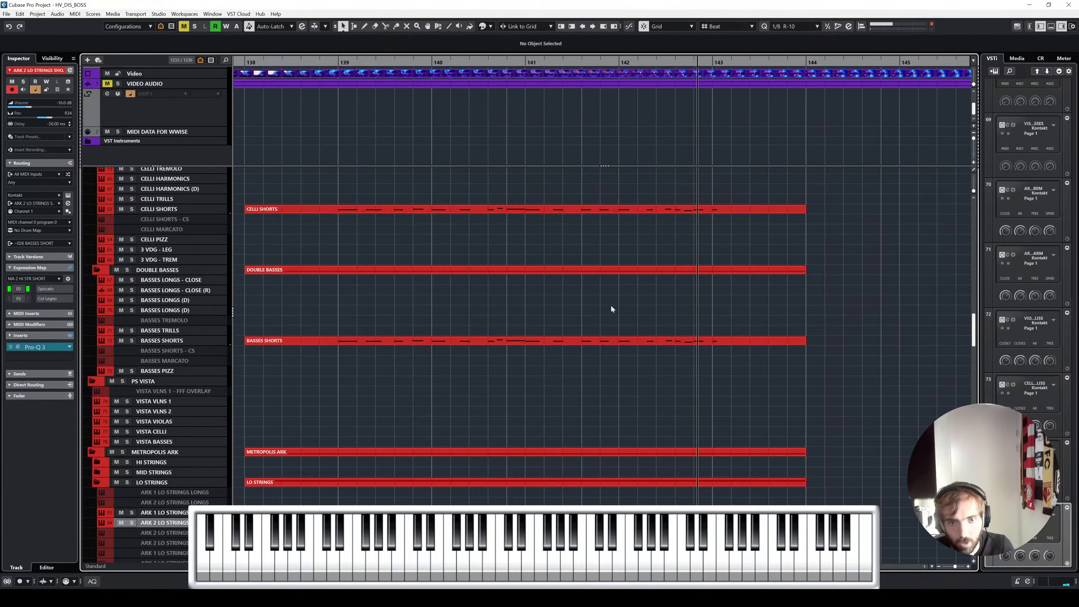
scroll(611, 303, "down", 5)
left_click_drag(600, 165, 603, 95)
scroll(561, 290, "down", 15)
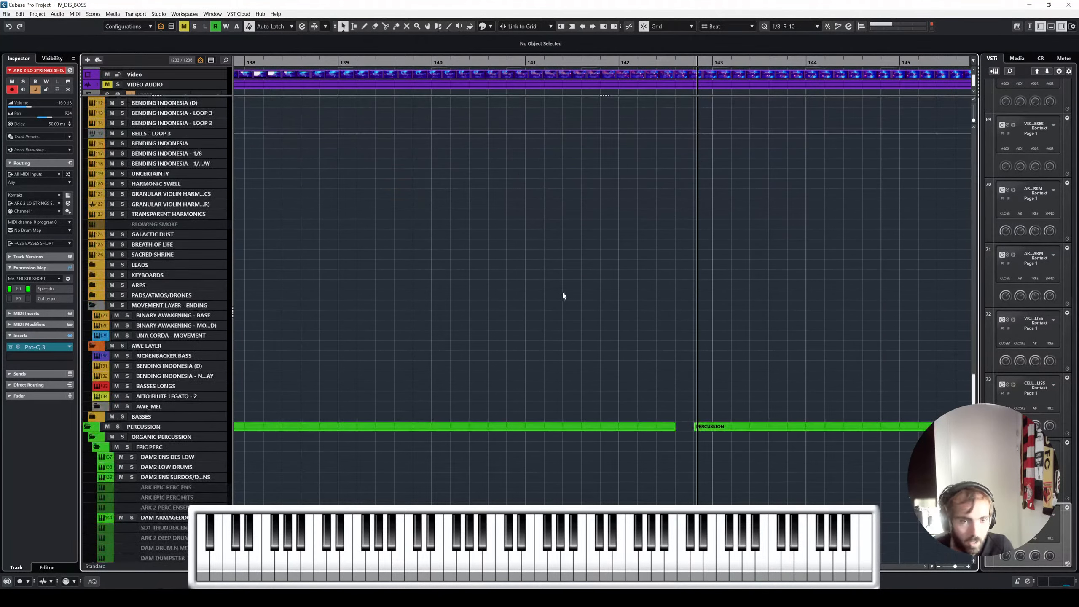
scroll(506, 333, "down", 3)
left_click(545, 358)
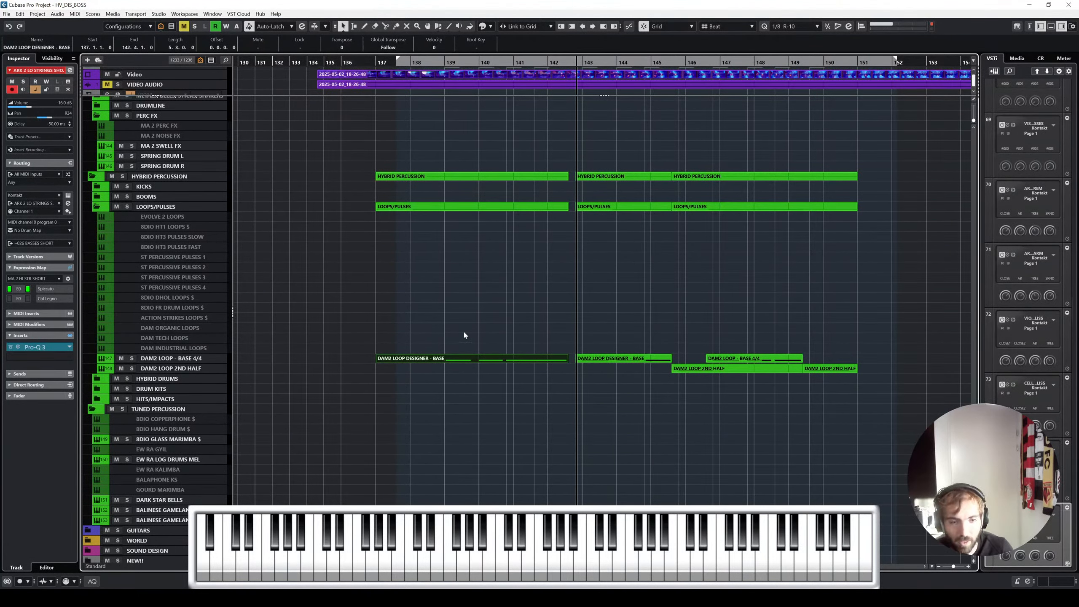
scroll(396, 342, "up", 4)
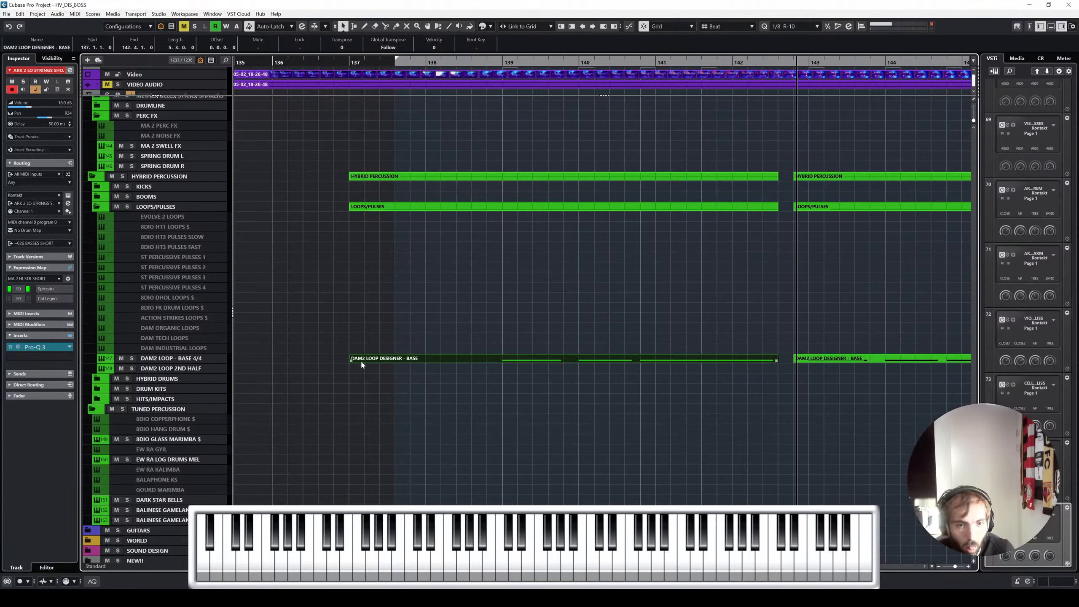
left_click_drag(362, 364, 473, 339)
Step: Move the remaining DAM2 LOOP BASE and 2ND HALF parts earlier as a group so the first starts at bar 138
scroll(752, 359, "up", 3)
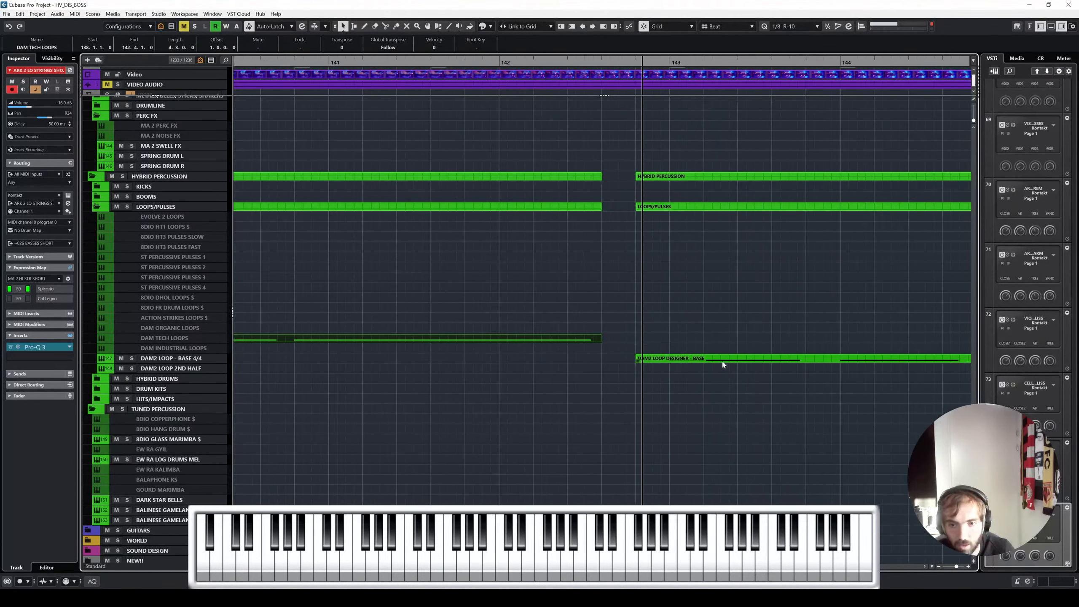
scroll(672, 365, "up", 3)
scroll(572, 365, "down", 3)
left_click_drag(567, 360, 430, 362)
scroll(631, 416, "down", 4)
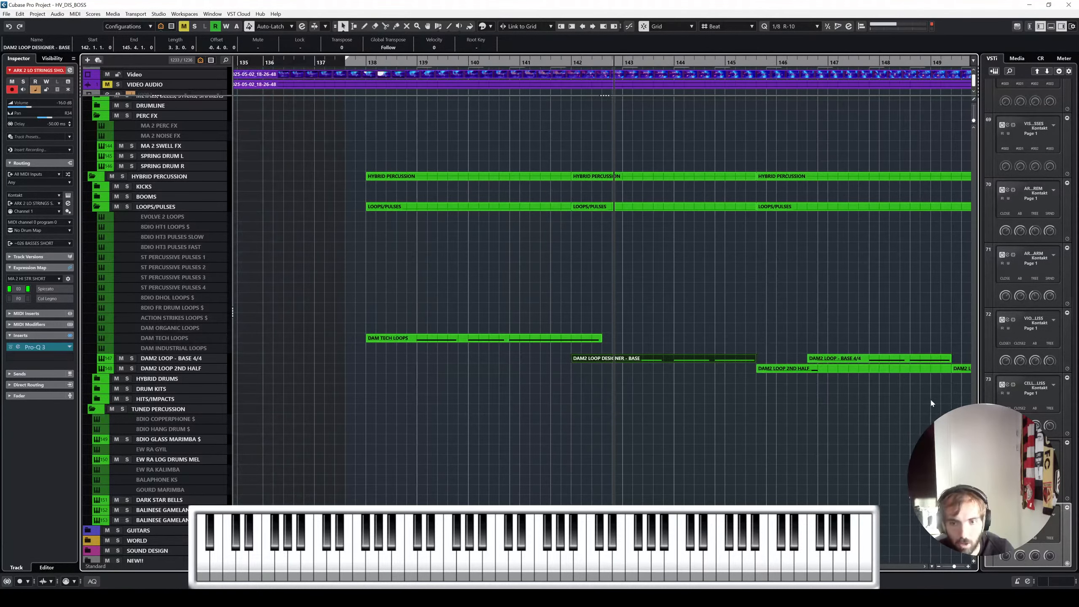
left_click_drag(954, 400, 413, 359)
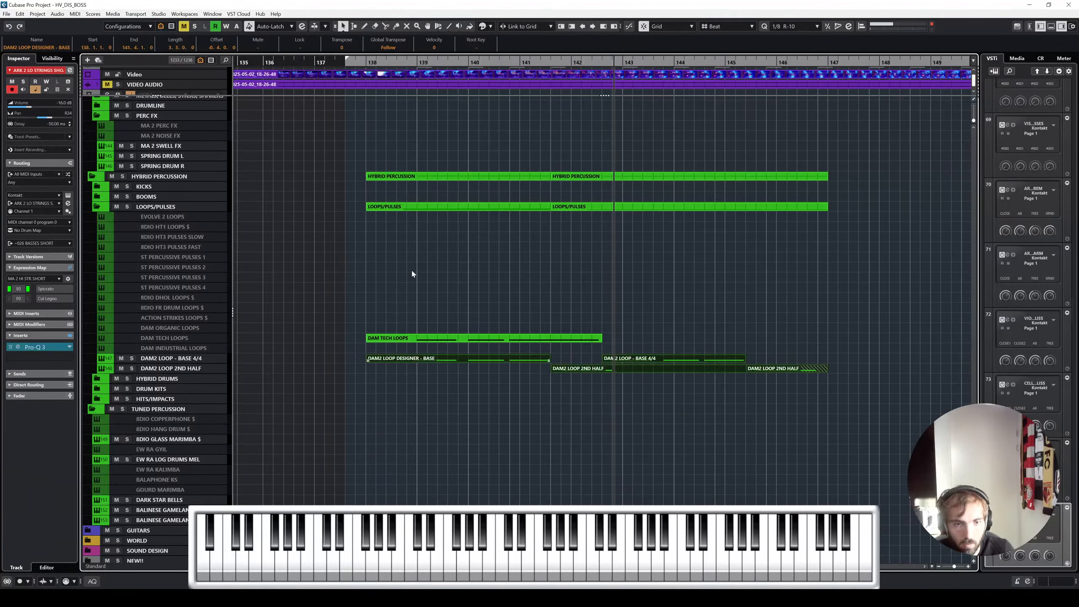
Step: Place the playback cursor at bar 139 and enlarge the upper track area to review the markers and SIGNATURE 2 track
left_click(415, 65)
scroll(639, 155, "up", 6)
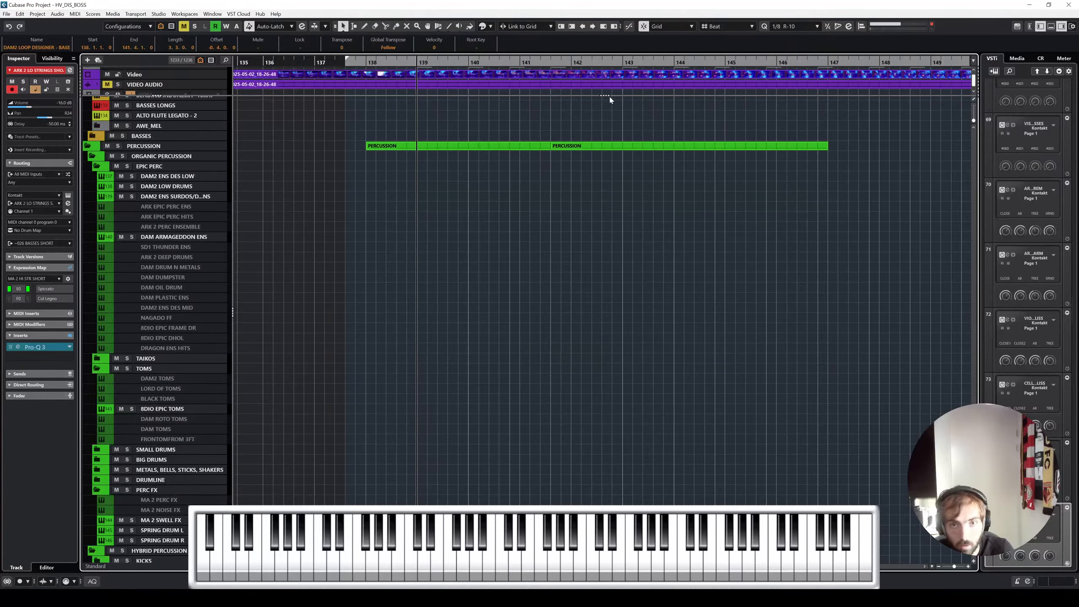
left_click_drag(609, 95, 611, 227)
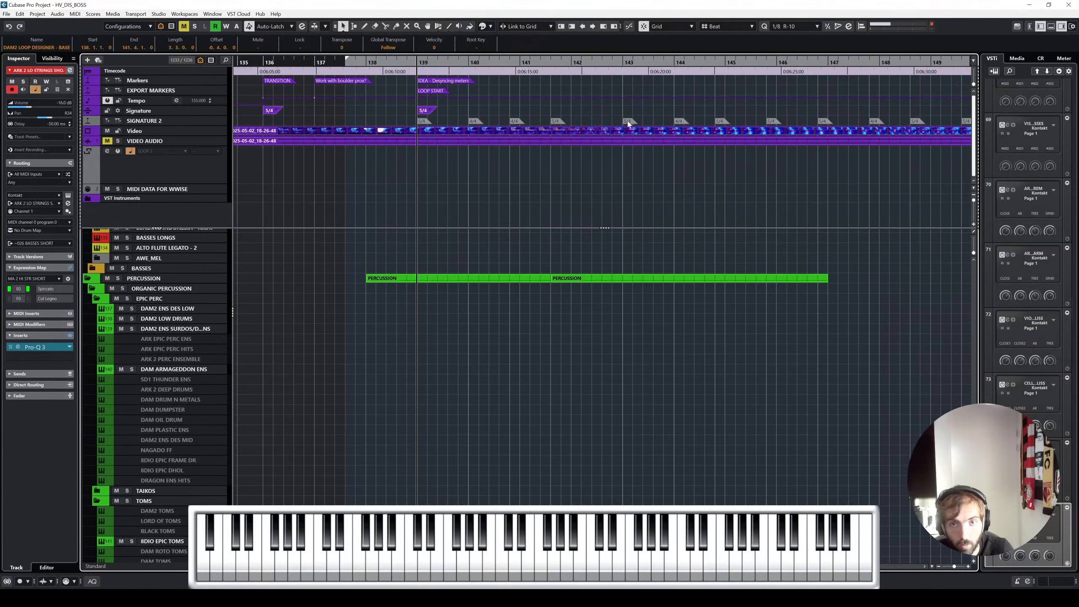
scroll(629, 123, "right", 3)
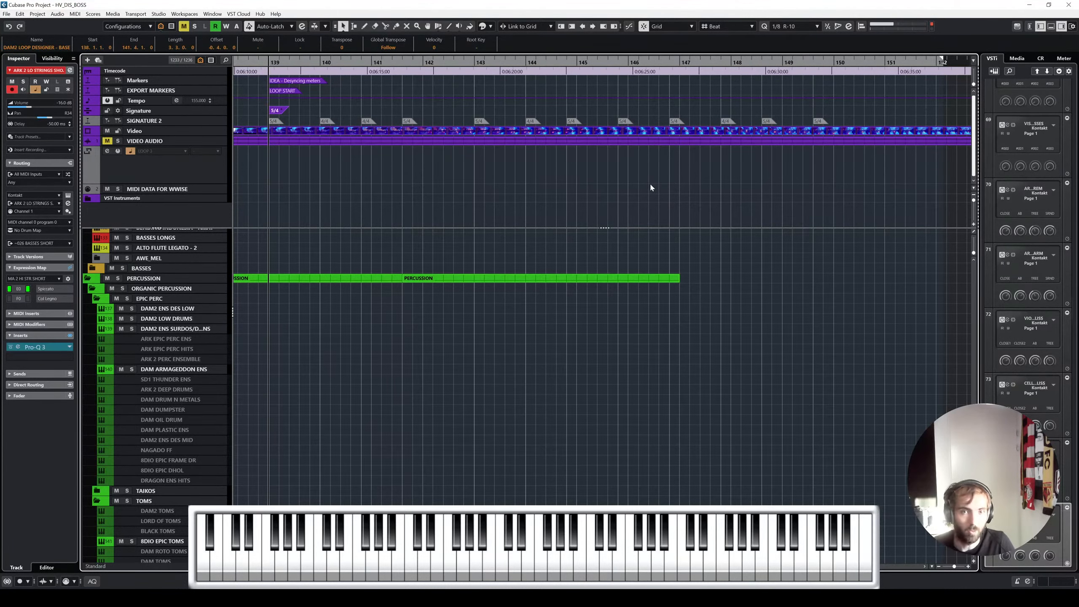
scroll(654, 186, "left", 3)
Step: Clear the part selection and play the DAM2 loop parts from bar 139
scroll(513, 412, "down", 10)
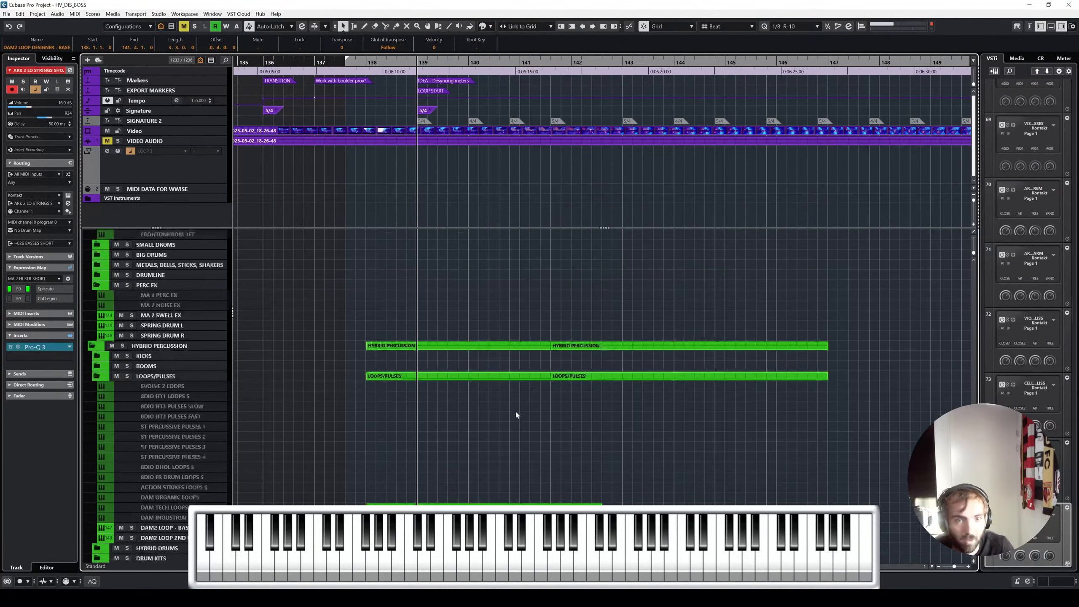
left_click(449, 382)
scroll(453, 370, "up", 5)
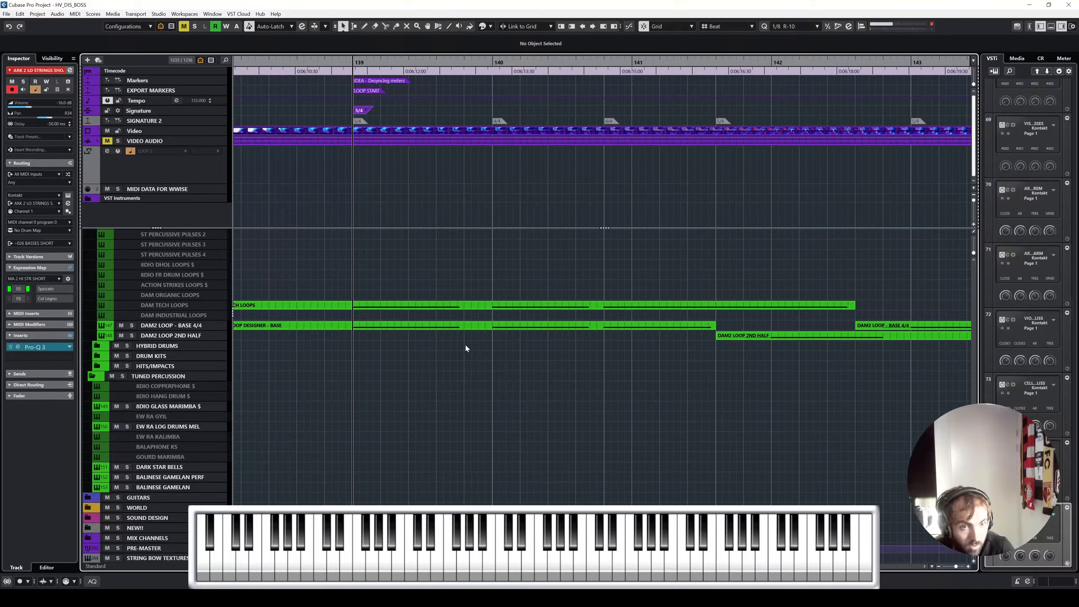
key("space")
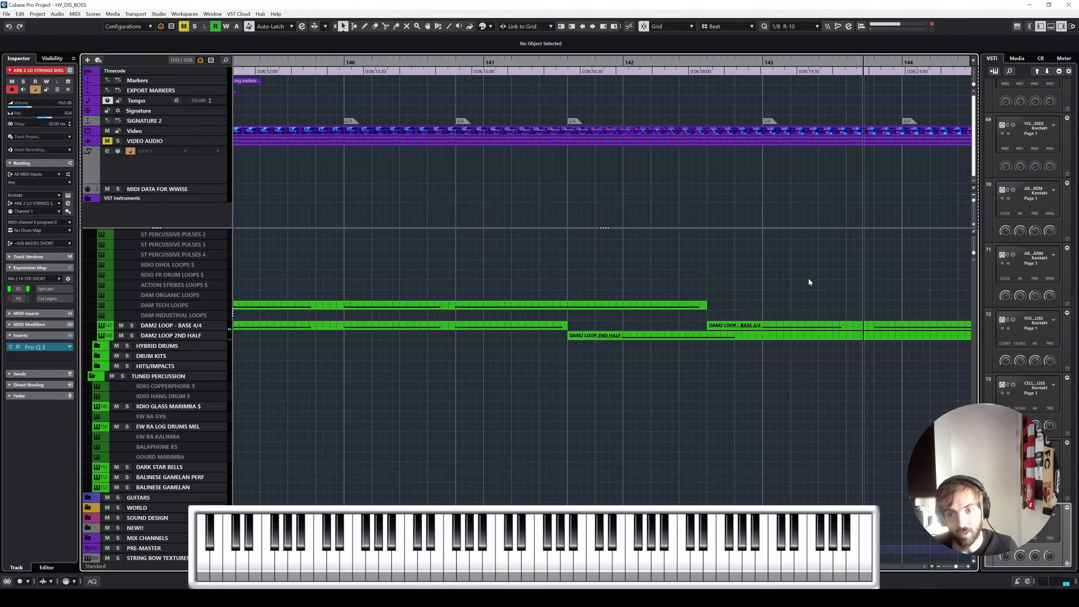
Step: Open the DAM2 LOOP DESIGNER - BASE part in the Key Editor and play its loop notes from bar 139
scroll(482, 186, "left", 2)
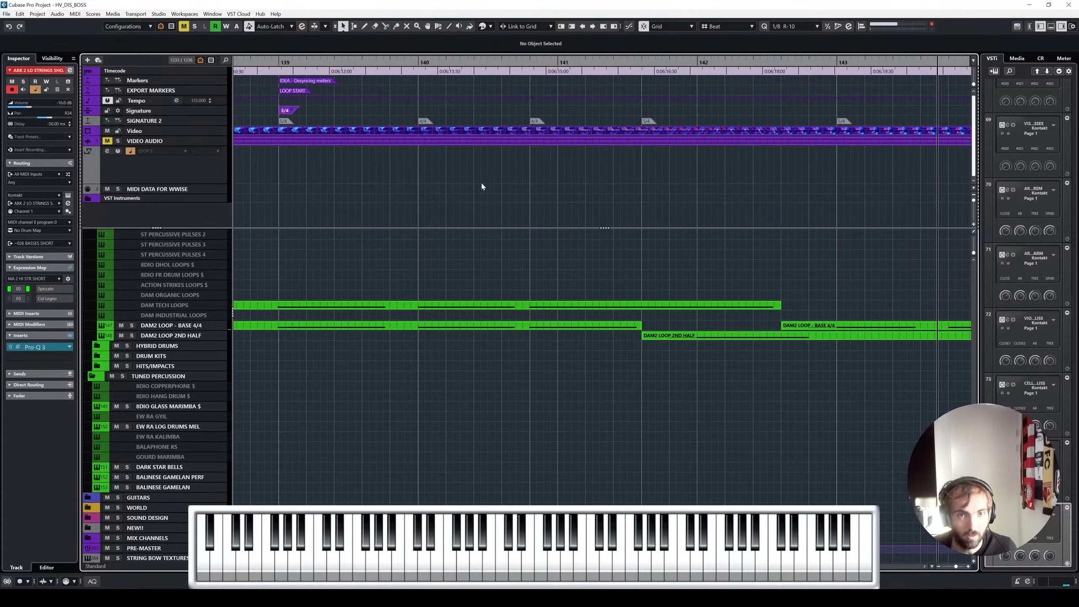
scroll(646, 181, "down", 3)
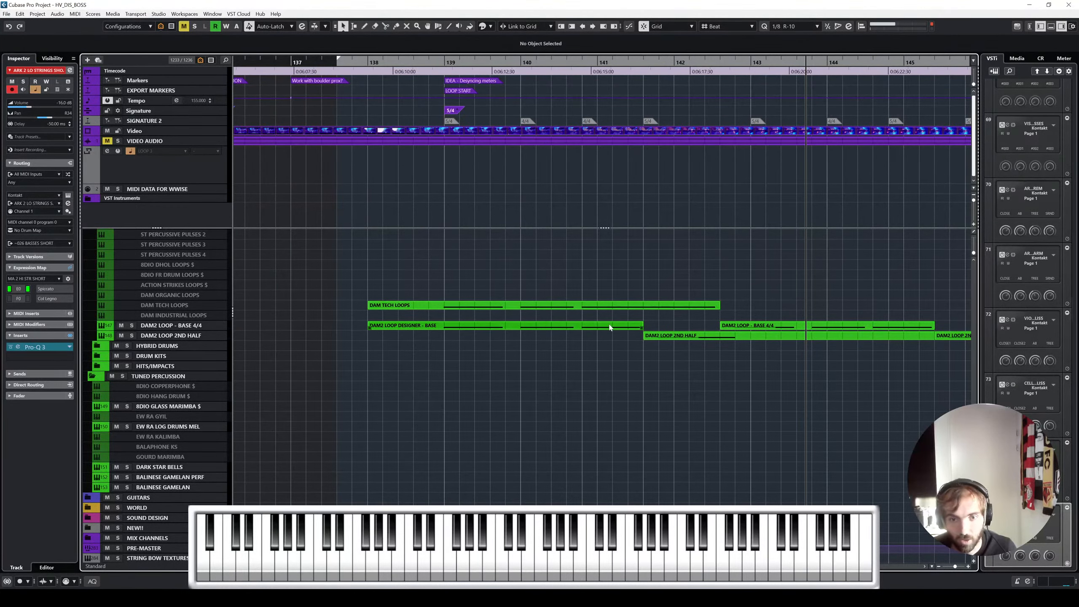
double_click(609, 328)
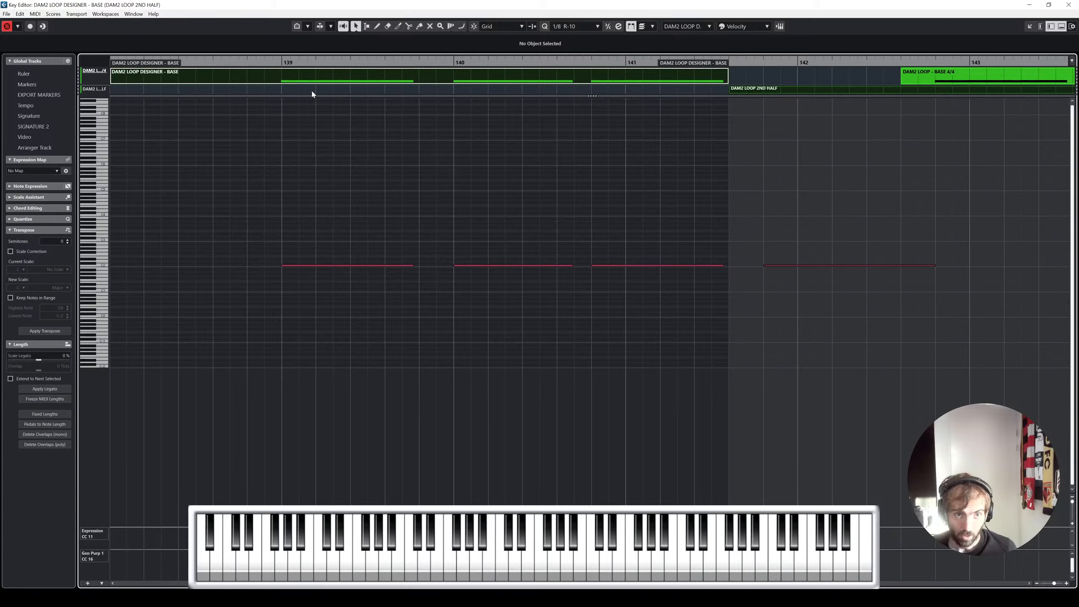
left_click(279, 65)
key("space")
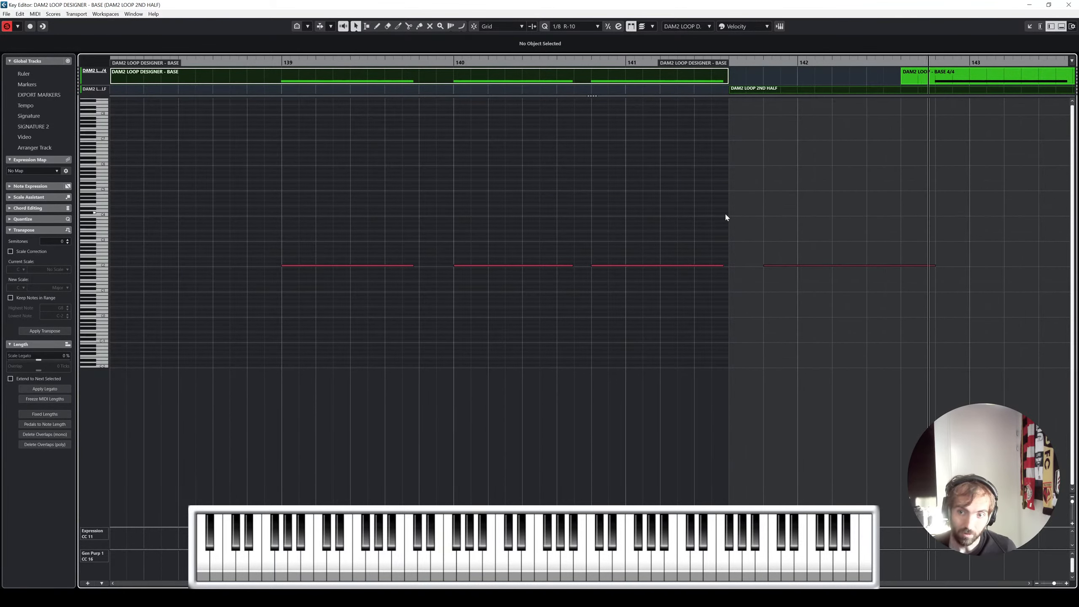
Step: Move the third BASE loop note to bar 141, enlarging its part to fit, and place the 2ND HALF note at beat 5 of bar 141
left_click_drag(615, 265, 650, 266)
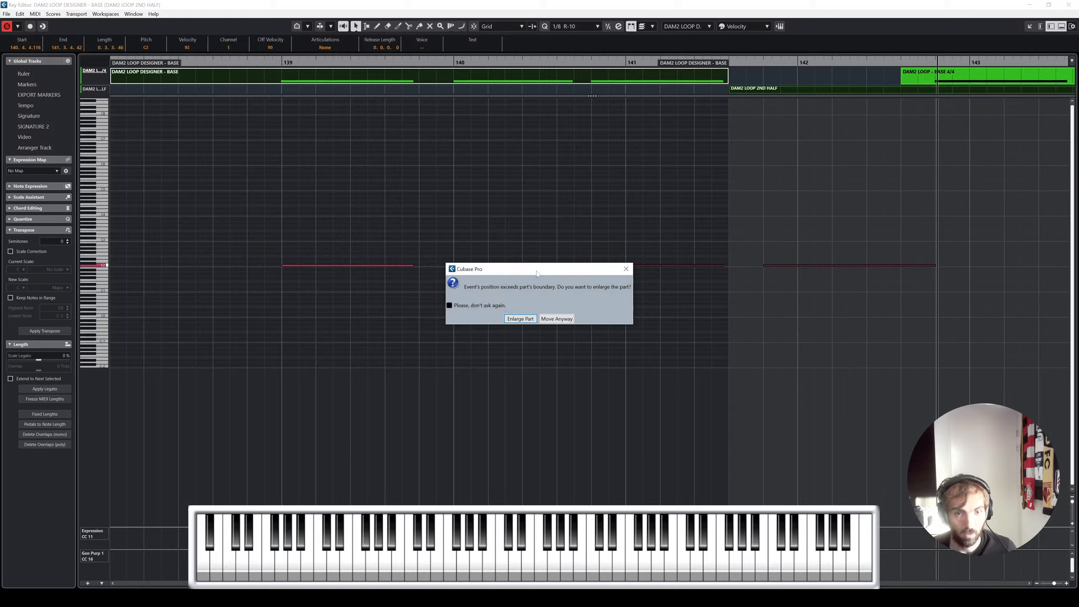
left_click(524, 319)
key("Right")
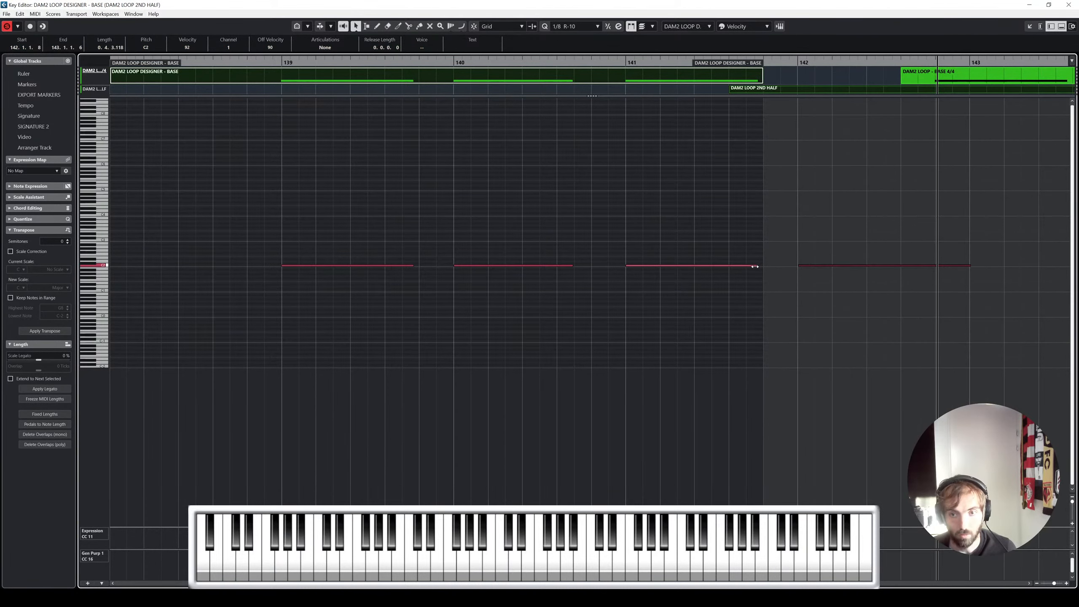
left_click_drag(811, 264, 775, 265)
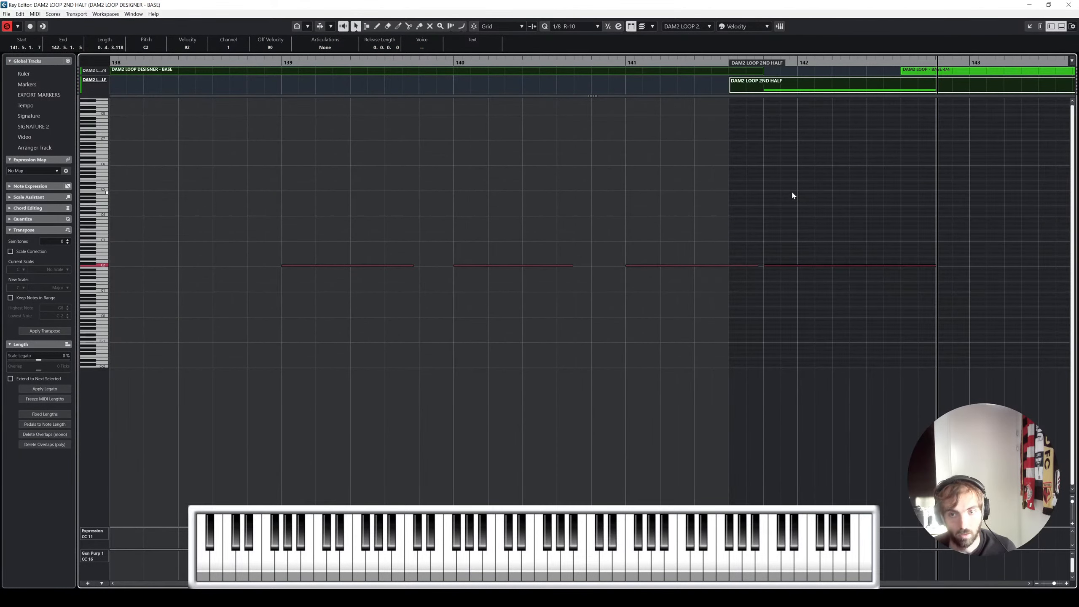
Step: Play the edited loop notes from bar 139 in the Key Editor and clear the note selection
left_click(276, 72)
key("space")
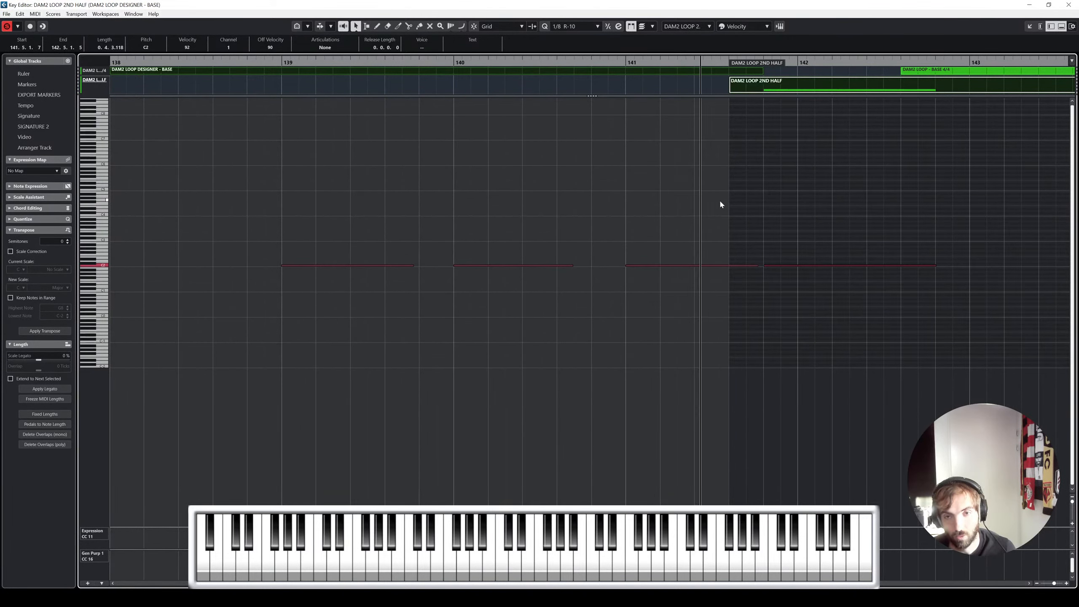
left_click(740, 187)
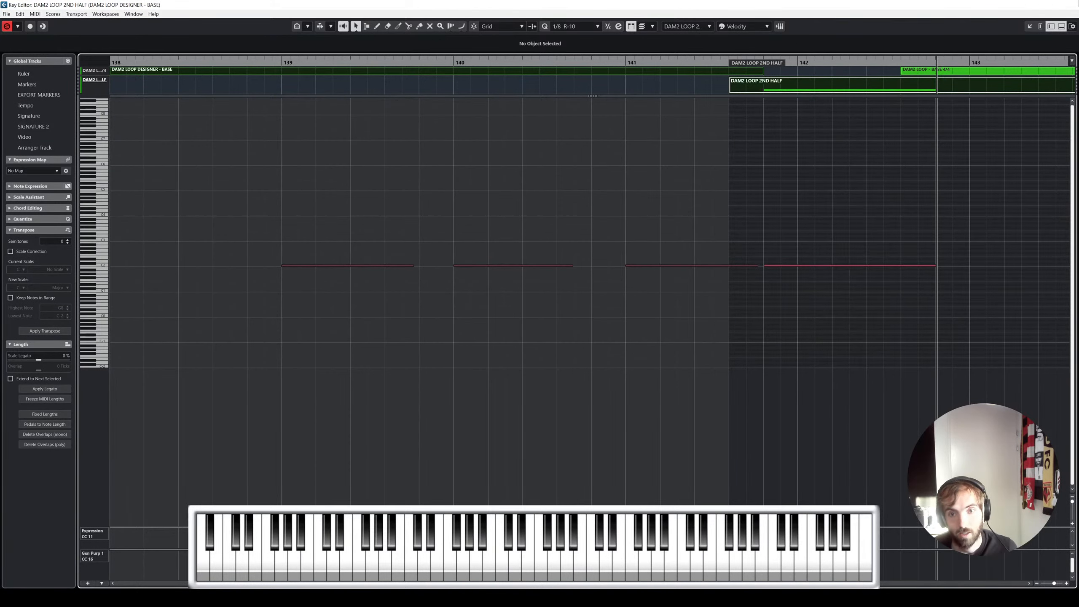
Step: Close the Key Editor, play the arrangement from just before bar 139, and clear the part selection
key("Return")
left_click(429, 62)
key("space")
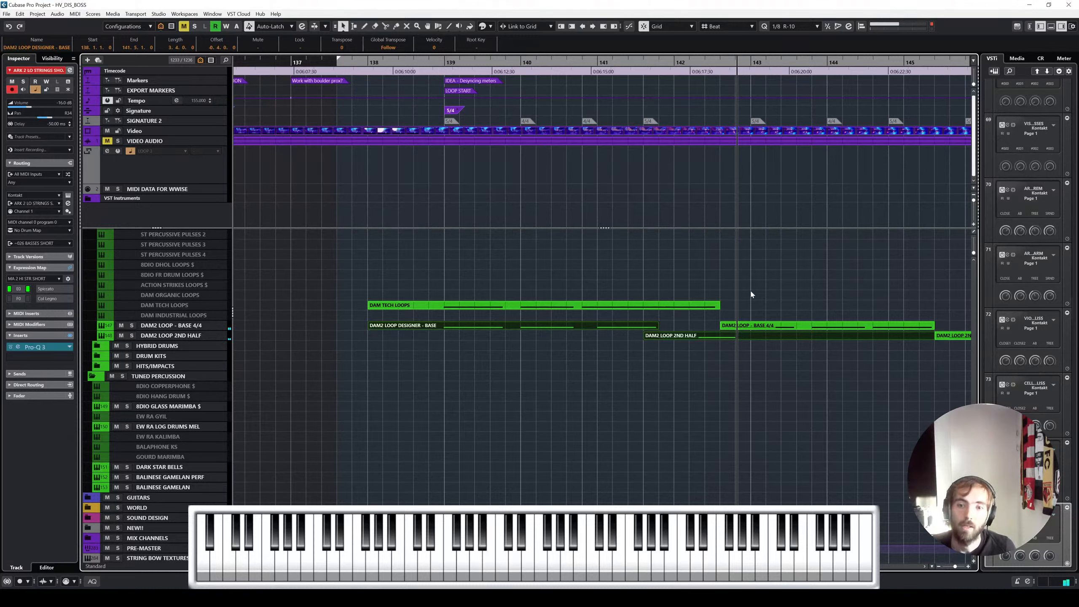
left_click(777, 299)
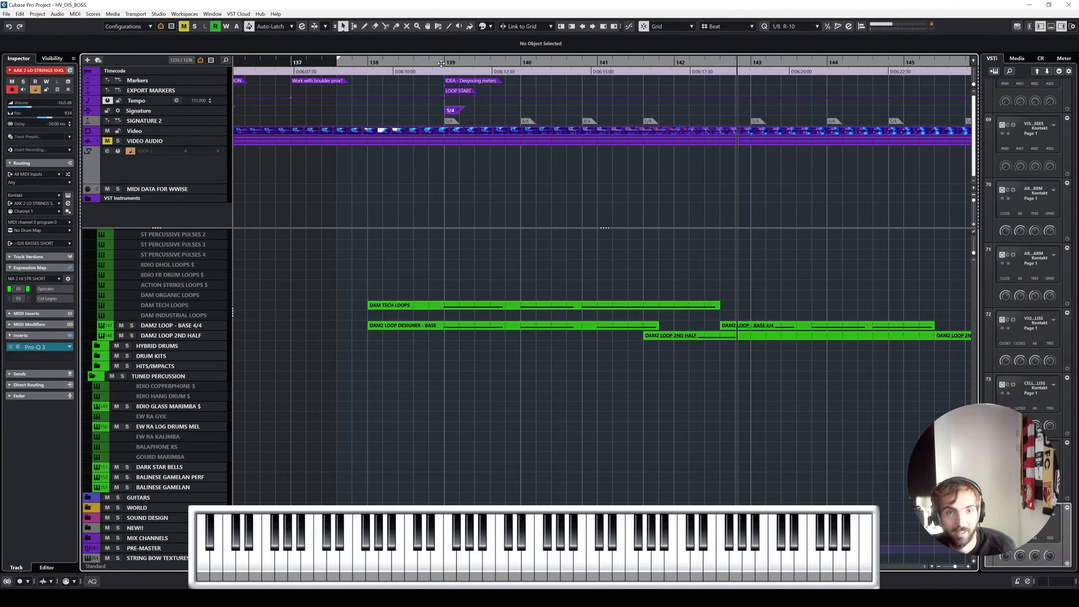
Step: Select the DAM2 LOOP 2ND HALF track and replay the loops from around bar 139 to check the transition near bar 142
left_click_drag(441, 63, 432, 62)
left_click(166, 333)
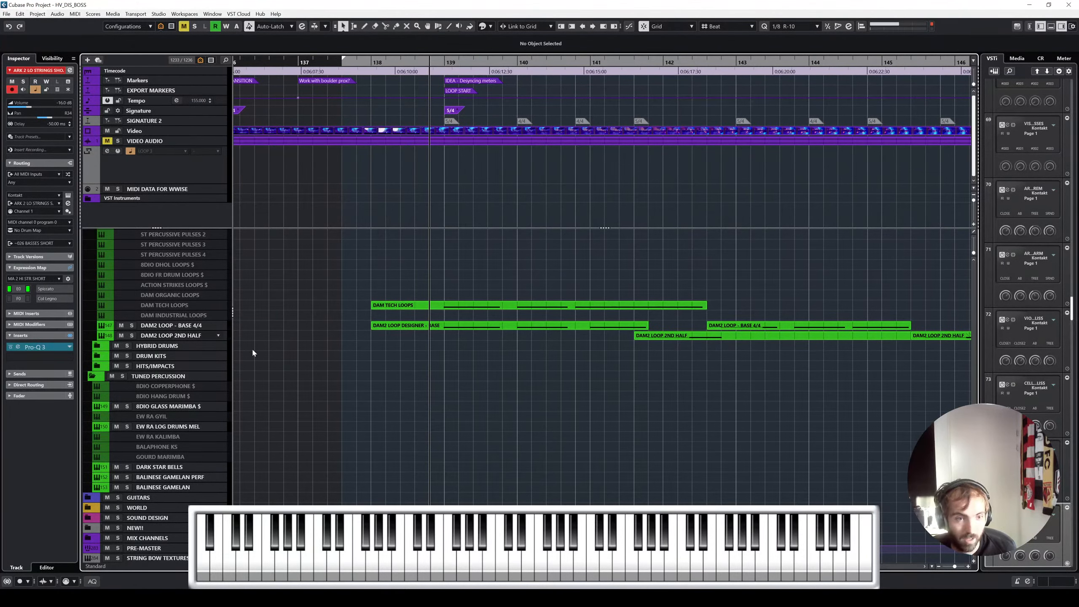
key("space")
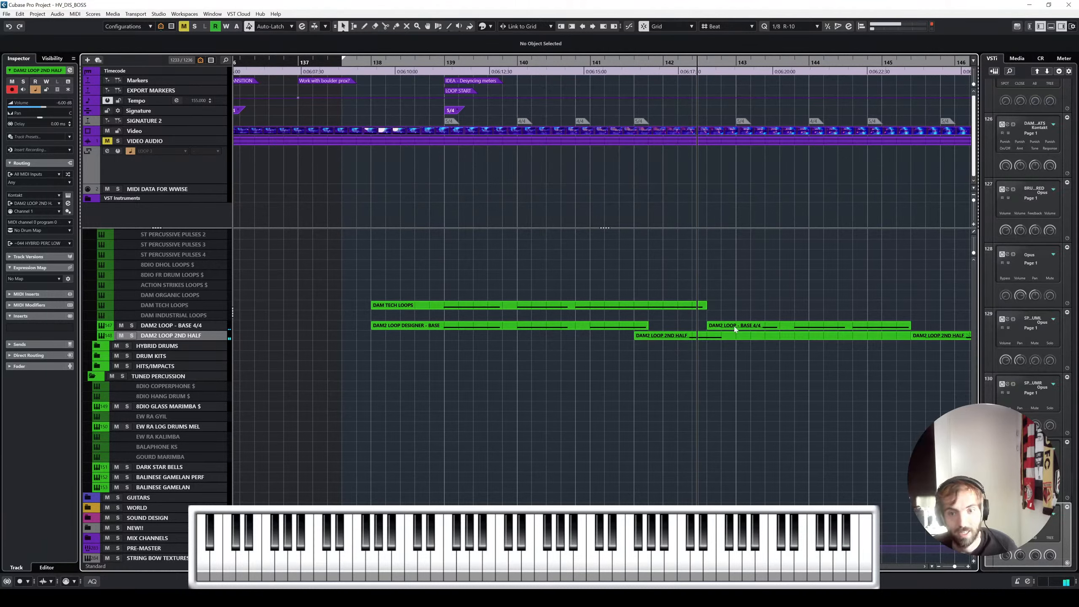
scroll(754, 344, "up", 3)
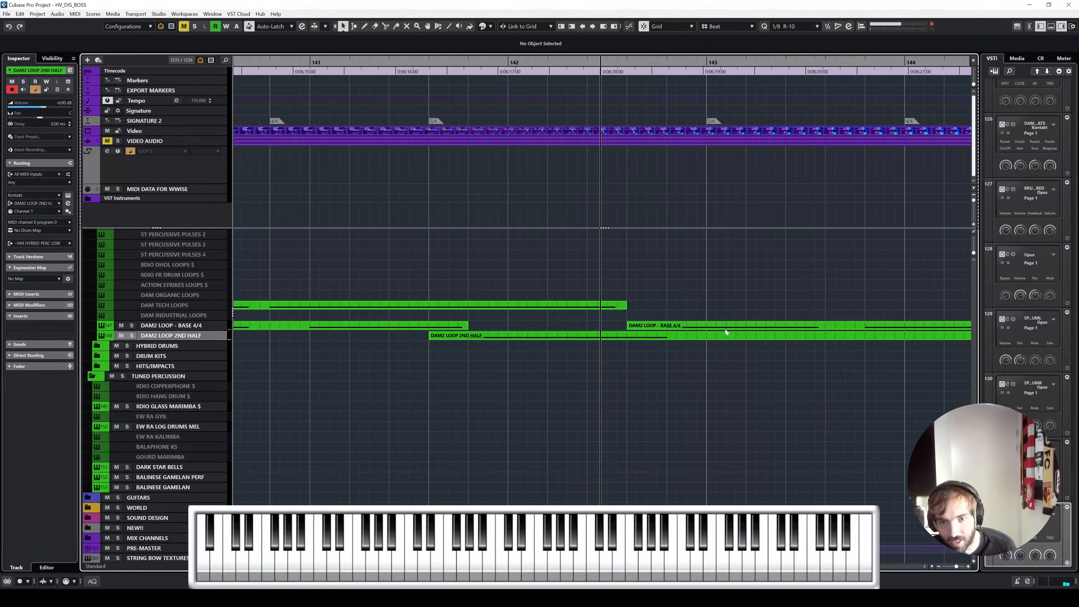
scroll(747, 326, "down", 3)
left_click_drag(521, 64, 392, 64)
key("space")
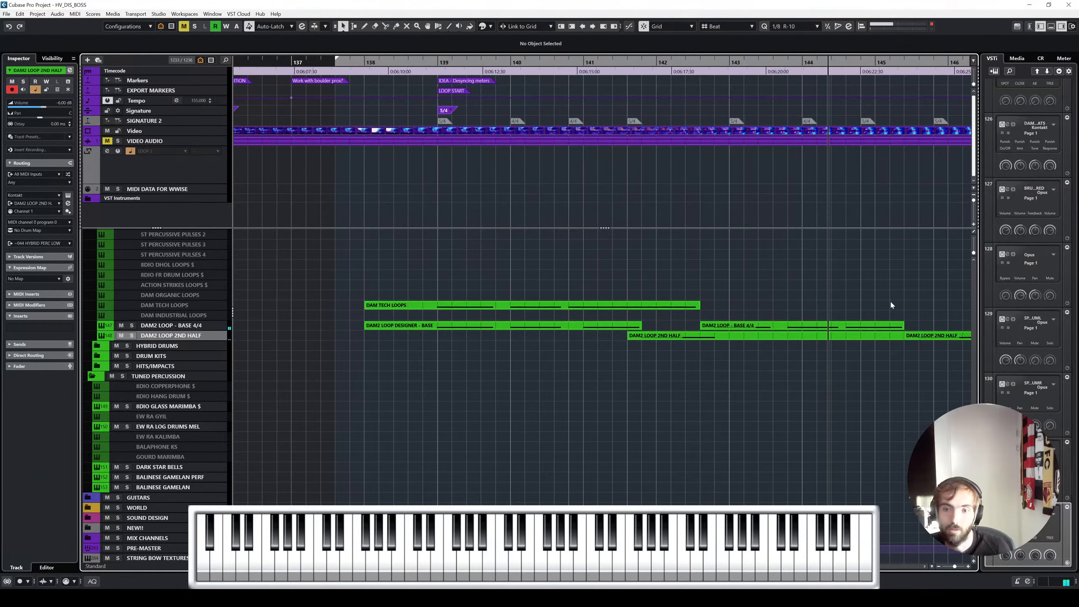
Step: Delete the DAM2 LOOP - BASE 4/4 part and the second 2ND HALF part, and shorten the remaining 2ND HALF part to end at bar 143
left_click(894, 326)
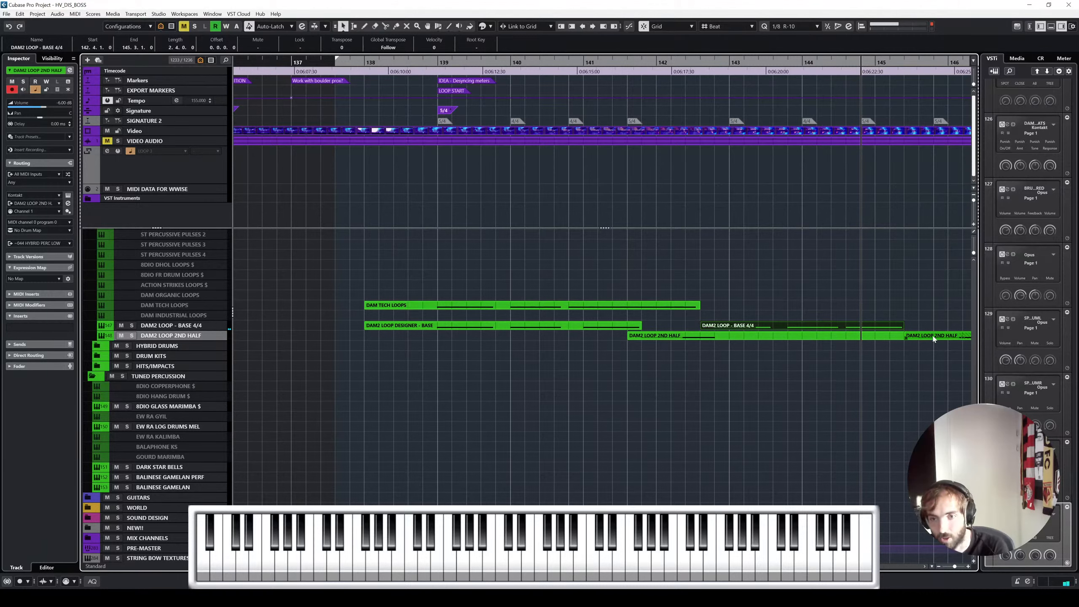
scroll(867, 287, "right", 3)
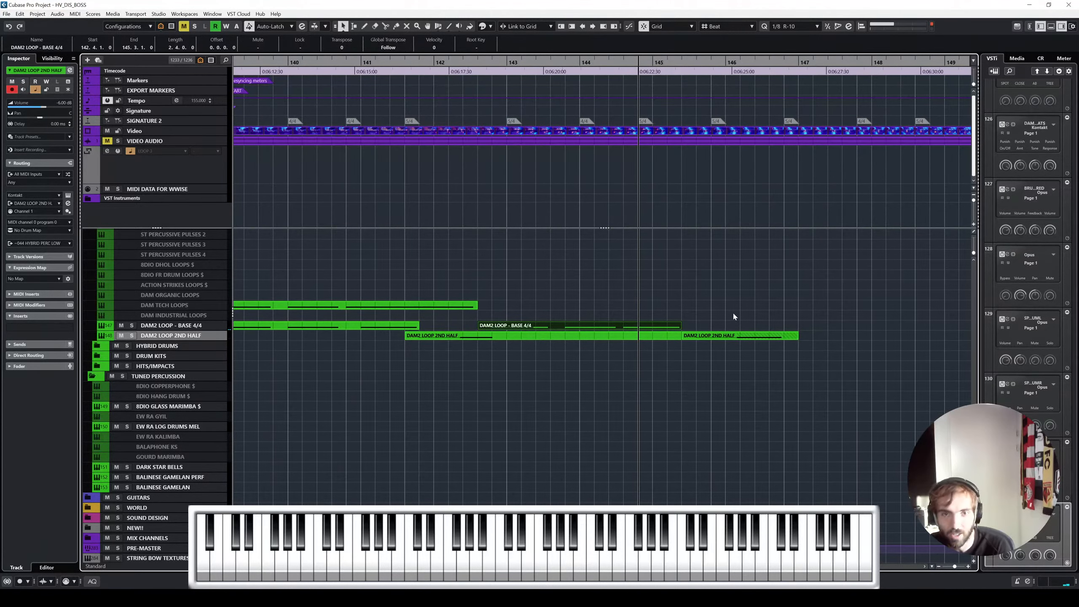
scroll(734, 316, "left", 1)
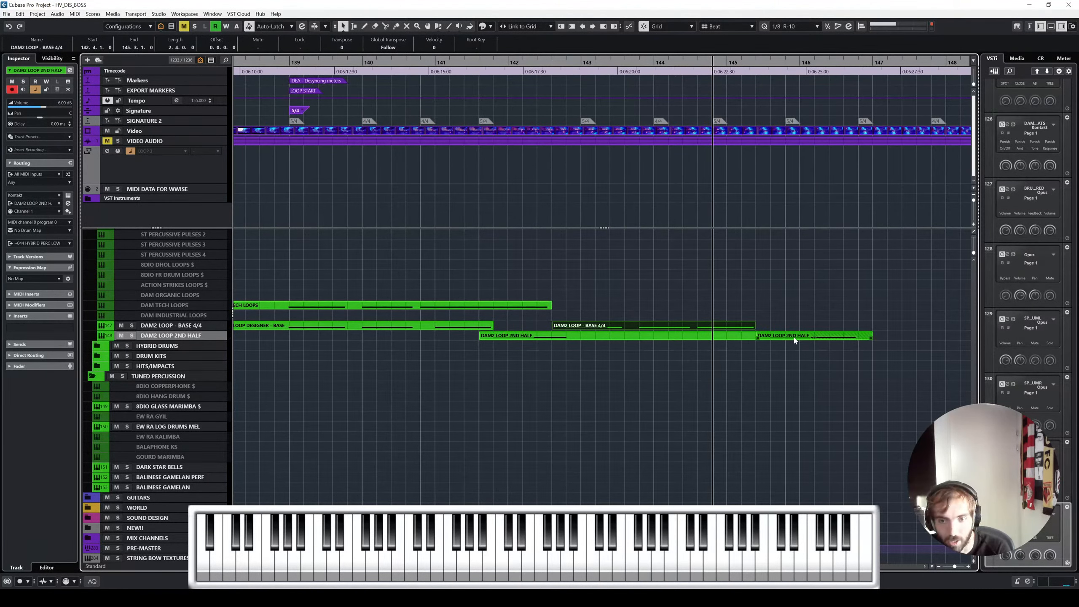
key("Delete")
left_click(717, 336)
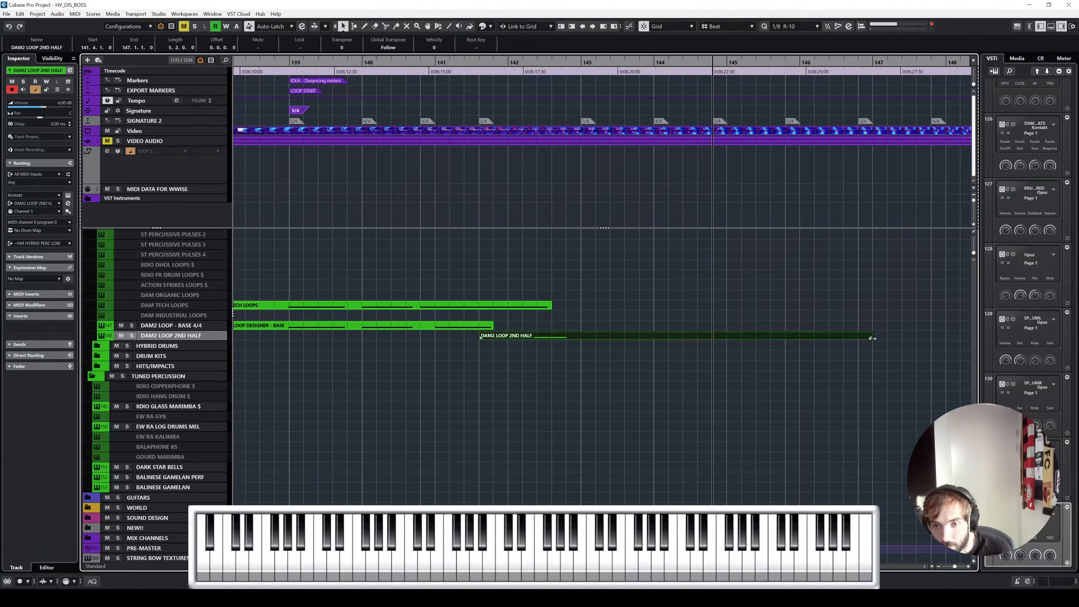
left_click_drag(872, 339, 582, 339)
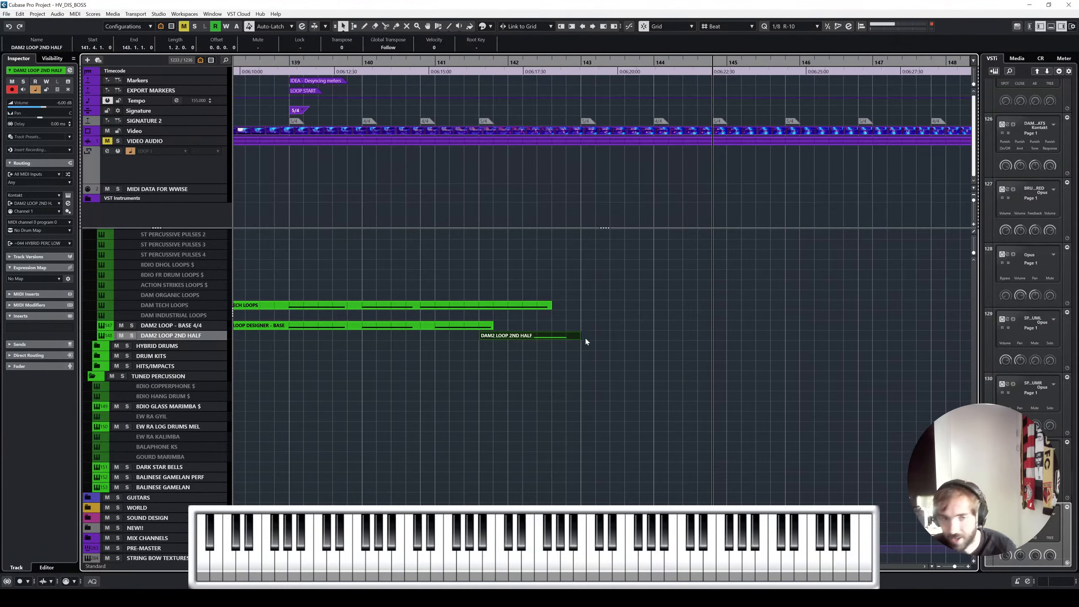
Step: Move the SIGNATURE 2 markers following bar 140 to bar 141 and to beat 5 of bars 141, 142 and 143
scroll(596, 262, "left", 2)
left_click(514, 122)
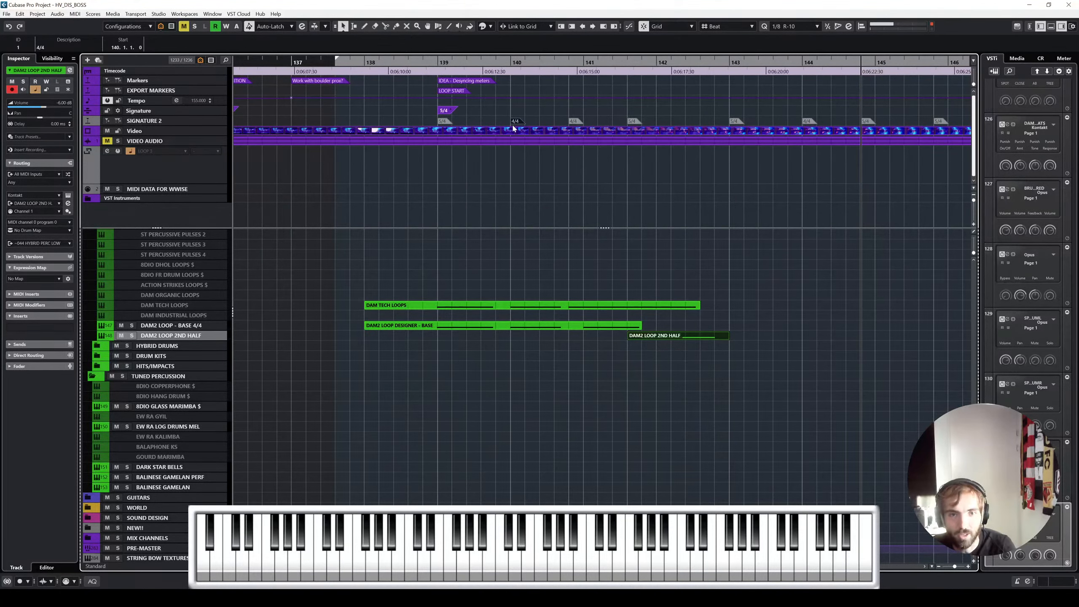
key("l")
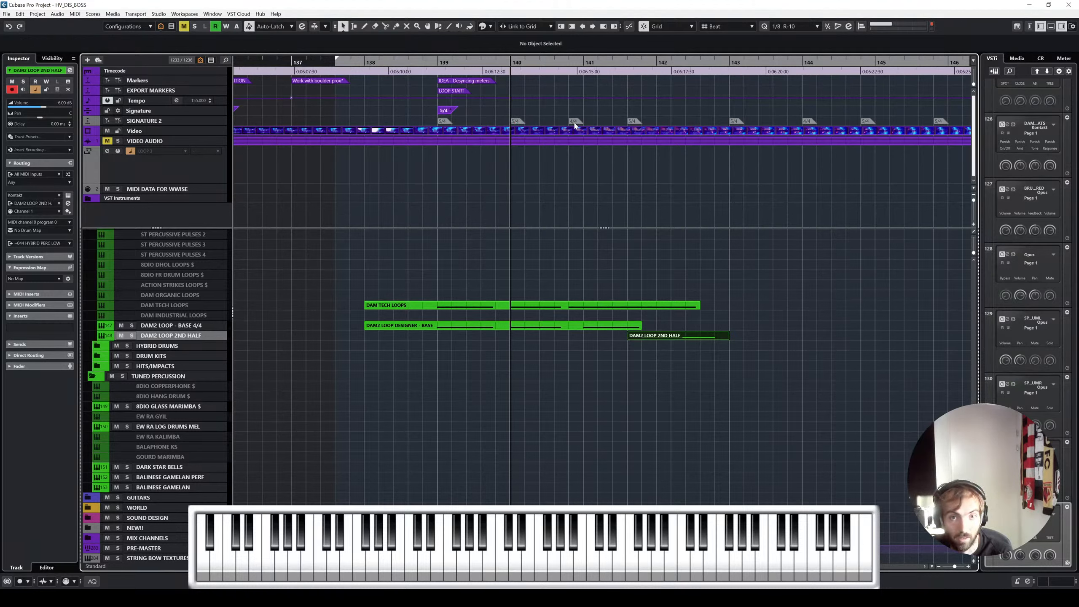
left_click_drag(582, 123, 588, 126)
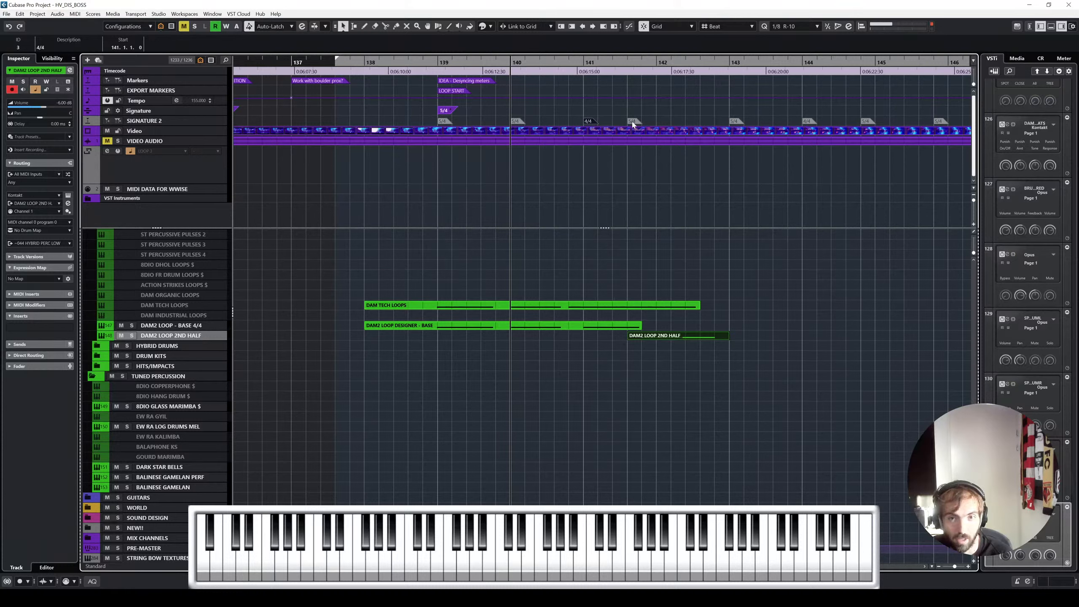
left_click_drag(634, 124, 647, 123)
left_click_drag(736, 125, 725, 126)
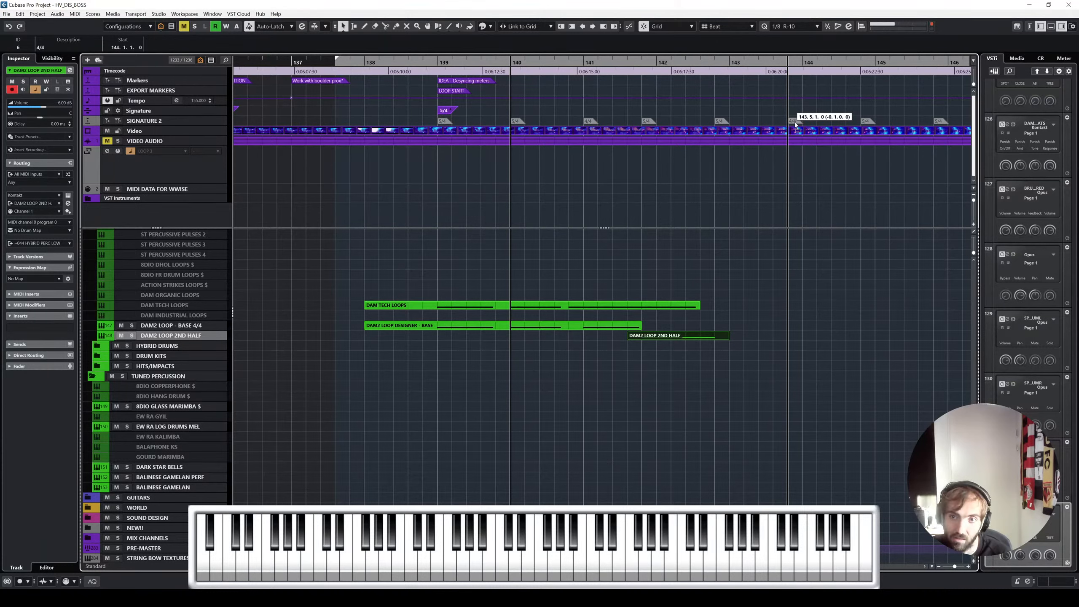
left_click_drag(794, 122, 794, 121)
Step: Realign the remaining SIGNATURE 2 markers so they fall on beat 4 of bars 144 through 148
scroll(826, 119, "right", 3)
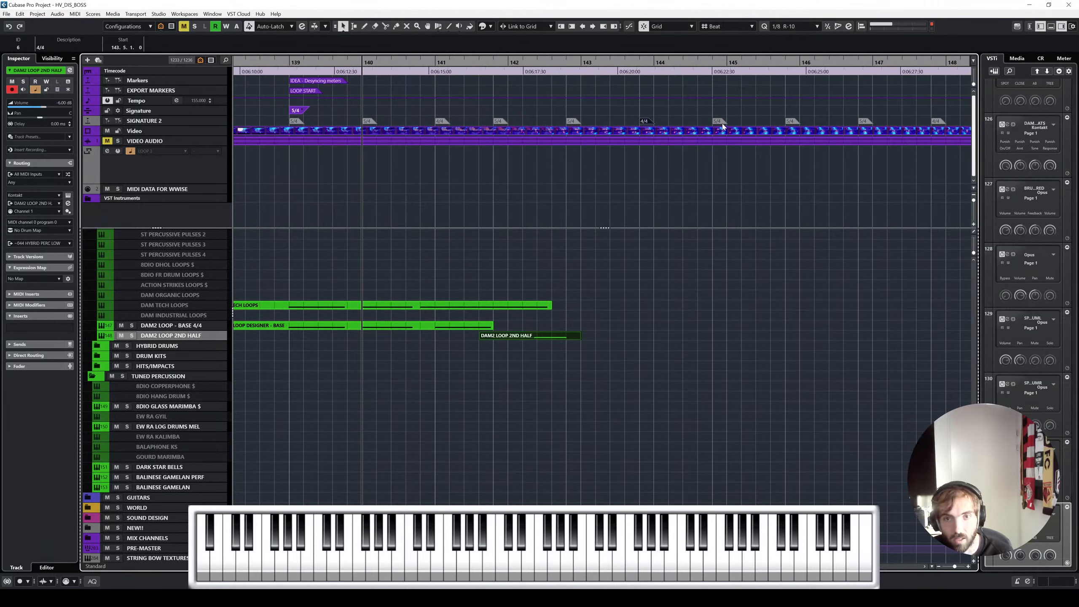
left_click_drag(721, 125, 705, 125)
left_click_drag(793, 125, 777, 126)
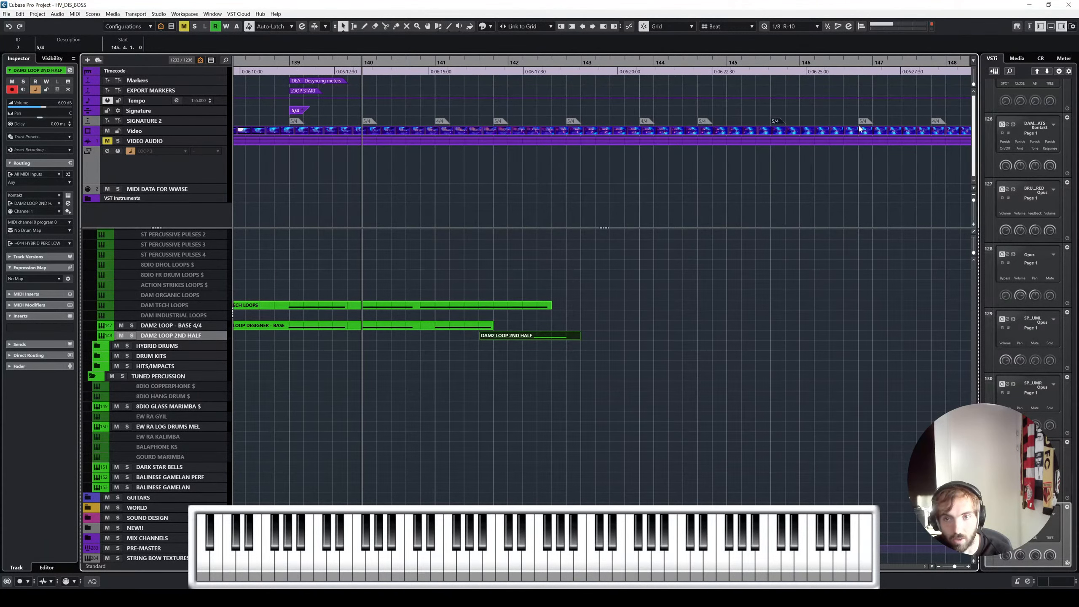
scroll(859, 126, "right", 2)
mouse_move(855, 124)
left_mouse_down()
mouse_move(841, 124)
mouse_move(856, 127)
left_mouse_up()
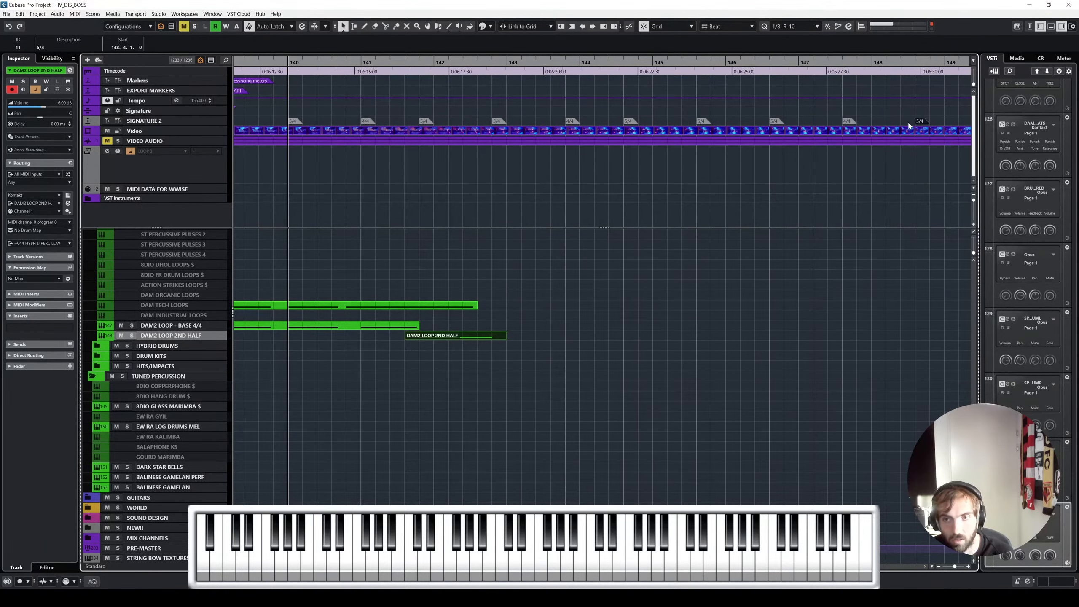
left_click(920, 125)
scroll(920, 125, "left", 5)
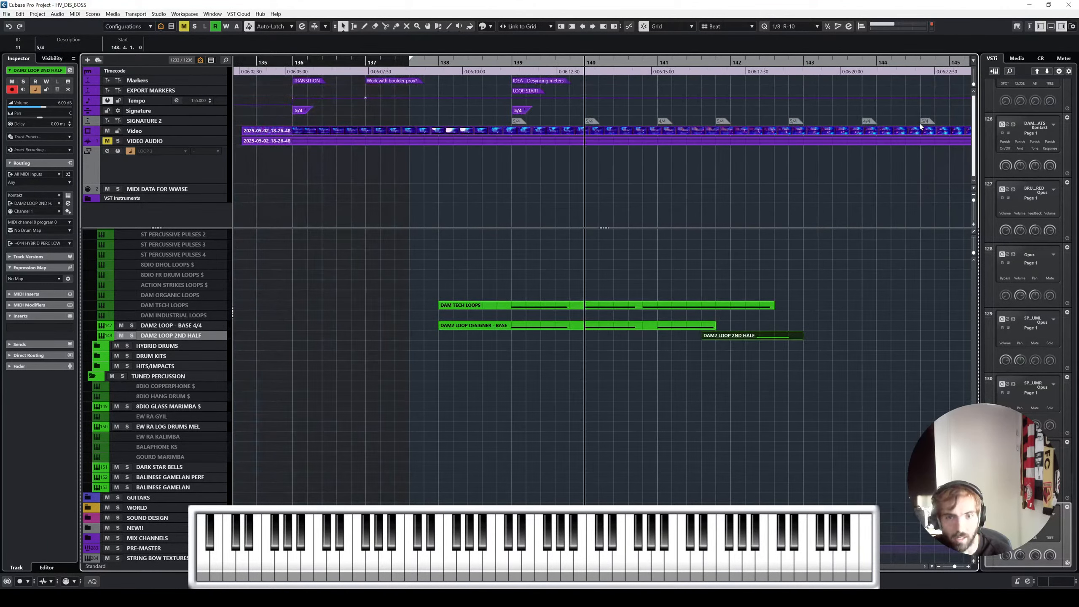
Step: Copy the DAM2 LOOP BASE and 2ND HALF parts as a group so the copied BASE part starts at beat 5 of bar 141
left_click_drag(784, 365, 585, 330)
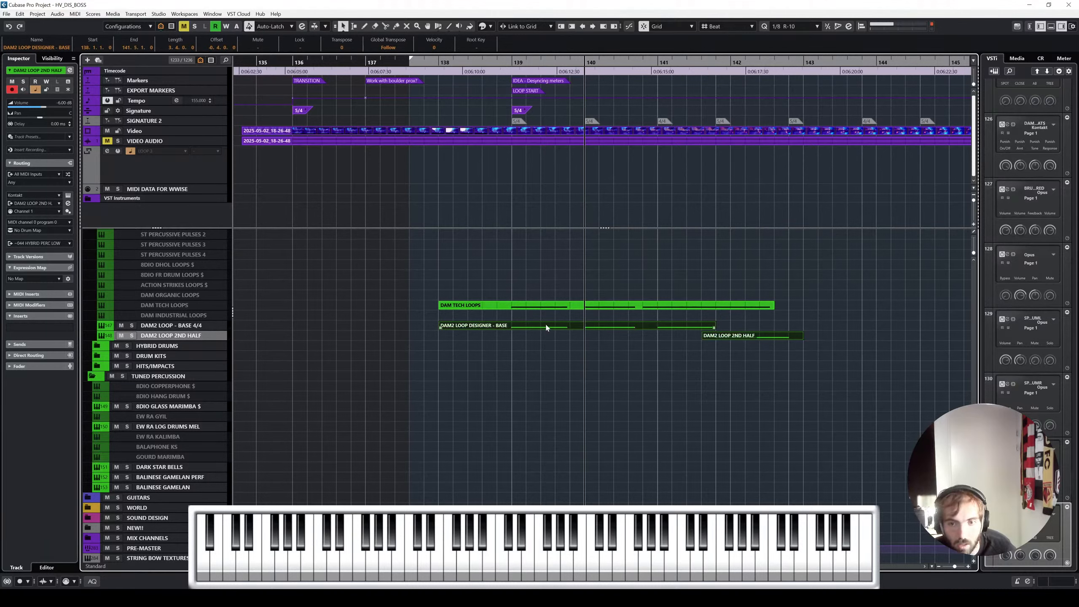
scroll(668, 349, "up", 4)
scroll(673, 350, "down", 3)
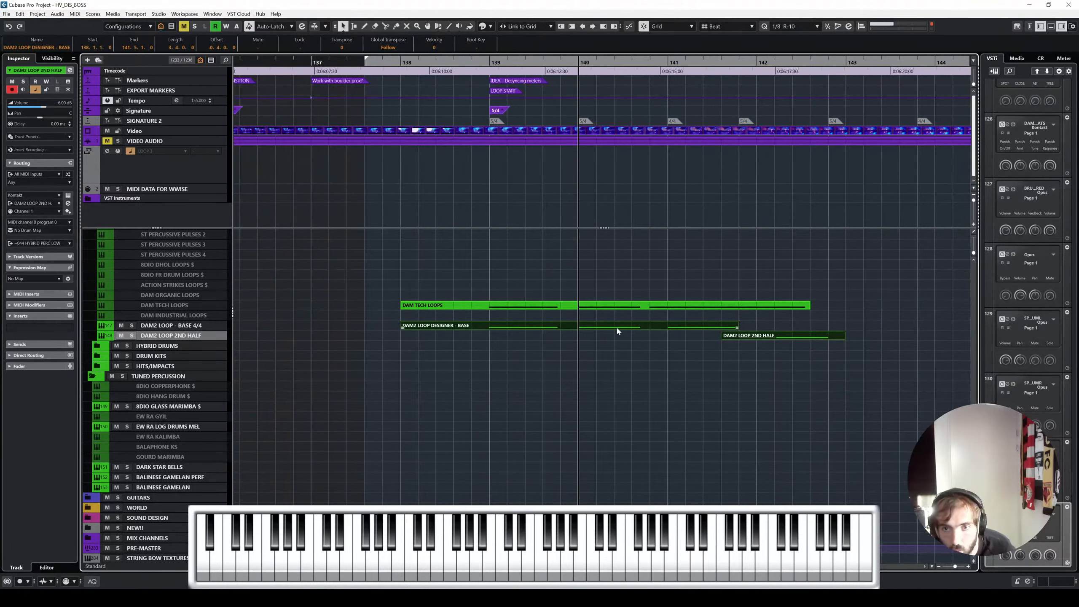
scroll(618, 332, "right", 2)
left_click_drag(489, 326, 820, 322)
left_click(806, 291)
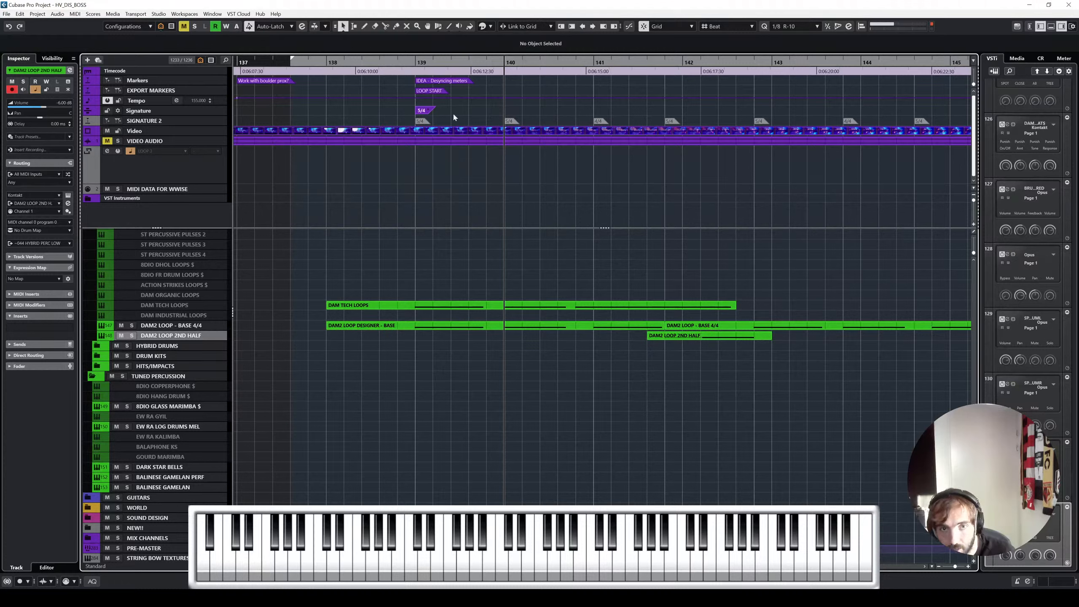
Step: Play from bar 139 and solo the DAM2 LOOP - BASE 4/4 and DAM2 LOOP 2ND HALF tracks together
left_click(425, 73)
key("space")
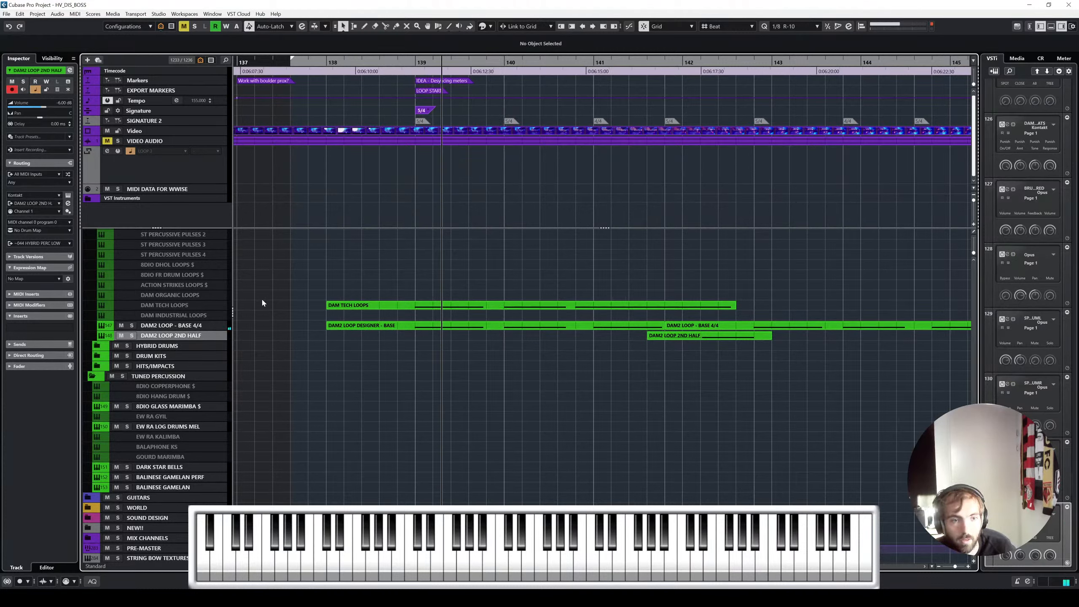
left_click(193, 325, "ctrl")
key("s")
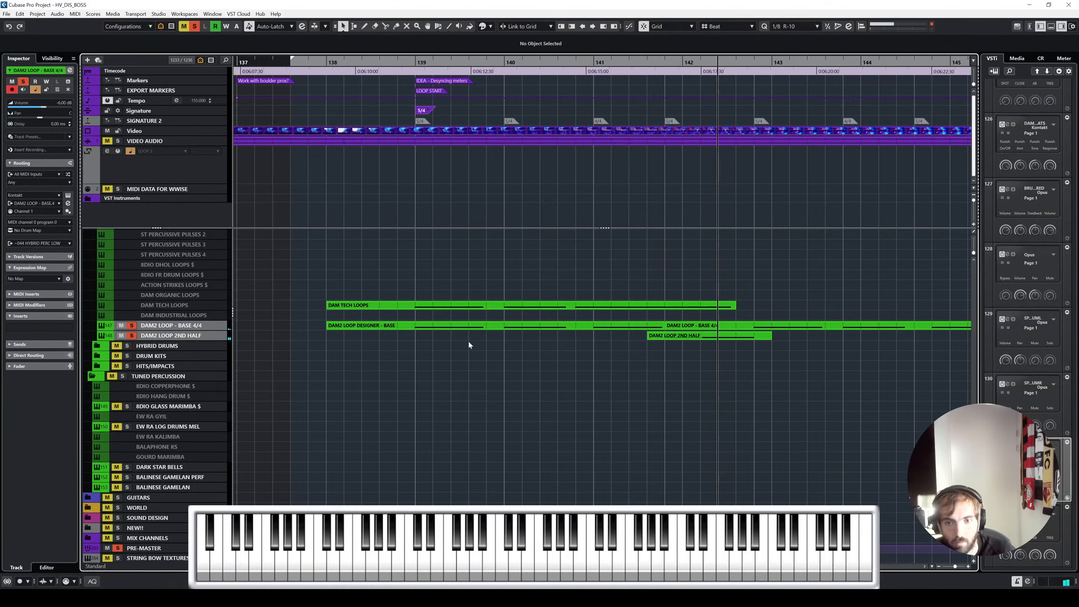
Step: Move the 4/4 SIGNATURE 2 marker at bar 145 to beat 5 of bar 144
scroll(669, 364, "right", 3)
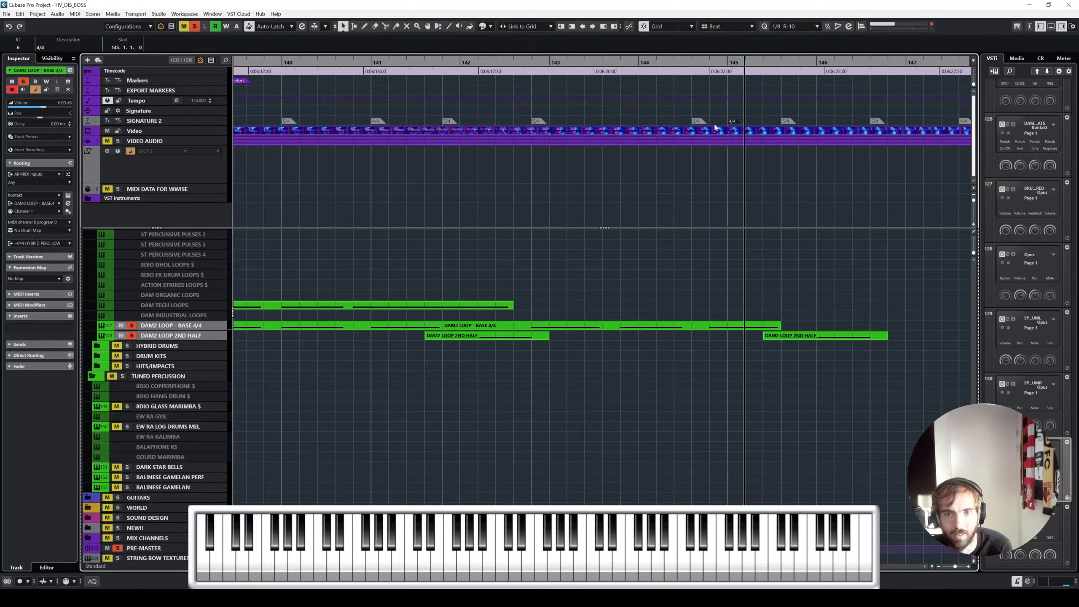
left_click_drag(732, 125, 715, 126)
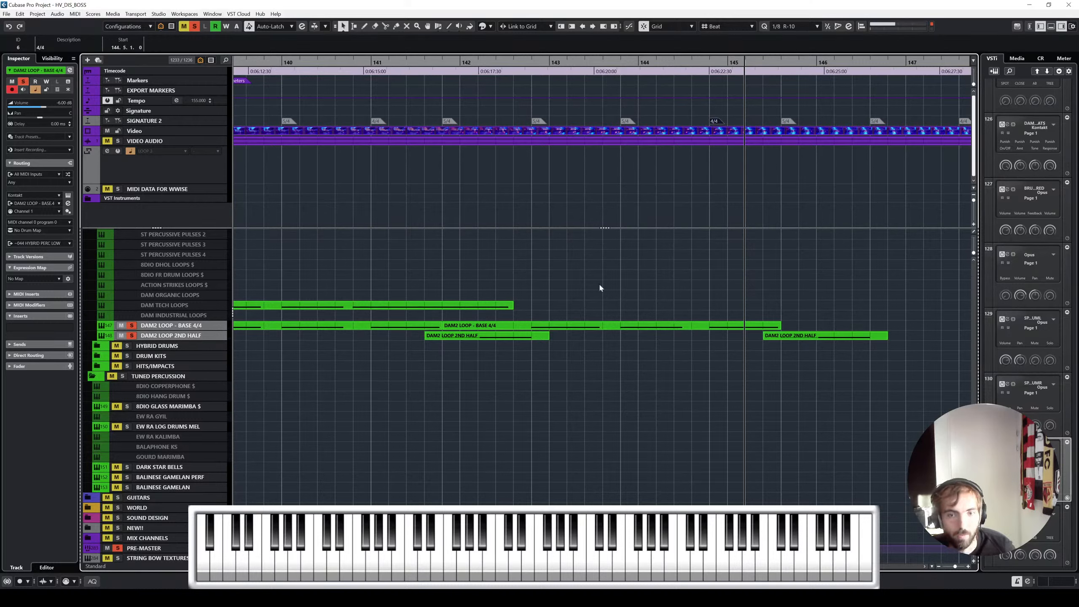
Step: Delete the surplus SIGNATURE 2 markers on beat 4 from bar 146 through bar 149
left_click(621, 64)
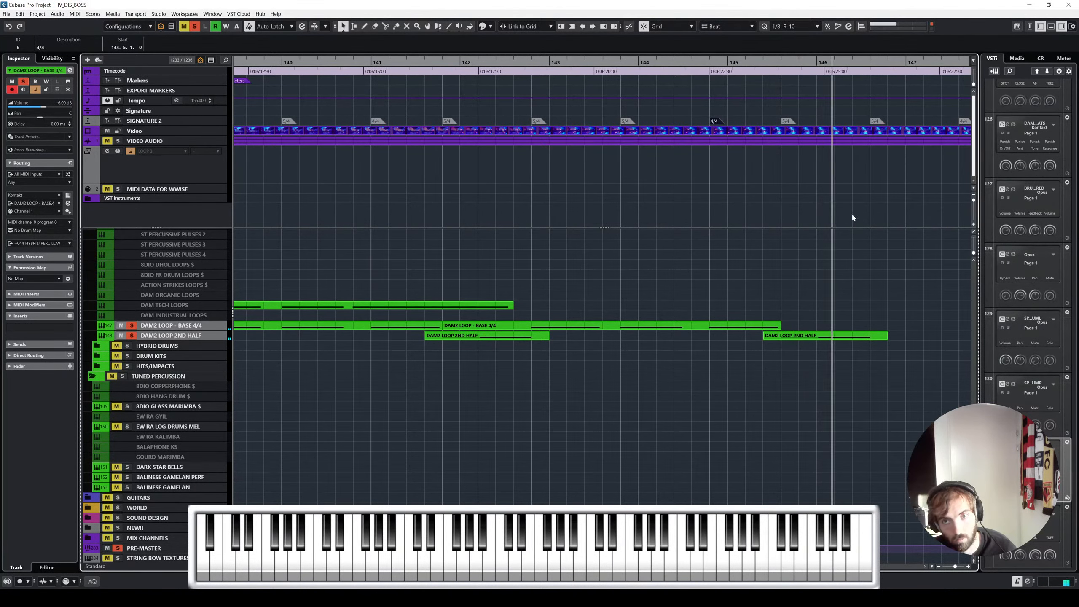
scroll(860, 215, "right", 5)
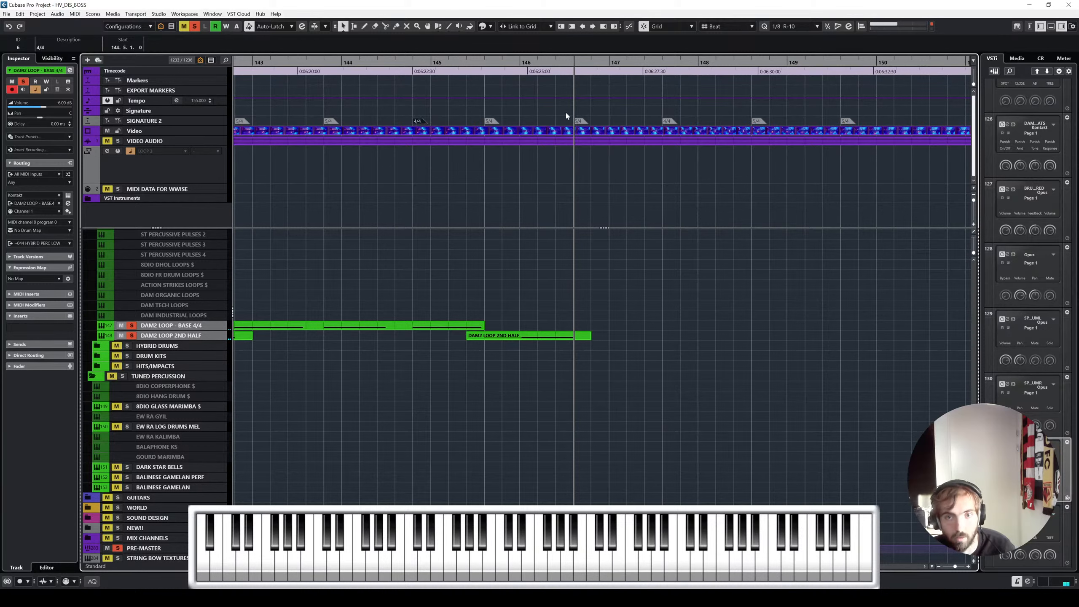
left_click_drag(565, 113, 882, 122)
key("Delete")
Step: Open the ARK 2 LO STRINGS SHORTS part to inspect its notes and play from bar 139
scroll(692, 187, "left", 5)
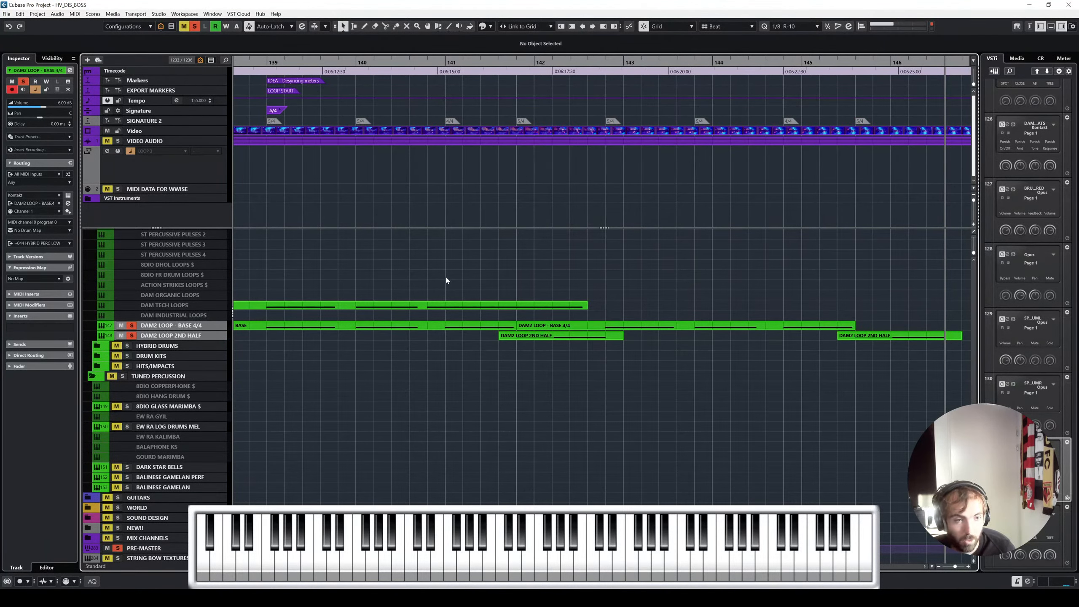
scroll(404, 282, "left", 3)
scroll(453, 282, "up", 15)
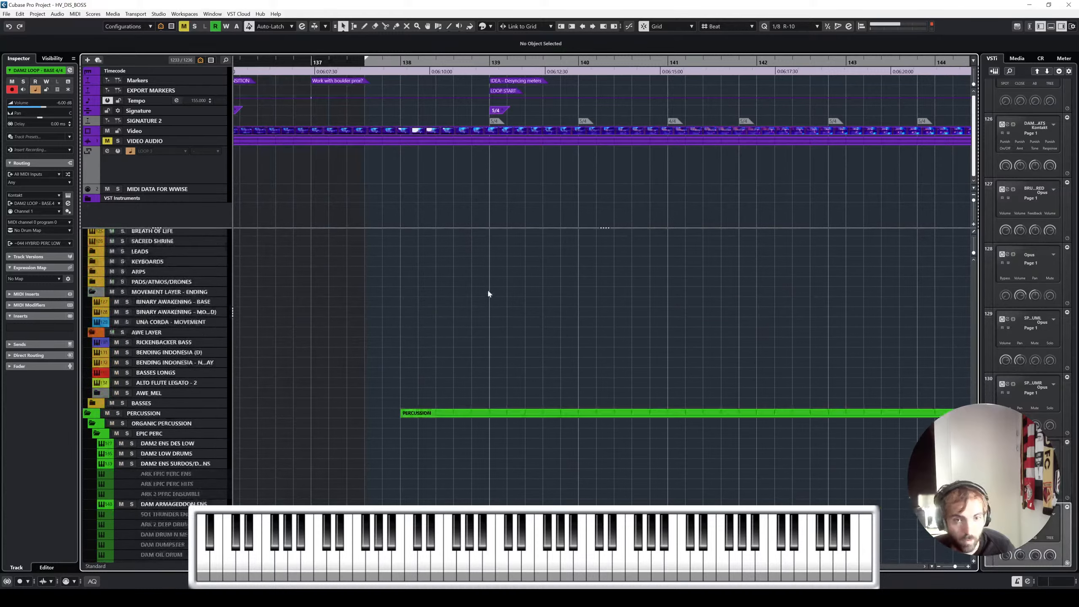
scroll(511, 299, "up", 9)
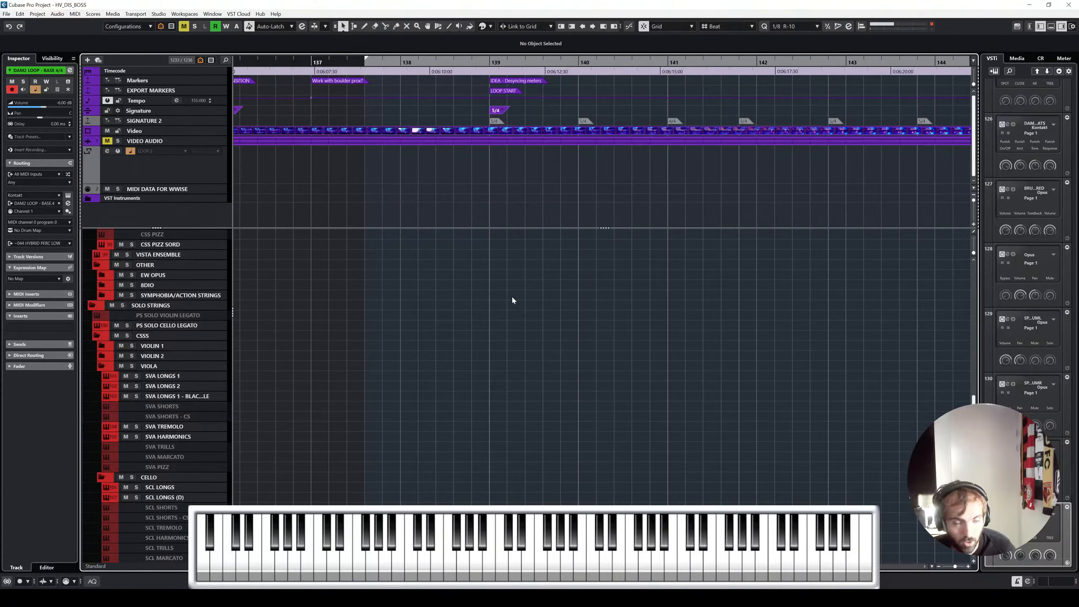
scroll(511, 295, "up", 12)
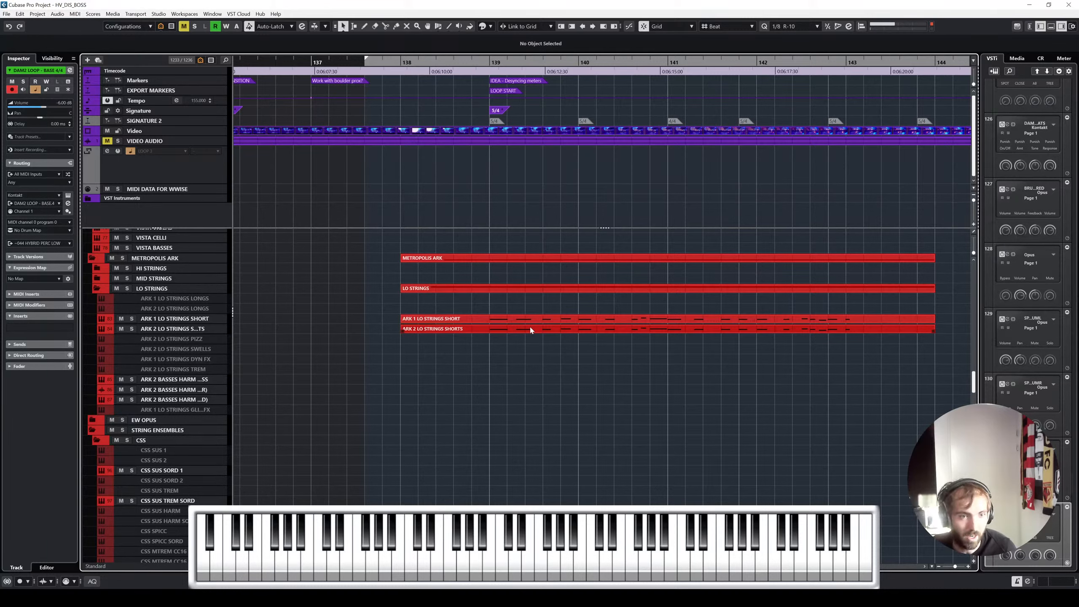
double_click(531, 329)
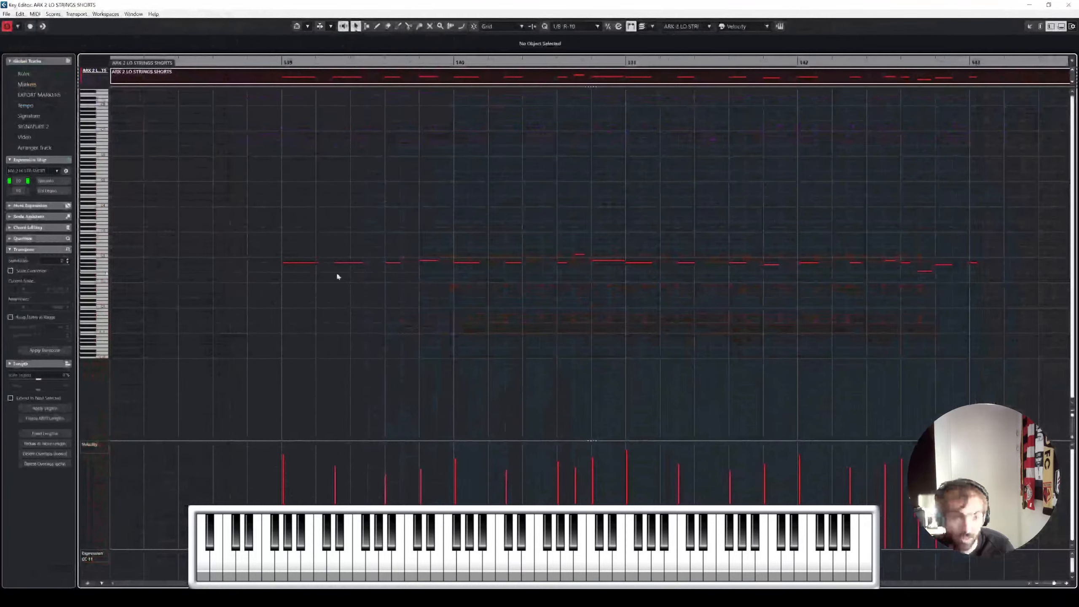
left_click(280, 60)
key("space")
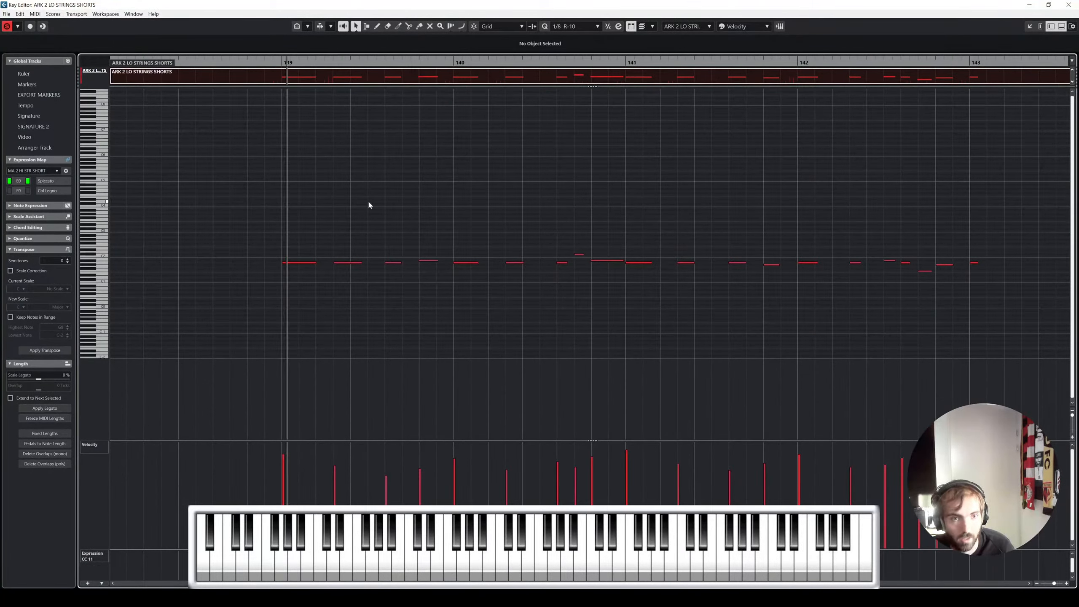
key("Escape")
key("space")
Step: Open the ARK 1 LO STRINGS SHORT part and select all its notes to inspect the rhythm from bar 139 to 143
double_click(550, 322)
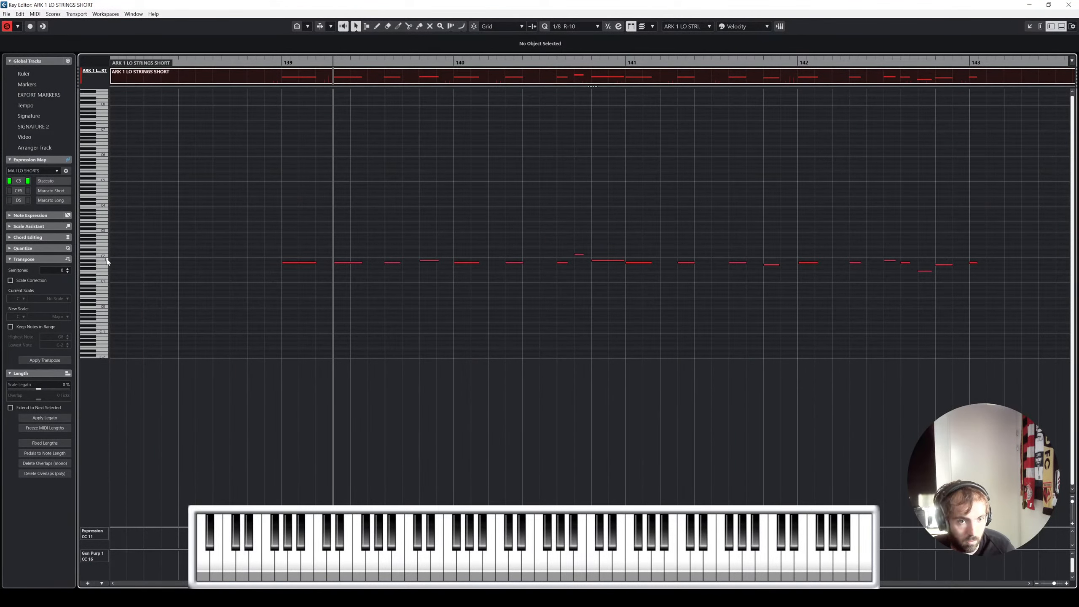
left_click_drag(289, 205, 957, 313)
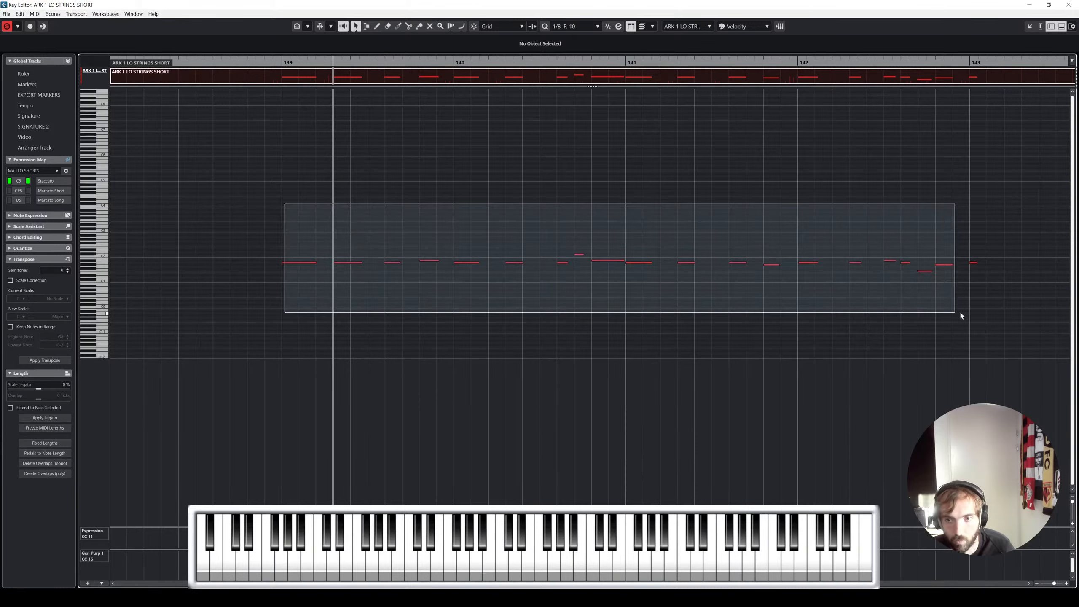
left_click_drag(991, 236, 255, 310)
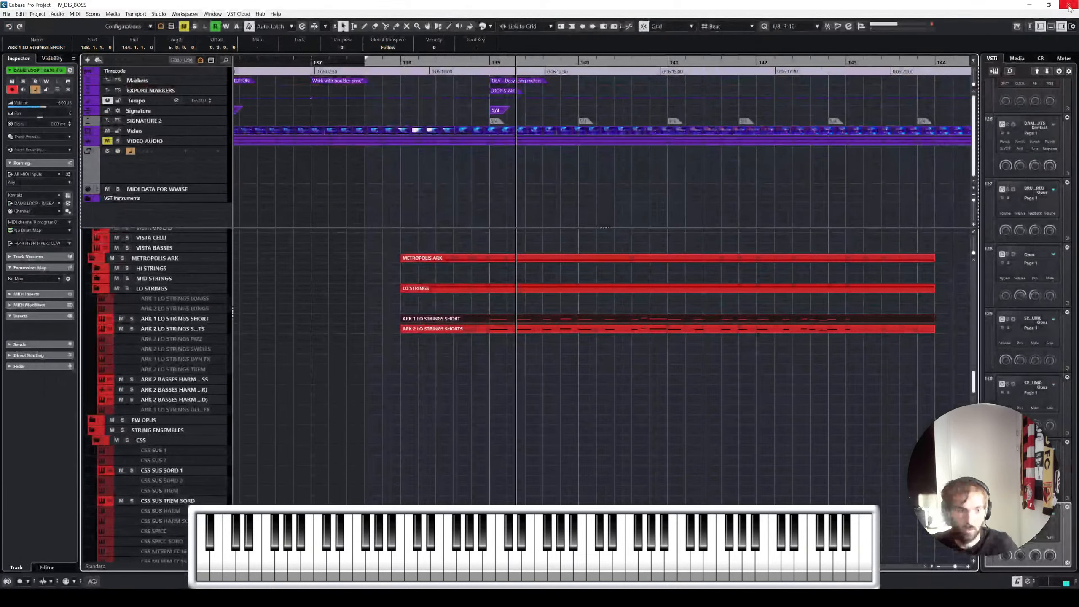
Step: Select the ARK 1 LO STRINGS SHORT track, expand the MID STRINGS folder and select the MID STRINGS SHORTS track
left_click(187, 320)
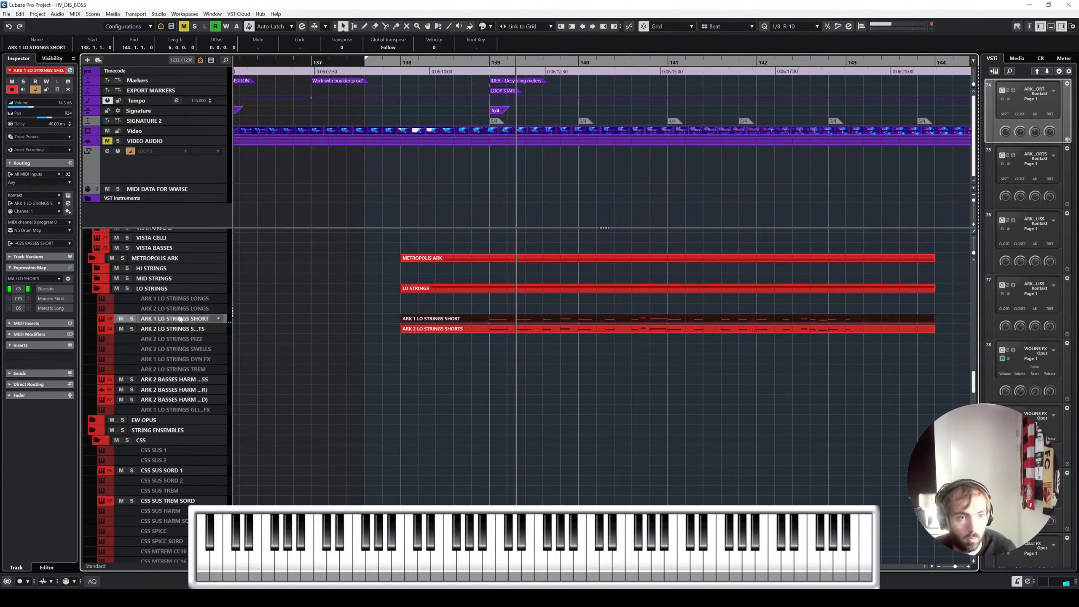
left_click(97, 277)
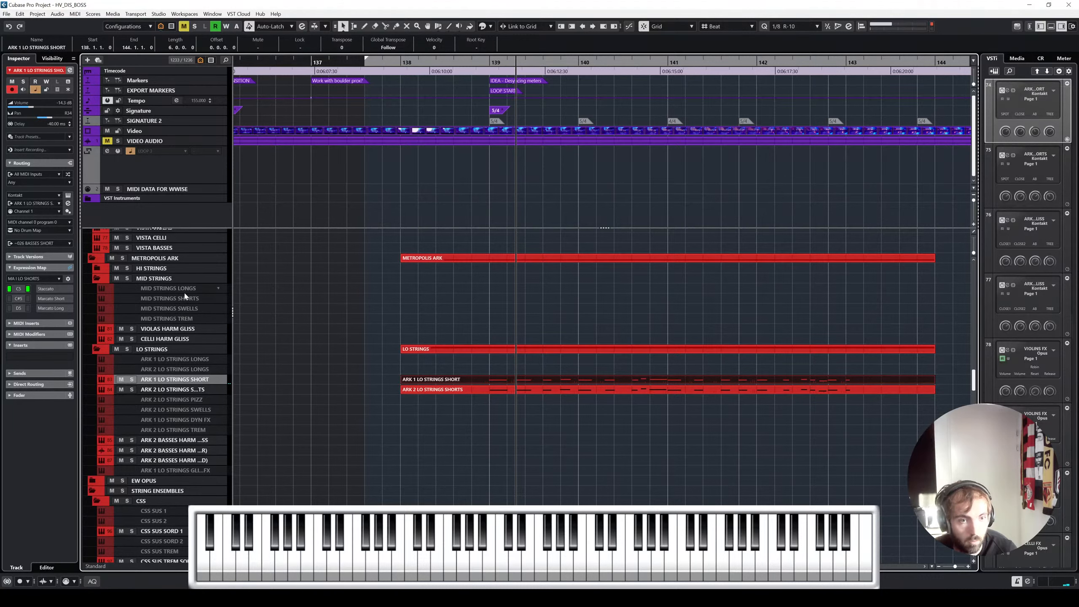
left_click(180, 299)
Step: Select the BASSES SHORTS part and enlarge the lower track section up to the VIDEO AUDIO track
scroll(184, 304, "up", 4)
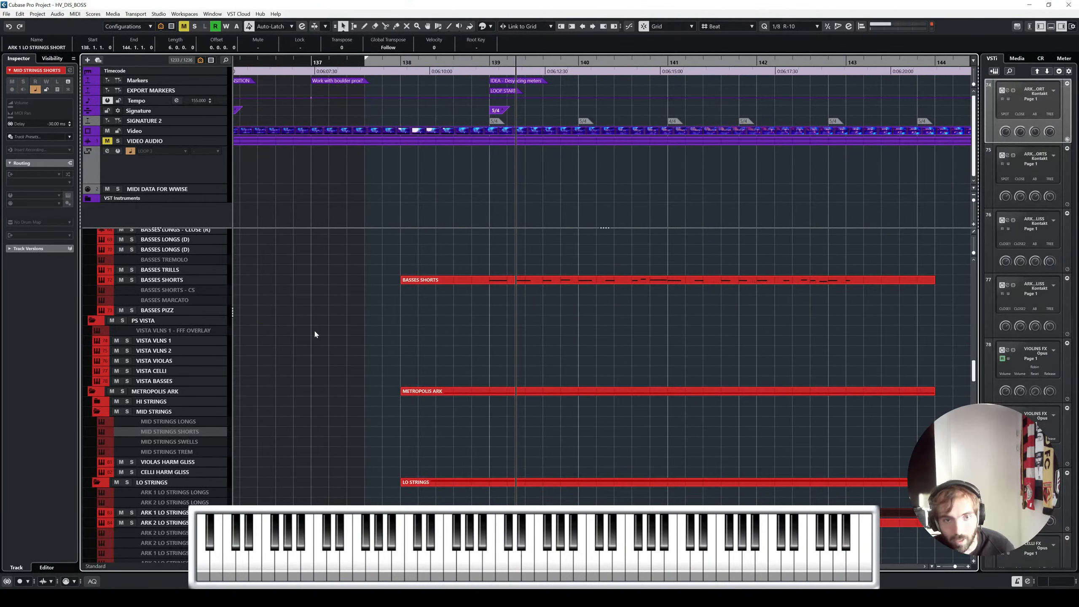
left_click(472, 280)
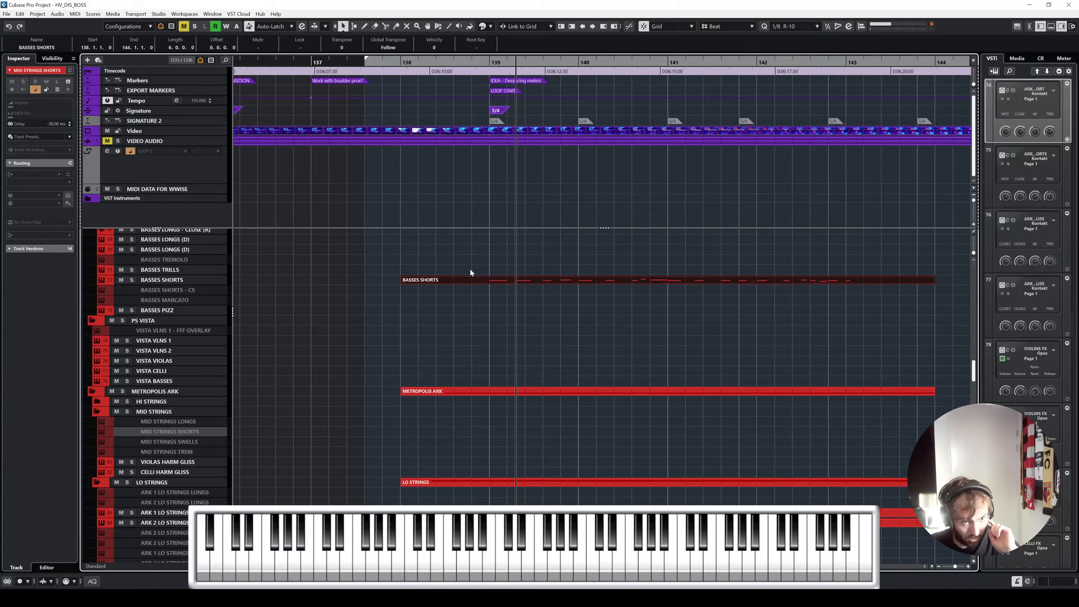
scroll(183, 300, "up", 11)
left_click_drag(254, 228, 267, 146)
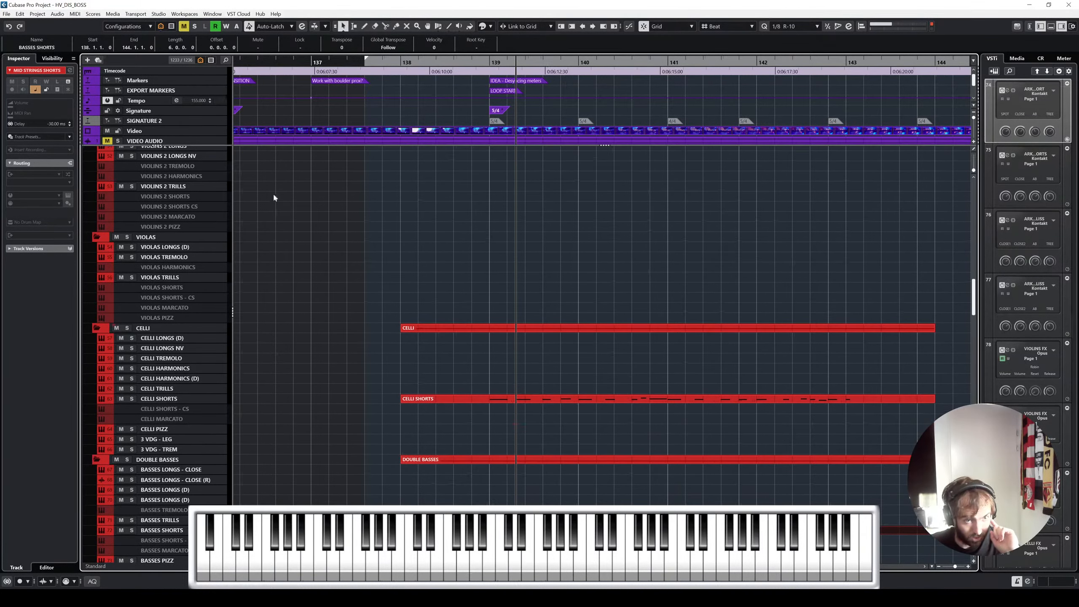
Step: Audition the synth tracks HARMONIC SWELL, UNCERTAINTY, GRANULAR VIOLIN HARMONICS and TRANSPARENT HARMONICS one after another
scroll(286, 255, "up", 6)
scroll(288, 259, "up", 6)
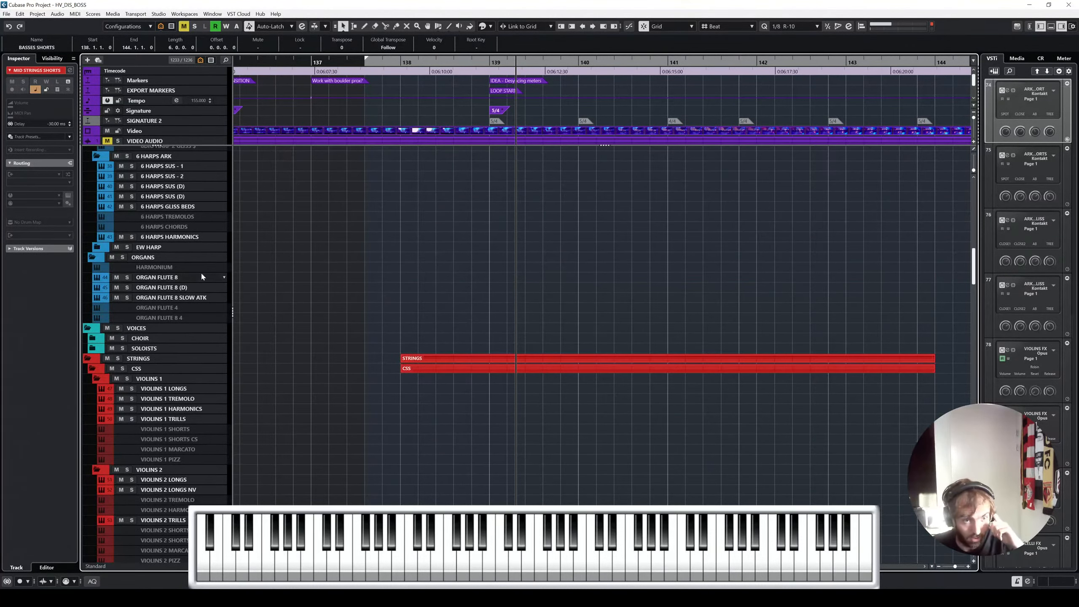
scroll(202, 221, "up", 12)
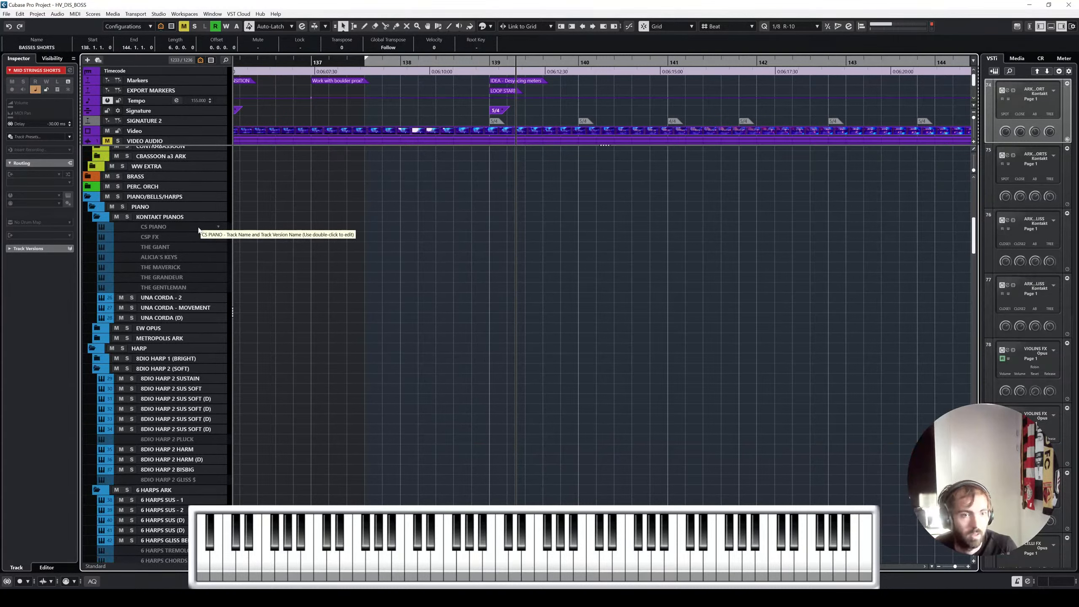
scroll(351, 286, "down", 15)
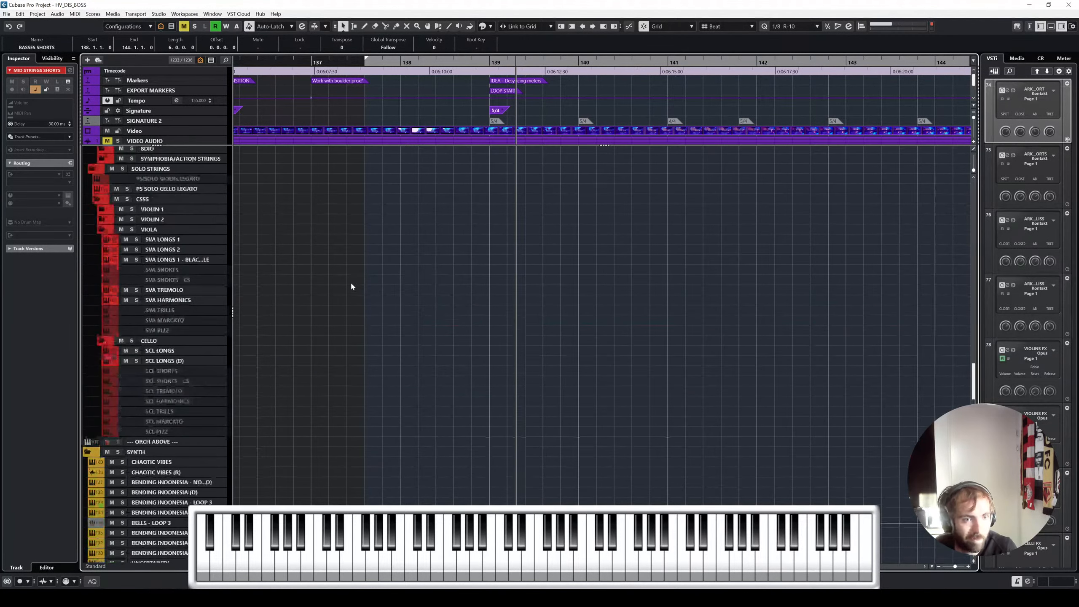
scroll(352, 284, "down", 3)
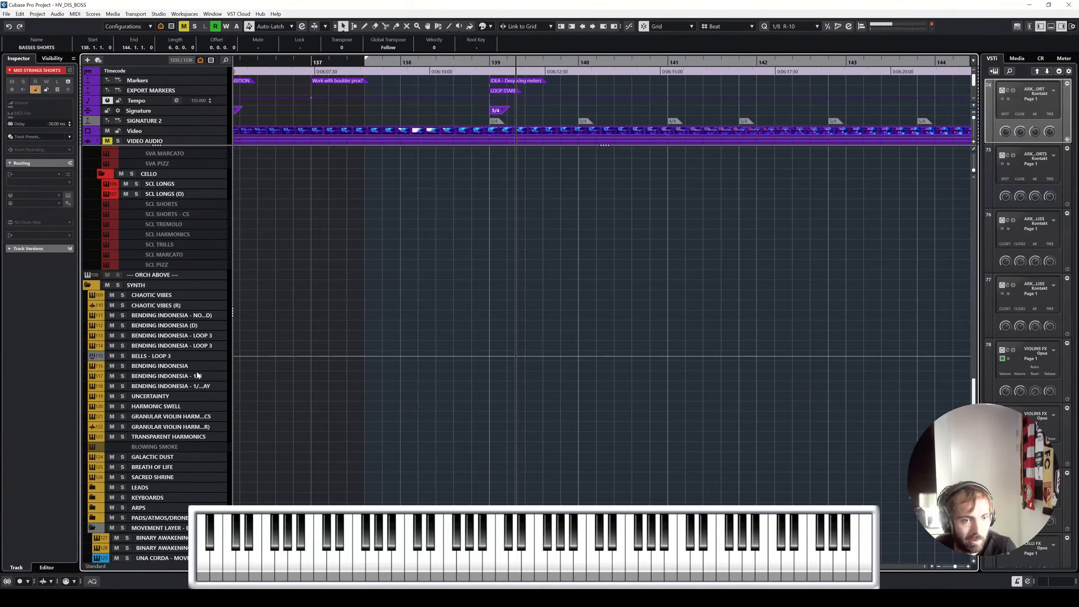
left_click(185, 405)
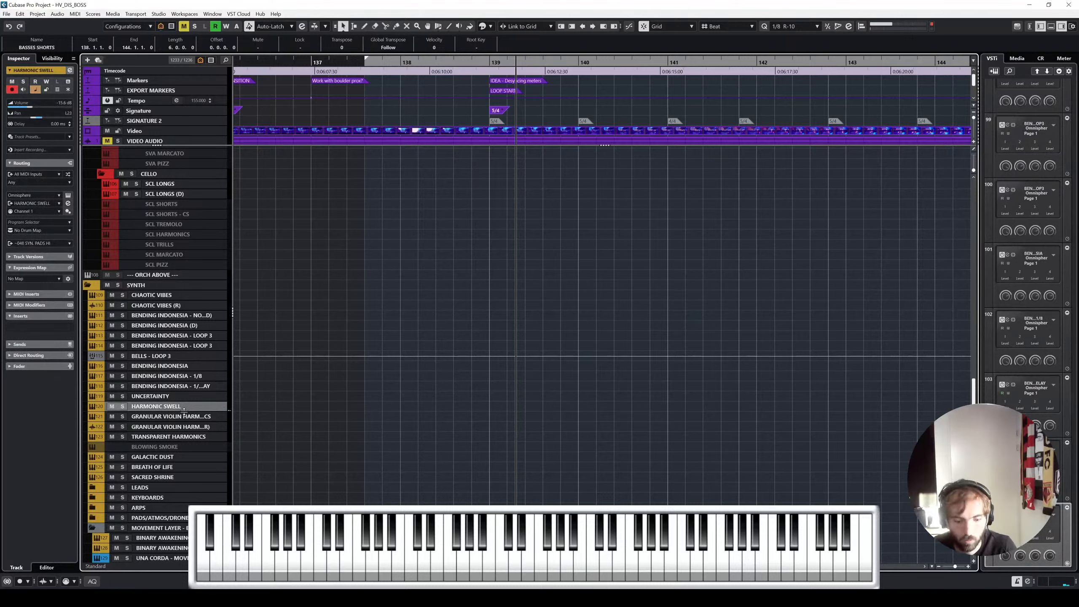
left_click(176, 399)
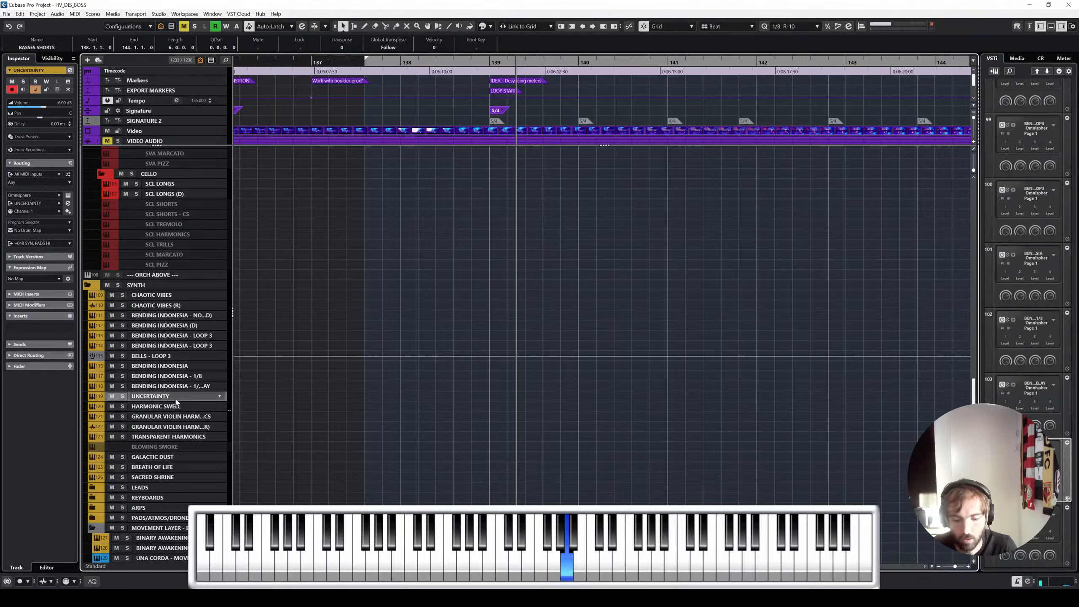
left_click(178, 416)
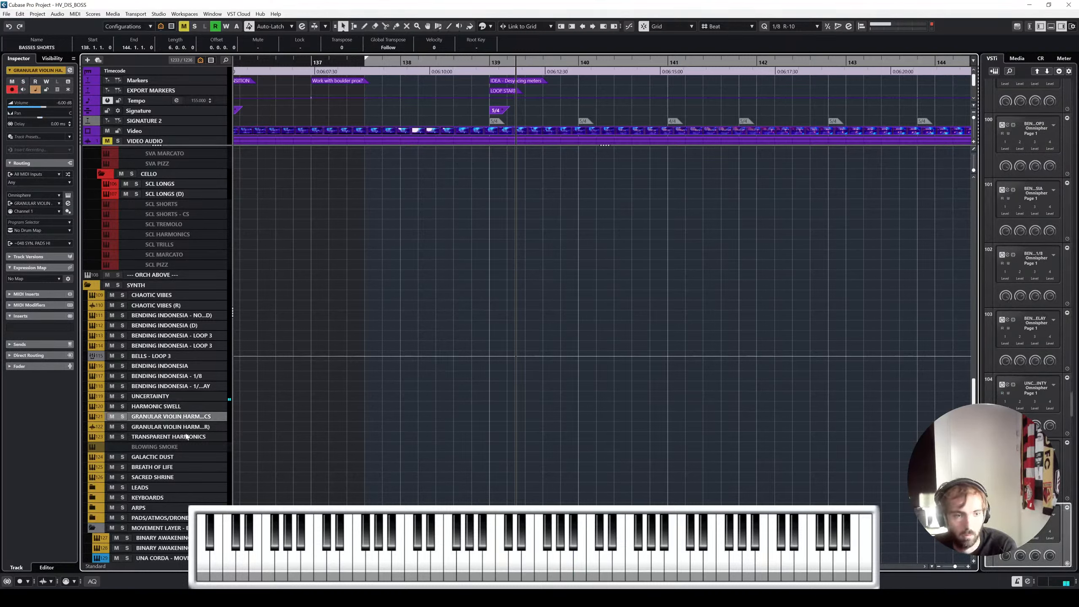
left_click(191, 437)
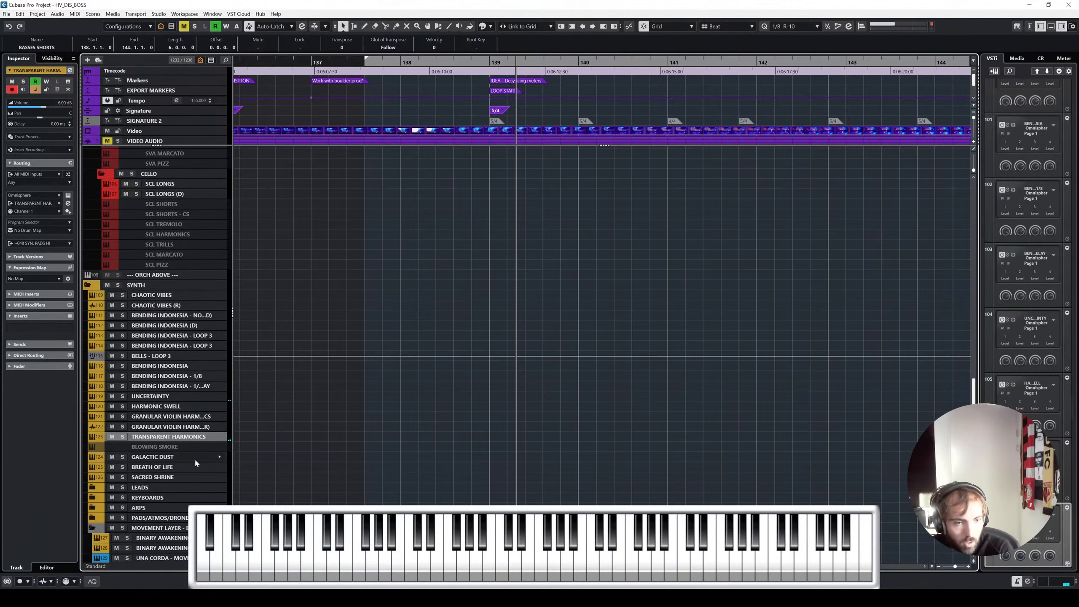
Step: Select the 3 BFLUTES FX 1 track in the BASS FLUTES a3 ARK folder to audition it
scroll(211, 298, "up", 20)
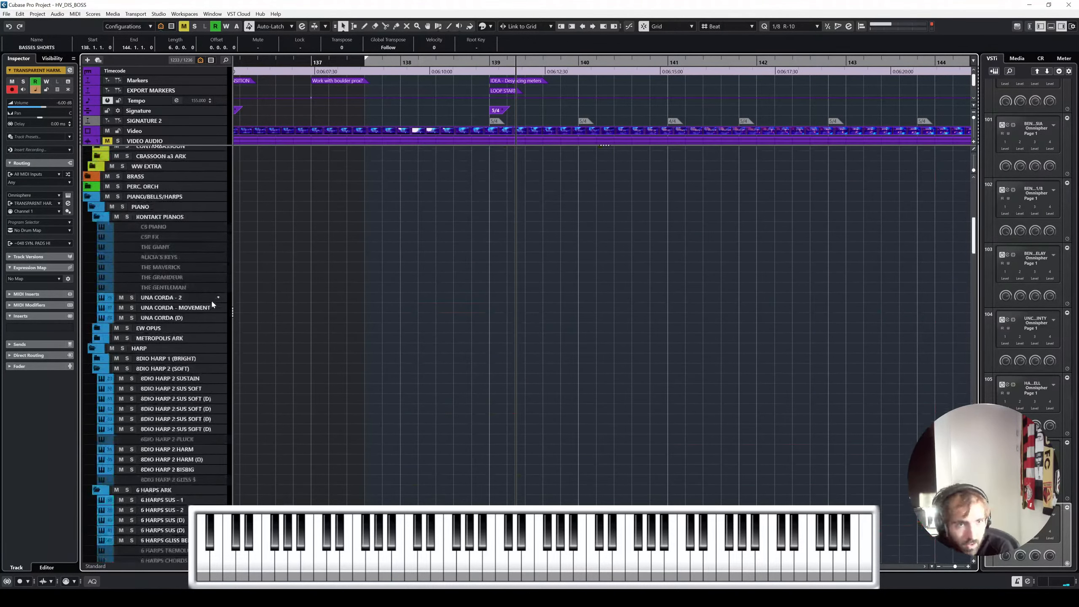
scroll(210, 299, "up", 5)
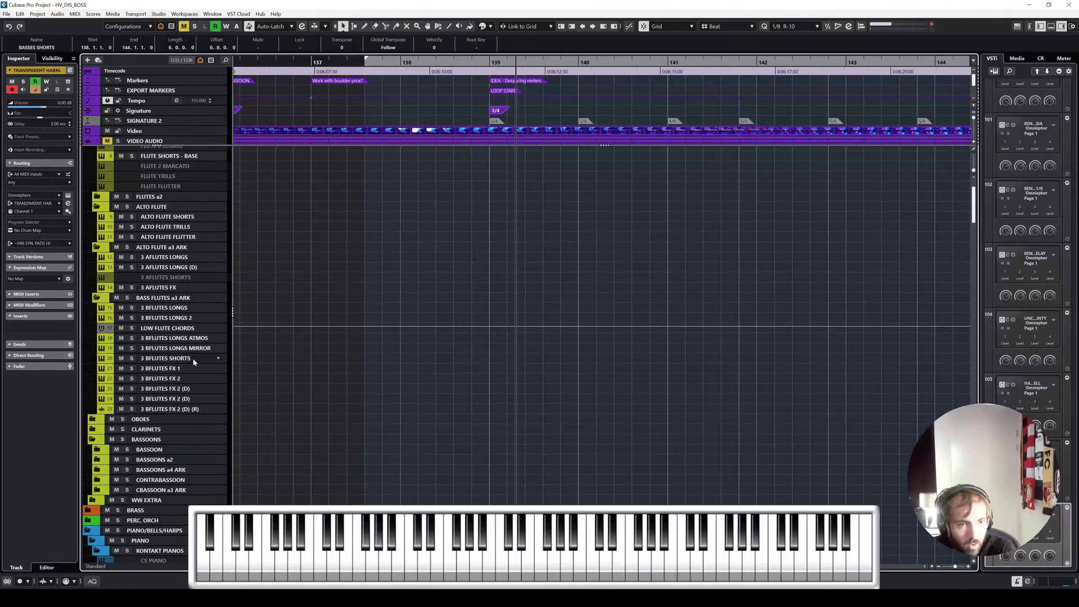
left_click(193, 368)
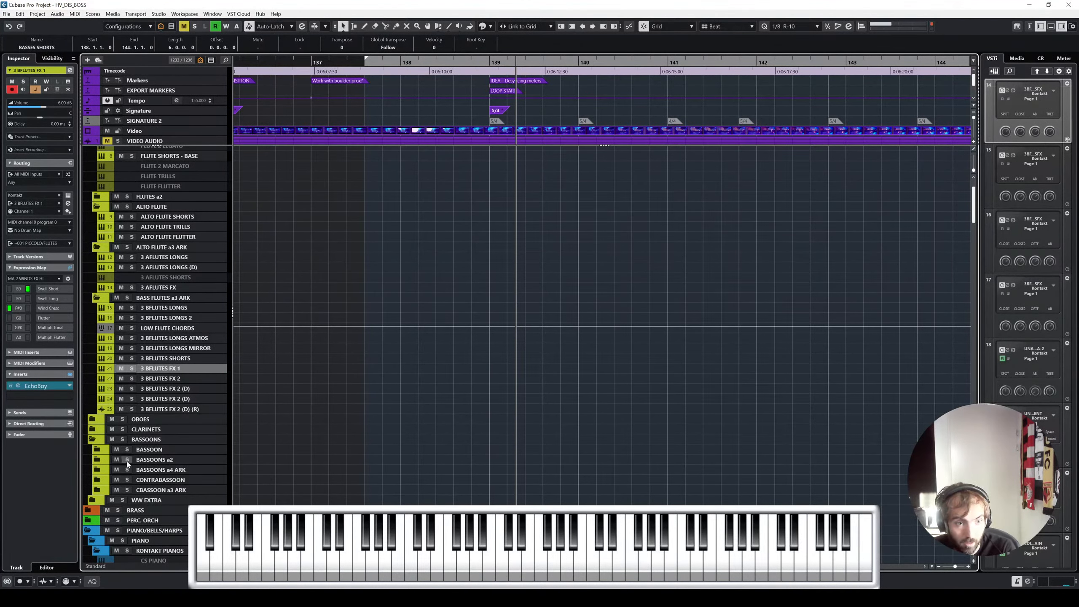
Step: Expand the BASS TROMBONE and TUBA folders under LOW BRASS and enable the B TROMBONE SHORTS and TUBA SHORTS tracks
scroll(138, 473, "down", 5)
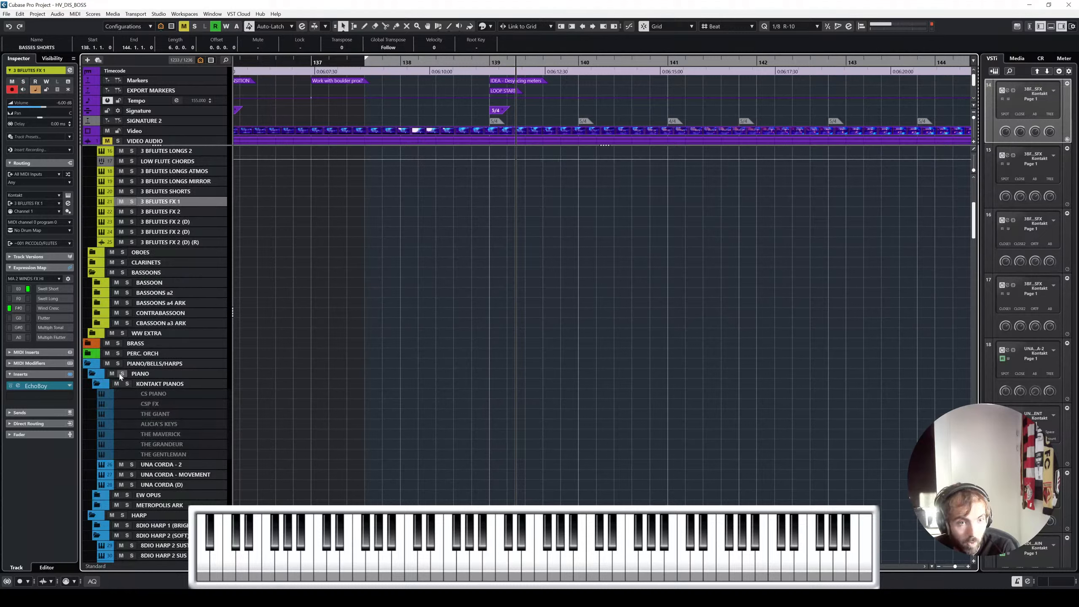
left_click(88, 344)
left_click(88, 343)
left_click(88, 344)
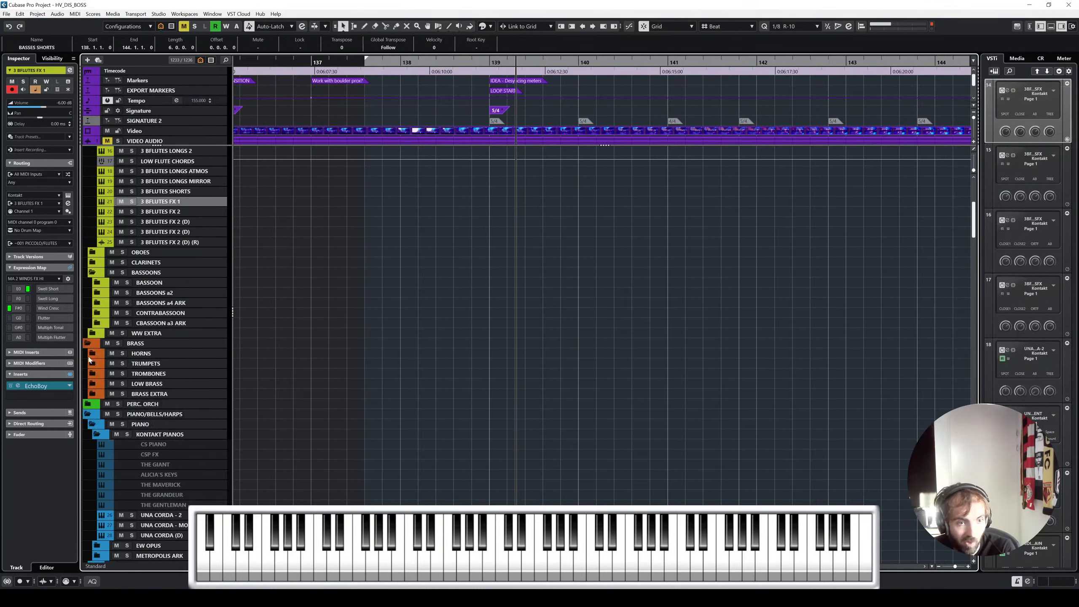
left_click(93, 384)
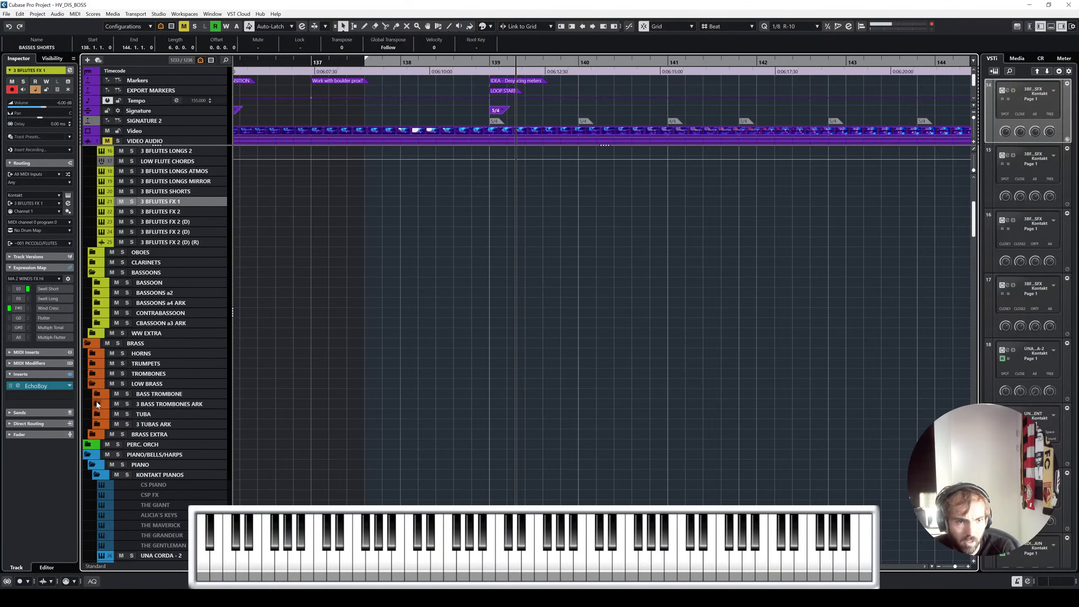
left_click(97, 394)
left_click(186, 415)
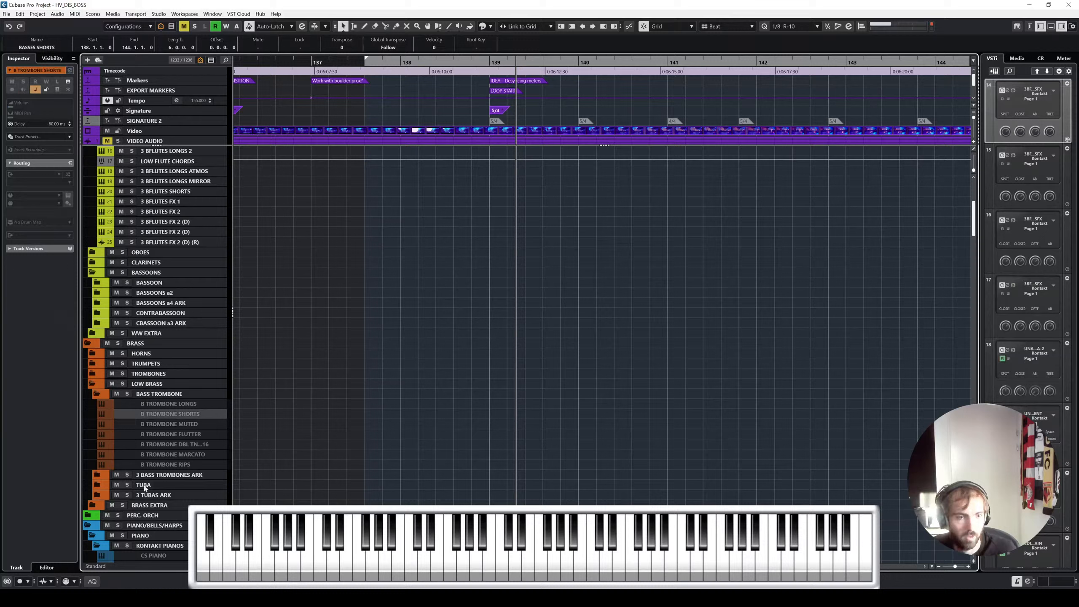
left_click(97, 485)
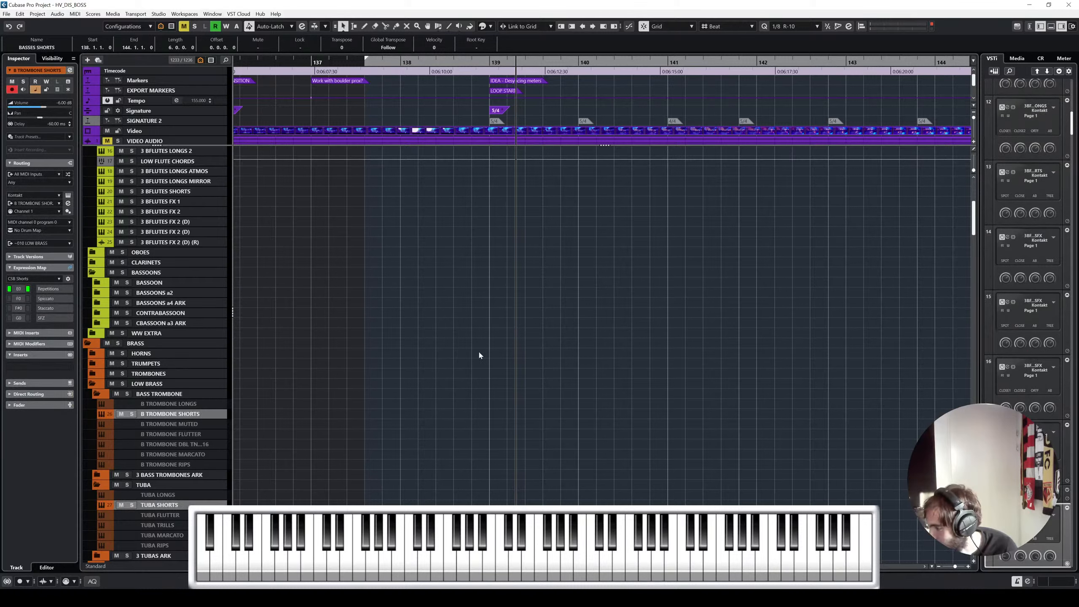
Step: Deselect the part and review the full project timeline, closing in on the region around the Desyncing meters marker
left_click(536, 324)
key("shift+f")
key("shift+f")
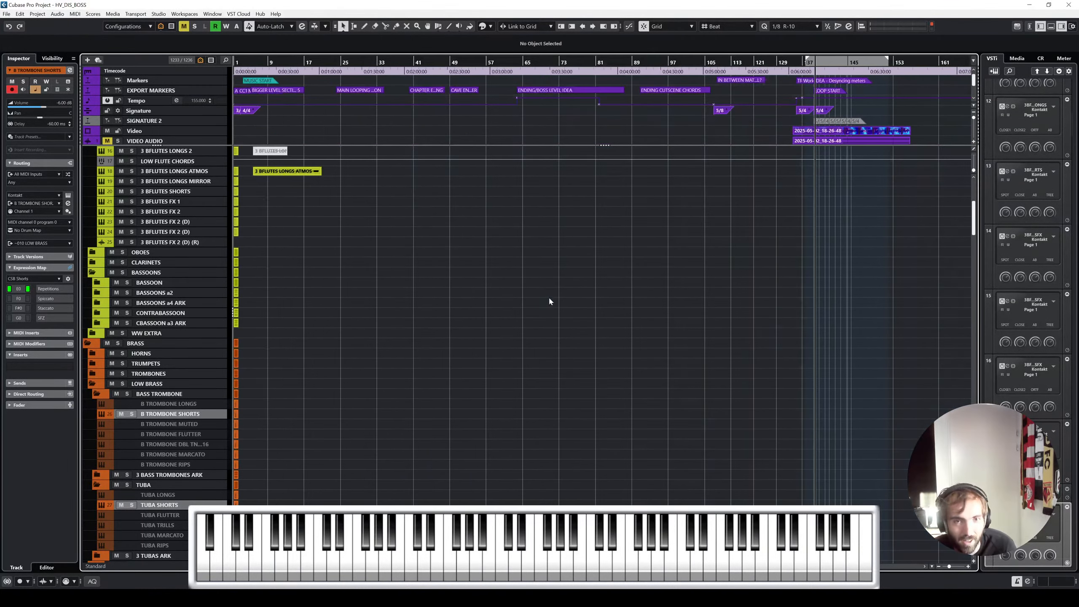
scroll(393, 296, "up", 2)
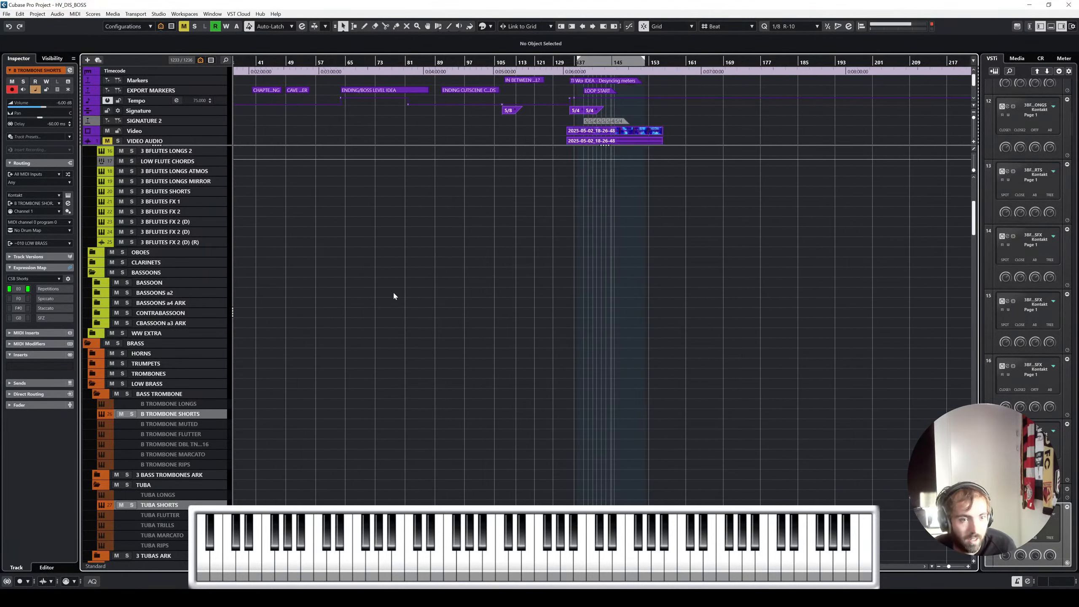
scroll(518, 326, "left", 3)
scroll(732, 378, "up", 3)
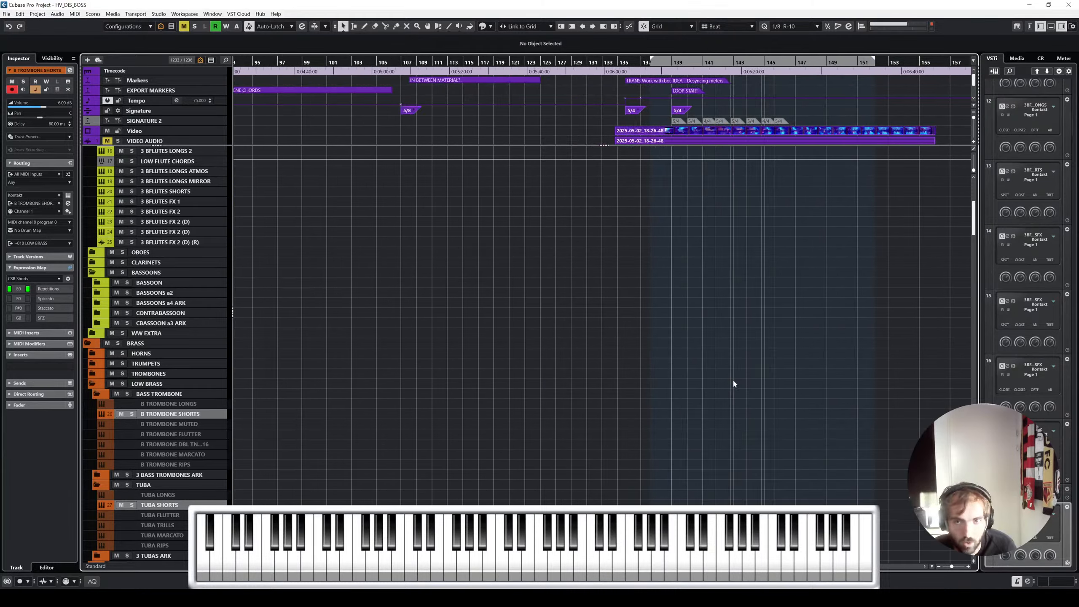
Step: Set the playhead at bar 138 ahead of the Desyncing meters marker and audition the B TROMBONE SHORTS sound
scroll(722, 379, "right", 3)
scroll(510, 384, "up", 2)
scroll(530, 216, "left", 2)
left_click(498, 70)
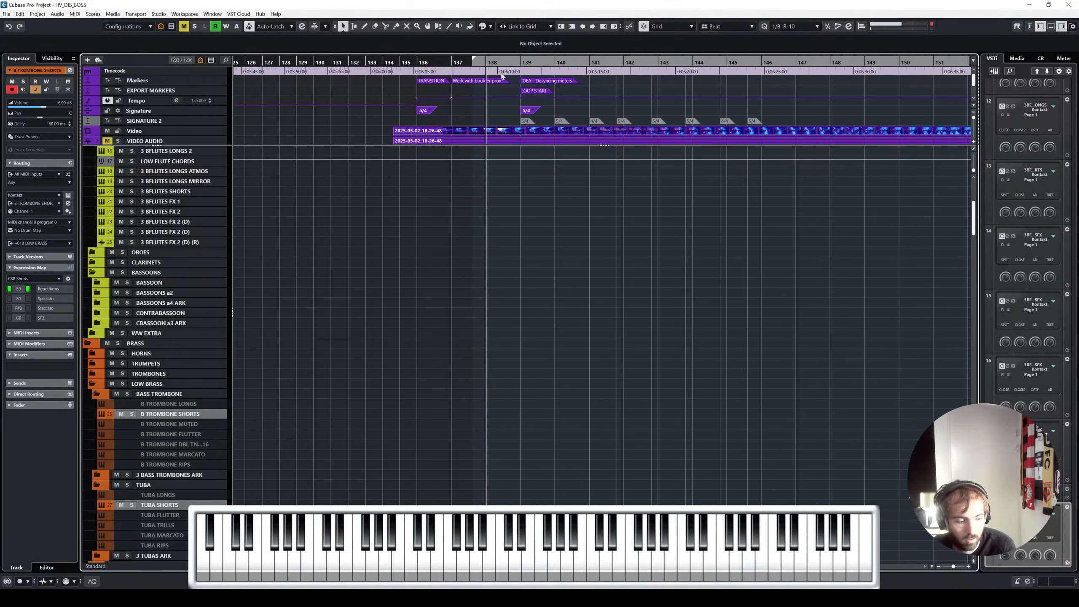
key("space")
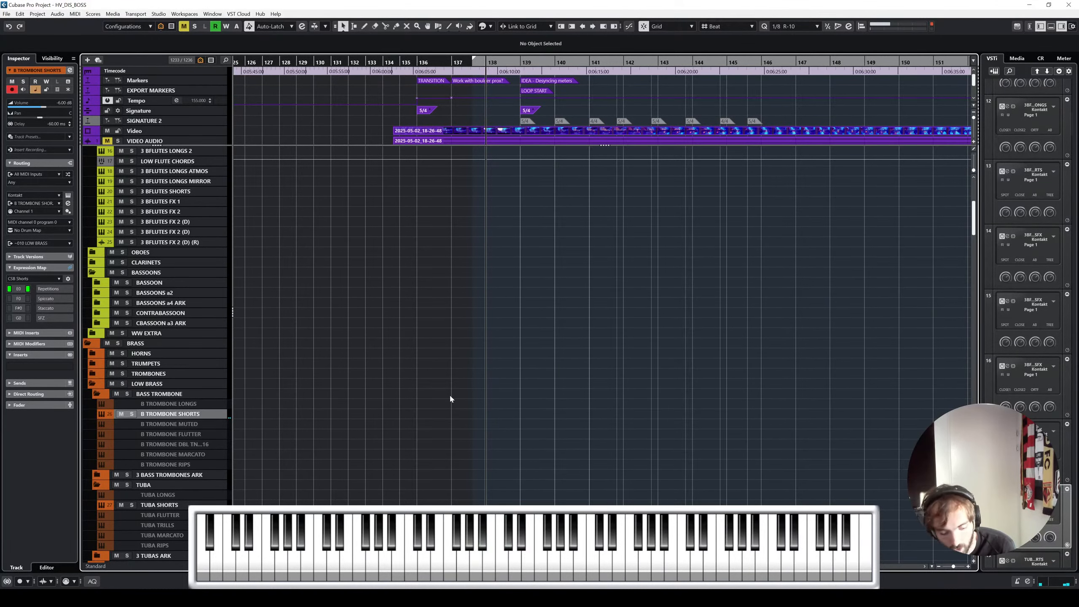
scroll(308, 386, "down", 5)
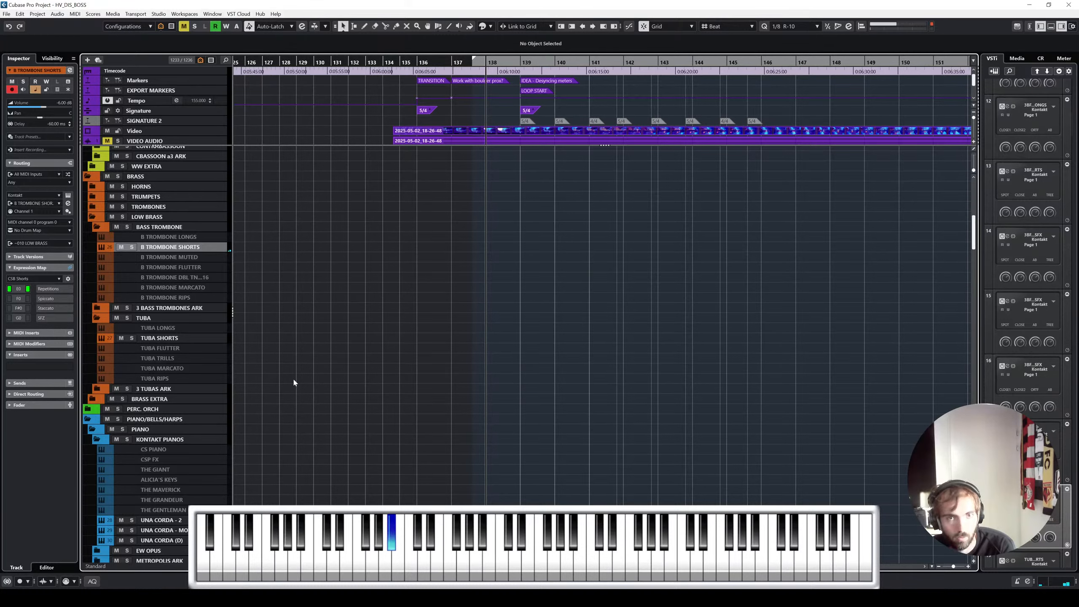
Step: Open the MixConsole, load the ALL FX channel configuration and bring the effect return channels into view
key("F3")
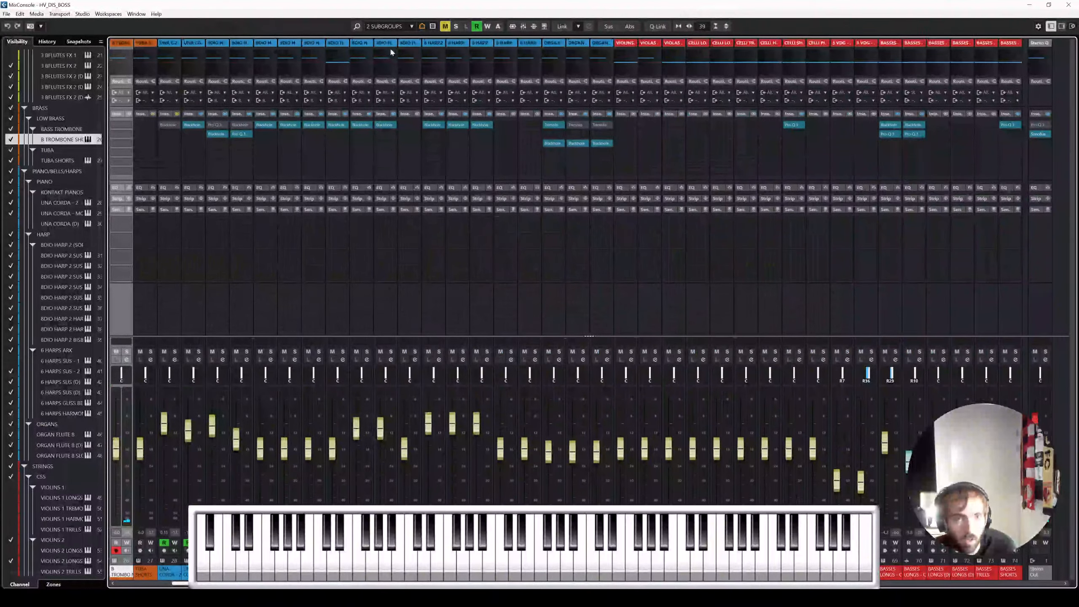
left_click(392, 29)
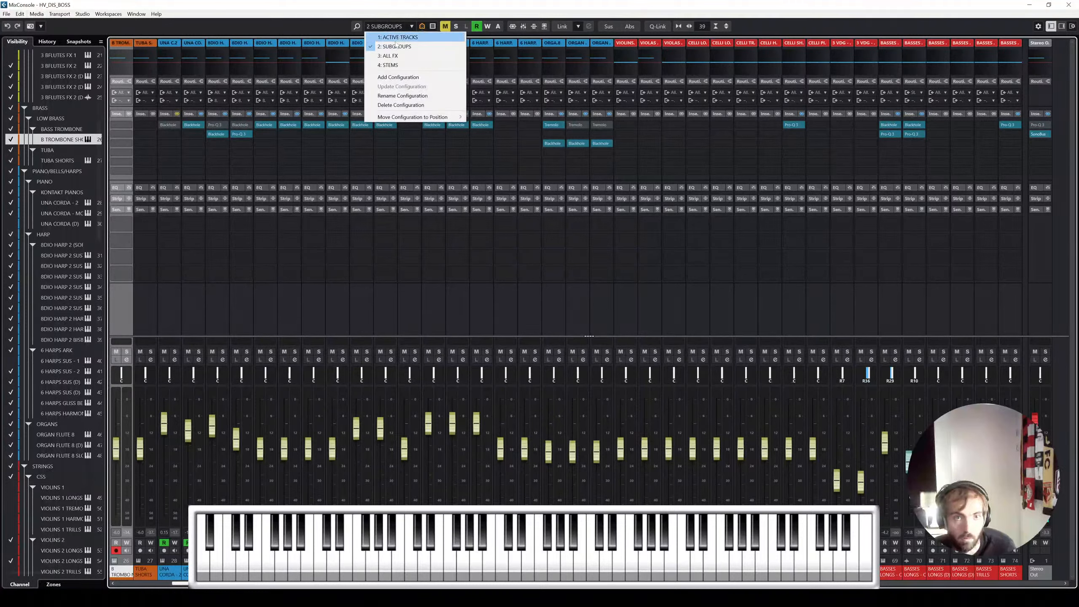
left_click(399, 57)
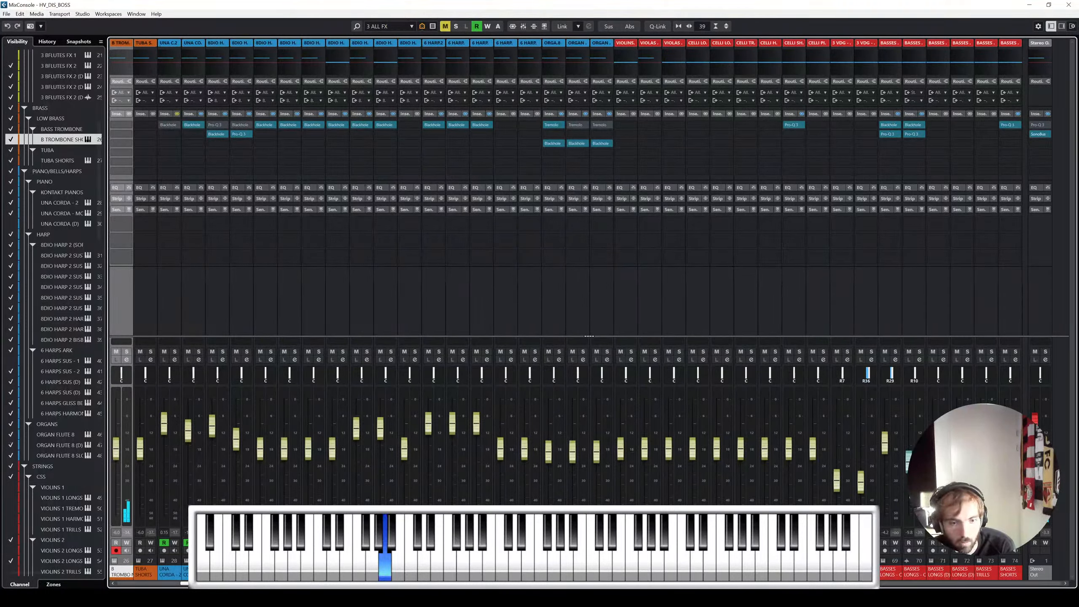
left_click_drag(264, 583, 654, 583)
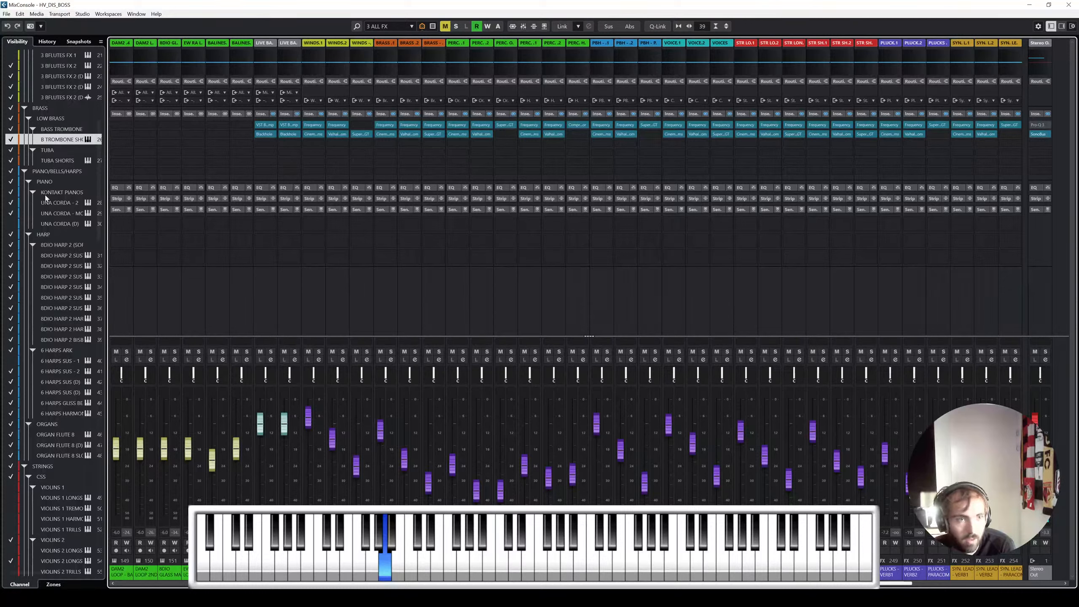
Step: Hide the woodwind, brass, piano, strings, percussion and remaining loose instrument channels, and update the ALL FX configuration with this visibility
scroll(67, 203, "up", 8)
left_click(10, 118)
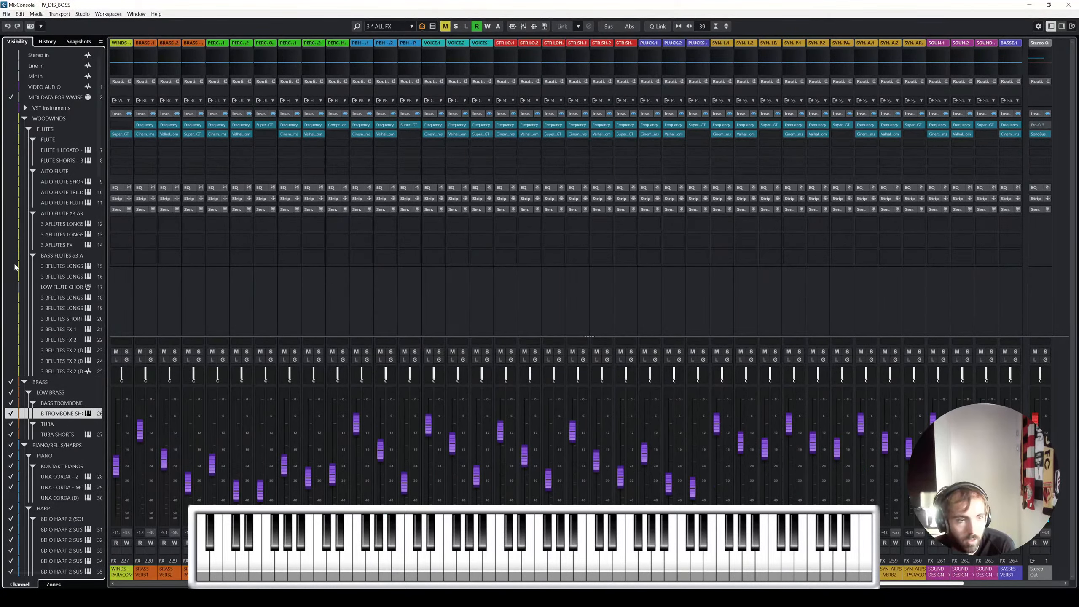
left_click(10, 382)
left_click(11, 446)
scroll(13, 503, "down", 6)
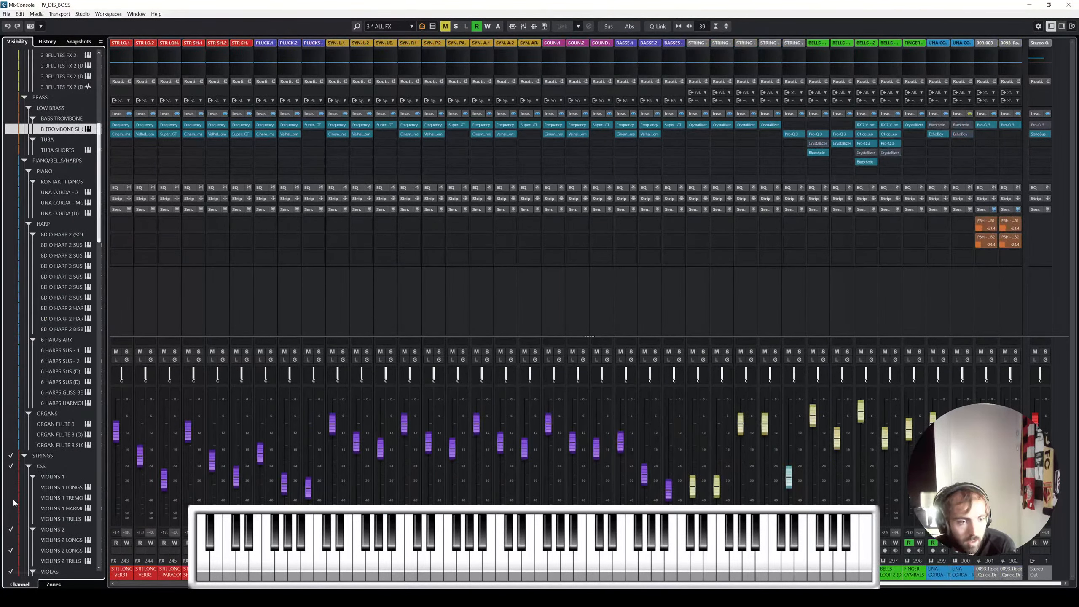
left_click(10, 456)
scroll(11, 460, "down", 20)
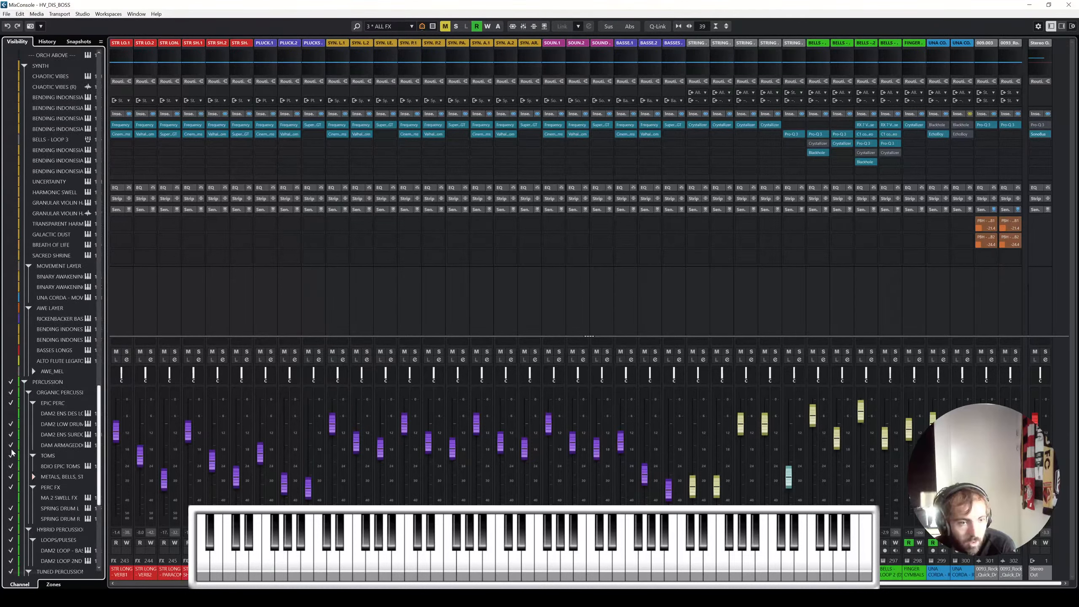
left_click(10, 383)
scroll(13, 399, "down", 10)
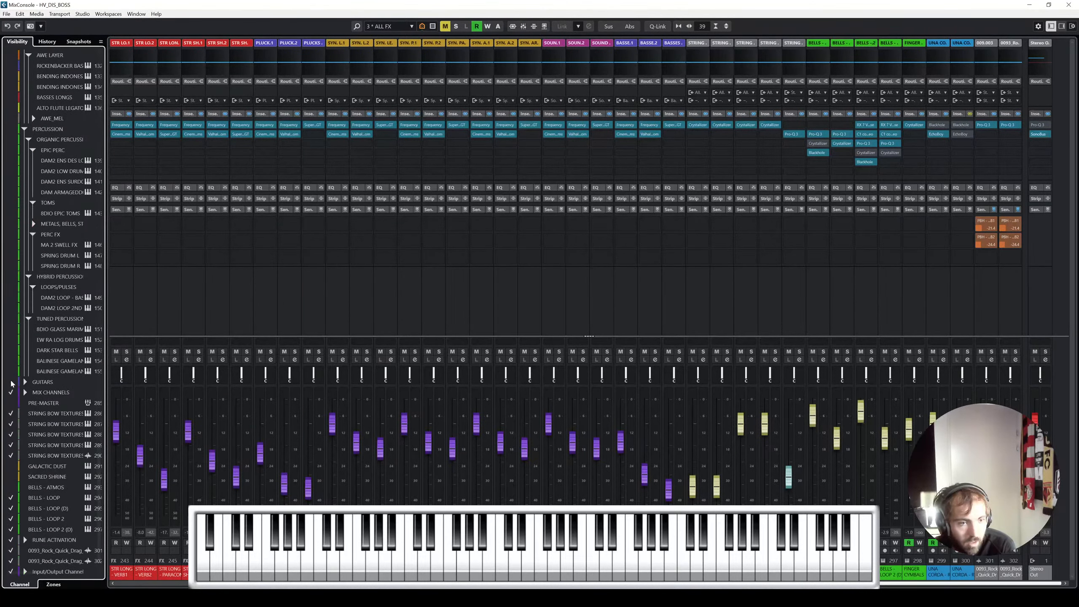
left_click_drag(10, 415, 11, 565)
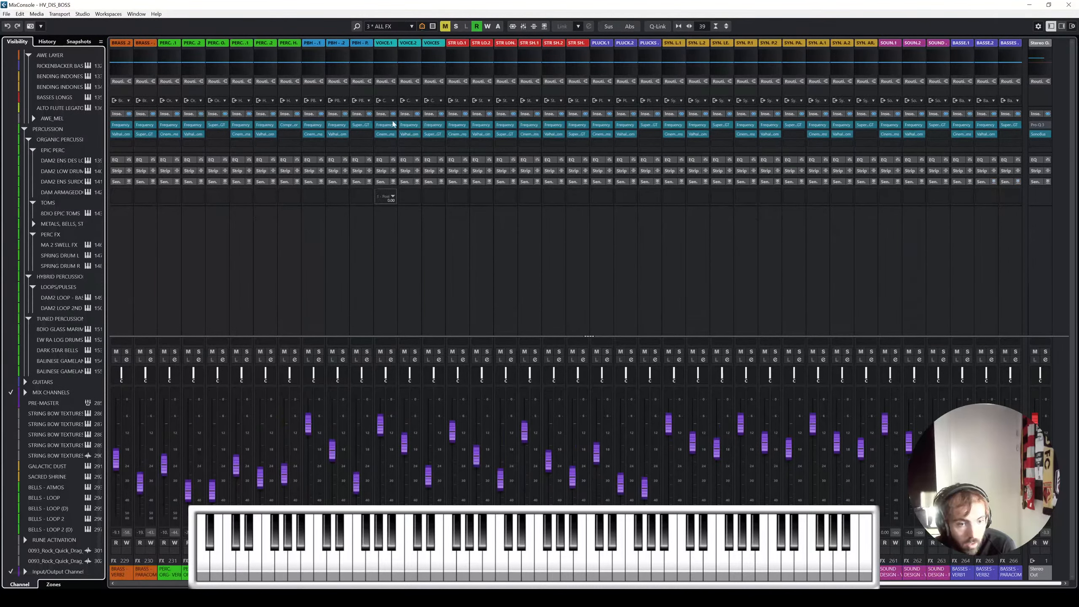
left_click(393, 28)
left_click(399, 88)
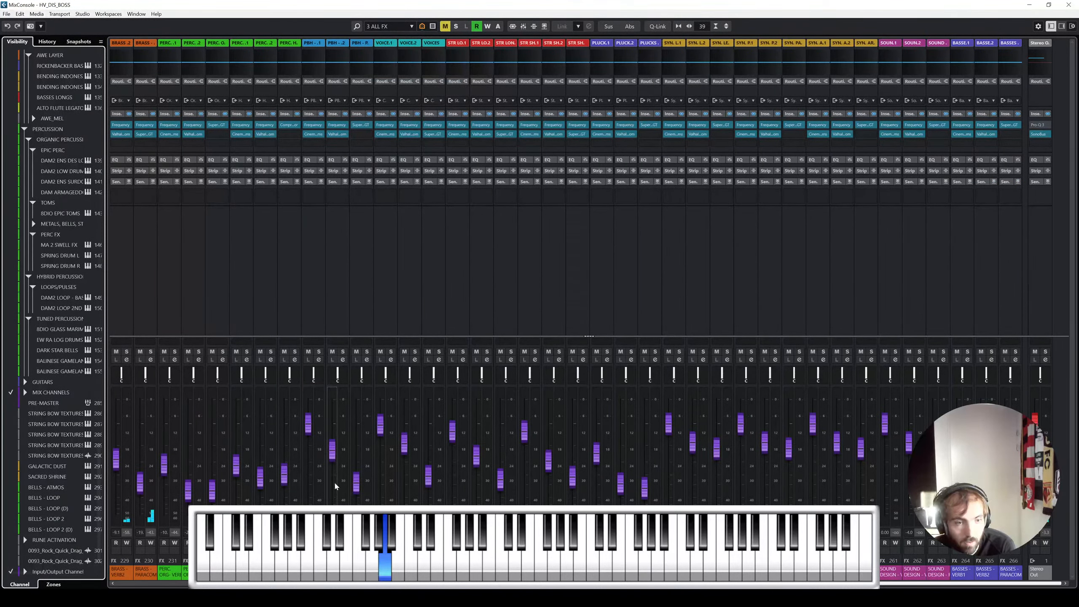
Step: Lower the BRASS VERB1 return, raise the BRASS PARACOM return slightly and close the mixer
left_click_drag(424, 583, 336, 584)
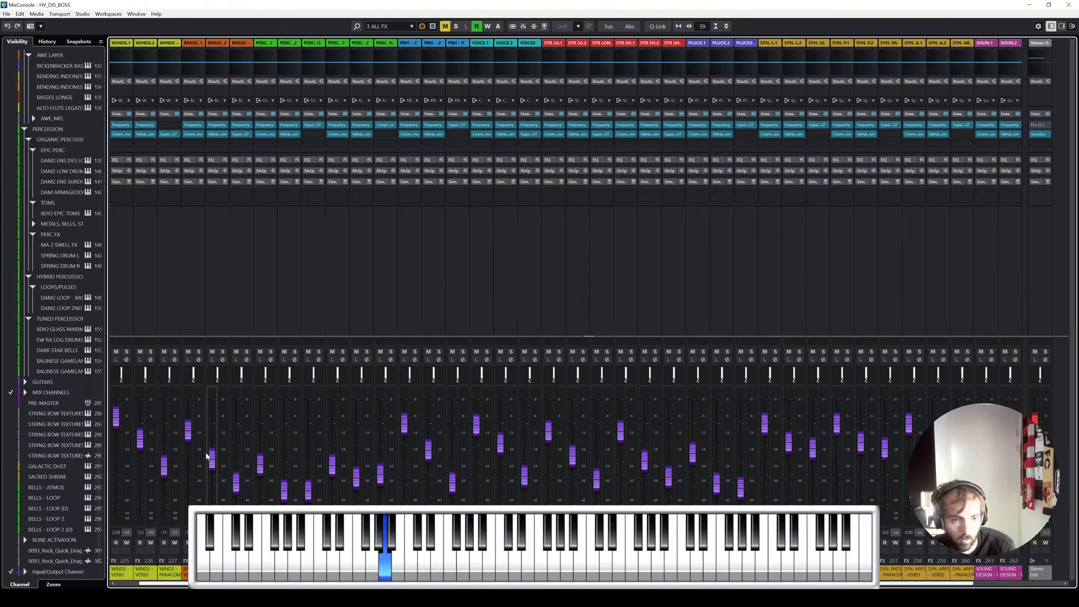
left_click_drag(191, 428, 192, 441)
left_click_drag(238, 484, 236, 475)
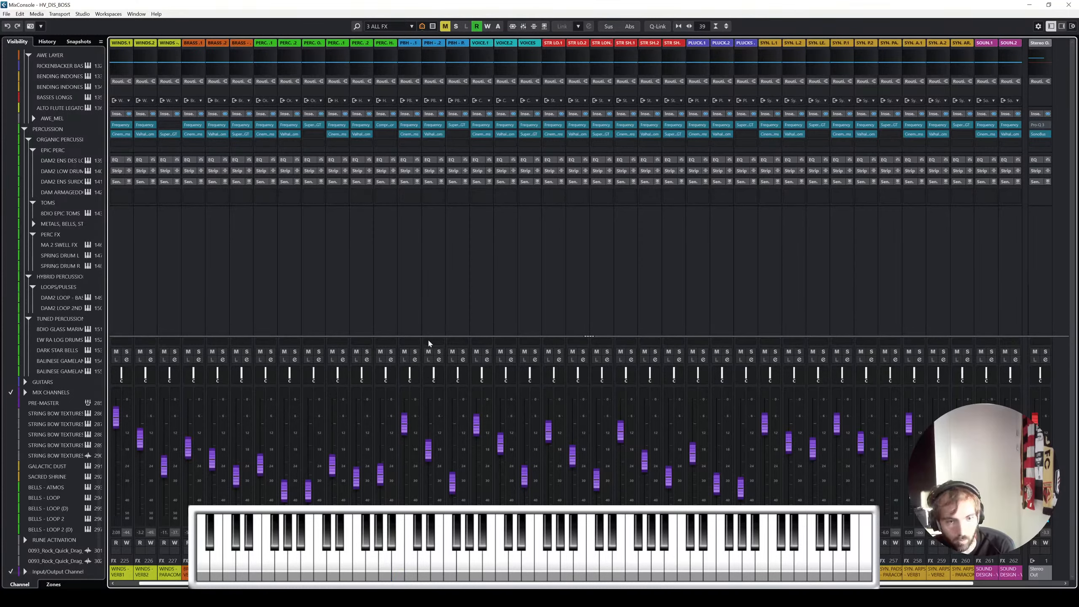
key("F3")
Step: Copy the CELLI SHORTS part onto the TUBA SHORTS track at bar 138 and open the copy in the Key Editor
scroll(556, 248, "up", 2)
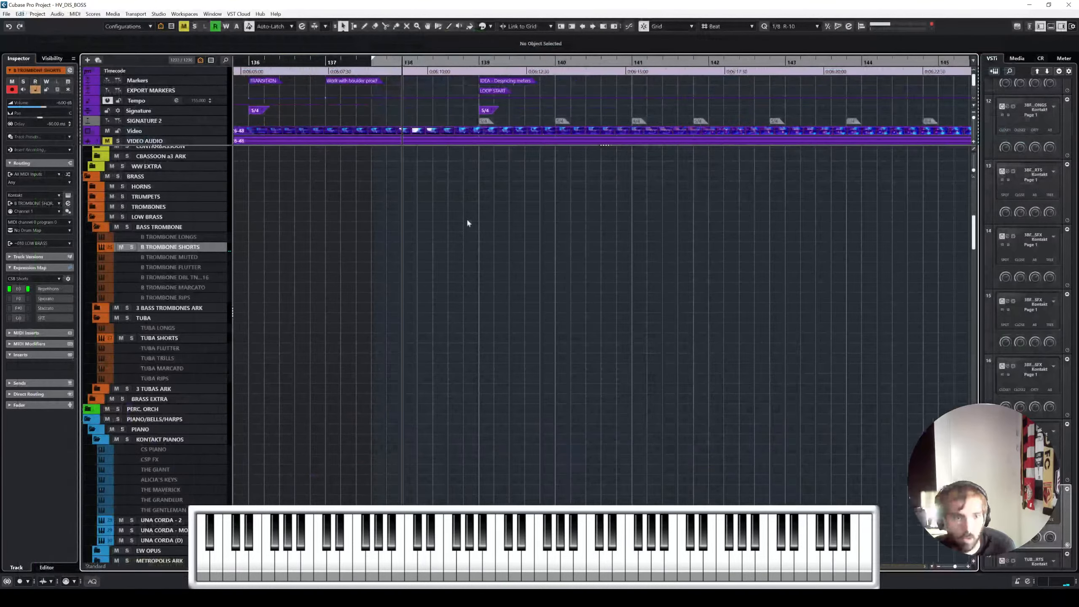
scroll(463, 217, "up", 2)
left_click(175, 339)
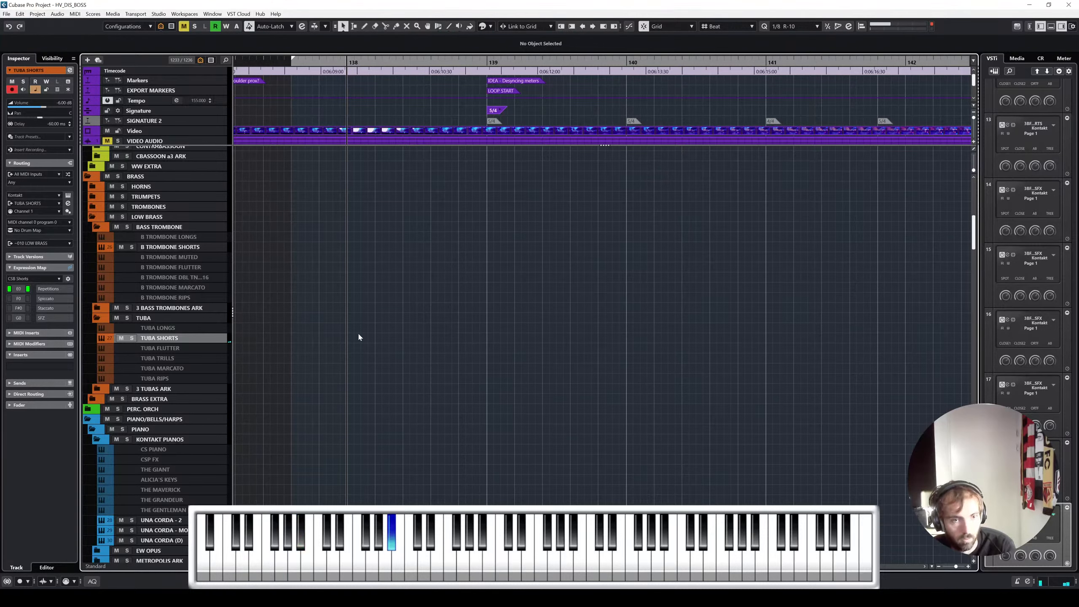
scroll(381, 333, "down", 10)
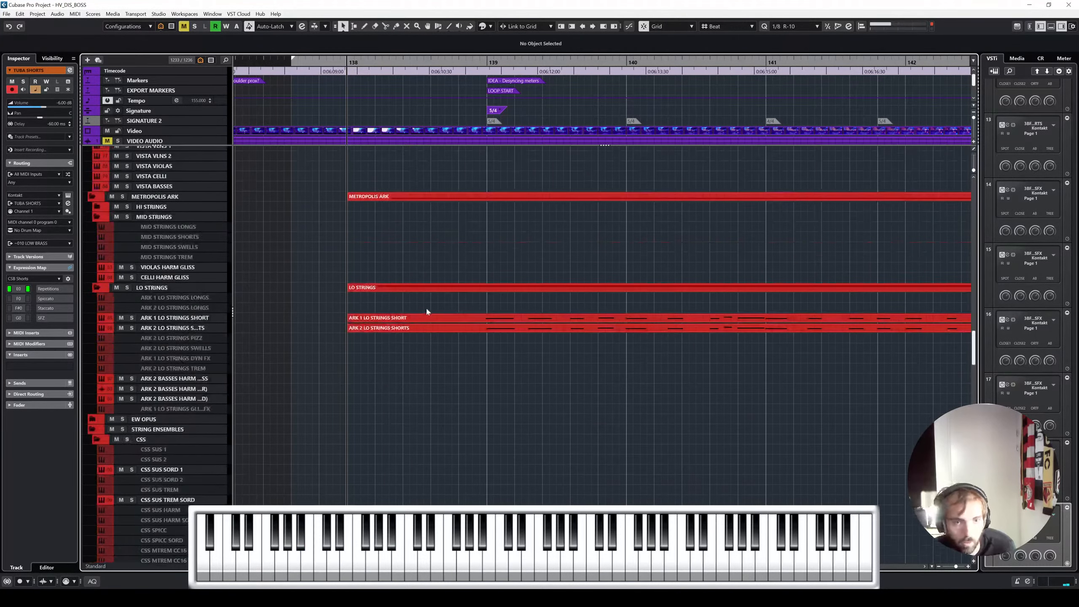
left_click_drag(448, 387, 446, 385)
scroll(384, 277, "up", 10)
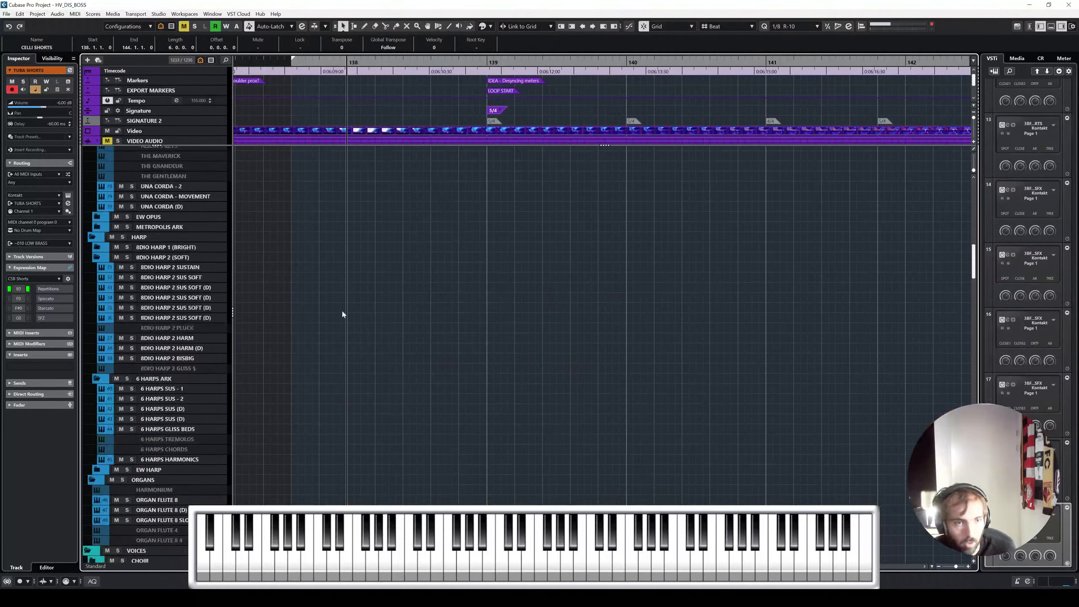
left_click(476, 340)
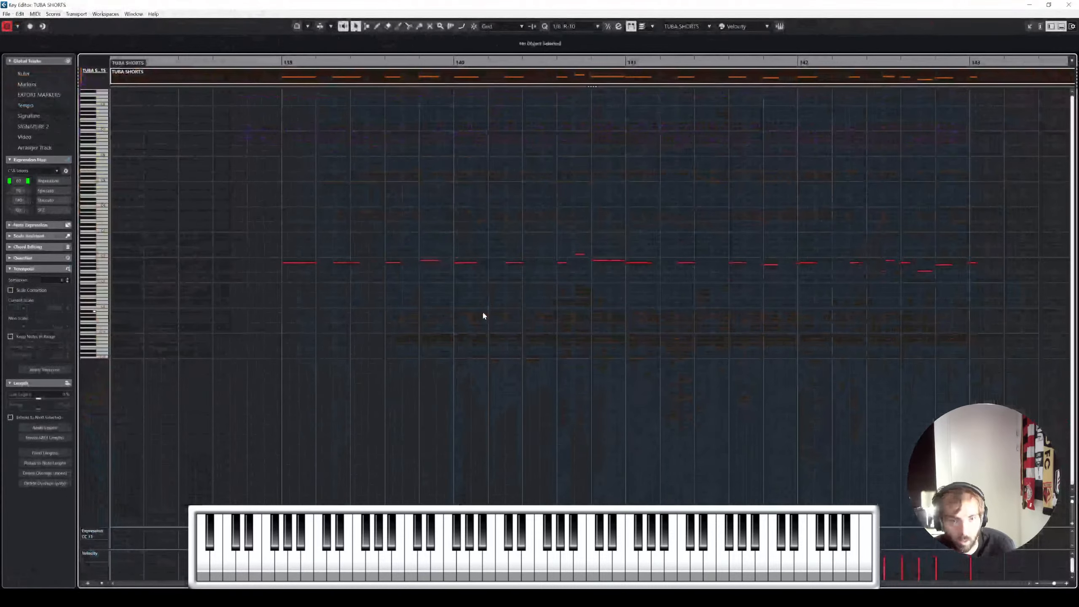
Step: Audition the tuba part from just before bar 139, raise its note velocities to 127 and close the editor
left_click(245, 62)
key("space")
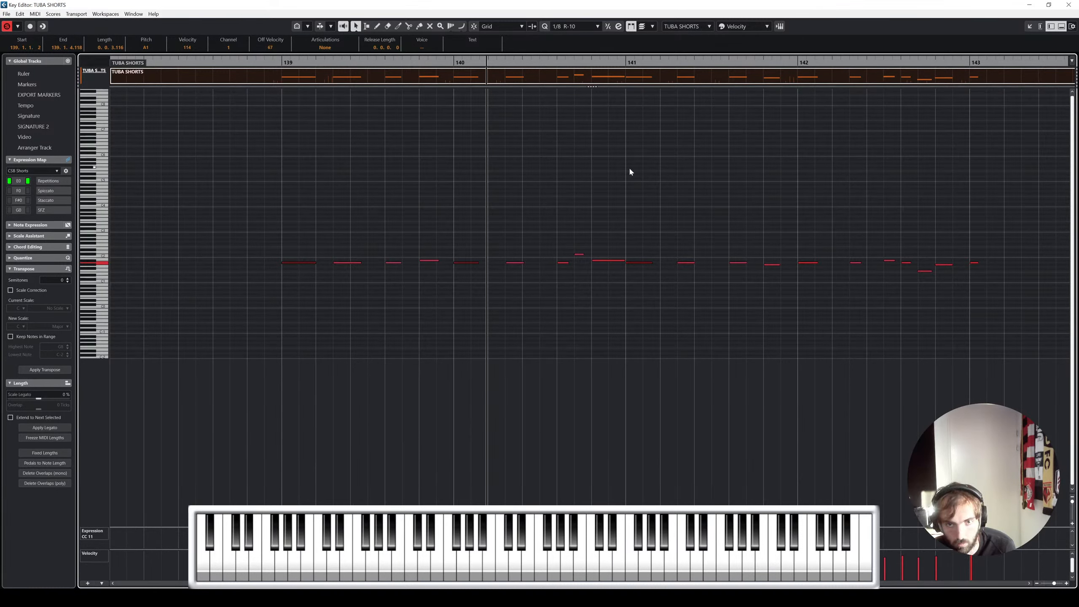
left_click(276, 62)
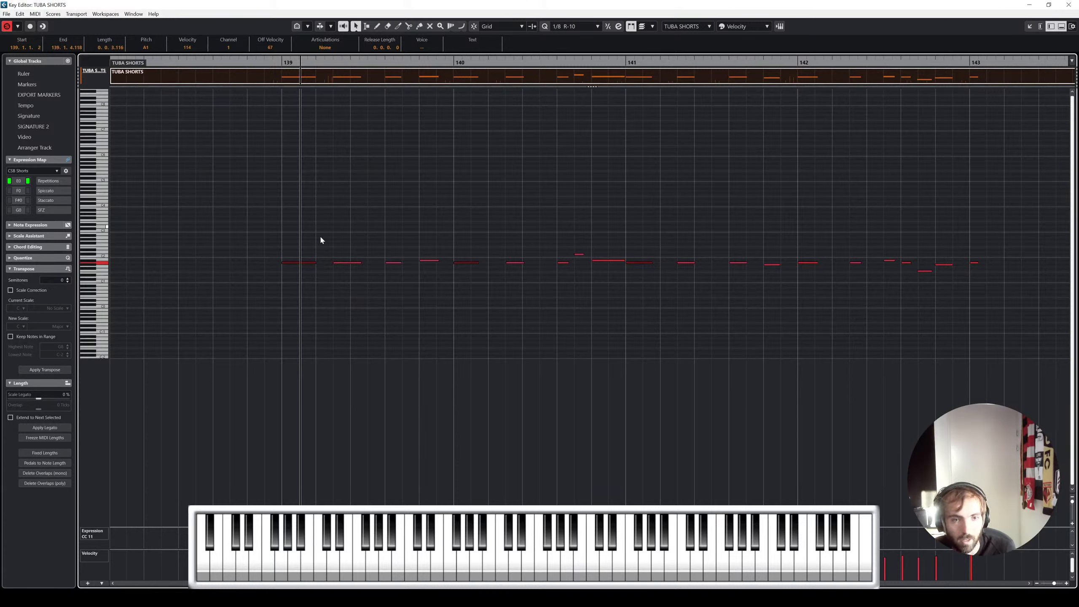
key("space")
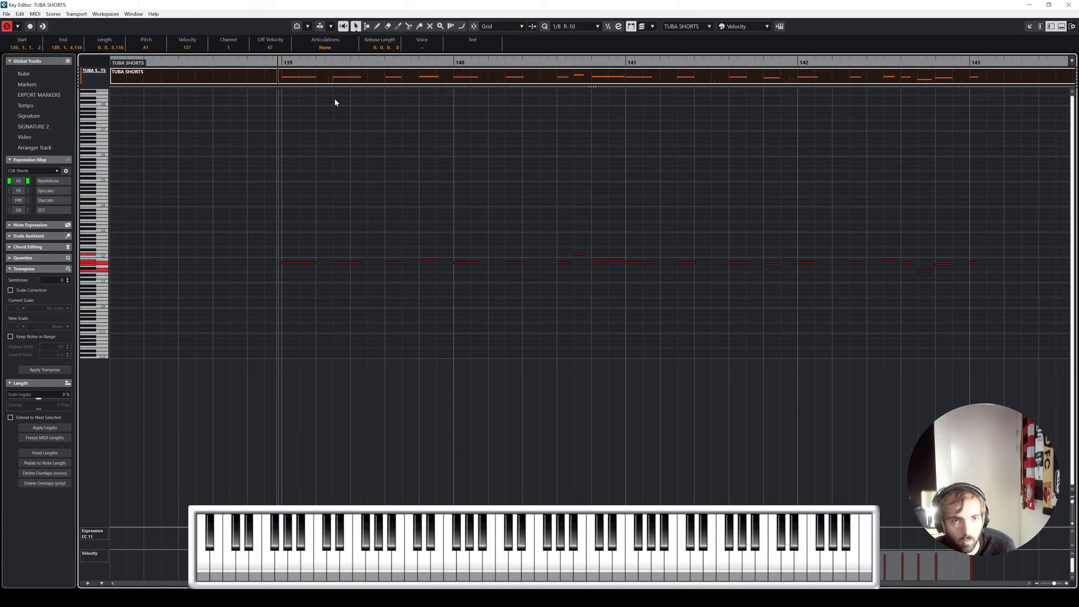
key("space")
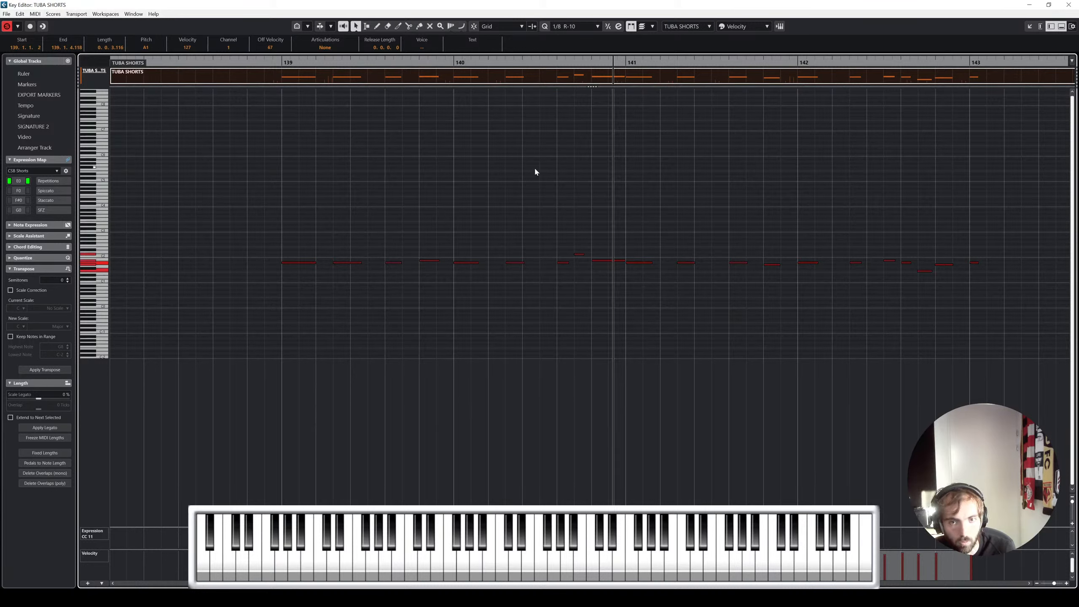
left_click(799, 153)
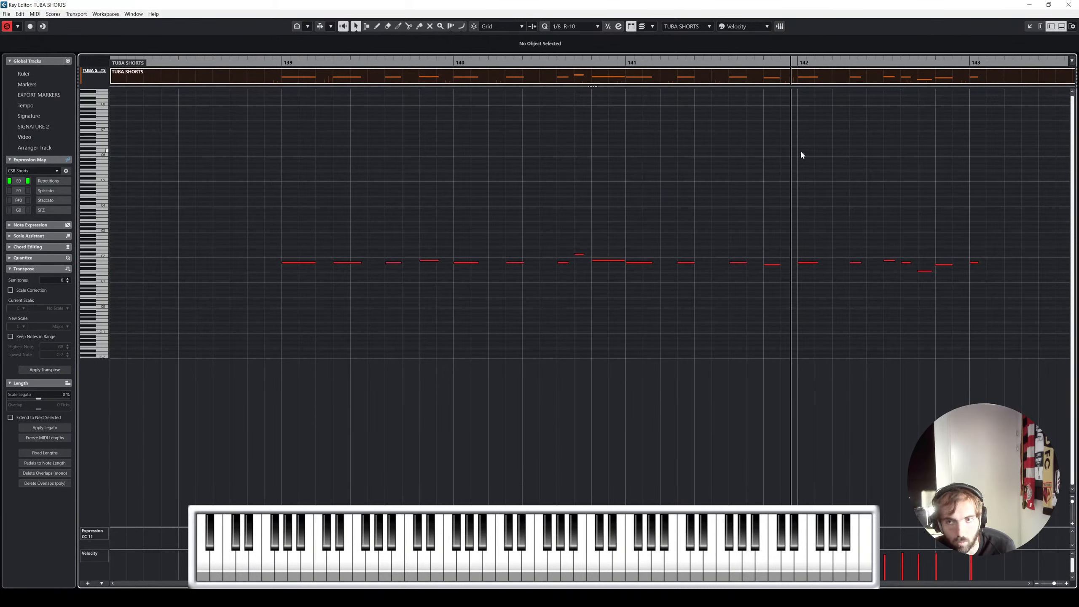
left_click(1069, 5)
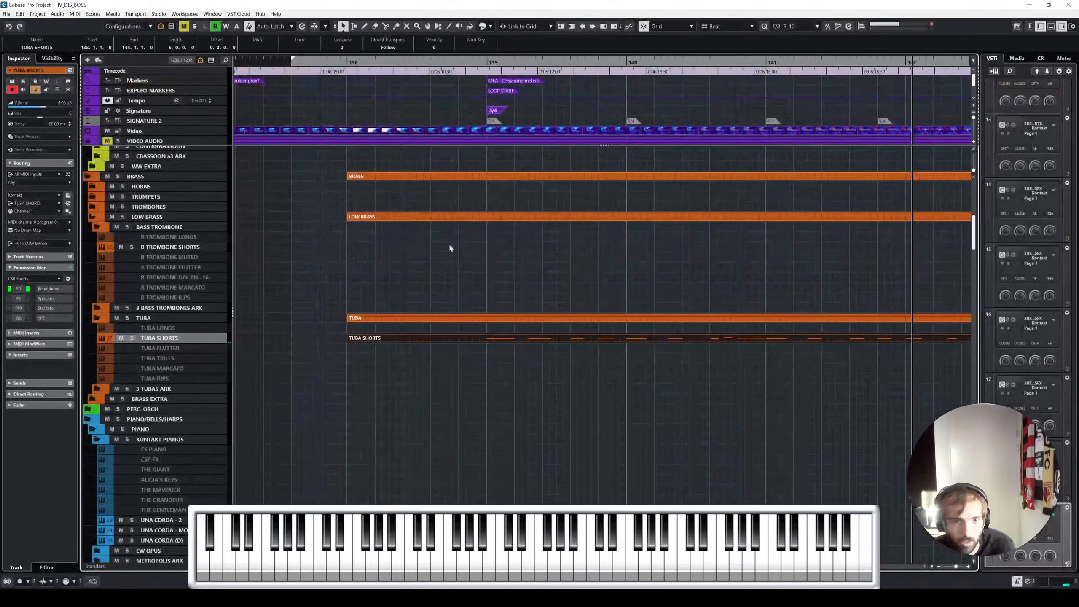
Step: Duplicate the TUBA SHORTS part onto the B TROMBONE SHORTS track and audition the copy from just before bar 139
left_click(462, 218)
scroll(508, 184, "up", 2)
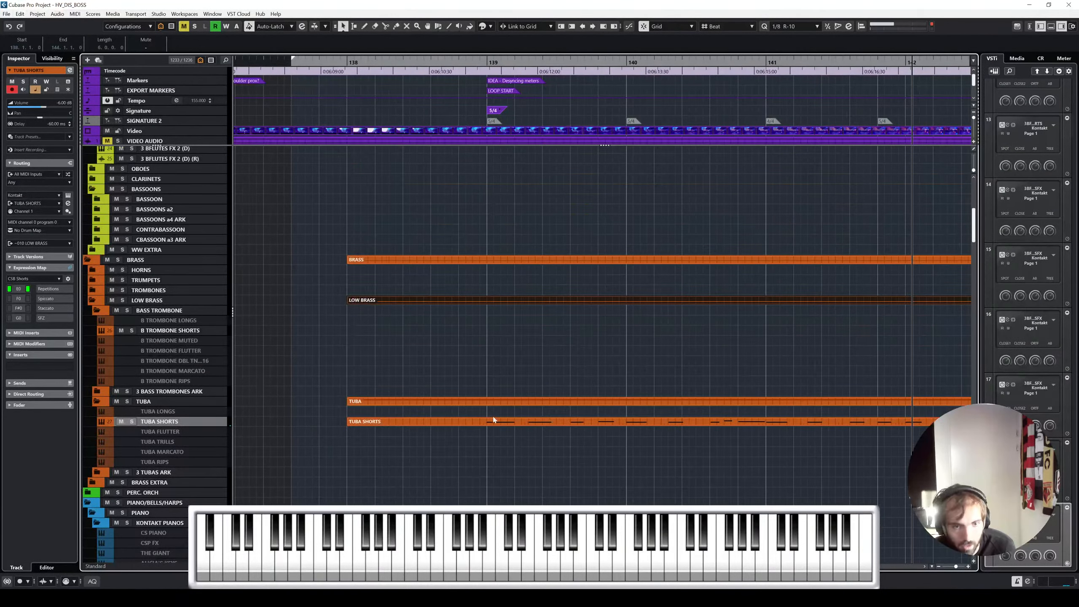
left_click_drag(507, 421, 515, 328)
double_click(514, 328)
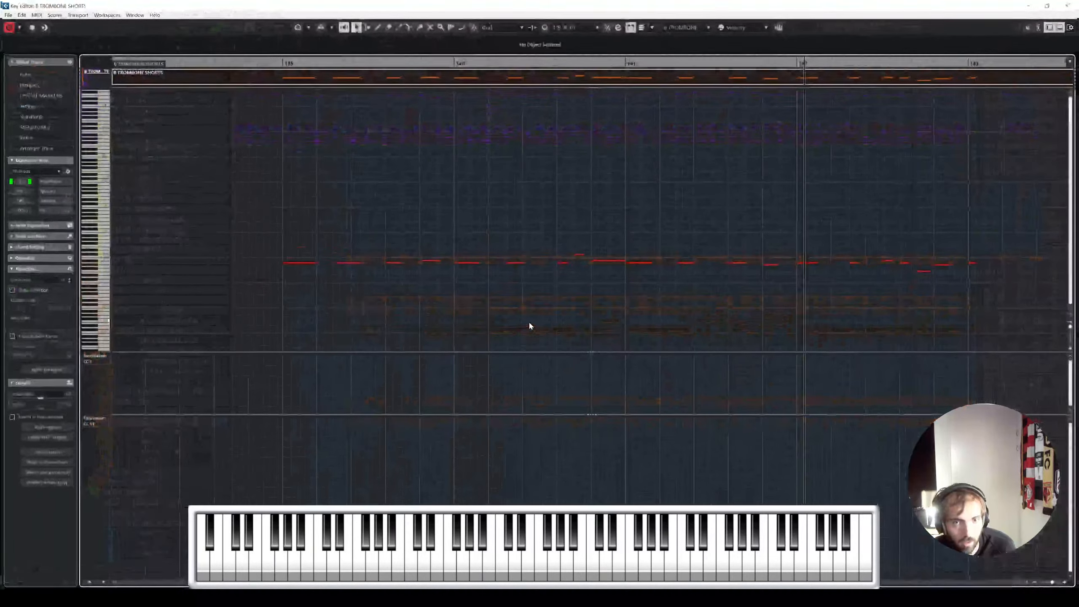
key("space")
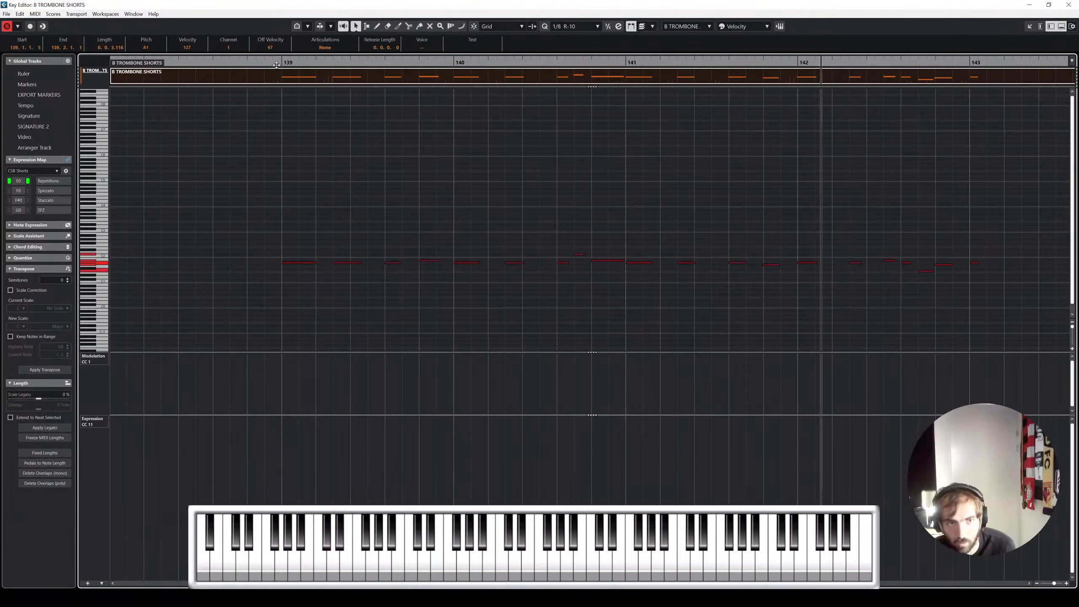
left_click(275, 63)
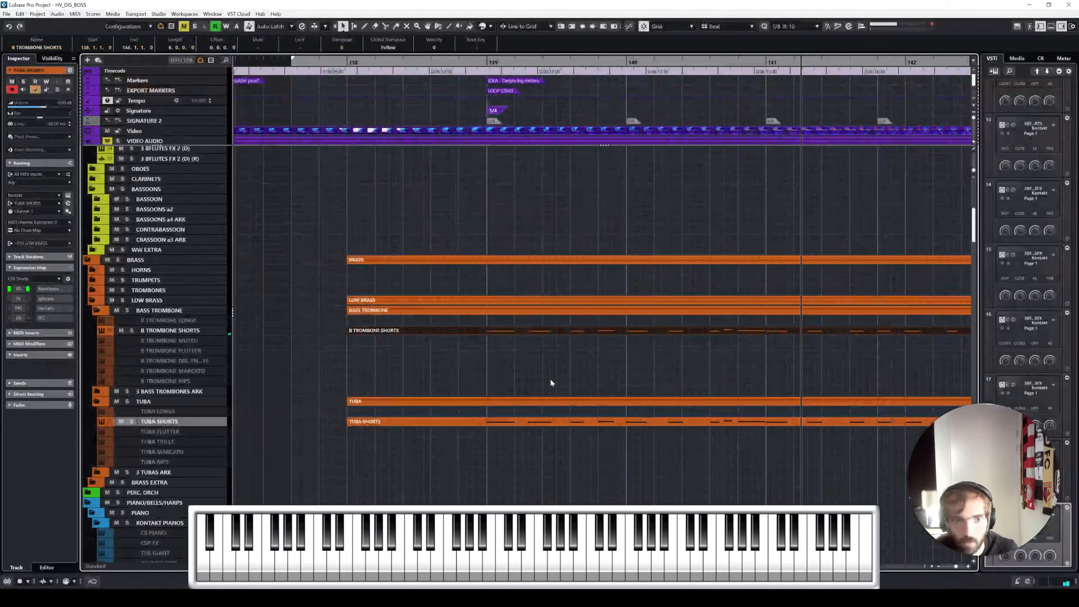
left_click(549, 378)
Step: Look through the strings, synth, percussion and brass tracks to examine the layers under the Desyncing meters marker
scroll(497, 233, "down", 10)
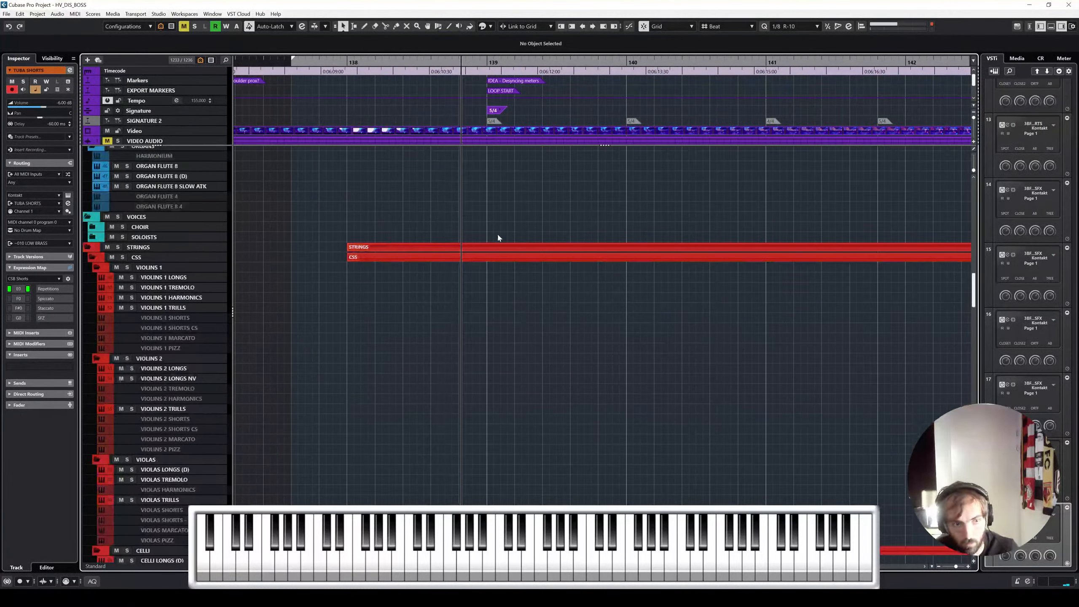
scroll(402, 295, "down", 5)
scroll(402, 294, "down", 15)
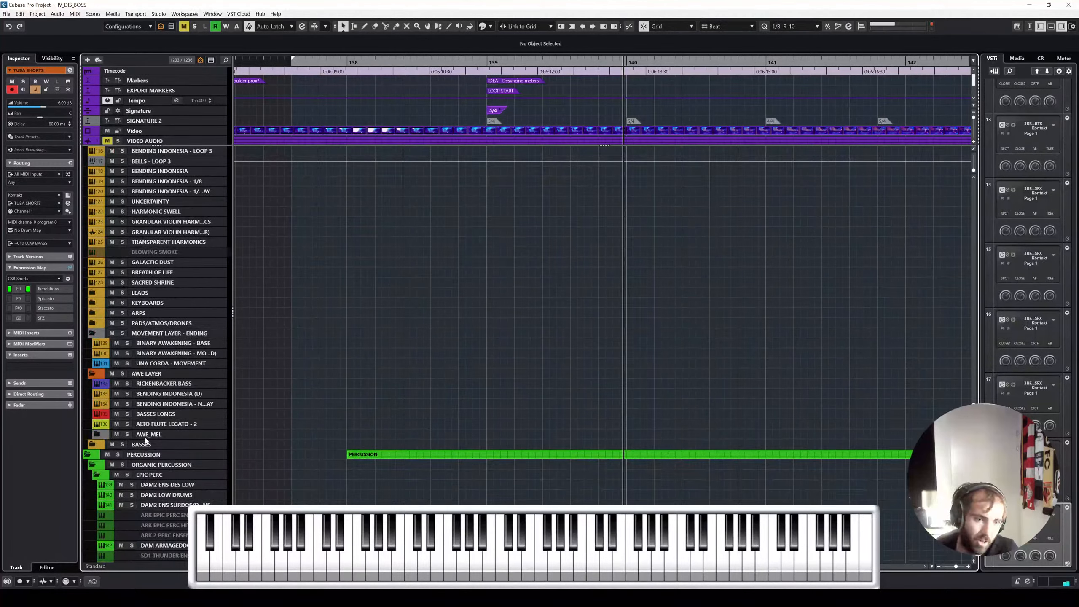
scroll(145, 440, "down", 15)
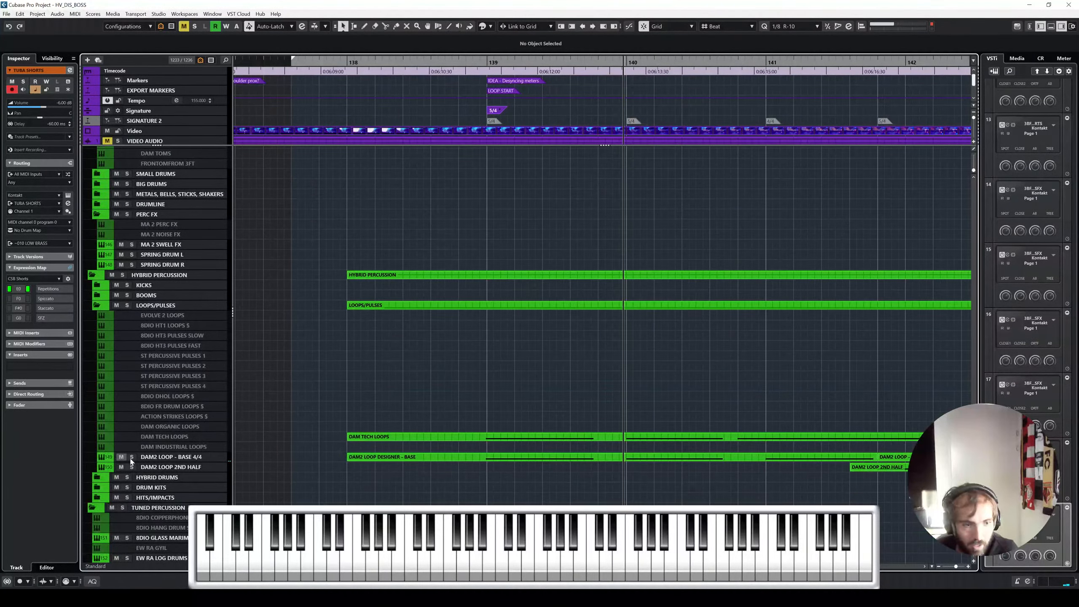
scroll(342, 355, "up", 20)
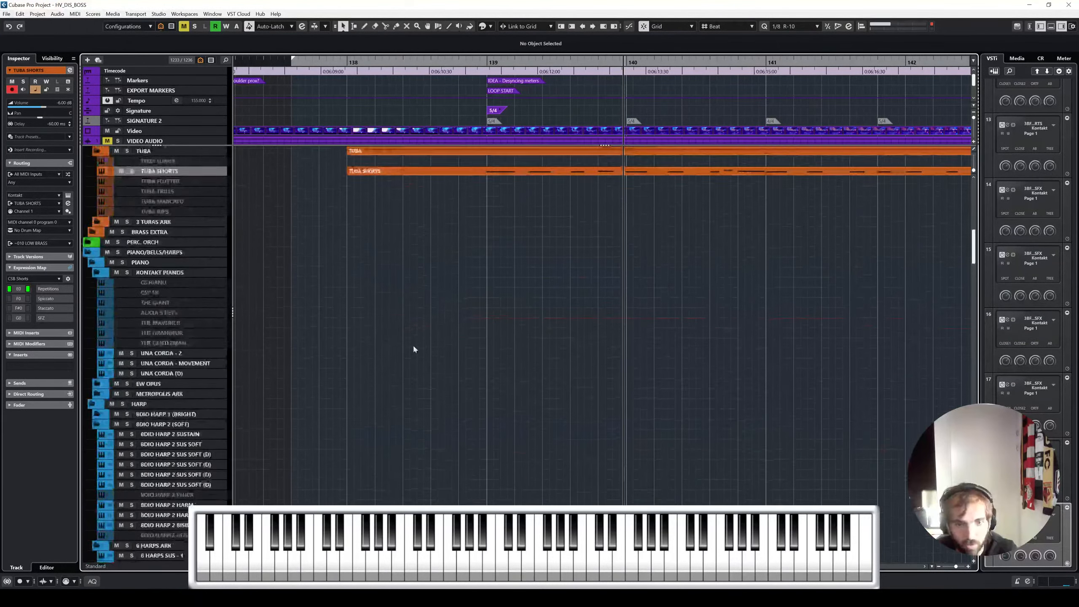
right_click(504, 359)
left_click(564, 360)
left_click(564, 344)
scroll(564, 345, "down", 12)
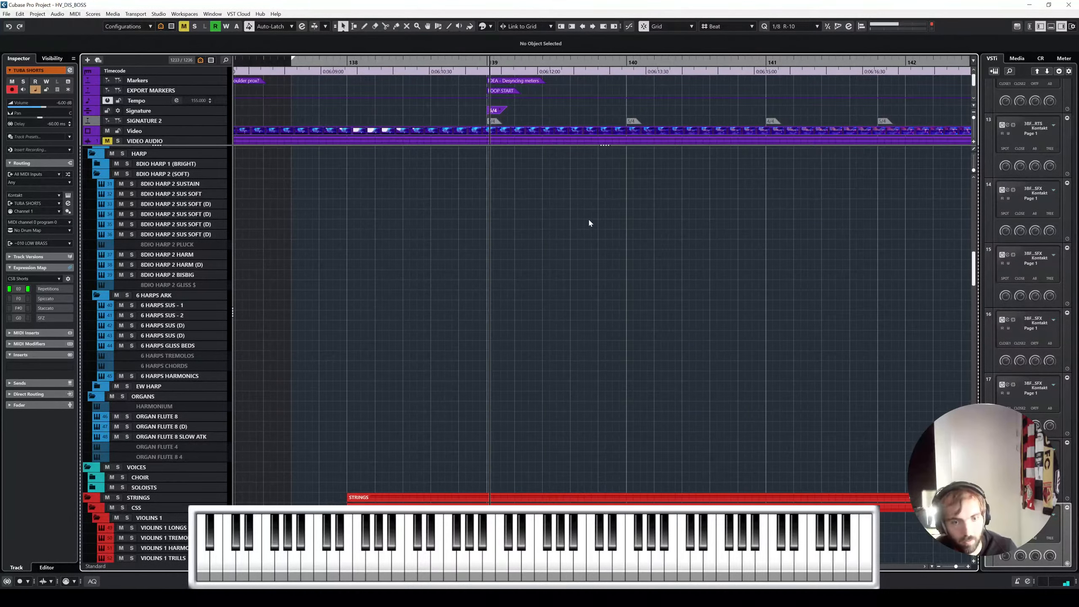
Step: Open the CELLI SHORTS part at the start of the project in the Key Editor to inspect its modulation and expression values, and close it
scroll(589, 217, "down", 12)
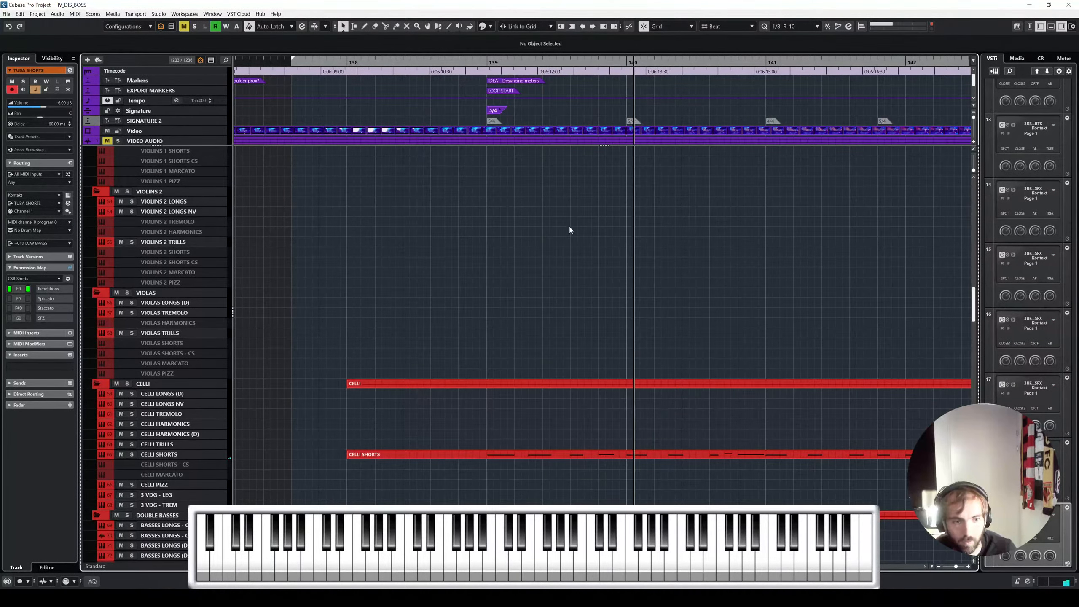
scroll(565, 274, "down", 4)
left_click(384, 373)
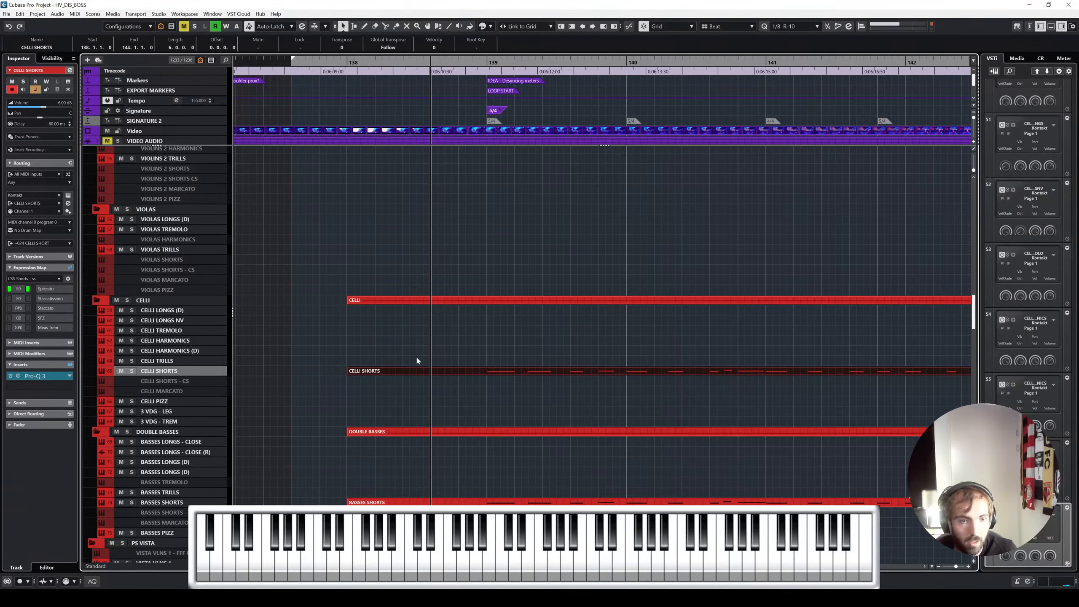
left_click(416, 356)
key("shift+f")
scroll(363, 369, "left", 3)
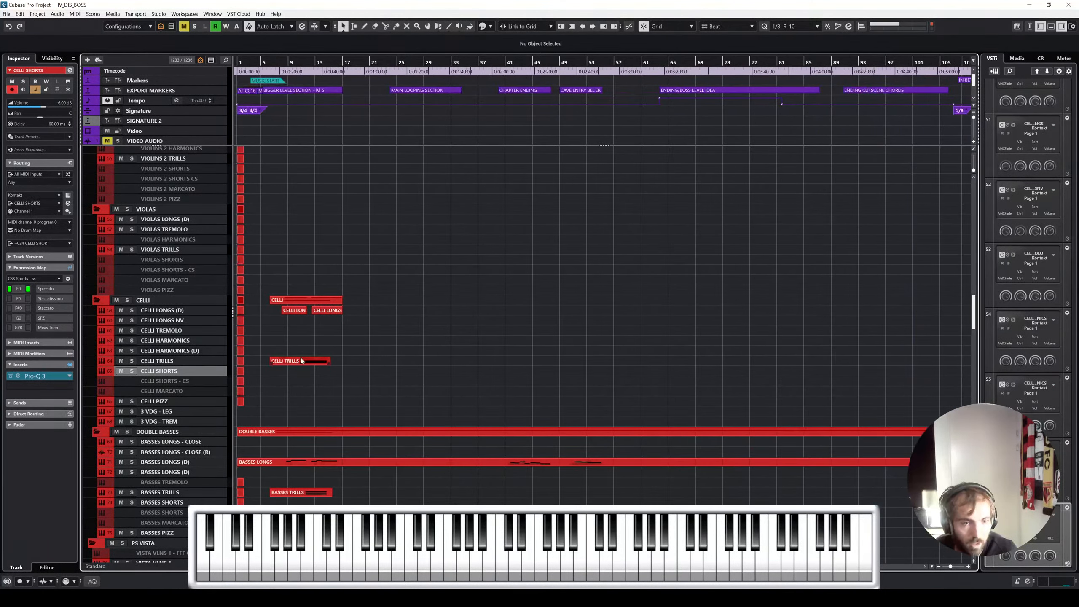
double_click(240, 372)
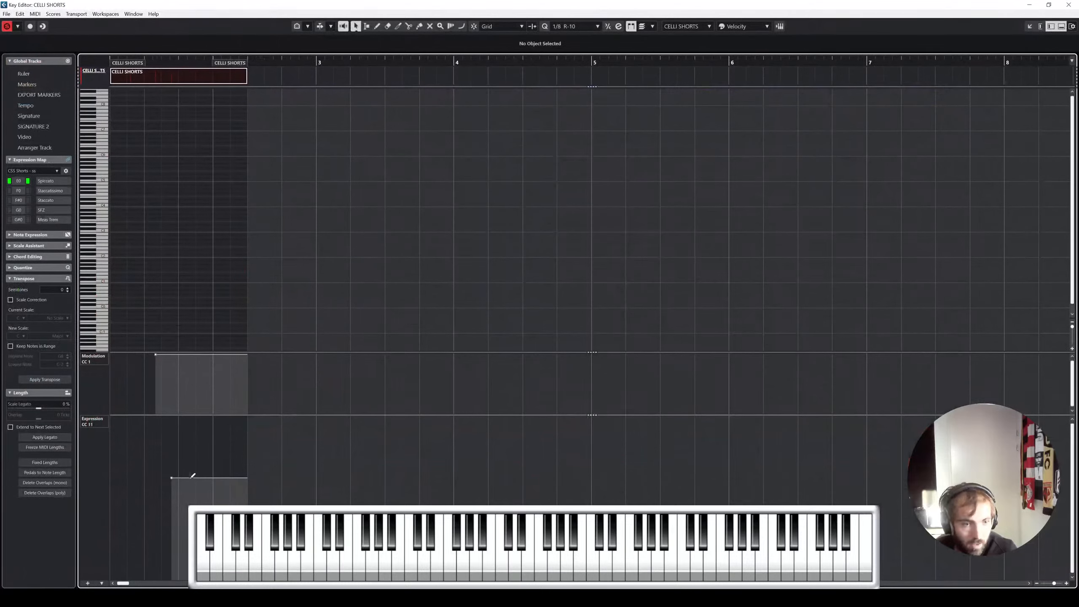
left_click(1069, 5)
Step: Solo and audition the CELLI SHORTS part around bar 139, review its notes and expression in the Key Editor, and remove the solo
scroll(871, 378, "right", 6)
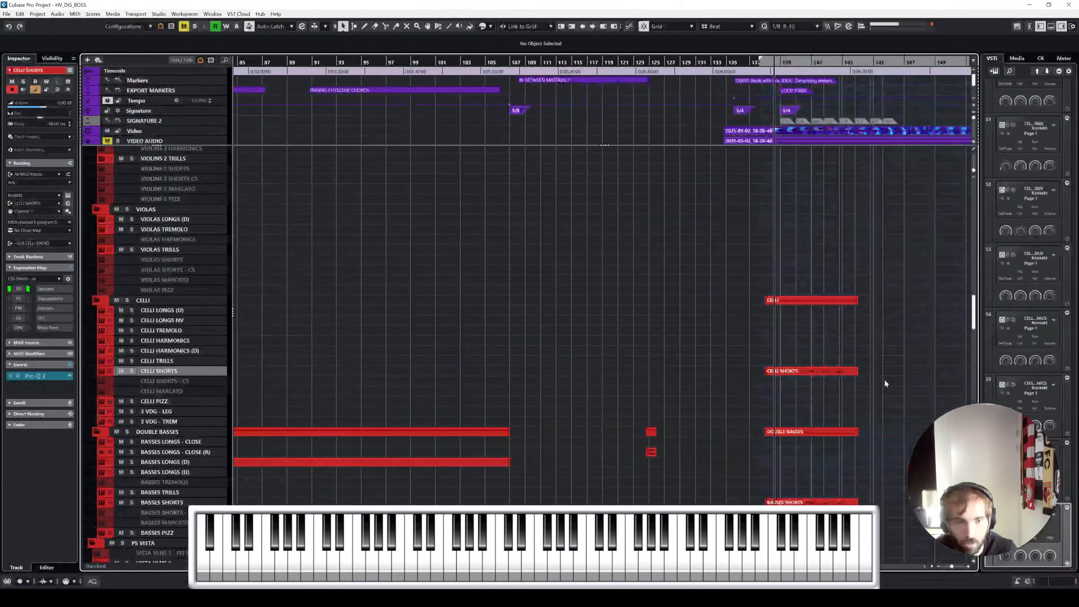
scroll(646, 383, "up", 6)
left_click(665, 372)
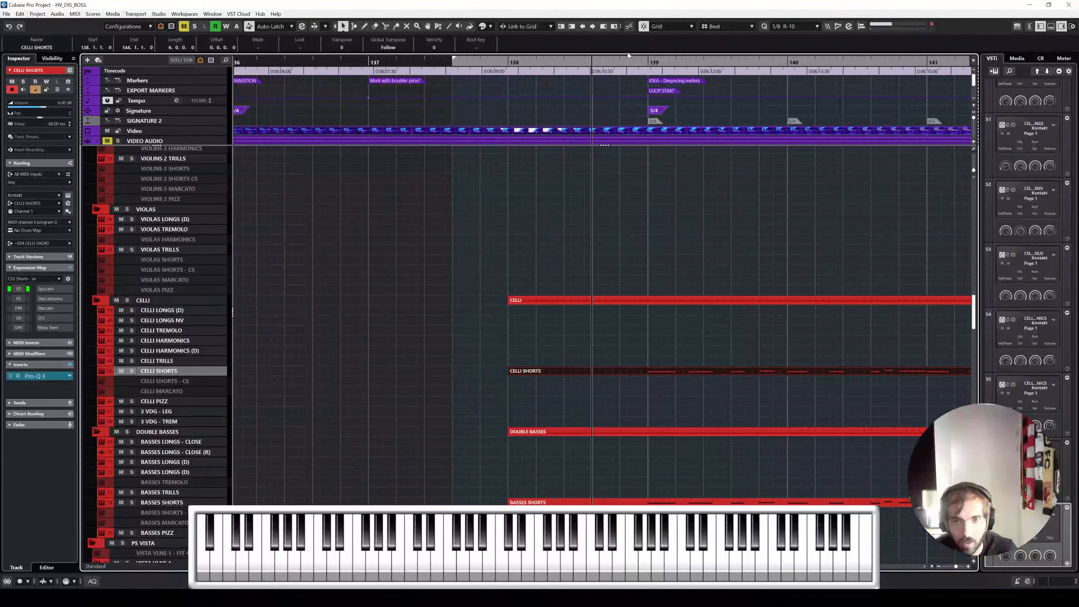
key("space")
key("s")
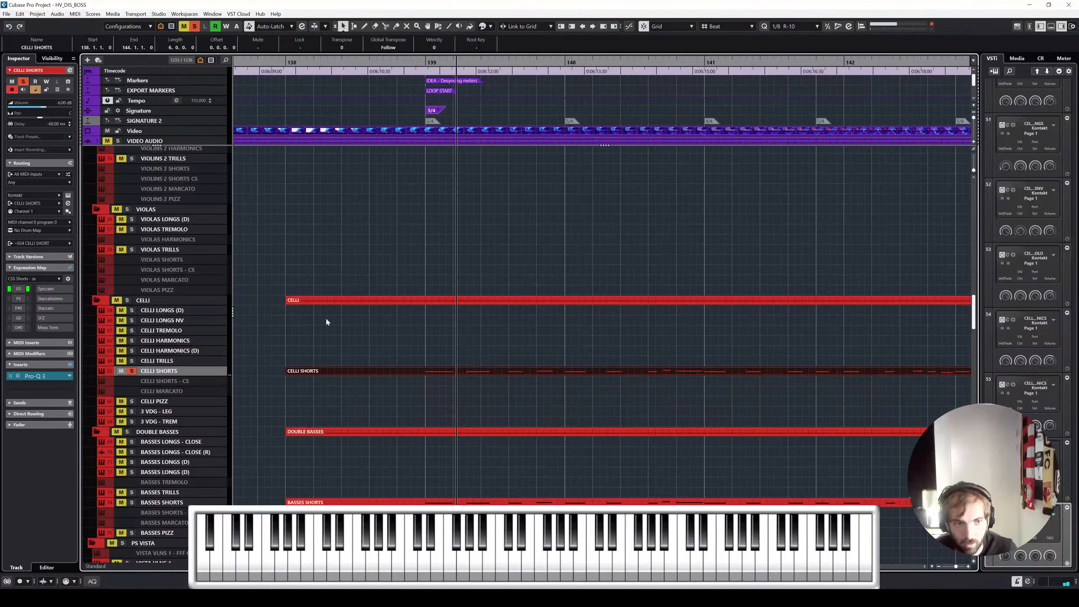
double_click(429, 371)
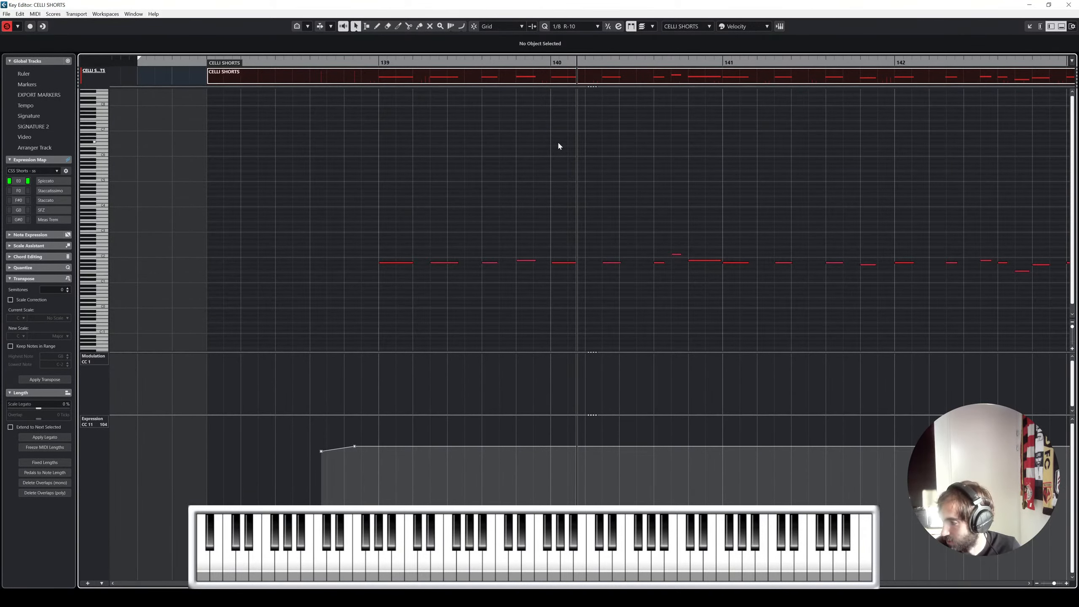
scroll(642, 183, "down", 3)
scroll(642, 182, "right", 2)
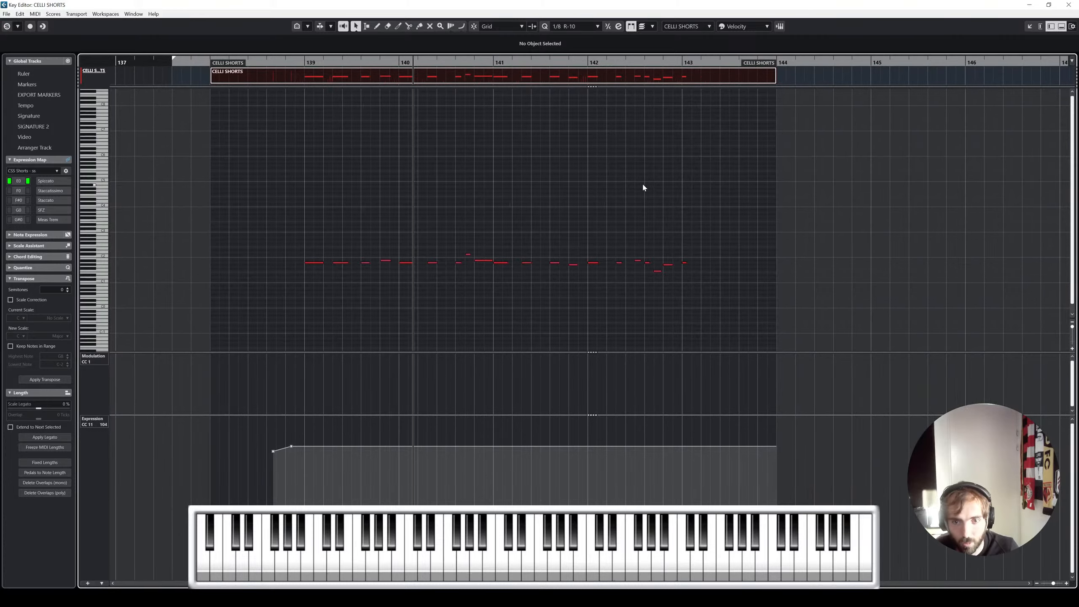
left_click(1068, 5)
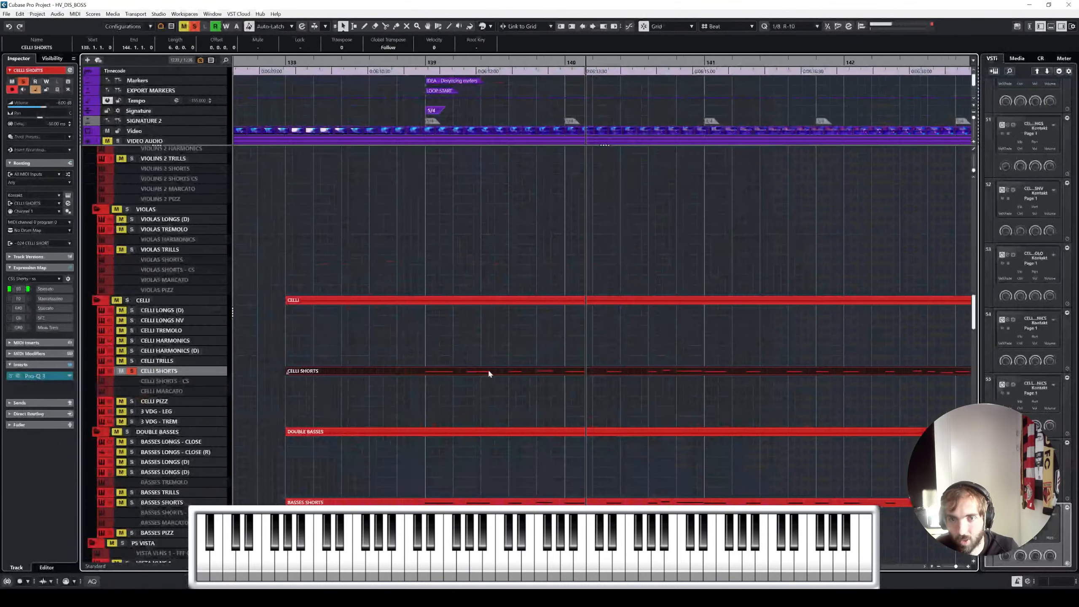
left_click(529, 344)
key("s")
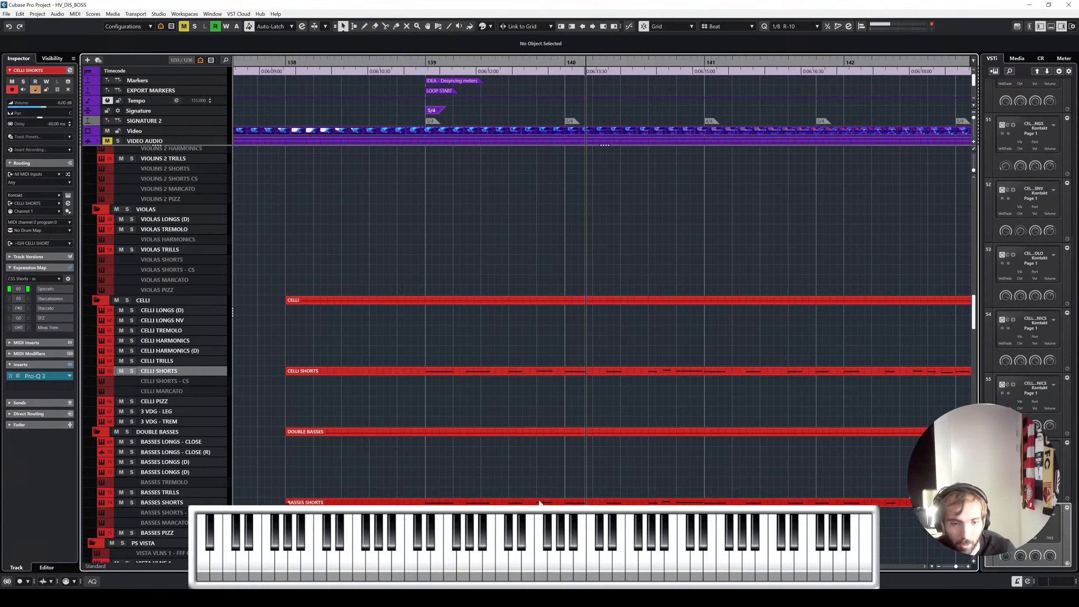
Step: Open the BASSES SHORTS part in the Key Editor and draw a short expression rise to about 110 just before bar 139
left_click(359, 503)
double_click(360, 503)
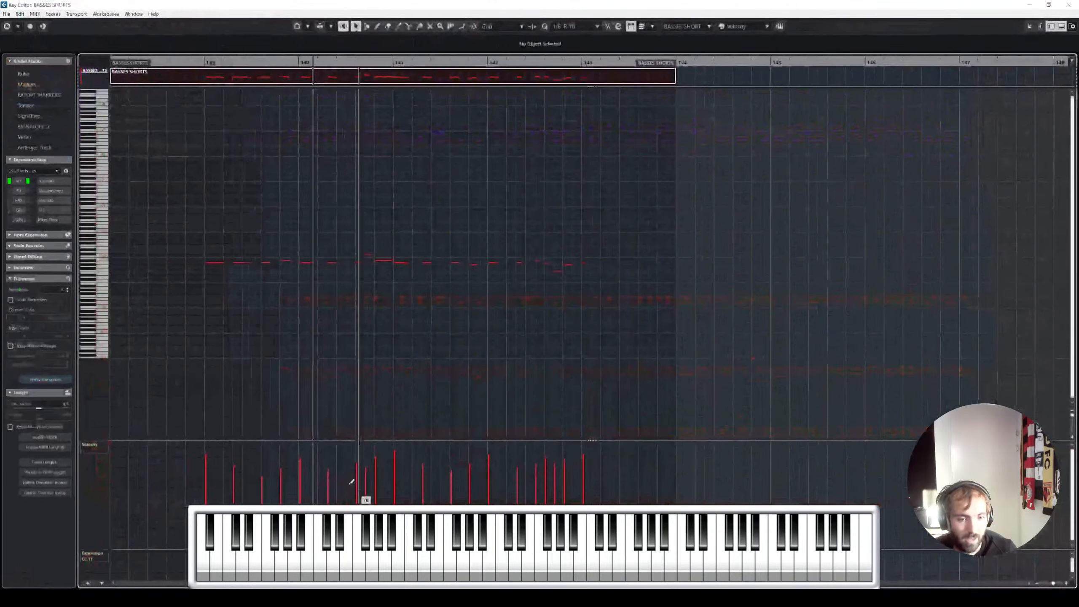
left_click_drag(159, 550, 161, 418)
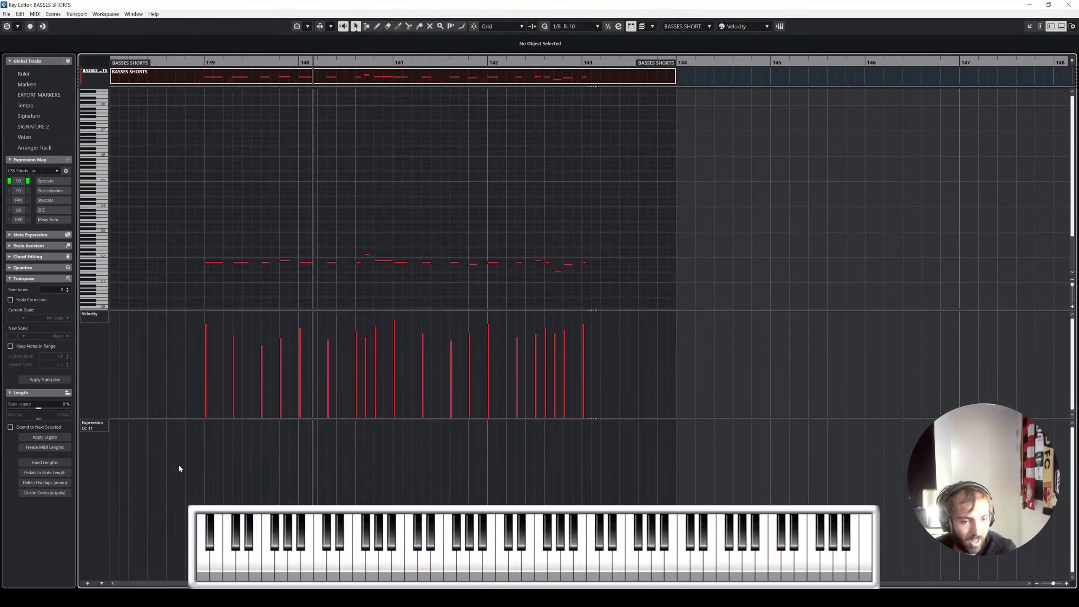
left_click_drag(189, 456, 204, 442)
left_click_drag(185, 225, 624, 281)
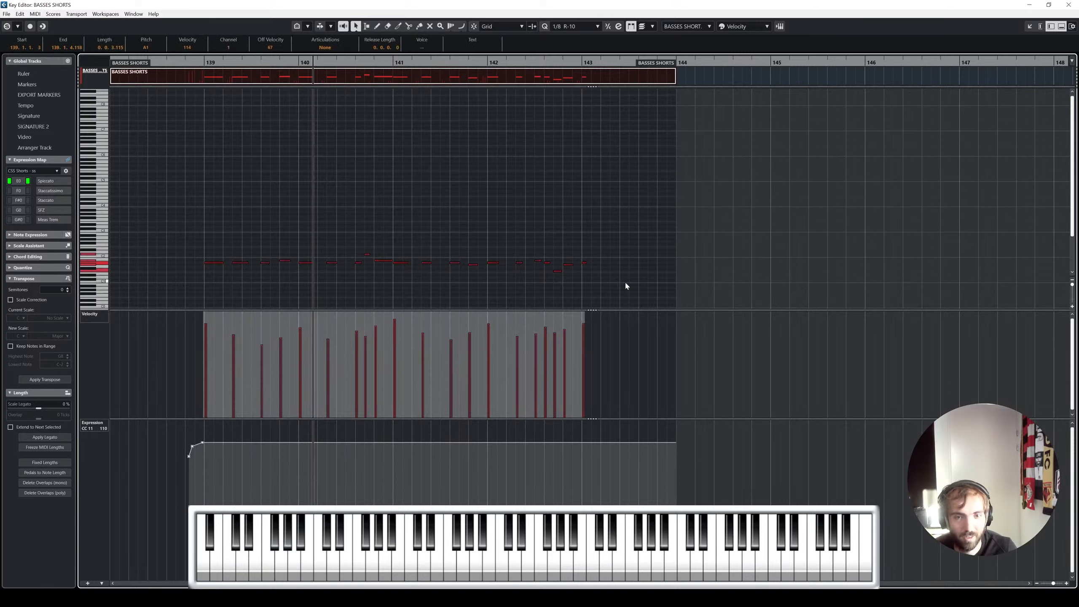
left_click(543, 189)
Step: Audition the basses from just before bar 139 and raise all their note velocities slightly, bringing the first note to 121
scroll(543, 189, "up", 3)
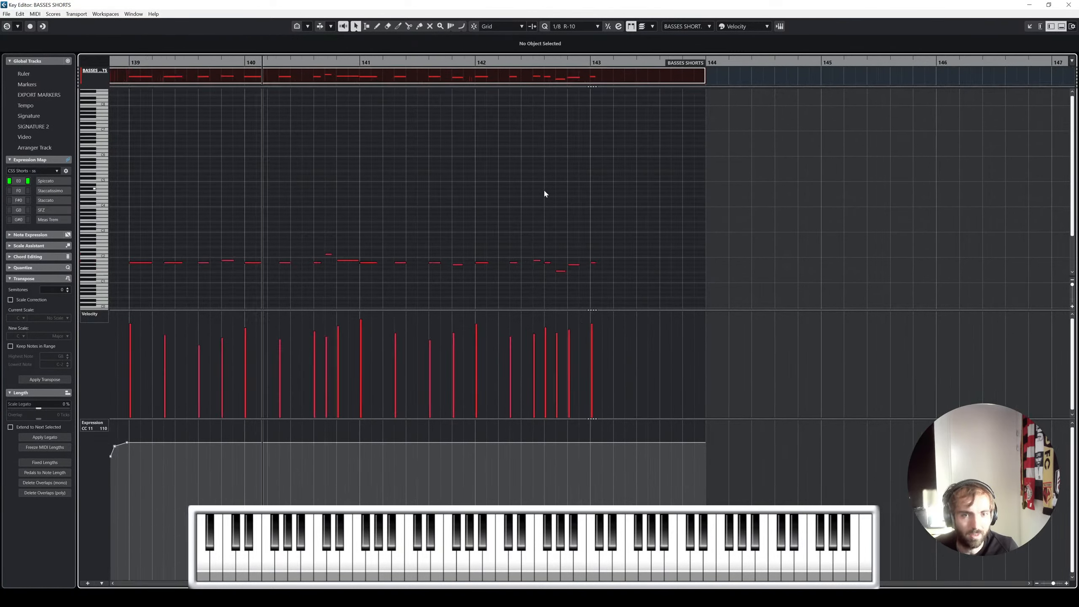
scroll(543, 189, "left", 5)
left_click_drag(494, 62, 464, 62)
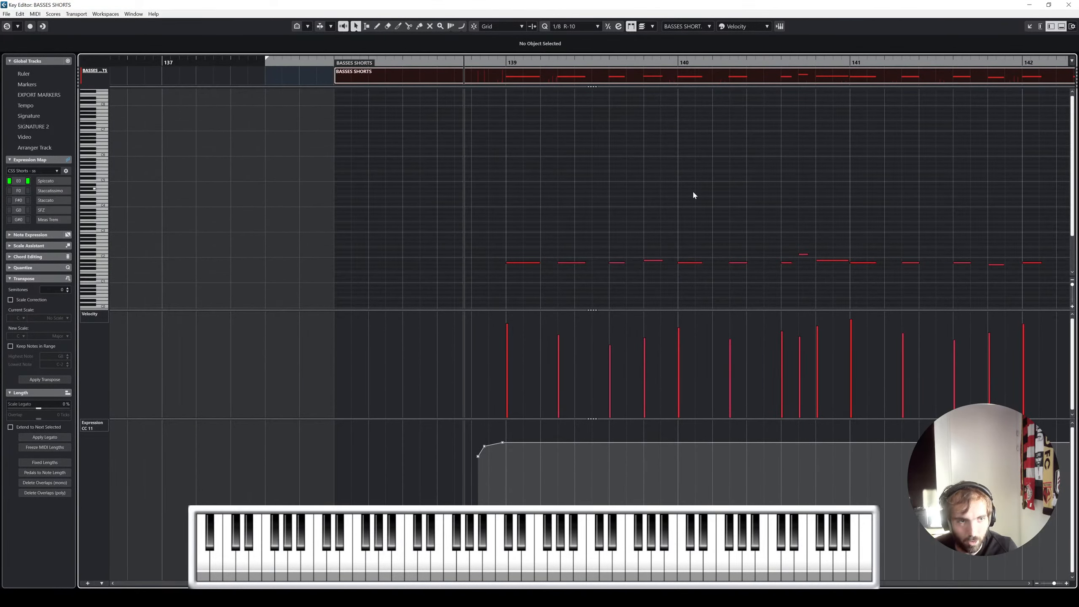
key("space")
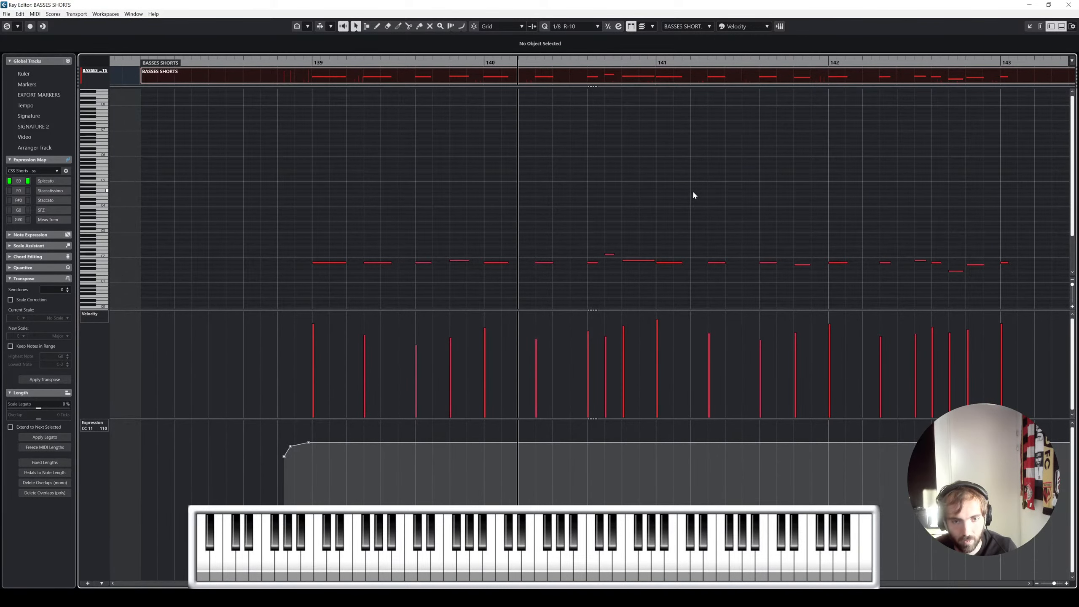
left_click_drag(258, 219, 1007, 260)
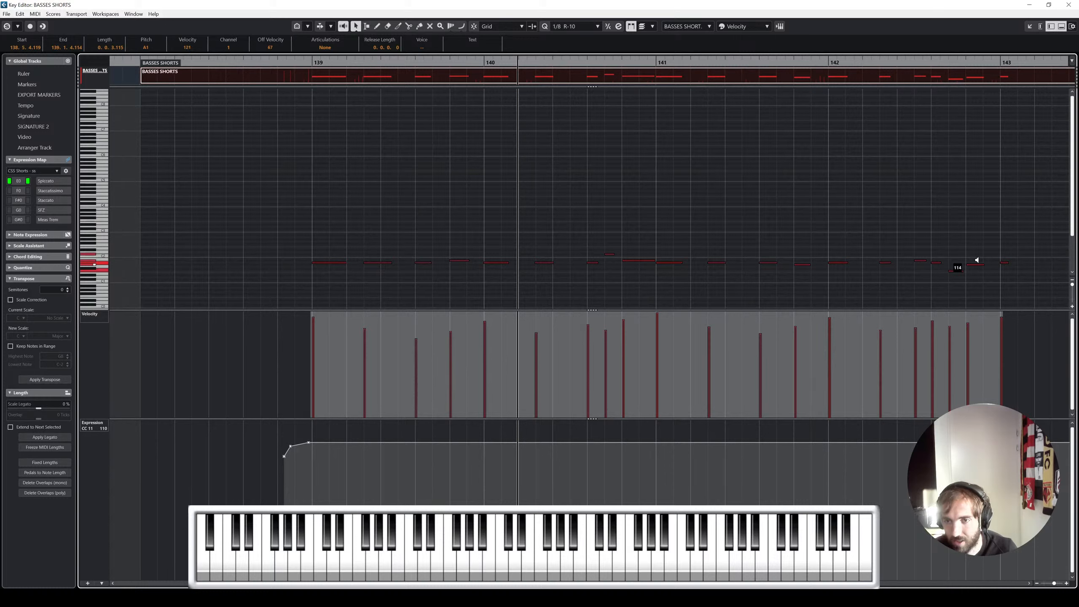
left_click(923, 225)
Step: Replay the basses from just before bar 139 to check the louder velocities and close the Key Editor
left_click(255, 62)
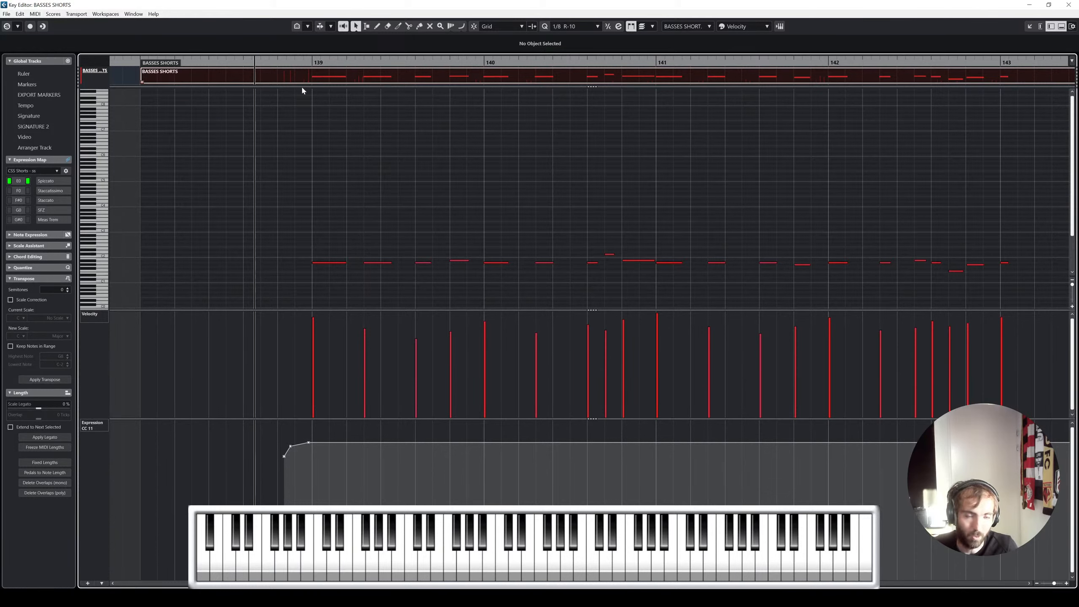
key("space")
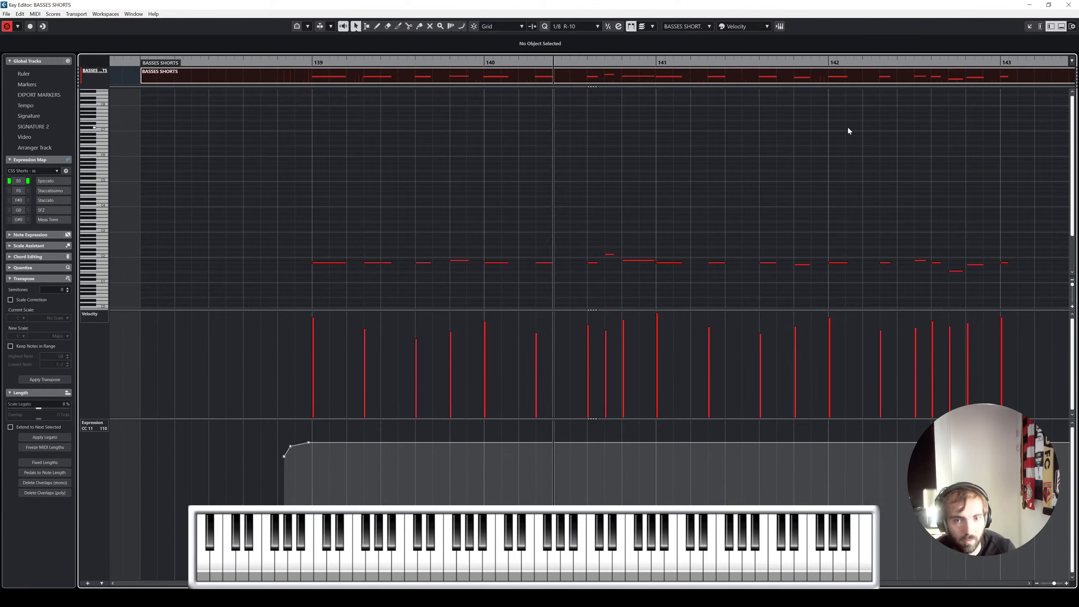
left_click(1069, 5)
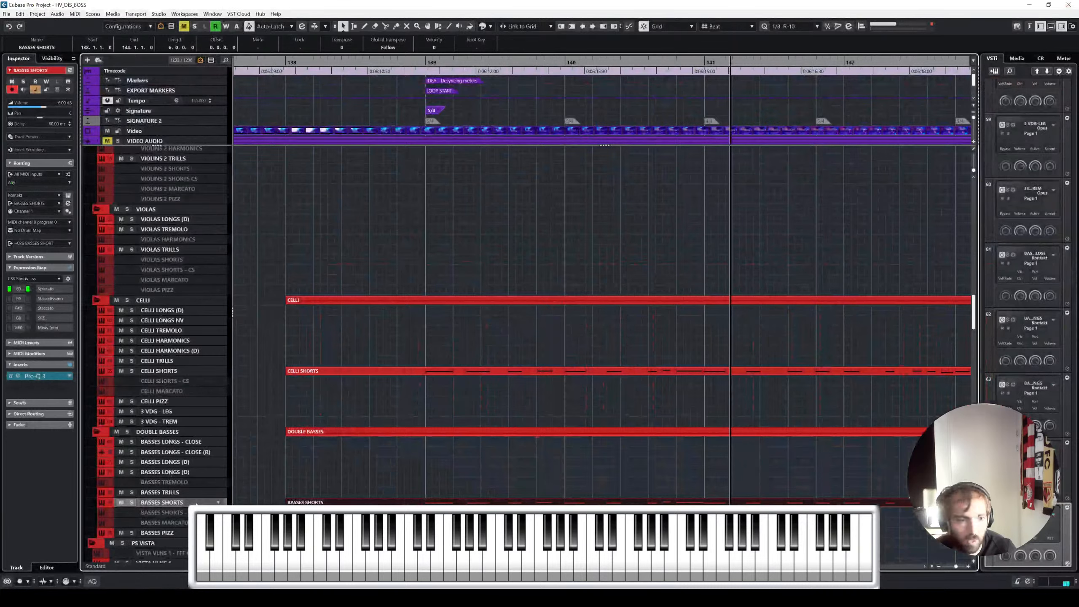
Step: Adjust the microphone faders in the Cinematic Studio Strings instrument on BASSES SHORTS, solo the track and close the instrument
left_click(68, 194)
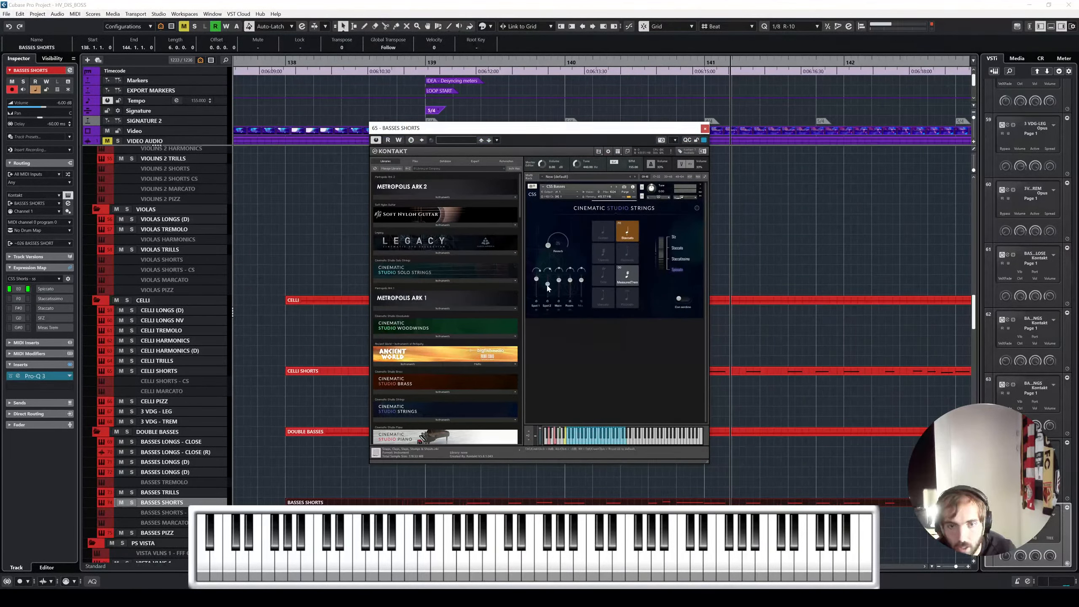
left_click_drag(548, 285, 578, 285)
key("s")
left_click(705, 129)
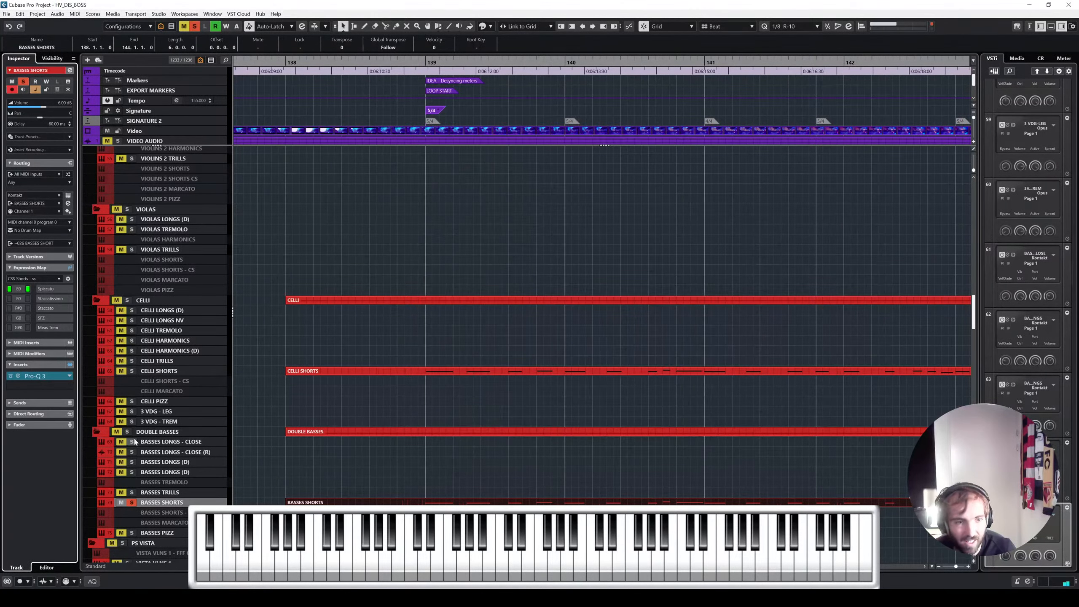
Step: Solo CELLI SHORTS alongside the basses, check its Kontakt instrument during playback, close it and remove both solos
left_click(189, 373)
key("s")
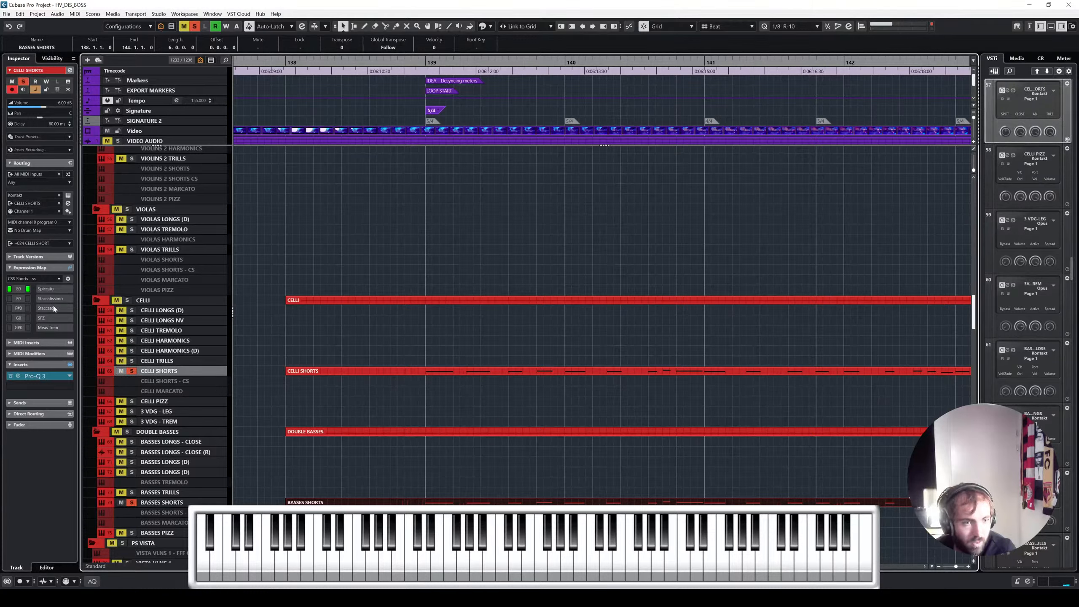
left_click(68, 195)
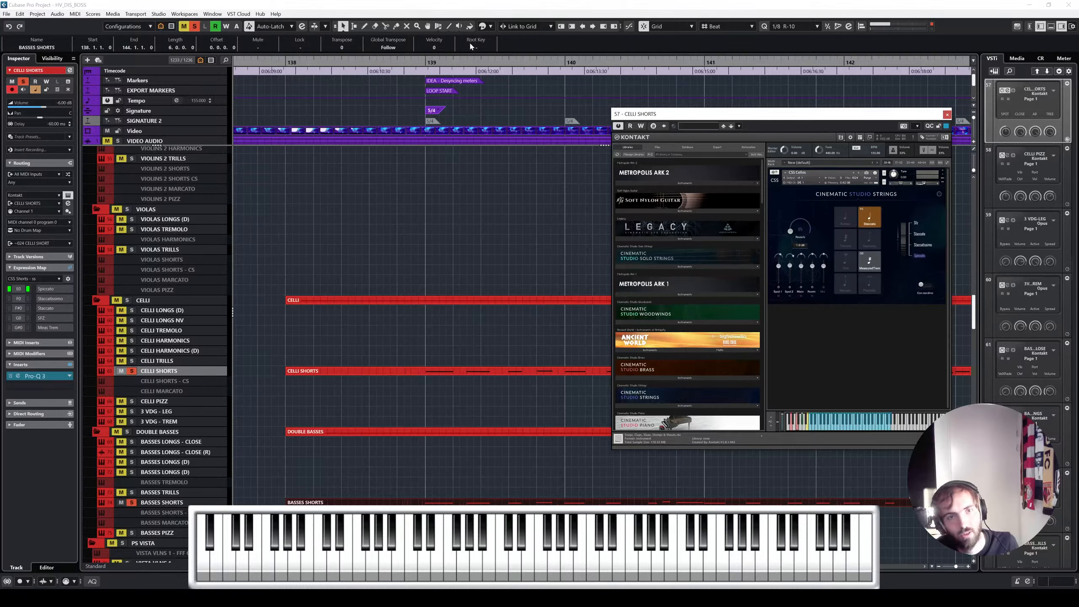
key("space")
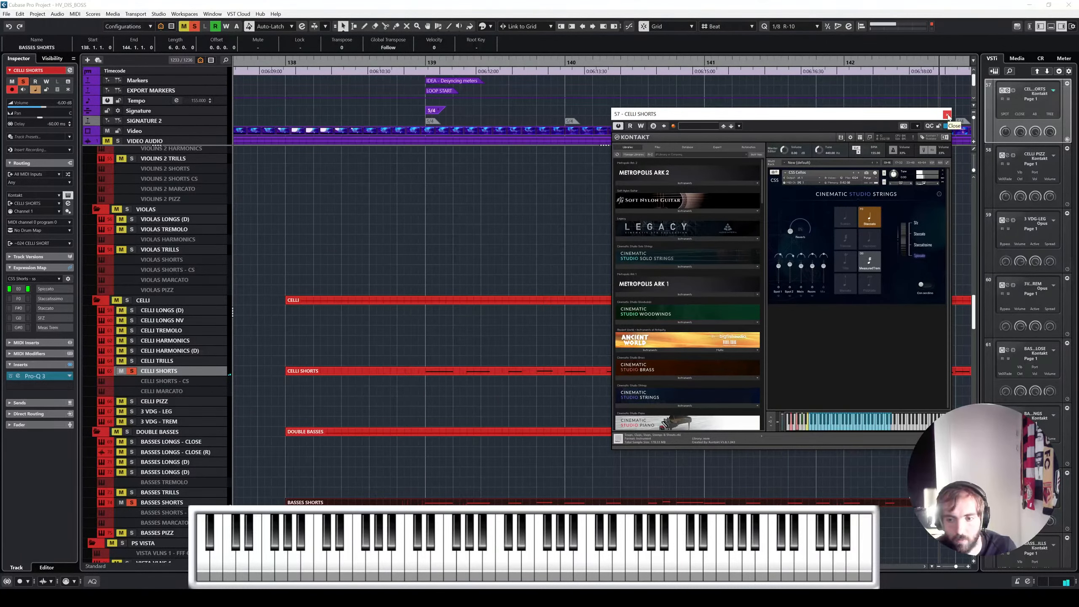
left_click(947, 115)
left_click(132, 370)
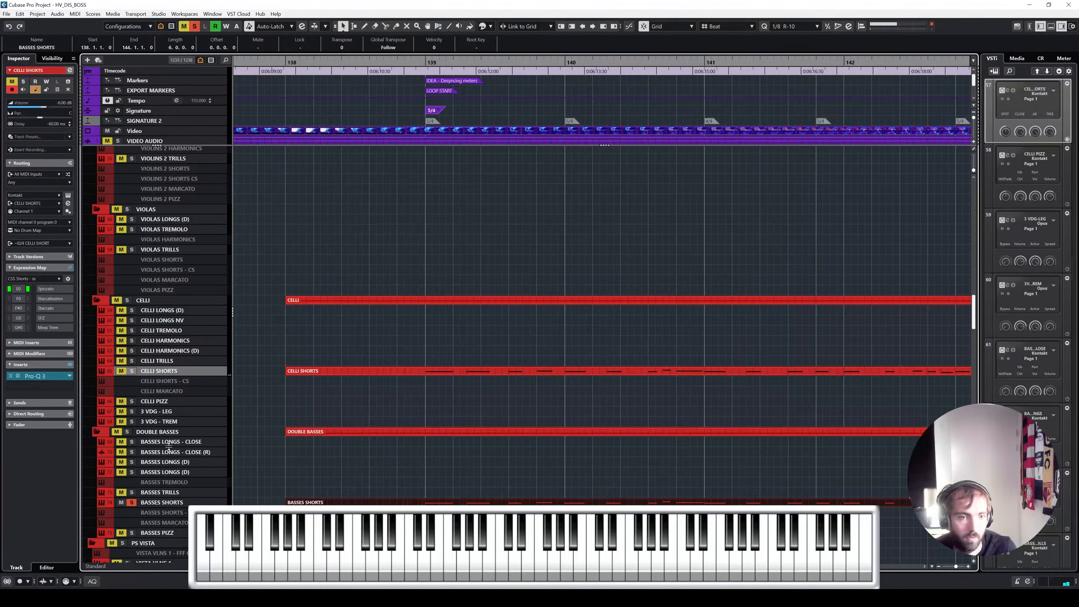
left_click(132, 502)
Step: Audition the full arrangement from just before bar 139 and select the ARK 1 and ARK 2 low strings shorts parts
left_click(394, 62)
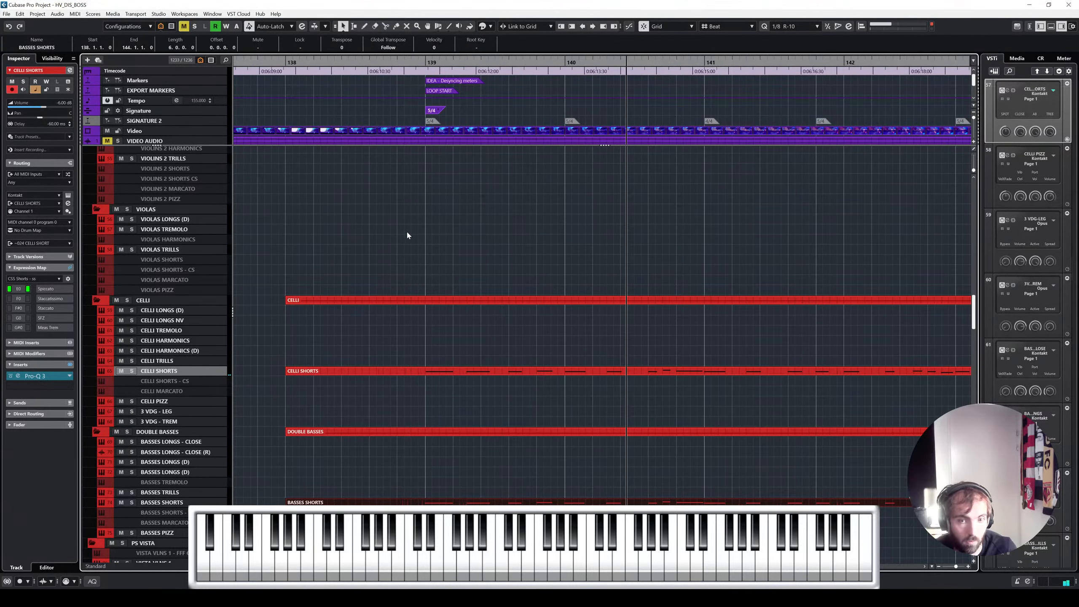
scroll(470, 275, "down", 8)
scroll(283, 268, "down", 20)
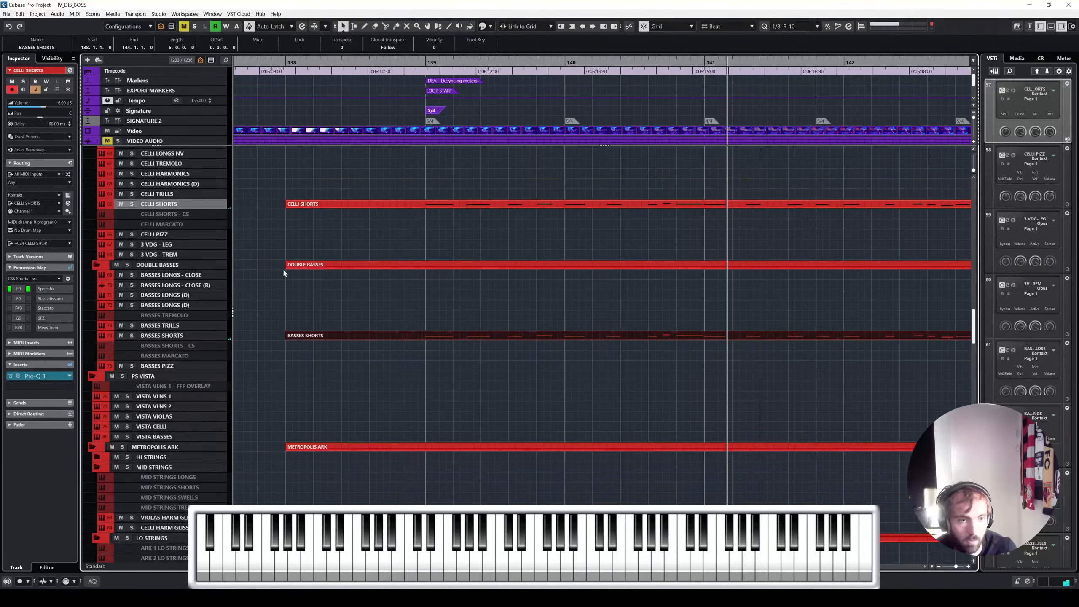
scroll(478, 372, "up", 15)
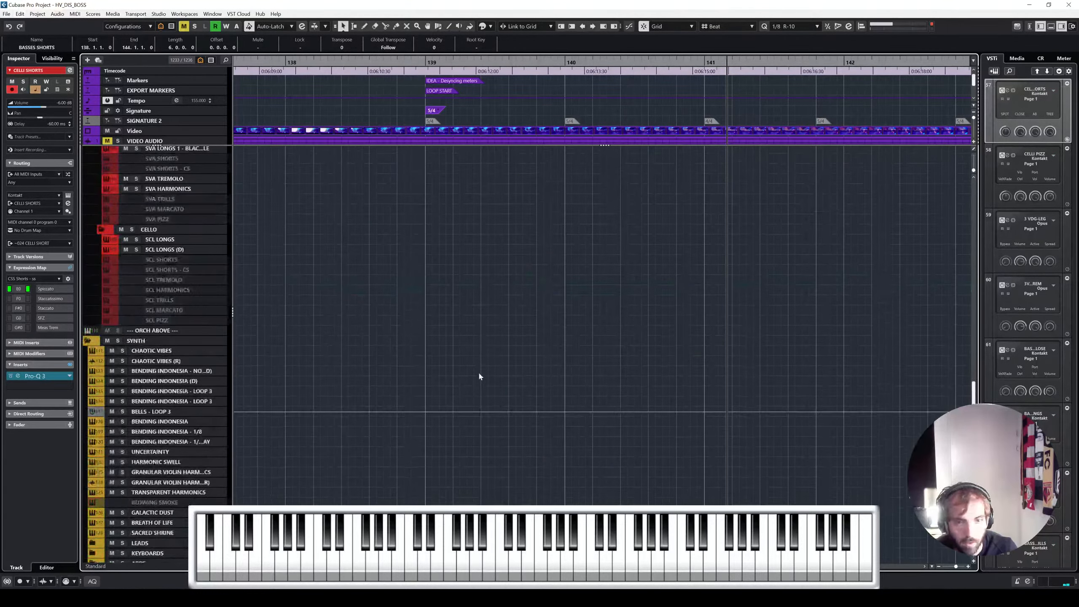
left_click(478, 400)
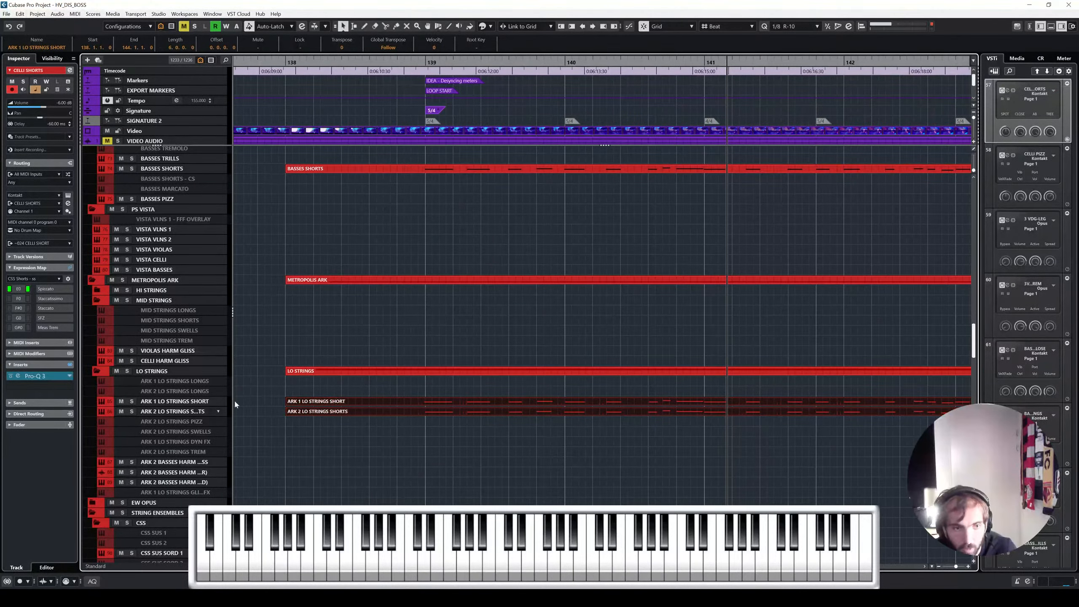
Step: Compare the ARK 1 LO STRINGS SHORT and ARK 2 LO STRINGS SHORTS sounds by switching between the tracks and playing notes
left_click(174, 399)
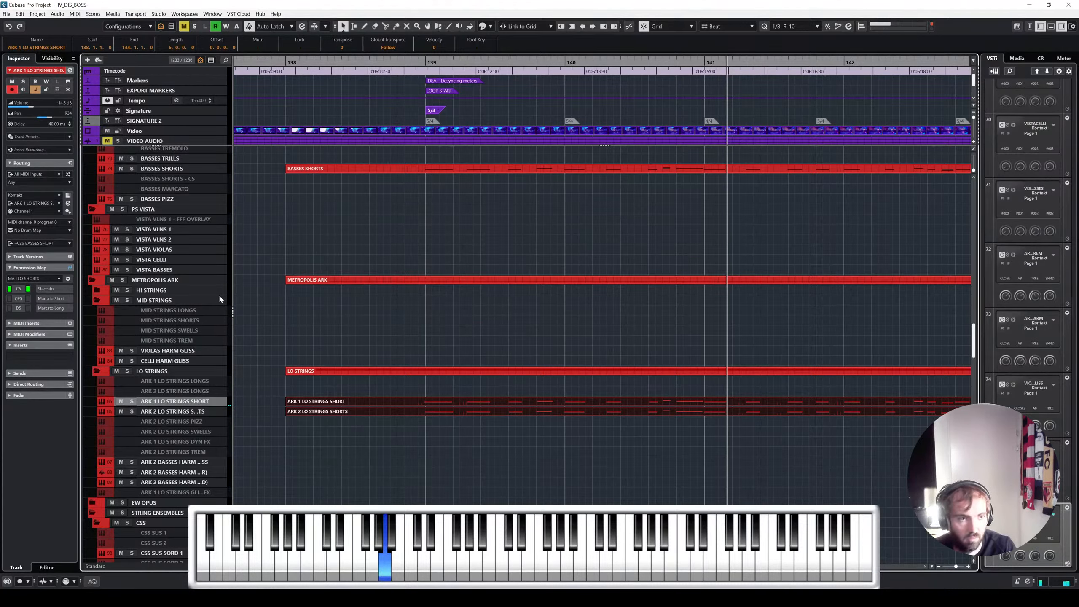
left_click(204, 412)
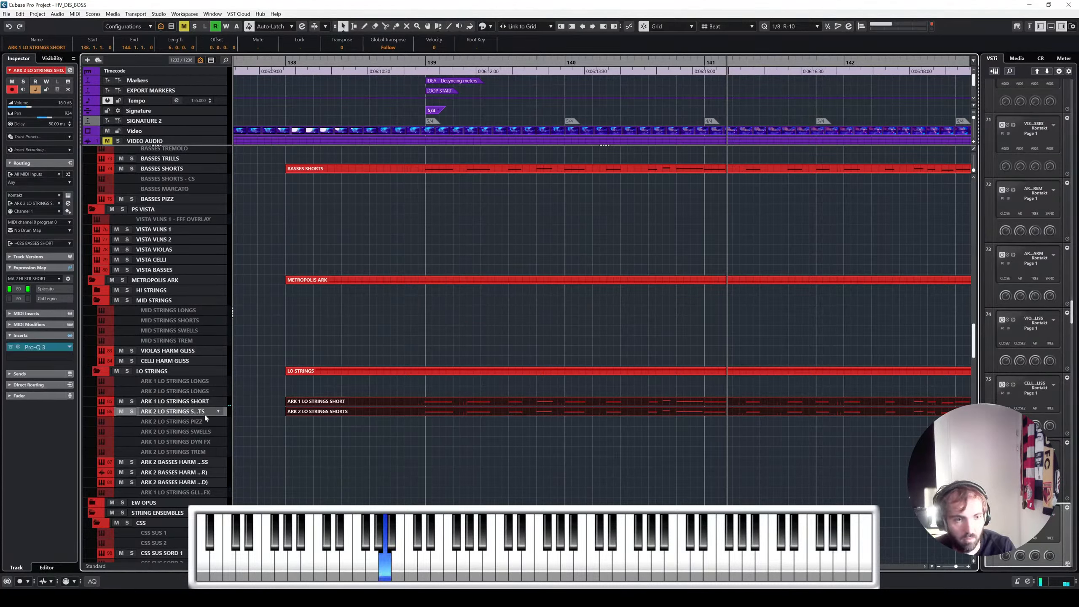
left_click(189, 403)
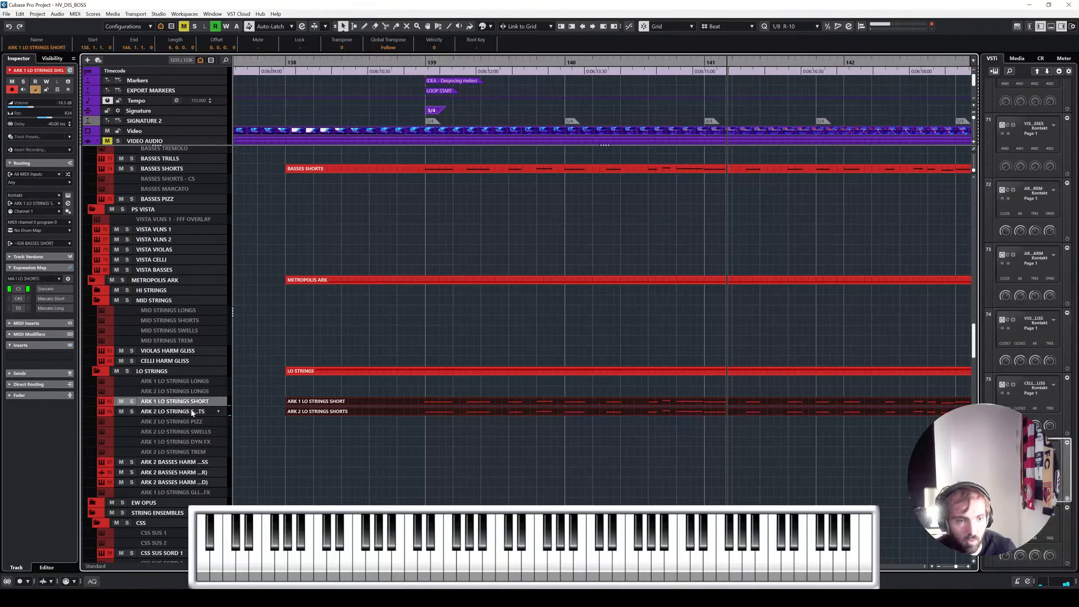
left_click(193, 413)
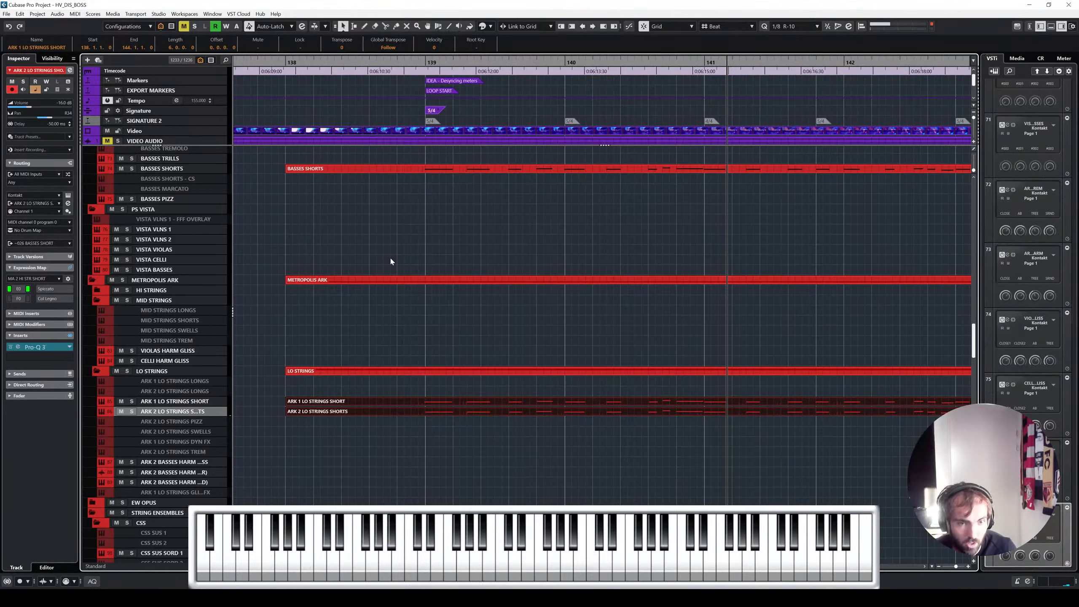
Step: Deselect the low strings parts and enable the MID STRINGS SHORTS and VIOLAS SHORTS tracks
left_click(411, 261)
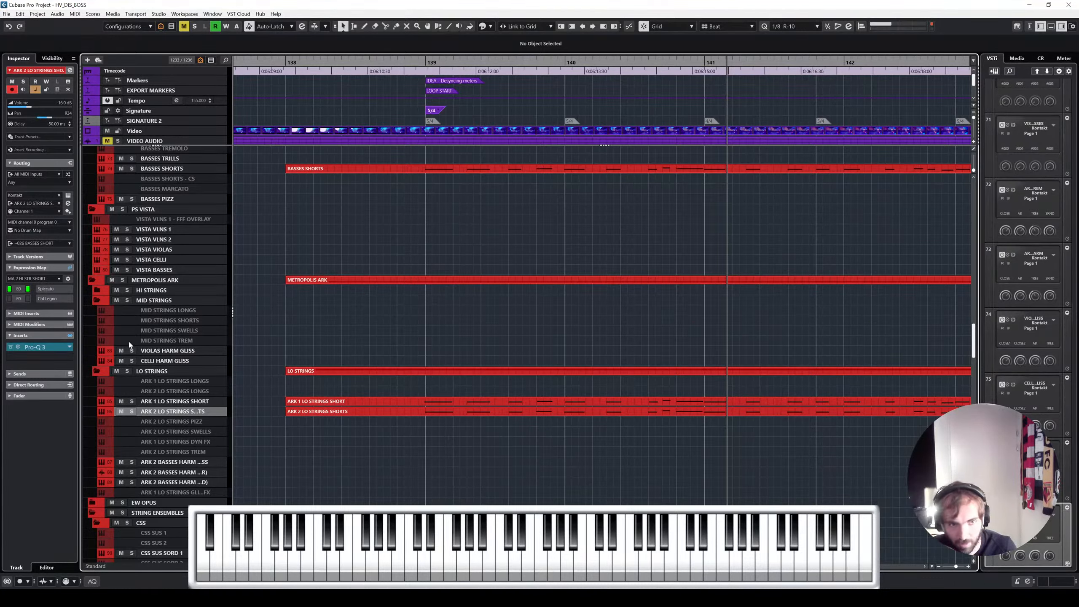
left_click(188, 319)
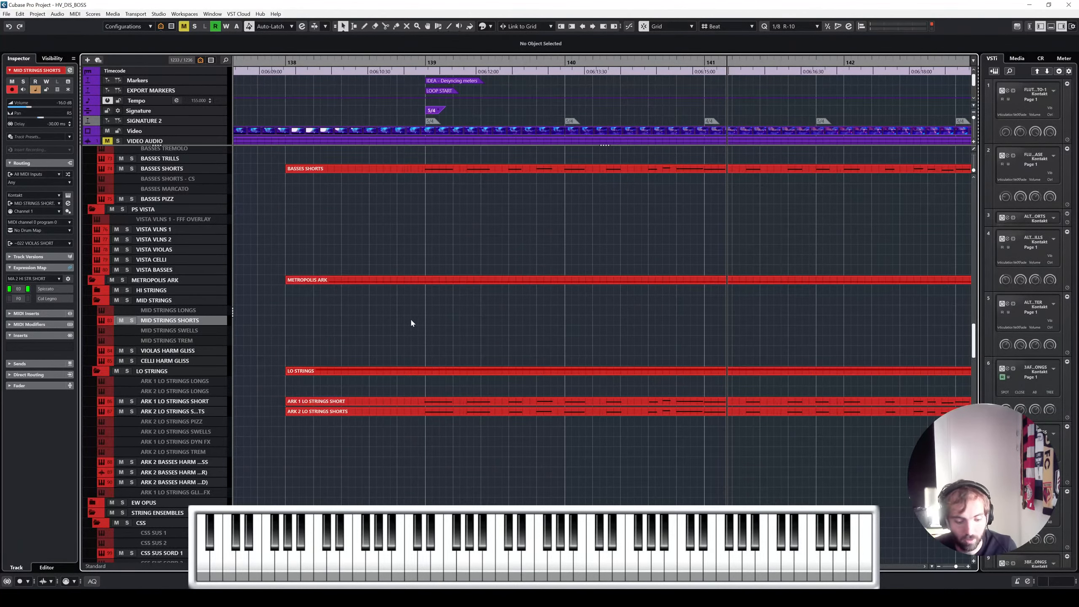
scroll(409, 318, "up", 4)
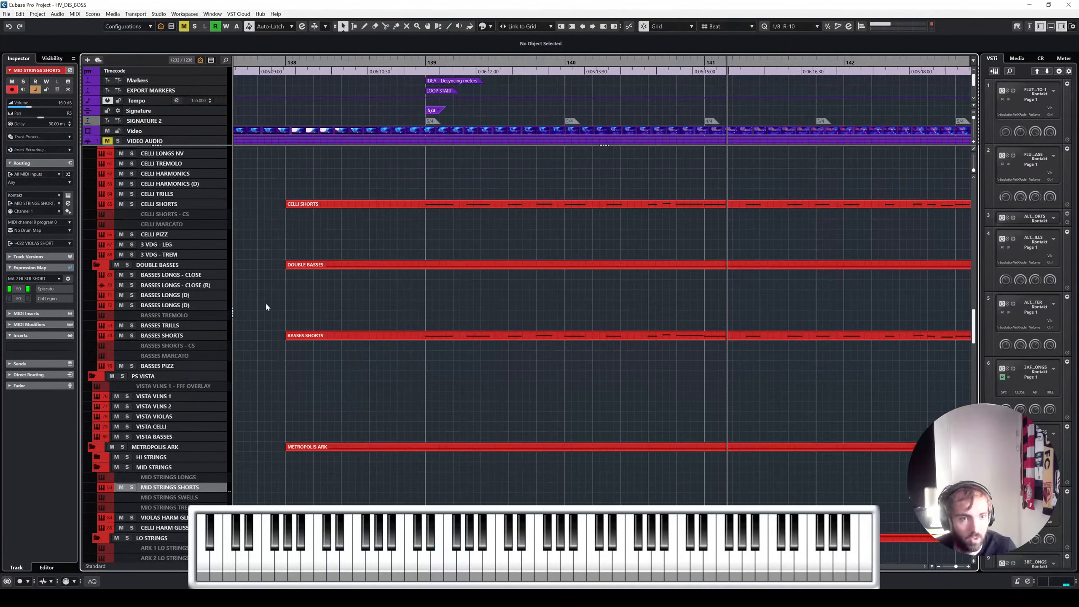
scroll(266, 304, "up", 4)
left_click(225, 261)
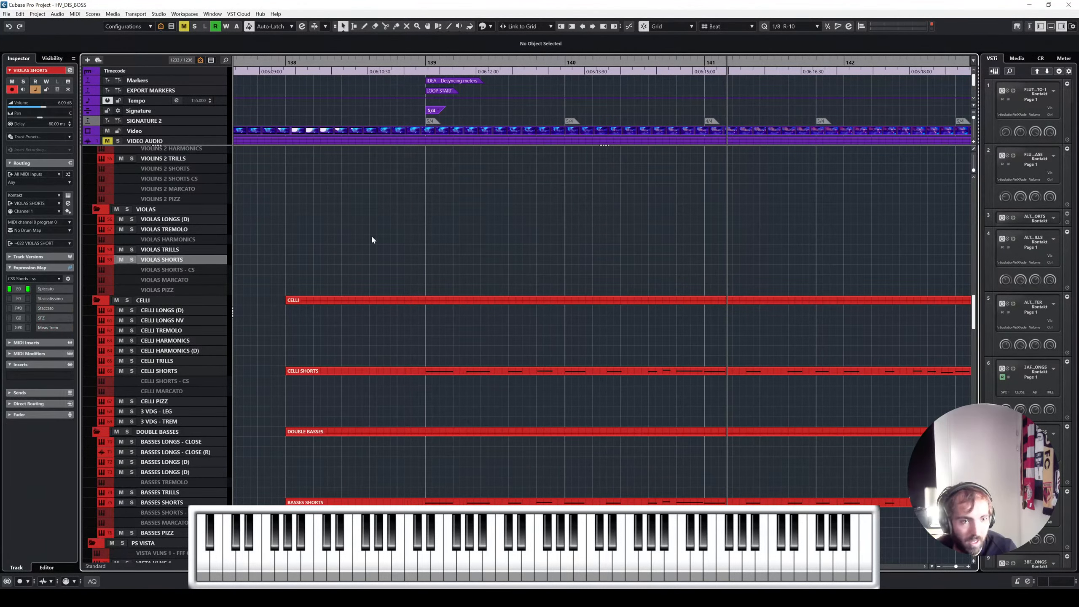
Step: Add MID STRINGS SHORTS to the VIOLAS SHORTS track selection and set the playhead to bar 138
key("shift+f")
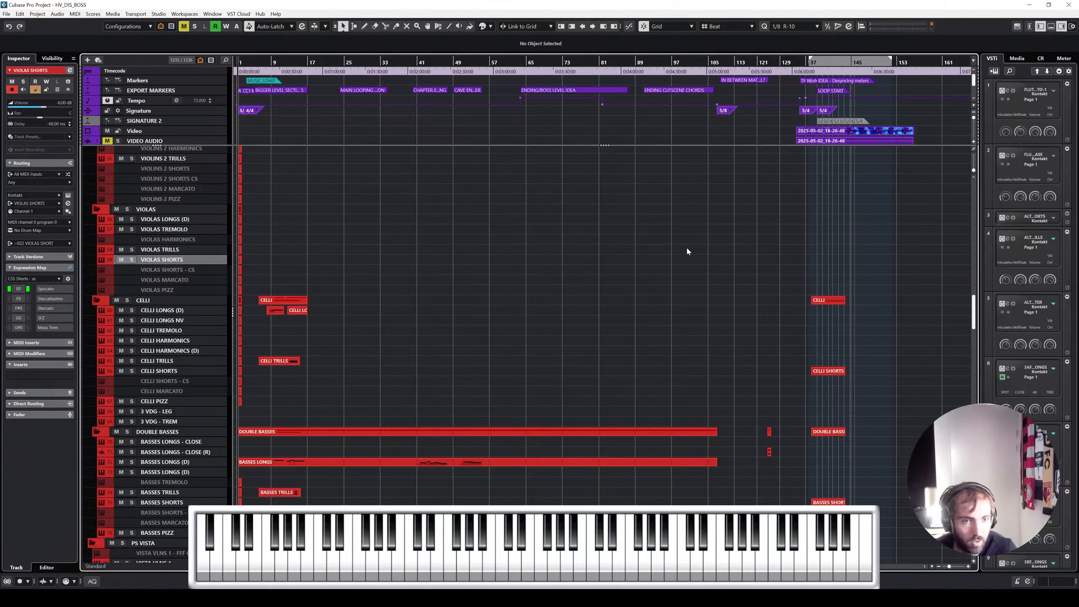
scroll(849, 260, "up", 6)
scroll(851, 264, "up", 3)
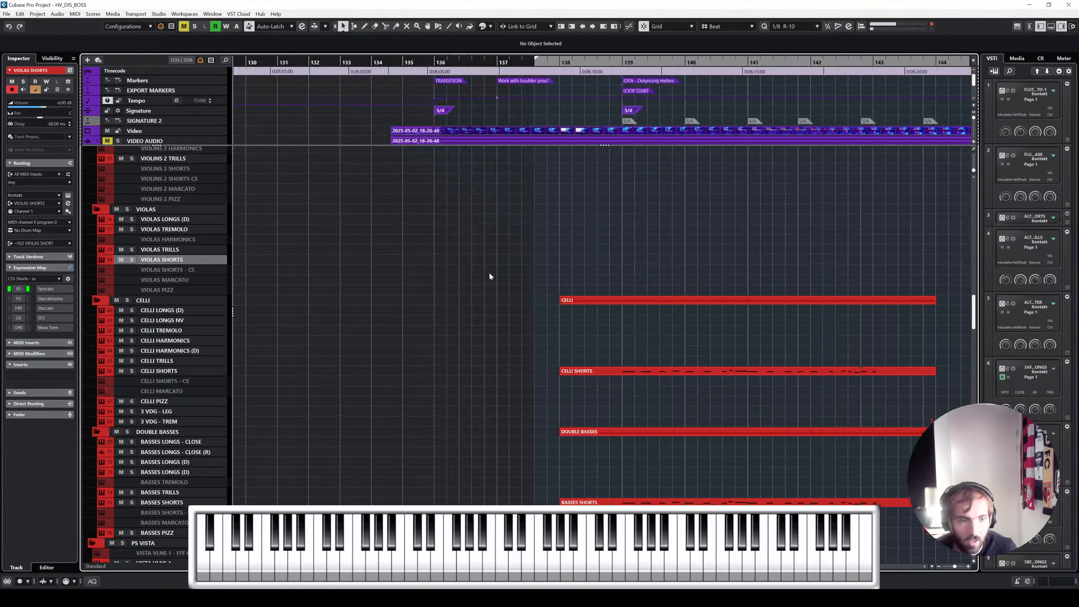
scroll(206, 459, "down", 10)
left_click(197, 407)
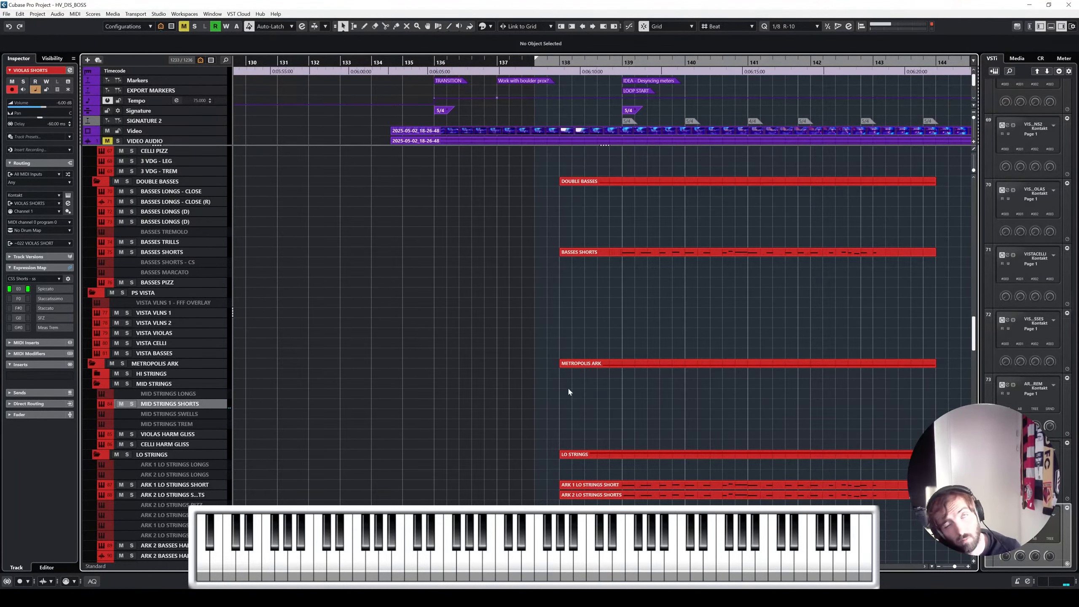
key("h")
key("h")
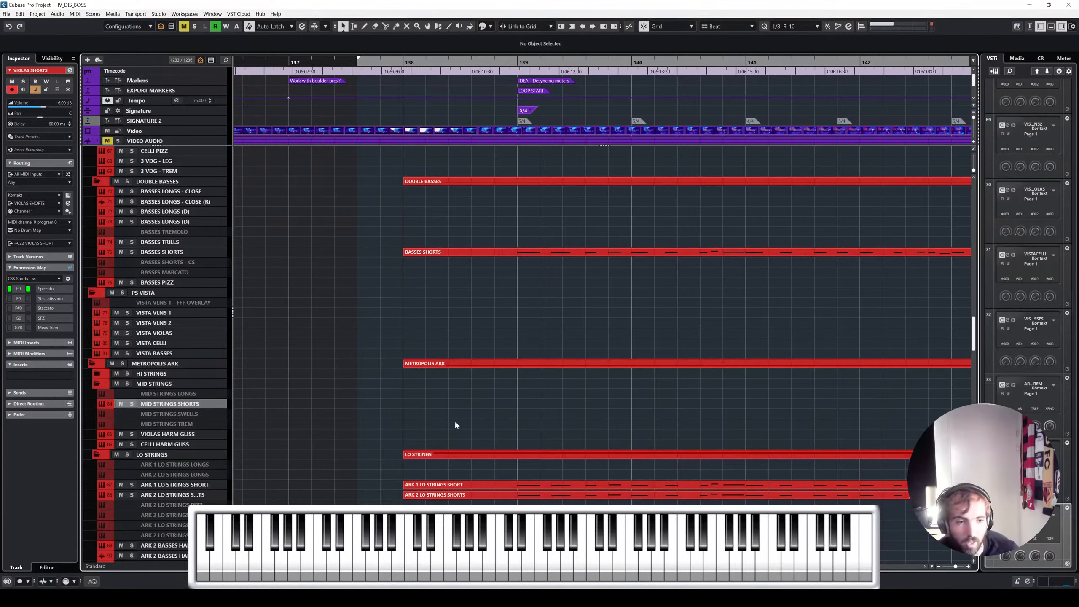
scroll(369, 265, "down", 3)
scroll(474, 170, "up", 5)
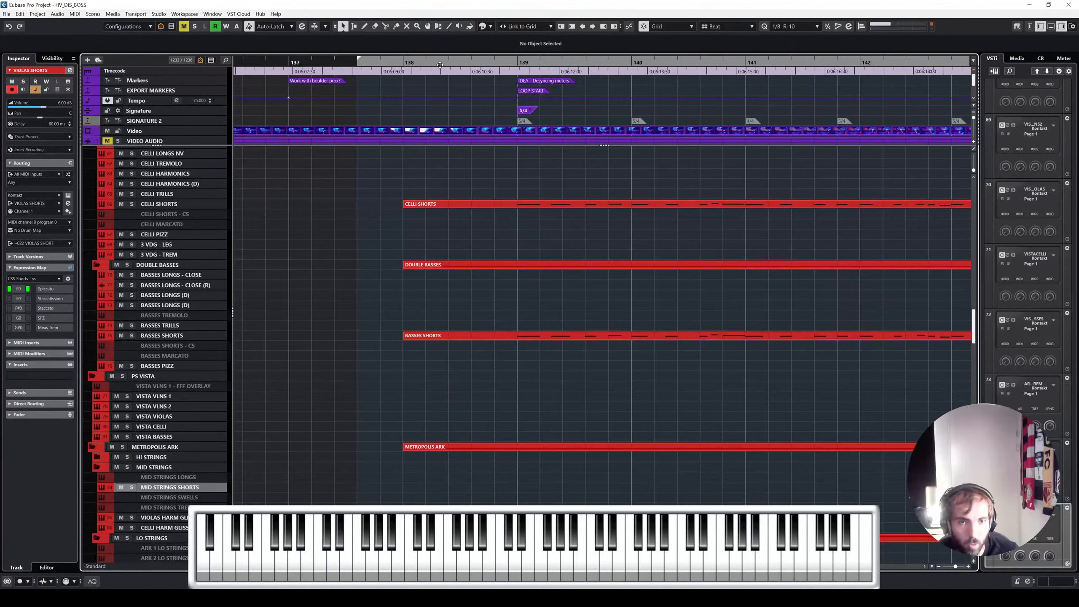
left_click(404, 68)
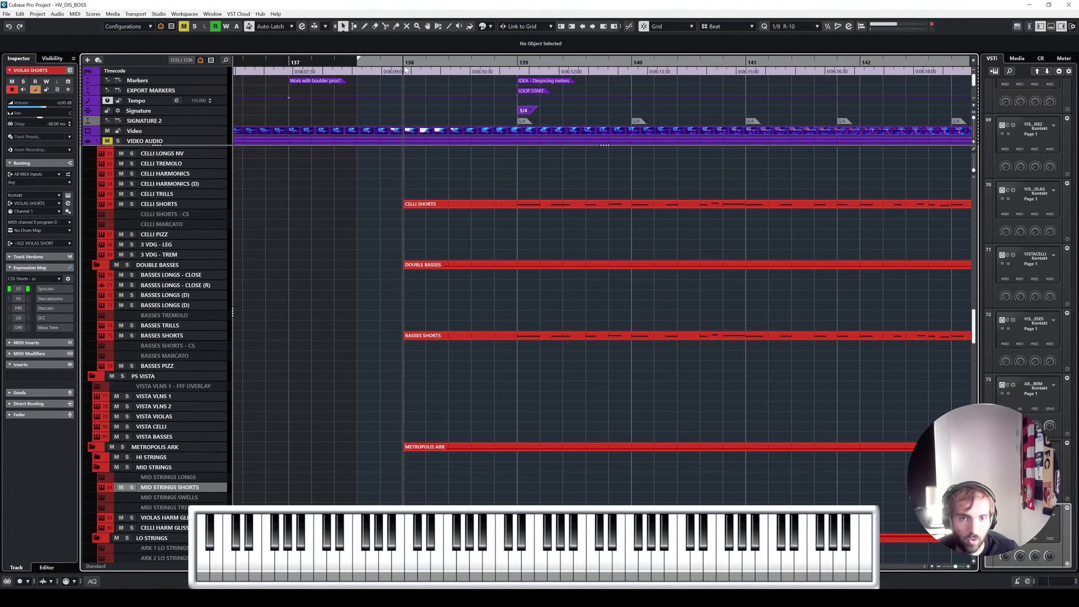
scroll(563, 296, "right", 2)
Step: Review the low brass section's bass trombone and tuba shorts and select the 3 BASS TROMBONES ARK folder
scroll(520, 352, "down", 15)
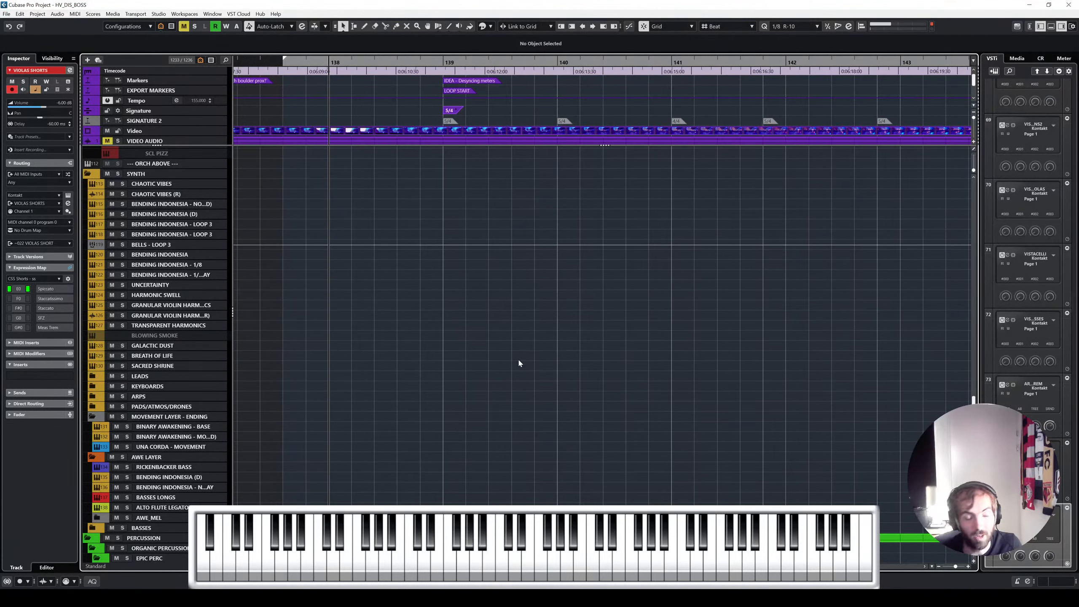
scroll(515, 349, "down", 15)
scroll(486, 330, "up", 10)
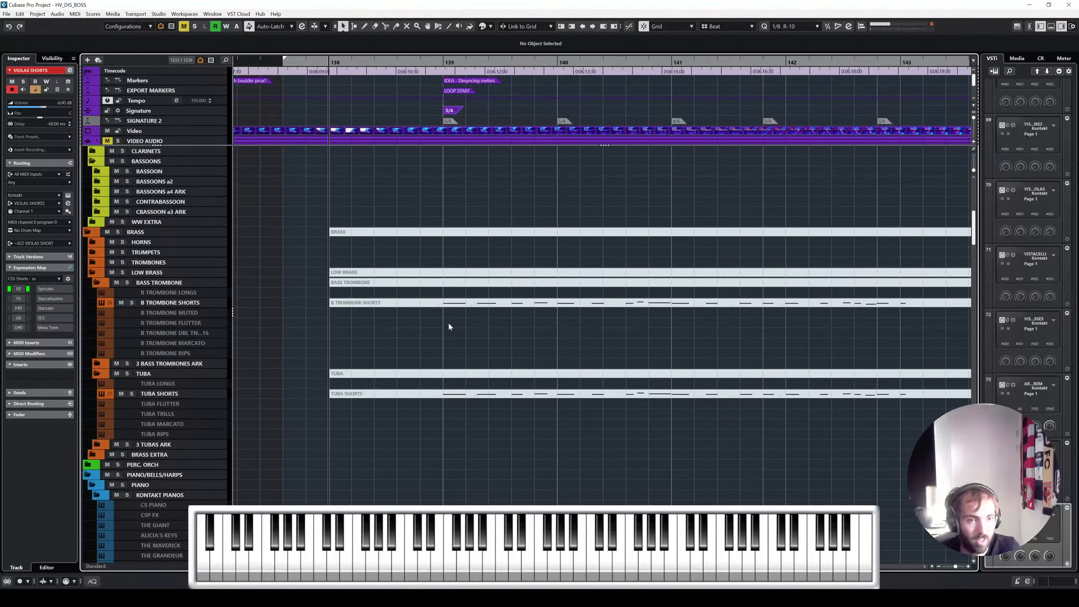
scroll(447, 321, "up", 3)
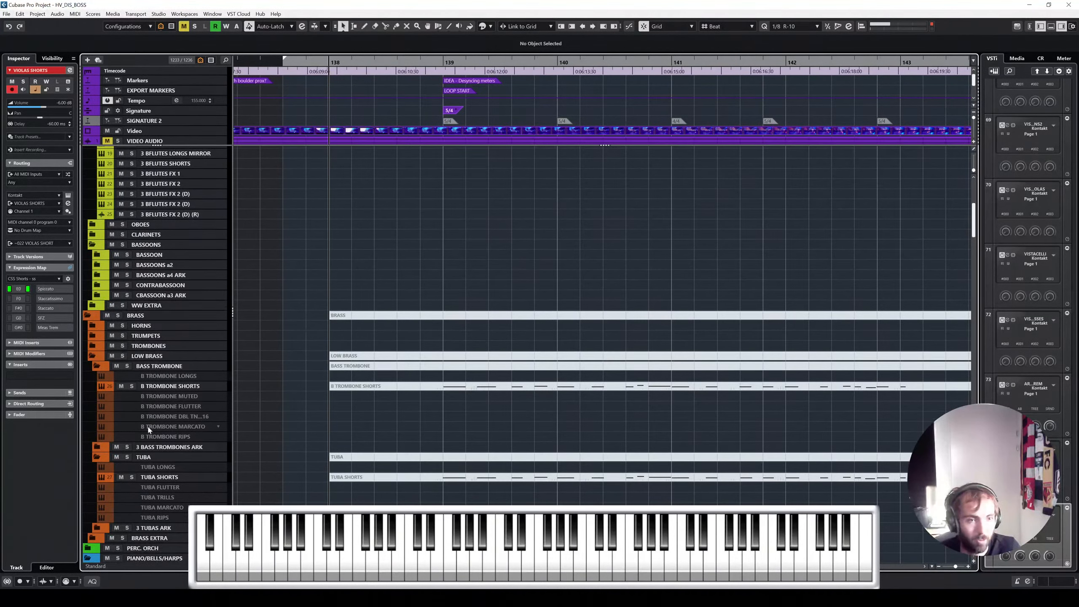
left_click(174, 448)
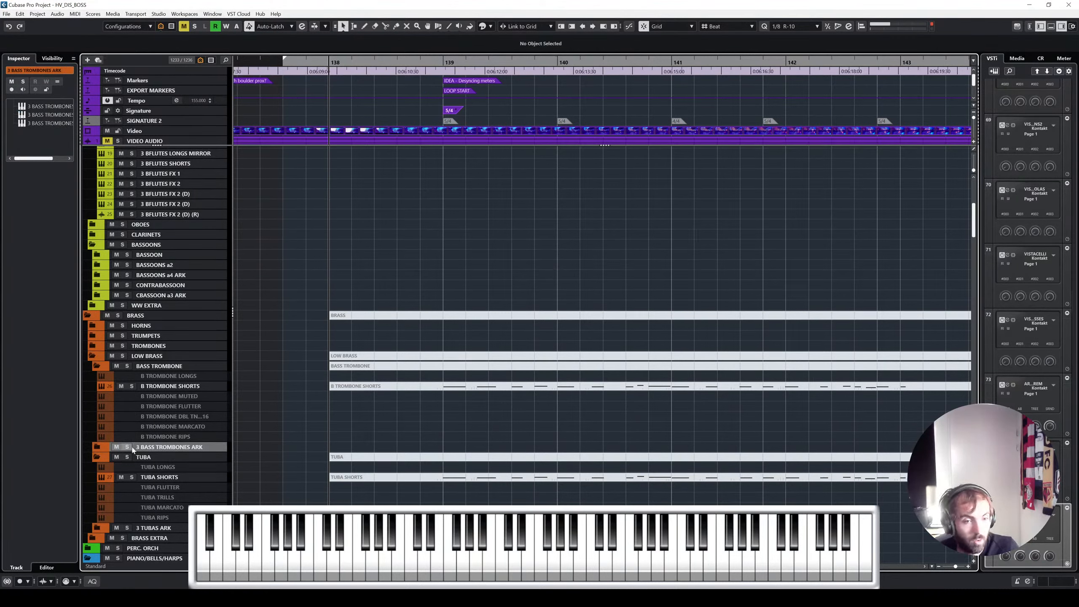
Step: Examine the string sections from violins to low strings, checking which tracks hold parts from bar 138
scroll(396, 430, "down", 6)
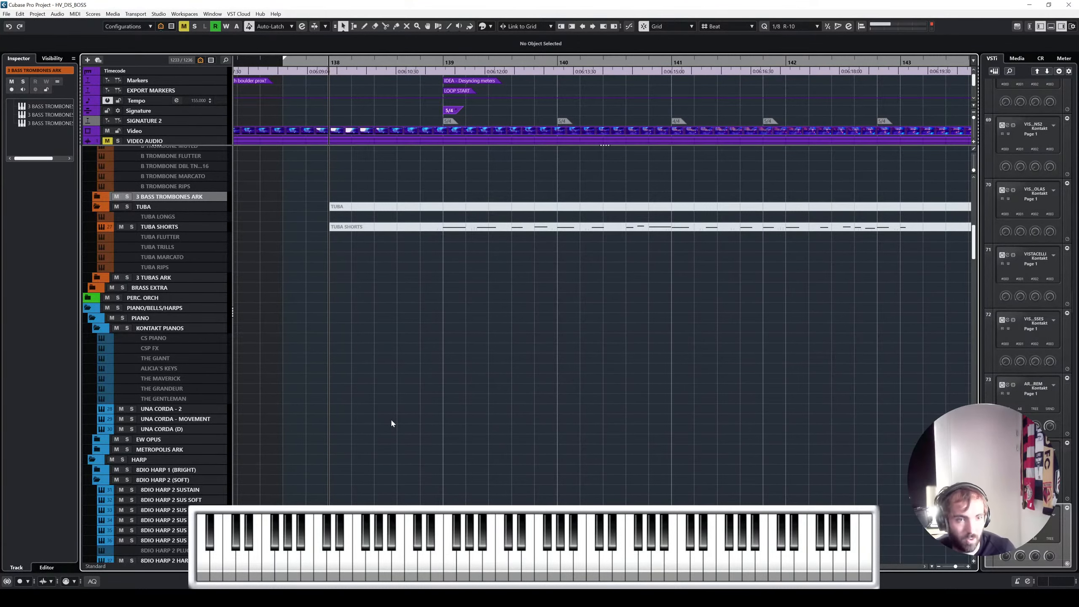
scroll(390, 418, "down", 10)
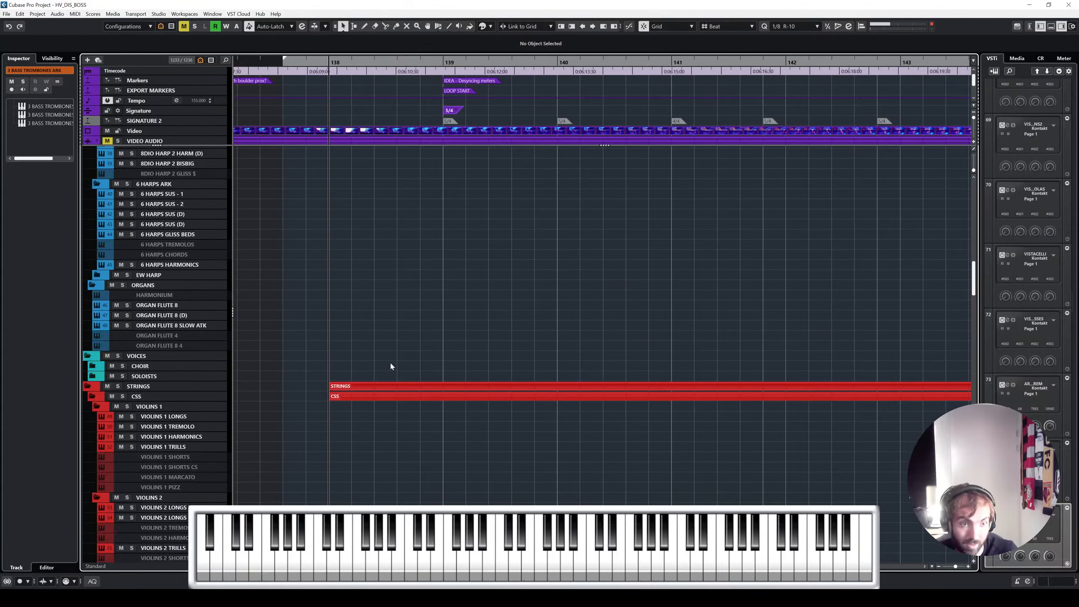
scroll(391, 365, "down", 11)
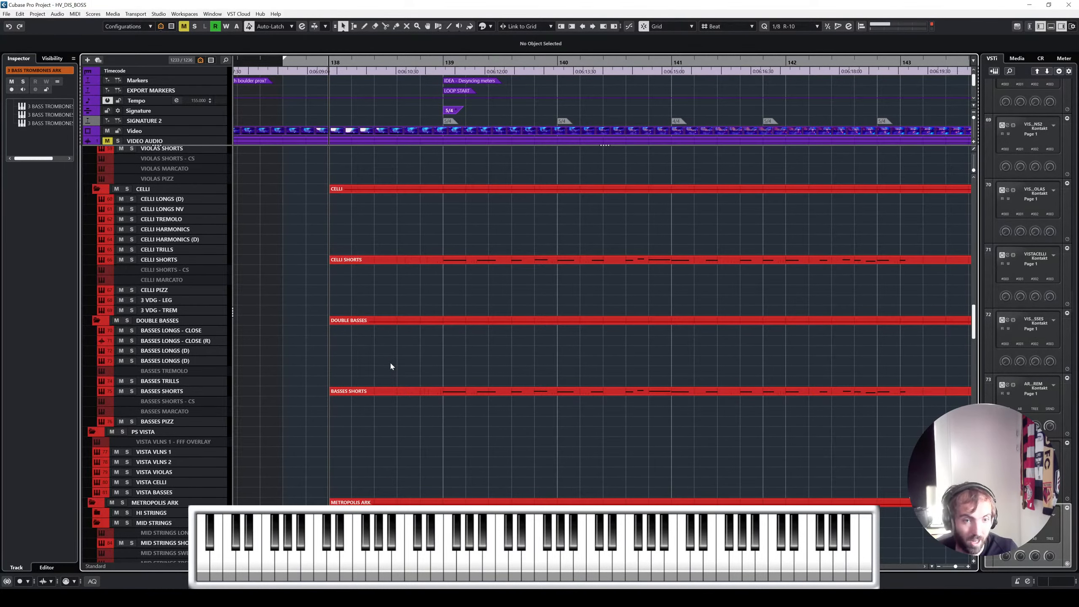
scroll(391, 366, "down", 4)
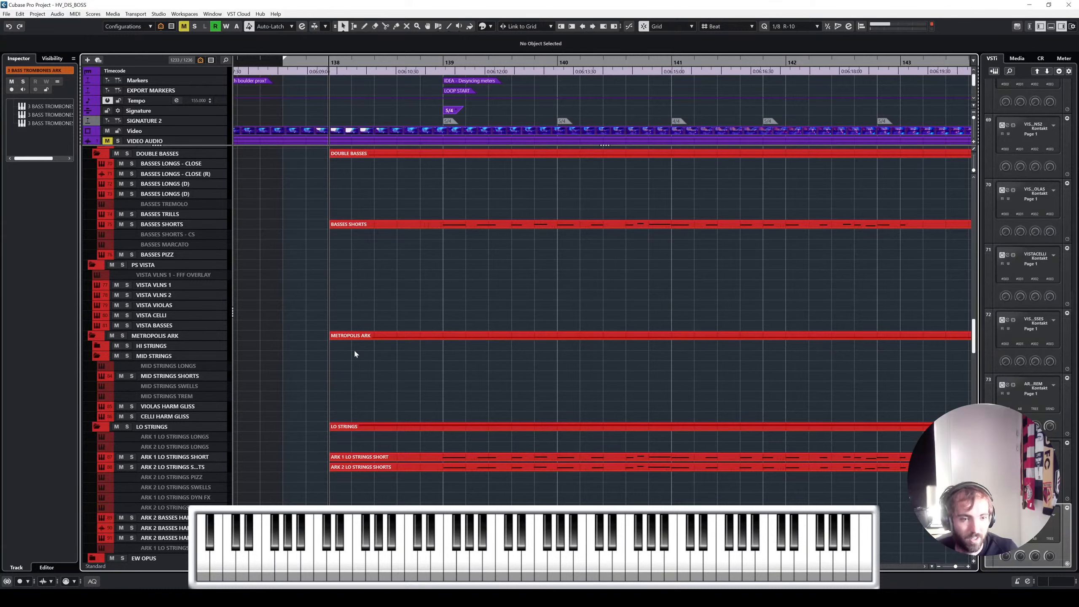
scroll(354, 350, "down", 6)
scroll(352, 351, "up", 8)
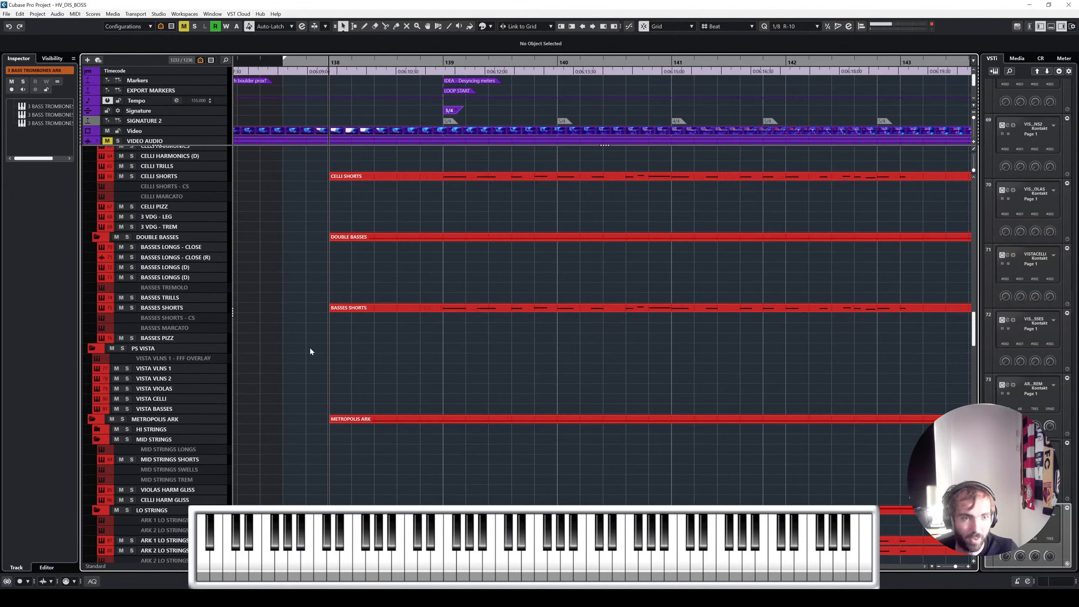
scroll(310, 347, "up", 2)
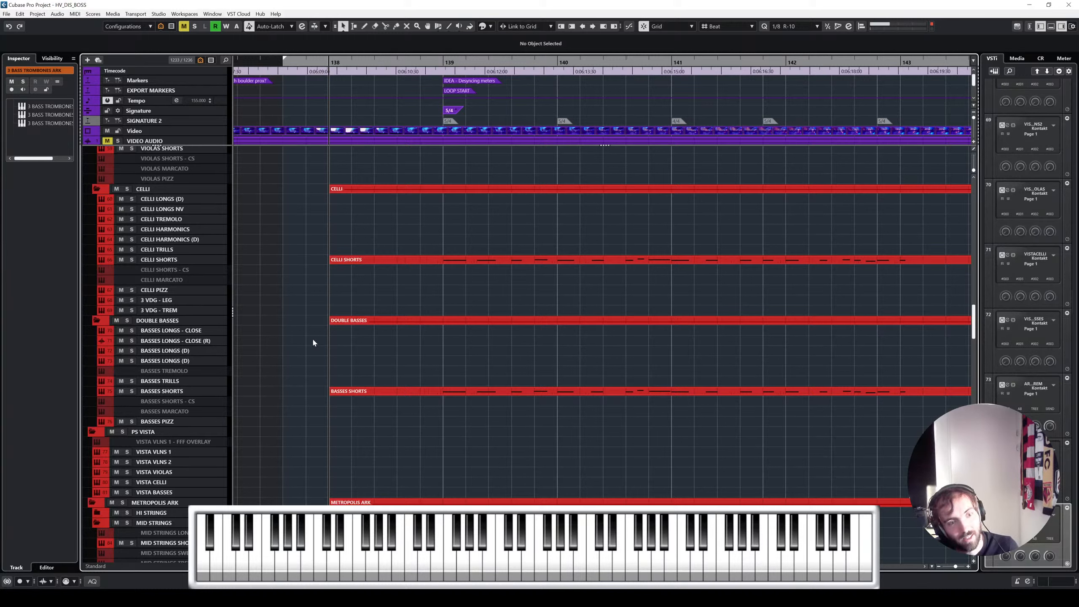
scroll(293, 356, "up", 4)
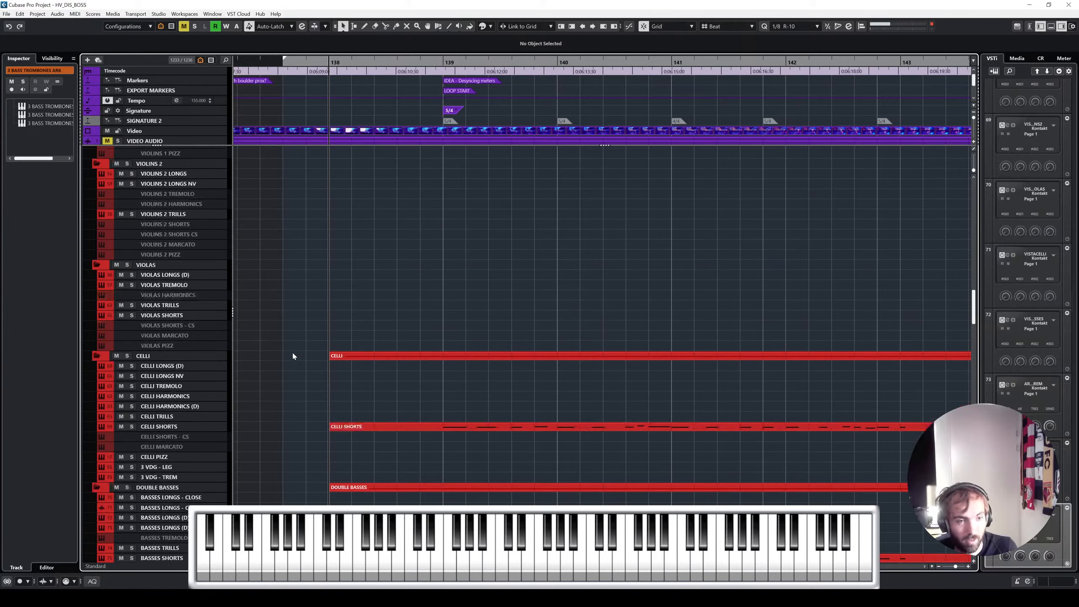
scroll(292, 356, "down", 2)
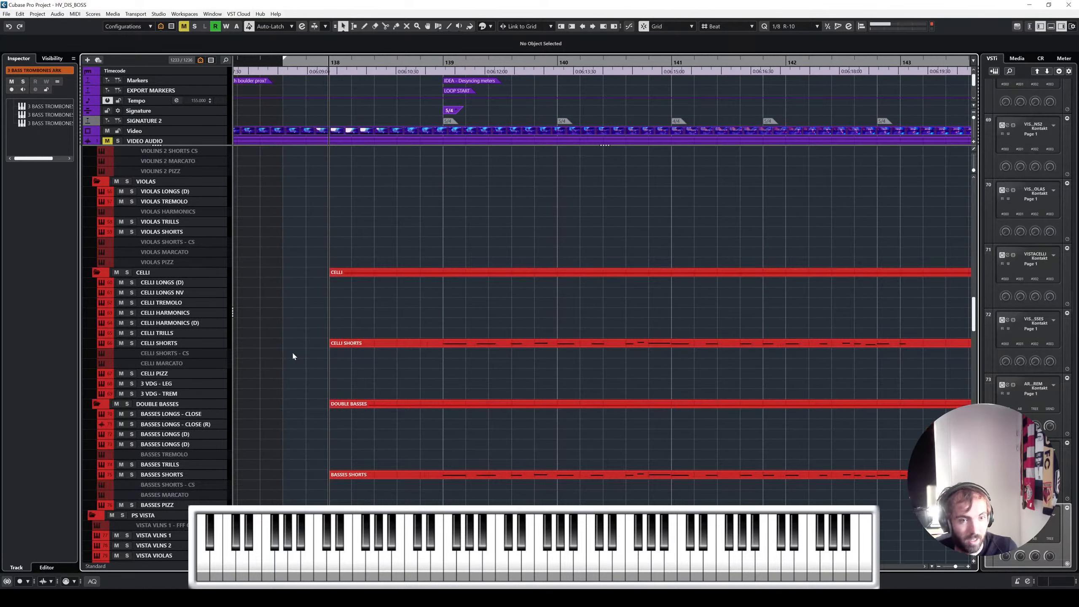
scroll(293, 356, "down", 2)
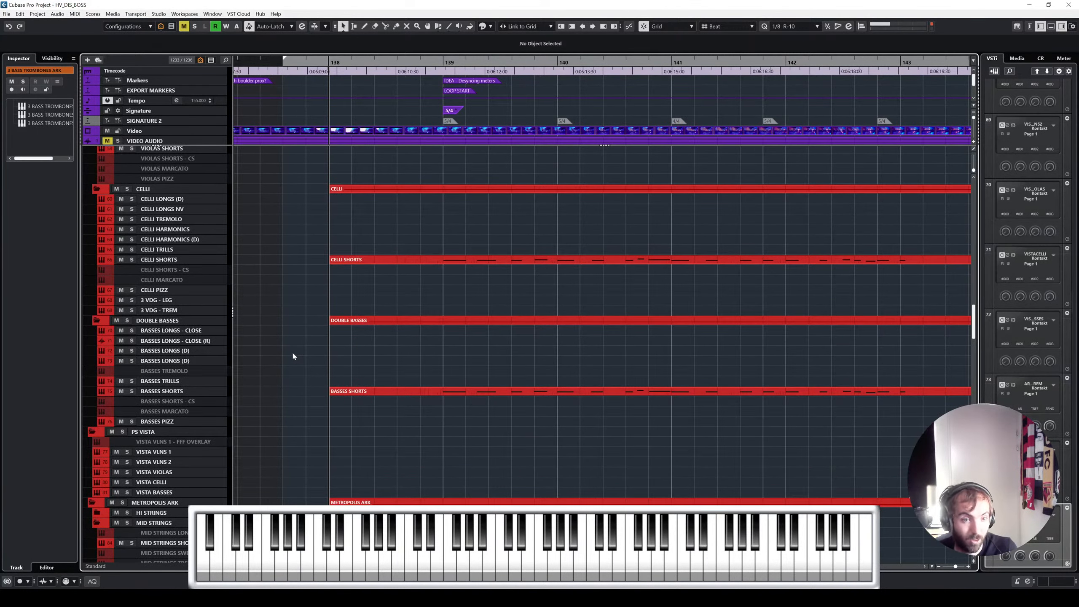
scroll(290, 353, "up", 4)
scroll(285, 350, "up", 2)
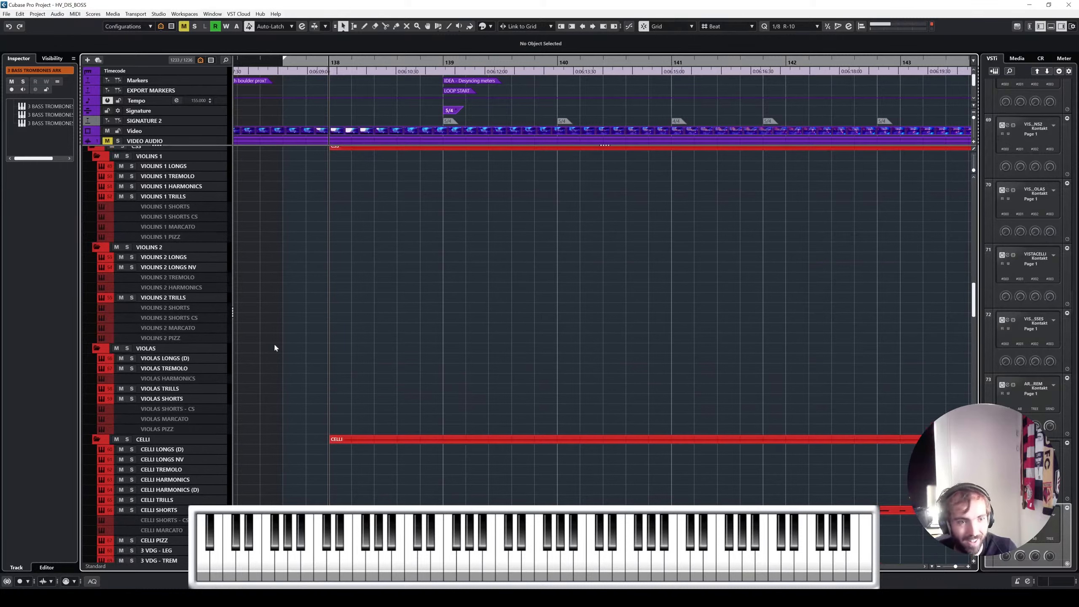
Step: Record a short-note part on VIOLAS SHORTS and MID STRINGS SHORTS together from bar 138 with the metronome and open it for note editing
left_click(183, 398)
scroll(204, 377, "down", 15)
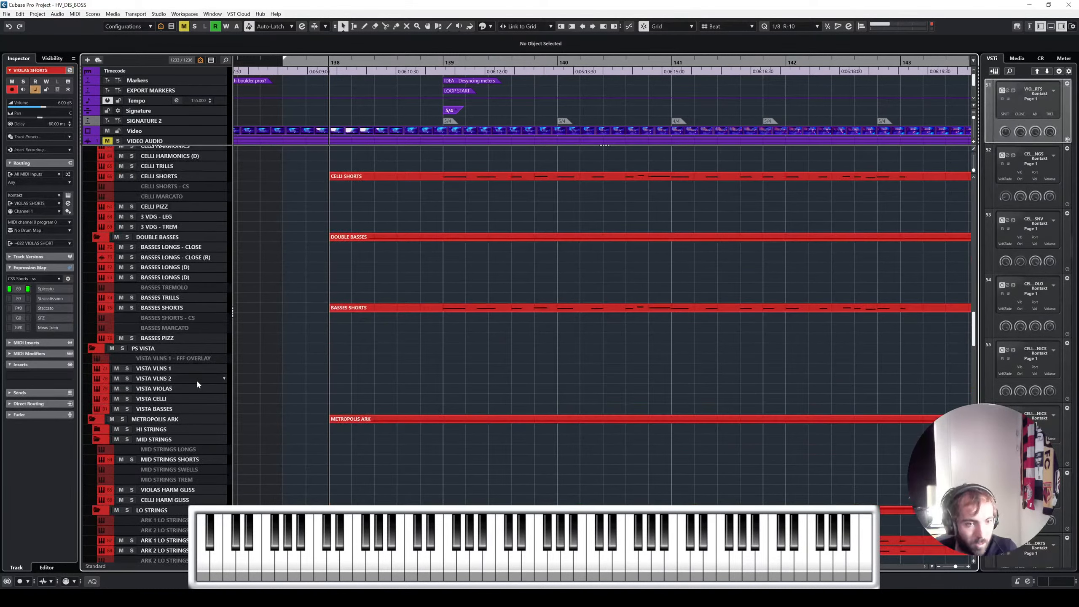
left_click(196, 210)
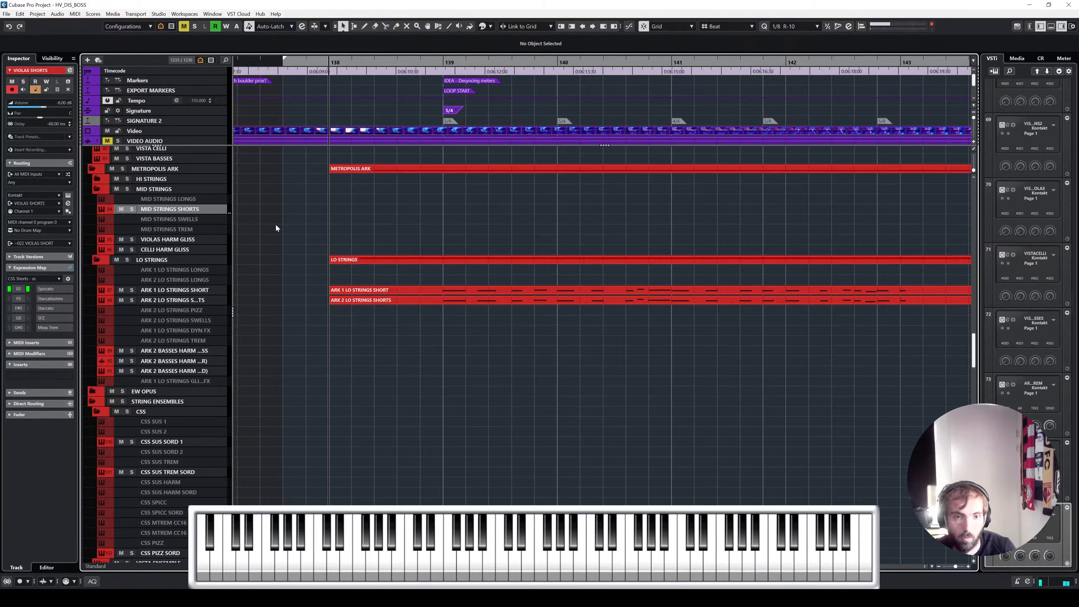
key("c")
key("KP_Multiply")
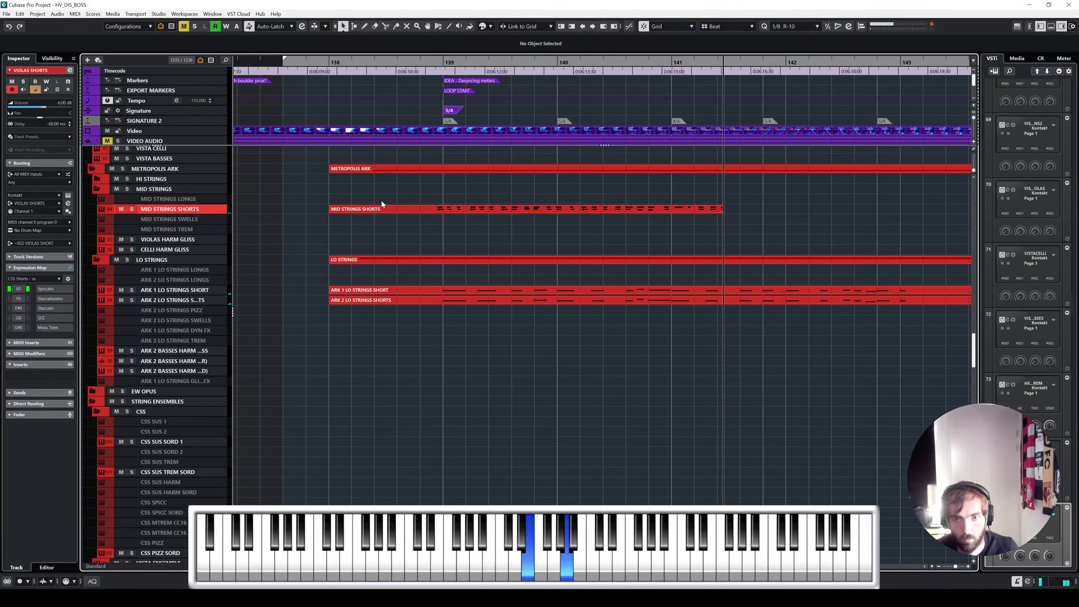
key("space")
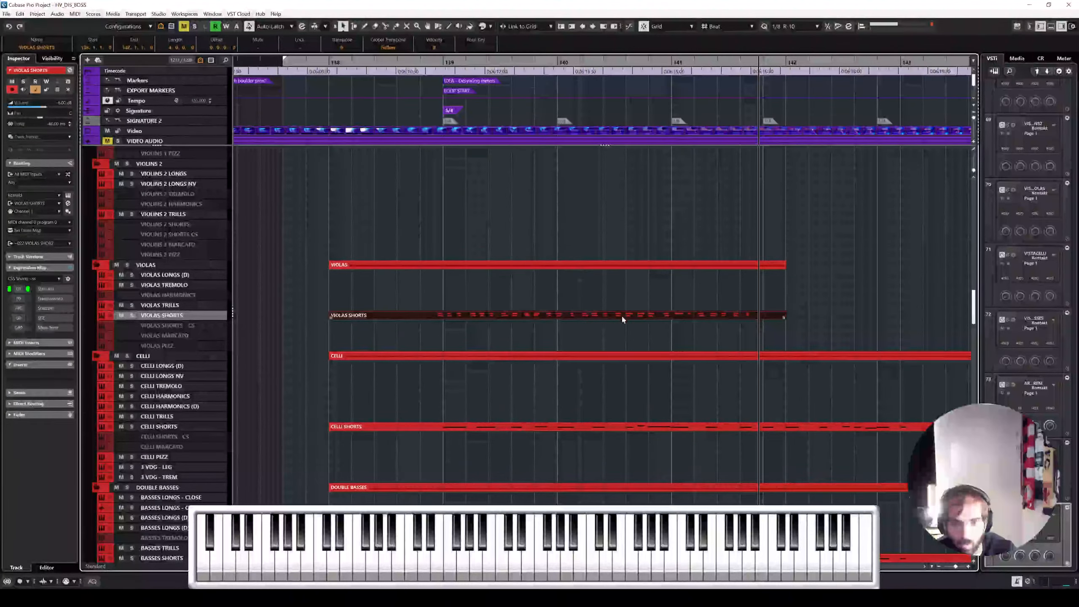
double_click(622, 314)
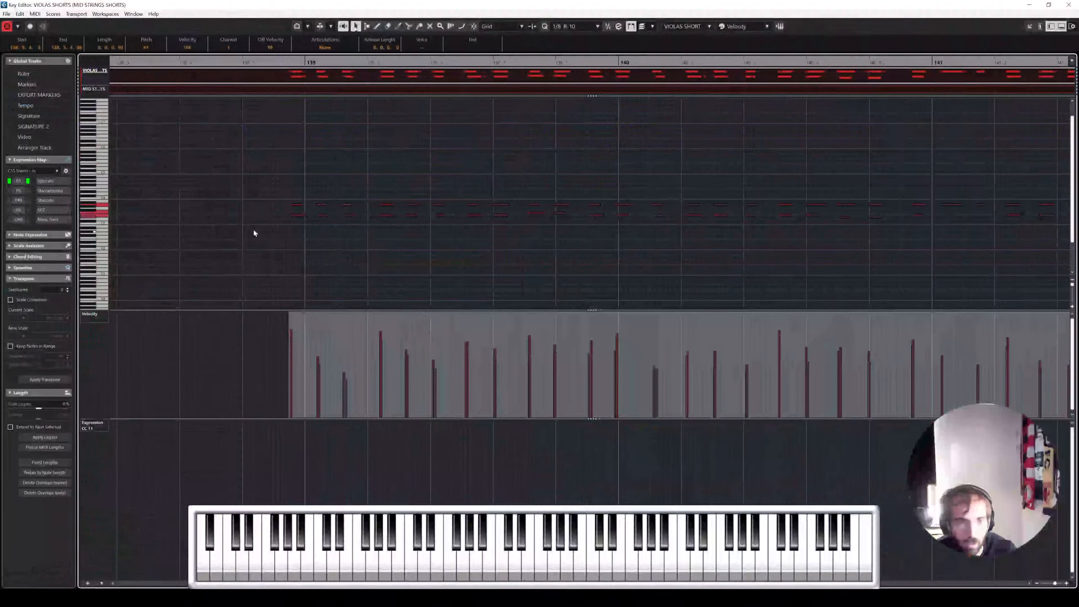
Step: Try quantizing all the recorded viola and mid strings notes to the 1/8 grid and undo it
key("q")
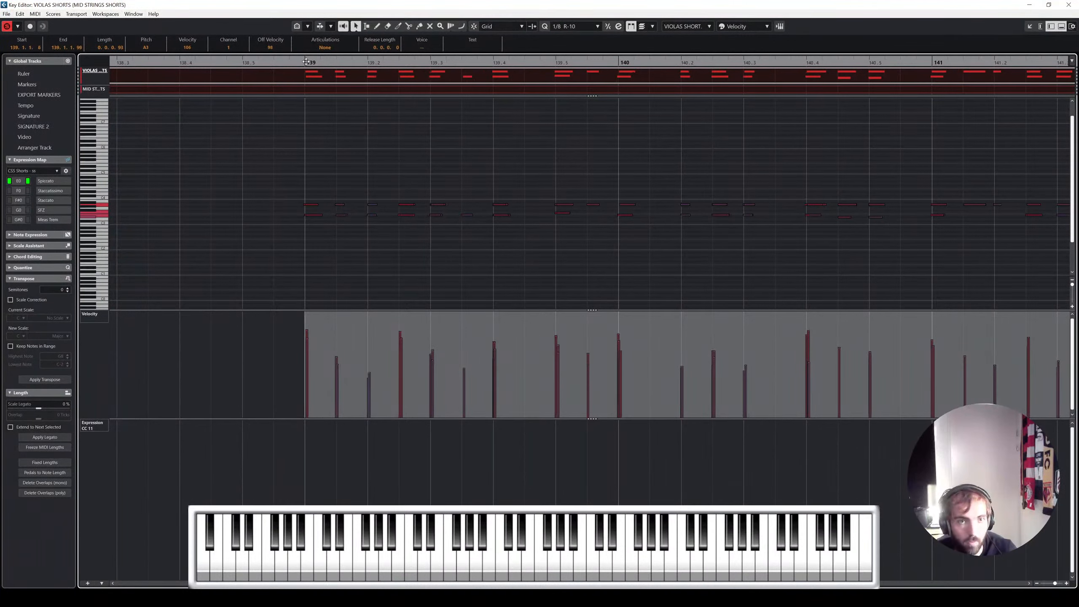
left_click(478, 168)
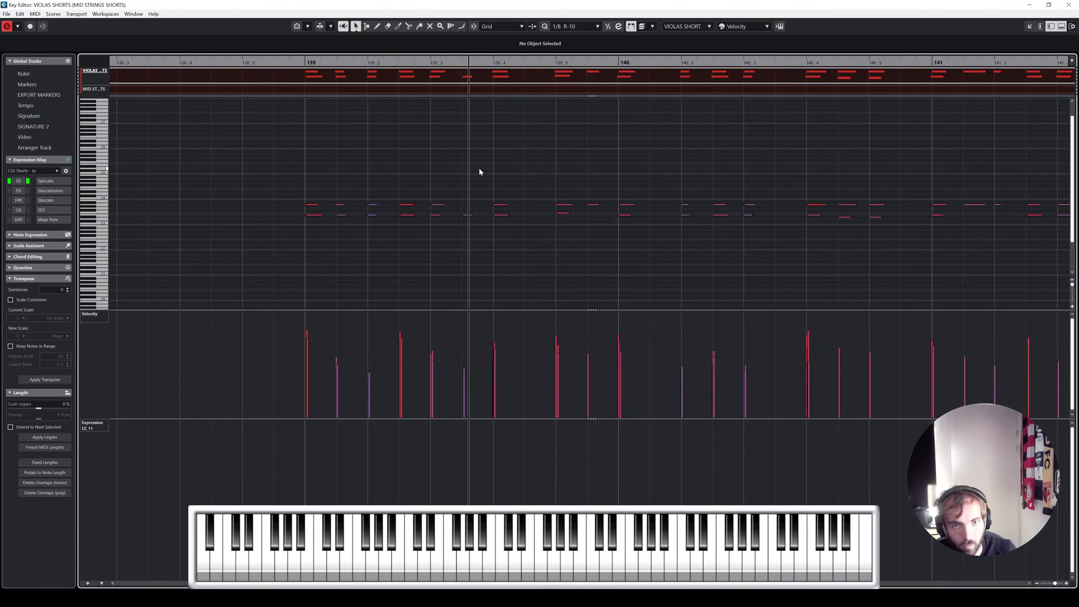
key("ctrl+z")
Step: Line the recorded notes up with the start of bar 139 and align the first two three-hit groups to the 1/8 grid
left_click_drag(285, 192, 654, 192)
scroll(931, 252, "right", 3)
scroll(590, 179, "left", 4)
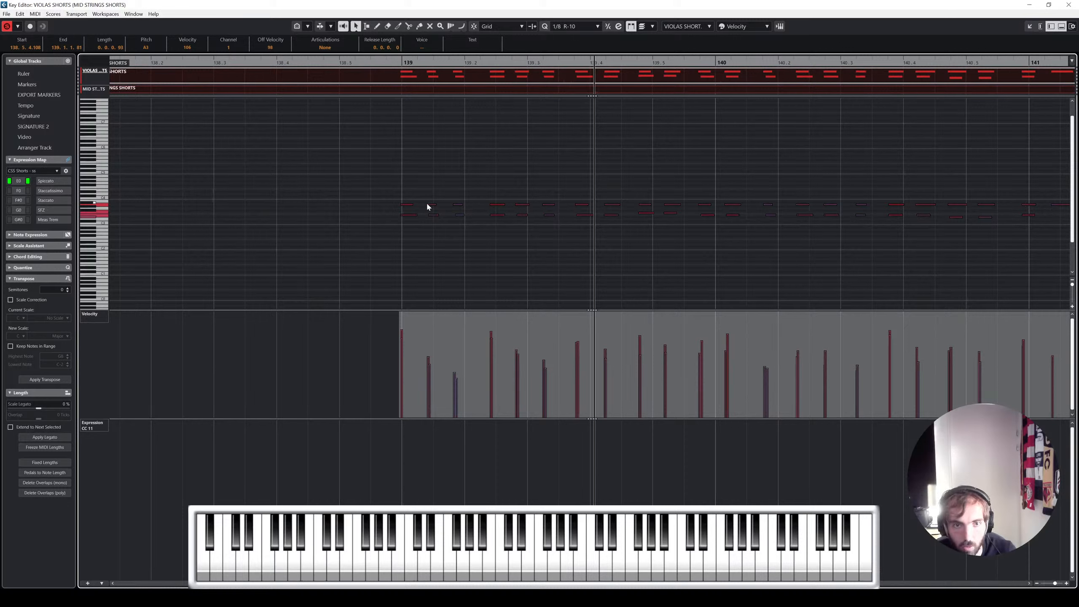
left_click_drag(408, 205, 567, 224)
left_click_drag(496, 210, 508, 210)
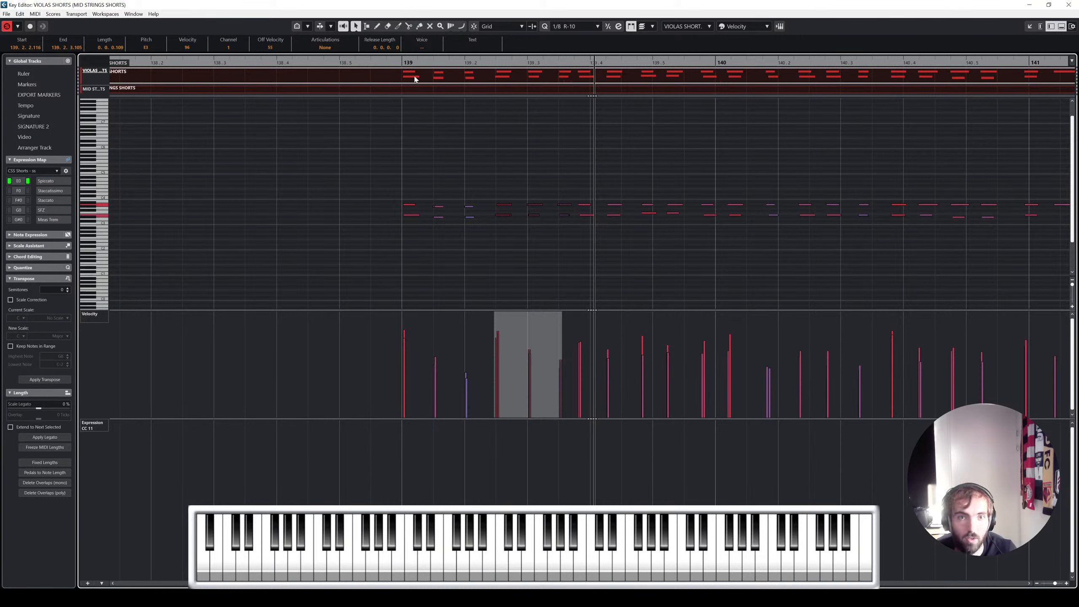
Step: Select the hits from the third group of bar 139 onward and shift them slightly later to meet beat 4
left_click_drag(590, 186, 835, 261)
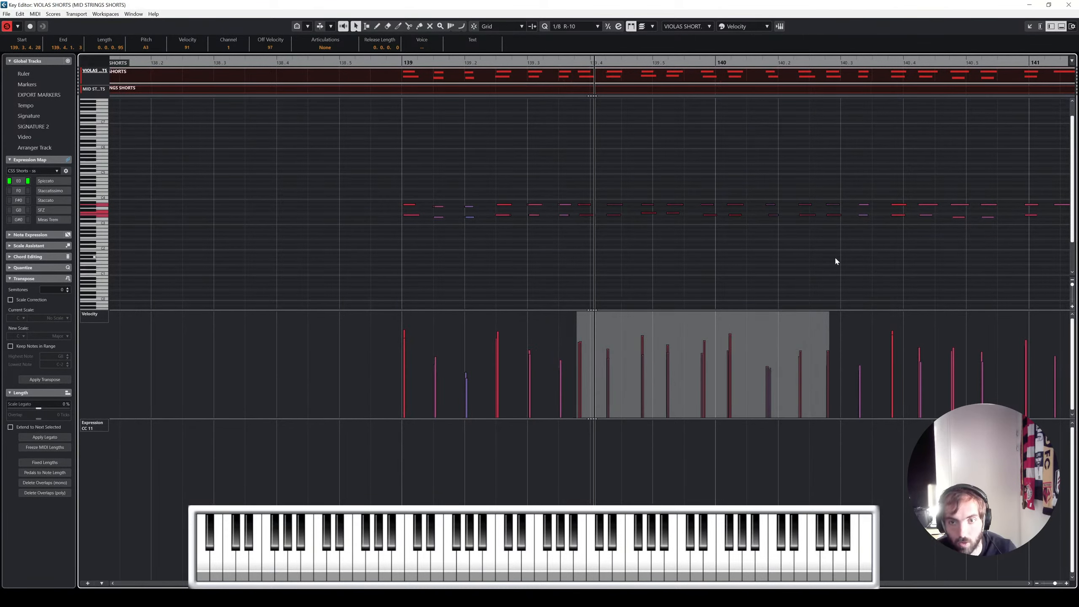
scroll(835, 258, "right", 1)
left_click_drag(939, 258, 894, 266)
scroll(586, 156, "right", 1)
scroll(617, 226, "left", 1)
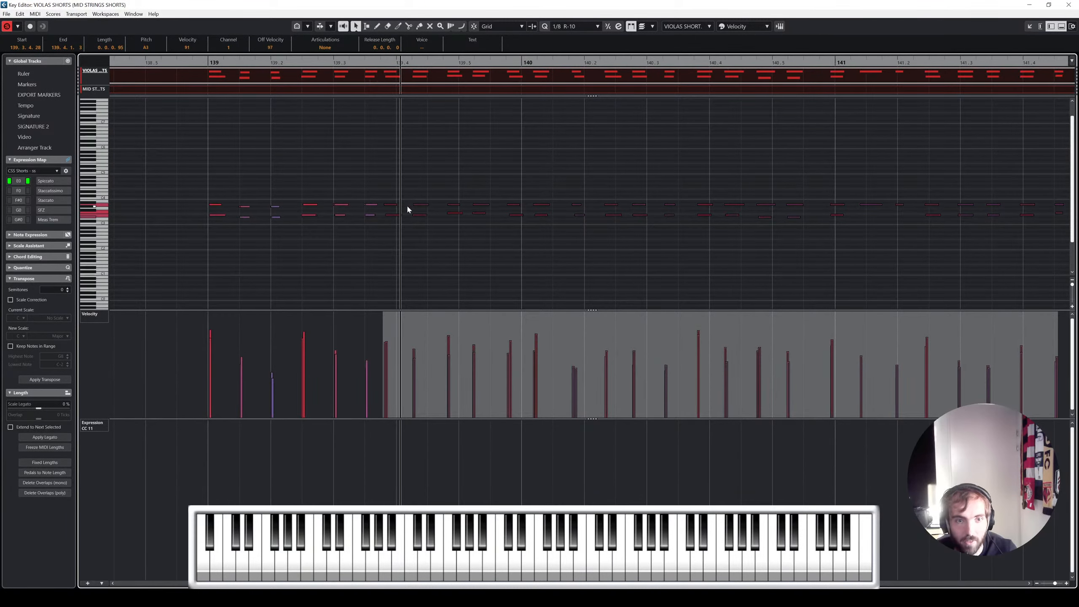
left_click_drag(390, 205, 399, 205)
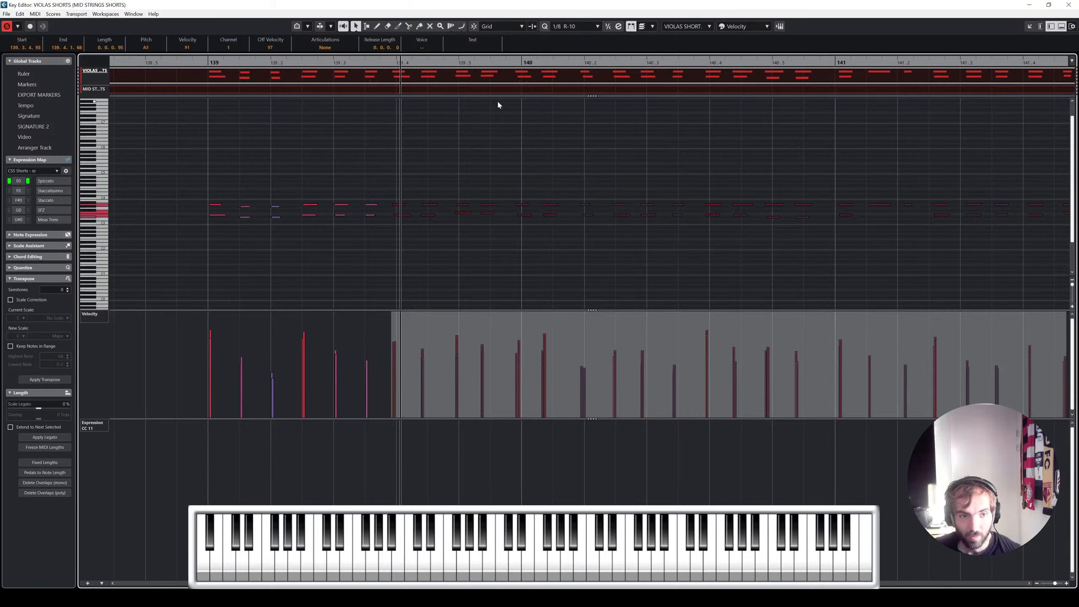
Step: Quantize the viola and mid strings hits from bar 139 through the first two hits of bar 140 to the 1/8 grid
left_click_drag(239, 194, 289, 239)
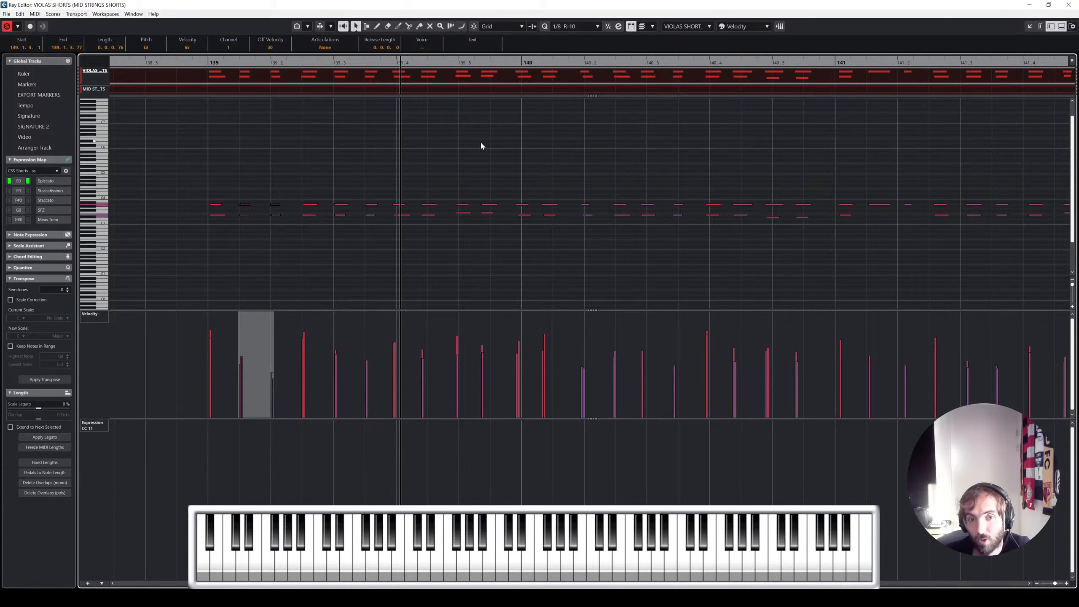
left_click_drag(462, 163, 552, 242)
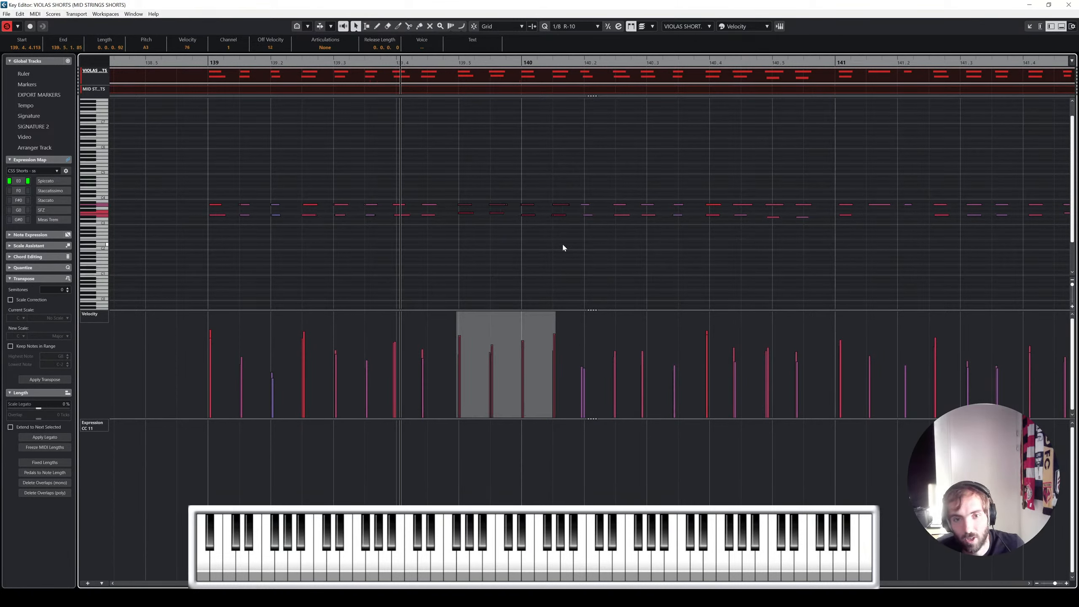
left_click_drag(513, 157, 156, 257)
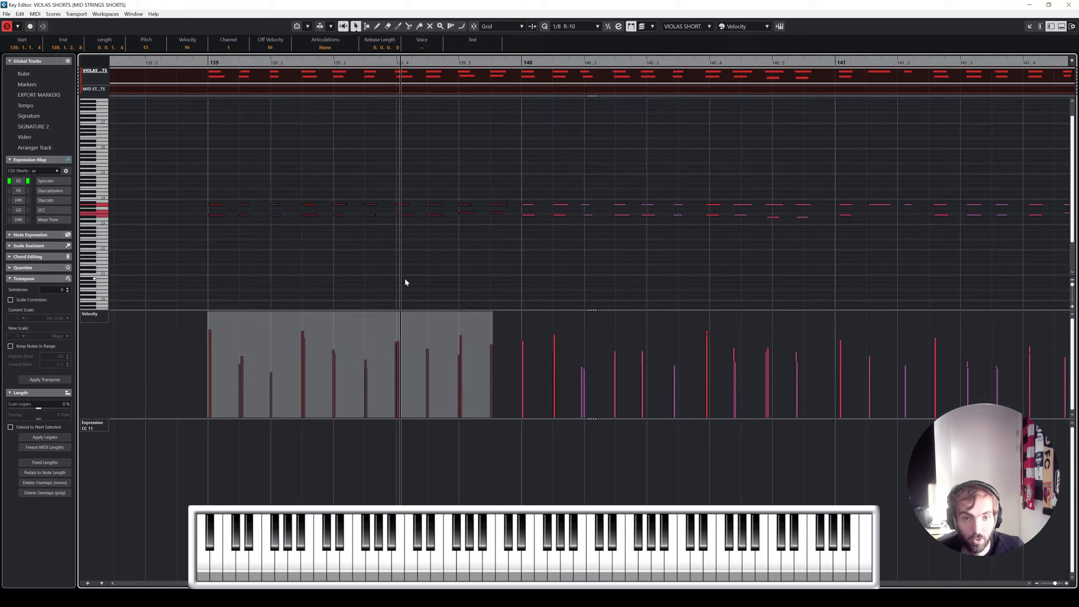
left_click(273, 180)
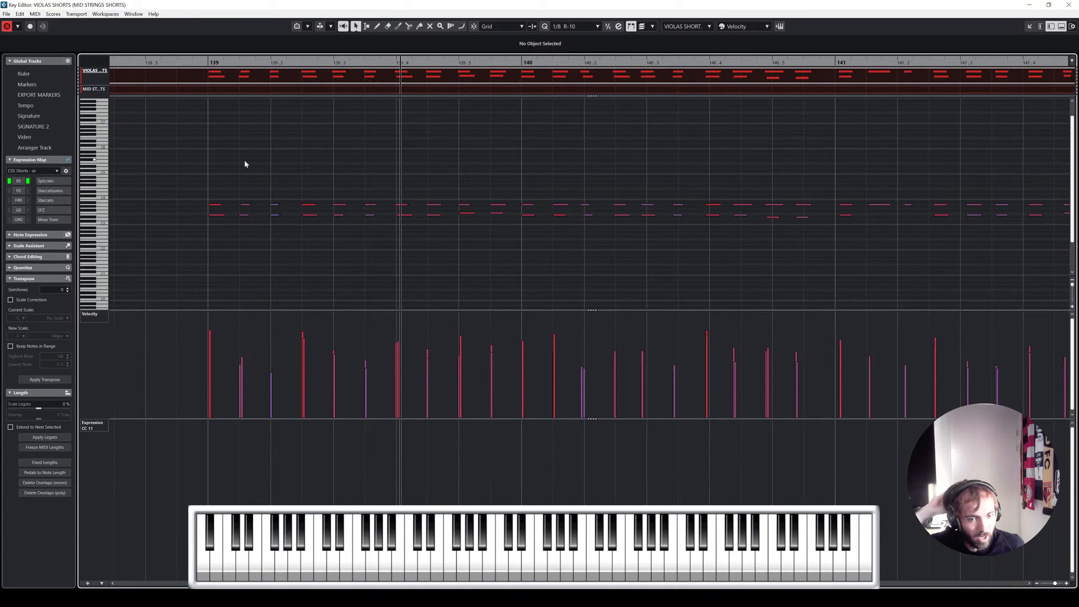
Step: Set the playback position to beat 5 of bar 138 and shrink the Expression CC 11 lane to enlarge the note area
left_click(148, 63)
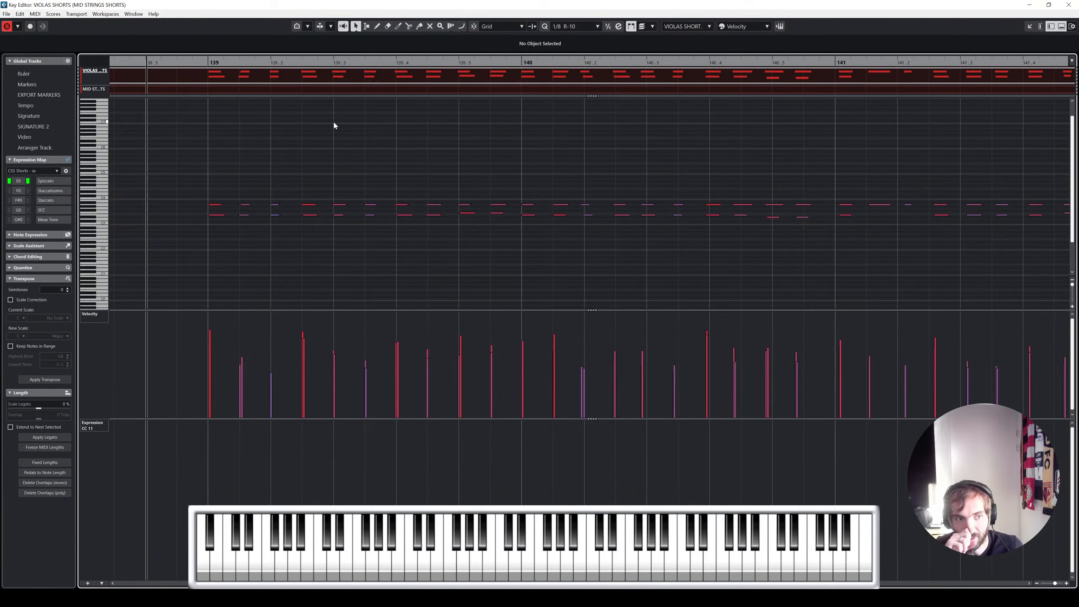
scroll(332, 122, "left", 1)
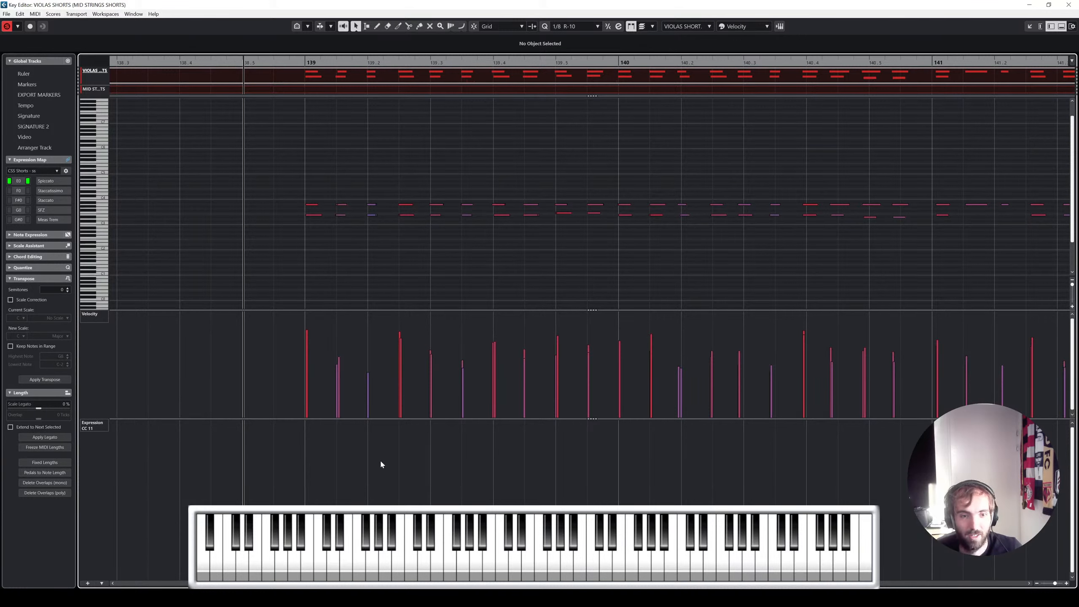
left_click_drag(389, 419, 392, 545)
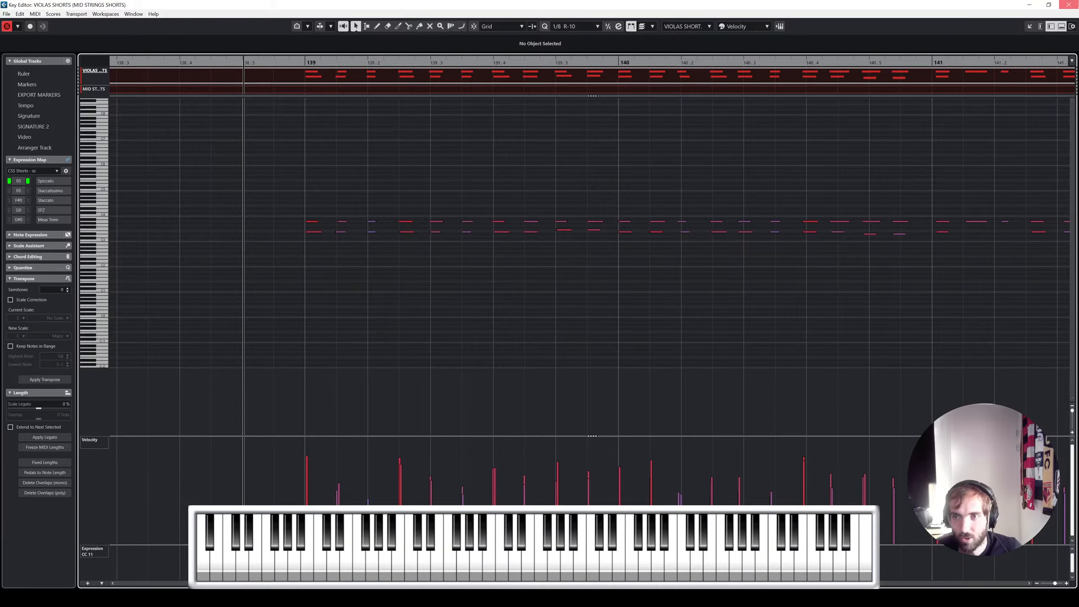
Step: Close the note editor and inspect the Kontakt instrument loaded on MID STRINGS SHORTS
left_click(1068, 5)
scroll(193, 325, "down", 6)
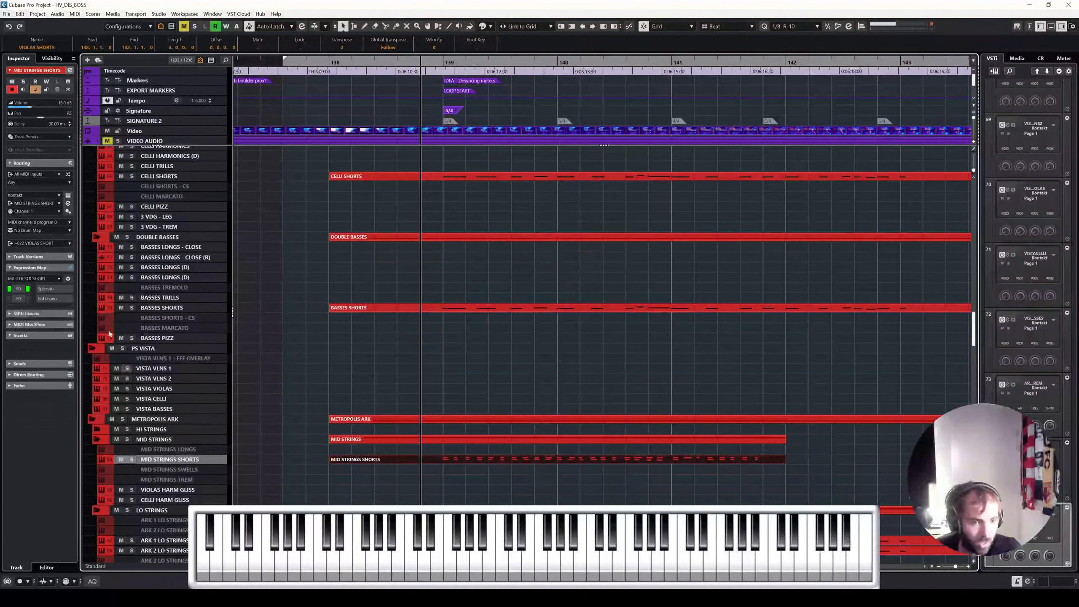
left_click(68, 195)
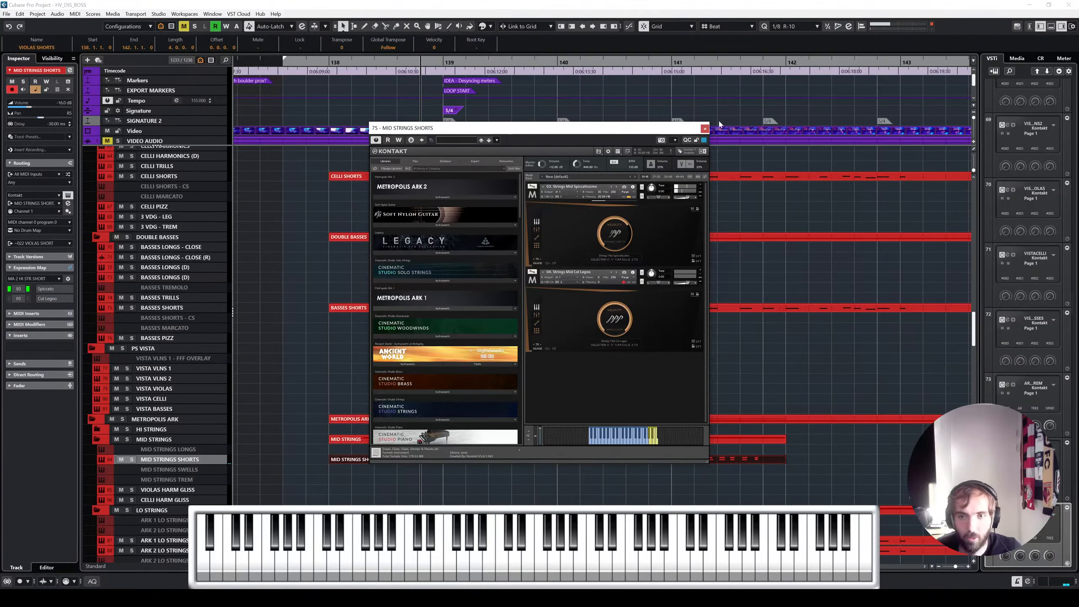
left_click(705, 129)
scroll(574, 462, "up", 6)
Step: Reopen the VIOLAS SHORTS and MID STRINGS SHORTS parts together for note editing
double_click(530, 307)
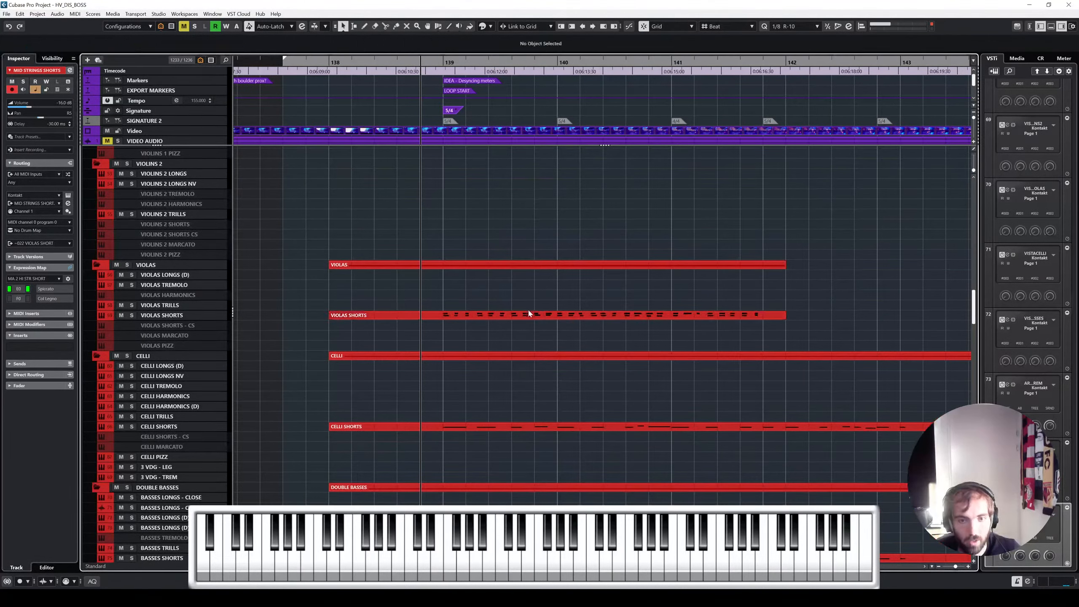
double_click(530, 315)
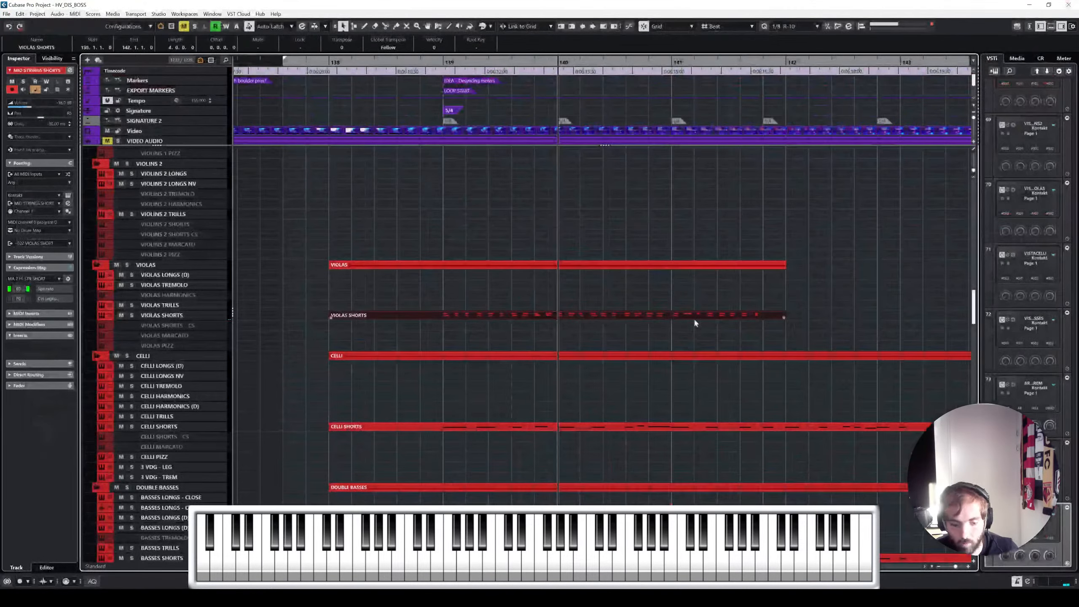
scroll(637, 347, "down", 5)
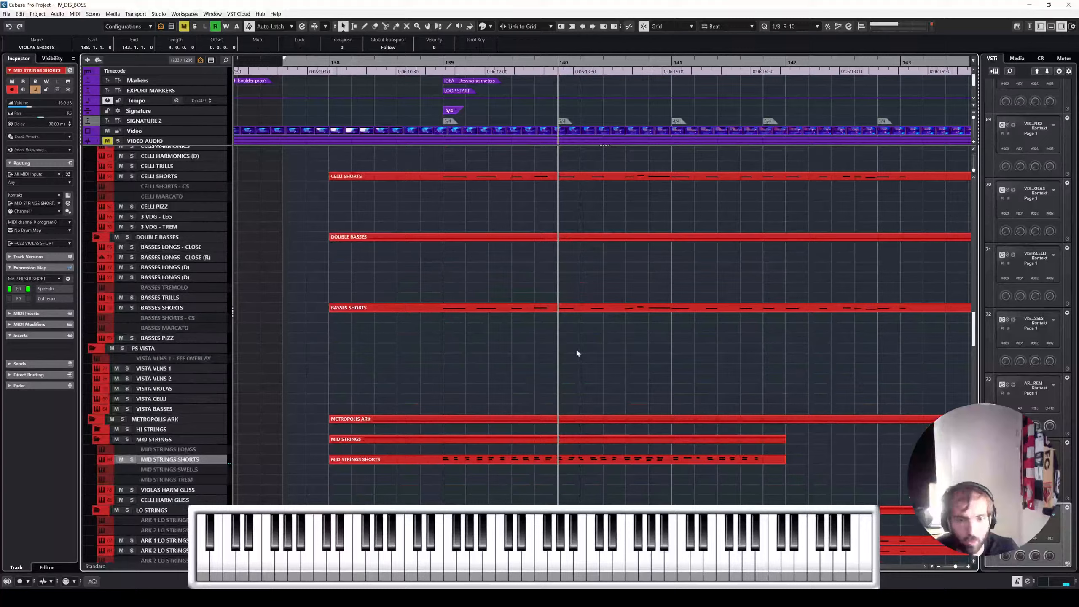
double_click(533, 459)
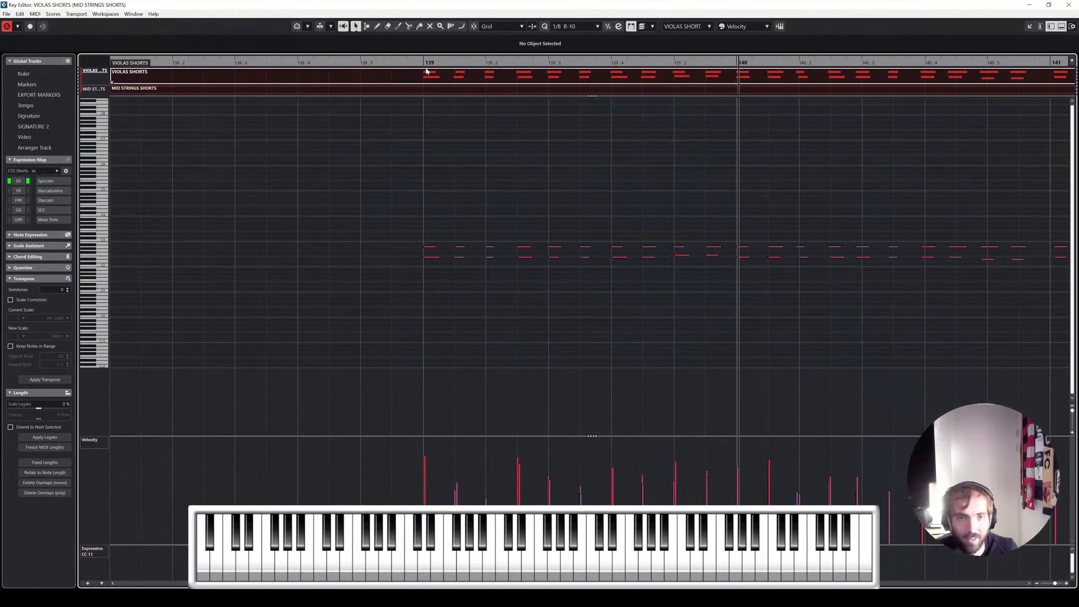
Step: Play the part back and redraw the velocities from beat 4 of bar 139 through bar 140, accenting the first hit of each group
key("space")
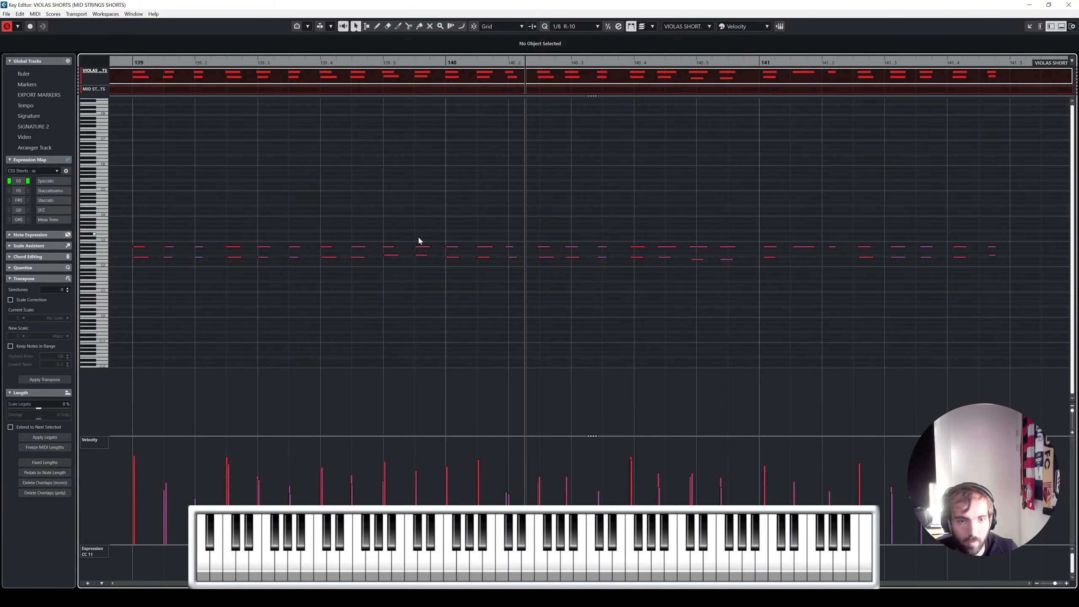
mouse_move(368, 470)
left_mouse_down()
mouse_move(349, 482)
mouse_move(316, 463)
mouse_move(392, 475)
mouse_move(390, 459)
mouse_move(465, 453)
left_mouse_up()
scroll(444, 379, "left", 3)
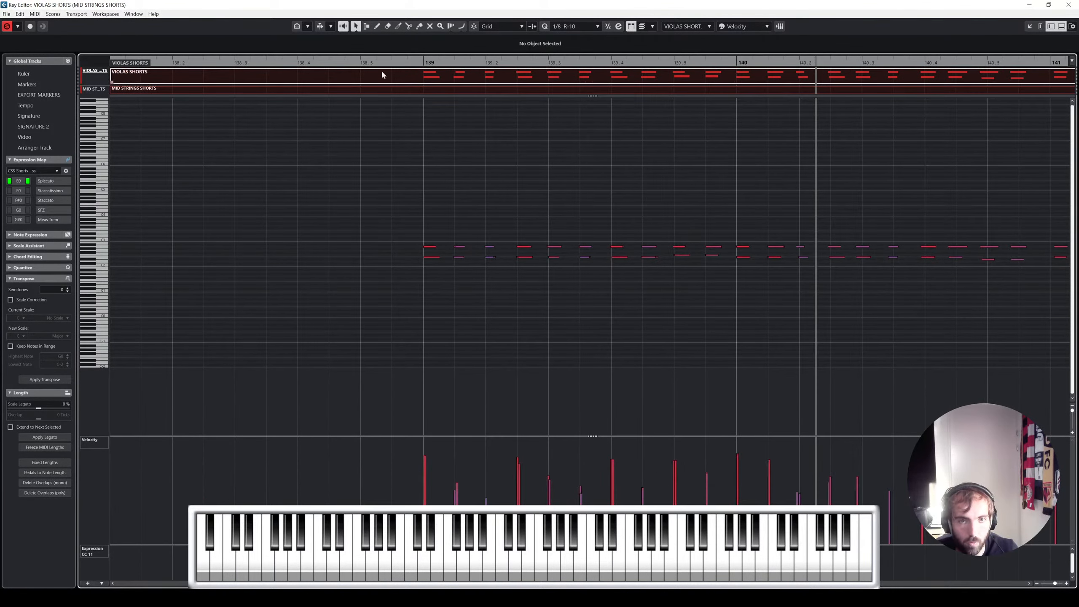
left_click(418, 63)
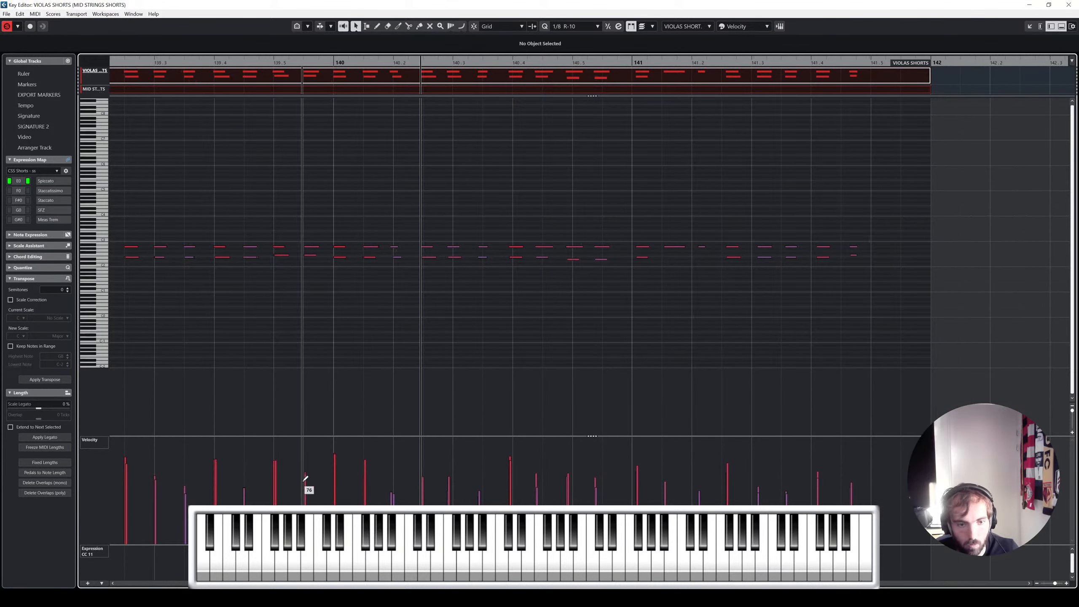
mouse_move(364, 467)
left_mouse_down()
mouse_move(373, 453)
mouse_move(450, 454)
mouse_move(480, 472)
mouse_move(532, 452)
left_mouse_up()
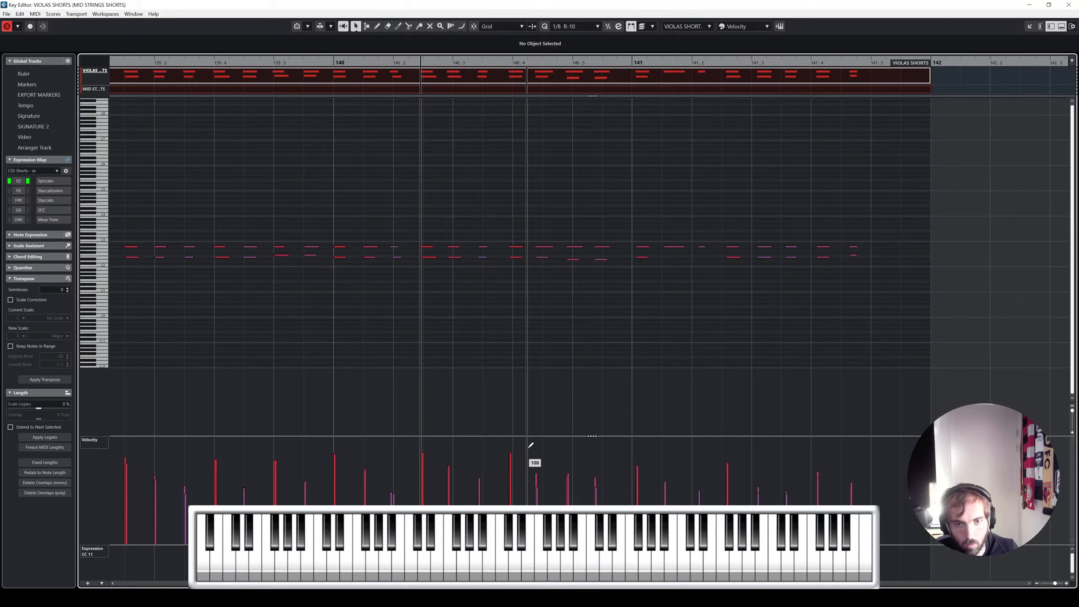
Step: Align the viola and mid strings hits from beat 3 to the end of bar 140 with the 1/8 grid
key("space")
left_click_drag(614, 235, 508, 294)
key("q")
key("space")
left_click_drag(499, 220, 602, 290)
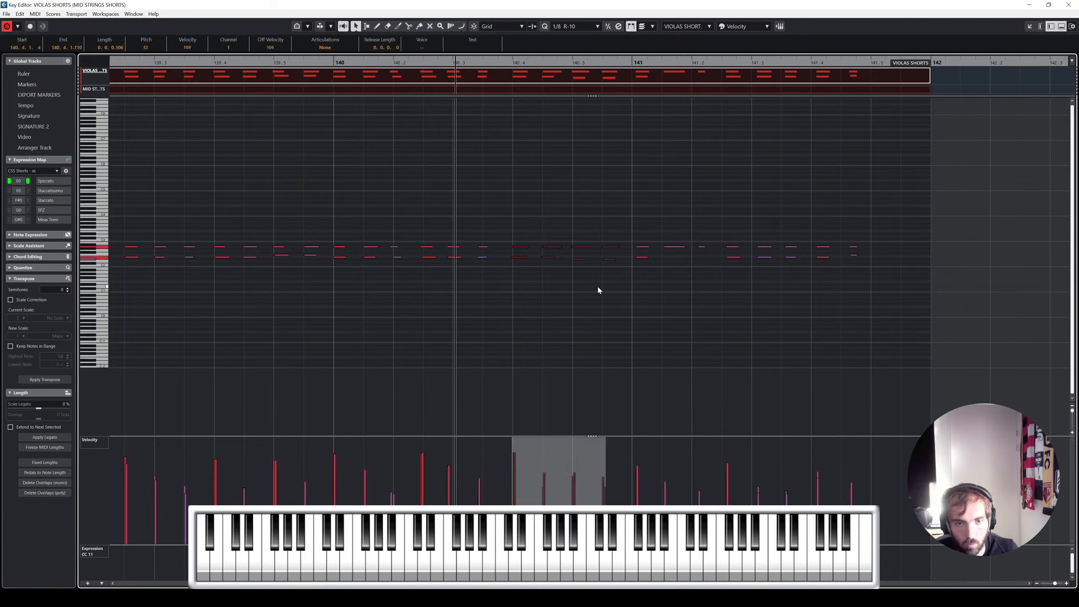
left_click_drag(486, 221, 466, 257)
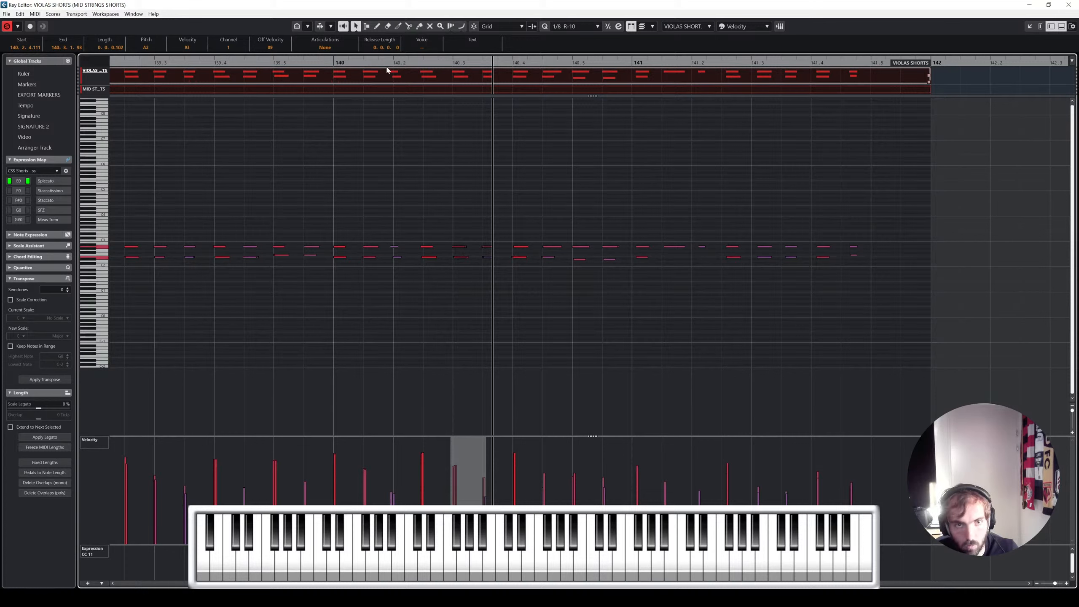
Step: Quantize all the bar 140 hits to the 1/8 grid and redraw their velocities to balance accented and softer hits
left_click_drag(319, 187, 589, 281)
key("q")
left_click(504, 135)
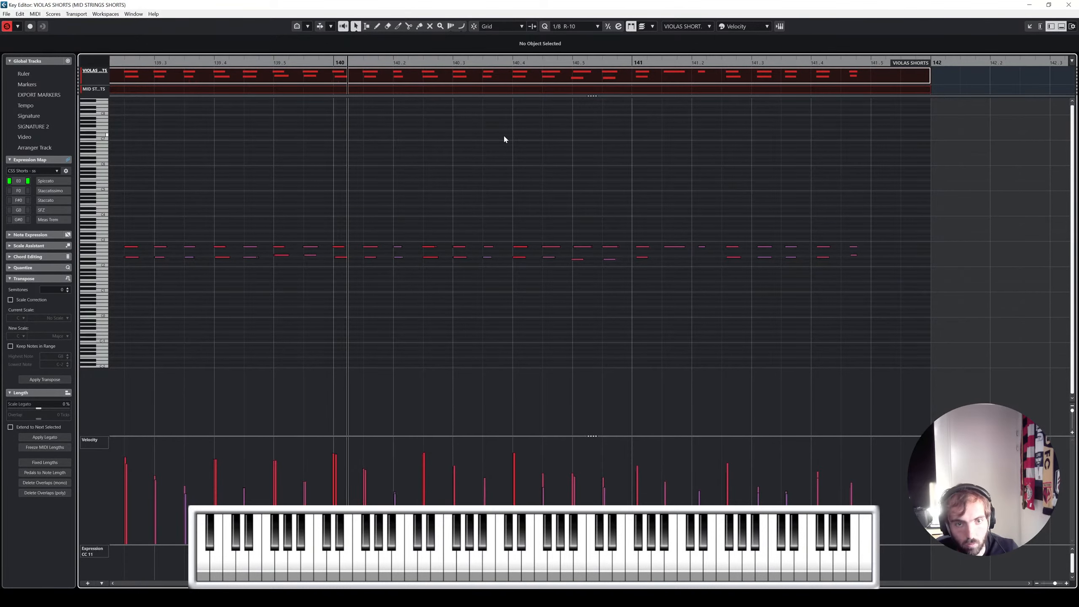
mouse_move(386, 476)
left_mouse_down()
mouse_move(458, 473)
mouse_move(493, 487)
mouse_move(588, 461)
left_mouse_up()
left_click(604, 489)
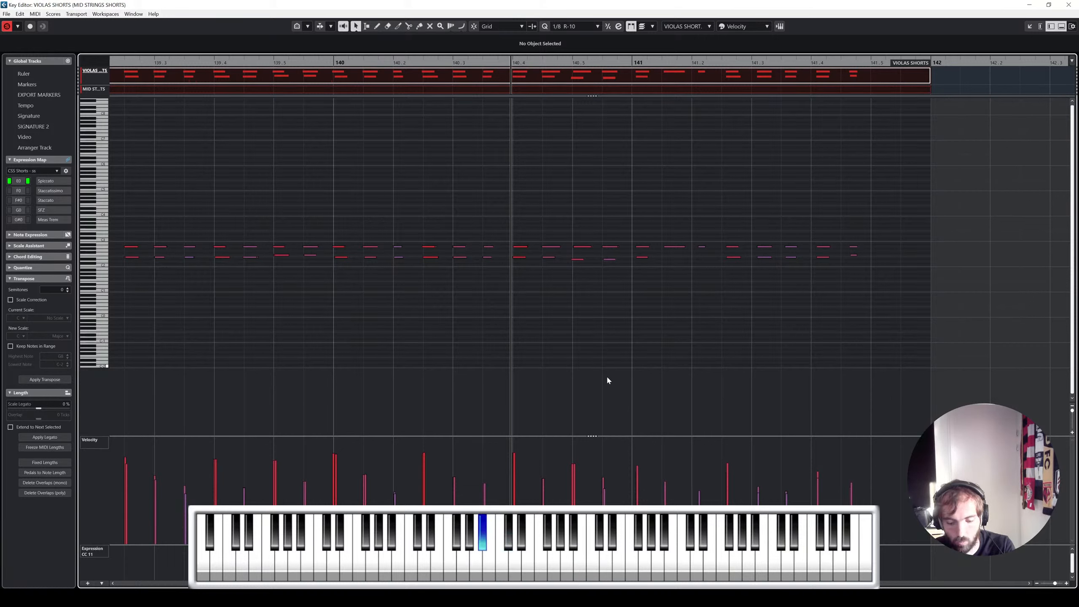
Step: Transpose the upper notes of bar 140's last three hits: the first up four semitones, the second up one, the third down one
left_click(551, 247)
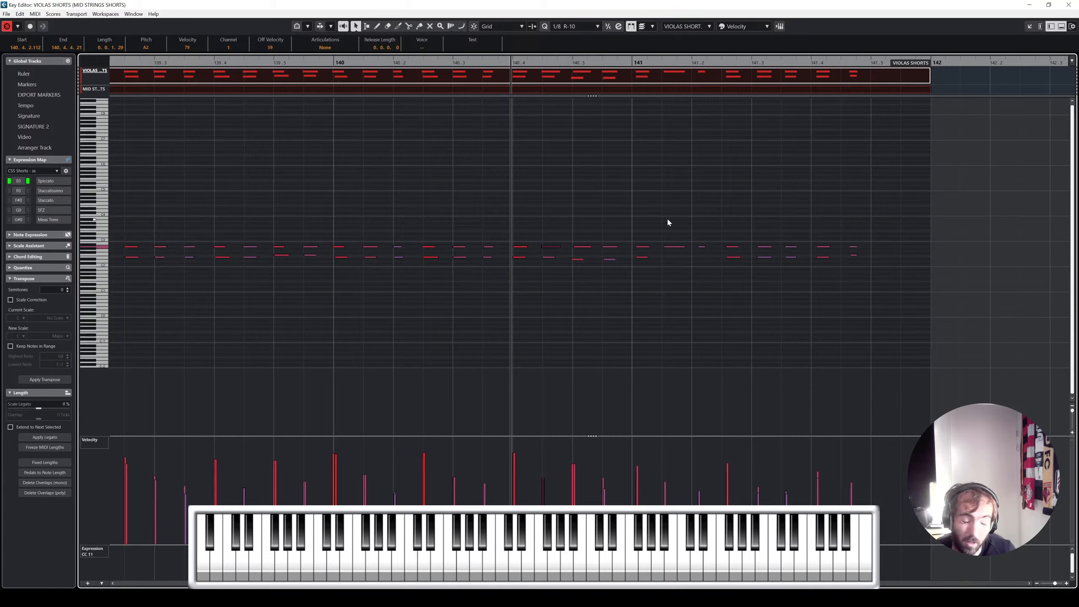
key("Up")
key("Up")
key("Up")
key("Up")
key("Right")
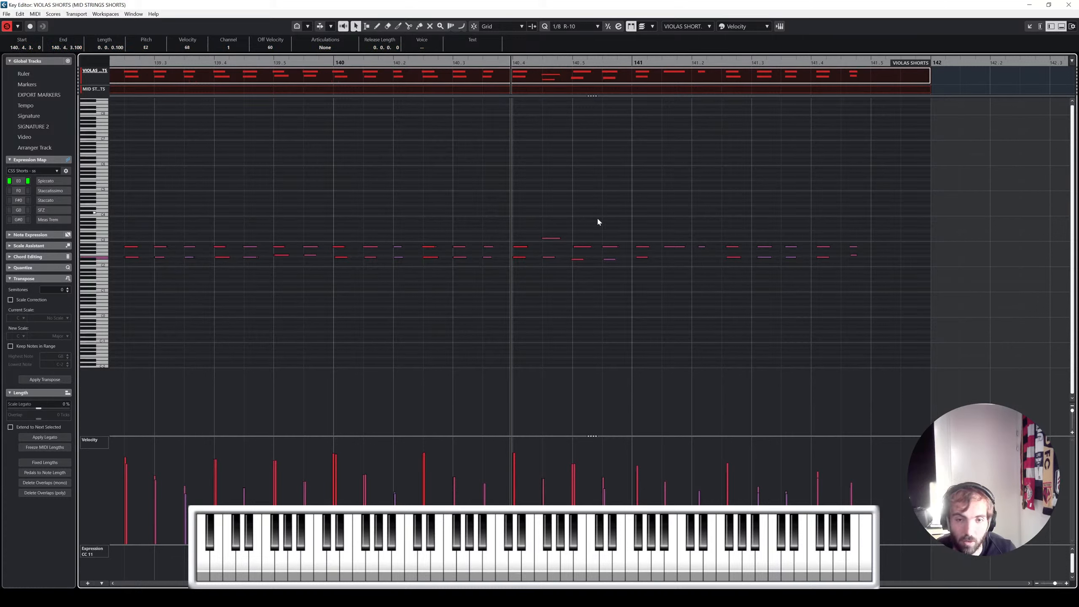
left_click(580, 247)
key("Up")
left_click(612, 247)
key("Down")
key("space")
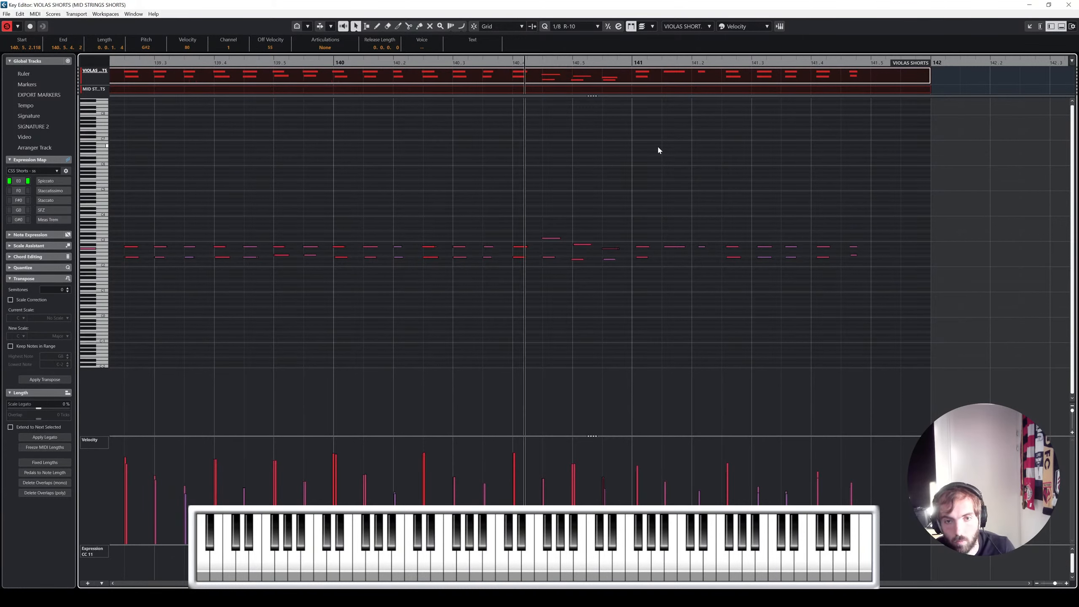
Step: Replace the recorded notes in bar 141 with a copy of the first eight hits of bar 139
left_click_drag(638, 222, 969, 302)
key("Delete")
left_click_drag(376, 217, 644, 292)
left_click(439, 64)
key("ctrl+v")
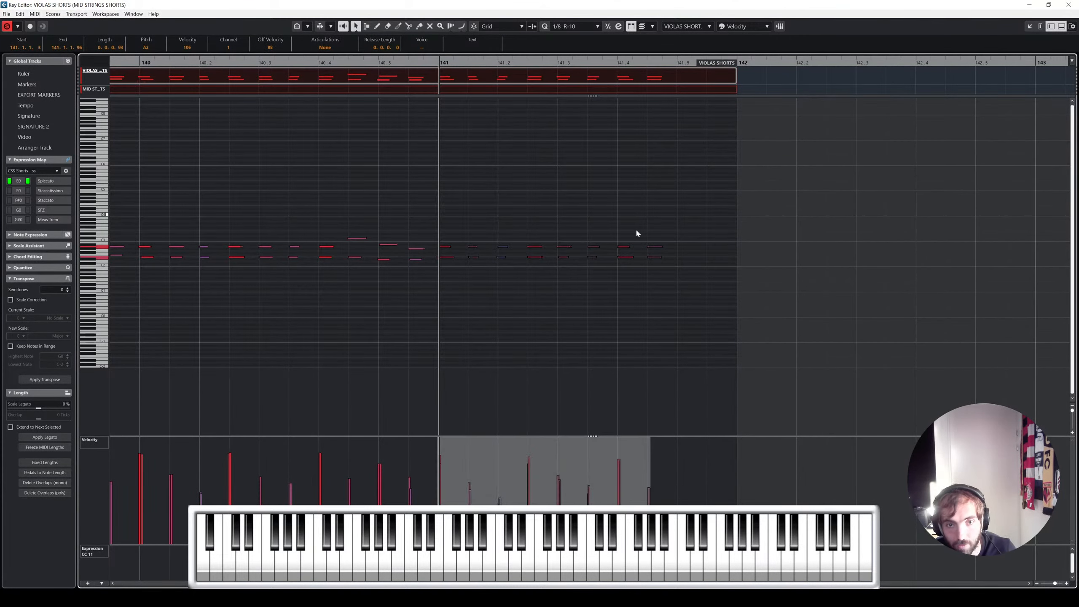
Step: Lower the bottom notes of the last two hits in bar 141 by one semitone and play the result
left_click(676, 258)
left_click(623, 257)
key("Down")
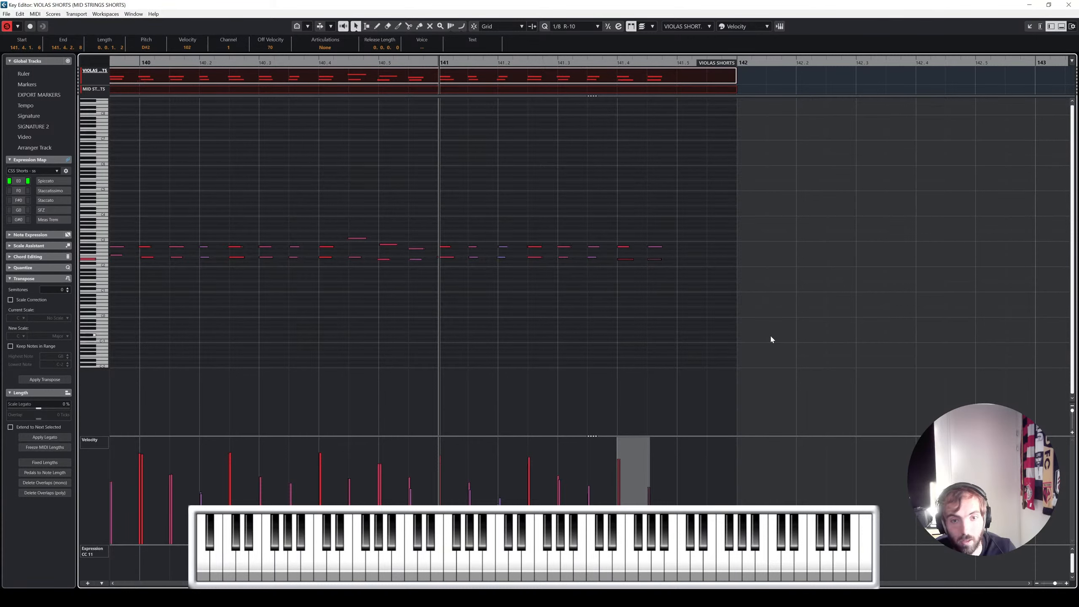
key("space")
key("space")
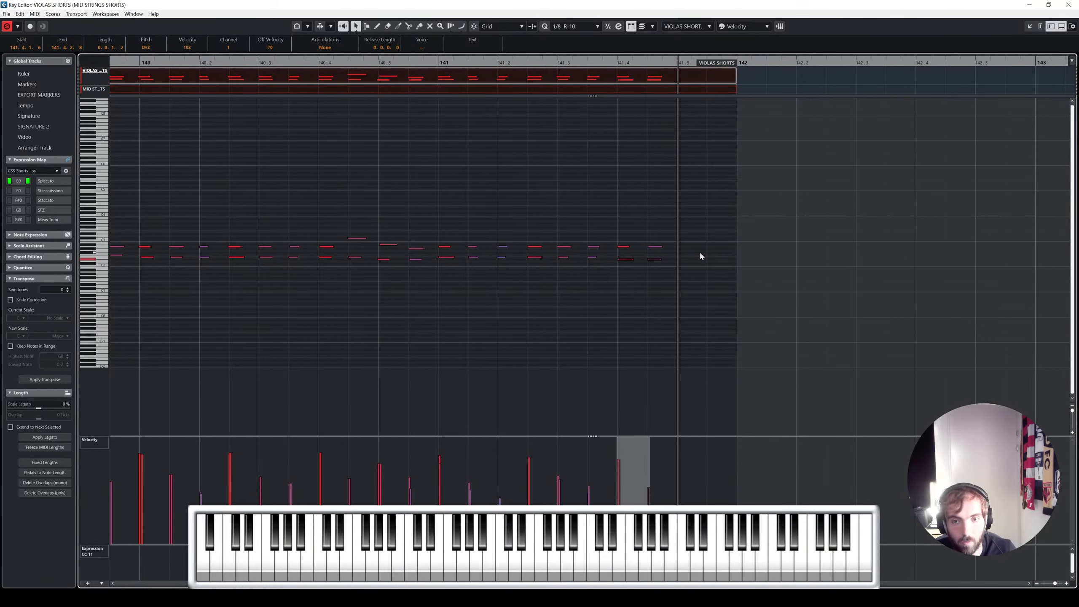
Step: Extend the VIOLAS SHORTS and MID STRINGS SHORTS parts together so both end exactly at the start of bar 144
scroll(695, 250, "down", 3)
scroll(695, 248, "left", 2)
left_click_drag(486, 227, 636, 261)
key("shift+Right")
key("shift+Right")
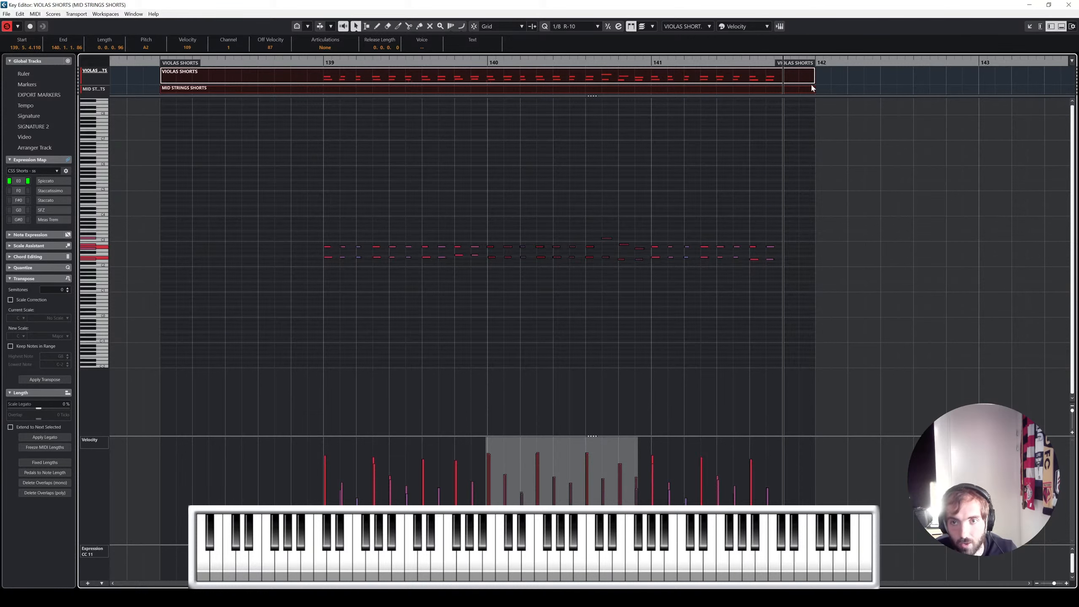
left_click_drag(810, 88, 944, 86)
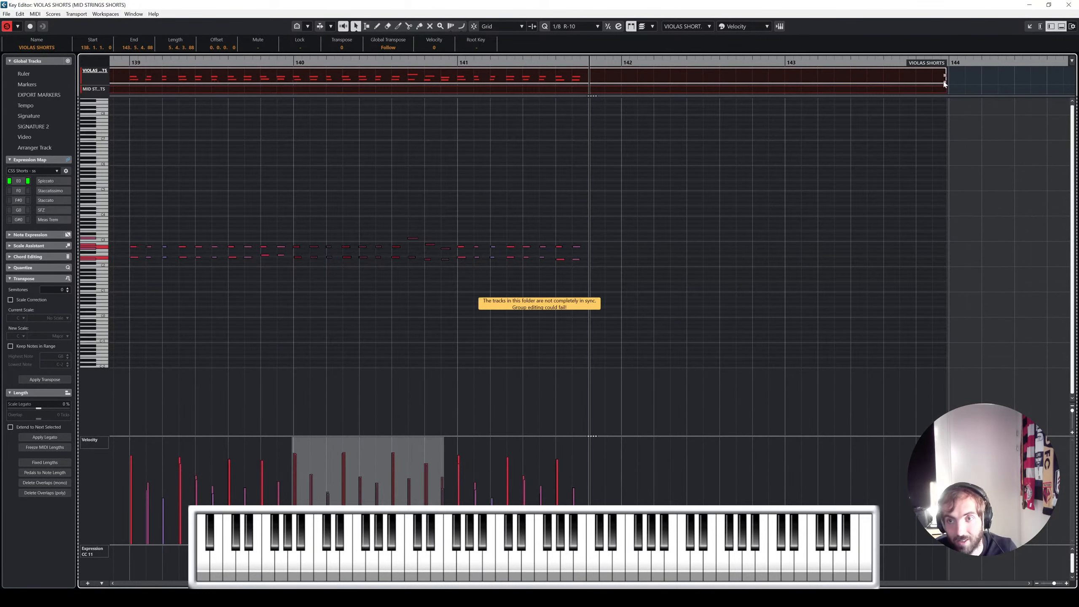
key("ctrl+z")
left_click(952, 82)
left_click(937, 81)
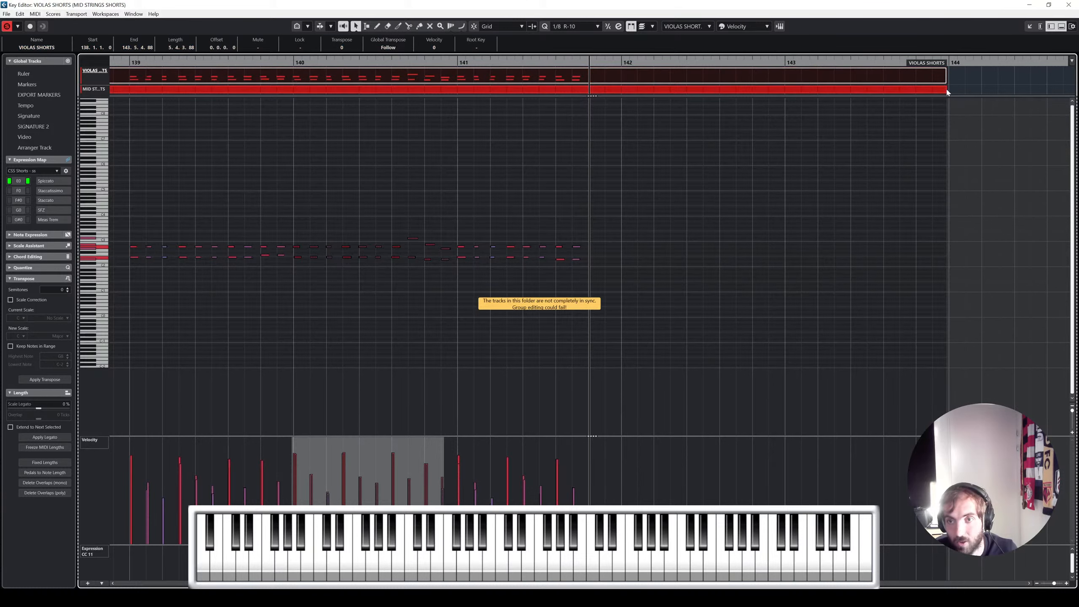
left_click(933, 89, "shift")
left_click_drag(943, 85, 947, 82)
key("j")
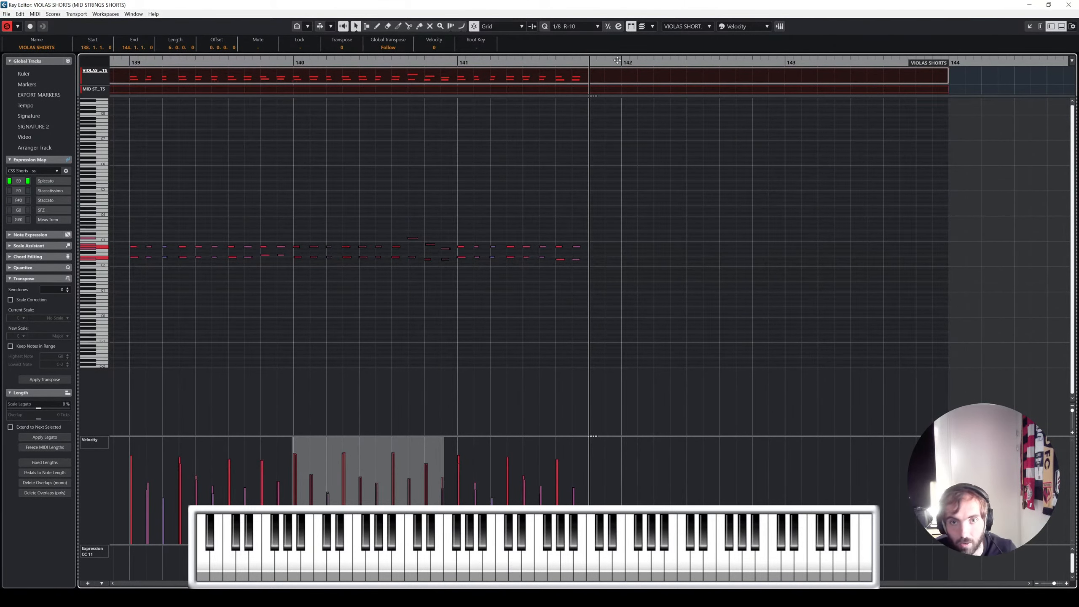
left_click_drag(596, 63, 591, 71)
left_click_drag(591, 72, 590, 74)
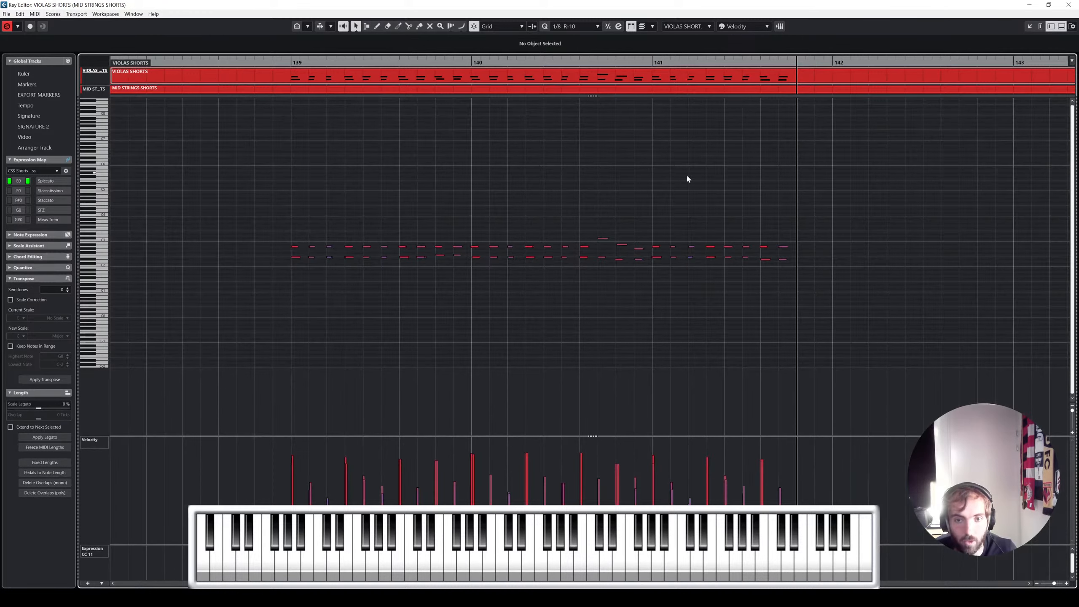
Step: Paste a copy of all of bar 140's hits at beat 5 of bar 141 and play from bar 141
left_click_drag(248, 205, 463, 305)
left_click_drag(466, 216, 645, 295)
key("ctrl+c")
key("ctrl+v")
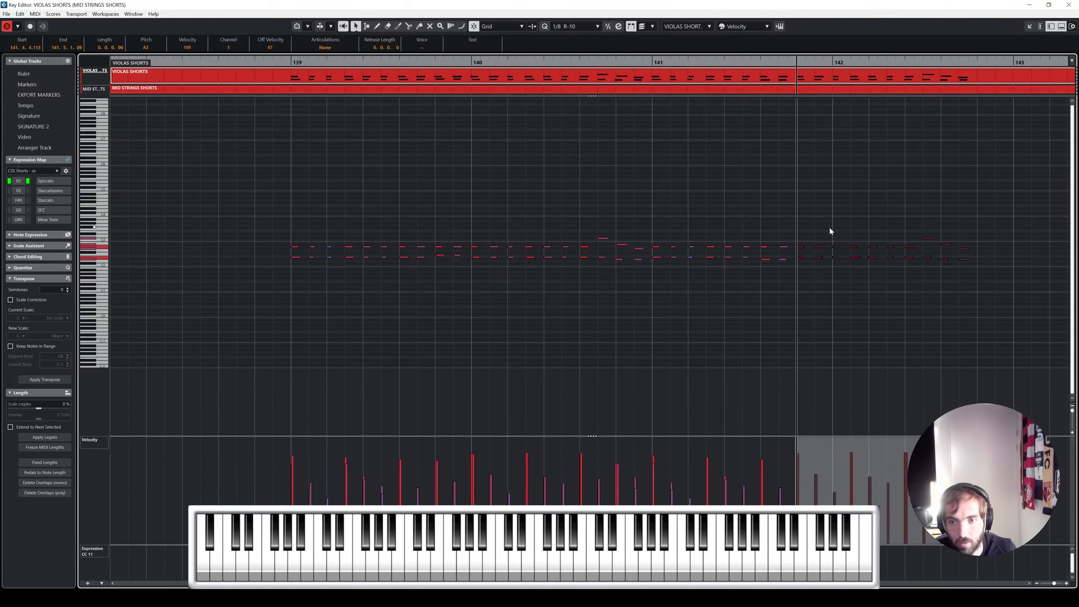
scroll(633, 153, "right", 1)
key("space")
left_click(555, 60)
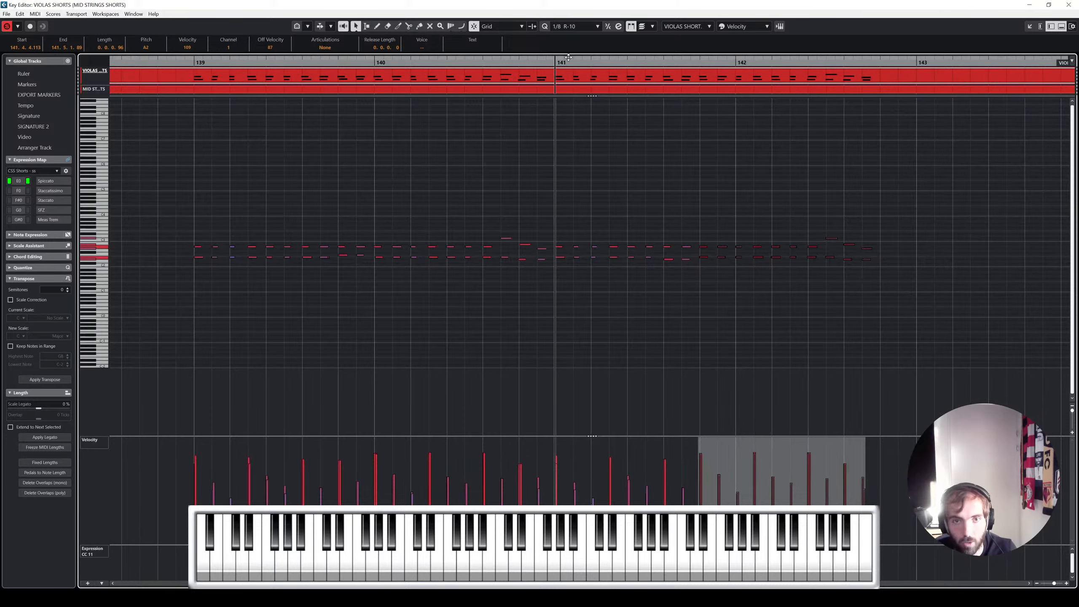
Step: Open the VIOLAS SHORTS and MID STRINGS SHORTS parts together with the DAM2 loop designer, base 4/4 and 2nd half parts for note editing
key("Return")
scroll(594, 323, "down", 20)
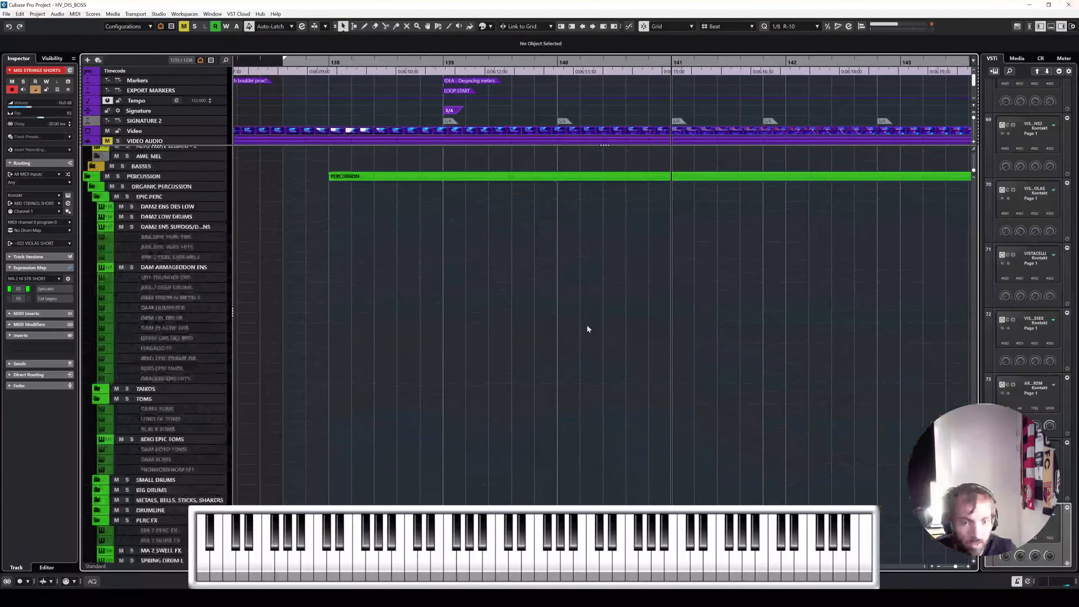
left_click_drag(612, 347, 846, 461)
left_click(604, 432)
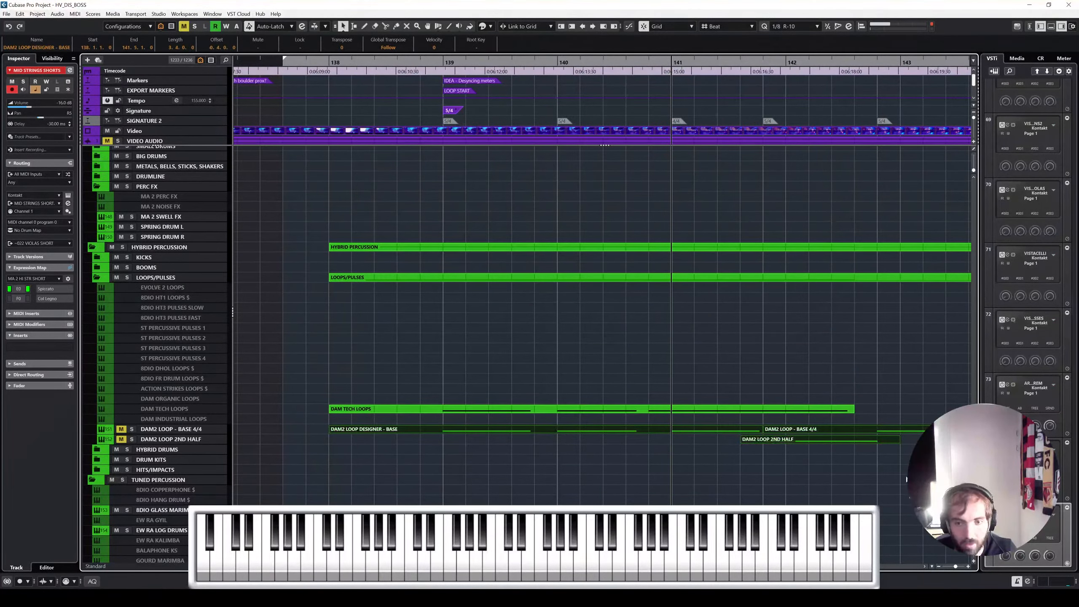
scroll(214, 441, "up", 5)
scroll(214, 442, "down", 10)
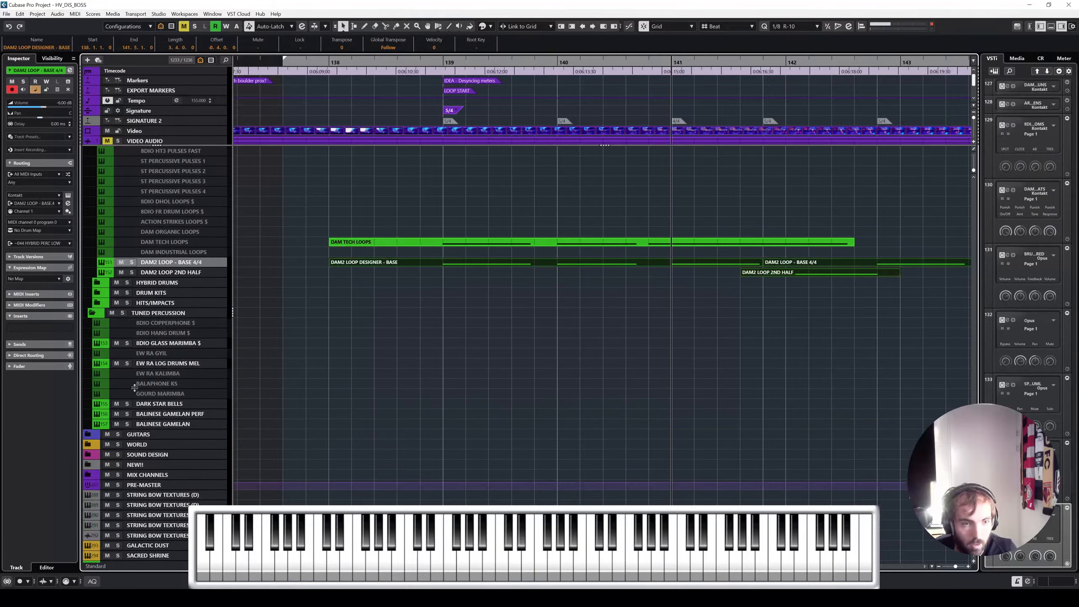
scroll(577, 371, "up", 20)
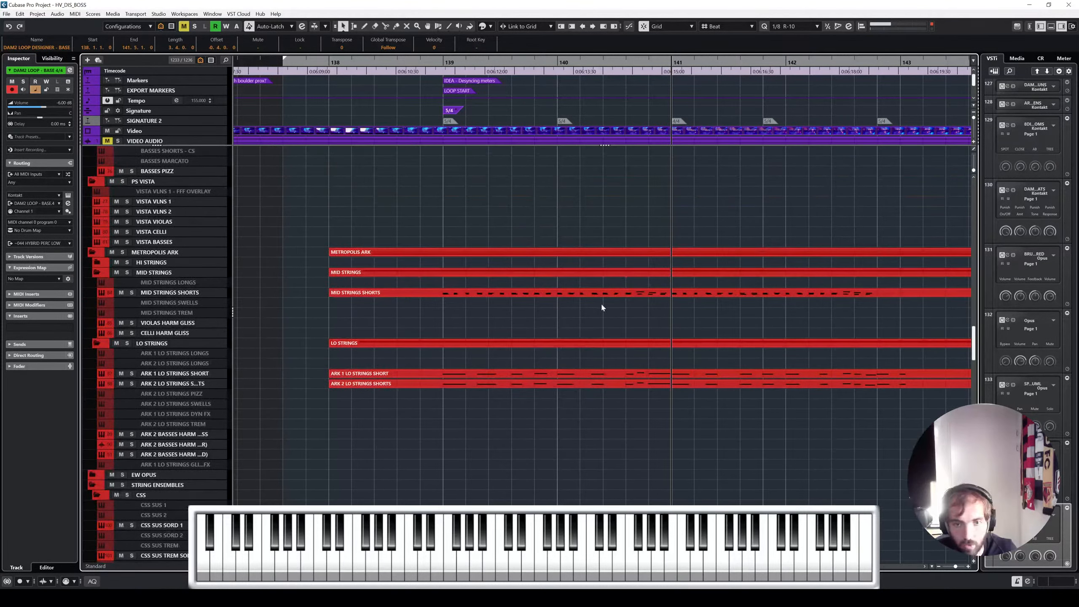
left_click(605, 293)
scroll(623, 365, "up", 3)
scroll(623, 363, "up", 10)
left_click(646, 317, "shift")
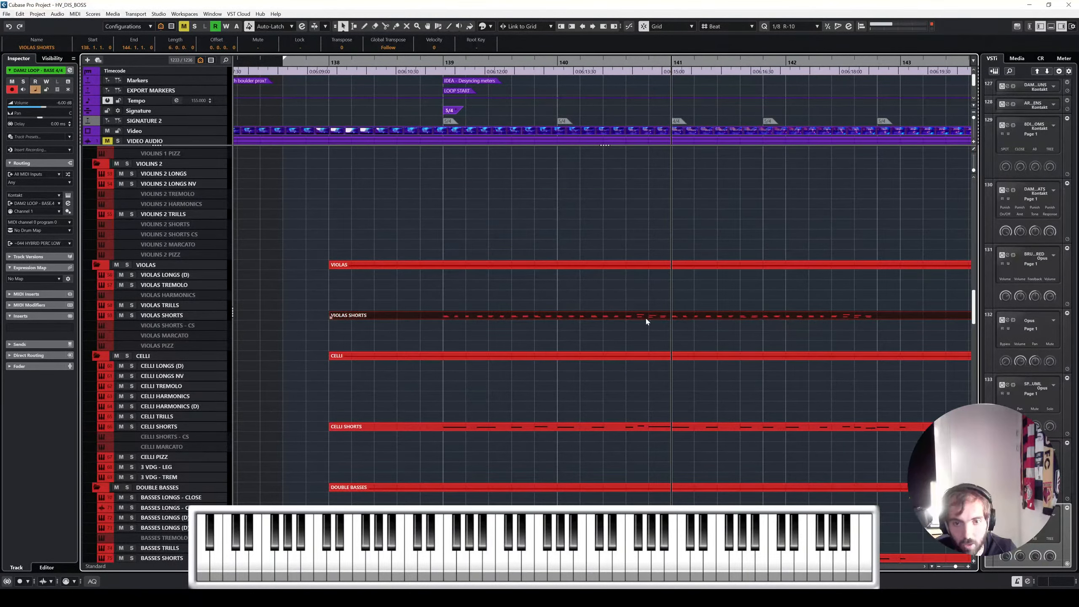
key("Return")
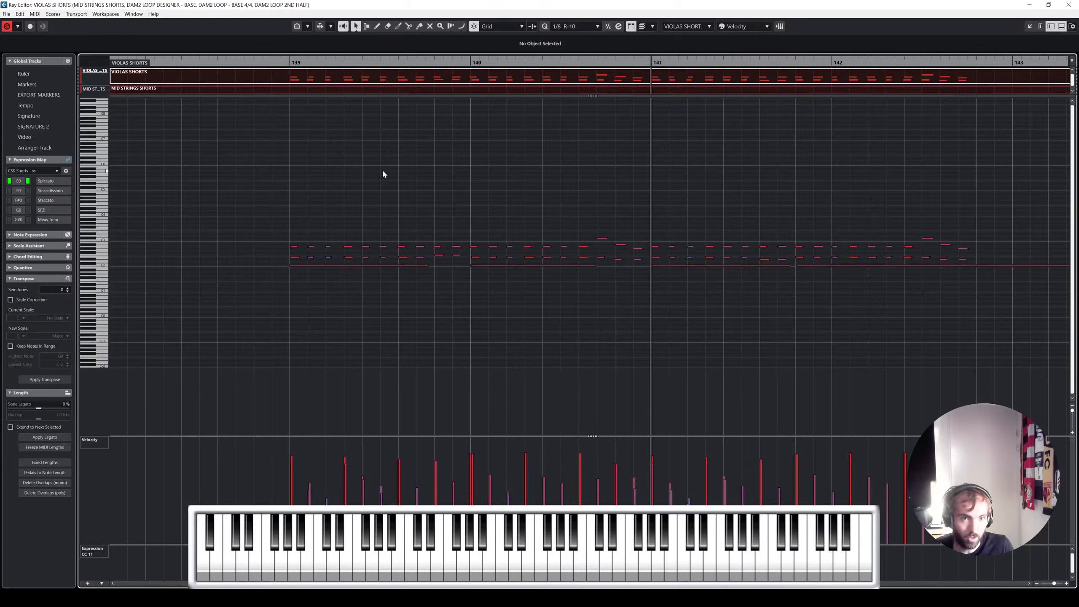
Step: Play the combined string and loop parts from just before bar 139 through bar 142 to check how the patterns align
left_click(254, 63)
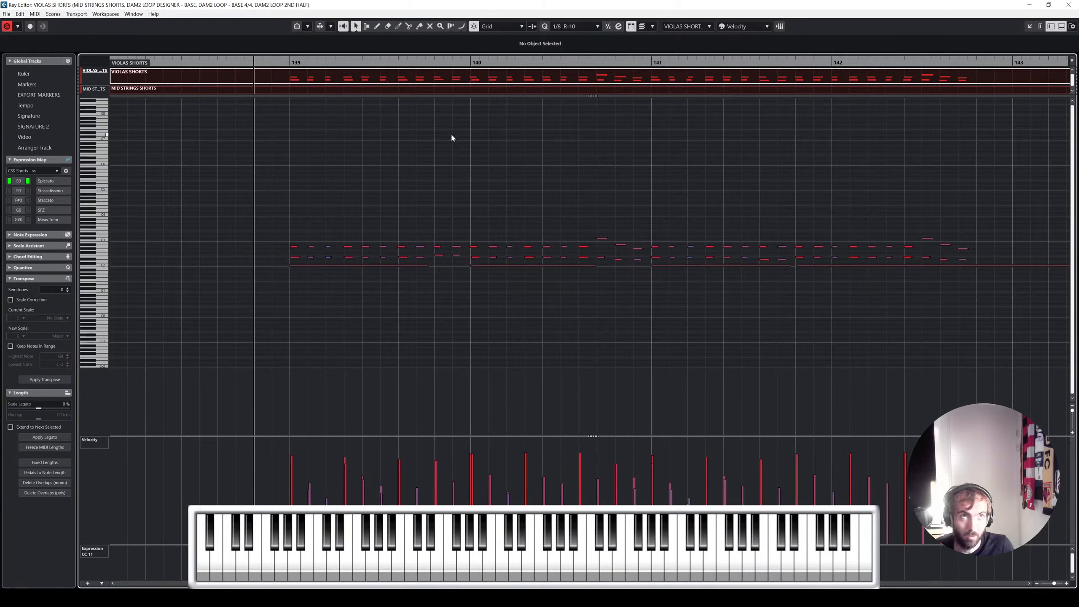
key("space")
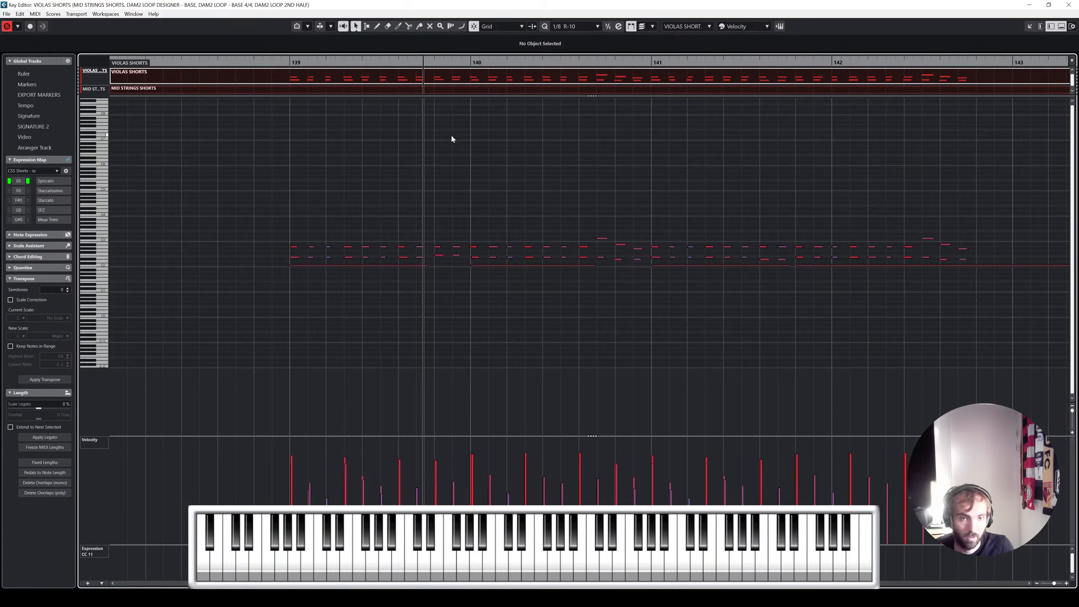
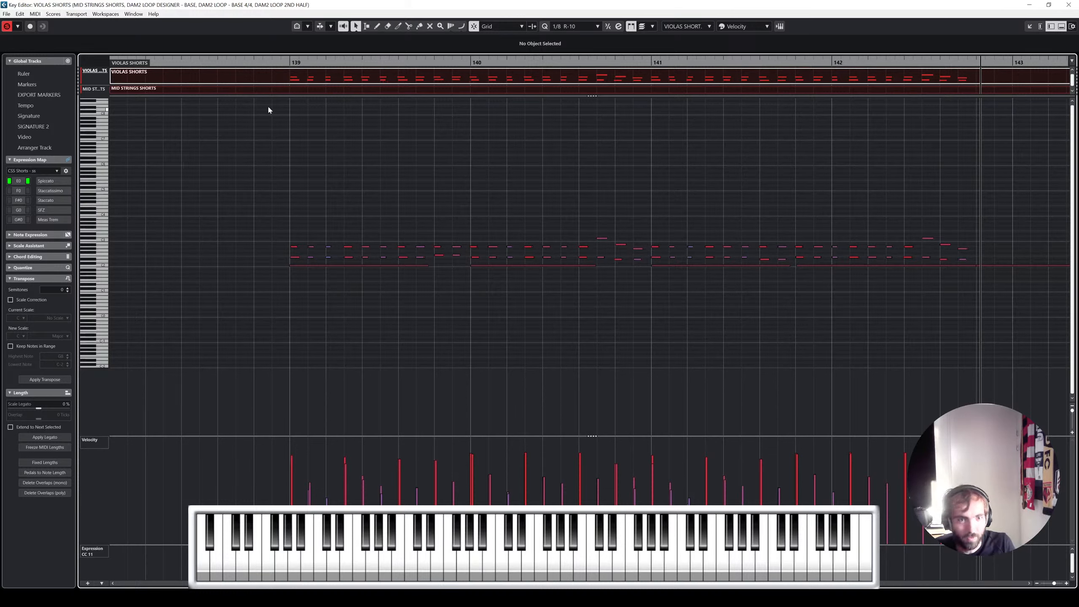
left_click(237, 61)
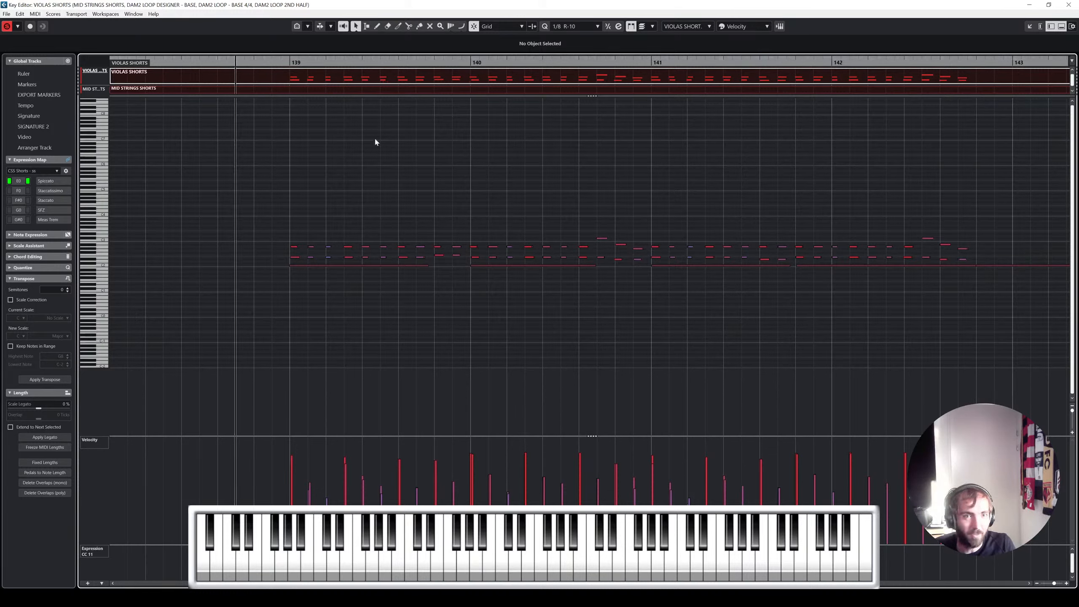
left_click(412, 153)
key("ctrl+z")
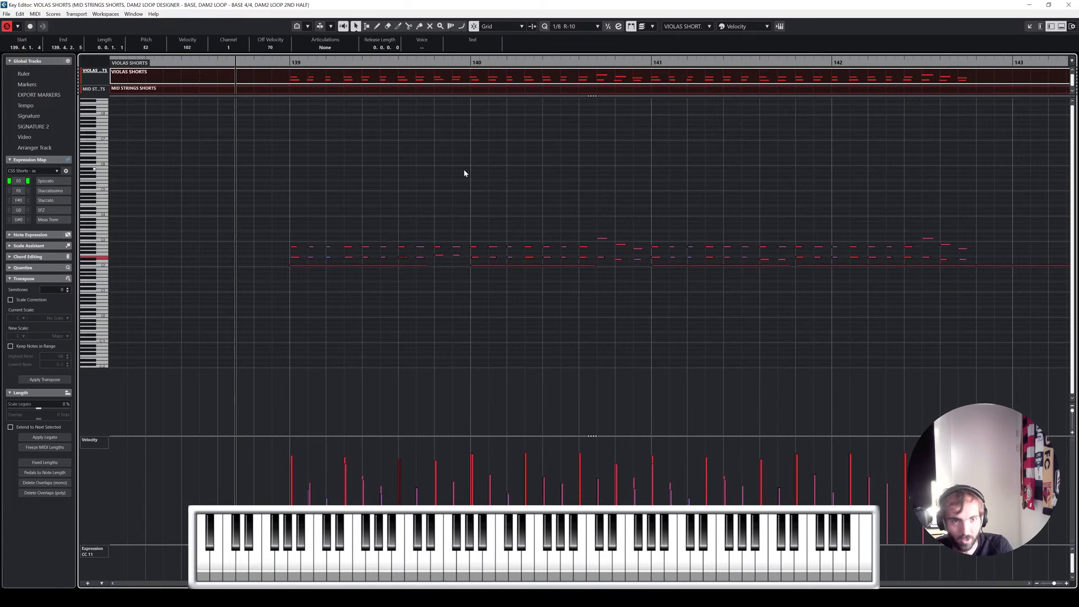
left_click(258, 63)
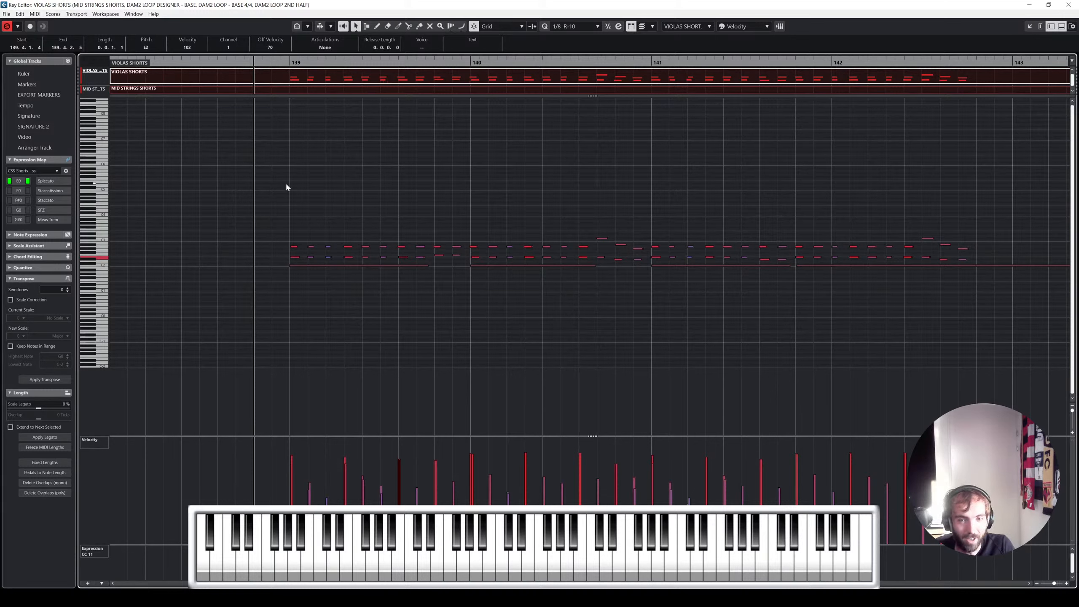
left_click_drag(284, 183, 989, 260)
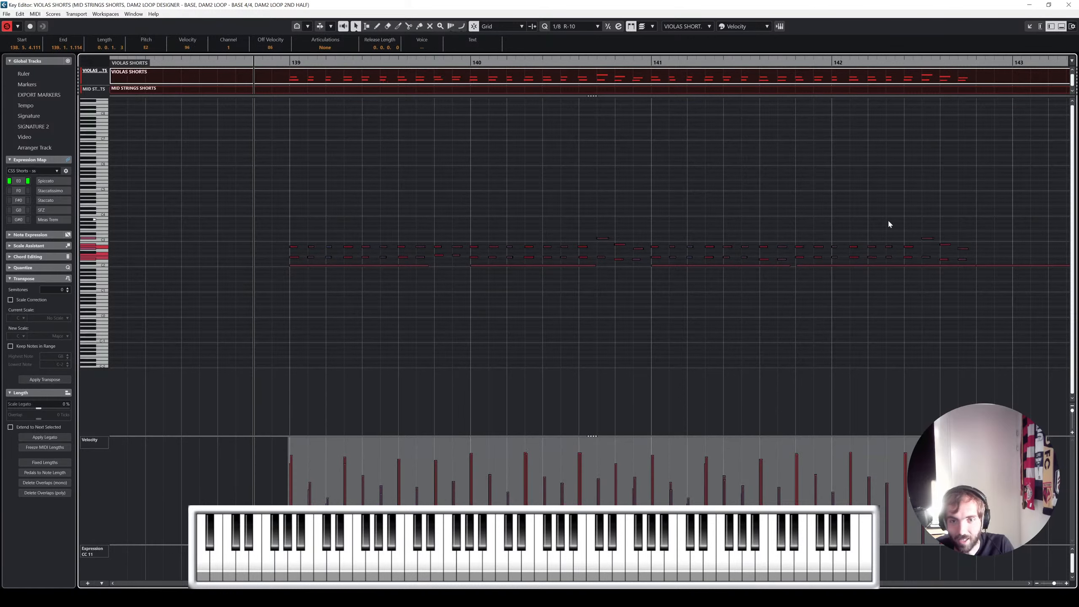
left_click(556, 181)
key("g")
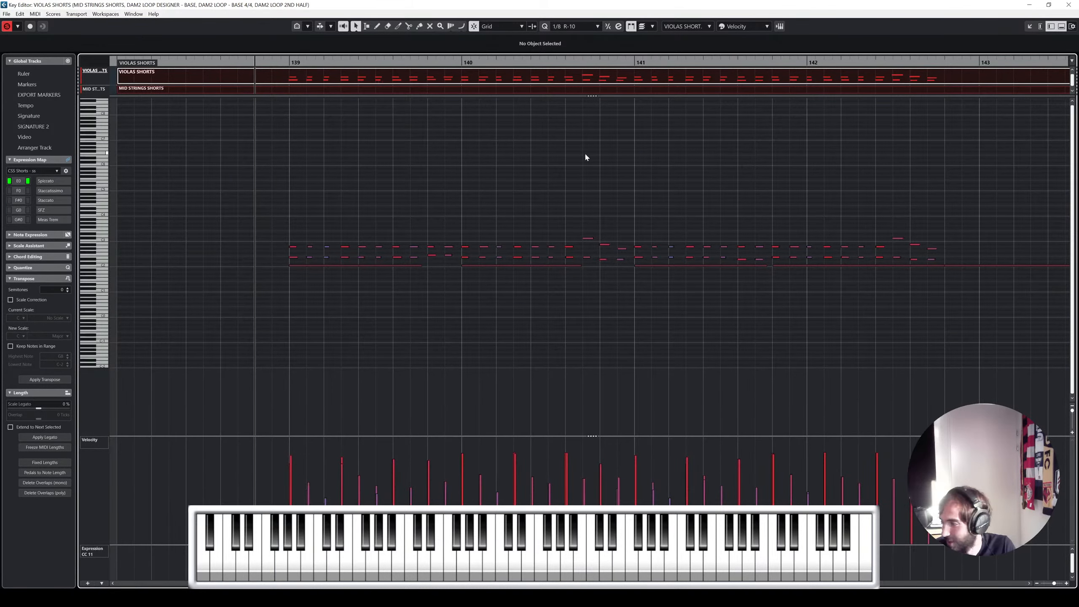
key("space")
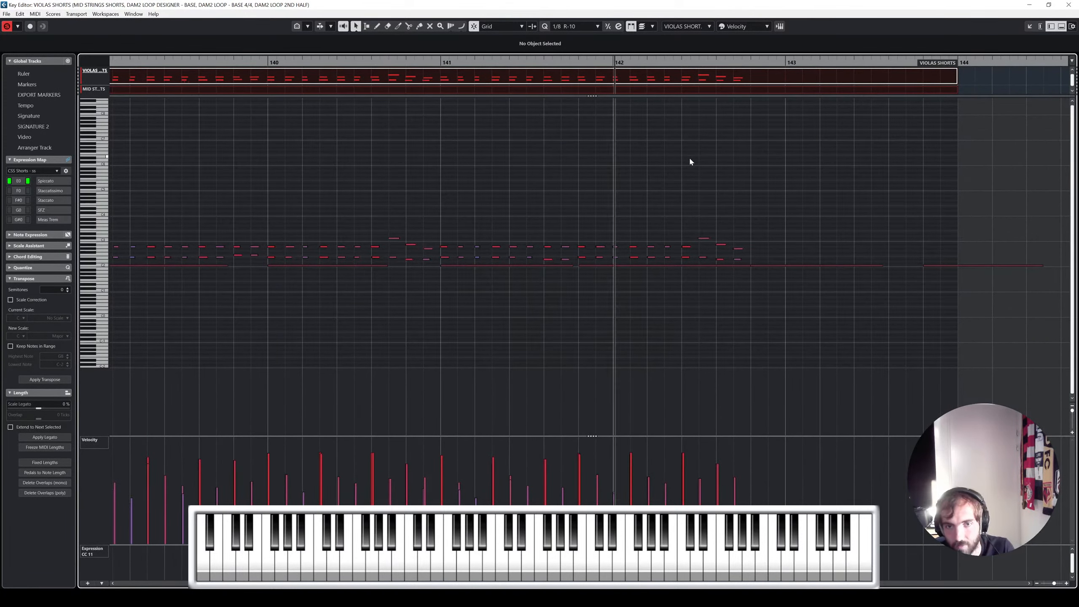
key("space")
scroll(724, 206, "up", 2)
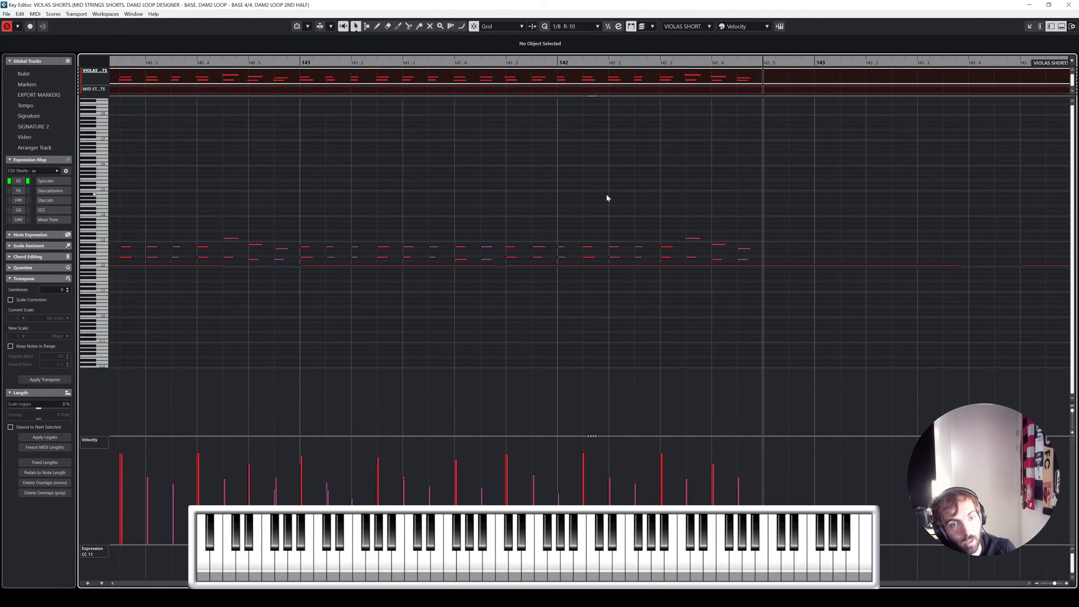
Step: Lower the upper note of bar 140's eighth hit in the violas part by eight semitones
key("Escape")
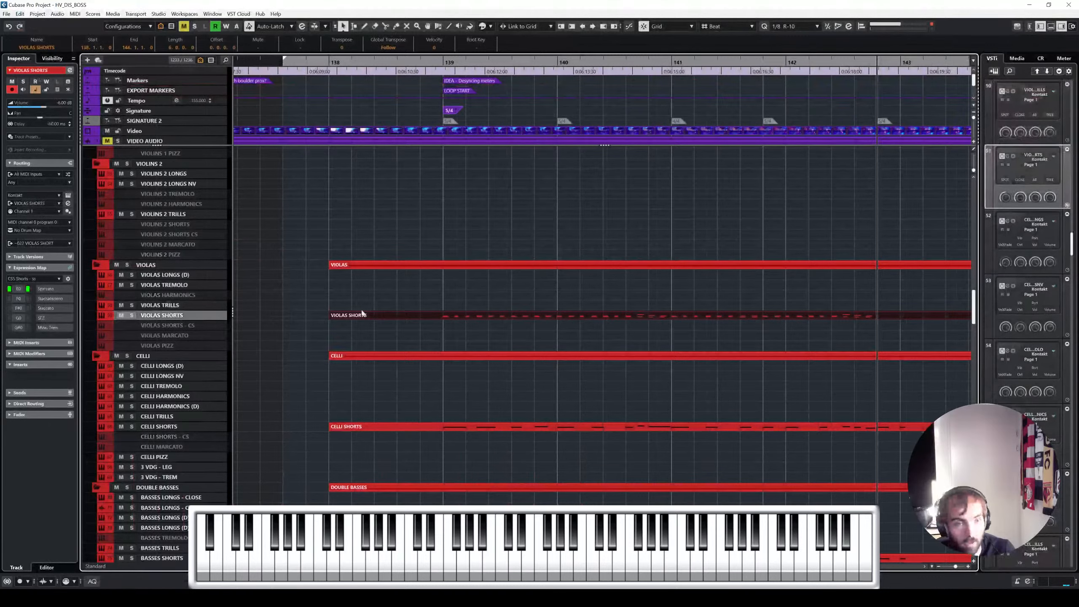
double_click(427, 315)
scroll(432, 252, "left", 3)
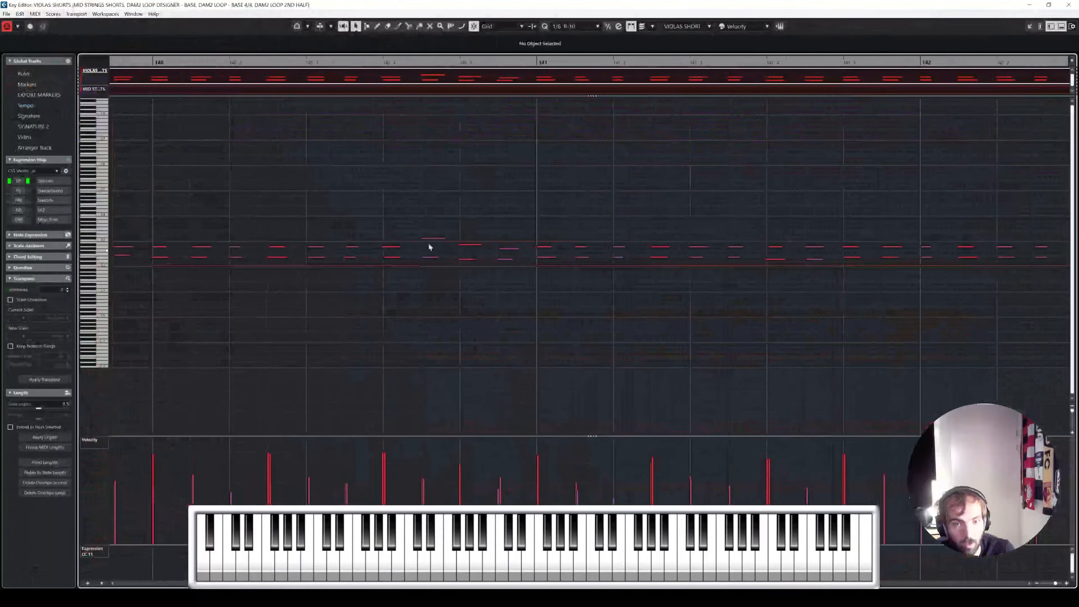
scroll(435, 225, "down", 4)
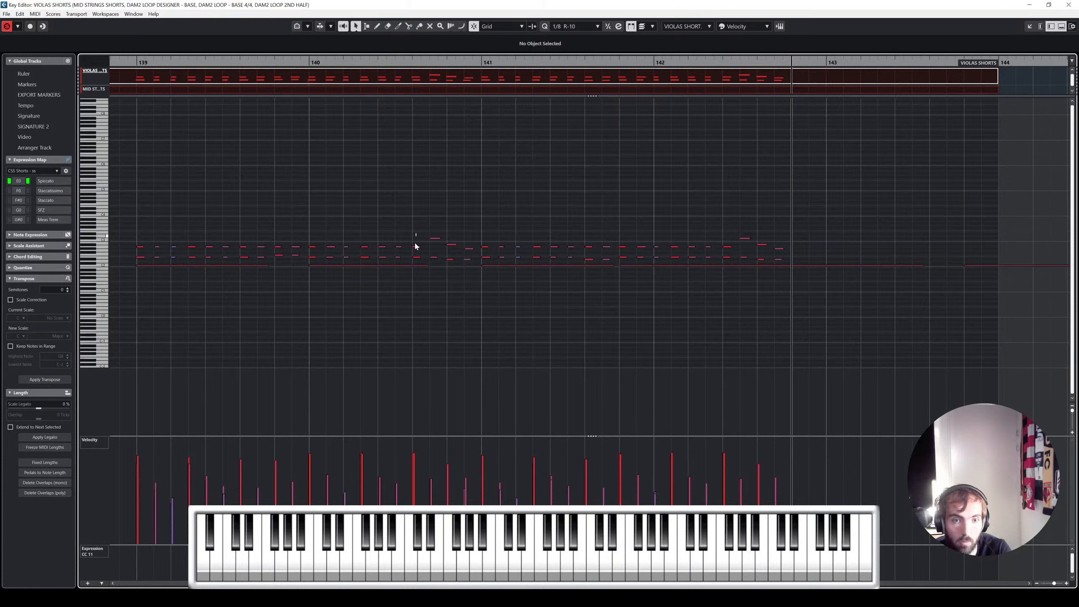
left_click(415, 246)
left_click(437, 243)
left_click(436, 239)
key("Down")
key("Down")
key("Down")
key("Down")
key("Down")
key("Down")
key("Down")
key("Down")
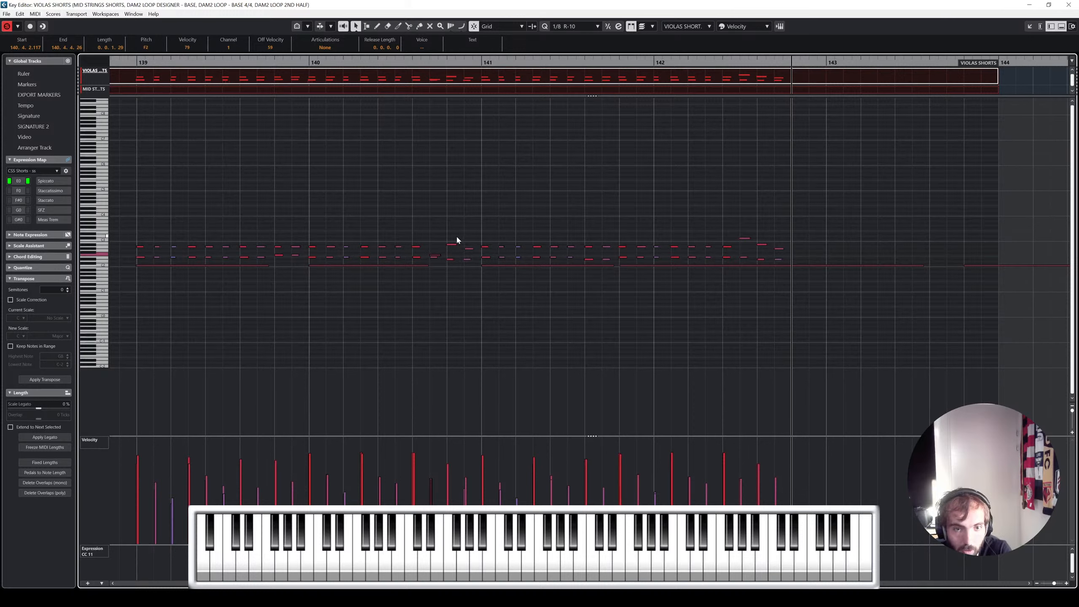
Step: Lower the upper note of bar 140's ninth hit by three semitones
left_click(457, 238)
left_click(453, 245)
key("Down")
key("Down")
key("Down")
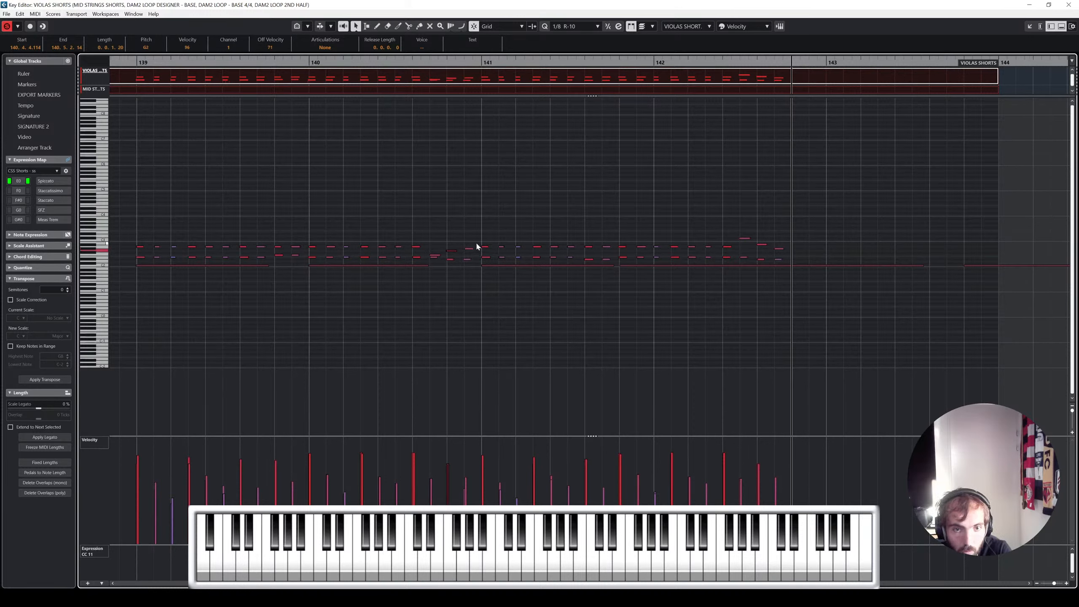
Step: Raise the upper notes of bar 140's last two hits, the ninth by one semitone and the tenth by two, and play the result
left_click(476, 244)
left_click(471, 249)
key("Up")
left_click(456, 251)
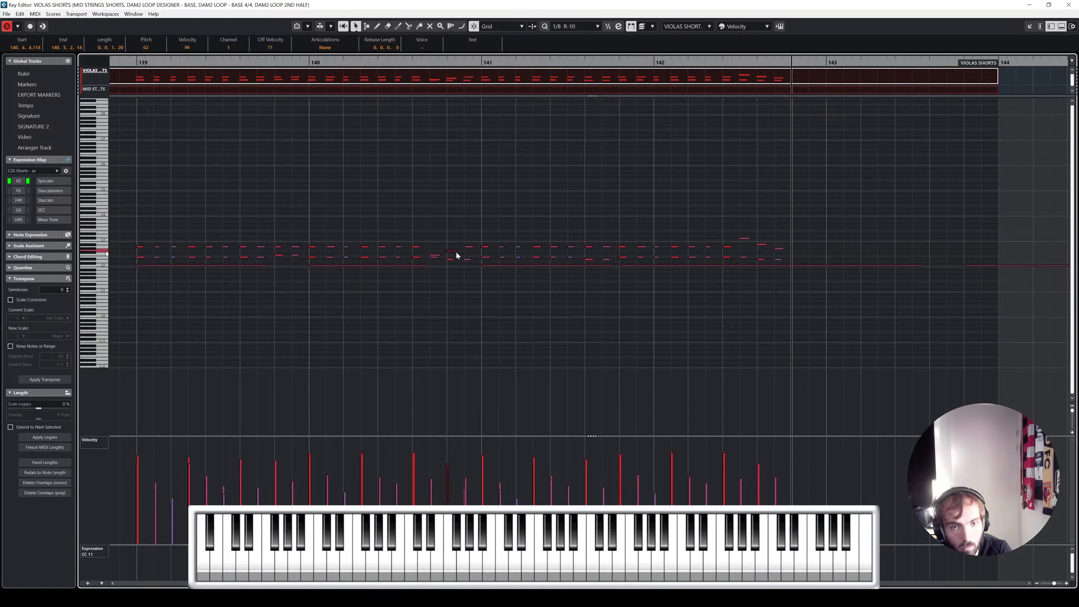
left_click(470, 249)
key("Up")
key("space")
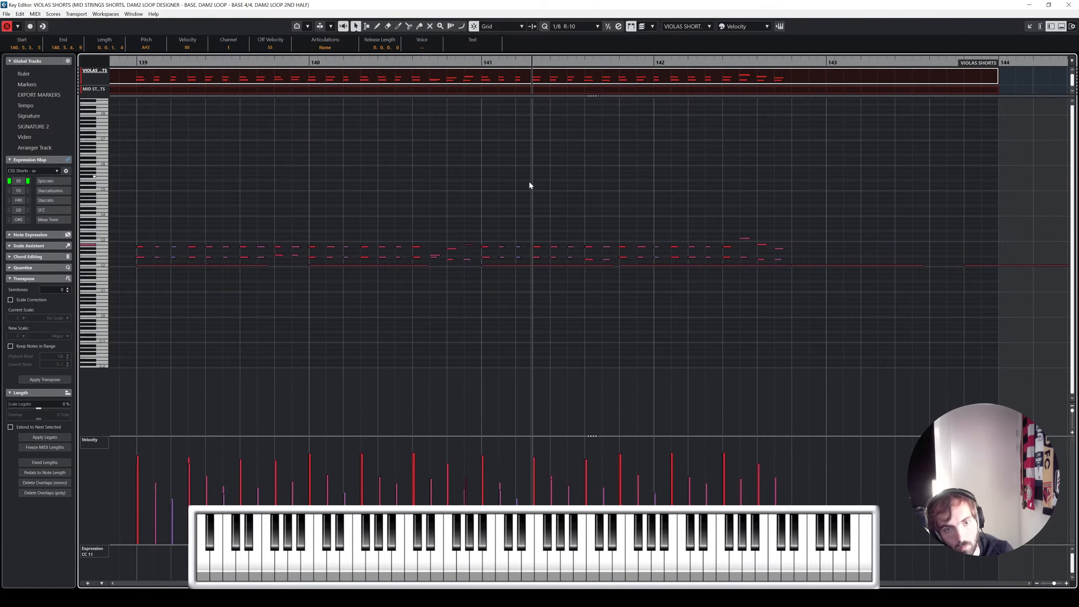
Step: Return to the arrangement and reopen the Key Editor with the Celli Shorts part included alongside the Violas Shorts and Mid Strings Shorts parts
left_click(1068, 5)
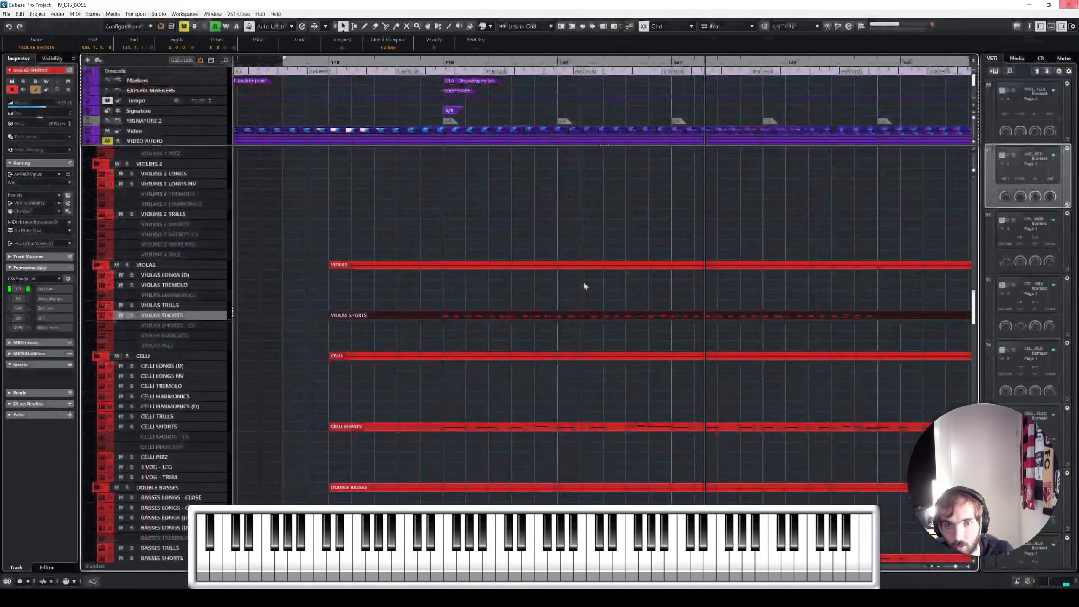
scroll(583, 332, "up", 3)
scroll(583, 336, "down", 6)
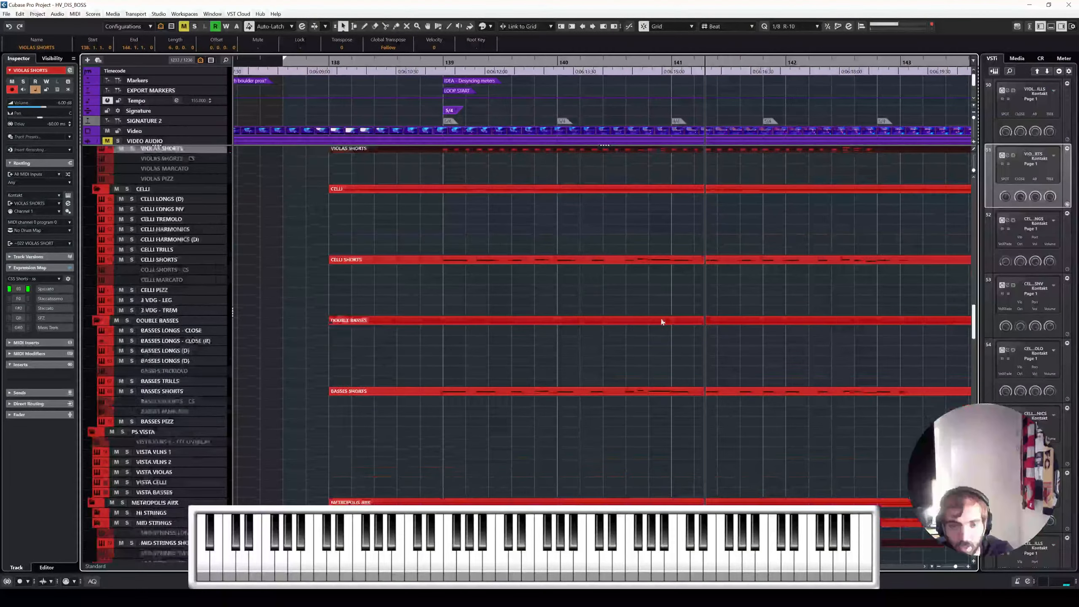
double_click(695, 258)
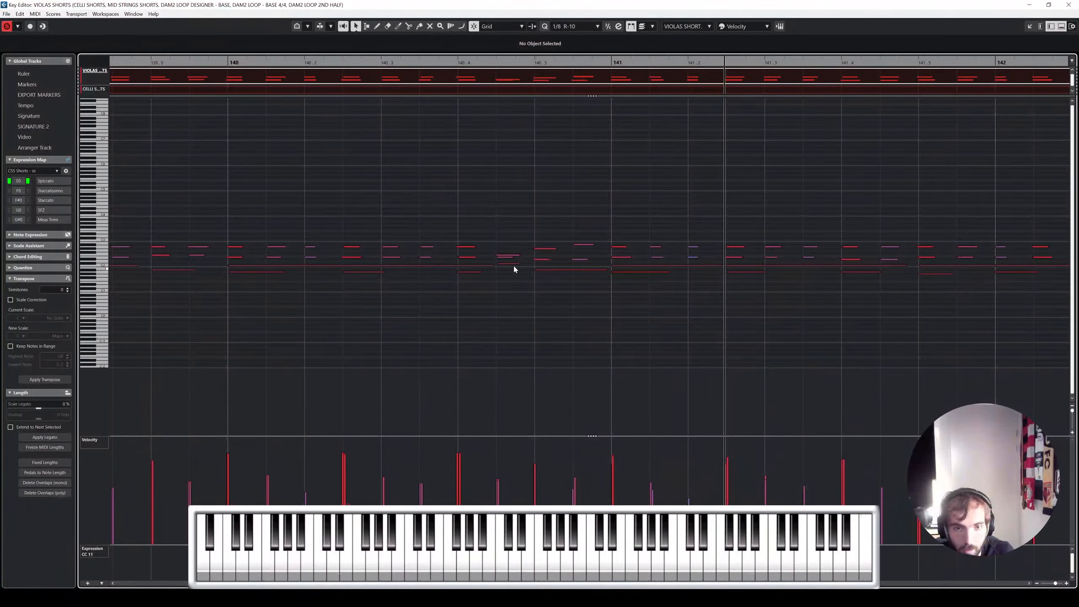
Step: Inspect the overlapping Celli Shorts and Mid Strings Shorts notes in the last two beats of bar 140
left_click(509, 264)
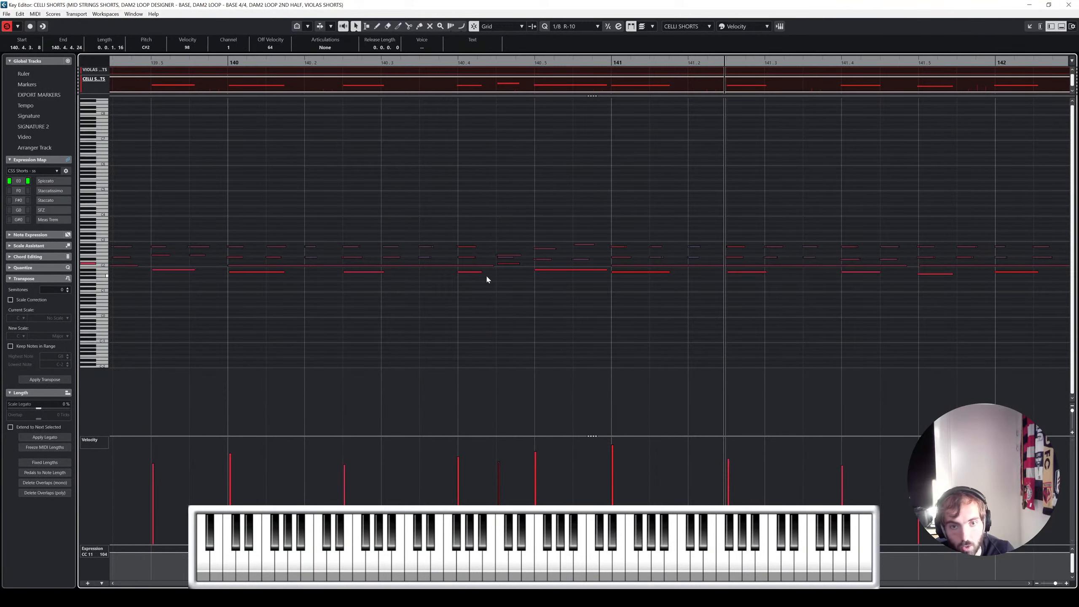
left_click(474, 246)
left_click(505, 256)
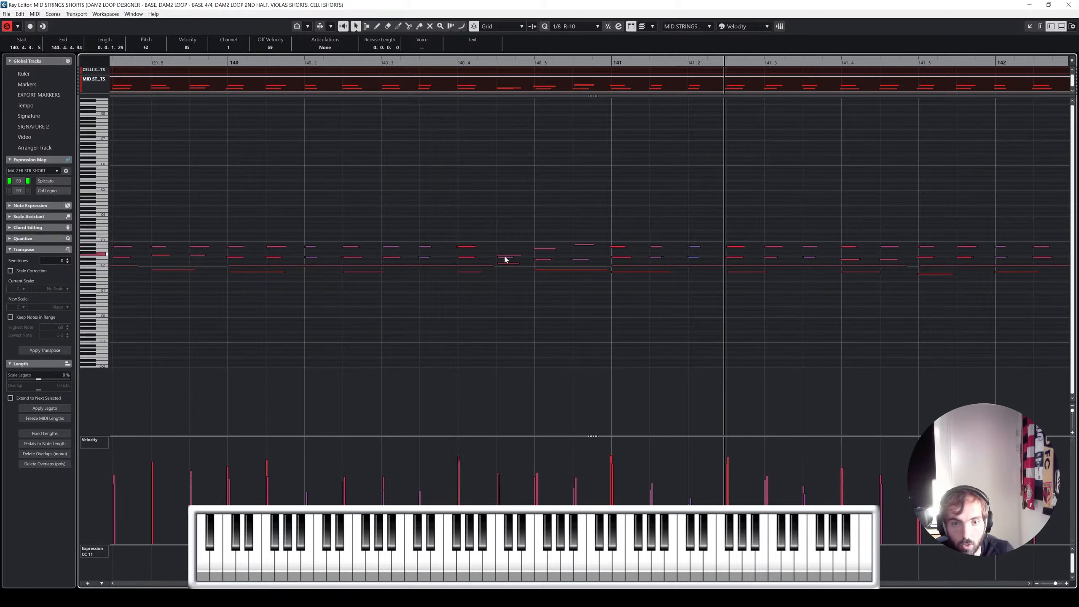
left_click(543, 249)
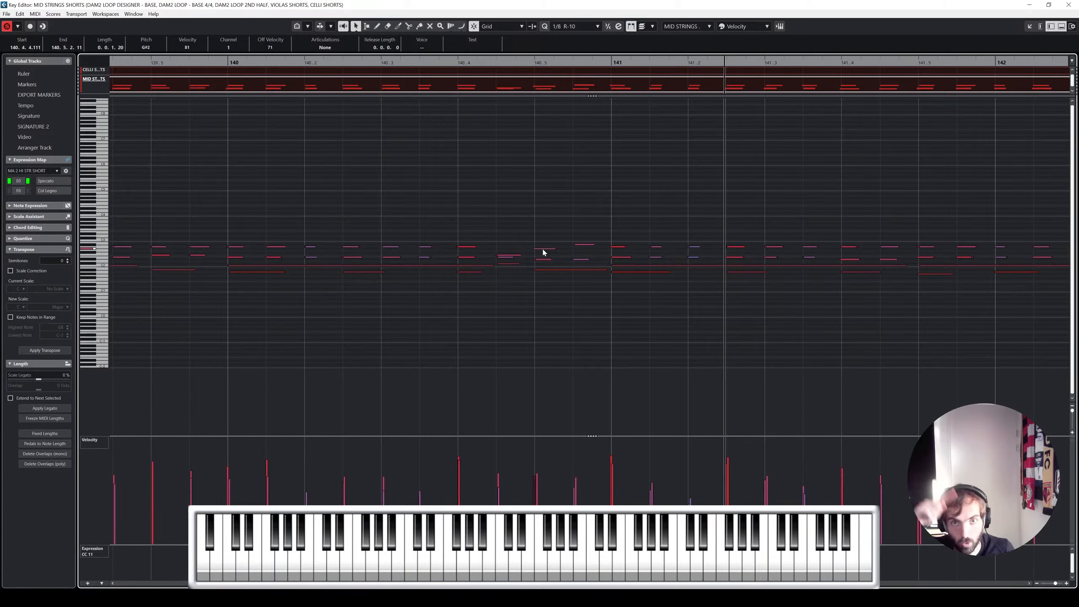
left_click(544, 203)
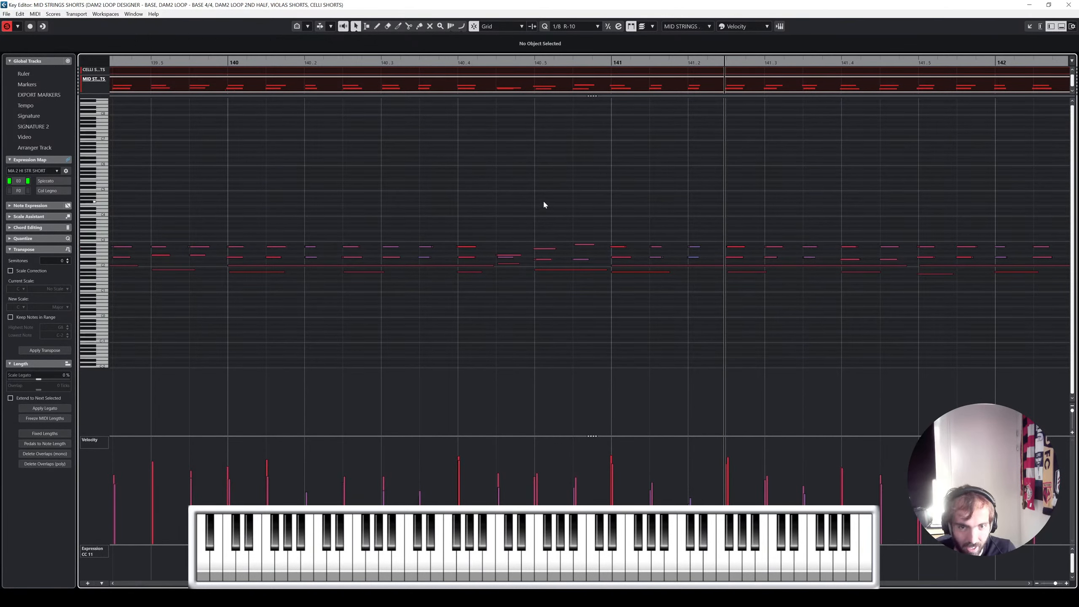
Step: Fit the whole Mid Strings Shorts part in view and play the string pattern back from shortly before bar 139
key("shift+f")
left_click(247, 61)
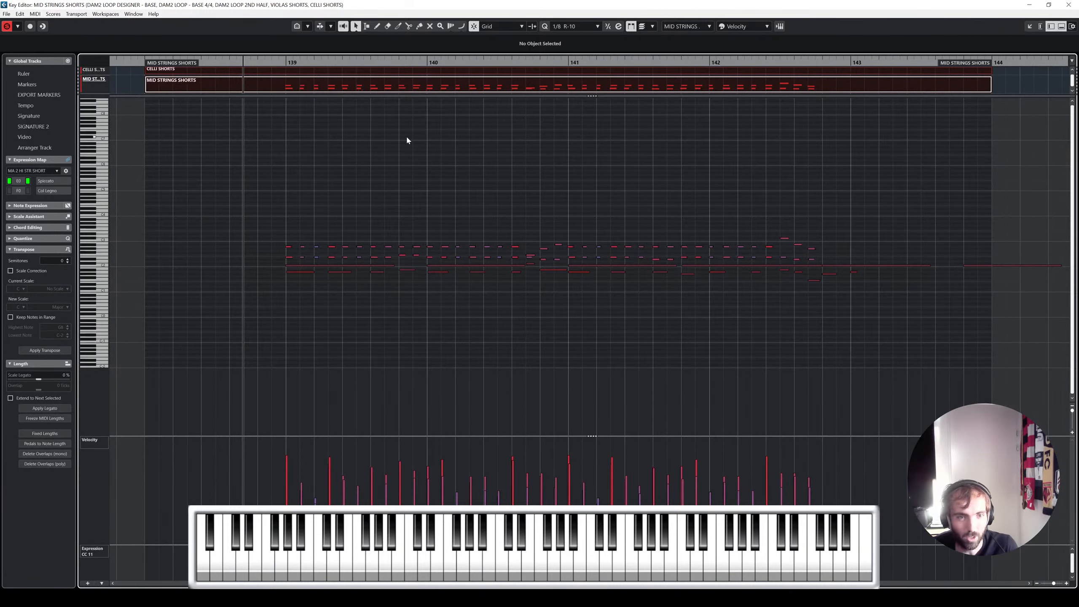
left_click_drag(252, 64, 247, 64)
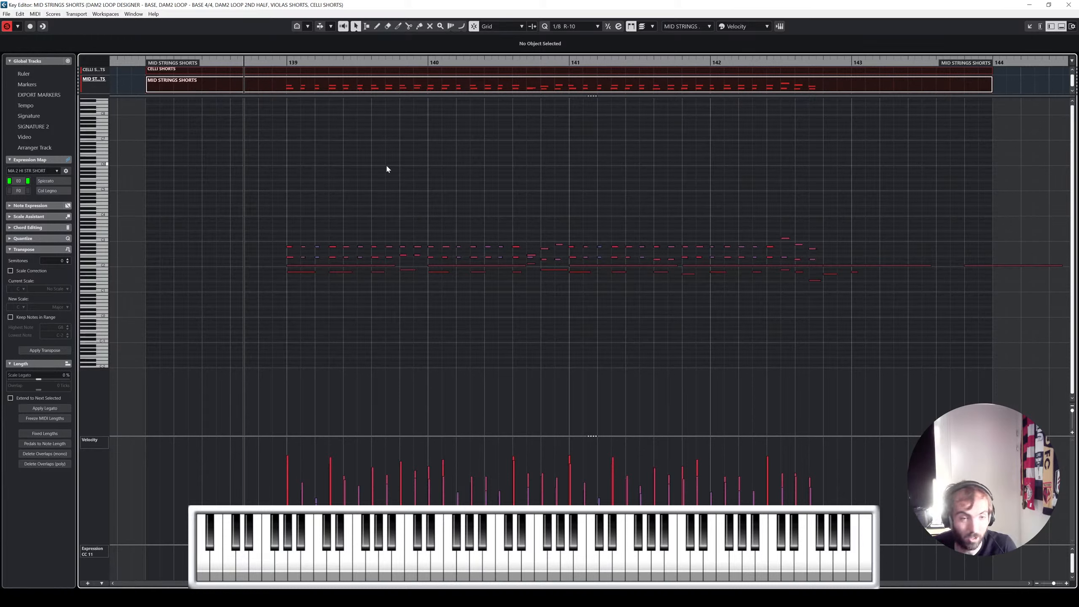
left_click(266, 62)
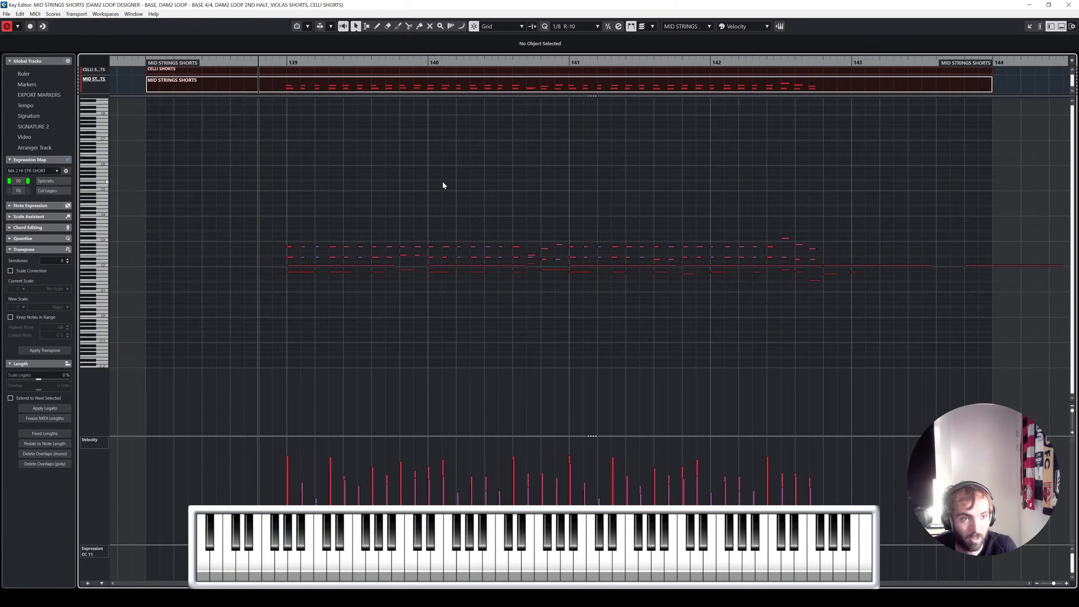
Step: Quantize all the Mid Strings Shorts notes from bar 139 through bar 142 with the 1/8 R-10 preset
left_click_drag(279, 210, 884, 259)
key("q")
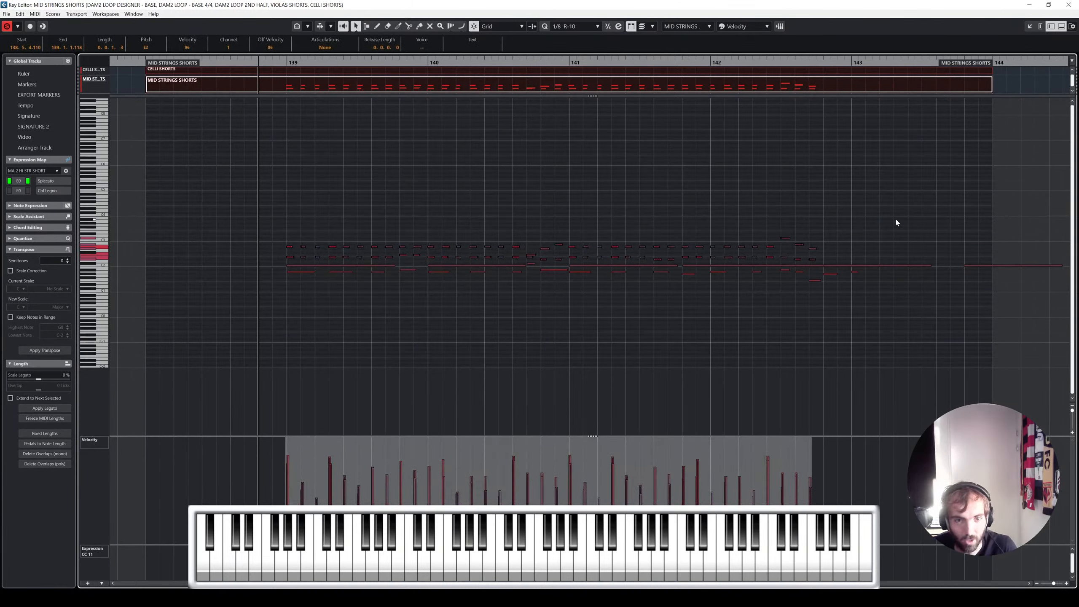
left_click(806, 182)
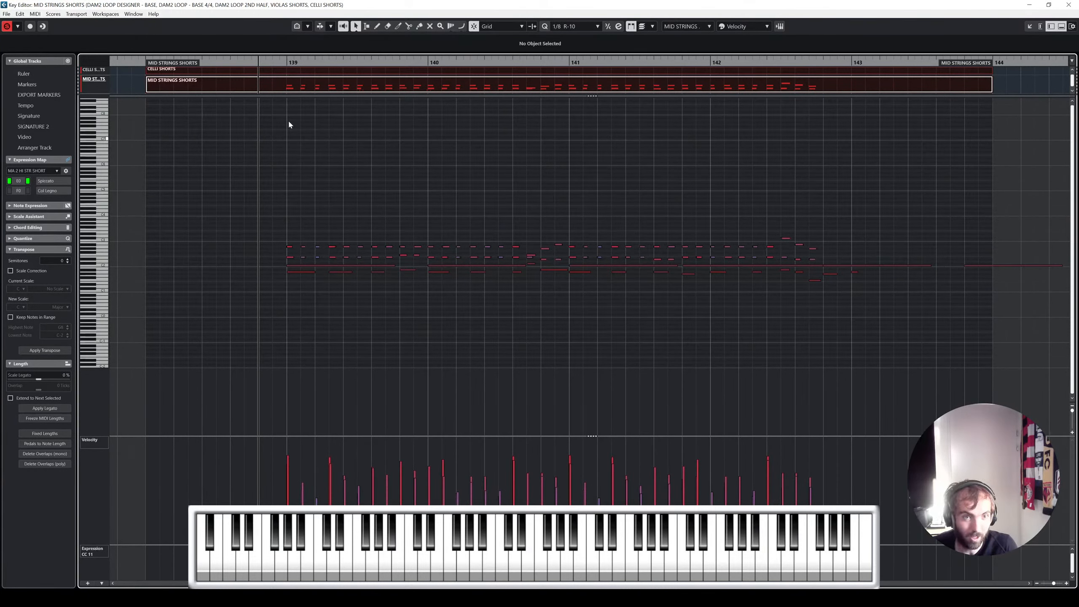
Step: Review the Mid Strings Shorts pattern from shortly before bar 139, checking the high note near the end of bar 142
left_click(245, 63)
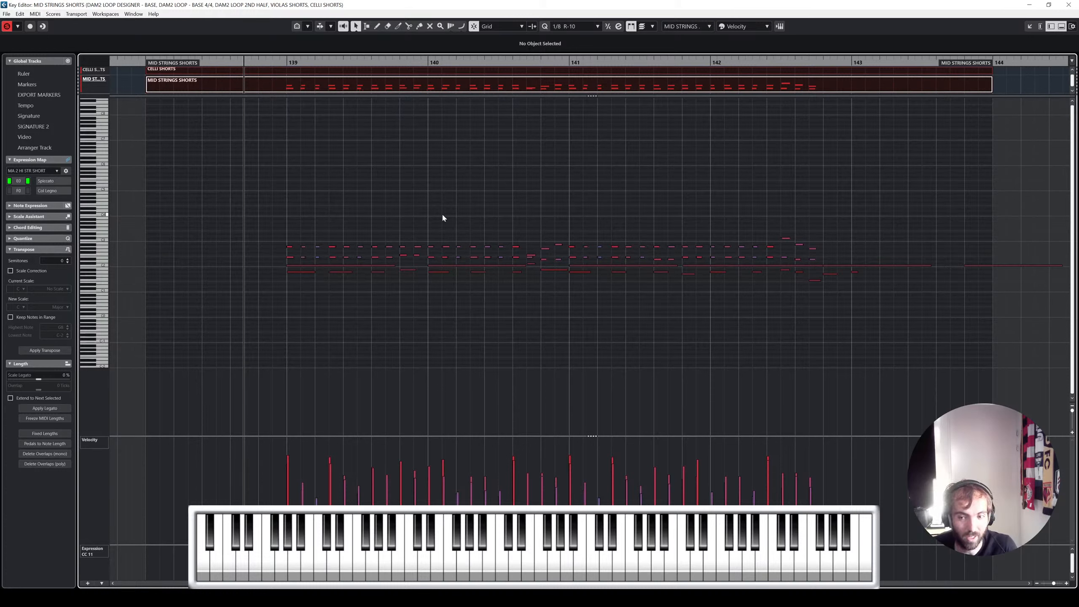
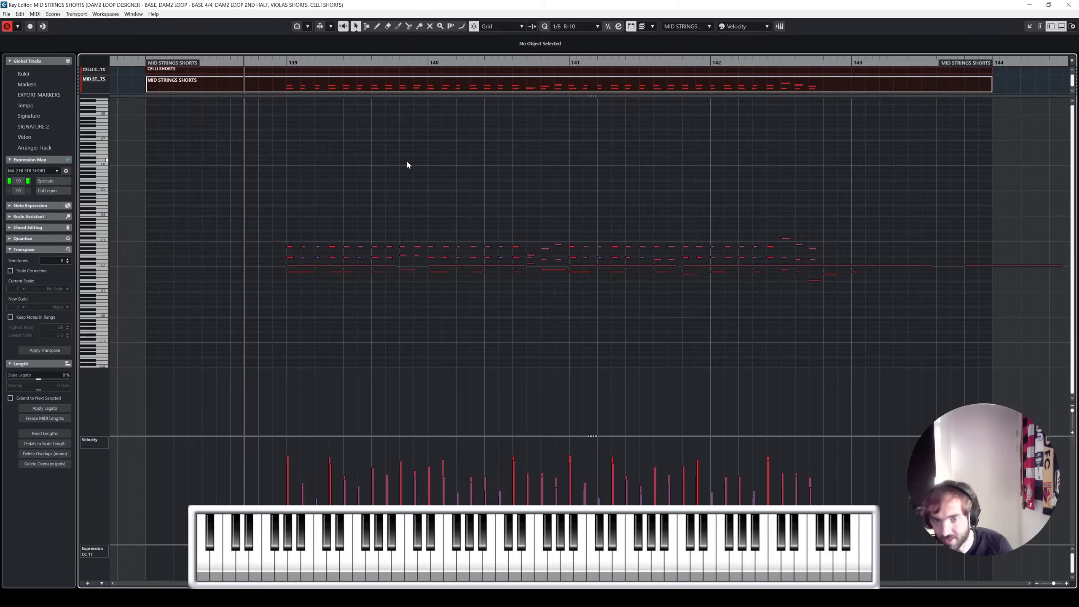
scroll(788, 206, "up", 2)
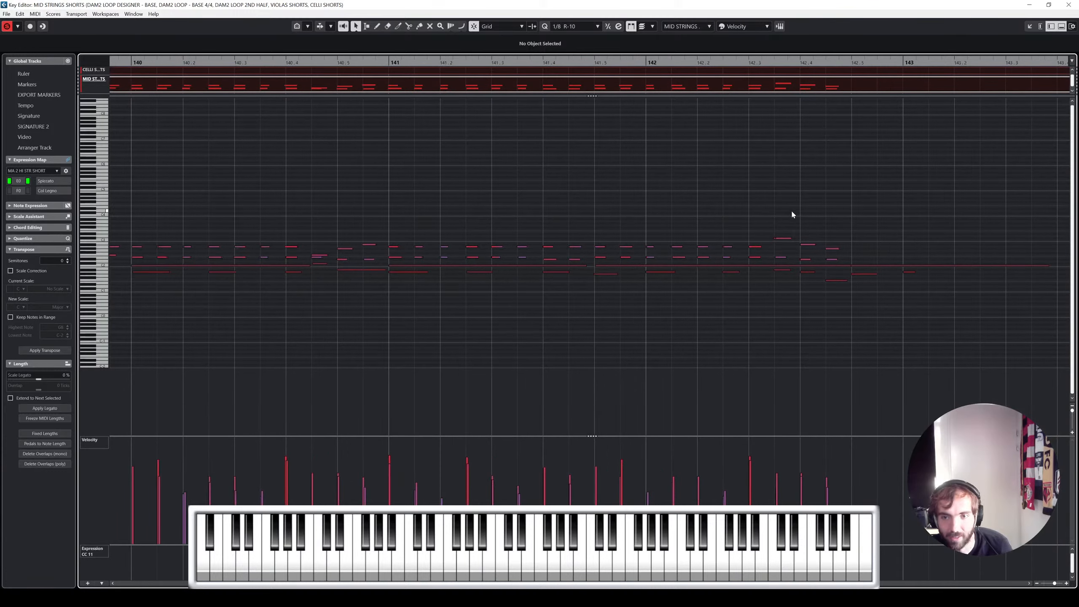
left_click(784, 239)
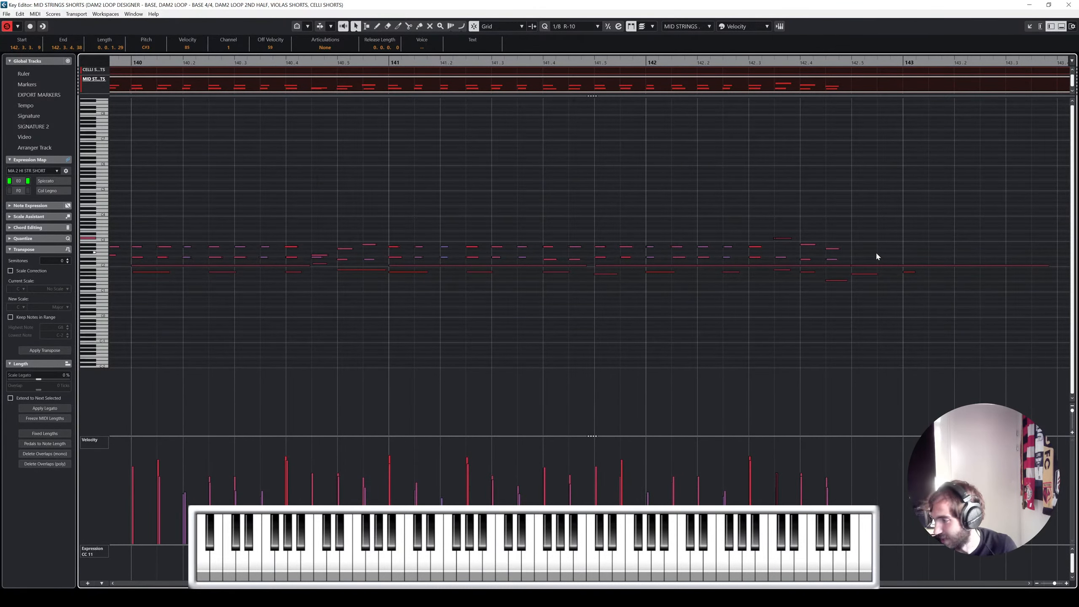
left_click(846, 194)
scroll(799, 175, "down", 3)
scroll(799, 175, "left", 2)
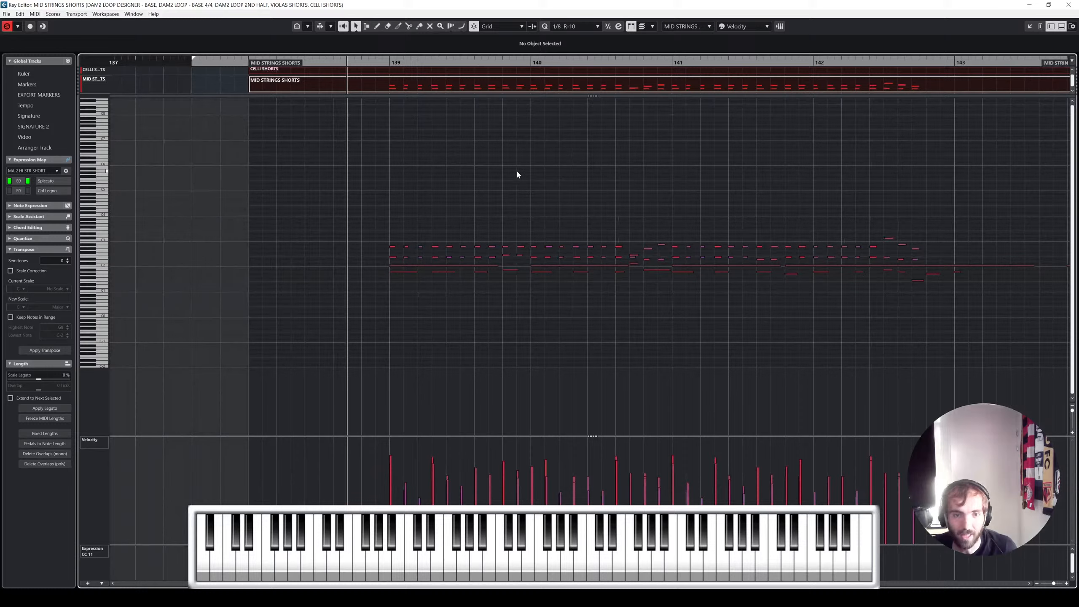
Step: Select the Celli Longs (D) track, add the Basses Shorts part to the selected parts and open them all in the Key Editor
left_click(1030, 4)
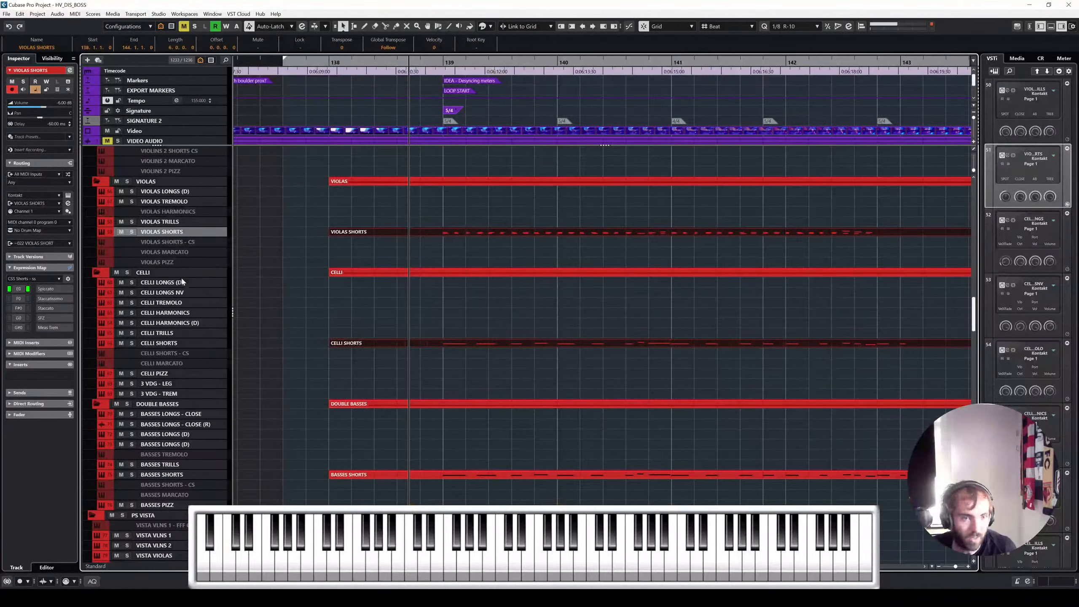
left_click(182, 282)
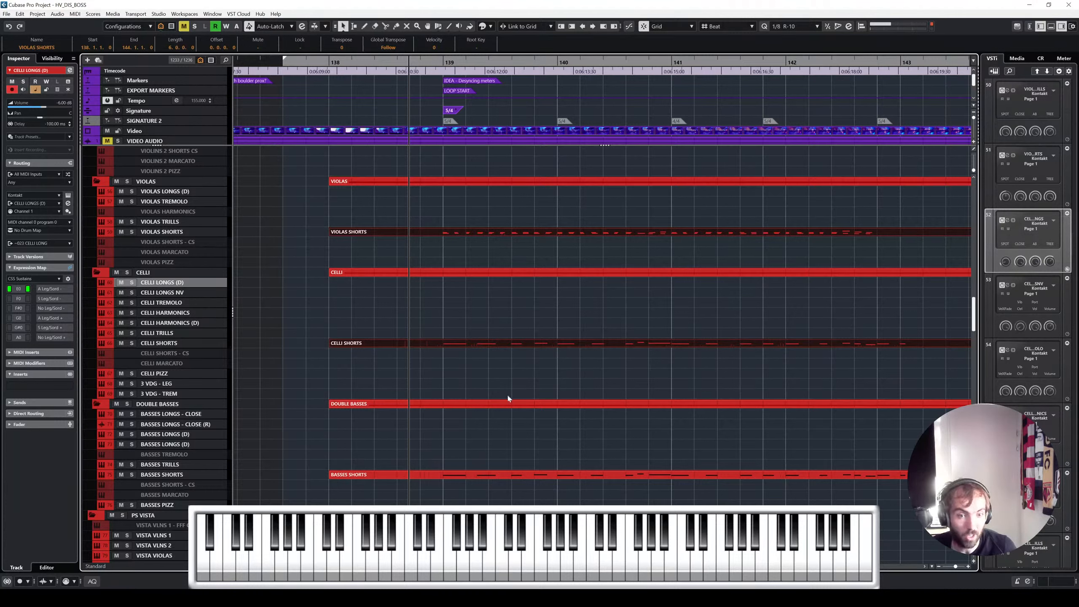
left_click(508, 471, "shift")
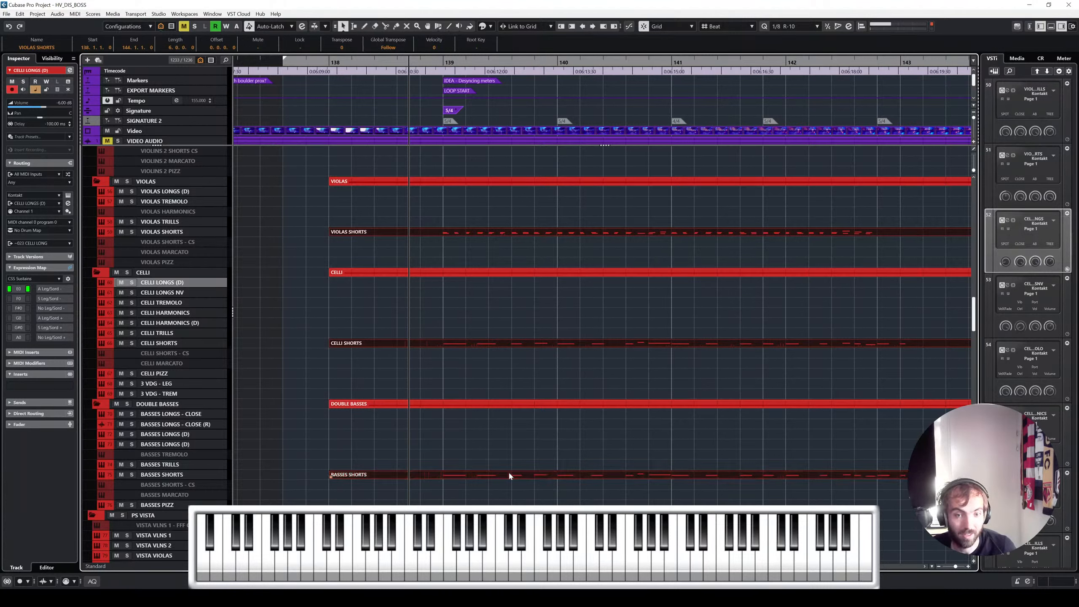
double_click(577, 474)
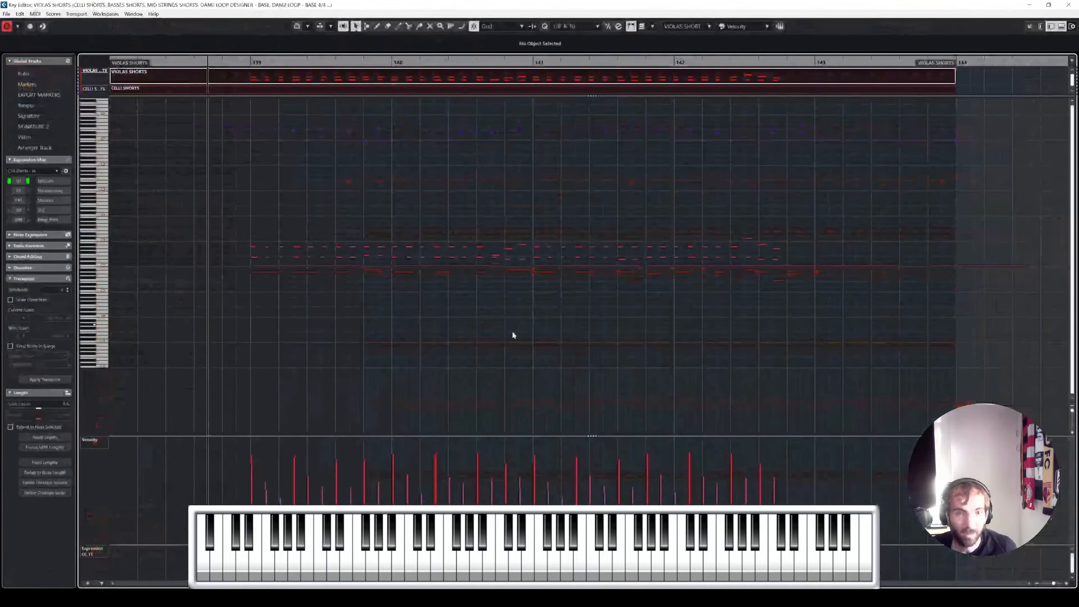
Step: Play back the combined string shorts from before bar 139, and replay them from bar 141
key("space")
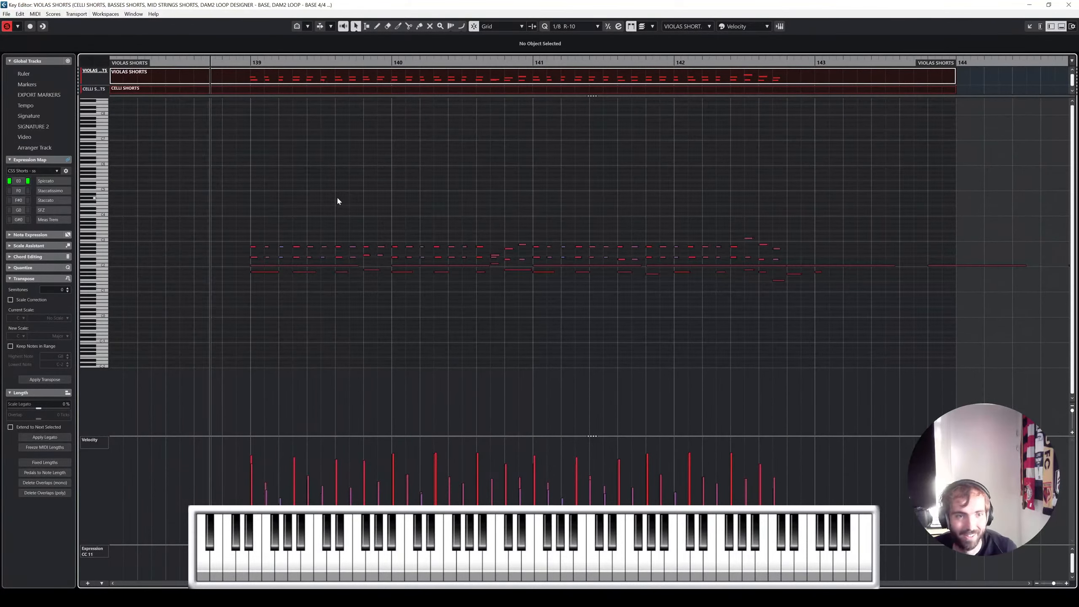
scroll(402, 203, "up", 1)
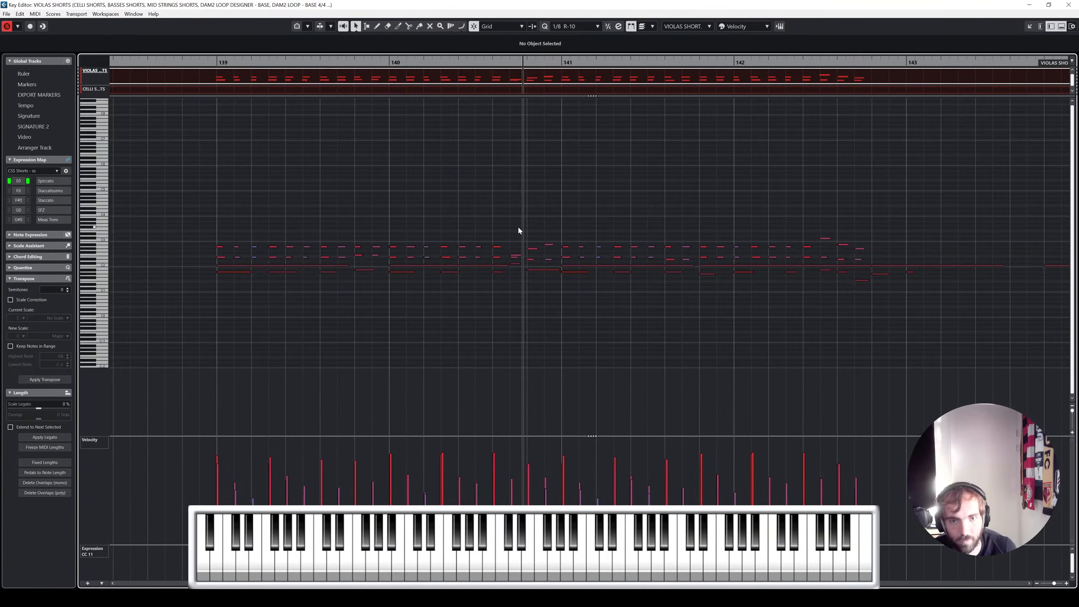
scroll(594, 227, "right", 3)
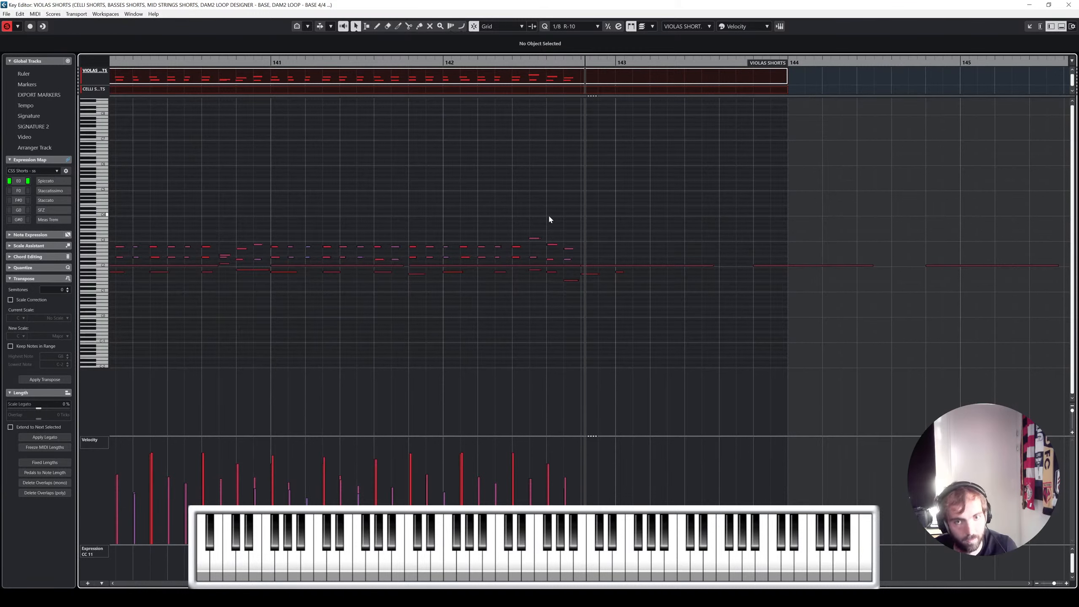
scroll(436, 217, "left", 2)
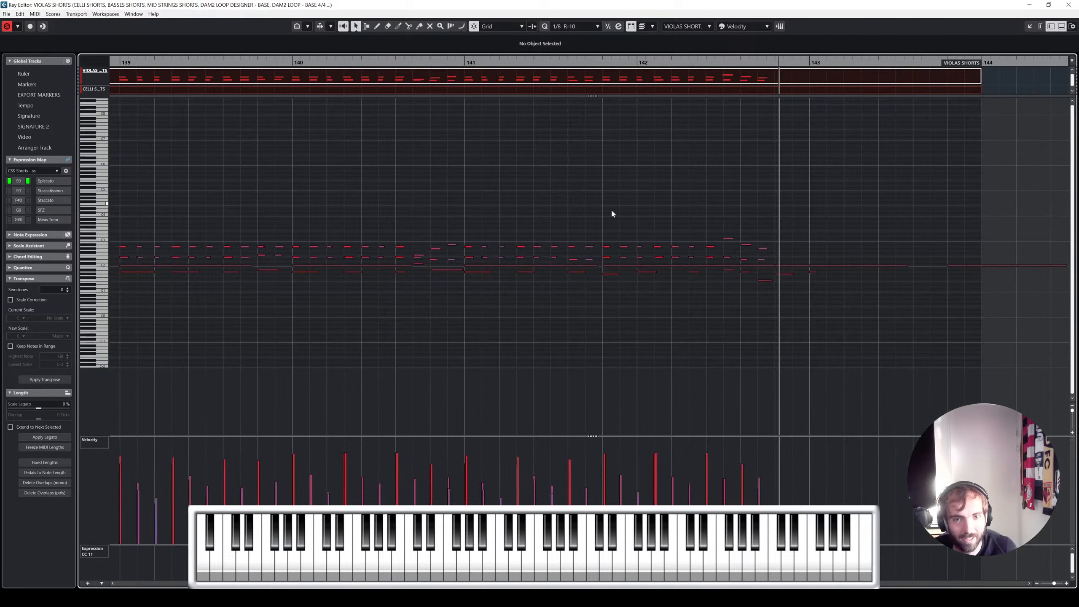
left_click(464, 60)
key("space")
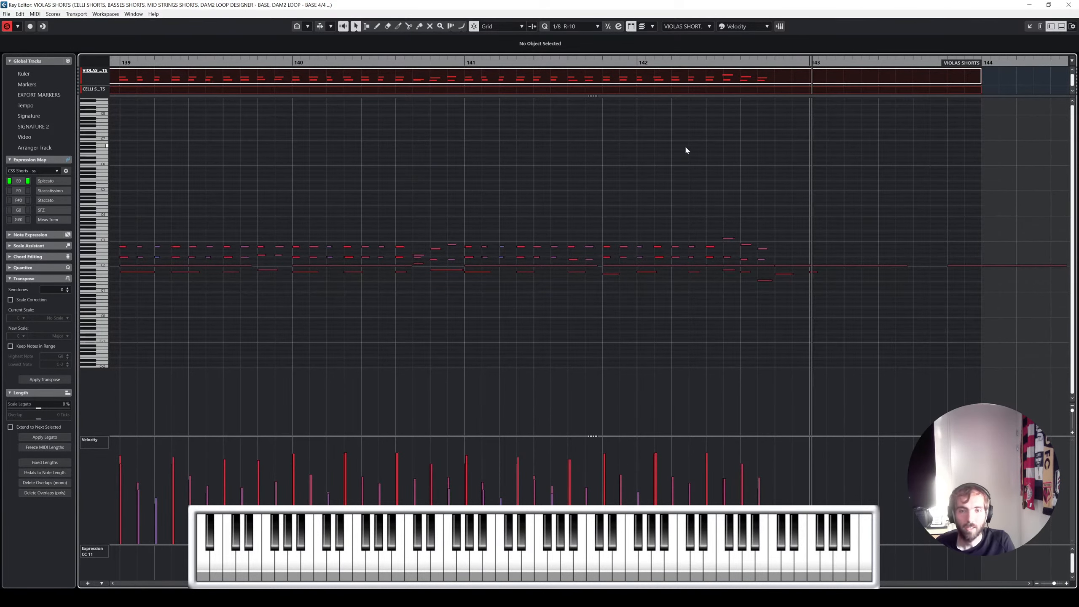
Step: Close the Key Editor and select the Violas, Celli, Basses and Mid Strings Shorts parts plus both Ark Lo Strings short parts
key("Escape")
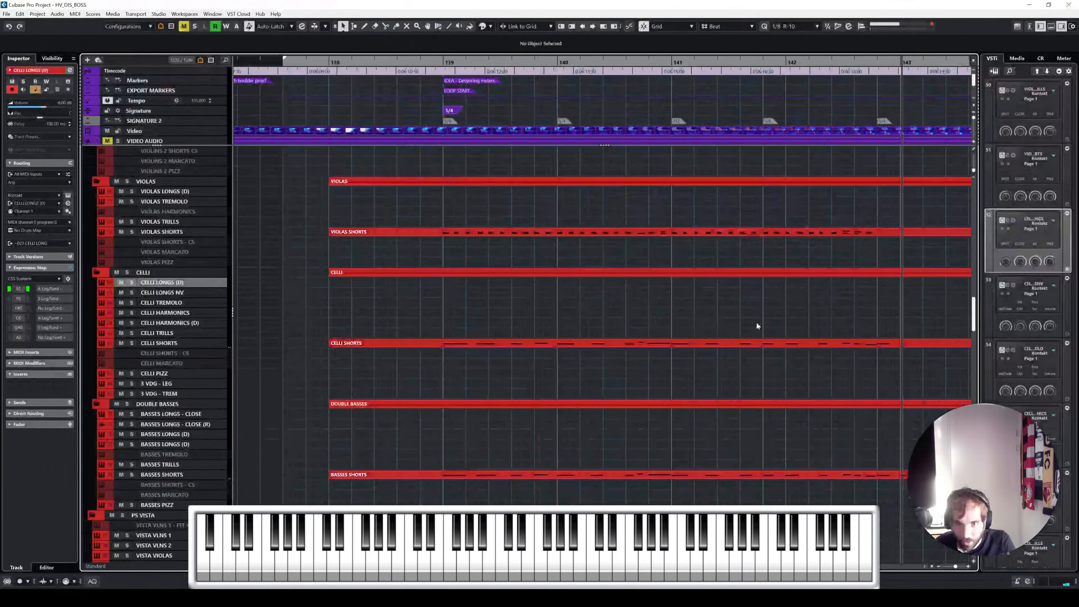
left_click(755, 344)
left_click(793, 474, "shift")
scroll(794, 474, "right", 1)
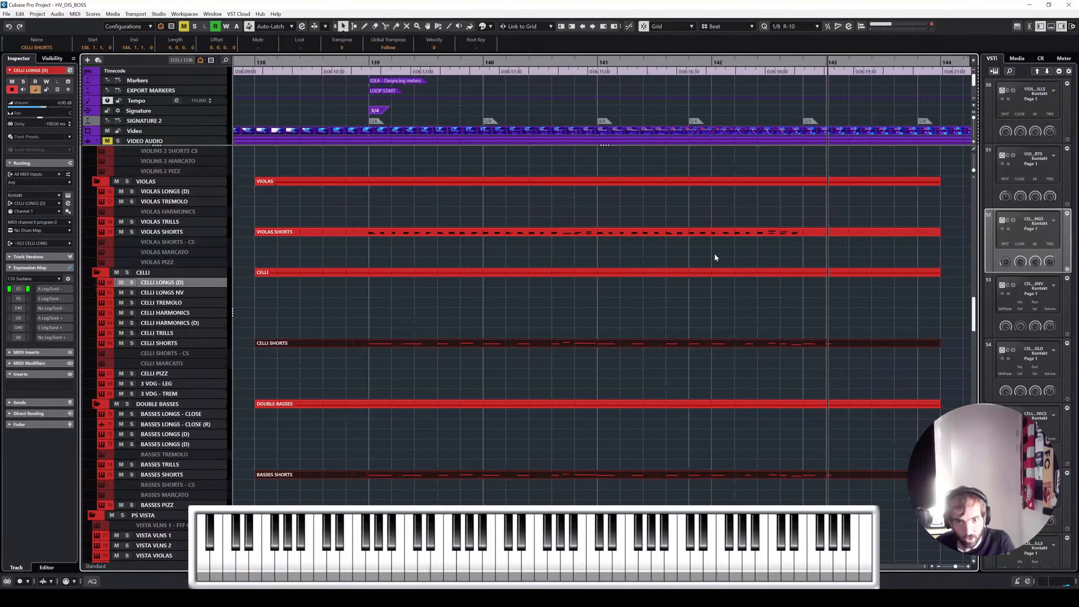
left_click(707, 232, "shift")
scroll(703, 243, "down", 4)
left_click(657, 376, "shift")
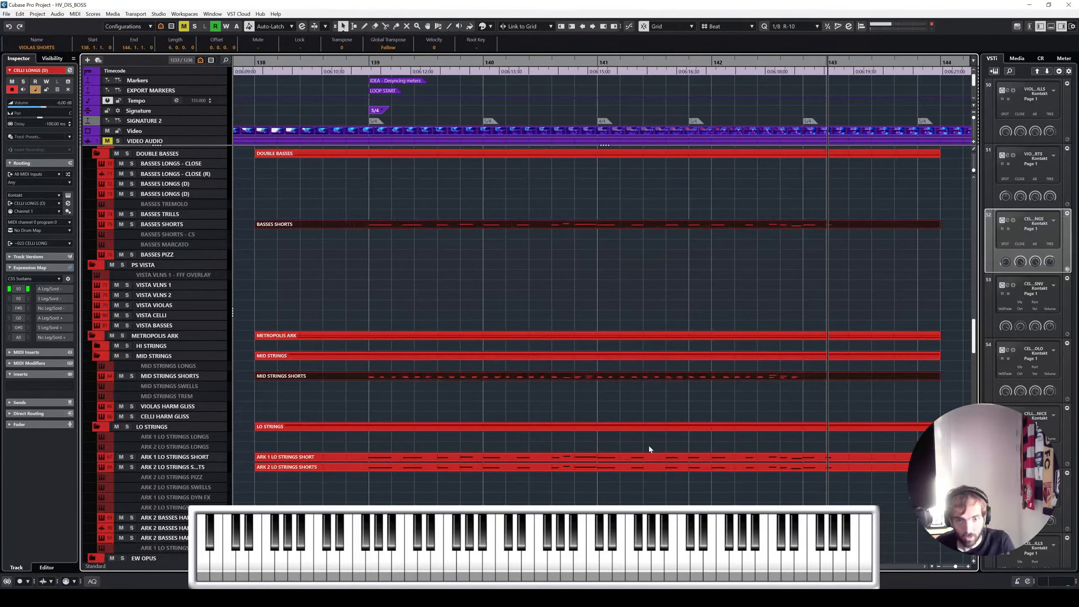
left_click_drag(649, 447, 663, 475)
scroll(665, 483, "down", 4)
scroll(645, 447, "up", 5)
scroll(491, 340, "down", 2)
scroll(499, 317, "up", 3)
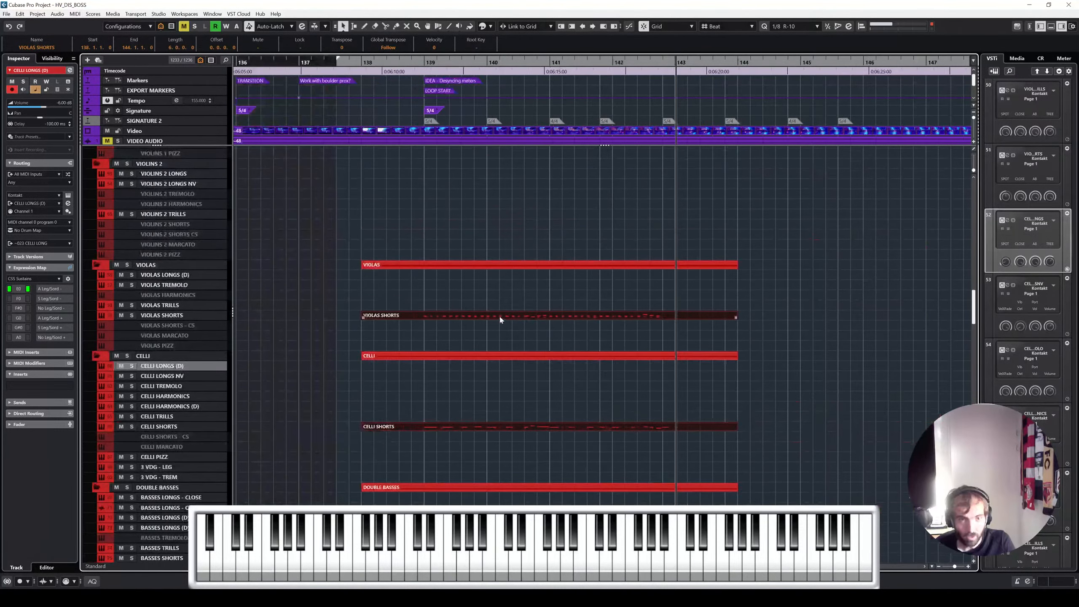
Step: Copy the selected string parts along the timeline so the duplicates start at 141.5.1.0
scroll(499, 315, "up", 3)
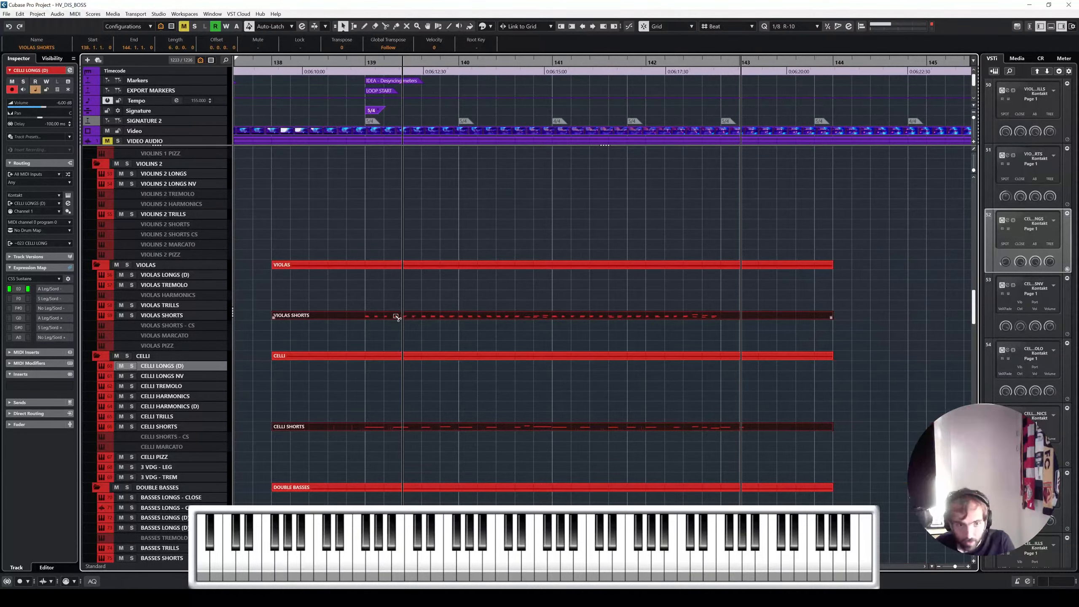
left_click_drag(395, 317, 752, 316)
scroll(746, 325, "up", 4)
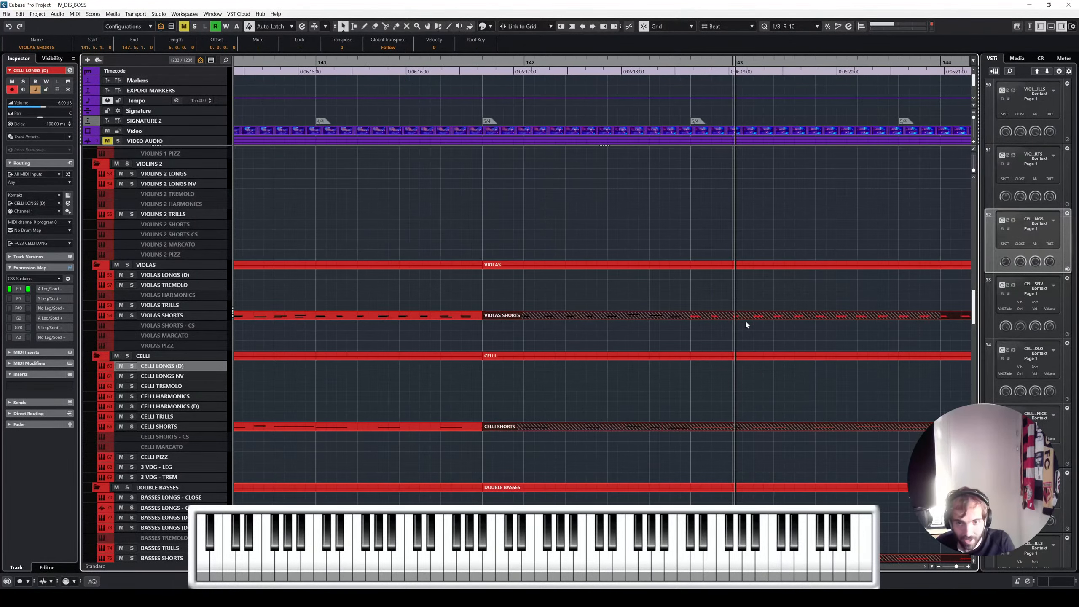
Step: Select the original viola, celli, basses, mid strings and Ark lo strings parts starting at bar 138 and open them in the Key Editor
scroll(746, 321, "left", 4)
left_click(633, 316, "shift")
left_click(628, 426, "shift")
scroll(629, 443, "down", 4)
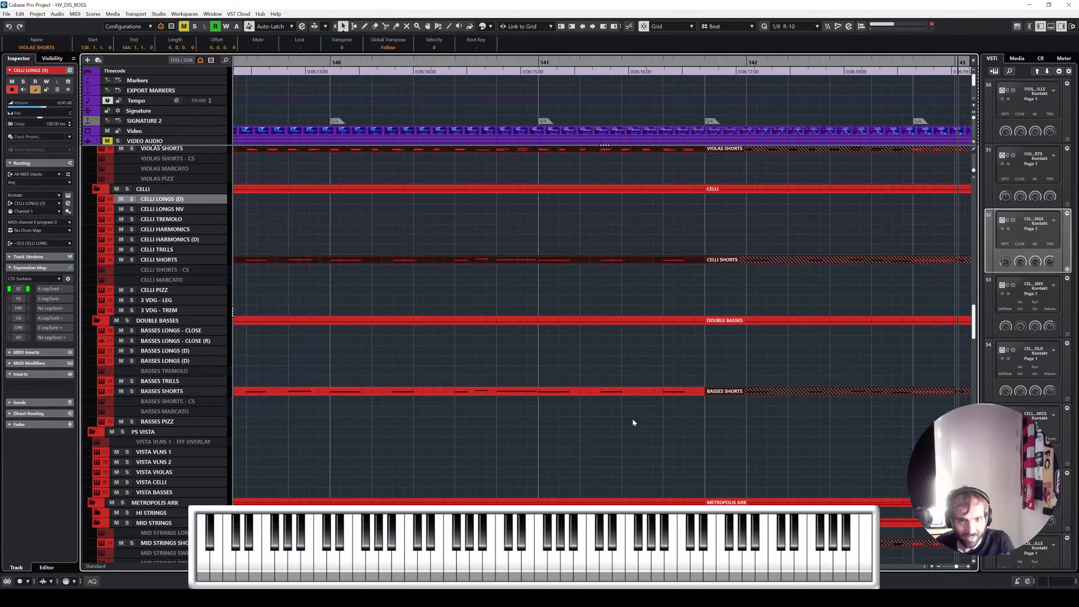
left_click(632, 391, "shift")
left_click_drag(630, 466, 634, 543)
scroll(668, 450, "down", 3)
left_click_drag(650, 278, 662, 321)
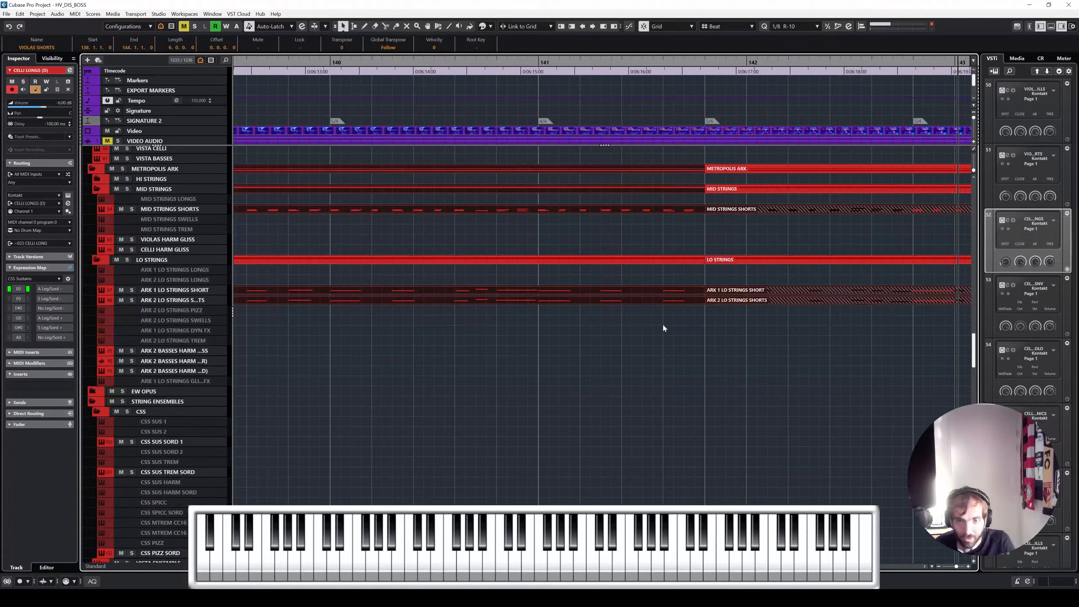
scroll(661, 322, "up", 6)
double_click(613, 228)
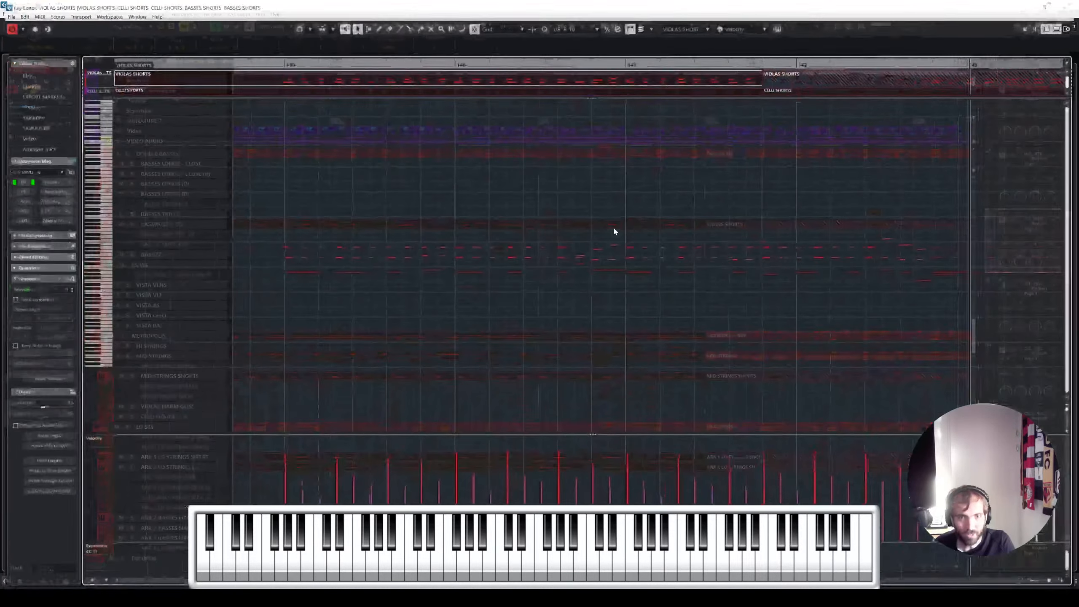
Step: Check the string notes around bars 140 to 147, close the Key Editor and undo the string part duplicates
scroll(661, 256, "right", 7)
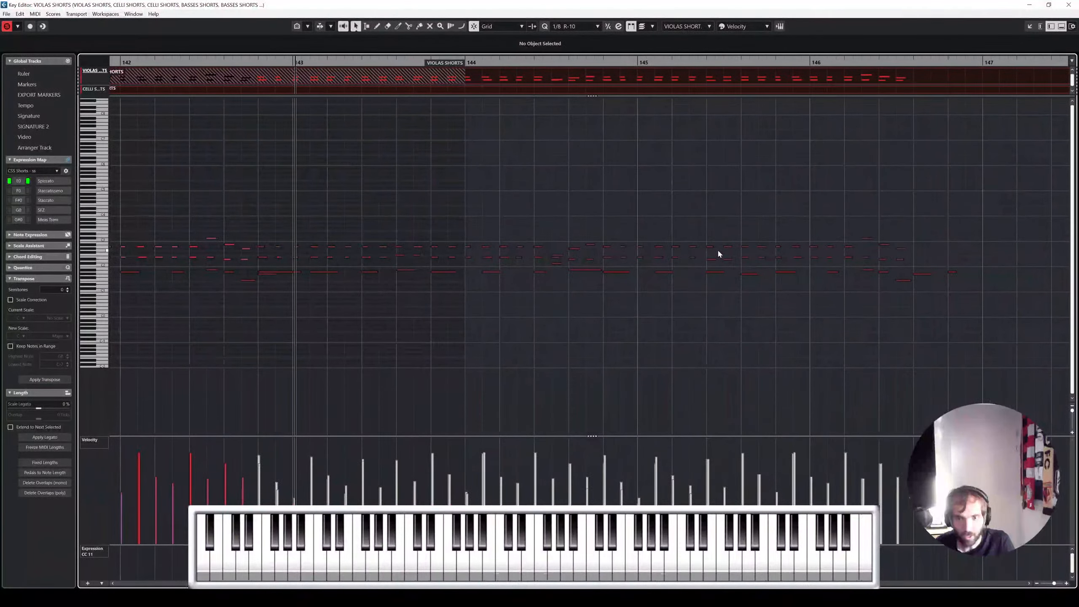
scroll(811, 187, "left", 4)
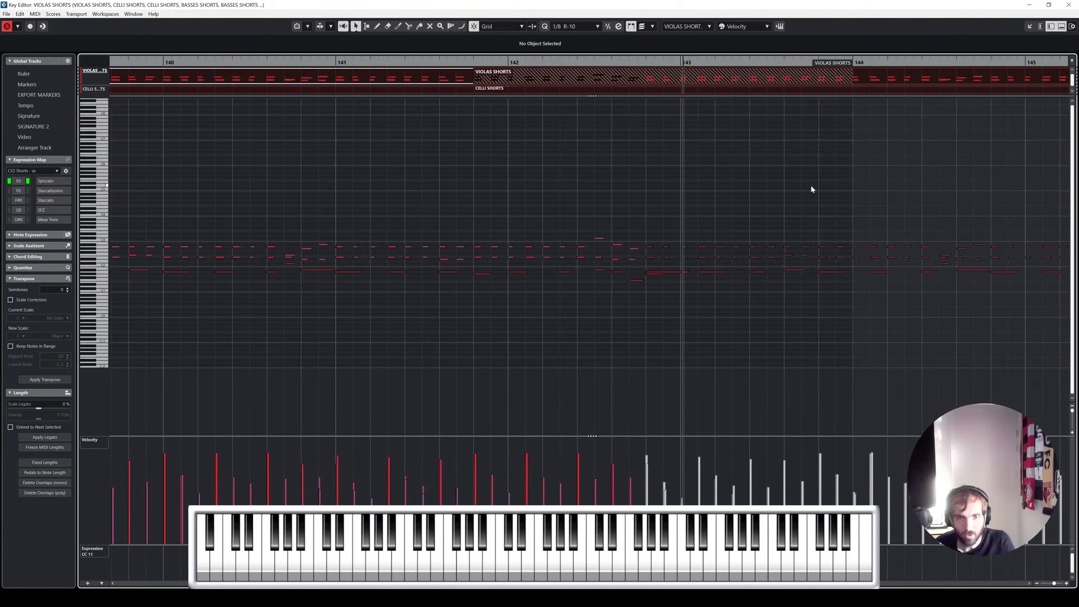
key("Escape")
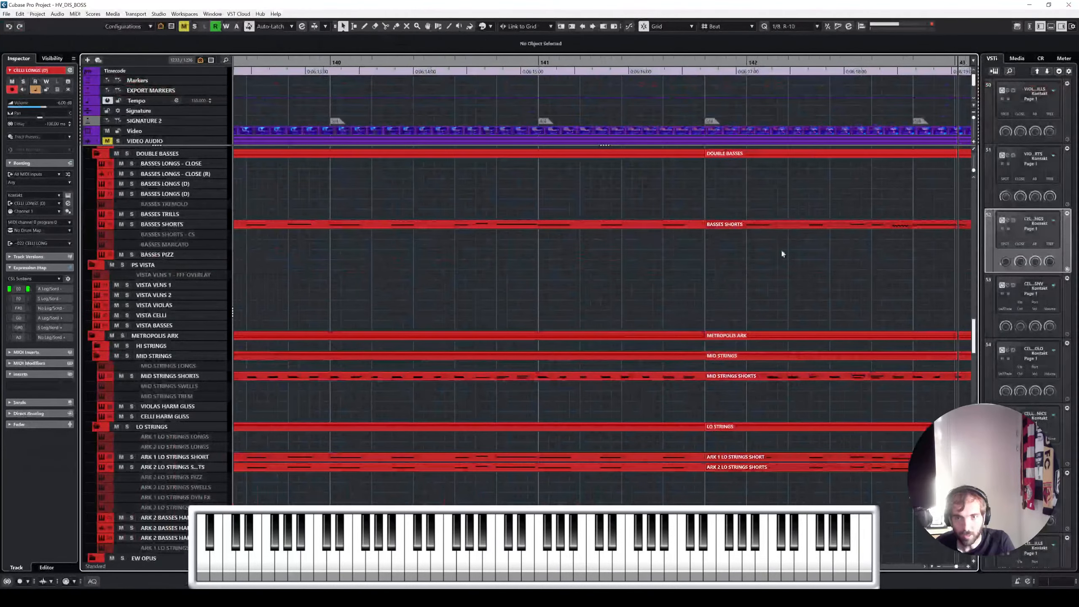
scroll(783, 294, "down", 4)
Step: Copy the Mid Strings Shorts and Violas Shorts parts along the timeline so the duplicates start at 141.5.1.0
left_click(766, 377)
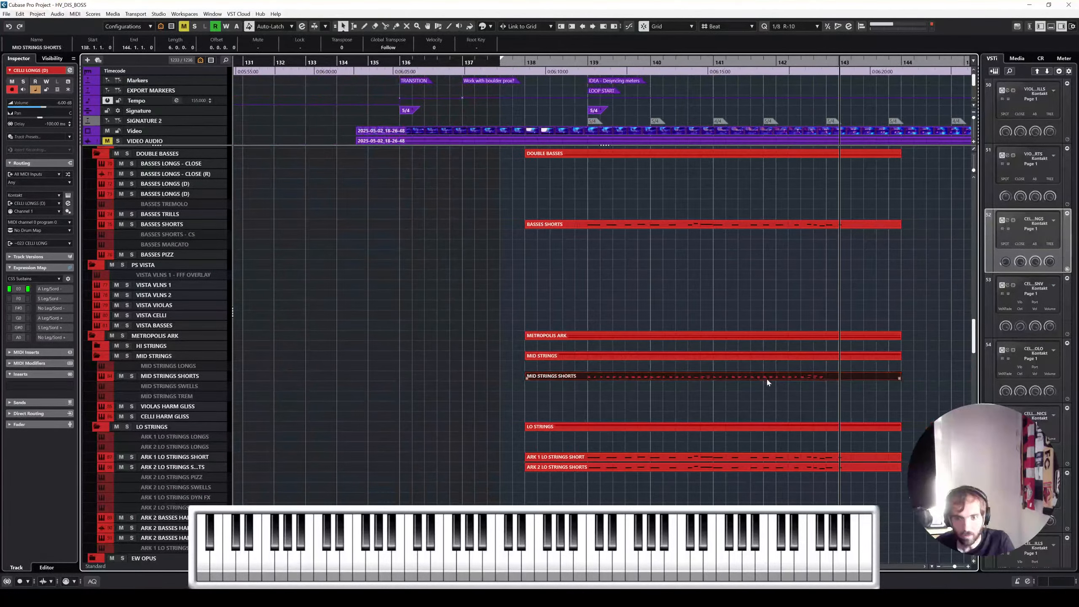
scroll(666, 314, "up", 2)
scroll(699, 394, "up", 3)
scroll(598, 298, "right", 3)
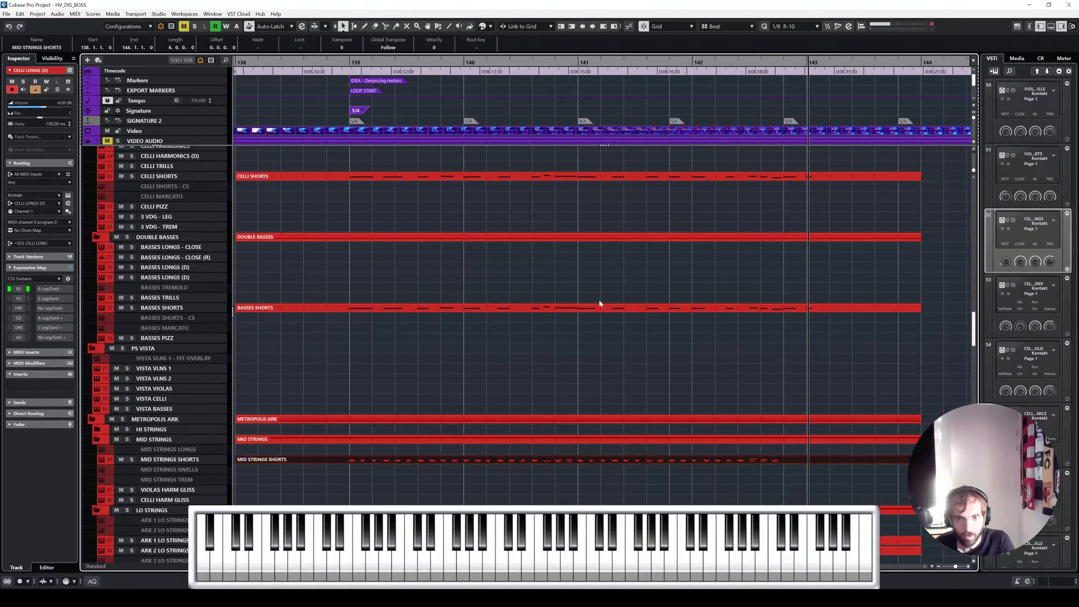
scroll(569, 216, "up", 5)
left_click(517, 315)
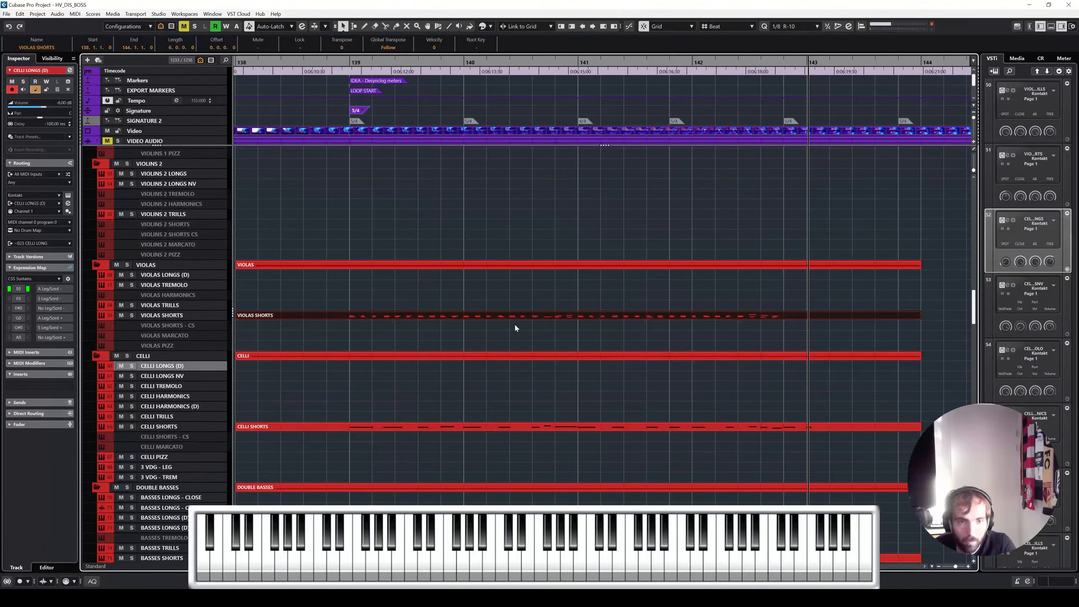
left_click(483, 314, "alt")
left_click_drag(740, 315, 915, 315)
Step: Try to copy the Celli Shorts, Basses Shorts and both Ark Lo Strings short parts to start at bar 142
left_click(719, 426)
scroll(718, 438, "down", 5)
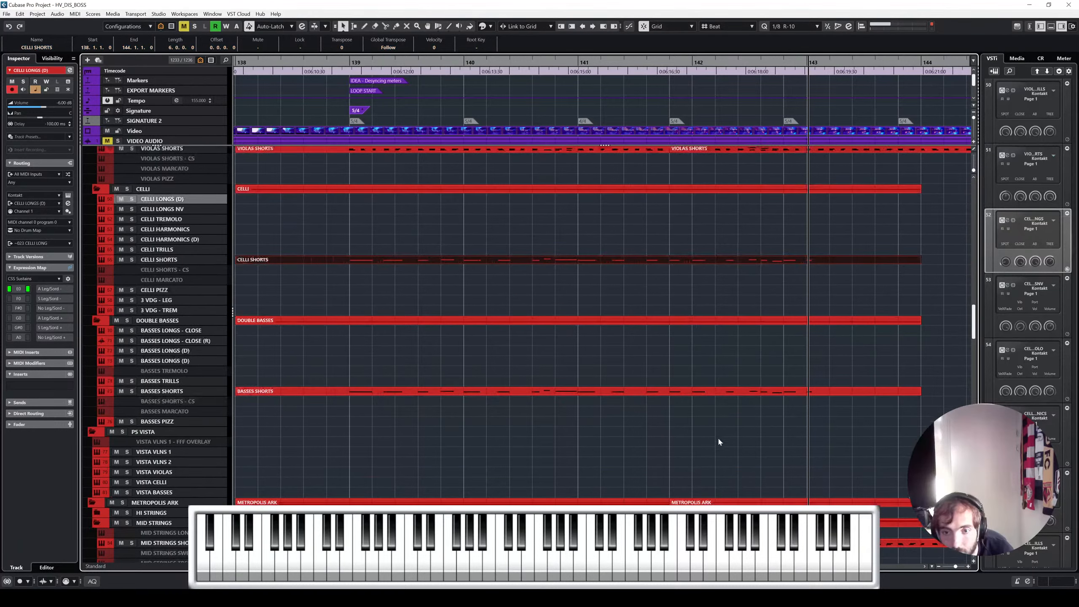
left_click(725, 391, "shift")
scroll(721, 426, "down", 5)
left_click_drag(721, 426, 708, 372)
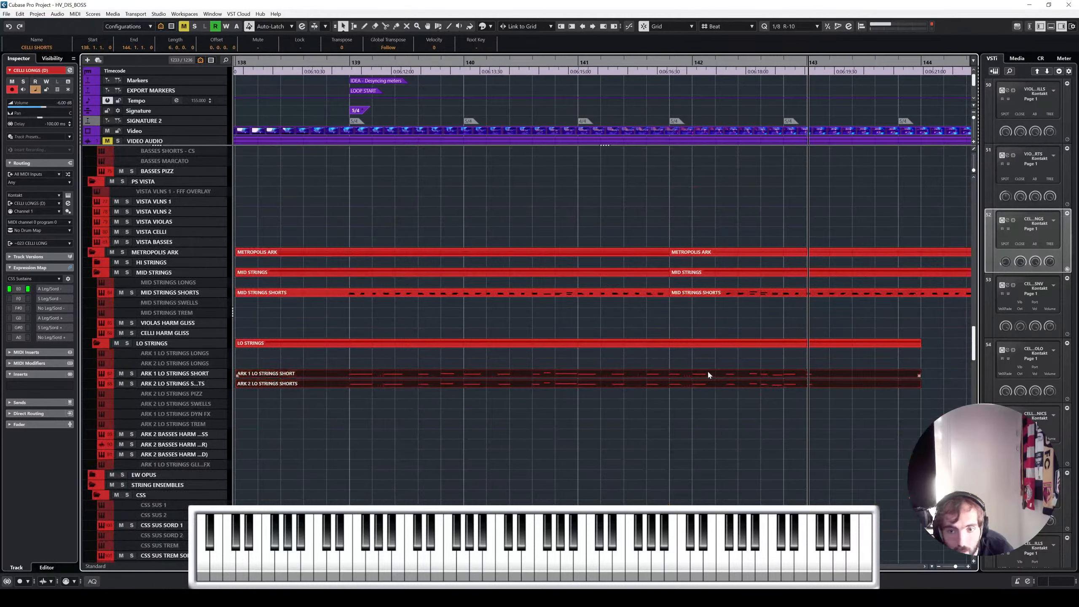
left_click_drag(809, 70, 823, 60)
mouse_move(870, 296)
left_mouse_down()
mouse_move(885, 293)
mouse_move(873, 291)
left_mouse_up()
left_click_drag(613, 397, 625, 373)
scroll(653, 331, "up", 4)
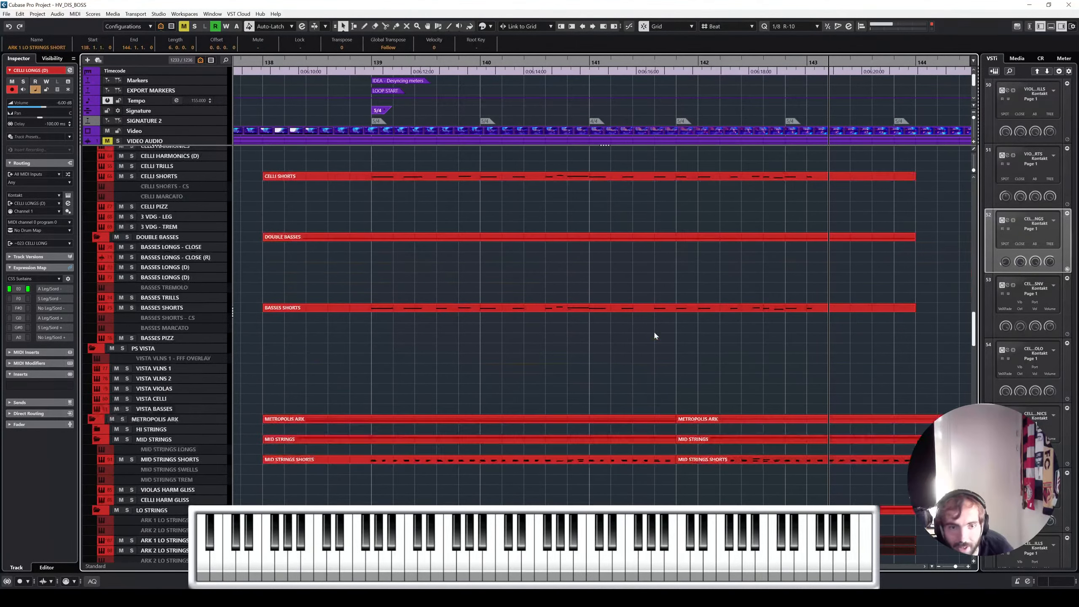
left_click(672, 309)
left_click(647, 178, "shift")
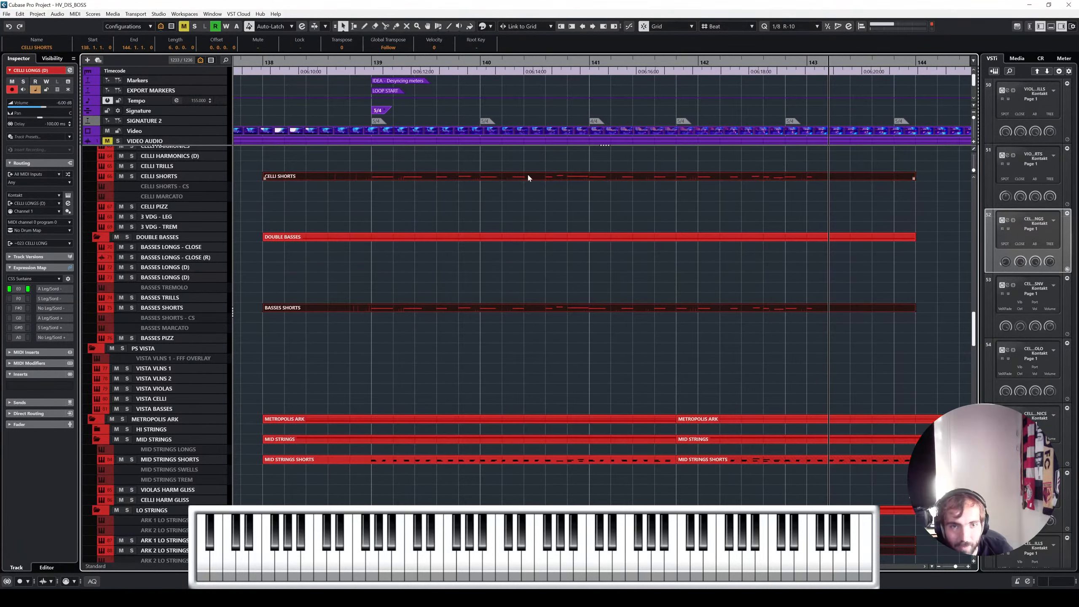
left_click_drag(446, 175, 858, 184)
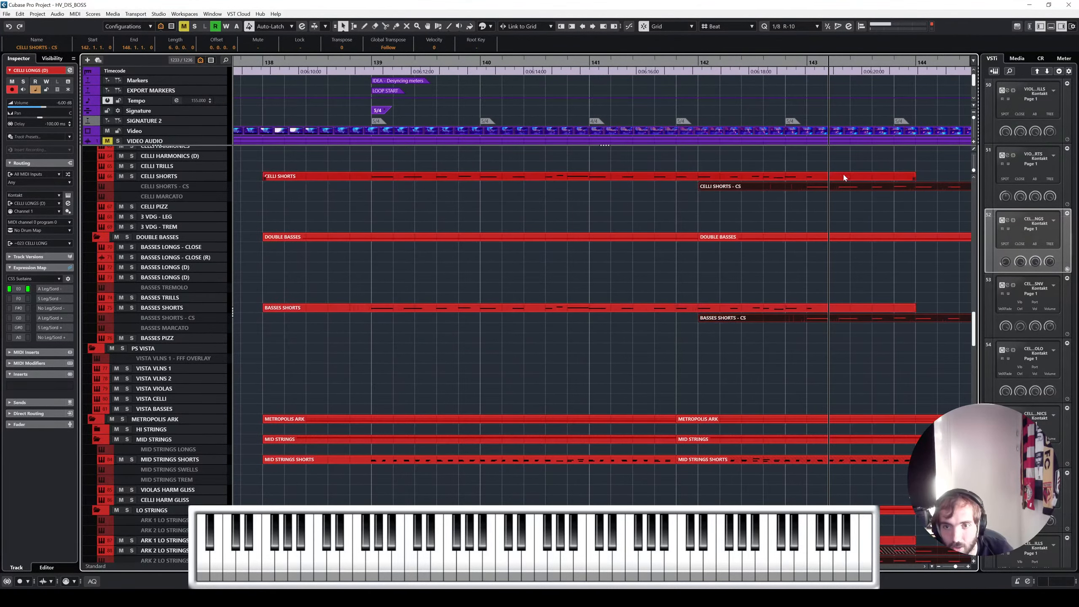
Step: Review the original Celli Shorts, Basses Shorts and both Ark Lo Strings short parts together in the Key Editor and close it
left_click(832, 310, "shift")
scroll(832, 383, "down", 2)
left_click(832, 458, "shift")
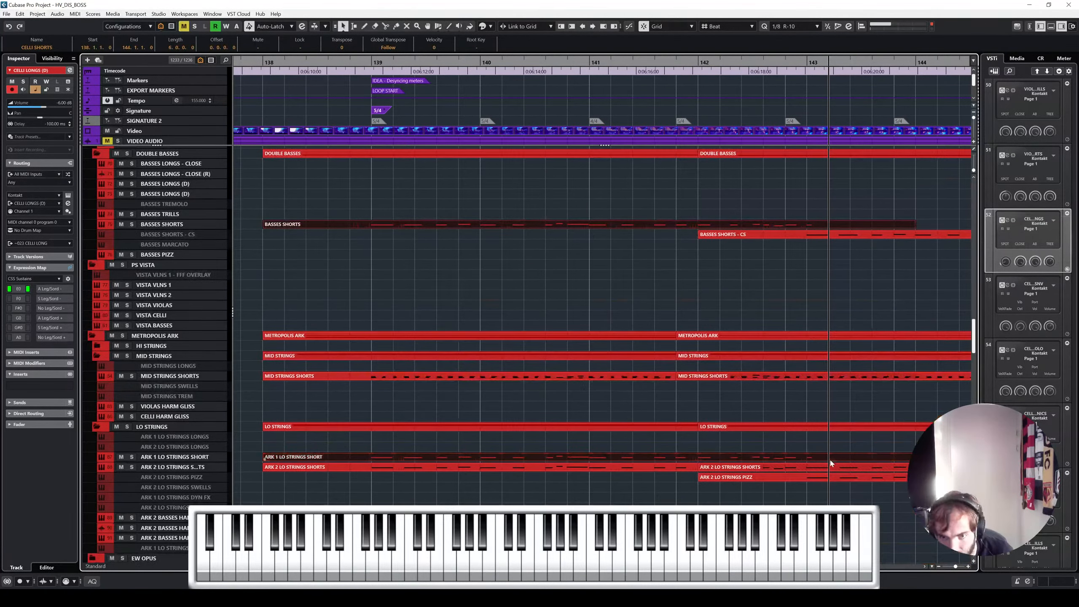
left_click(675, 467, "shift")
double_click(682, 456)
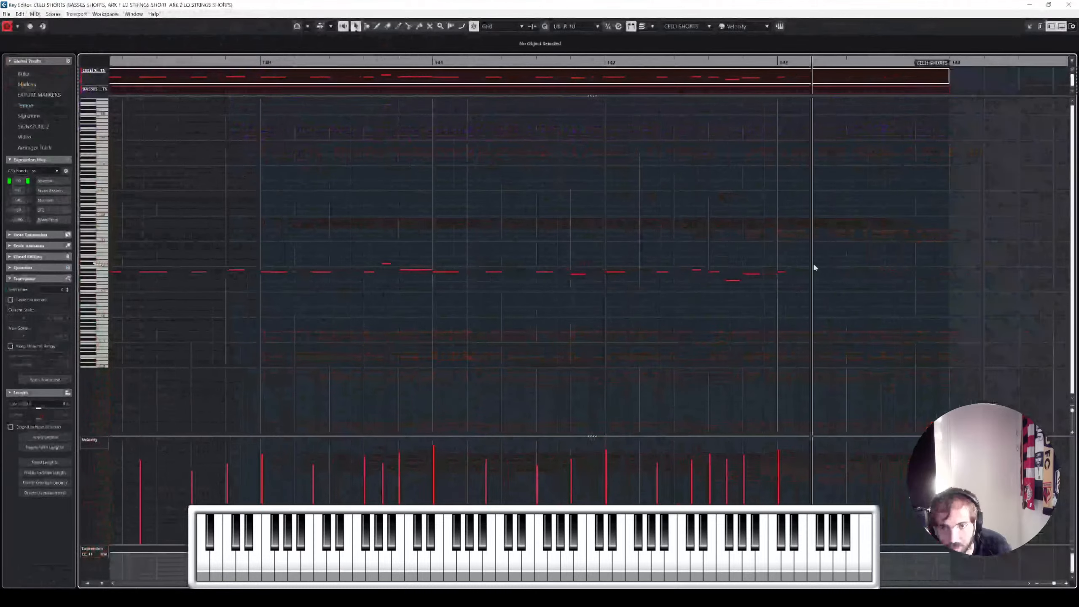
key("Return")
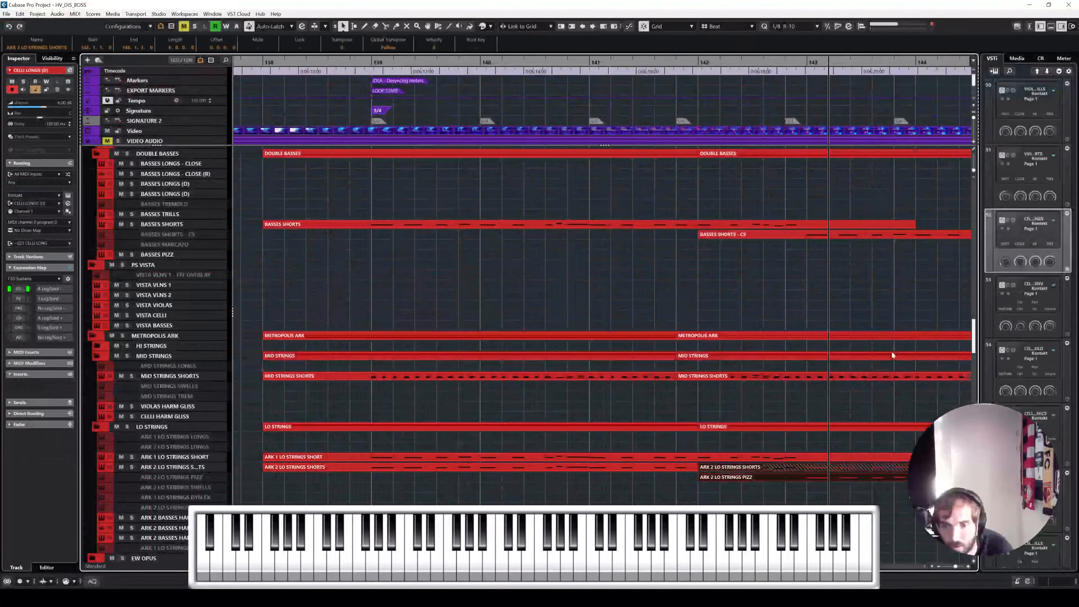
Step: Place the low-string duplicates on their own shorts tracks from bar 142 and trim their starts to just before bar 143
scroll(919, 304, "up", 5)
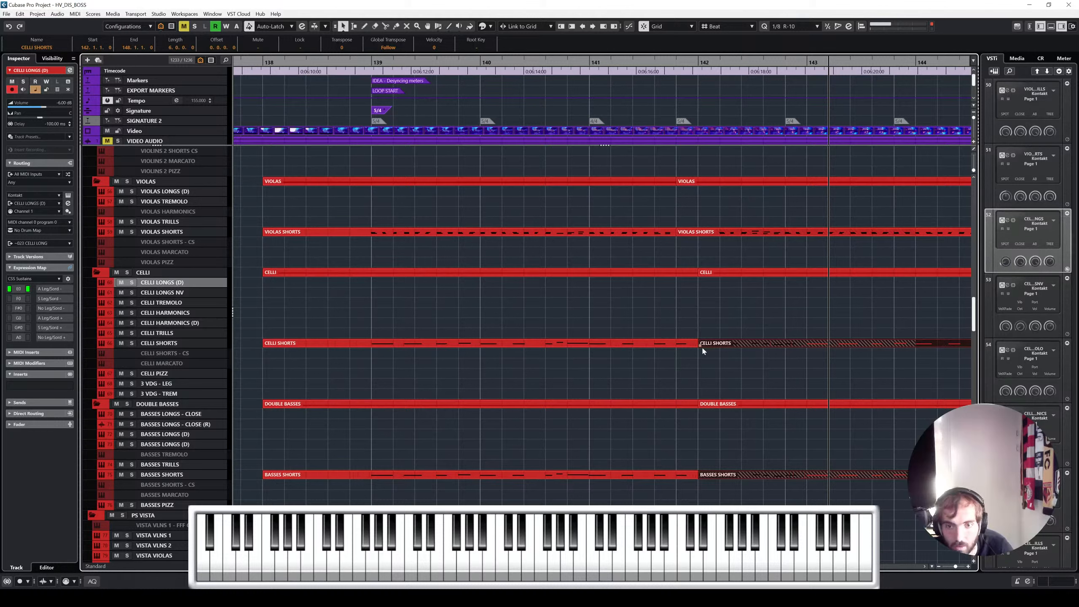
left_click_drag(702, 348, 801, 346)
Step: Play back the layered string shorts through to bar 147 and examine how the duplicated viola and low-string parts line up
key("space")
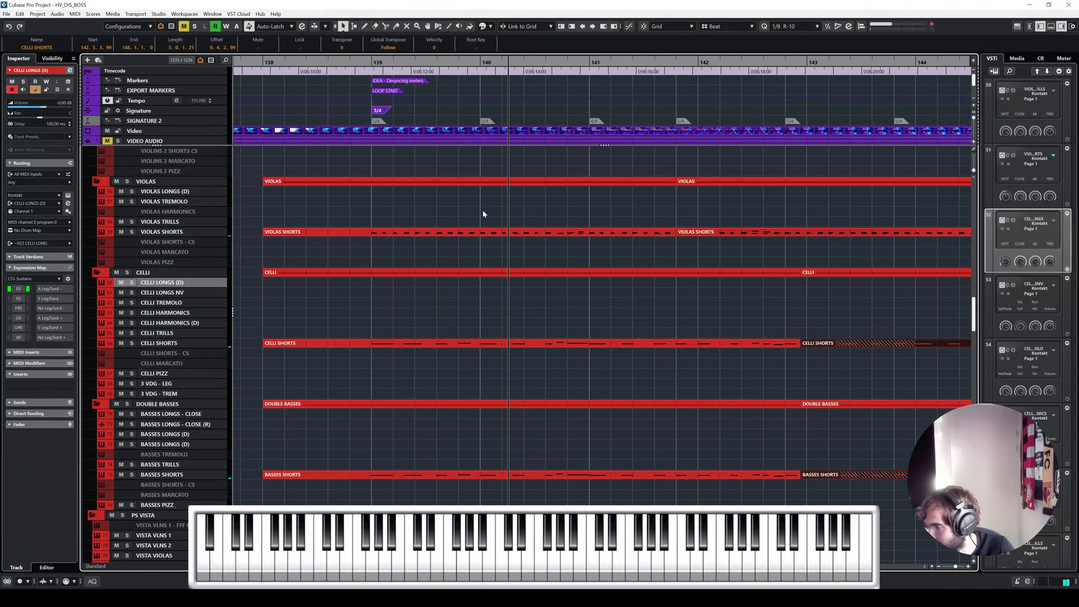
scroll(658, 260, "right", 1)
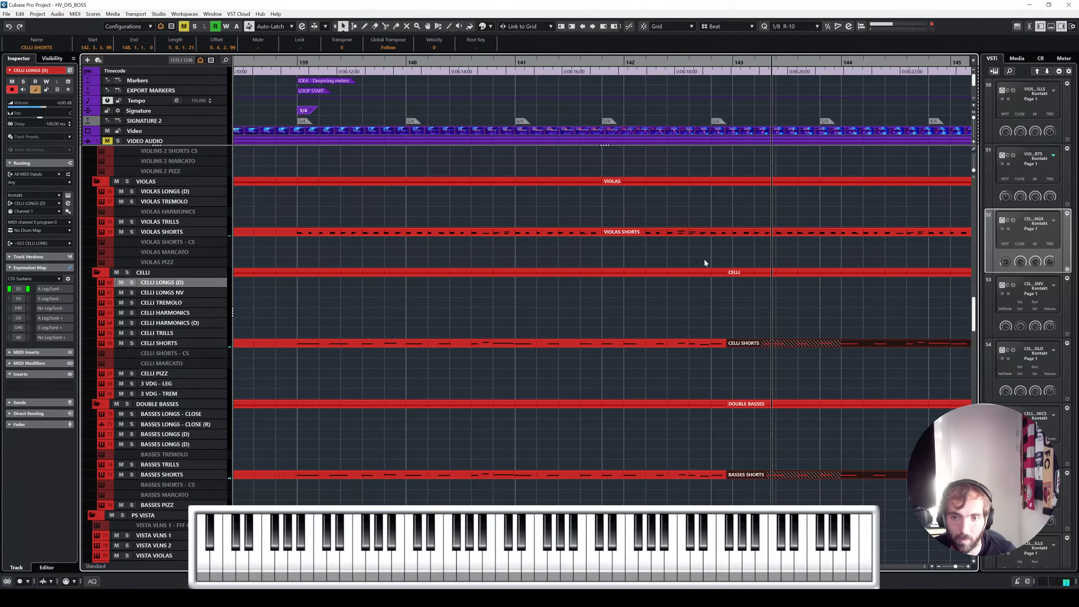
scroll(704, 260, "right", 2)
scroll(714, 254, "right", 2)
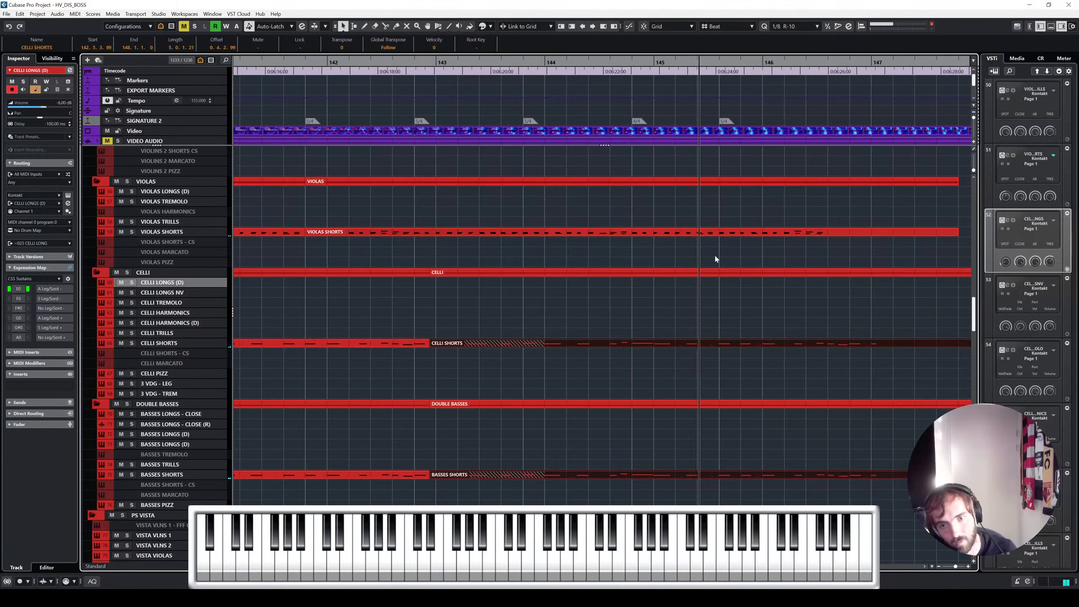
scroll(714, 256, "right", 1)
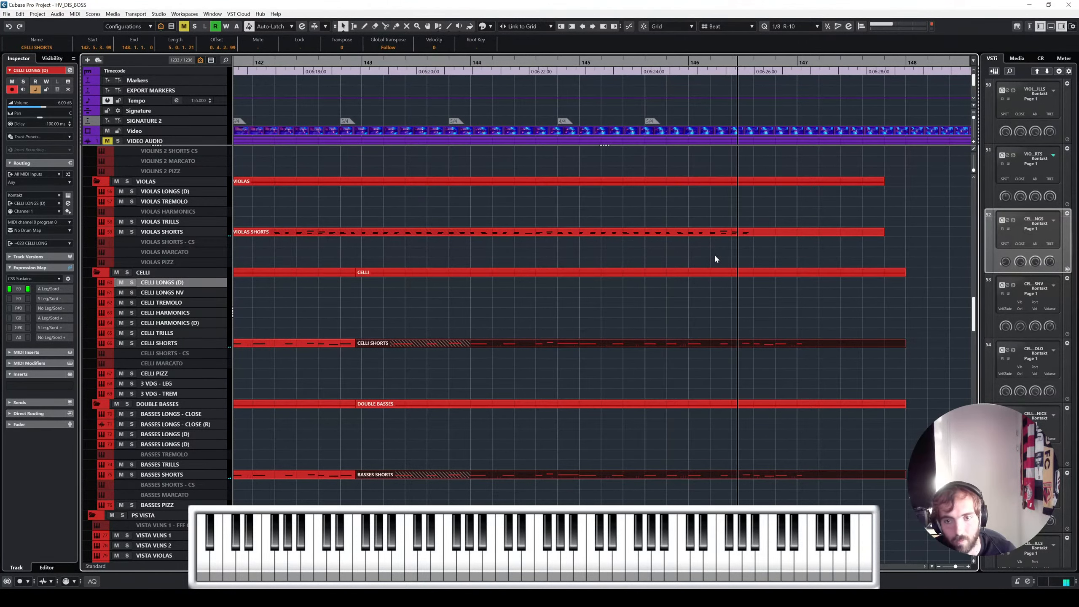
left_click(731, 305)
scroll(667, 287, "down", 3)
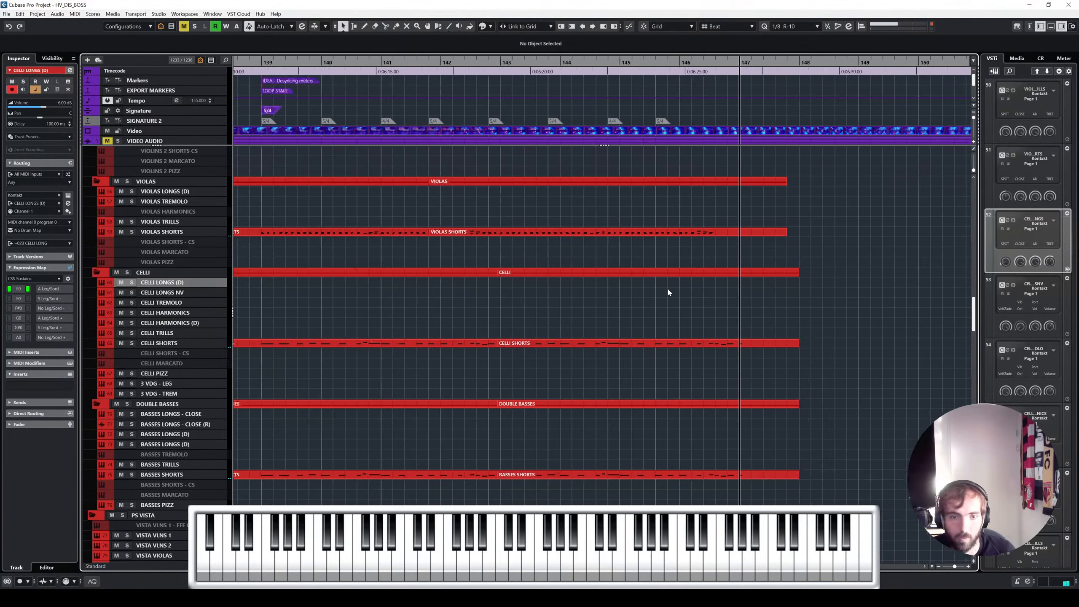
scroll(667, 293, "left", 1)
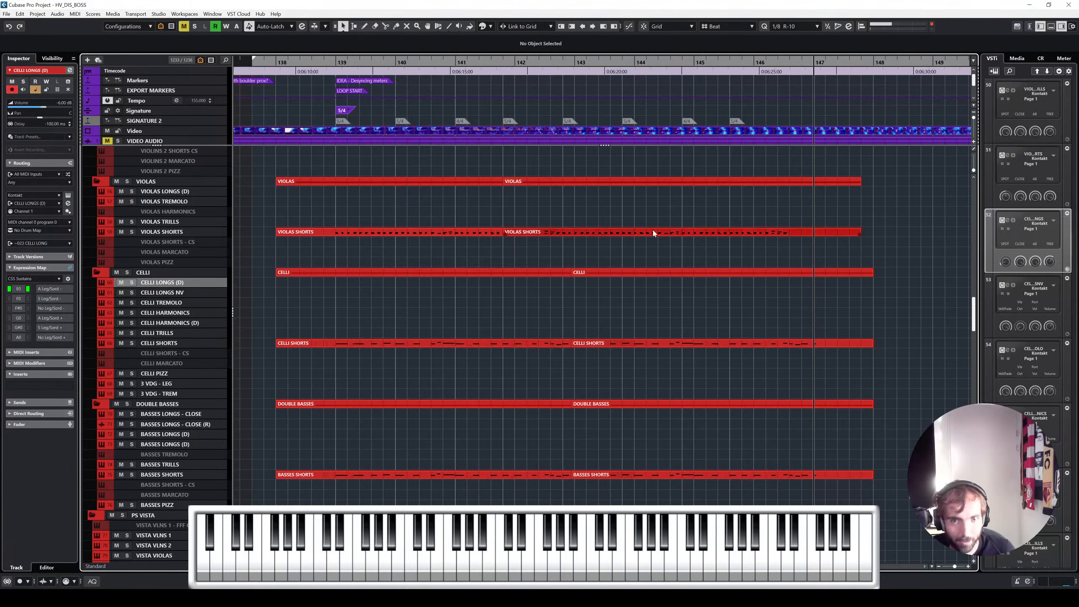
scroll(699, 231, "up", 2)
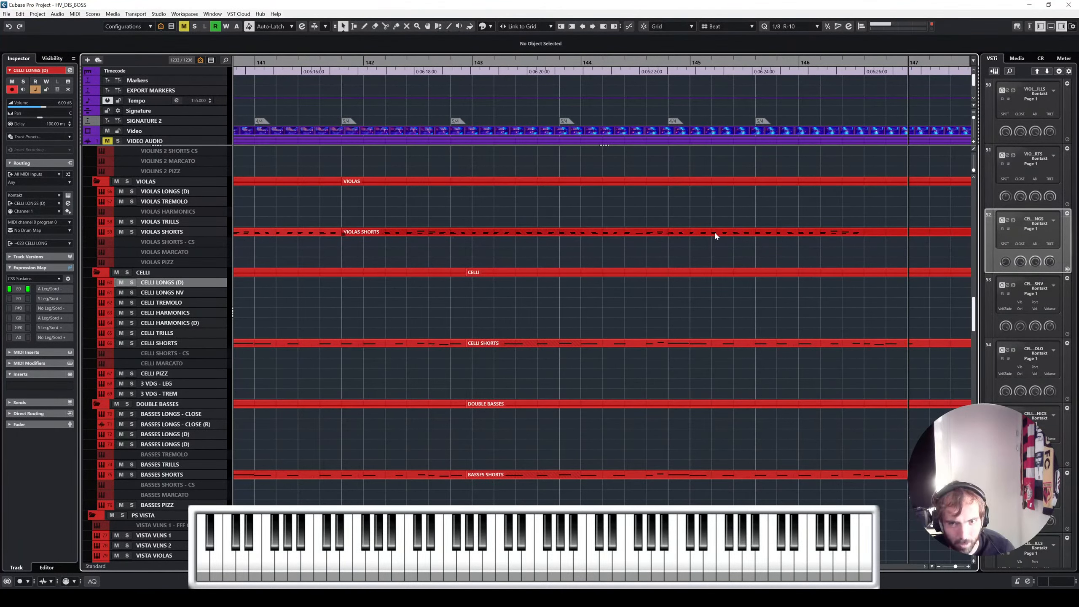
scroll(715, 233, "down", 2)
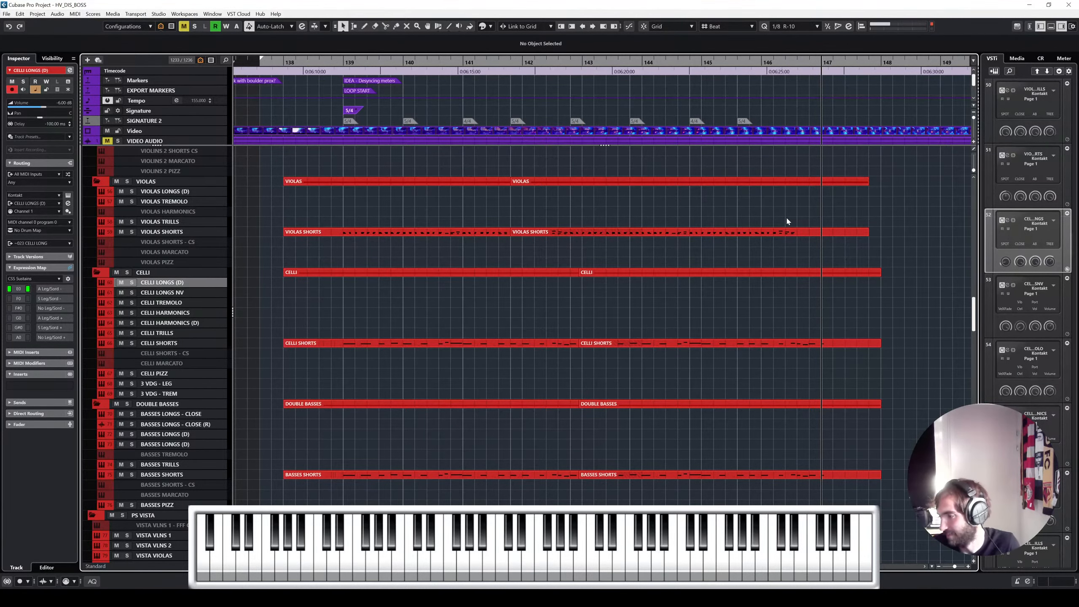
left_click(761, 232)
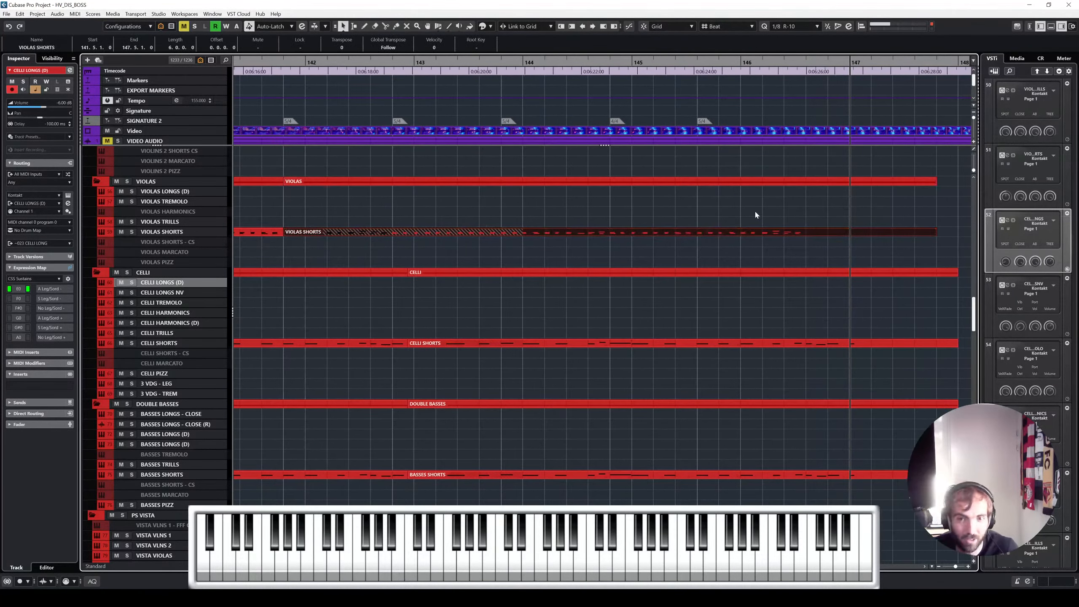
scroll(684, 217, "right", 1)
scroll(678, 219, "left", 1)
scroll(664, 222, "up", 3)
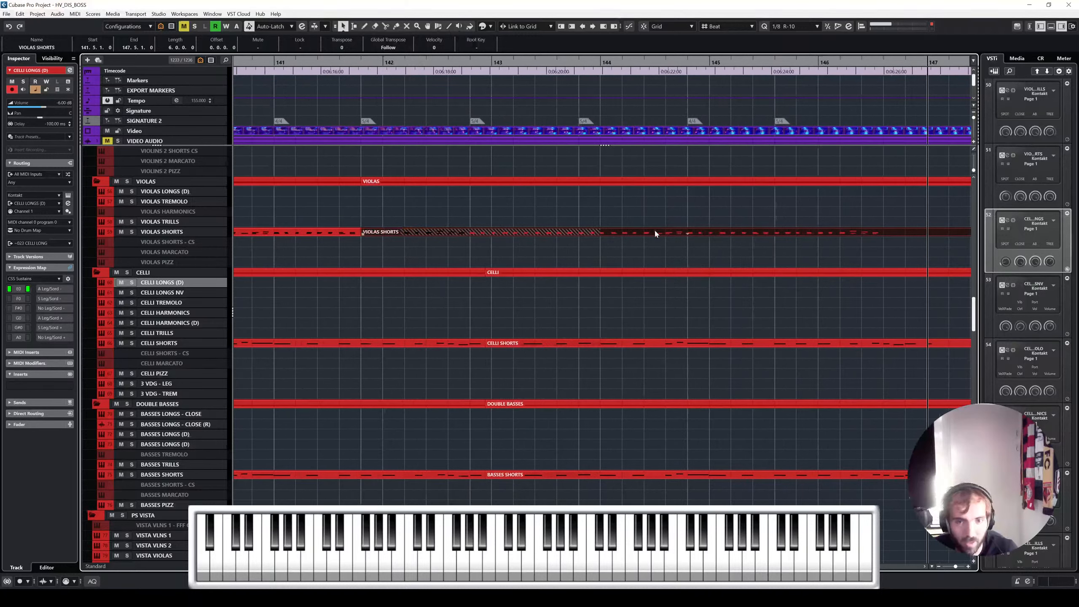
left_click(686, 343, "shift")
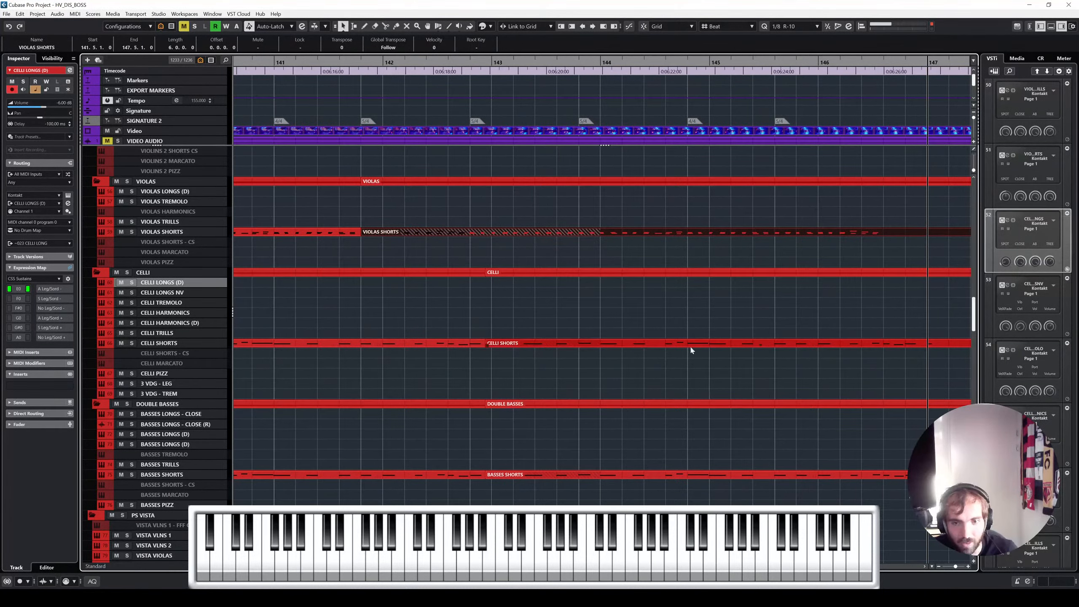
left_click(685, 475, "shift")
scroll(718, 382, "left", 3)
scroll(731, 336, "down", 3)
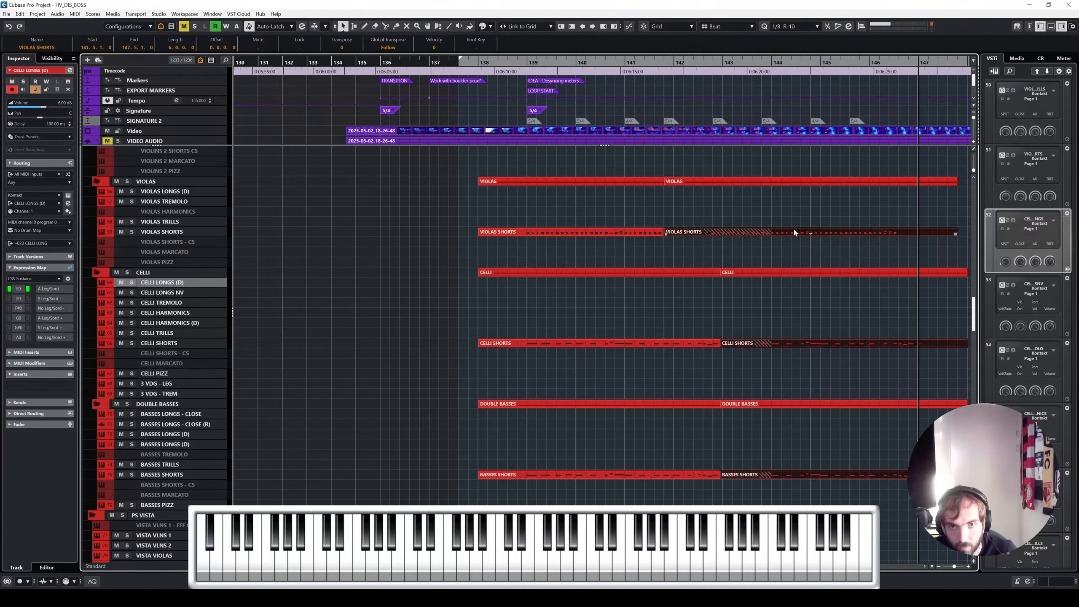
scroll(794, 228, "up", 3)
scroll(794, 228, "down", 4)
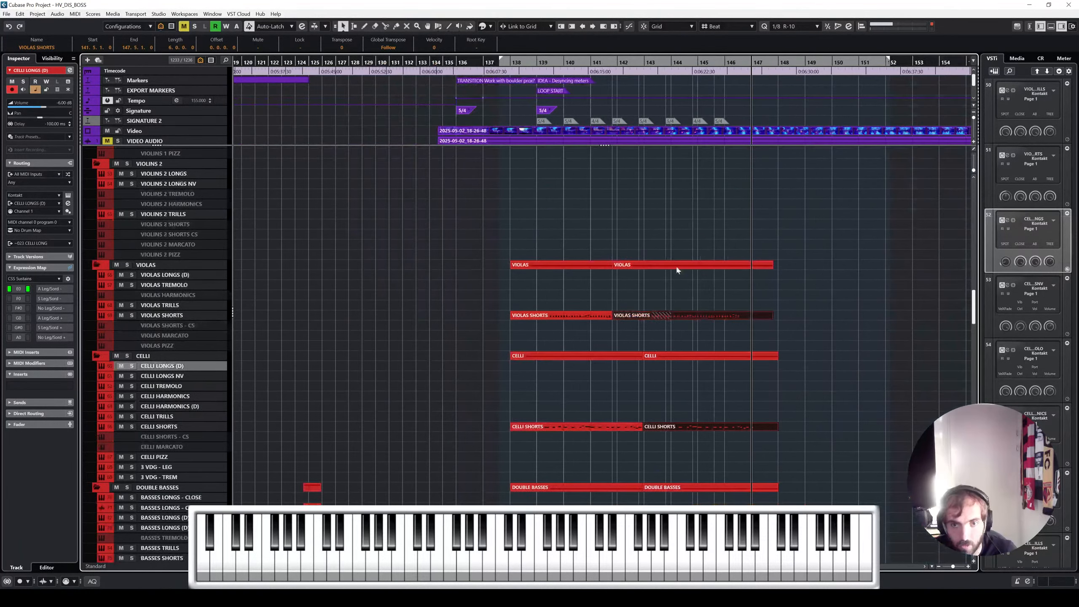
left_click_drag(543, 289, 747, 336)
scroll(740, 323, "down", 3)
scroll(715, 296, "up", 4)
left_click(672, 246)
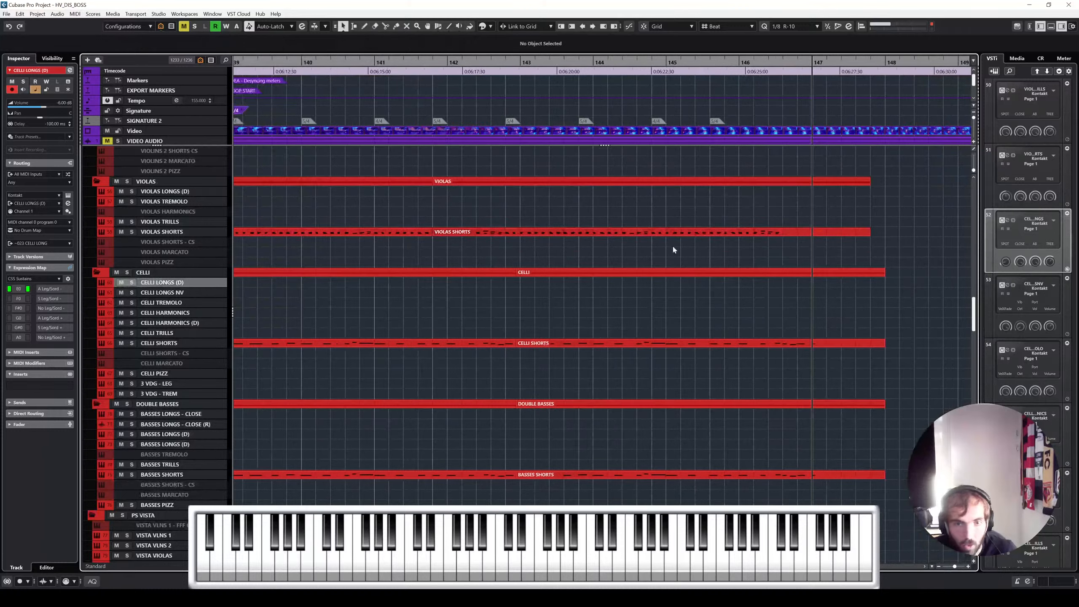
left_click(651, 343)
left_click(686, 233, "shift")
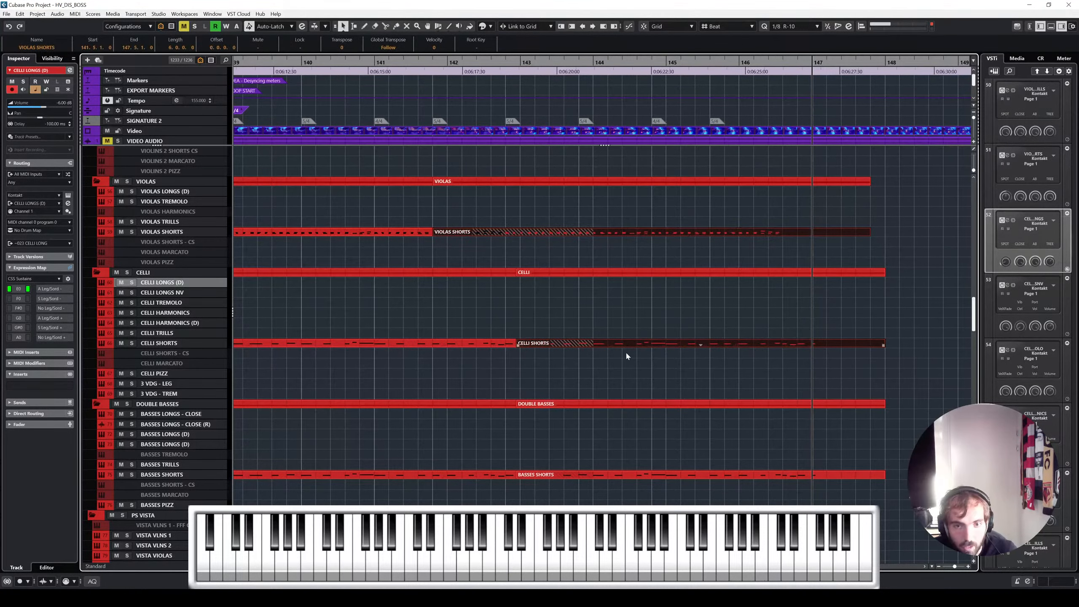
Step: Extend the starts of the duplicated Celli, Basses and both Ark Lo Strings short parts back to 142.5.1.0
left_click(694, 345)
left_click(724, 473, "shift")
scroll(725, 457, "down", 5)
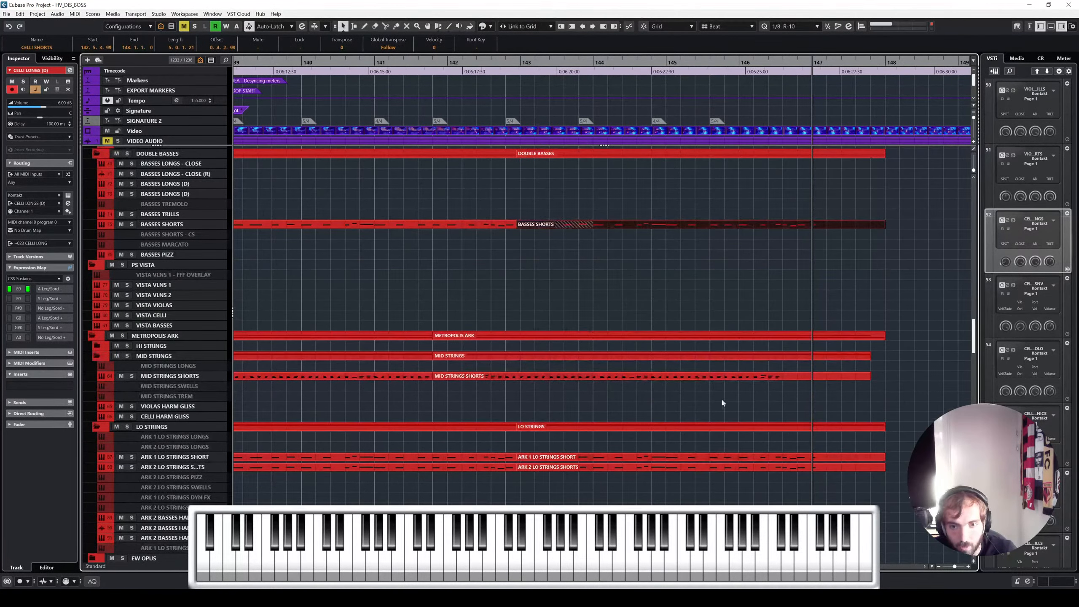
left_click(713, 457, "shift")
left_click(709, 468, "shift")
scroll(637, 326, "up", 4)
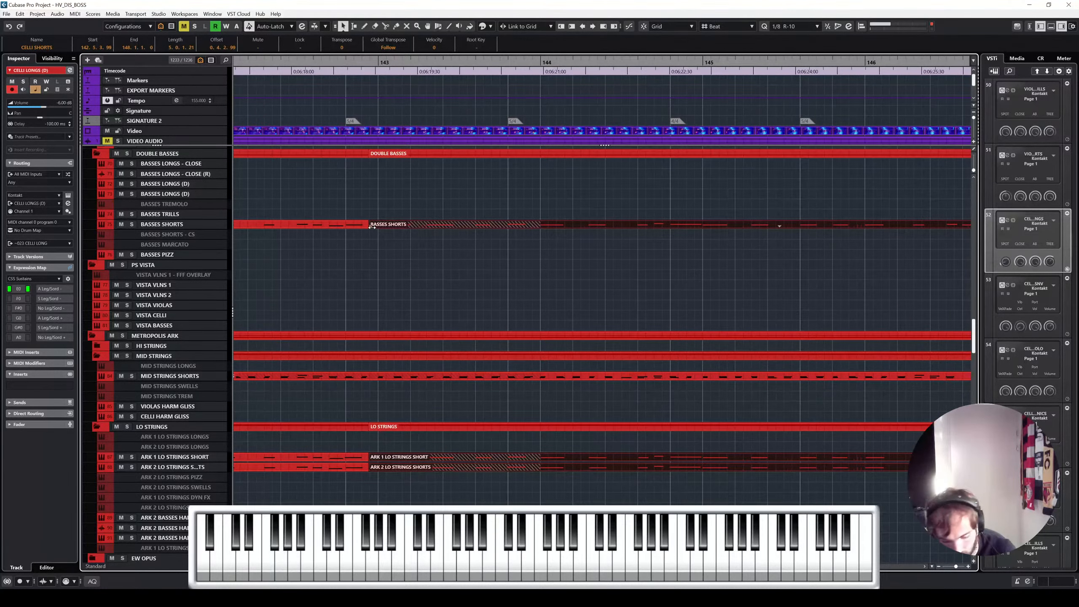
left_click_drag(372, 227, 347, 227)
Step: Copy the extended low-string duplicates further along the timeline so the new parts start just before bar 147
scroll(434, 225, "down", 4)
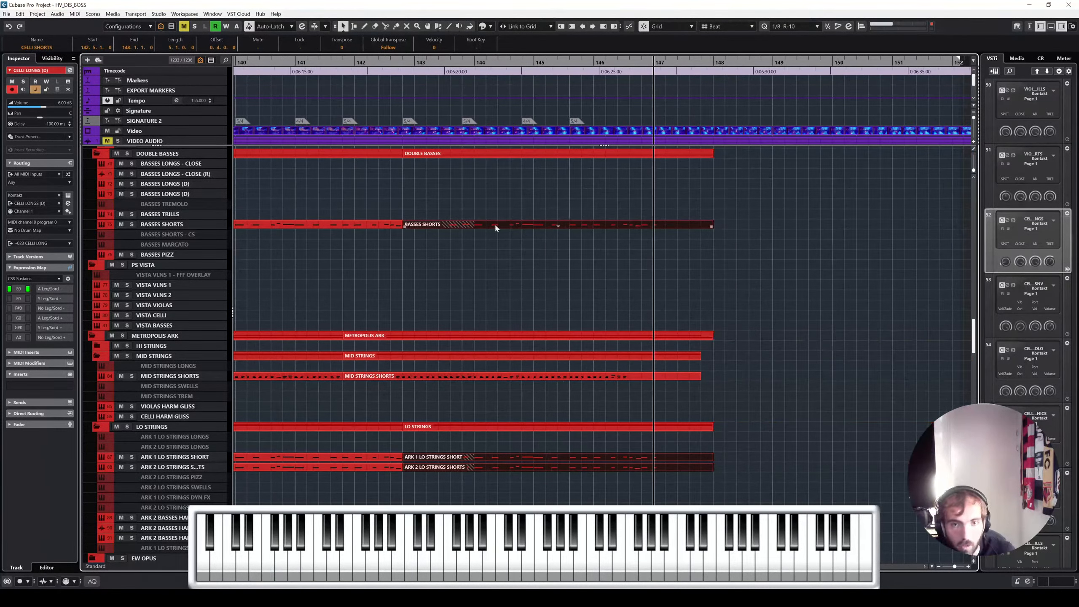
left_click_drag(478, 226, 711, 222)
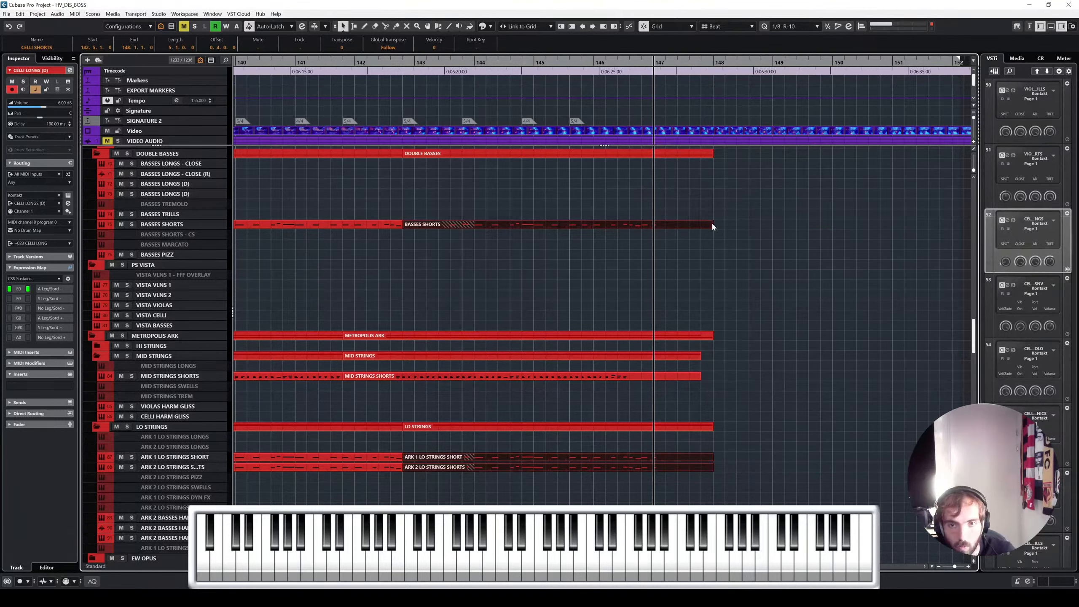
Step: Move the Violas Shorts, Mid Strings Shorts and percussion loop parts four bars later so the first ones start at bar 142
scroll(629, 218, "up", 3)
left_click(588, 232)
scroll(552, 235, "up", 2)
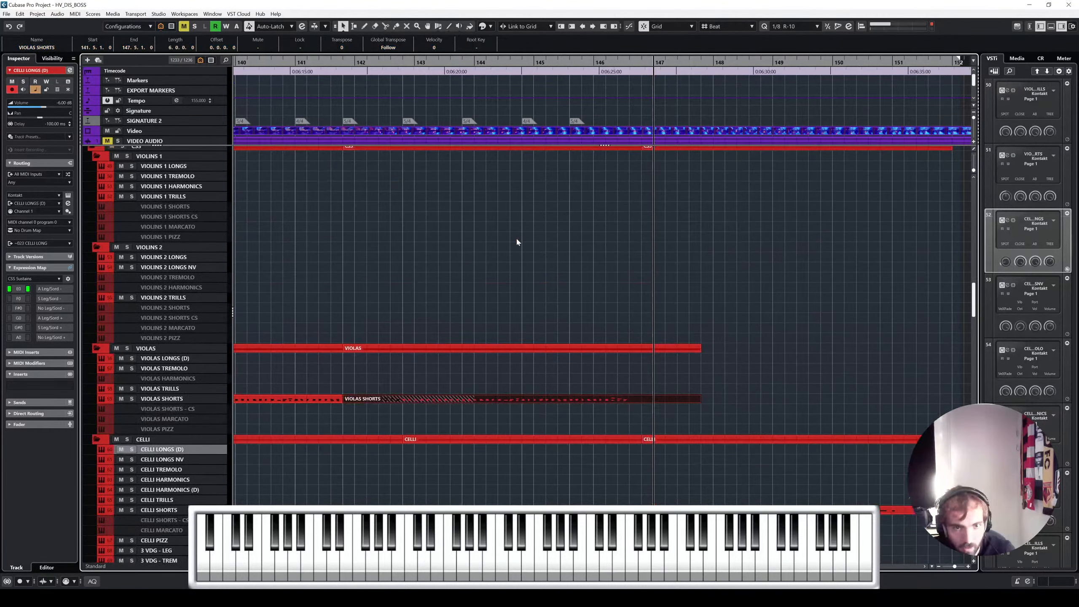
scroll(505, 276, "down", 3)
scroll(488, 308, "down", 5)
left_click(455, 375, "shift")
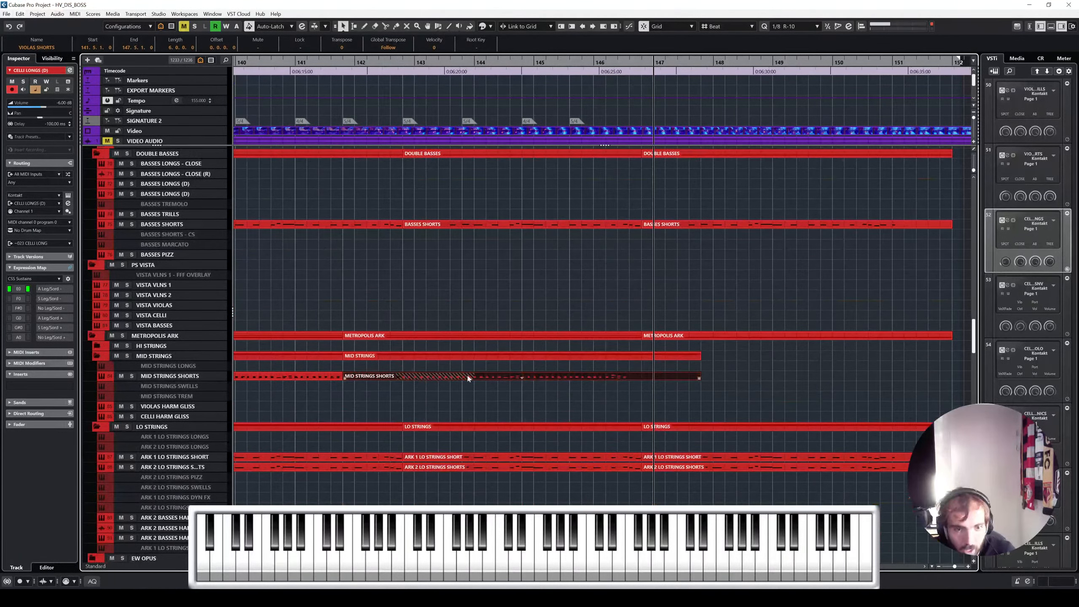
scroll(404, 376, "left", 3)
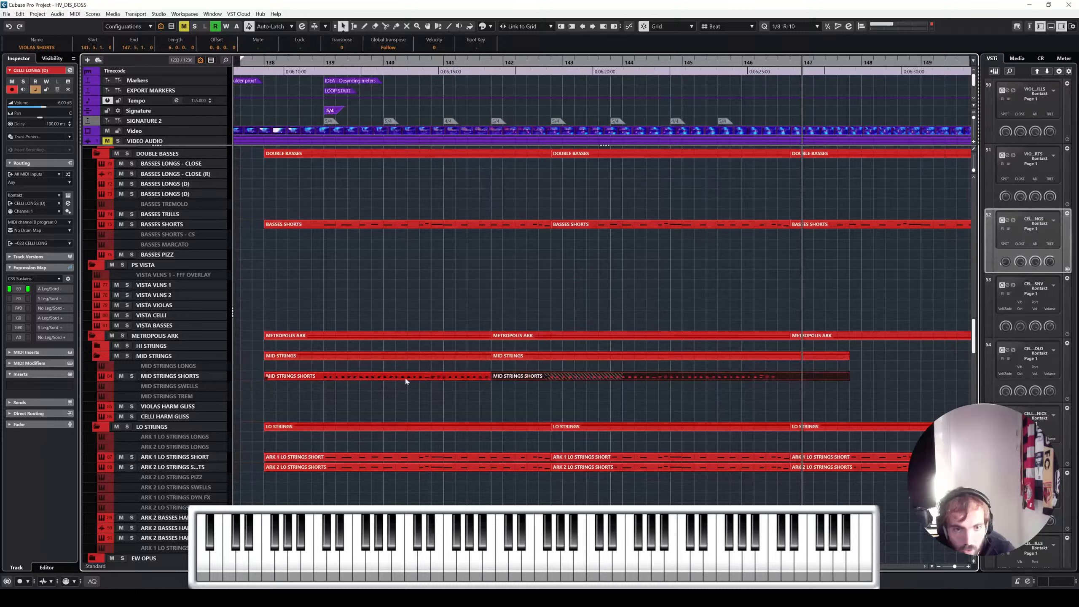
scroll(407, 234, "up", 5)
scroll(408, 233, "up", 2)
left_click(411, 231, "shift")
scroll(430, 249, "down", 15)
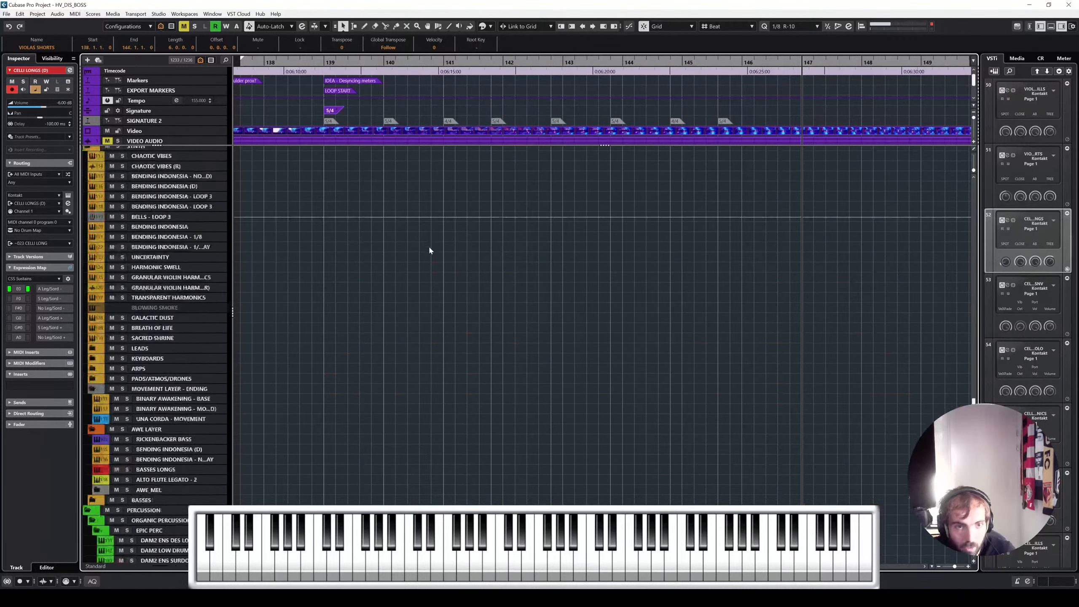
scroll(430, 257, "down", 10)
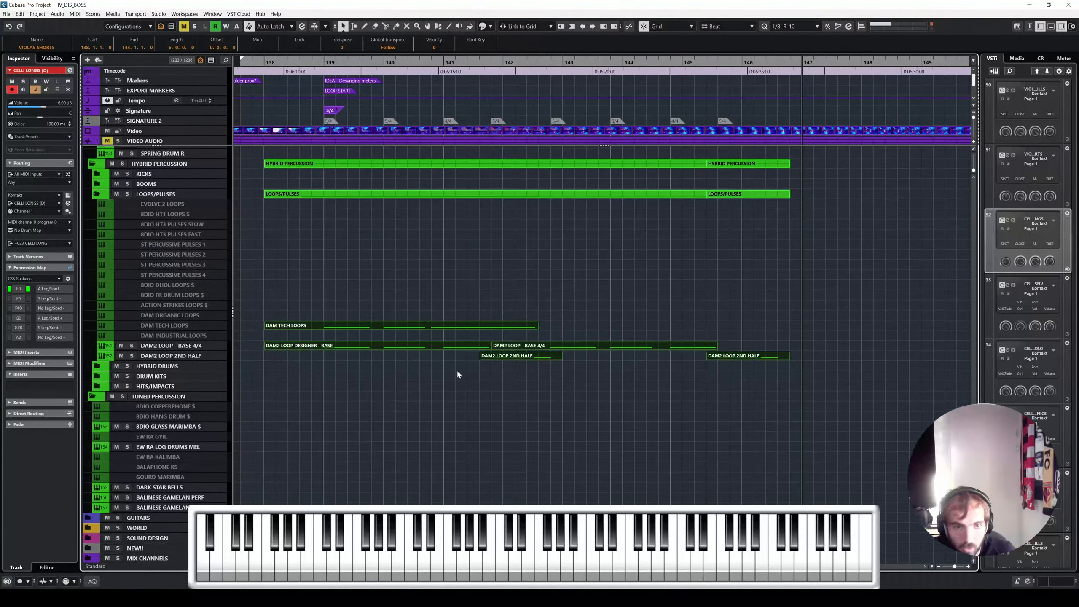
left_click_drag(287, 327, 520, 325)
Step: Move the whole series of Signature 2 events four bars later so it starts at bar 143
left_click_drag(312, 122, 736, 122)
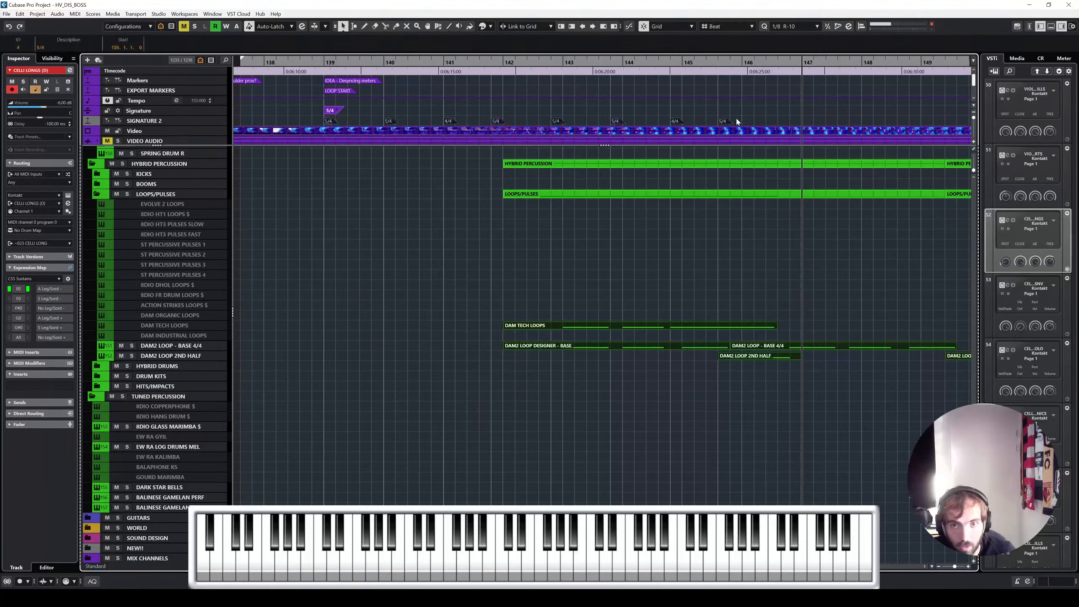
left_click_drag(335, 126, 567, 121)
Step: Copy the DAM2 base loop and second-half loop parts back to bar 138, with the second half starting at 141.5.1.0
left_click_drag(570, 281, 723, 381)
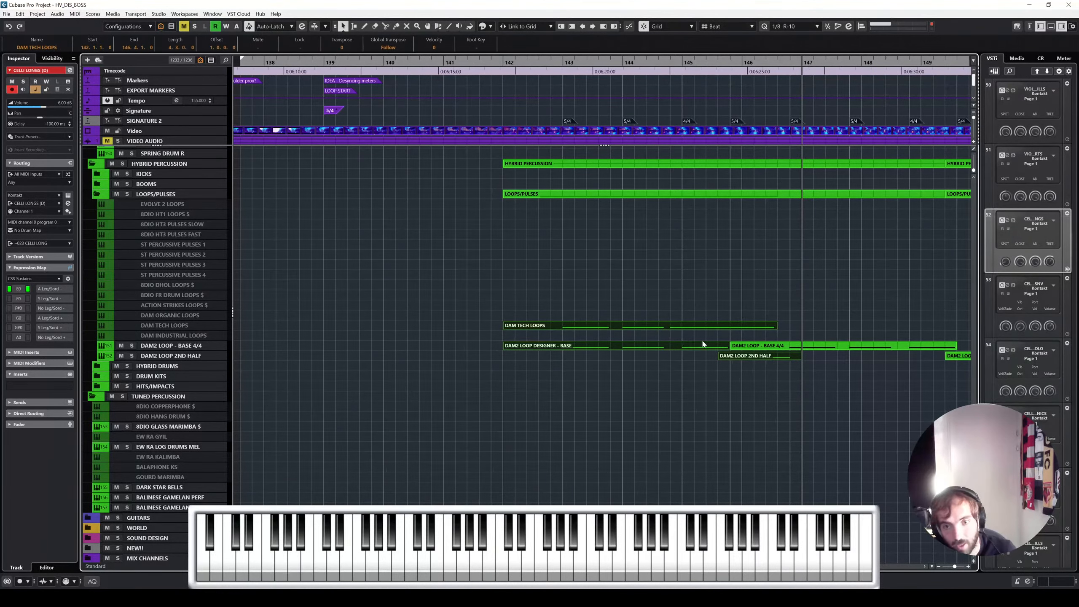
left_click(611, 337)
left_click(654, 347)
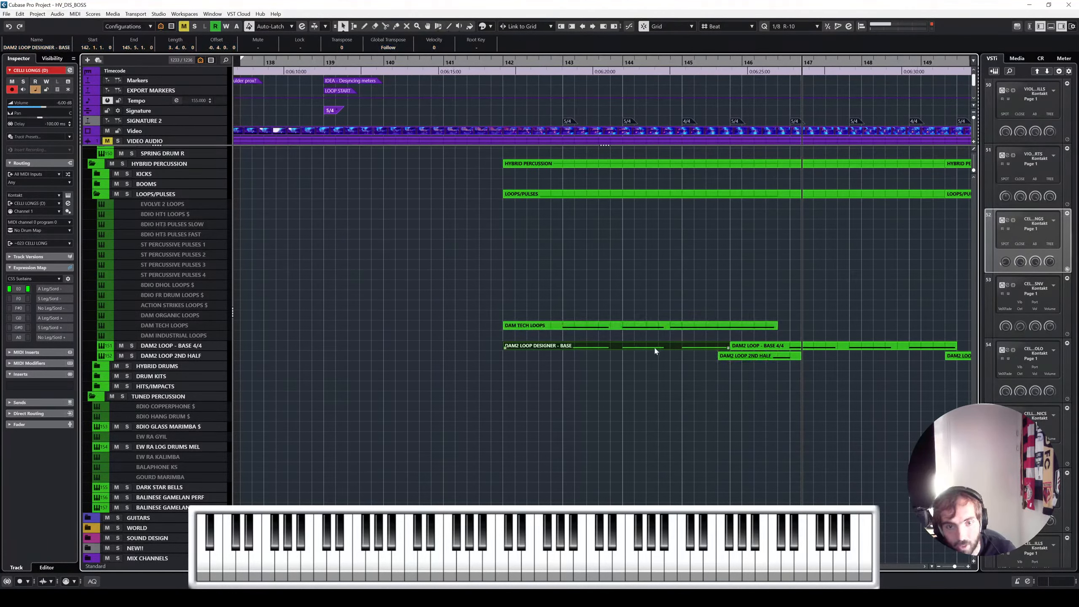
left_click(744, 356, "shift")
left_click_drag(614, 346, 337, 348)
scroll(337, 348, "up", 3)
scroll(338, 350, "up", 1)
left_click_drag(438, 347, 344, 348)
scroll(369, 349, "down", 5)
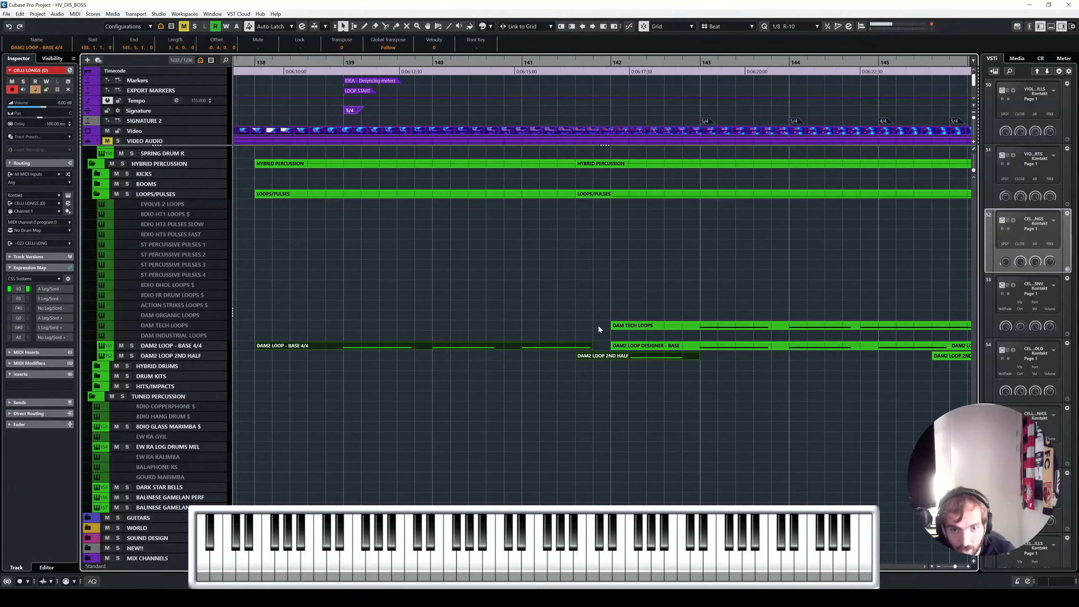
left_click_drag(599, 356, 618, 356)
Step: Play back the copied percussion loops up to bar 143 and listen to the transition into the second-half loop
scroll(588, 305, "up", 10)
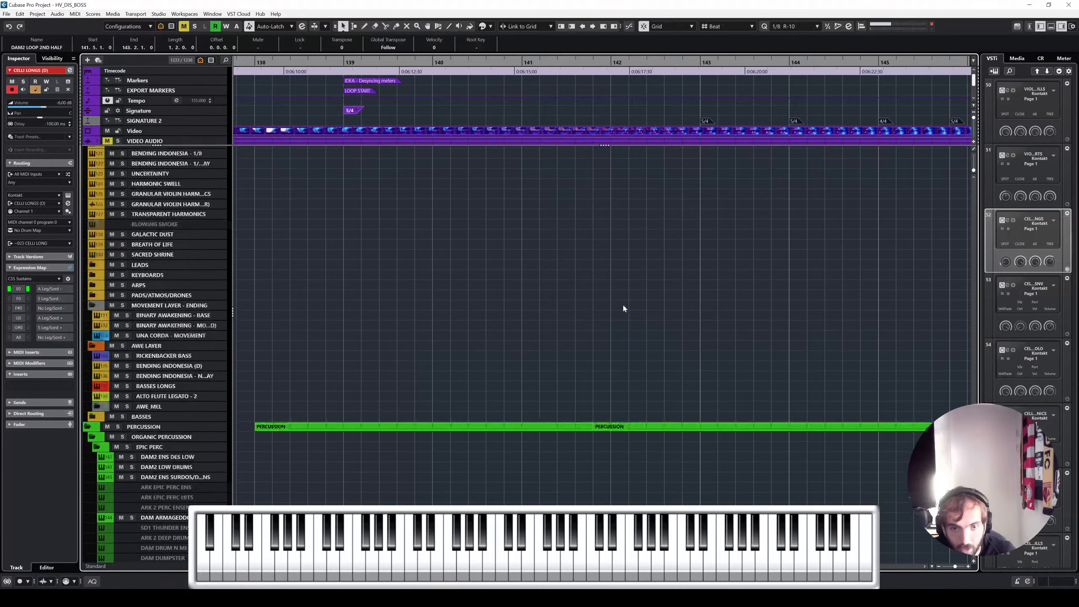
scroll(645, 303, "down", 15)
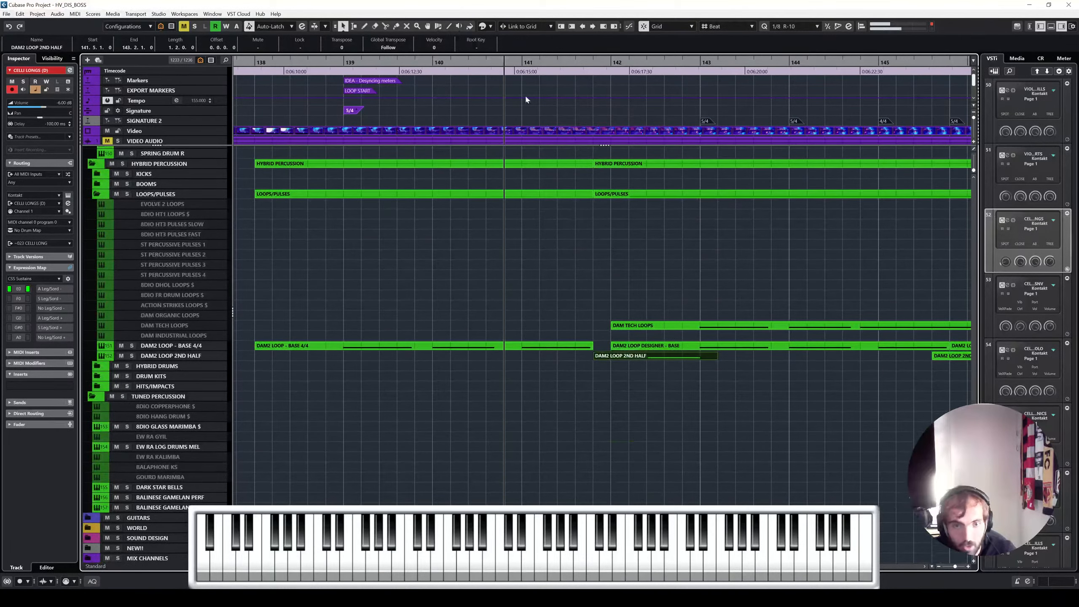
key("space")
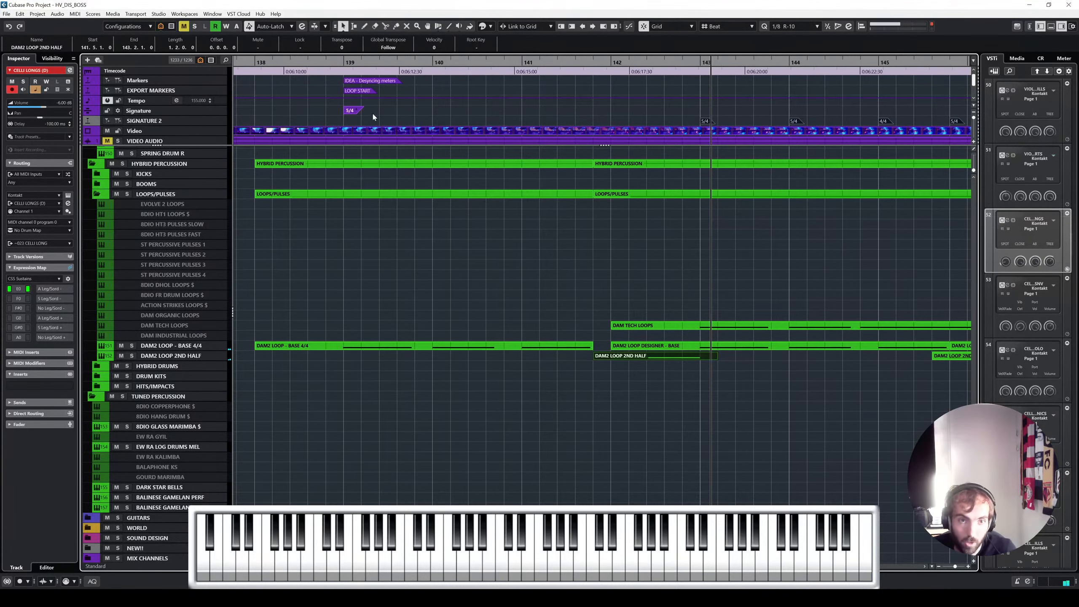
left_click(578, 105)
Step: Copy the Violas Shorts and Mid Strings Shorts parts from bar 142 back to bar 138
scroll(638, 112, "down", 3)
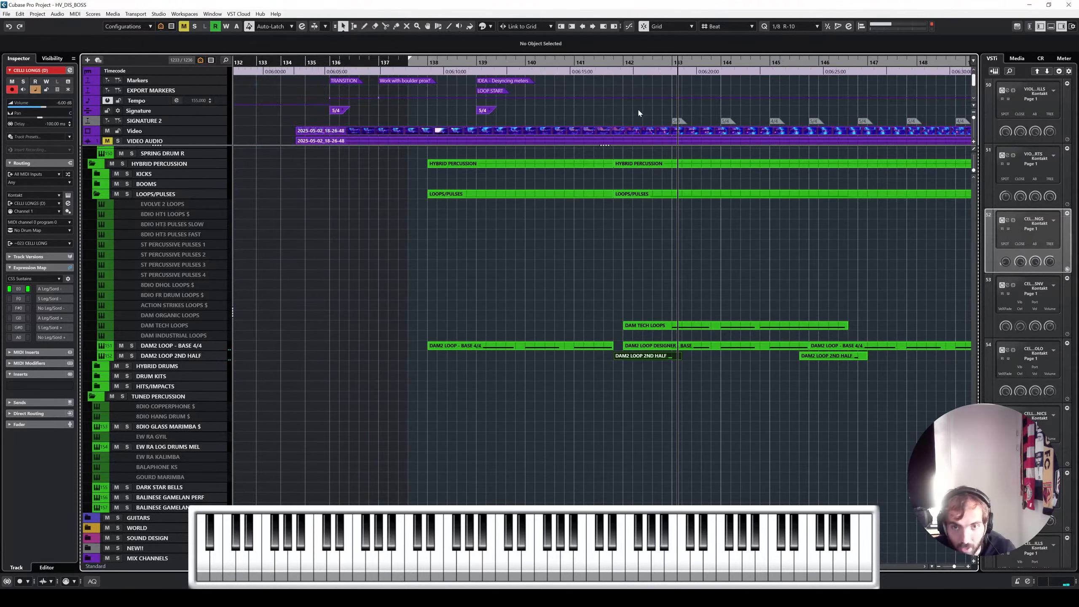
scroll(631, 113, "right", 3)
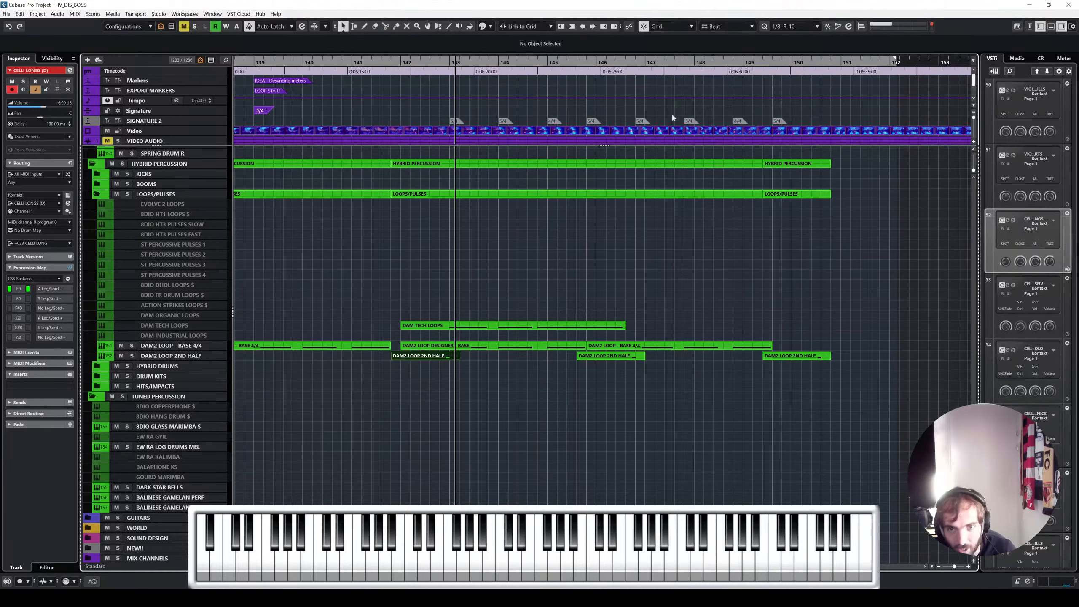
scroll(532, 298, "up", 10)
scroll(543, 337, "left", 2)
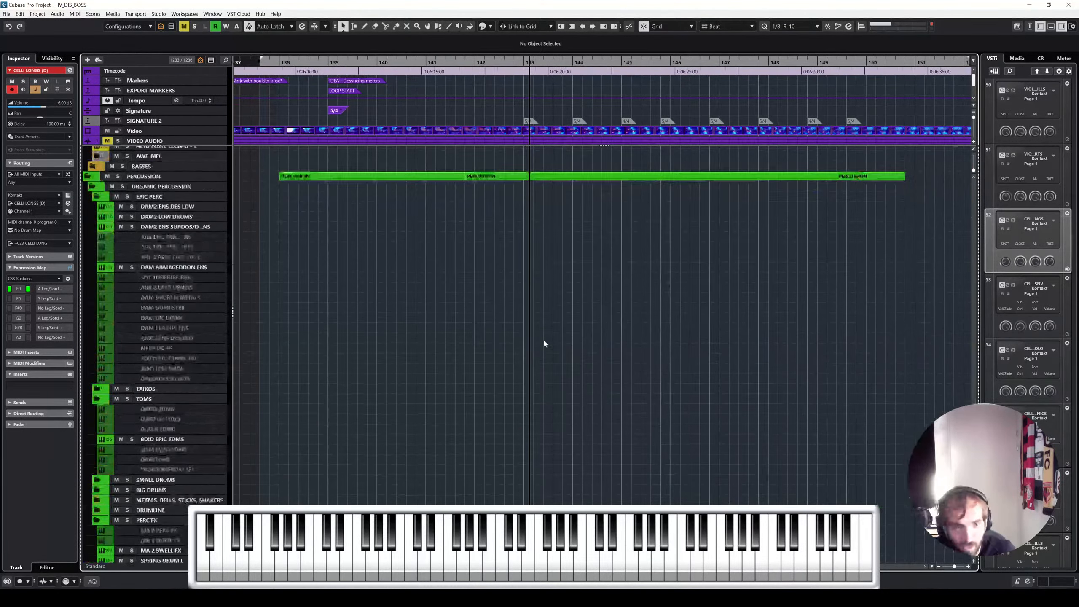
scroll(544, 340, "up", 15)
left_click(549, 375)
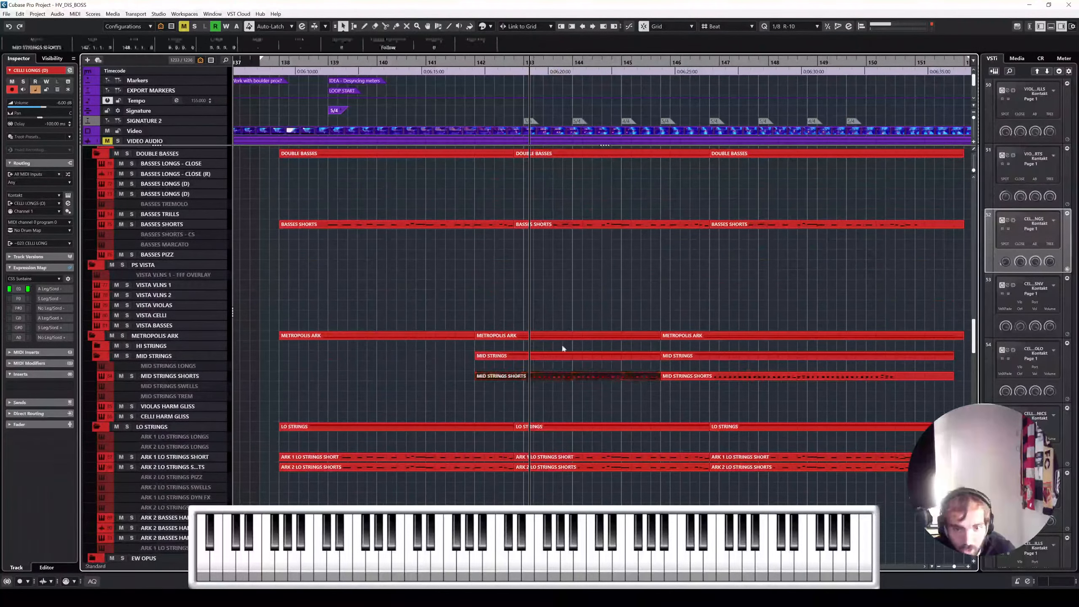
scroll(561, 348, "up", 6)
left_click(573, 232)
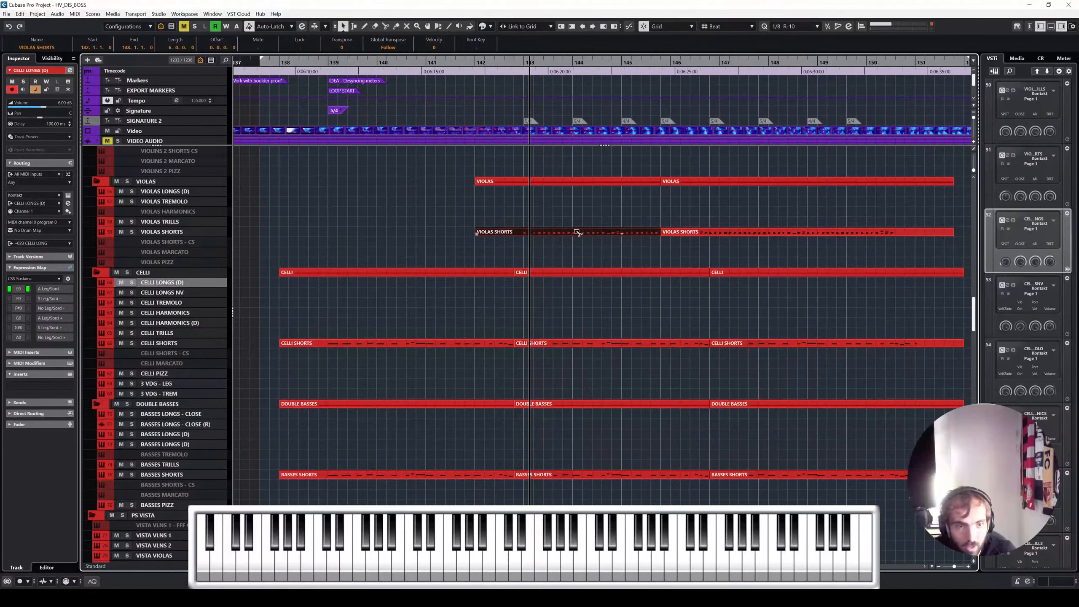
left_click_drag(576, 232, 388, 233)
Step: In the viola shorts copy at bar 138, shift the notes from 141.5 one beat later and fill the gap with the preceding beat's chords
double_click(394, 231)
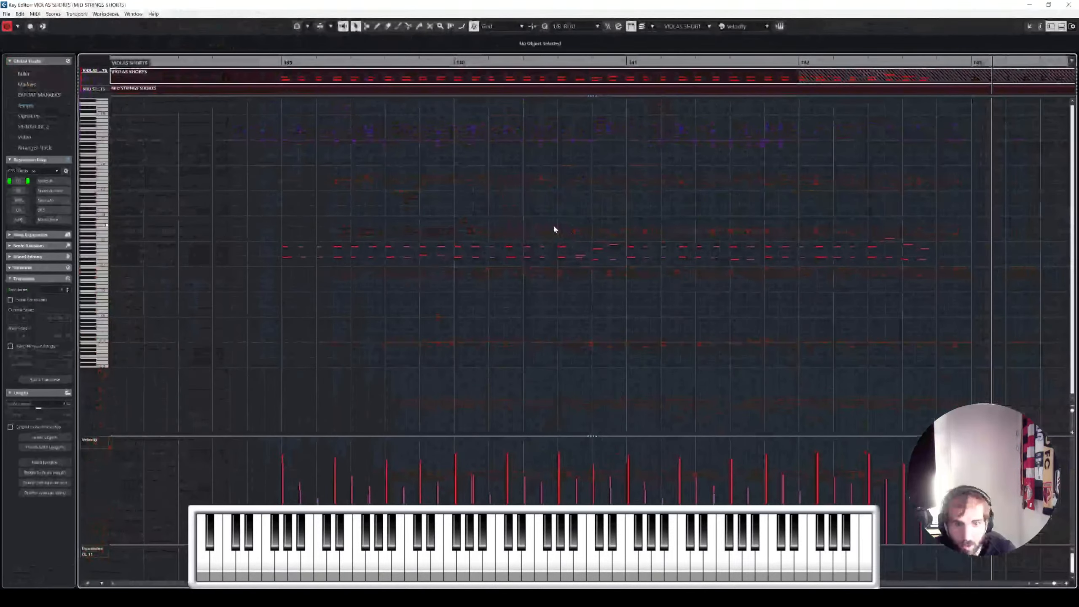
scroll(744, 217, "right", 3)
left_click_drag(671, 225, 896, 295)
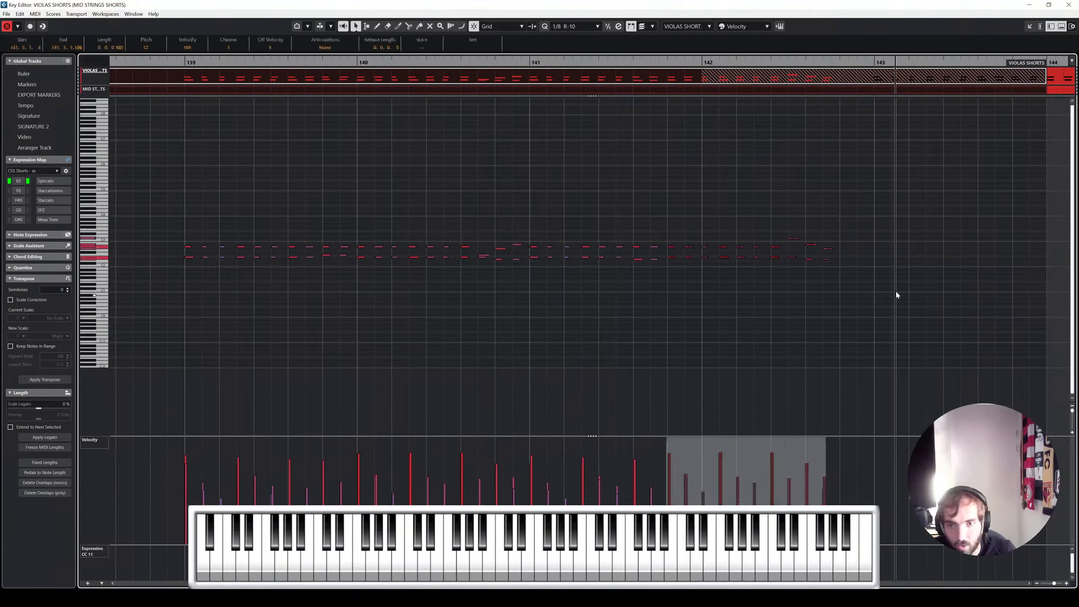
left_click_drag(672, 247, 627, 267)
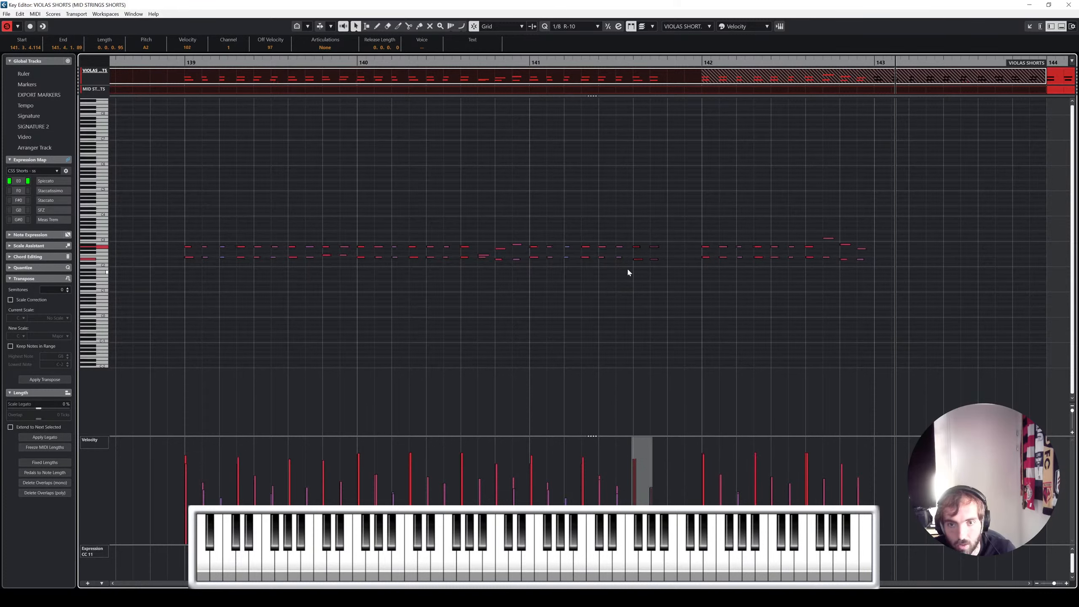
left_click(666, 62)
key("ctrl+v")
key("s")
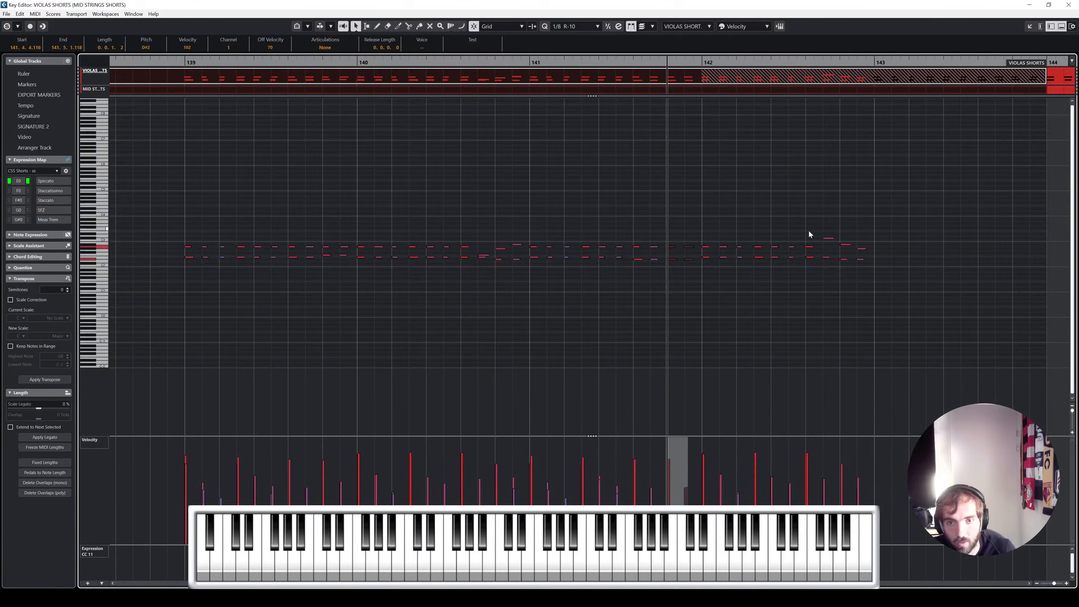
left_click(1069, 5)
left_click(655, 254)
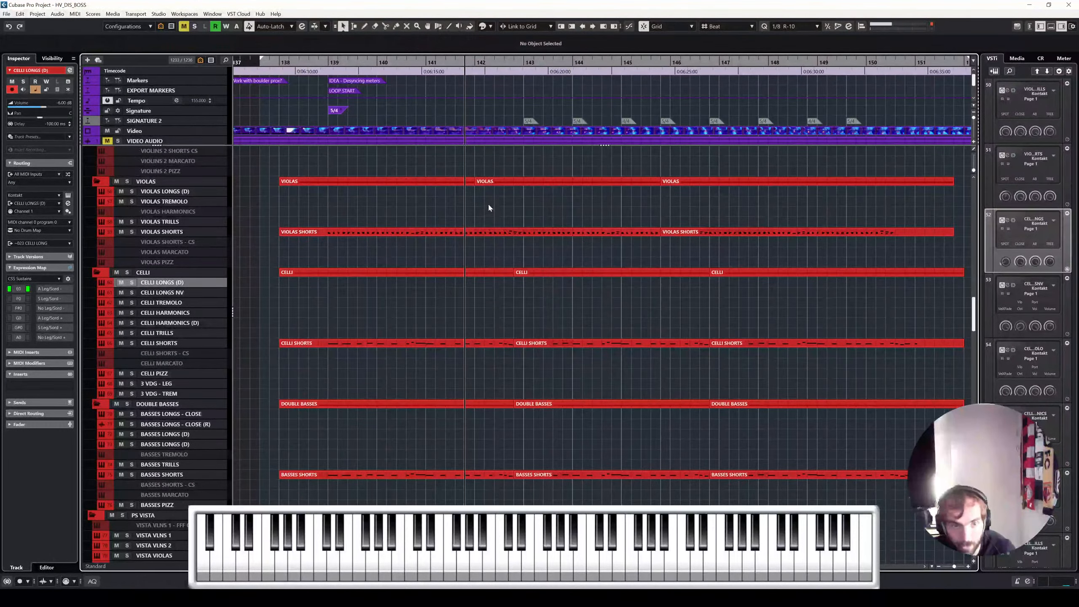
Step: Play back the rearranged string shorts from bar 138 and examine how the viola and low-string loops line up against each other
left_click_drag(329, 59, 612, 59)
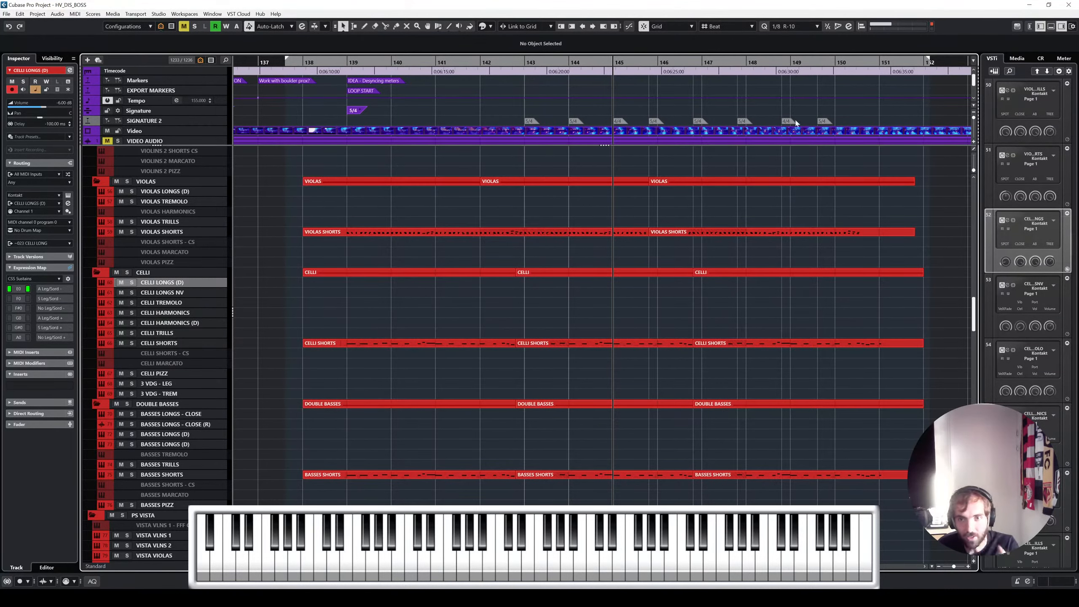
scroll(676, 128, "up", 3)
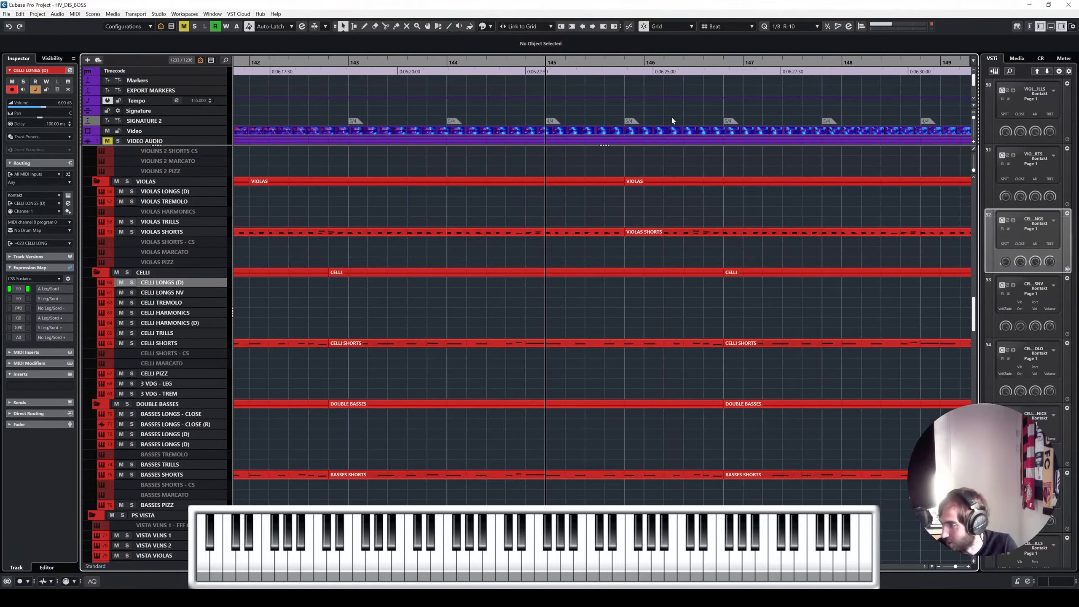
scroll(671, 117, "down", 3)
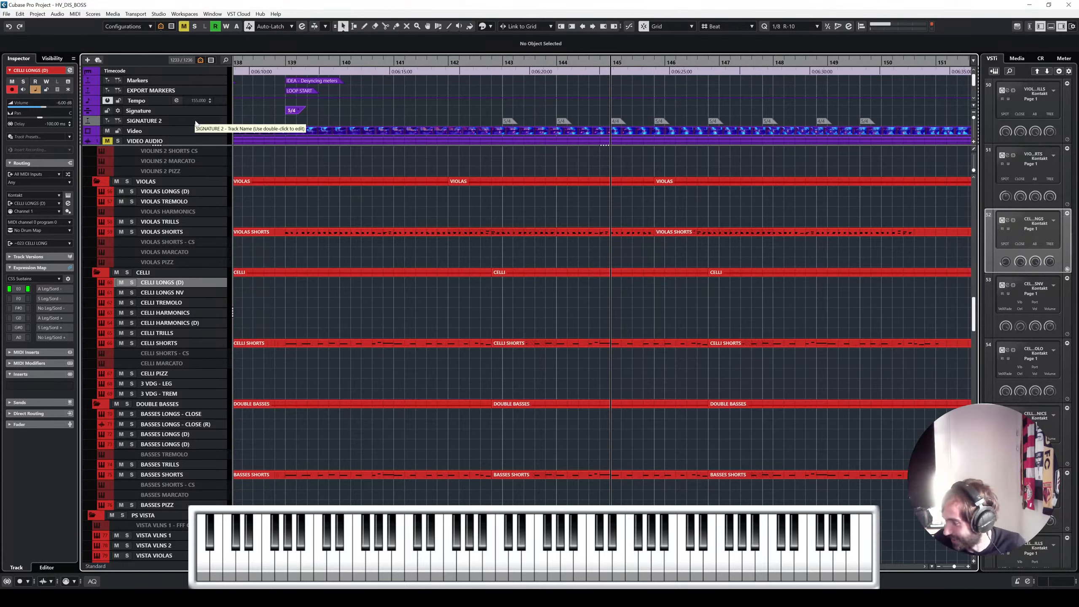
scroll(311, 186, "left", 1)
left_click(339, 63)
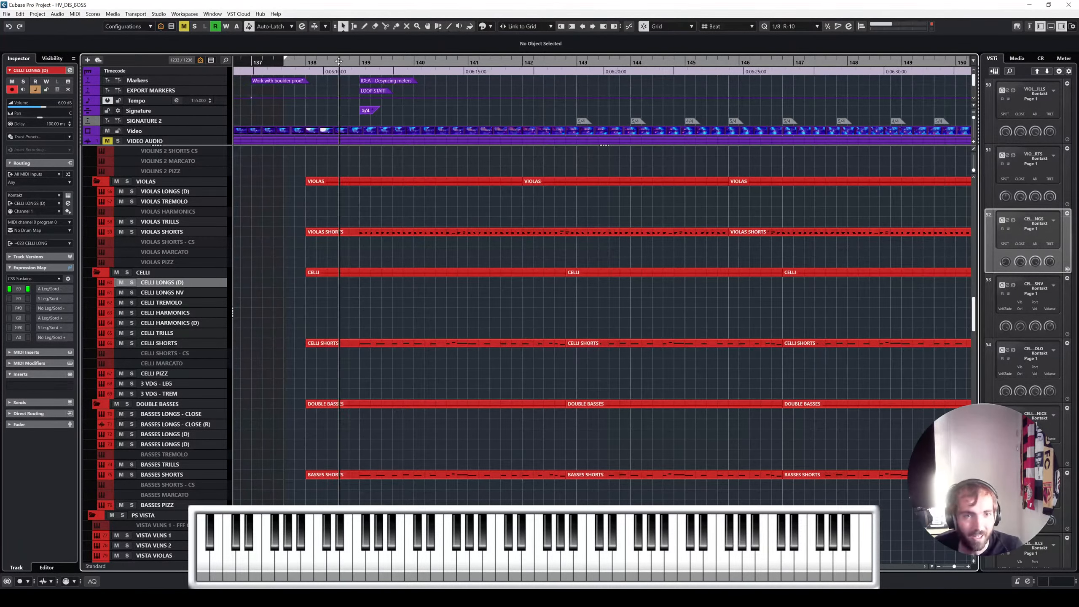
key("space")
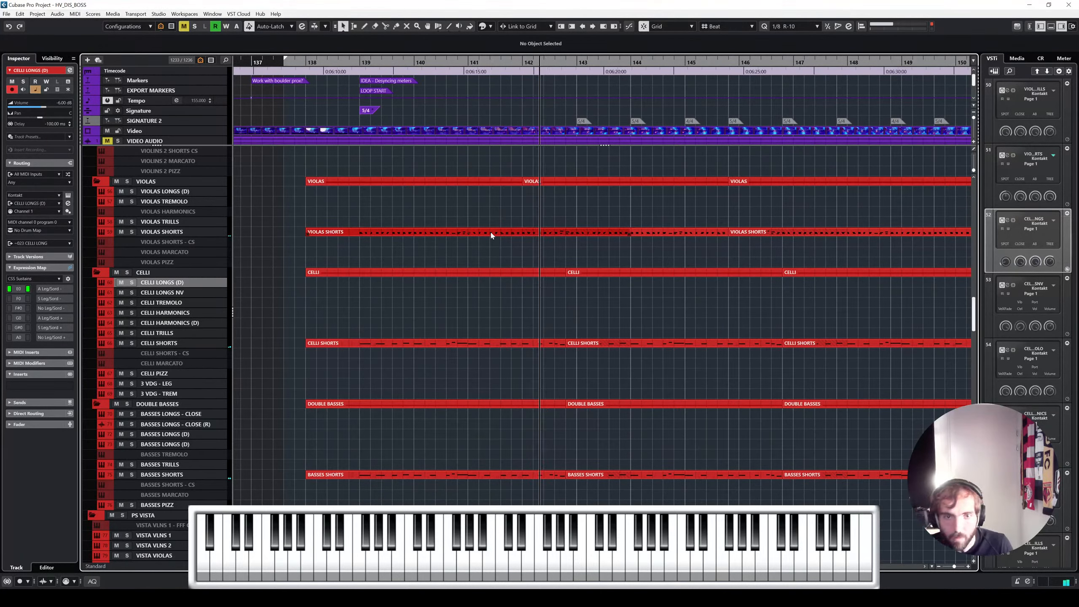
scroll(642, 220, "right", 2)
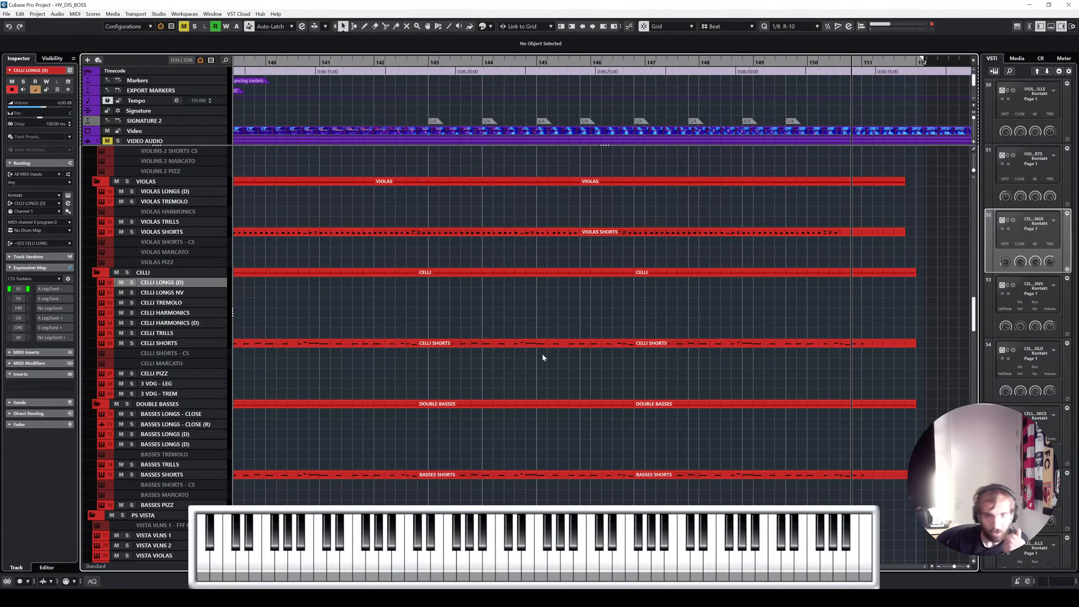
Step: Delete the DAM Tech Loops part at bar 142 from the percussion loops
scroll(543, 356, "down", 15)
scroll(543, 357, "down", 10)
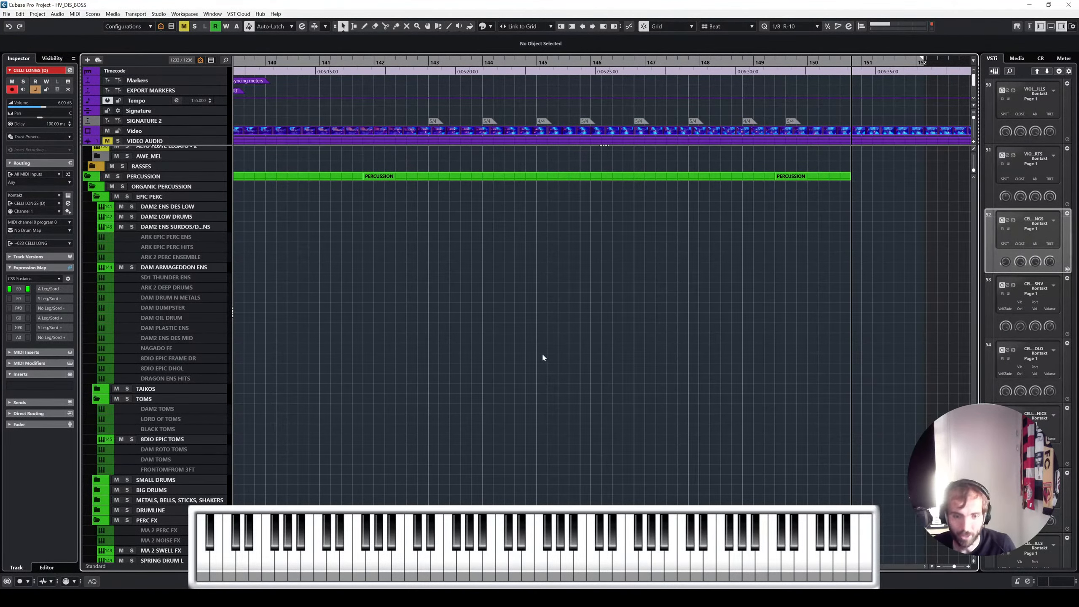
scroll(541, 353, "down", 15)
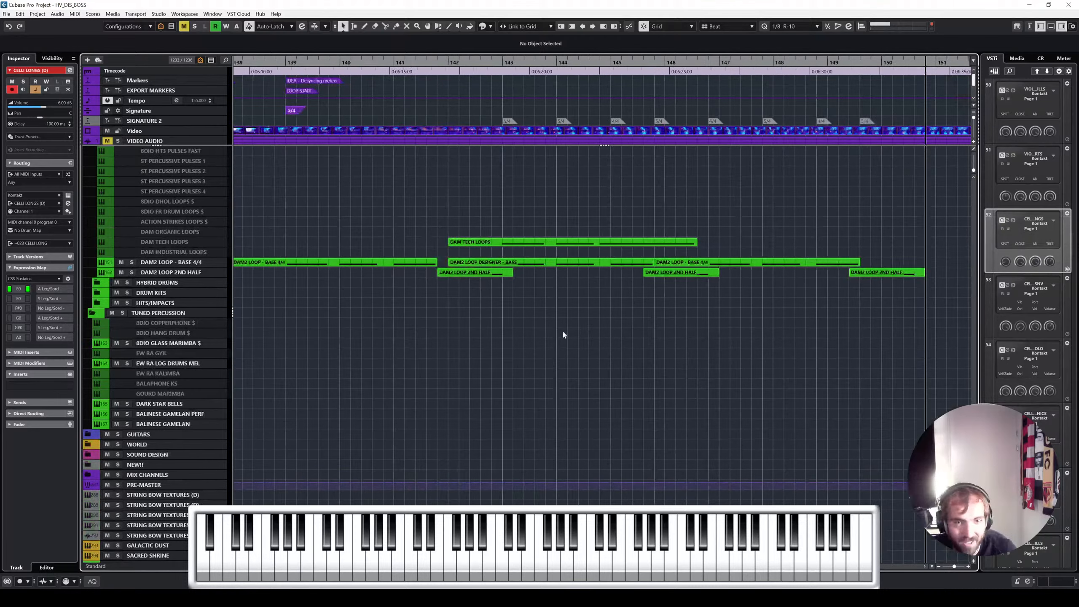
scroll(563, 335, "left", 2)
left_click(586, 242)
key("Delete")
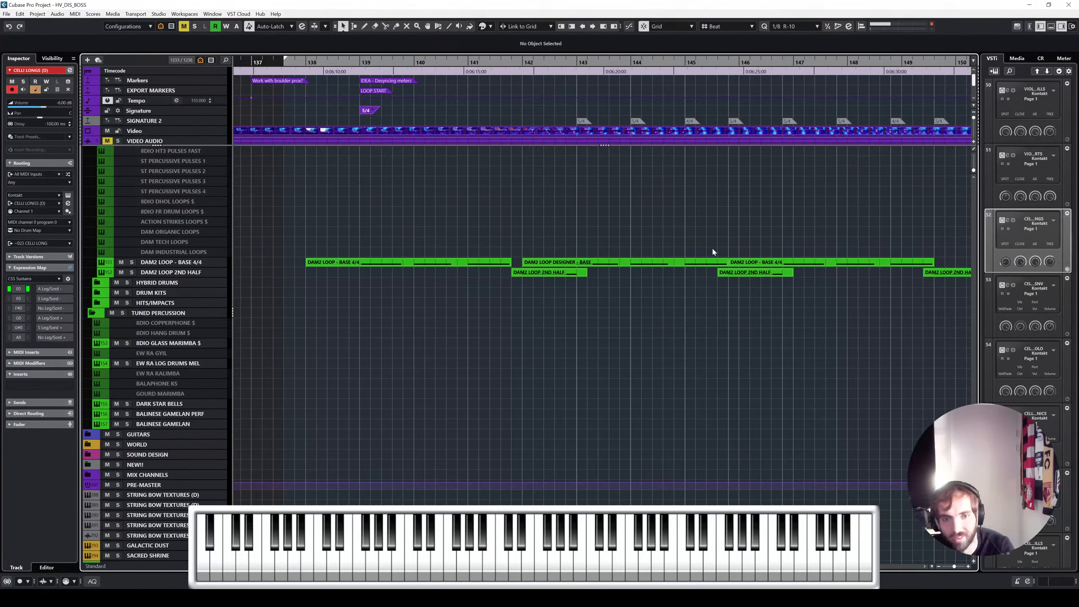
Step: Solo the DAM2 Loop - Base 4/4 and DAM2 Loop 2nd Half tracks
left_click(184, 263)
left_click(185, 273, "shift")
key("s")
Step: Add both Ark Lo Strings short tracks, Basses Shorts and Celli Shorts to the solo and play them back with the percussion loops
scroll(325, 251, "up", 20)
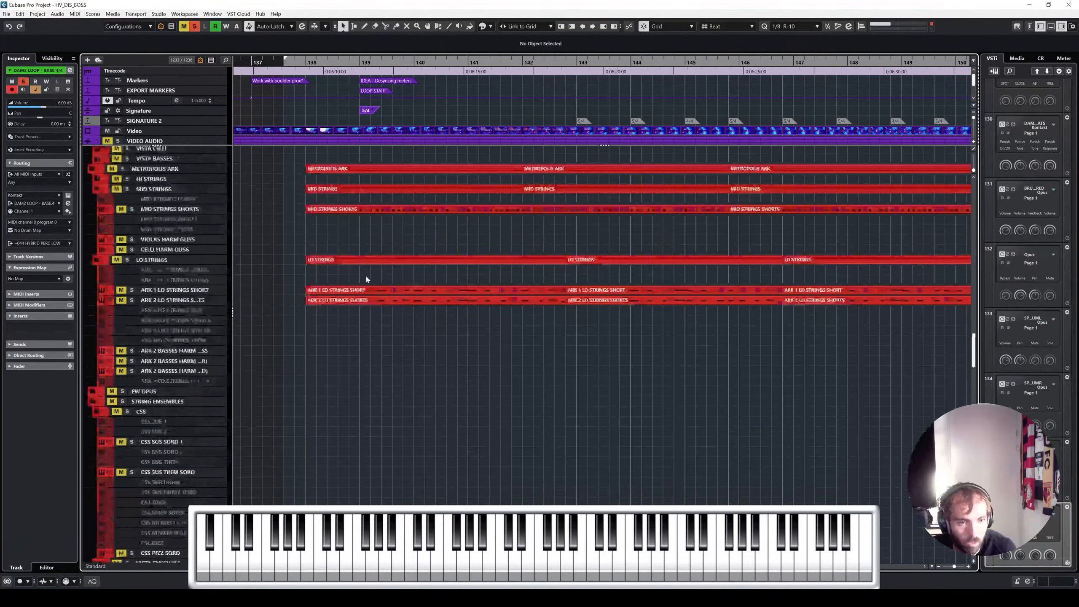
scroll(367, 279, "up", 5)
left_click(196, 458)
key("s")
left_click(197, 467)
key("s")
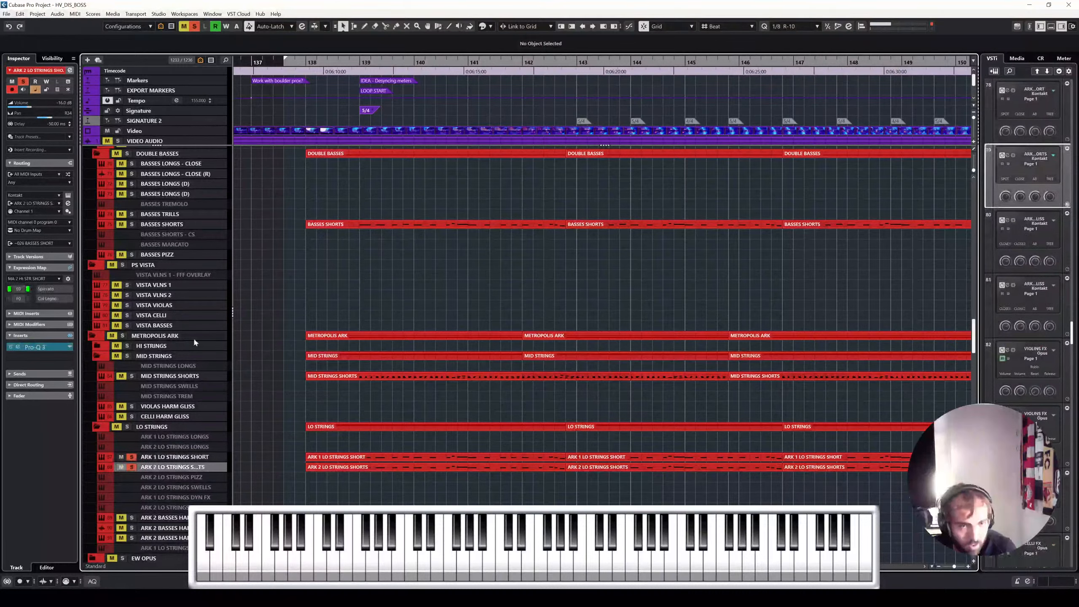
left_click(198, 224)
key("s")
scroll(203, 220, "up", 3)
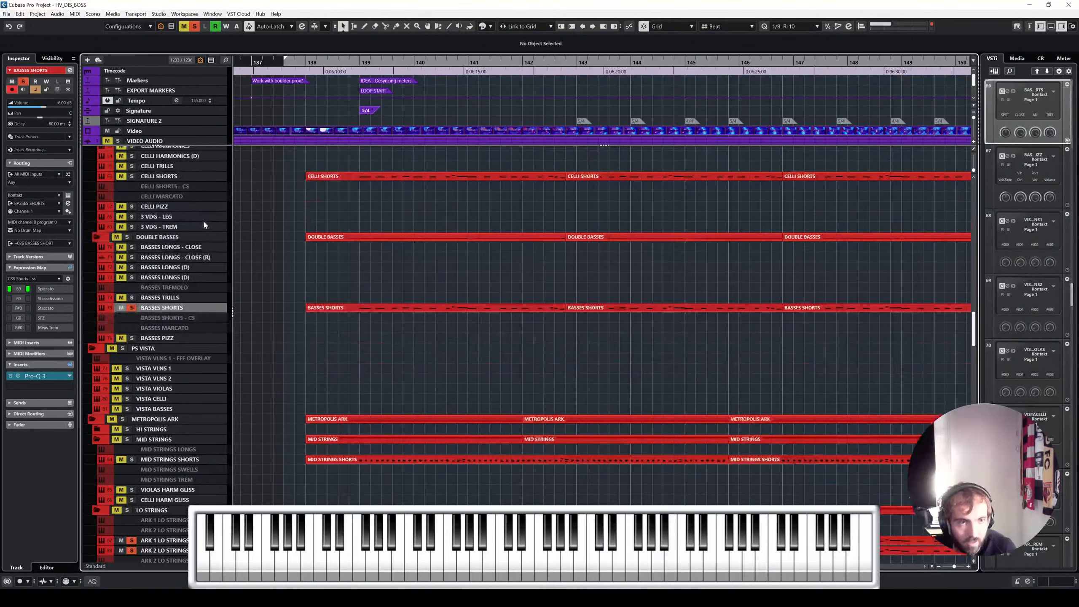
left_click(198, 175)
key("s")
key("space")
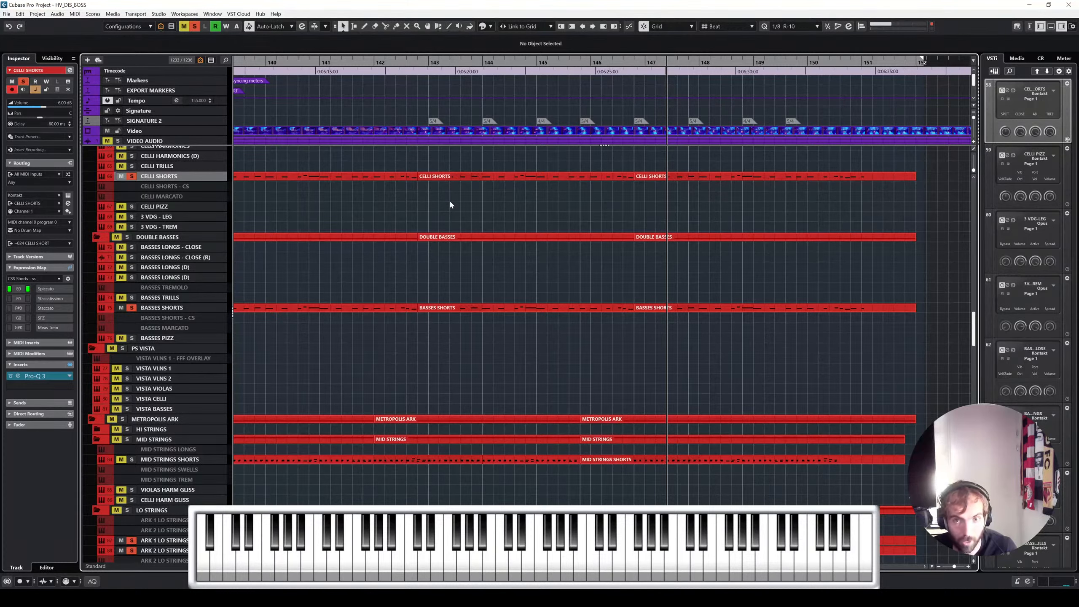
Step: Unsolo the Celli Shorts, Basses Shorts, both Ark Lo Strings short and both DAM2 loop tracks
key("s")
left_click(132, 308)
scroll(149, 301, "down", 8)
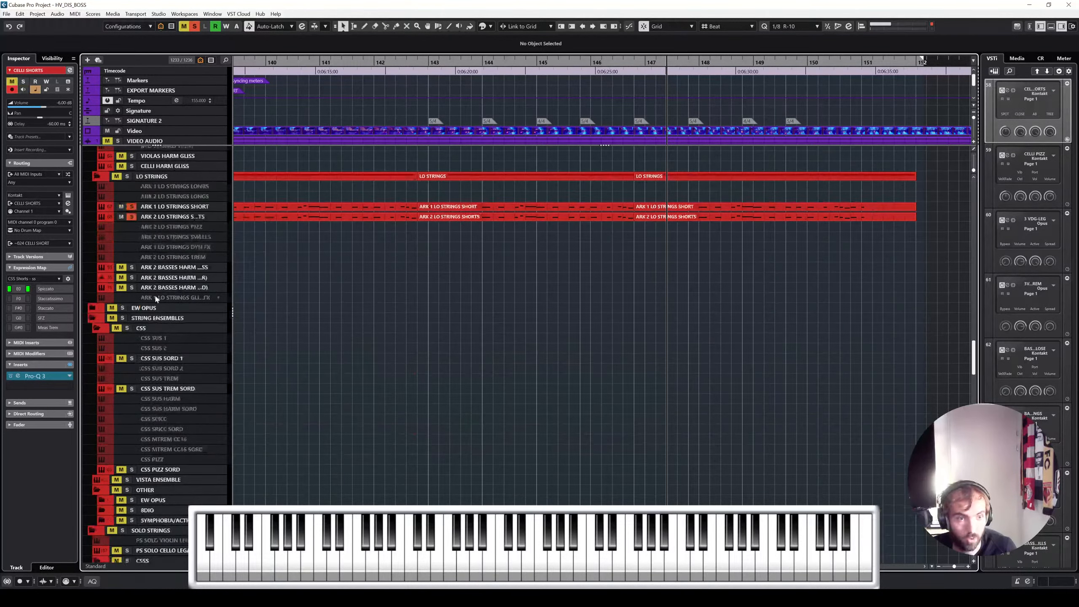
left_click(132, 207)
left_click(136, 217)
left_click(132, 217)
scroll(155, 245, "down", 15)
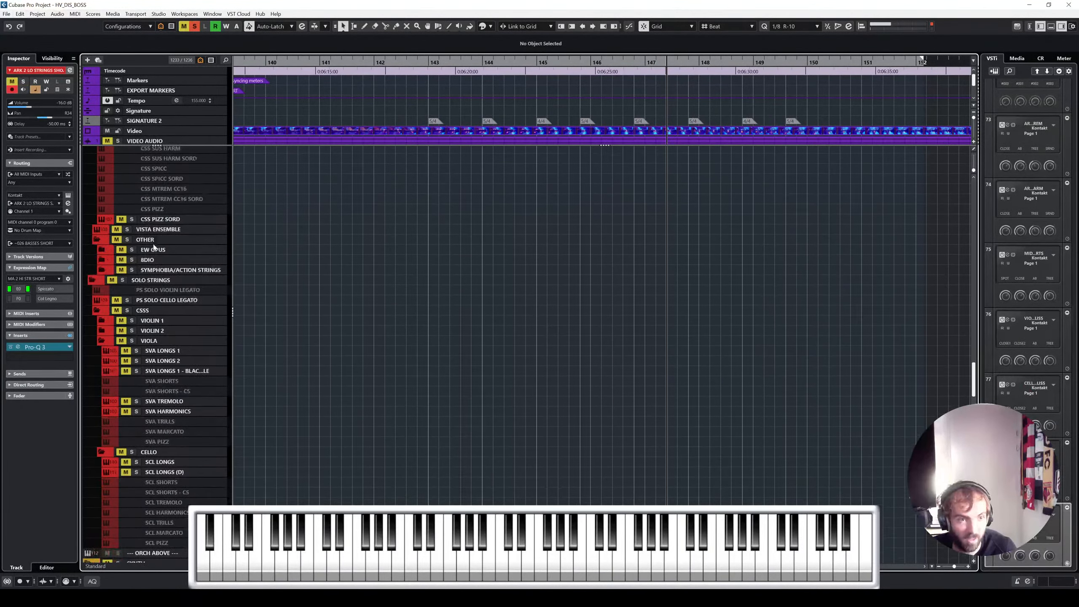
scroll(150, 375, "down", 15)
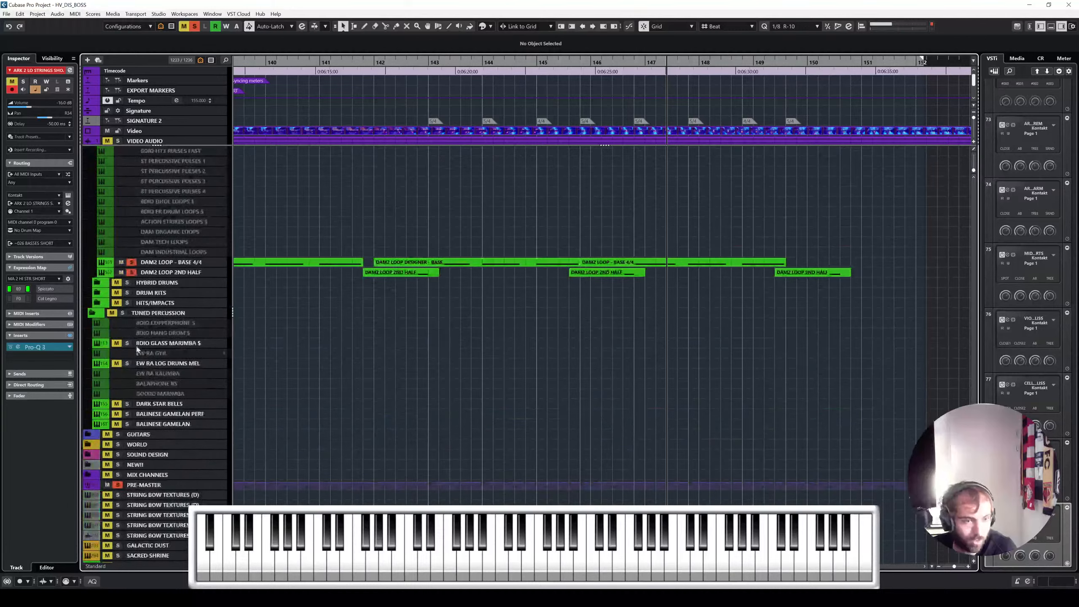
left_click(132, 272)
Step: Open the Damage 2 instrument of the DAM2 Loop - Base 4/4 track and audition its loops and transitions
scroll(417, 220, "left", 4)
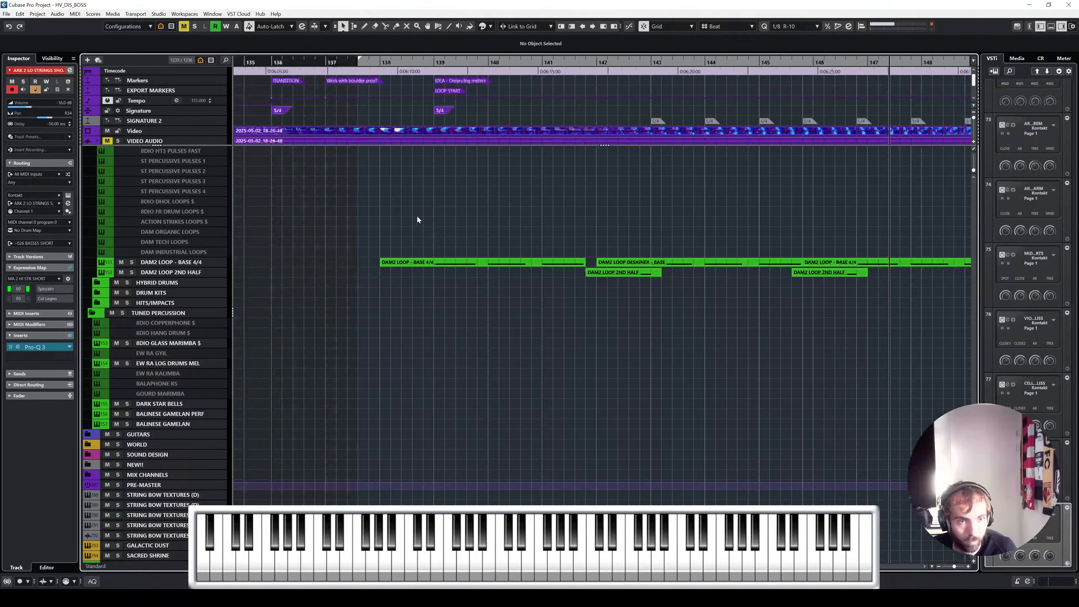
scroll(439, 244, "up", 5)
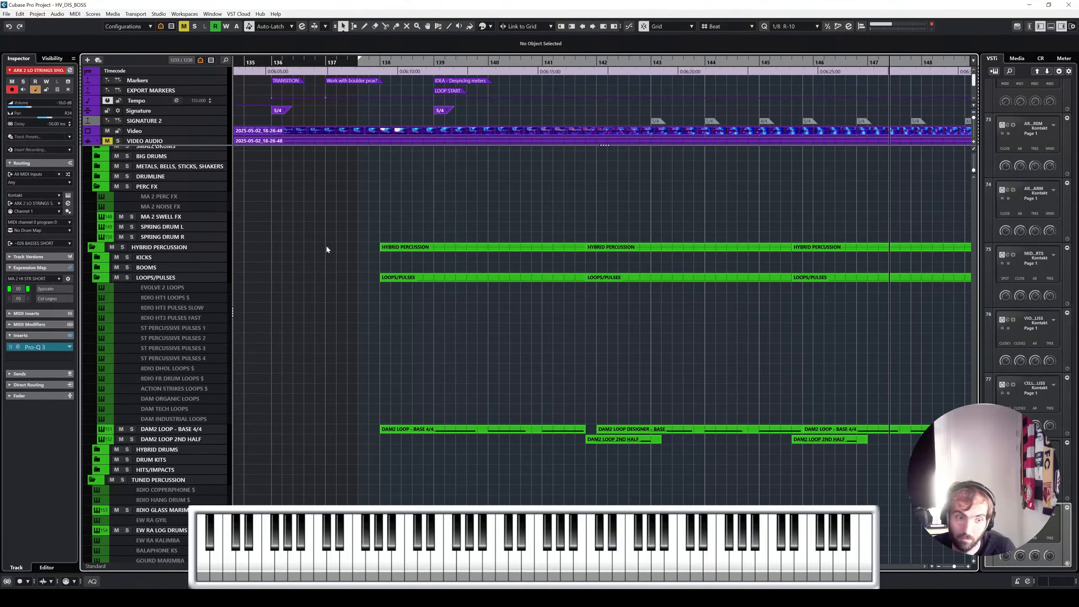
left_click(192, 431)
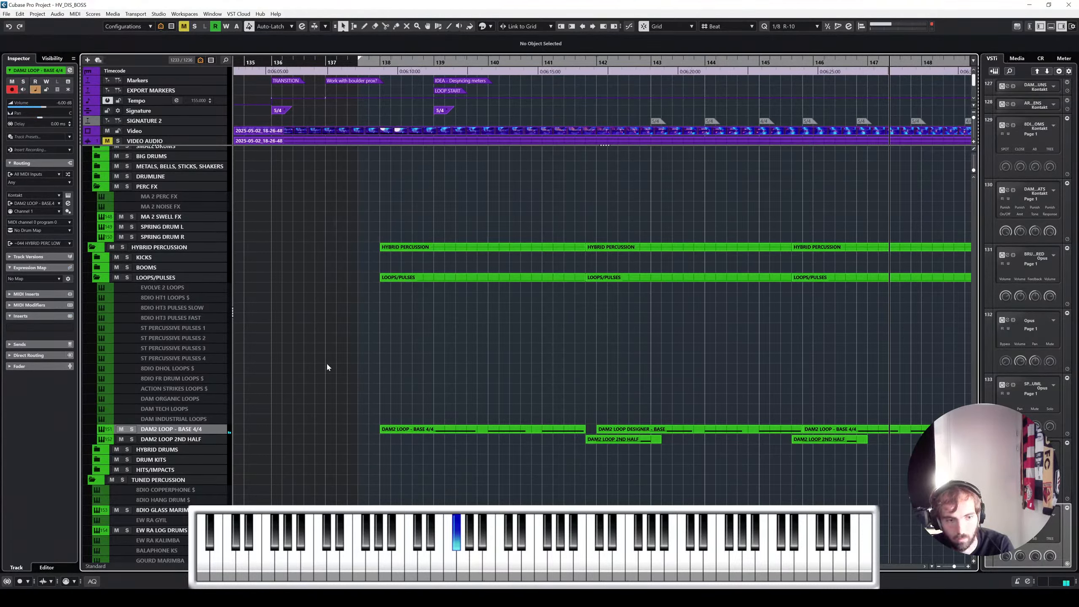
left_click(68, 196)
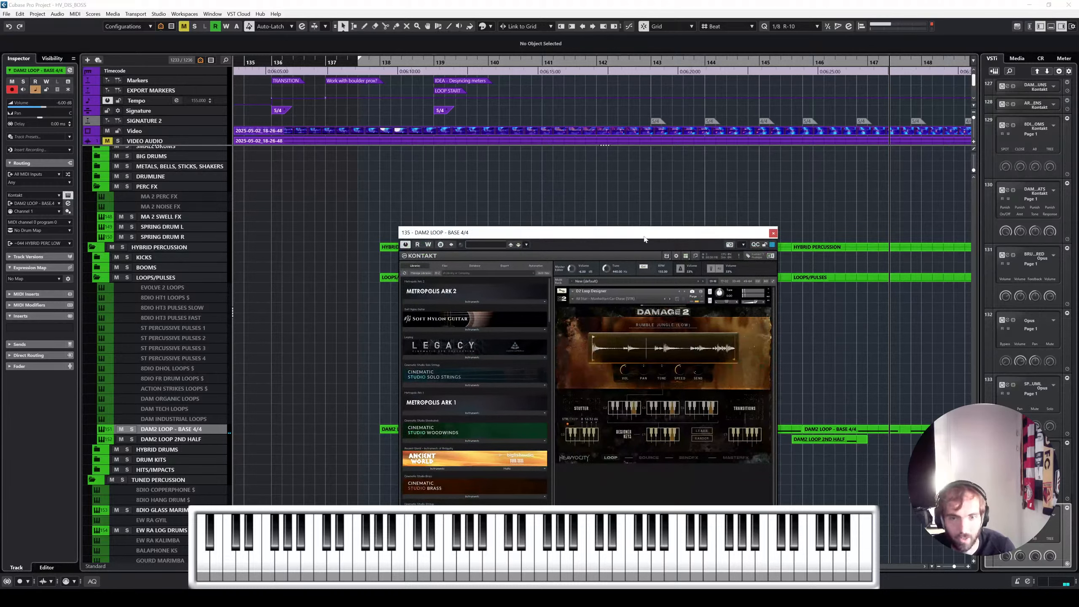
left_click_drag(645, 239, 599, 156)
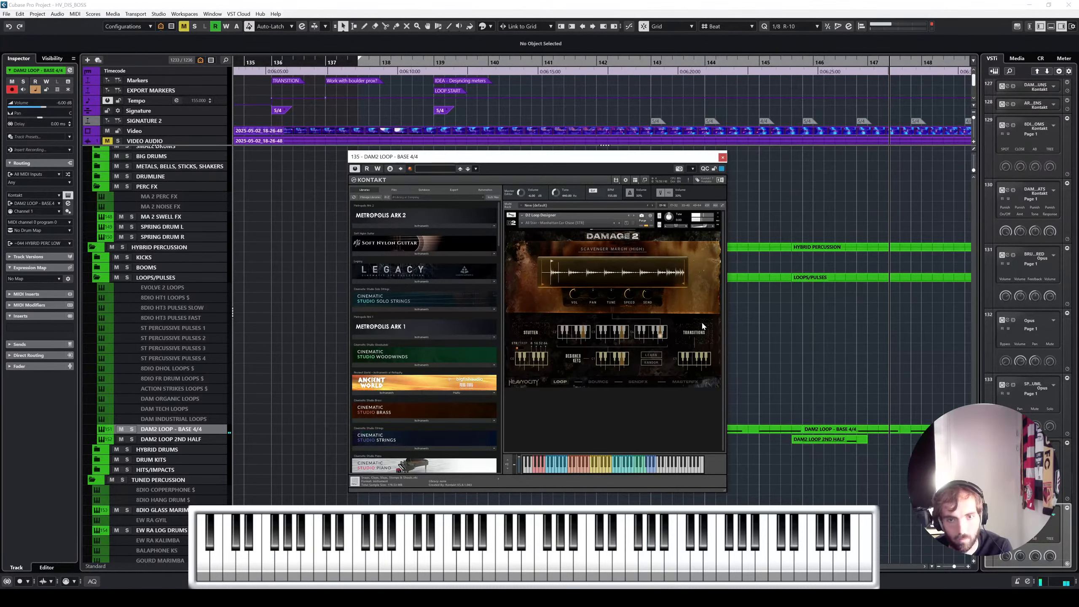
left_click(723, 157)
Step: Open the Damage 2 ensemble instrument on the DAM2 Ens Des Low track and audition its drum hits
scroll(287, 231, "up", 10)
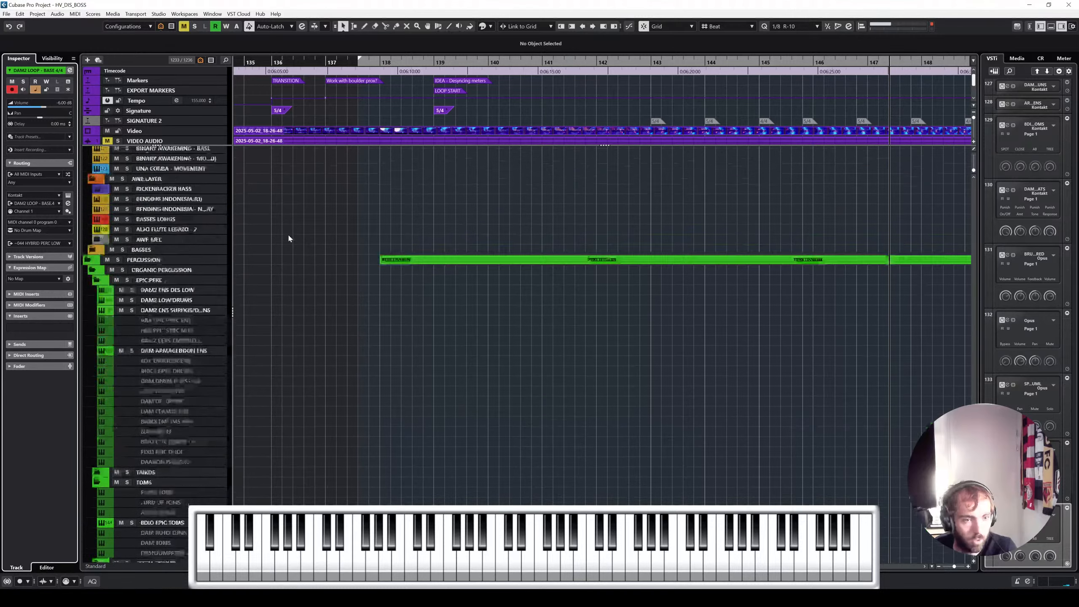
left_click(199, 206)
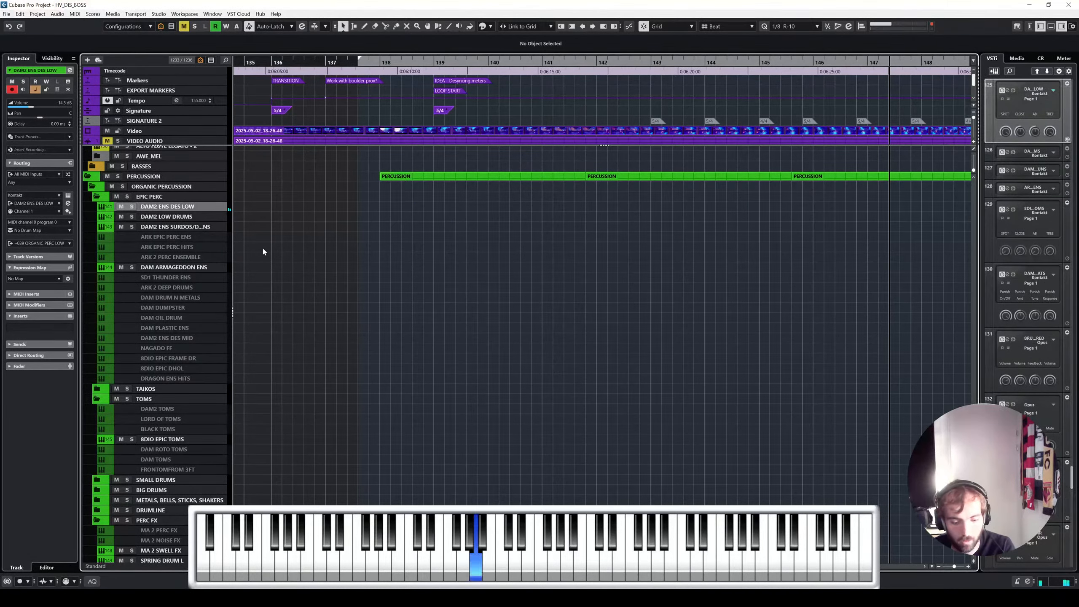
left_click(68, 195)
left_click_drag(817, 155, 722, 181)
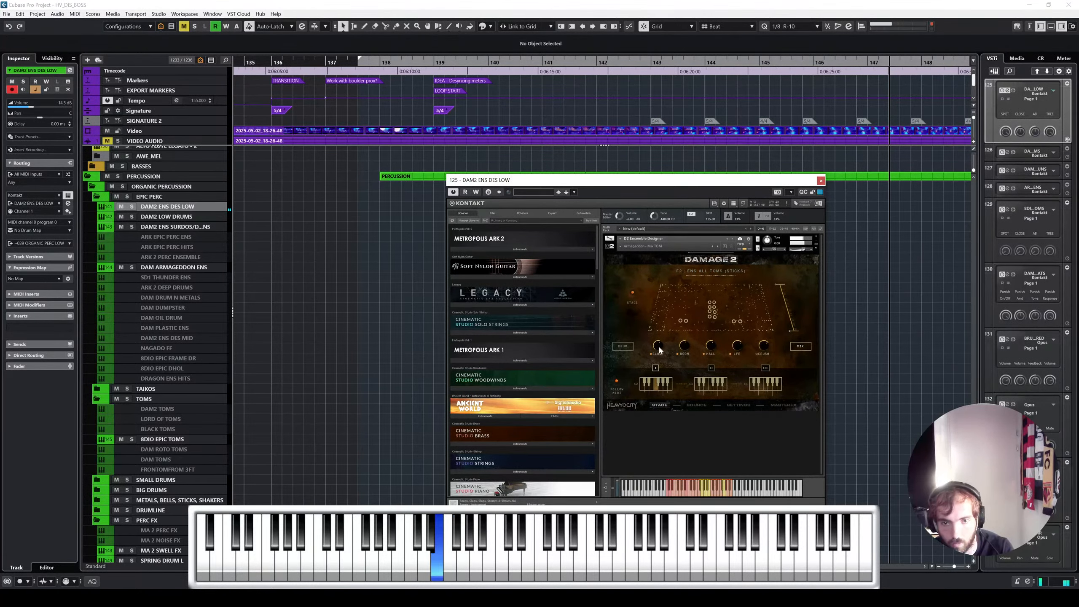
Step: Solo the DAM2 Loop - Base 4/4 and DAM2 Ens Des Low tracks, and close the ensemble's instrument window
scroll(439, 363, "down", 11)
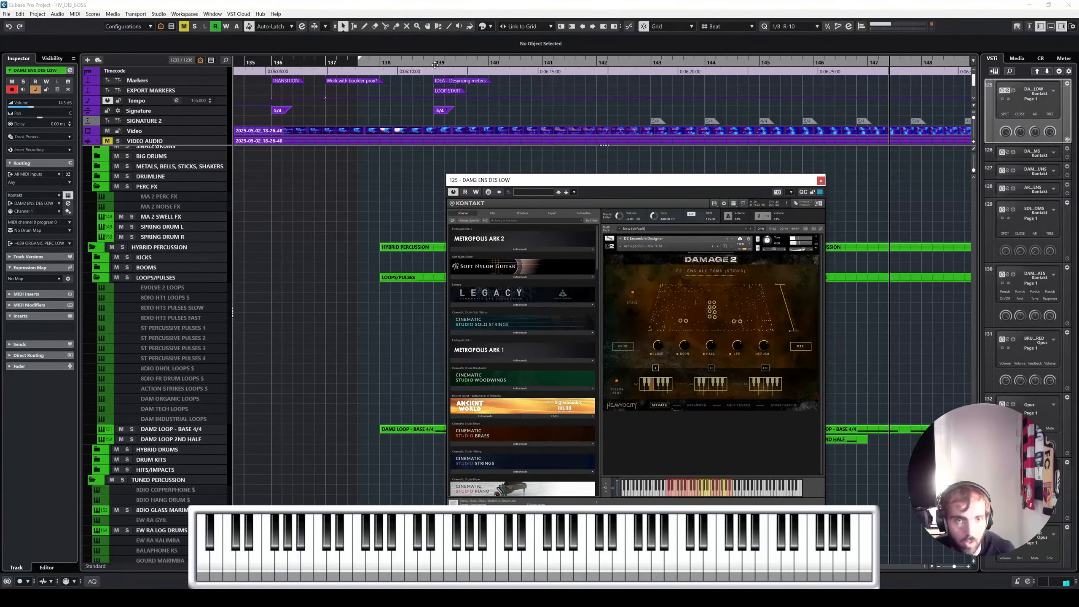
scroll(178, 340, "down", 3)
left_click(132, 345)
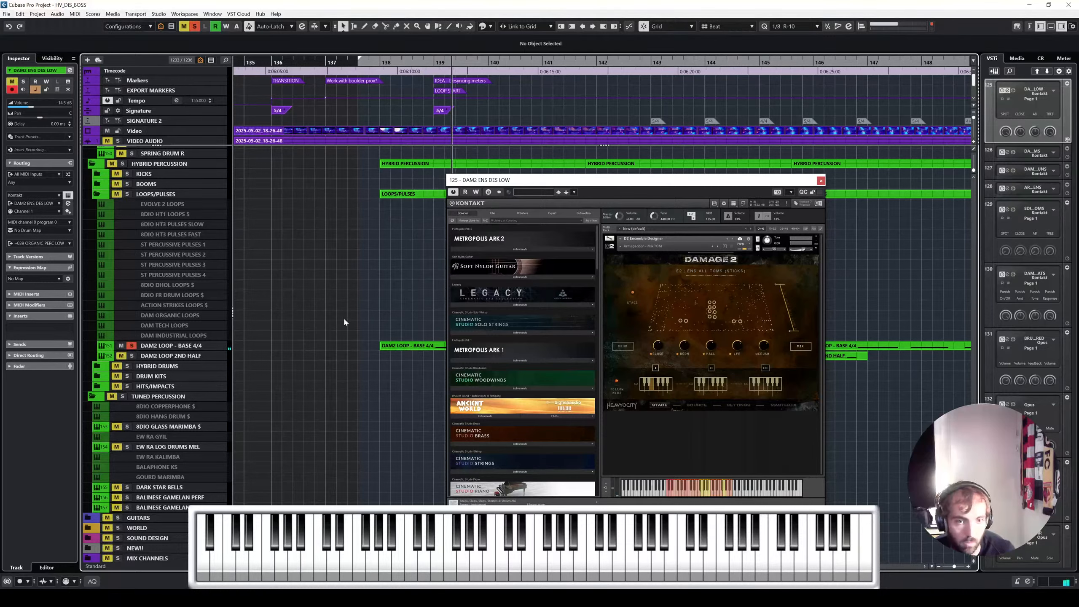
scroll(270, 301, "up", 15)
left_click(131, 374)
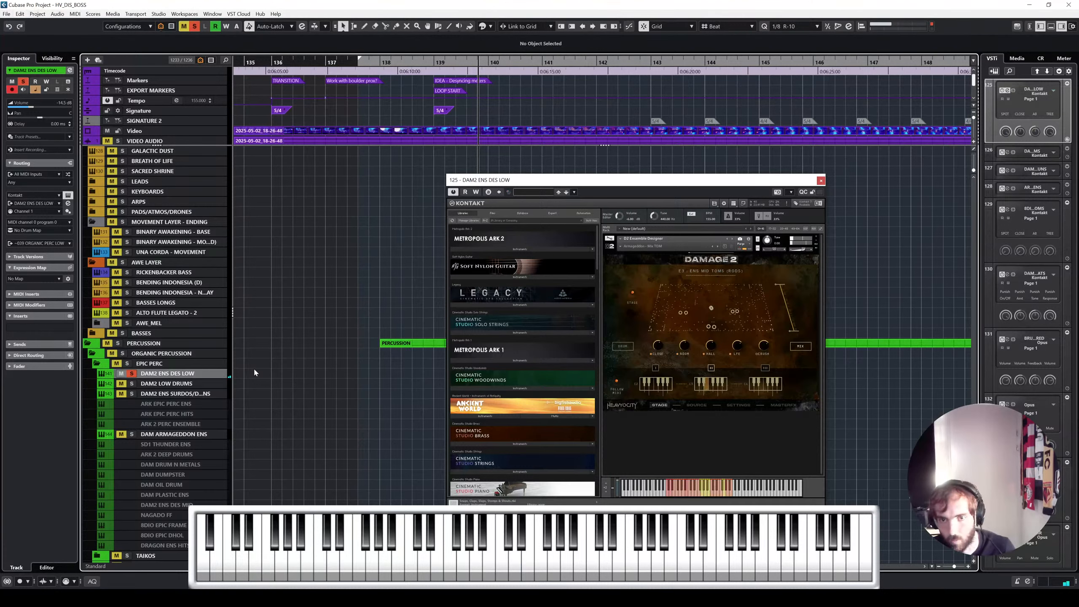
left_click(820, 180)
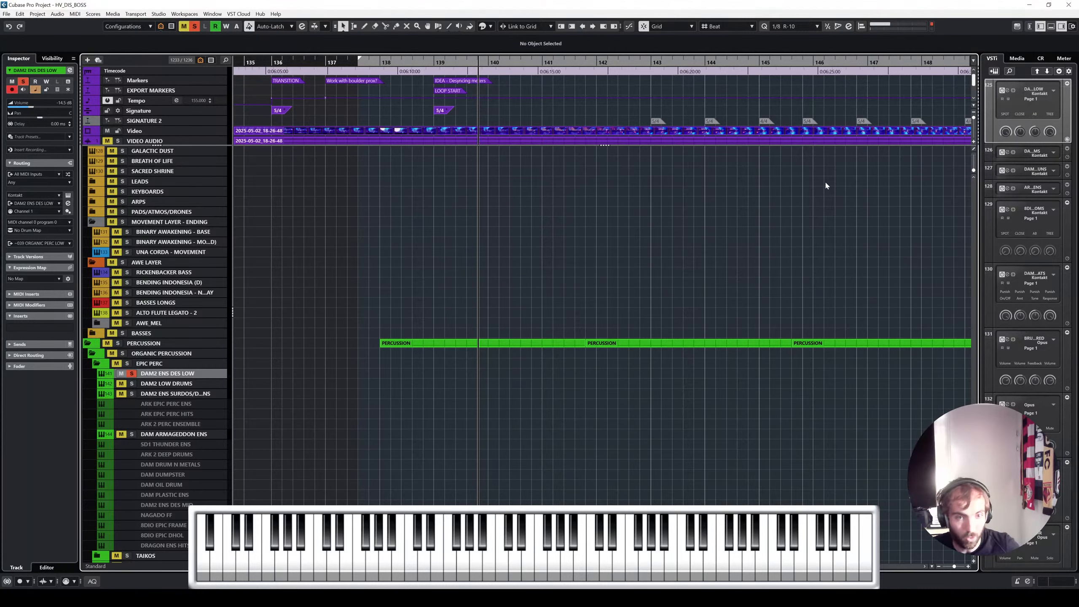
Step: Extend the start of the locator range to just before bar 137 and place the playhead at bar 138
mouse_move(430, 66)
left_mouse_down()
mouse_move(405, 63)
mouse_move(434, 60)
left_mouse_up()
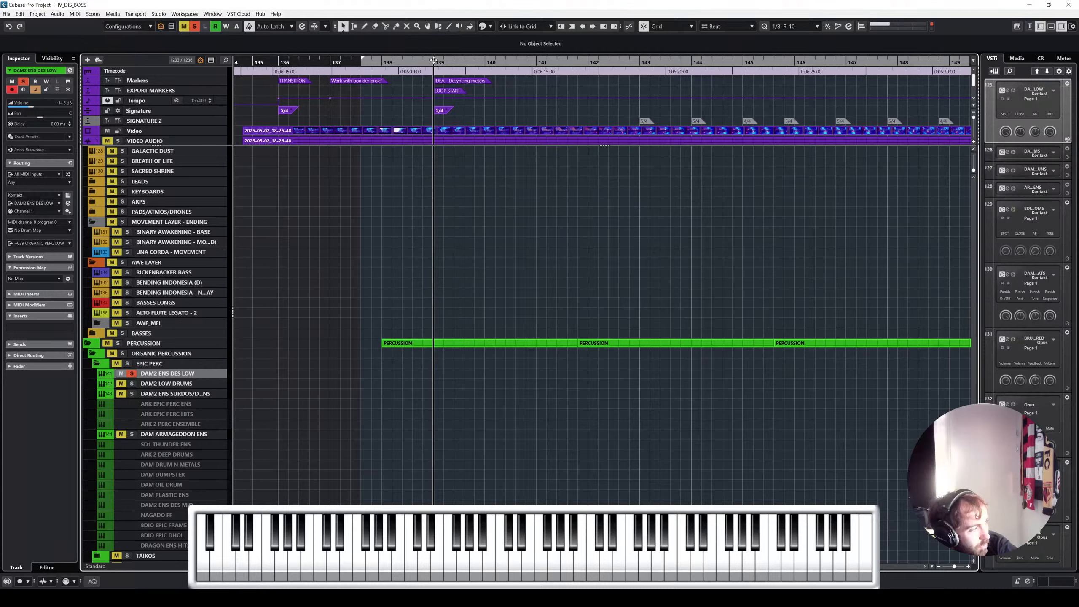
left_click_drag(433, 60, 403, 63)
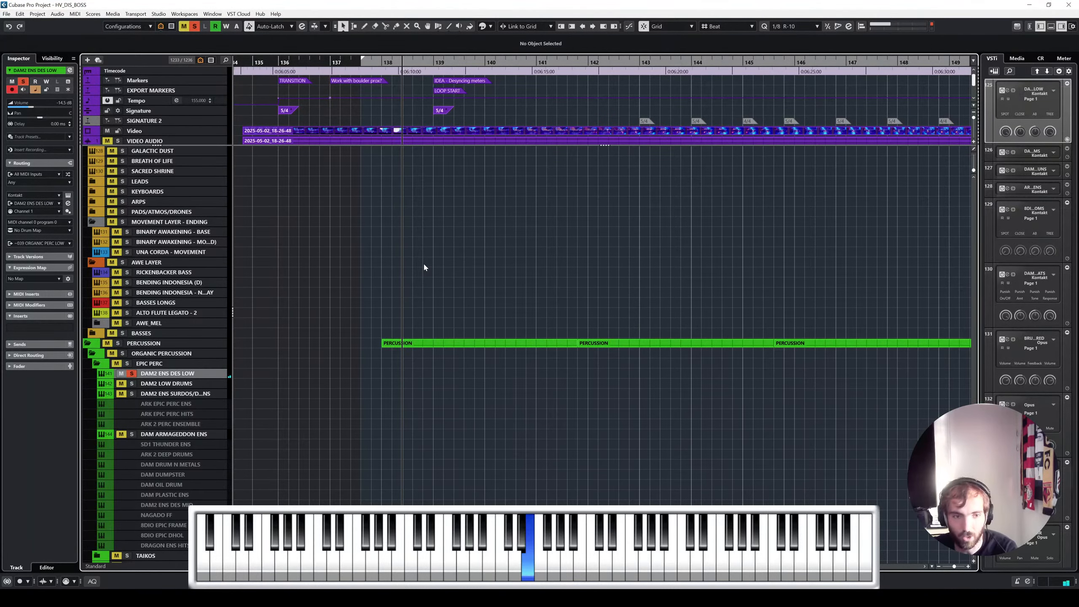
scroll(457, 247, "up", 2)
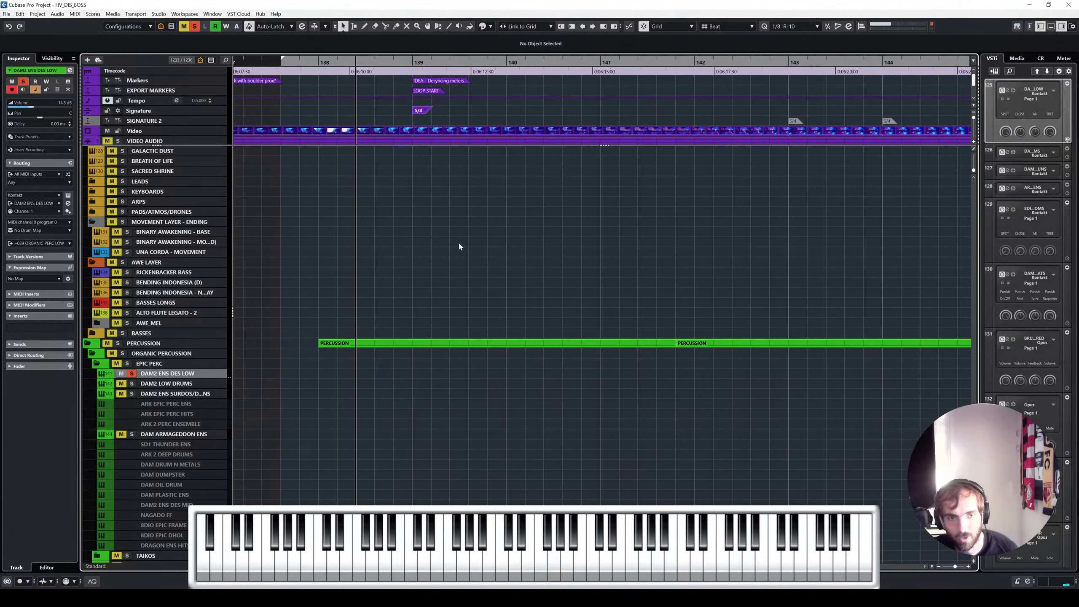
scroll(460, 244, "left", 1)
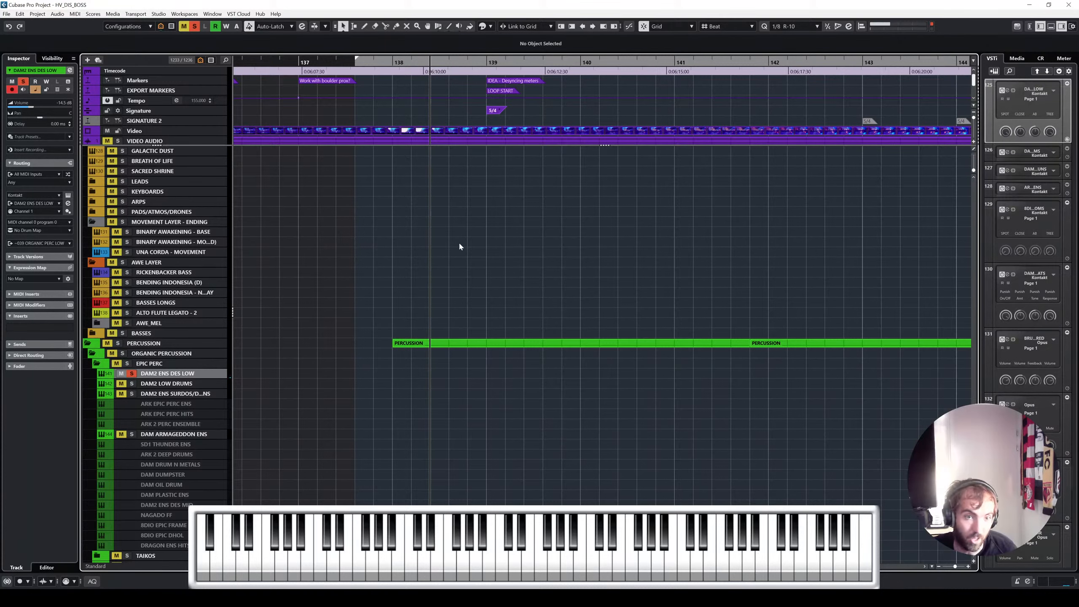
left_click_drag(357, 59, 280, 69)
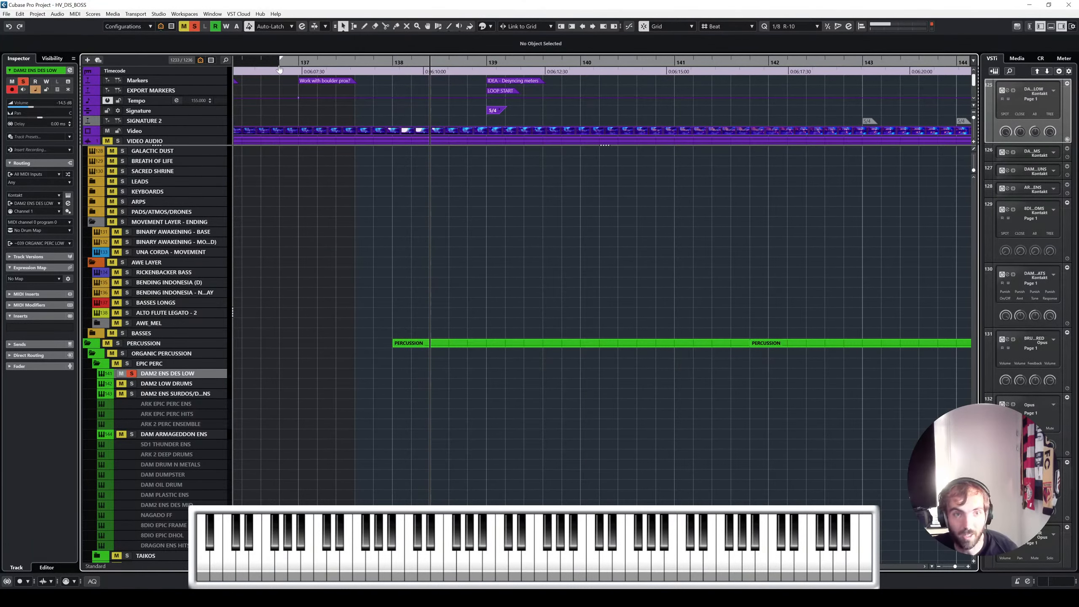
left_click(396, 70)
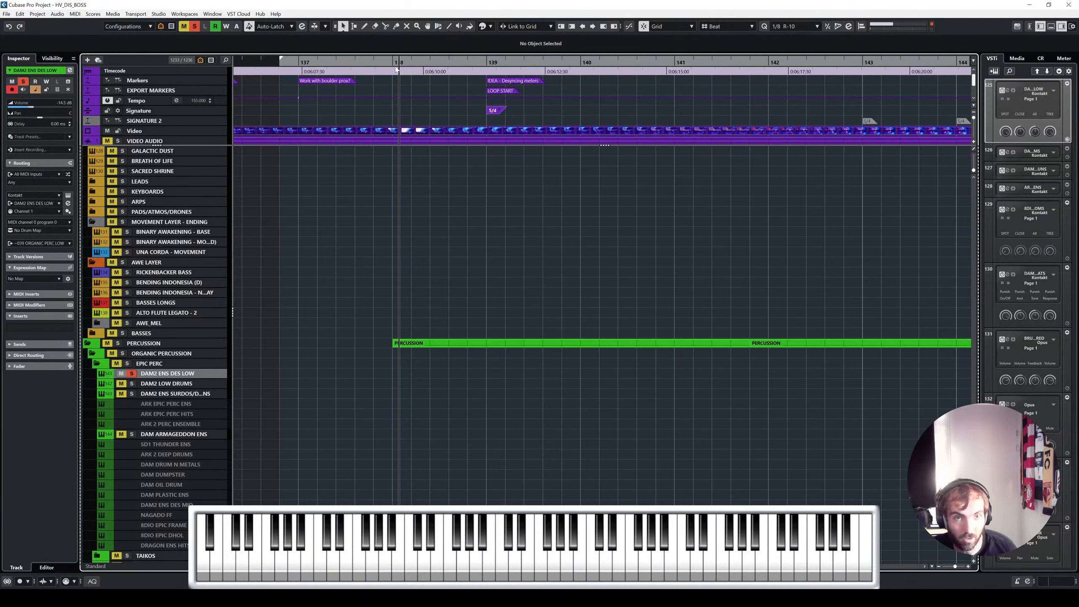
mouse_move(397, 69)
left_mouse_down()
mouse_move(471, 66)
mouse_move(386, 65)
left_mouse_up()
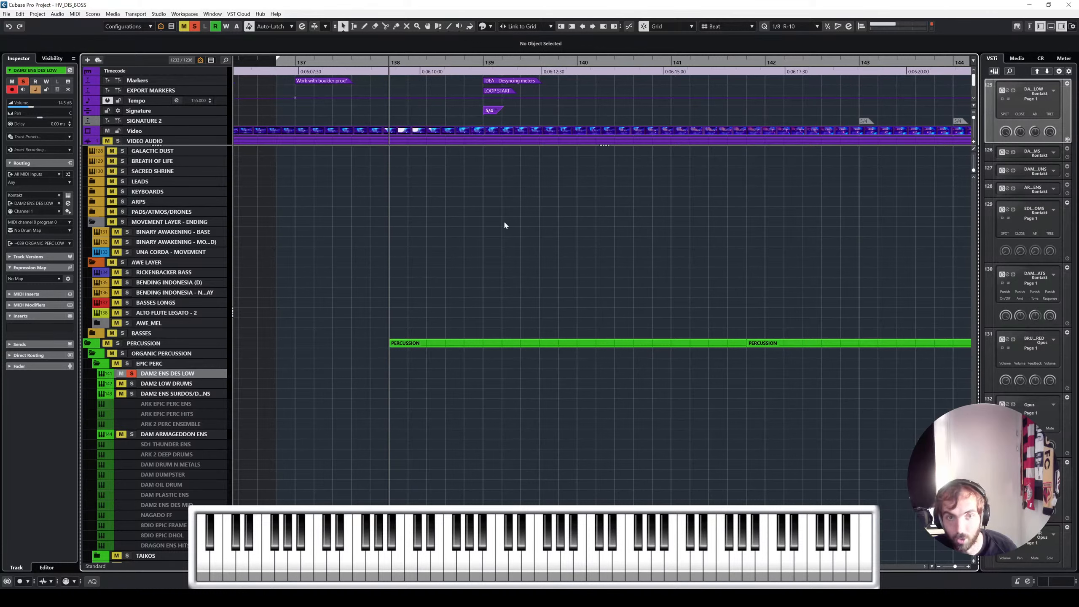
scroll(505, 213, "right", 1)
scroll(505, 214, "down", 1)
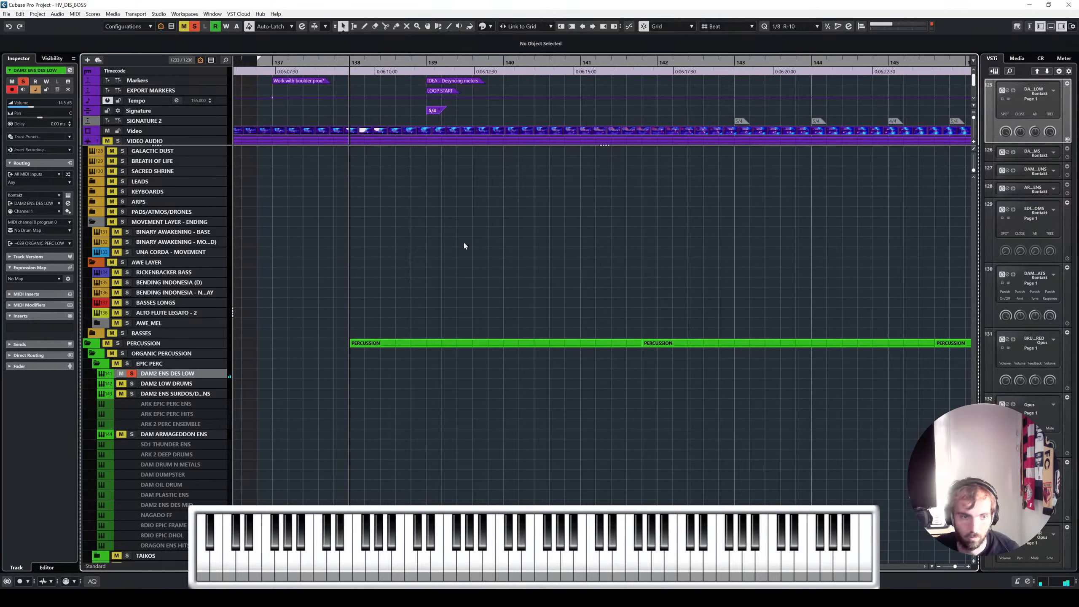
Step: Solo the DAM2 surdos and Low Drums tracks and record a low drum pattern on DAM2 Low Drums up to bar 140 with the metronome
left_click(171, 395)
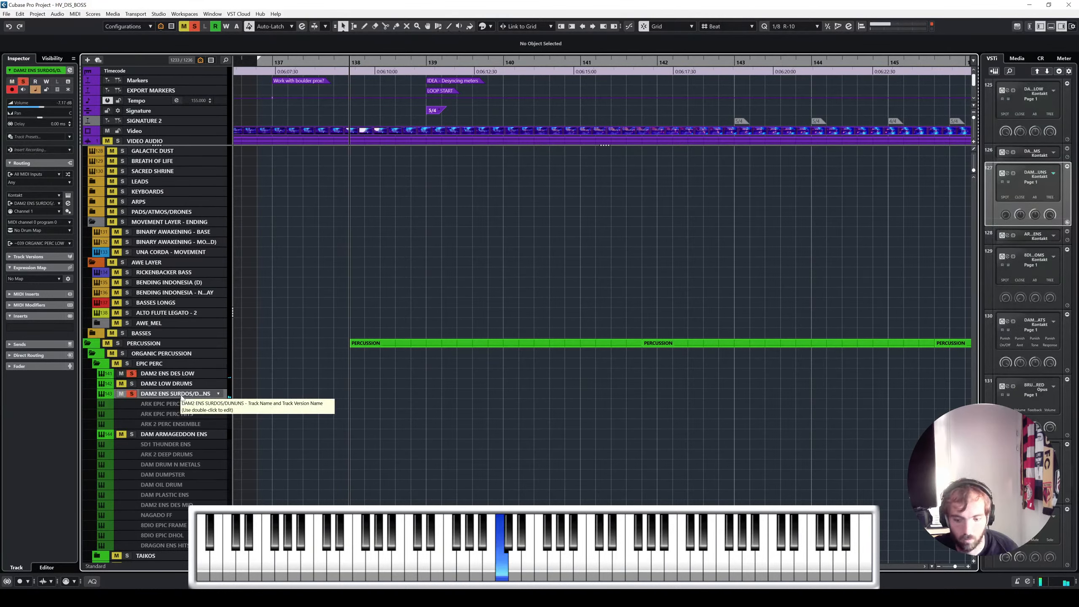
left_click(201, 384)
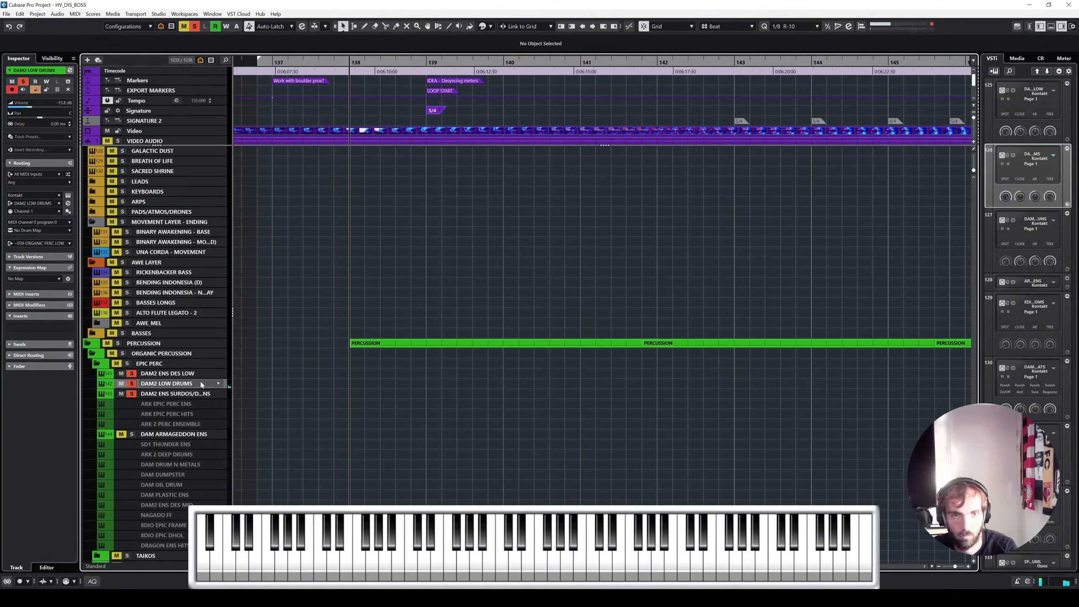
key("c")
key("KP_Multiply")
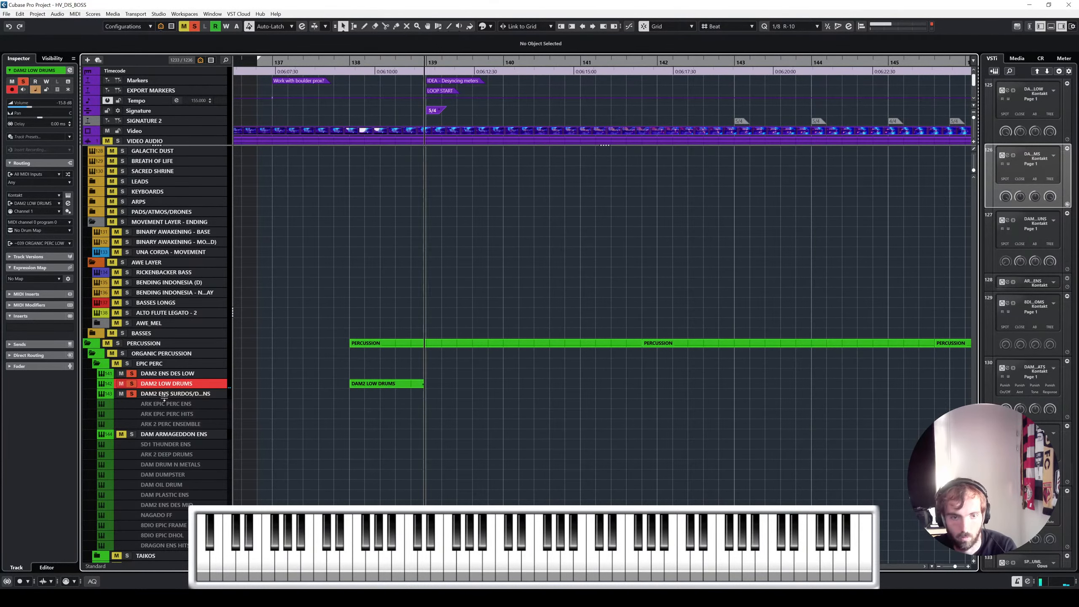
key("space")
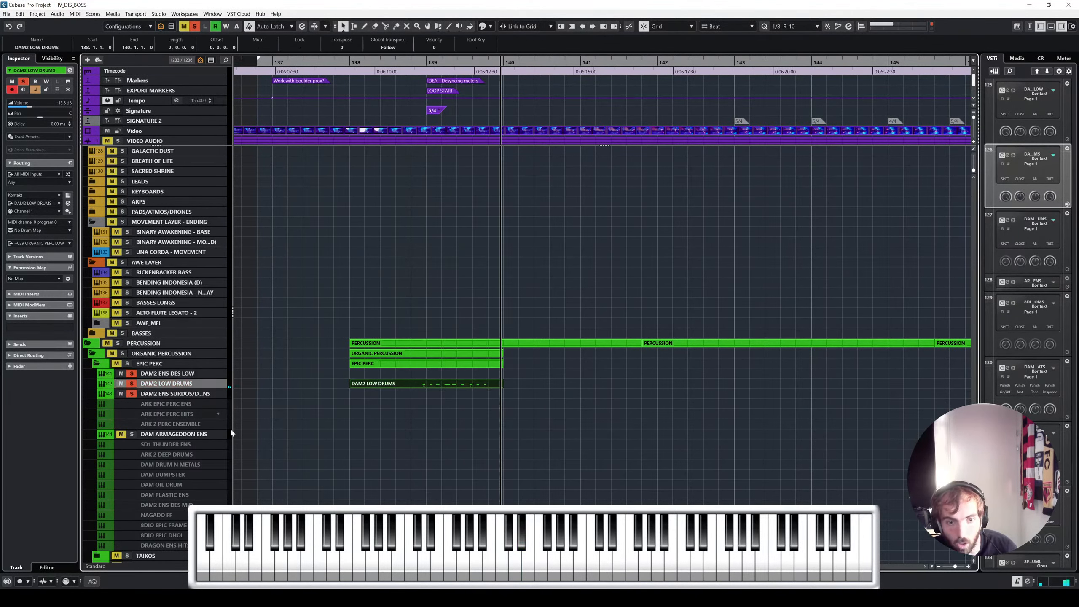
Step: Open the recorded Low Drums part for note editing, move the pattern to start on bar 139 and quantize it to eighths
double_click(455, 385)
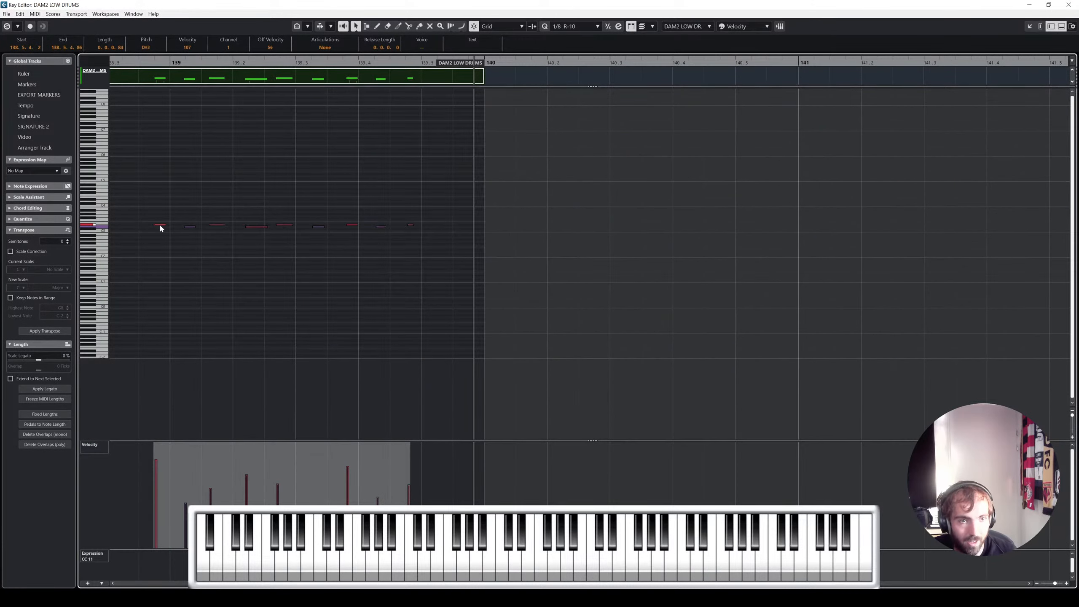
left_click_drag(159, 224, 176, 218)
left_click(209, 151)
left_click(178, 65)
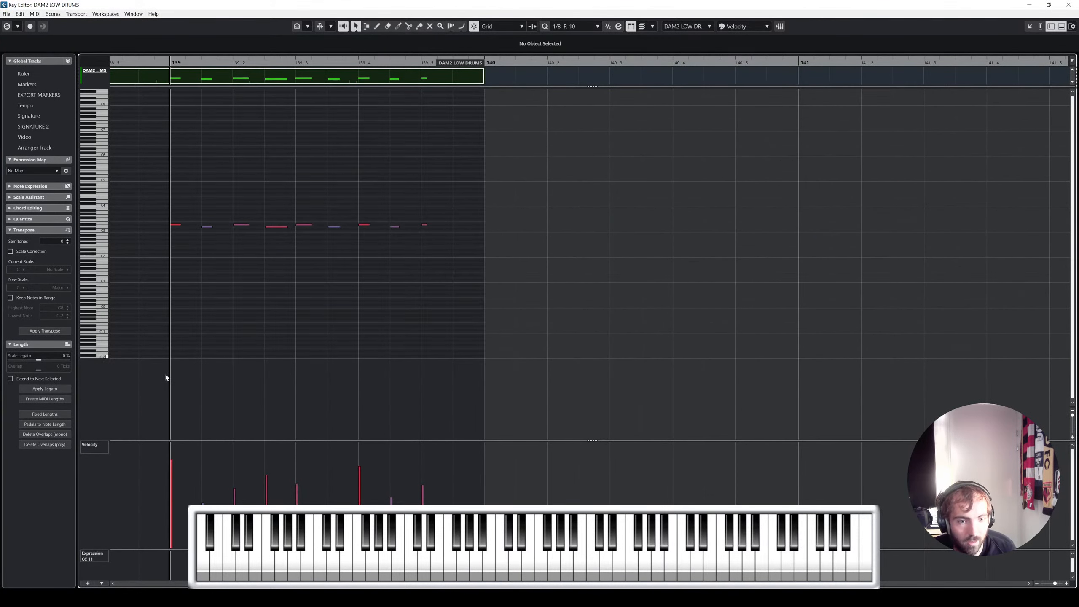
Step: Raise the velocities of the accented drum notes, about 100 on beat 5, and copy the preceding weak hit to the bar's last eighth
left_click(270, 464)
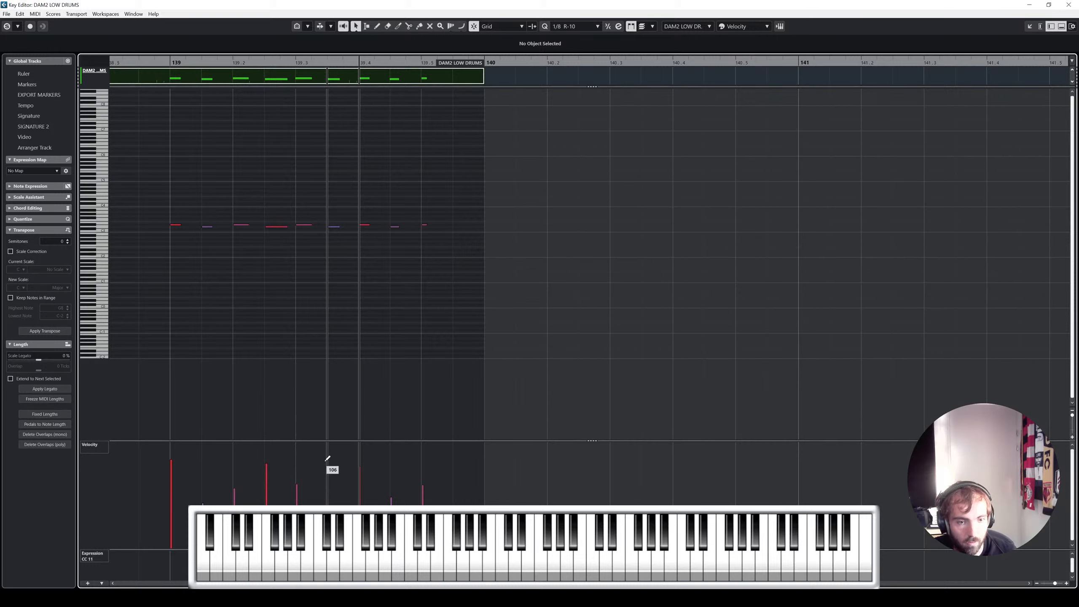
left_click(424, 224)
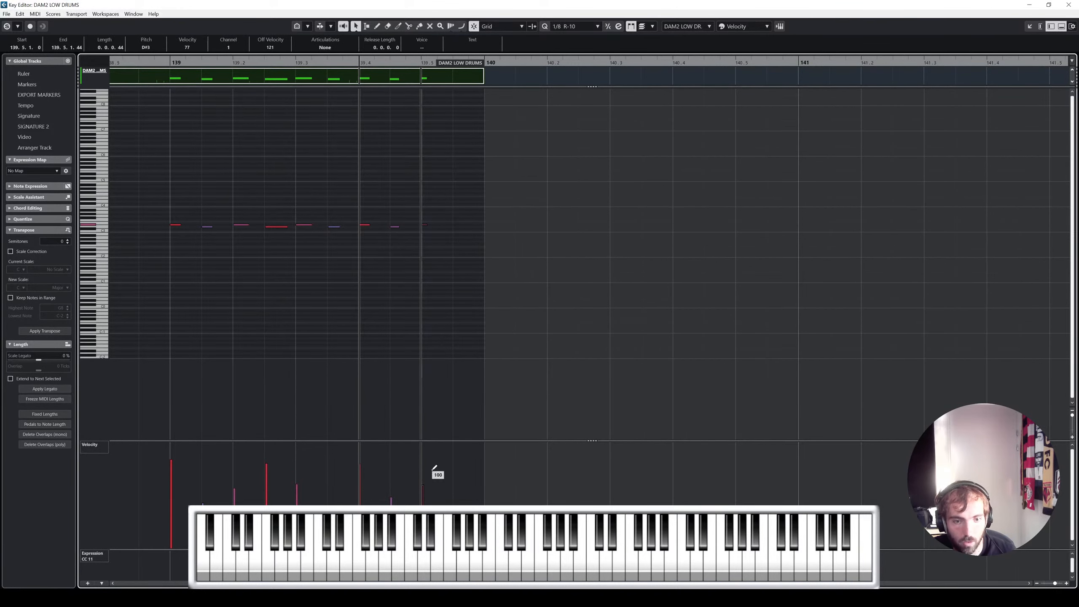
left_click(424, 468)
left_click(395, 226)
left_click(436, 63)
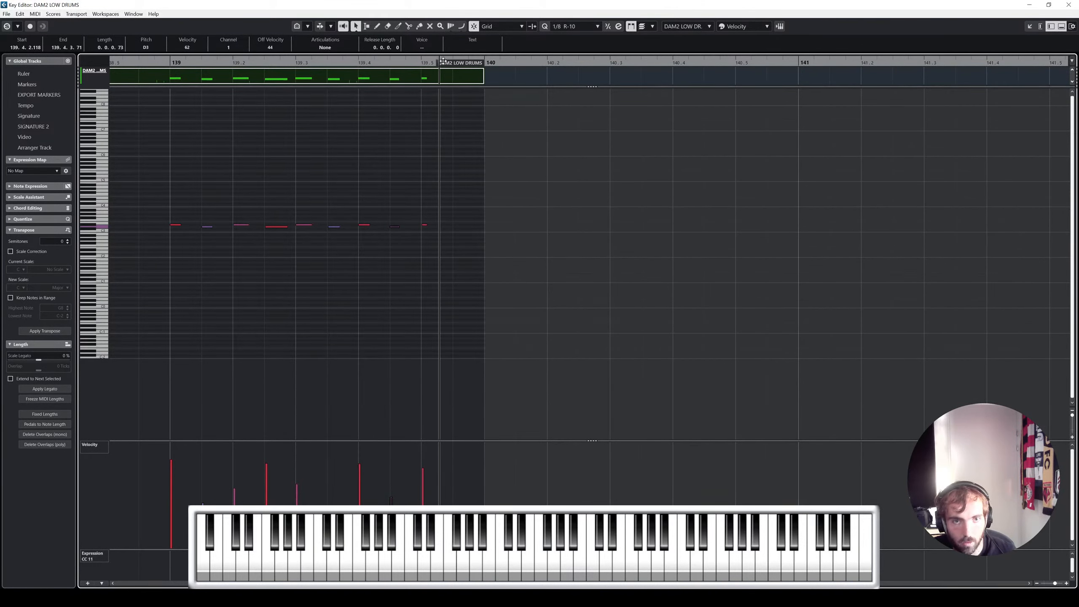
key("ctrl+v")
Step: Quantize all notes of the low drum pattern with the 1/8 R-10 preset and close the note editor
left_click_drag(545, 197, 133, 230)
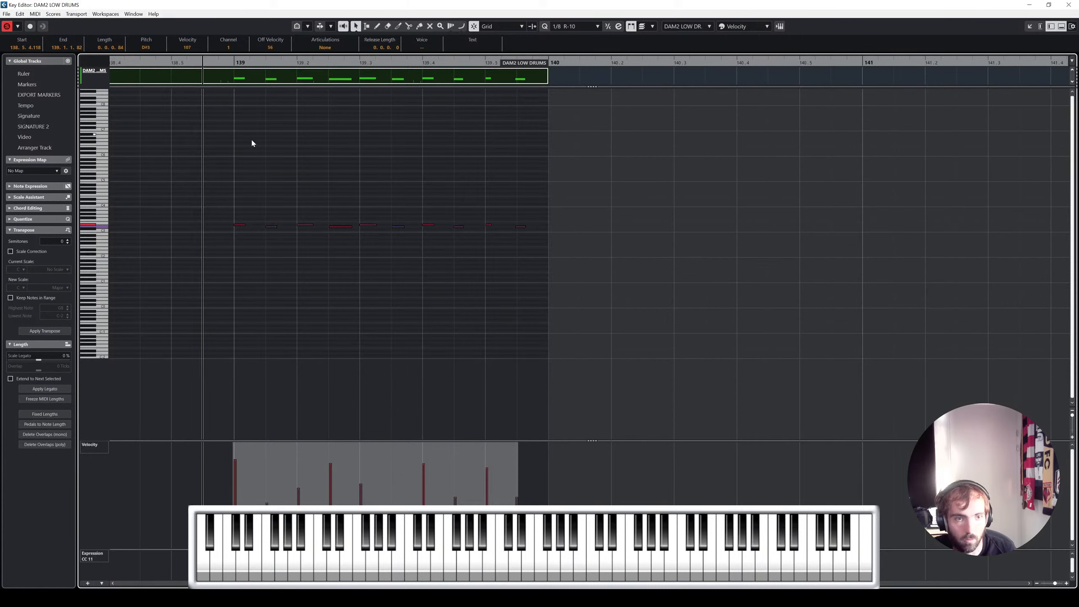
left_click_drag(198, 202, 543, 256)
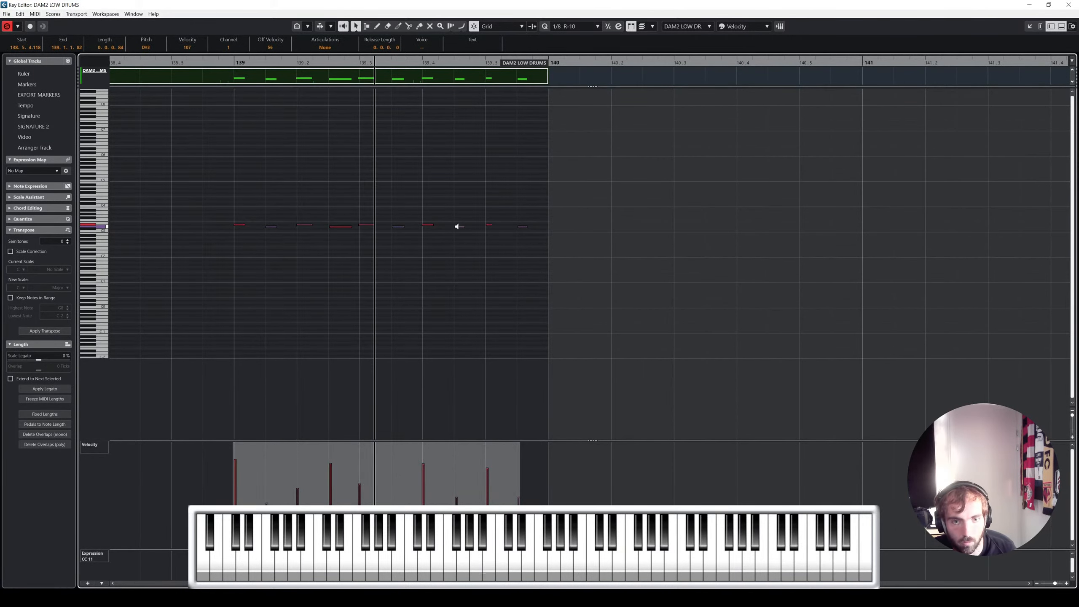
left_click_drag(457, 226, 463, 222)
left_click(1069, 4)
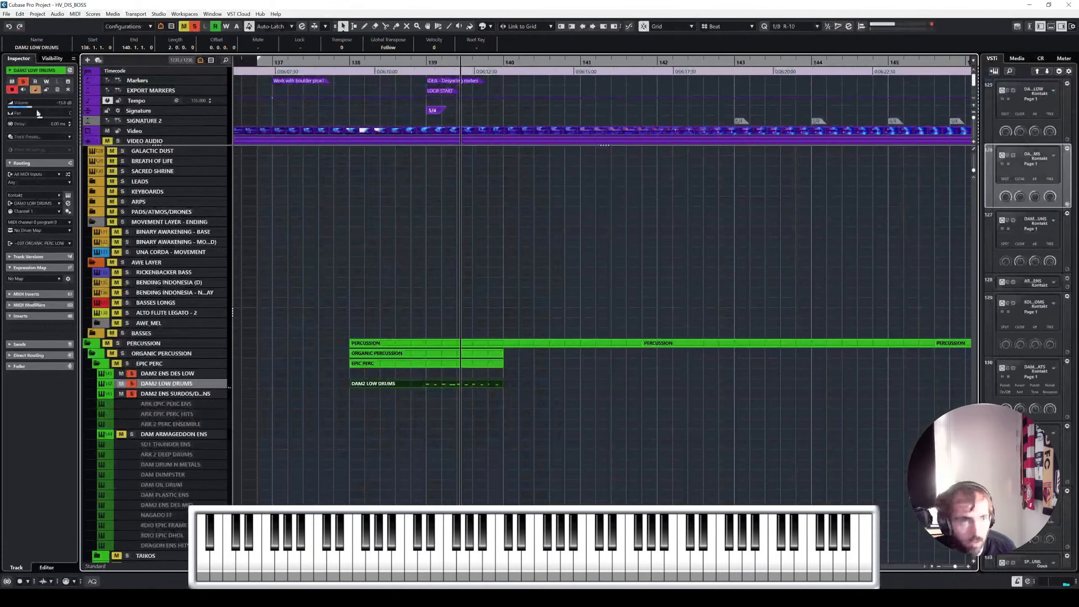
Step: Raise the DAM2 Low Drums volume to about -12.5 dB and extend its part to bar 141 beat 3
left_click_drag(29, 107, 32, 108)
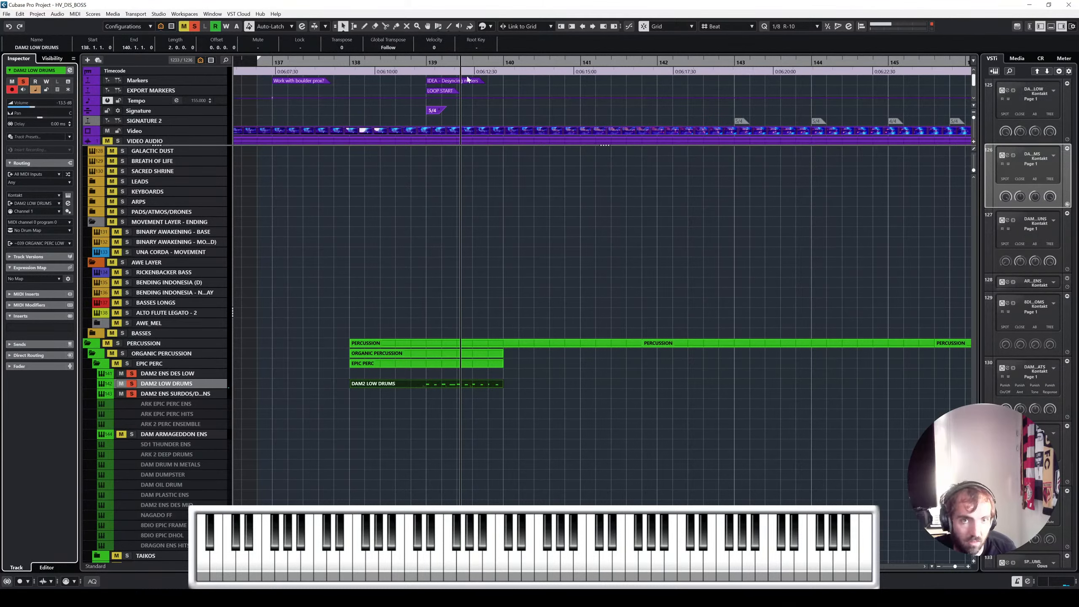
scroll(484, 279, "up", 3)
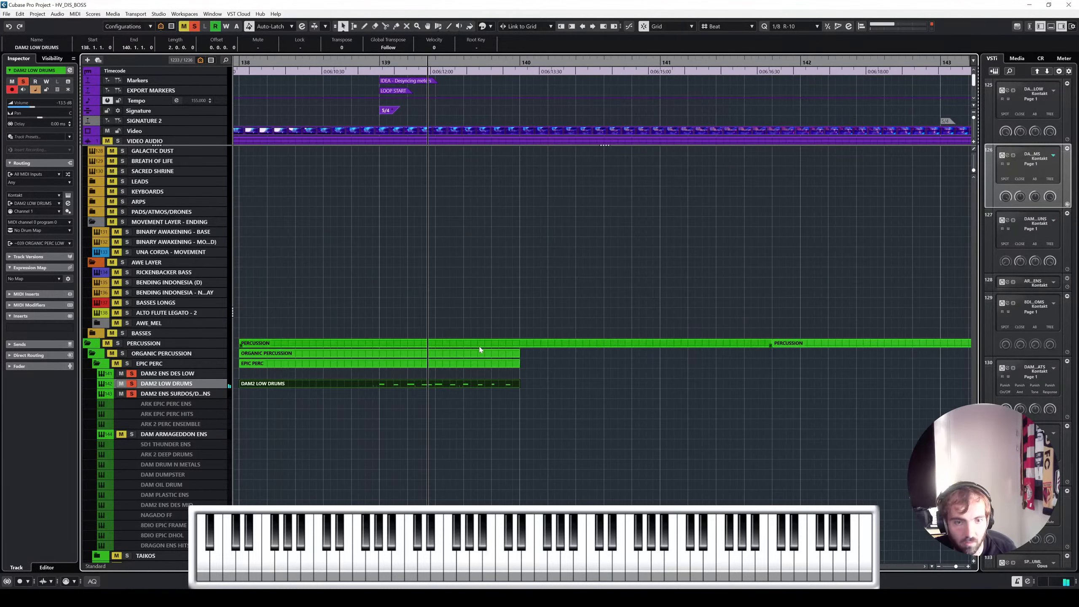
left_click_drag(520, 385, 715, 385)
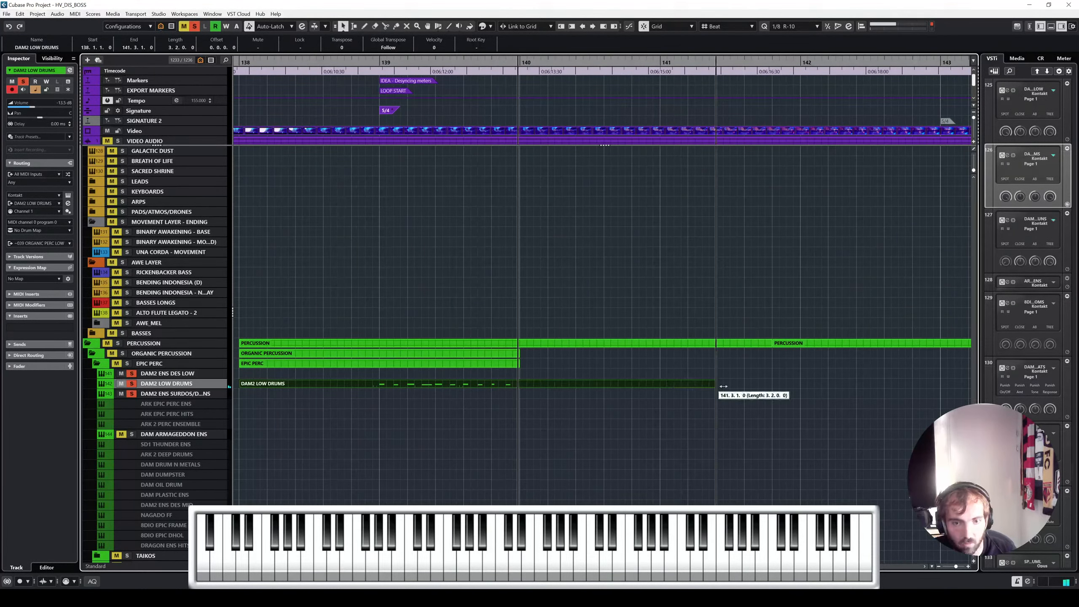
Step: Open the Low Drums part for note editing, transpose all its notes down two semitones and audition from bar 139
double_click(678, 384)
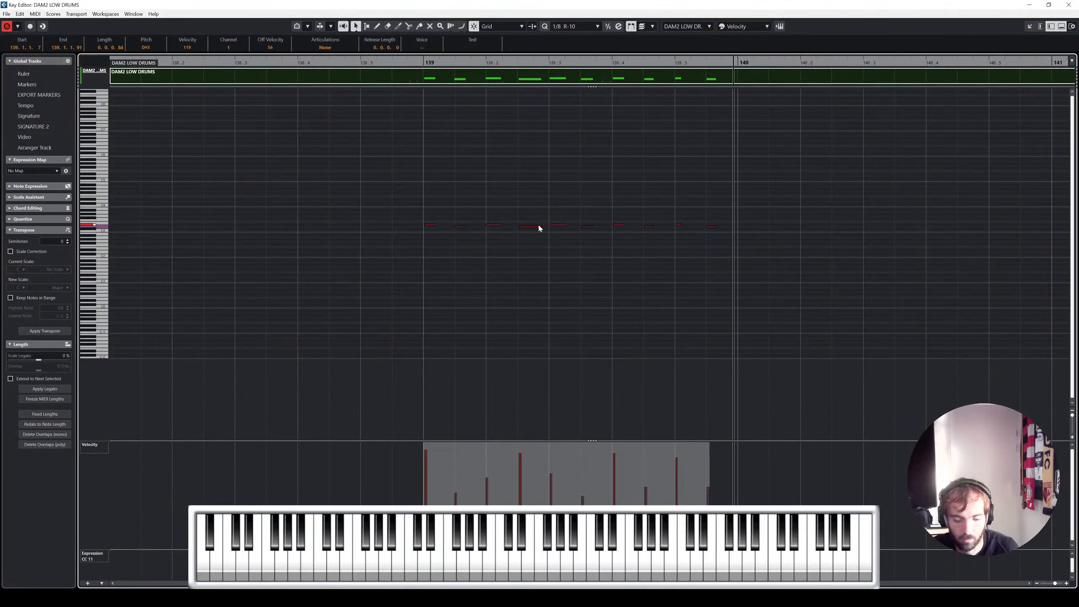
left_click(845, 160)
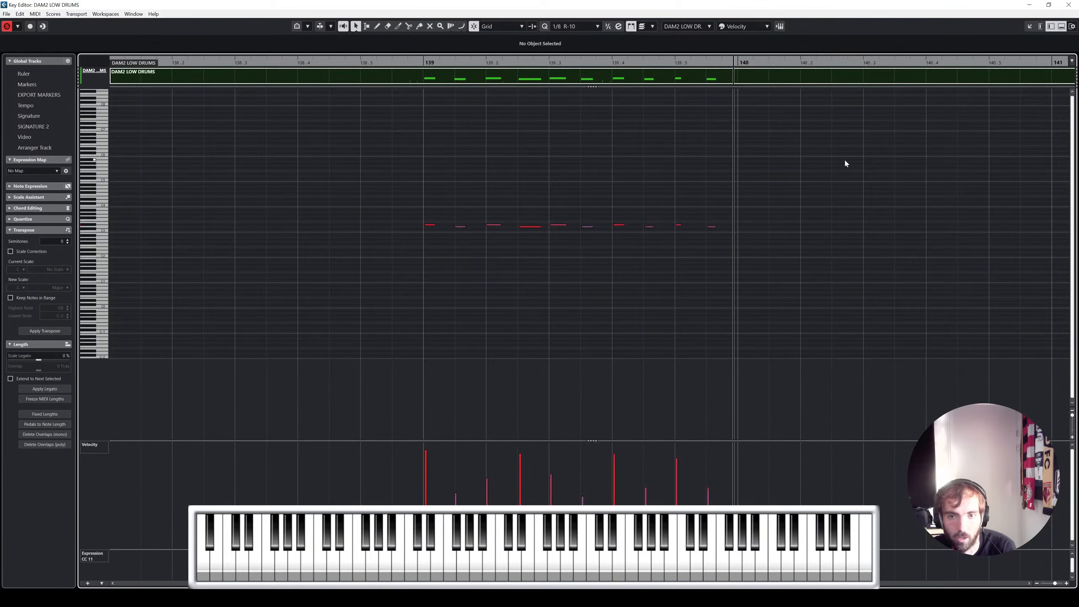
left_click_drag(844, 152, 419, 255)
key("Down")
key("Down")
left_click(425, 60)
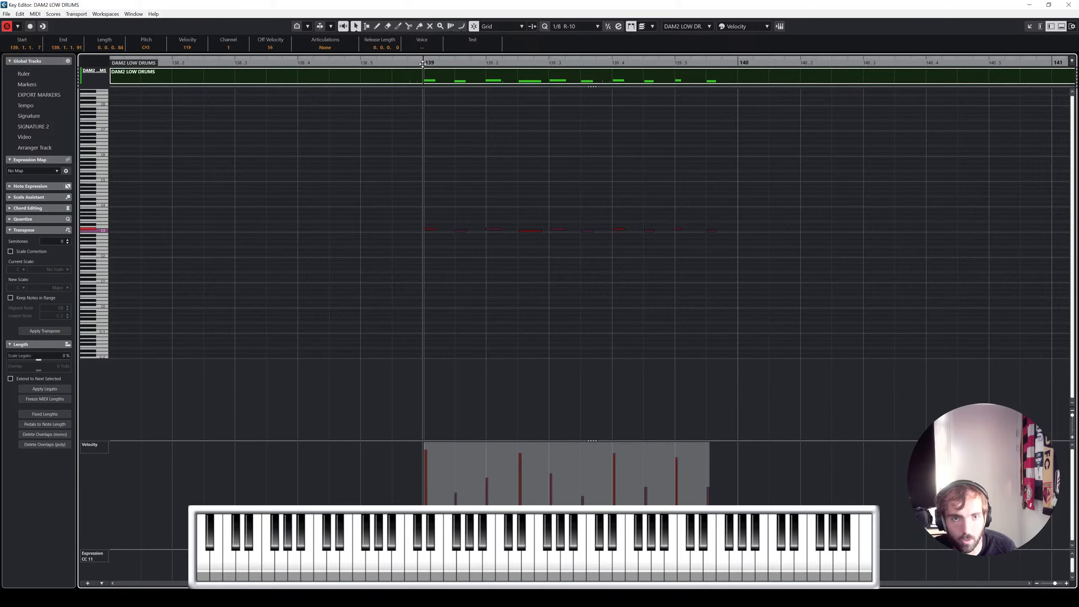
key("space")
left_click(595, 134)
key("space")
Step: Lower the velocities of the drum hits on beats 1 to 3 of bar 139 and audition the bar
left_click(488, 487)
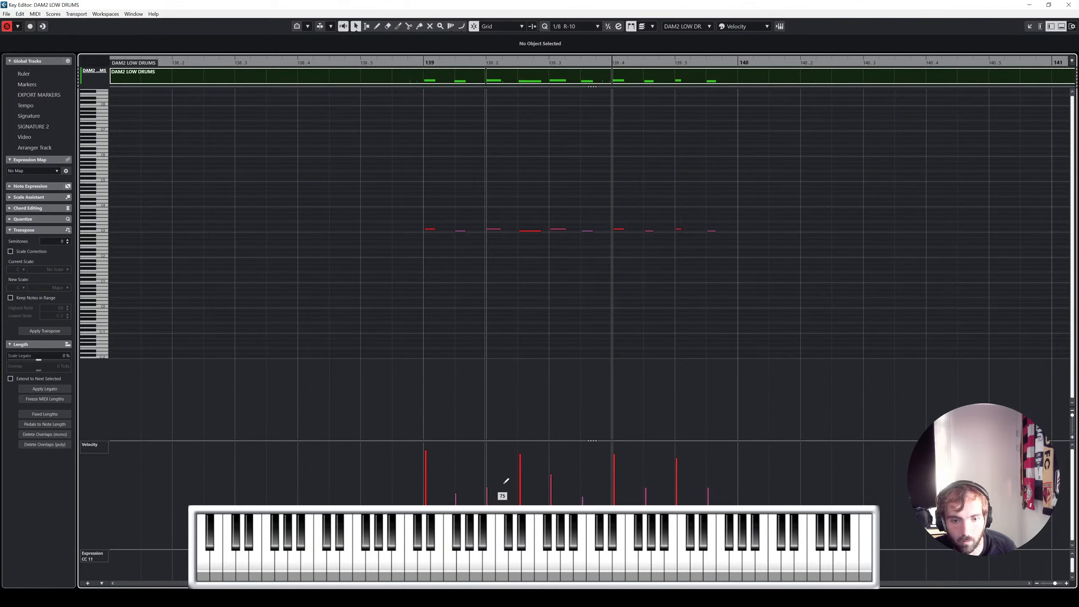
left_click(521, 459)
left_click(426, 457)
left_click(521, 469)
left_click(551, 492)
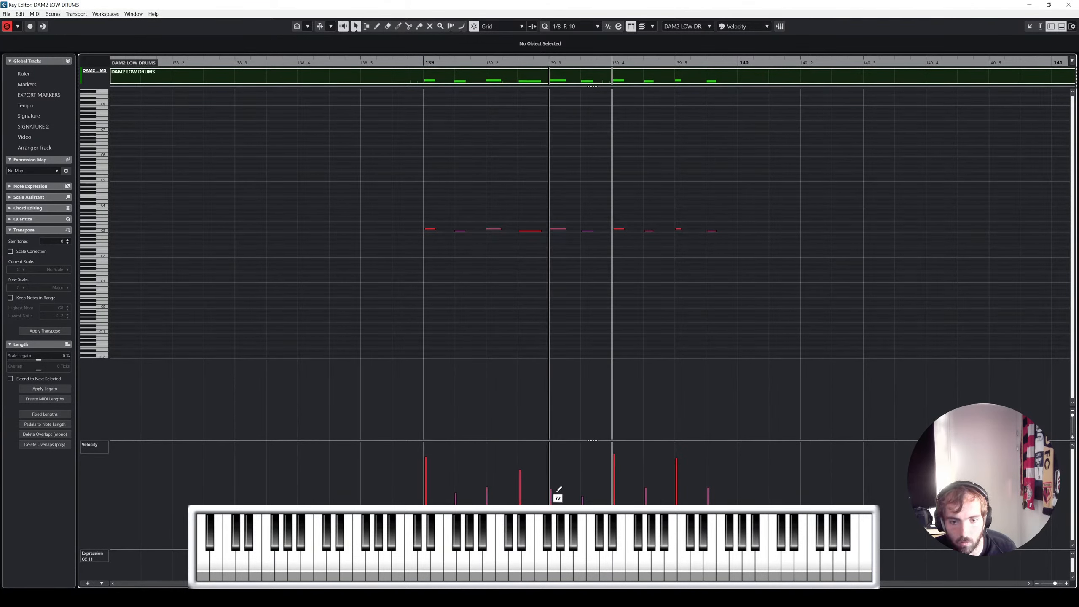
left_click(487, 494)
left_click(425, 62)
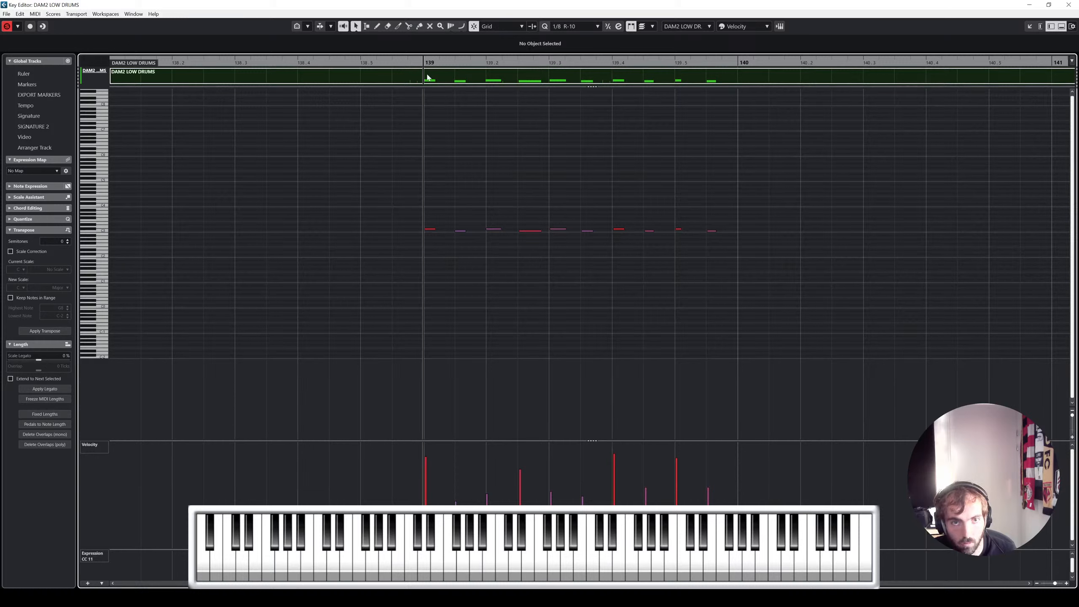
key("space")
key("space")
Step: Reduce the velocities of the hits from beat 2 to the end of bar 139 and play the pattern from its start
left_click(487, 503)
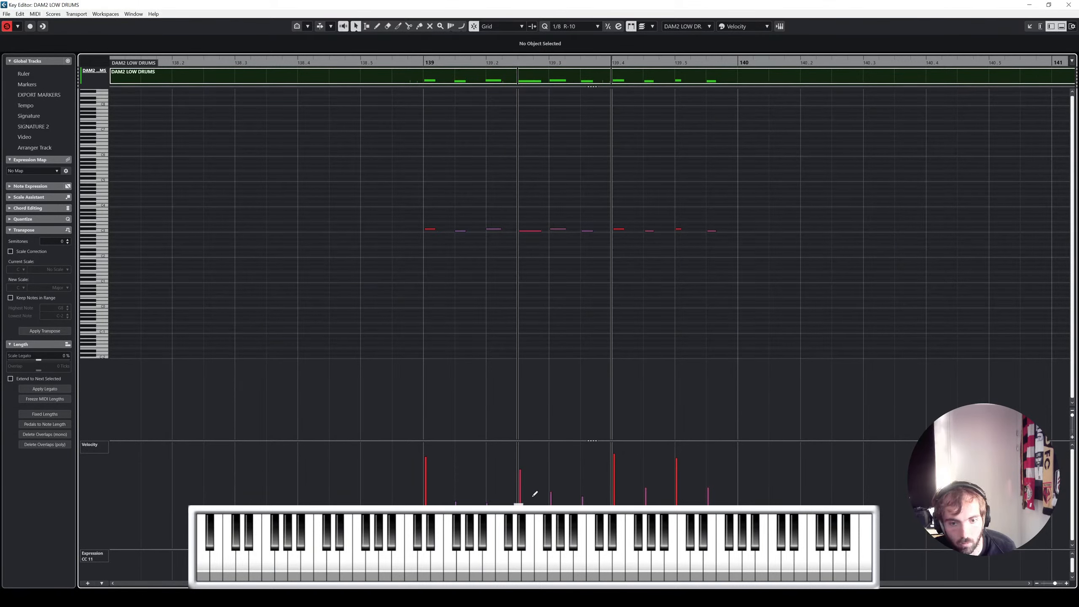
left_click(551, 498)
left_click(582, 499)
left_click(614, 463)
left_click(677, 466)
left_click(708, 468)
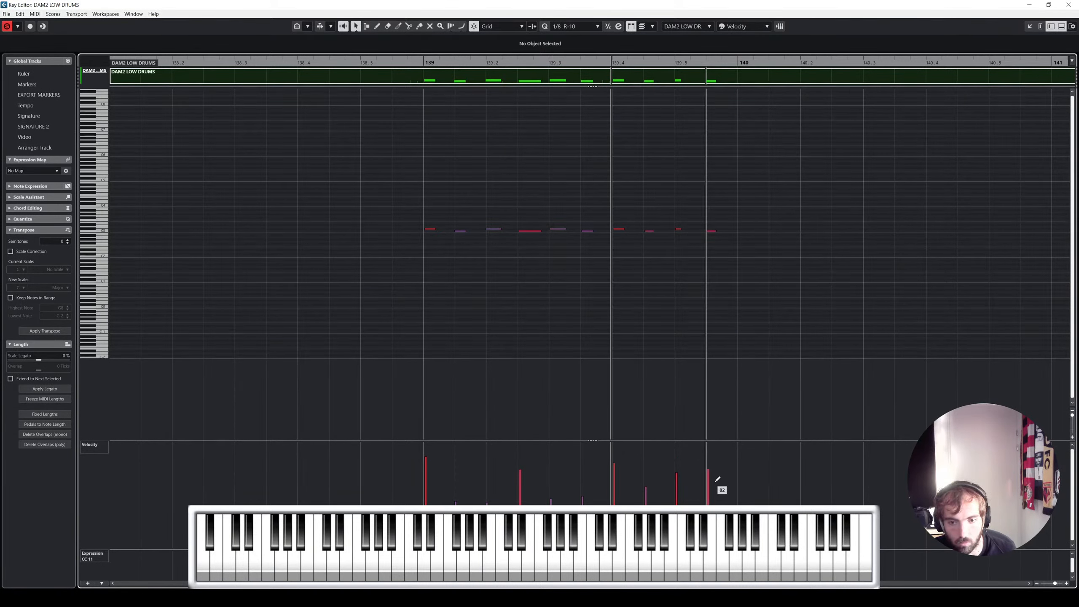
left_click(708, 487)
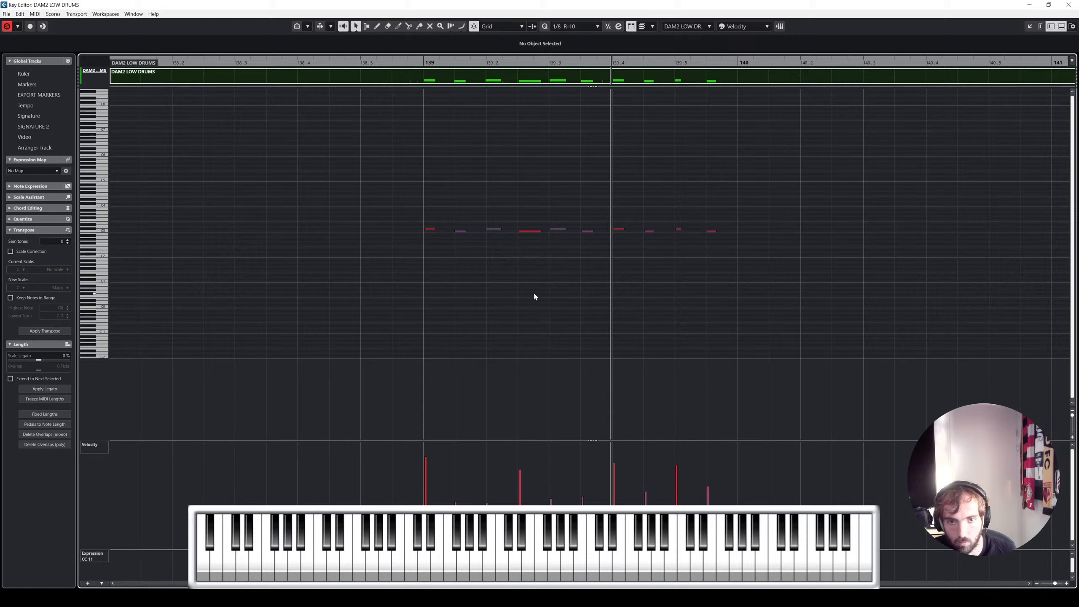
left_click(419, 60)
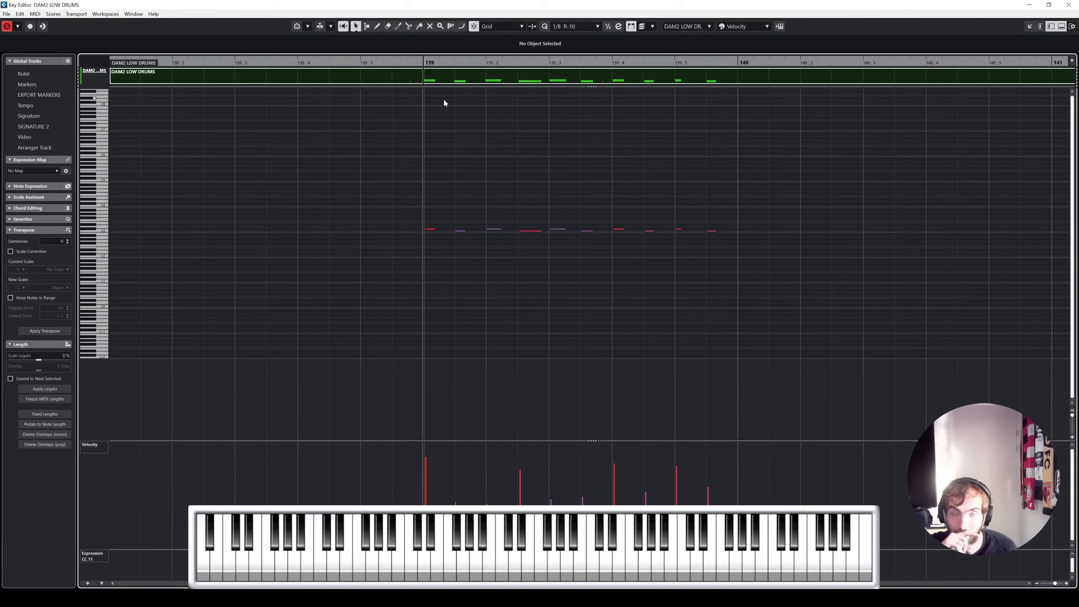
key("space")
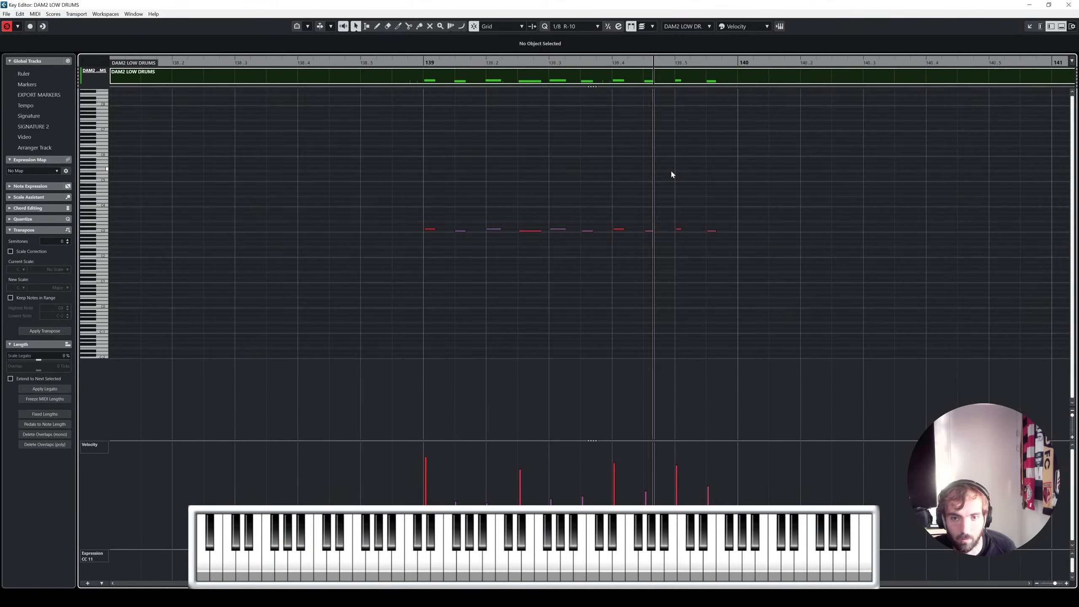
key("space")
Step: Duplicate the bar 139 drum pattern into bar 140
left_click_drag(380, 194, 745, 263)
key("ctrl+d")
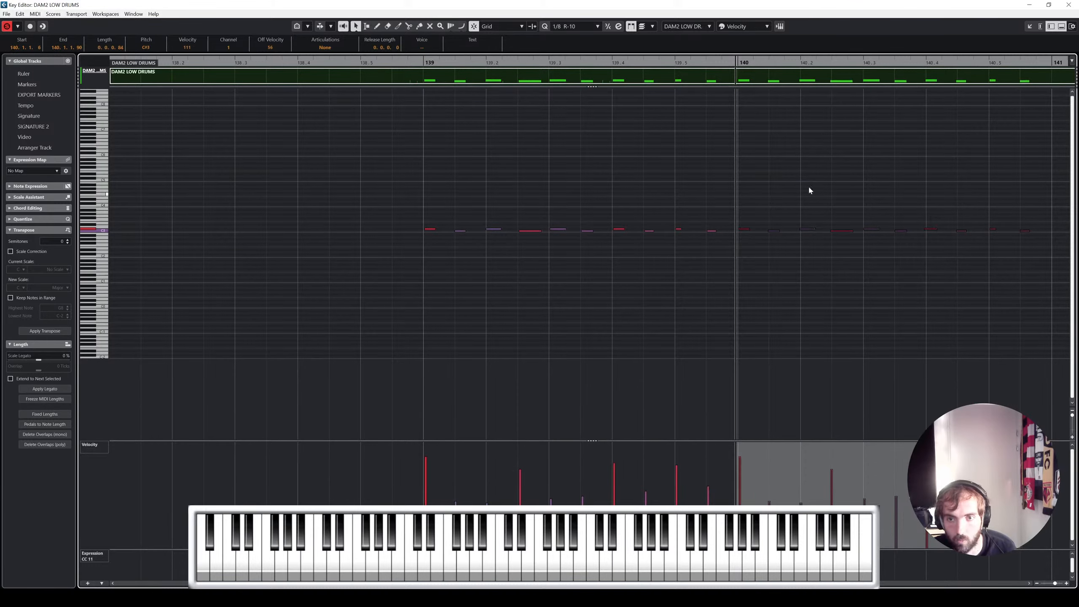
key("g")
key("g")
key("g")
Step: Lengthen the Low Drums part, close the note editor and set the part's end to bar 151 beat 3
left_click_drag(809, 201, 443, 277)
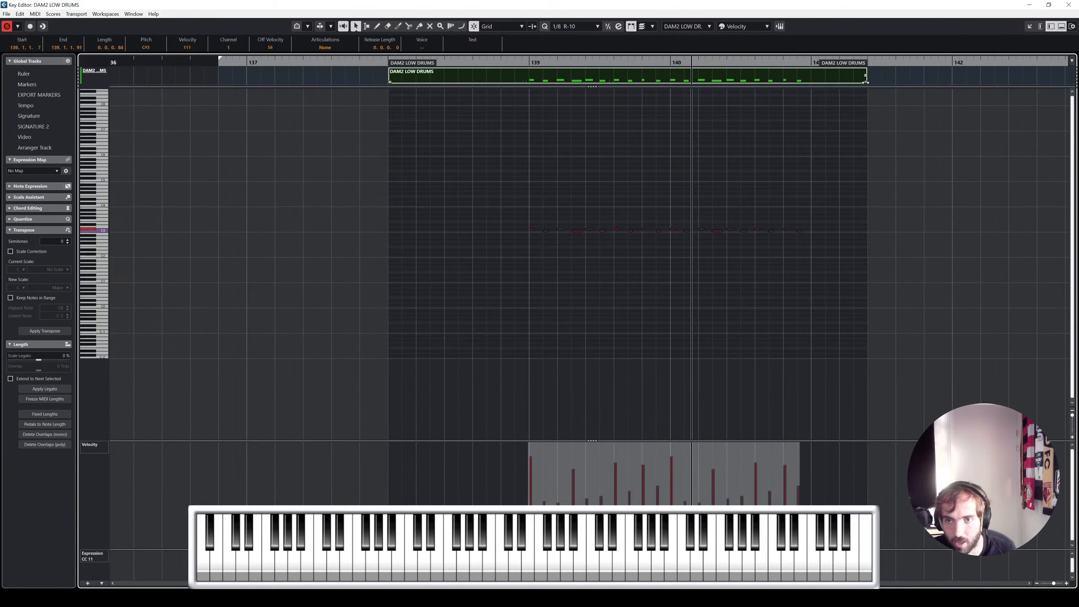
left_click_drag(867, 83, 1075, 83)
left_click(827, 119)
key("f")
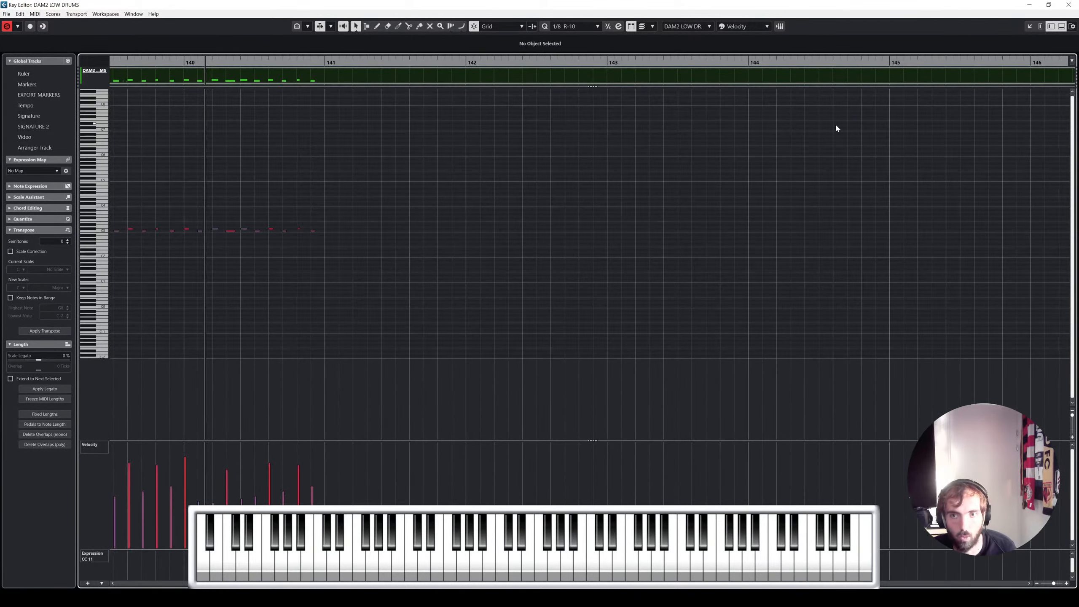
scroll(755, 157, "right", 10)
scroll(754, 158, "right", 5)
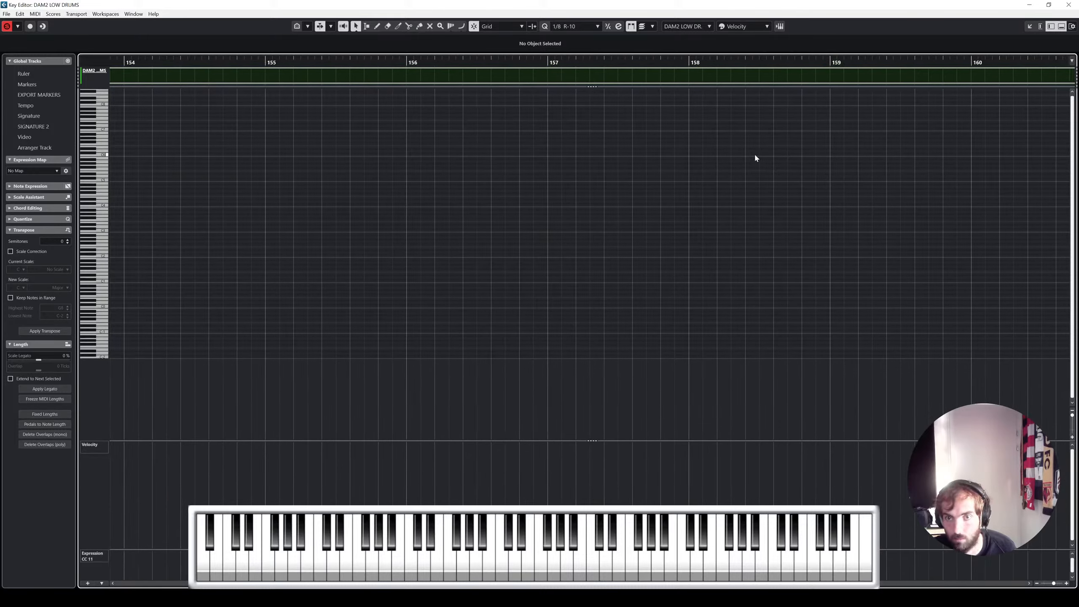
scroll(755, 158, "left", 12)
left_click(1069, 5)
scroll(863, 266, "down", 5)
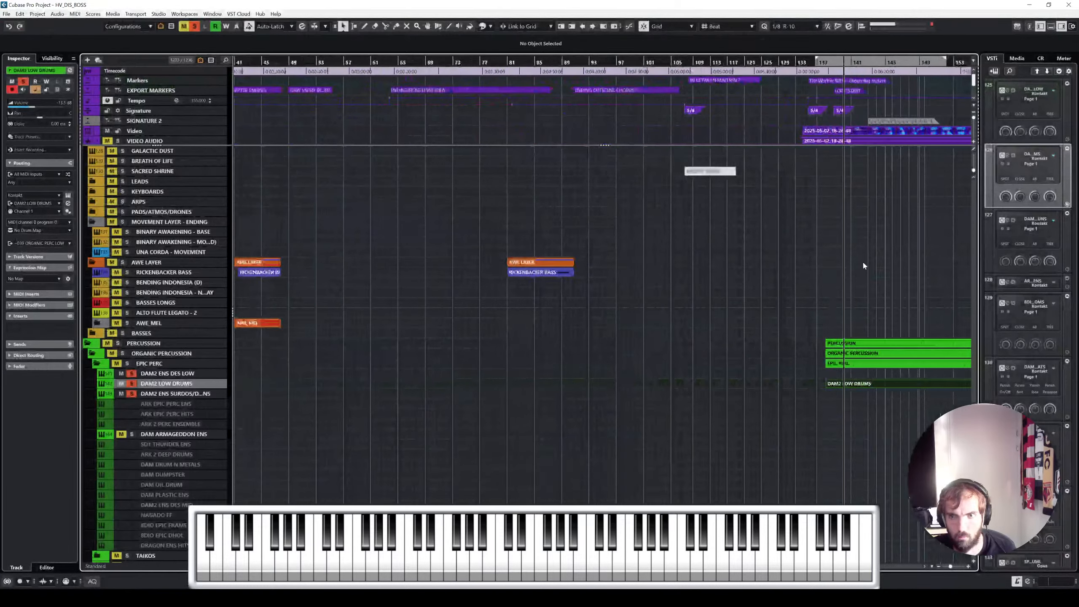
scroll(863, 266, "right", 5)
left_click_drag(801, 388, 493, 389)
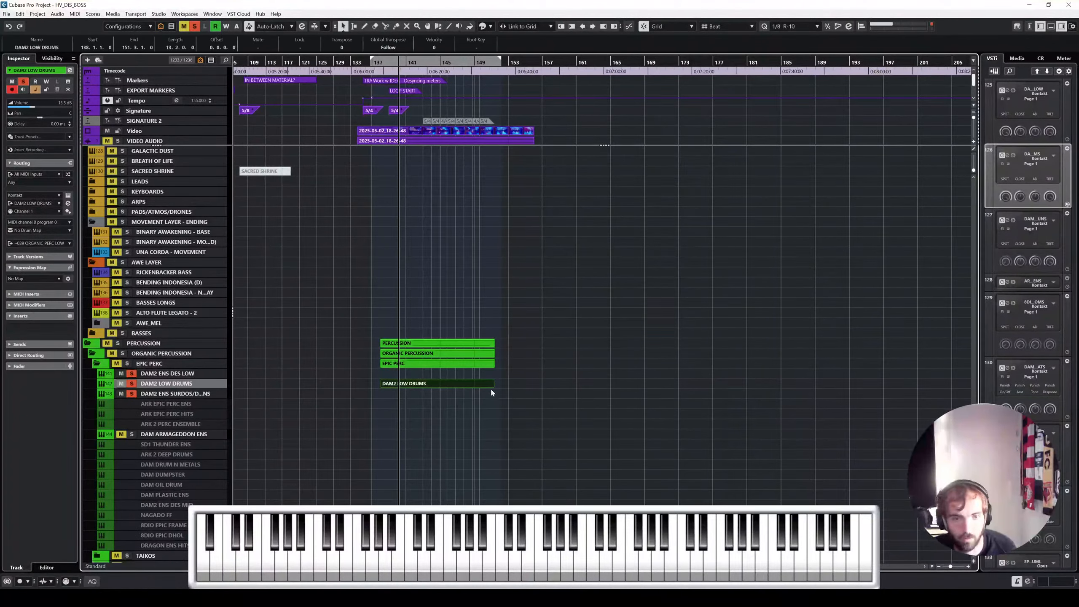
scroll(475, 389, "up", 5)
scroll(474, 389, "left", 5)
Step: Reopen the Low Drums part, duplicate the two-bar pattern into bars 141 and 142, play from bar 139 and close the note editor
double_click(516, 384)
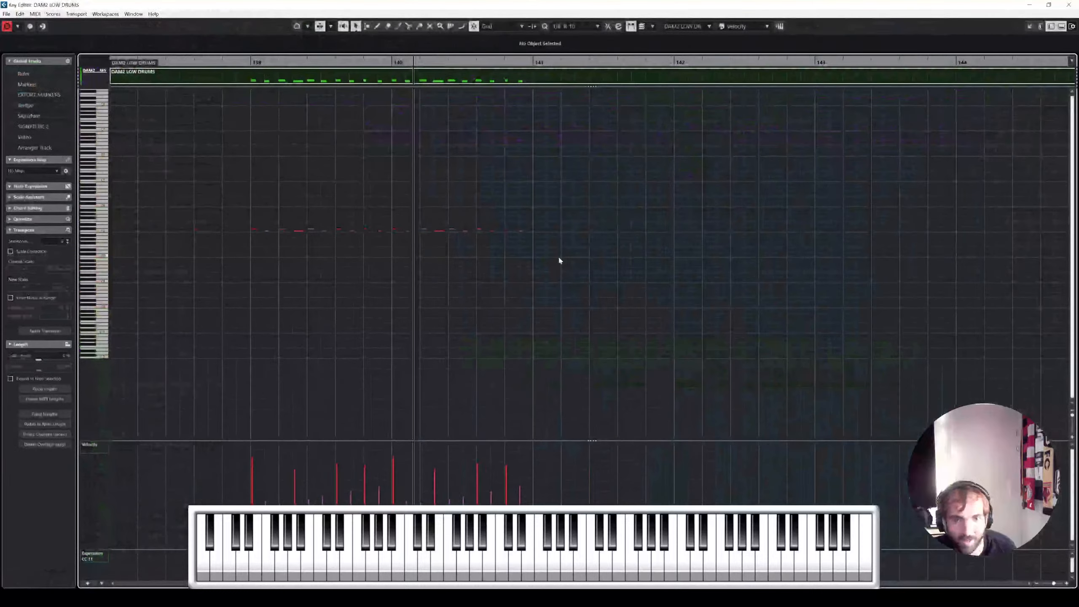
left_click_drag(560, 260, 204, 206)
key("ctrl+d")
key("space")
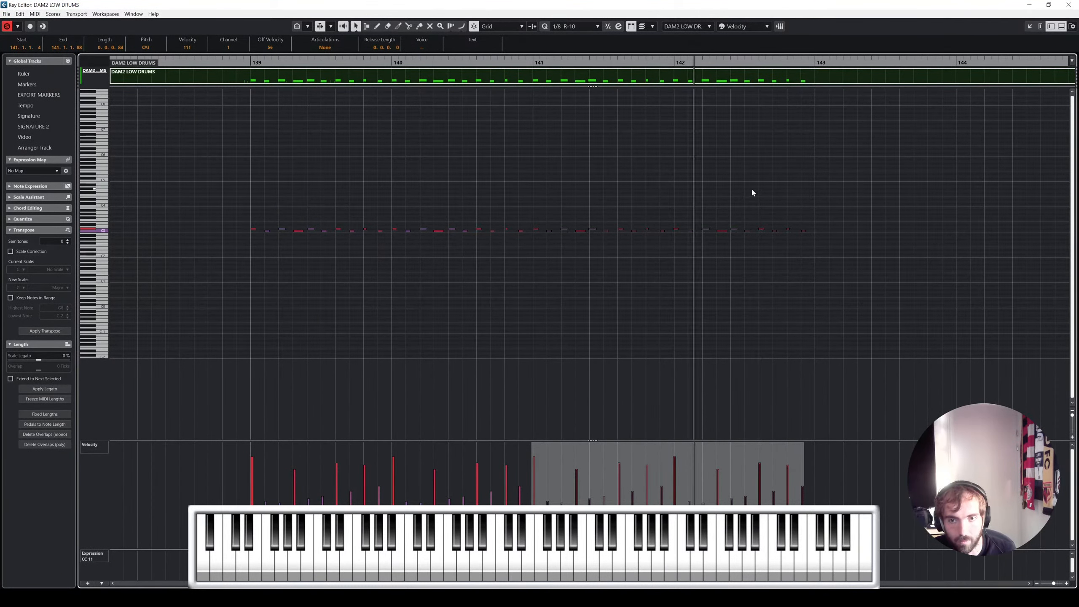
left_click_drag(844, 203, 229, 276)
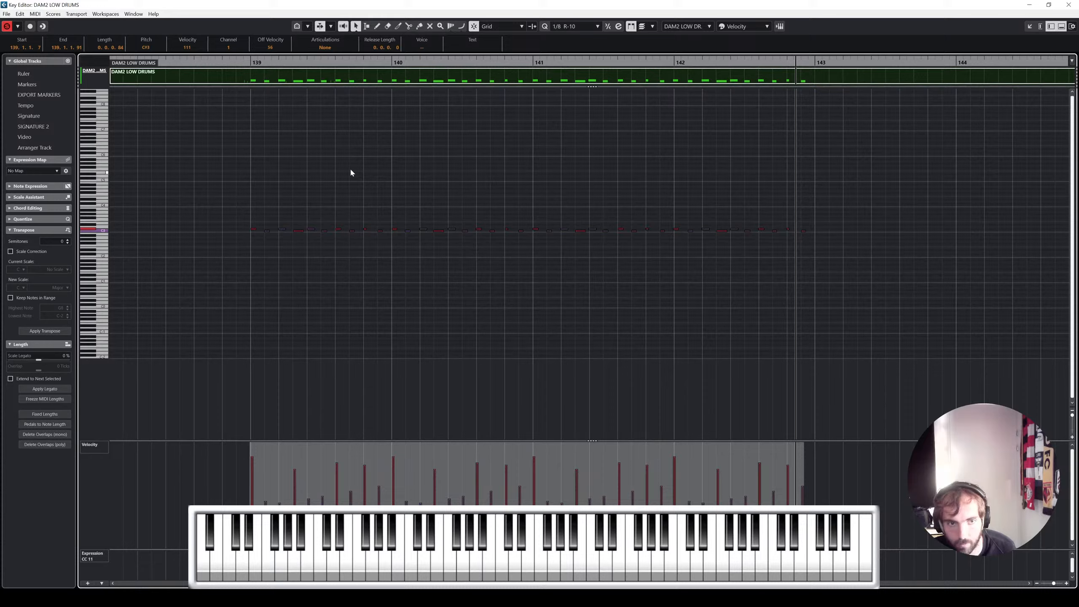
left_click(252, 62)
key("space")
key("Return")
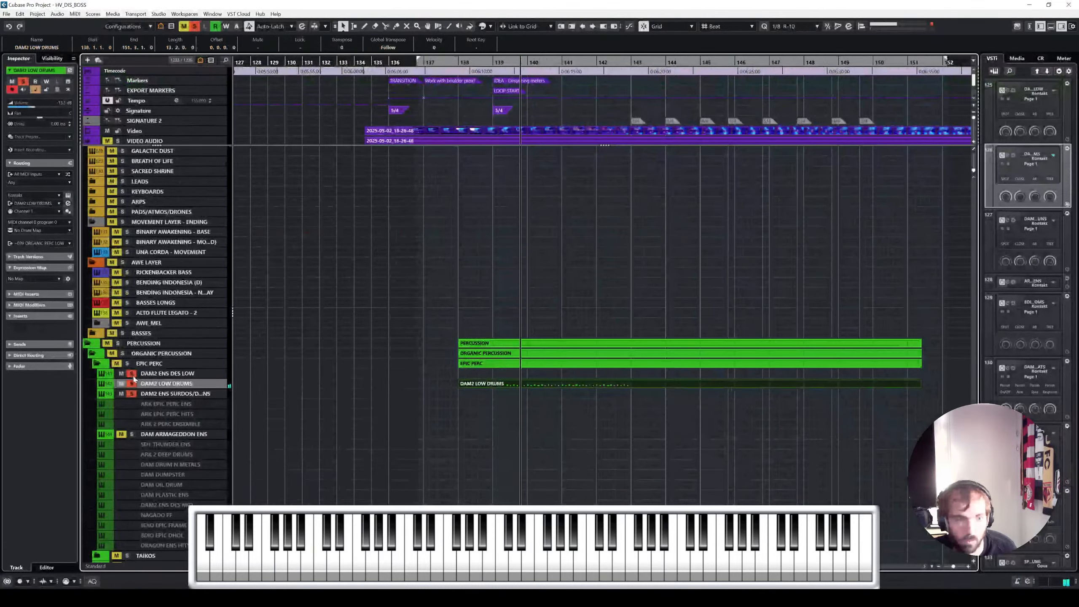
Step: Turn off the solos and lower the DAM2 Low Drums volume to about -21.4 dB while playing the full mix from bar 139
scroll(177, 370, "down", 8)
scroll(176, 371, "down", 8)
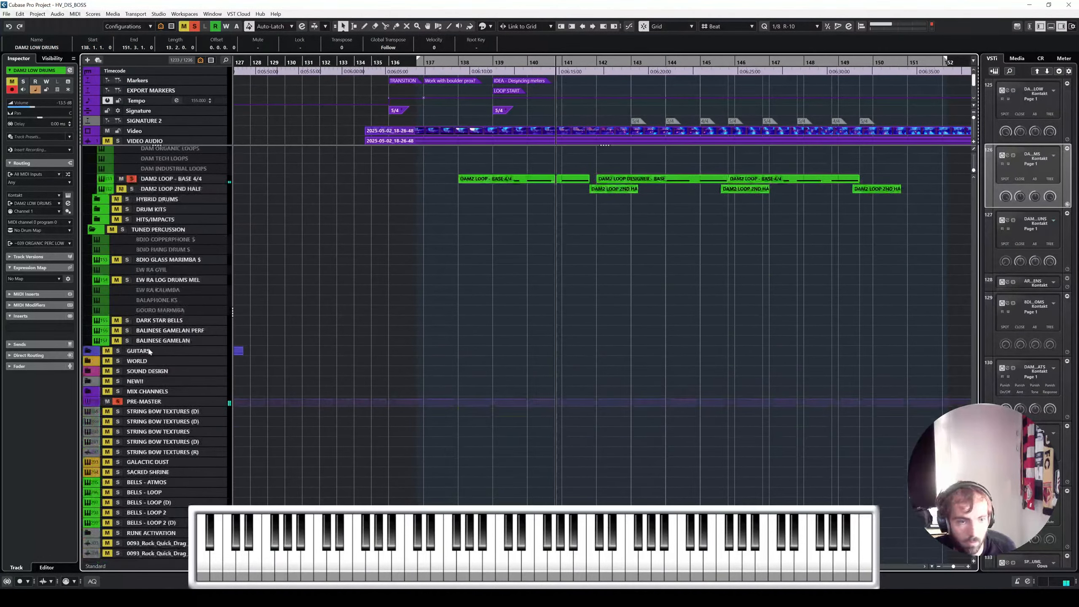
scroll(667, 305, "up", 2)
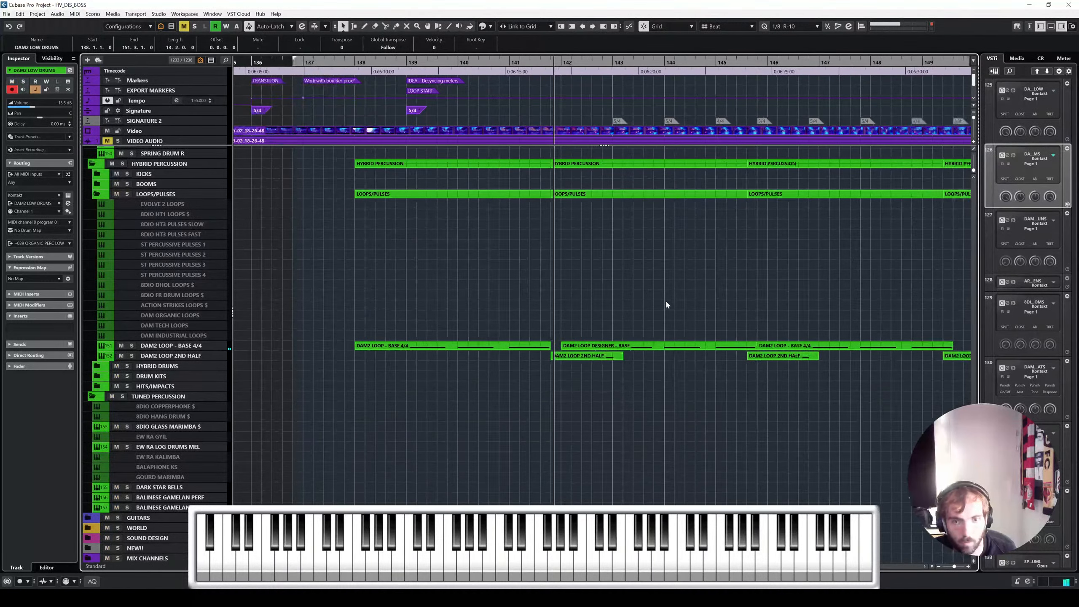
scroll(595, 298, "up", 15)
left_click_drag(35, 108, 26, 108)
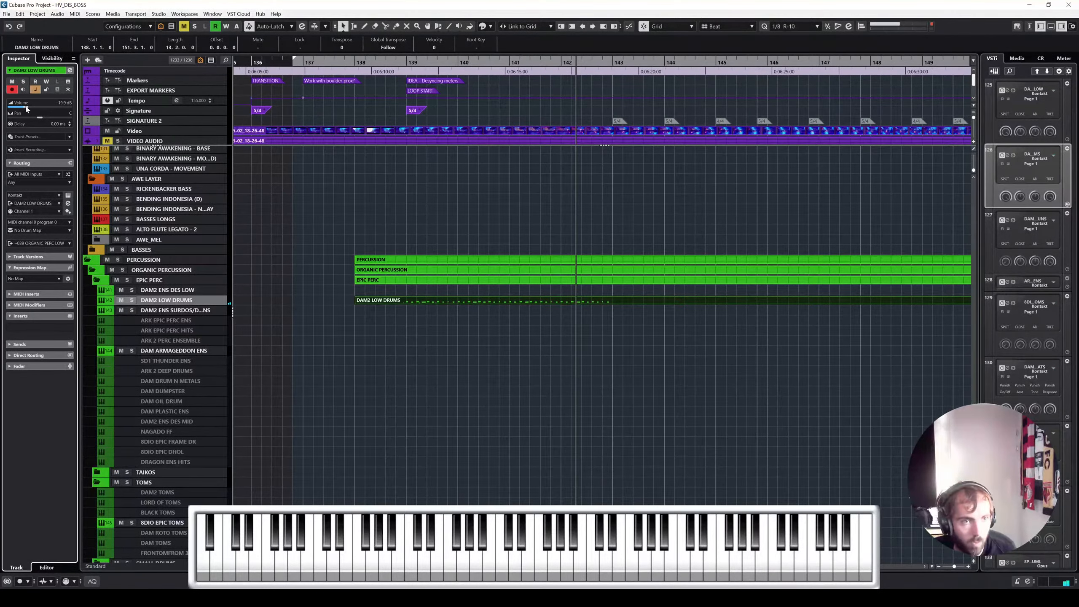
left_click(397, 62)
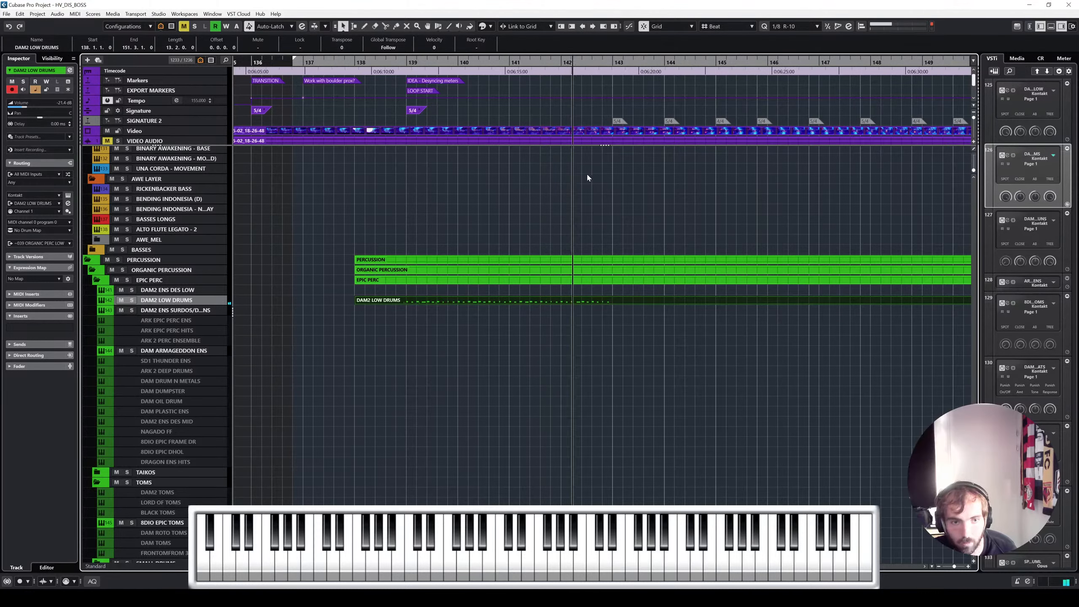
scroll(587, 175, "right", 1)
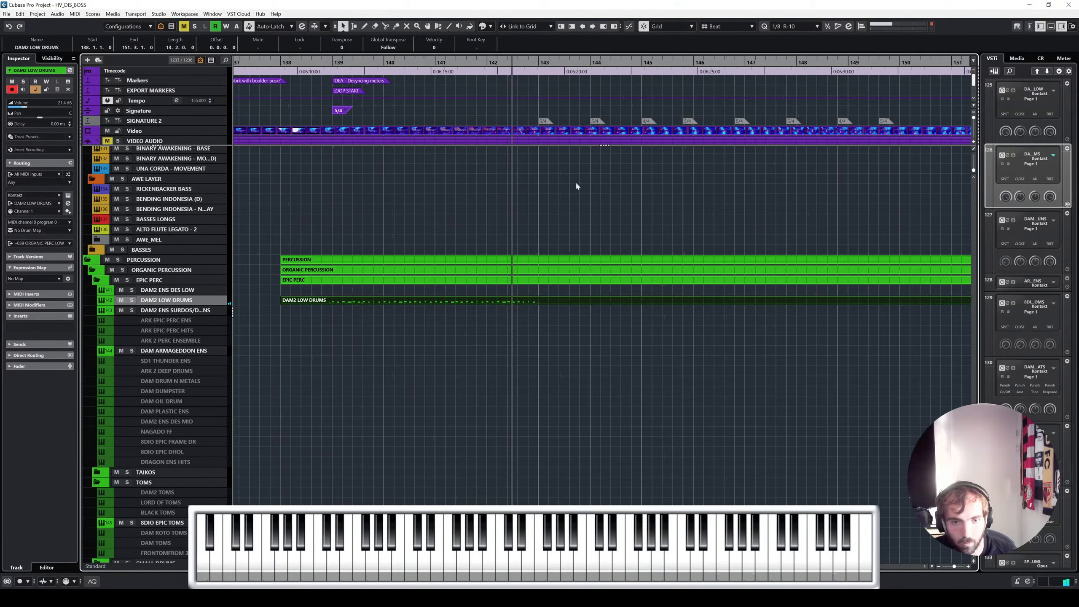
Step: Open the Low Drums part and copy the notes from bar 139 through beat 4 of bar 141 to bar 143
double_click(530, 299)
left_click_drag(280, 215, 863, 248)
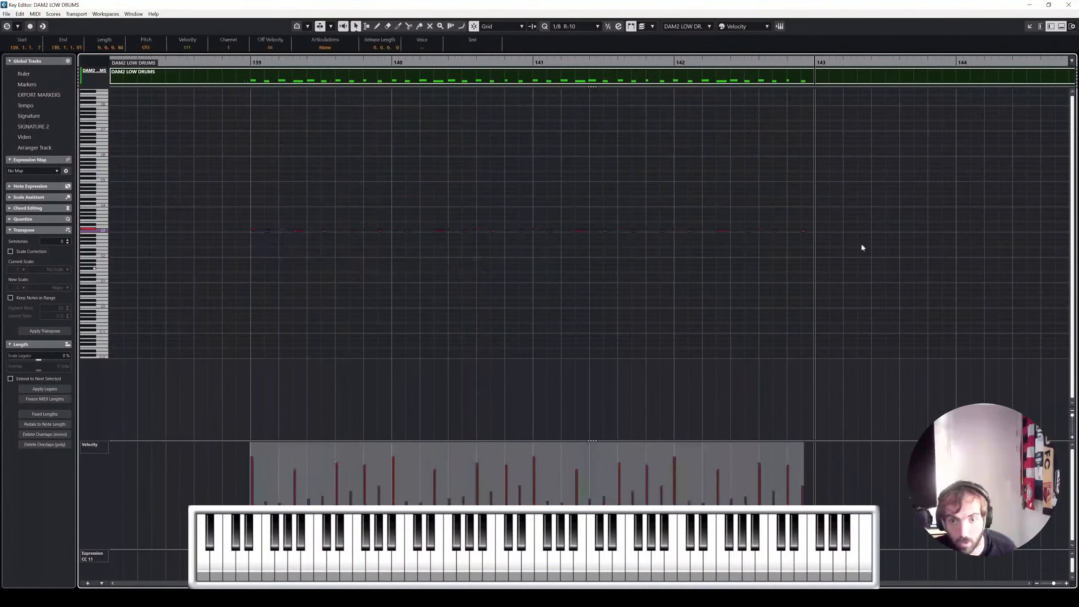
left_click(462, 194)
left_click_drag(227, 215, 499, 257)
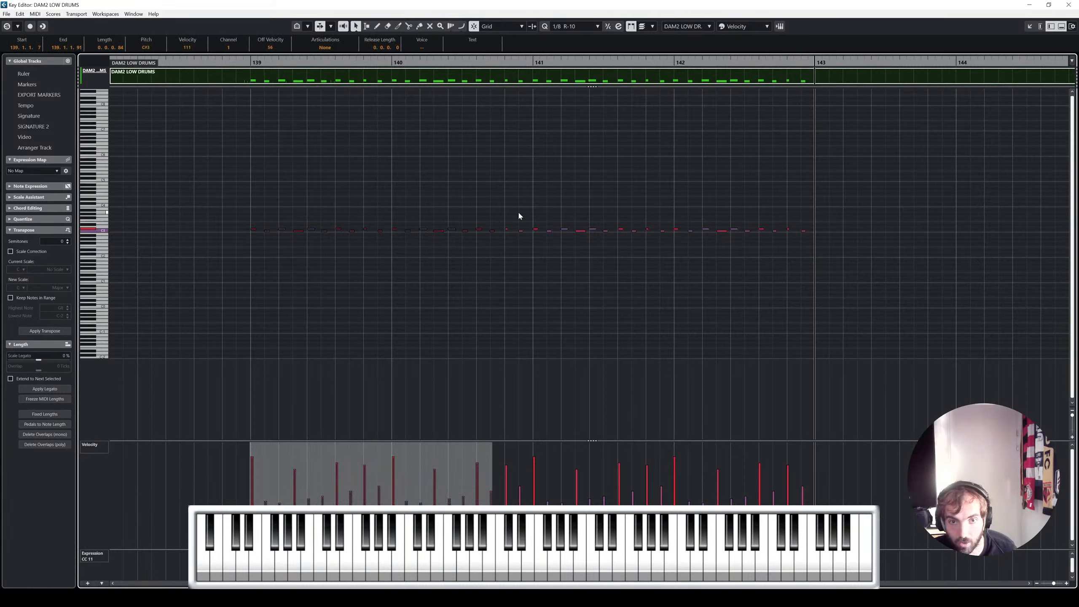
left_click_drag(483, 207, 634, 260)
key("ctrl+c")
key("ctrl+v")
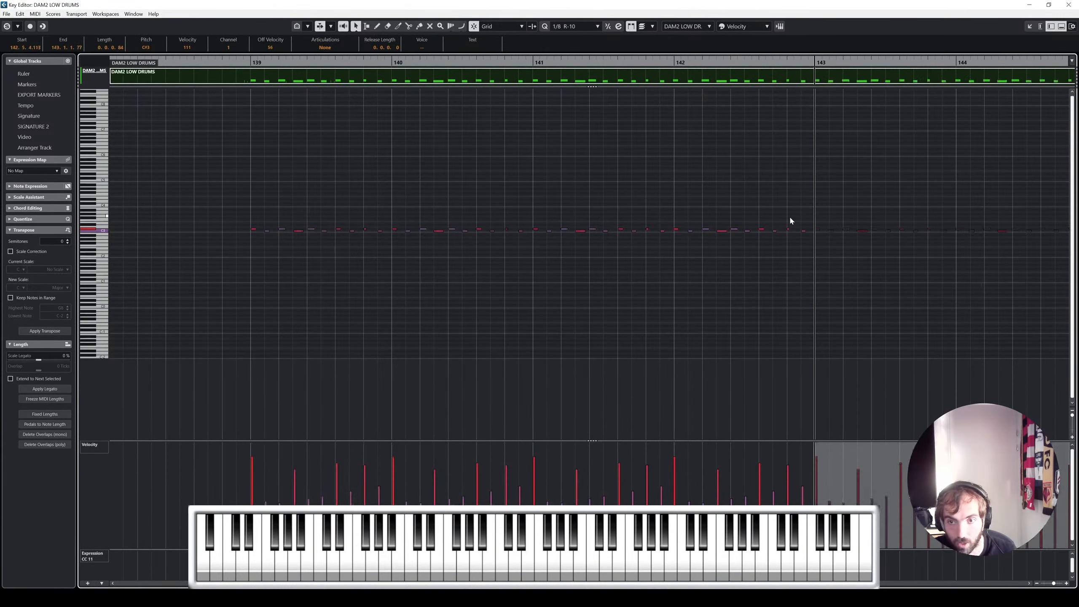
Step: Copy the drum notes of bar 142 to beat 5 of bar 145
left_click_drag(673, 217, 810, 256)
scroll(811, 255, "right", 5)
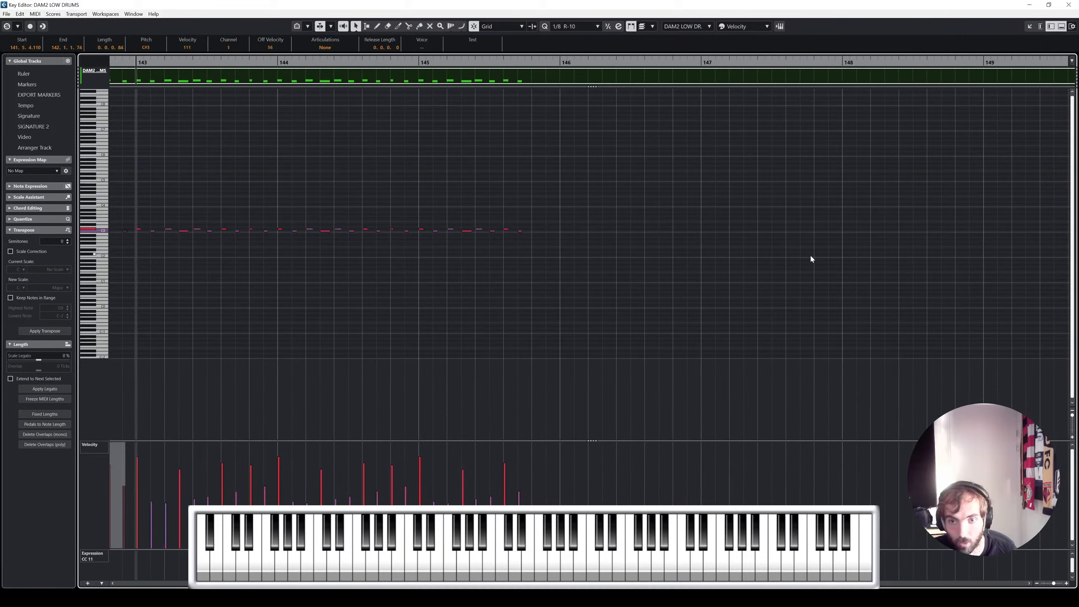
left_click(532, 61)
key("ctrl+v")
Step: Copy the drum notes from bar 143 onward, paste them at beat 5 of bar 146 and play the result
left_click_drag(802, 181, 159, 289)
key("ctrl+v")
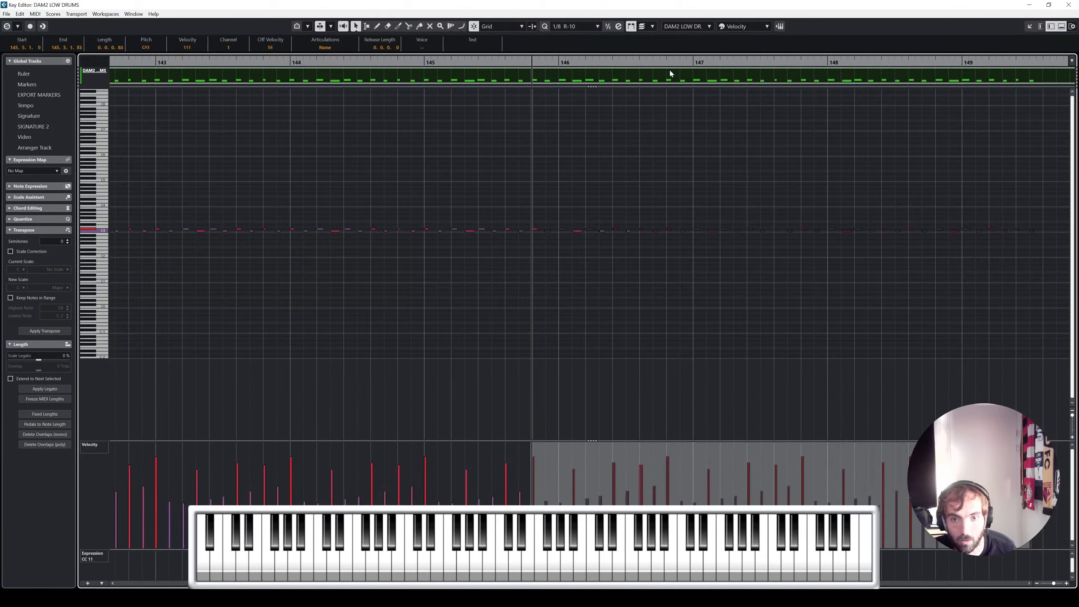
key("ctrl+z")
left_click(669, 63)
key("ctrl+v")
key("space")
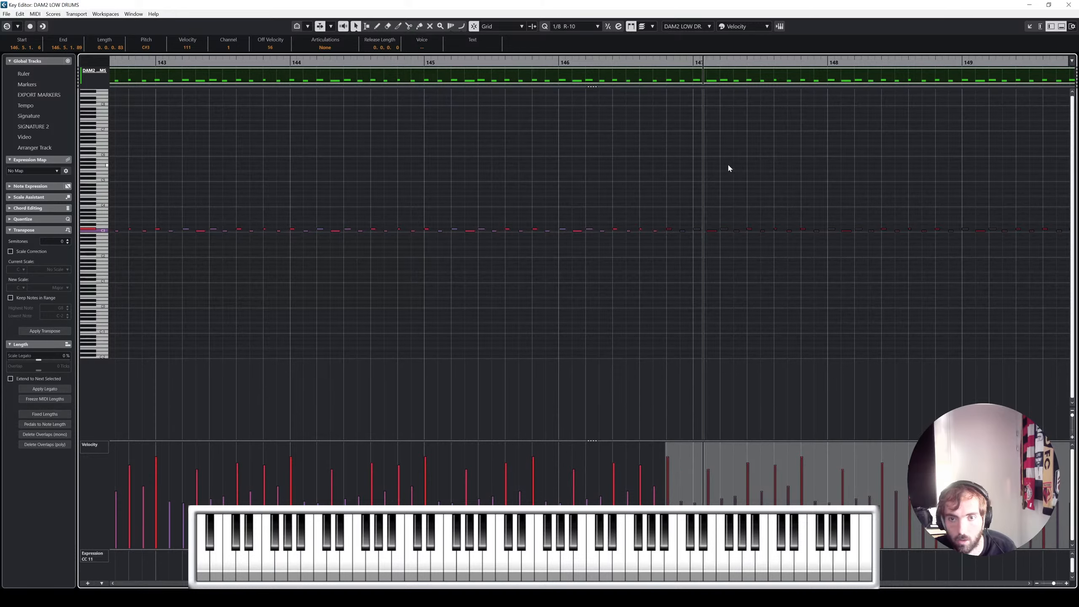
Step: Close the note editor and move the middle DAM2 Loop 2nd Half part one beat later, starting at beat 5 of bar 145
key("Return")
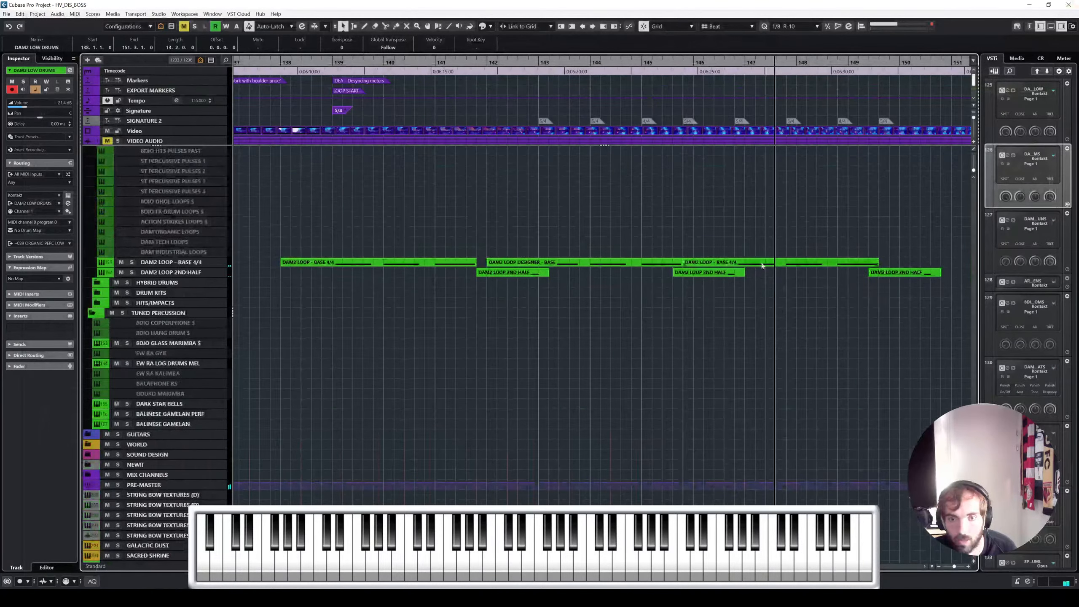
scroll(763, 282, "up", 4)
left_click(666, 273)
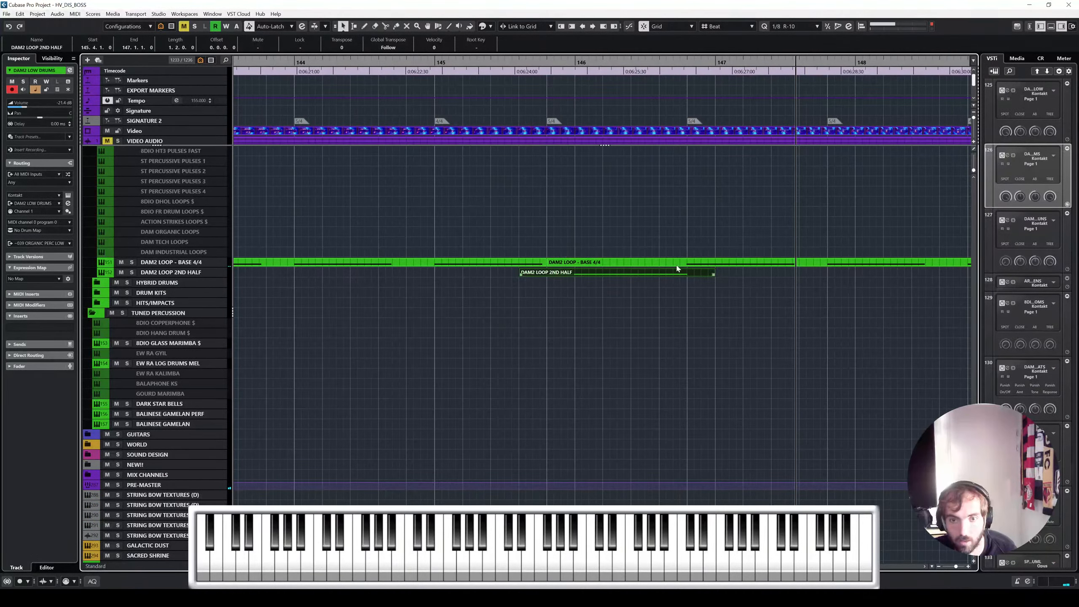
left_click_drag(594, 272, 621, 278)
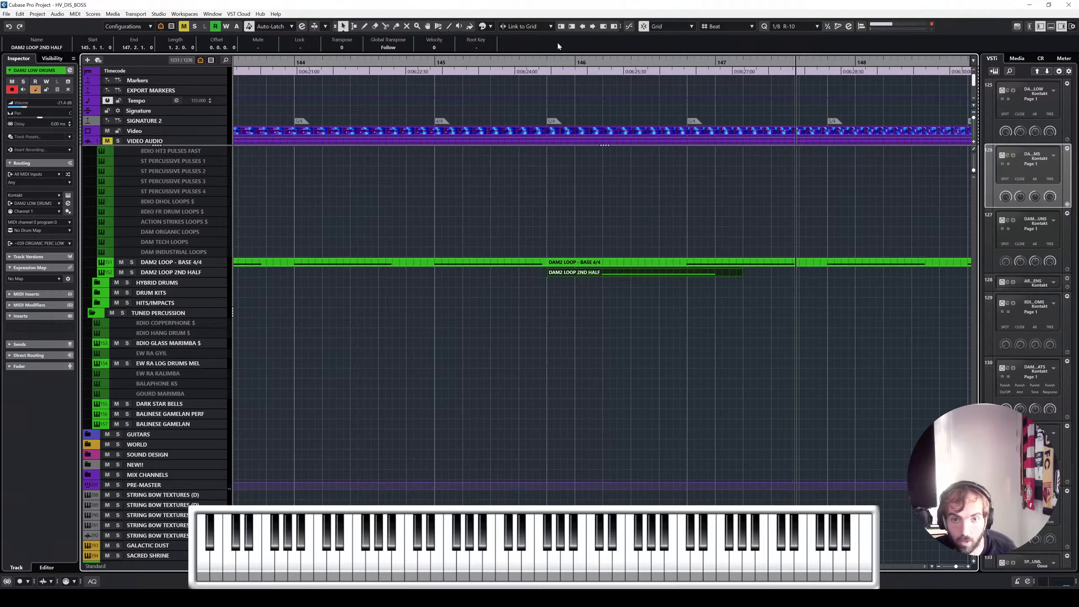
Step: Solo the DAM2 Loop - Base 4/4 and DAM2 Loop 2nd Half tracks and play them across the transition into bar 146
left_click_drag(555, 63, 407, 63)
left_click(158, 262)
key("s")
key("space")
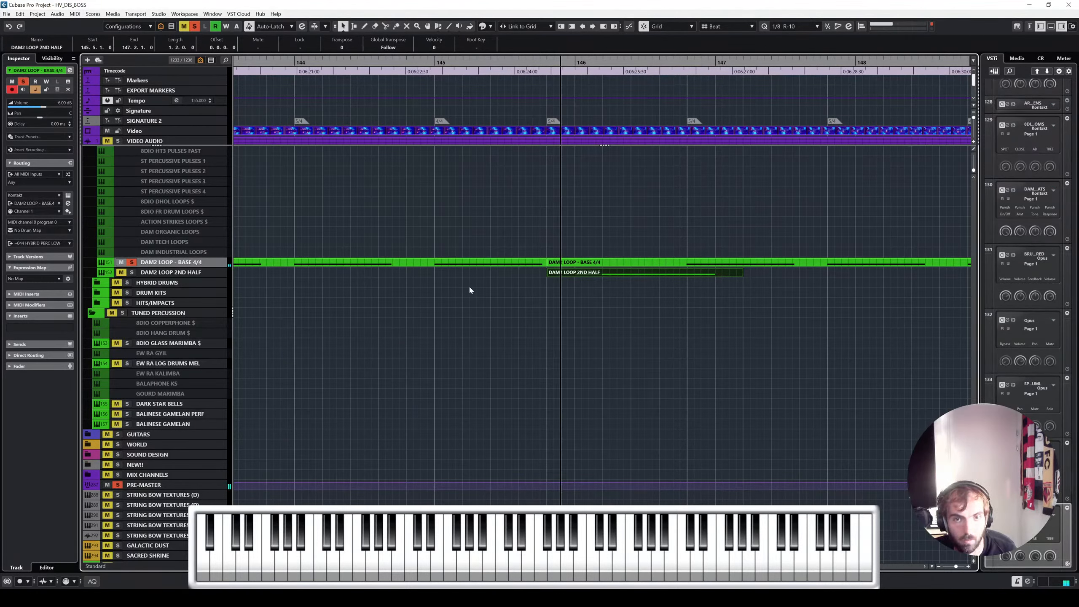
left_click(188, 268)
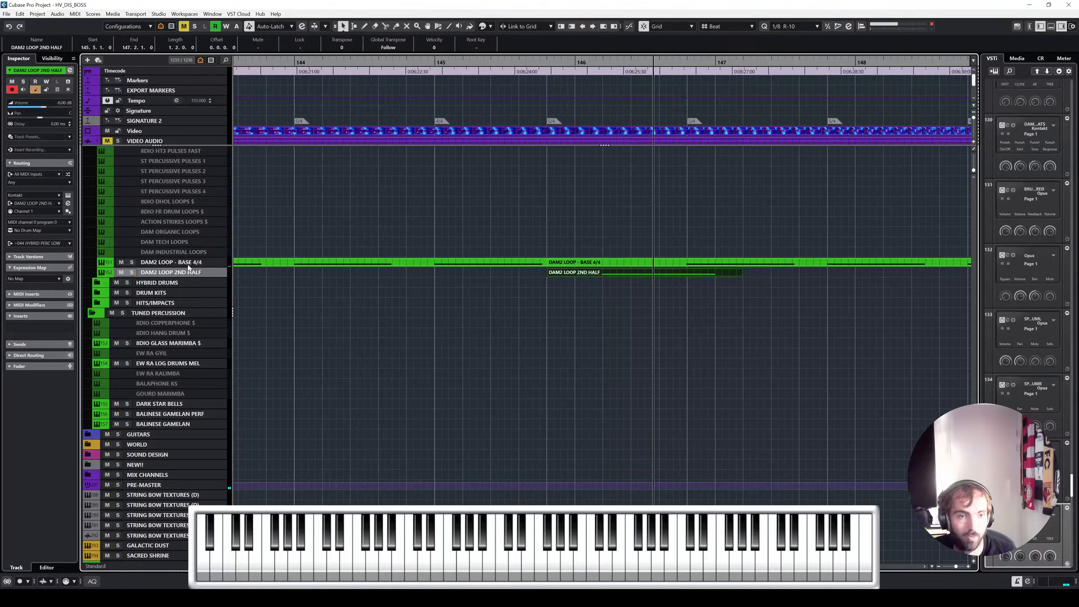
key("s")
left_click(188, 264)
key("s")
left_click(540, 61)
key("space")
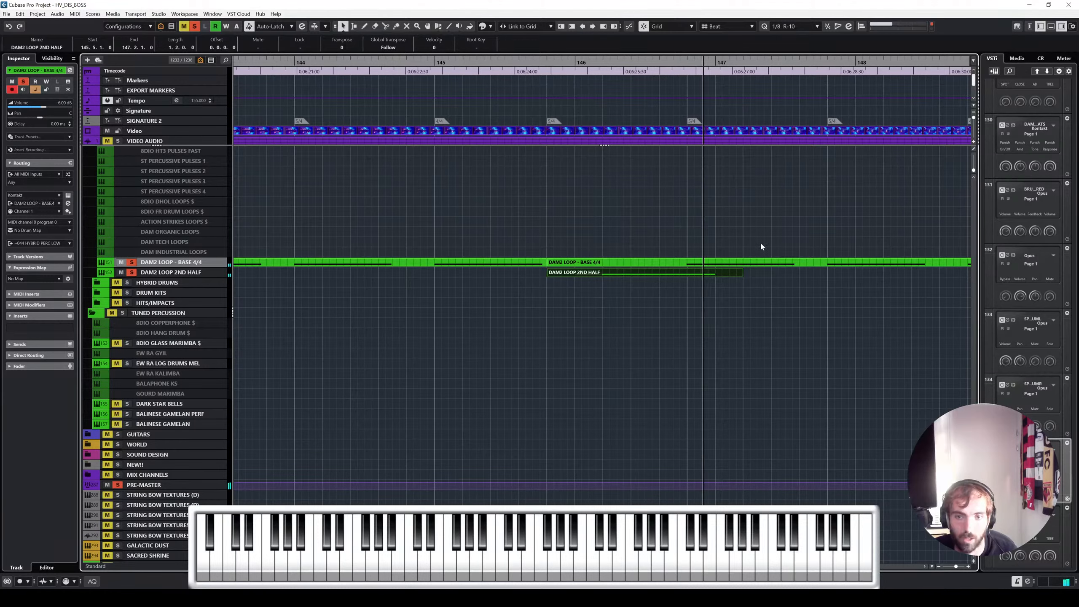
key("space")
Step: Move the last DAM2 Loop - Base 4/4 part to bar 146 beat 1, shifting the final 2nd Half part one beat later with it
left_click(790, 261)
key("g")
key("g")
key("g")
left_click(824, 271, "shift")
key("h")
key("h")
key("h")
key("h")
key("h")
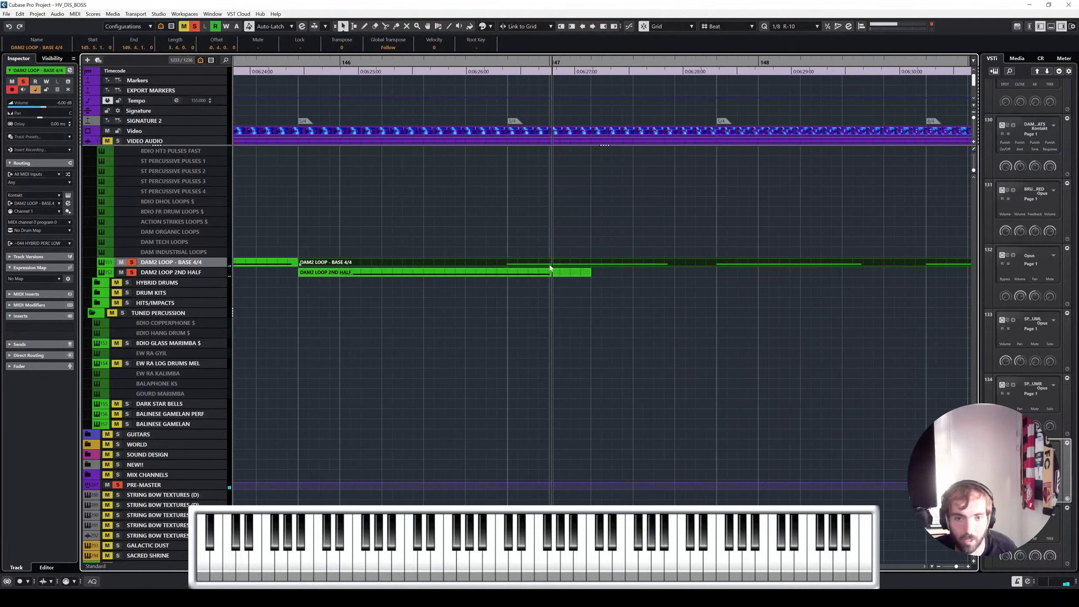
left_click_drag(550, 265, 592, 265)
Step: Turn off the solos on the DAM2 Loop - Base 4/4 and DAM2 Loop 2nd Half tracks
scroll(596, 225, "down", 6)
key("s")
left_click(169, 271)
key("s")
scroll(419, 220, "down", 2)
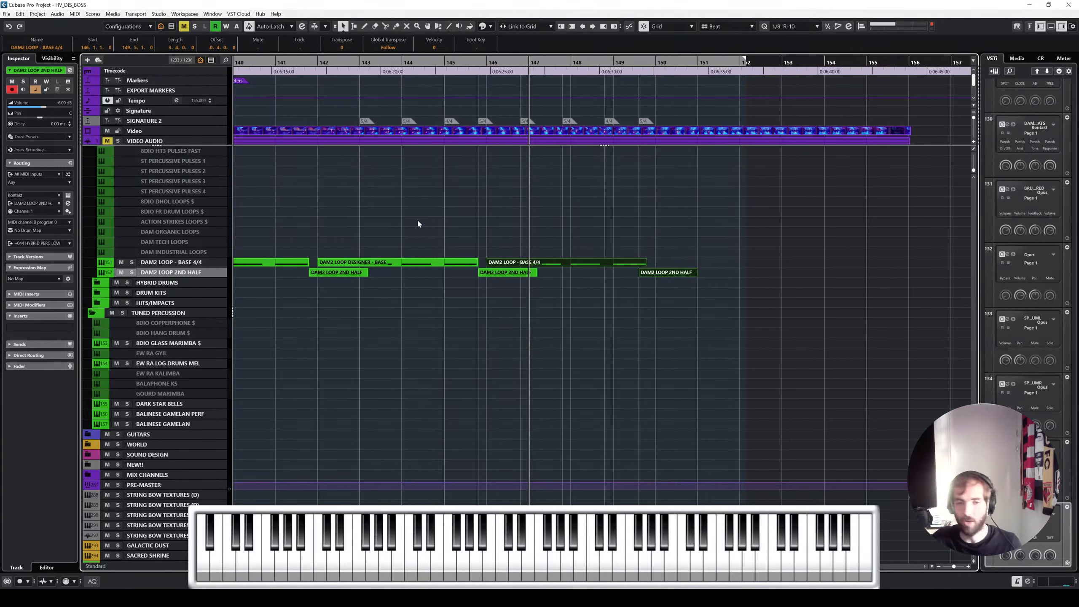
Step: Play the full mix from just before bar 139 to the end of the percussion parts and clear the part selection
scroll(416, 218, "left", 3)
scroll(502, 211, "up", 10)
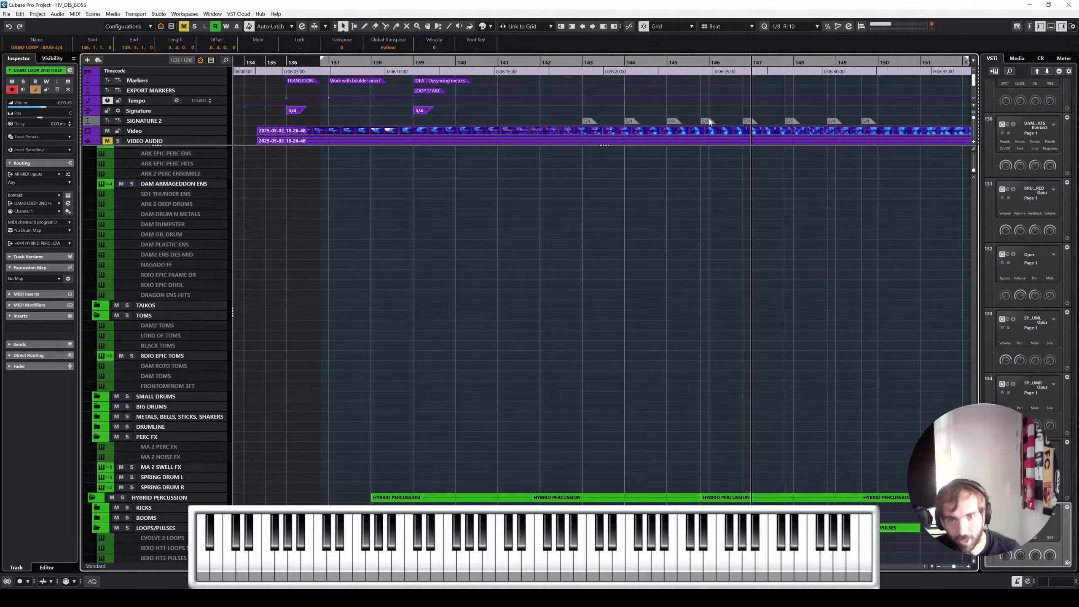
left_click(406, 63)
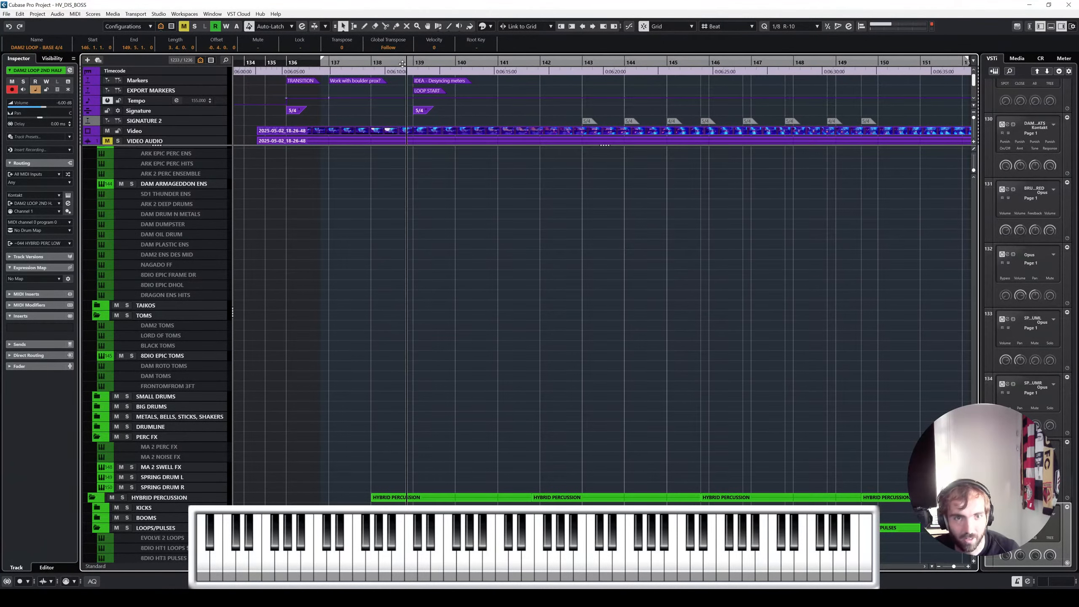
key("space")
scroll(550, 221, "up", 3)
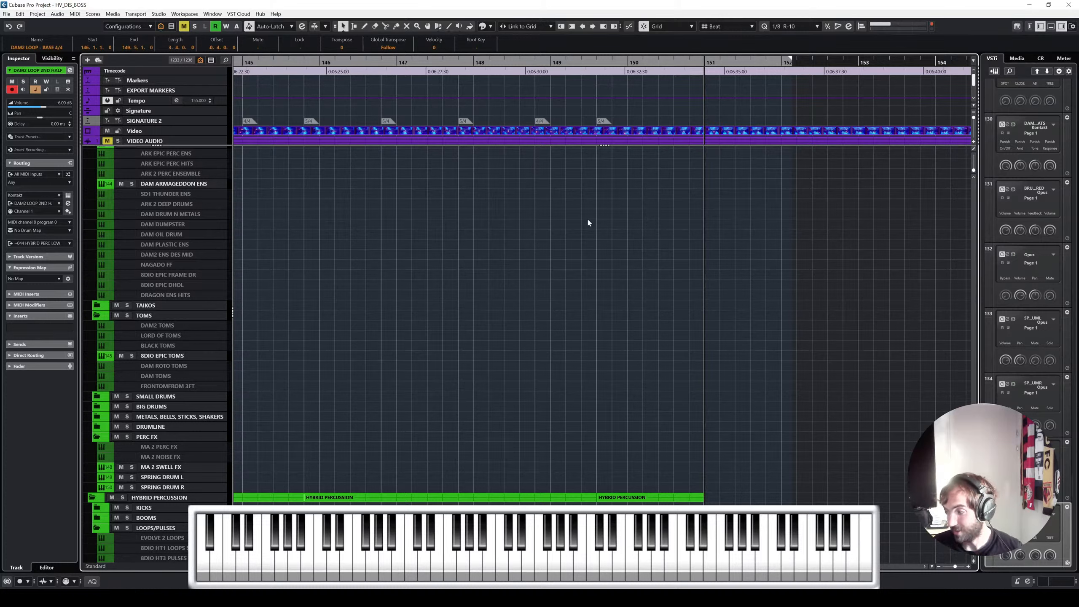
left_click(588, 220)
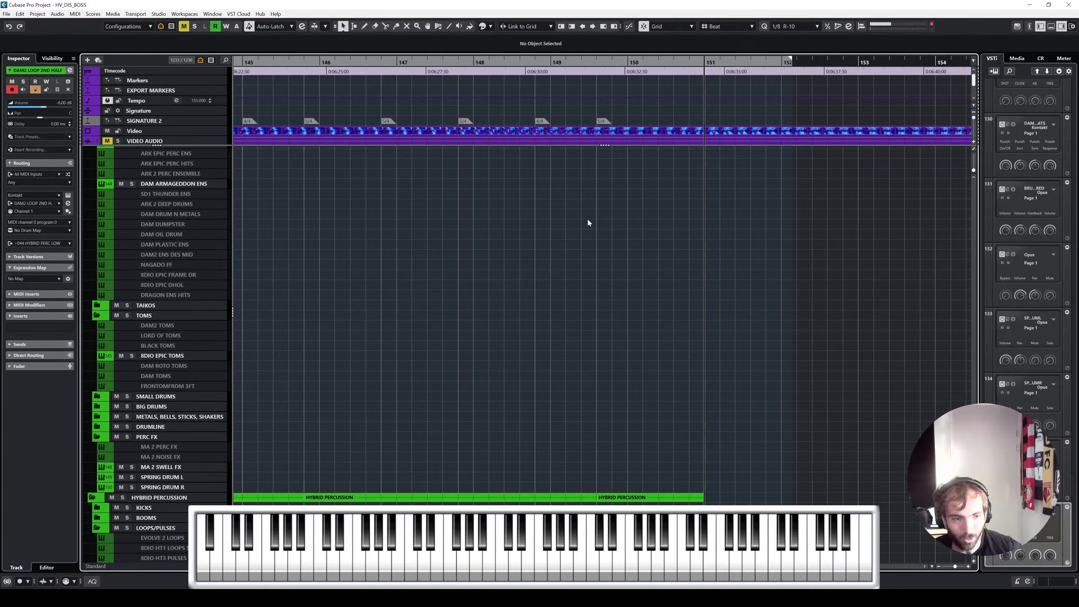
Step: Examine how the DAM2 loop parts line up against the changing time signatures between bars 138 and 151
scroll(587, 211, "down", 1)
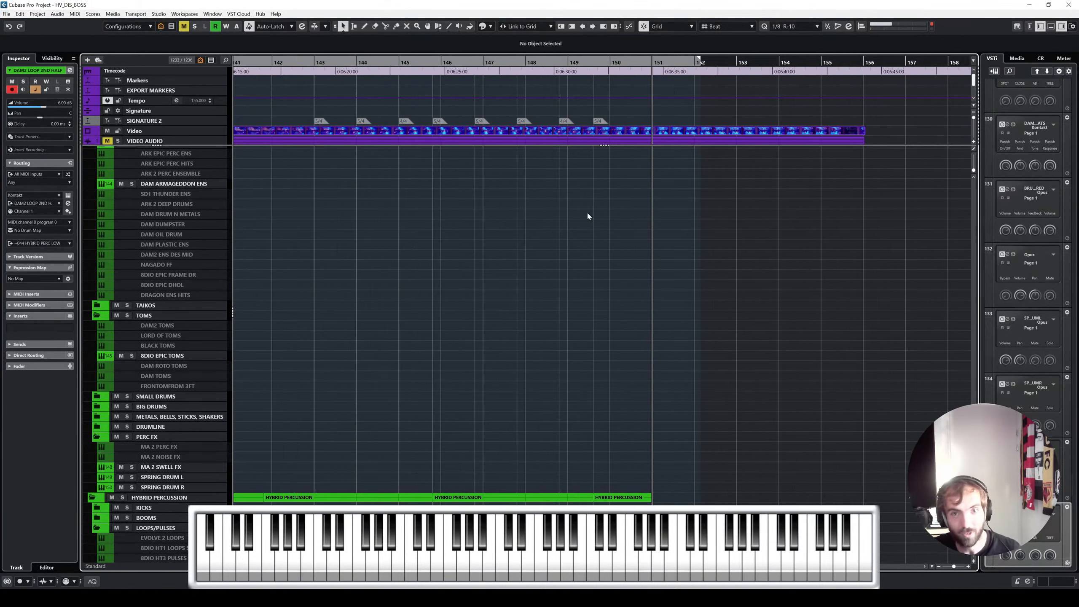
scroll(587, 210, "left", 1)
scroll(587, 210, "left", 1)
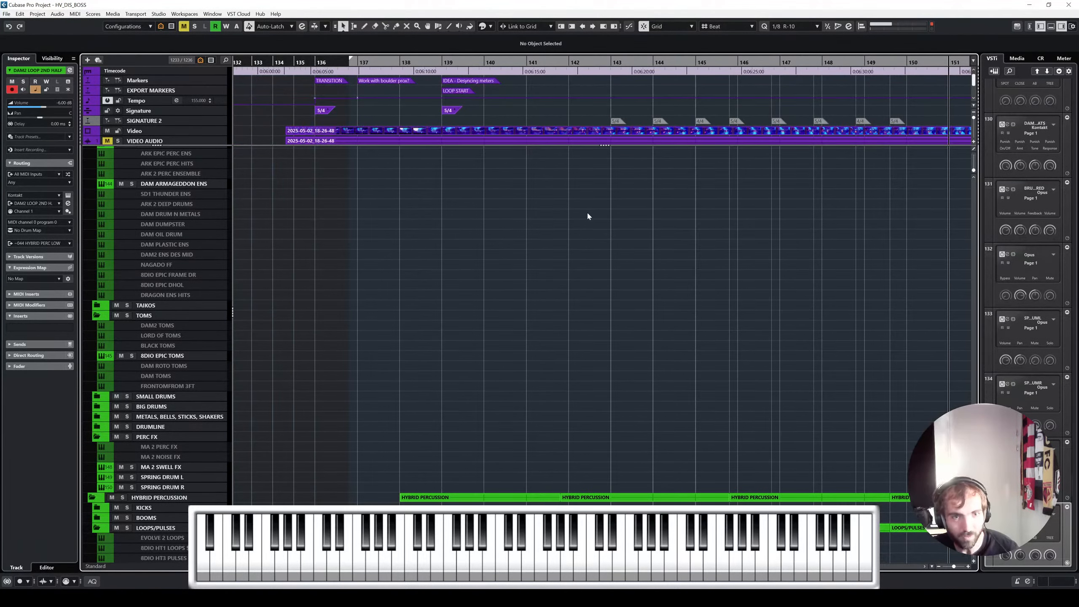
scroll(587, 211, "right", 1)
scroll(574, 214, "down", 3)
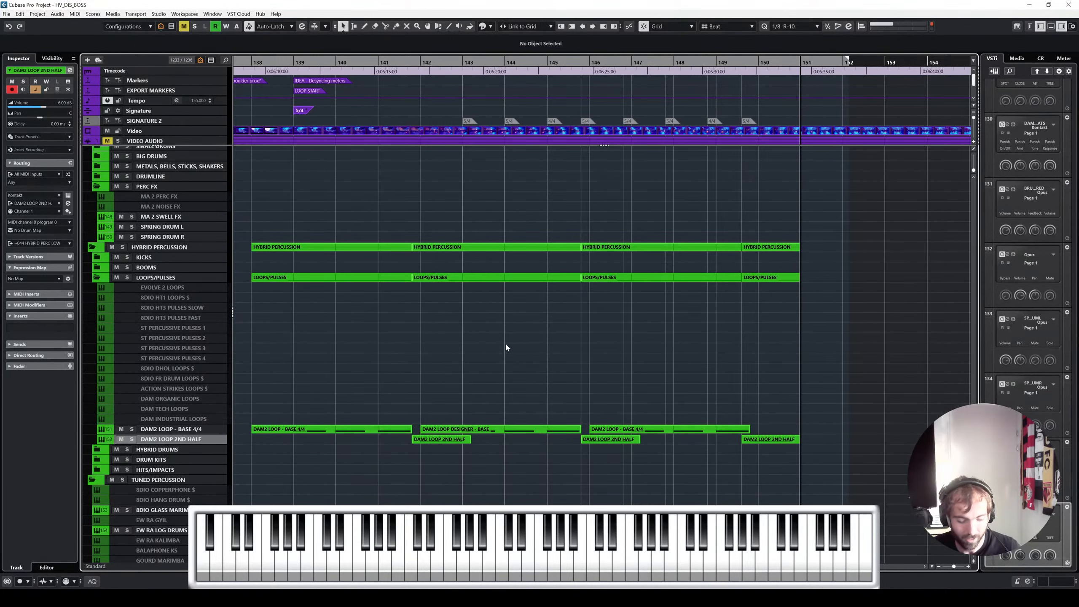
scroll(505, 348, "up", 2)
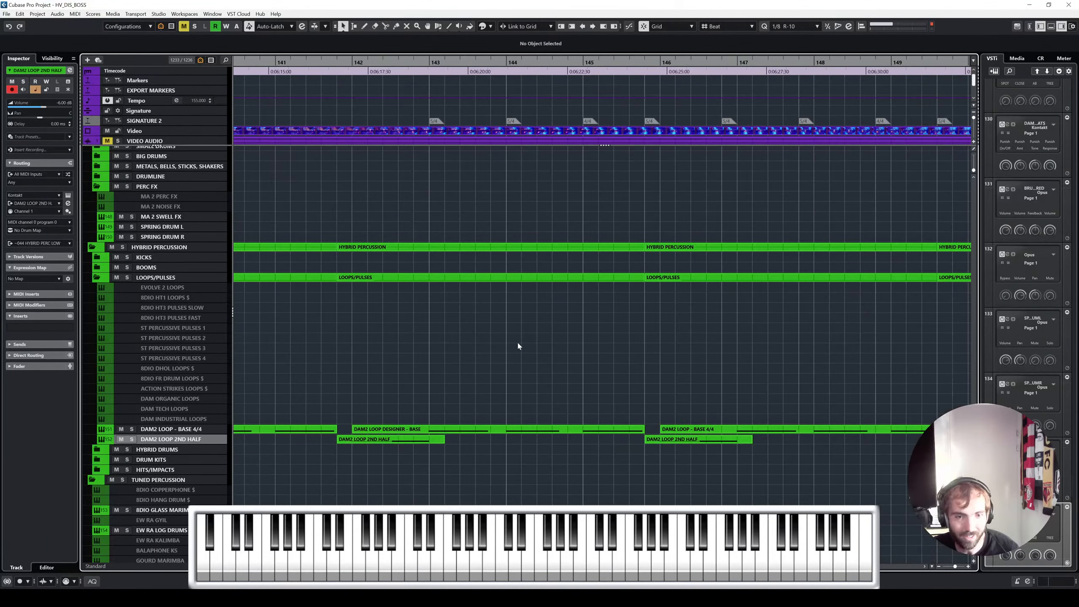
scroll(517, 345, "left", 1)
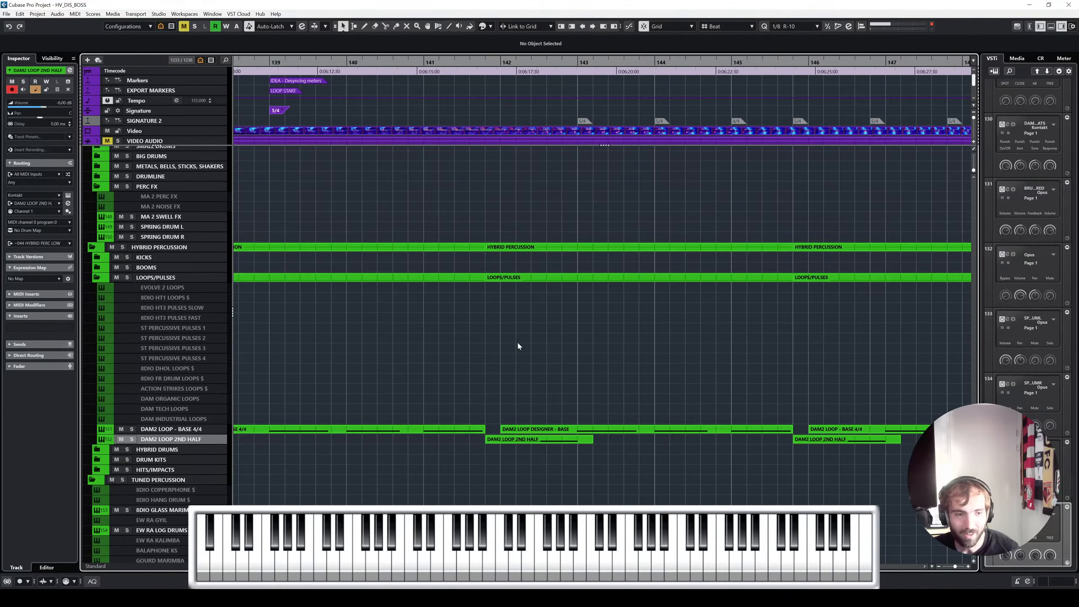
scroll(518, 345, "down", 1)
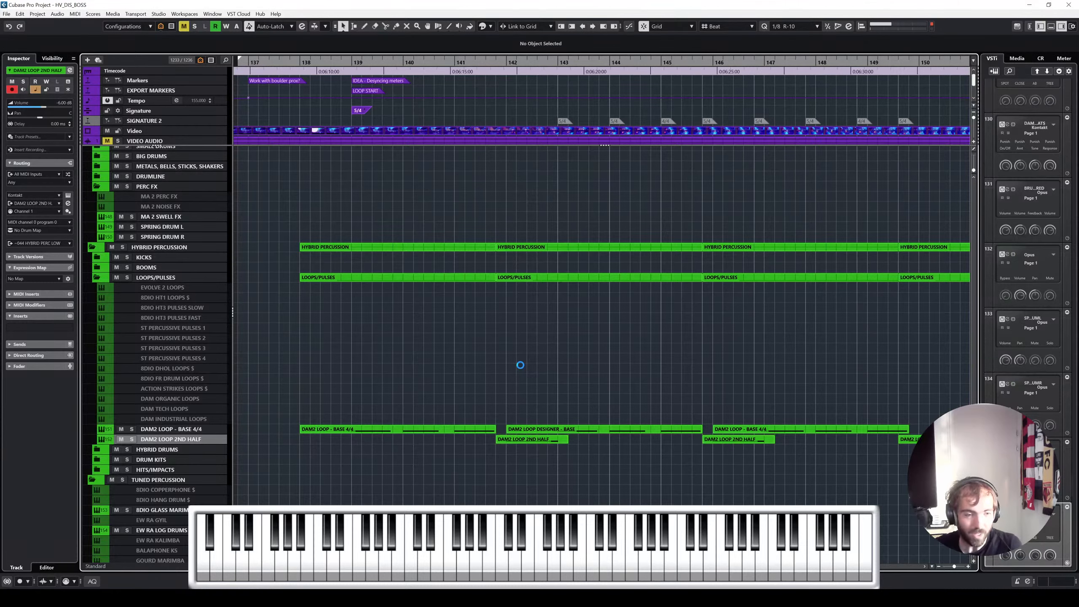
scroll(541, 345, "down", 4)
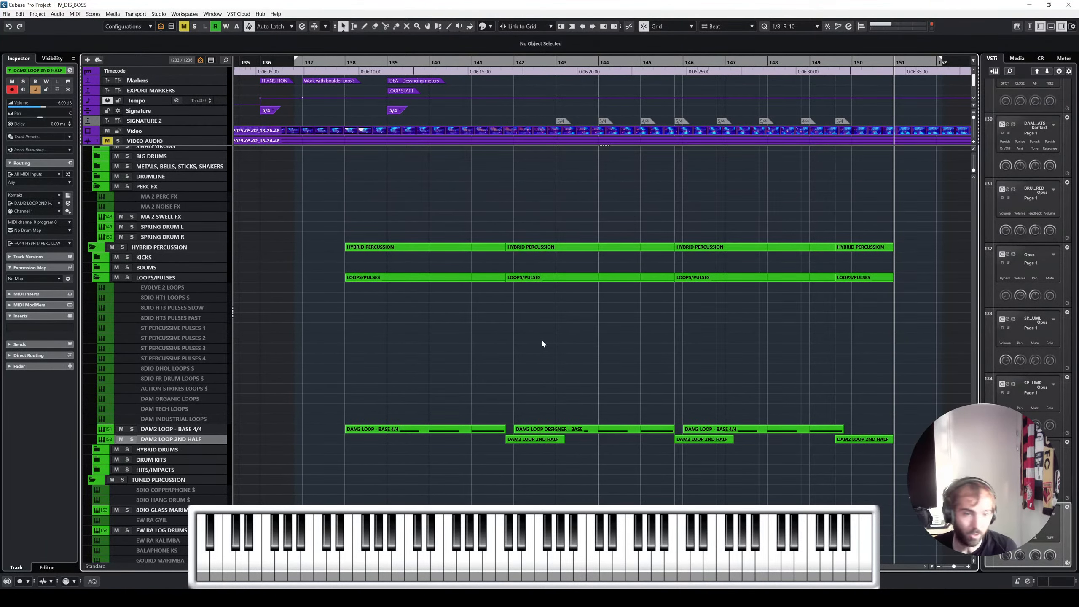
scroll(544, 342, "up", 4)
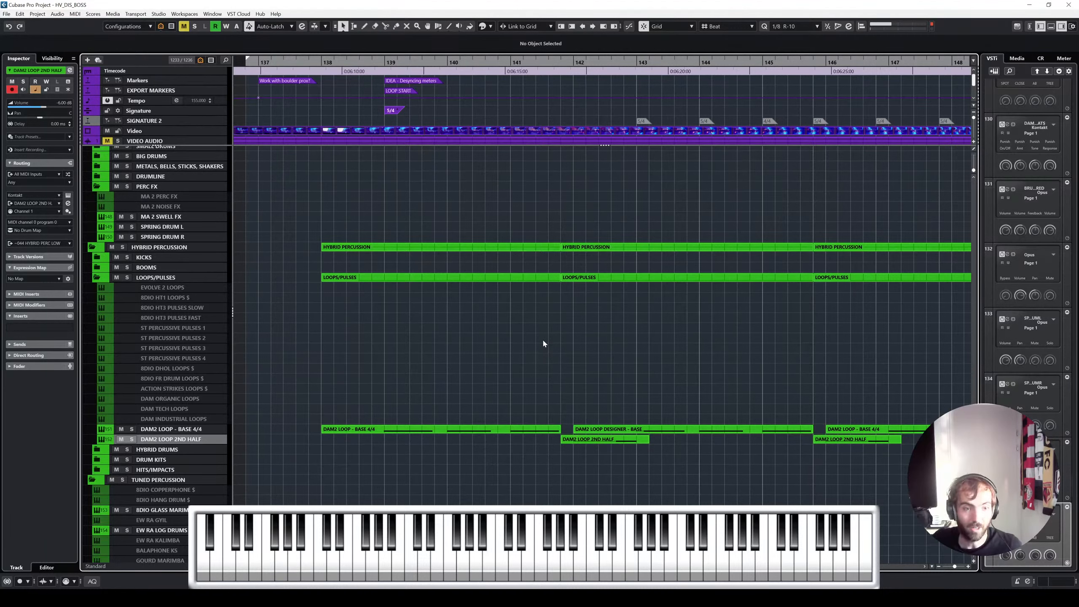
scroll(542, 339, "up", 2)
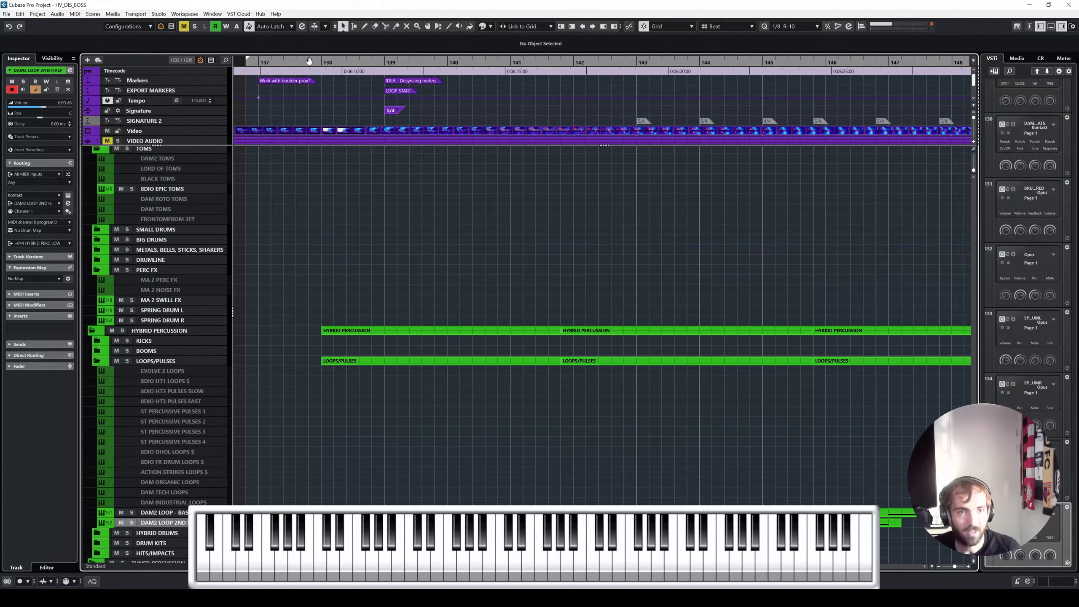
Step: Look over the layered tracks from the percussion loops up through the DAM2 Low Drums to the synths
scroll(407, 239, "down", 6)
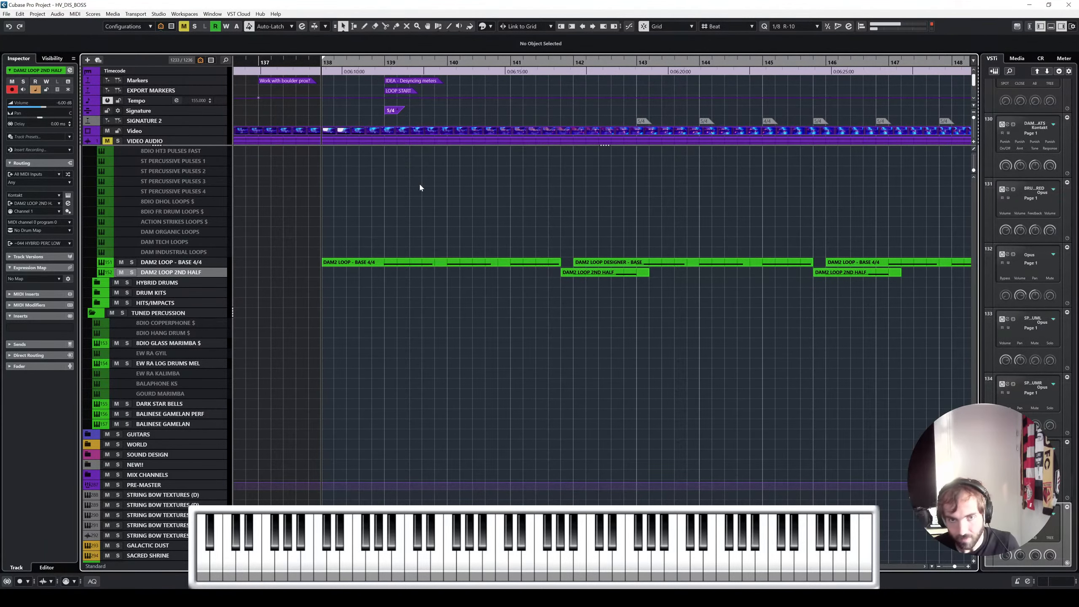
scroll(440, 196, "up", 1)
scroll(440, 196, "up", 2)
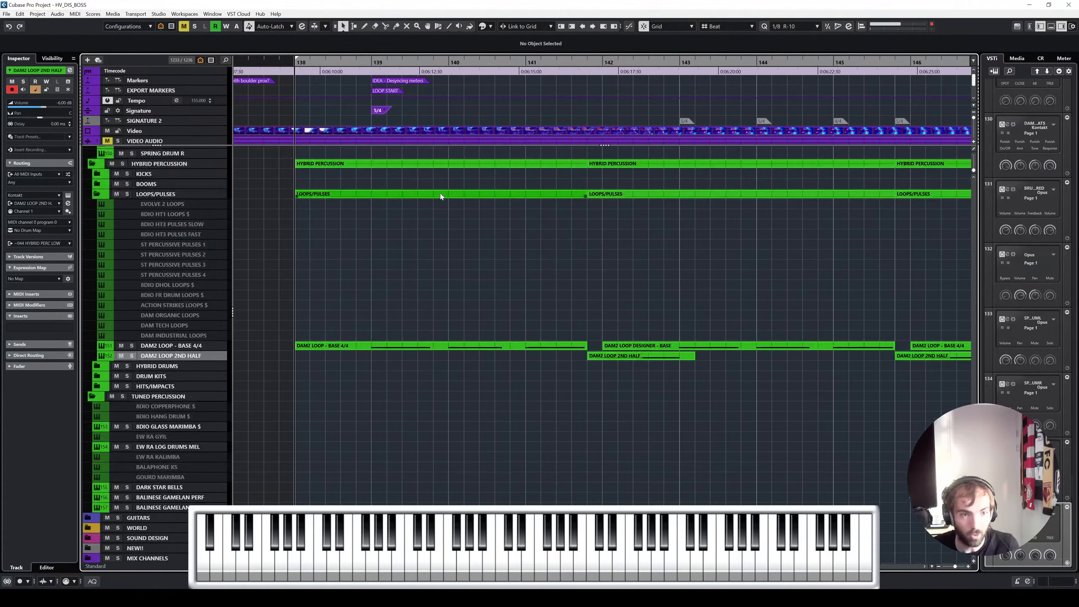
scroll(470, 201, "up", 4)
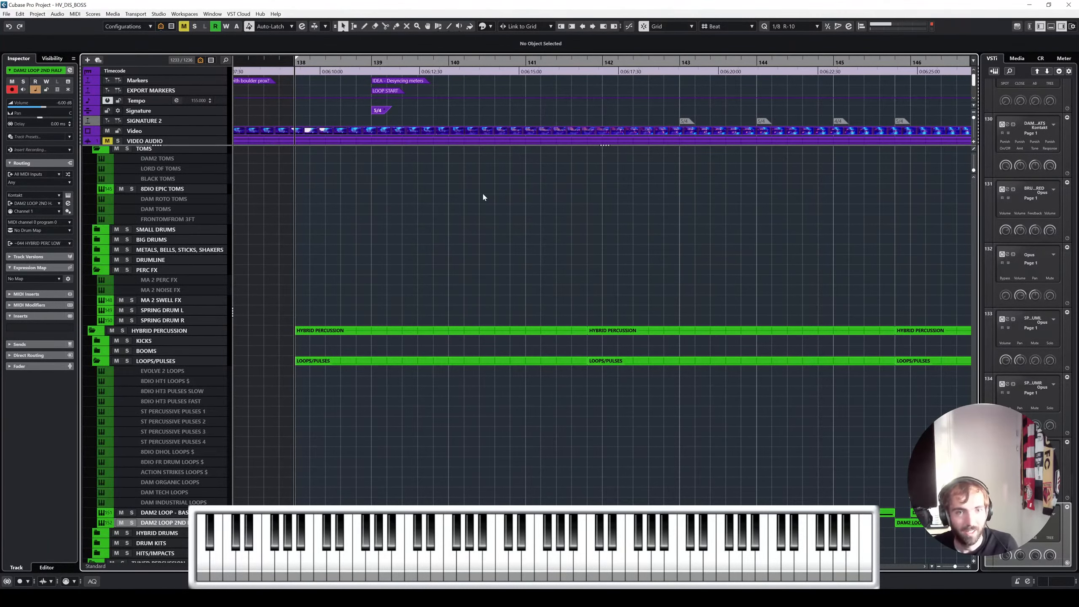
scroll(478, 195, "up", 8)
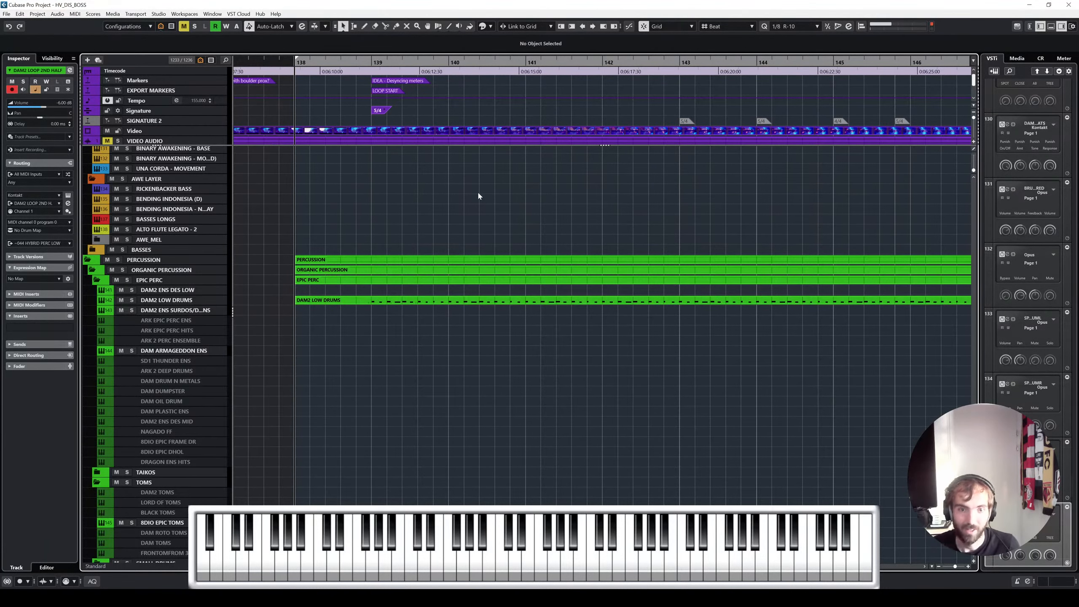
scroll(479, 194, "up", 10)
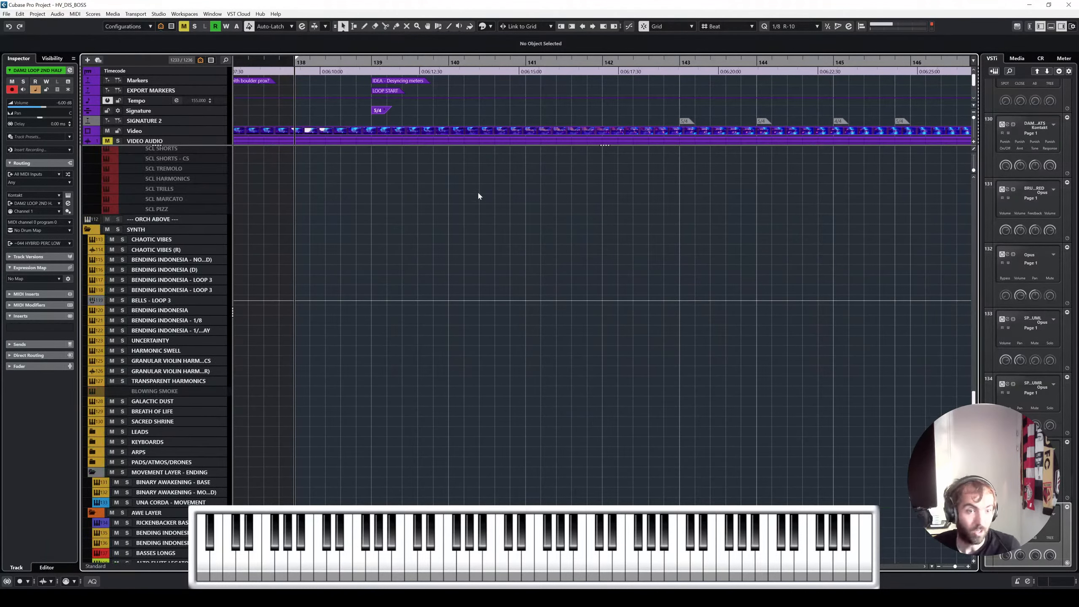
scroll(478, 195, "down", 8)
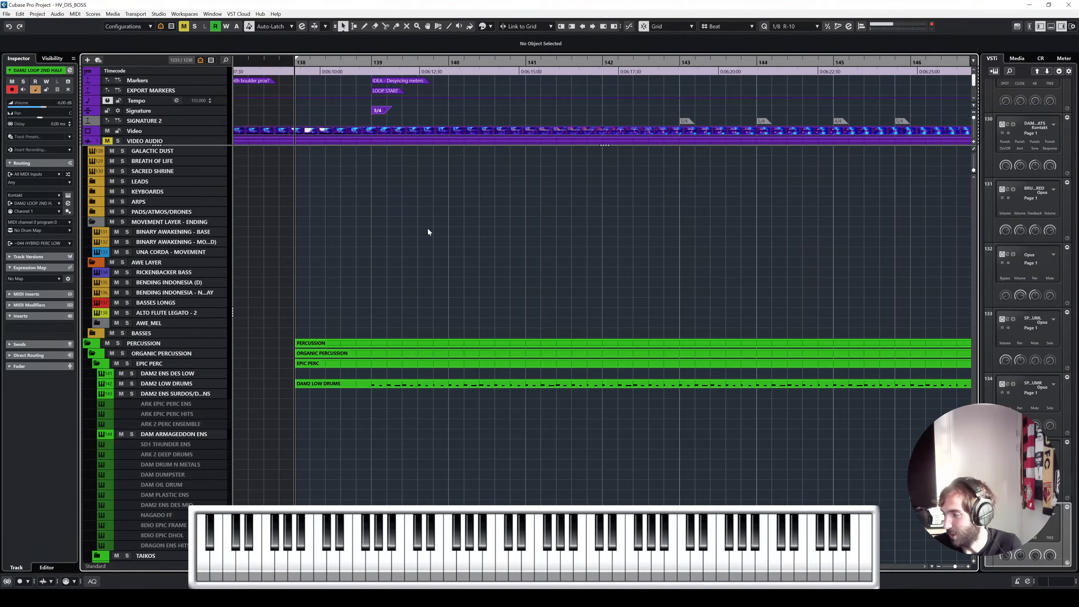
Step: Play the section from bar 138 and mute the DAM2 Low Drums part with the Mute tool
key("space")
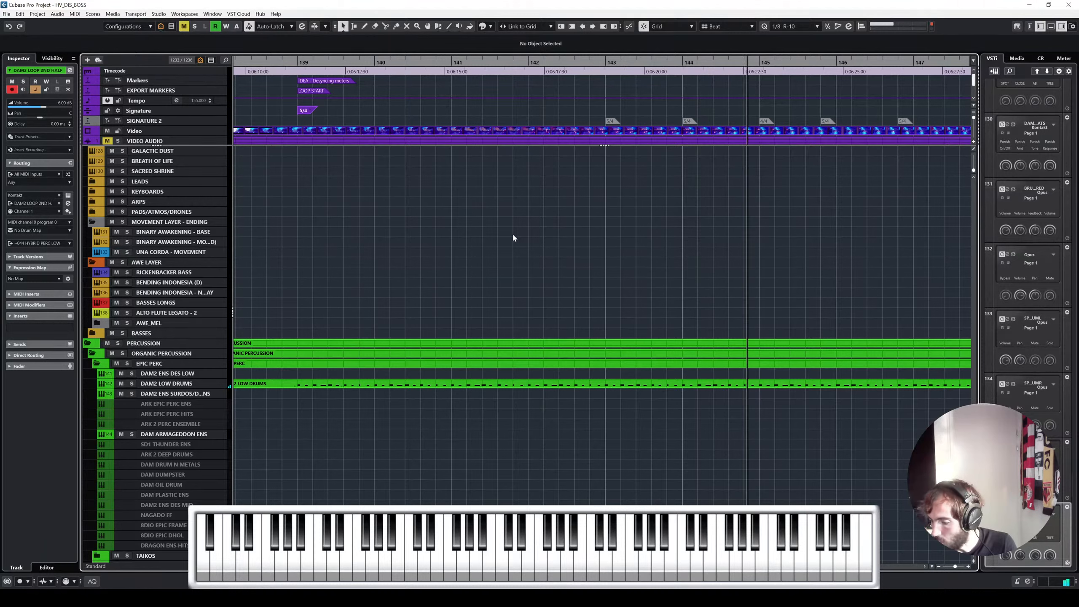
scroll(517, 226, "right", 2)
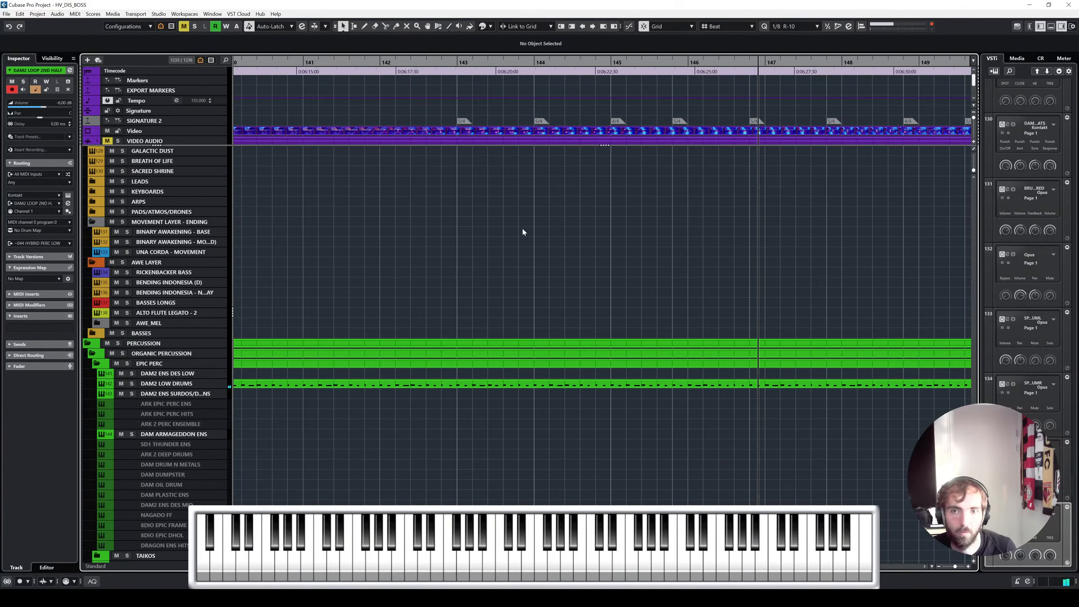
scroll(341, 288, "down", 4)
right_click(324, 265)
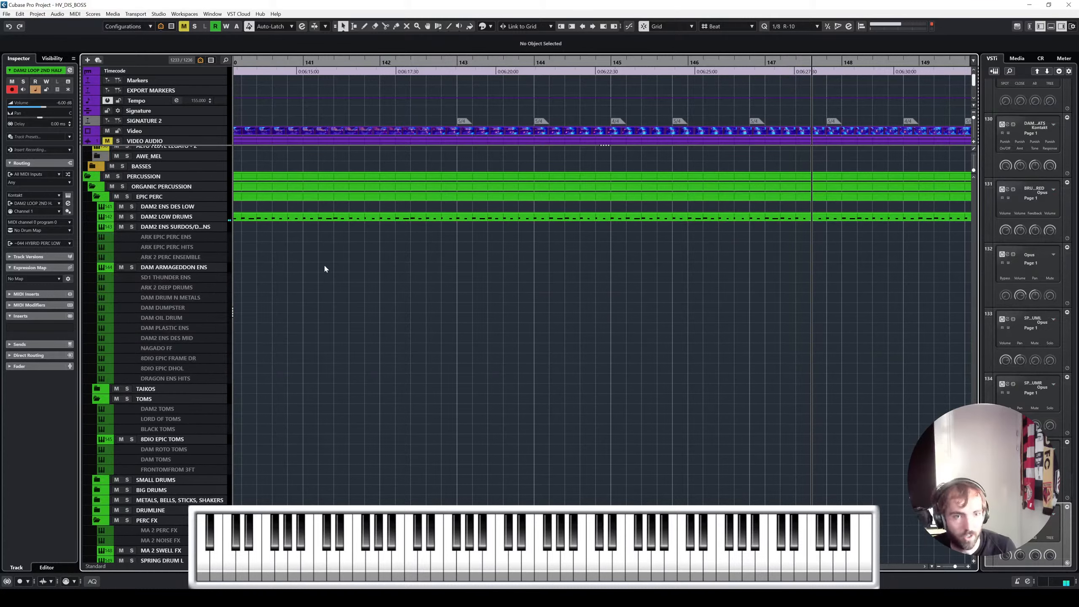
left_click(387, 266)
scroll(389, 266, "left", 2)
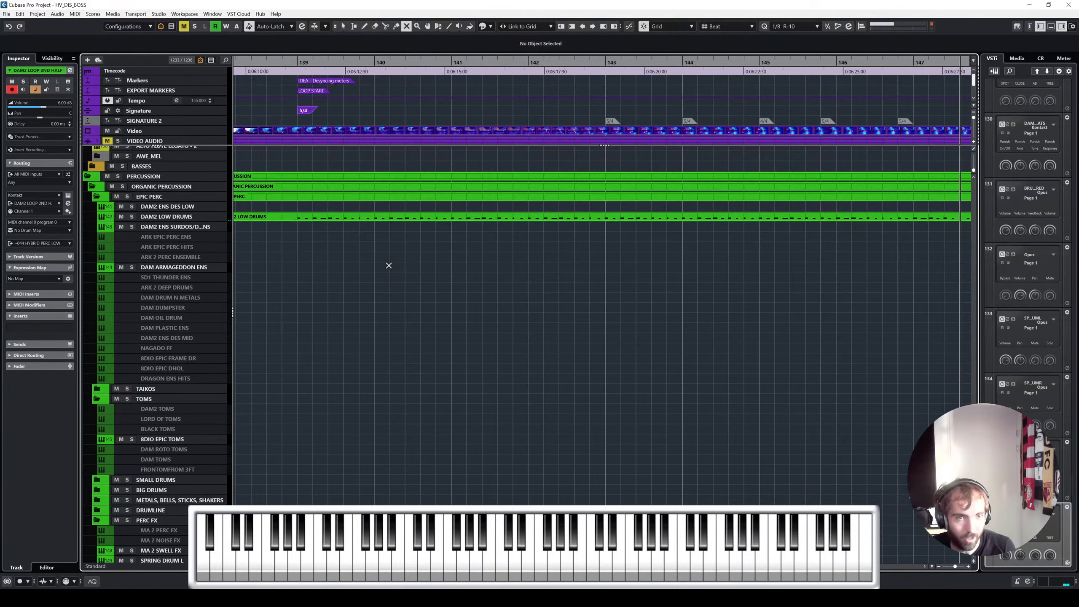
scroll(389, 265, "down", 2)
left_click_drag(249, 213, 395, 246)
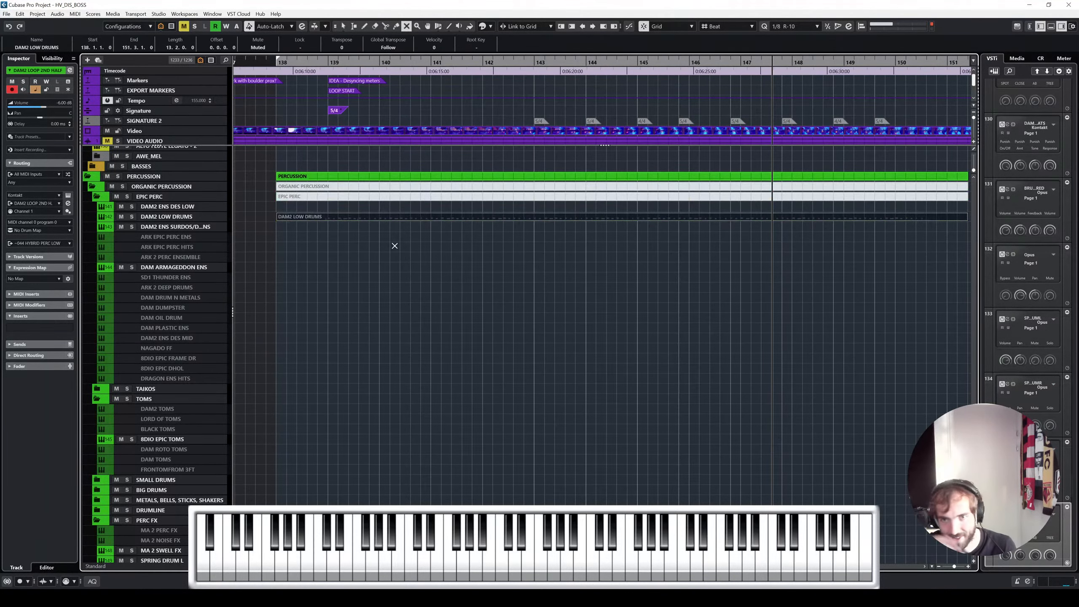
Step: Mute all DAM2 Loop base and 2nd Half parts, then return to the selection tool
scroll(395, 246, "down", 10)
left_click_drag(344, 294, 896, 411)
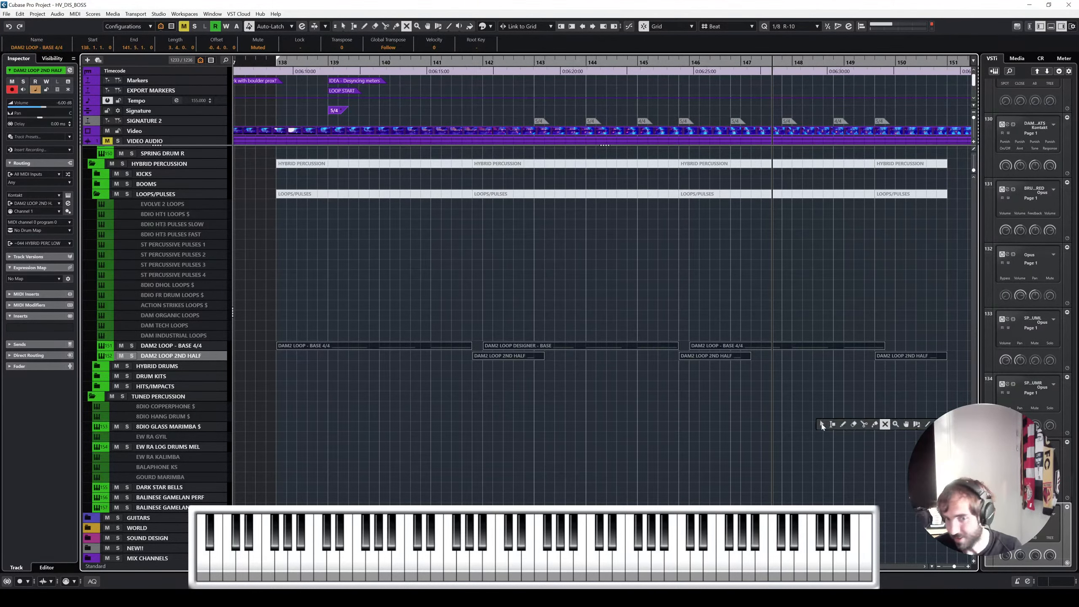
key("1")
left_click(801, 425)
Step: Play the section from bar 139 and look over how the low brass, viola, celli and bass loops line up
scroll(381, 260, "down", 15)
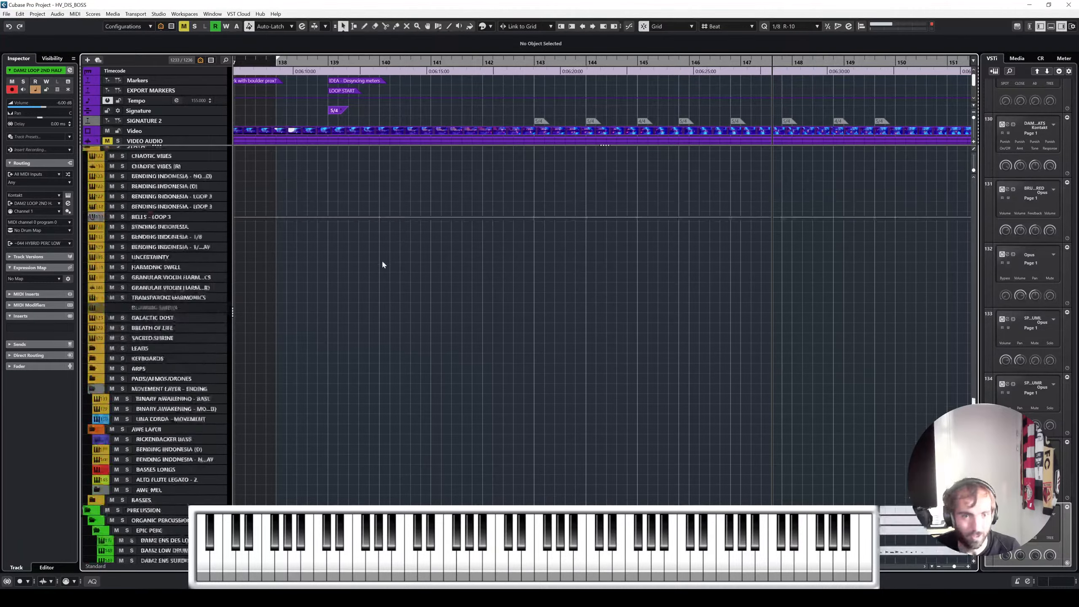
scroll(382, 265, "down", 5)
scroll(382, 264, "up", 1, "ctrl")
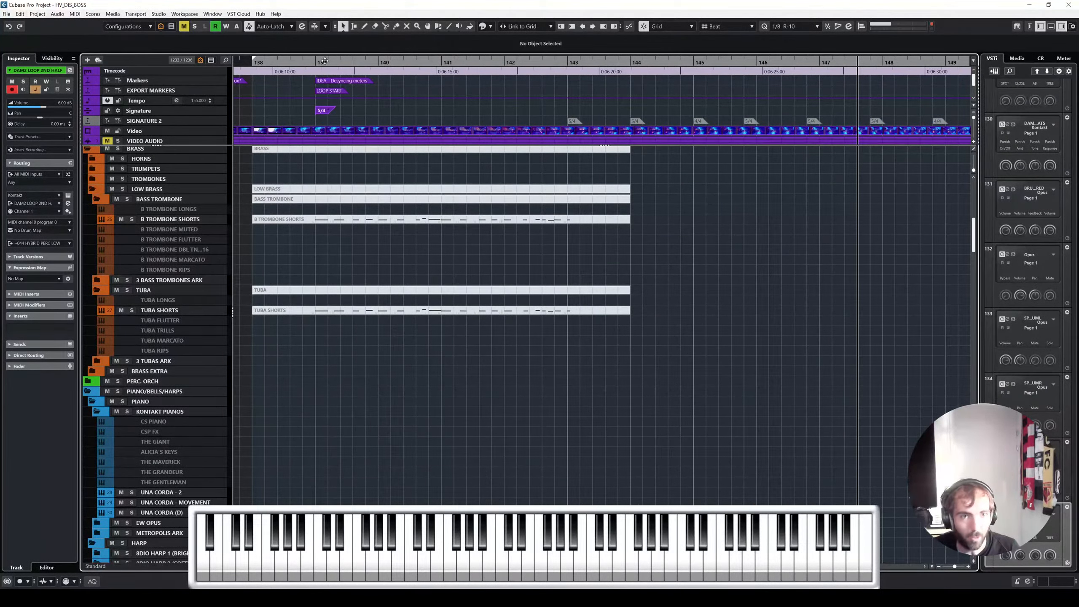
scroll(501, 251, "down", 8)
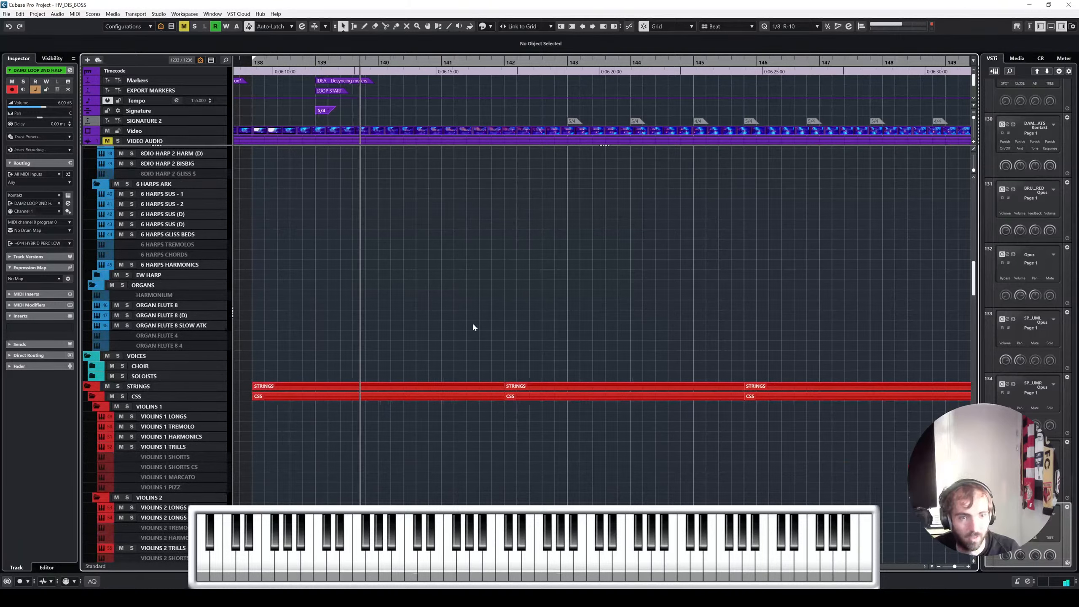
scroll(473, 326, "down", 5)
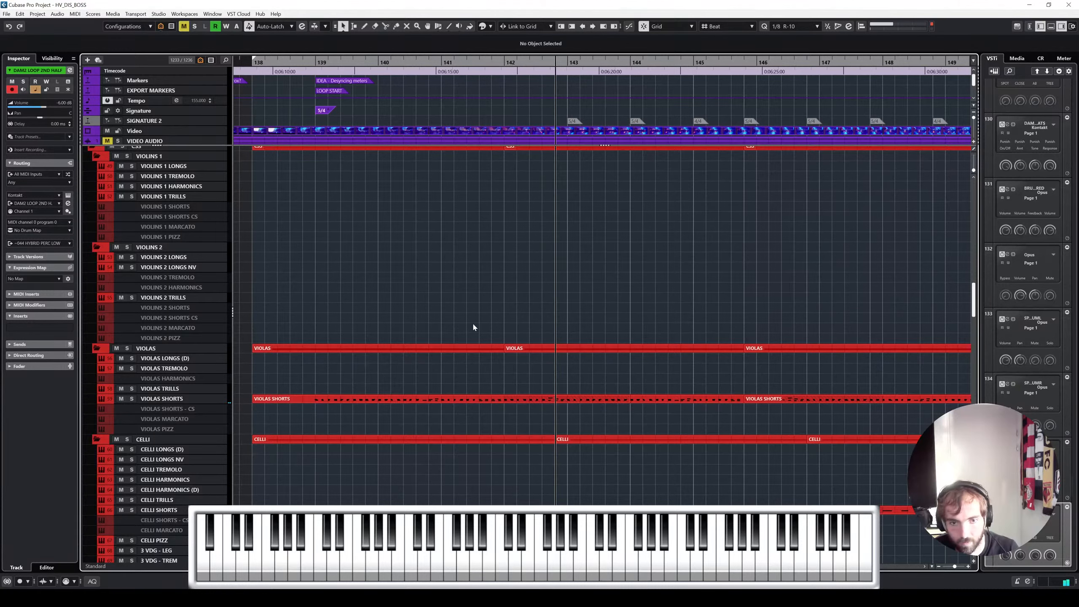
scroll(598, 332, "down", 4)
scroll(599, 337, "down", 2)
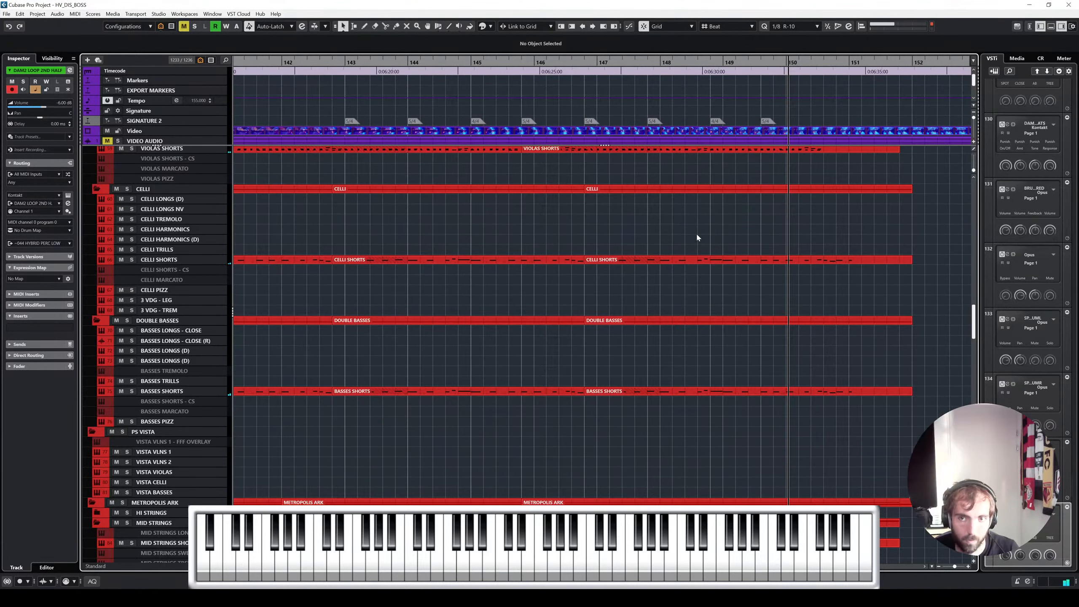
scroll(680, 239, "left", 3)
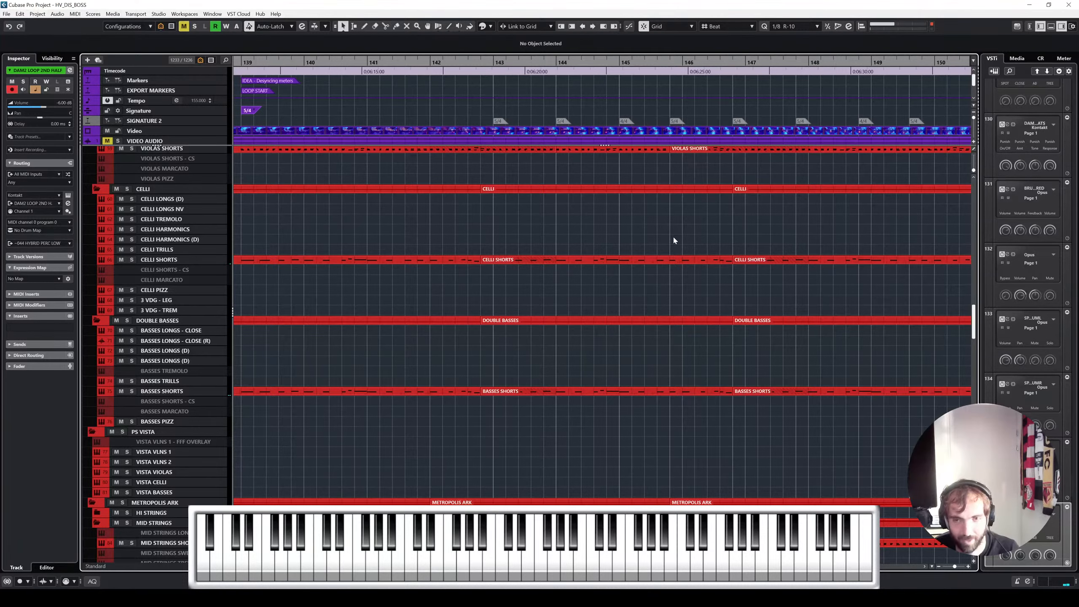
scroll(674, 237, "down", 3)
scroll(673, 237, "right", 3)
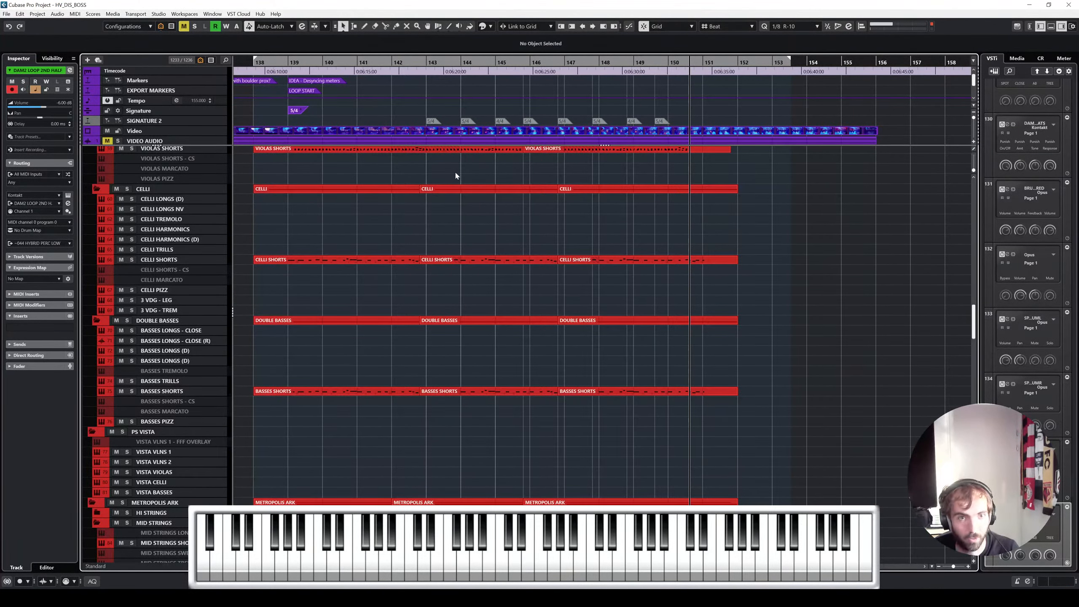
scroll(455, 174, "left", 2)
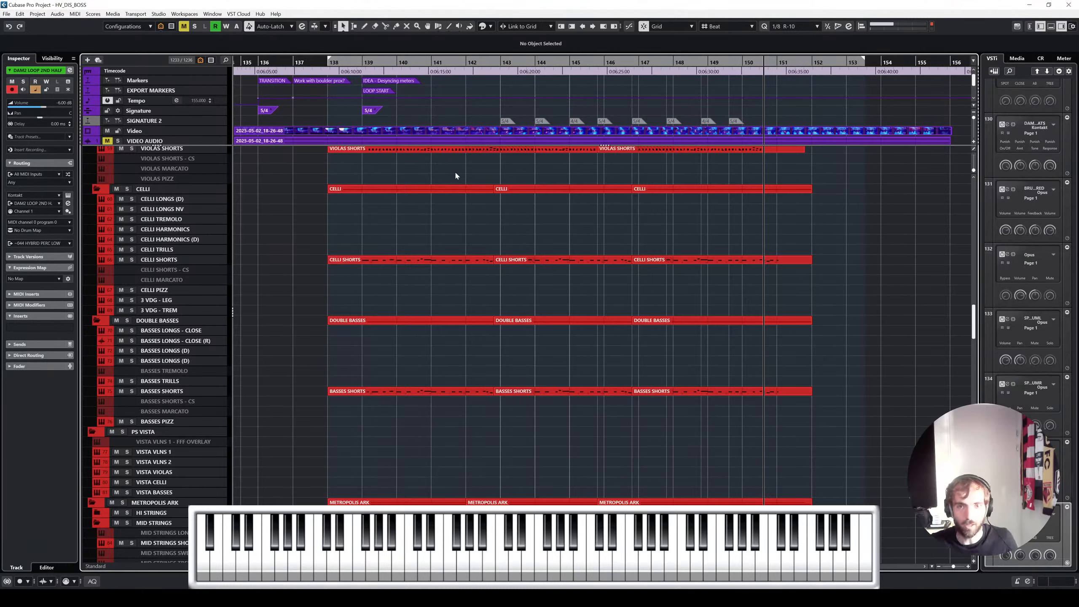
Step: Copy the four SIGNATURE 2 markers from 146.5.1 onwards so the duplicate group starts at 150.4.1
scroll(468, 168, "up", 4)
scroll(493, 170, "right", 5)
scroll(592, 157, "down", 3)
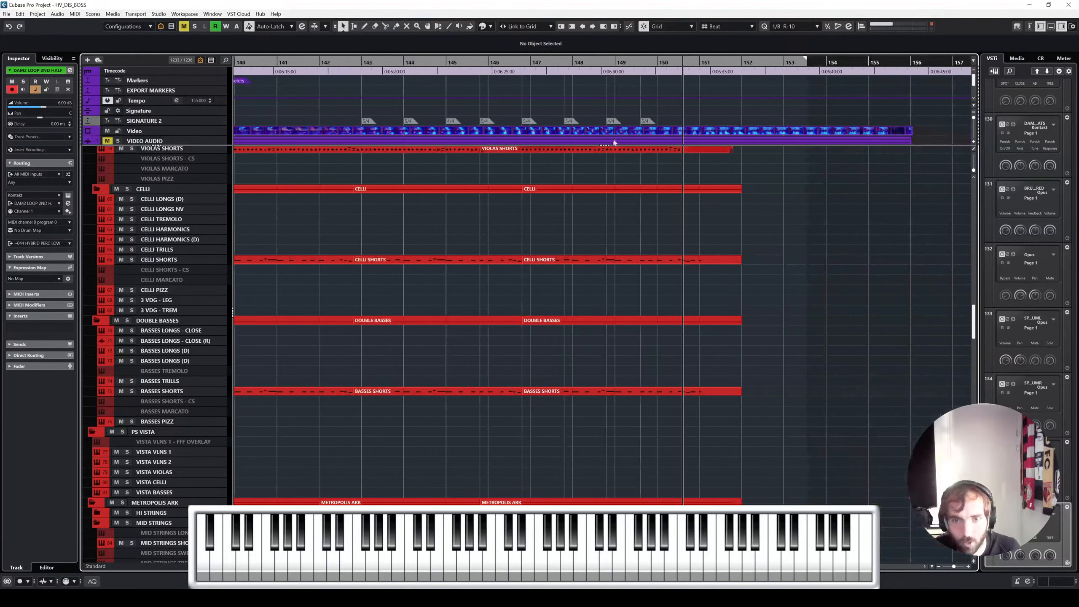
left_click_drag(666, 123, 533, 131)
scroll(533, 133, "up", 4)
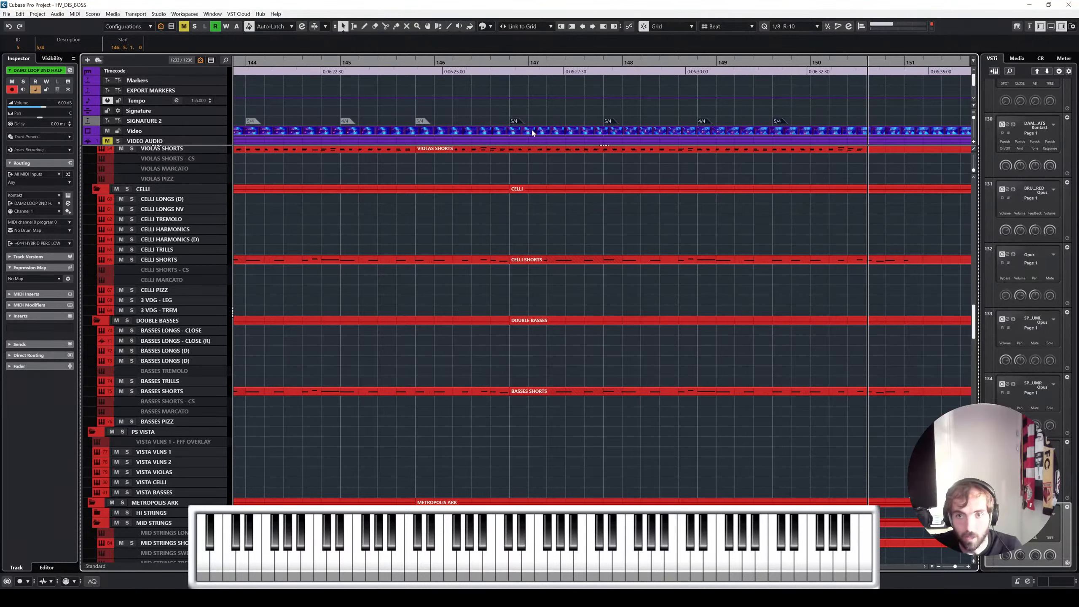
scroll(591, 124, "down", 3)
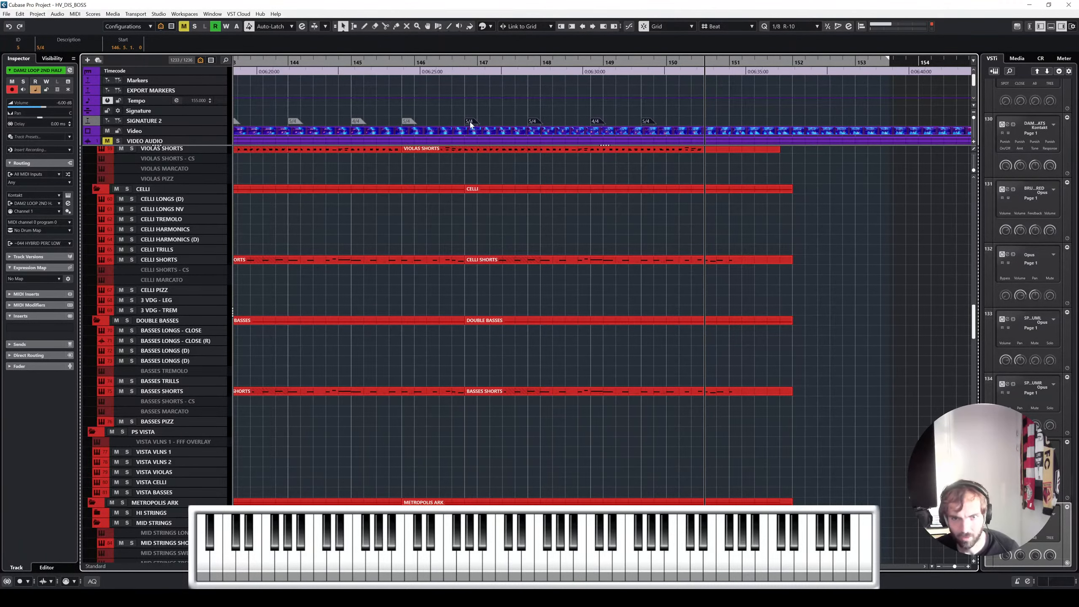
left_click_drag(470, 123, 707, 122)
scroll(727, 120, "right", 2)
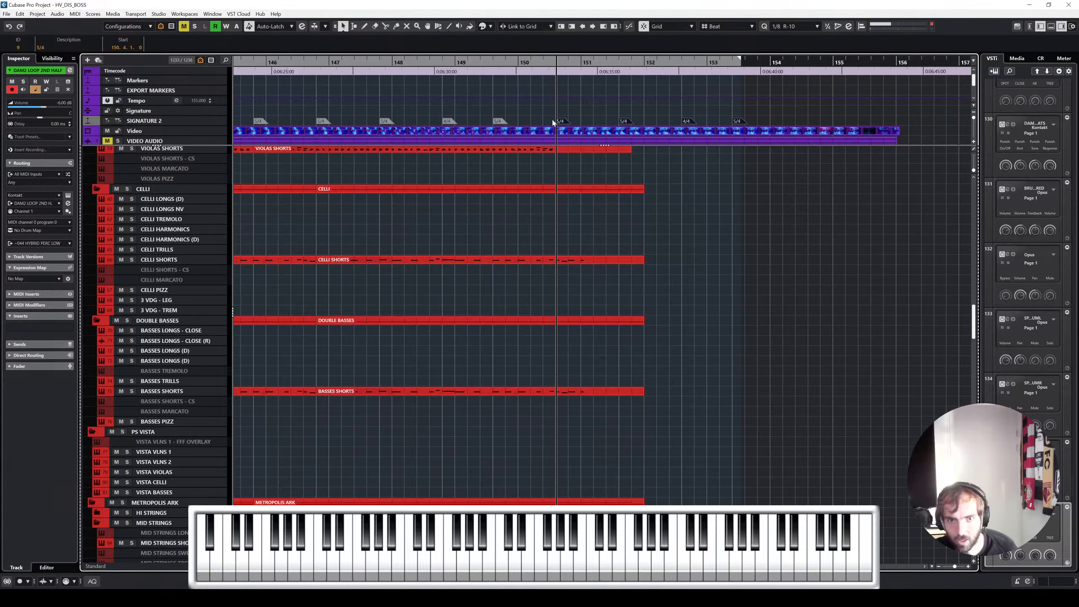
scroll(548, 123, "left", 3)
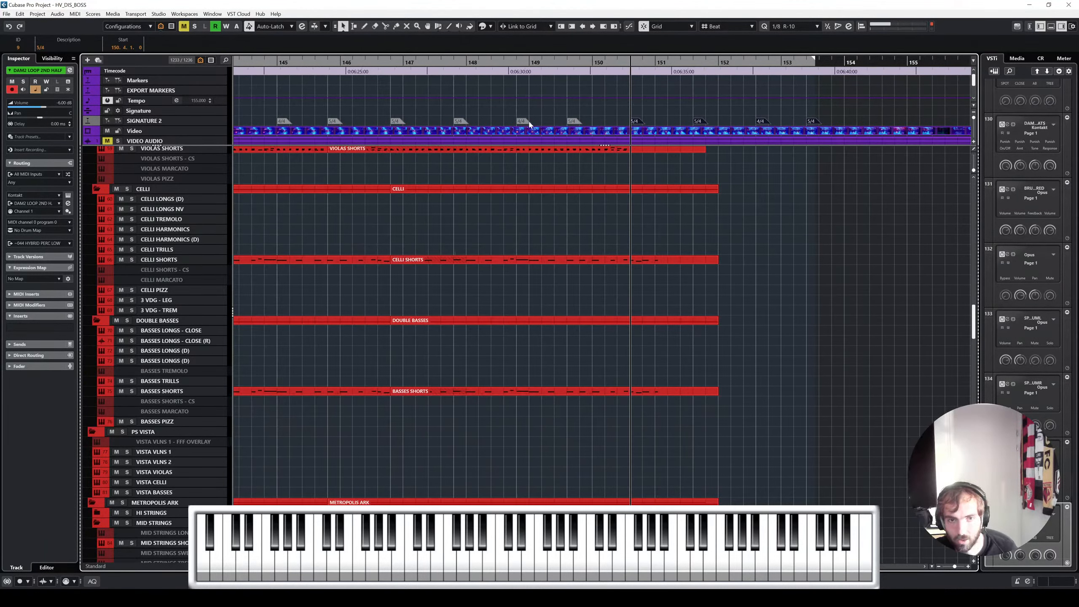
Step: Set the cycle range from bar 139 to bar 143 and add a matching cycle marker on the EXPORT MARKERS track
left_click(376, 63)
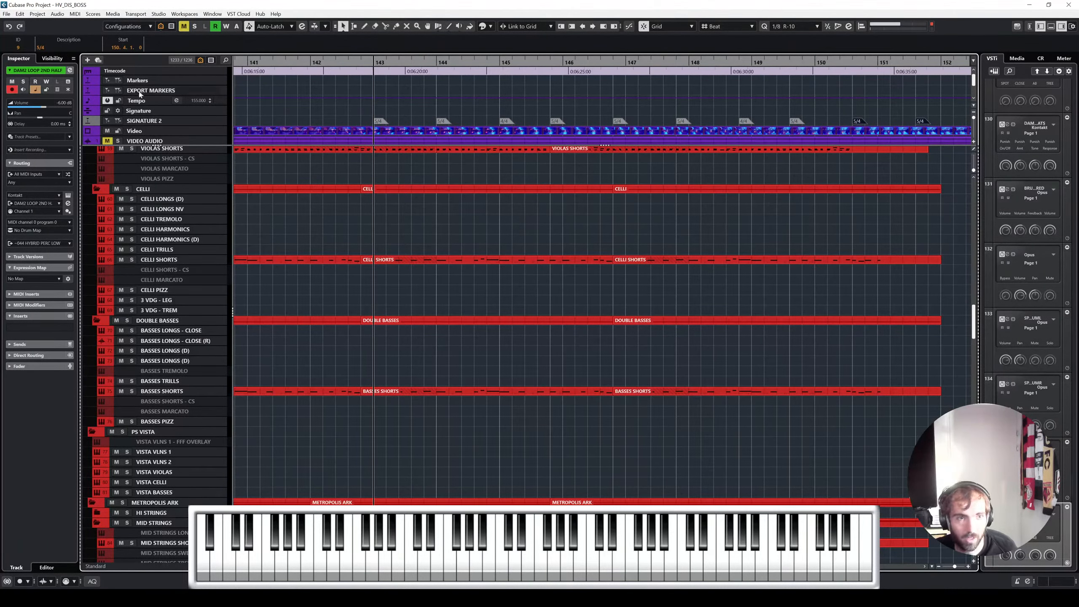
left_click(434, 261)
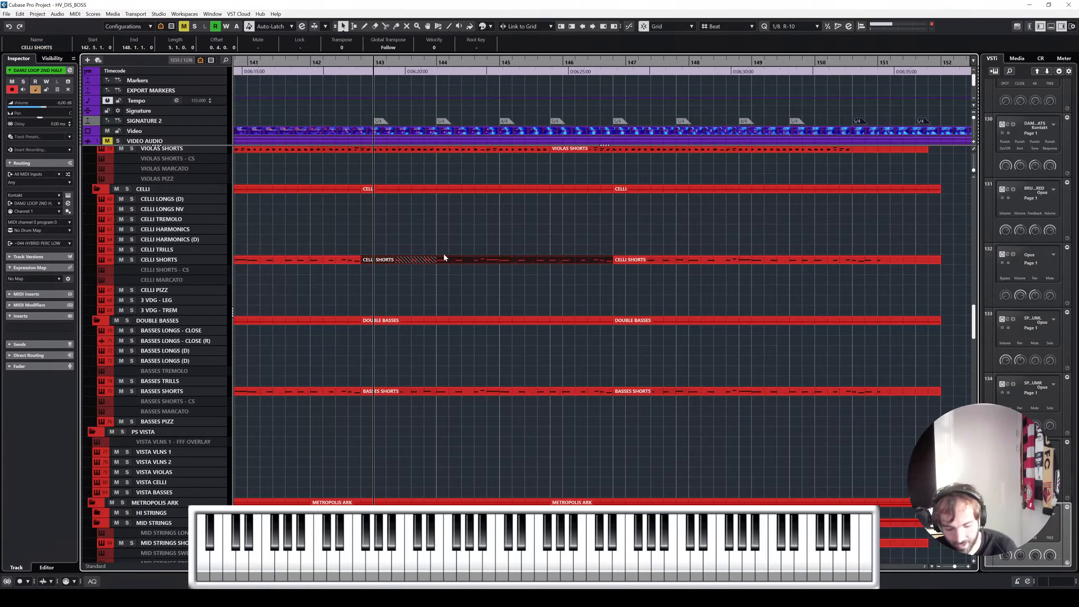
key("p")
left_click_drag(400, 61, 414, 61)
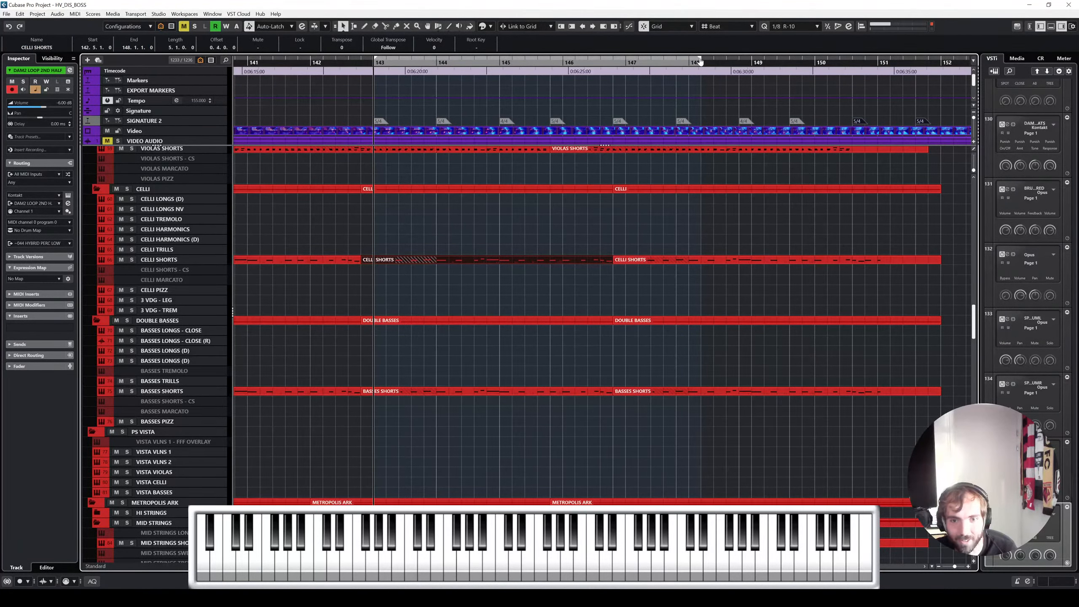
scroll(534, 75, "left", 5)
left_click_drag(678, 60, 419, 63)
left_click_drag(671, 60, 600, 64)
left_click(118, 90)
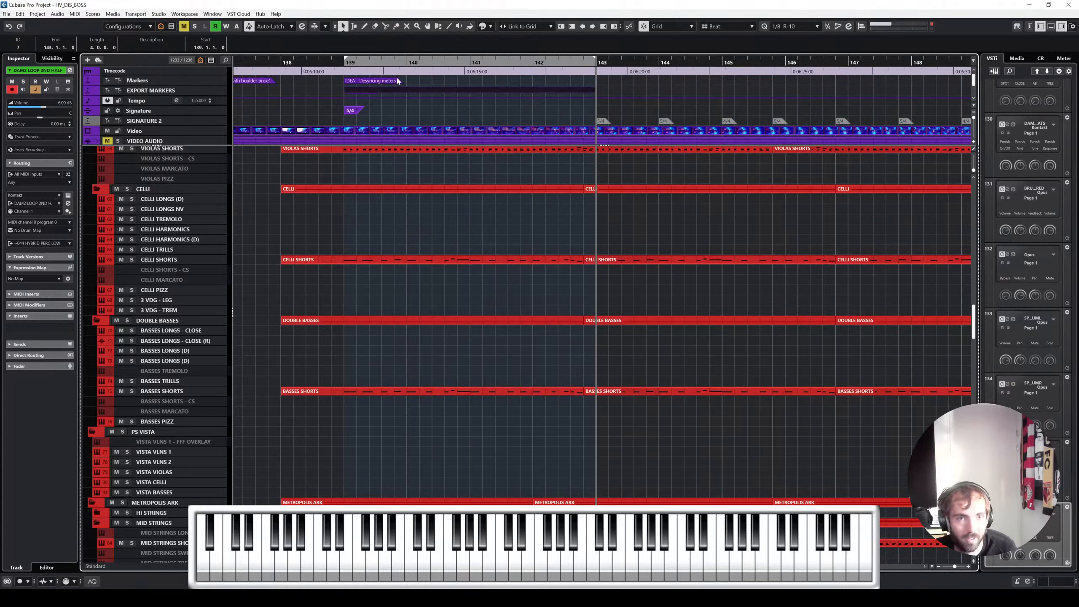
Step: Add two more EXPORT MARKERS cycle markers, one from 143.1.1 to 146.5.1 and one from 146.5.1 to 150.4.1
left_click_drag(401, 61, 688, 61)
scroll(659, 72, "right", 3)
left_click(118, 91)
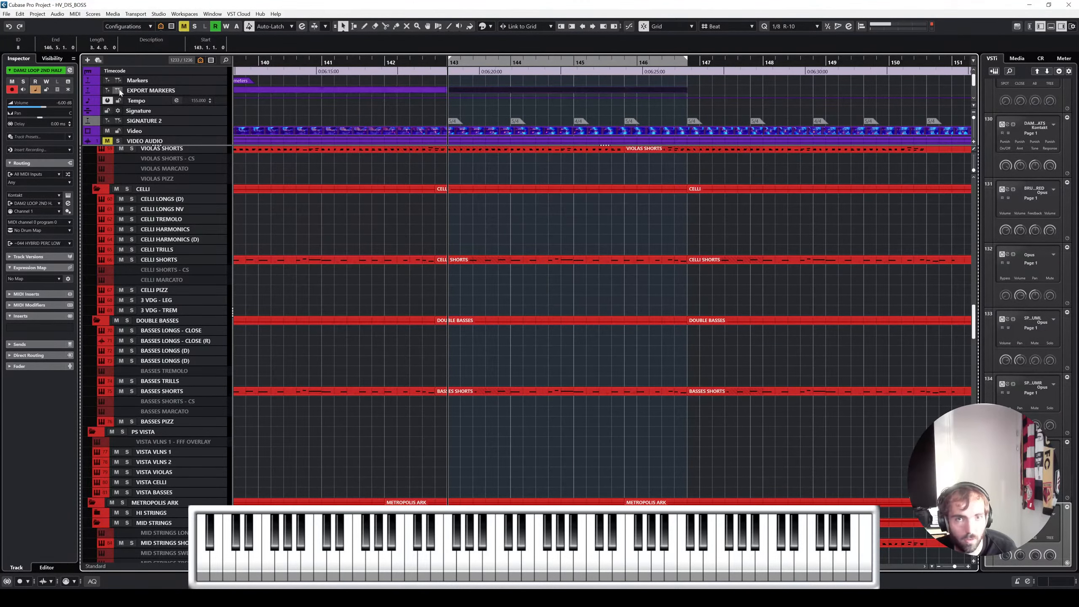
left_click_drag(518, 61, 759, 60)
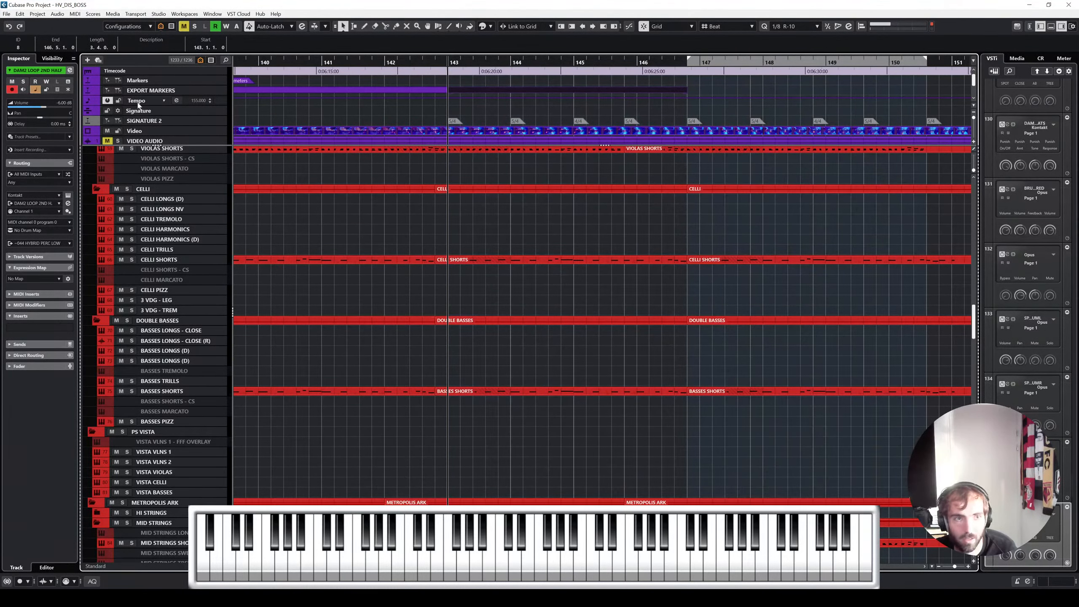
left_click(118, 91)
Step: Name the cycle marker starting at bar 139 CYCLE 1
scroll(474, 90, "left", 2)
left_click(474, 89)
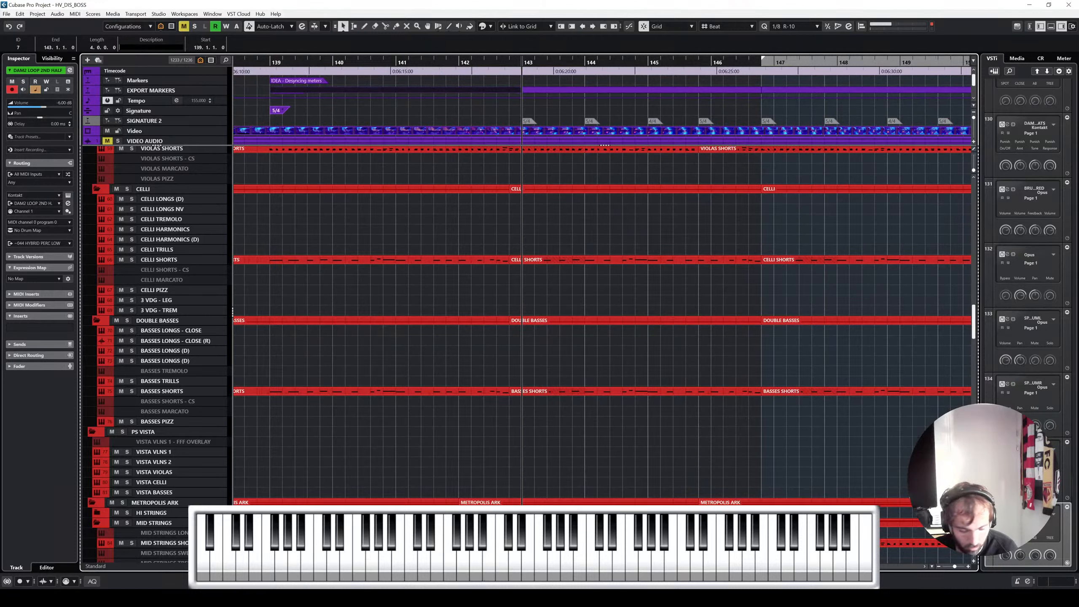
type("CYCLE 1")
key("Return")
Step: Name the cycle marker starting at bar 143 CYCLE 2
left_click(572, 91)
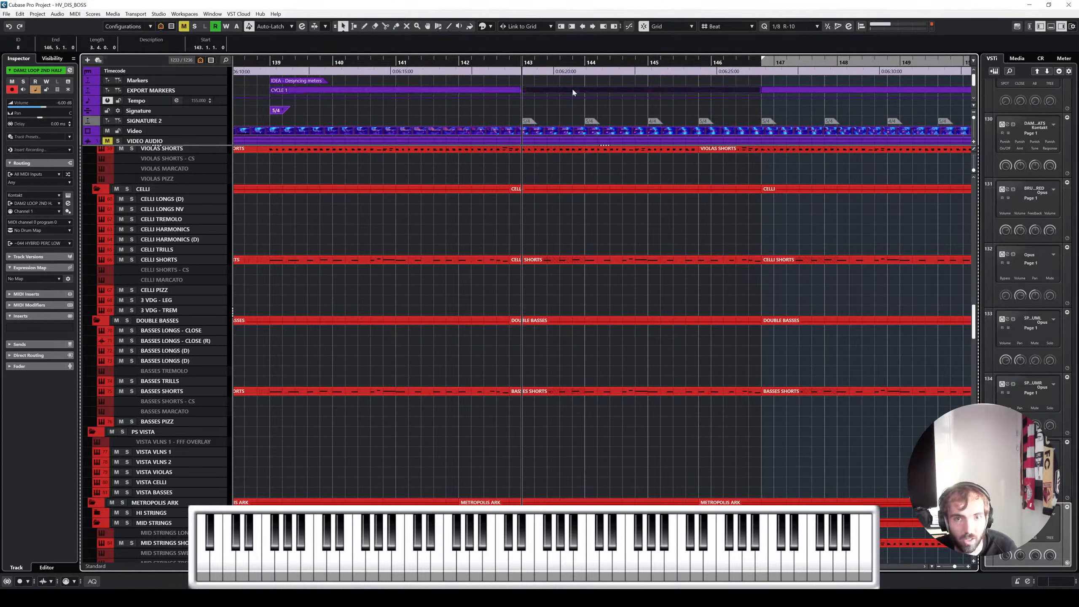
left_click(164, 53)
type("CYC")
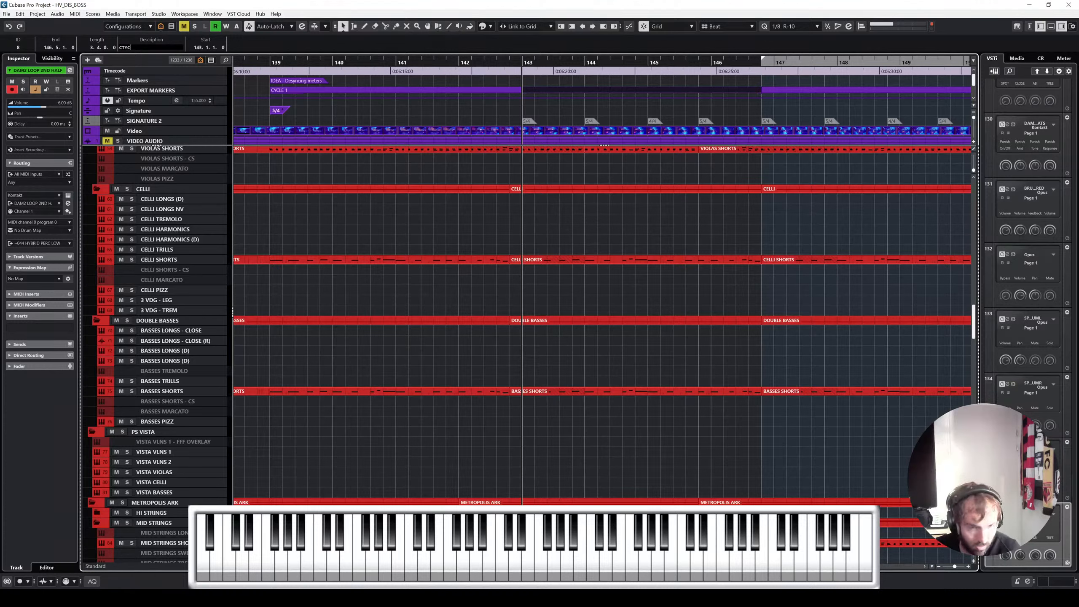
type("TCLE2")
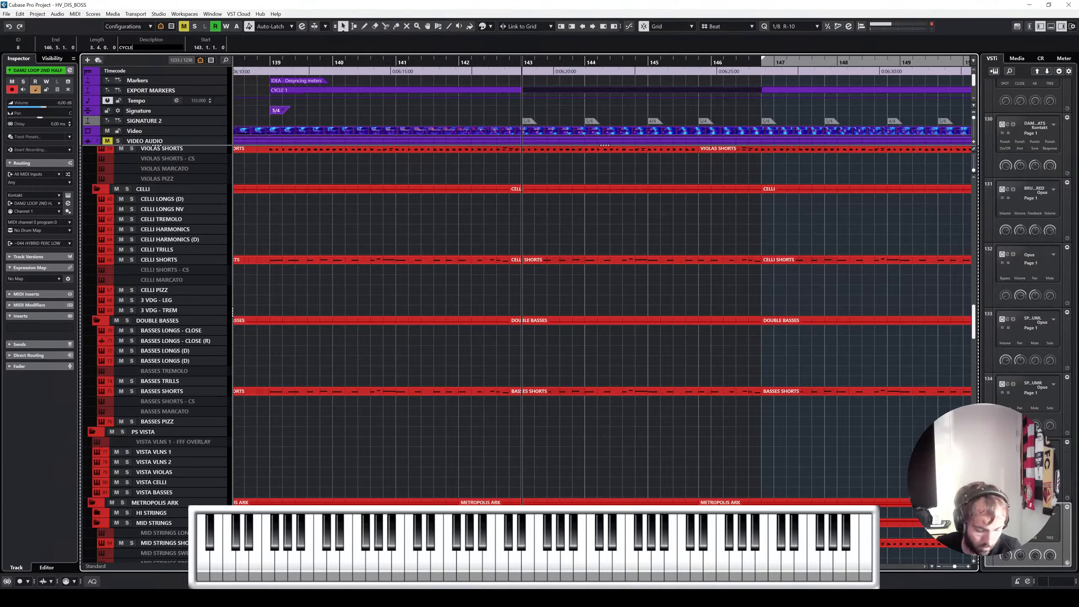
key("Return")
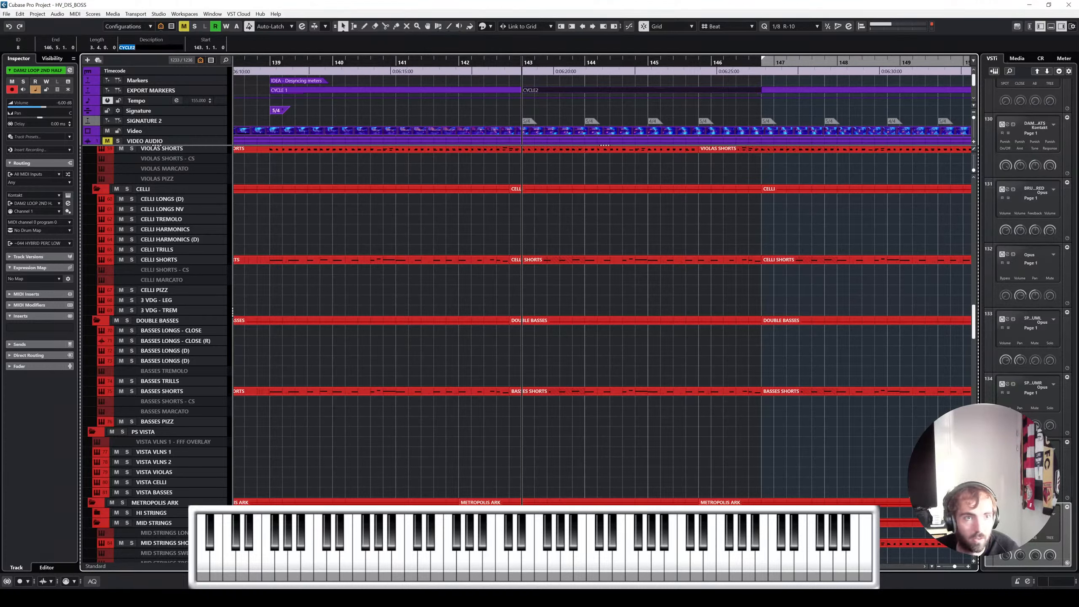
key("Return")
Step: Name the cycle marker starting at 146.5.1 CYCLE 3
scroll(571, 91, "right", 4)
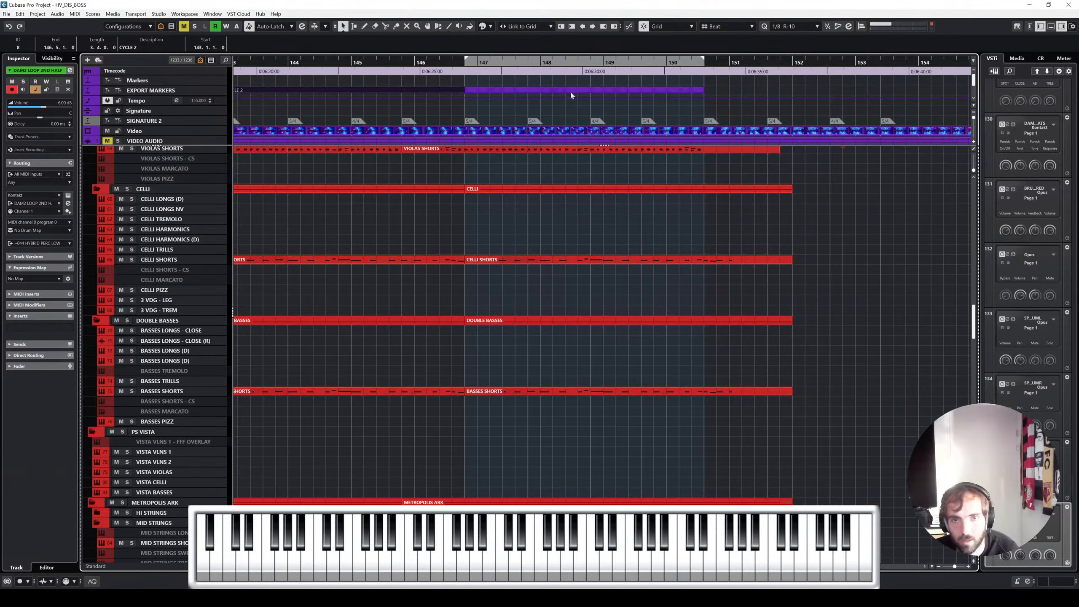
left_click(580, 90)
left_click(145, 48)
type("C")
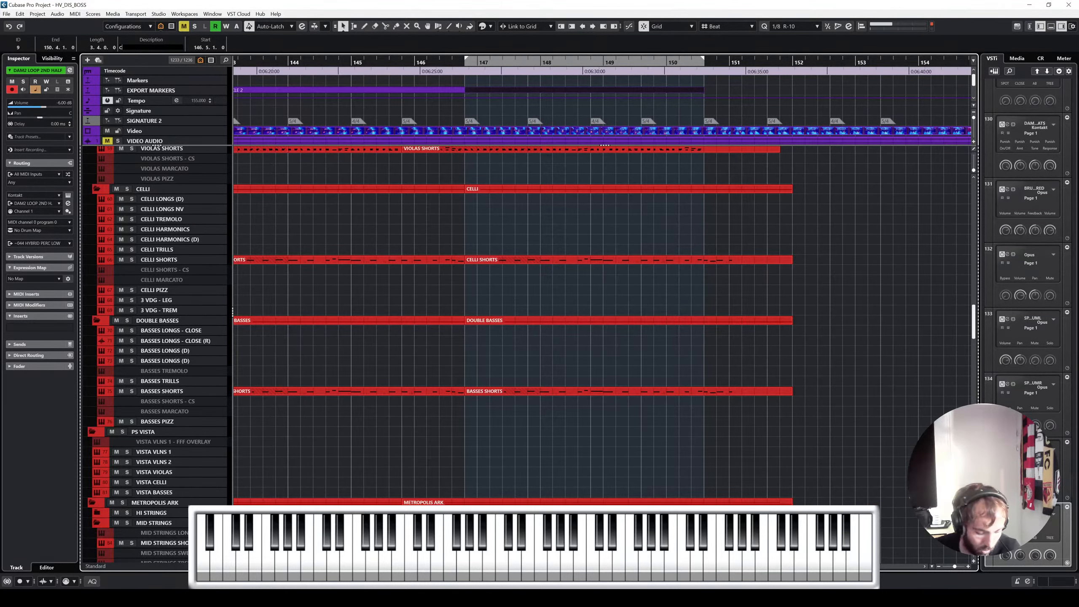
type("YCLE 3")
key("Return")
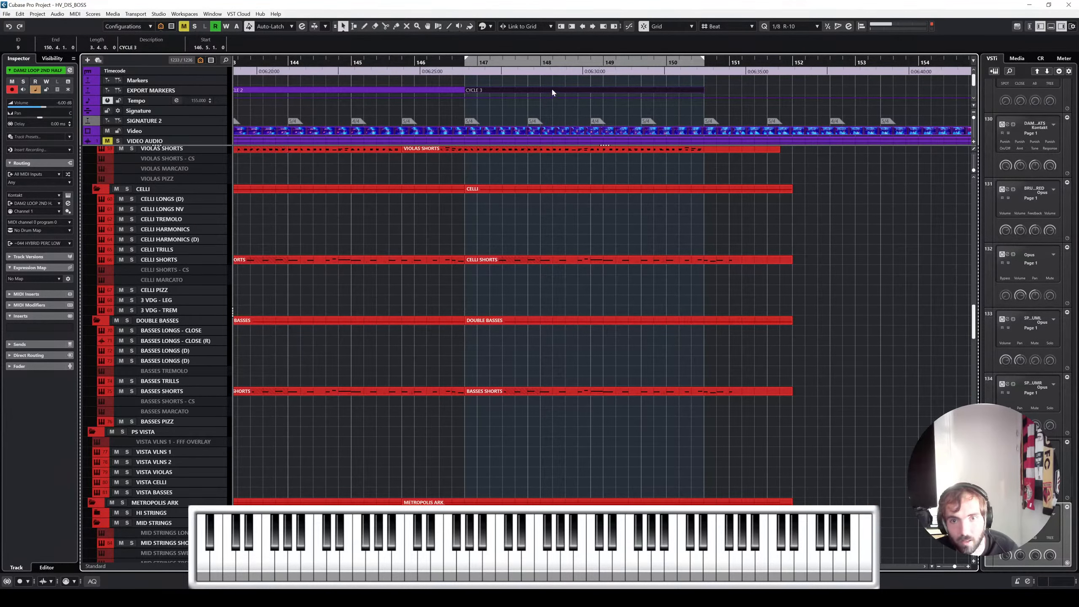
Step: Copy the CYCLE 3 marker to 150.4.1, move the cycle range over the copy and rename it CYCLE 4
left_click_drag(552, 90, 789, 90)
scroll(731, 92, "right", 4)
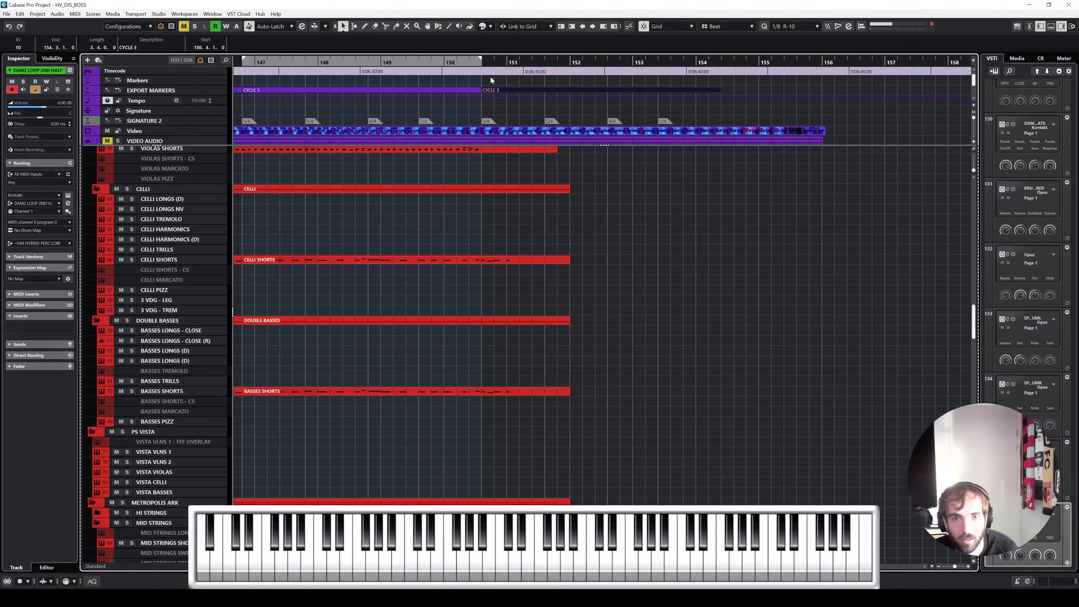
scroll(467, 87, "left", 3)
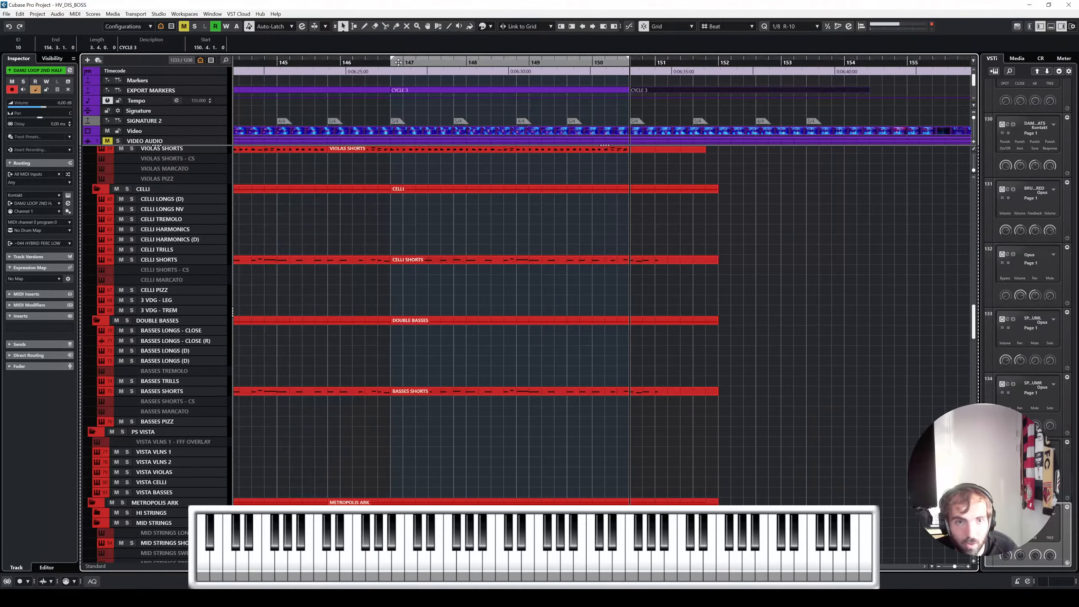
mouse_move(613, 62)
left_mouse_down()
mouse_move(865, 62)
mouse_move(844, 62)
left_mouse_up()
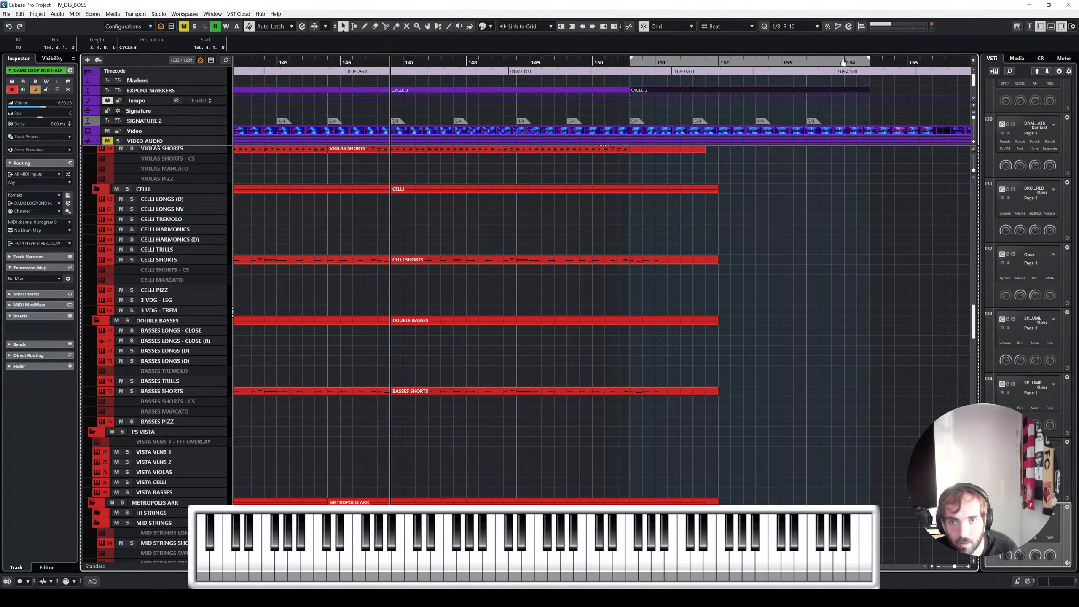
left_click(163, 48)
type("4")
key("Return")
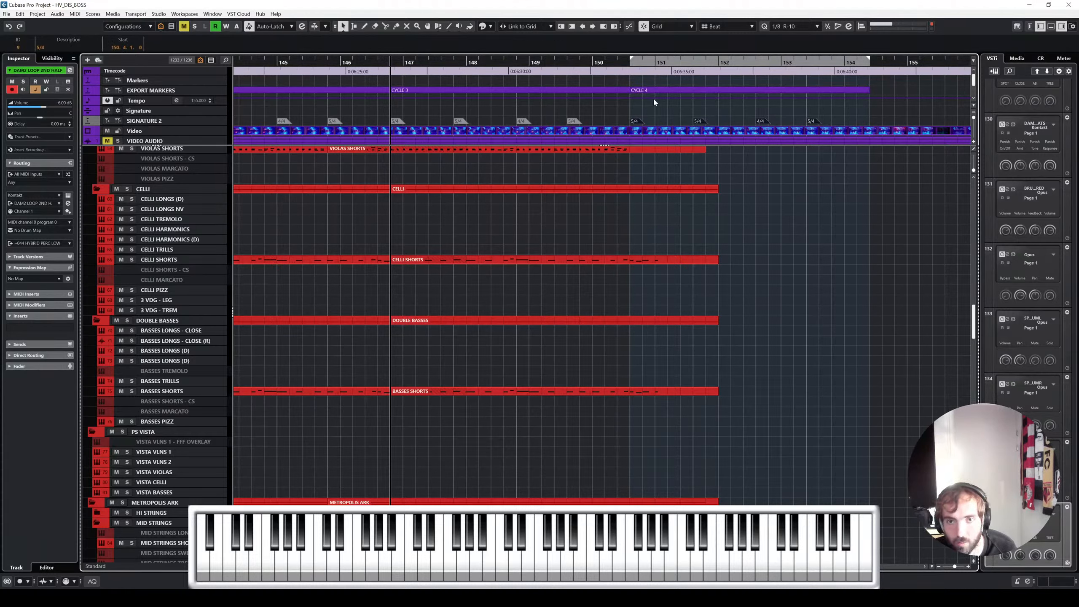
Step: Copy CYCLE 4 and its four signature markers to 154.3.1, move the cycle range there and rename the selected copies CYCLE 5
left_click_drag(641, 95, 874, 94)
scroll(833, 117, "right", 5)
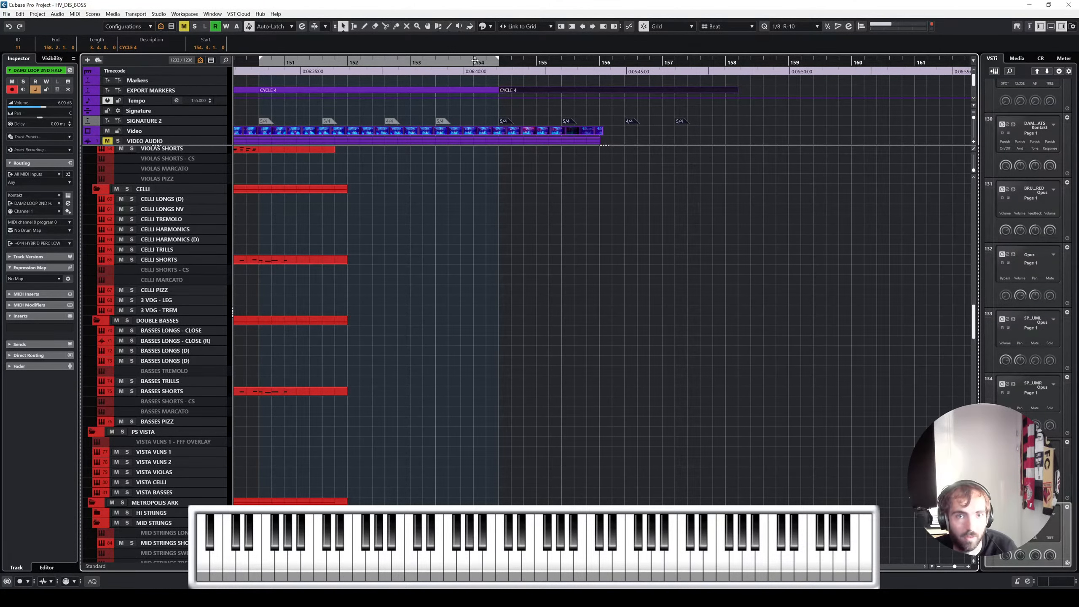
left_click_drag(474, 60, 713, 61)
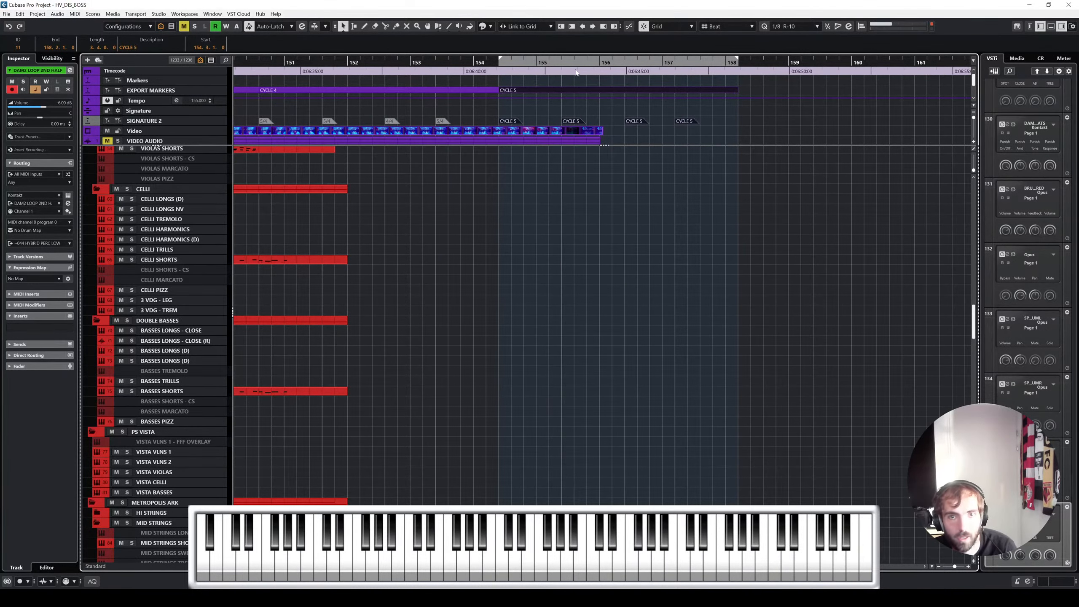
Step: Copy the CYCLE 5 marker and its four signature markers to 158.2.1, and place the playhead at bar 162
left_click_drag(520, 91, 763, 92)
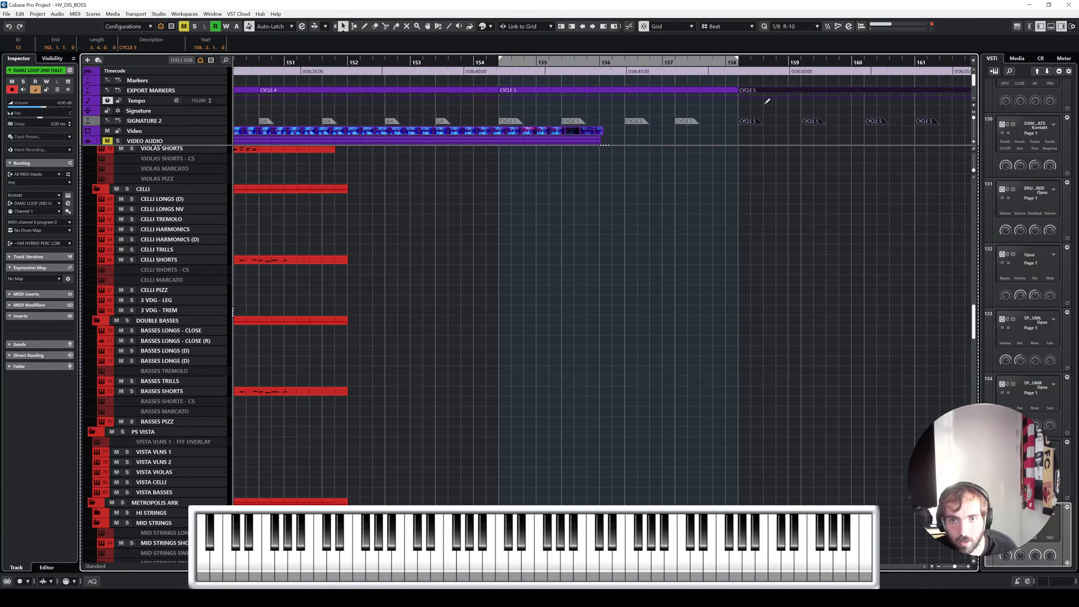
scroll(772, 112, "right", 5)
left_click(681, 63)
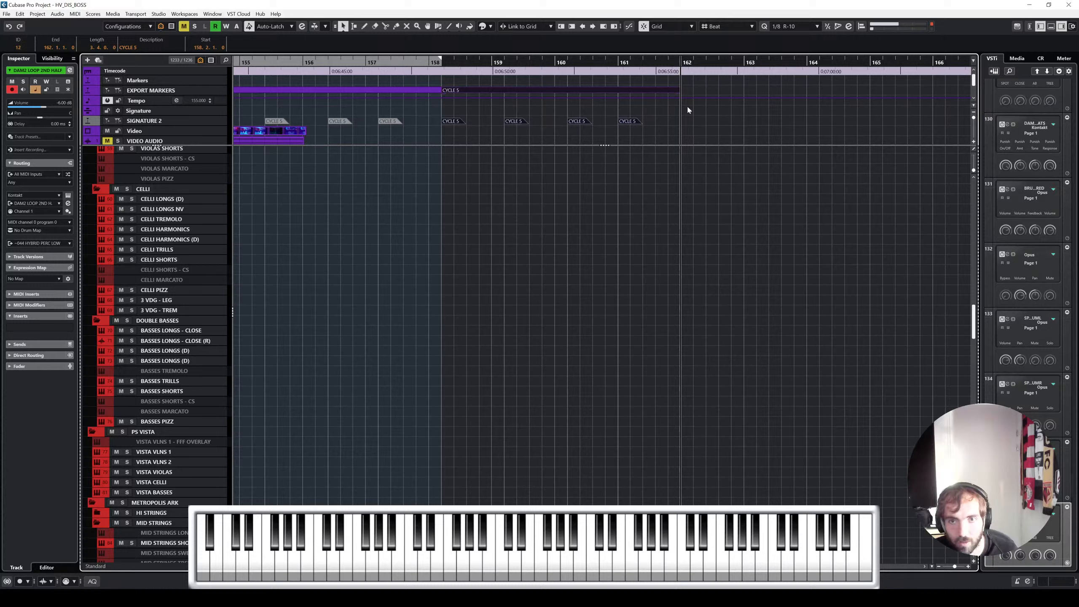
Step: Rename the cycle marker starting at 158.2.1 as CYCLE 6
left_click(672, 128)
scroll(529, 127, "left", 3)
left_click(360, 122)
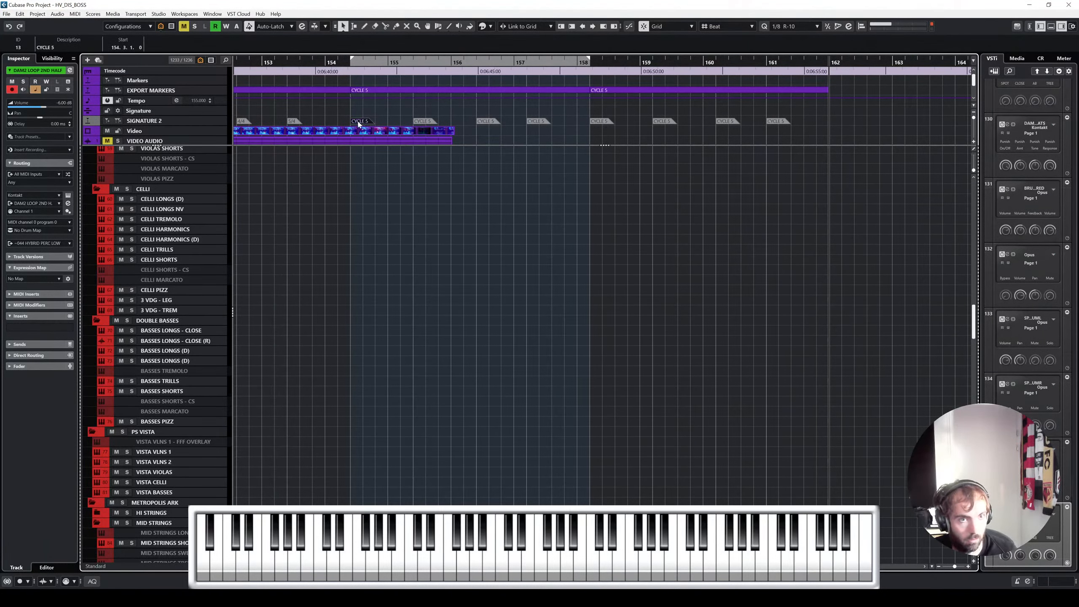
left_click(397, 89)
scroll(436, 91, "left", 3)
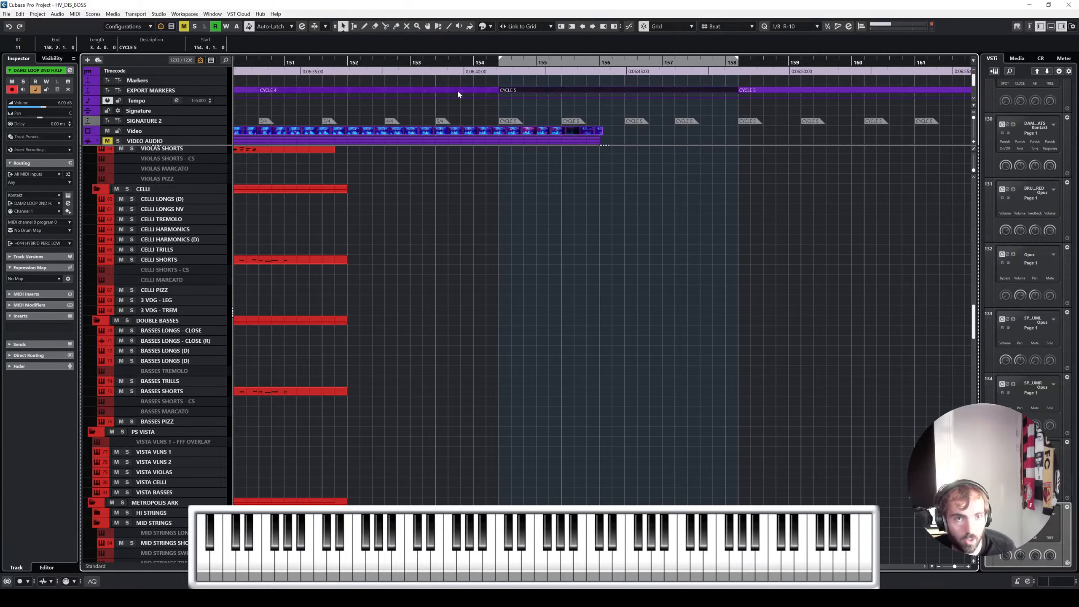
scroll(511, 121, "right", 3)
left_click(615, 90)
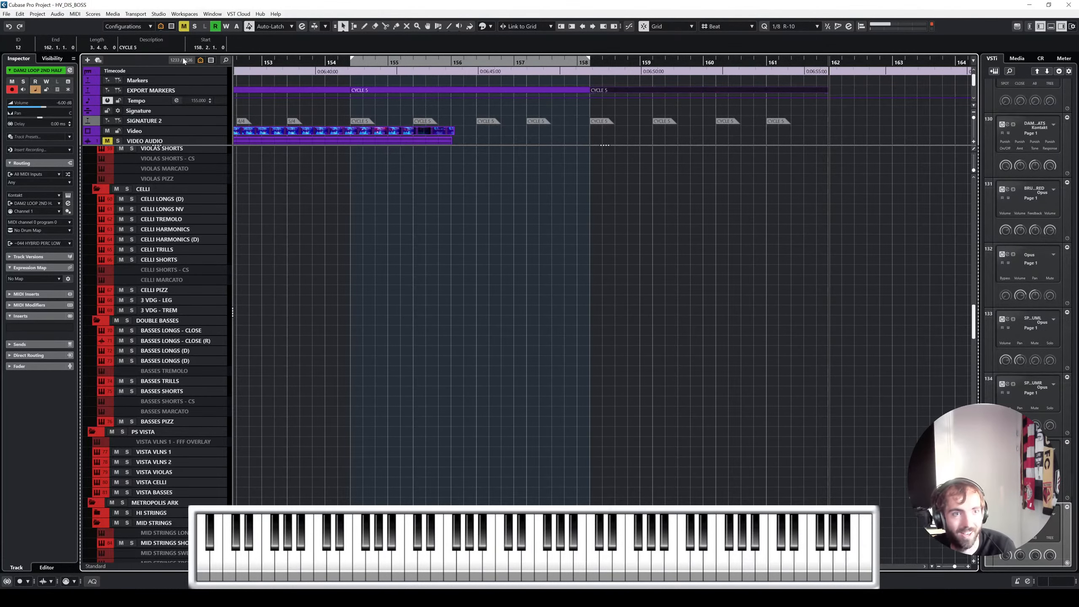
left_click(164, 47)
key("Right")
key("BackSpace")
type("6")
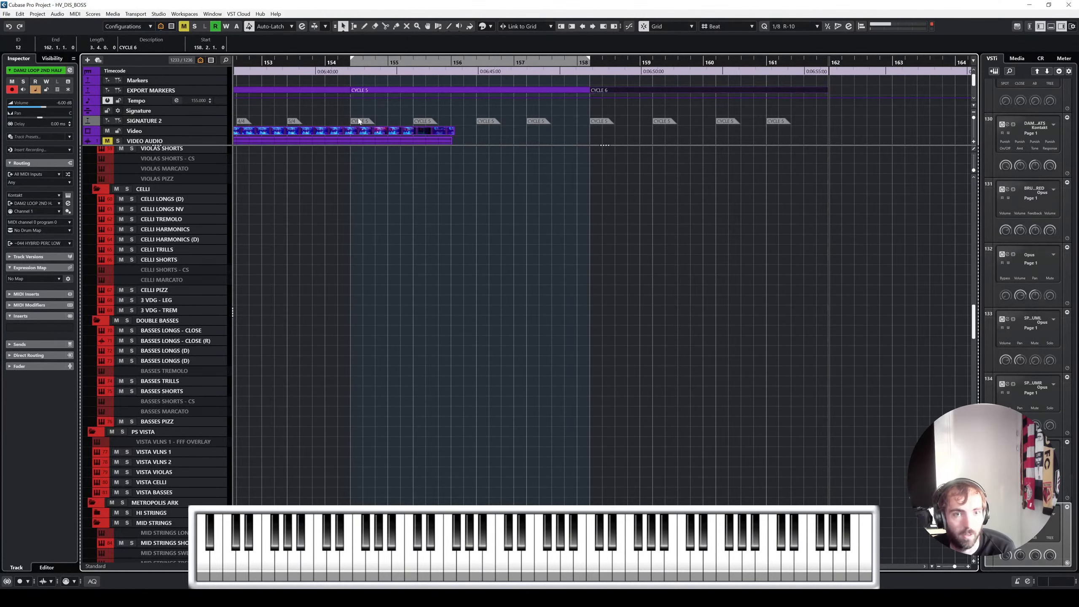
key("Return")
Step: Label the first two signature markers of CYCLE 5, at 154.3.1 and 155.3.1, as 5/4
type("5/")
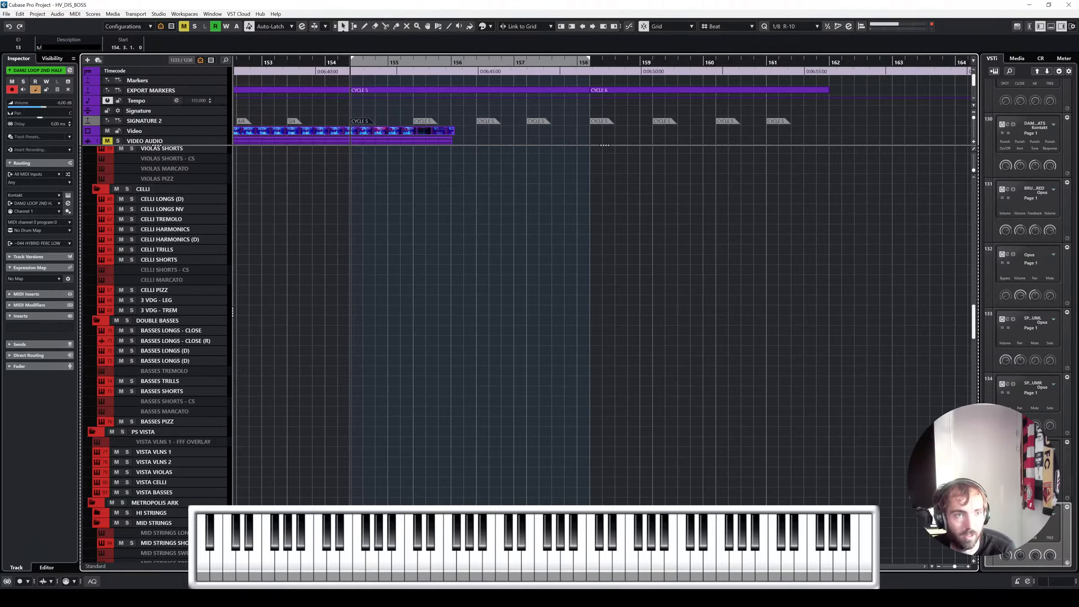
type("4")
key("Return")
left_click(423, 121)
left_click(68, 48)
type("5")
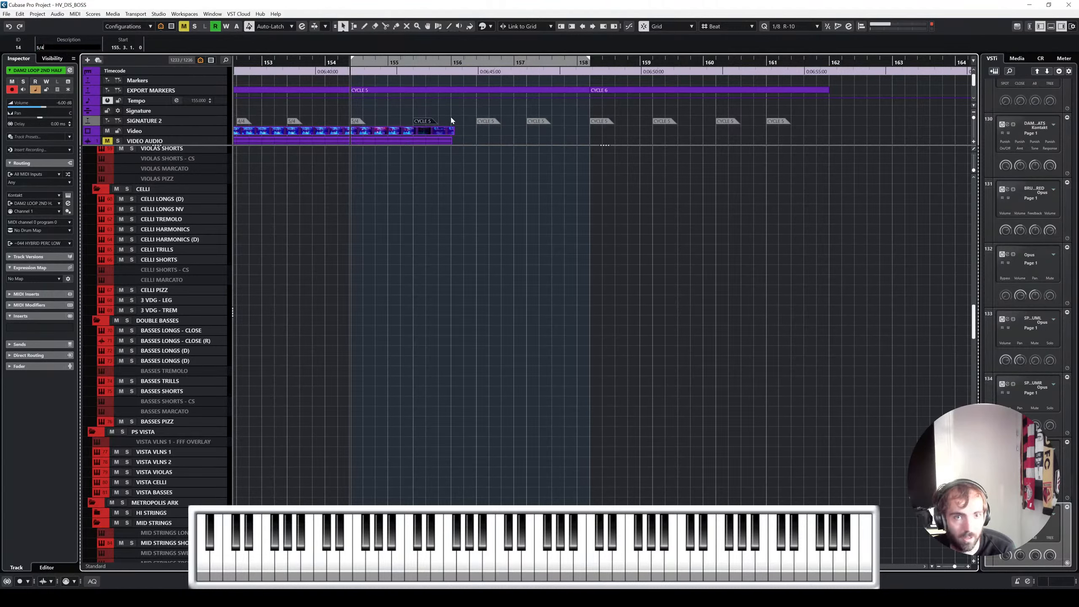
key("Return")
Step: Label the remaining CYCLE 5 signature markers 4/4 at 156.3.1 and 5/4 at 157.2.1
key("Right")
left_click(68, 48)
type("4/4")
key("Return")
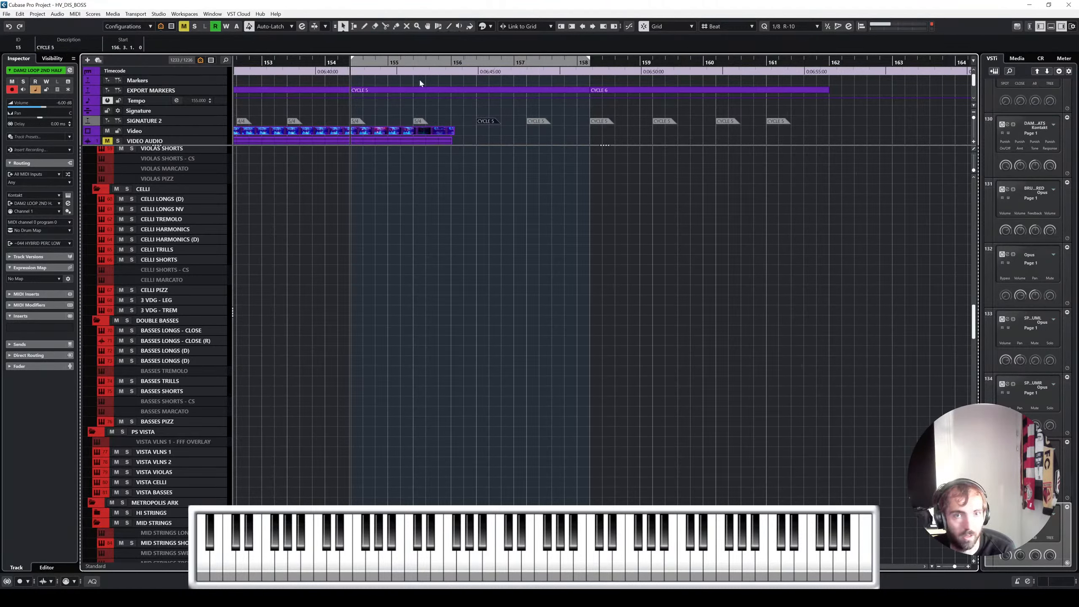
key("Right")
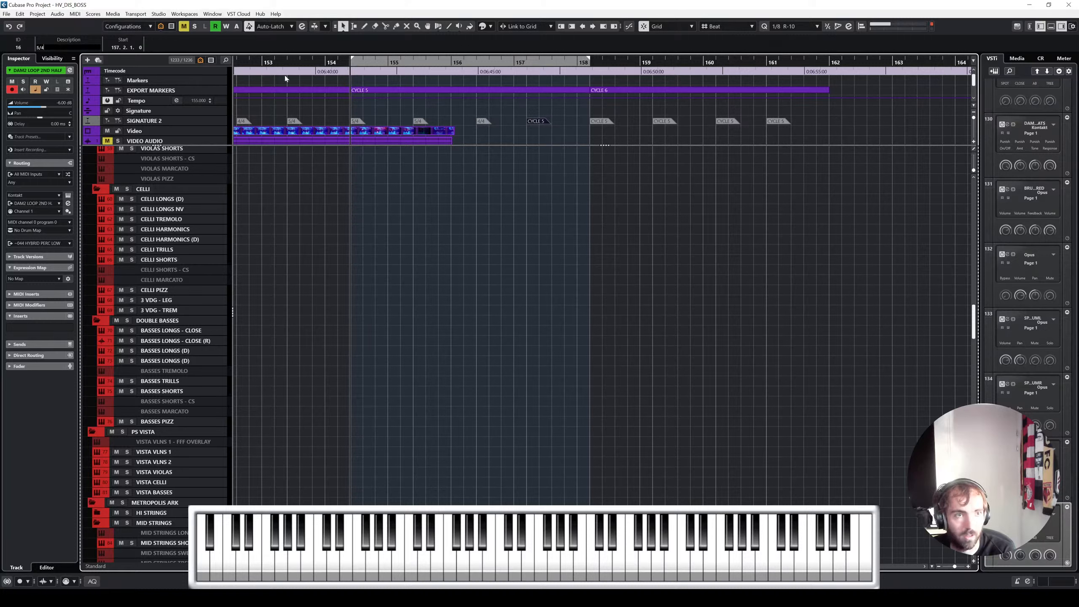
key("Return")
Step: Label the first two signature markers of CYCLE 6, at 158.2.1 and 159.2.1, as 5/4
key("Right")
left_click(61, 47)
type("5/4")
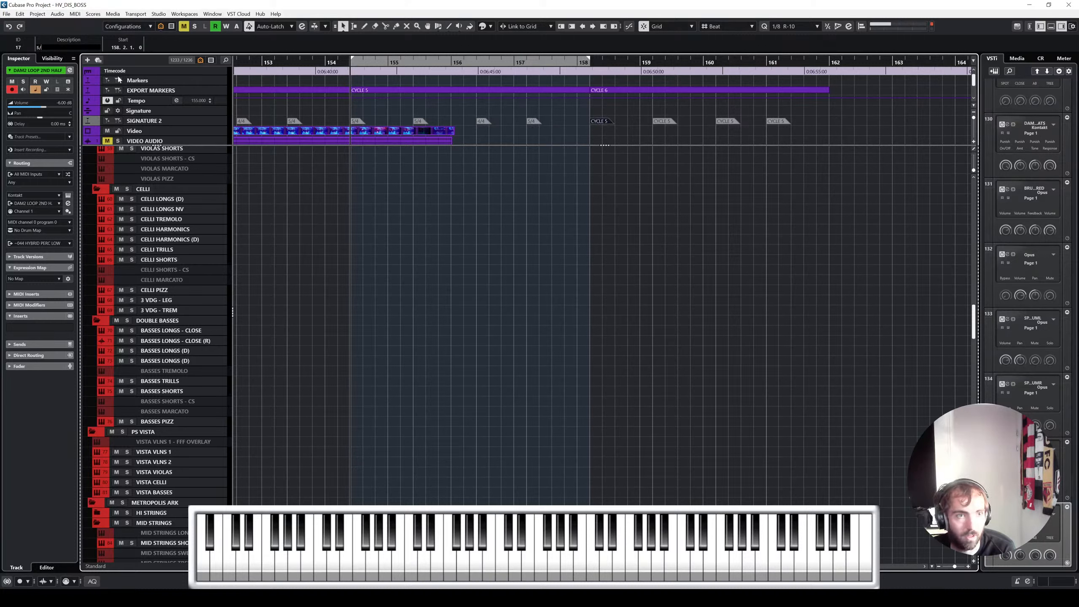
key("Return")
key("Right")
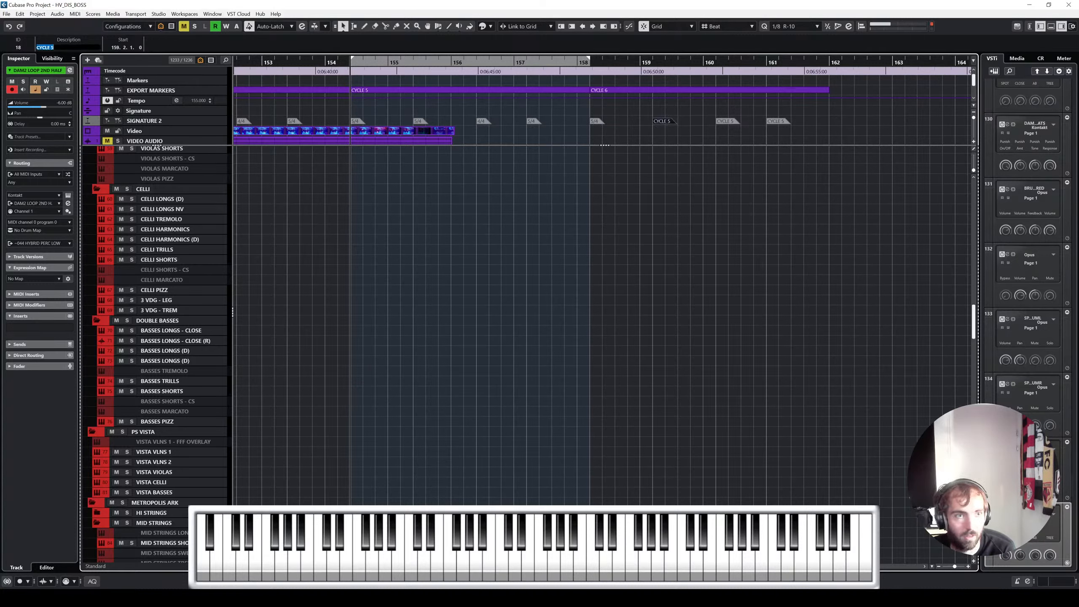
type("5/4")
key("Return")
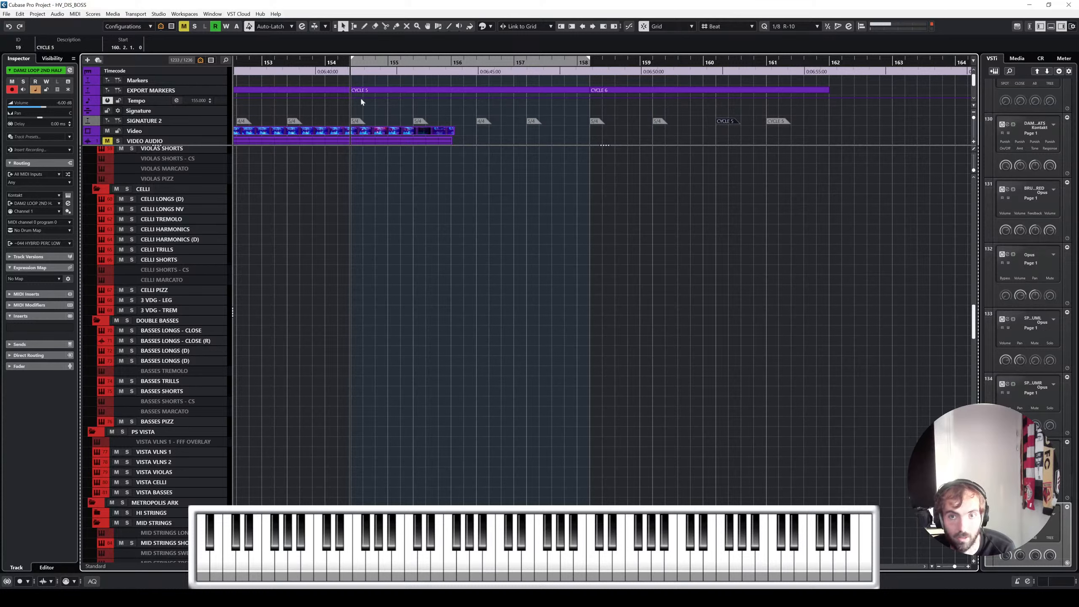
Step: Label the last two CYCLE 6 signature markers 4/4 at 160.2.1 and 5/4 at 161.1.1
key("Right")
type("4/4")
key("Return")
key("Right")
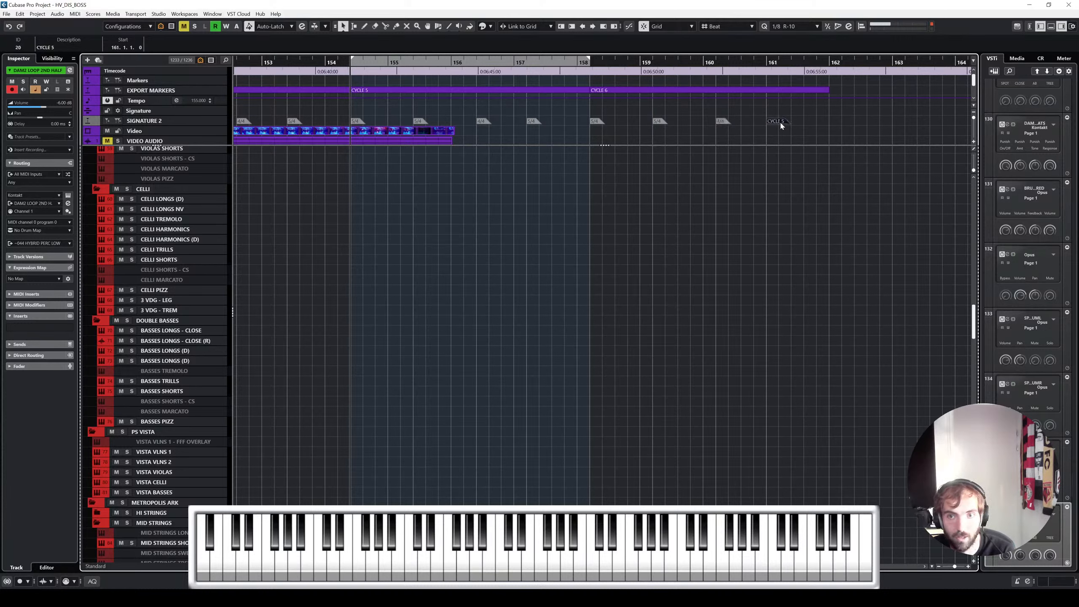
type("5/4")
key("Return")
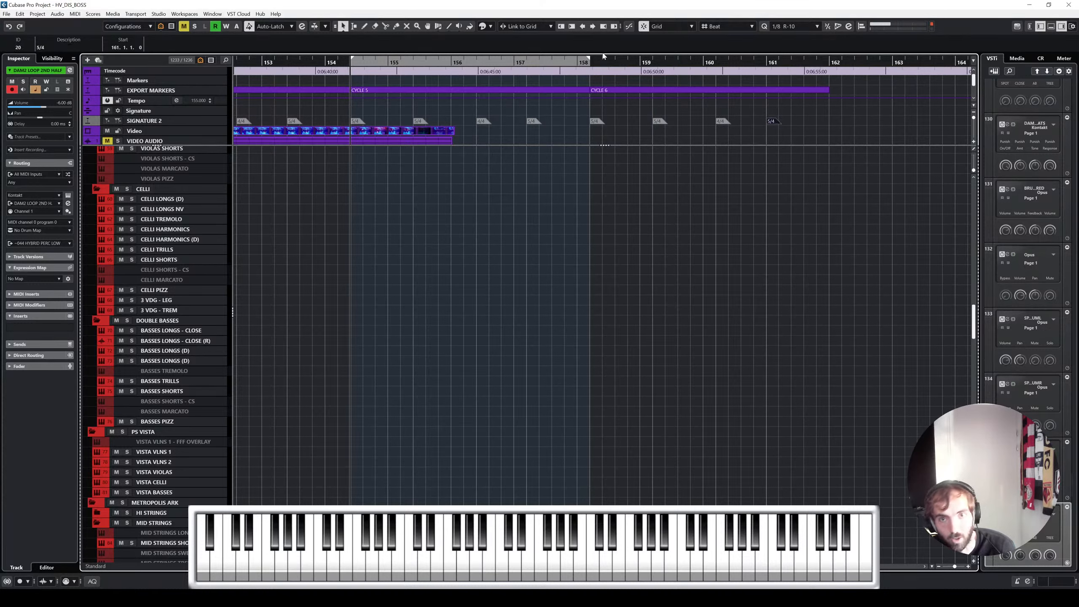
Step: Set the cycle range to run from the start of CYCLE 1 at bar 139 to the end of CYCLE 6
left_click_drag(590, 60, 831, 72)
scroll(693, 130, "down", 4)
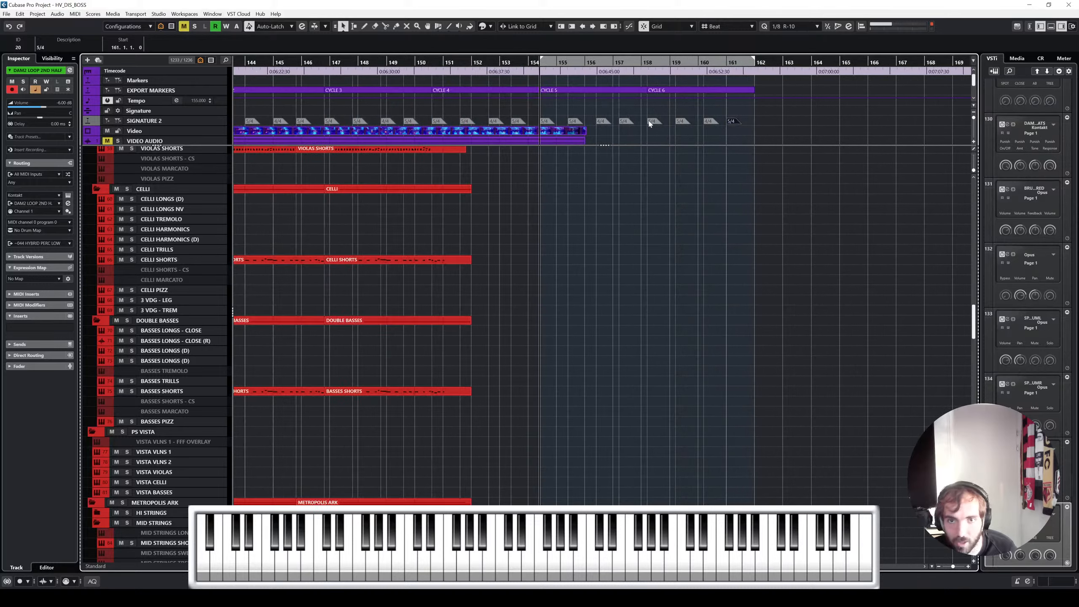
scroll(652, 121, "left", 3)
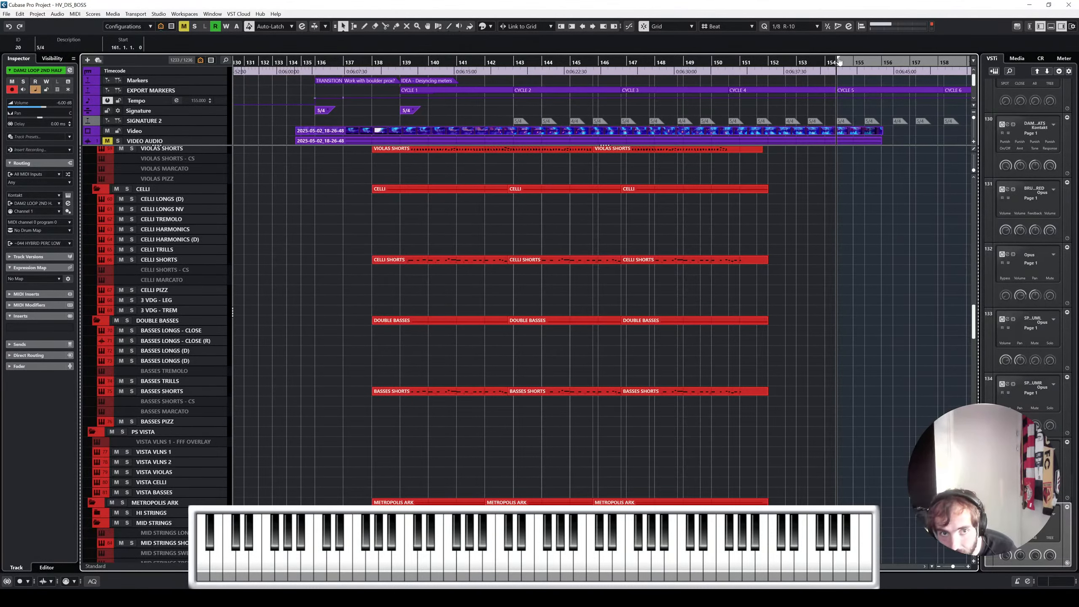
left_click_drag(839, 59, 405, 82)
Step: Review the six cycle markers against the string loops, placing the playhead just inside CYCLE 5 and clearing the selection
scroll(625, 195, "right", 3)
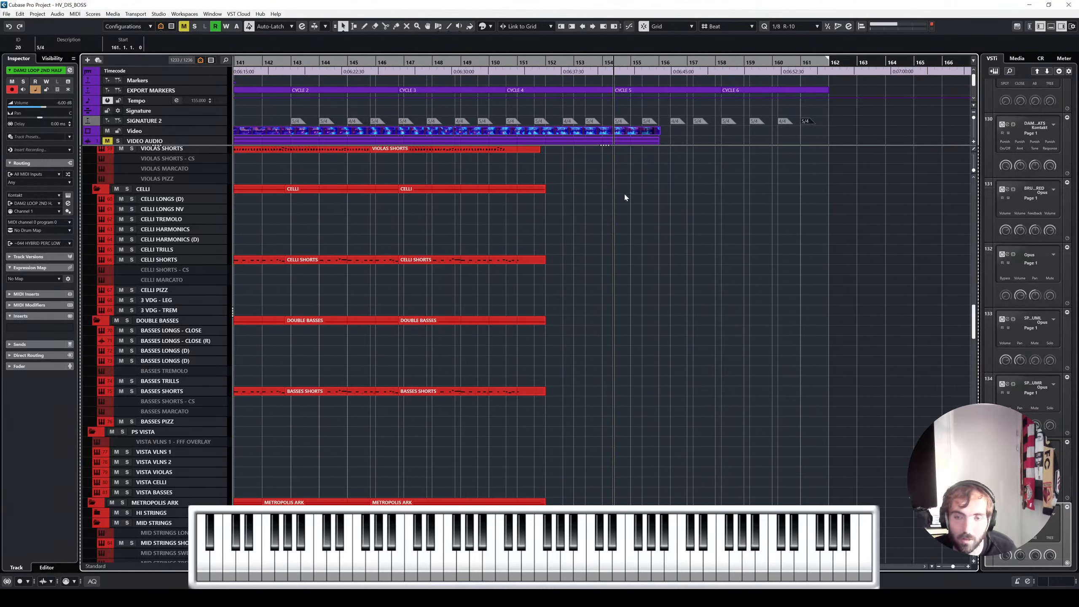
scroll(645, 195, "left", 2)
scroll(645, 191, "right", 2)
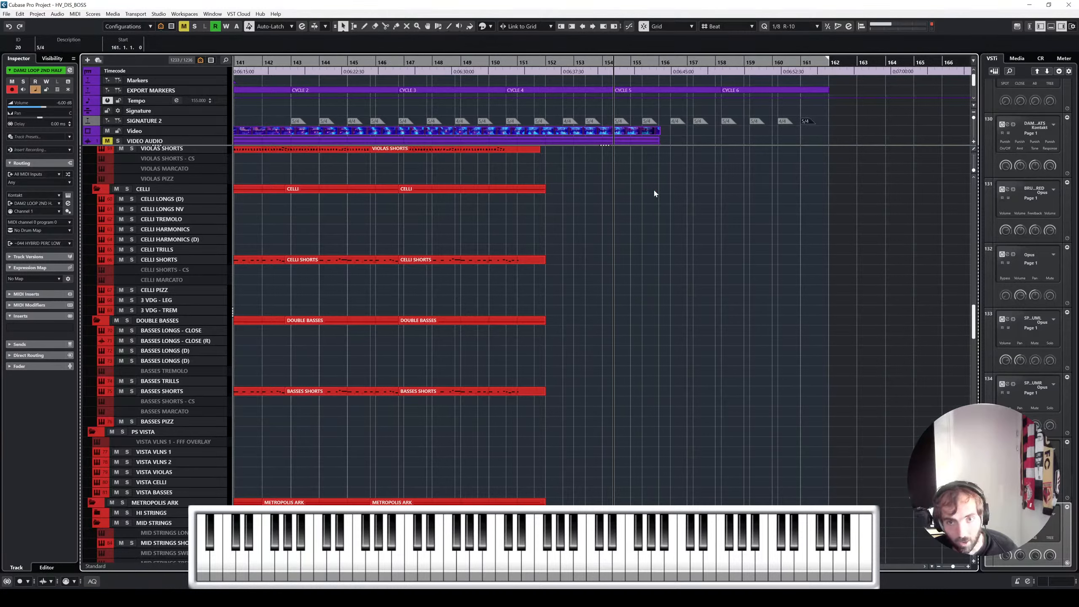
scroll(650, 191, "up", 6)
scroll(633, 191, "left", 2)
scroll(630, 187, "left", 2)
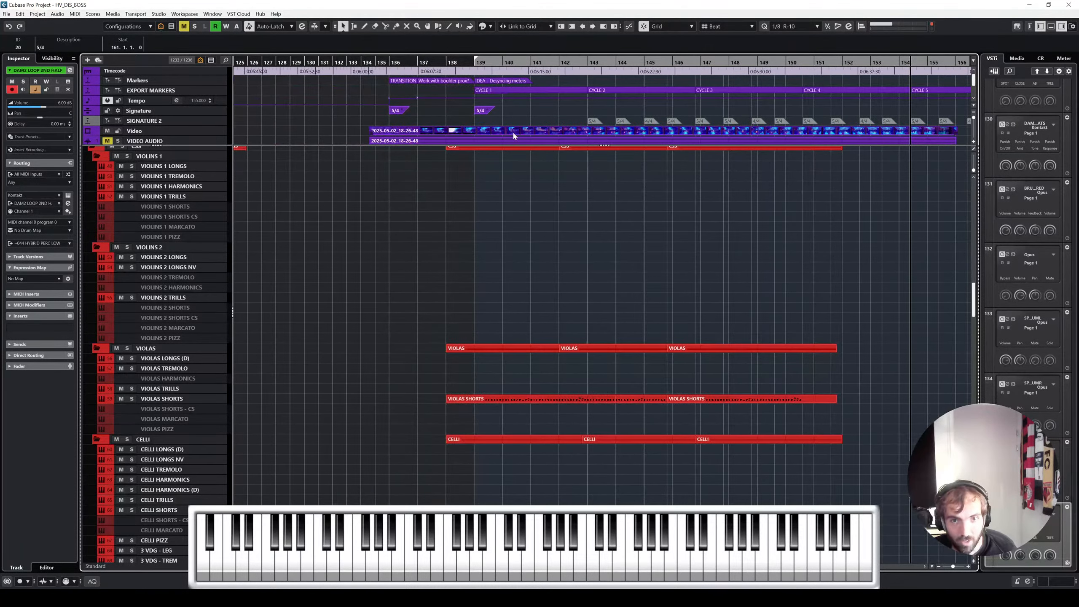
scroll(512, 131, "right", 2)
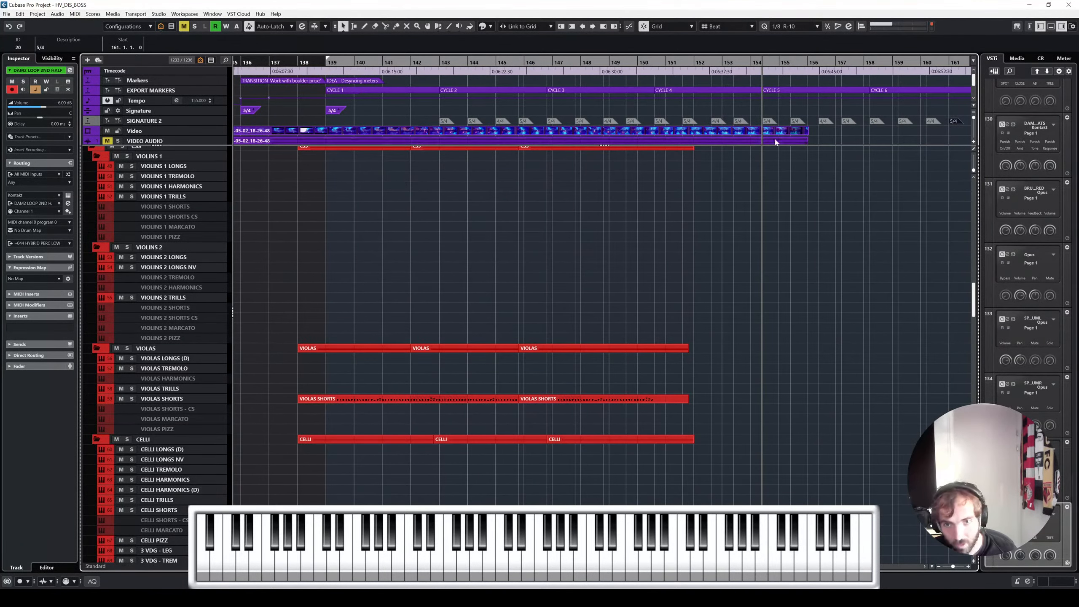
left_click(771, 62)
scroll(595, 142, "right", 2)
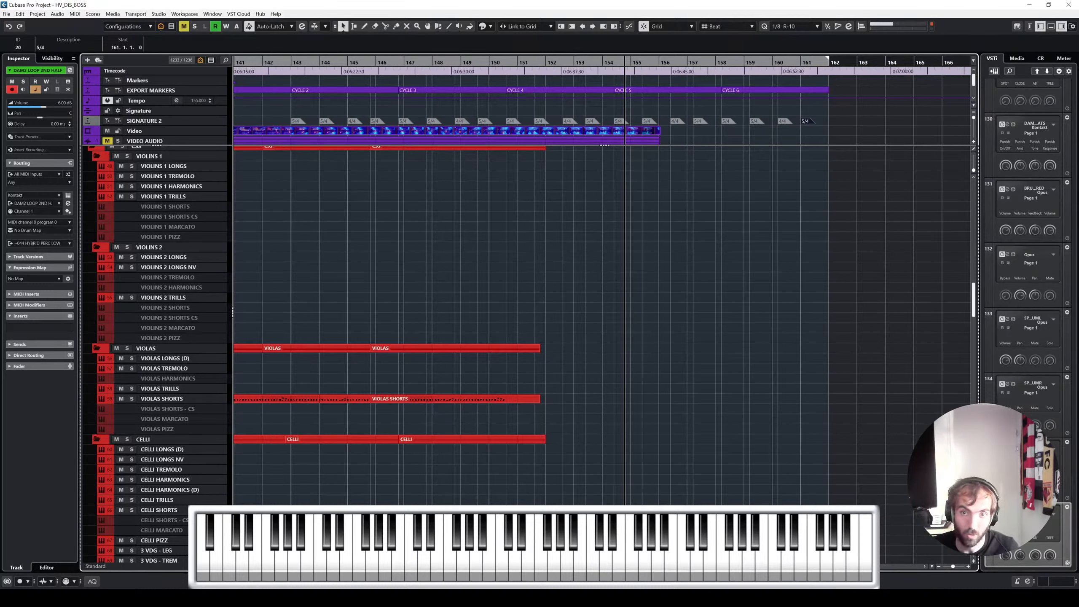
left_click(518, 246)
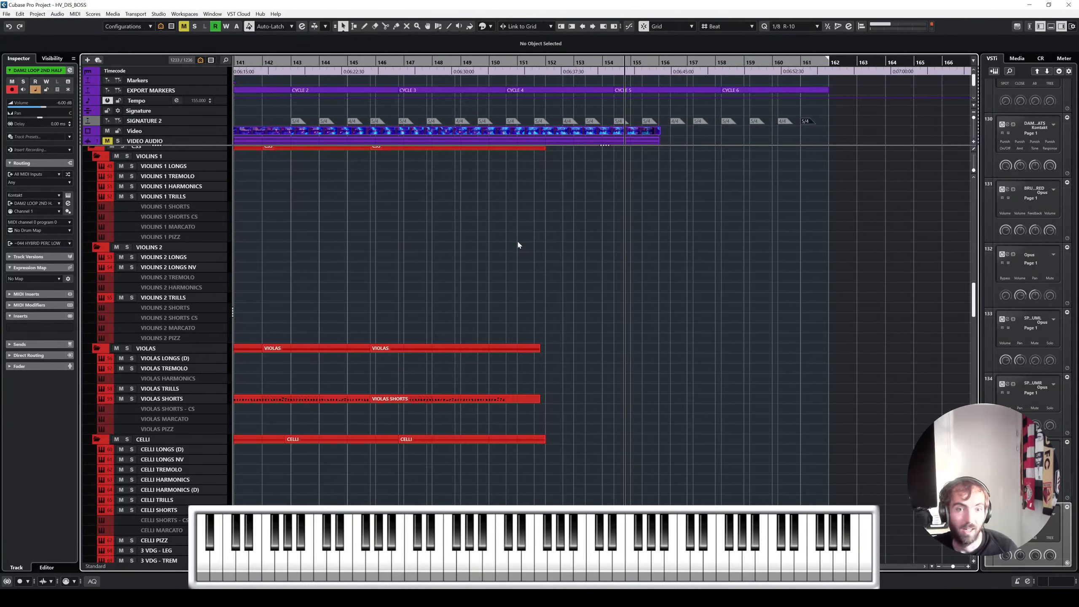
Step: Extend the start of the cycle range back to bar 138 and place the playhead within that bar
scroll(545, 240, "left", 5)
scroll(545, 241, "up", 3, "ctrl")
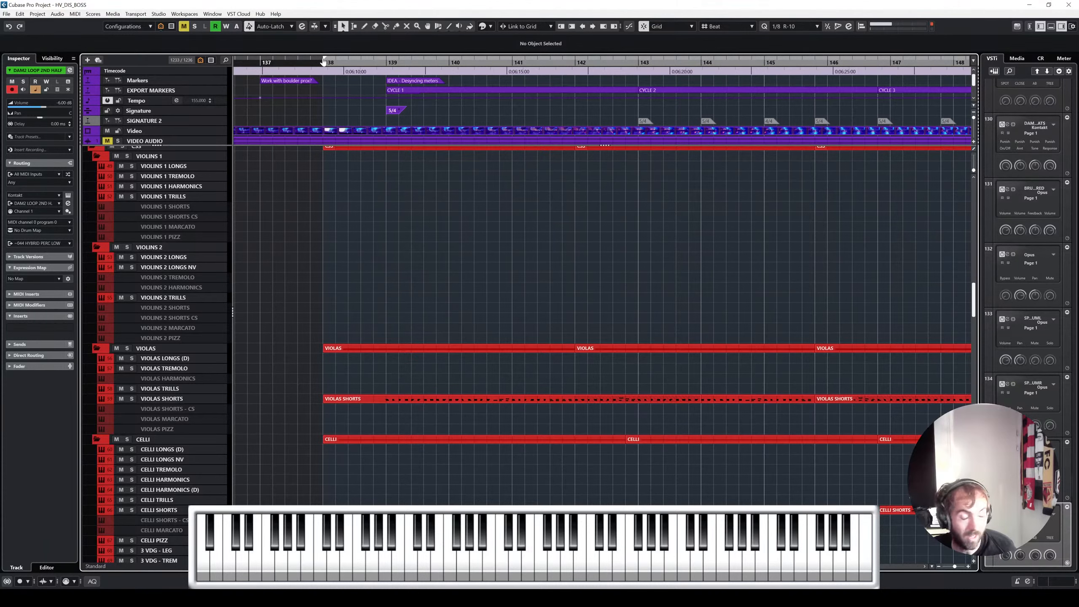
left_click(349, 64)
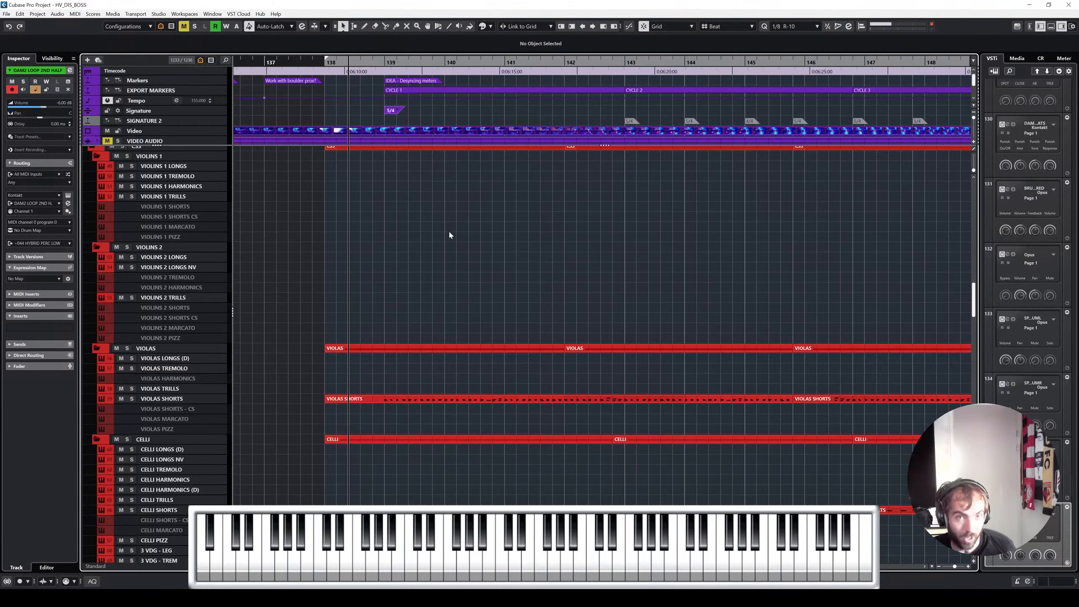
Step: Look through the tracks and play back the ostinato, comparing the viola and celli loop starts with the cycle markers
scroll(449, 235, "down", 5)
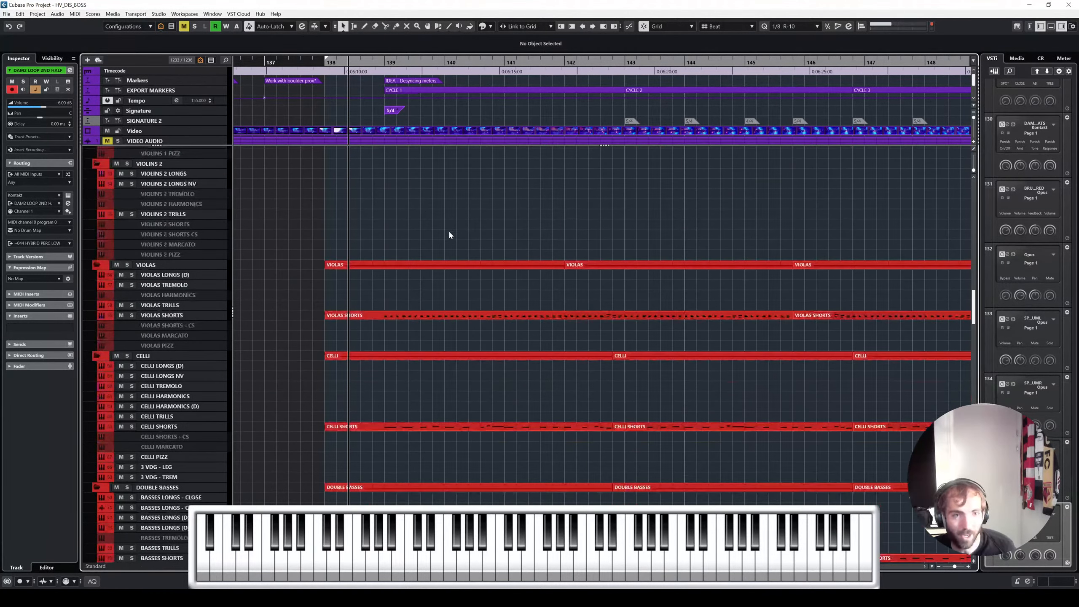
scroll(449, 235, "down", 10)
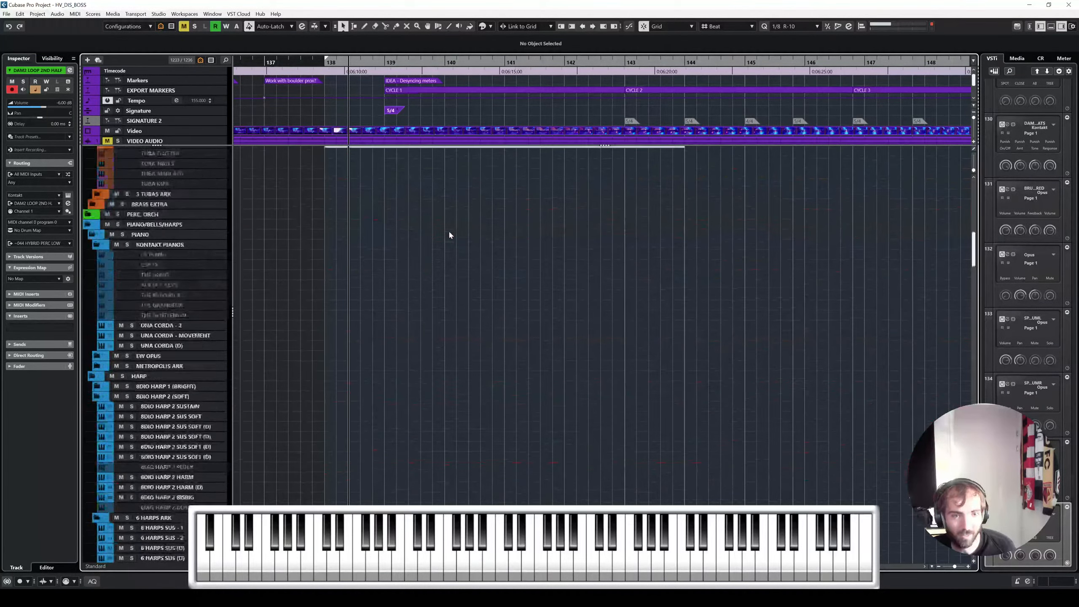
scroll(450, 235, "up", 15)
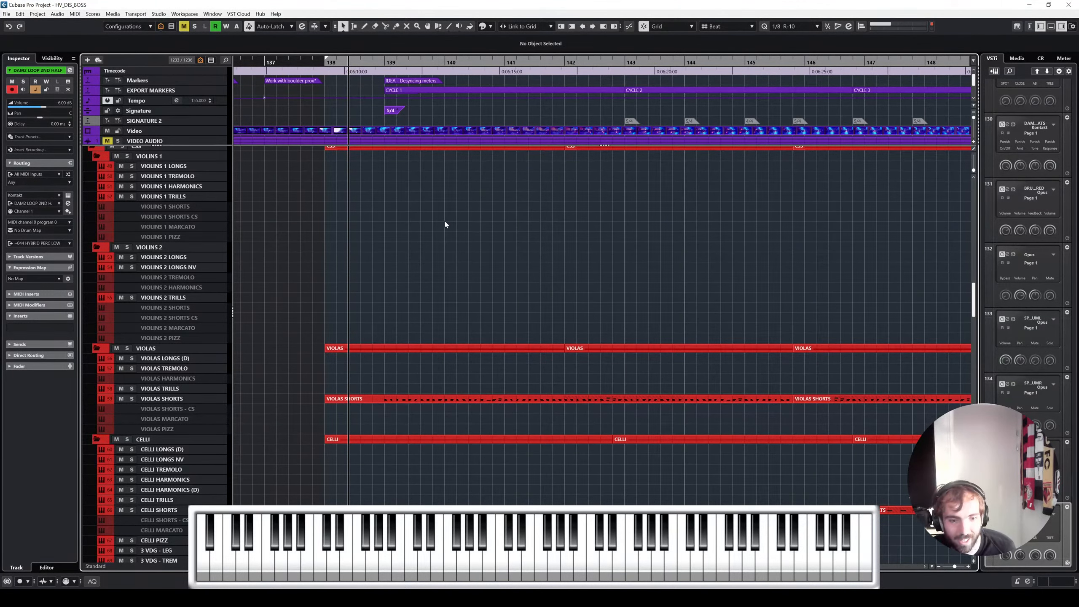
scroll(573, 209, "right", 2)
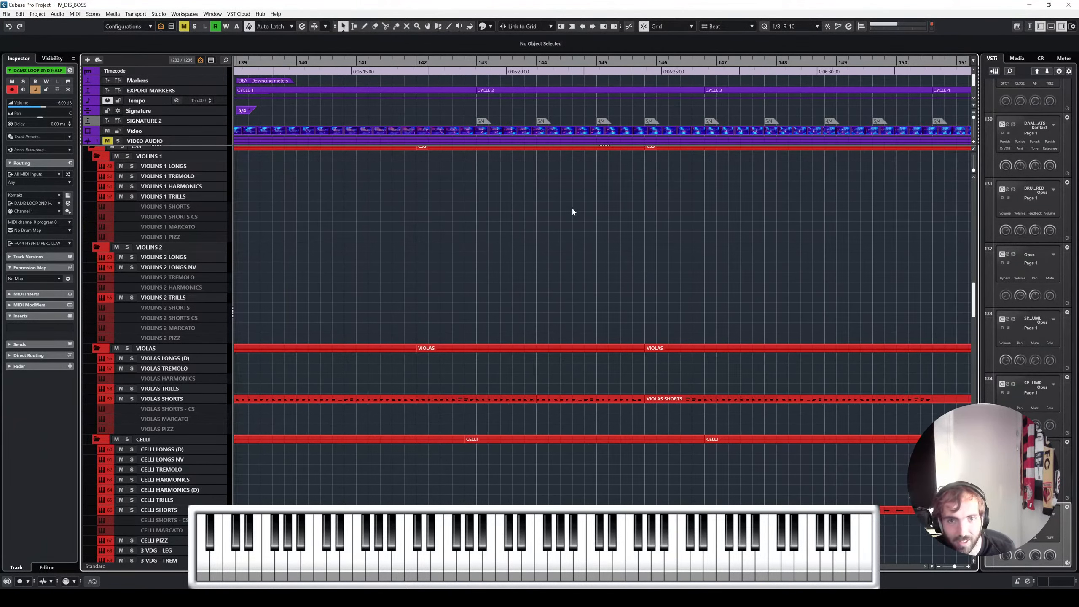
scroll(572, 208, "down", 2)
scroll(572, 208, "right", 3)
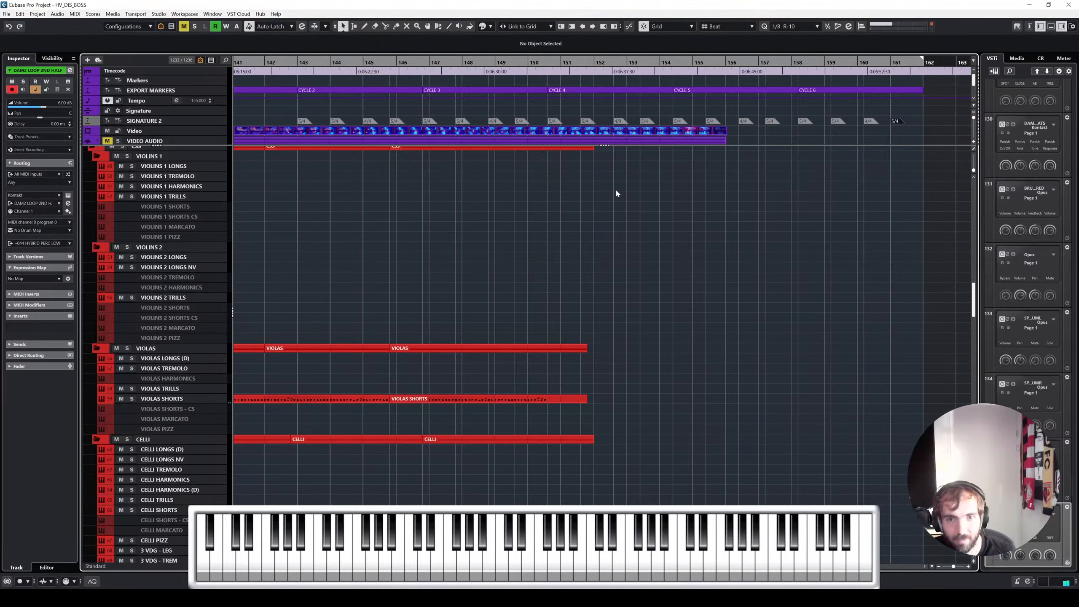
scroll(617, 193, "left", 2)
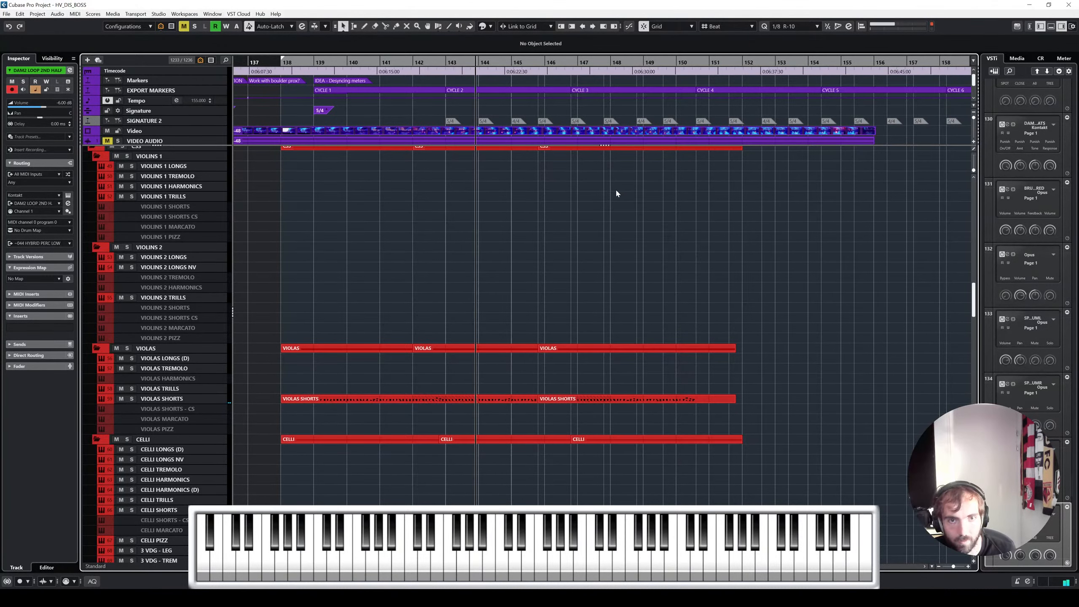
scroll(615, 189, "right", 1)
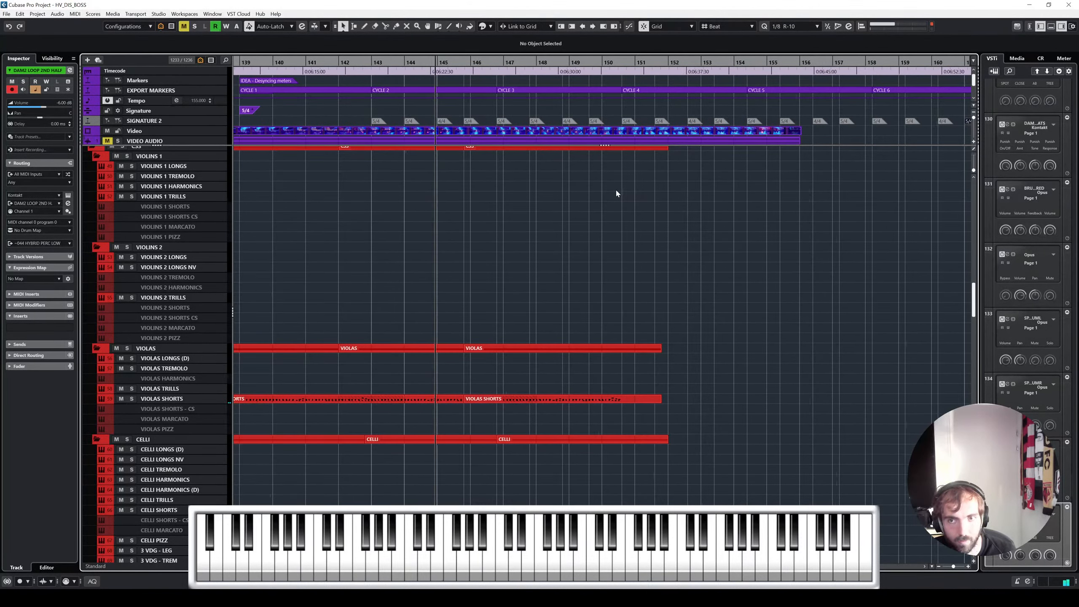
scroll(515, 275, "up", 2)
scroll(516, 276, "left", 3)
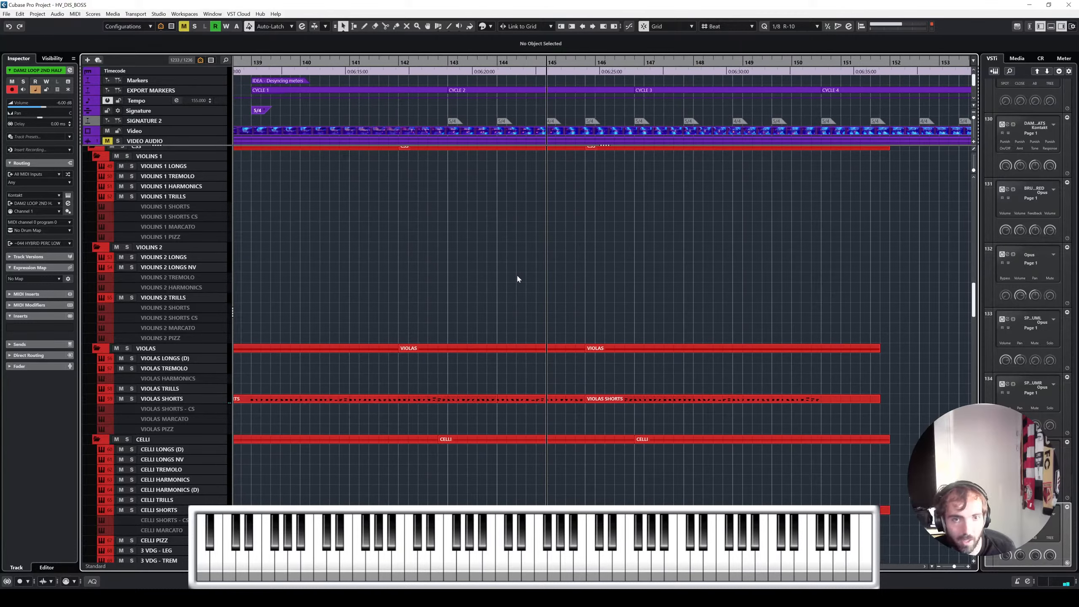
scroll(623, 183, "down", 3)
scroll(625, 186, "right", 3)
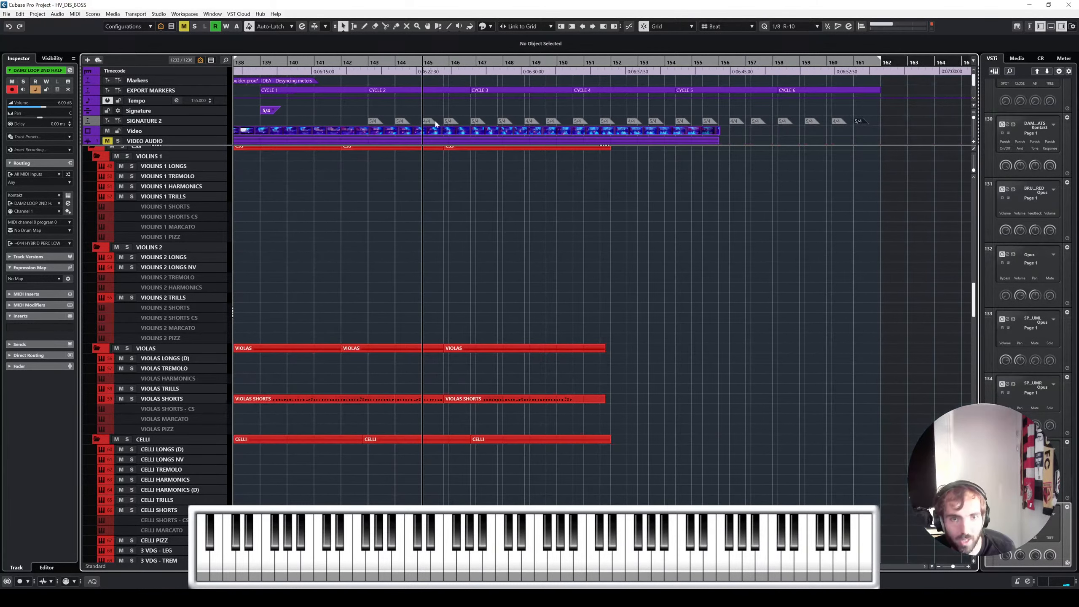
Step: Select the CYCLE 2 to CYCLE 6 markers, and afterwards only the 5/4 signature event at bar 139
left_click(406, 87)
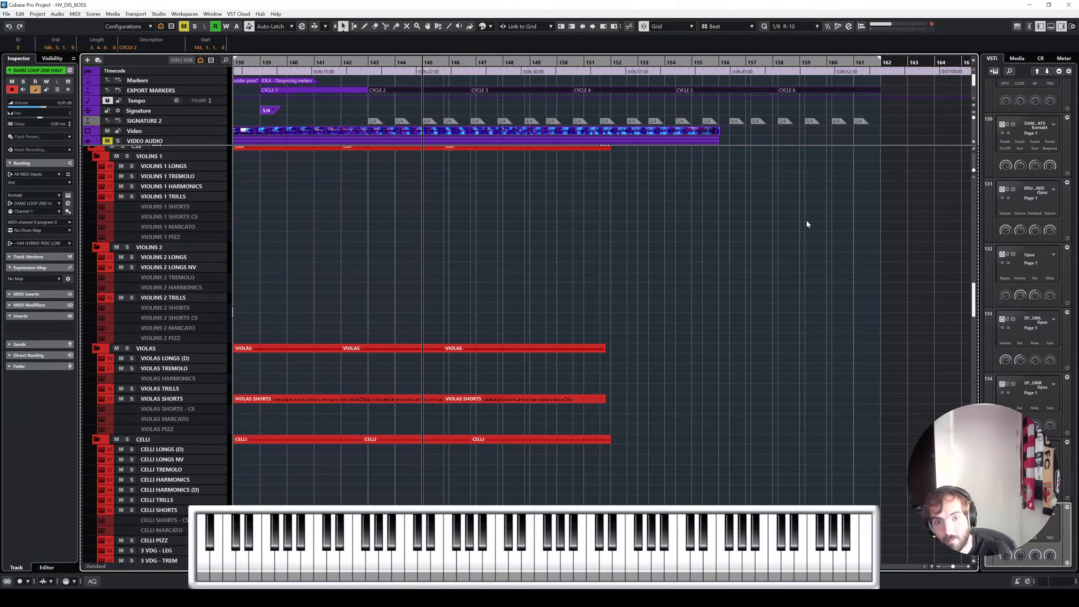
left_click(267, 110)
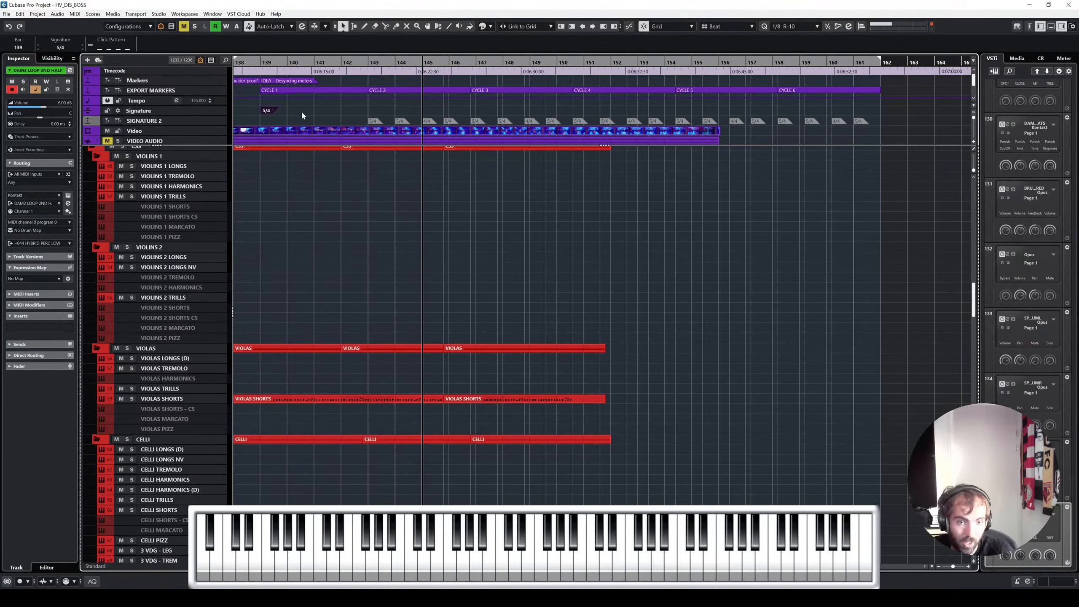
scroll(522, 457, "down", 4)
scroll(556, 427, "up", 4)
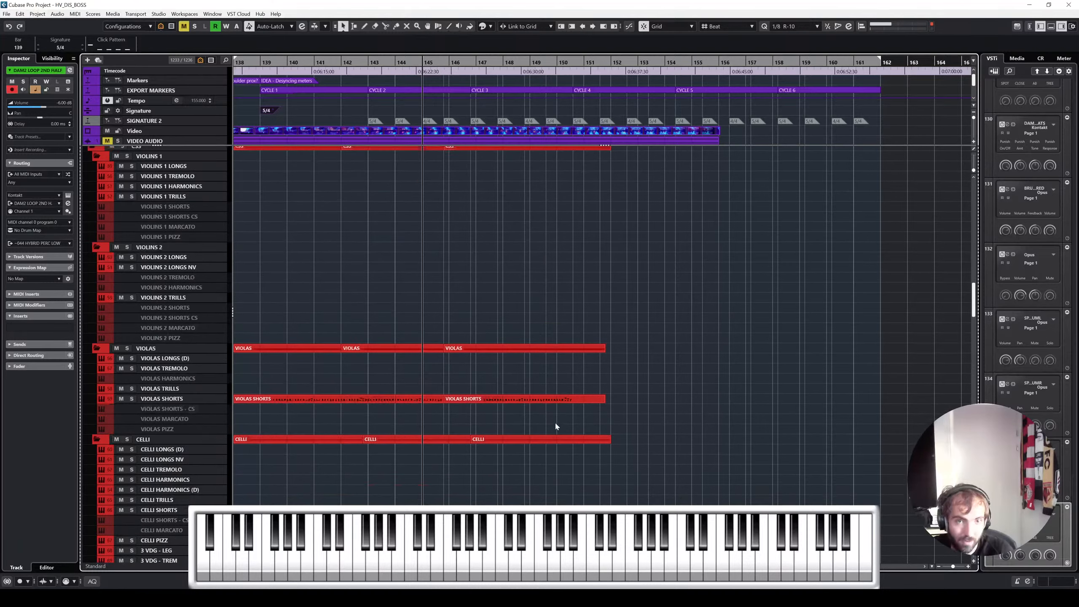
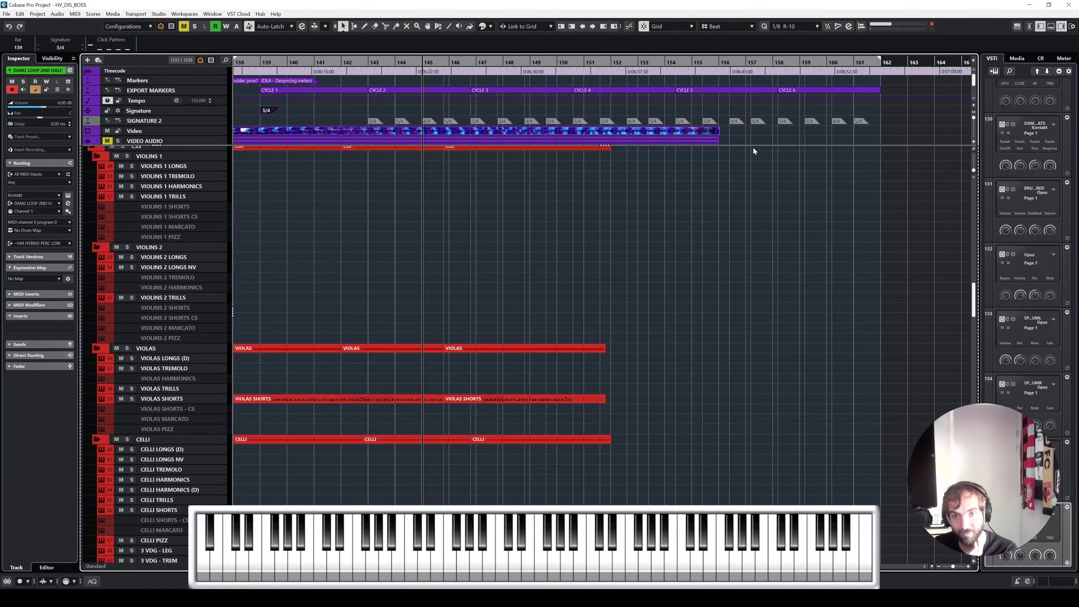
Step: Shrink the upper track section so it ends at the Video track, place the playhead at bar 138 and clear the selection
left_click_drag(752, 145, 755, 136)
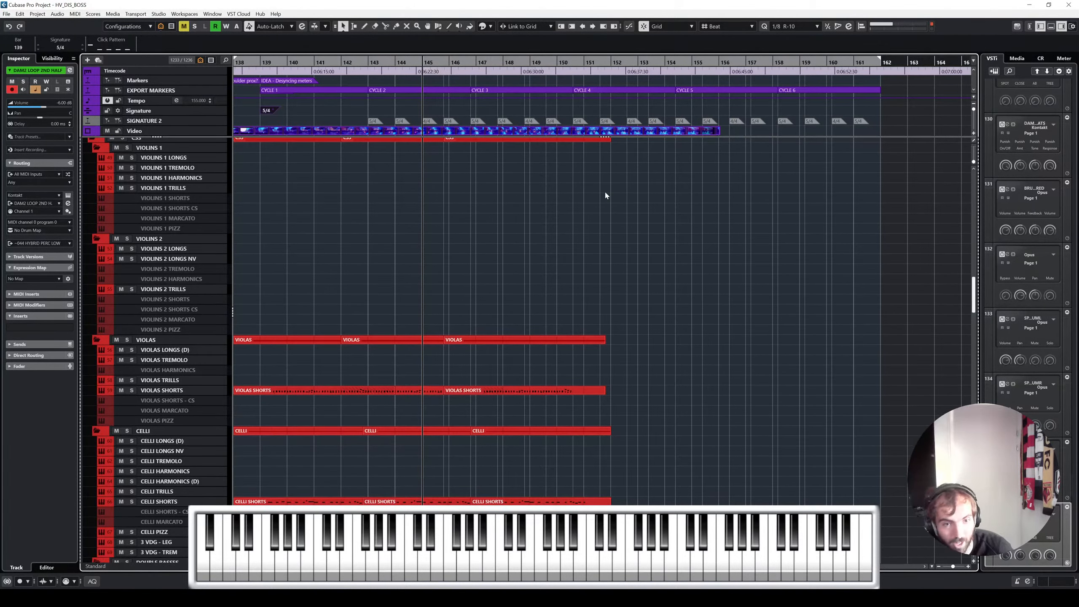
scroll(611, 194, "left", 3)
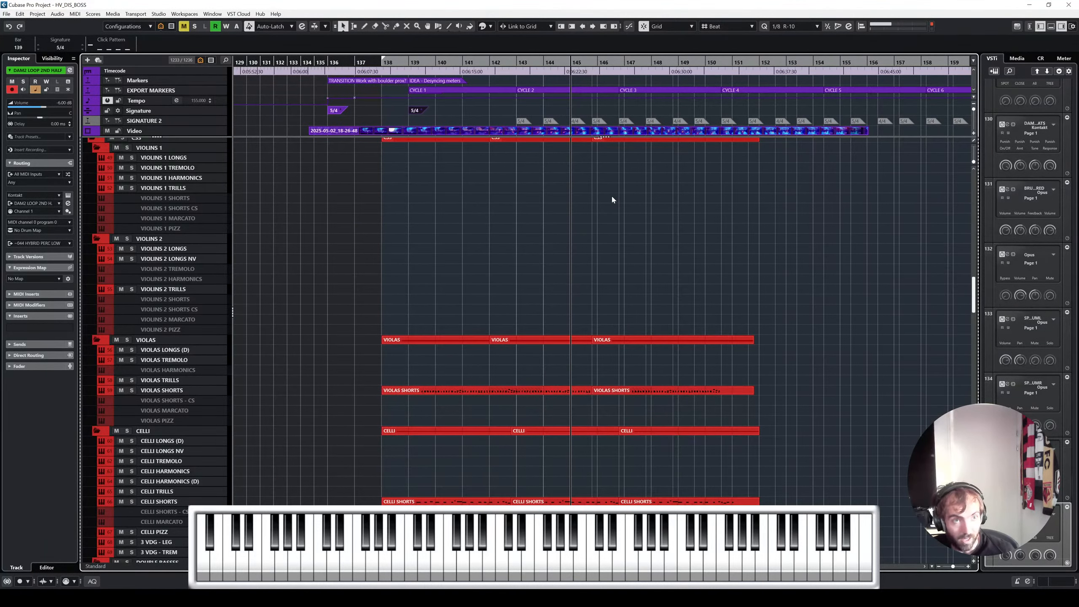
key("h")
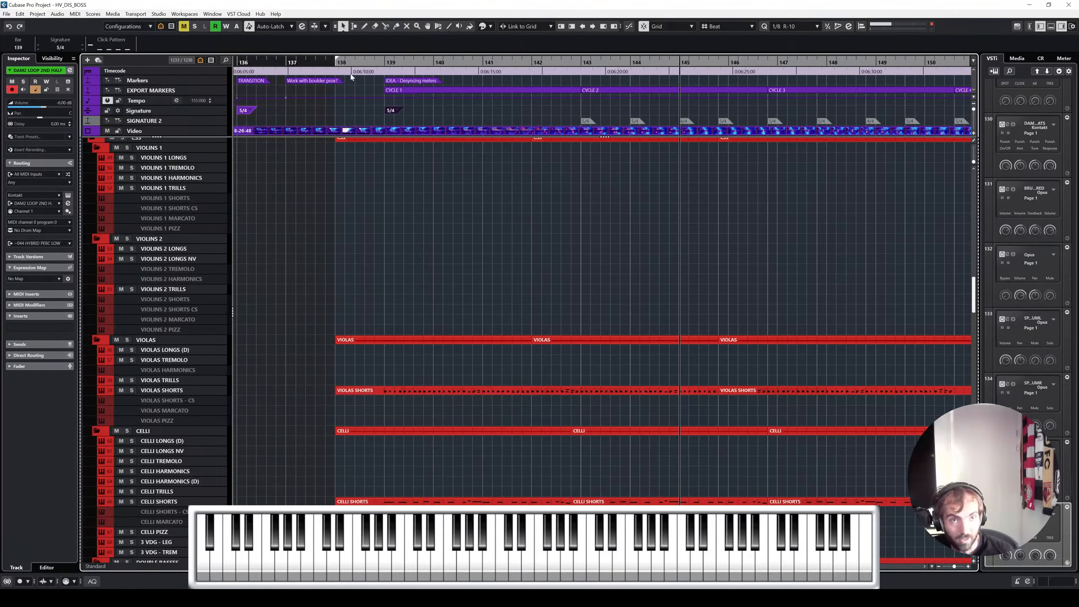
left_click(337, 62)
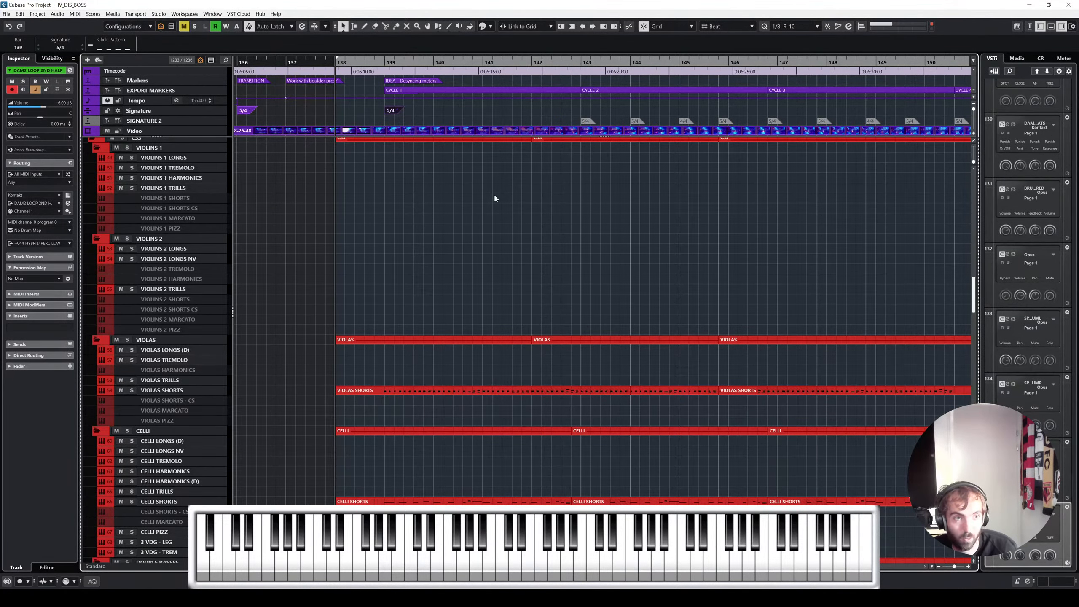
scroll(494, 198, "up", 2, "ctrl")
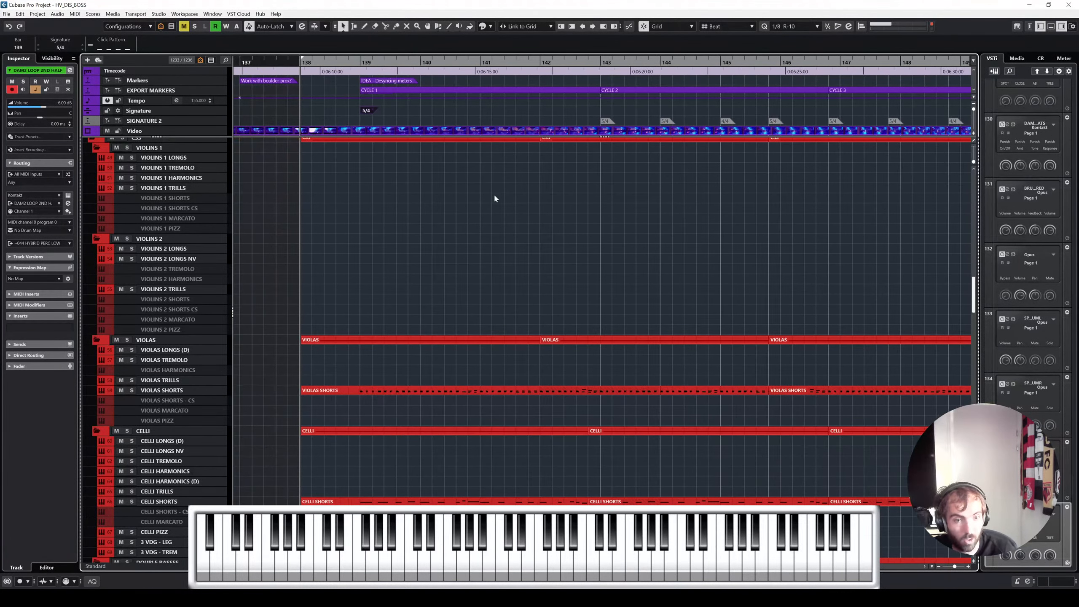
left_click(482, 191)
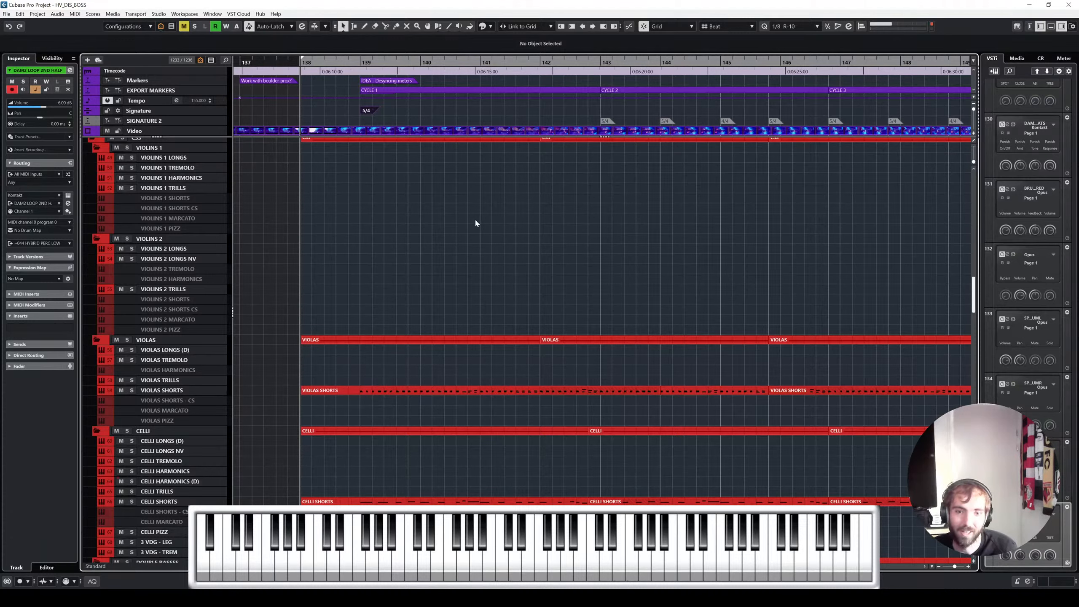
Step: Check the VIOLAS SHORTS loop parts against the cycle markers by selecting them one after another, and clear the selection
left_click(664, 389)
left_click(666, 379)
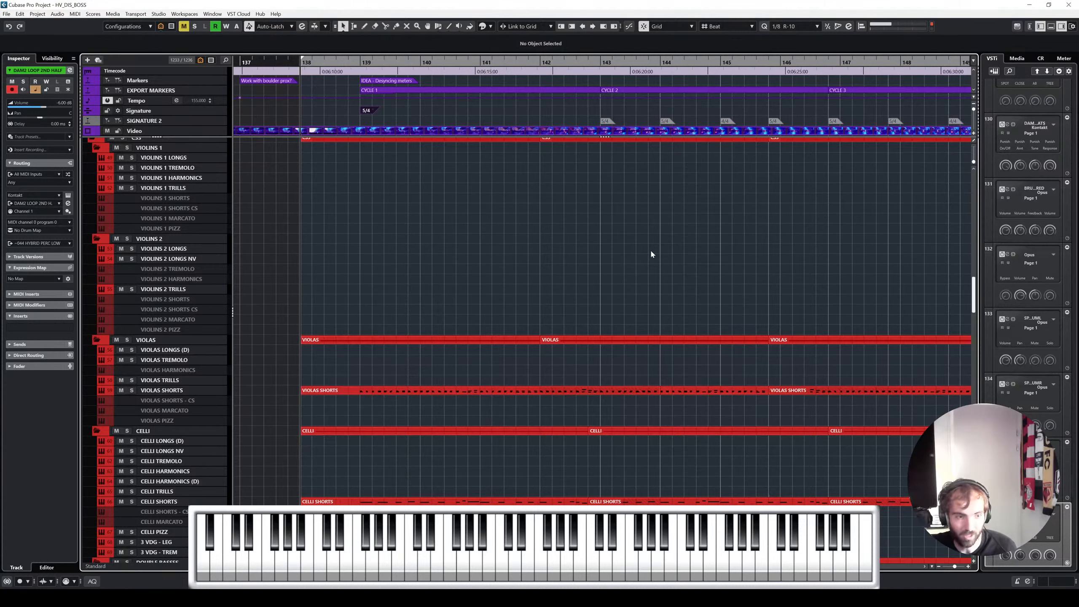
scroll(634, 245, "right", 2)
scroll(634, 245, "down", 2)
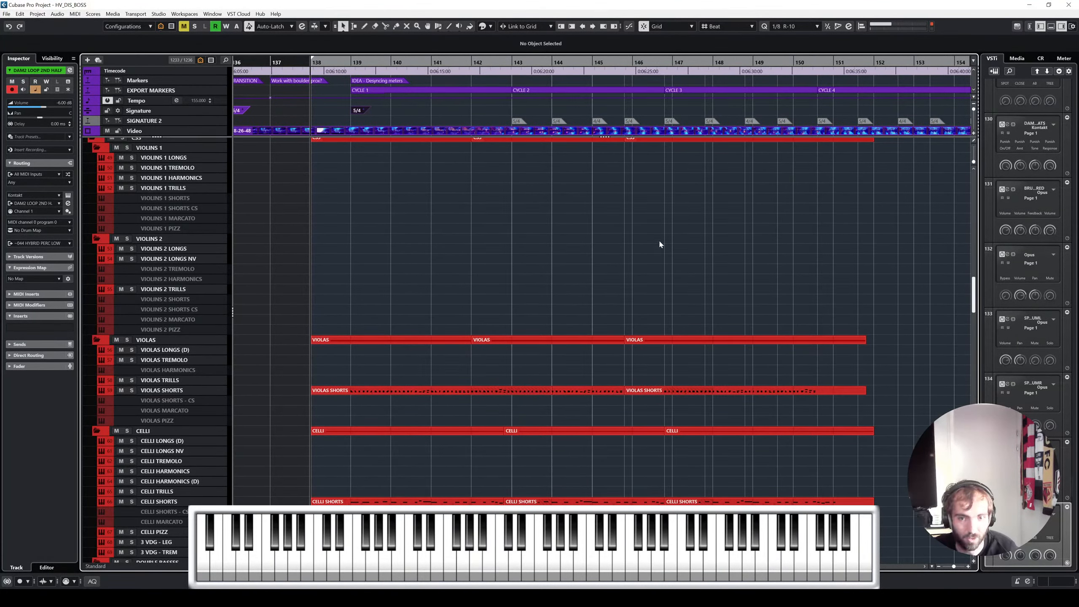
scroll(659, 241, "down", 2)
left_click(705, 306)
left_click(566, 307)
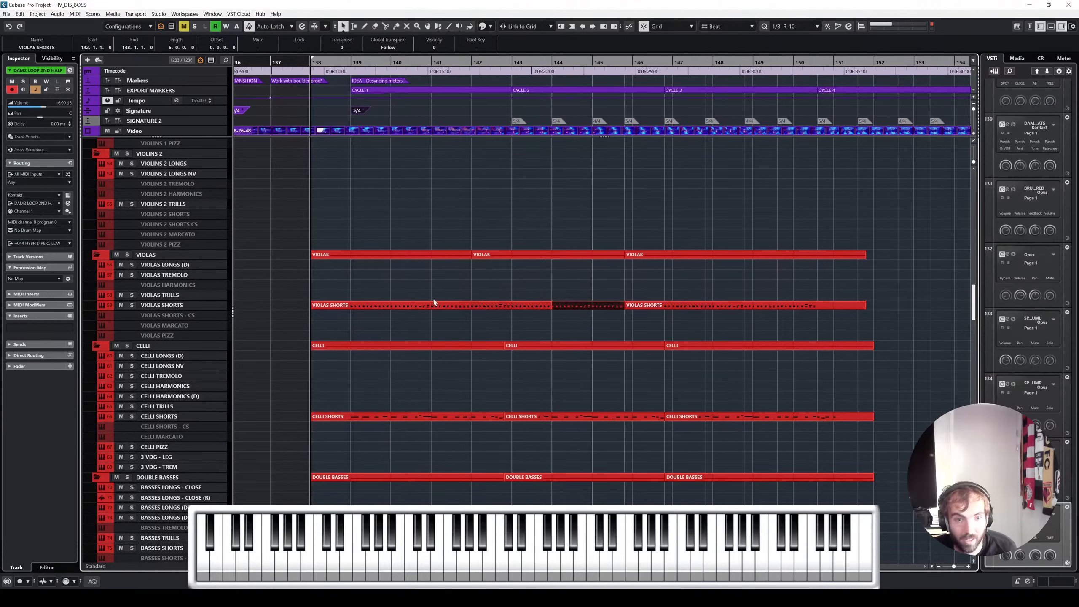
left_click(437, 283)
Step: Look through the strings and percussion tracks and play the ostinato briefly from bar 138
scroll(438, 284, "up", 6)
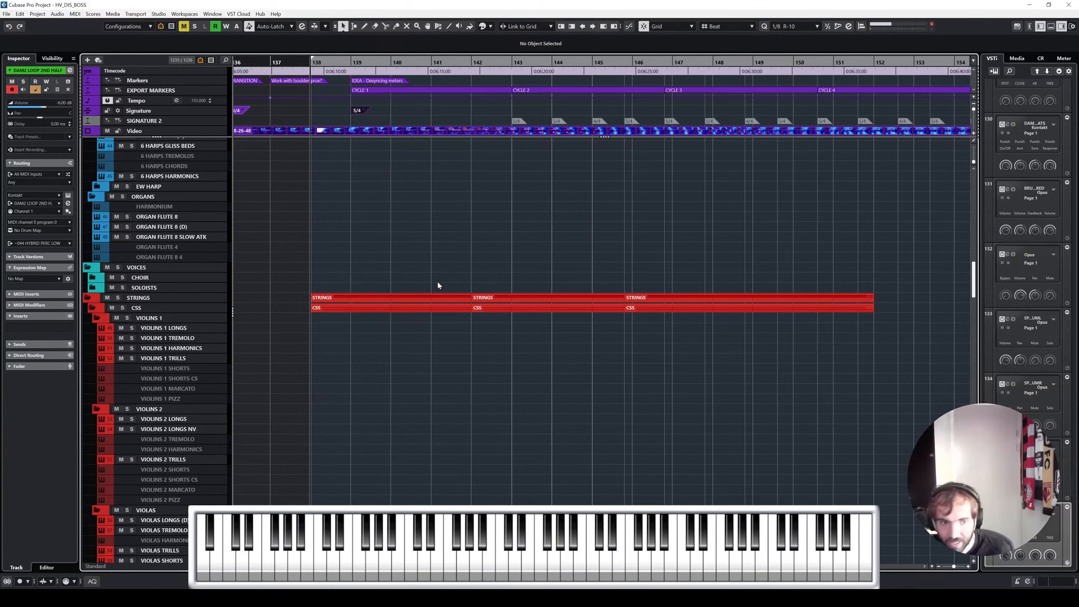
scroll(438, 285, "down", 20)
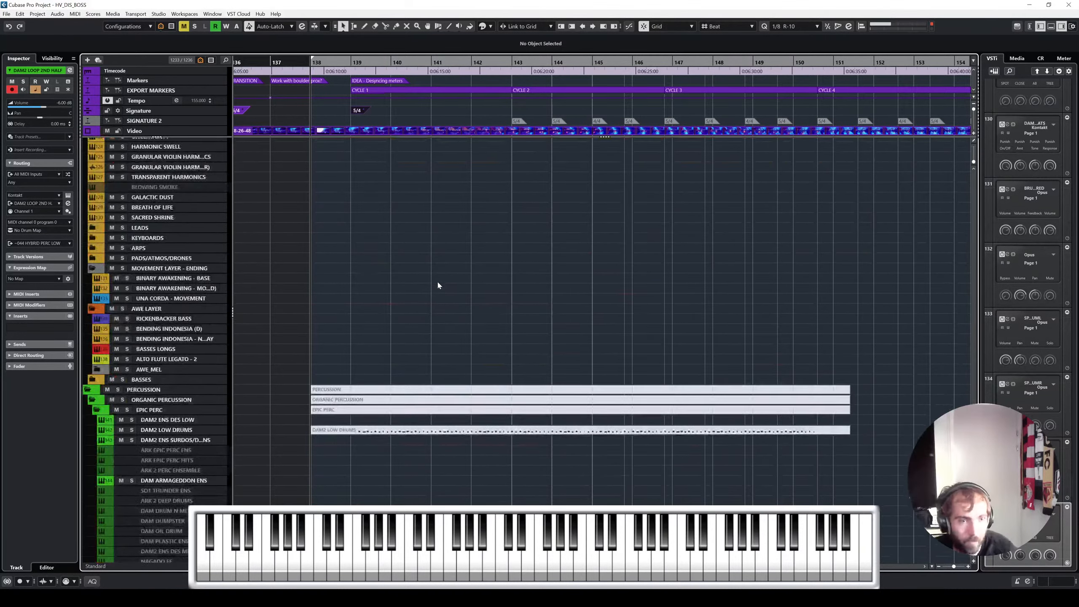
scroll(438, 282, "down", 6)
scroll(424, 257, "up", 4)
key("space")
scroll(396, 255, "up", 2)
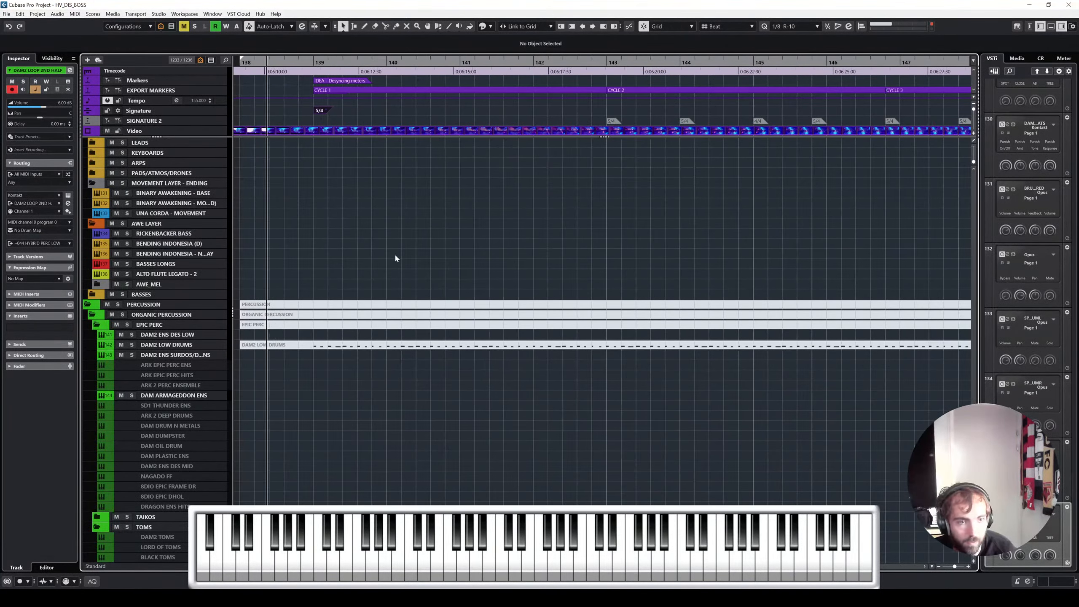
key("space")
Step: Select the FLUTE SHORTS - BASE track in the woodwinds to audition it
scroll(438, 243, "left", 2)
scroll(476, 242, "up", 15)
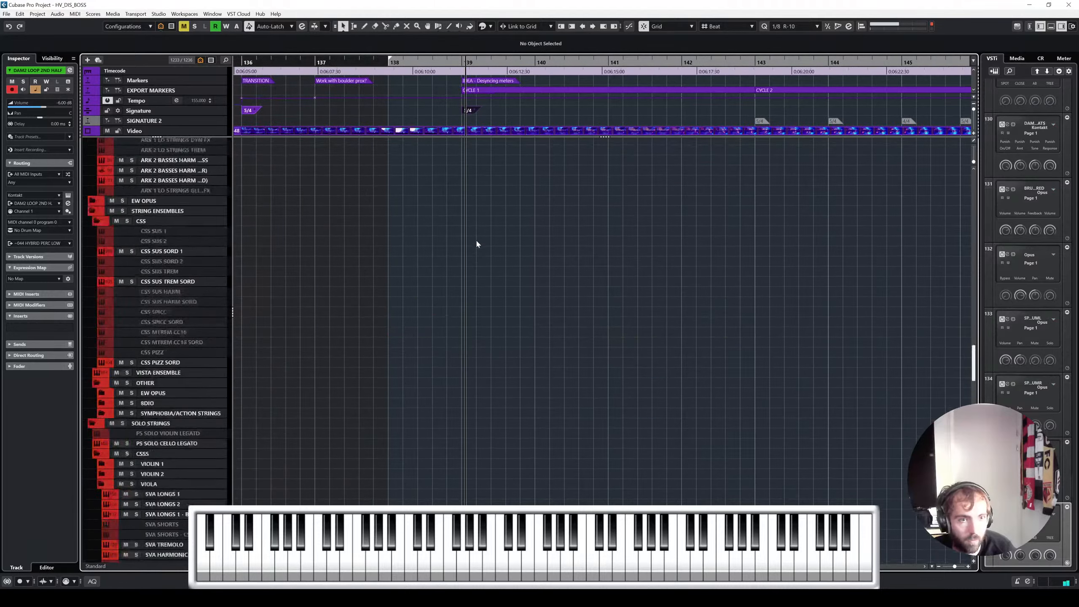
scroll(476, 243, "up", 10)
scroll(504, 238, "up", 2)
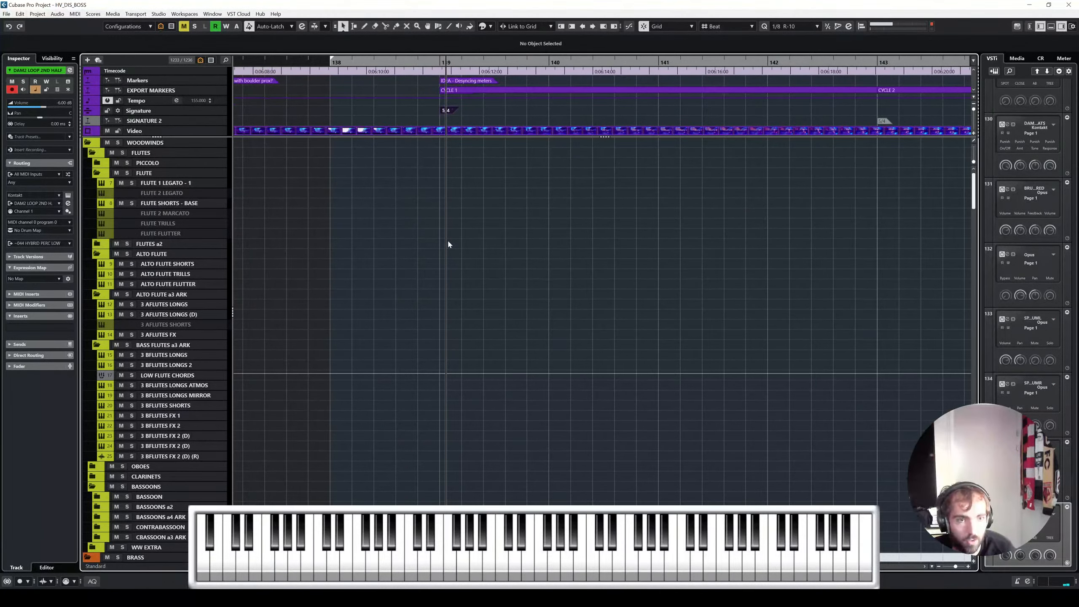
left_click(176, 205)
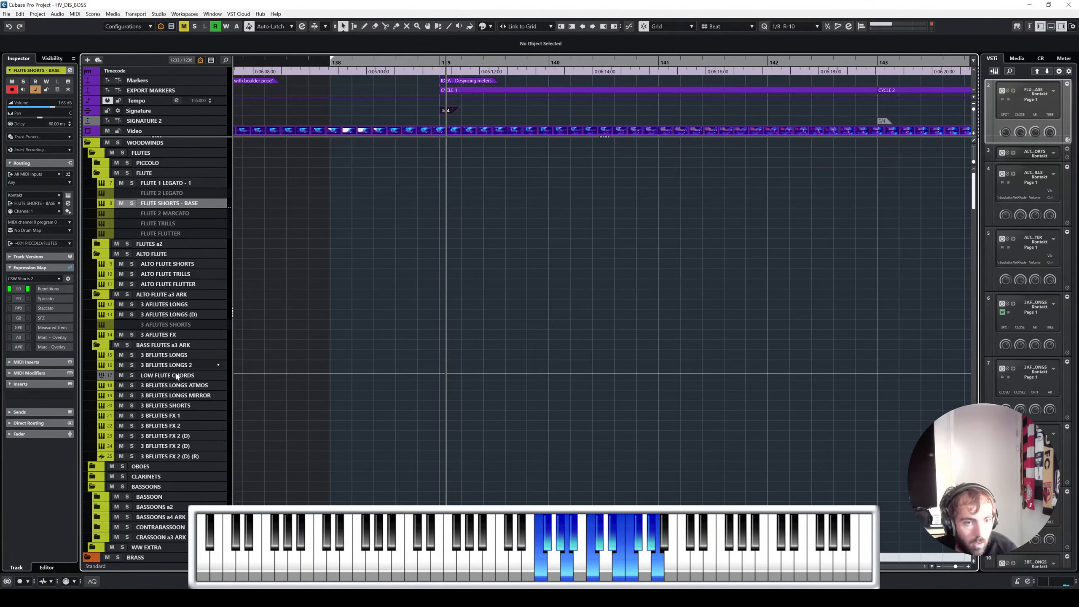
Step: Expand the BASSOONS a2 folder and enable its disabled BASSOONS a2 SHORTS track
key("shift+f")
scroll(449, 216, "up", 1)
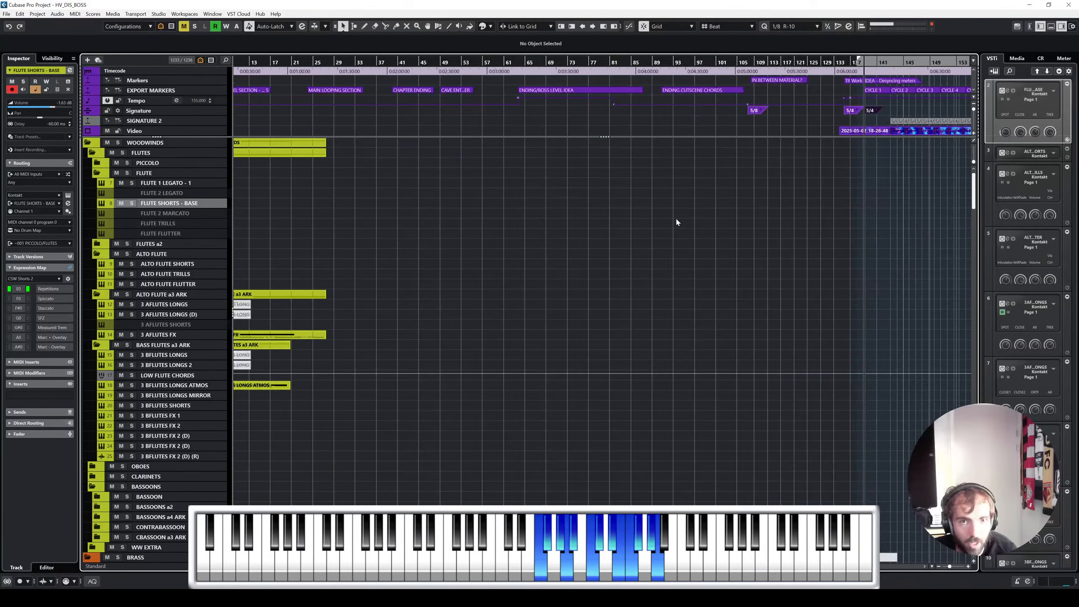
scroll(797, 245, "up", 4)
scroll(740, 259, "right", 5)
scroll(685, 269, "up", 5)
scroll(683, 269, "left", 2)
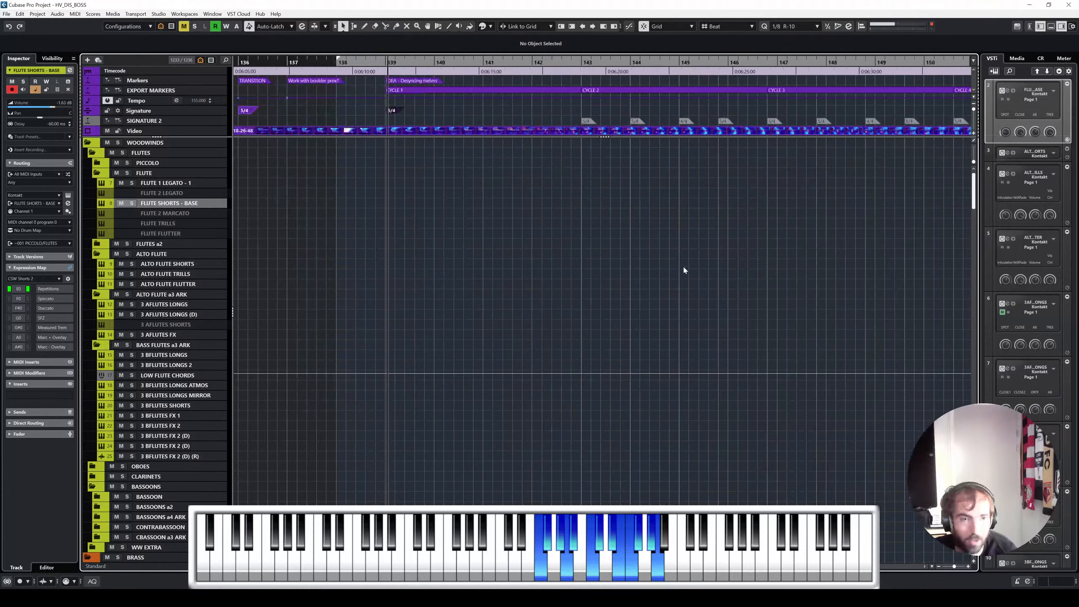
scroll(298, 283, "down", 5)
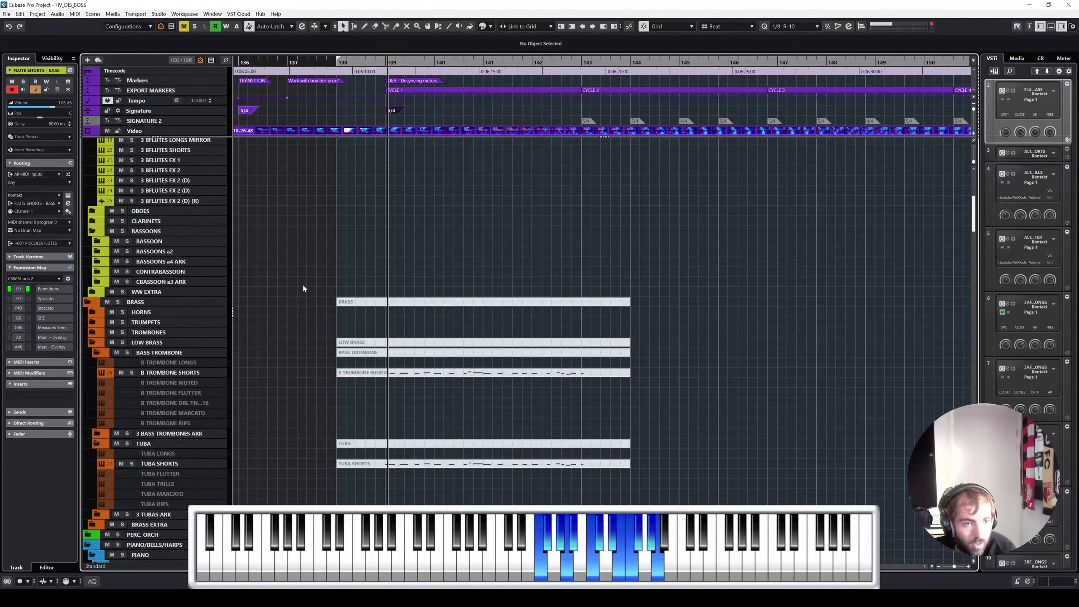
left_click(97, 251)
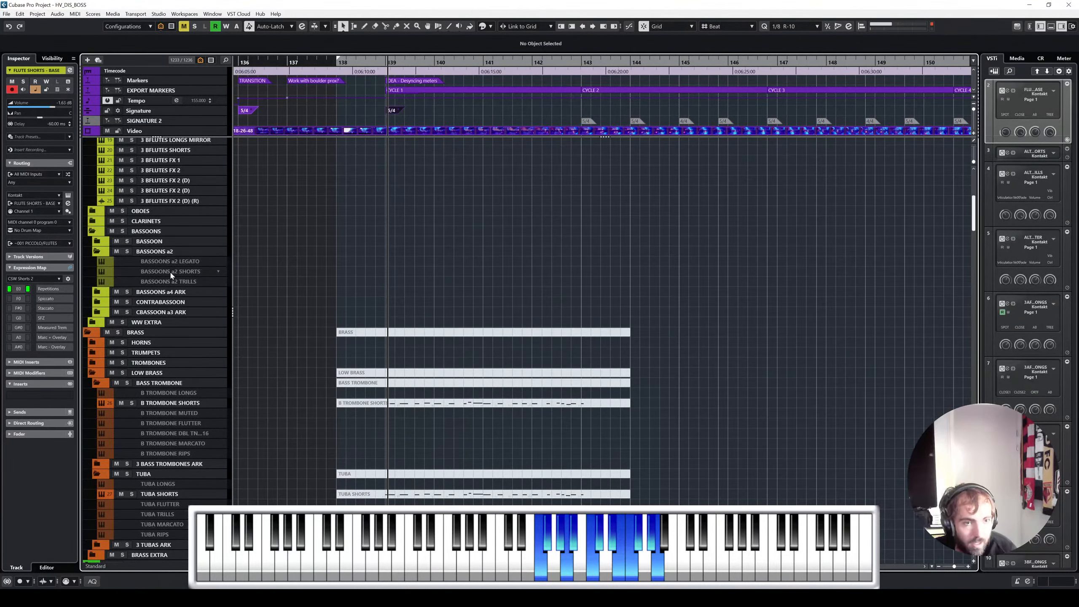
left_click(169, 271)
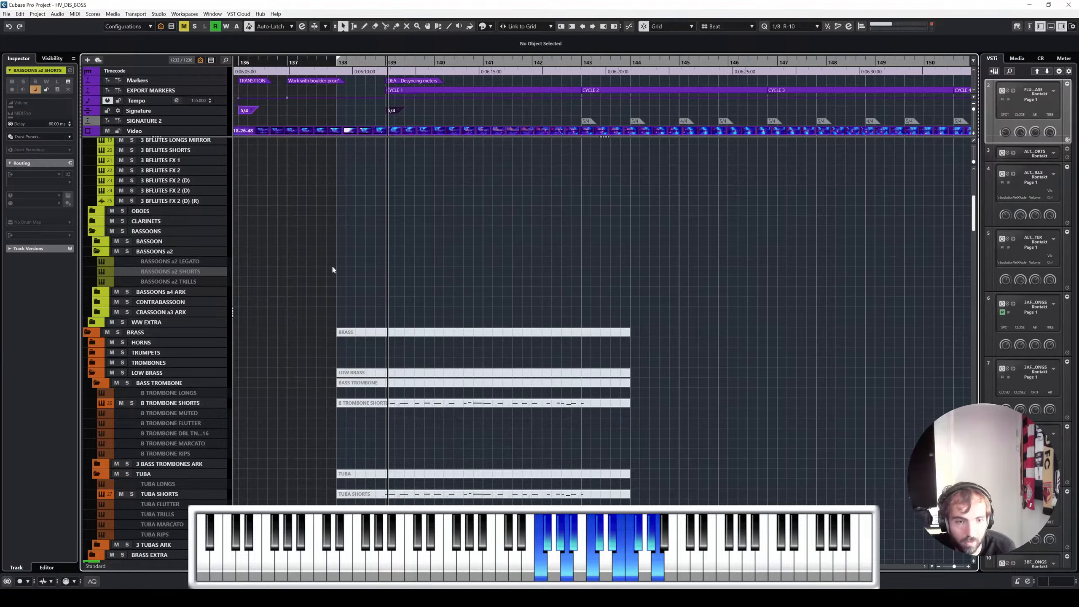
Step: Expand the CLARINETS and BASS CLARINET folders and enable the BASS CLARINET SHORTS track
left_click(92, 221)
left_click(97, 251)
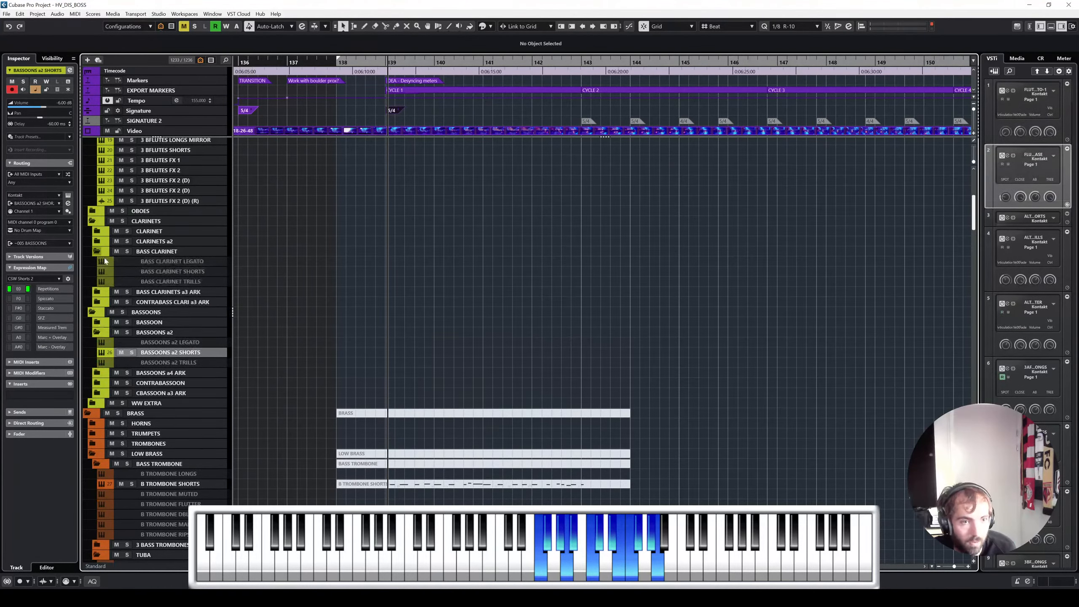
left_click(172, 272)
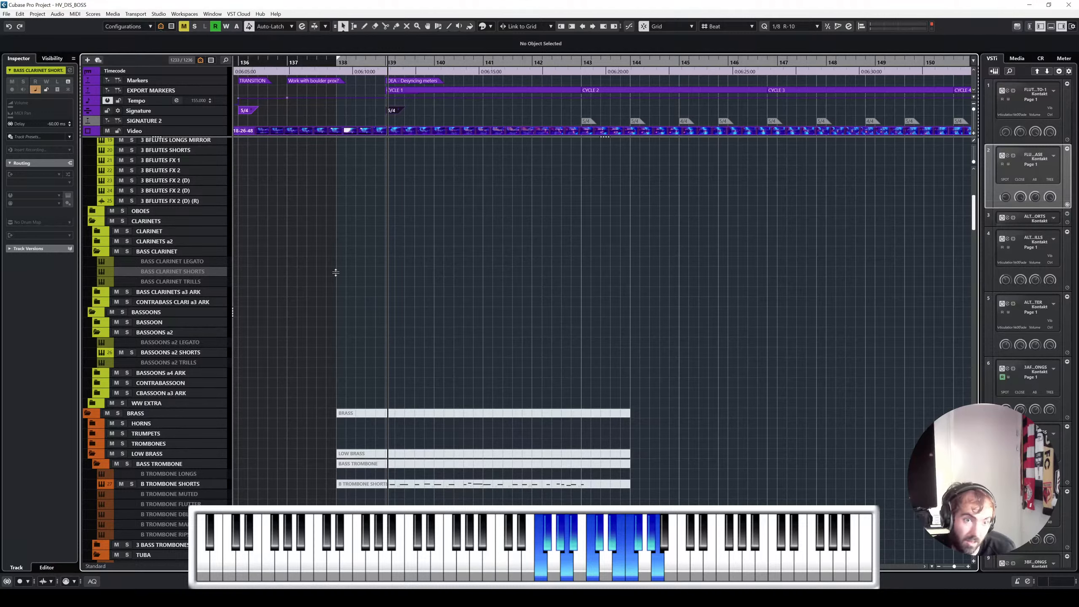
key("shift+e")
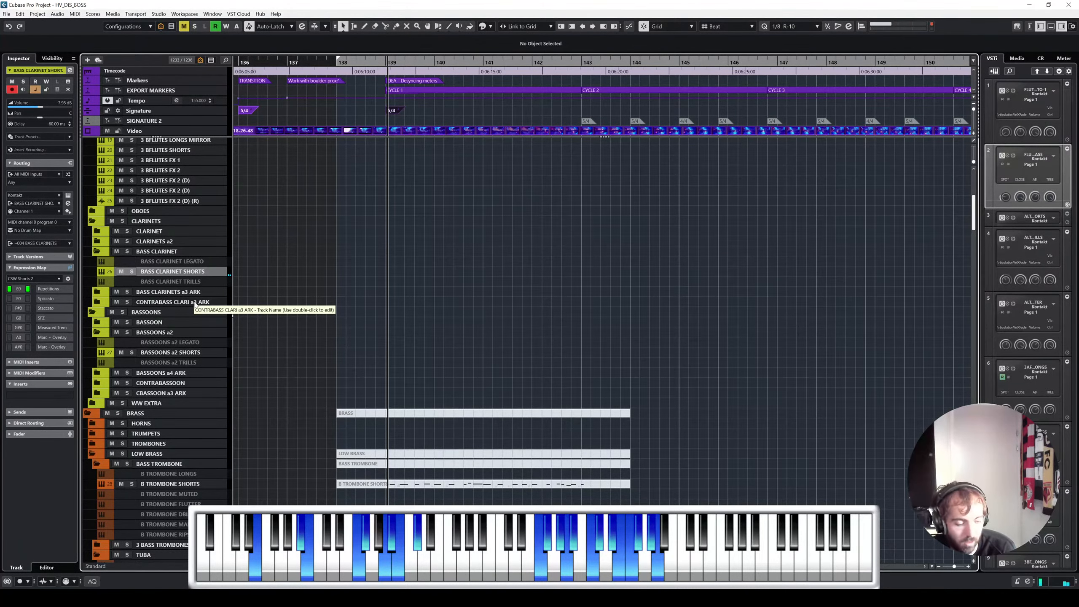
Step: Copy all the BASSES SHORTS loop parts onto the BASS CLARINET SHORTS track, starting at bar 138
key("shift+f")
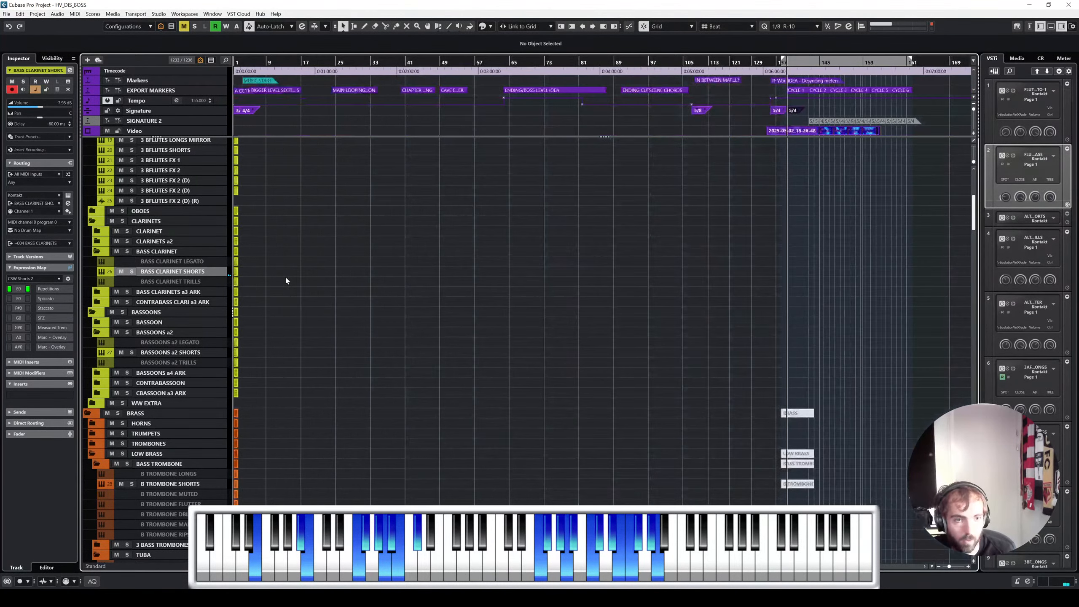
scroll(814, 324, "up", 5)
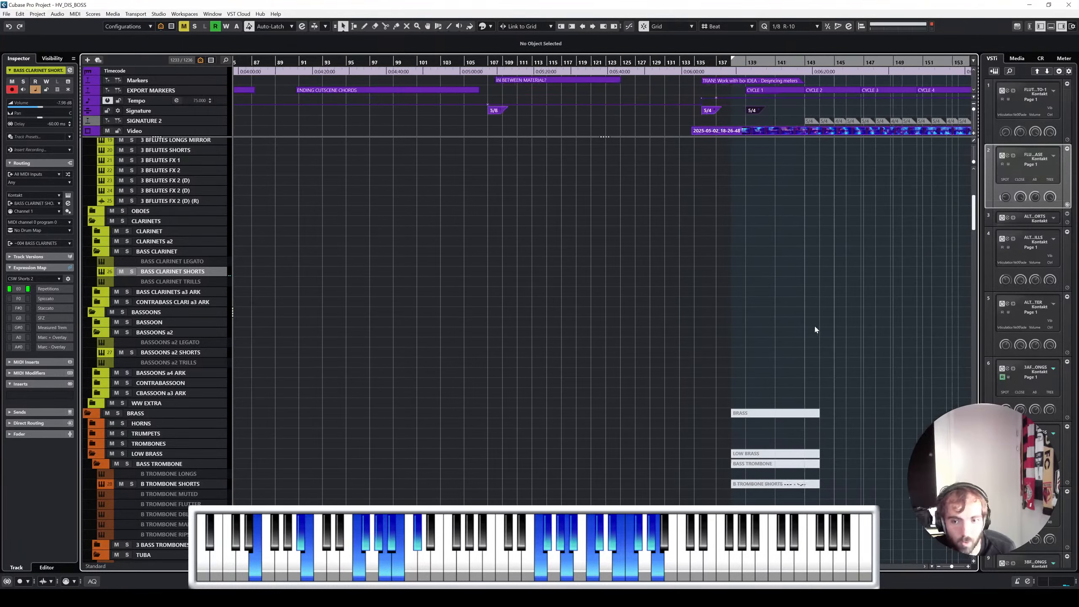
scroll(730, 339, "right", 4)
scroll(727, 340, "up", 3)
scroll(647, 338, "down", 20)
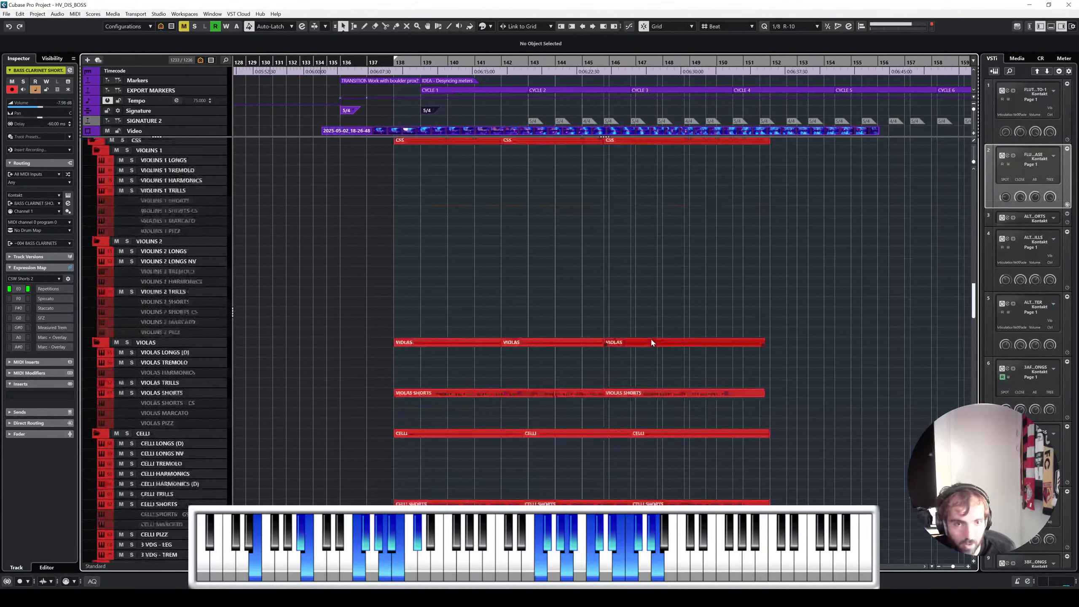
double_click(463, 210, "shift")
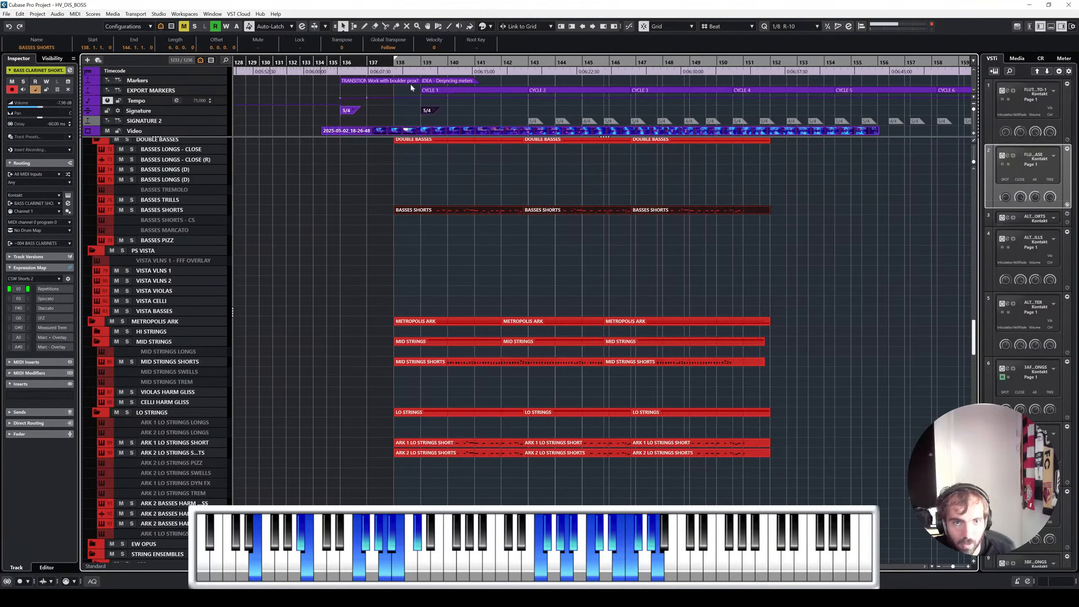
left_click(396, 62)
scroll(407, 224, "up", 20)
scroll(418, 242, "up", 10)
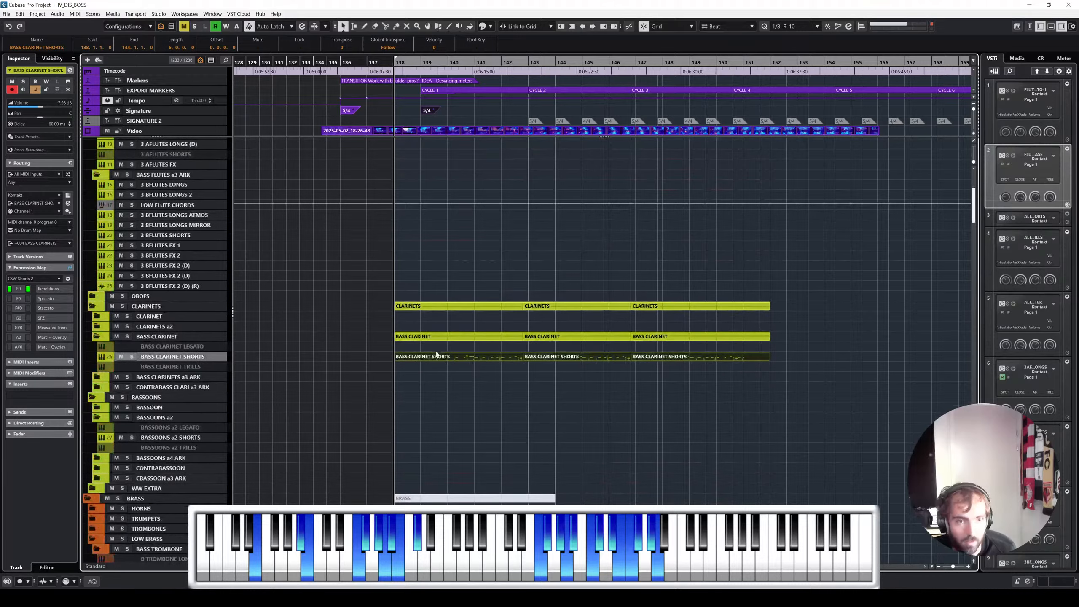
scroll(445, 354, "up", 3)
Step: Open the first BASS CLARINET SHORTS part in the Key Editor, play it soloed and select its A1 notes
double_click(445, 354)
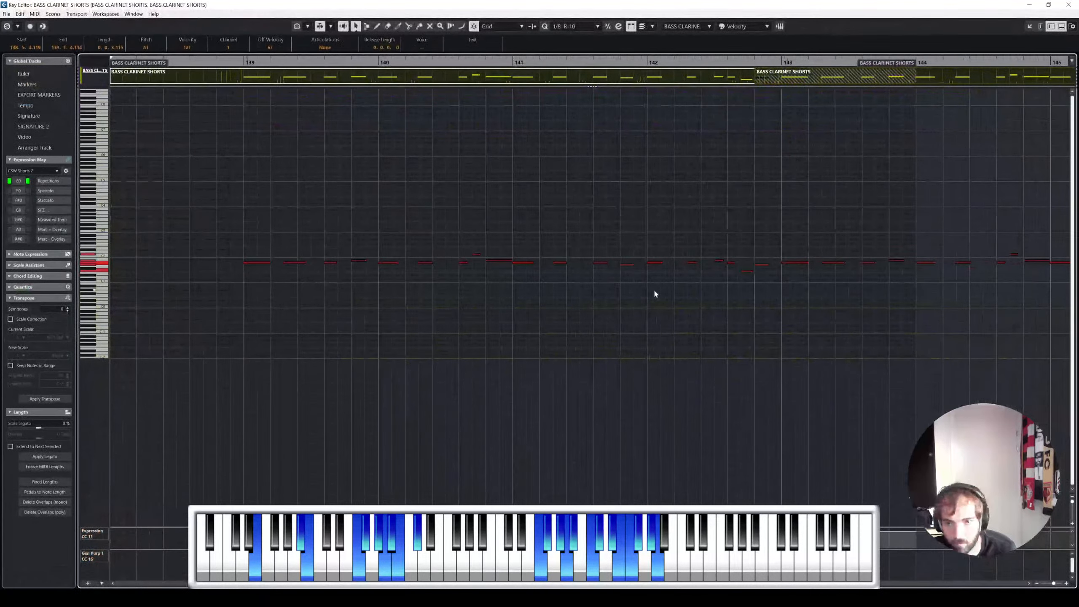
key("KP_Multiply")
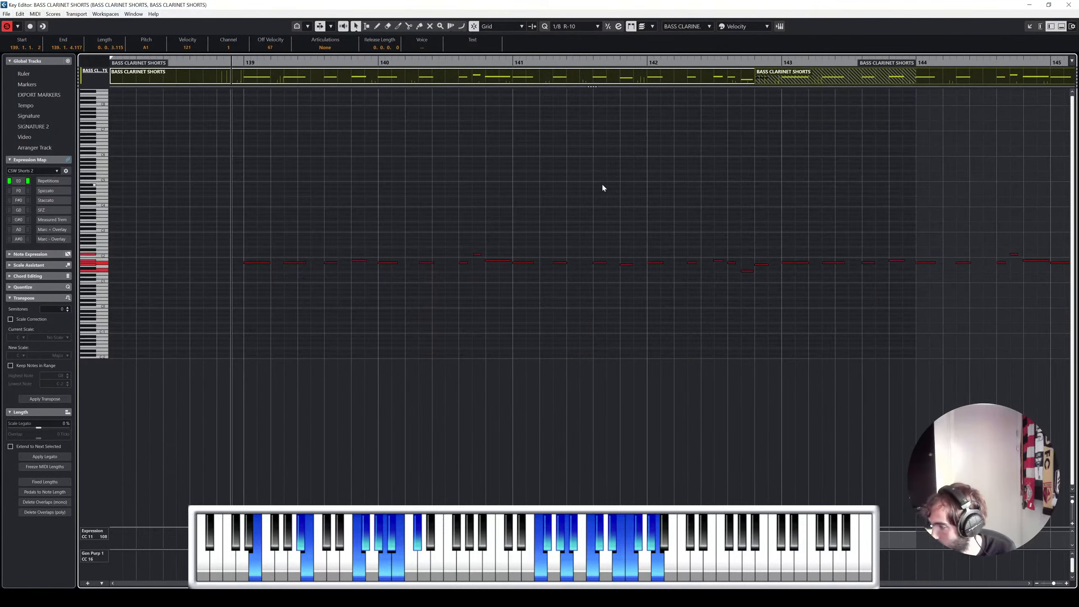
left_click(349, 233)
left_click(257, 263)
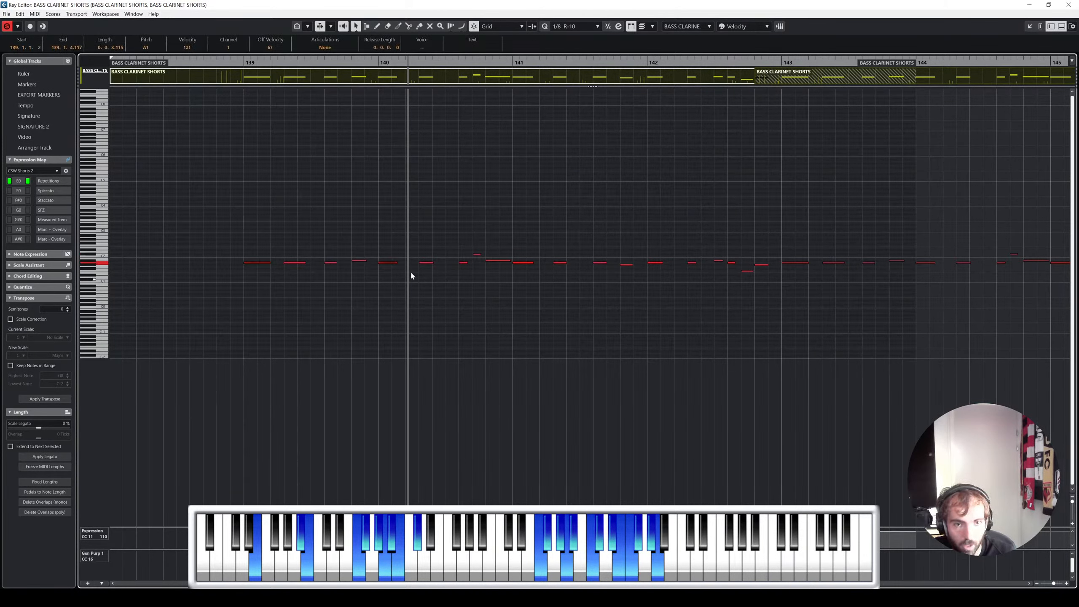
Step: Try the Staccatissimo articulation on the selected A1 notes, and set their articulation to Repetitions instead
left_click(352, 49)
left_click(330, 62)
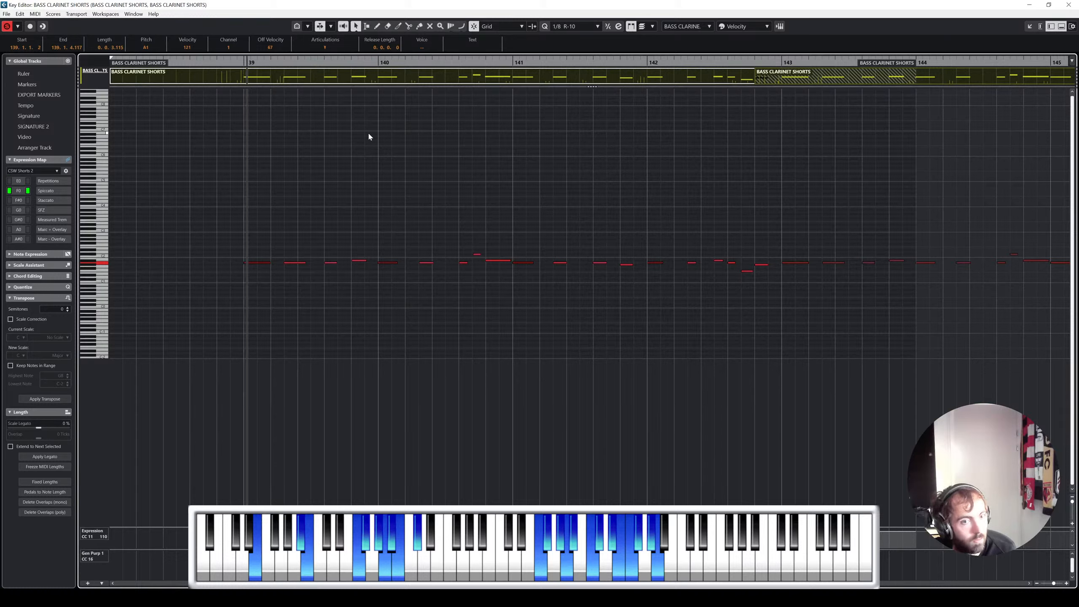
left_click(325, 48)
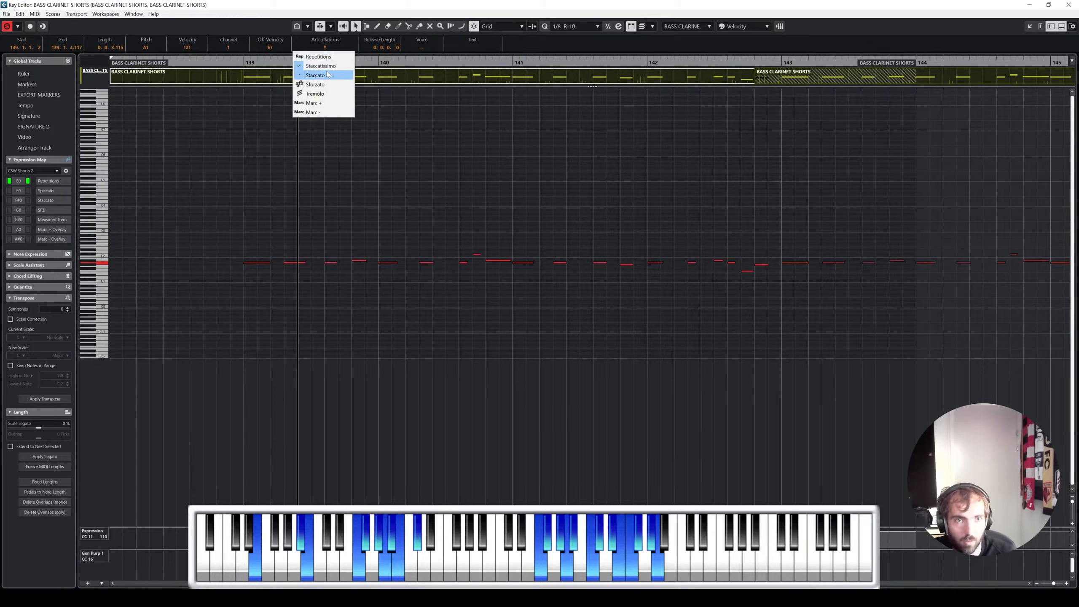
left_click(319, 57)
left_click(259, 263)
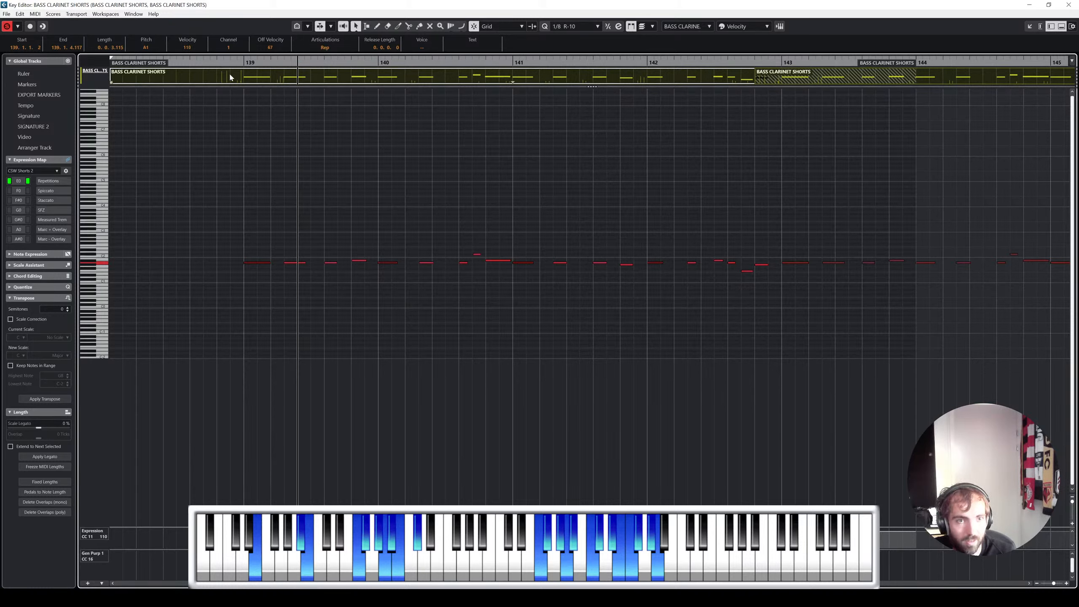
Step: Play the BASS CLARINET SHORTS part around bar 139, first in the Key Editor and again in the arrangement
left_click(224, 60)
key("space")
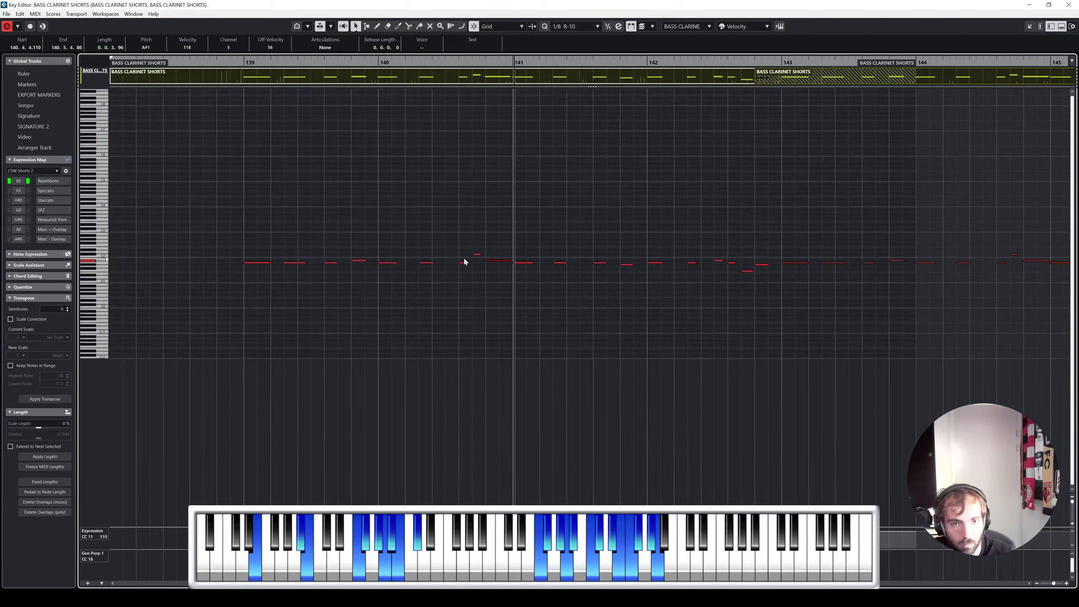
key("Escape")
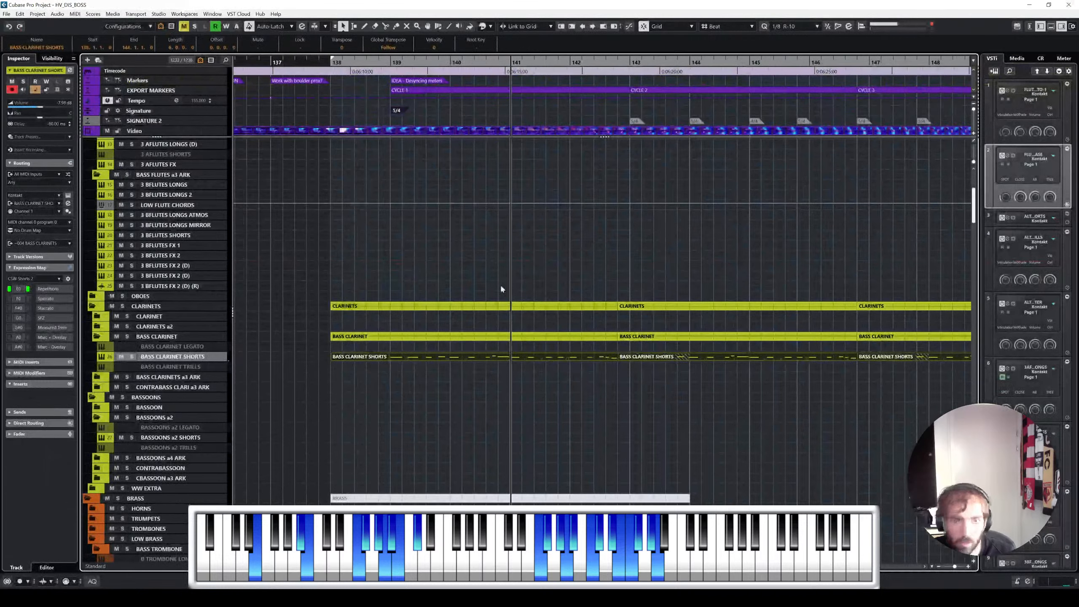
left_click(492, 263)
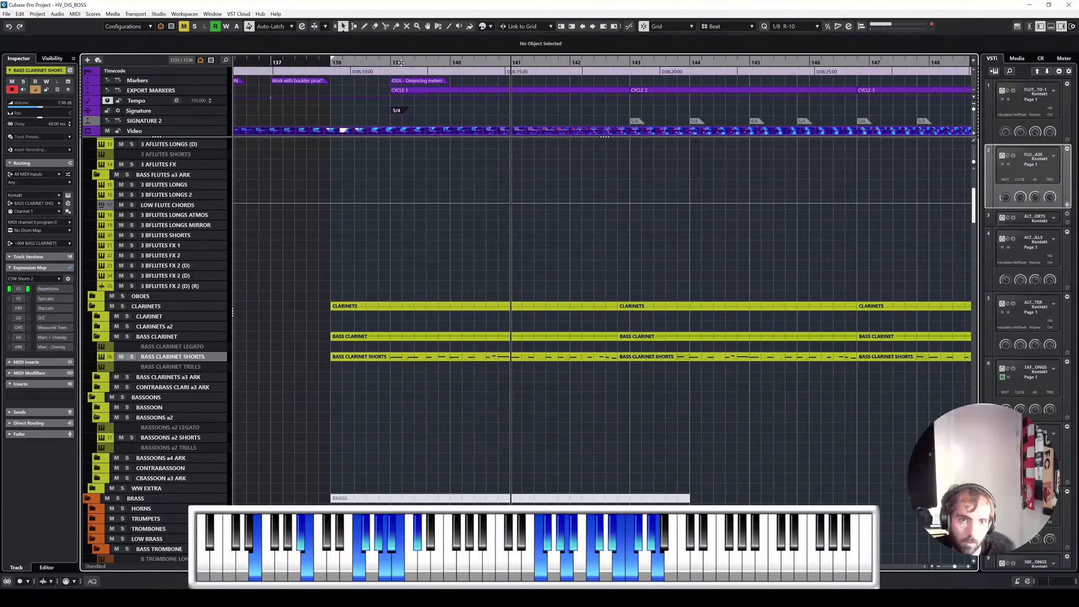
left_click(379, 62)
key("space")
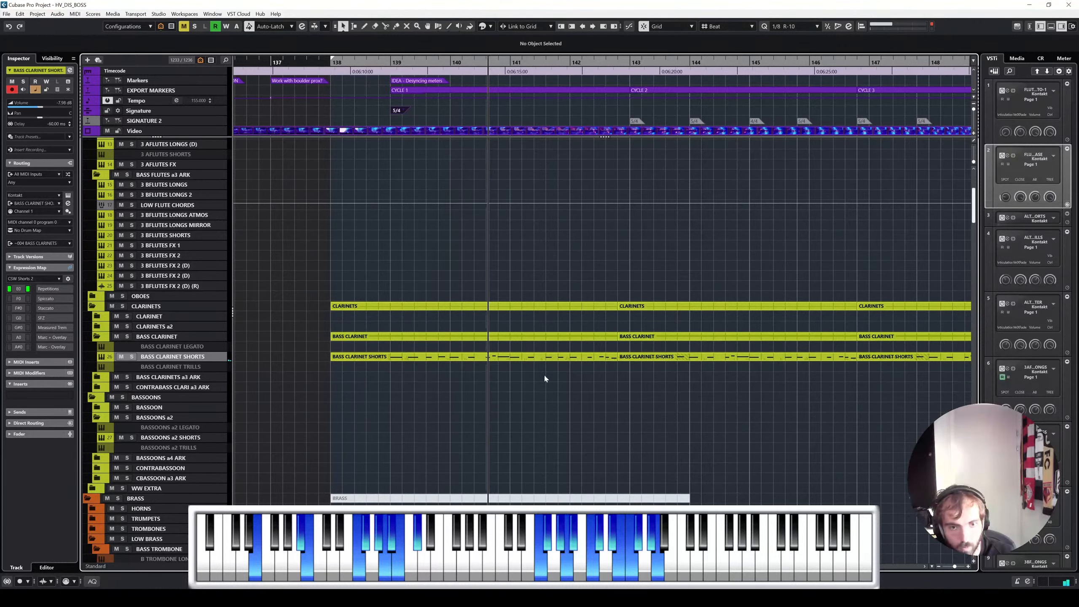
Step: Delete the repeated BASS CLARINET SHORTS parts after the first, and copy the first part onto the BASSOONS a2 SHORTS track at bar 138
left_click(705, 359)
key("Delete")
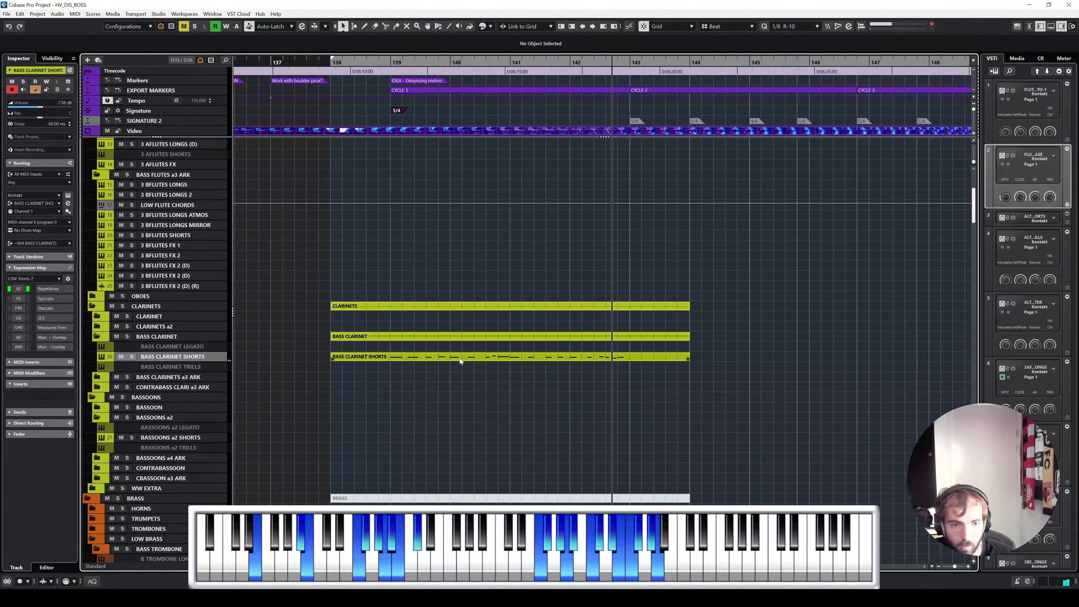
left_click(387, 358)
left_click_drag(380, 393, 386, 438)
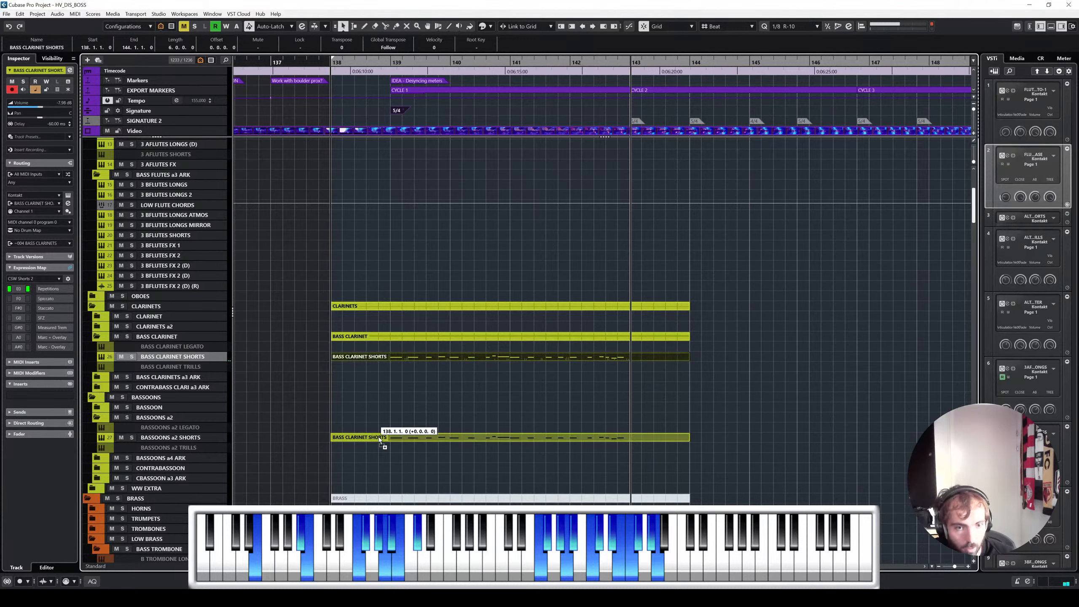
Step: Open the BASSOONS a2 SHORTS part in the Key Editor, play it and select the notes around bar 141
double_click(385, 438)
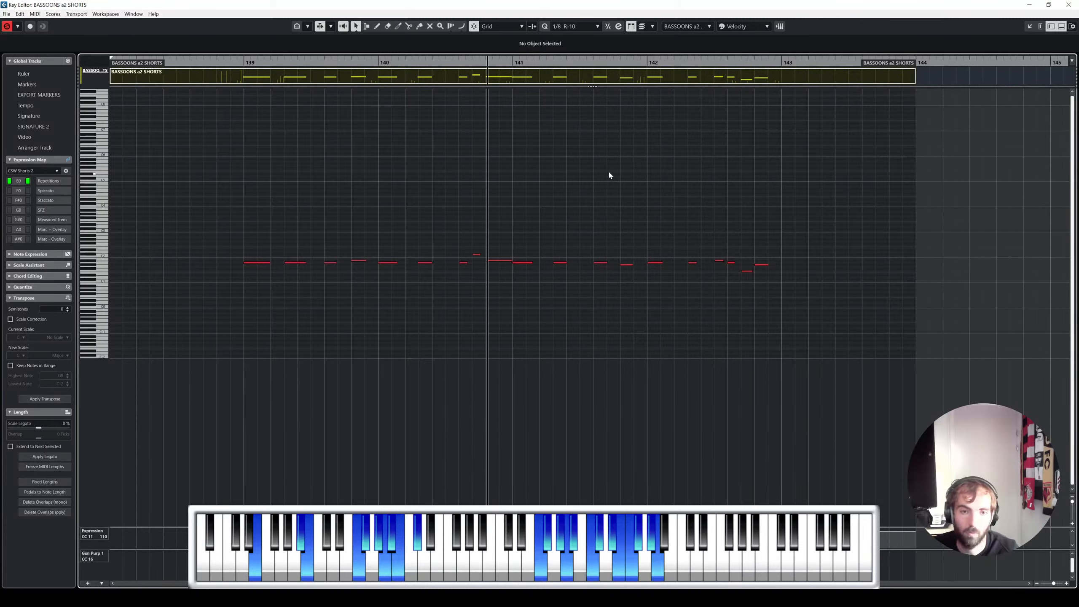
key("space")
left_click(476, 254)
left_click(444, 62)
key("space")
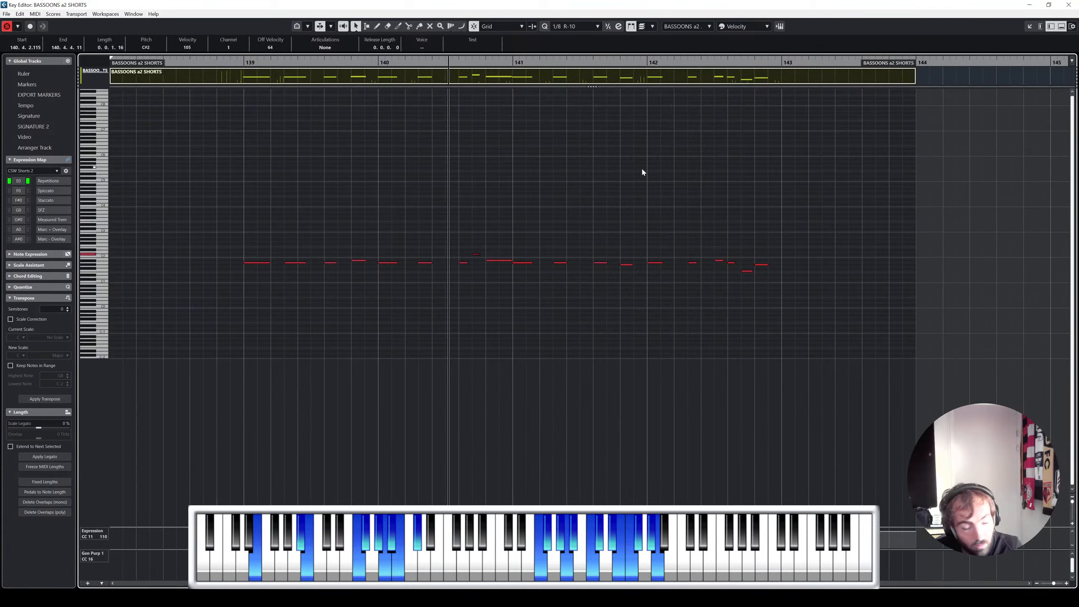
left_click_drag(543, 217, 484, 284)
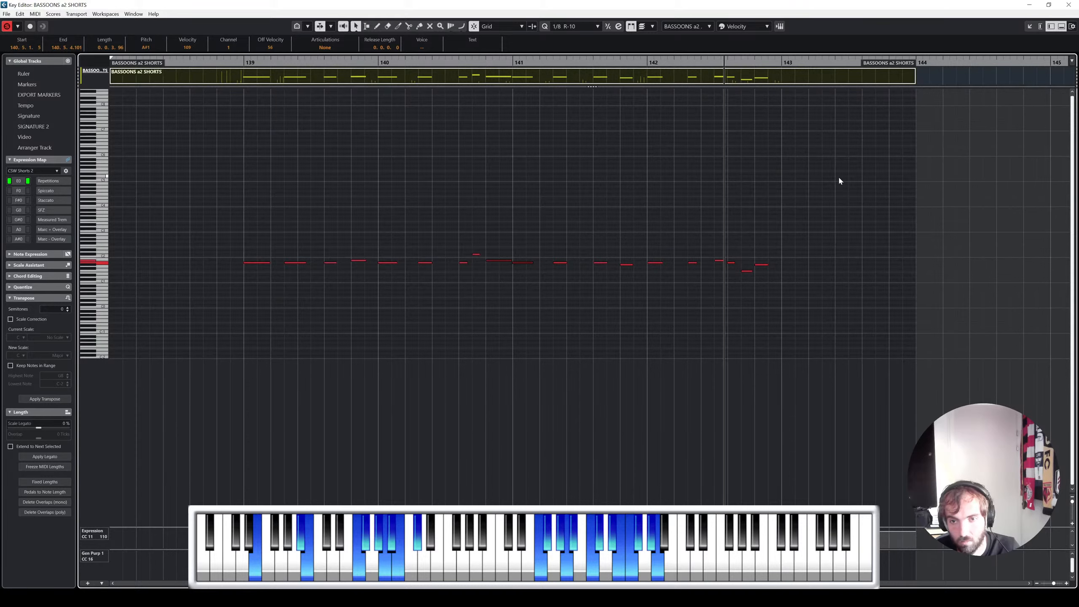
key("space")
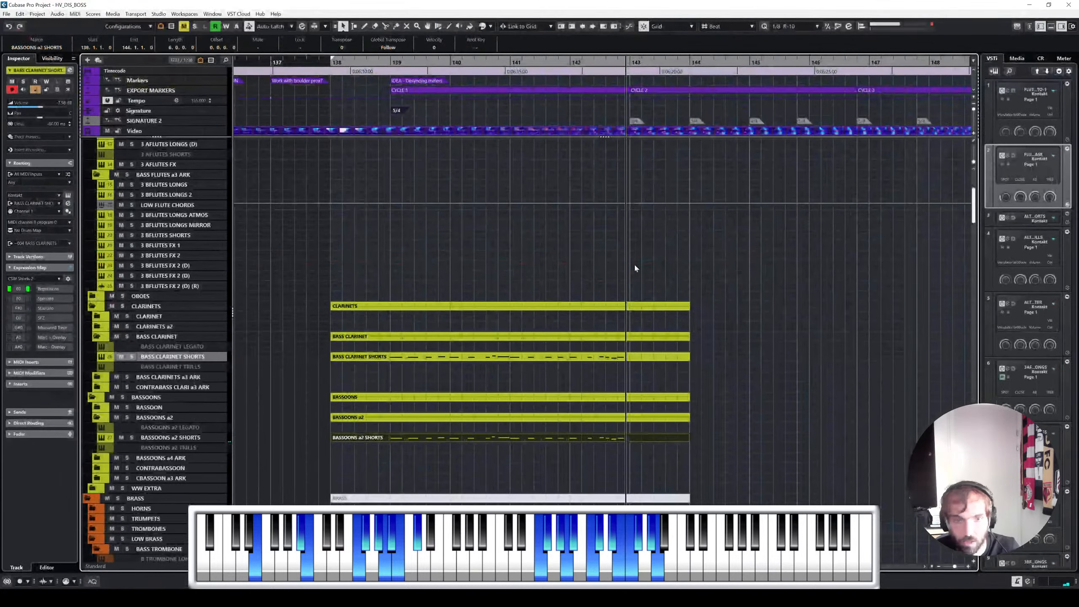
Step: Expand the HORNS and 4 HORNS folders and enable the 4 HORNS TRILLS track
scroll(189, 275, "down", 6)
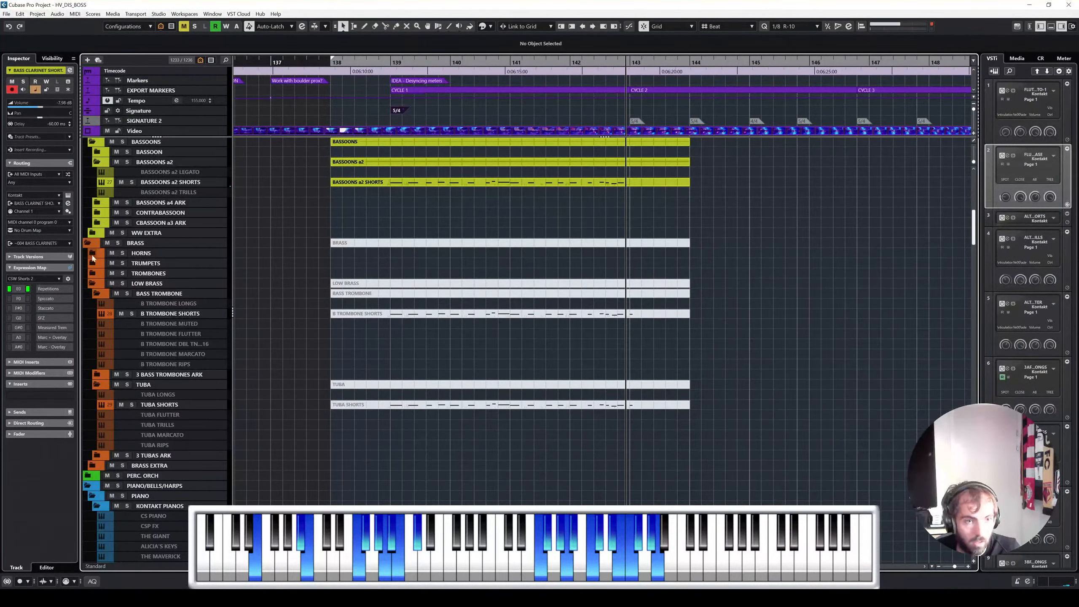
left_click(93, 253)
left_click(97, 274)
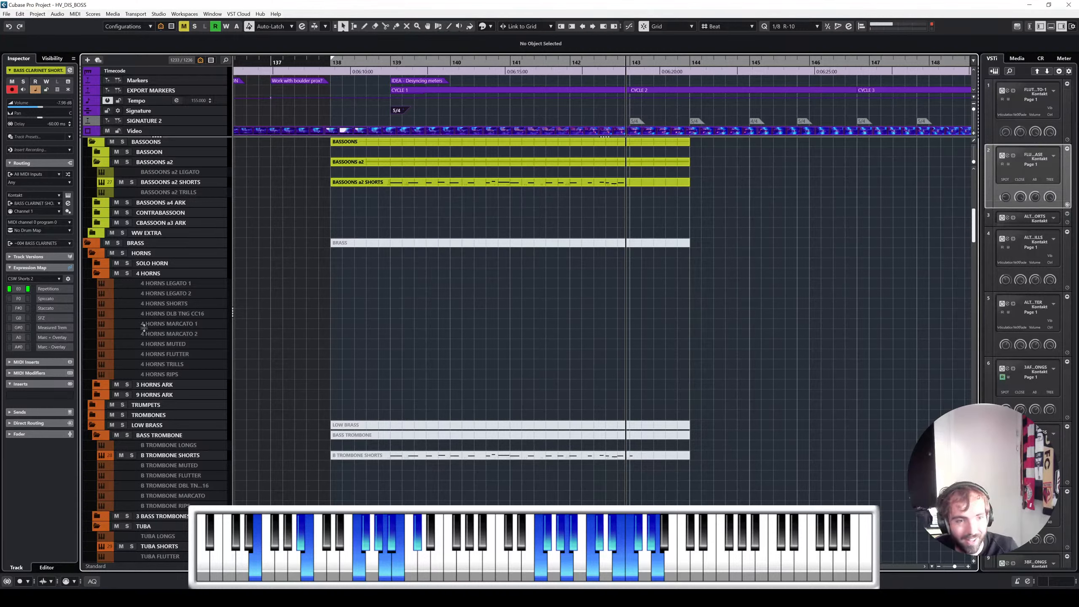
left_click(223, 361)
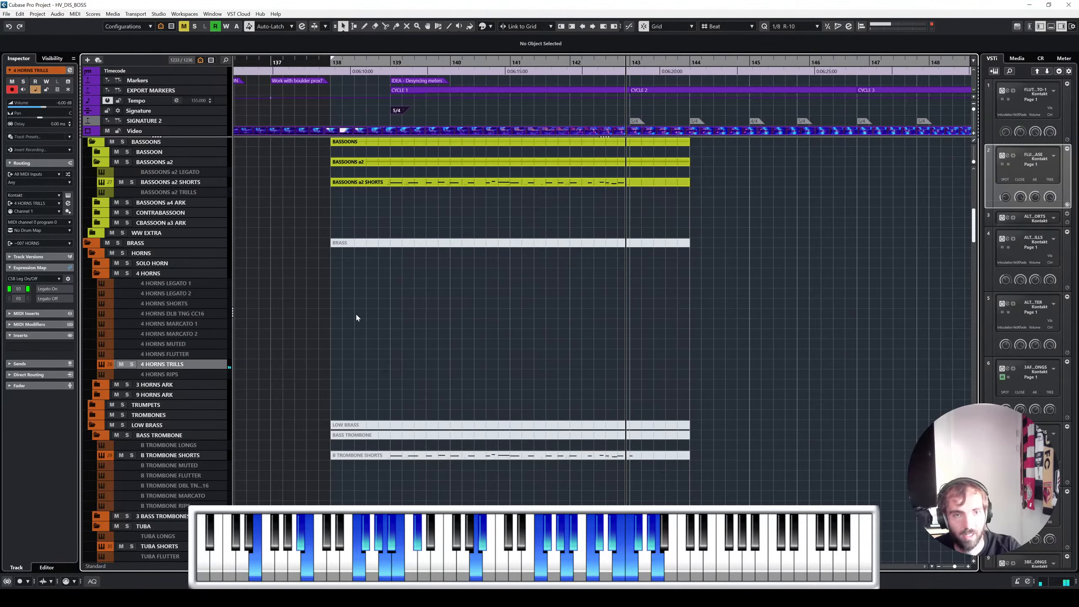
Step: Record a held A#1 trill on the 4 HORNS TRILLS track, starting the take at bar 138
scroll(356, 315, "down", 10)
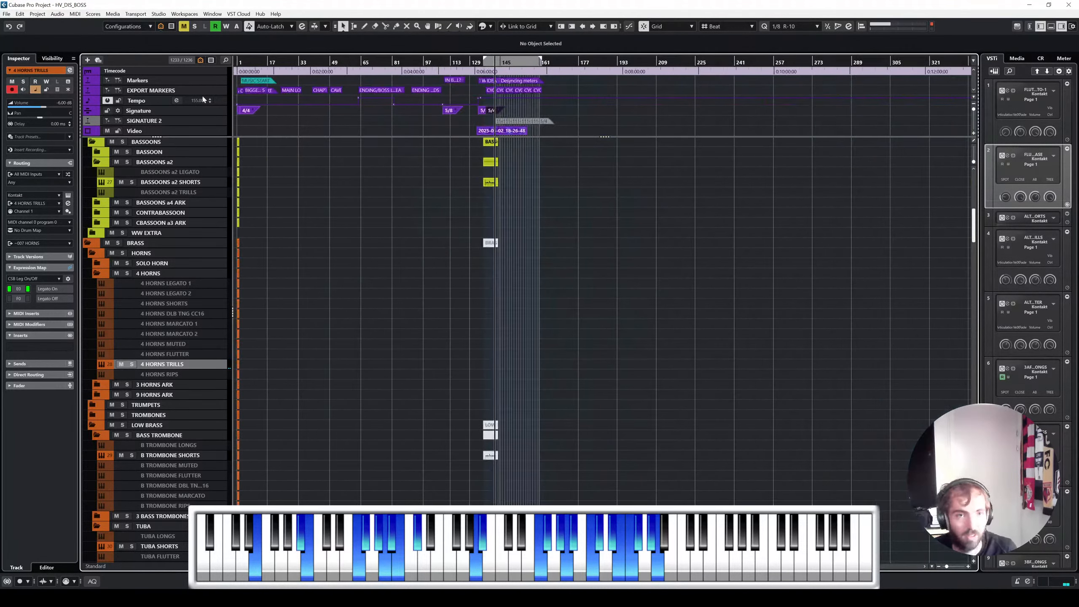
scroll(398, 285, "up", 5)
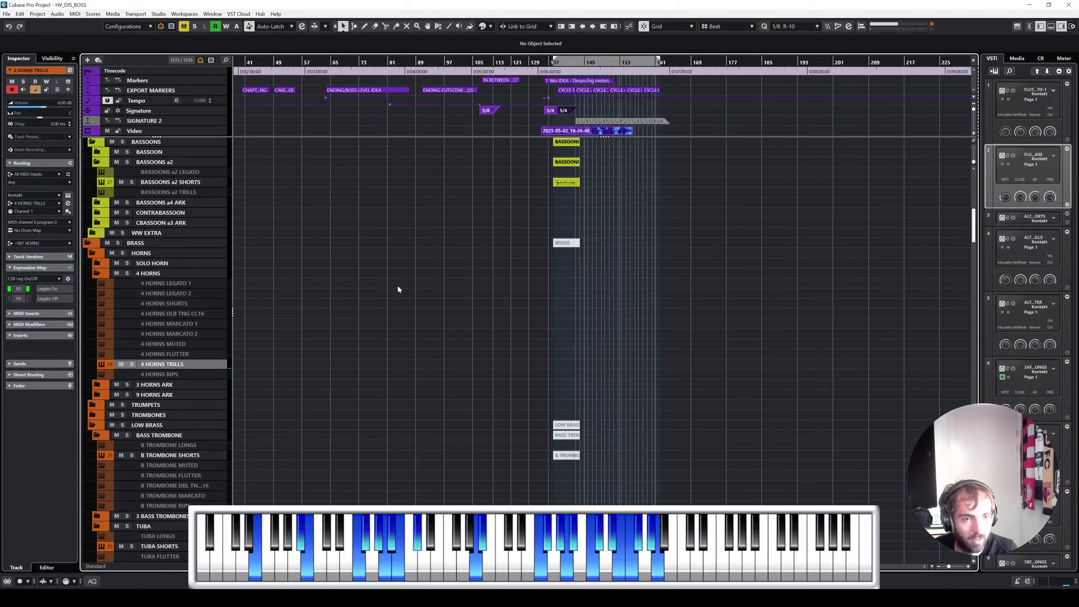
scroll(454, 289, "right", 8)
scroll(454, 288, "left", 10)
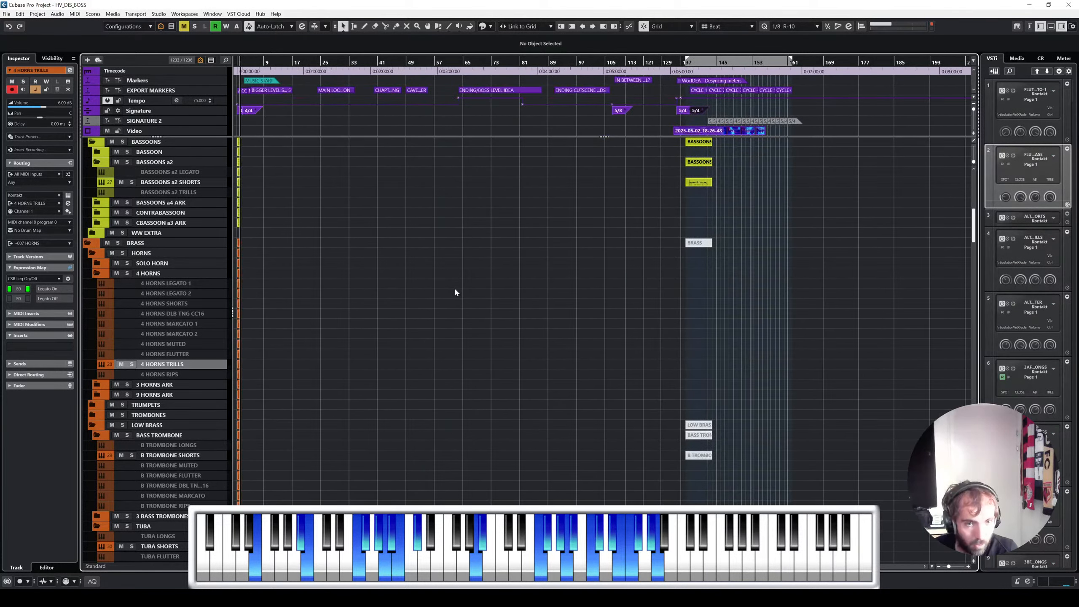
scroll(760, 324, "left", 6)
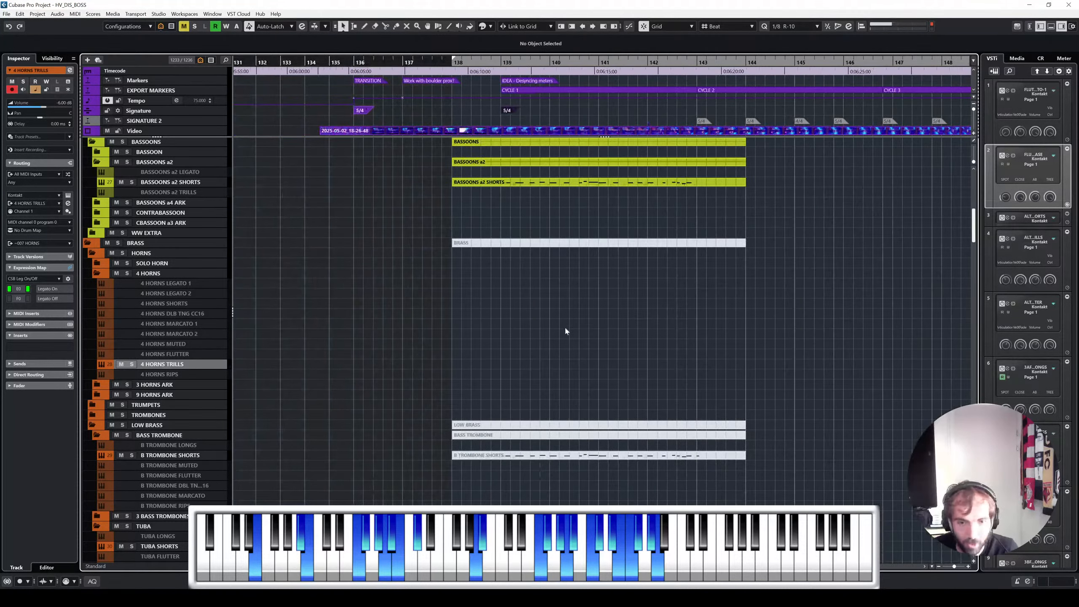
left_click(454, 62)
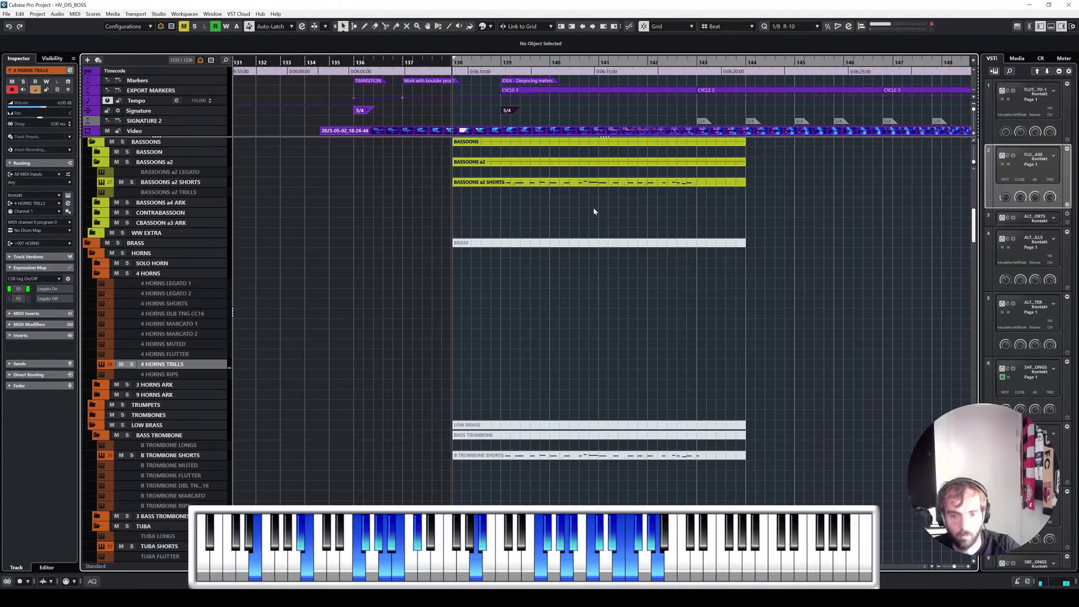
key("KP_Multiply")
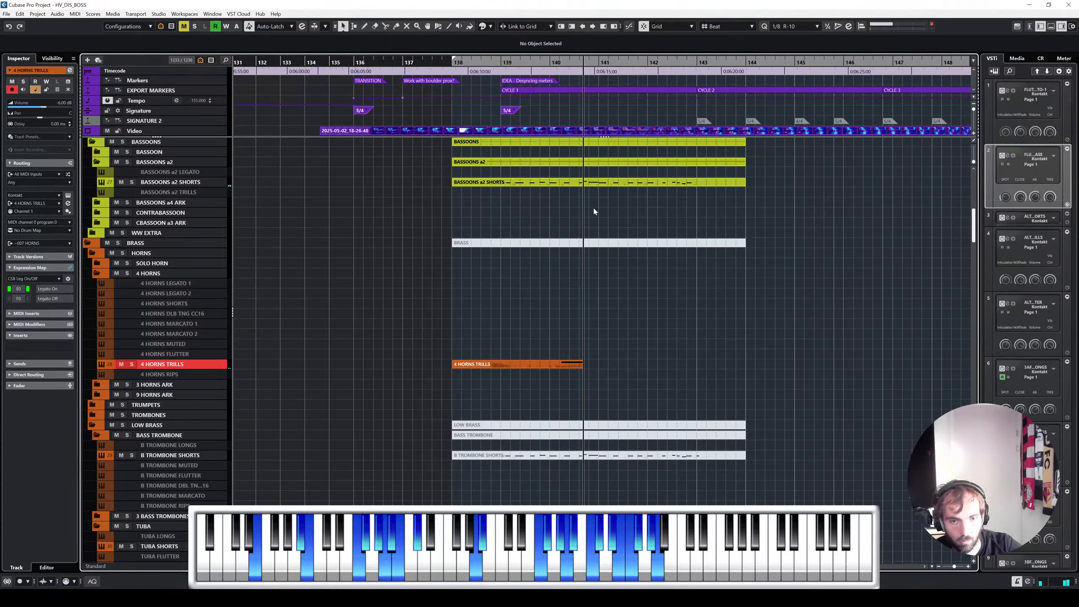
key("space")
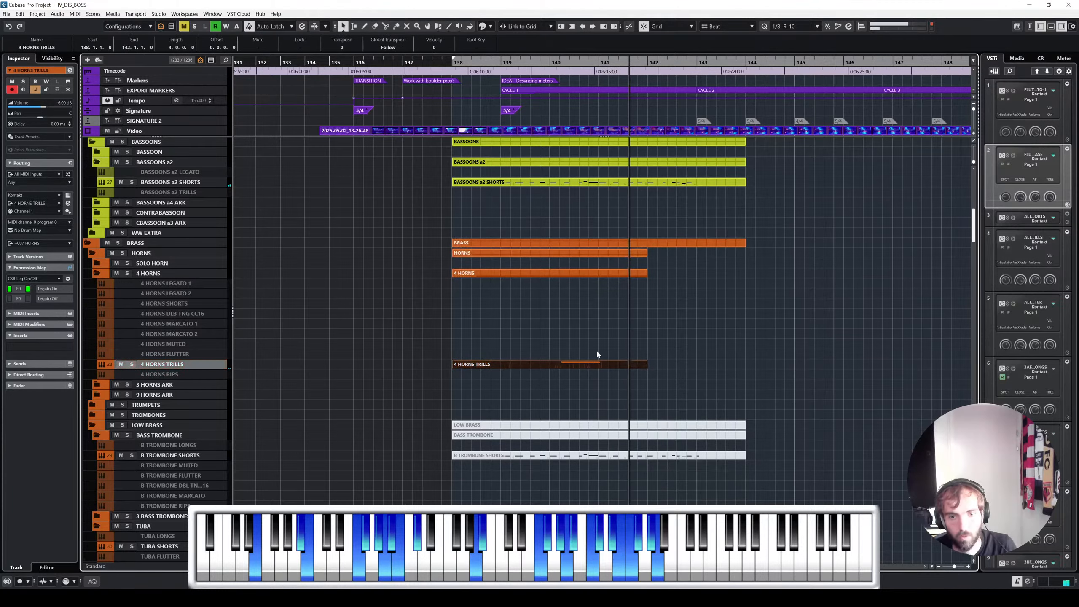
Step: Move the recorded 4 HORNS TRILLS part so that it starts at bar 140
double_click(589, 364)
left_click(1069, 5)
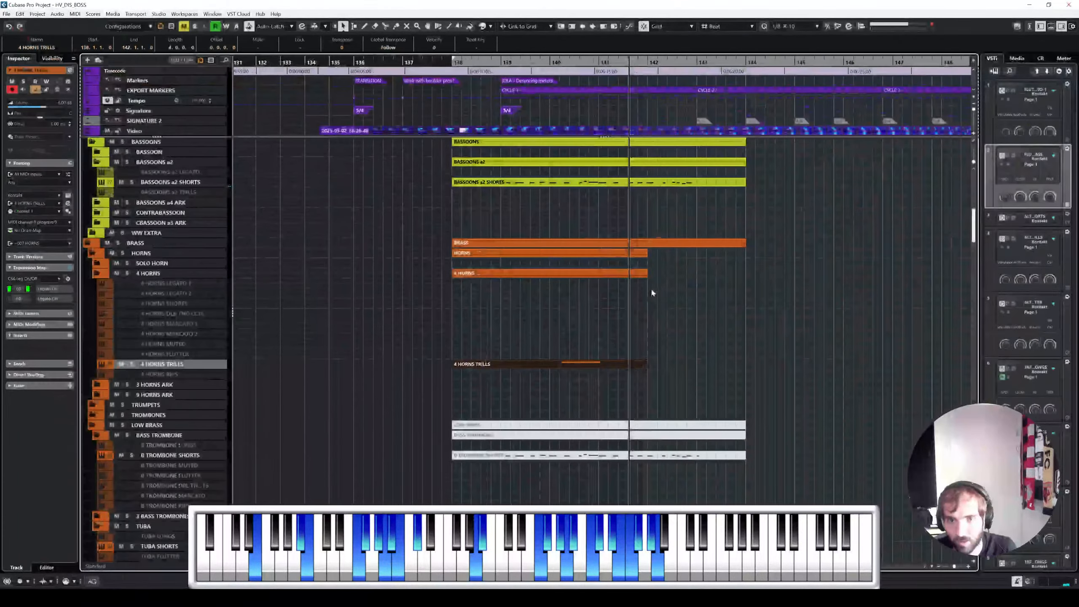
left_click_drag(600, 364, 707, 363)
key("space")
key("h")
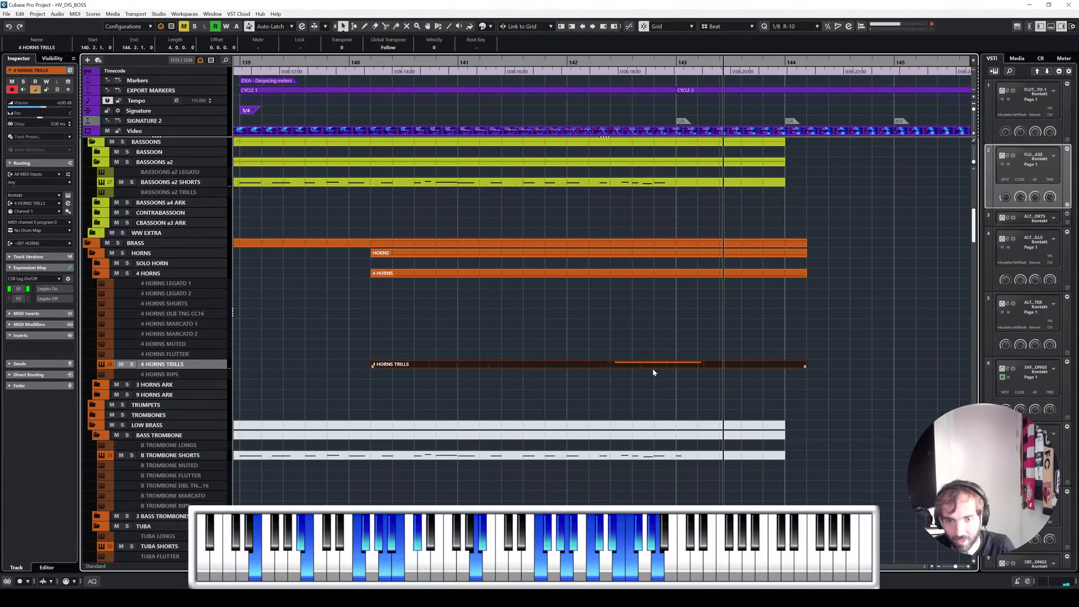
left_click_drag(653, 370, 627, 365)
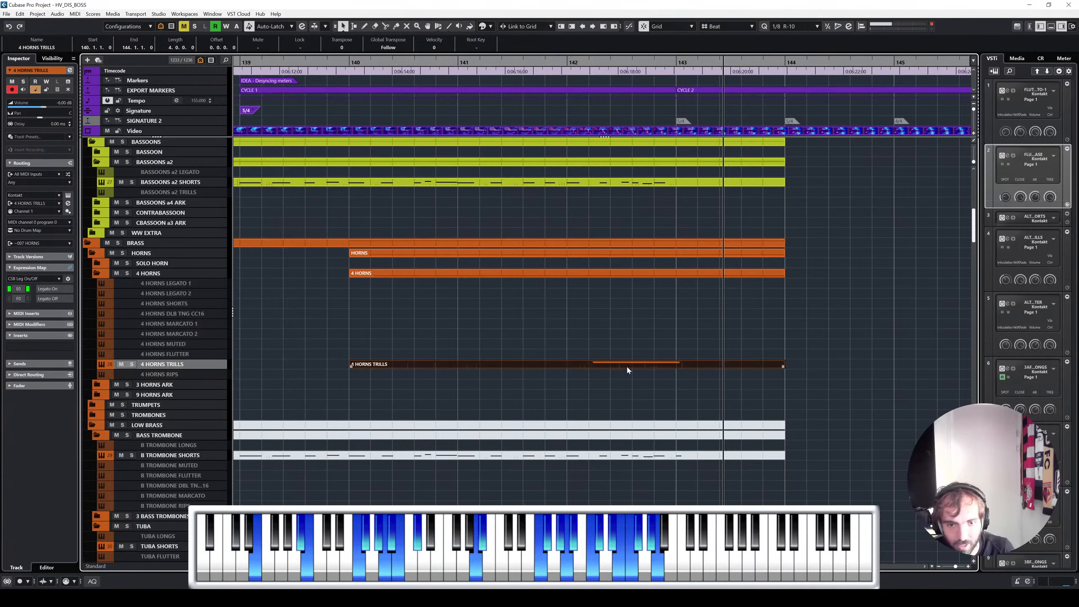
Step: Open the 4 HORNS TRILLS part in the Key Editor, check its trill note and play from bar 142
double_click(626, 365)
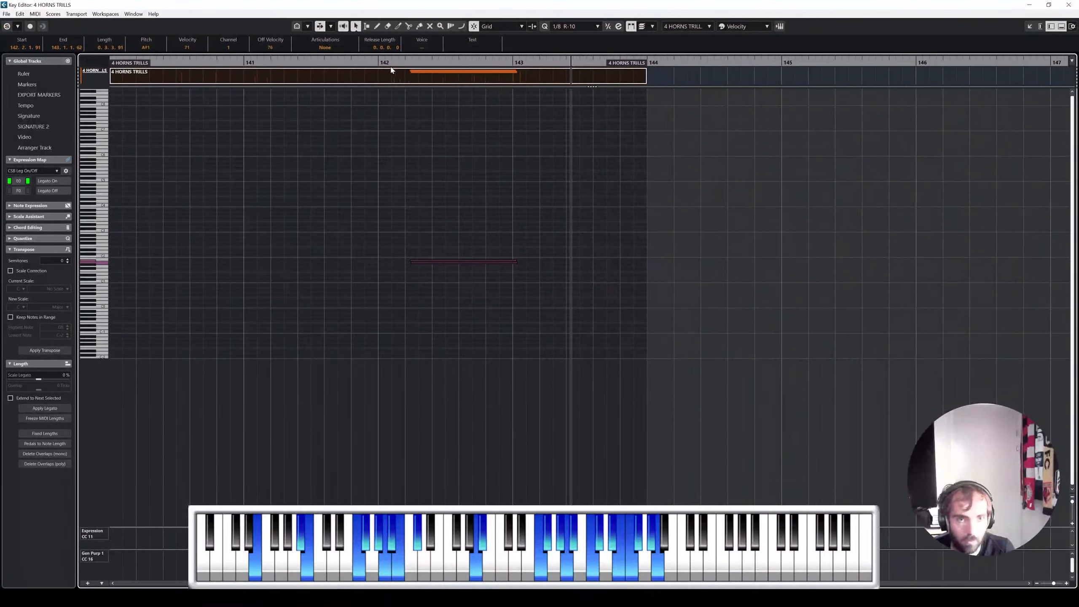
left_click(377, 63)
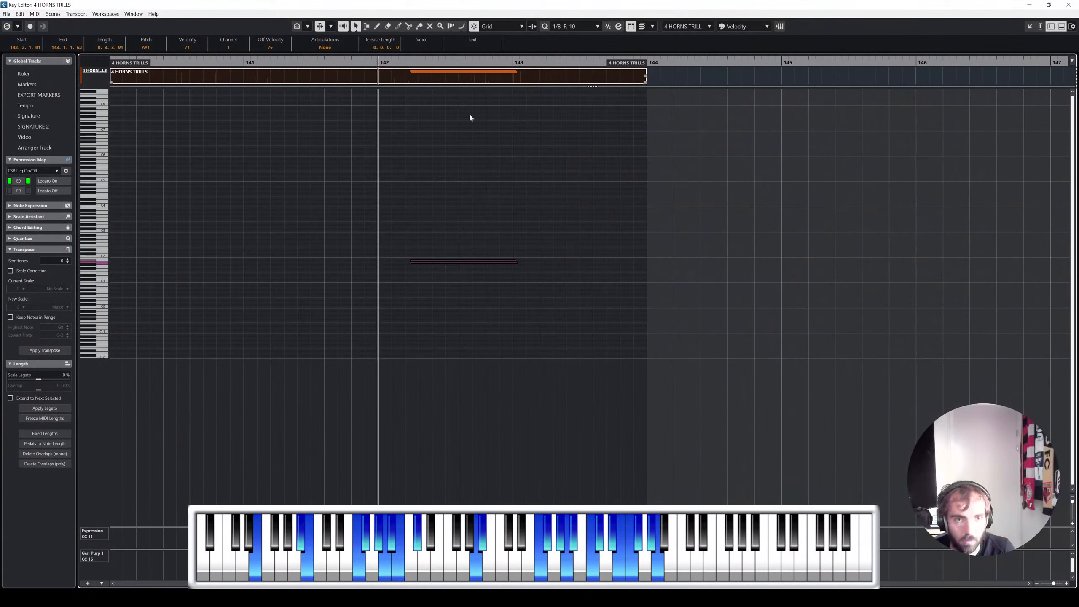
left_click(415, 260)
left_click(1069, 5)
key("space")
Step: Select the 3 BFLUTES FX 1 track, view its Kontakt instrument and switch off the track's EchoBoy insert
scroll(528, 333, "down", 2)
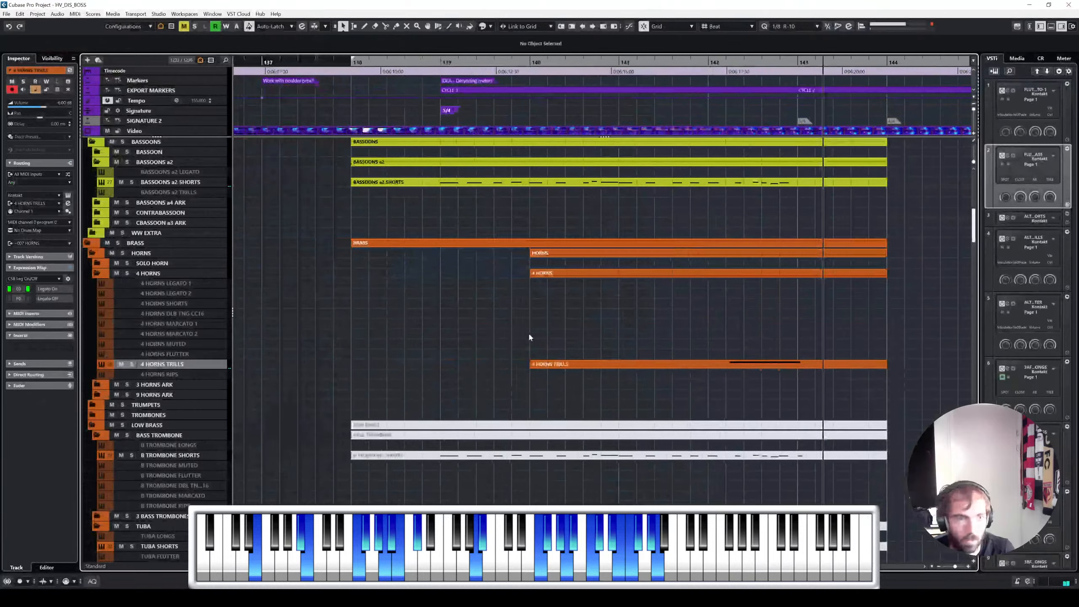
scroll(528, 332, "up", 10)
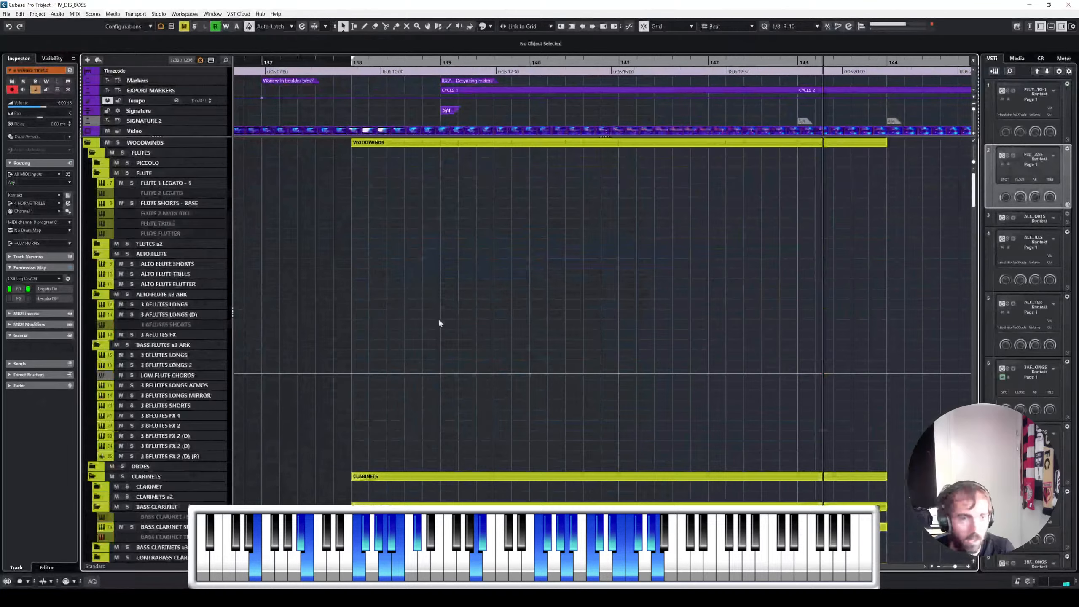
left_click(189, 411)
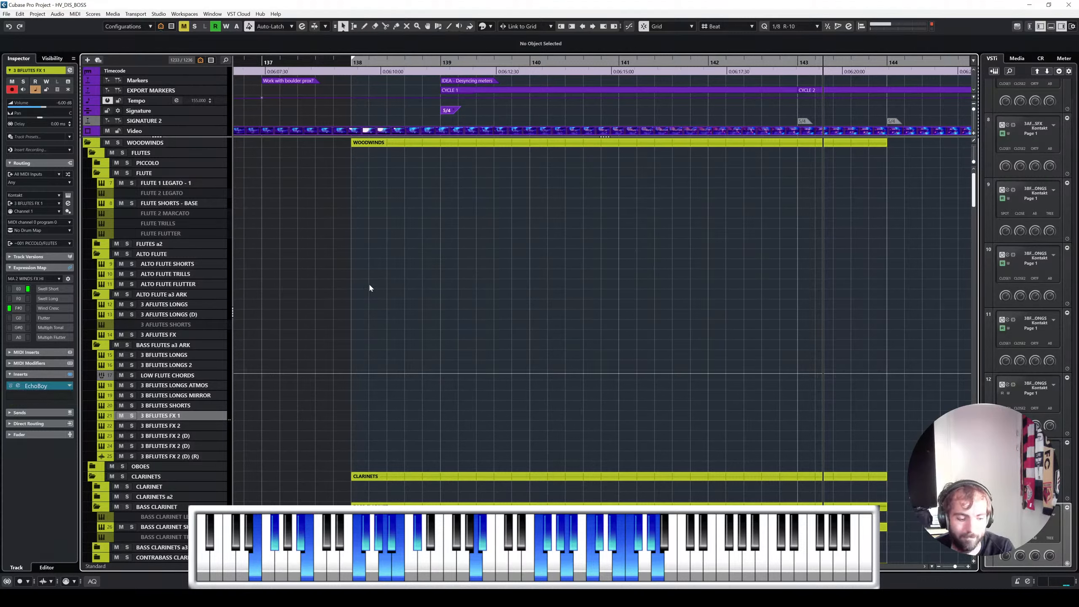
left_click(68, 195)
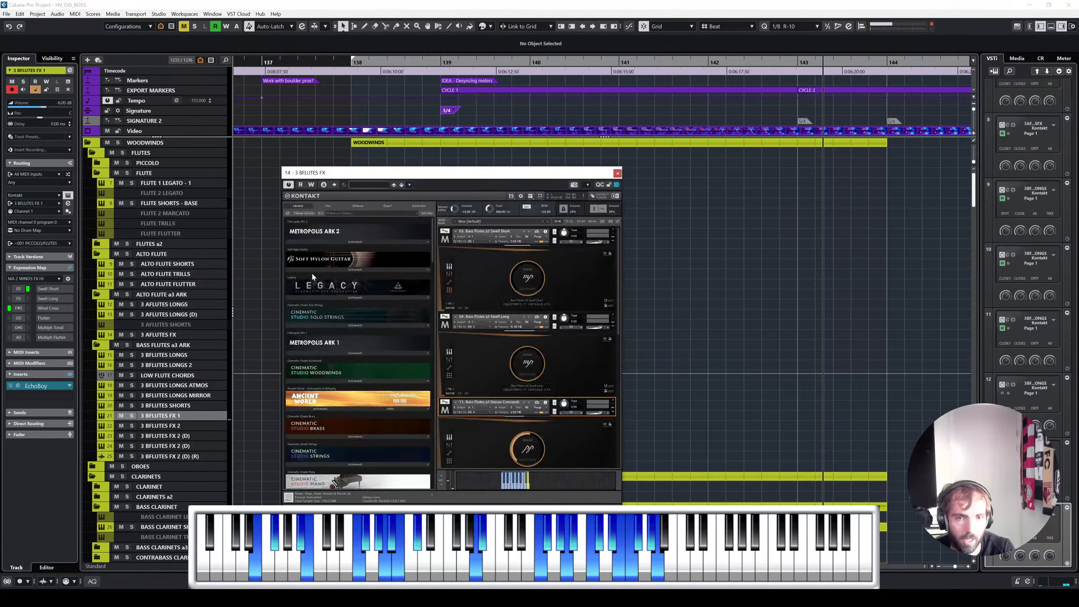
left_click(11, 386)
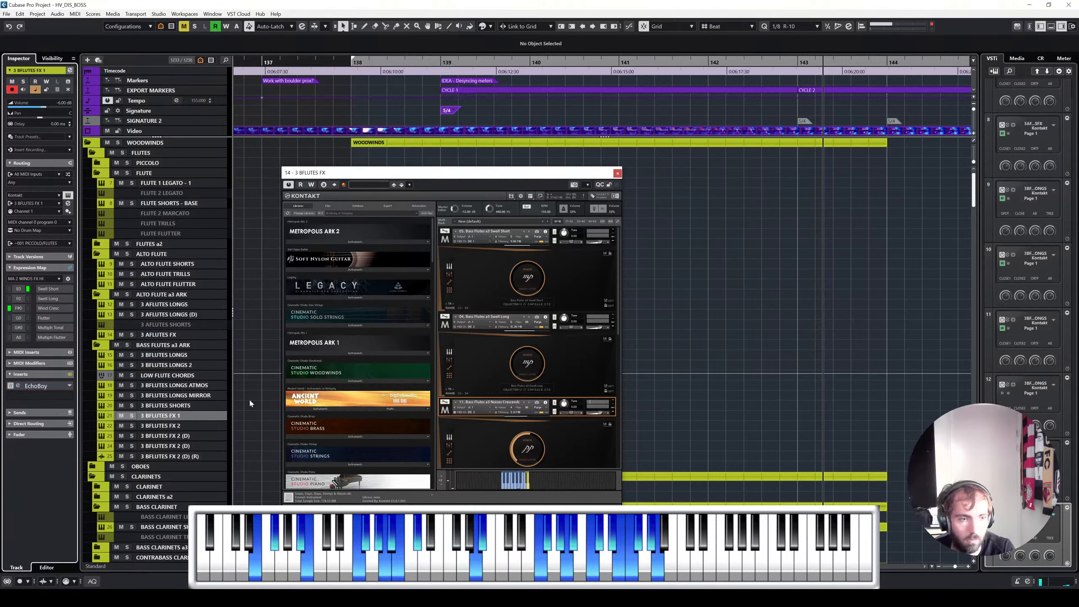
left_click(618, 173)
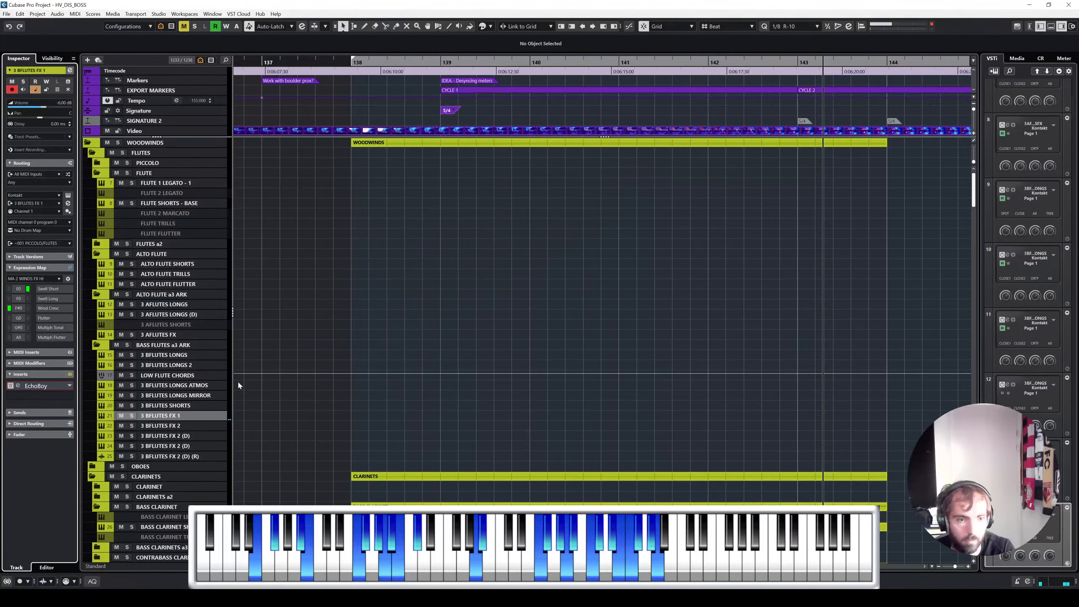
Step: Record two long A2 swells on the 3 BFLUTES FX 1 track between bars 140 and 144, and open the part in the Key Editor
left_click(591, 58)
key("c")
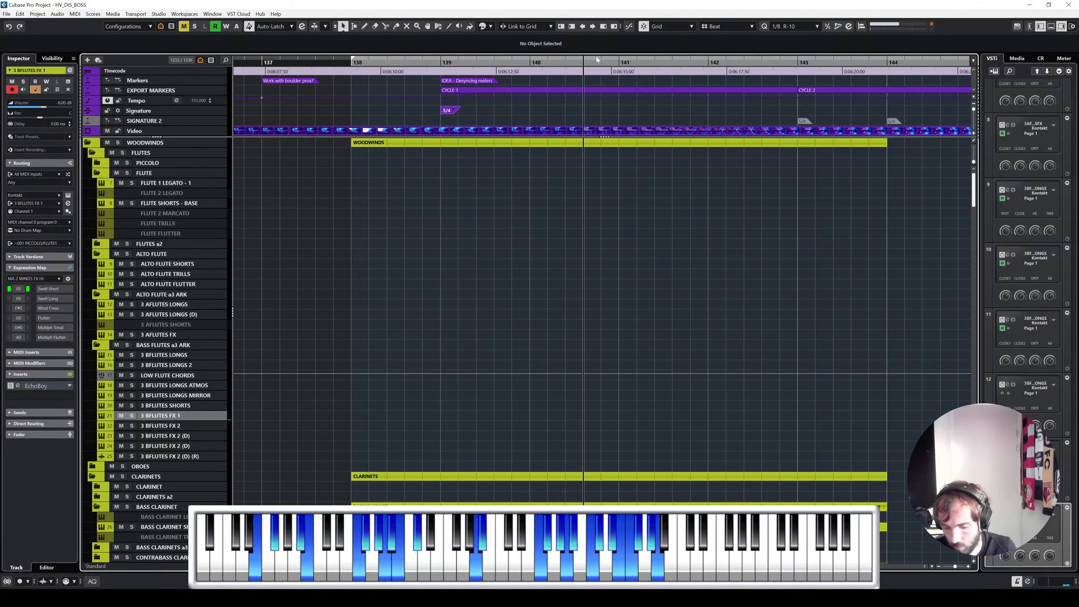
key("KP_Multiply")
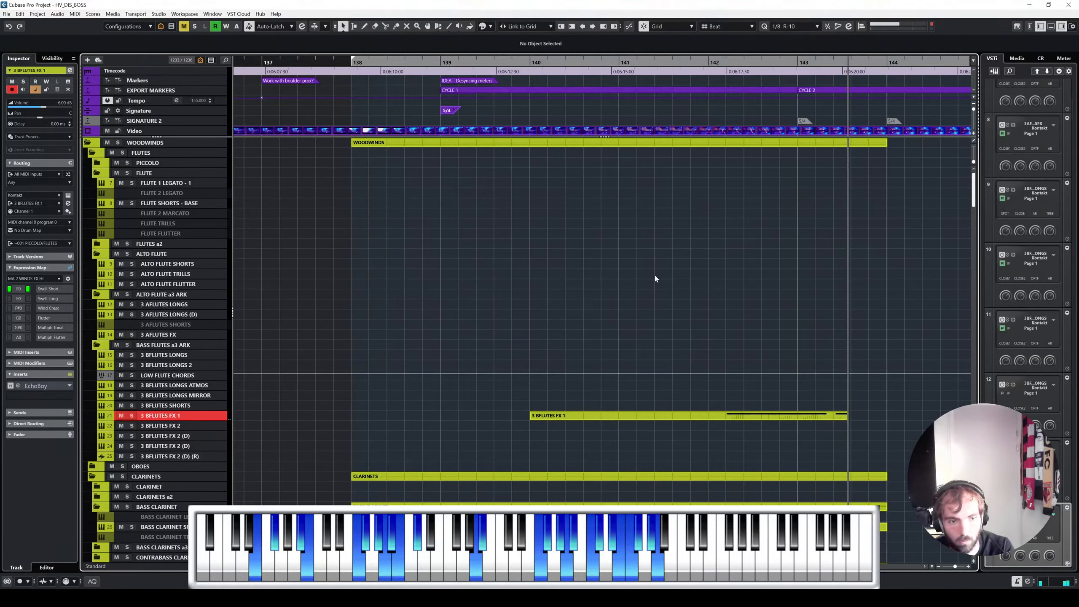
key("space")
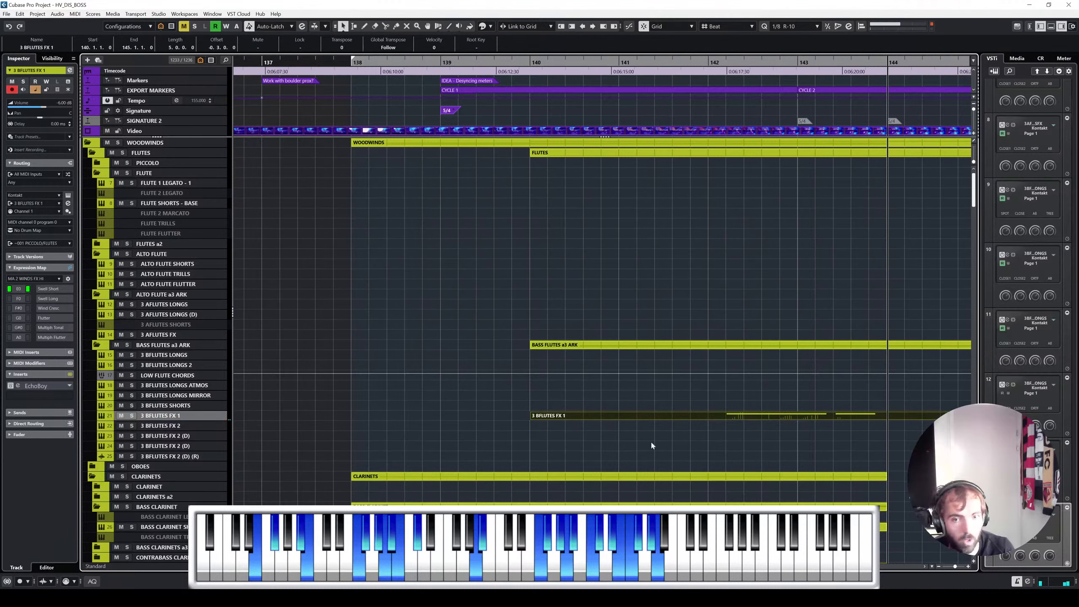
double_click(737, 416)
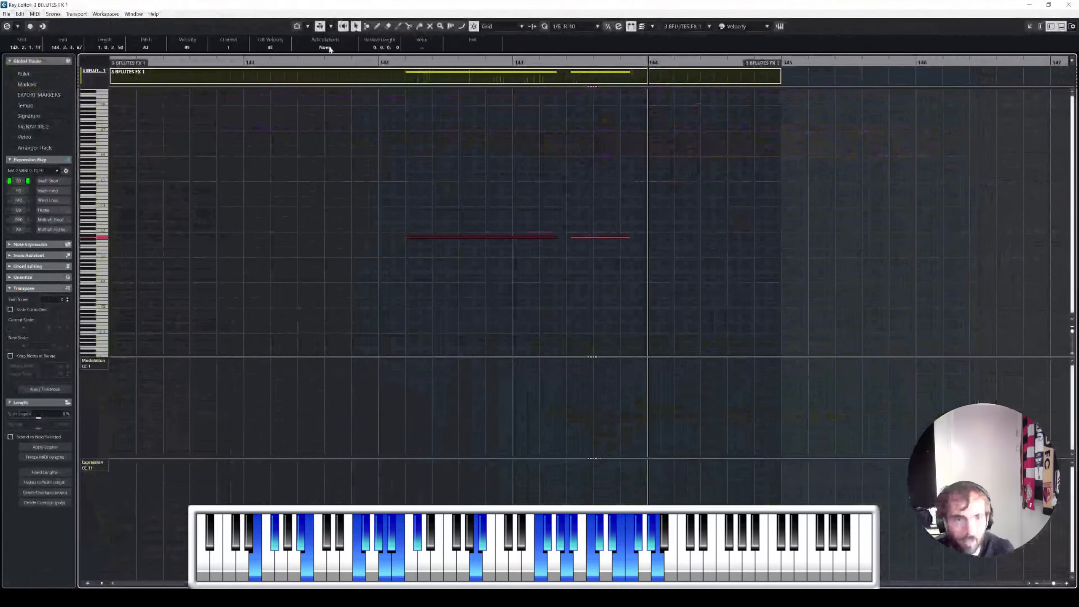
Step: Assign the Wind Cresc articulation to the A2 notes, delete the second note and play the part from bar 142
left_click(325, 47)
left_click(321, 76)
left_click_drag(613, 182, 602, 286)
key("Delete")
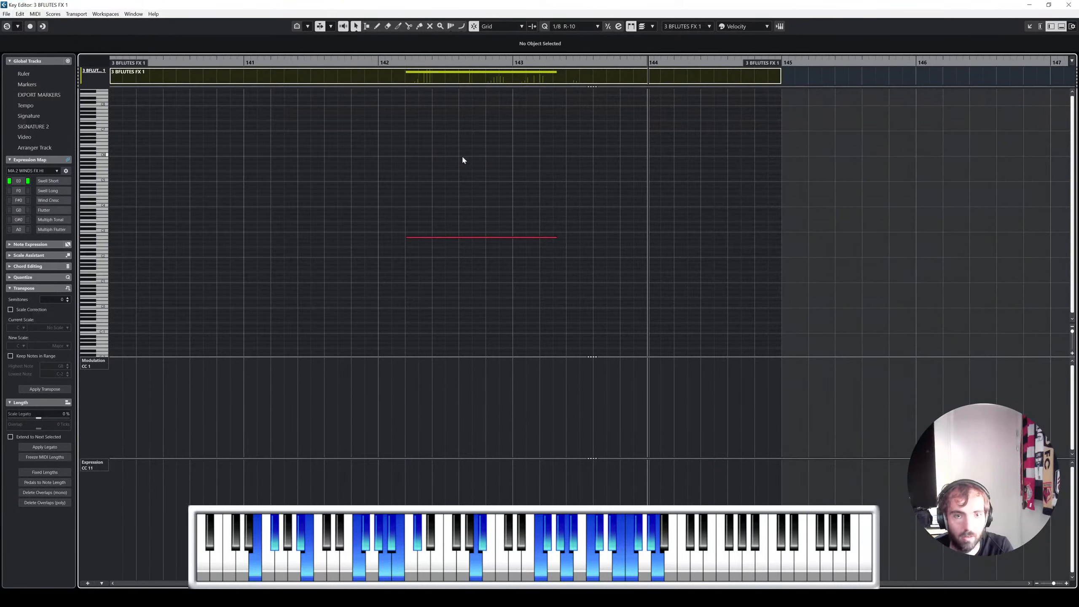
left_click(390, 60)
key("KP_Multiply")
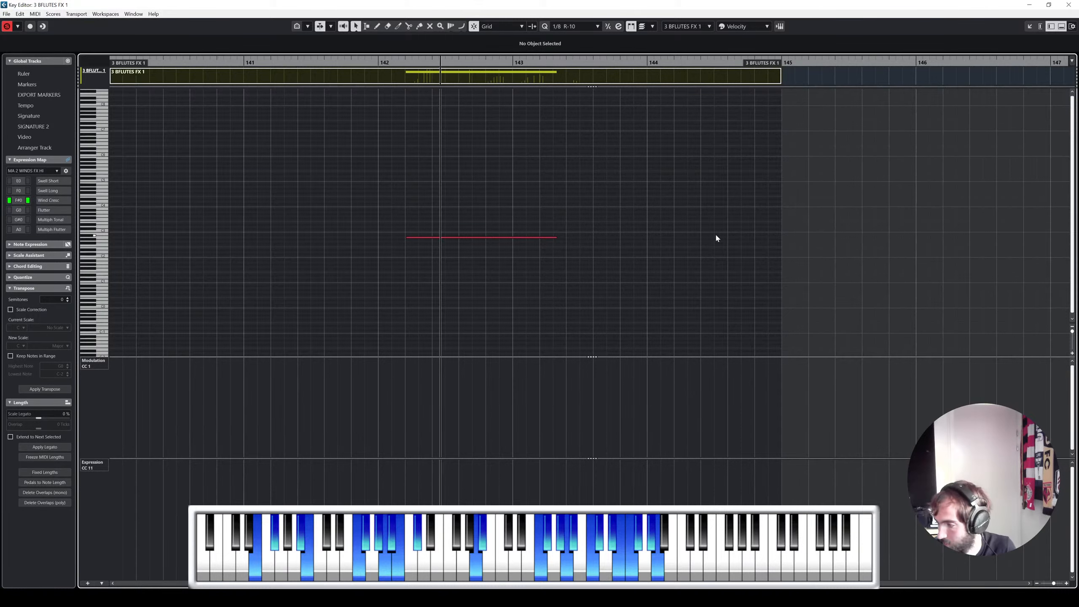
key("space")
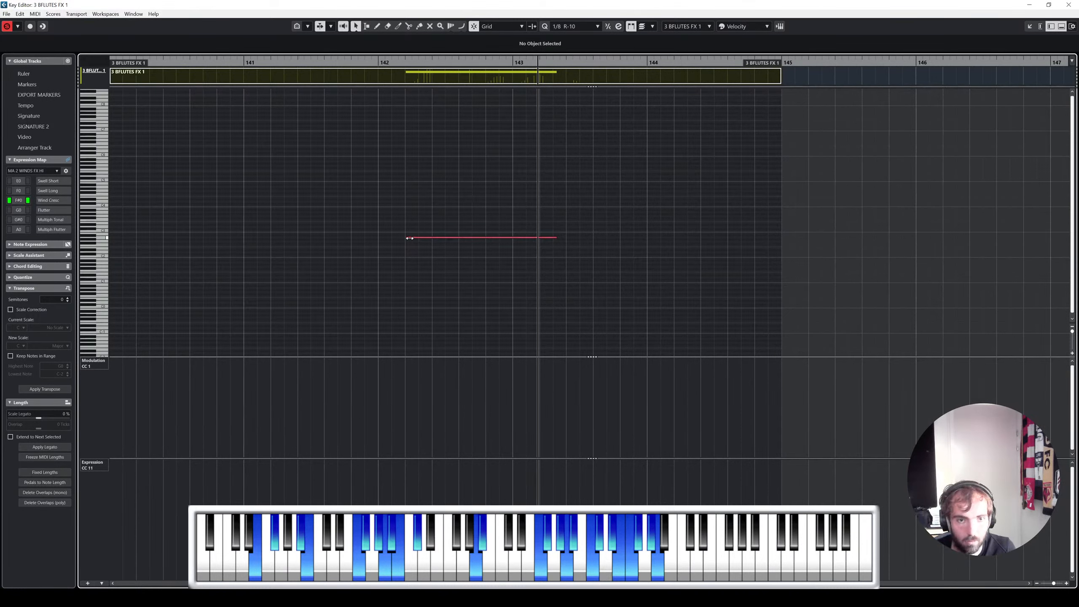
Step: Trim the start of the remaining A2 note to 142.2.3, play it back and close the Key Editor
left_click_drag(407, 237, 419, 237)
left_click(413, 62)
key("space")
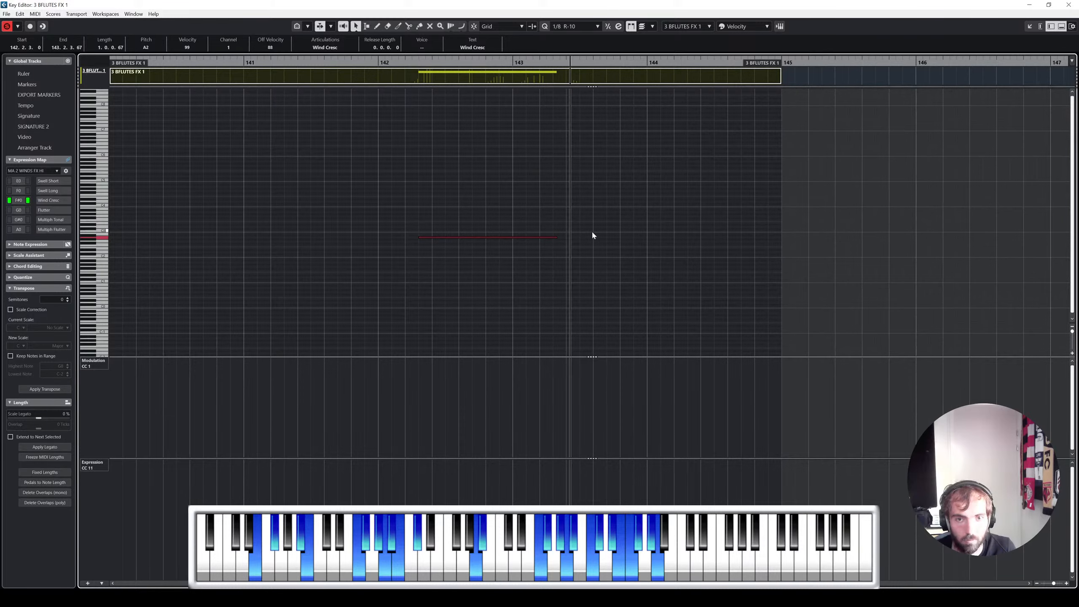
key("Return")
left_click(718, 270)
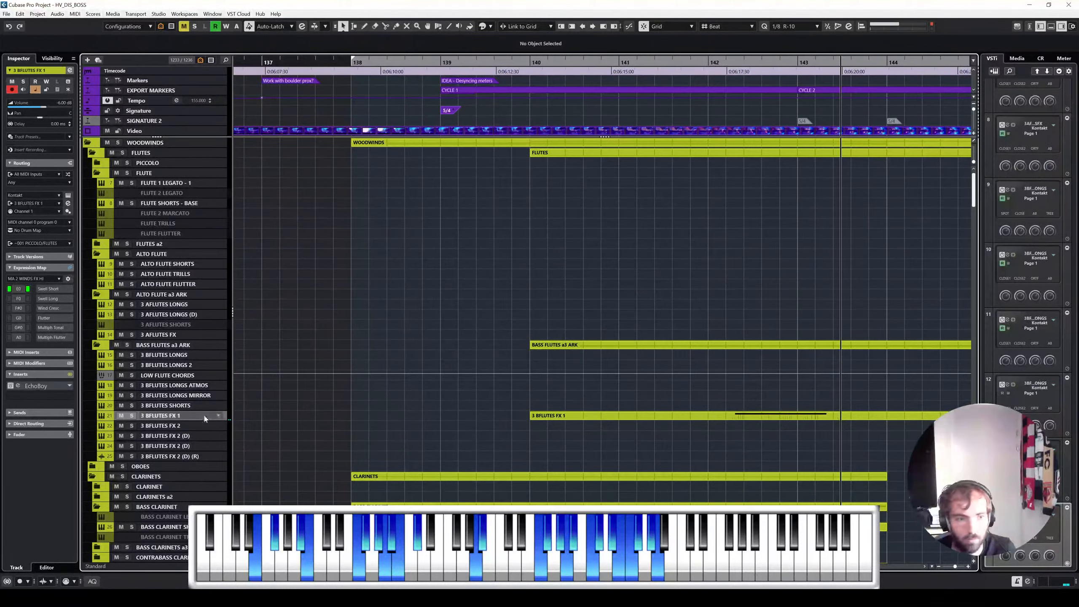
Step: Select the 3 BFLUTES LONGS ATMOS track, show the whole project timeline and open the track's Kontakt instrument
left_click(200, 385)
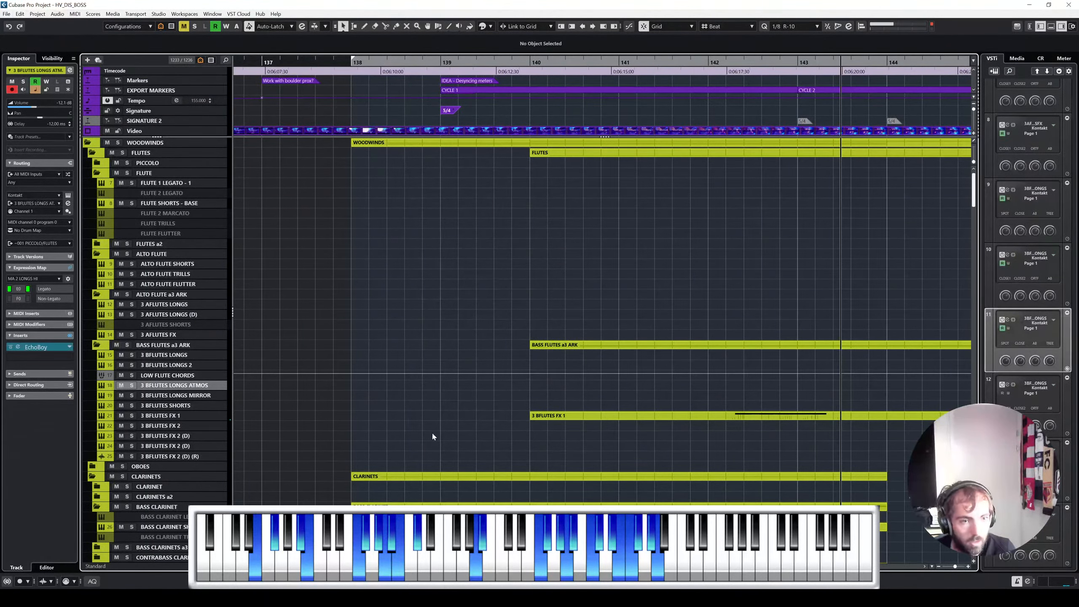
scroll(442, 425, "down", 5)
scroll(473, 412, "left", 10)
scroll(475, 408, "left", 10)
scroll(478, 395, "down", 5)
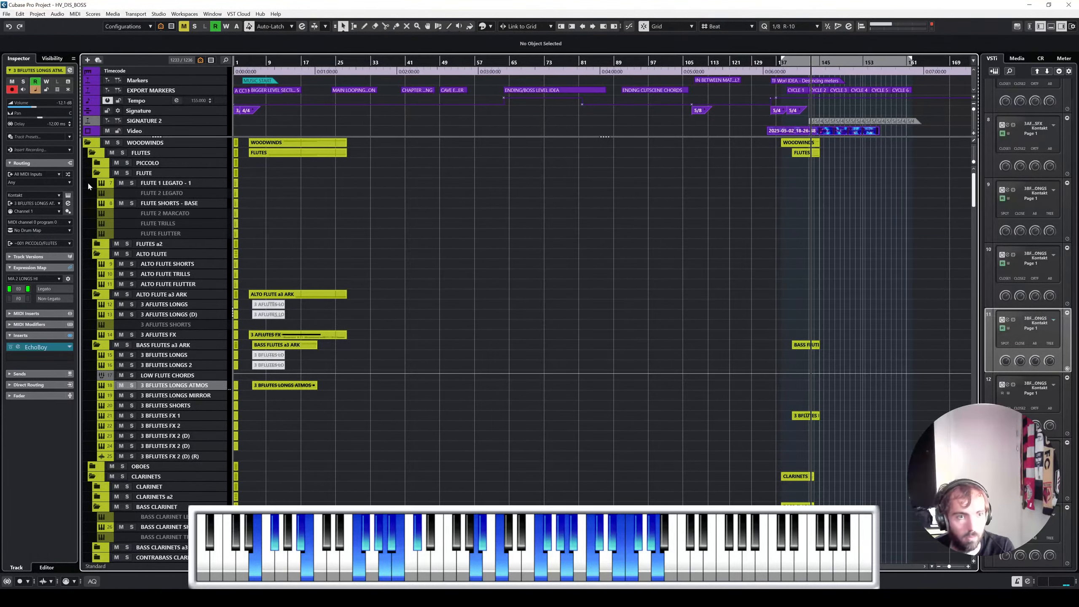
left_click(67, 194)
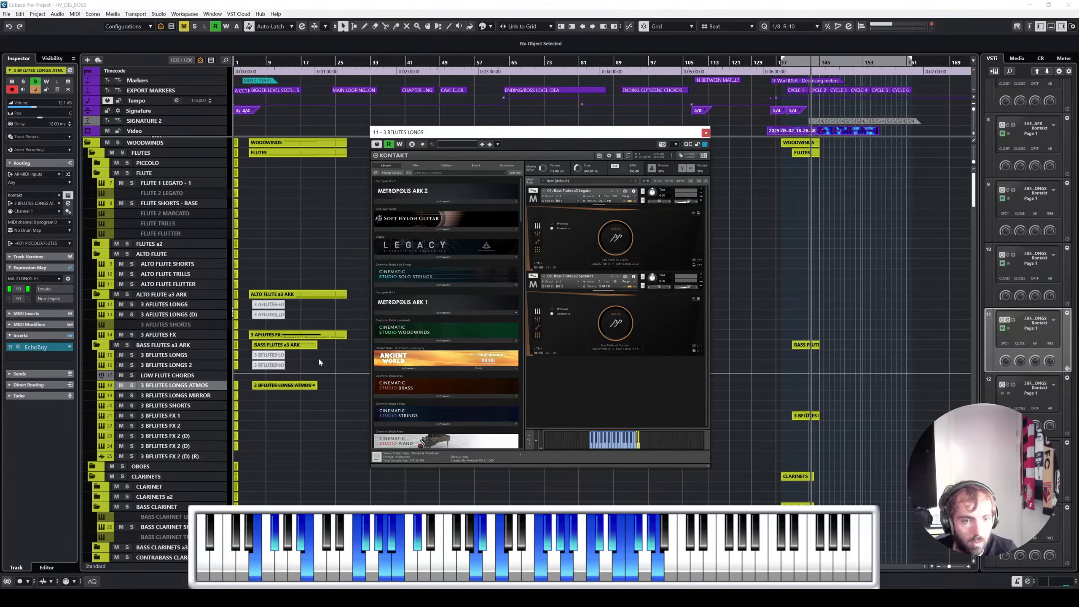
Step: Solo 3 BFLUTES LONGS ATMOS, play from about bar 7, close its instrument and check the part's notes in the Key Editor
scroll(285, 396, "up", 5)
key("s")
left_click(341, 63)
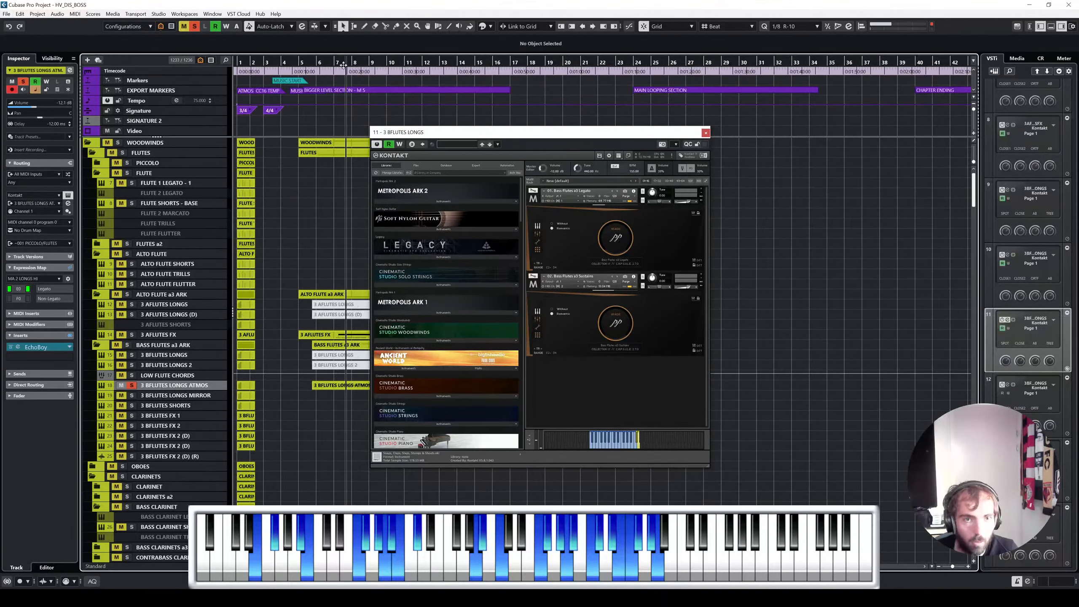
key("space")
key("h")
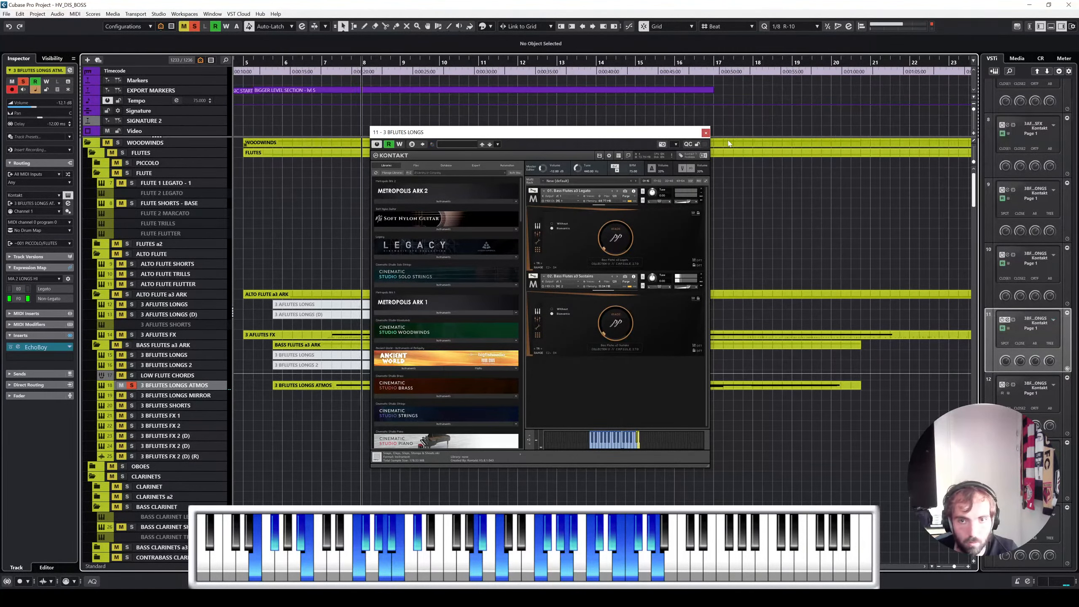
left_click(706, 133)
double_click(467, 385)
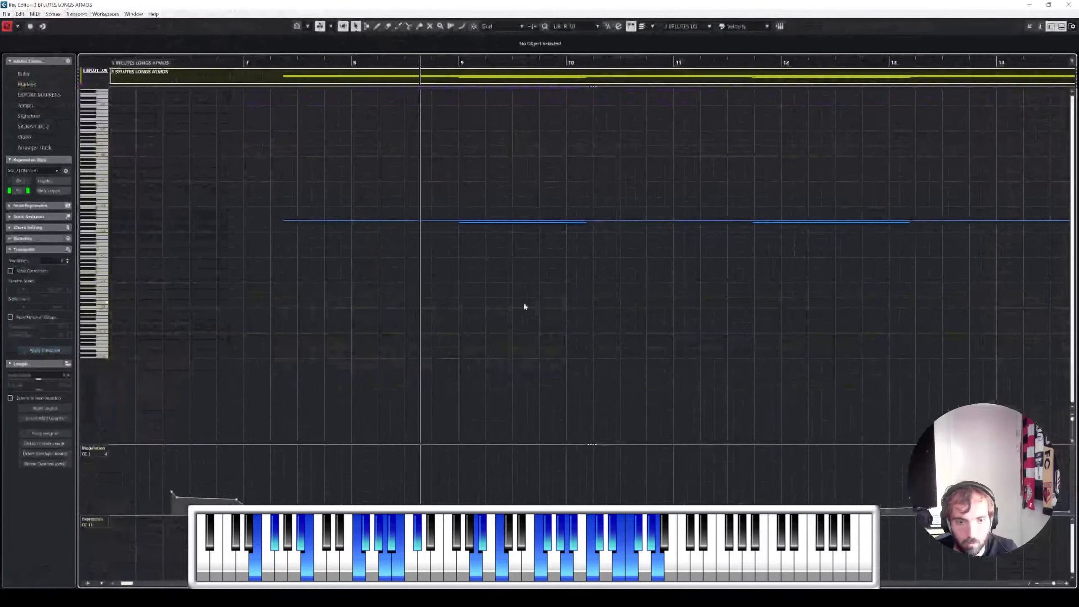
key("shift+f")
key("Escape")
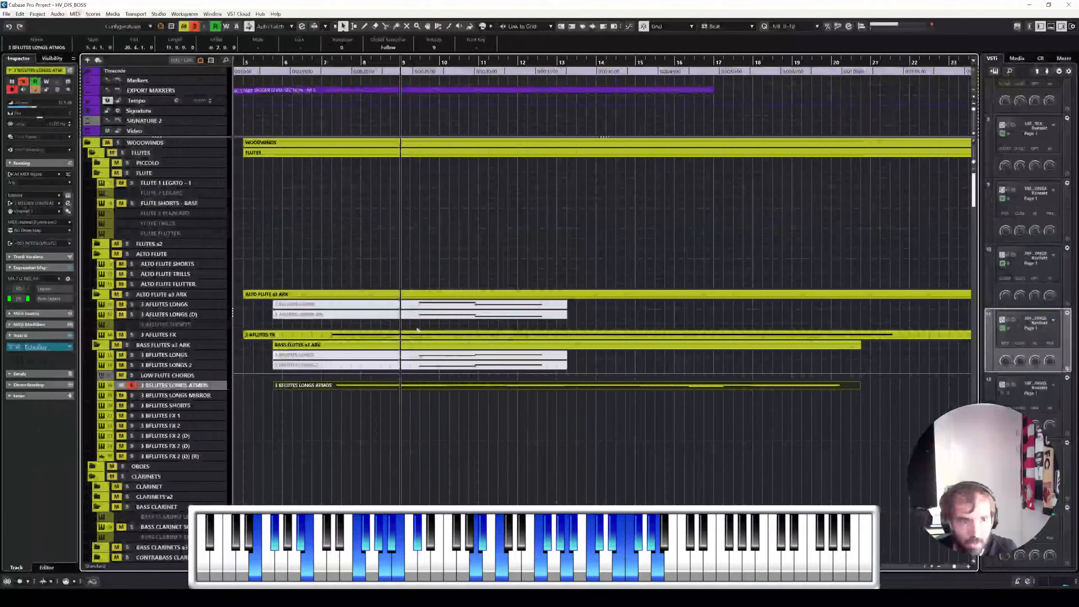
Step: Select the 3 AFLUTES FX track, audition it in solo, clear the solo and place the playhead at bar 139
left_click(192, 334)
key("s")
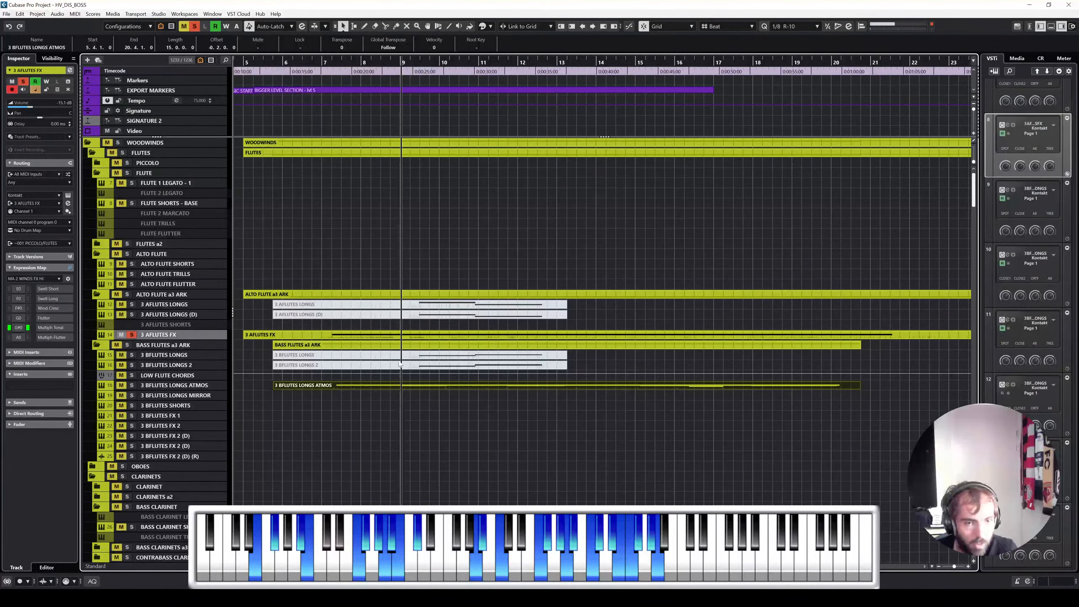
key("s")
scroll(585, 339, "down", 3)
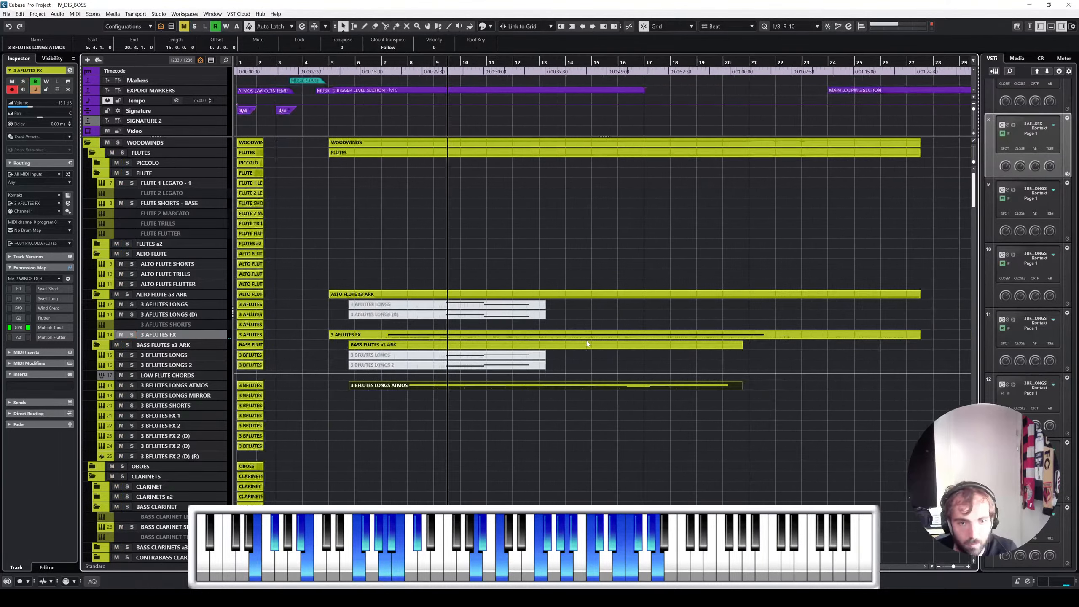
scroll(585, 339, "right", 15)
scroll(479, 344, "up", 5)
scroll(480, 347, "left", 3)
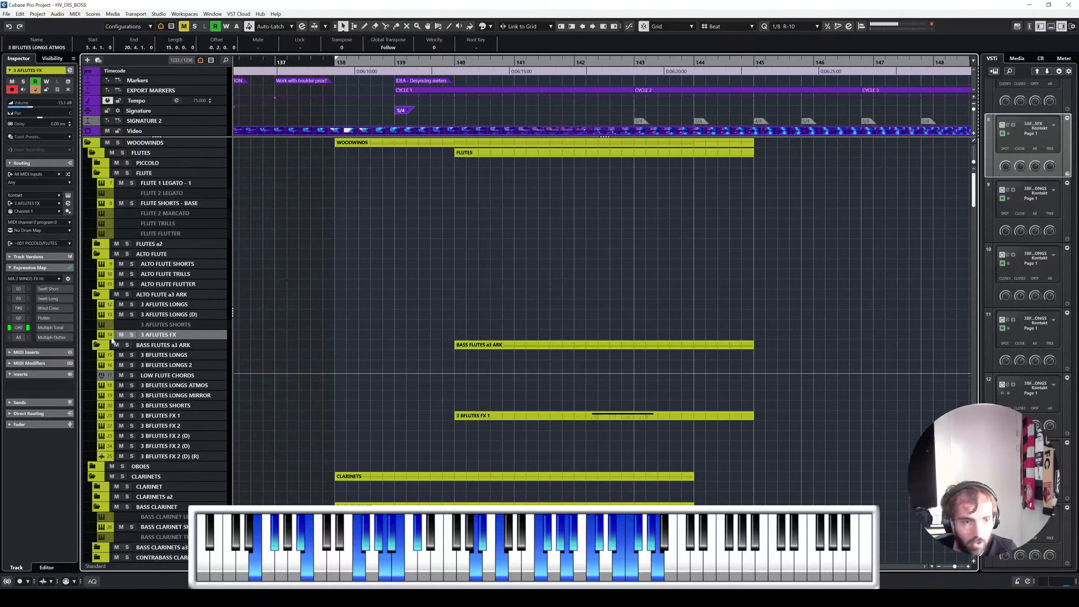
left_click(471, 276)
left_click(420, 65)
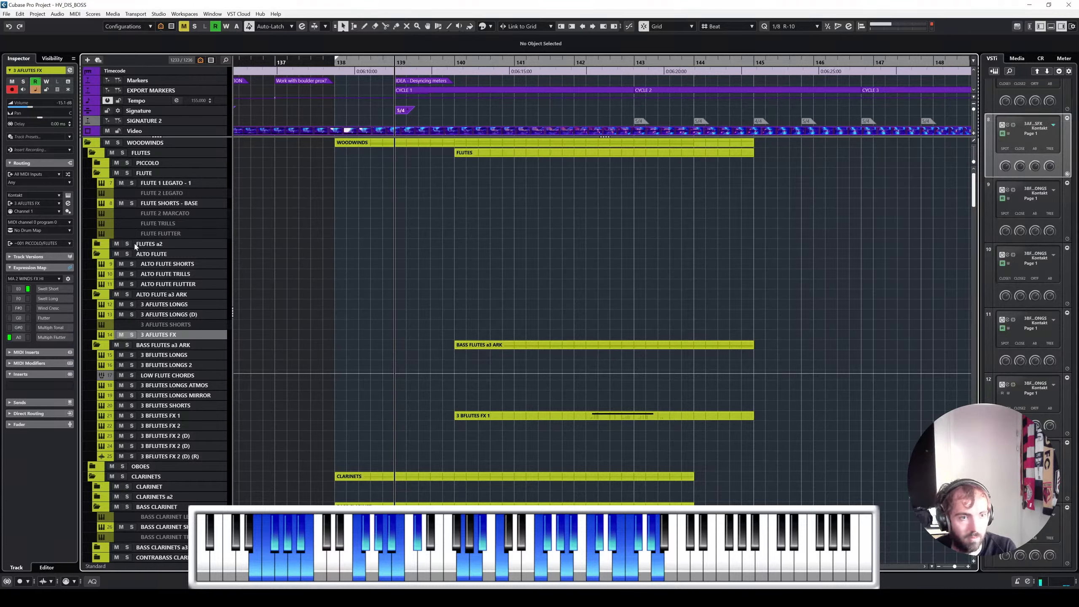
Step: Examine the alto flute effect patches in the 3 AFLUTES FX Kontakt instrument and close it
left_click(68, 195)
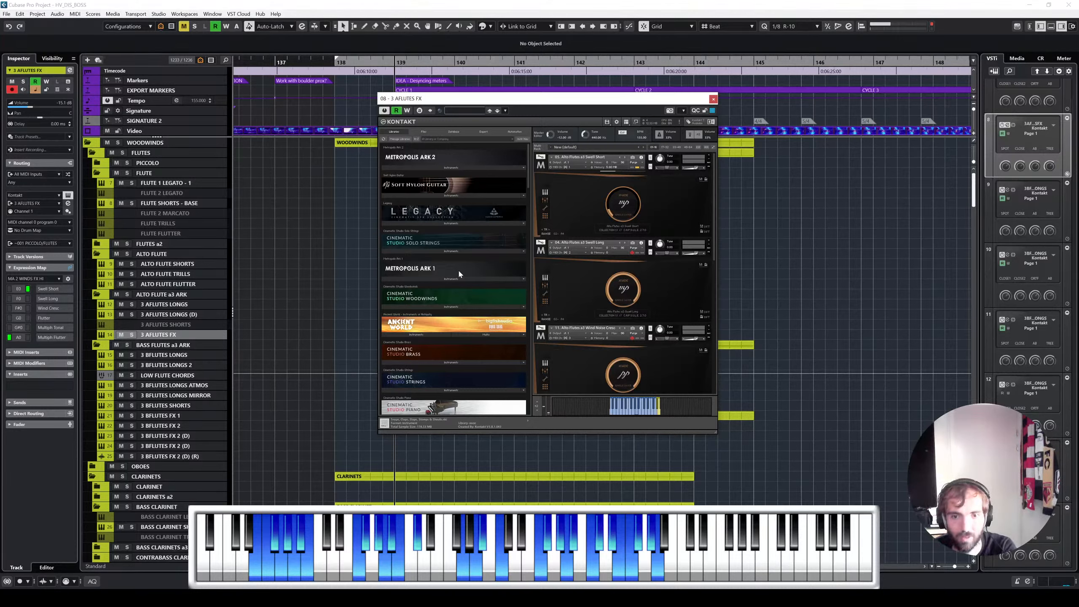
scroll(695, 303, "down", 1)
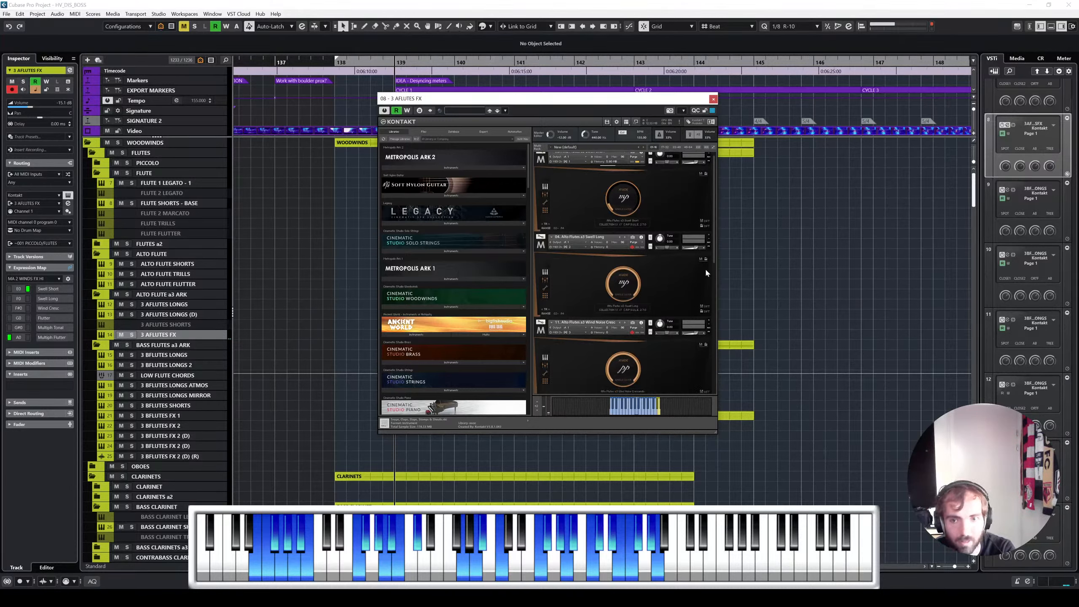
left_click_drag(714, 254, 707, 397)
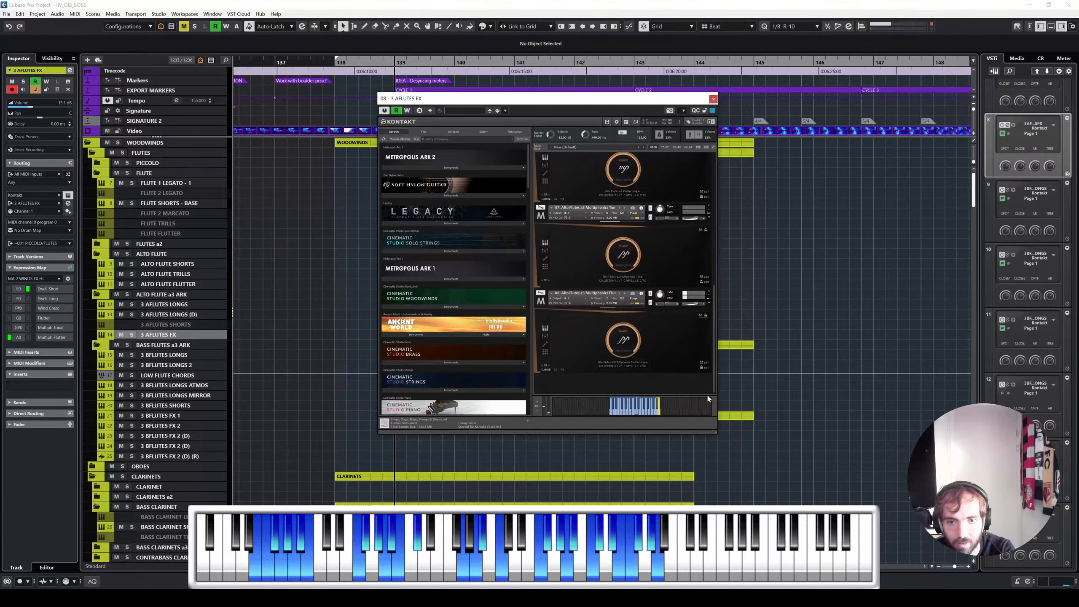
left_click(713, 99)
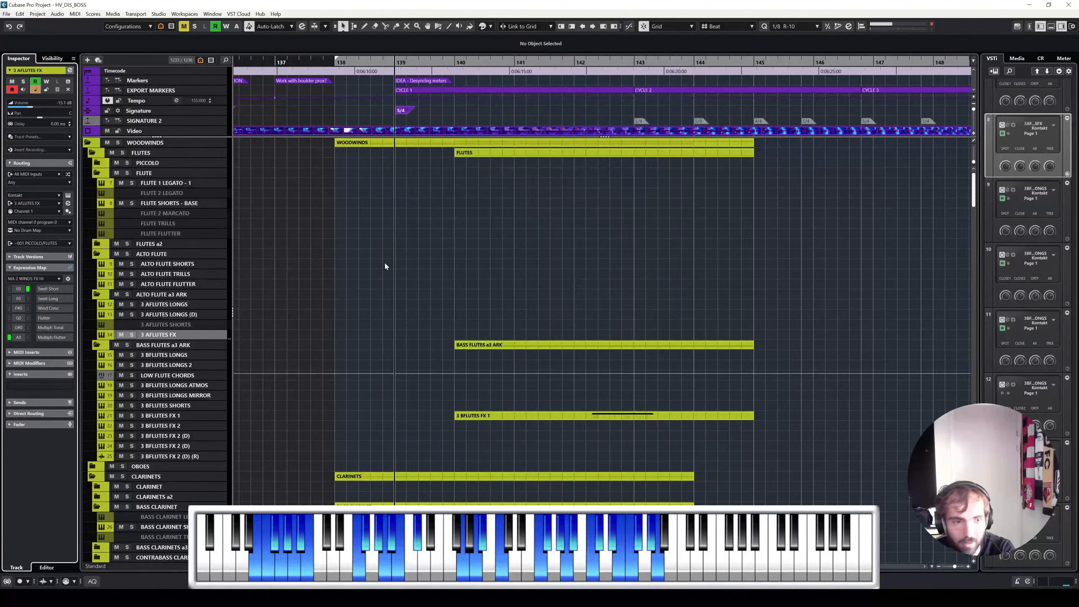
Step: Show the volume automation of the 3 AFLUTES FX track and raise it to about -0.92 at bar 138
left_click(110, 337)
left_click(194, 357)
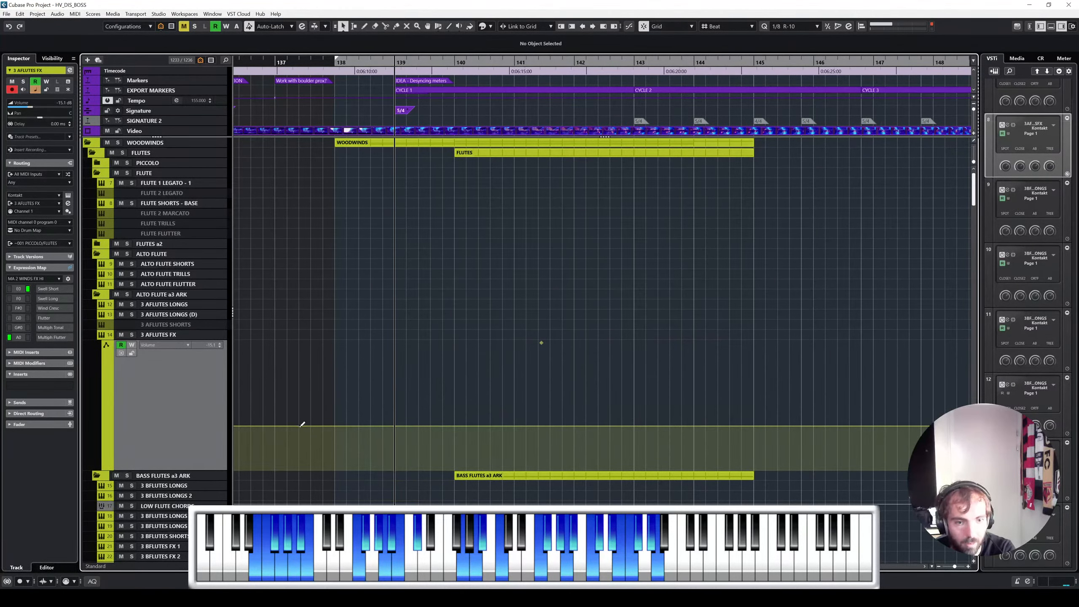
mouse_move(300, 425)
left_mouse_down()
mouse_move(326, 409)
mouse_move(330, 368)
left_mouse_up()
Step: Delete all volume automation points after bar 138 on the 3 AFLUTES FX track
key("shift+f")
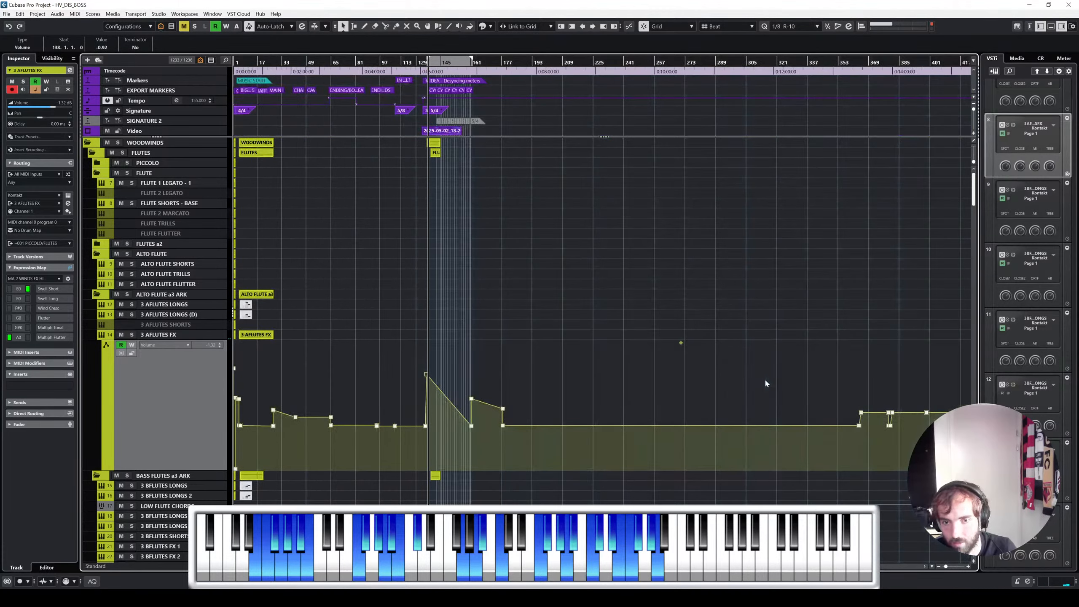
left_click_drag(452, 373, 968, 463)
key("Delete")
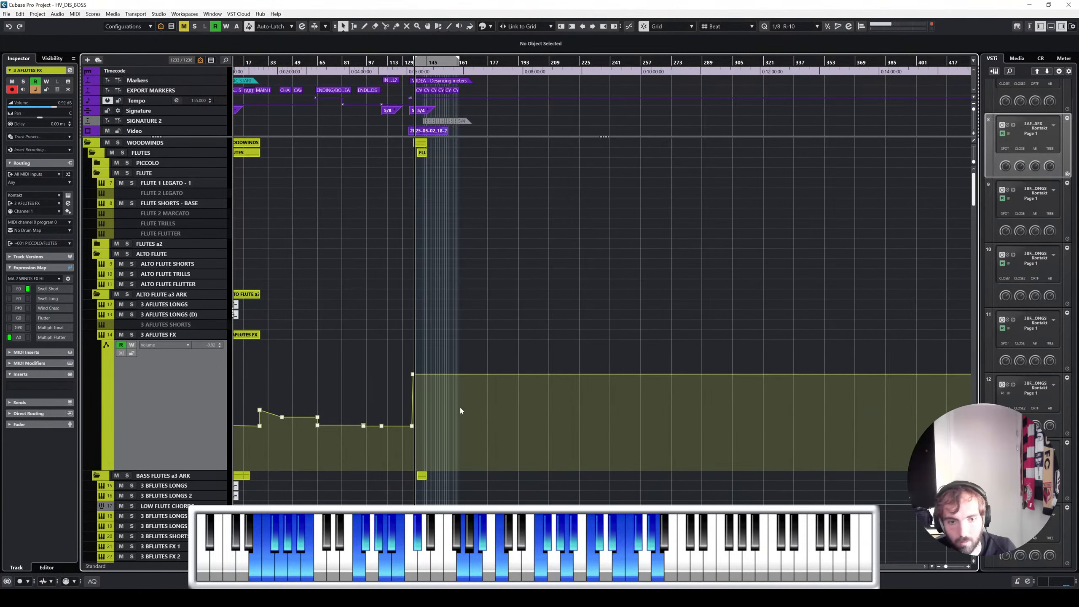
scroll(460, 406, "up", 7)
scroll(488, 400, "left", 11)
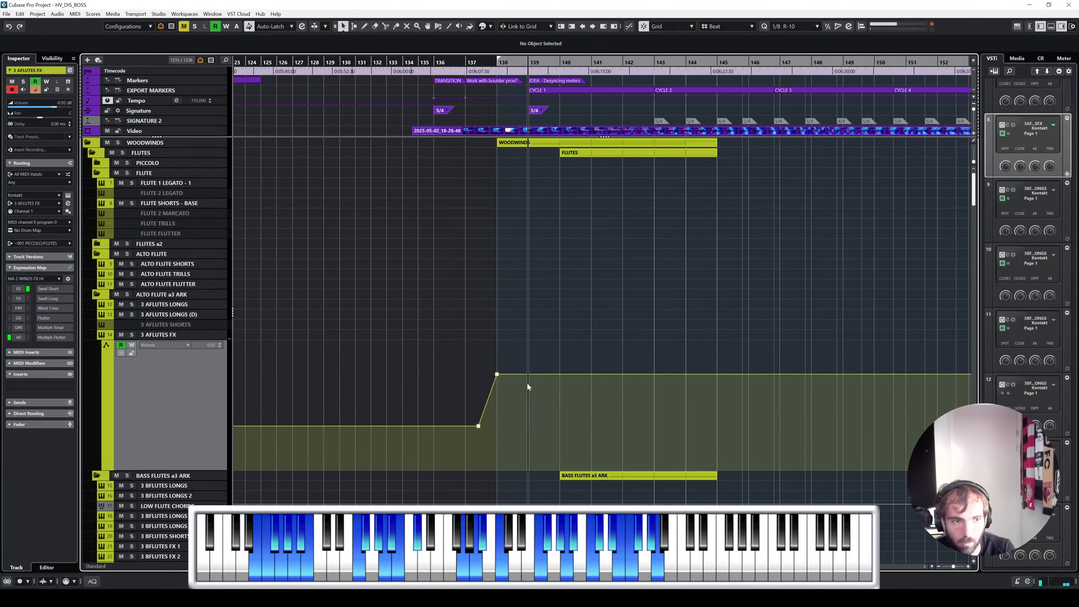
scroll(600, 387, "up", 2)
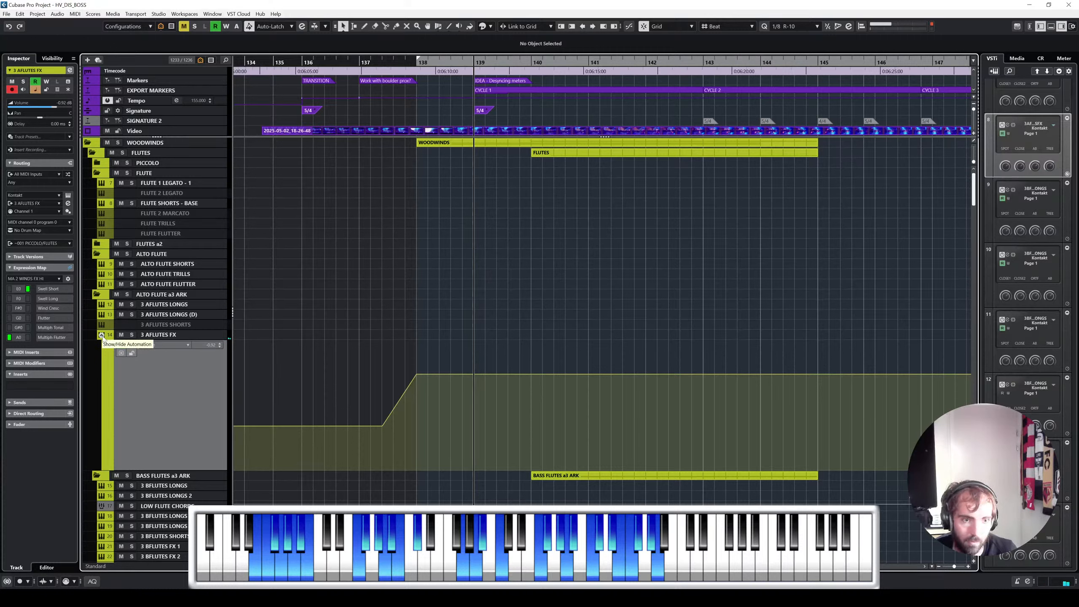
Step: Lower the 3 AFLUTES FX volume automation point at bar 138 to -3.35, audition it and hide the lane
left_click_drag(417, 374, 416, 387)
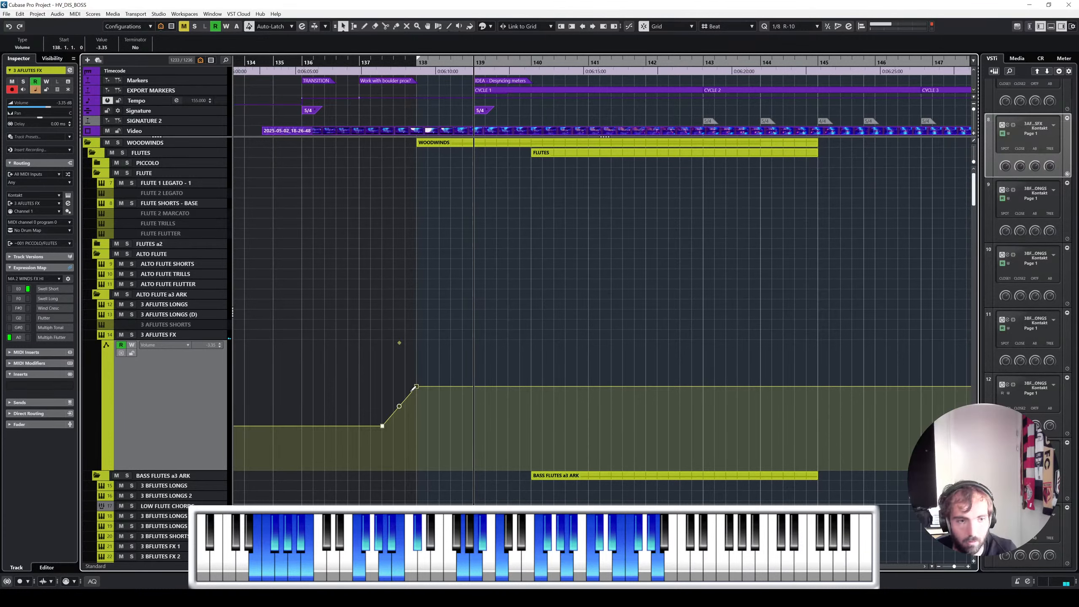
key("space")
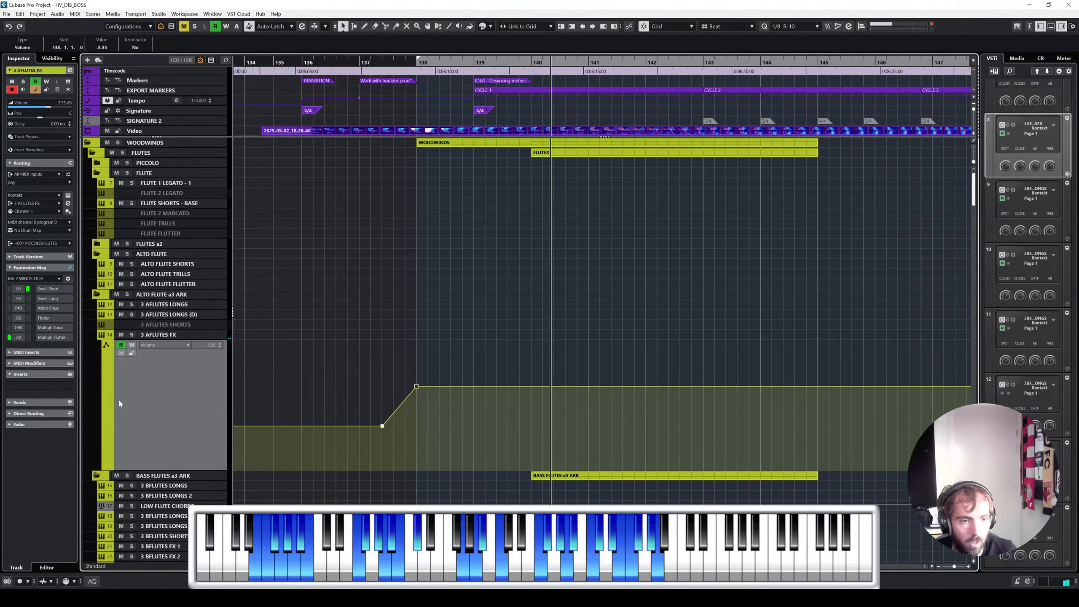
key("space")
left_click(101, 337)
scroll(479, 355, "up", 2)
scroll(480, 355, "down", 3)
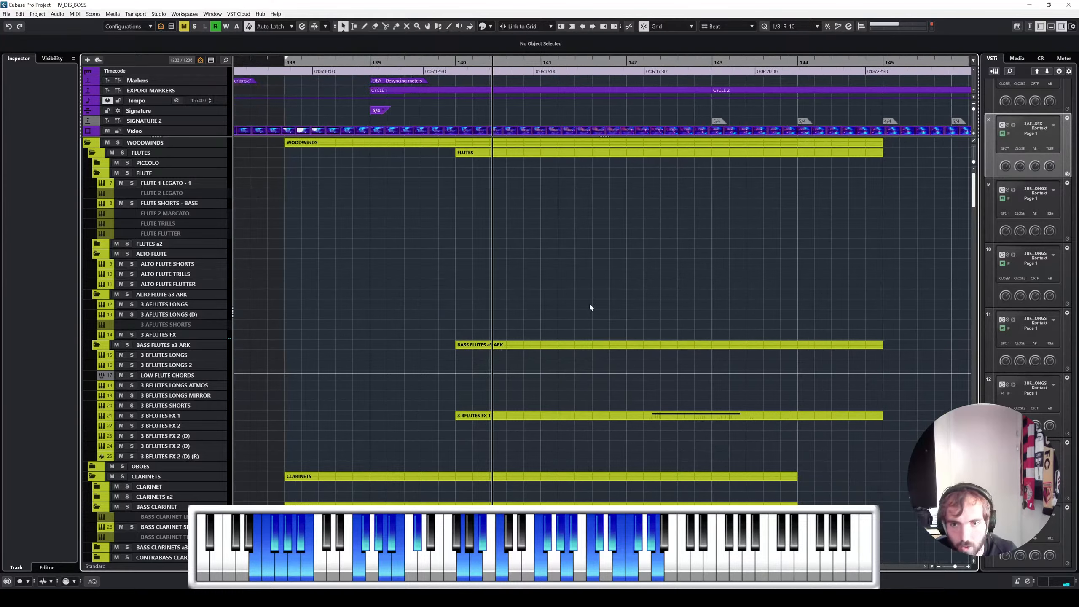
Step: Review the woodwind, brass and string parts from bar 138 onward and play back from around bar 141
left_click(626, 62)
scroll(738, 257, "right", 3)
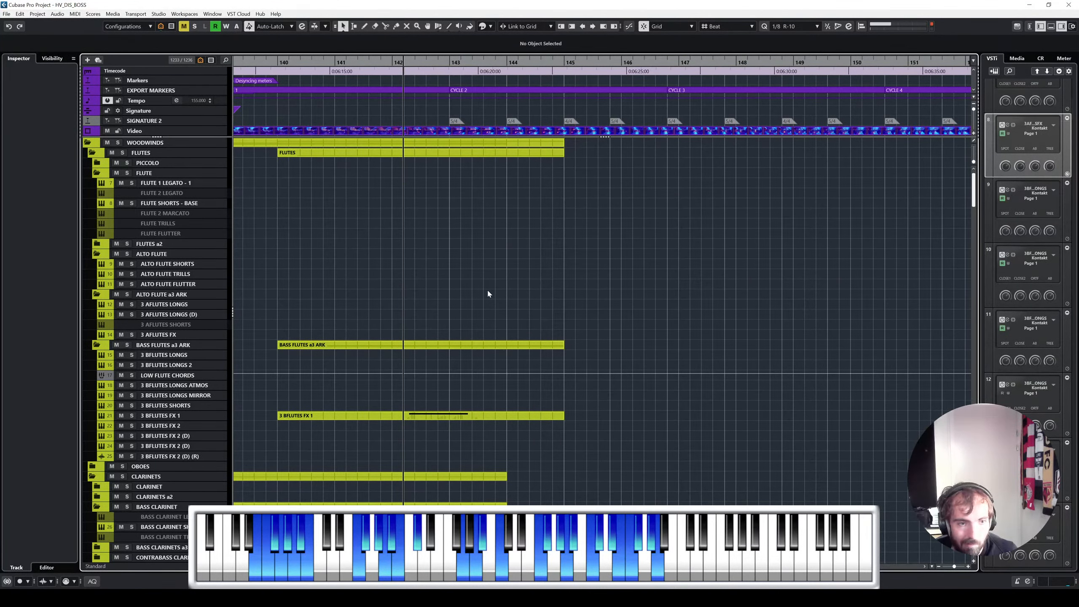
scroll(488, 292, "left", 3)
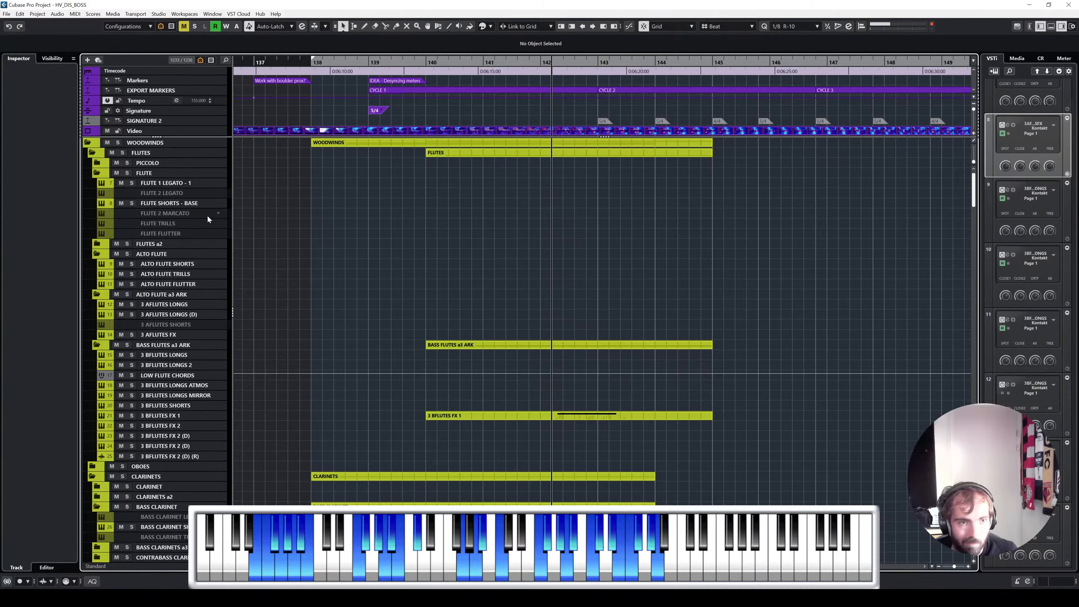
scroll(342, 284, "down", 6)
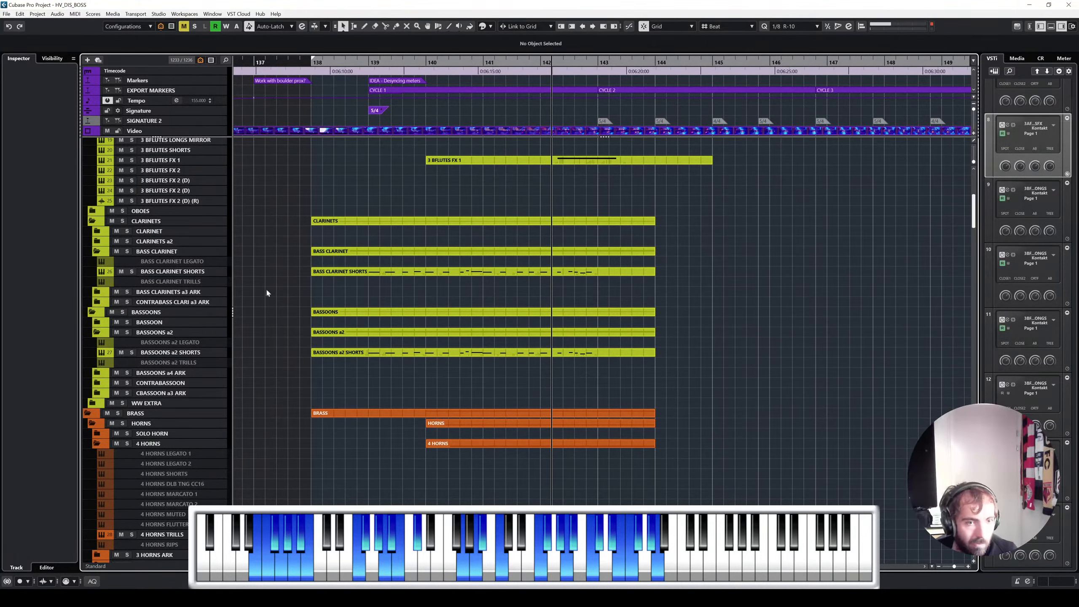
scroll(267, 293, "down", 10)
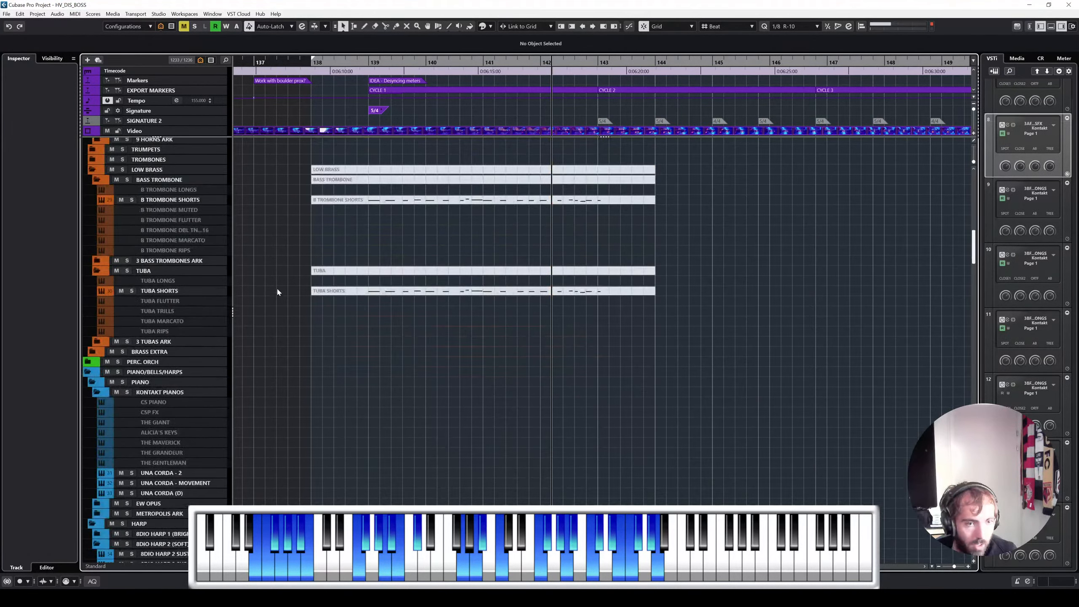
scroll(277, 292, "down", 15)
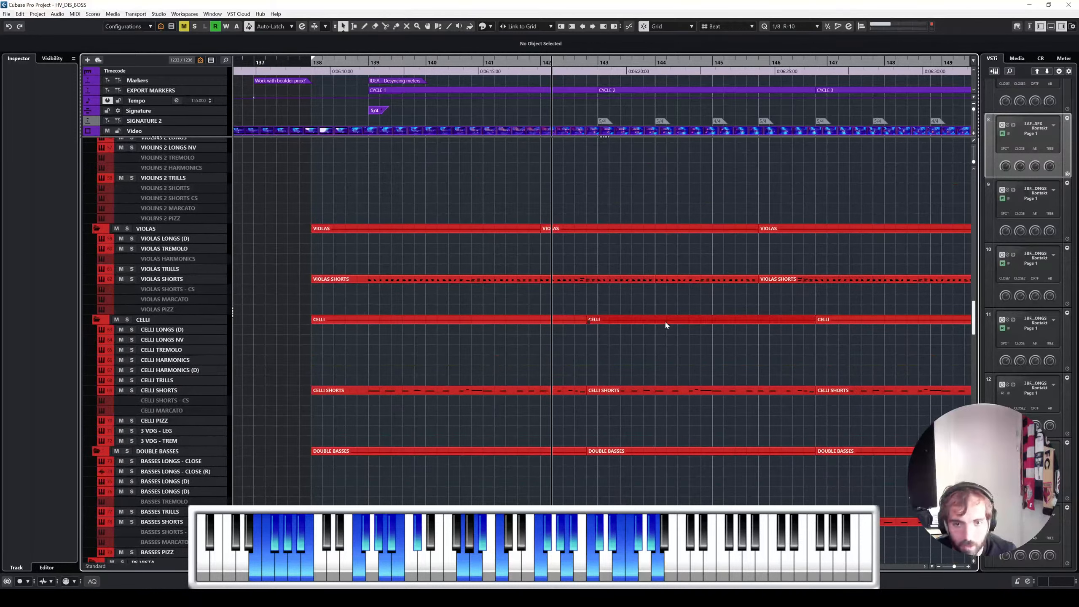
left_click(674, 280)
scroll(701, 282, "right", 3)
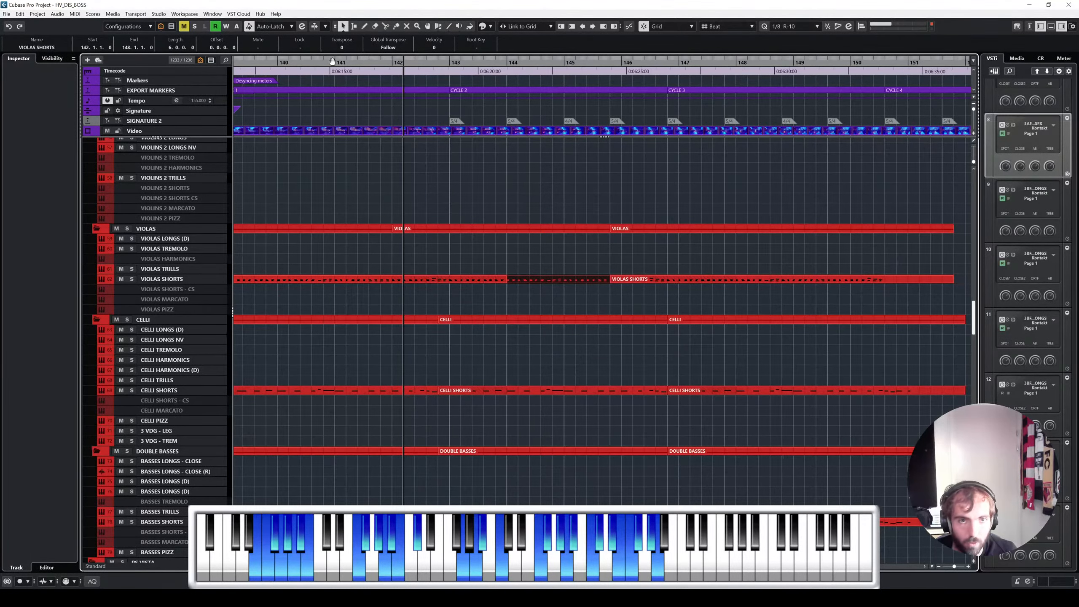
mouse_move(331, 61)
left_mouse_down()
mouse_move(316, 60)
mouse_move(347, 62)
left_mouse_up()
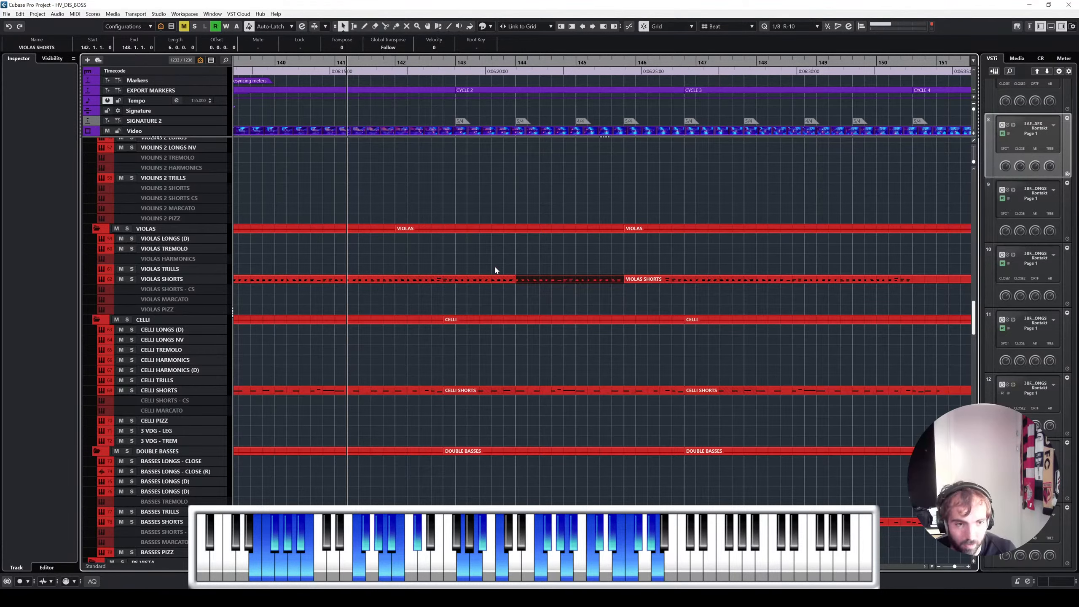
key("space")
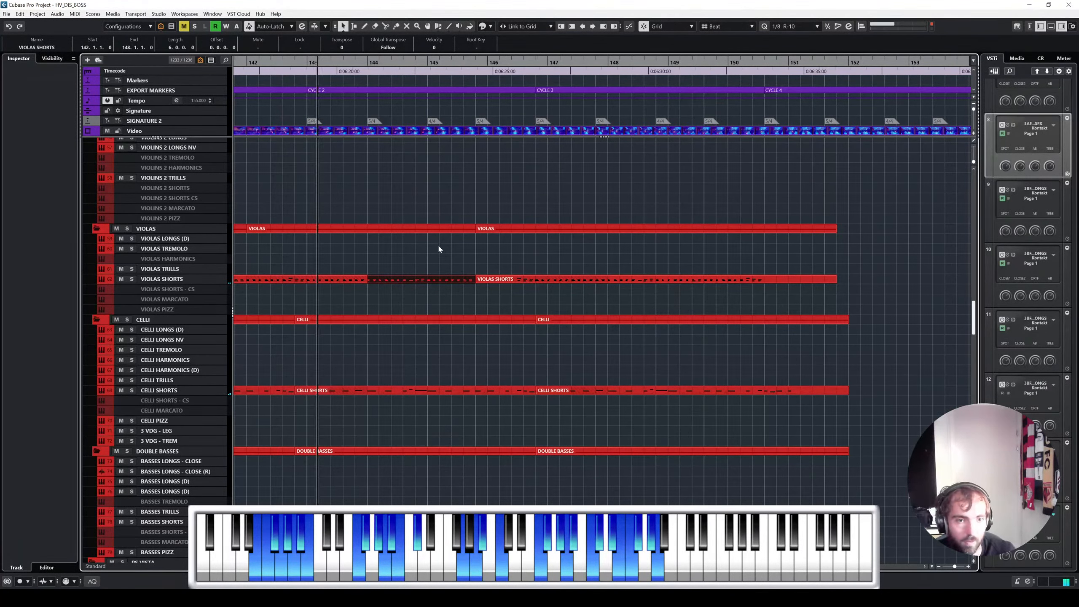
Step: Inspect the notes of the 3 BFLUTES FX 1 part in the Key Editor and close it
scroll(443, 244, "up", 15)
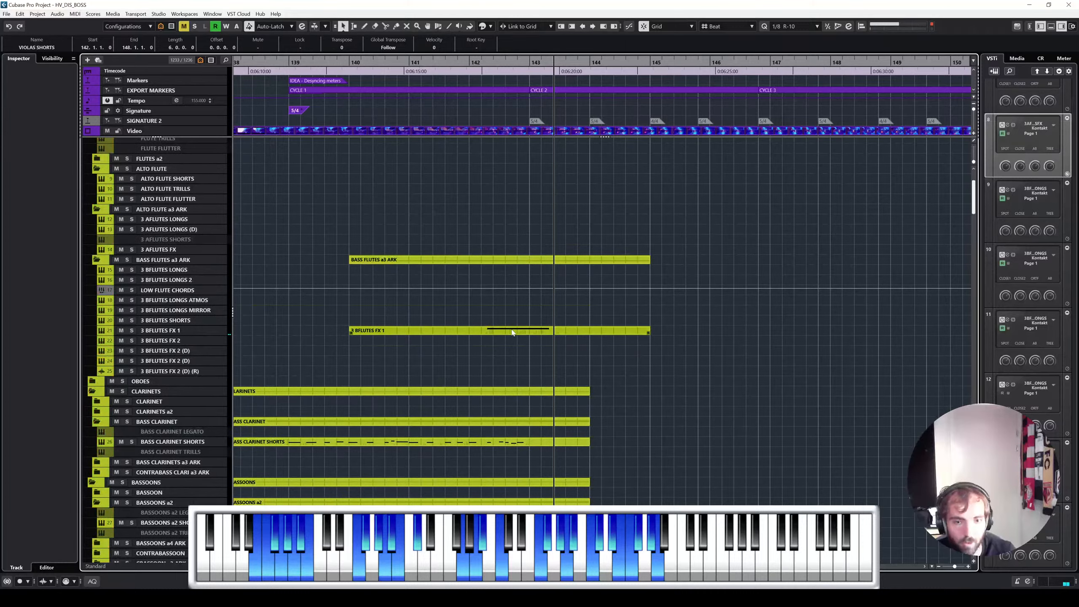
scroll(511, 327, "down", 5)
scroll(510, 328, "up", 5)
double_click(511, 330)
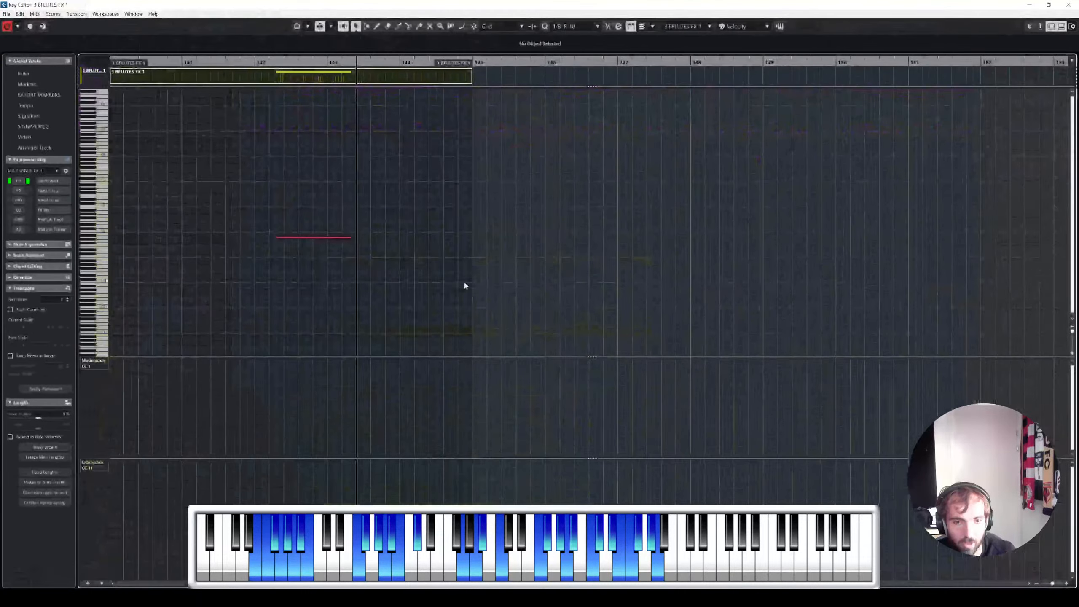
left_click_drag(465, 284, 289, 203)
left_click(1068, 4)
Step: Show the 3 BFLUTES FX 1 volume automation lane, enable automation reading and bring the volume curve down to its minimum
left_click(99, 333)
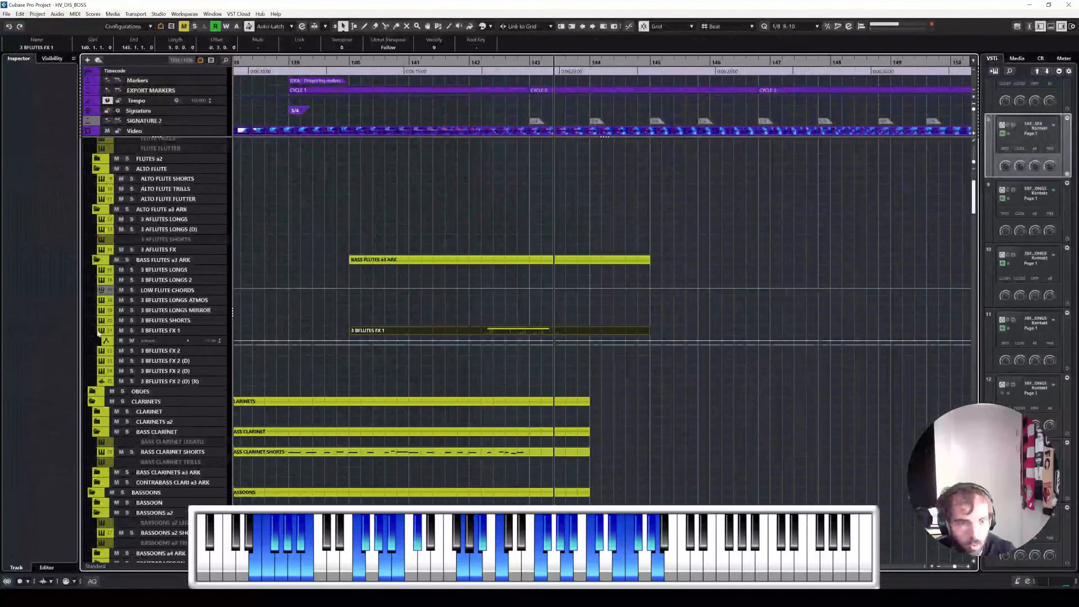
left_click(204, 342)
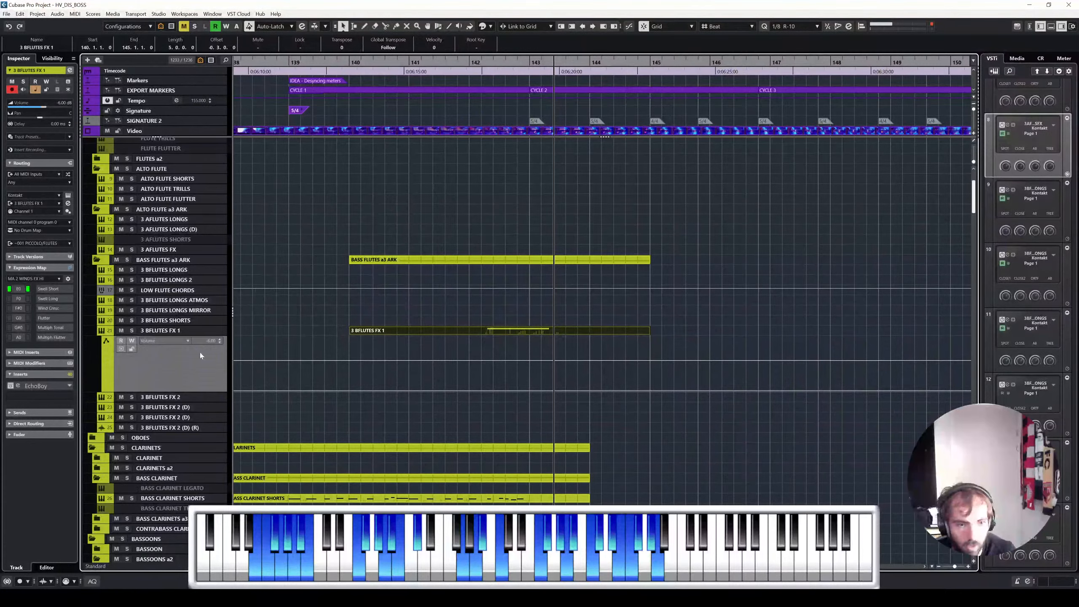
scroll(407, 361, "left", 3)
key("shift+f")
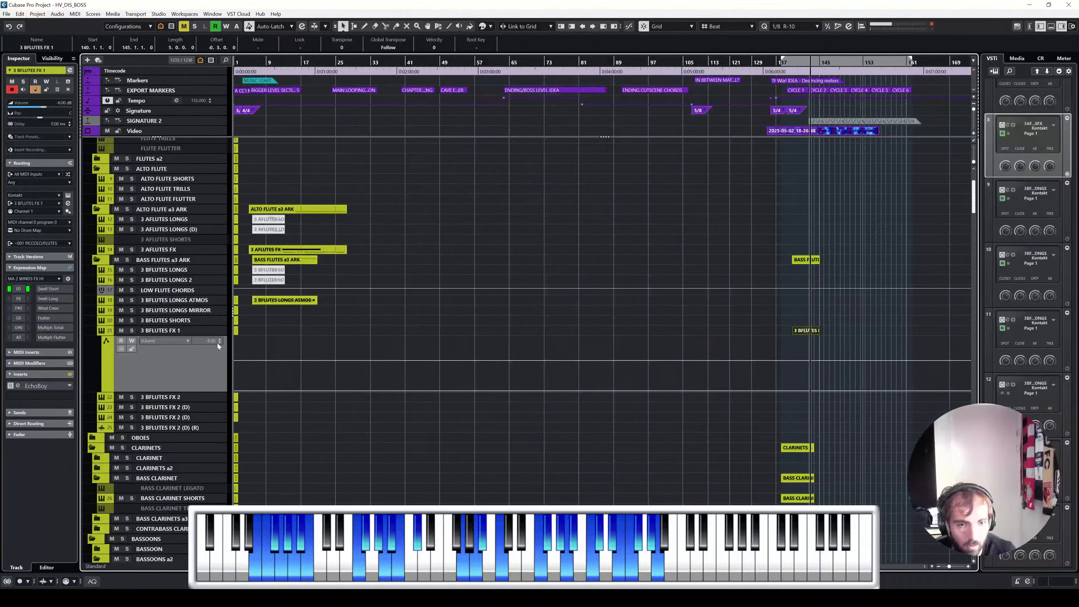
left_click(121, 341)
left_click_drag(591, 360, 762, 397)
key("Delete")
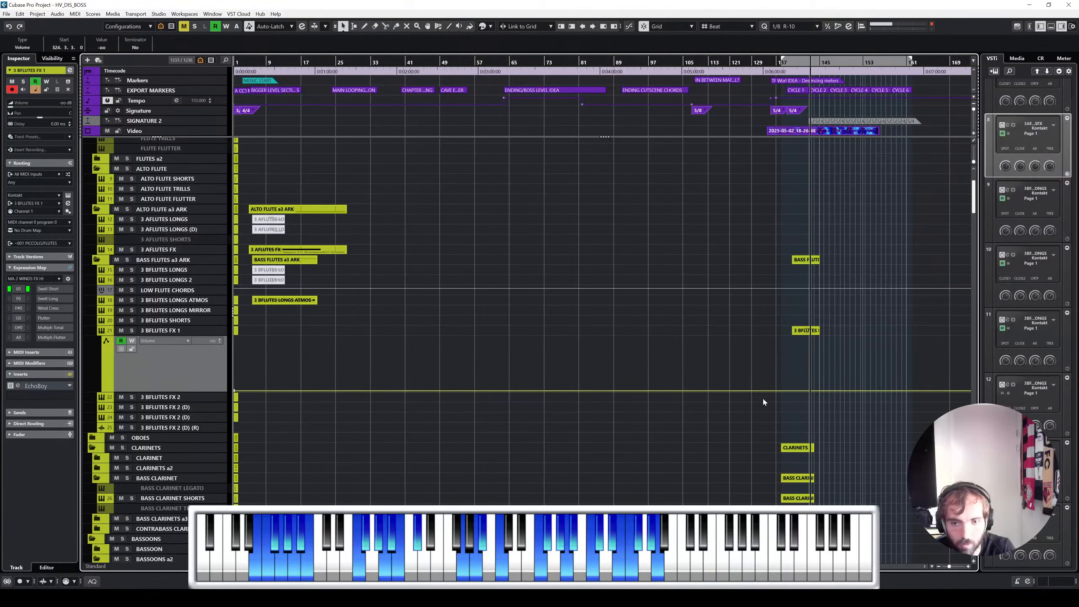
Step: Raise the 3 BFLUTES FX 1 volume point at bar 1 to 3.28 and remove the downward ramp by deleting the curve's far end point
scroll(762, 396, "up", 4)
scroll(762, 397, "right", 3)
scroll(762, 397, "up", 3)
scroll(644, 467, "left", 20)
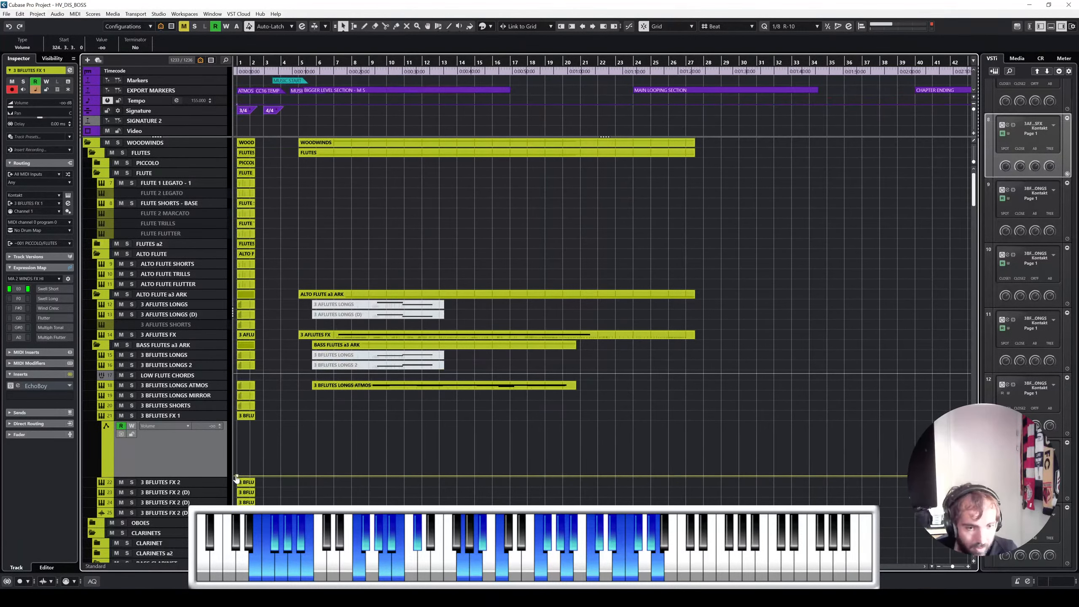
left_click_drag(236, 475, 230, 434)
key("shift+f")
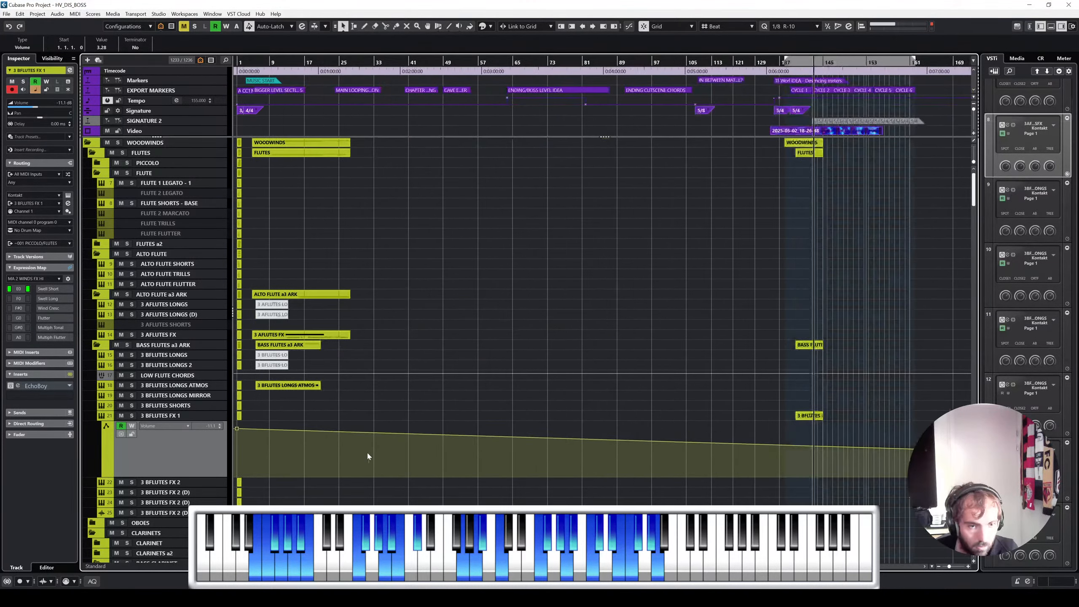
scroll(883, 410, "down", 4)
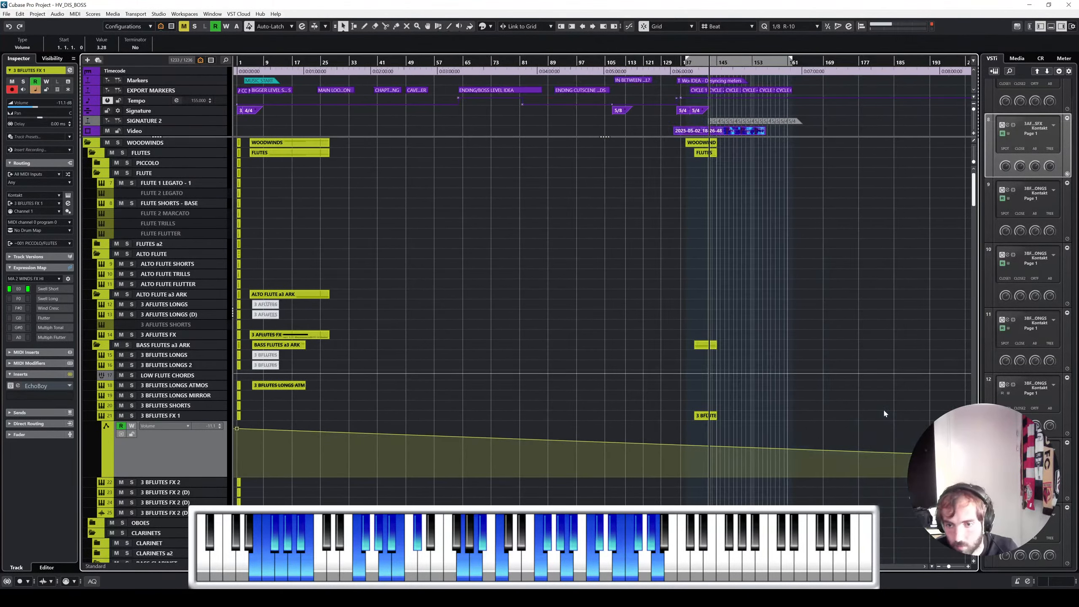
left_click(871, 440)
key("Delete")
scroll(368, 446, "up", 4)
scroll(368, 446, "right", 5)
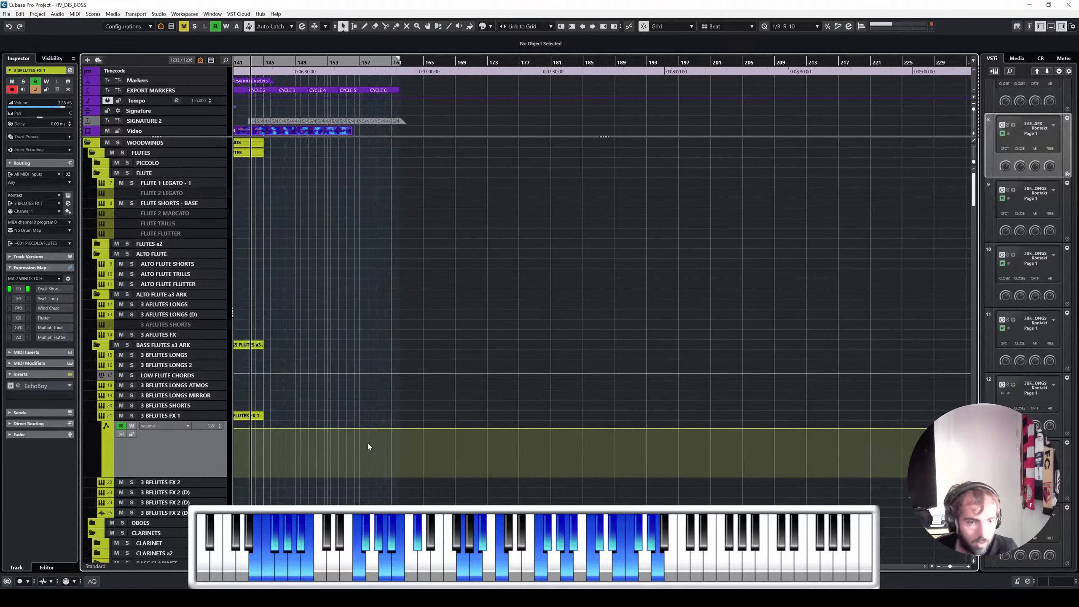
Step: Set the starting volume automation point of 3 BFLUTES FX 1 to -6.00
scroll(368, 447, "left", 8)
scroll(369, 447, "up", 5)
left_click_drag(237, 428, 237, 449)
scroll(541, 466, "right", 10)
scroll(542, 466, "down", 7)
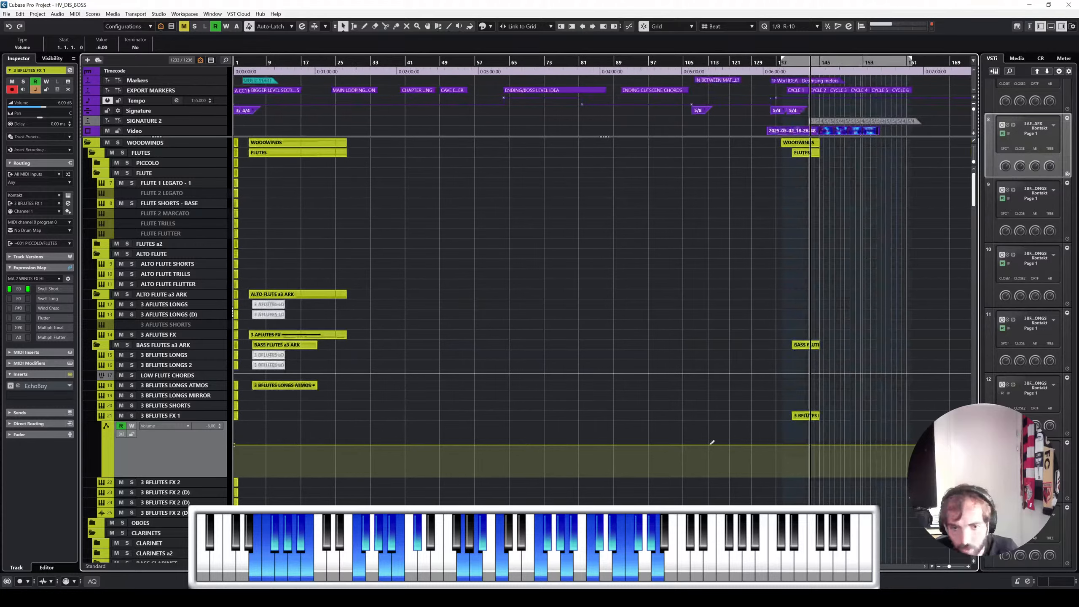
Step: Add two volume points before bar 142 that dip 3 BFLUTES FX 1 to -14.1, audition the passage and hide the lane
scroll(712, 445, "up", 5)
scroll(712, 444, "right", 4)
scroll(712, 443, "up", 3)
left_click(618, 445)
left_click(640, 456)
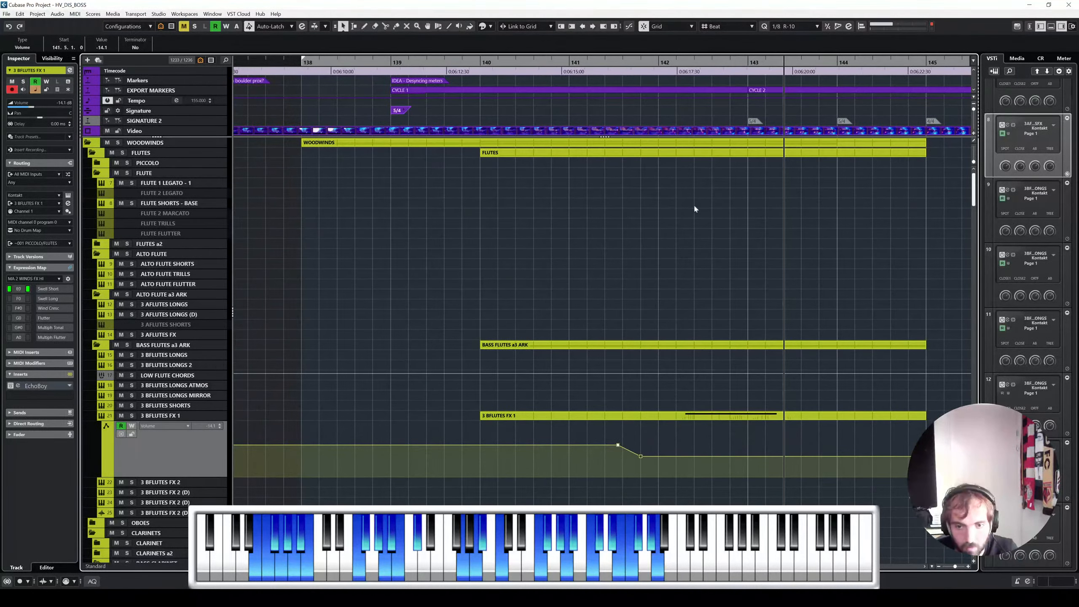
left_click(662, 69)
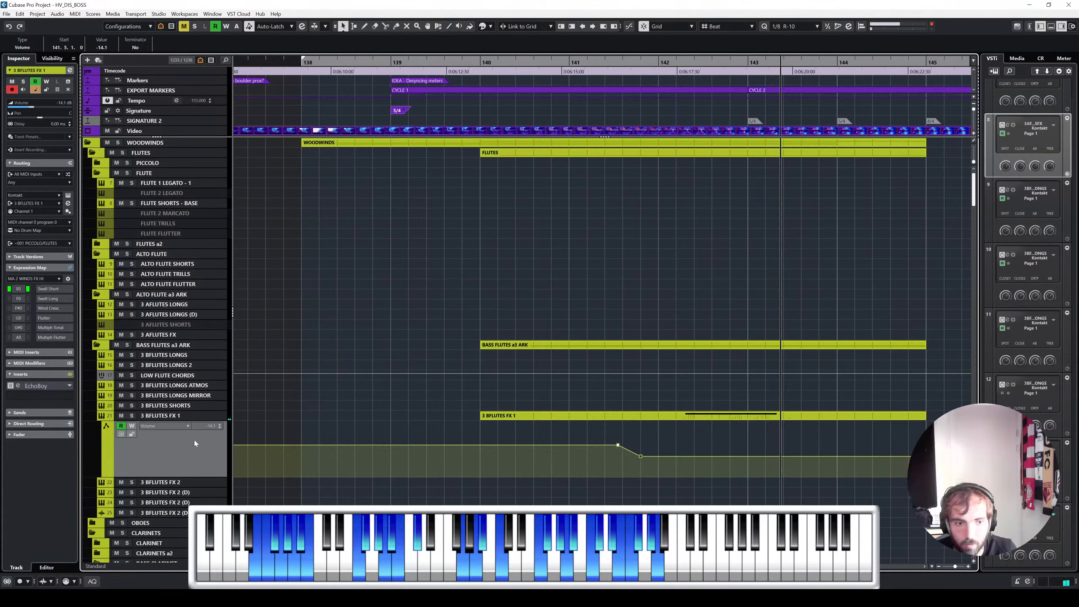
left_click(106, 425)
Step: Open the Basses Shorts and Ark 1 and Ark 2 Lo Strings Shorts parts starting just before bar 147 together in the Key Editor
scroll(571, 397, "down", 15)
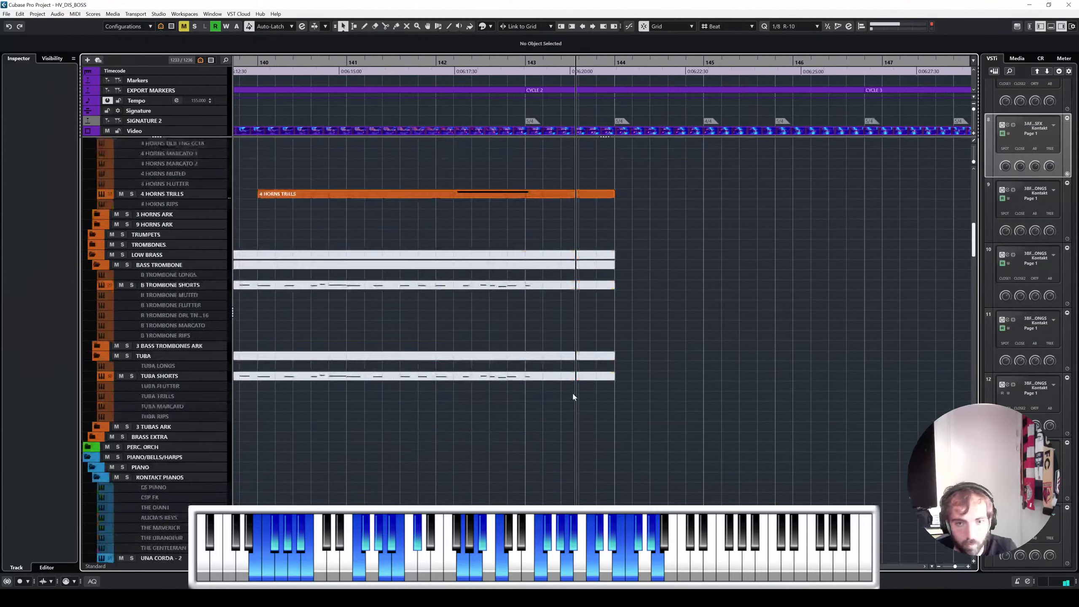
scroll(606, 339, "down", 10)
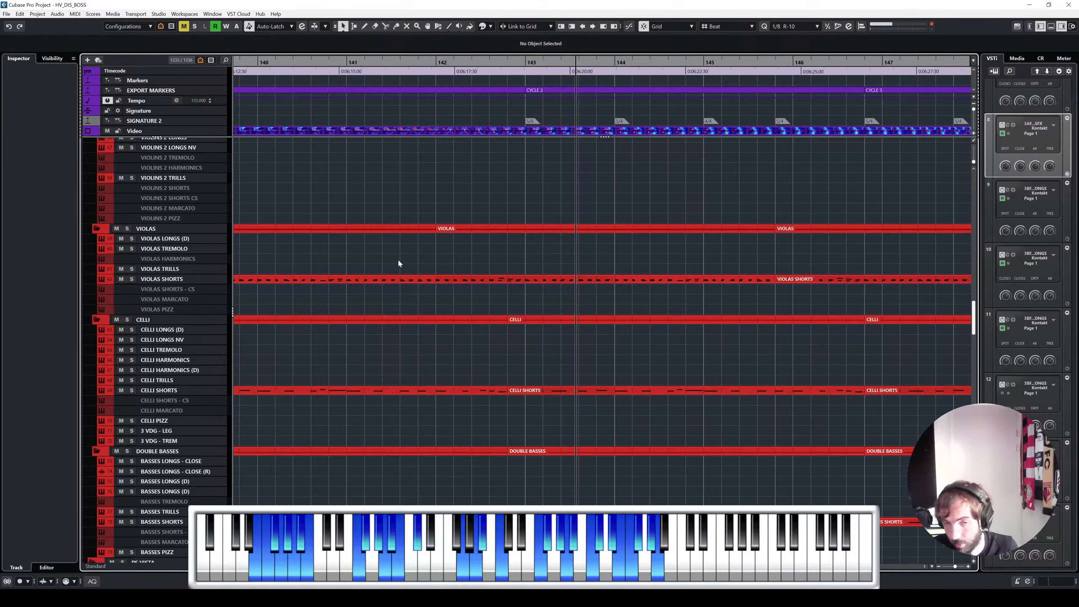
scroll(572, 270, "right", 2)
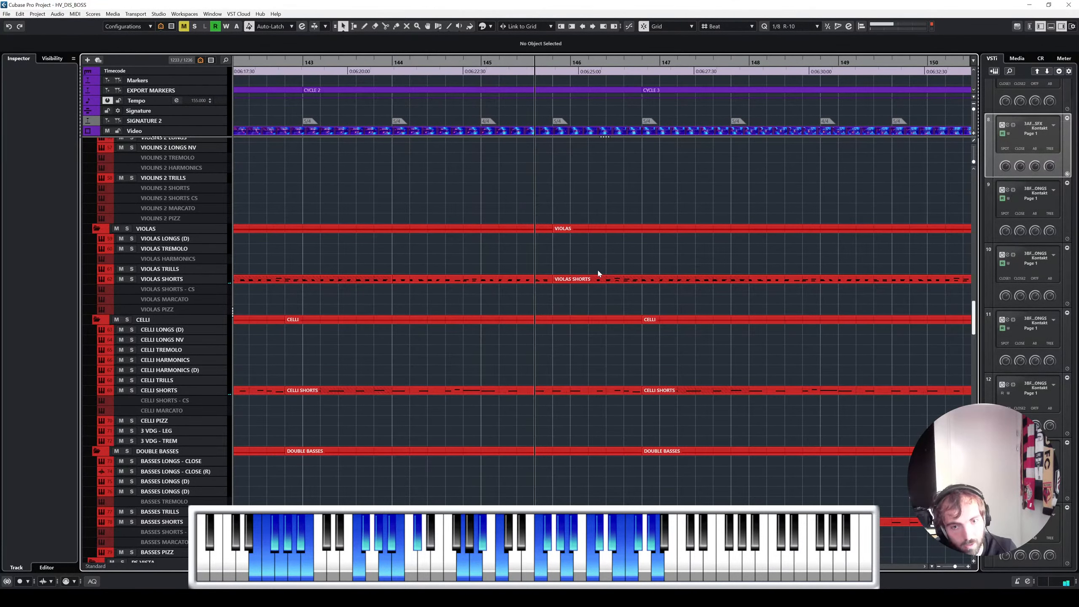
scroll(606, 266, "right", 2)
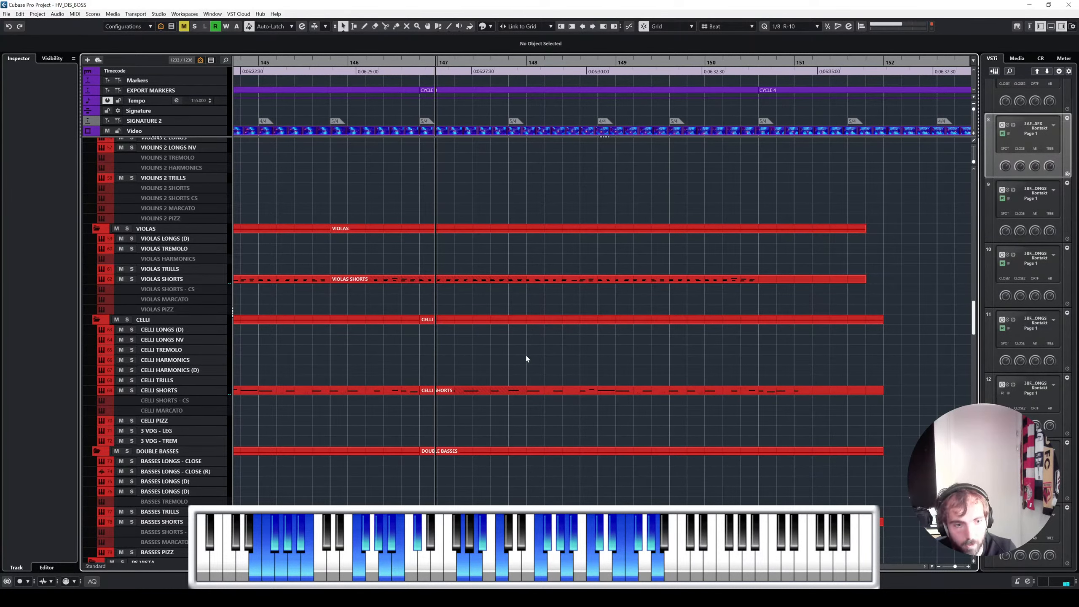
left_click(552, 388)
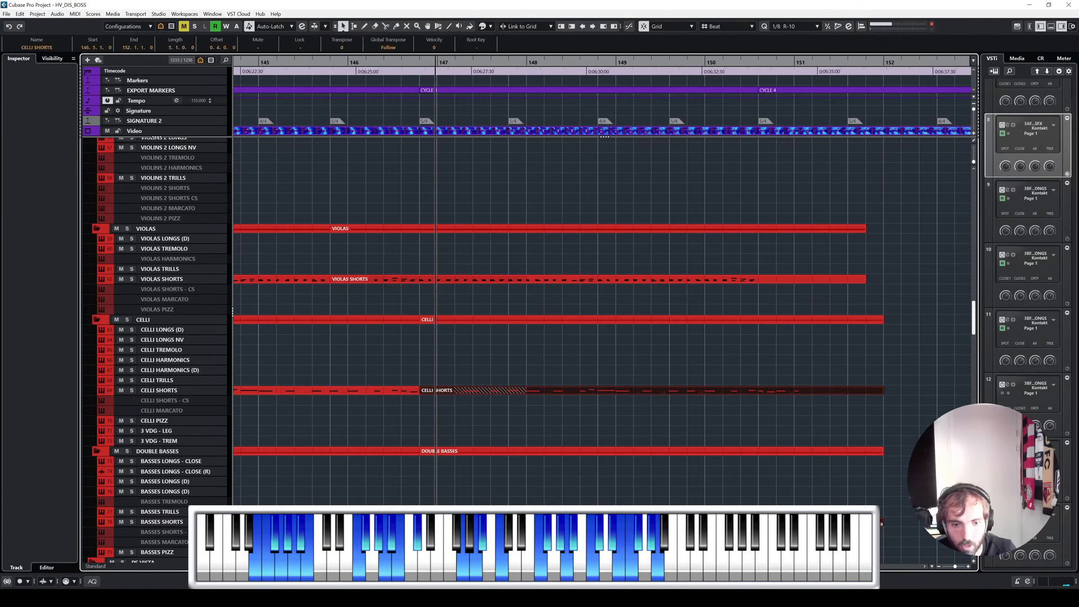
scroll(610, 494, "down", 15)
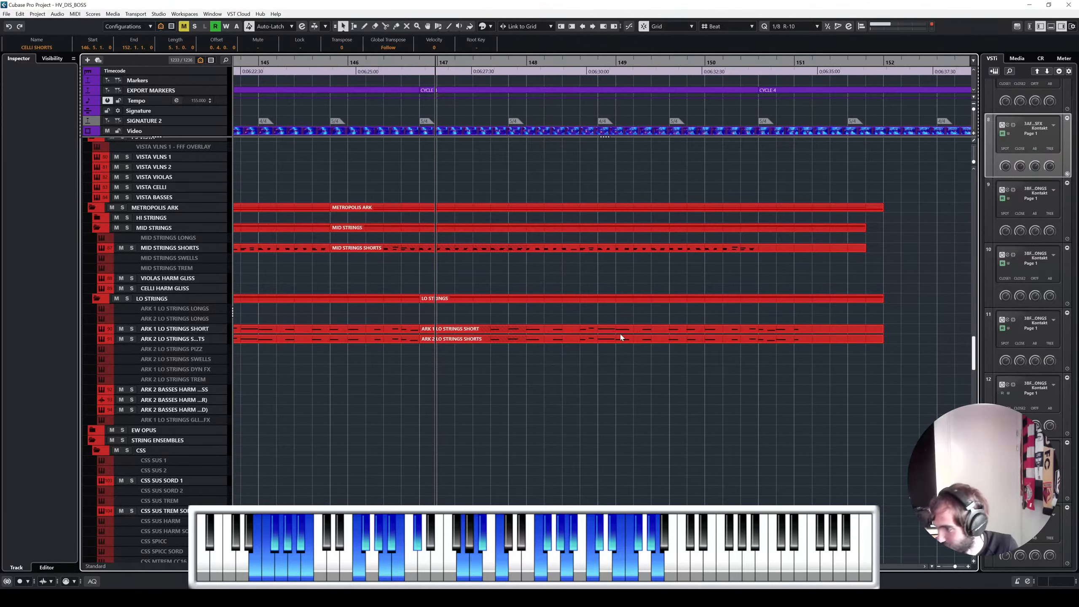
left_click(646, 330)
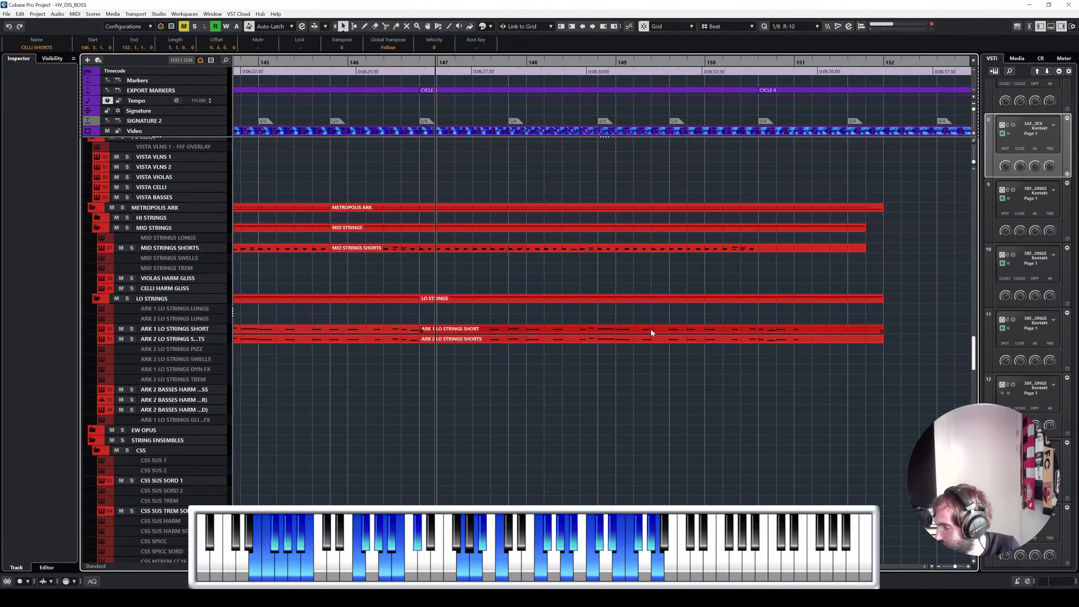
scroll(635, 314, "up", 5)
left_click(683, 266, "shift")
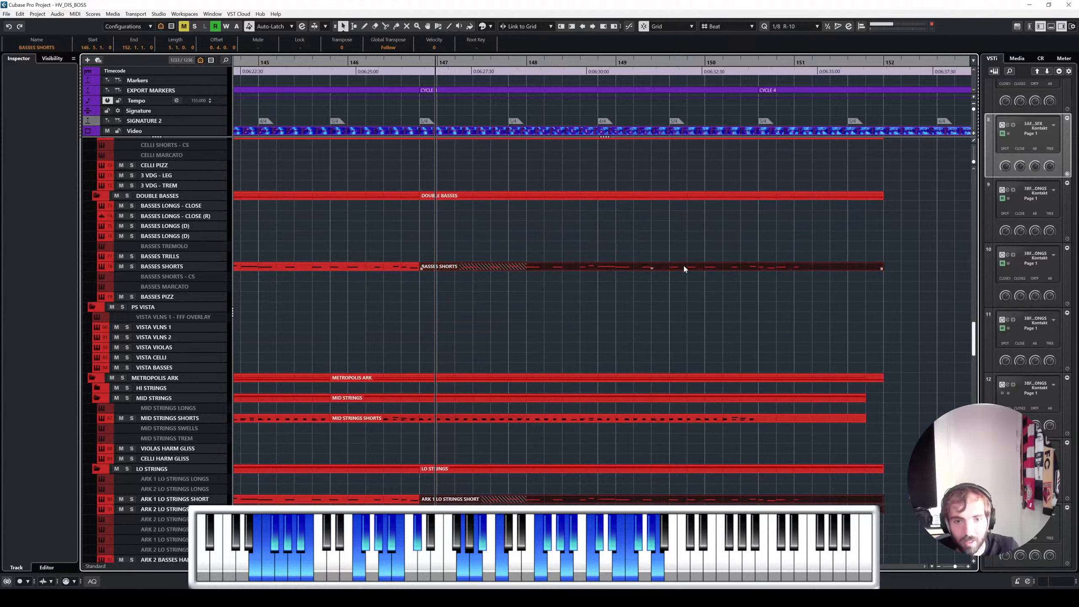
key("Return")
Step: Play the low strings phrase through to bar 151 with the view following the cursor, and close the Key Editor
scroll(370, 174, "up", 3)
key("space")
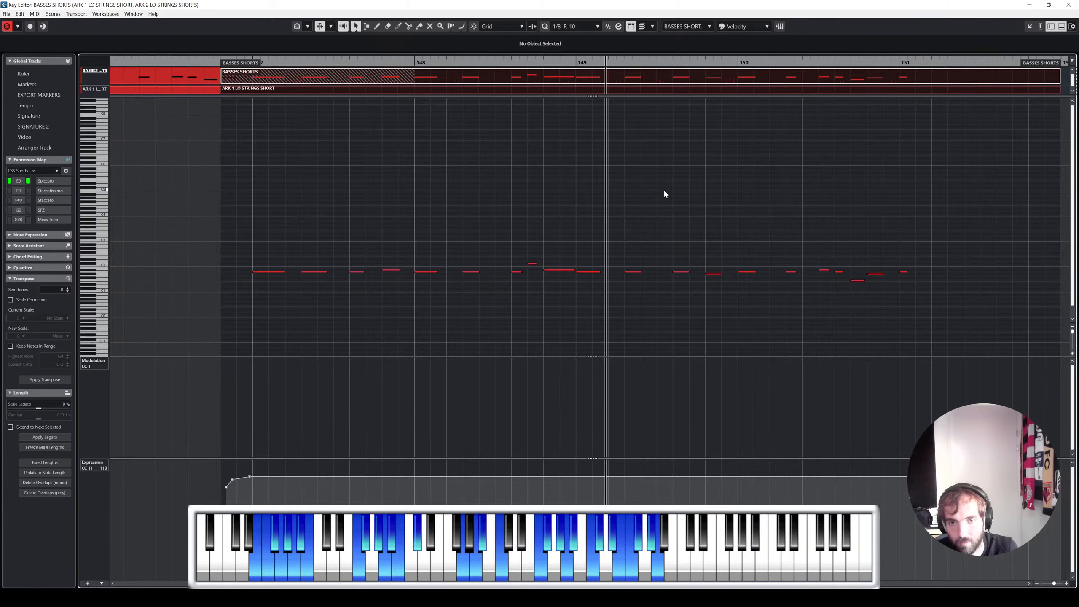
key("f")
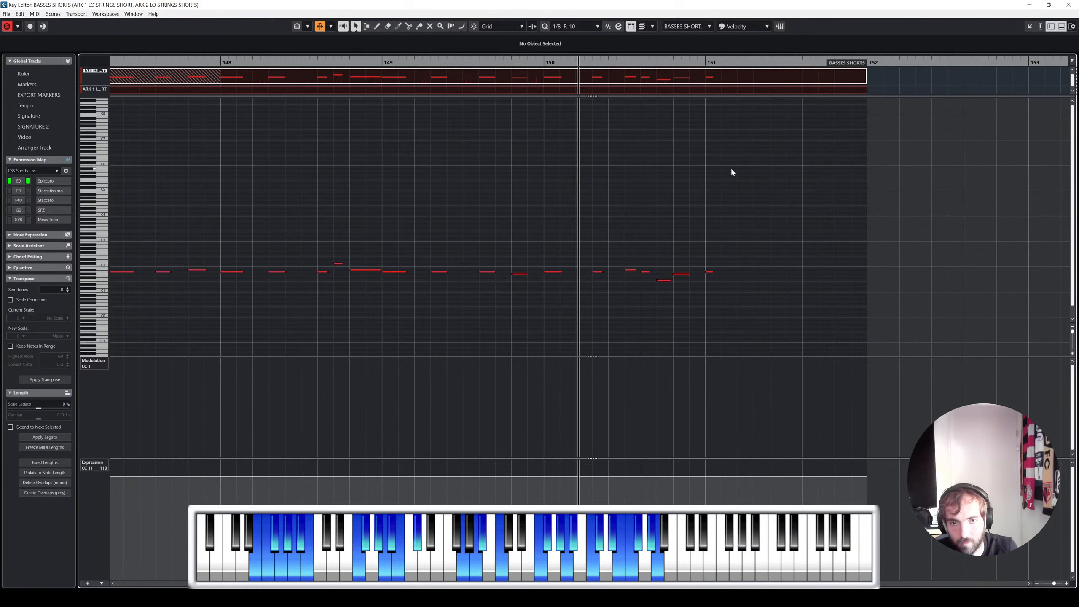
key("space")
key("Return")
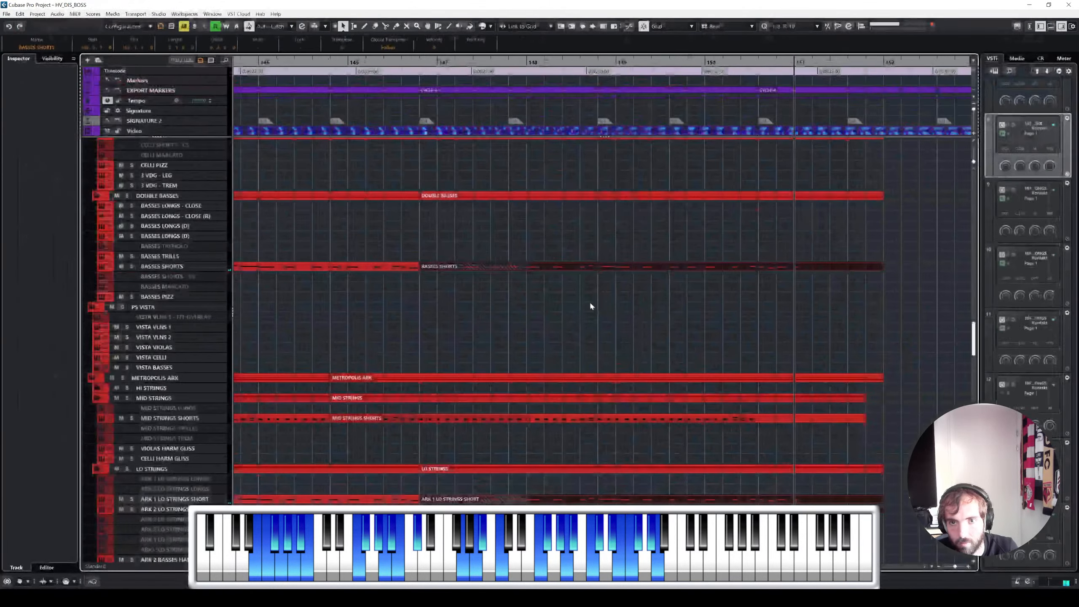
Step: Select the BASSES SHORTS and CELLI SHORTS tracks together
scroll(679, 314, "right", 1)
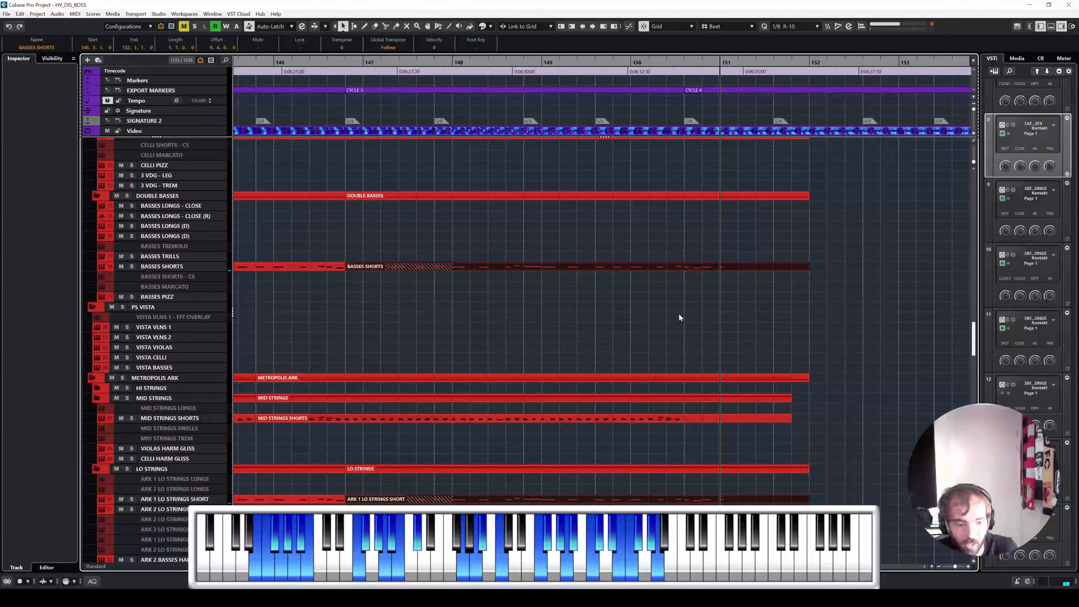
left_click(158, 266)
scroll(182, 216, "up", 4)
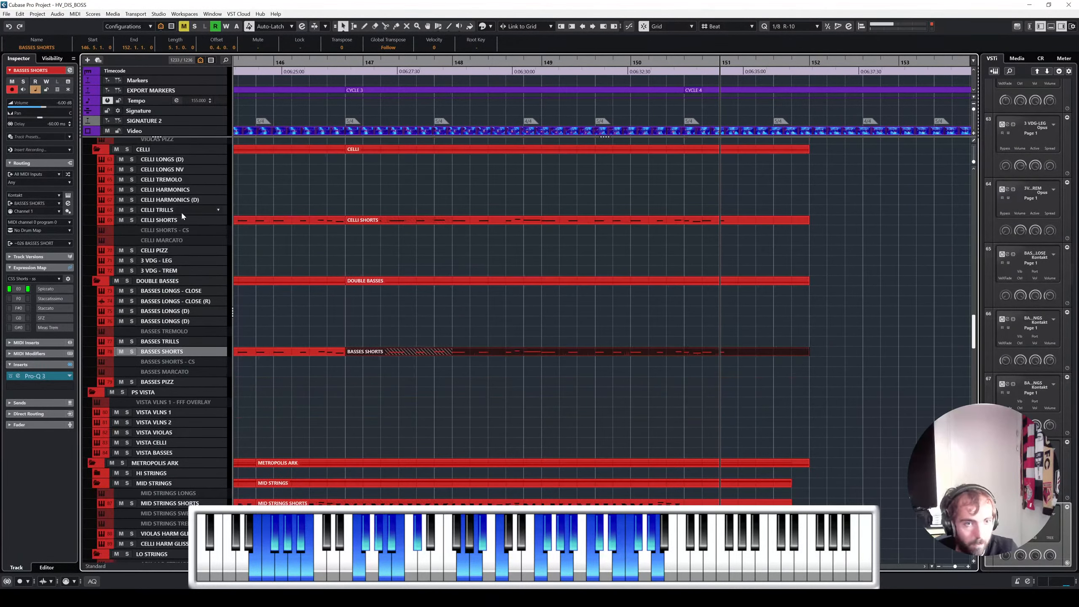
left_click(181, 217)
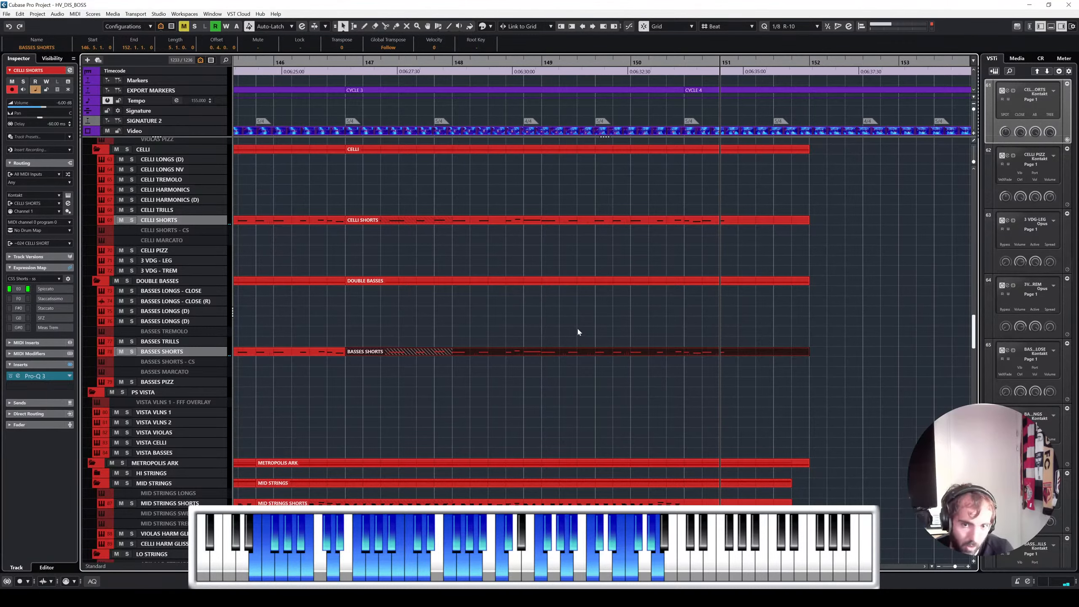
Step: Play the low strings from about bar 148 up to bar 151 to hear the end of Cycle 3
scroll(578, 328, "down", 1)
scroll(577, 327, "left", 5)
scroll(578, 327, "down", 3)
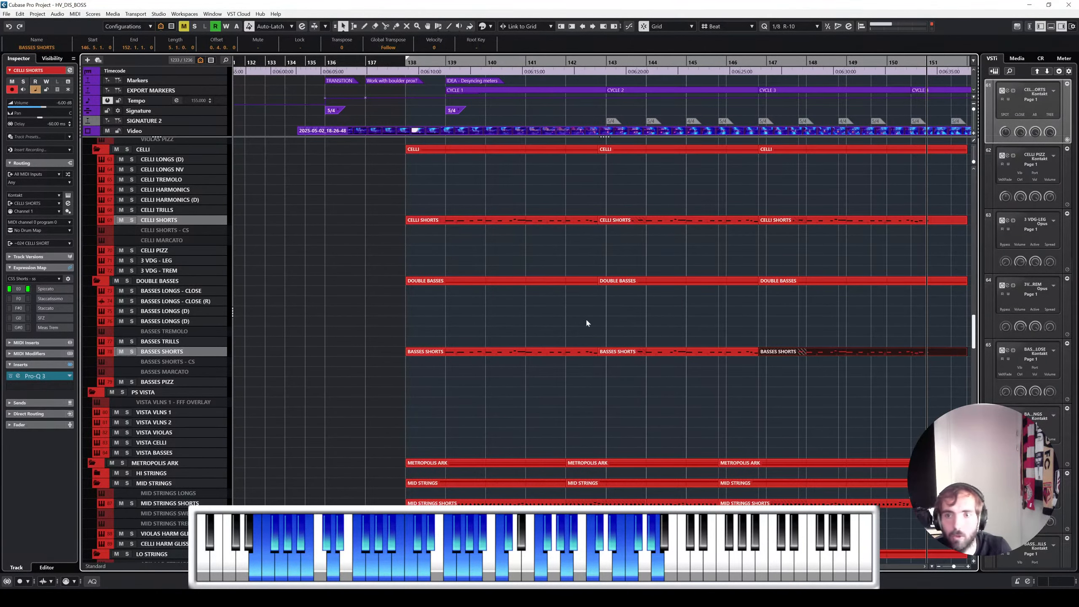
scroll(582, 321, "right", 3)
scroll(715, 312, "up", 3)
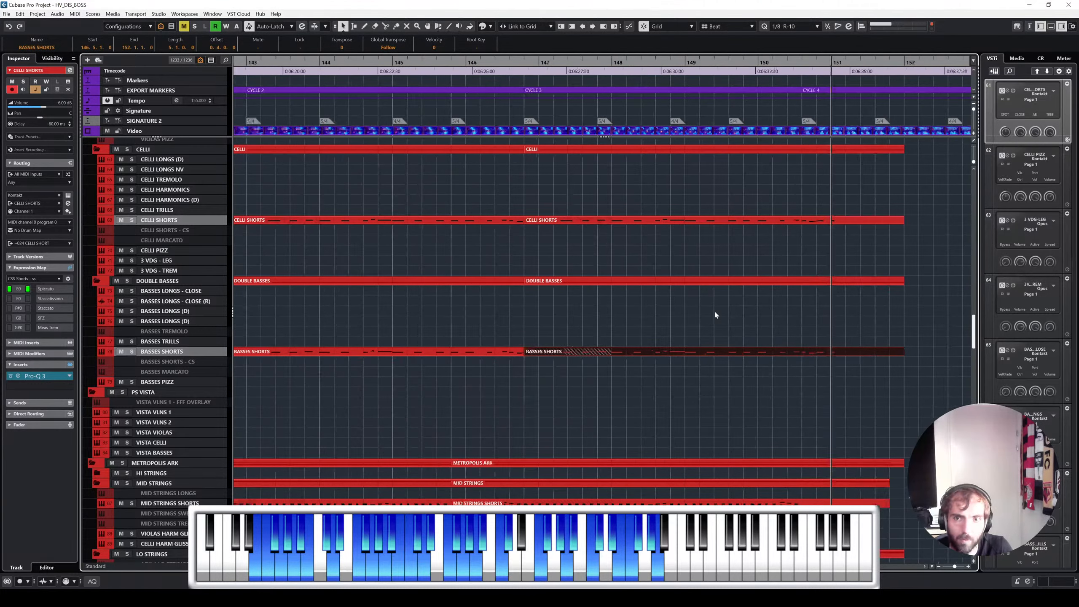
scroll(715, 311, "right", 2)
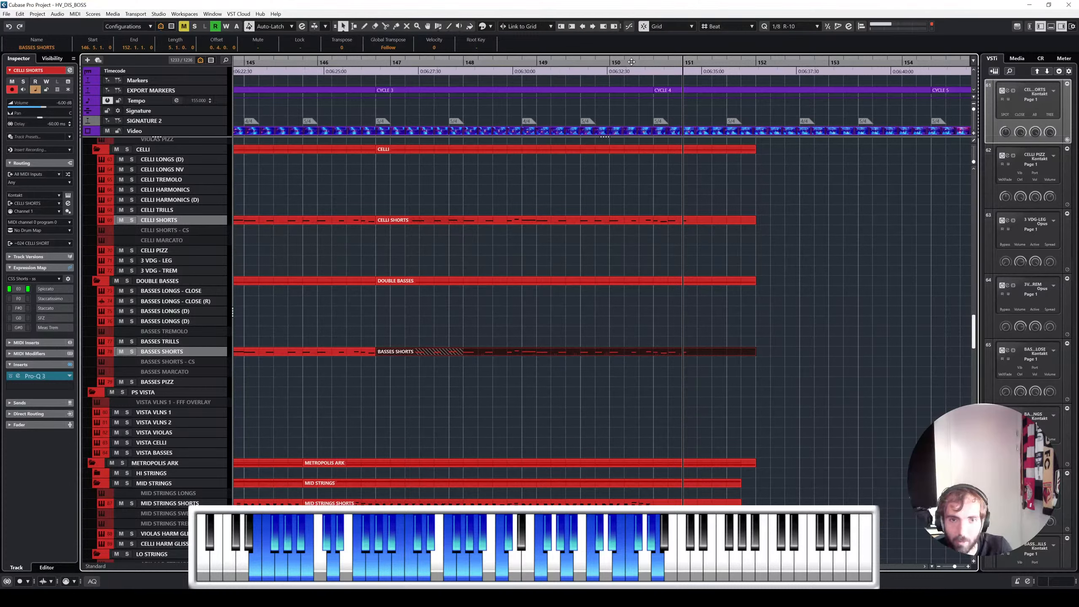
left_click_drag(631, 62, 493, 62)
key("space")
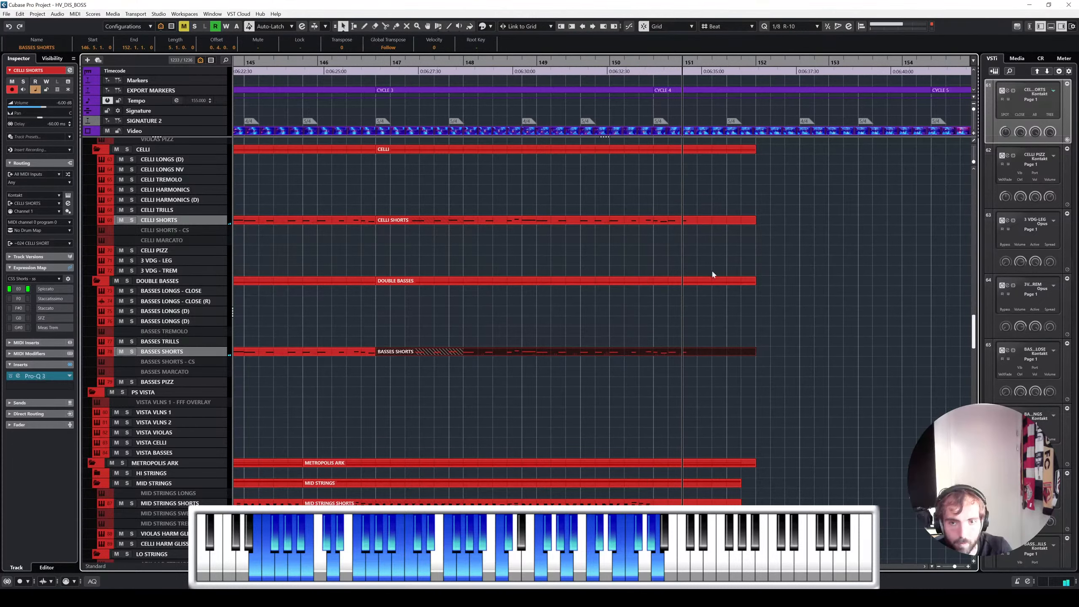
Step: Add the CELLI SHORTS part starting just before bar 147 to the selected low strings parts and extend them all to bar 156
left_click(710, 220, "shift")
scroll(752, 313, "right", 1)
scroll(714, 336, "down", 5)
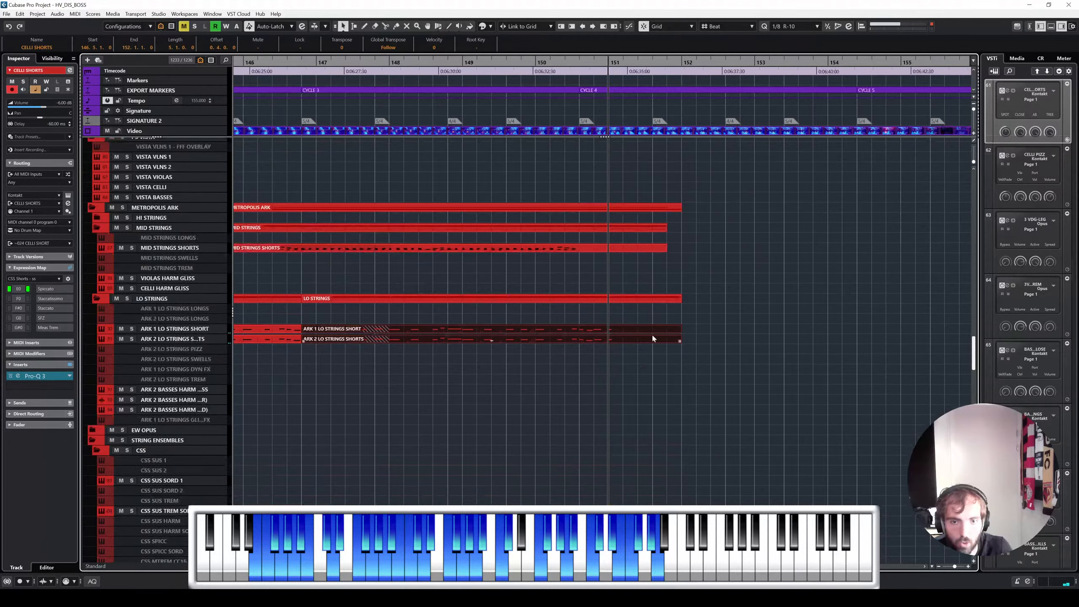
scroll(652, 334, "up", 4)
scroll(652, 328, "left", 5)
scroll(652, 328, "down", 2)
left_click(569, 62)
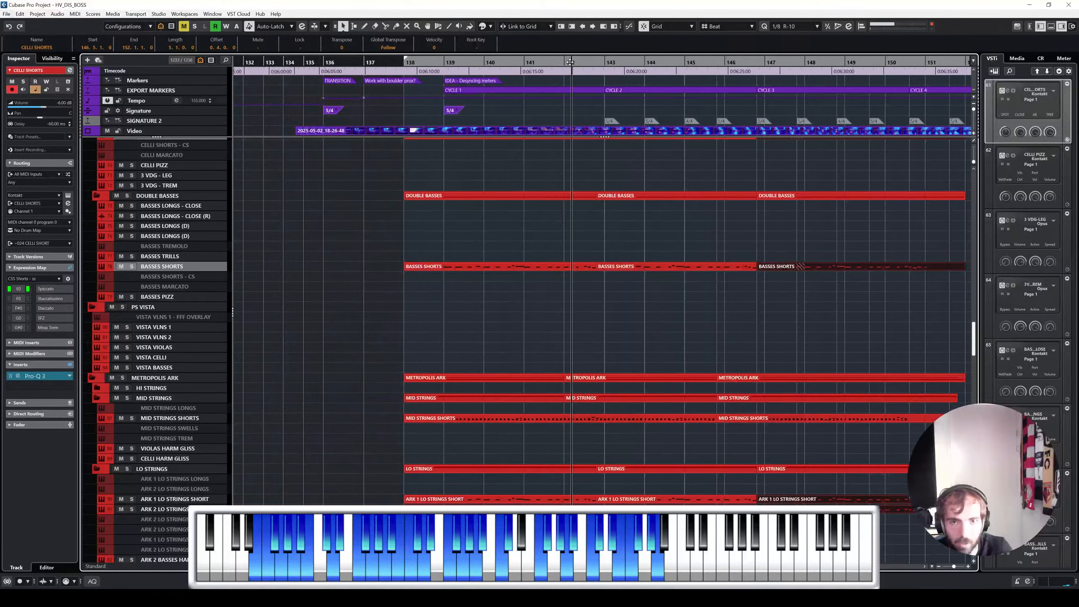
scroll(698, 209, "right", 5)
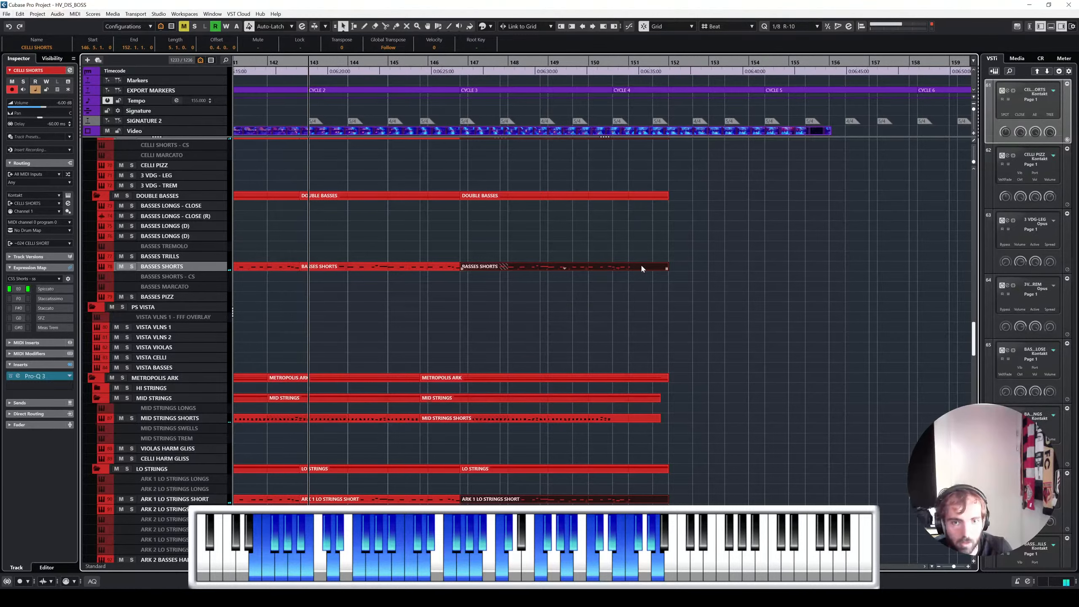
scroll(641, 268, "up", 7)
scroll(570, 275, "down", 7)
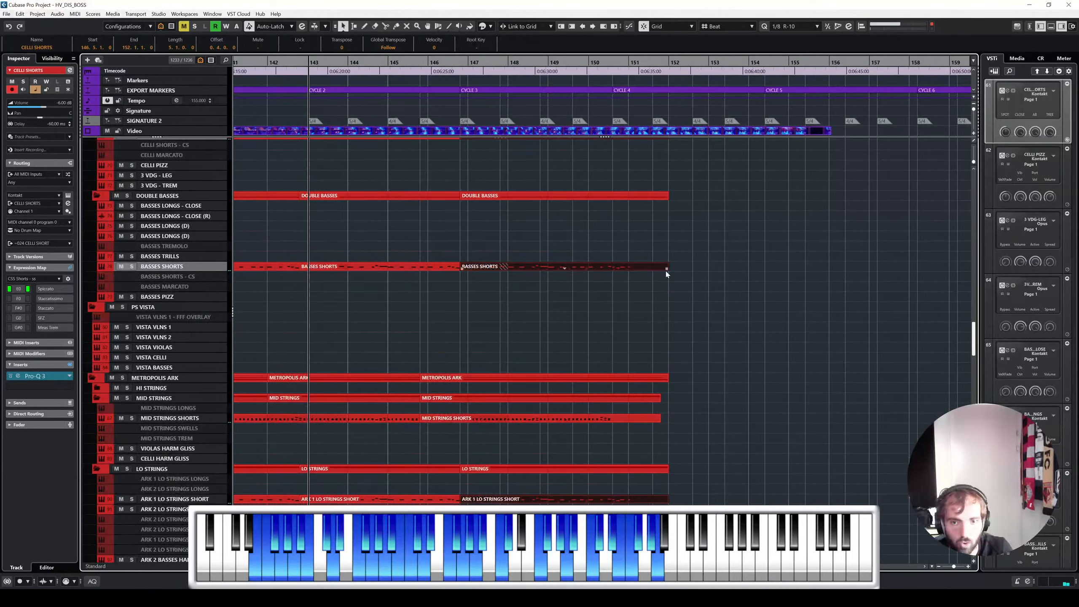
left_click_drag(666, 269, 828, 269)
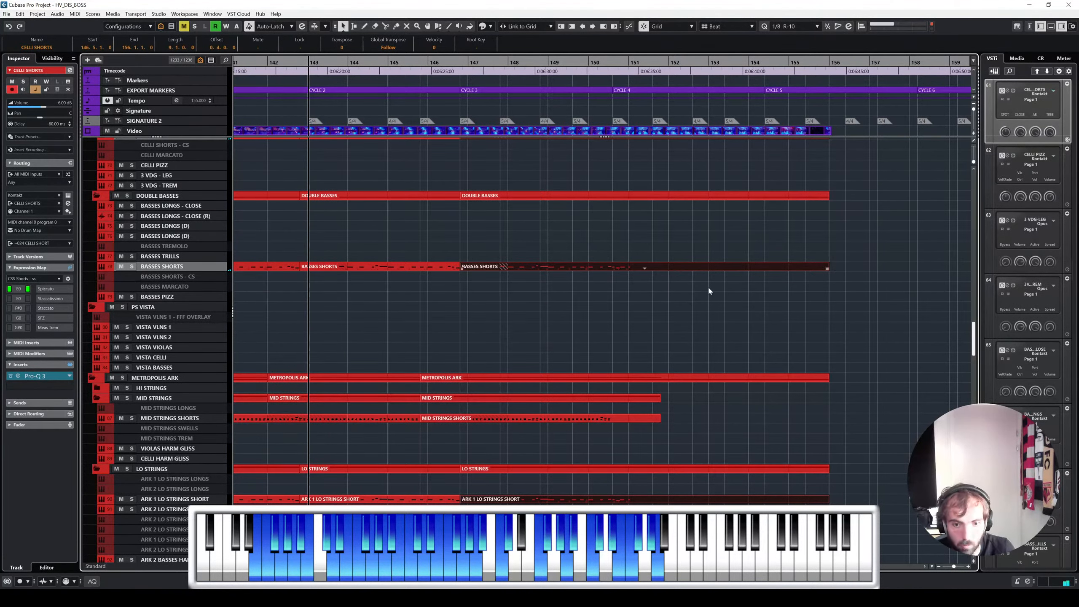
Step: Move the playhead to the start of Cycle 4 and open the extended low strings parts together in the Key Editor
scroll(696, 296, "up", 2)
left_click(526, 63)
scroll(591, 273, "up", 3)
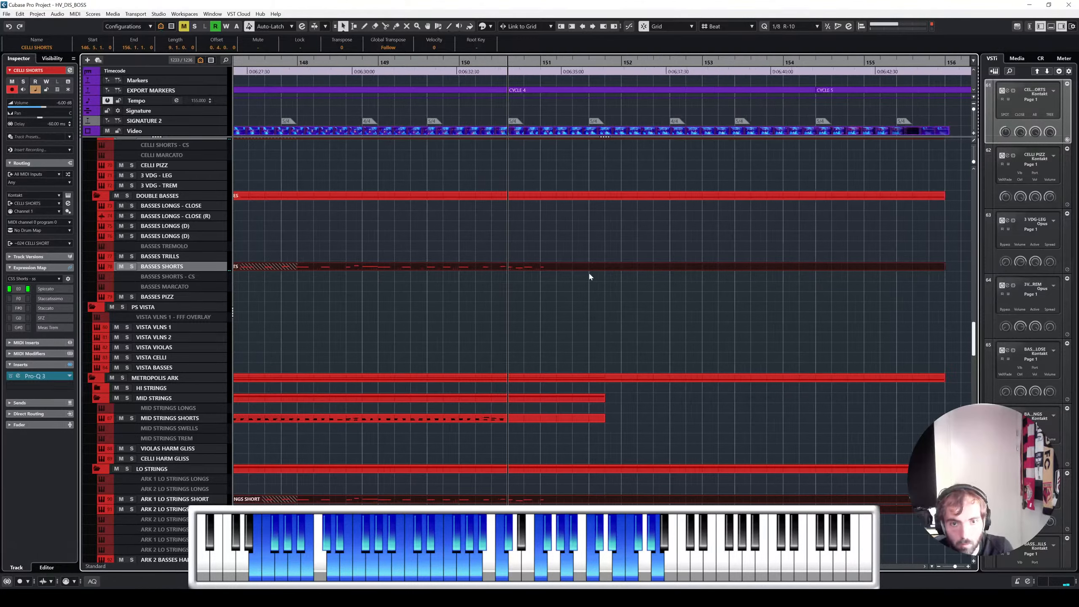
double_click(575, 266)
scroll(679, 283, "right", 2)
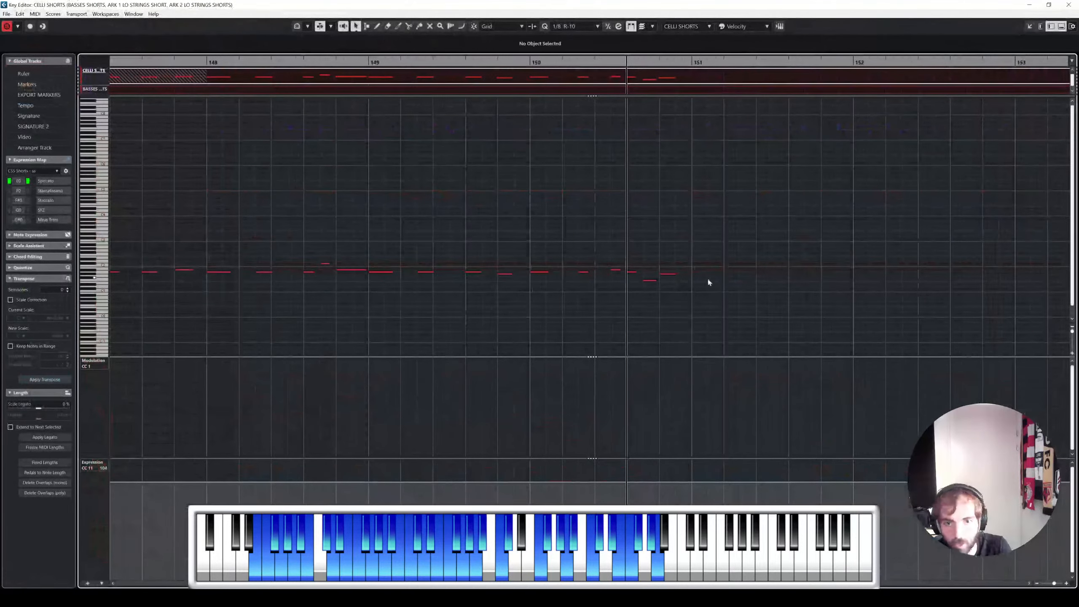
scroll(395, 242, "down", 2)
scroll(424, 233, "left", 2)
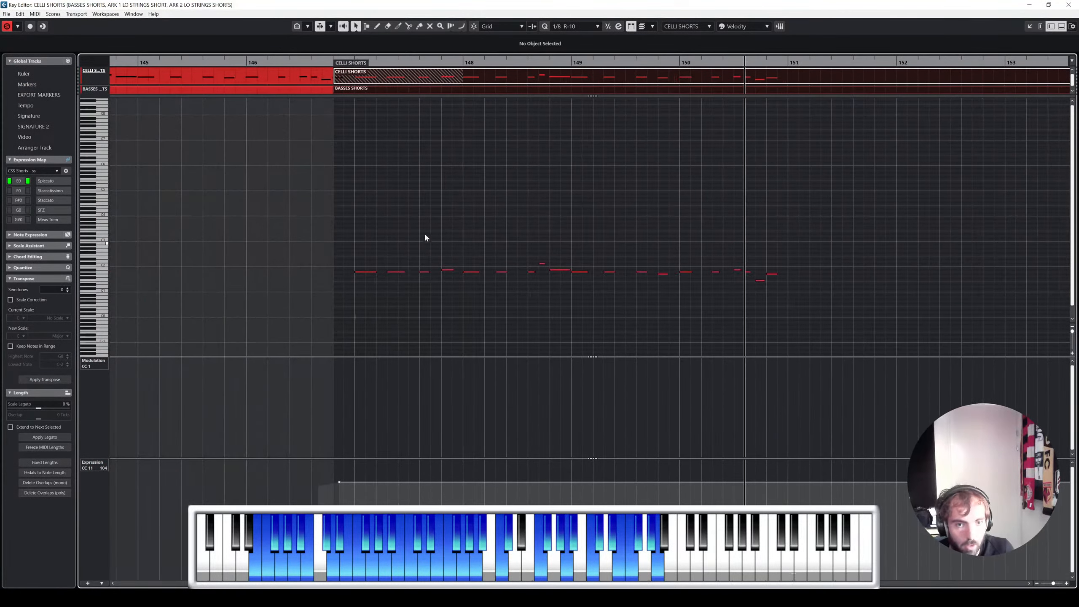
Step: Duplicate the notes between late bar 149 and bar 151 directly after themselves and lower the first copied note to C#1
scroll(670, 238, "right", 1)
left_click_drag(571, 241, 754, 312)
key("ctrl+d")
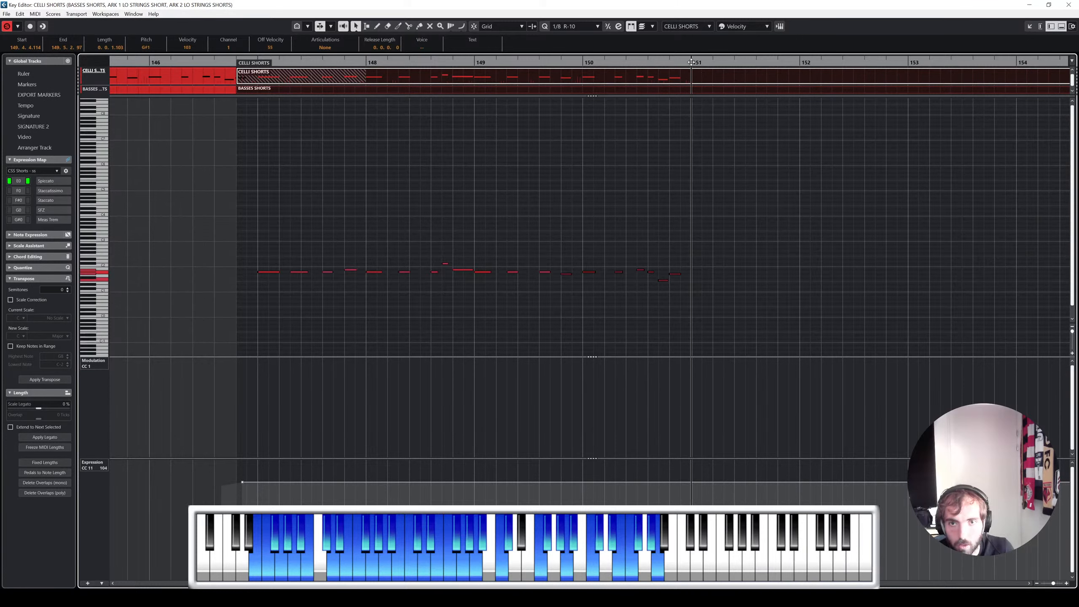
left_click_drag(695, 274, 728, 306)
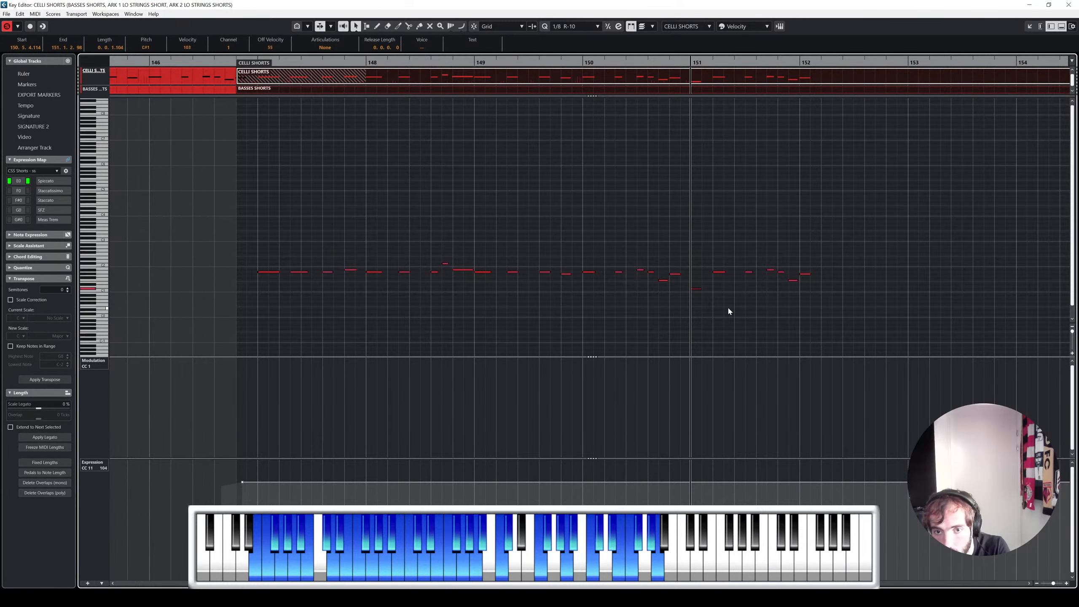
scroll(723, 282, "up", 2)
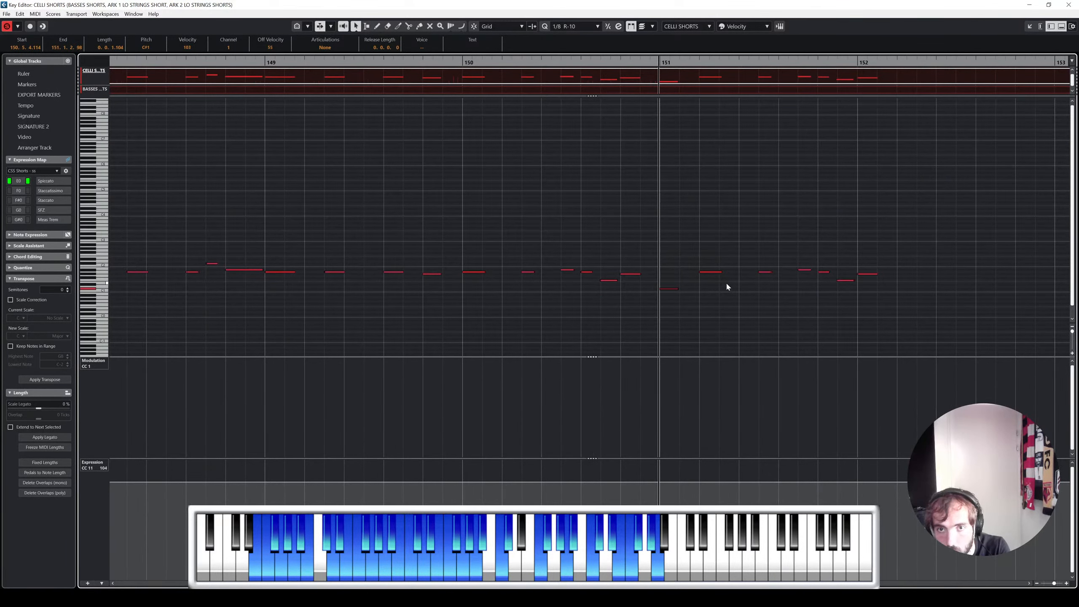
scroll(725, 282, "left", 2)
scroll(726, 282, "right", 2)
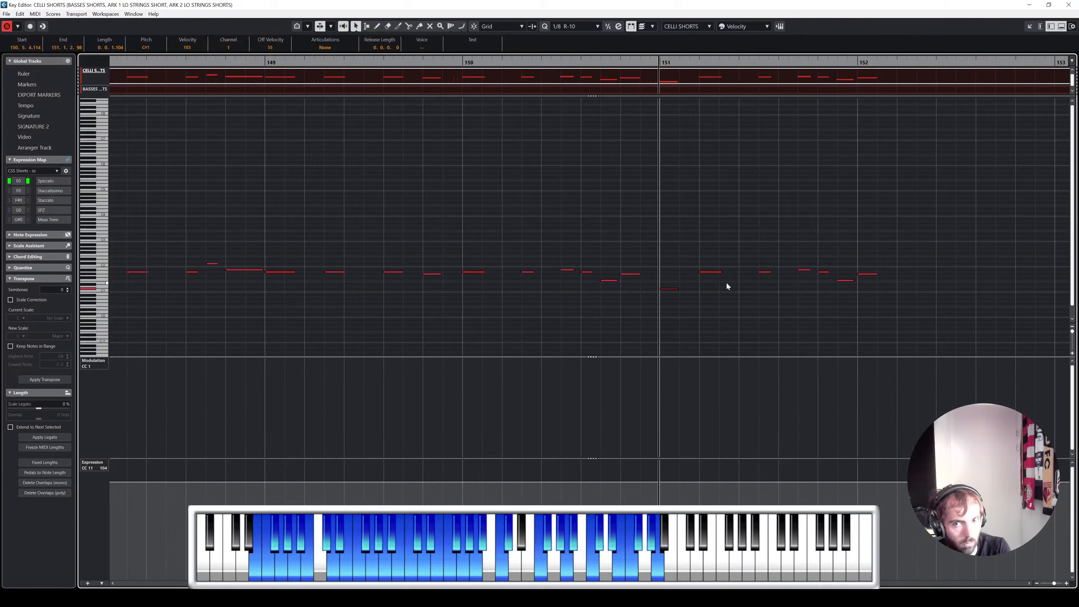
scroll(726, 285, "left", 2)
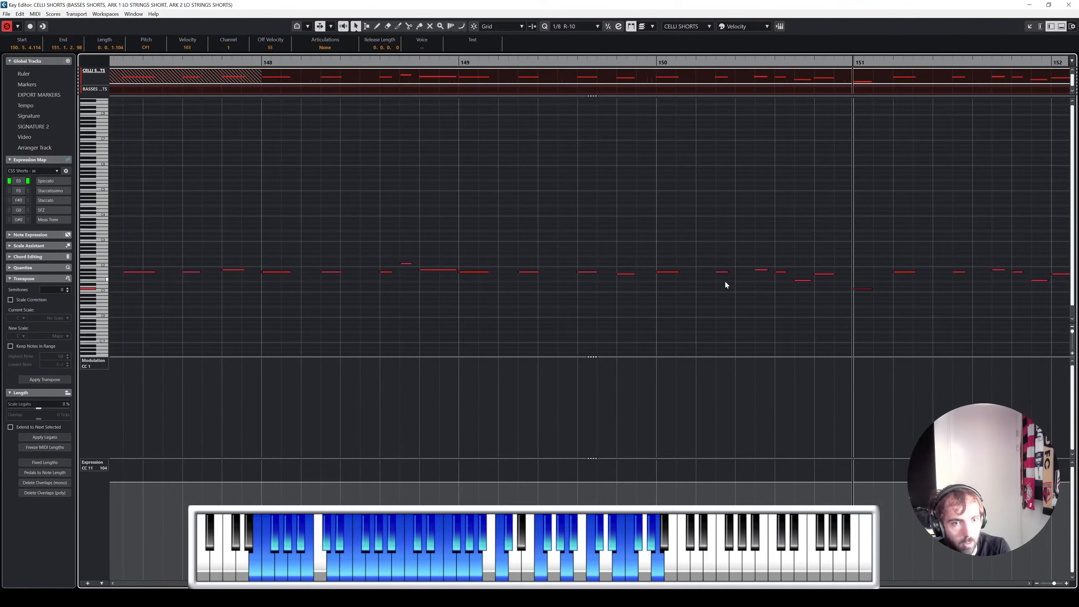
scroll(726, 285, "right", 2)
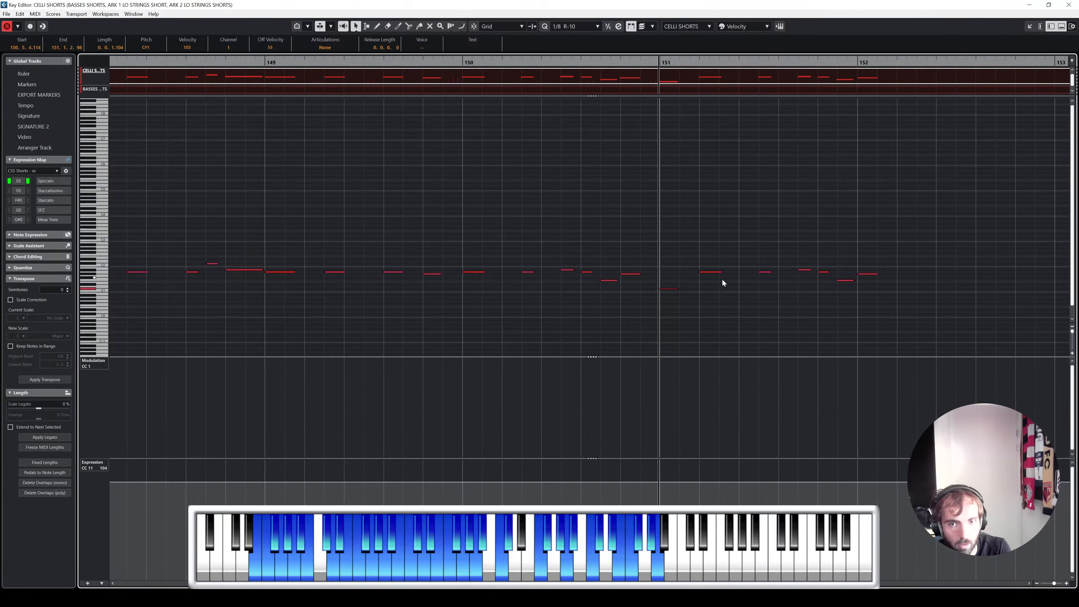
Step: Delete all the copied CELLI SHORTS notes from bar 151 onward
left_click(715, 271)
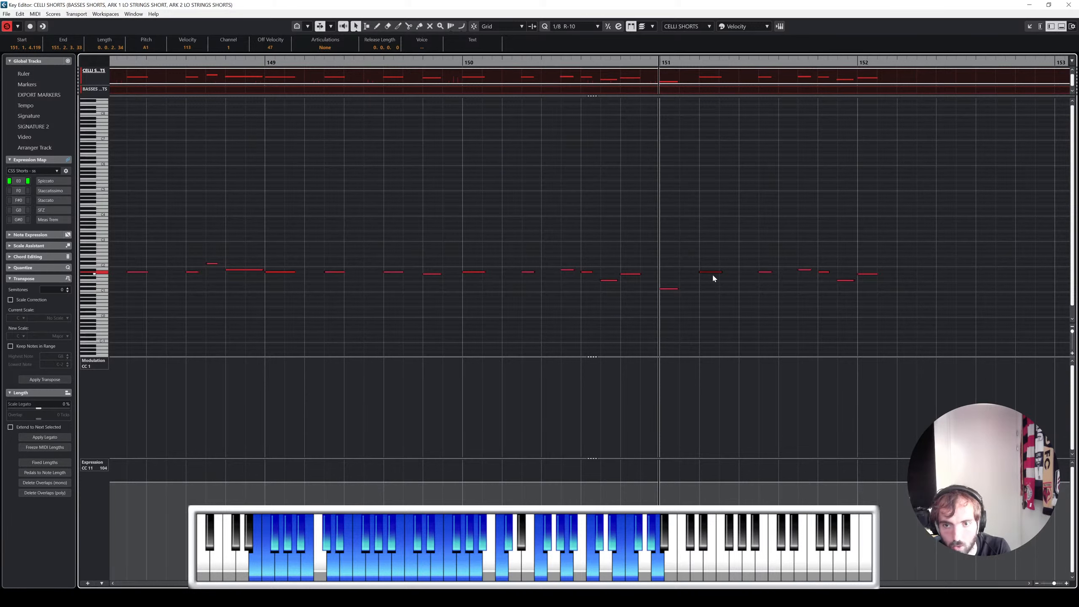
left_click_drag(993, 335, 653, 257)
key("Delete")
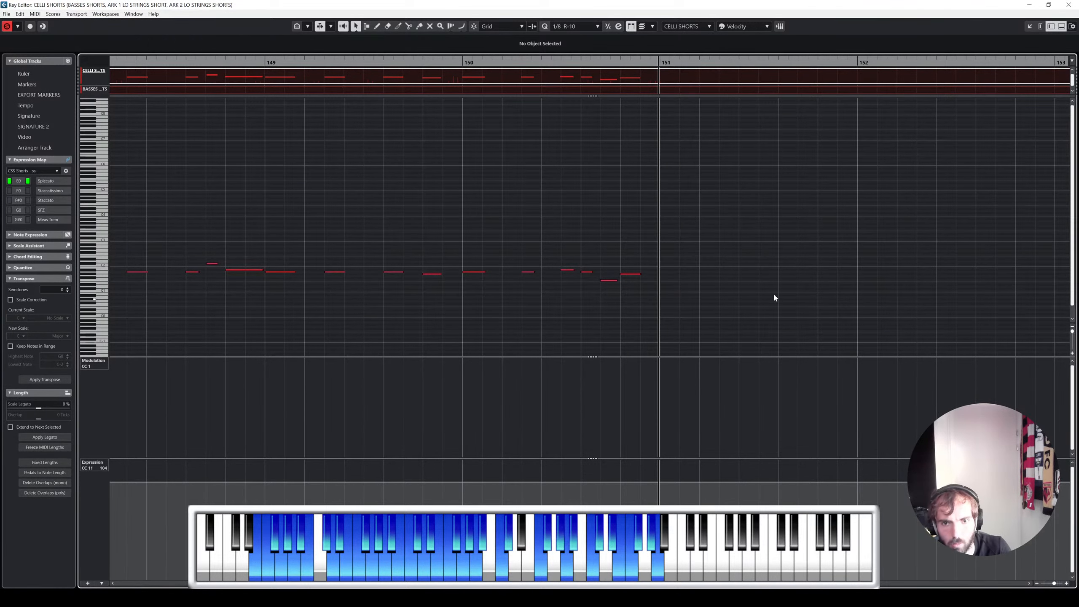
Step: Review the CELLI SHORTS phrase leading up to bar 151 and close the Key Editor
key("g")
scroll(760, 266, "left", 5)
scroll(761, 267, "right", 5)
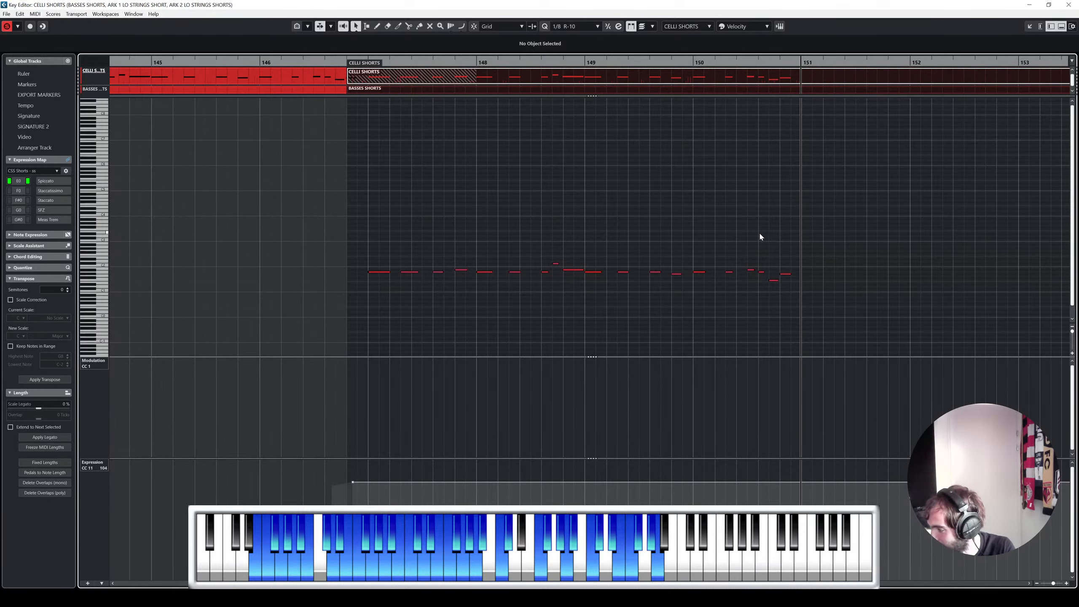
left_click(1068, 4)
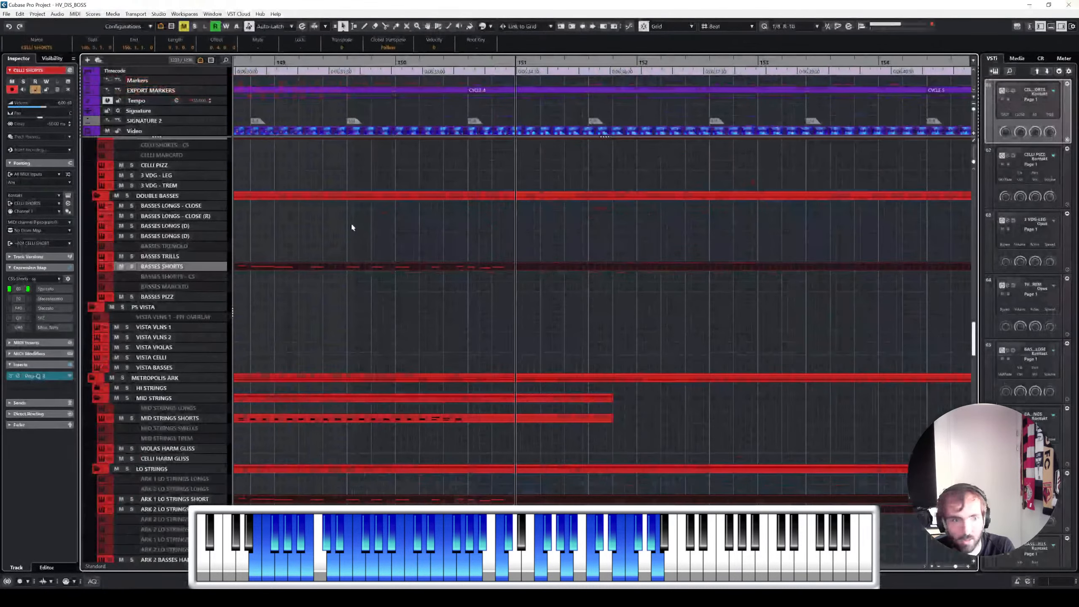
Step: Try to hide the volume automation lane of the 3 BFLUTES LONGS track
scroll(183, 239, "up", 10)
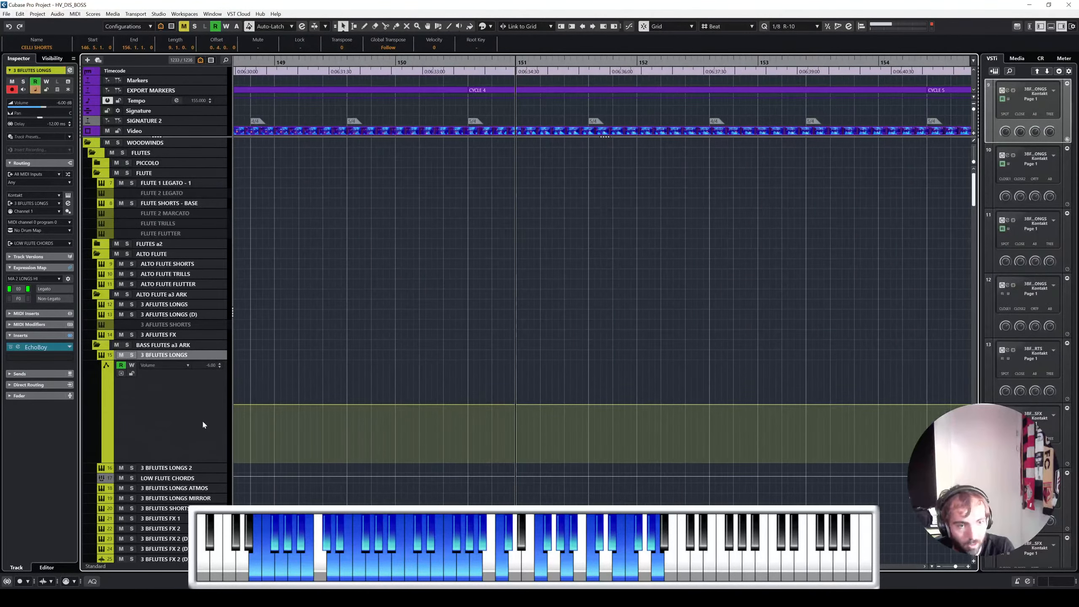
left_click(101, 355)
left_click(100, 355)
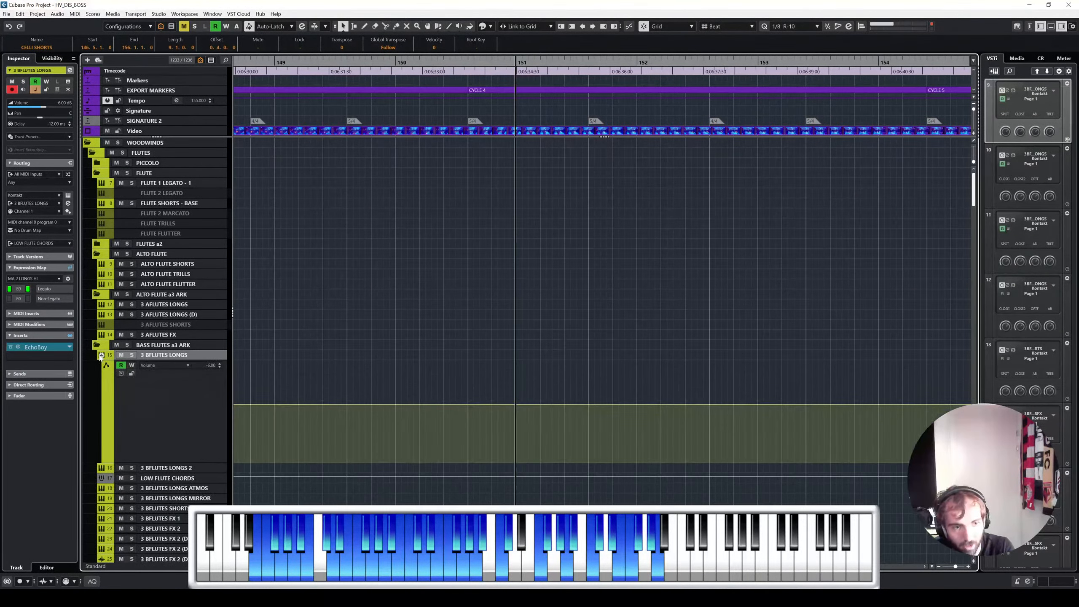
left_click(100, 355)
left_click(101, 356)
left_click(155, 365)
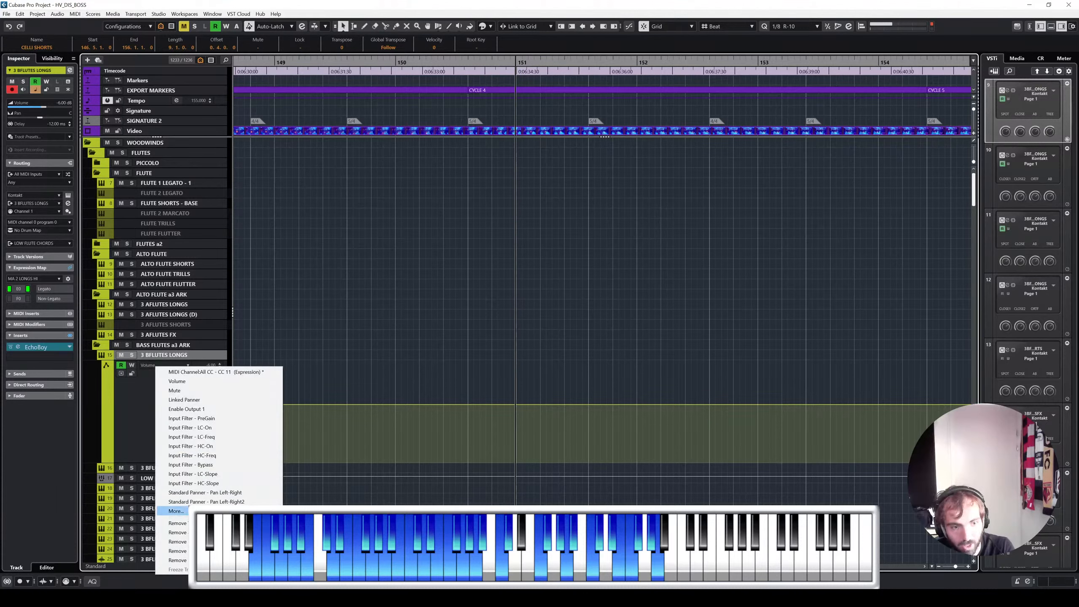
left_click(411, 489)
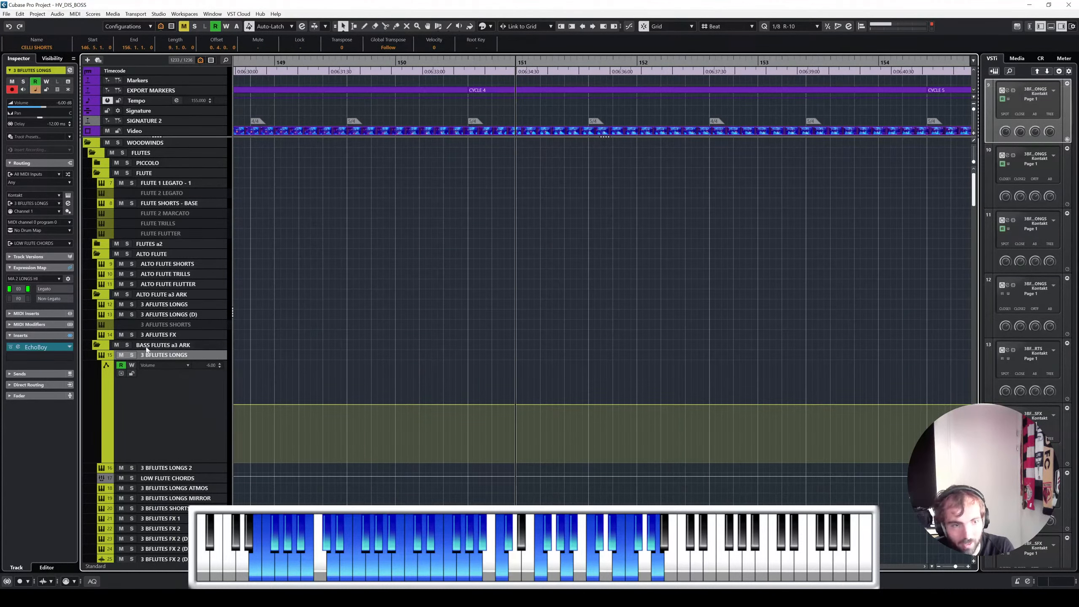
left_click(101, 355)
Step: Select the BASSES SHORTS, ARK 1 LO STRINGS SHORT and ARK 2 LO STRINGS SHORTS tracks together and briefly view the parts in the Key Editor
scroll(376, 356, "down", 10)
scroll(375, 355, "down", 15)
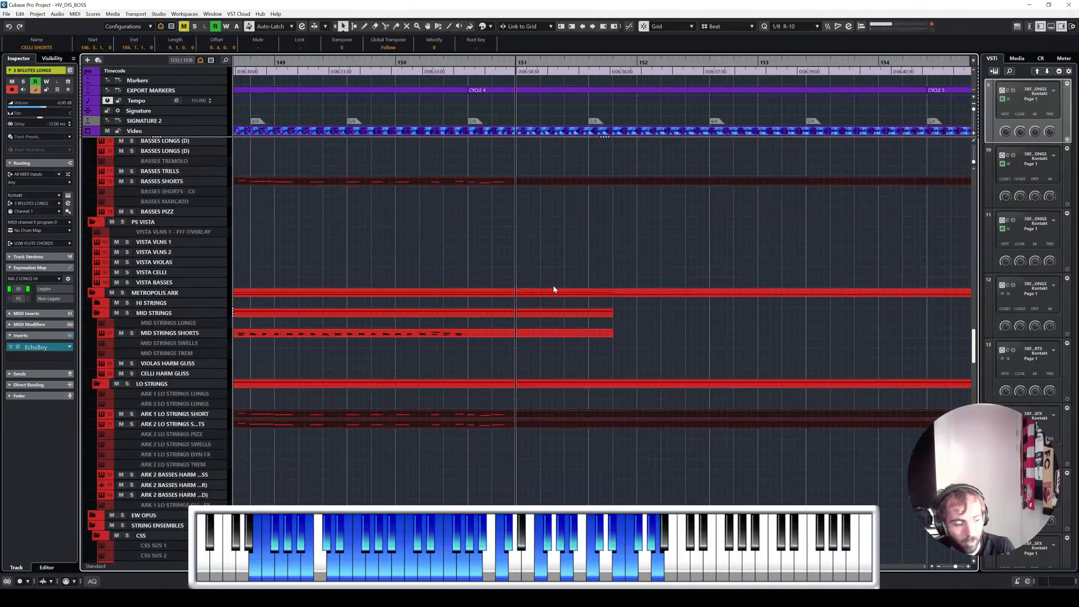
left_click(170, 181)
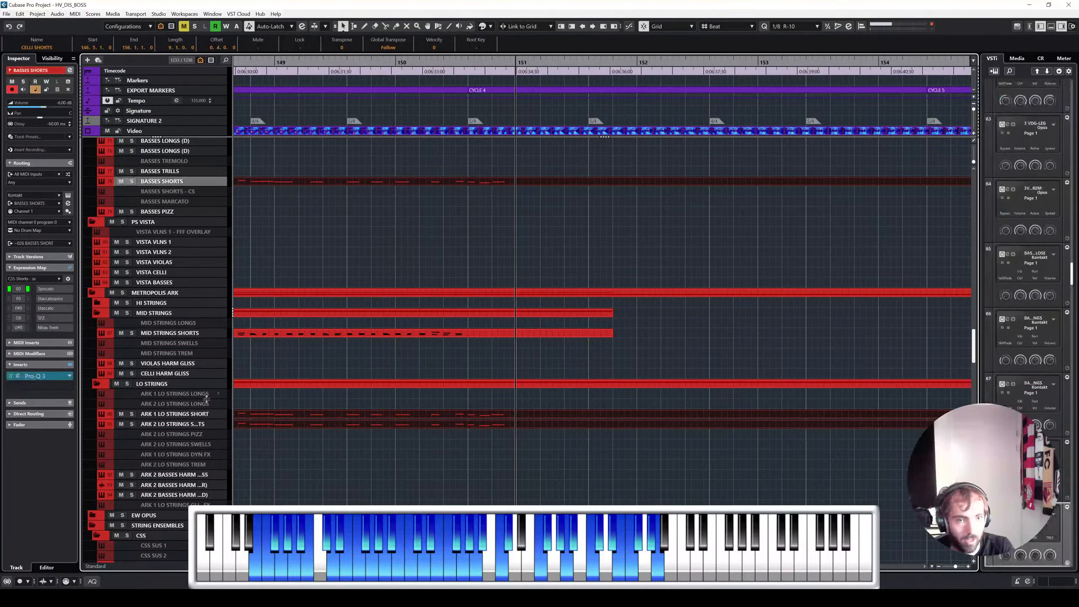
left_click(180, 413, "ctrl")
left_click(187, 424, "ctrl")
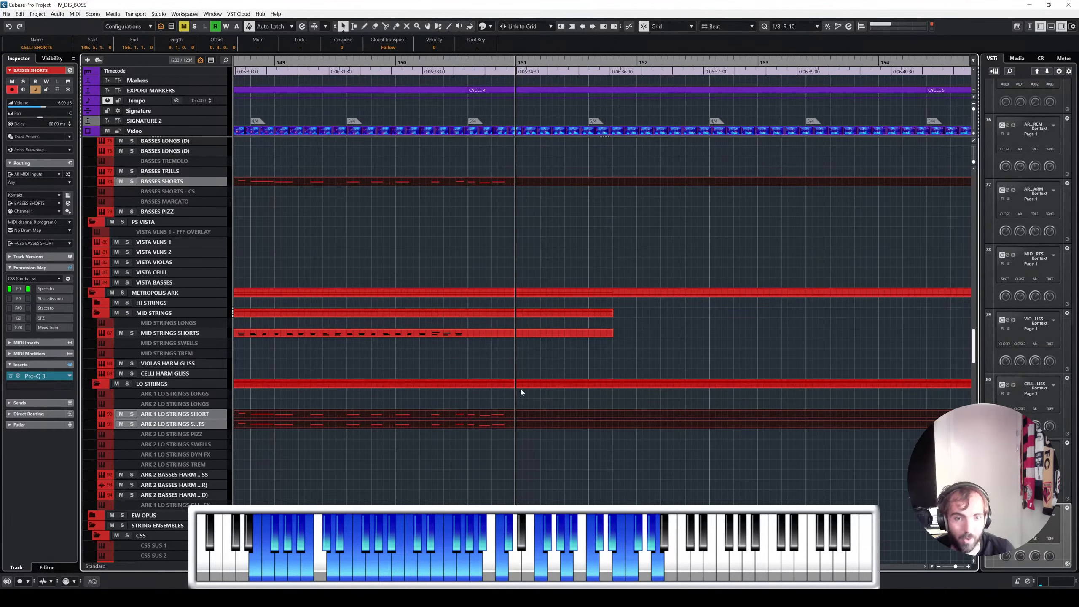
double_click(538, 414)
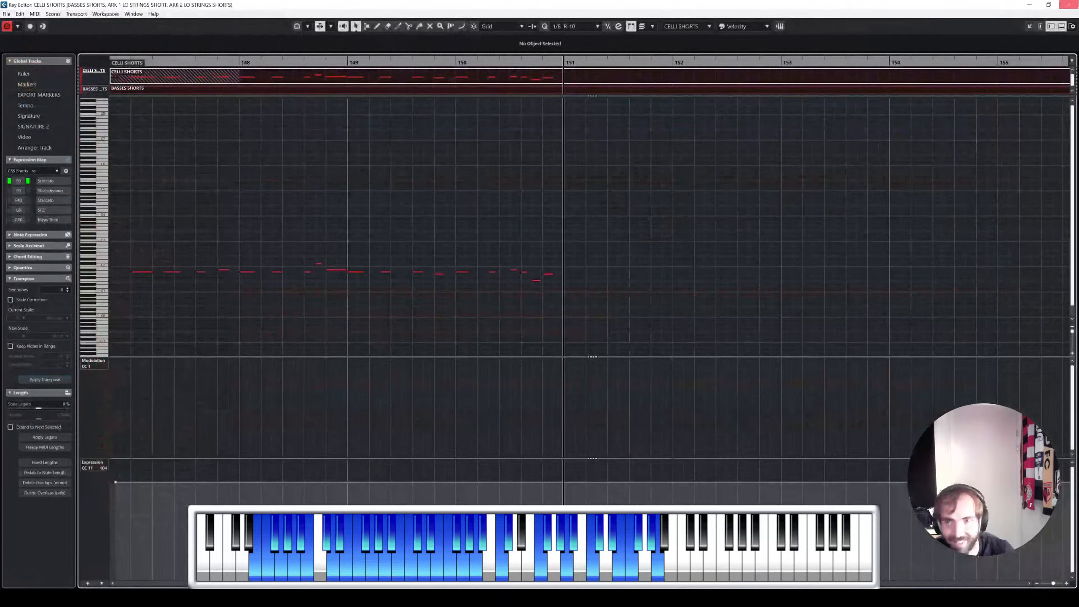
left_click(1068, 4)
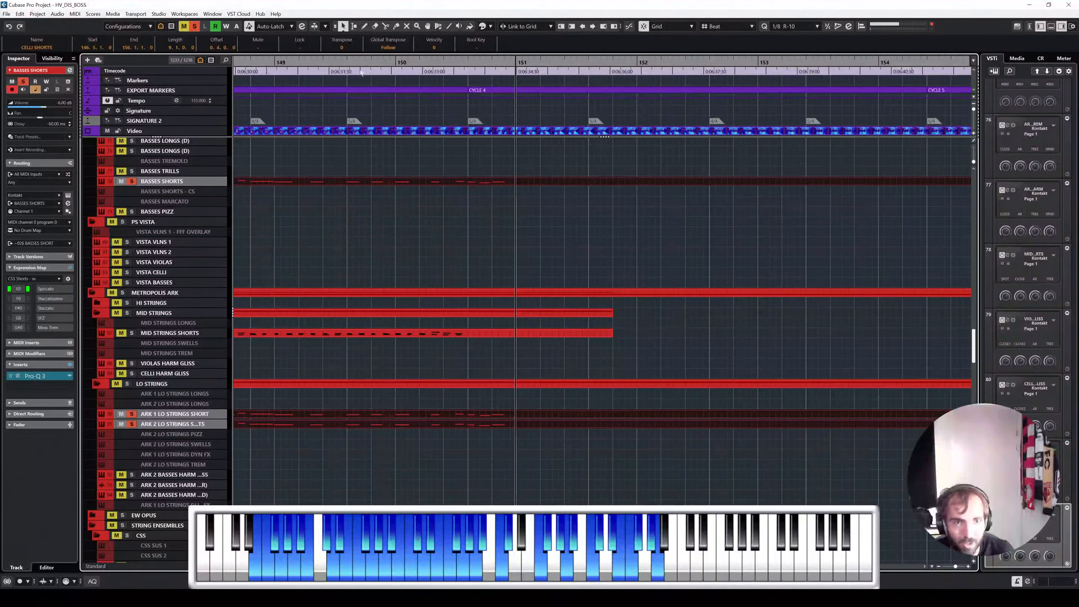
Step: Record a new low-string phrase across bars 151 and 152 on the BASSES SHORTS, ARK 1 and ARK 2 low-string shorts tracks
left_click(348, 63)
left_click(639, 183)
key("space")
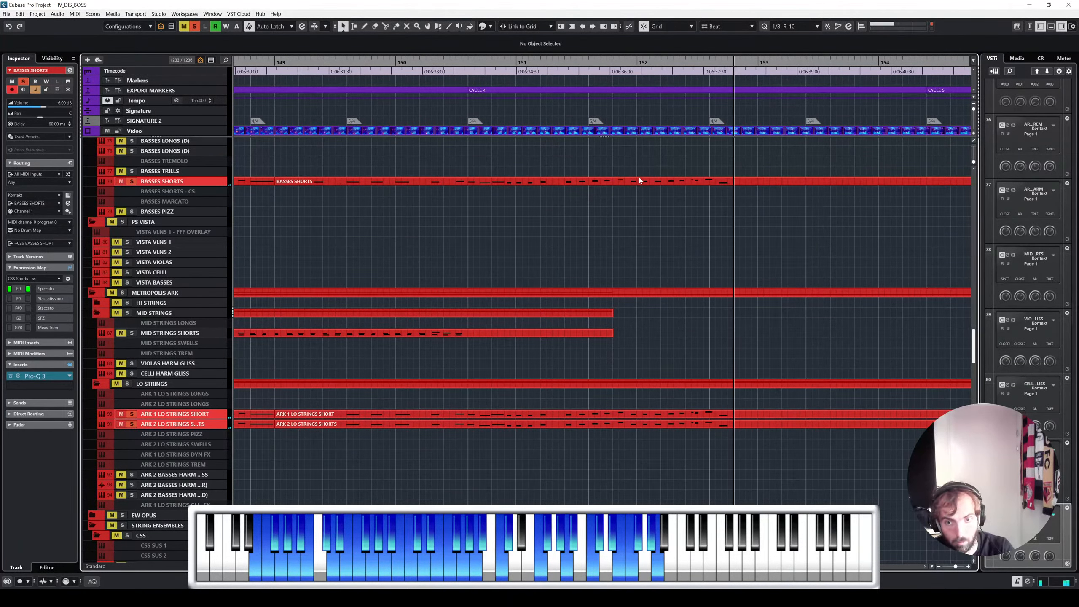
key("space")
Step: Inspect the recorded notes from bar 151 in the Key Editor and close it
double_click(734, 417)
left_click_drag(573, 324, 256, 224)
scroll(330, 288, "up", 3)
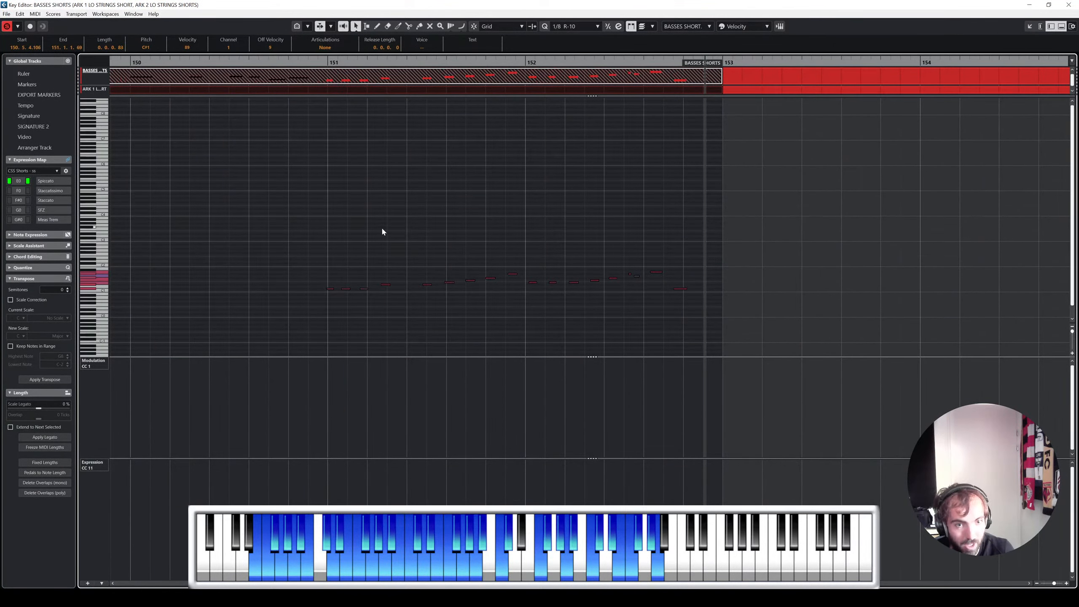
left_click(1068, 5)
Step: Play the gameplay video from its start near bar 134 in the Video Player
scroll(784, 208, "down", 3)
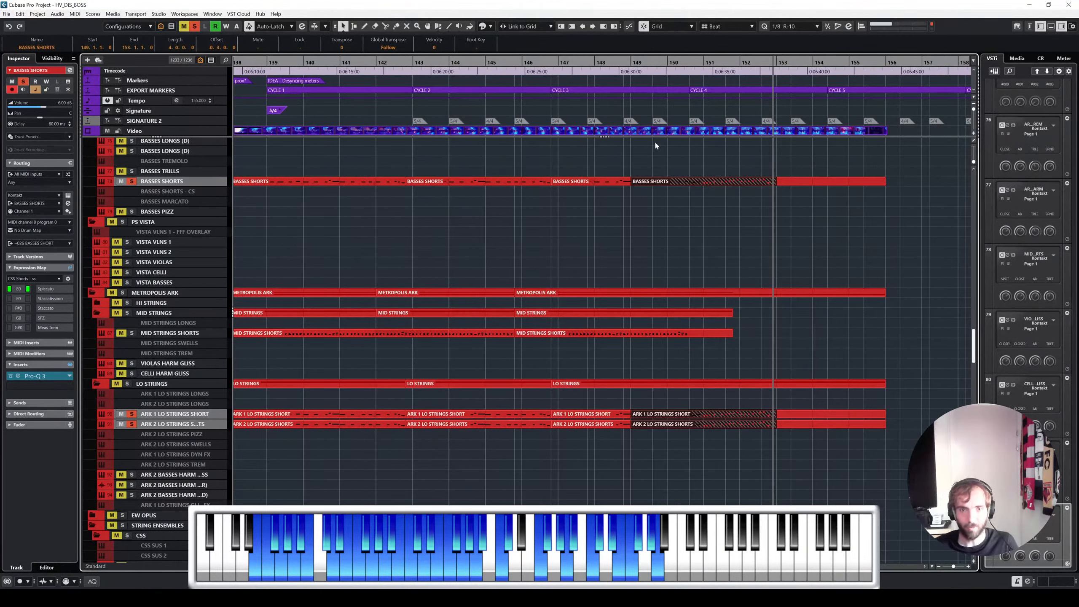
scroll(618, 107, "down", 1)
scroll(443, 106, "left", 5)
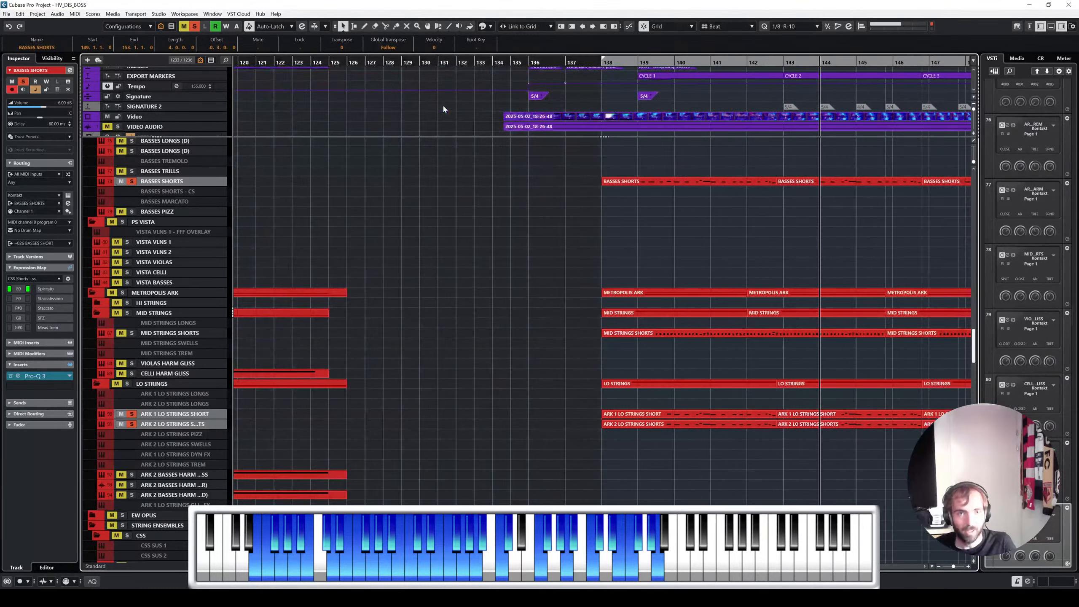
left_click_drag(512, 58, 504, 58)
left_click(499, 63)
key("F8")
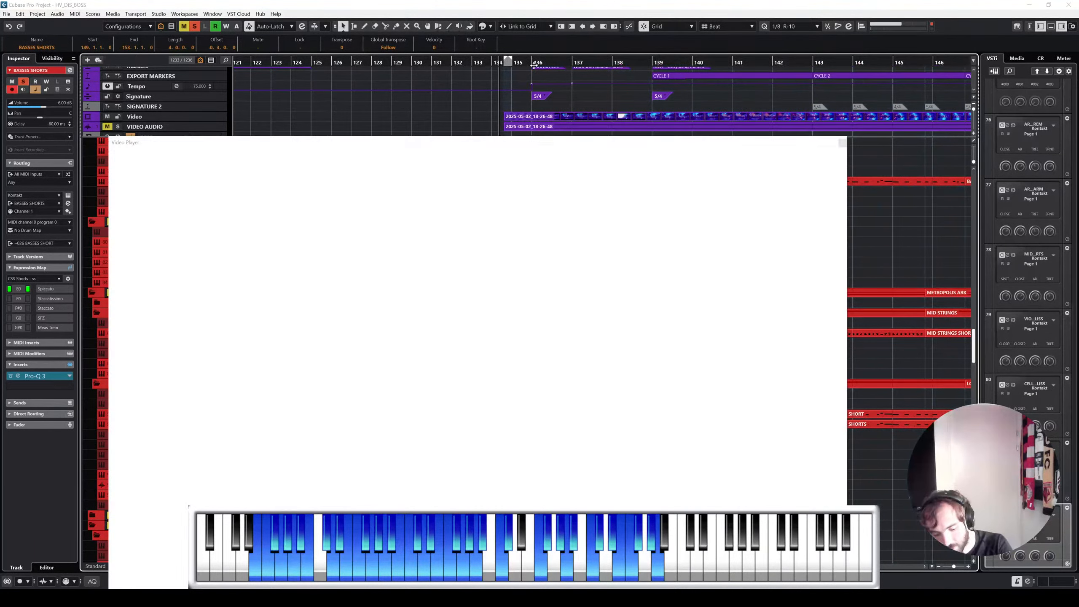
left_click_drag(534, 145, 565, 37)
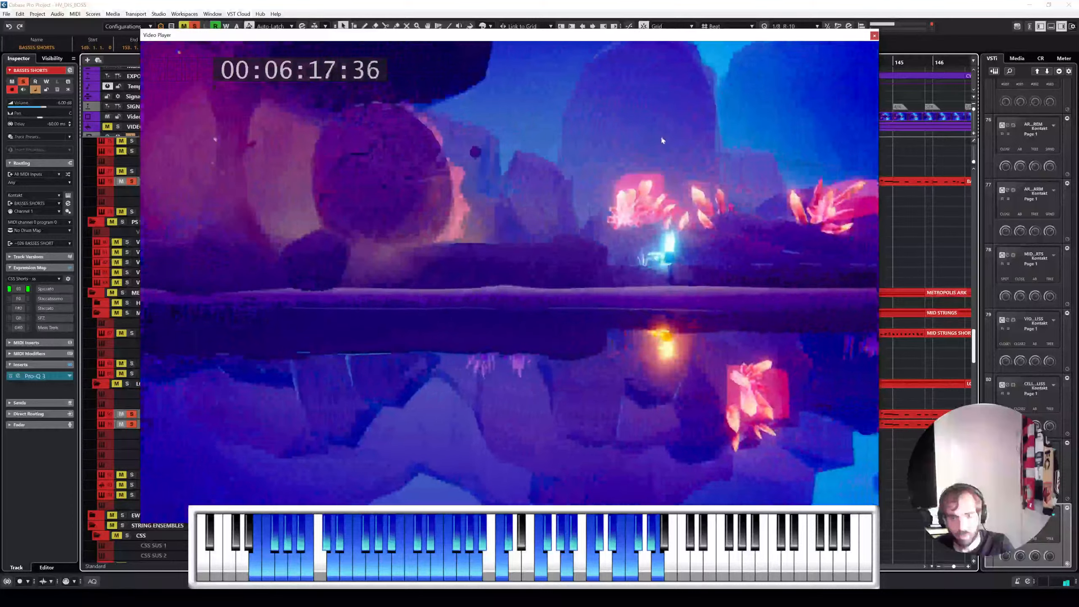
Step: Check the video at the start of Cycle 5 near bar 154, then close the Video Player
left_click_drag(765, 33, 768, 185)
scroll(722, 102, "right", 5)
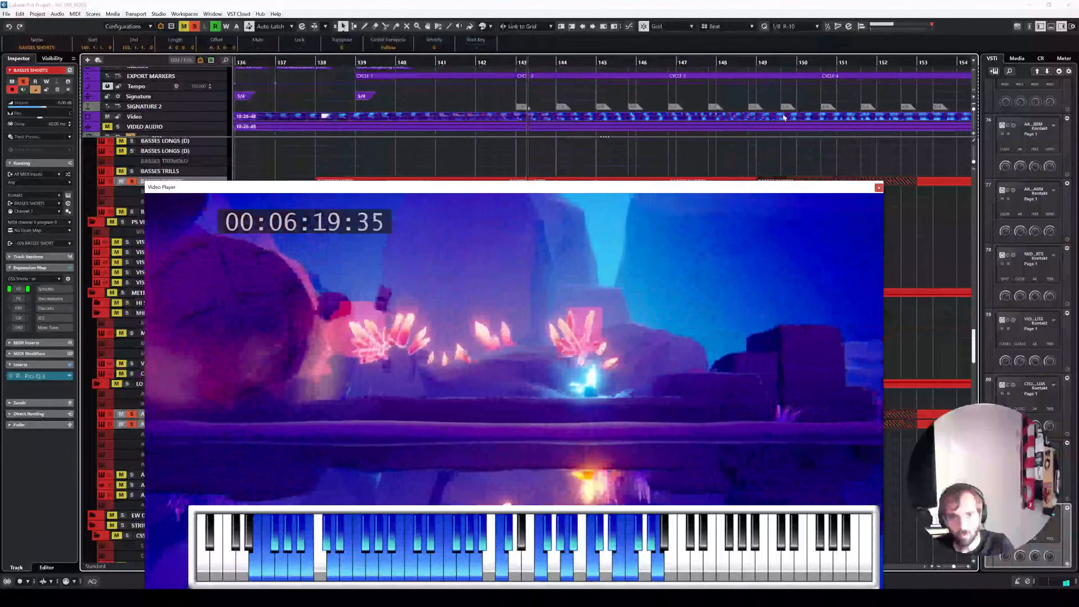
key("space")
left_click_drag(578, 62, 672, 61)
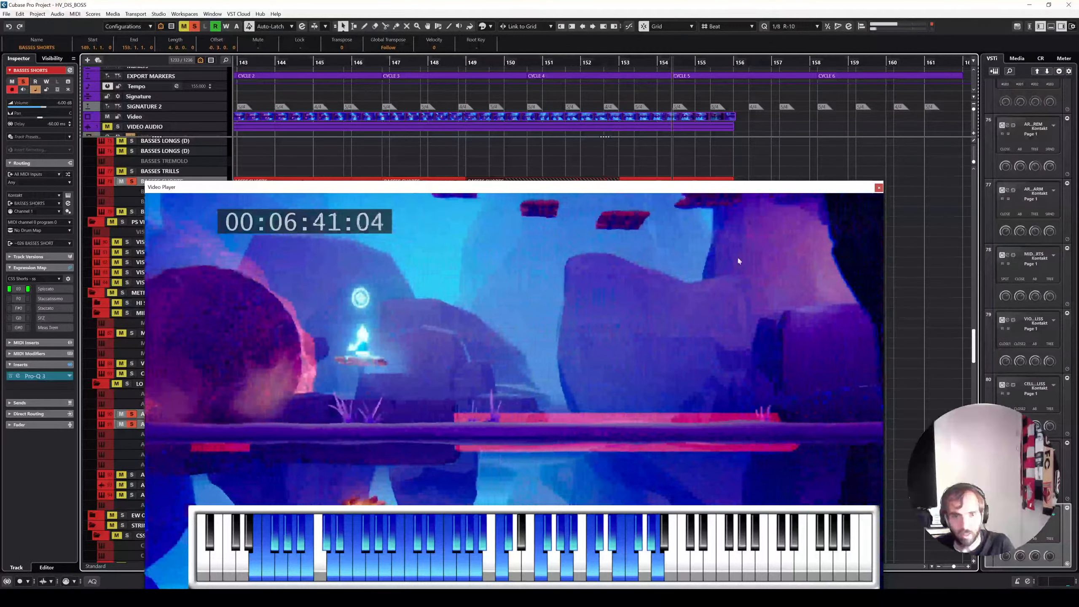
left_click_drag(849, 190, 847, 158)
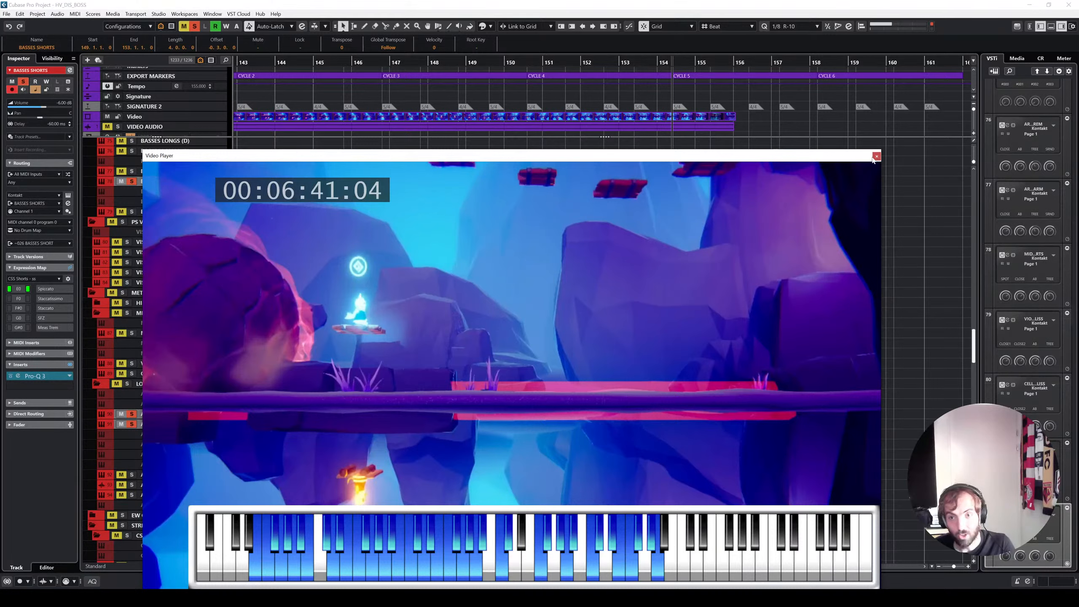
key("F8")
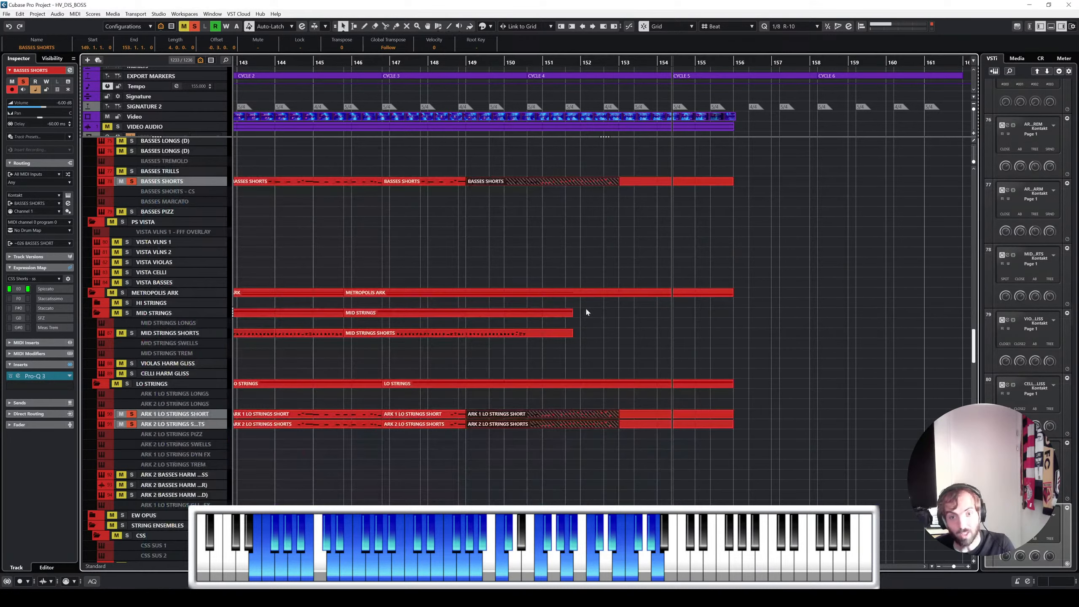
Step: Shift the recorded phrase in the Key Editor so it starts on bar 151 and quantize its notes to 1/8
double_click(585, 413)
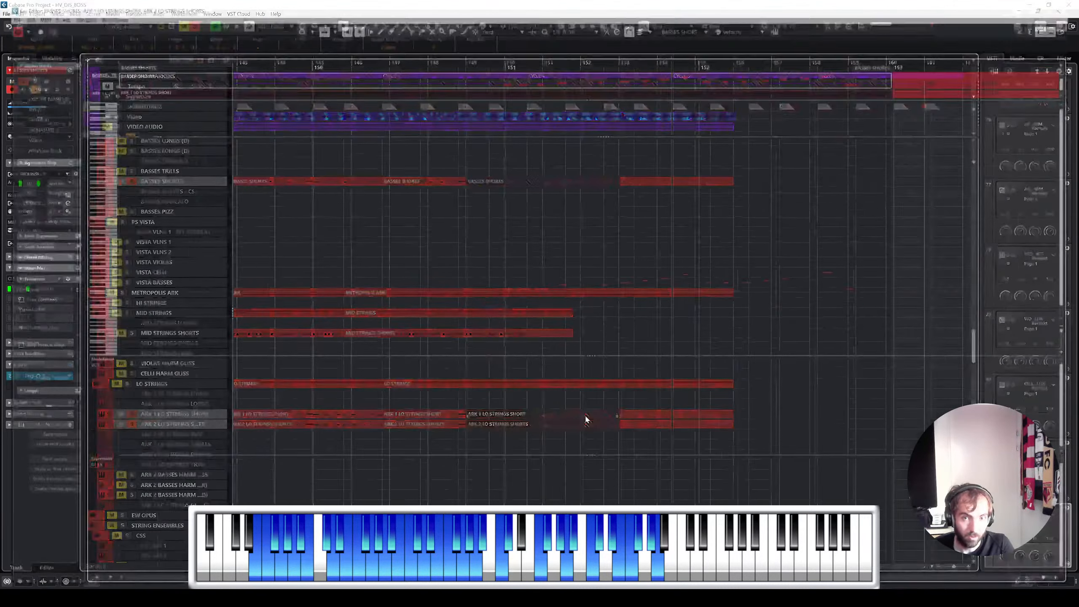
left_click_drag(475, 258, 902, 310)
scroll(573, 274, "up", 1)
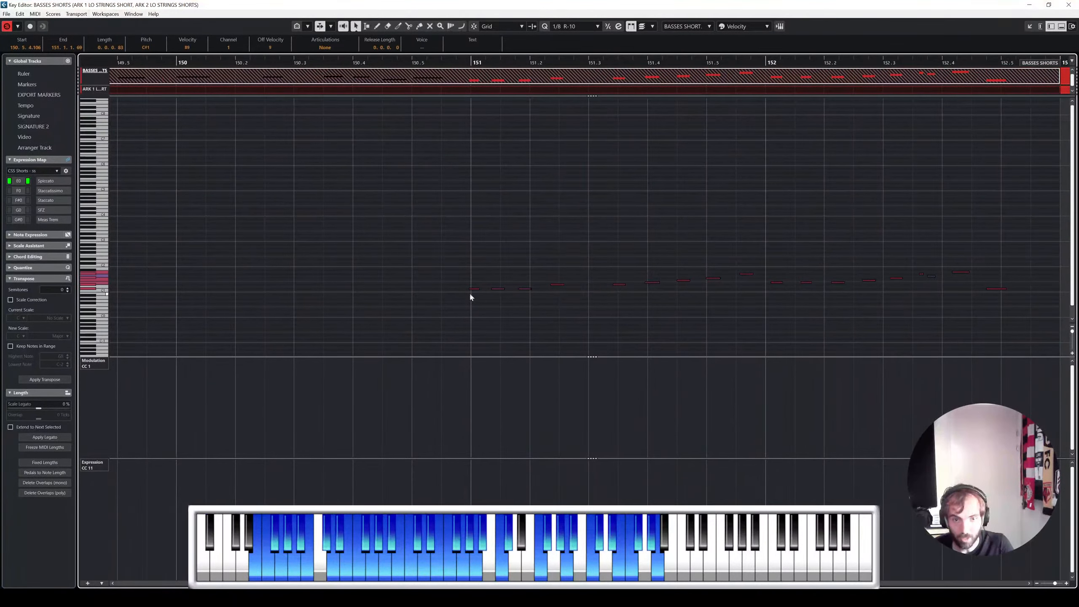
left_click_drag(472, 290, 476, 290)
key("q")
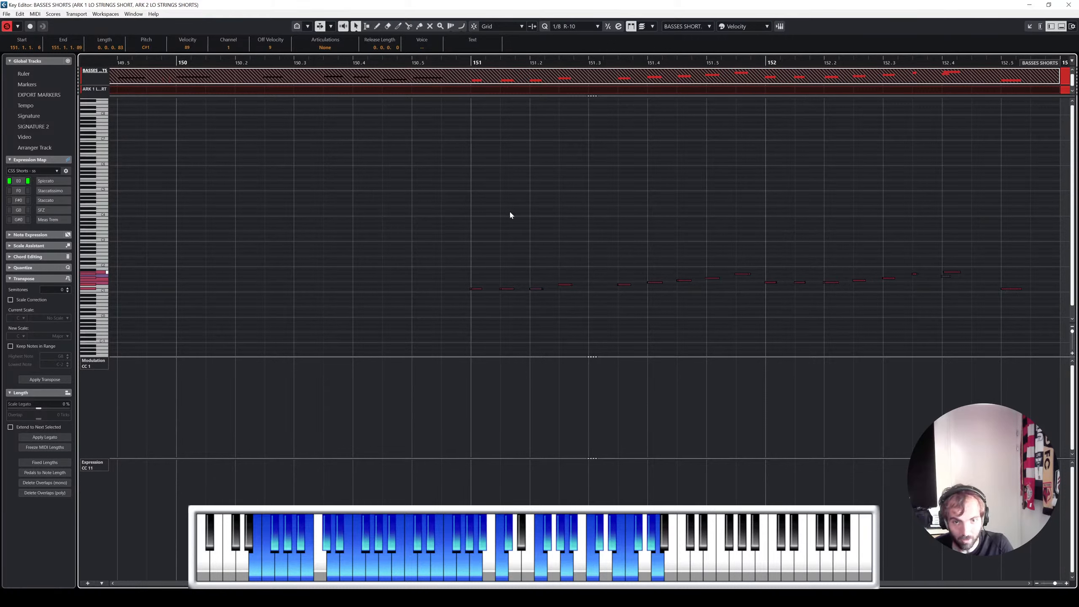
Step: Play back the quantized phrase, delete the stray notes at its end, and close the Key Editor
left_click(455, 63)
key("space")
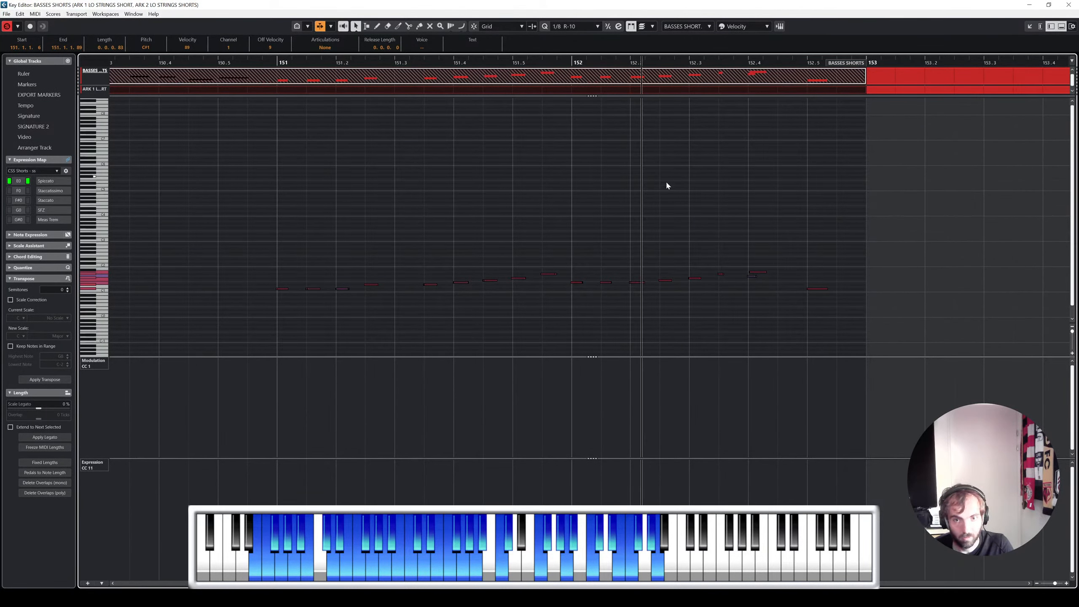
left_click_drag(776, 283, 746, 277)
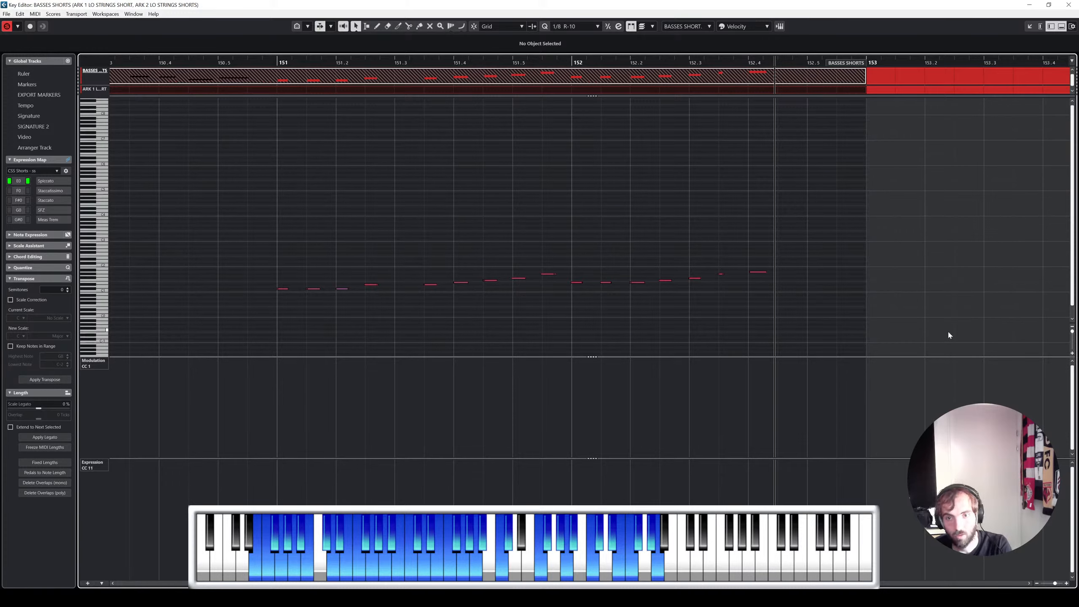
left_click_drag(947, 330, 238, 253)
key("Return")
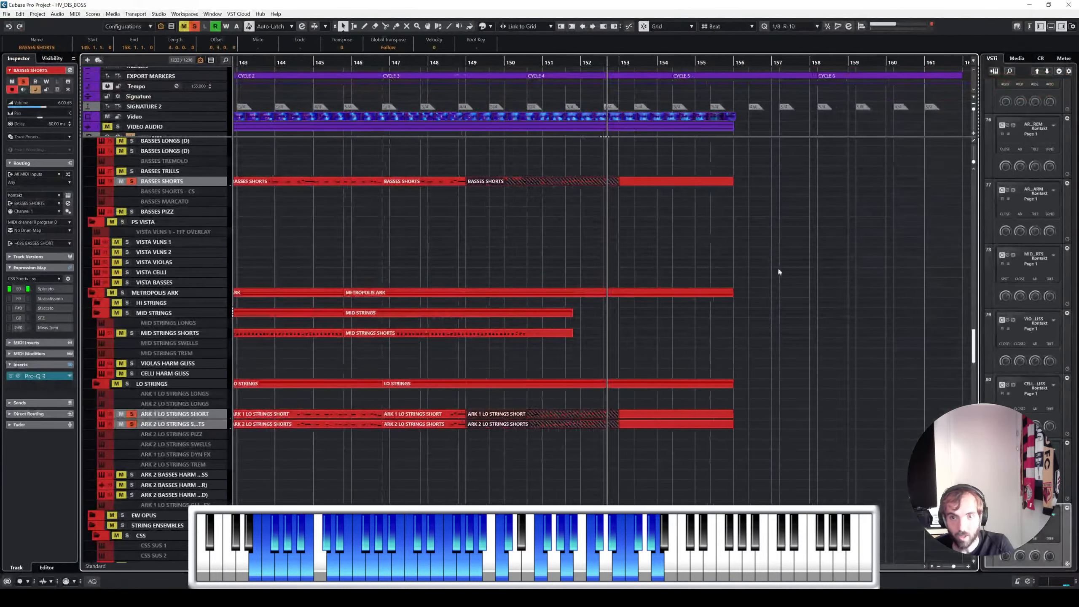
Step: Move the three recorded low-string parts to bar 167 and briefly audition them from bar 169
key("g")
key("g")
left_click_drag(527, 184, 835, 186)
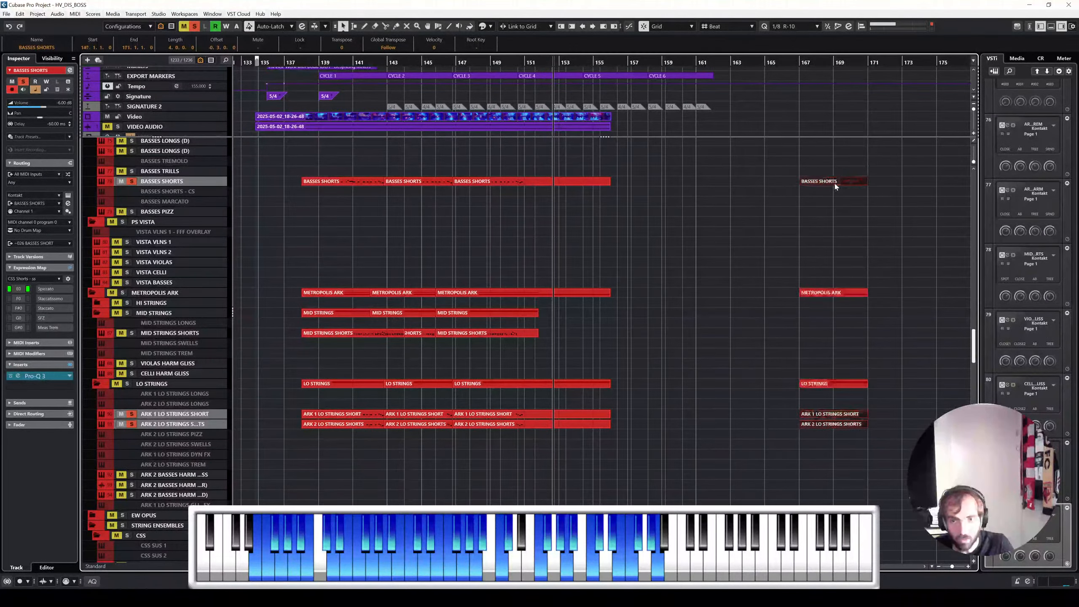
scroll(823, 213, "up", 6)
scroll(703, 234, "right", 5)
scroll(709, 221, "right", 3)
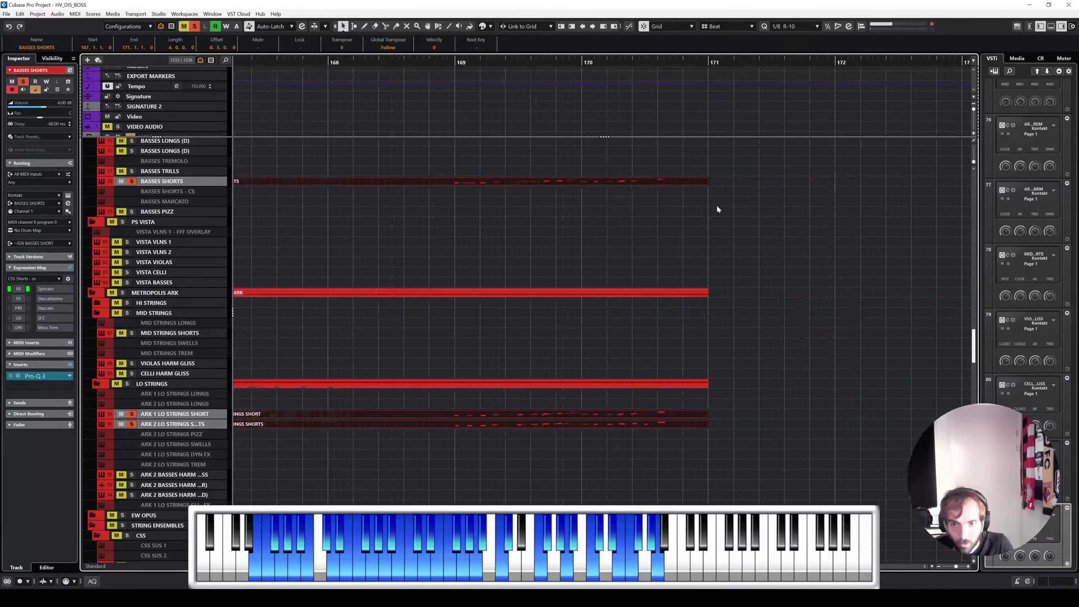
left_click(457, 62)
key("space")
key("space")
Step: Add time signature events at bars 169, 170 and 171 on the Signature track
right_click(489, 115)
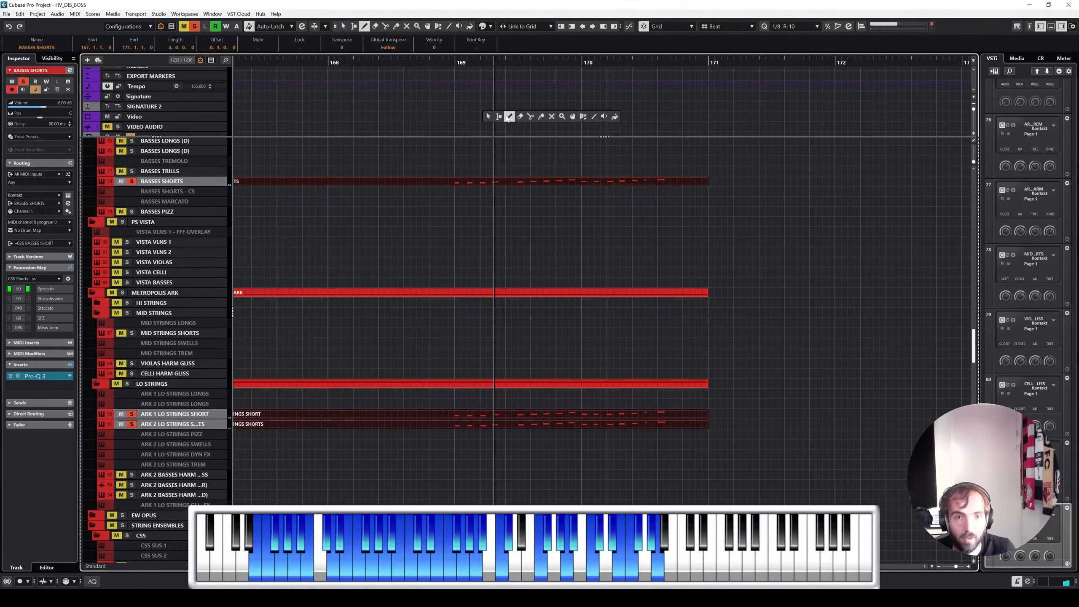
left_click(510, 117)
left_click(467, 97)
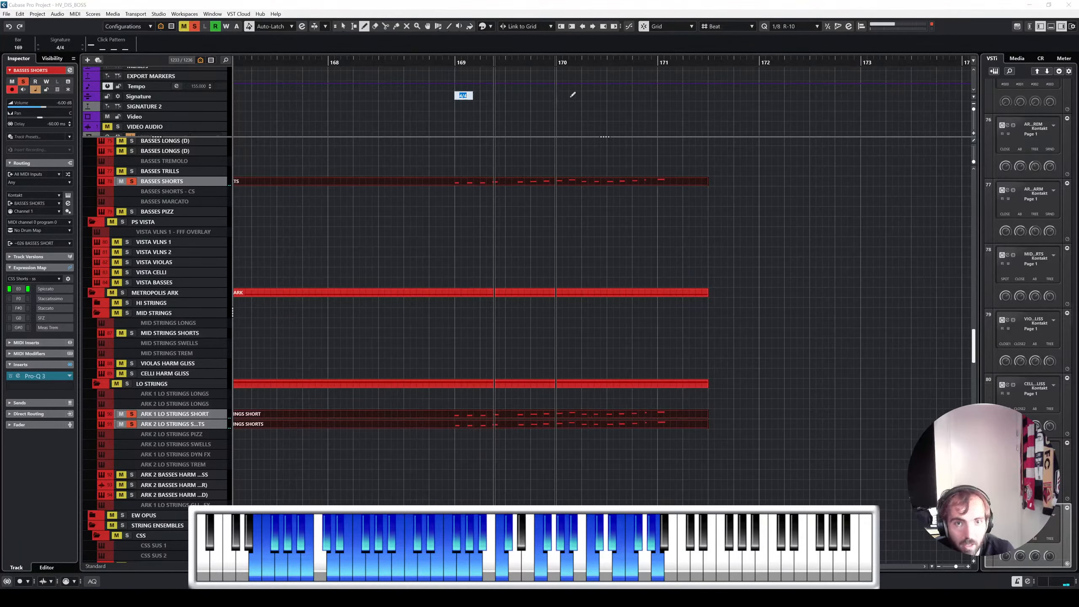
left_click(563, 96)
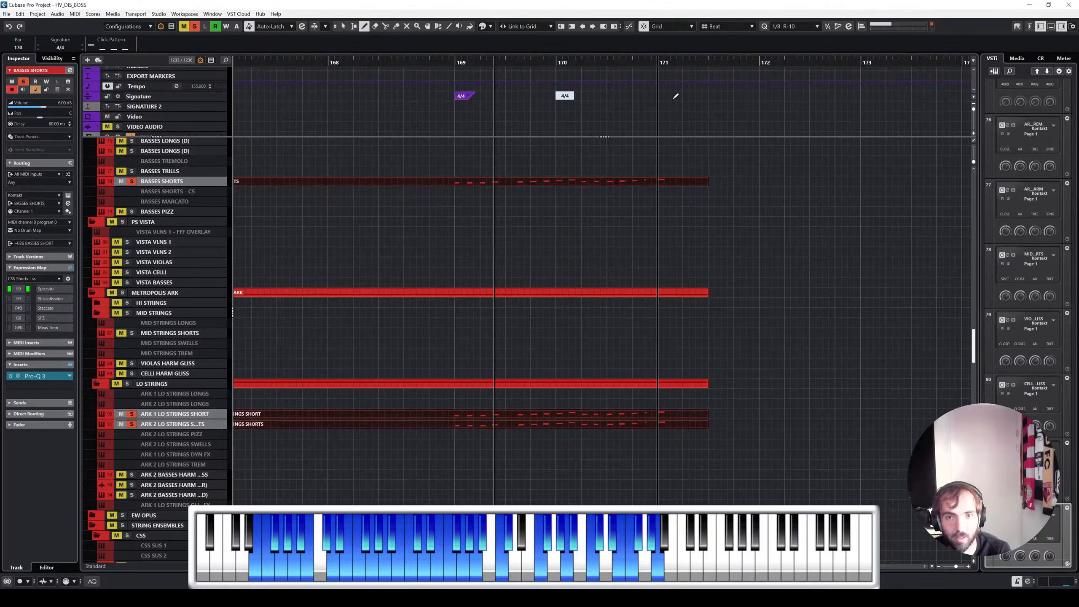
left_click(674, 97)
right_click(596, 107)
left_click(598, 109)
Step: Set the time signatures to 5/4 at bar 169, 7/8 at bar 170 and 5/4 at bar 171
double_click(461, 98)
type("5/4")
key("Return")
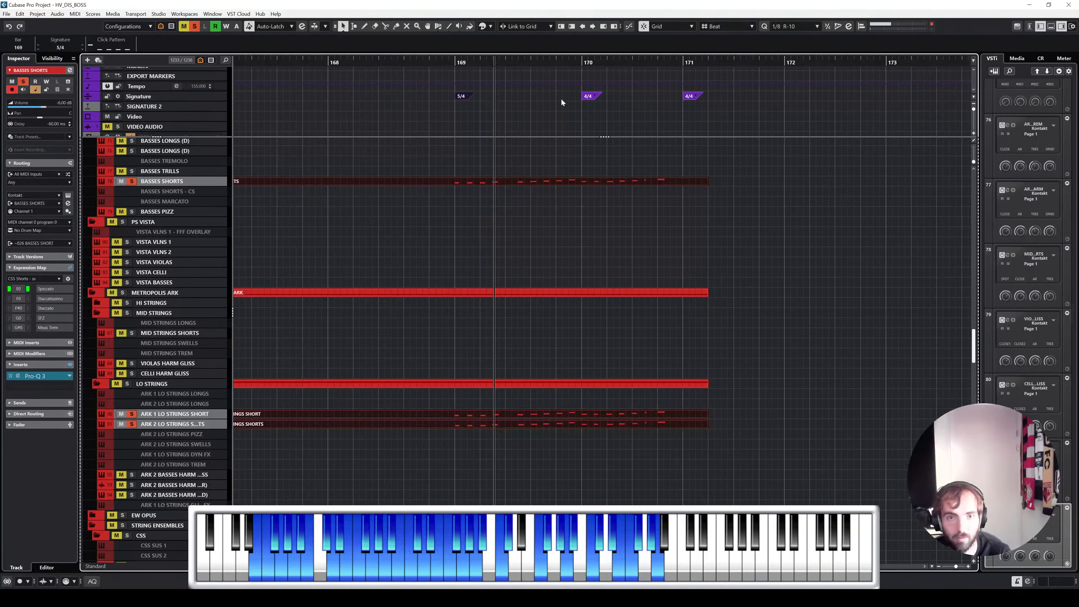
double_click(588, 96)
type("7/8")
key("Return")
double_click(679, 97)
type("5")
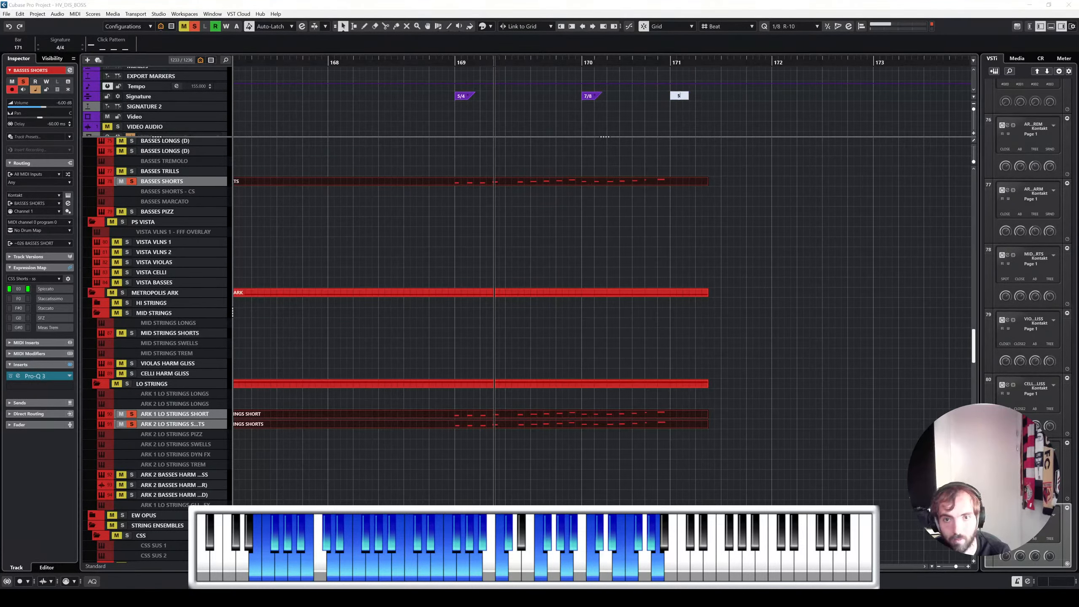
type("/4")
key("Return")
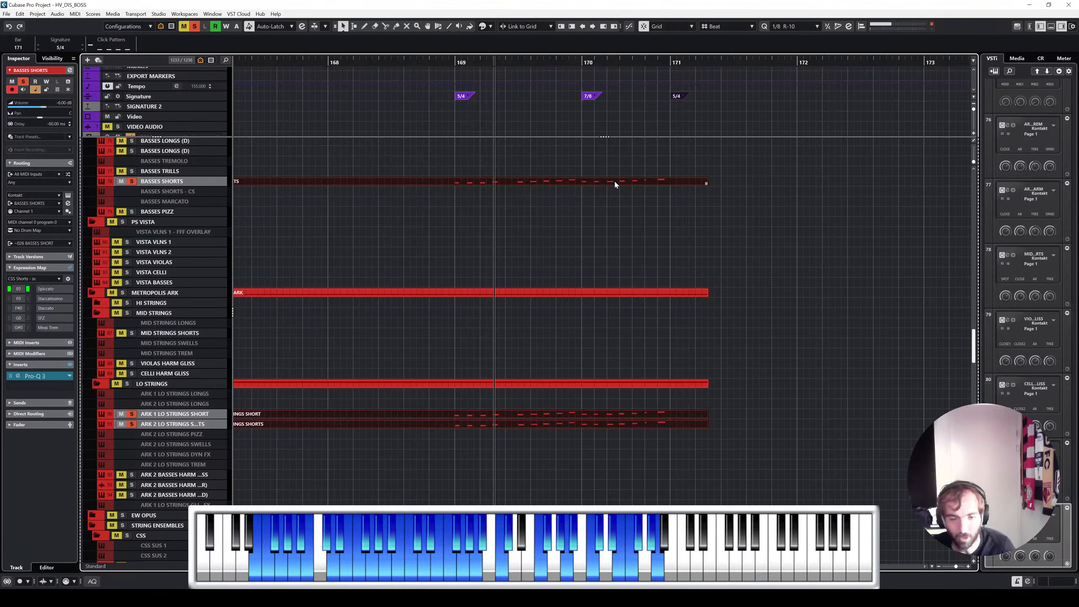
Step: Copy the moved BASSES SHORTS part to the CELLI SHORTS track at bar 167 and select it together with the low-string parts
scroll(616, 212, "up", 6)
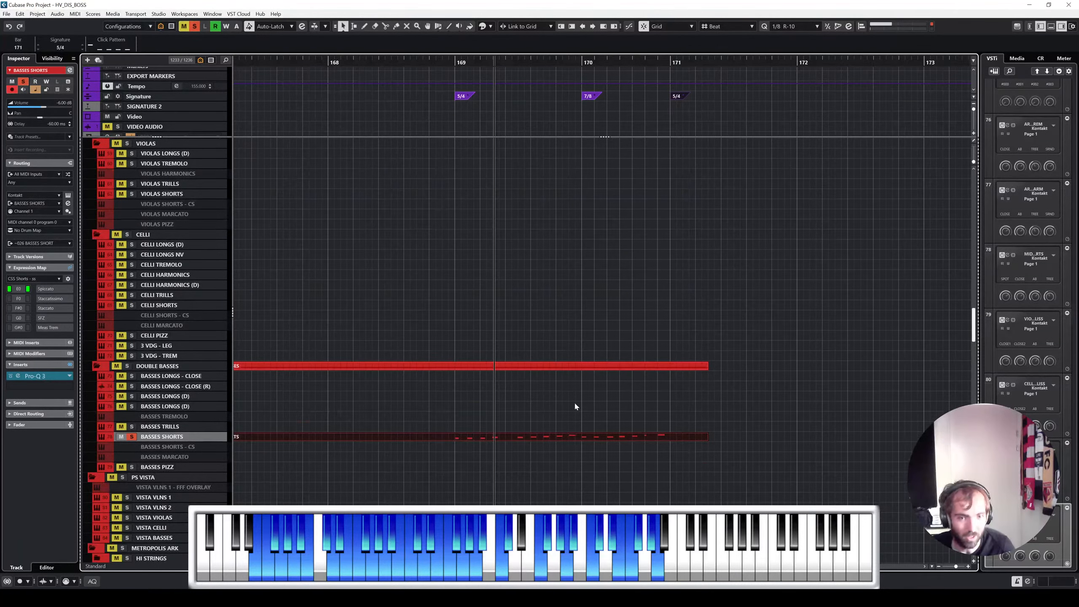
left_click_drag(571, 436, 574, 309)
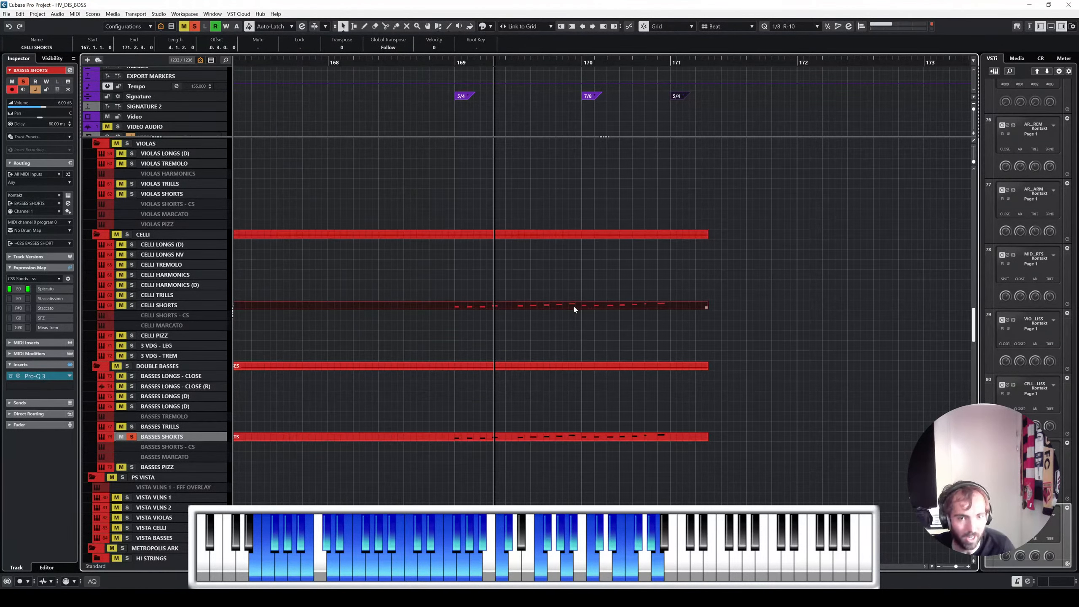
left_click(565, 438, "shift")
scroll(565, 459, "down", 4)
left_click(565, 501, "shift")
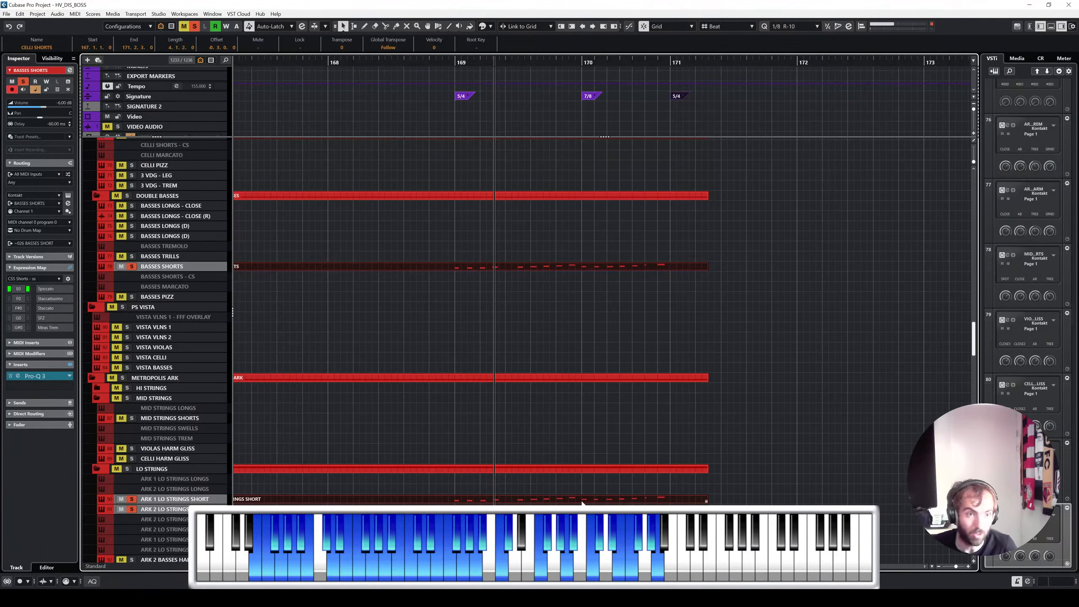
scroll(611, 467, "up", 3)
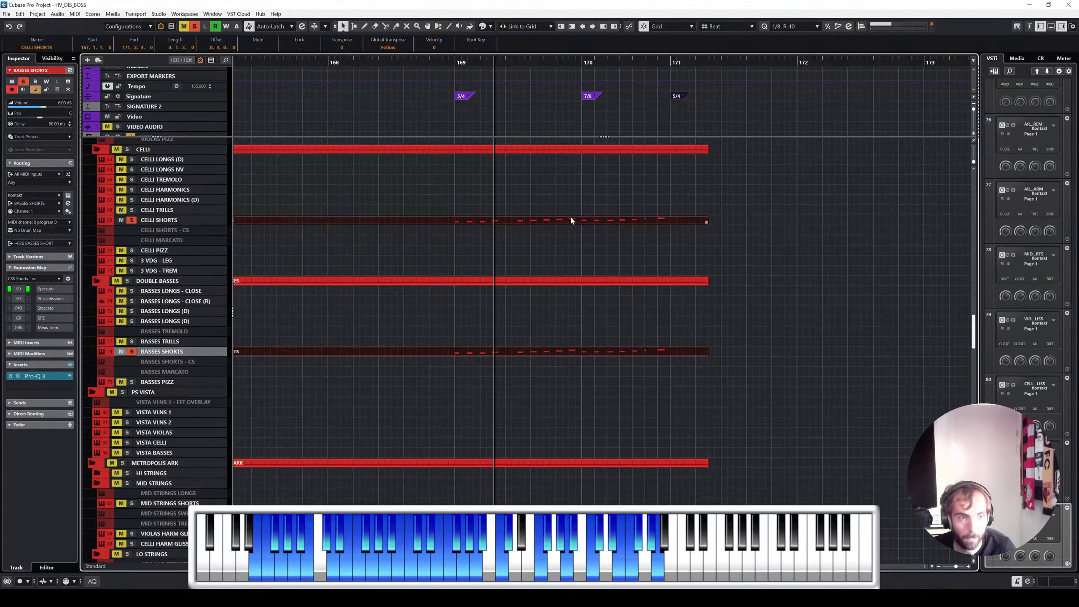
scroll(571, 221, "down", 3)
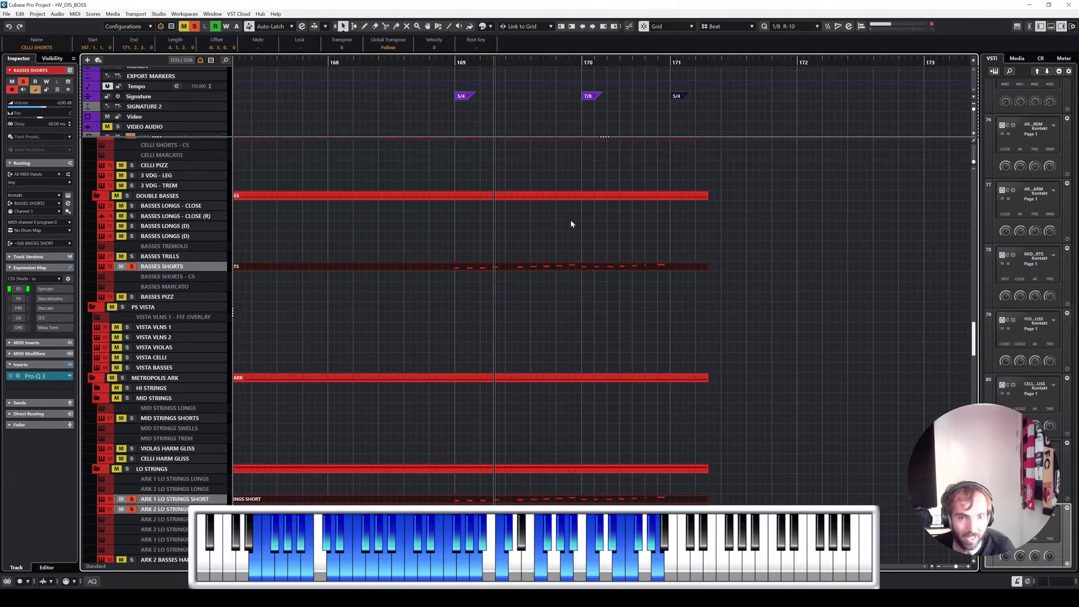
Step: Open the selected string parts in the Key Editor and shrink the Modulation and Expression lanes before closing it
double_click(589, 267)
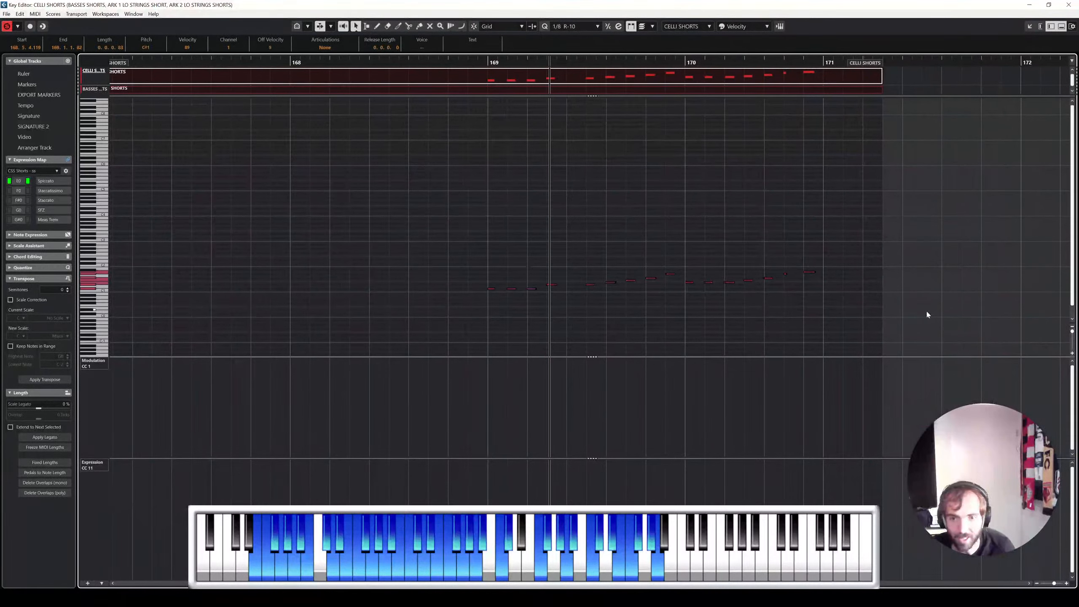
left_click(861, 245)
scroll(861, 245, "up", 1)
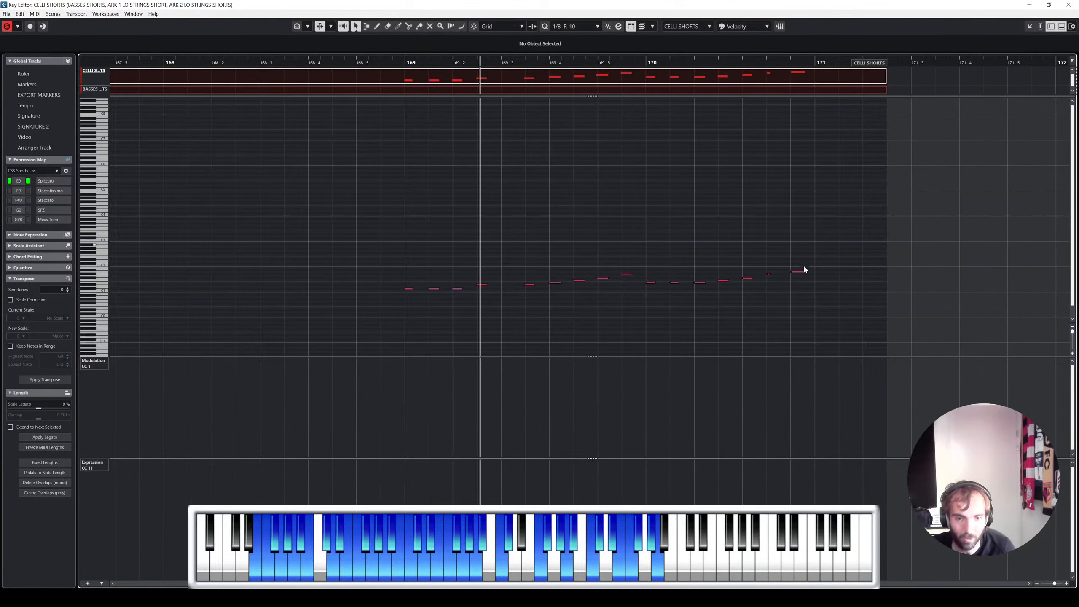
left_click_drag(639, 458, 639, 521)
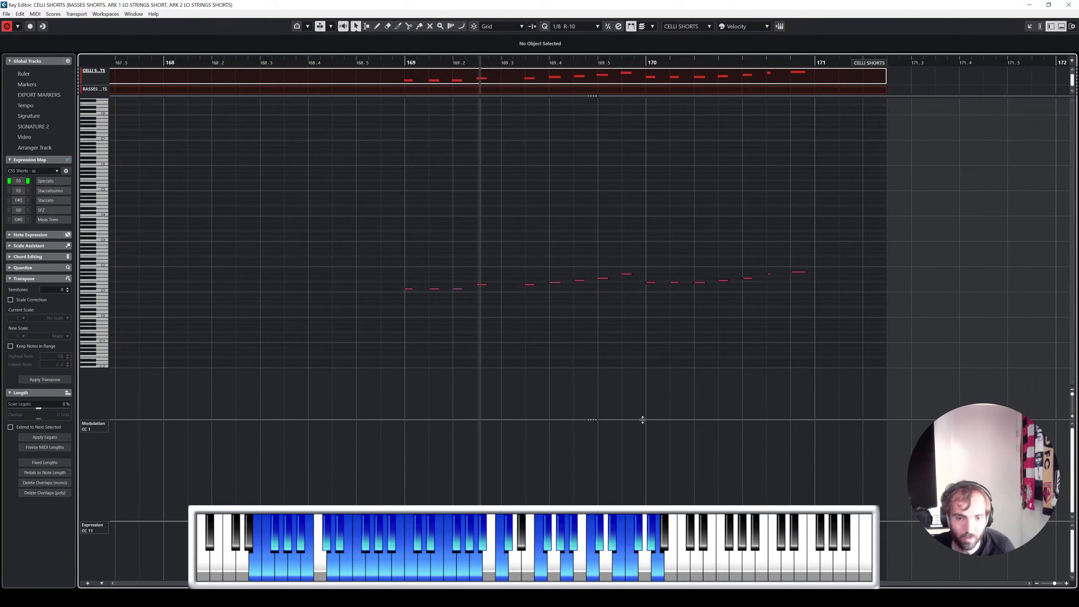
left_click_drag(642, 420, 642, 478)
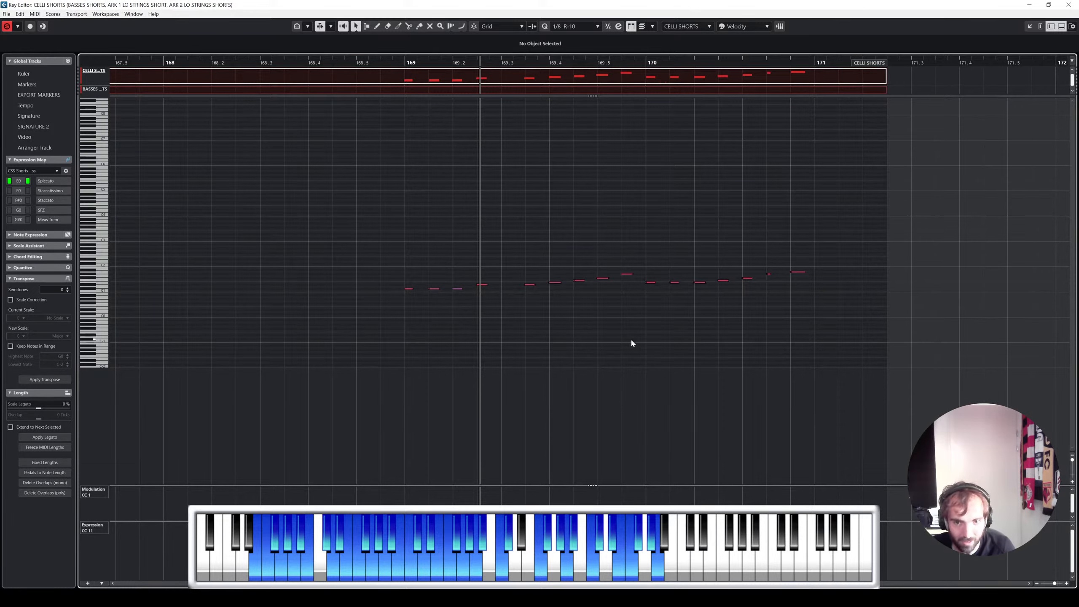
left_click(1069, 5)
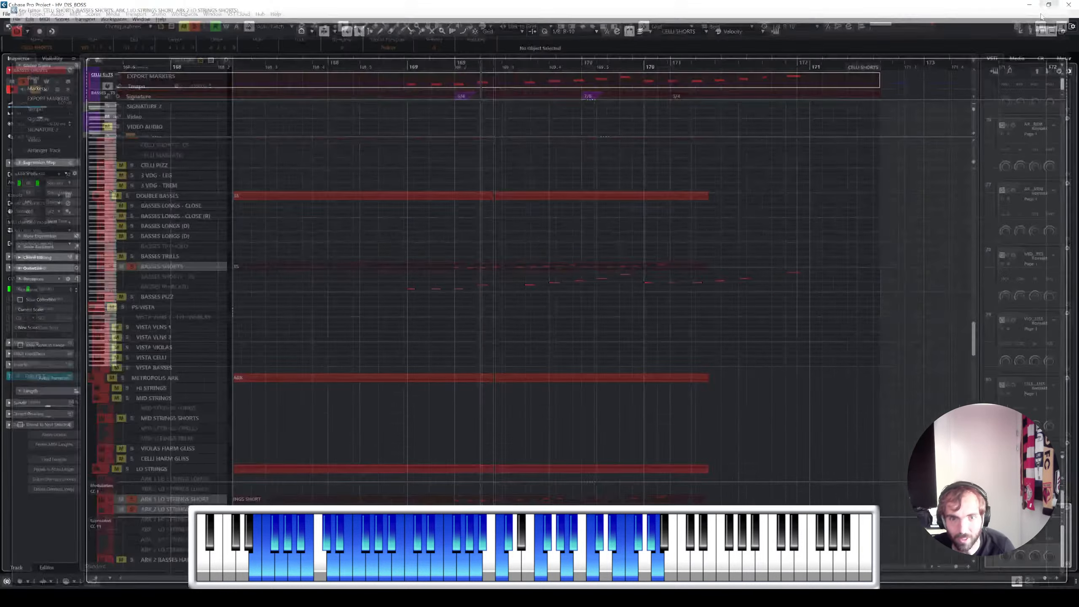
Step: Open the CELLI SHORTS part together with the other low-string parts in the Key Editor and play from just before bar 169
scroll(561, 202, "up", 15)
scroll(561, 205, "up", 15)
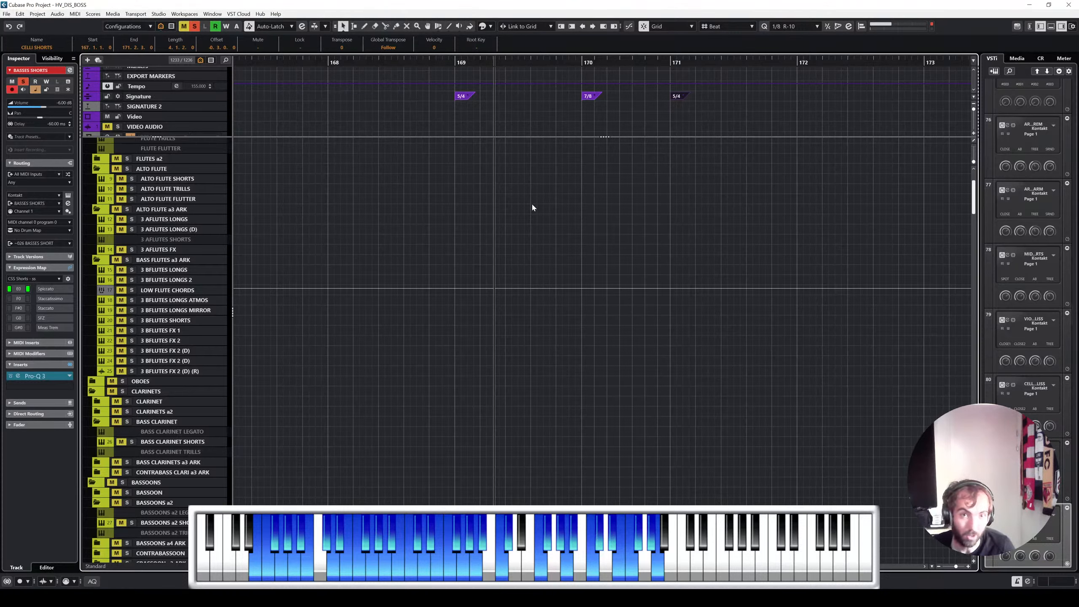
scroll(532, 208, "down", 20)
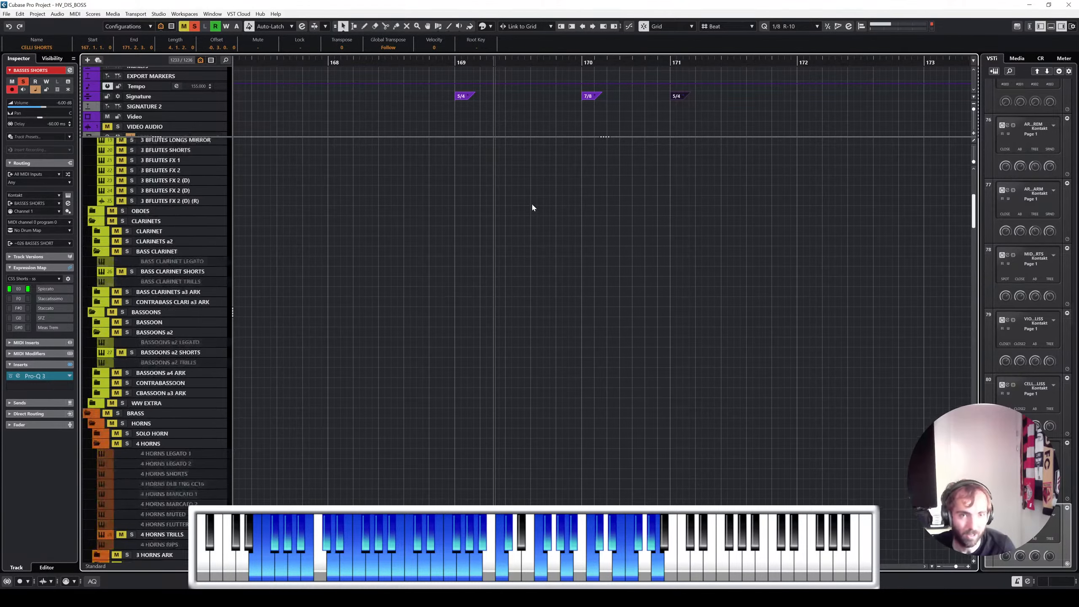
scroll(559, 210, "up", 3)
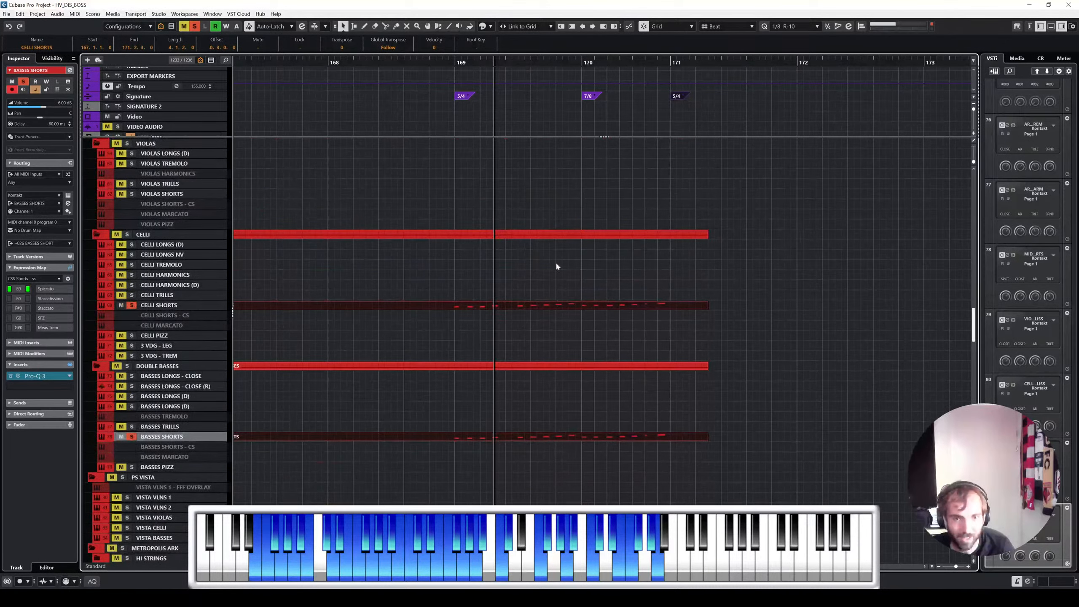
double_click(556, 304)
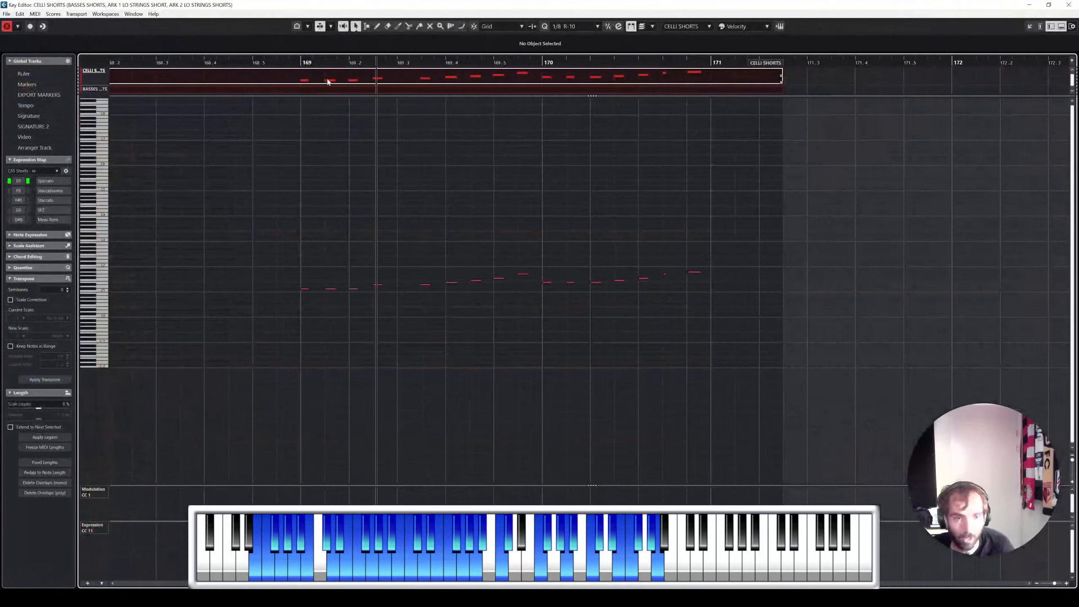
left_click(281, 63)
key("space")
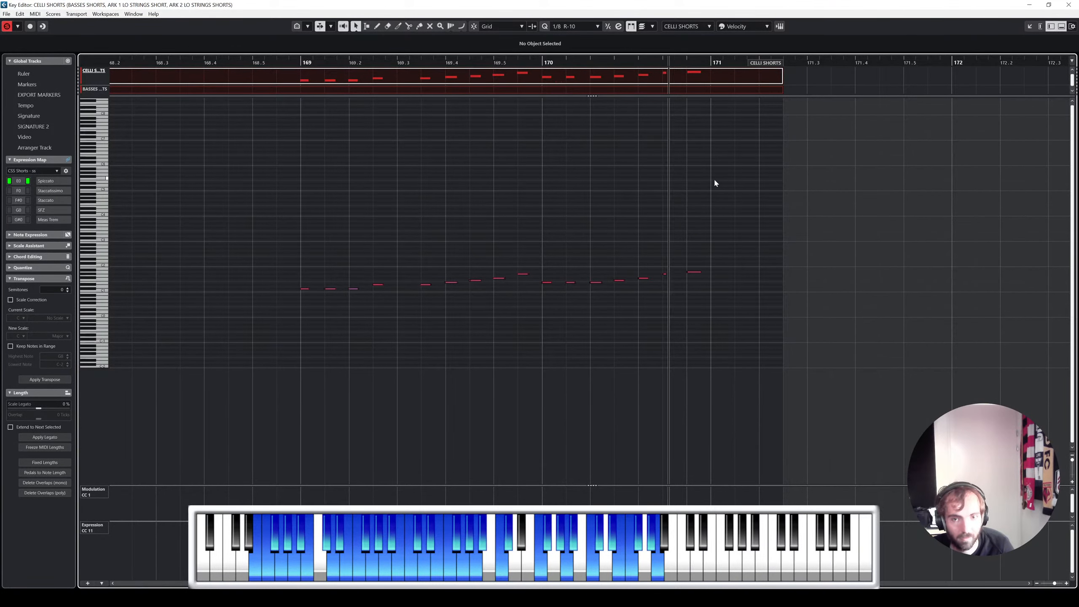
Step: Duplicate all the string notes from bar 171, extend the parts past bar 173 to cover the copy, and close the editor
key("ctrl+a")
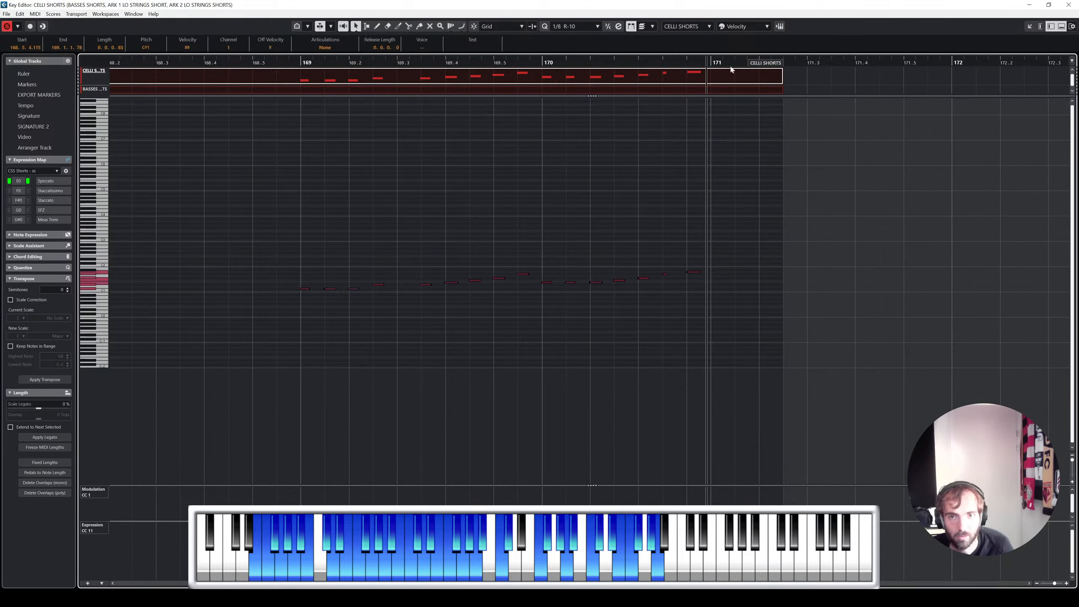
key("ctrl+d")
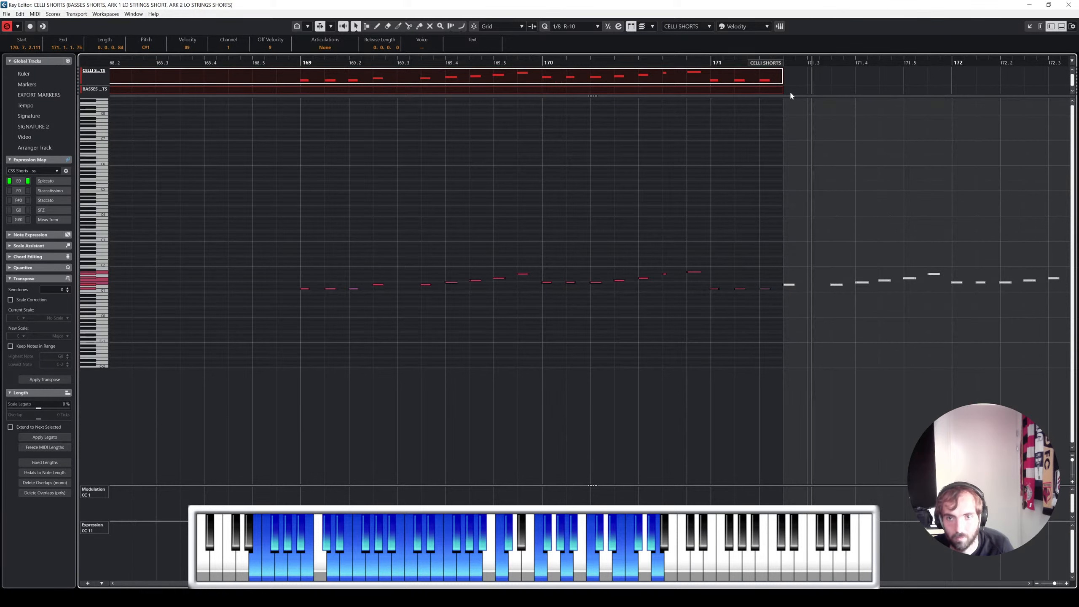
left_click_drag(780, 81, 1048, 82)
scroll(972, 114, "right", 4)
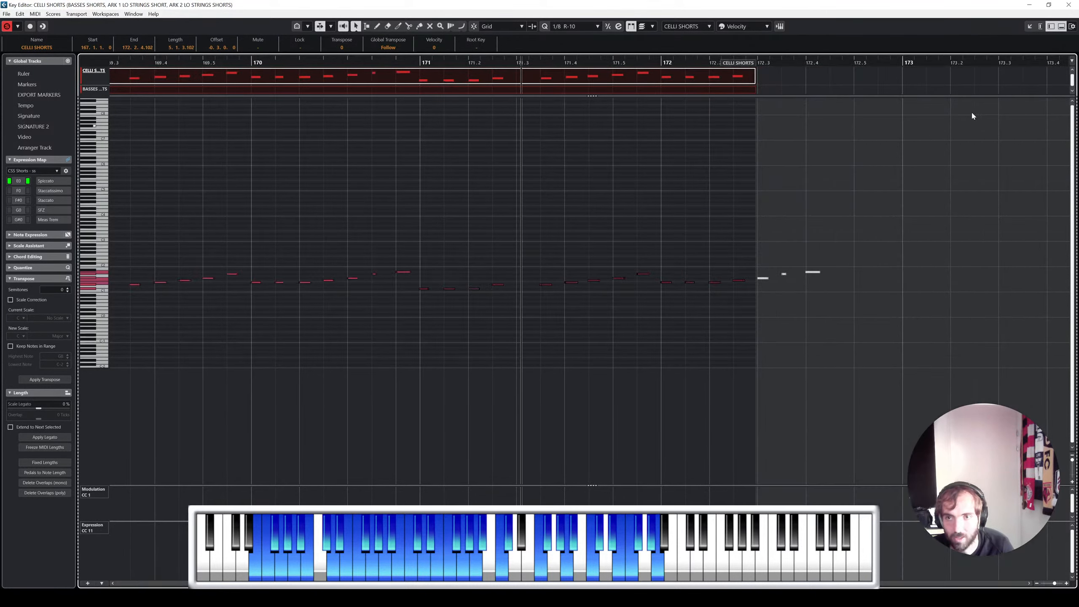
left_click_drag(758, 87, 1052, 87)
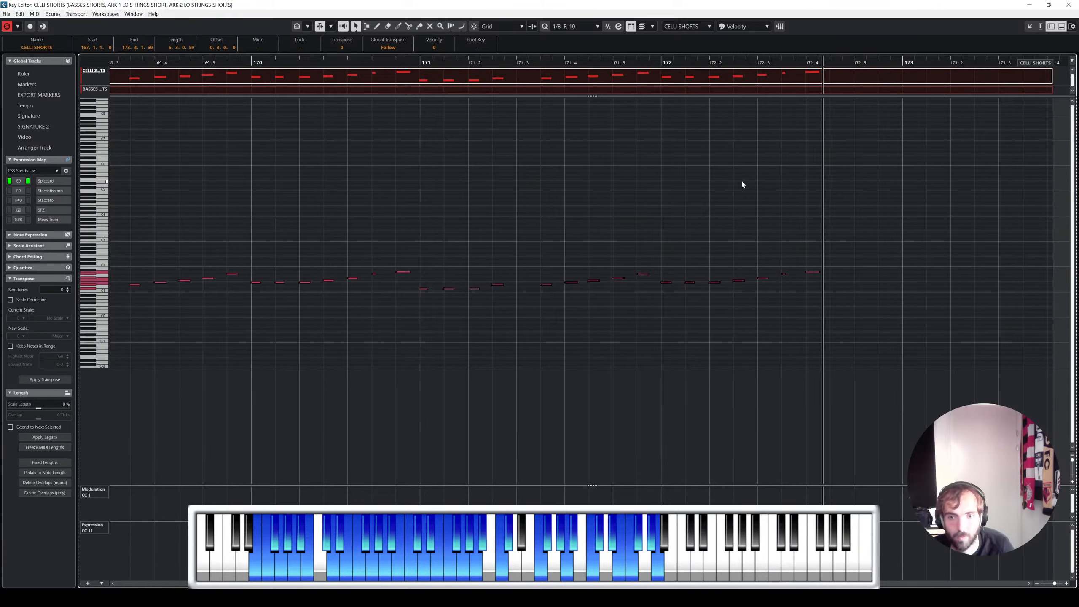
scroll(742, 178, "left", 4)
left_click(1068, 5)
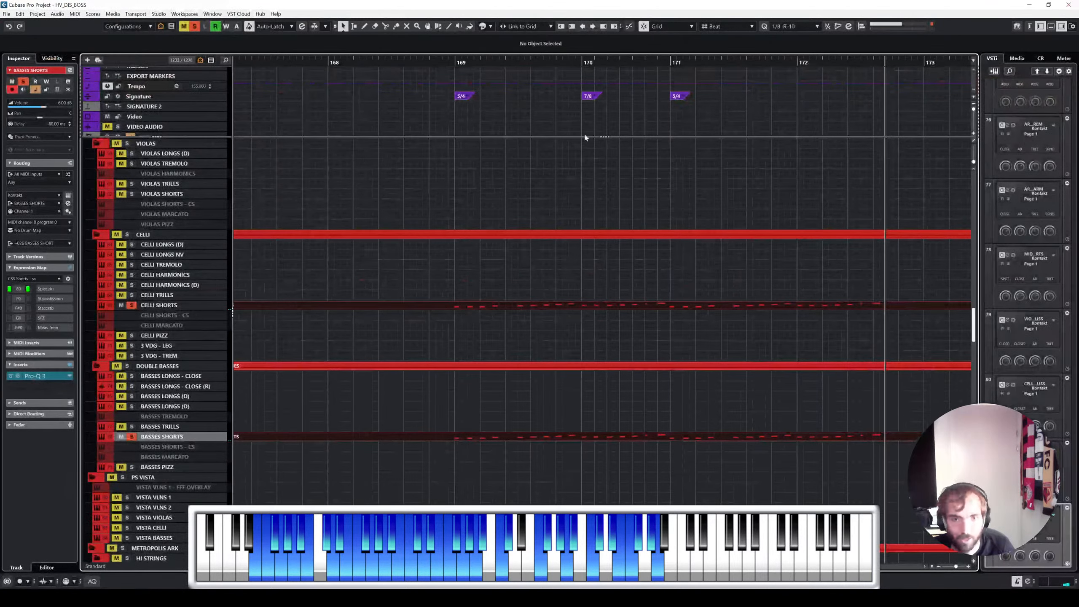
Step: Clear the track solos and copy the DAM2 LOOP - BASE 4/4 and DAM2 LOOP 2ND HALF parts from bar 138 to bar 168
left_click_drag(588, 138, 588, 134)
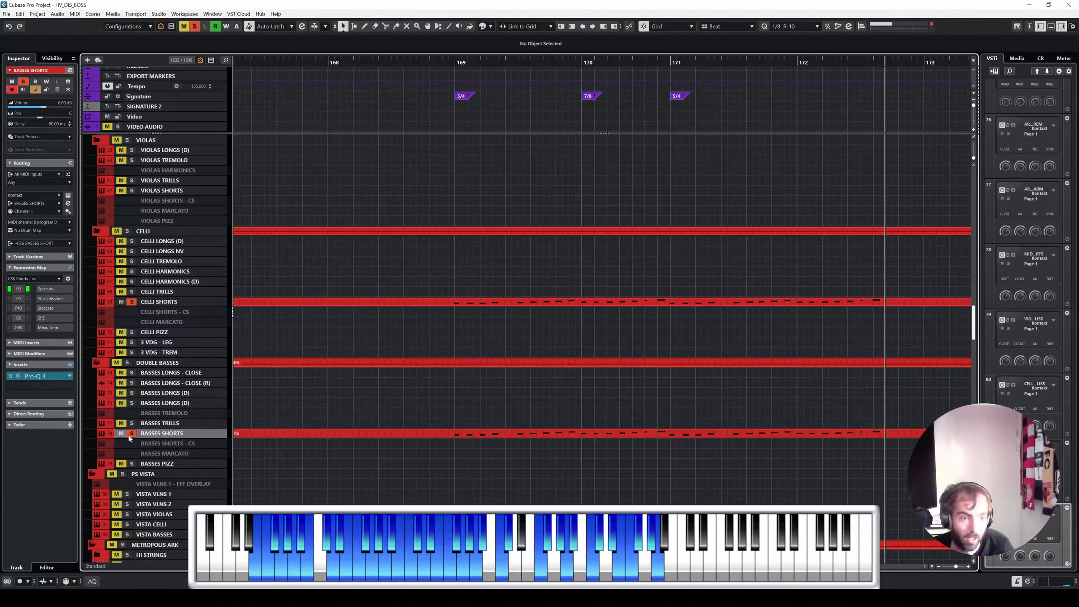
scroll(180, 299, "down", 10)
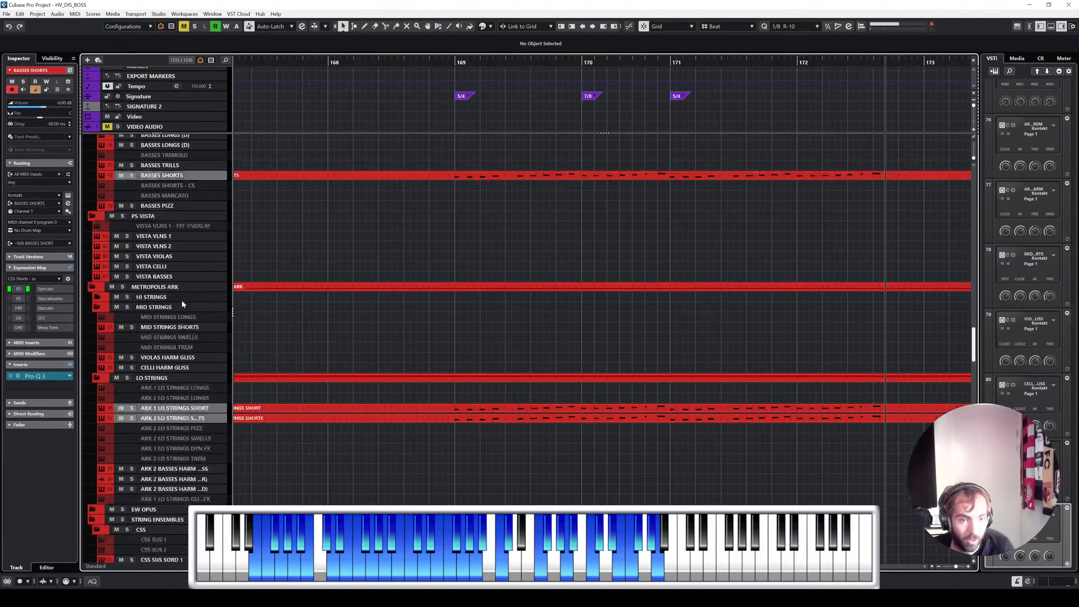
scroll(383, 355, "down", 4)
scroll(435, 346, "left", 12)
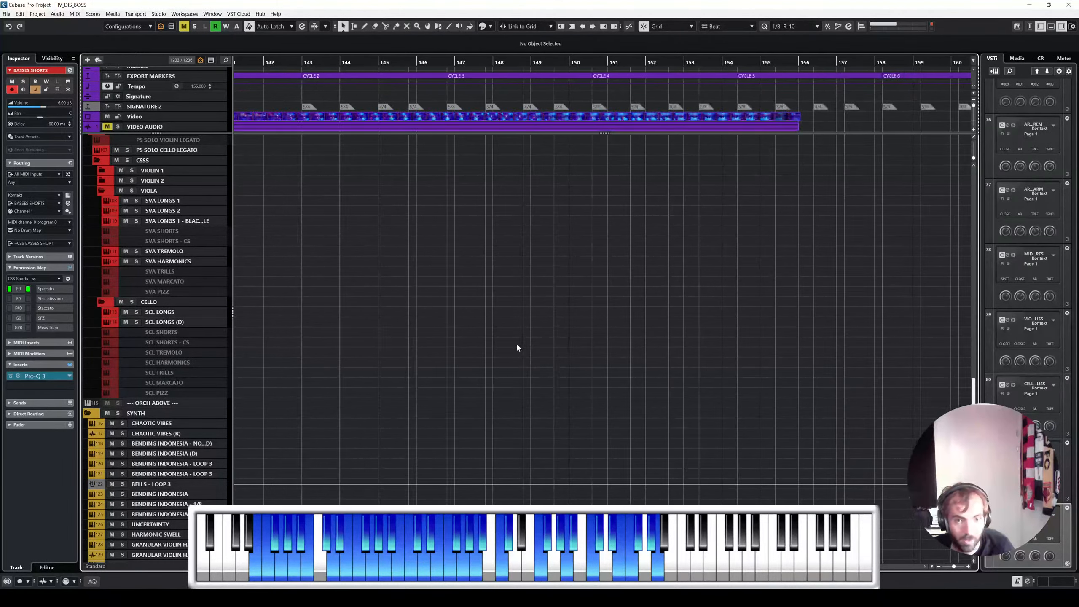
scroll(525, 348, "right", 4)
scroll(603, 340, "down", 10)
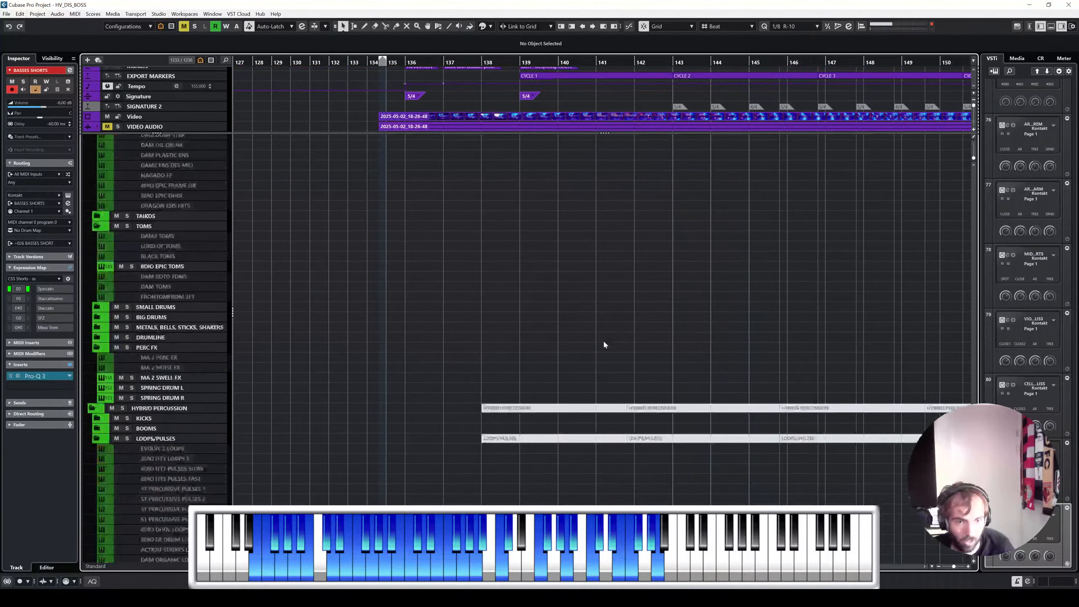
scroll(604, 343, "right", 1)
scroll(604, 339, "right", 2)
scroll(552, 327, "down", 8)
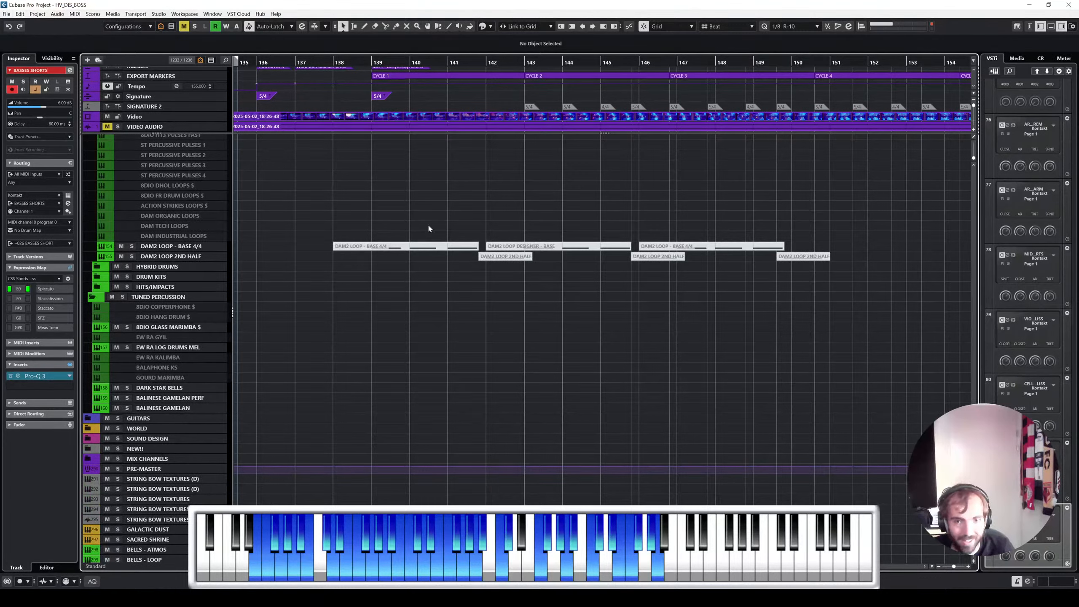
left_click_drag(428, 229, 799, 262)
scroll(504, 272, "down", 3)
left_click_drag(480, 248, 884, 249)
scroll(885, 249, "up", 8)
left_click_drag(572, 250, 732, 250)
Step: Unmute the copied DAM2 loop parts from bar 168 onward with the Mute tool and return to the selection tool
right_click(677, 250)
left_click(742, 250)
left_click(695, 246)
scroll(874, 290, "right", 3)
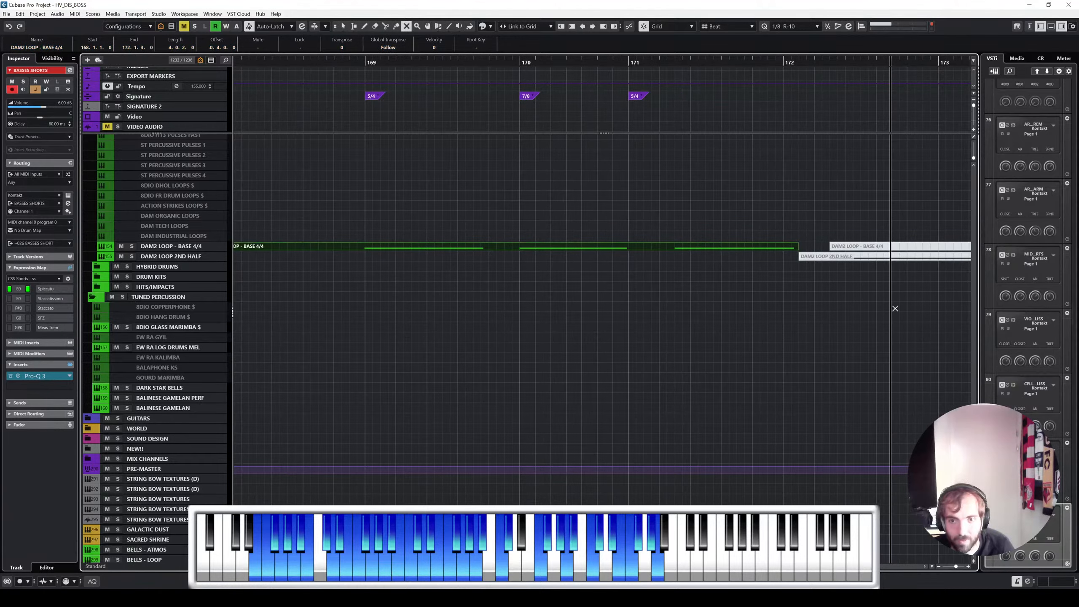
left_click_drag(905, 310, 843, 239)
left_click_drag(778, 222, 717, 265)
right_click(525, 214)
left_click(526, 214)
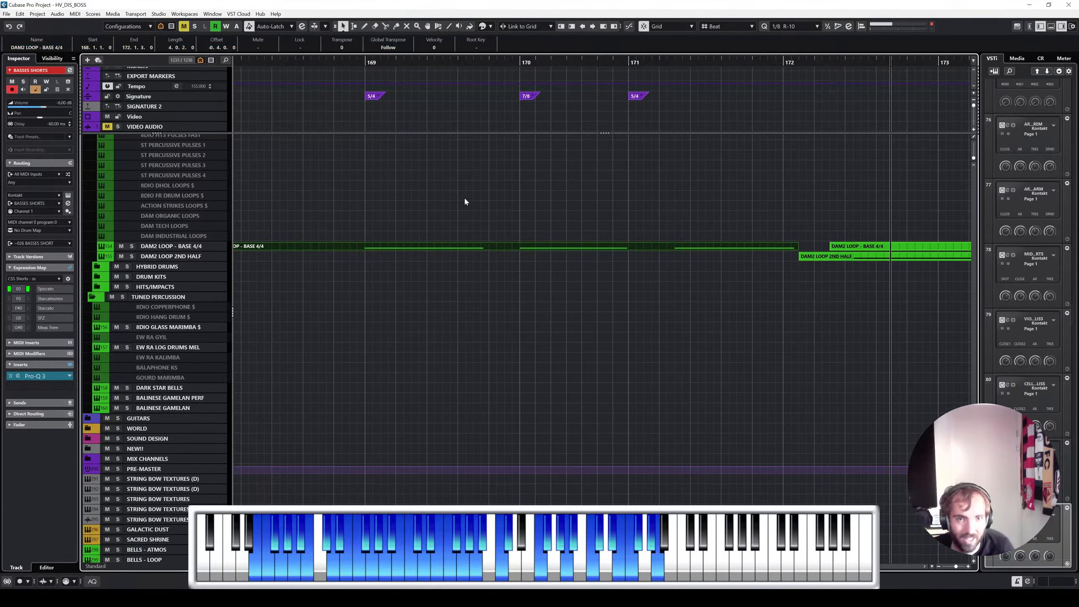
Step: Play the unmuted DAM2 loops with the strings from just before bar 169
left_click(465, 202)
left_click(362, 63)
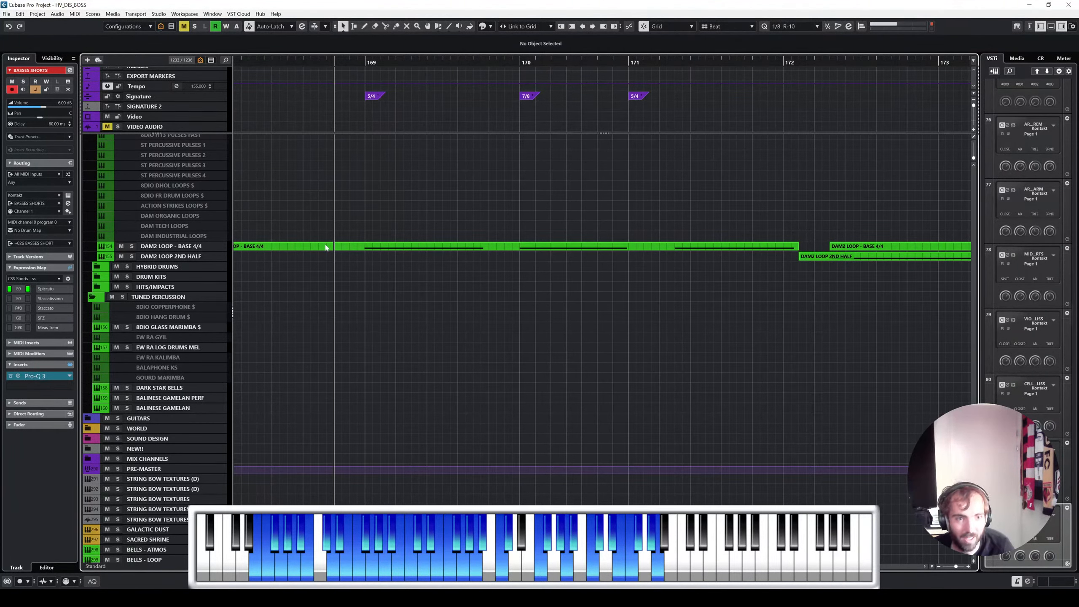
scroll(539, 238, "up", 5)
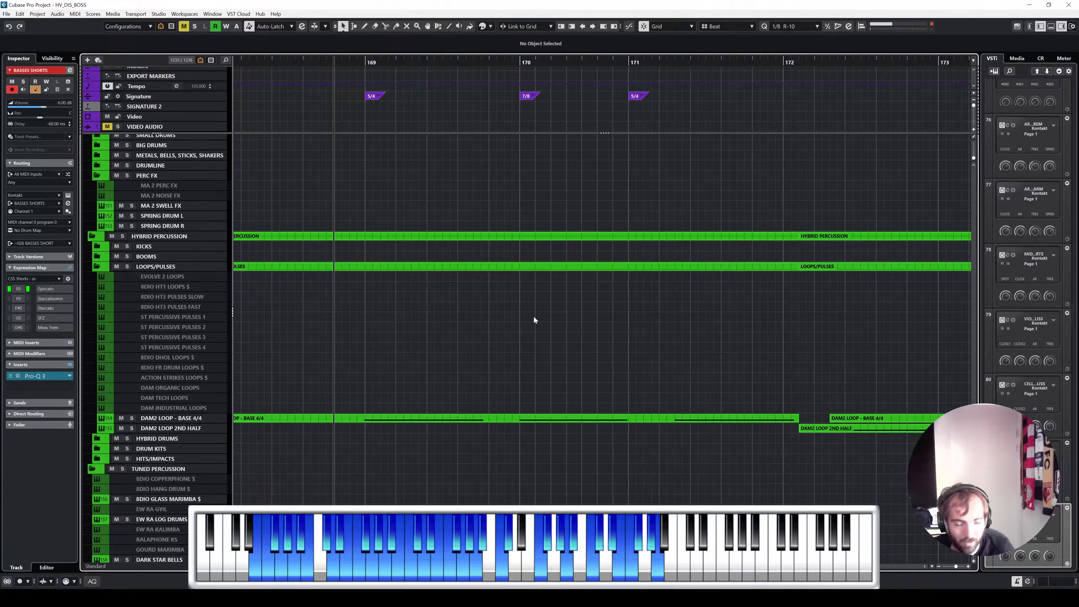
key("space")
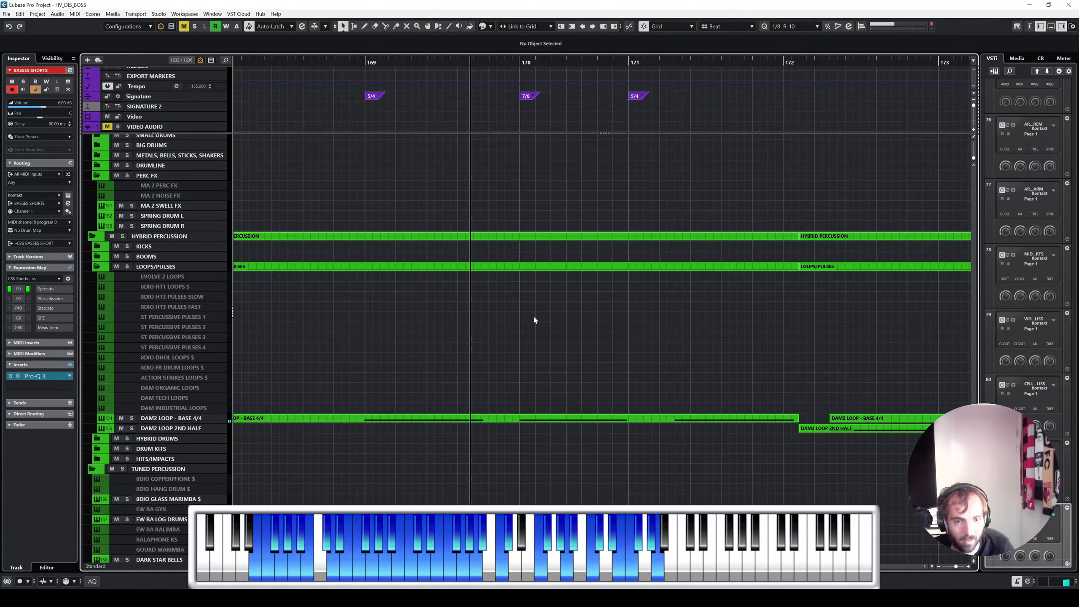
Step: Shorten the bar 170 note in the DAM2 LOOP - BASE 4/4 part to end at about 170.7, and play from bar 169
double_click(693, 418)
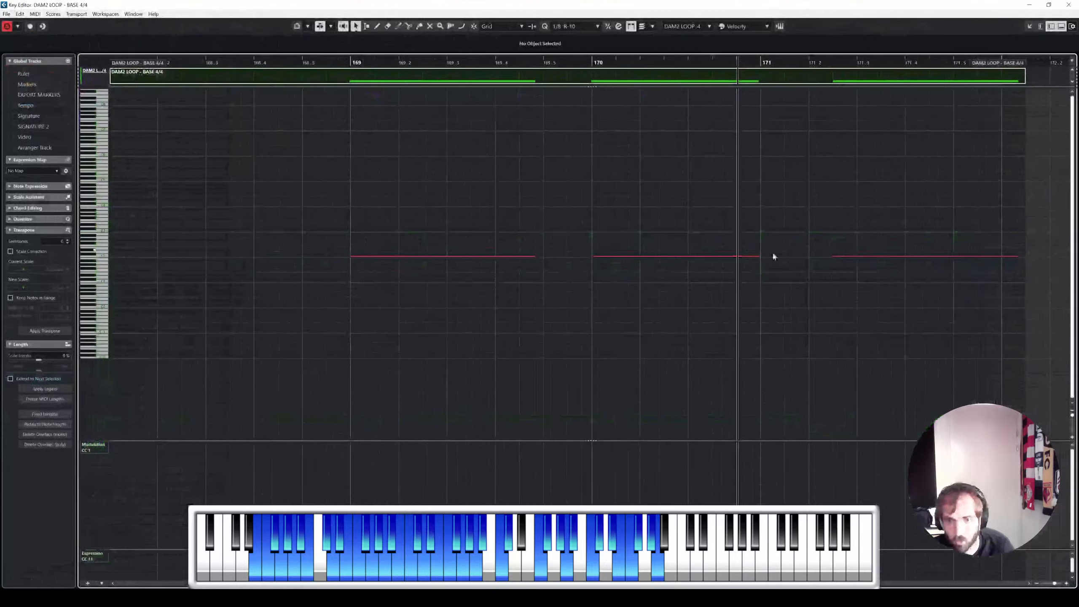
left_click_drag(757, 256, 737, 257)
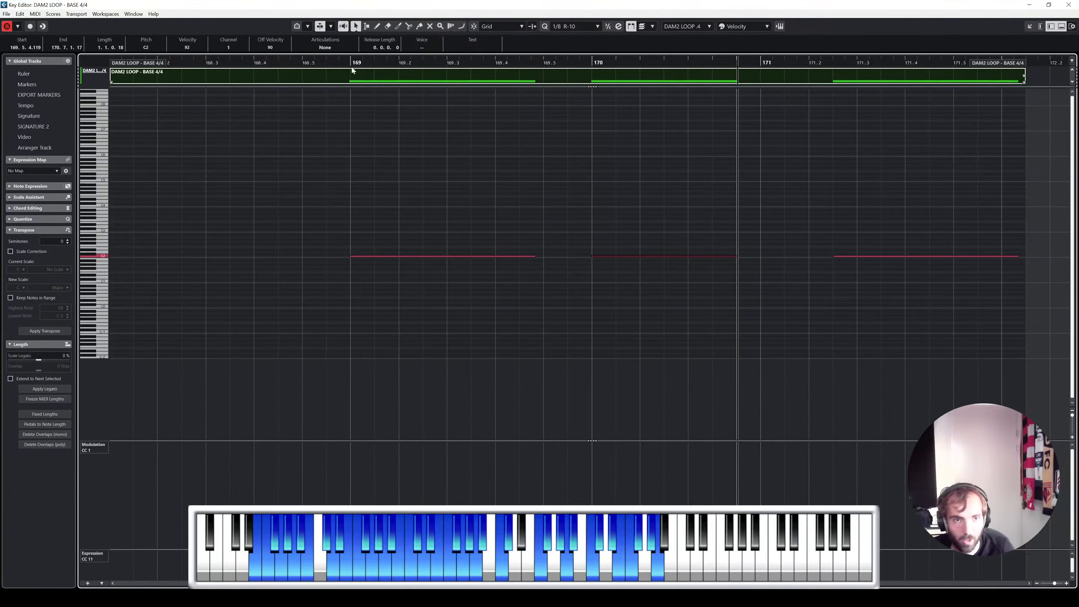
left_click_drag(349, 65, 340, 67)
key("space")
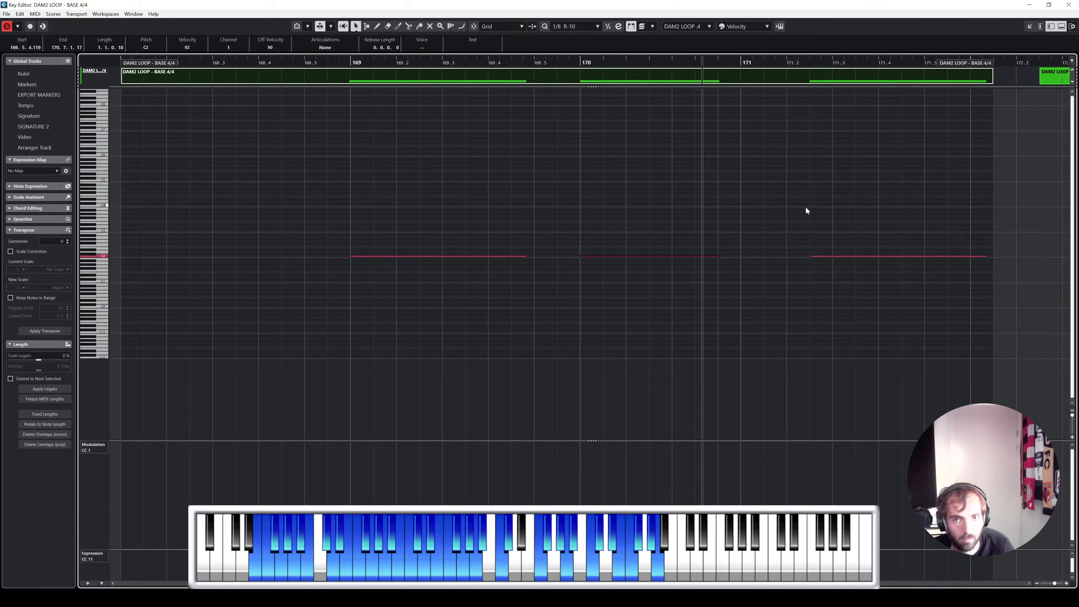
key("space")
Step: Move the third note of the DAM2 LOOP - BASE 4/4 part back to bar 171, play it and close the editor
left_click_drag(835, 256, 770, 260)
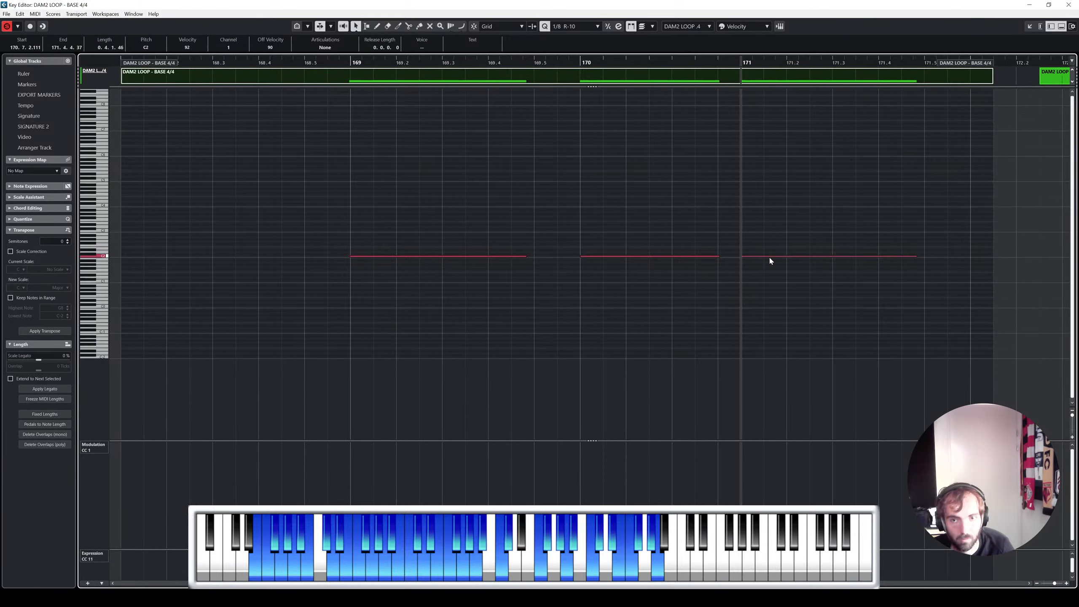
key("space")
left_click(1068, 4)
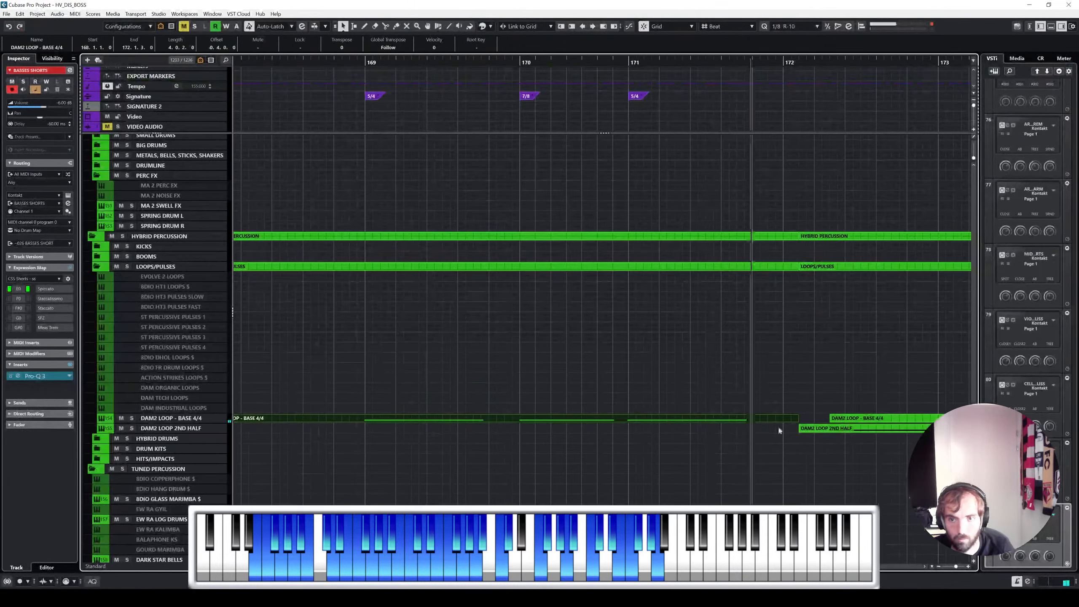
key("space")
Step: Move the DAM2 LOOP 2ND HALF part near bar 172 back to start at 171.5, and play the transition
scroll(856, 428, "right", 3)
left_click_drag(786, 431, 744, 430)
scroll(742, 430, "up", 1)
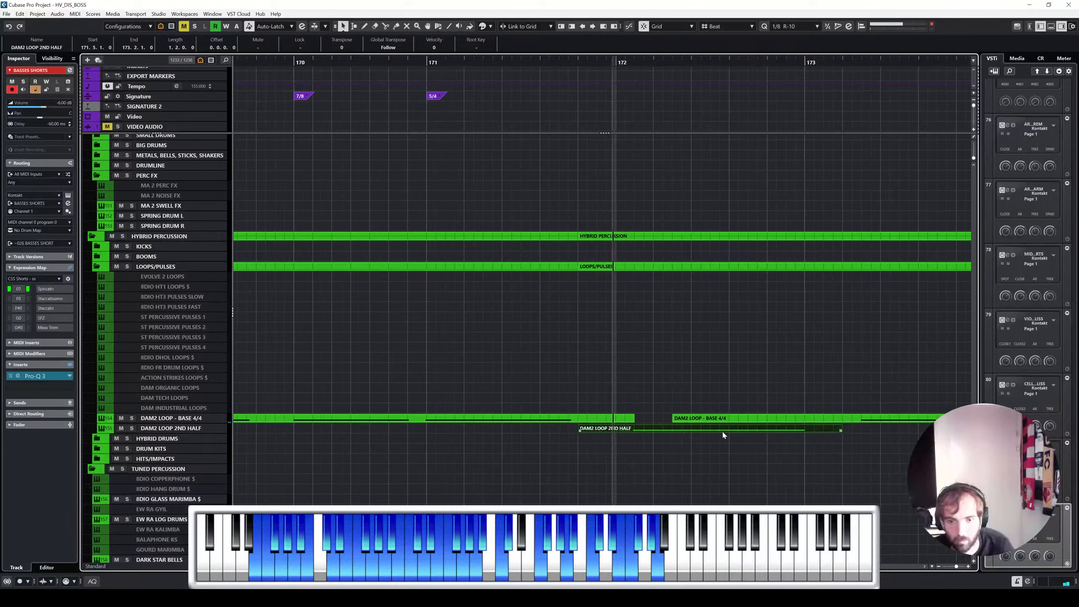
scroll(721, 431, "up", 3)
key("space")
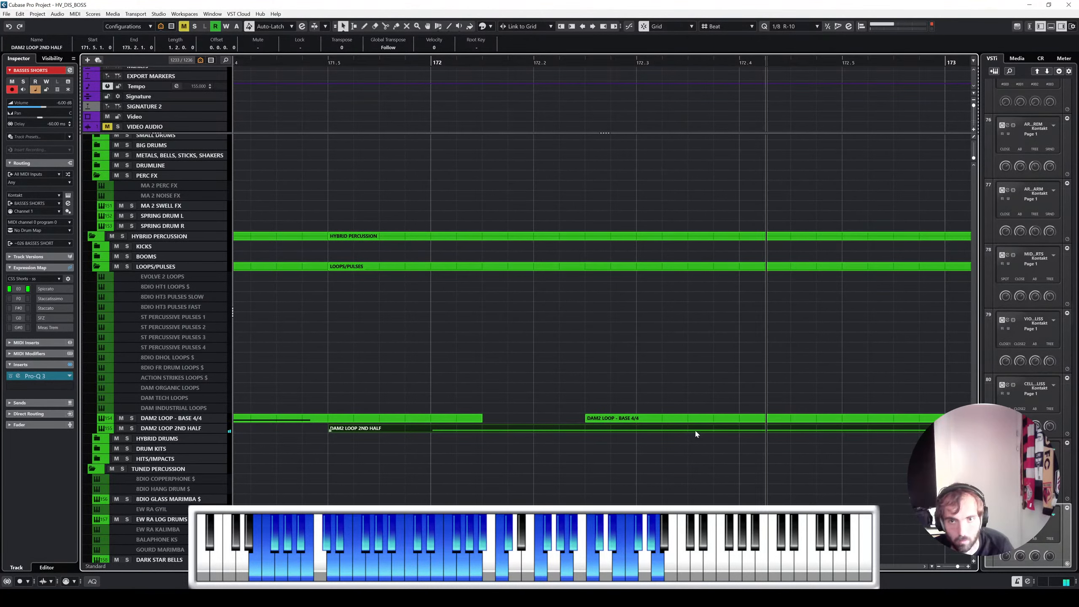
key("space")
Step: Move the second DAM2 LOOP - BASE 4/4 part back to start at bar 172 and play it
scroll(759, 427, "down", 2)
scroll(772, 426, "right", 3)
left_click_drag(804, 419, 743, 421)
key("space")
scroll(780, 403, "down", 2)
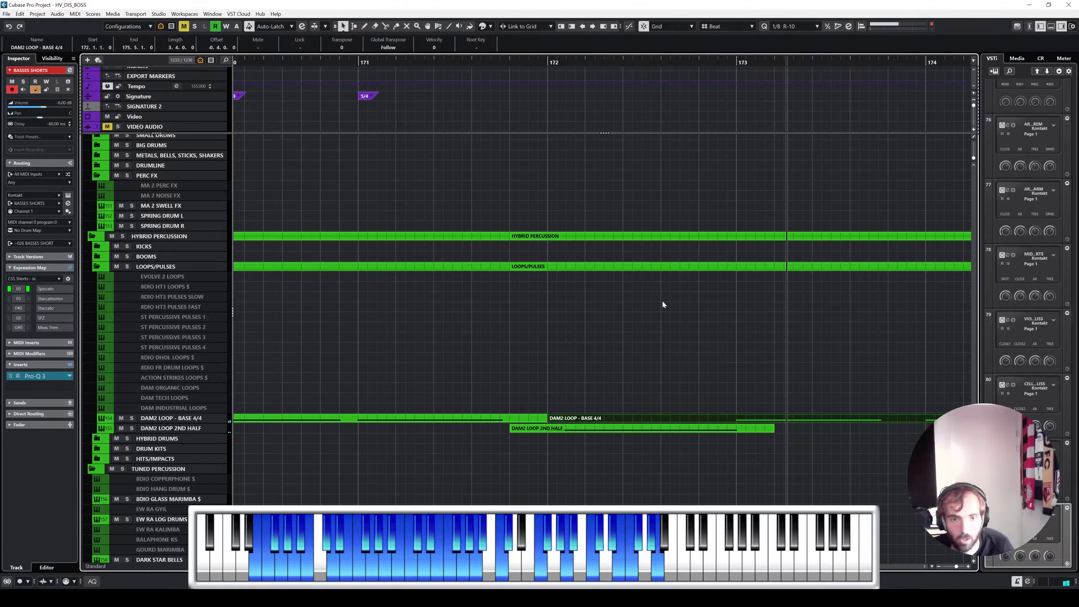
scroll(308, 97, "left", 2)
left_click_drag(308, 97, 632, 95)
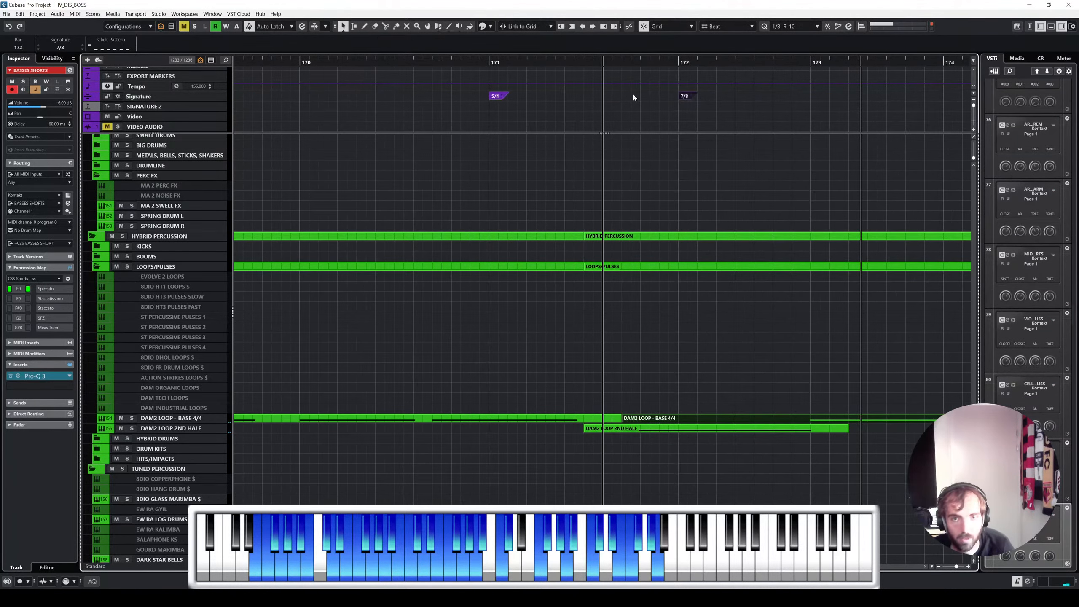
scroll(609, 112, "down", 3)
key("ctrl+z")
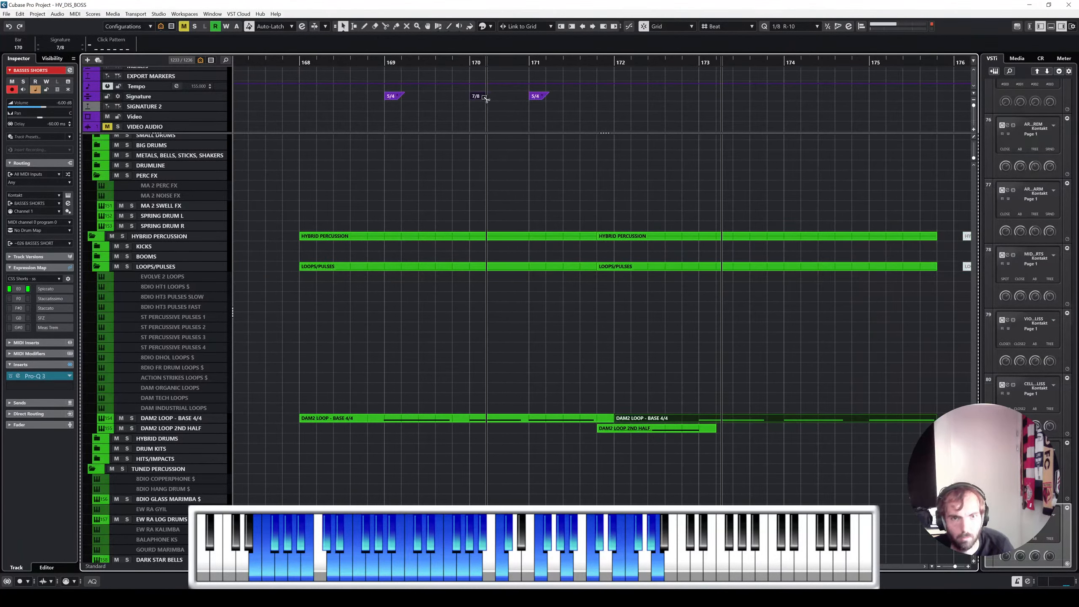
left_click_drag(479, 97, 629, 96)
key("ctrl+z")
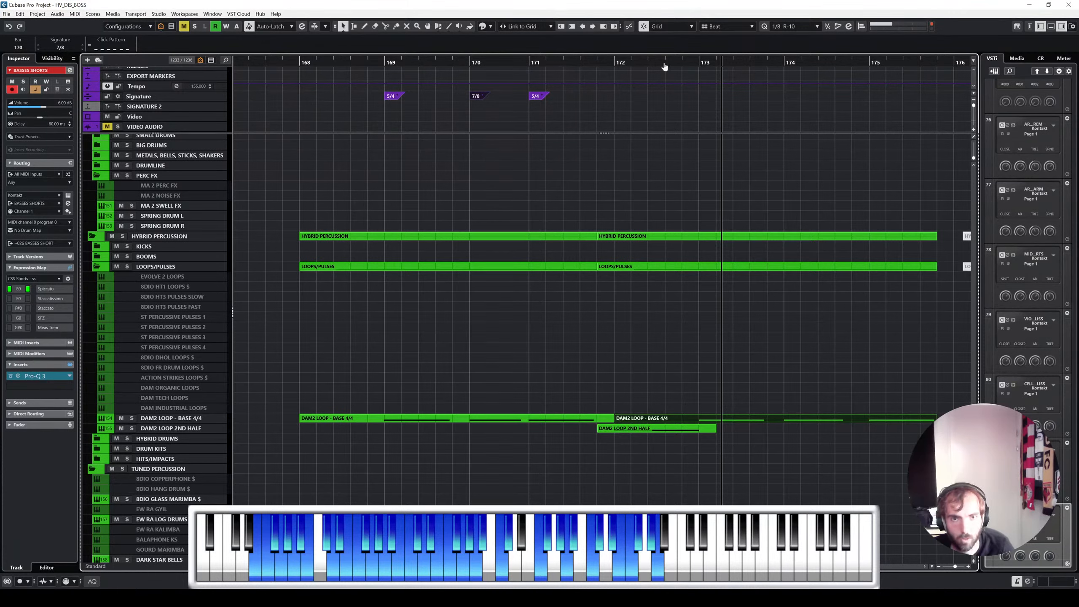
Step: Continue the time signature pattern with 7/8 at bar 172 and 5/4 at bar 173, and play from bar 172
left_click(613, 67)
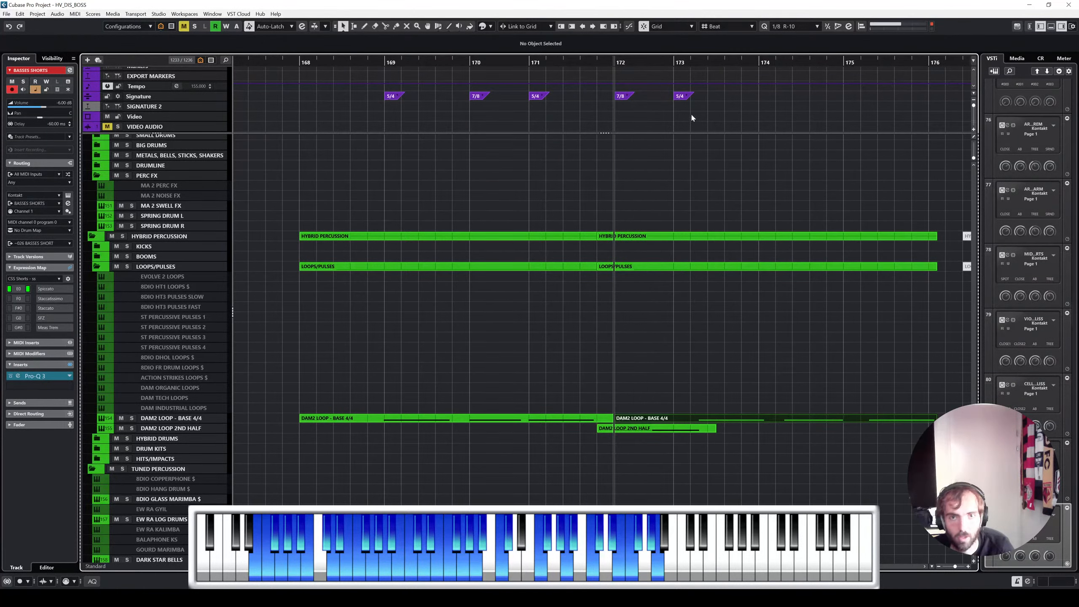
key("space")
scroll(702, 312, "up", 5)
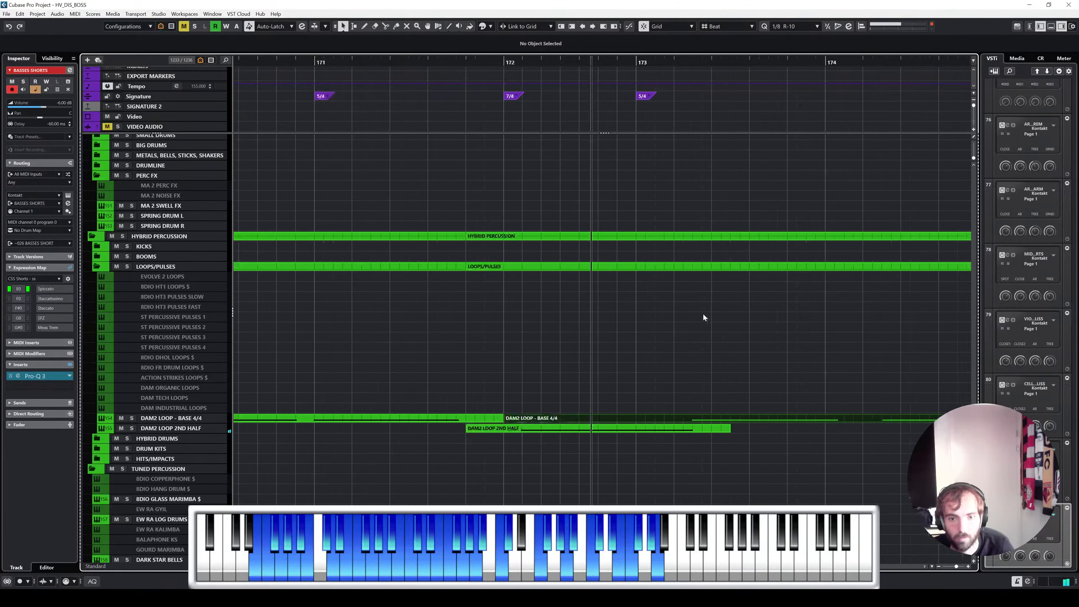
Step: Shorten the note in the DAM2 LOOP 2ND HALF part to end near bar 173 and close the editor
double_click(671, 428)
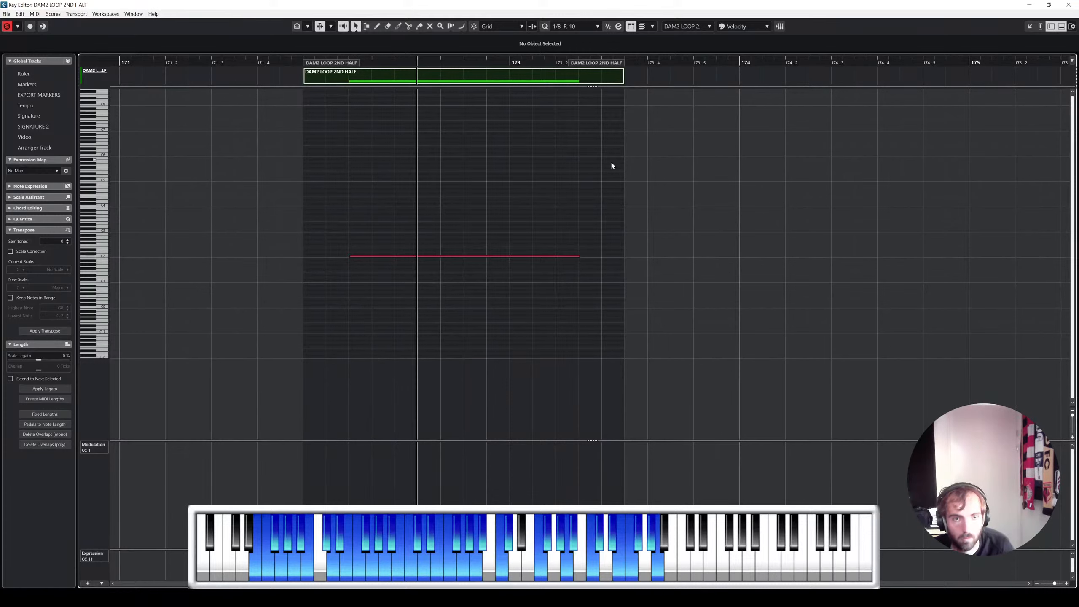
left_click_drag(577, 256, 523, 254)
key("Return")
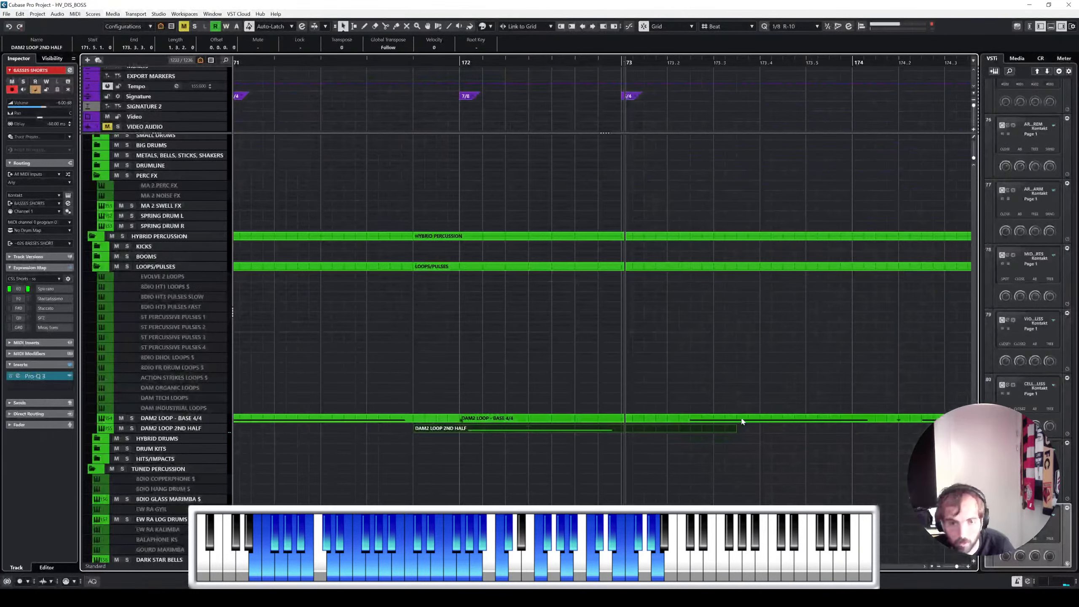
Step: Reposition and trim the second DAM2 LOOP - BASE 4/4 part so it runs from 172.4 to 175.5
left_click_drag(741, 420, 665, 421)
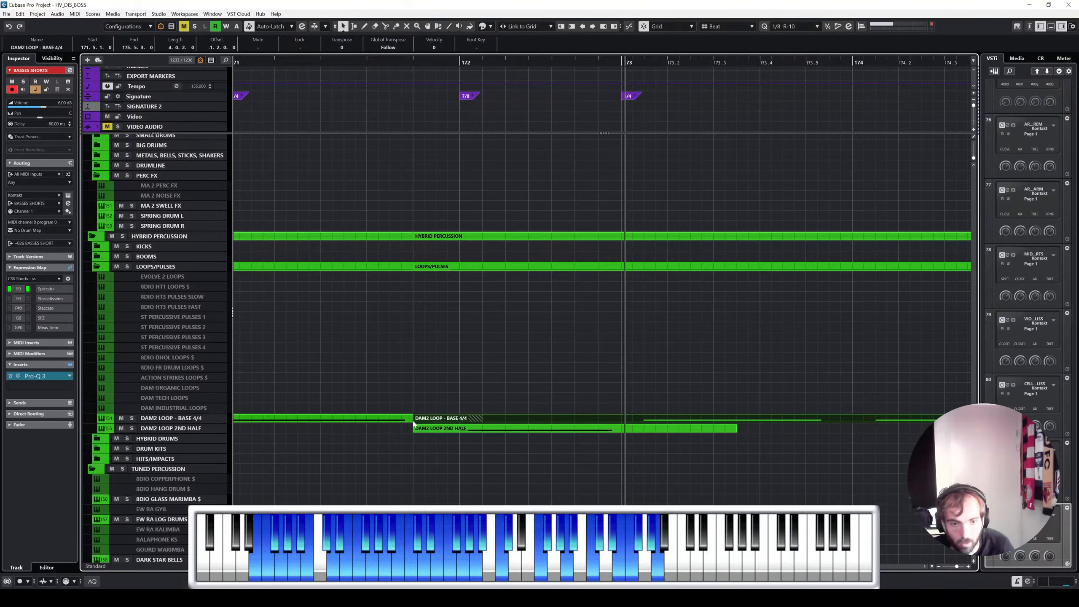
left_click_drag(414, 421, 553, 420)
left_click_drag(667, 417, 654, 418)
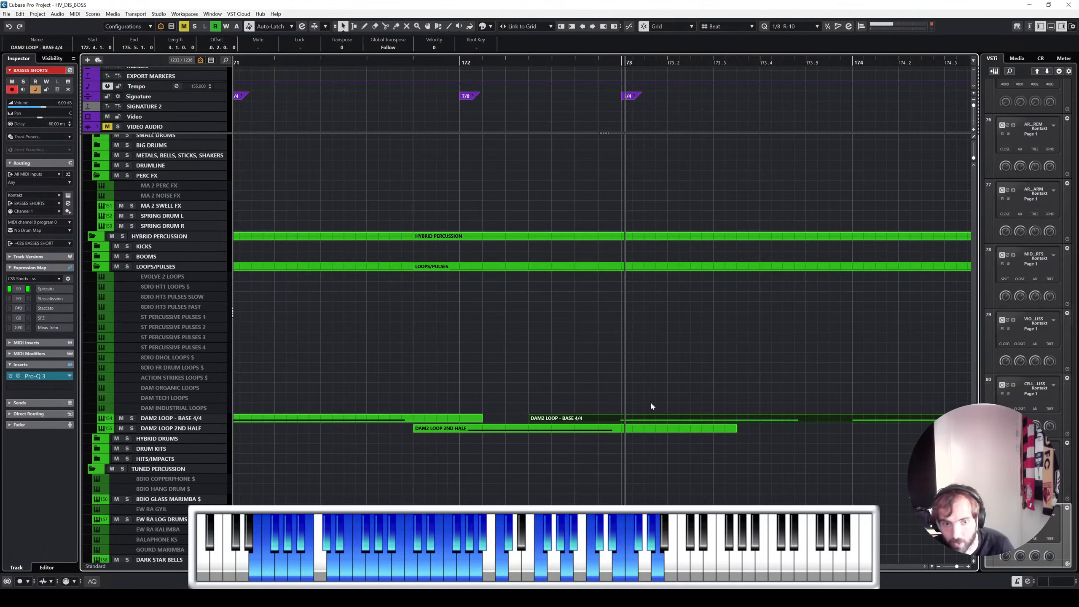
key("g")
key("g")
scroll(675, 362, "left", 3)
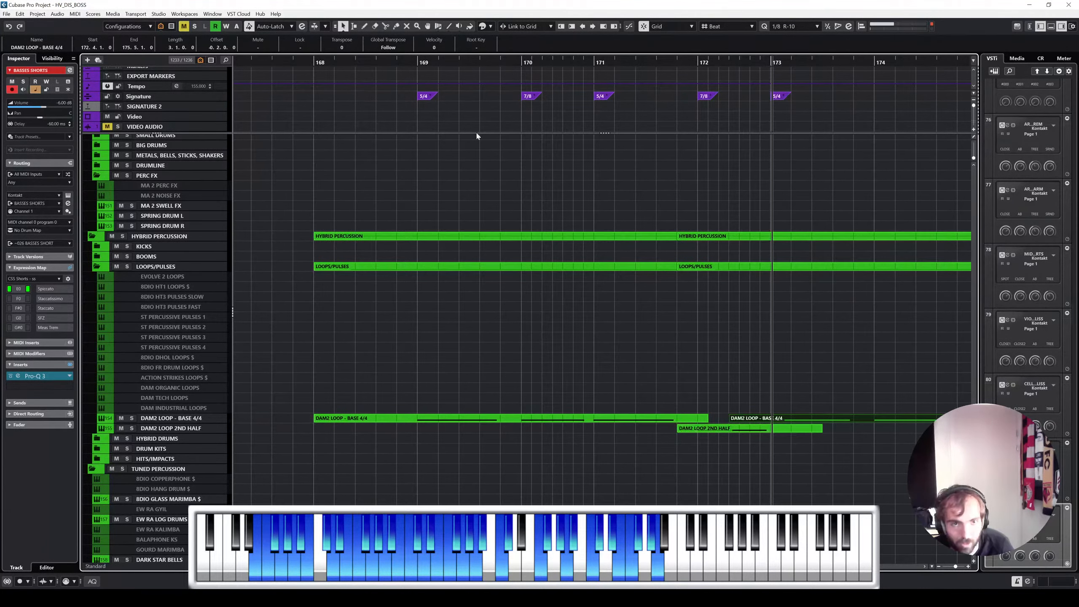
Step: Play the percussion loops from just before bar 169 to check the transition through bars 172 and 173
left_click(398, 64)
key("space")
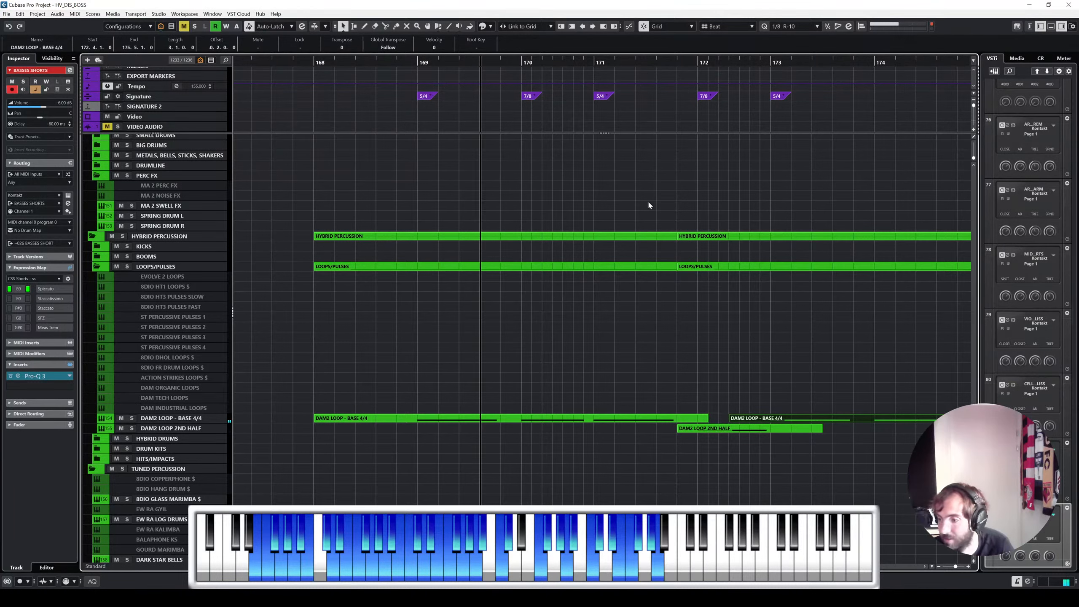
scroll(706, 287, "right", 2)
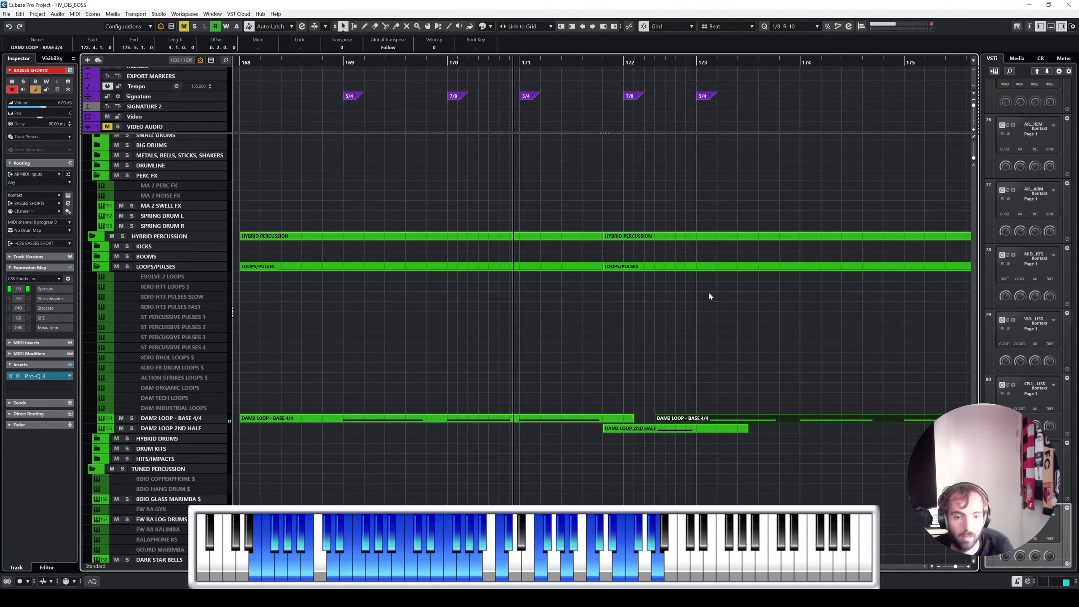
scroll(708, 291, "right", 3)
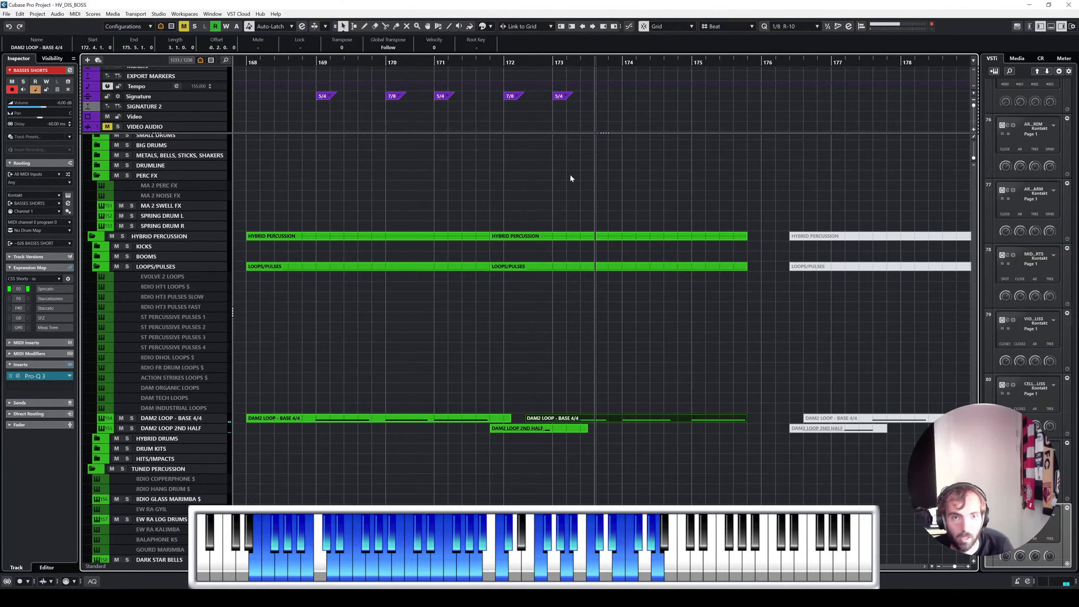
scroll(570, 173, "left", 5)
left_click(475, 64)
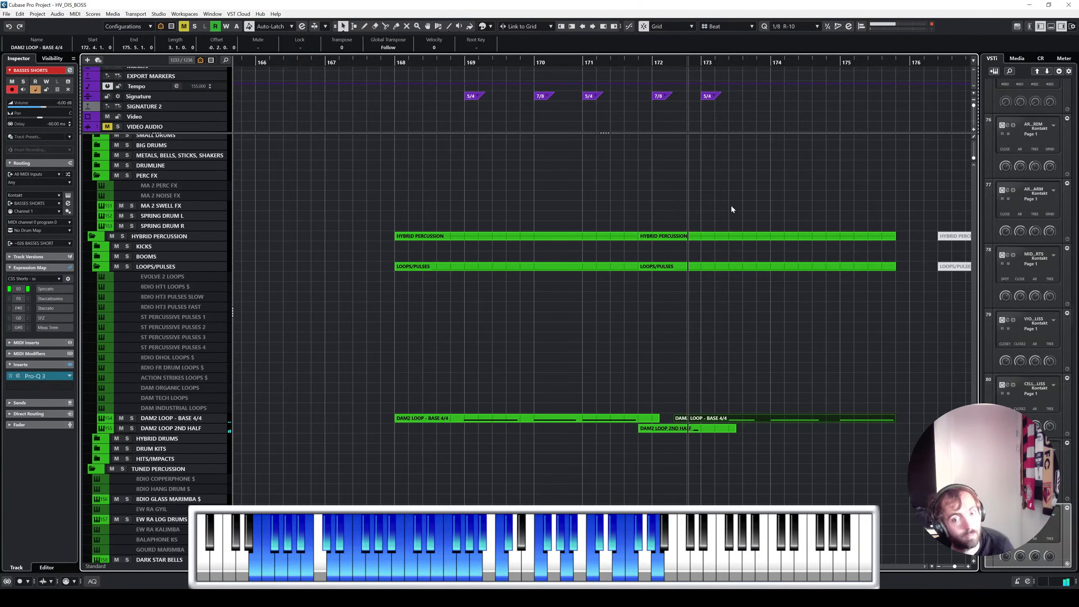
Step: Open the CELLI SHORTS and BASSES SHORTS parts together in the Key Editor, review the phrase, and close the editor
scroll(673, 207, "up", 10)
scroll(641, 261, "down", 15)
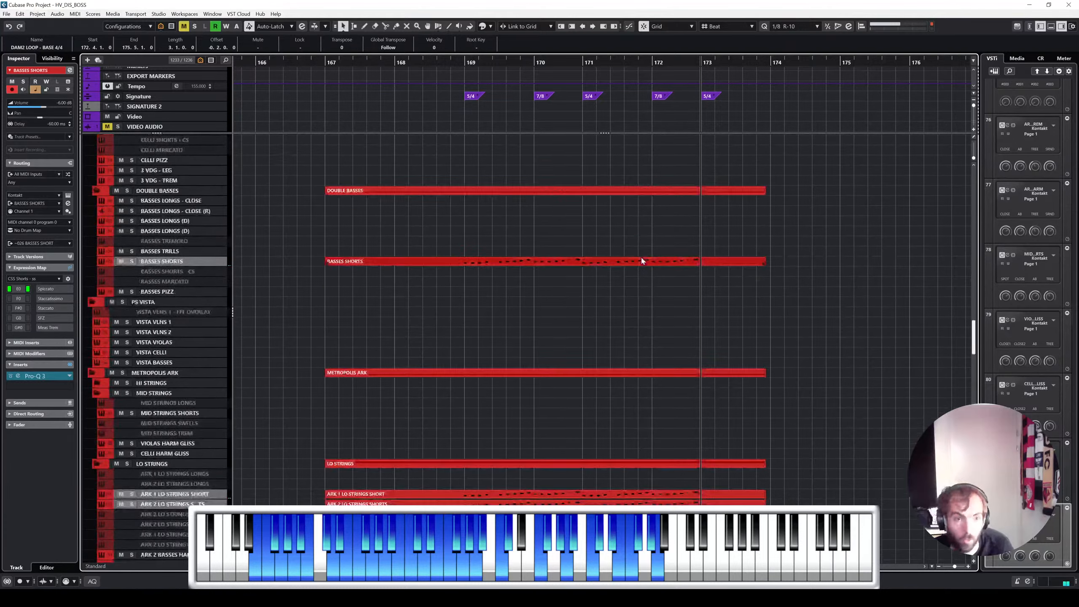
left_click(562, 303)
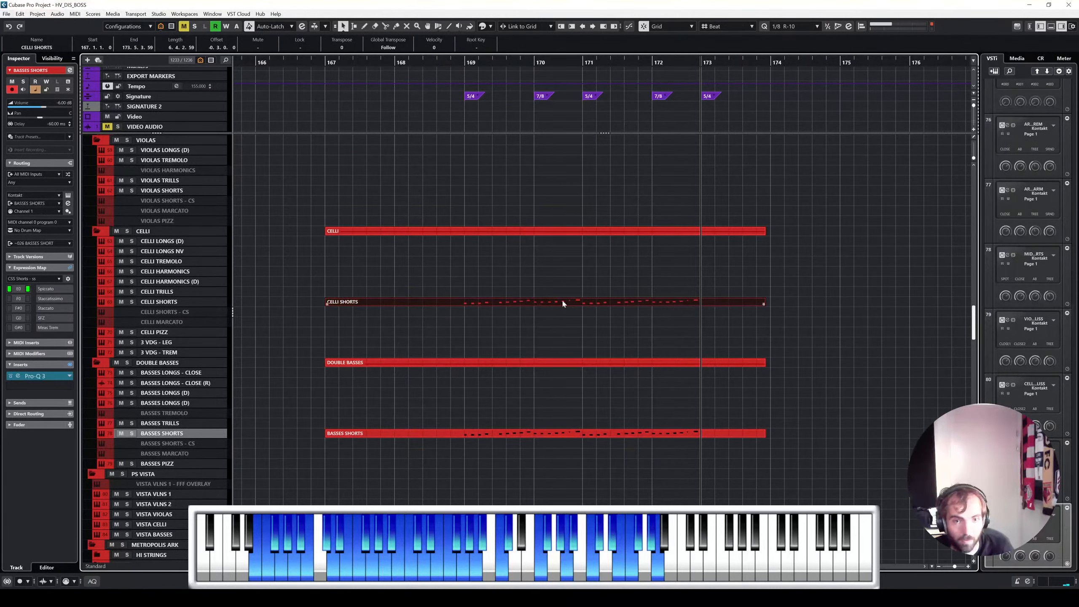
left_click(564, 432, "shift")
left_click(573, 441)
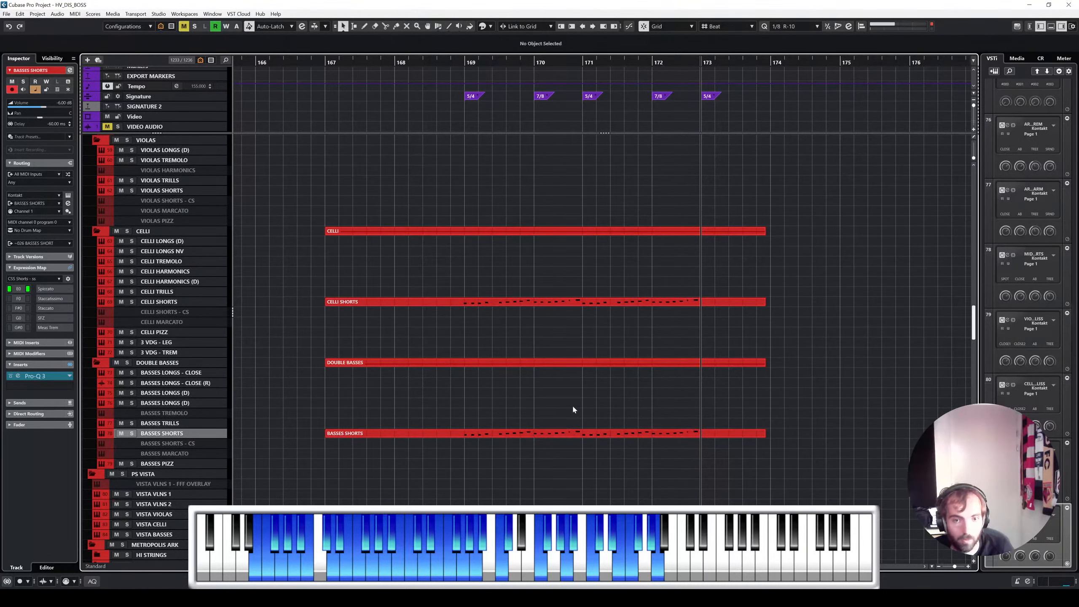
left_click(572, 432)
left_click(580, 300, "shift")
double_click(579, 300)
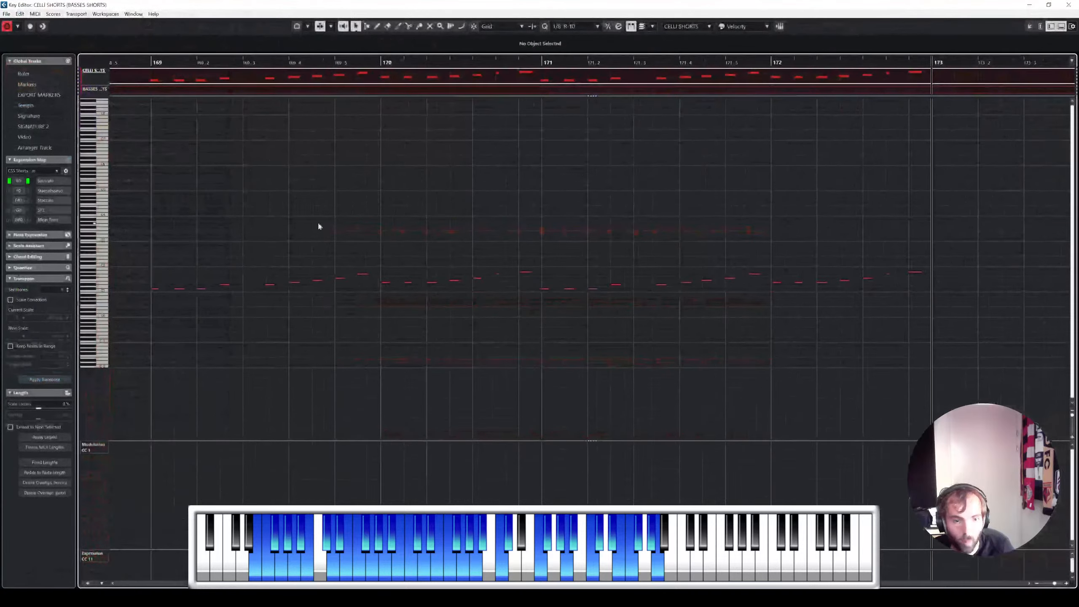
left_click(366, 201)
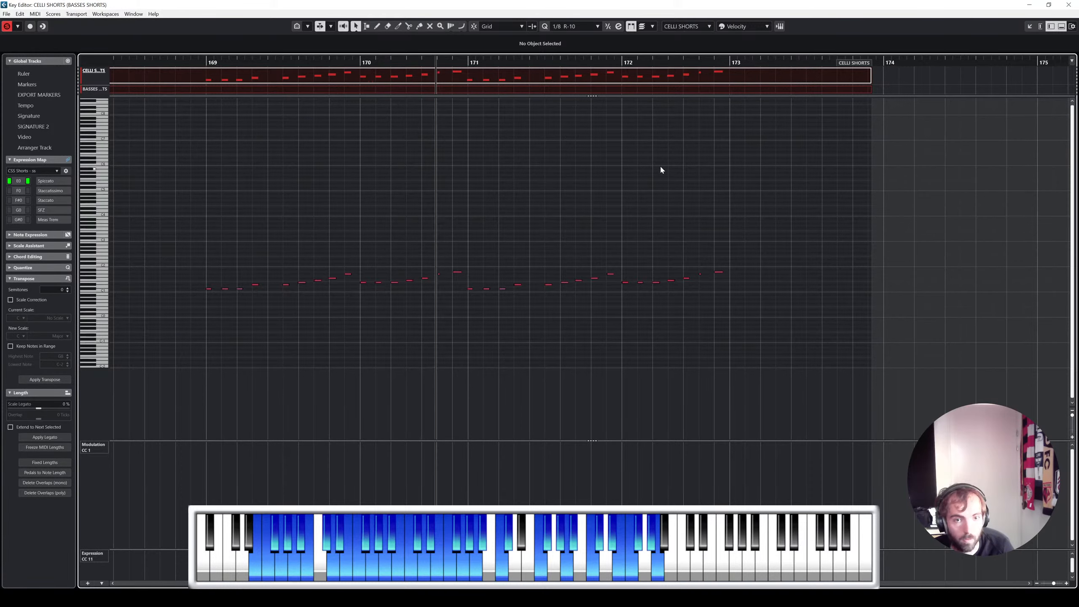
key("Escape")
left_click(325, 248)
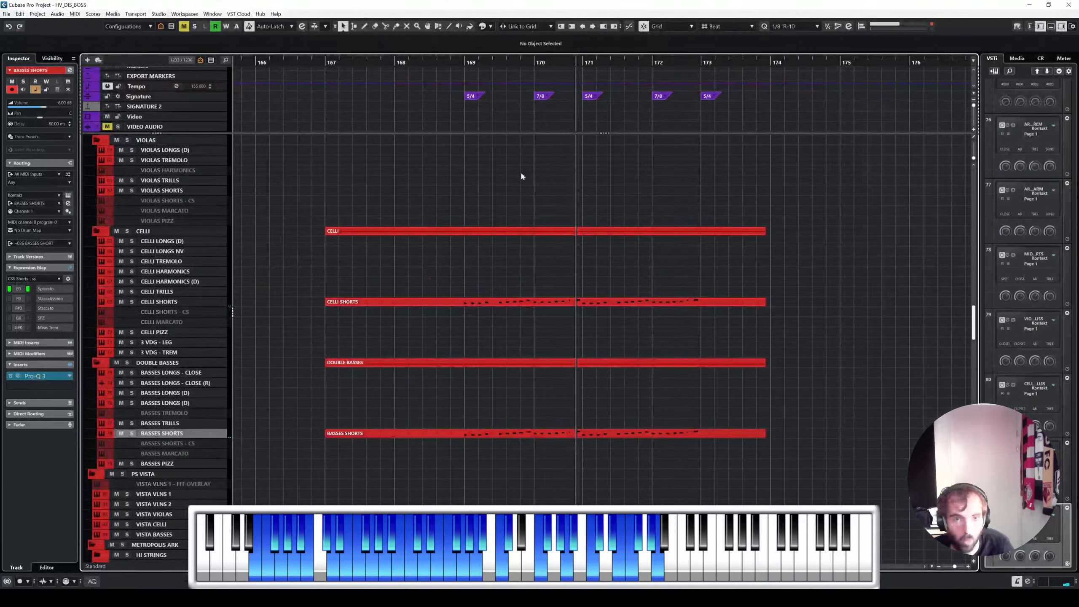
Step: Copy the CELLI SHORTS part onto the VIOLAS SHORTS track at the same position
scroll(512, 167, "up", 1)
left_click(447, 63)
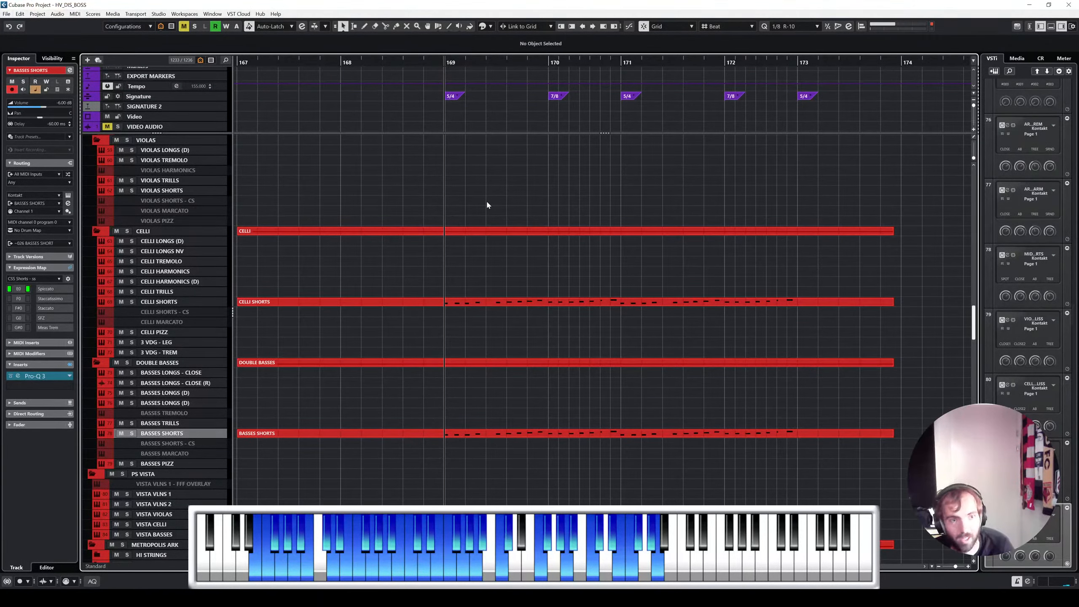
scroll(487, 203, "up", 3)
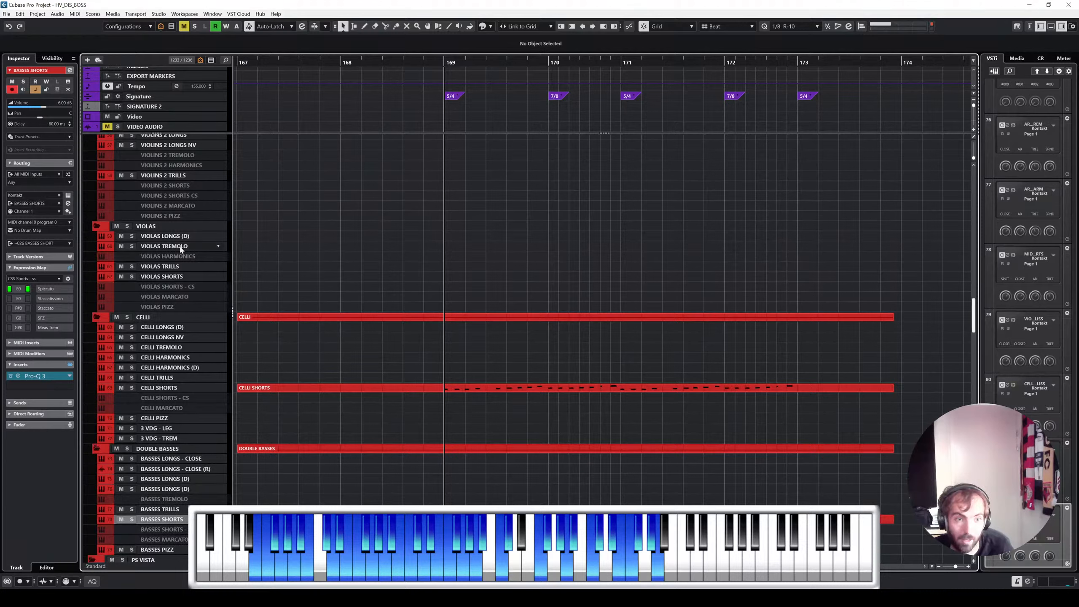
left_click(182, 275)
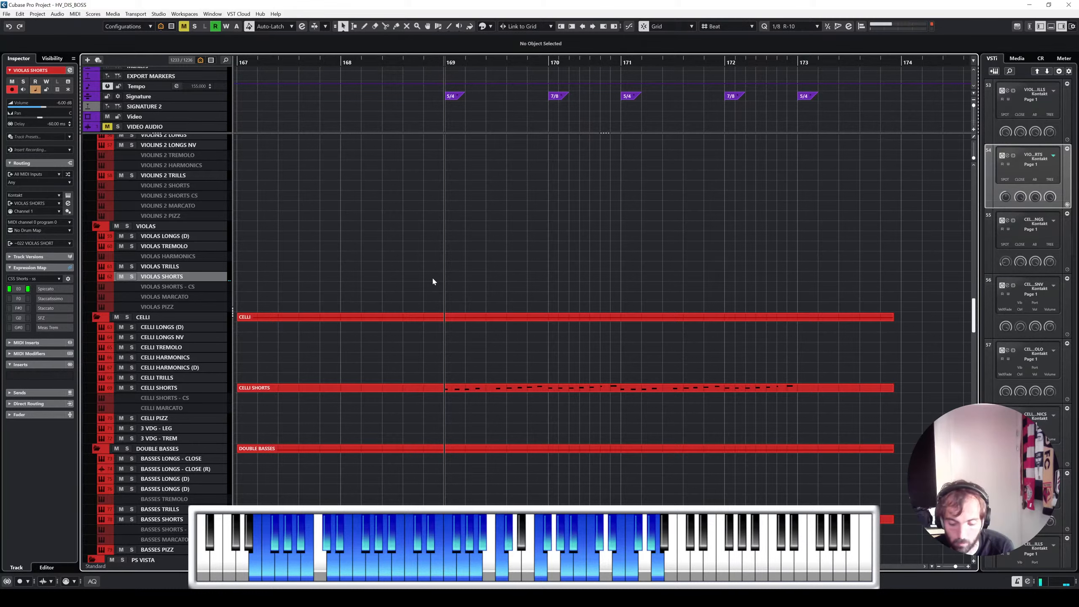
left_click(496, 387)
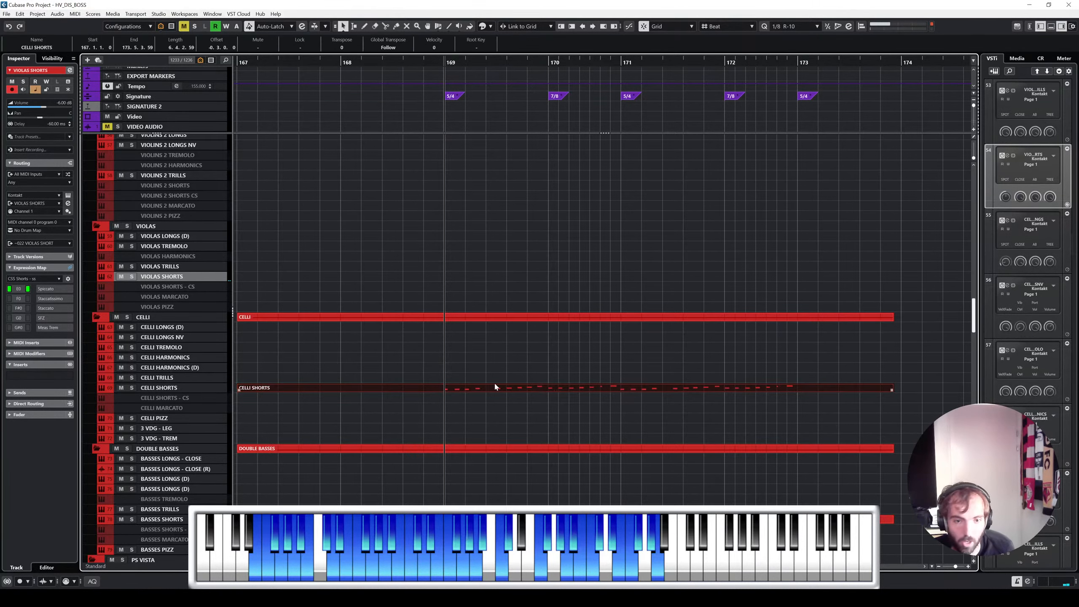
scroll(493, 384, "down", 2)
left_click_drag(400, 369, 478, 298)
Step: Open the VIOLAS SHORTS part in the Key Editor and transpose all its notes up two octaves
double_click(410, 271)
key("Down")
key("Down")
key("Down")
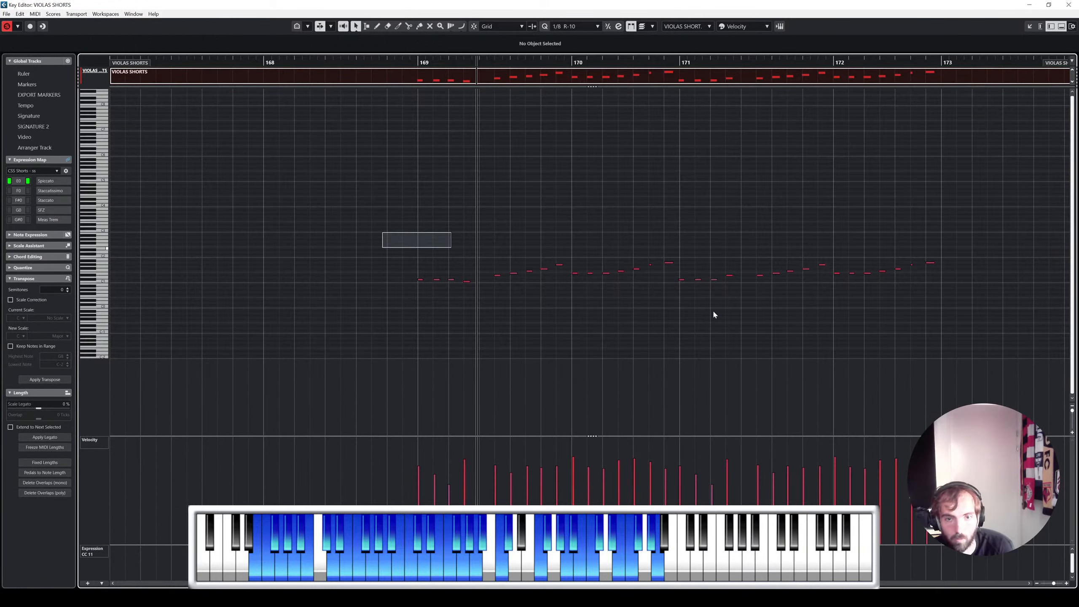
key("ctrl+a")
key("shift+Up")
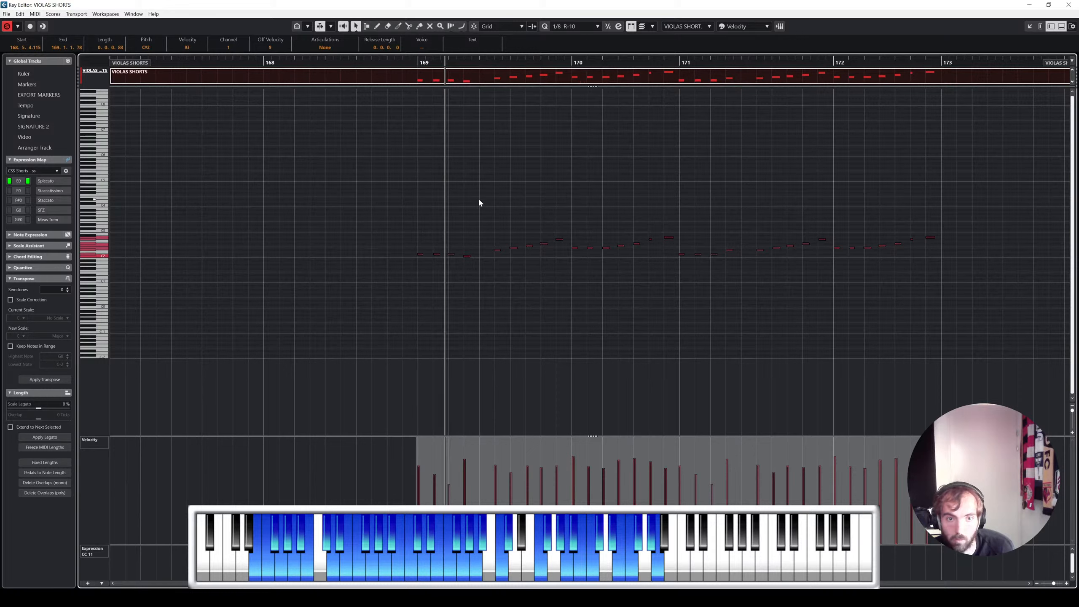
key("shift+Up")
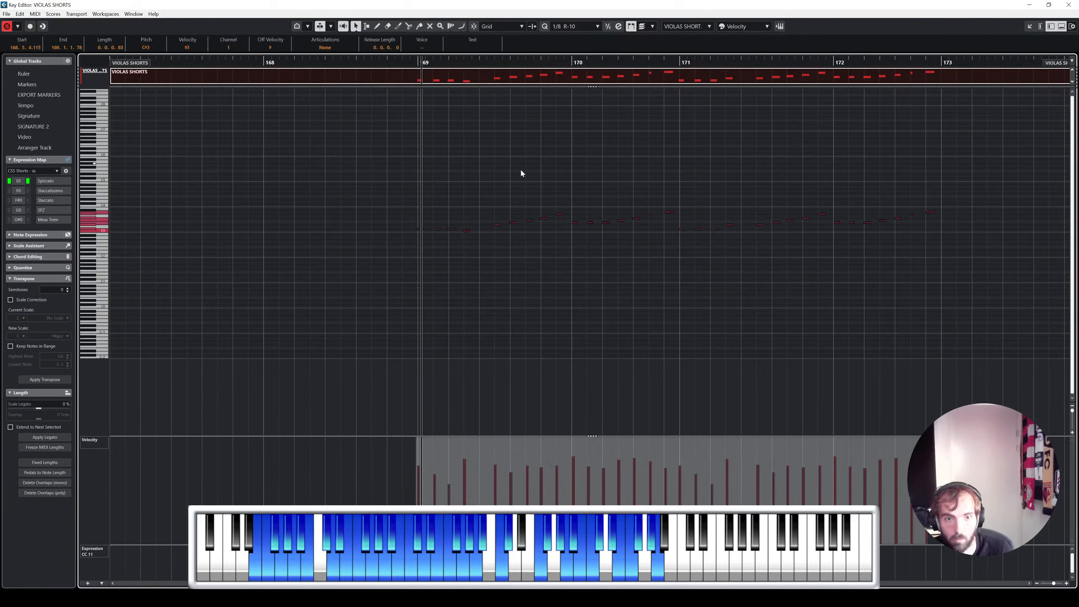
Step: Transpose the viola notes after the first four of bar 169 down three semitones
left_click(498, 203)
left_click_drag(486, 196, 949, 260)
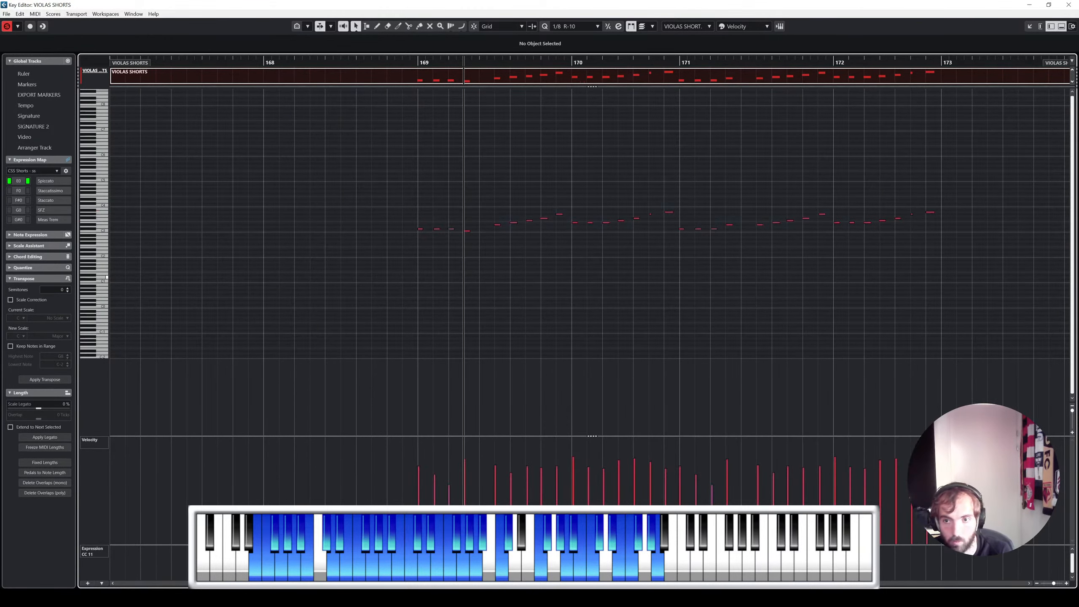
key("Down")
key("Down")
key("Down")
Step: Lower the viola note just before 169.4 to A#2 and play the passage
left_click(513, 230)
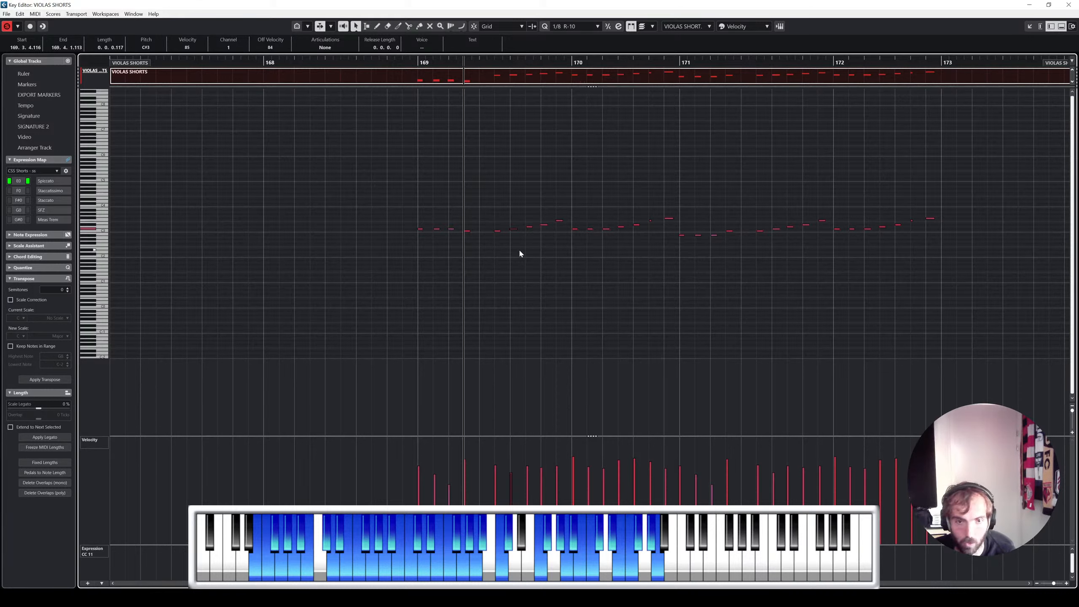
key("Down")
key("Down")
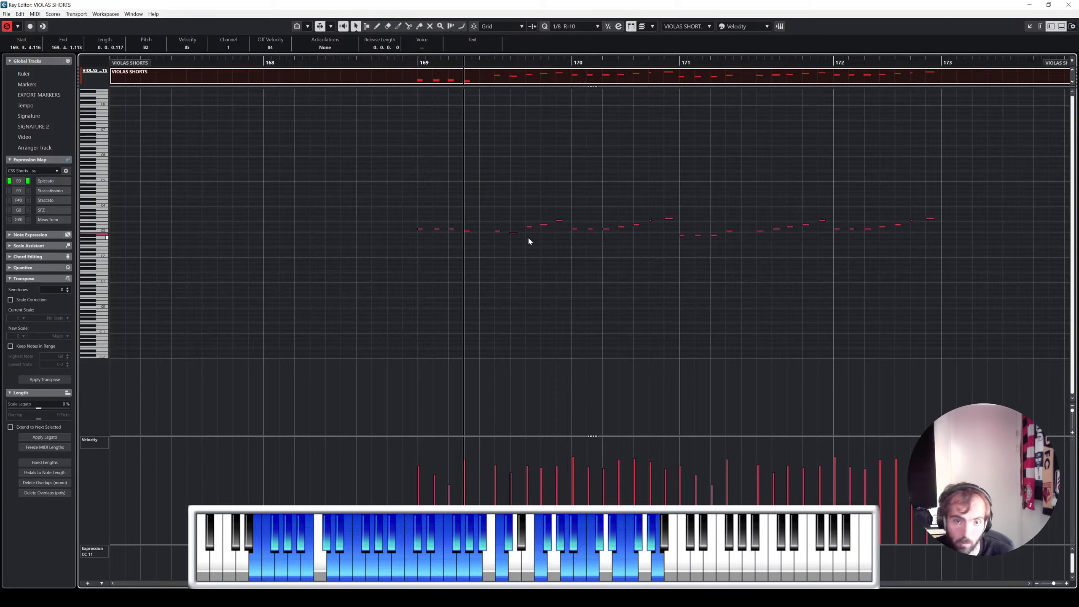
key("Down")
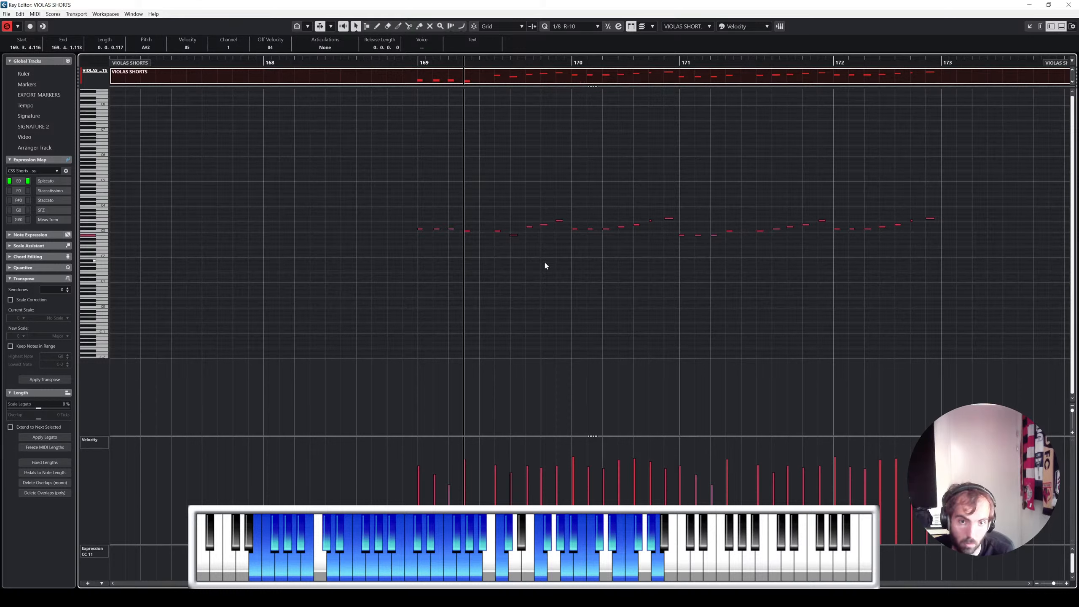
key("space")
Step: Continue the descending viola line by lowering the note at 169.4.3 and setting the note near 169.5 to G#2
left_click_drag(538, 218, 524, 229)
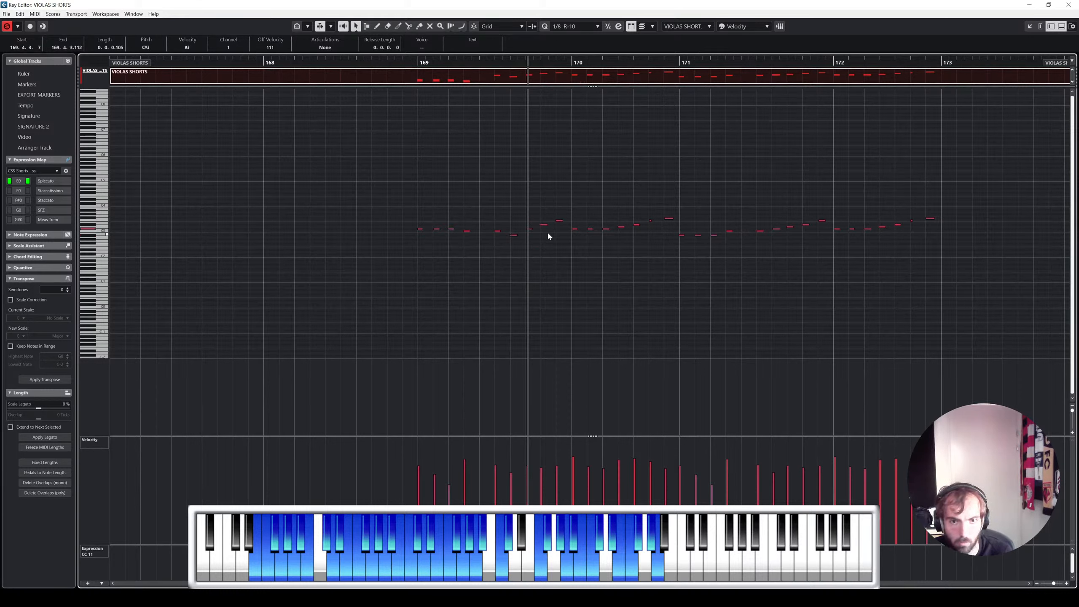
key("Down")
key("Down")
key("Down")
key("Down")
key("Down")
left_click(545, 224)
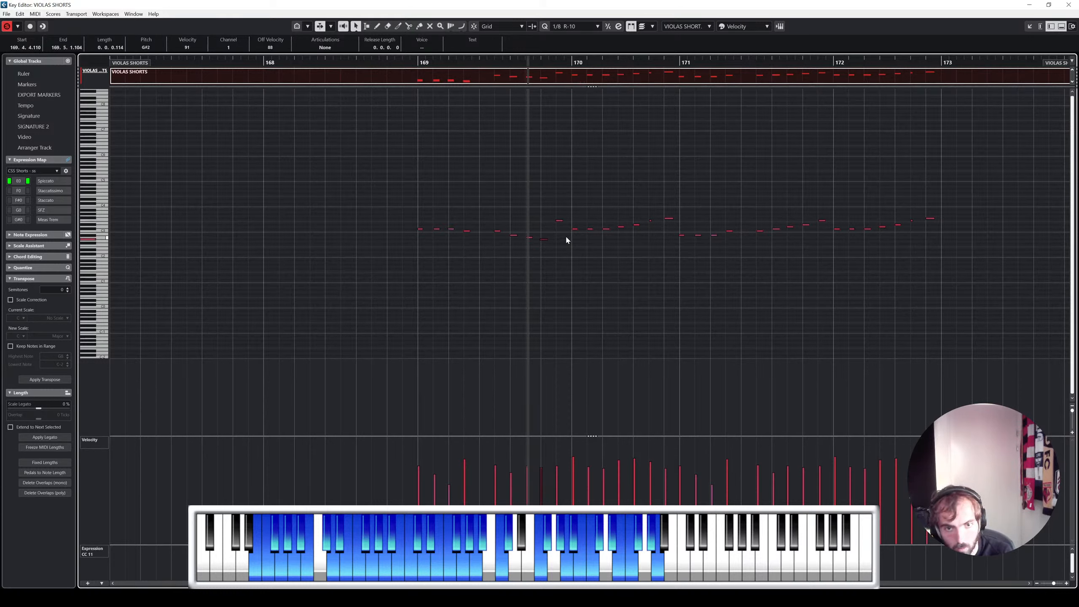
Step: Lower the last viola note of bar 169 by an octave to F#2 and play from bar 169
left_click(559, 221)
key("shift+Down")
left_click(413, 62)
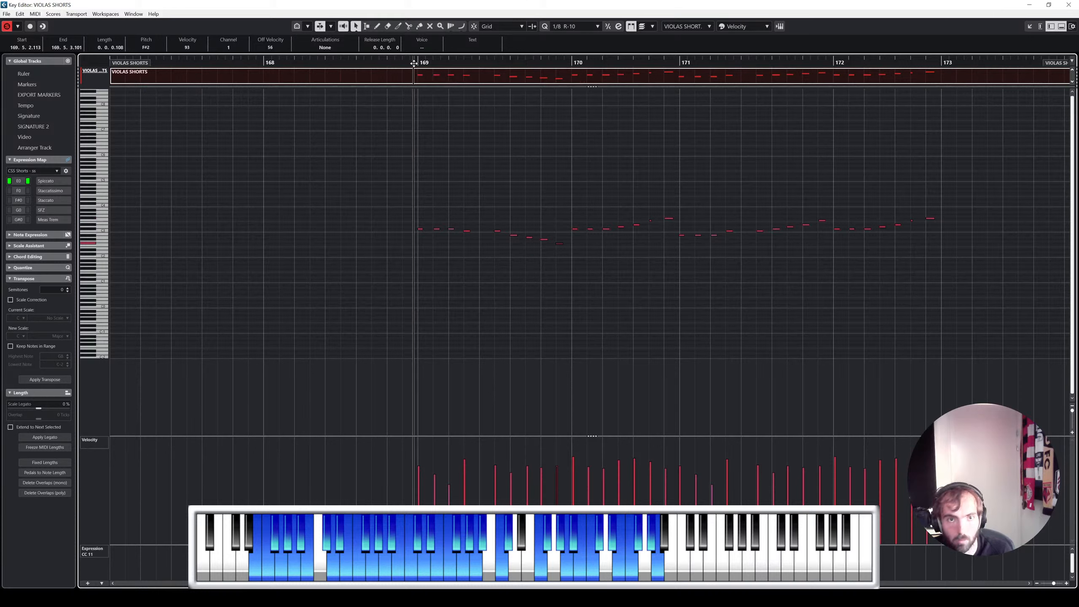
key("space")
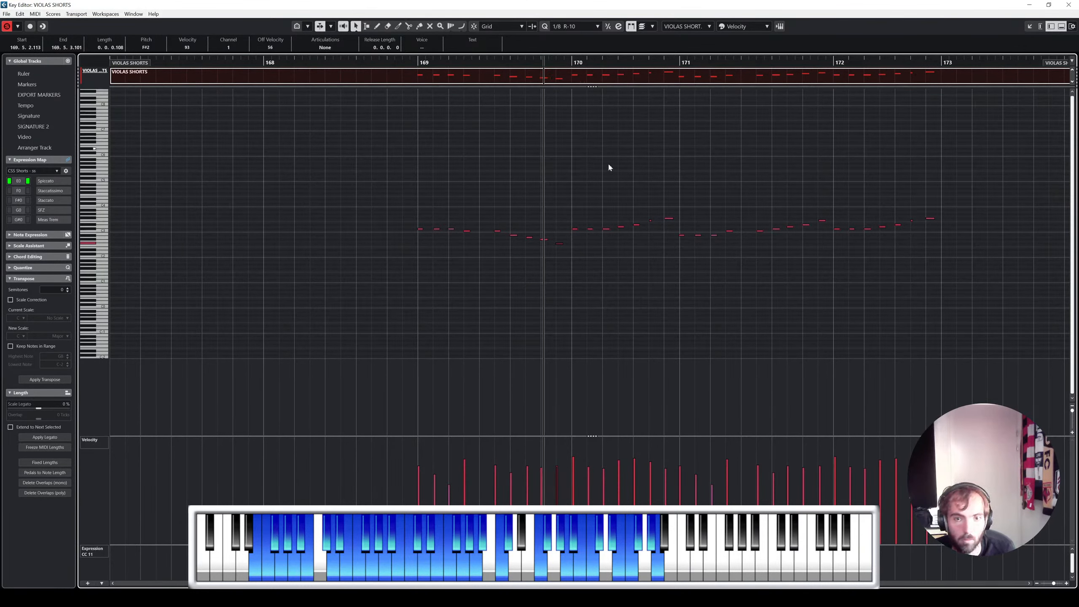
Step: Lower the viola note at 170.5 to B2
left_click_drag(620, 215, 641, 238)
key("Down")
key("Down")
key("Down")
key("Down")
key("Down")
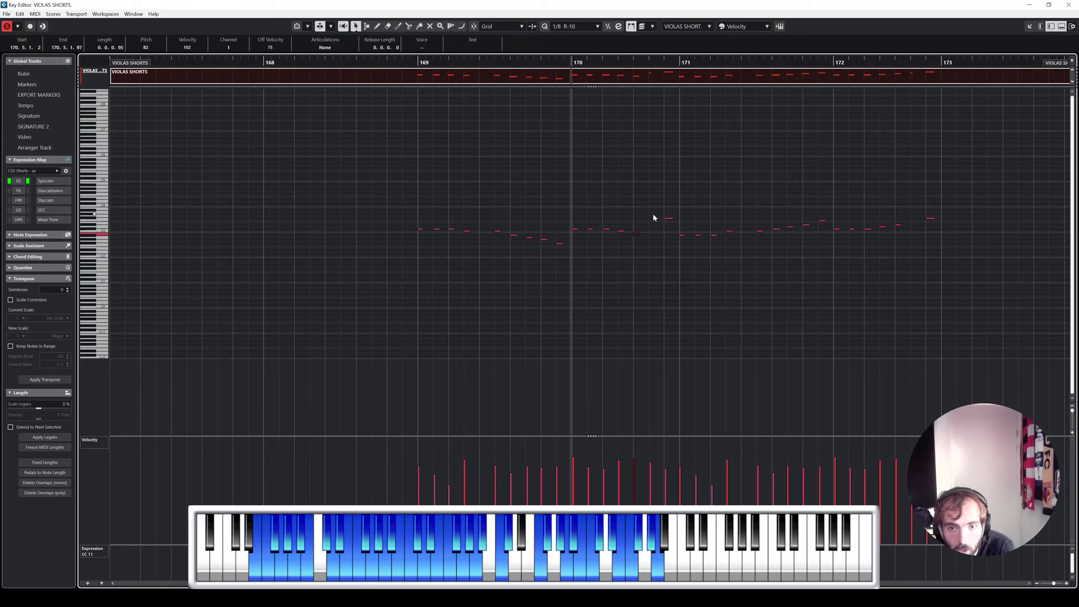
Step: Lower the final viola notes of bar 170 to continue the descent, and delete the notes from bar 171 onward
left_click_drag(654, 218, 1005, 263)
key("shift+Down")
key("Up")
key("Up")
key("Up")
key("shift+Down")
key("Up")
key("Up")
key("Delete")
Step: Swap the two viola phrases so the bar 170 phrase starts at bar 169, quantize the notes, and play the result
left_click_drag(574, 212, 765, 271)
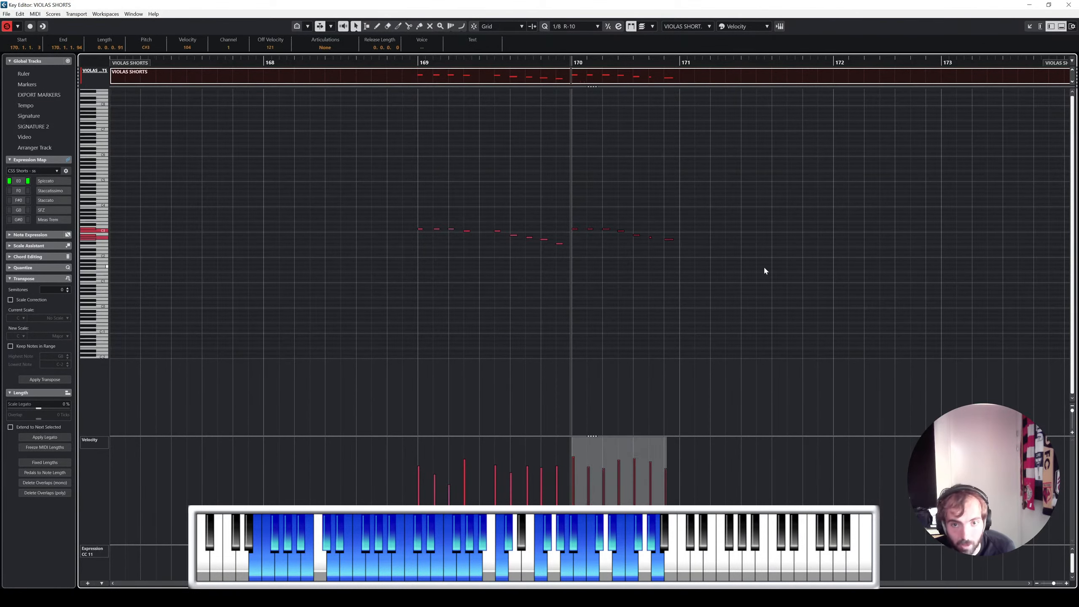
left_click_drag(574, 231, 565, 302)
key("q")
left_click_drag(322, 232, 426, 232)
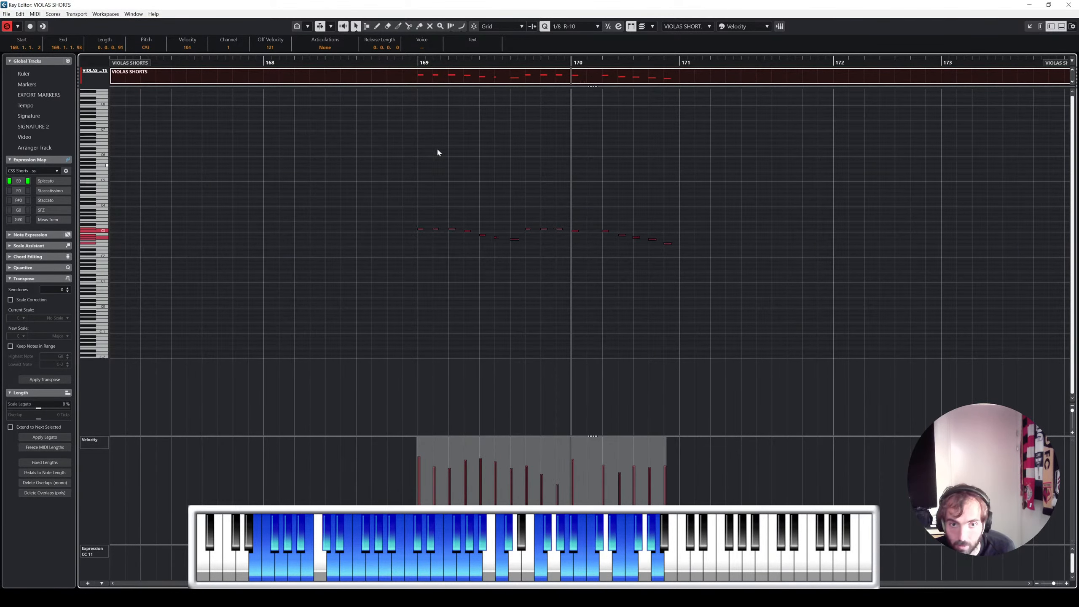
key("space")
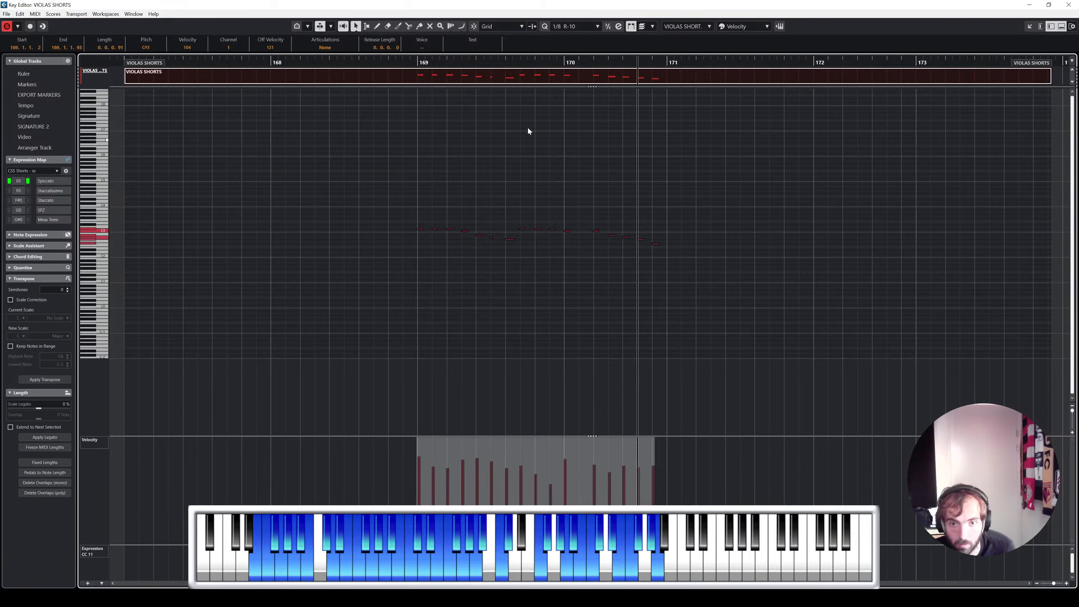
key("space")
left_click(414, 63)
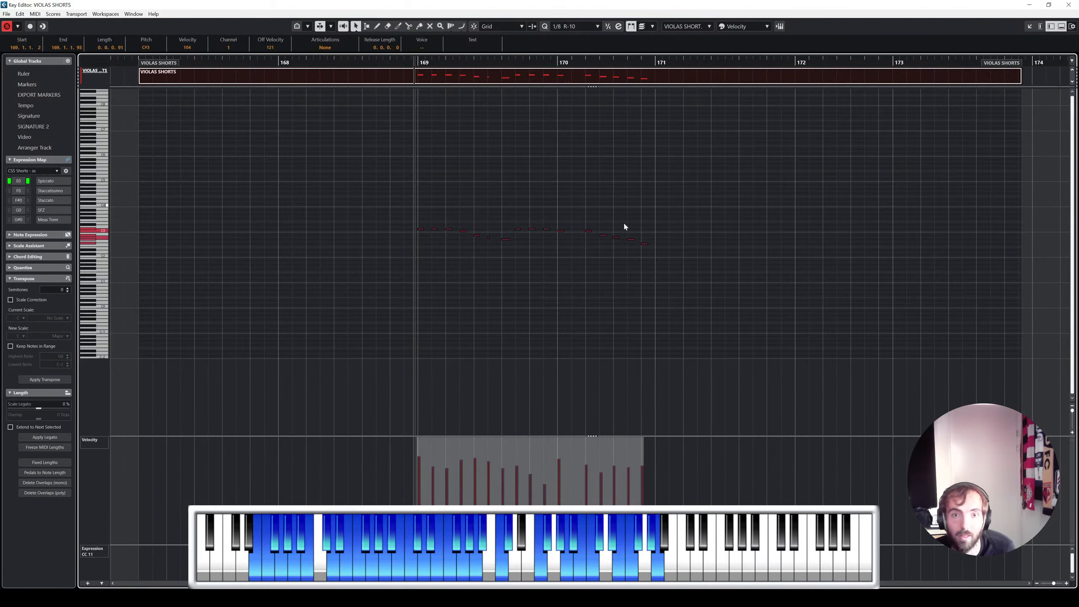
Step: Duplicate the descending viola notes in bar 169 and set the copies to a repeated C#3, forming double stops
left_click_drag(374, 185, 742, 278)
scroll(421, 194, "up", 3)
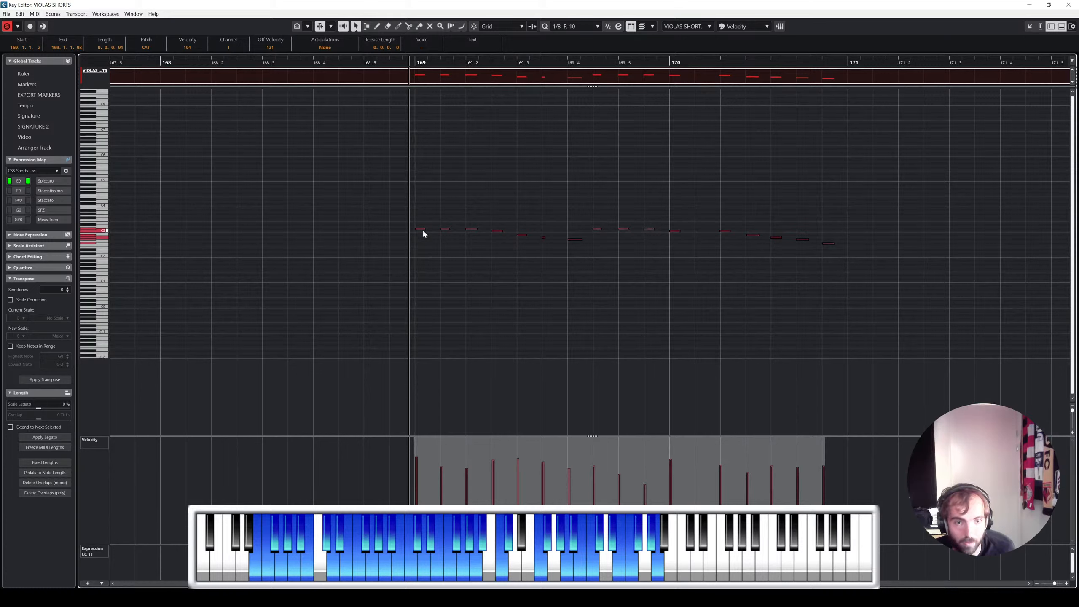
left_click_drag(408, 217, 583, 252)
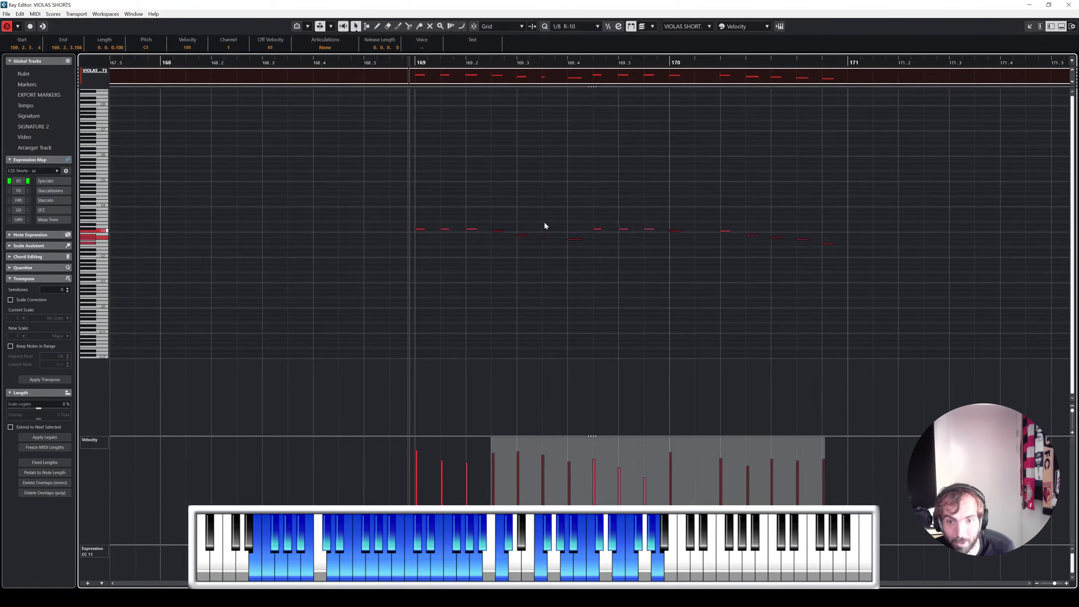
left_click_drag(494, 232, 589, 220)
left_click(541, 207)
key("Up")
left_click(577, 216)
key("Up")
key("Up")
key("Down")
left_click(558, 203)
key("Down")
key("Down")
left_click_drag(489, 203, 810, 224)
key("Down")
key("Down")
key("Down")
key("Down")
key("Down")
key("Down")
key("Down")
key("Down")
key("Down")
key("Down")
key("Down")
key("Down")
key("Down")
key("Down")
key("Down")
key("Down")
key("Down")
key("Up")
Step: Set the copied viola notes in bar 170 to C#3 above the descending line and play the passage
left_click_drag(817, 229, 661, 189)
key("Up")
key("Down")
key("Down")
key("Down")
key("Down")
key("Down")
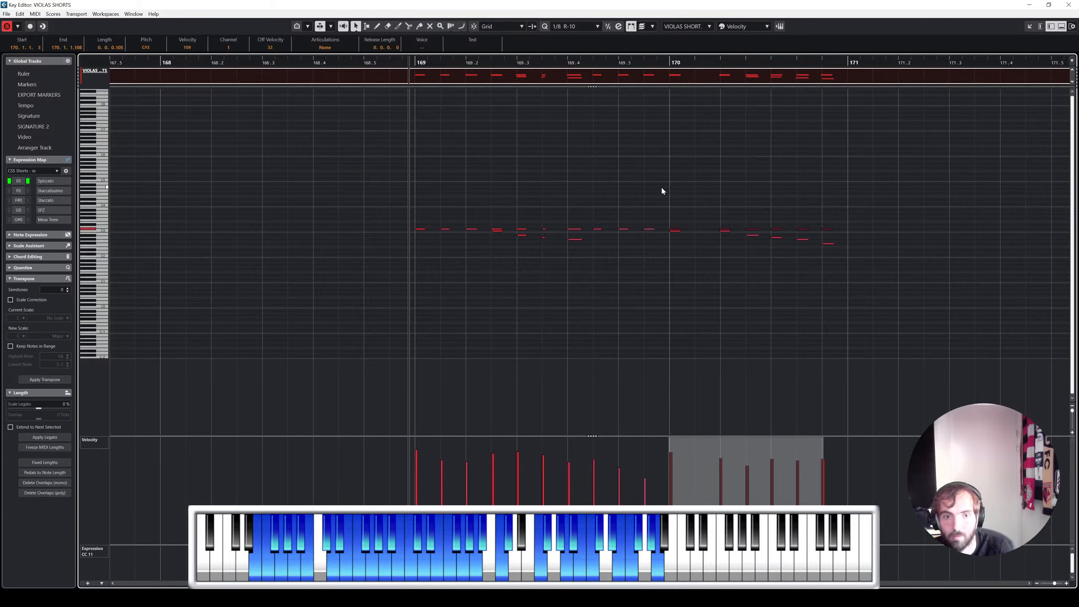
key("space")
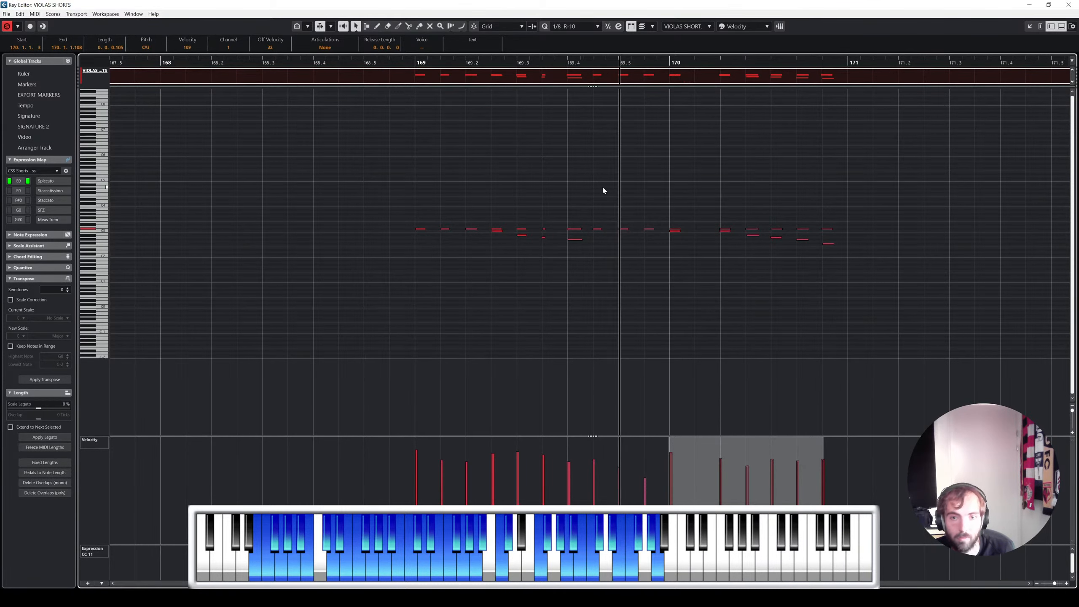
left_click_drag(960, 194, 335, 287)
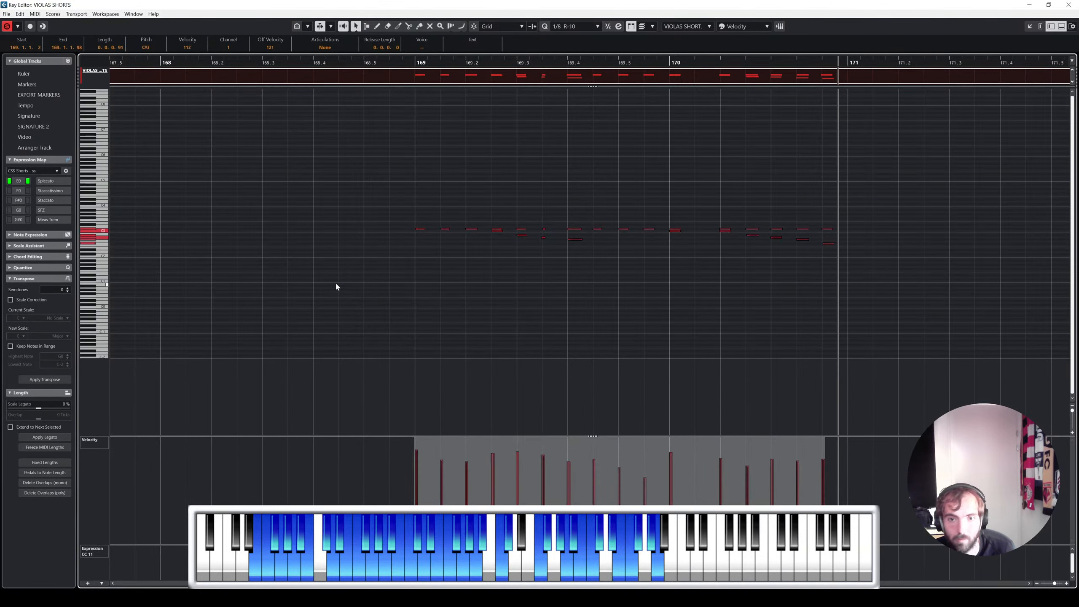
left_click(585, 279)
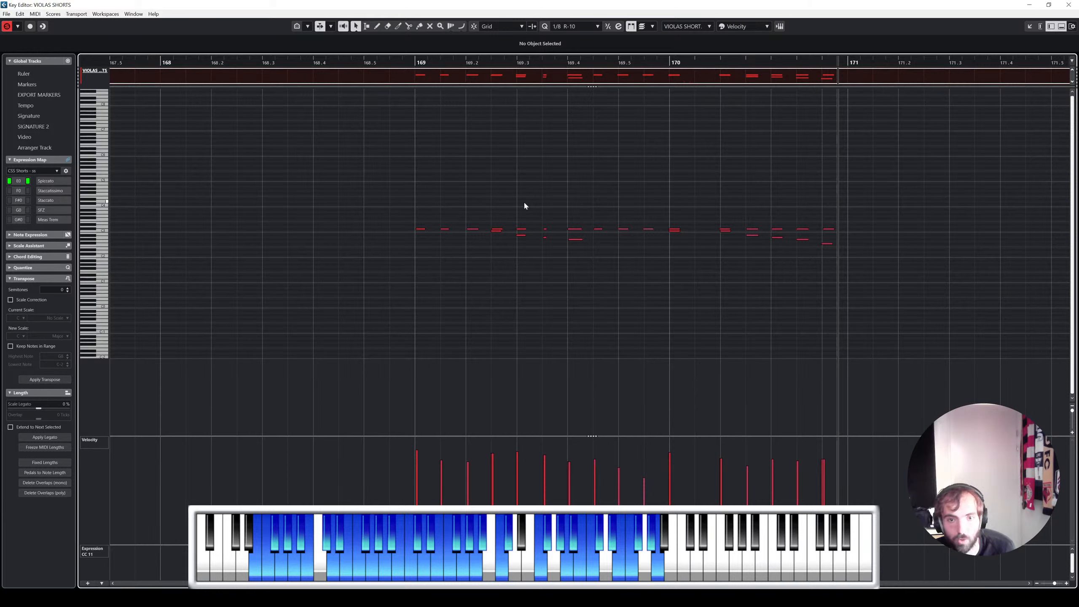
Step: Play the viola double stops from bar 169, replay them from just before the bar, and turn off solo
left_click(418, 64)
key("space")
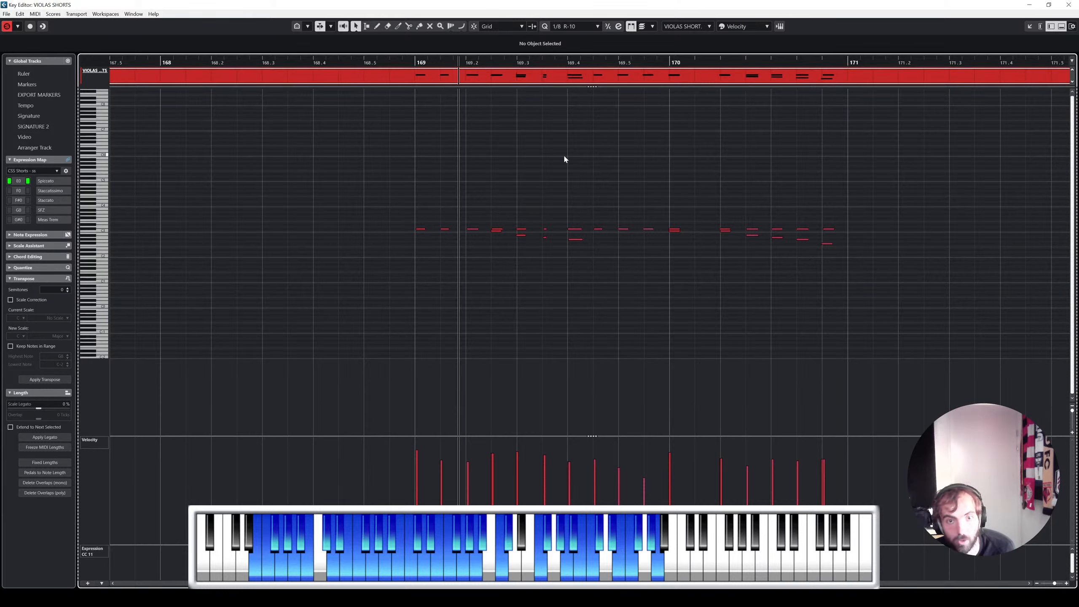
key("space")
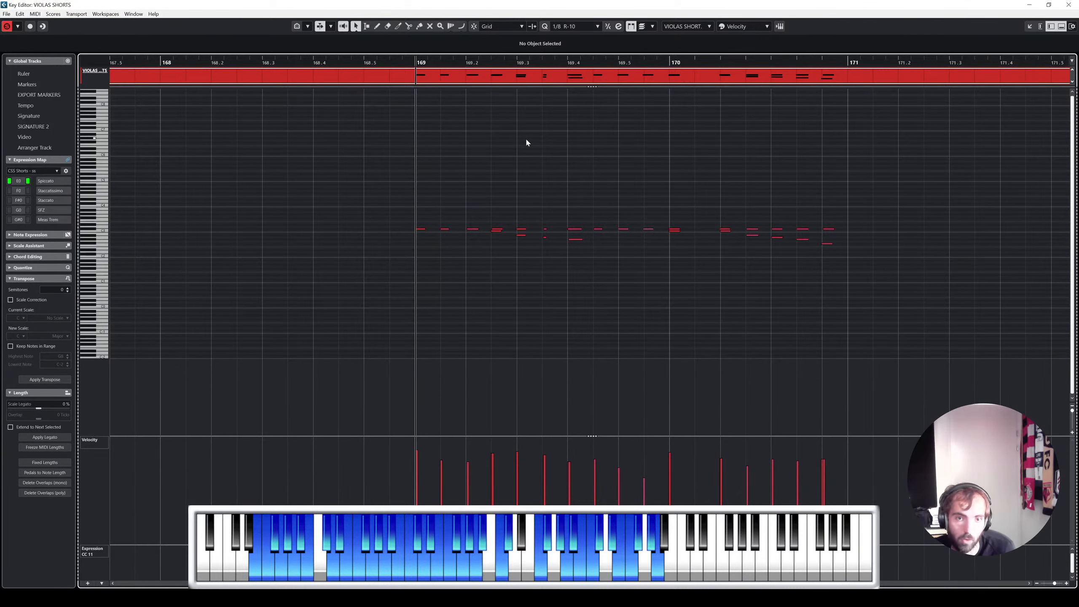
key("space")
key("space")
left_click_drag(407, 67, 408, 65)
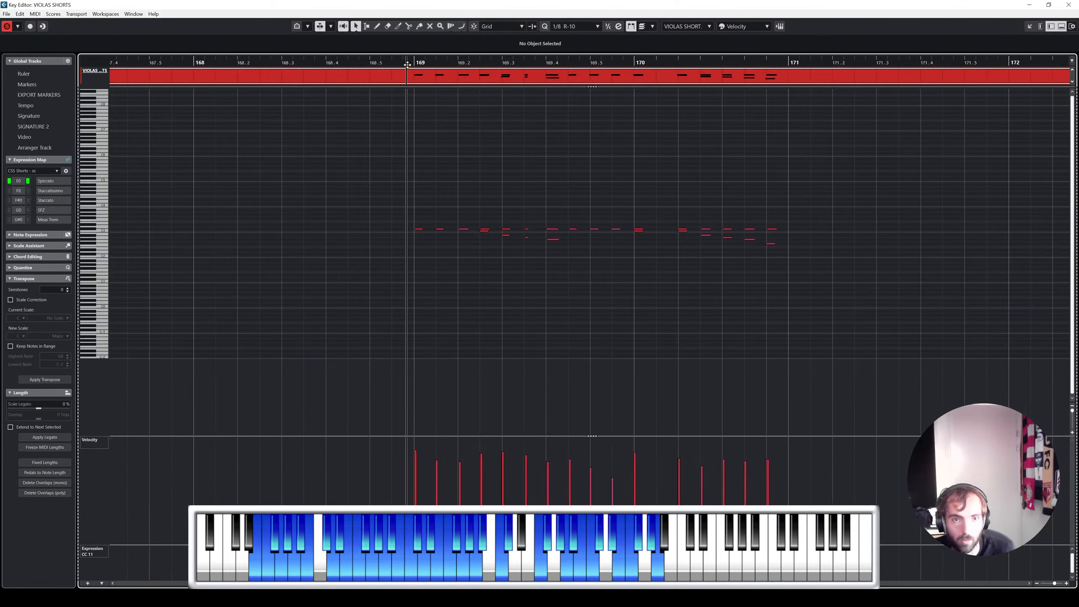
key("space")
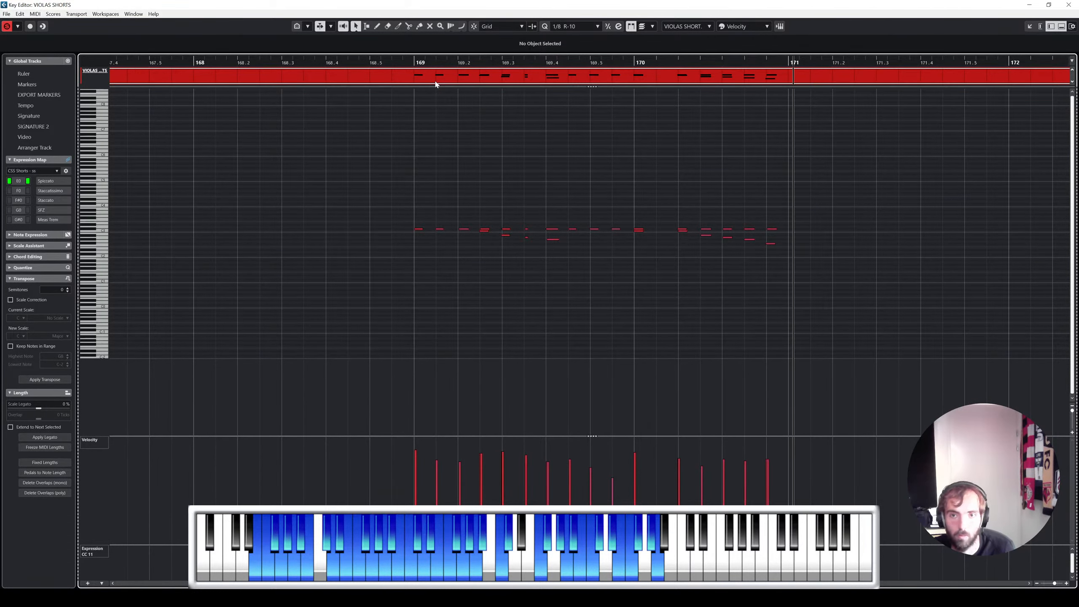
key("s")
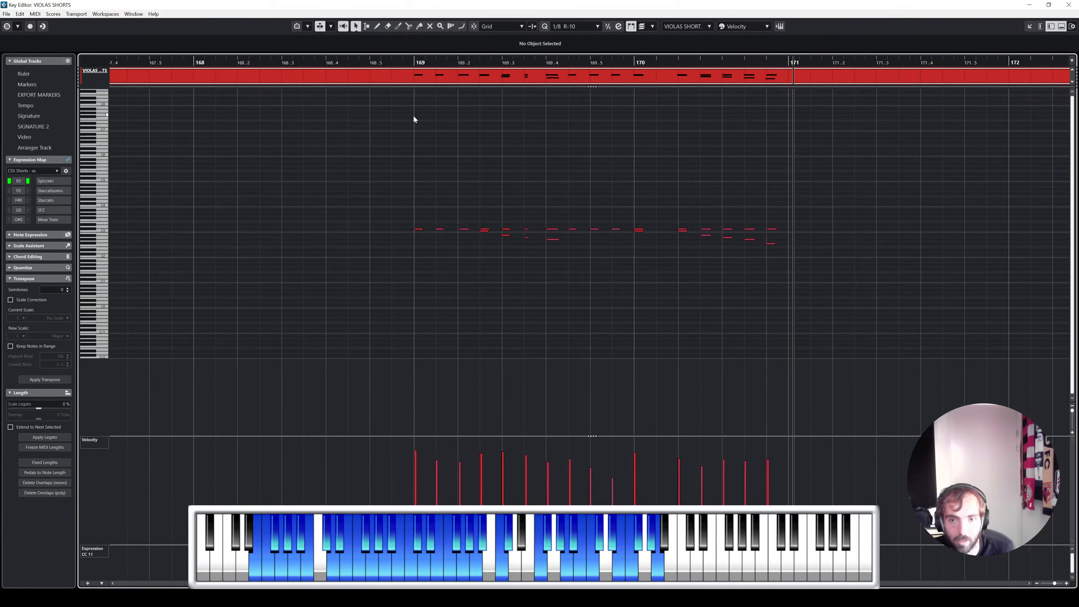
Step: Return to the project view and trim the start of the VIOLAS SHORTS part to bar 168
left_click(1068, 5)
left_click_drag(564, 295, 529, 265)
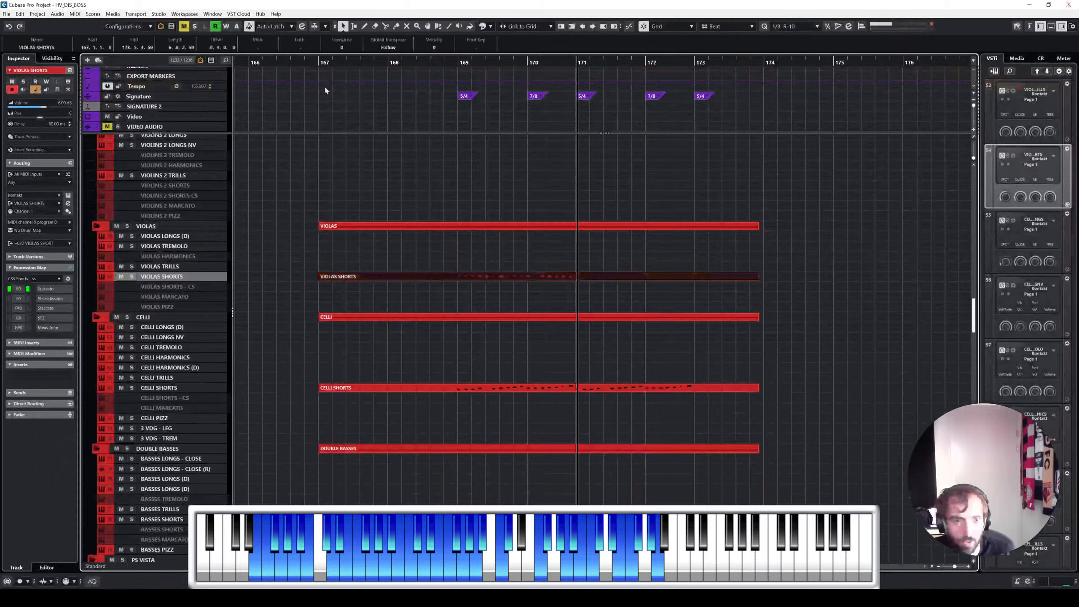
left_click(321, 62)
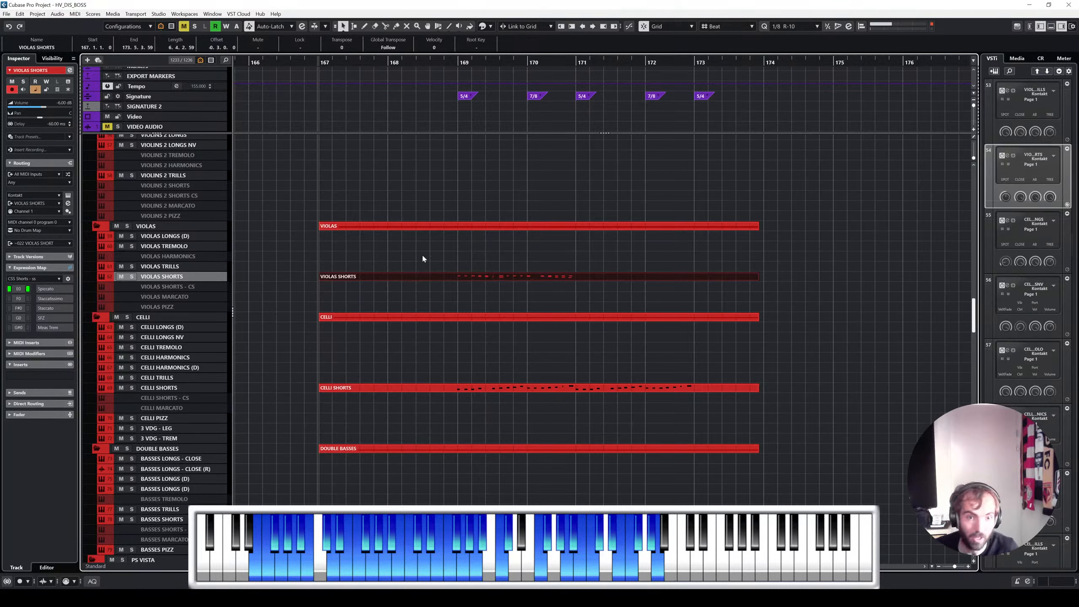
left_click_drag(321, 280, 390, 281)
key("l")
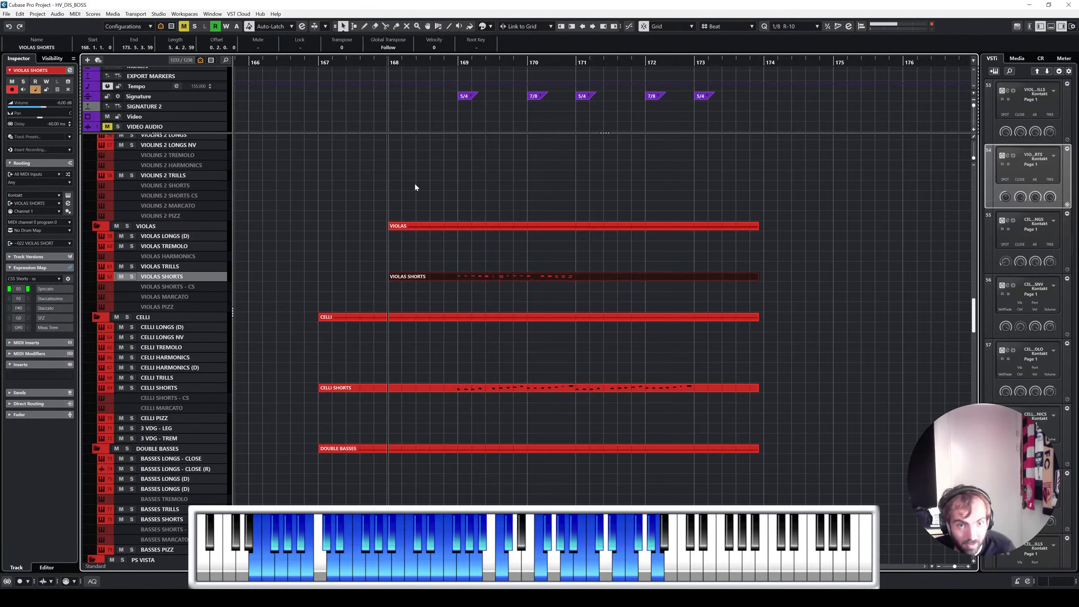
Step: Copy the VIOLAS SHORTS part to the MID STRINGS SHORTS track at bar 168 and open both parts for note editing
scroll(416, 187, "down", 6)
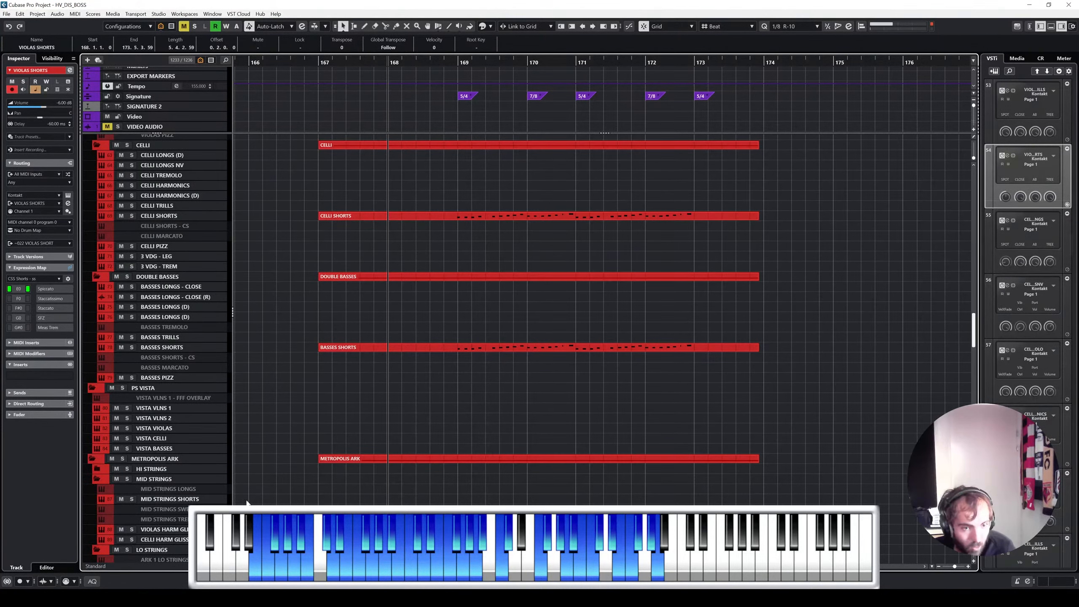
left_click(246, 500)
scroll(483, 265, "up", 3)
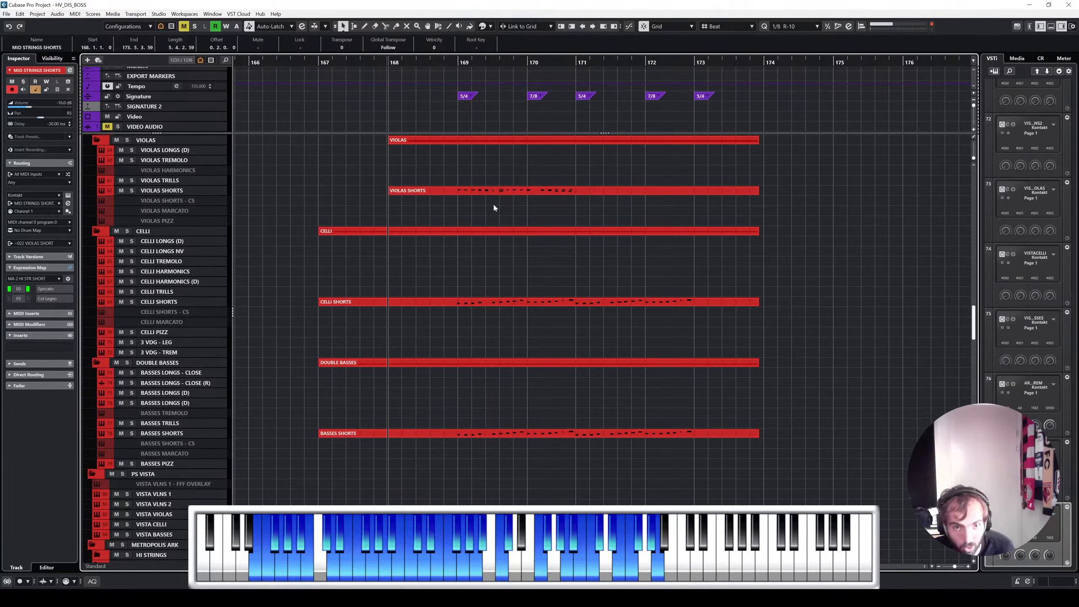
double_click(497, 189)
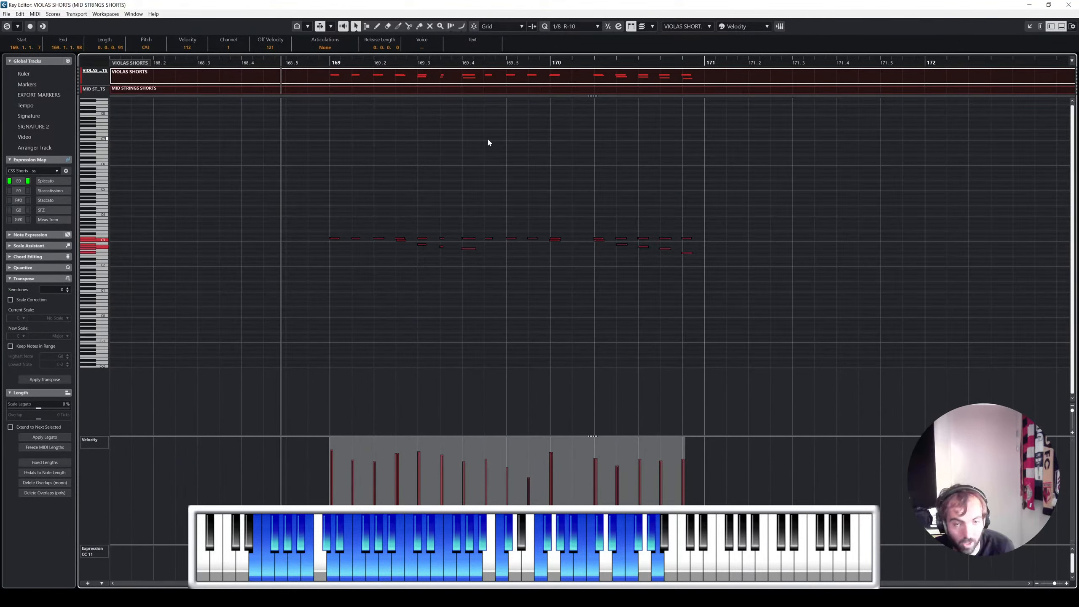
Step: Solo the violas and mid strings and requantize all the notes of bars 169 and 170 with 1/8 R-10
key("s")
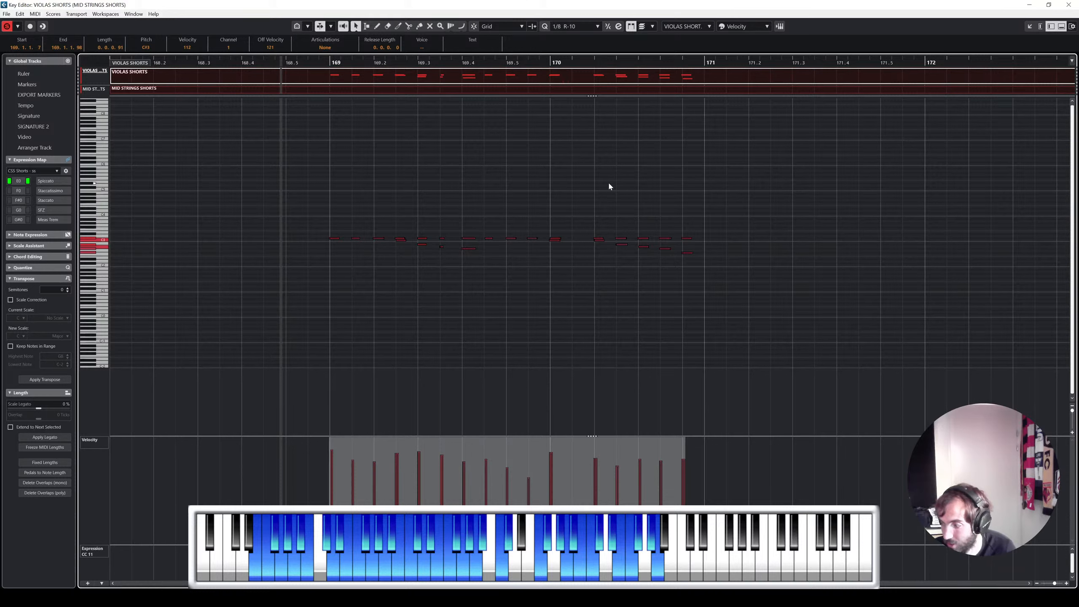
left_click_drag(335, 197, 309, 200)
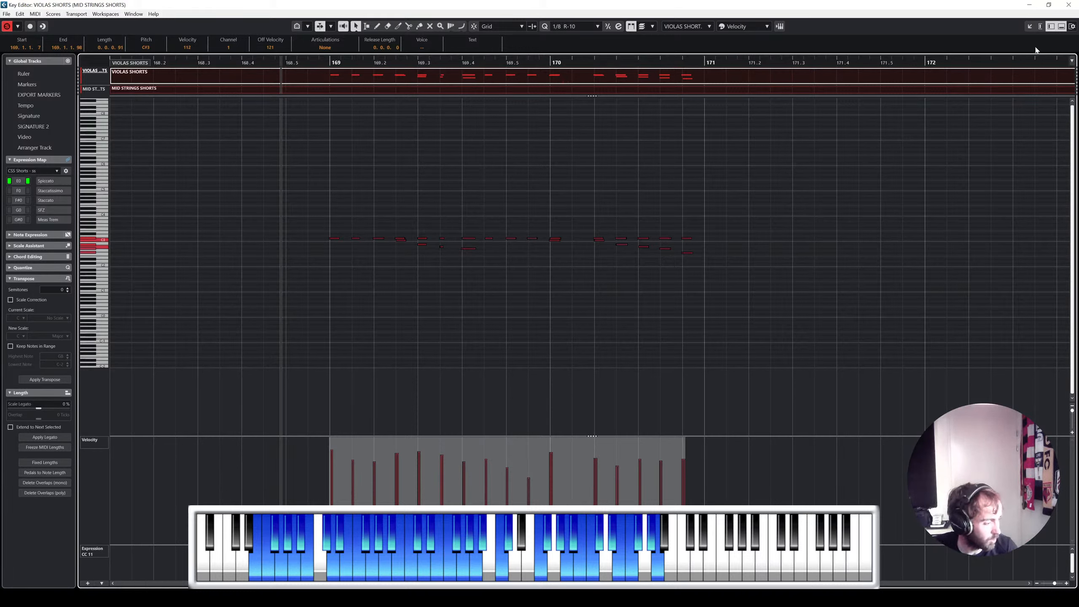
left_click_drag(752, 184, 264, 281)
key("q")
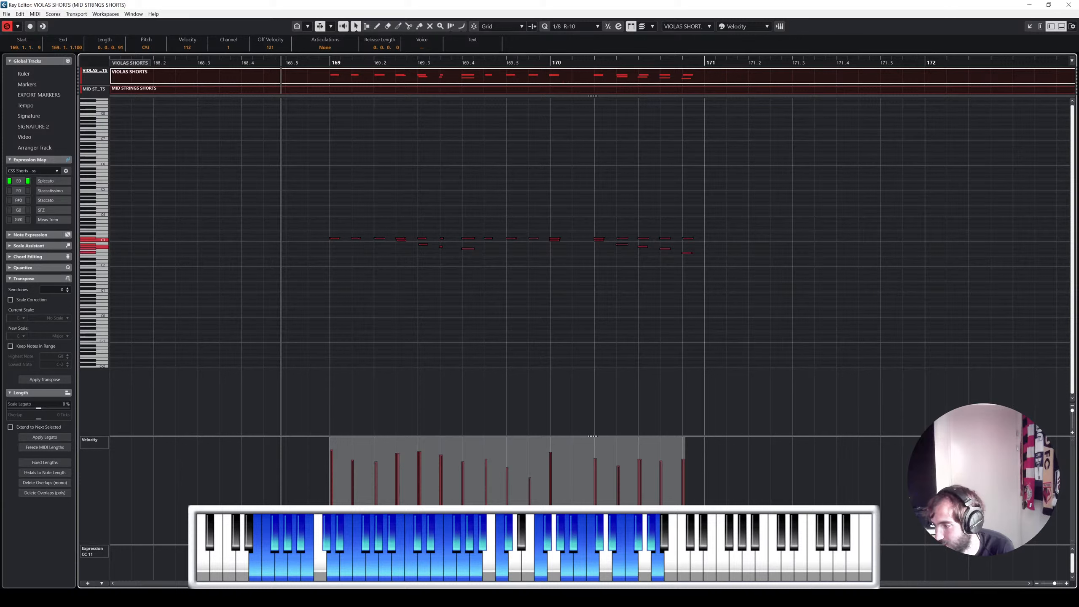
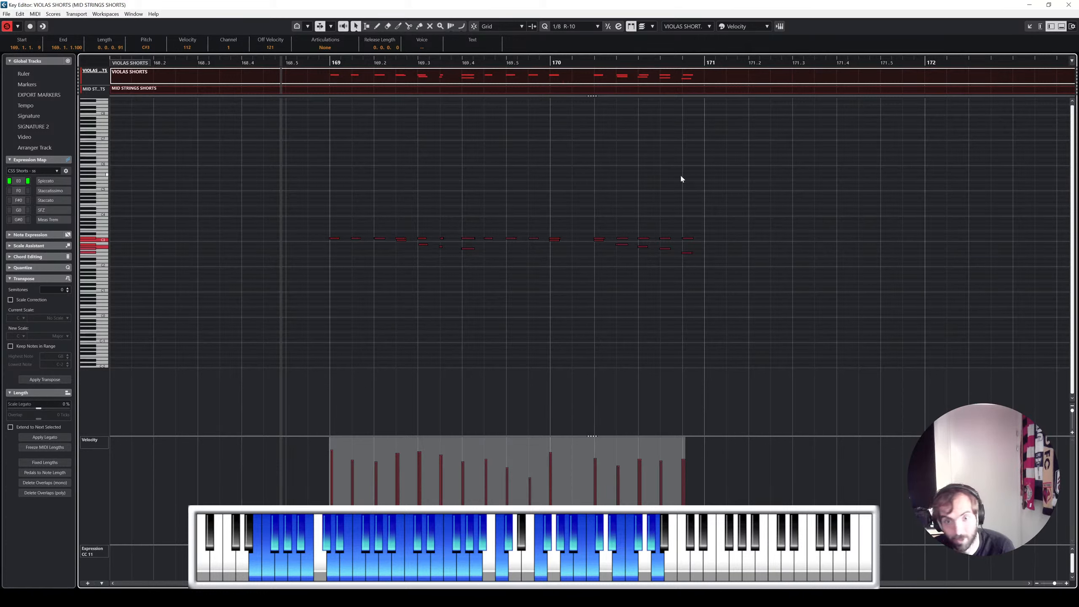
left_click_drag(795, 180, 296, 284)
key("q")
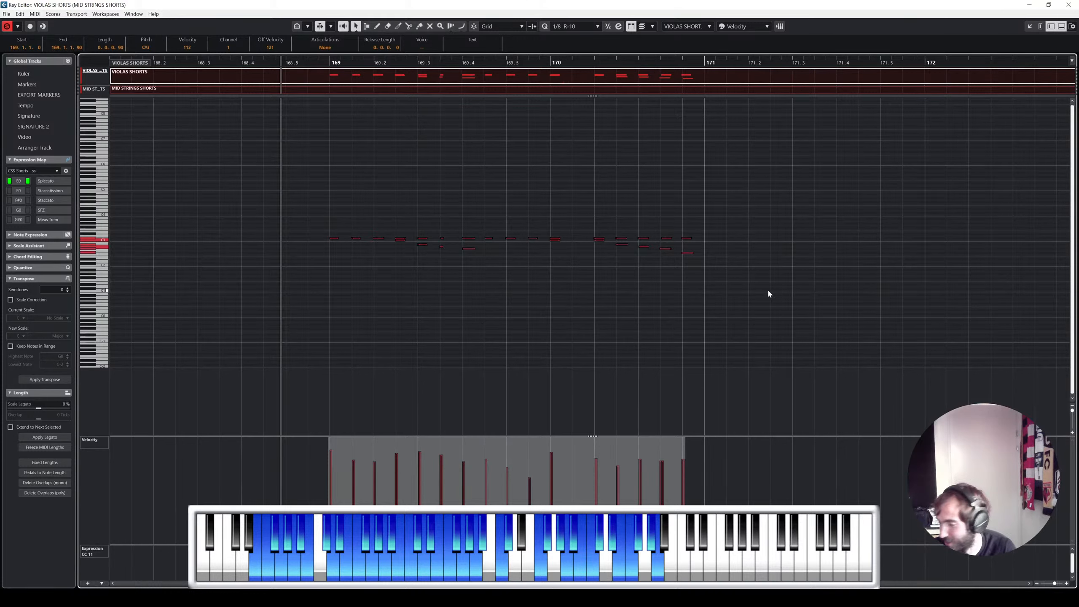
left_click_drag(767, 289, 283, 204)
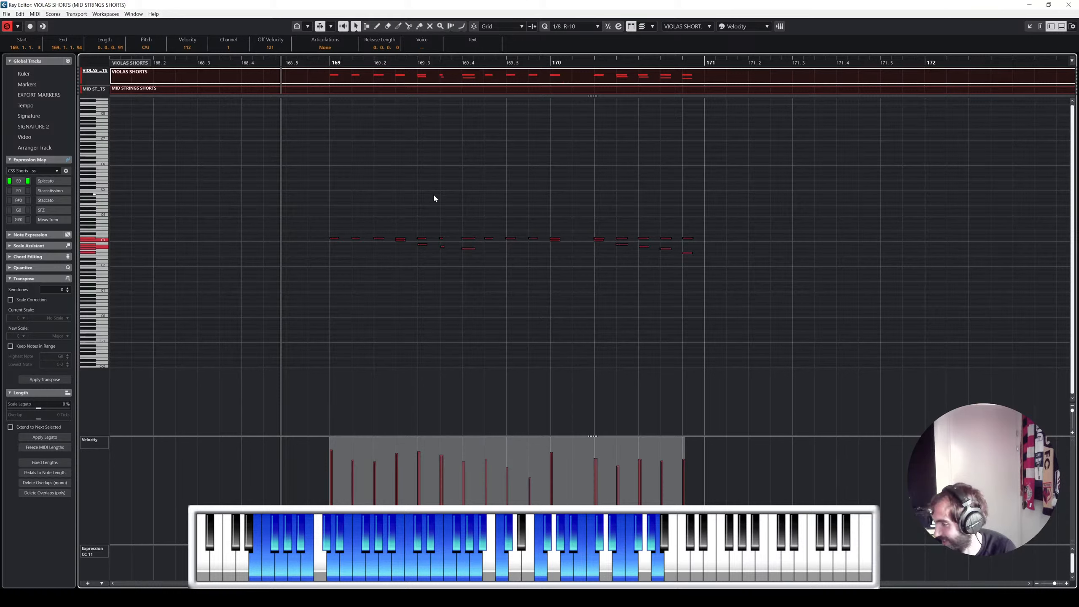
Step: Play the layered viola and mid strings passage soloed, and replay it unsoloed from just before bar 169
key("space")
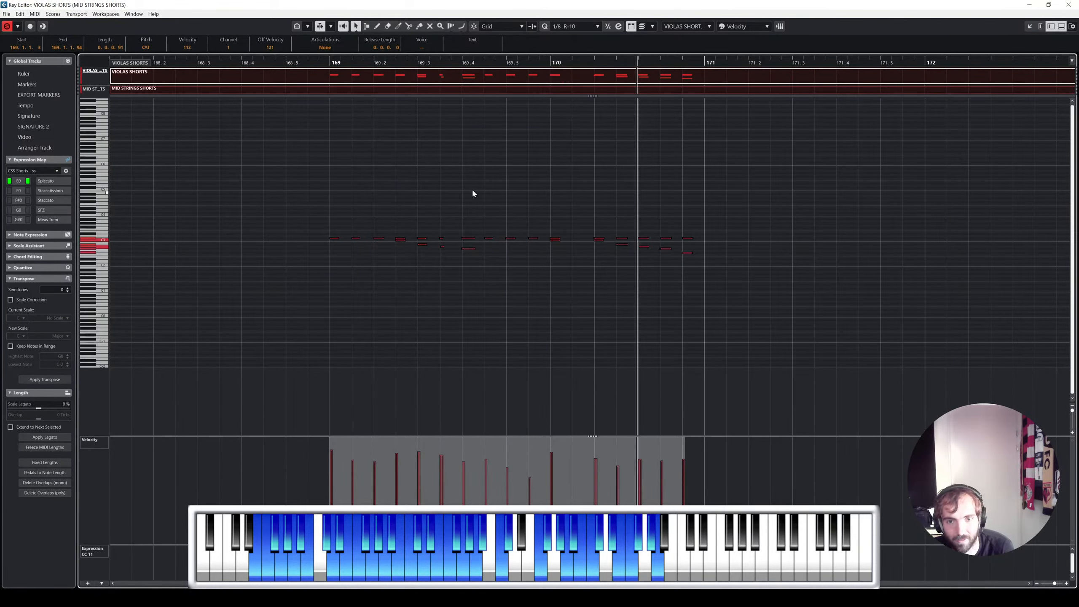
key("s")
left_click_drag(327, 61, 280, 61)
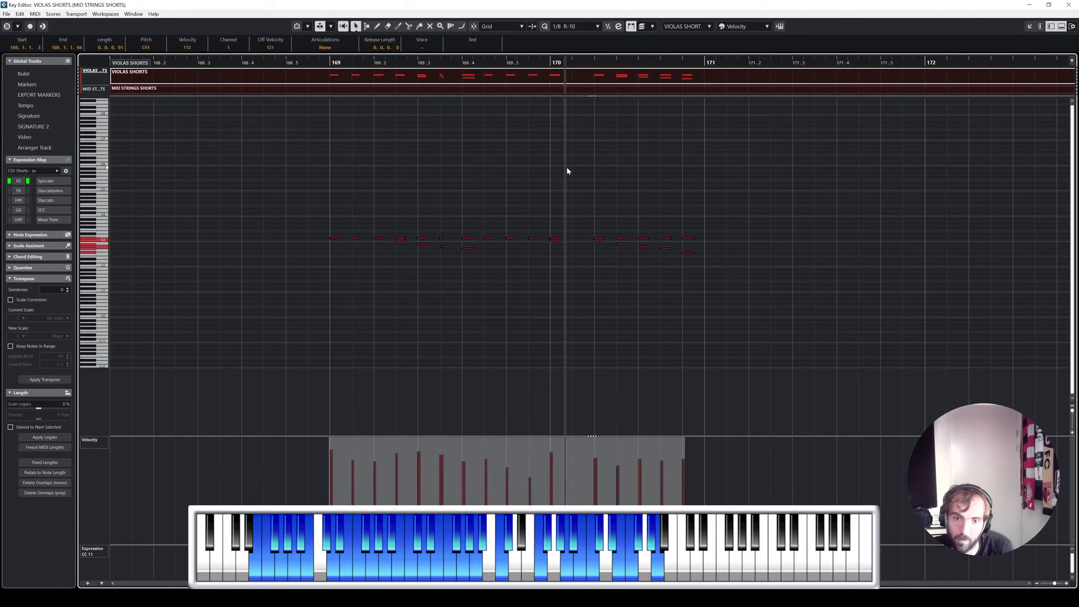
key("space")
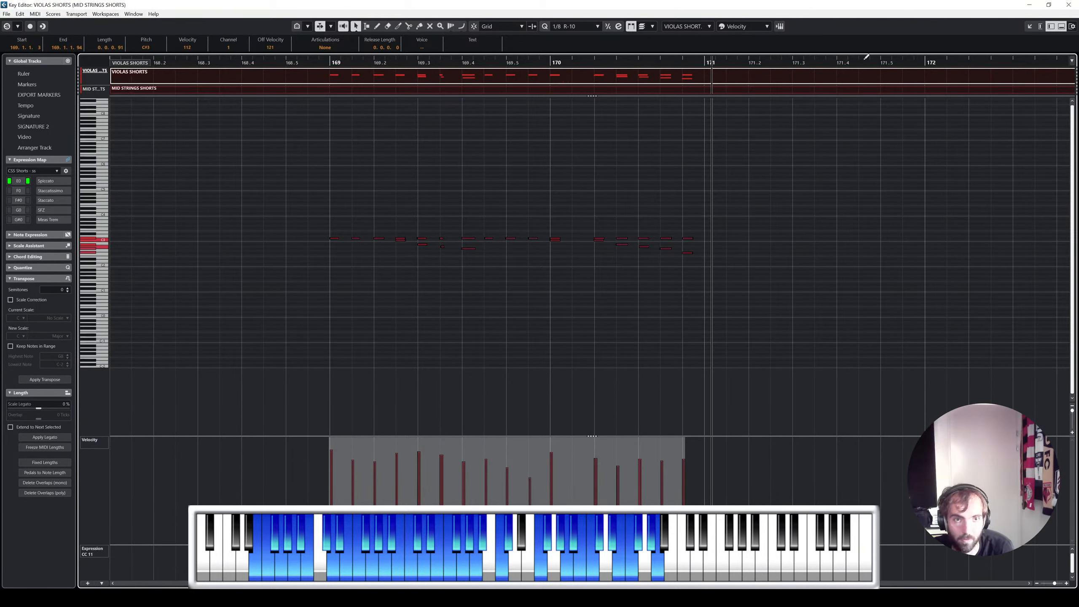
Step: Open the viola part together with the celli, basses, mid strings and ARK 1 and 2 low strings shorts in the key editor
left_click(1069, 4)
left_click(584, 302, "shift")
left_click(576, 362, "shift")
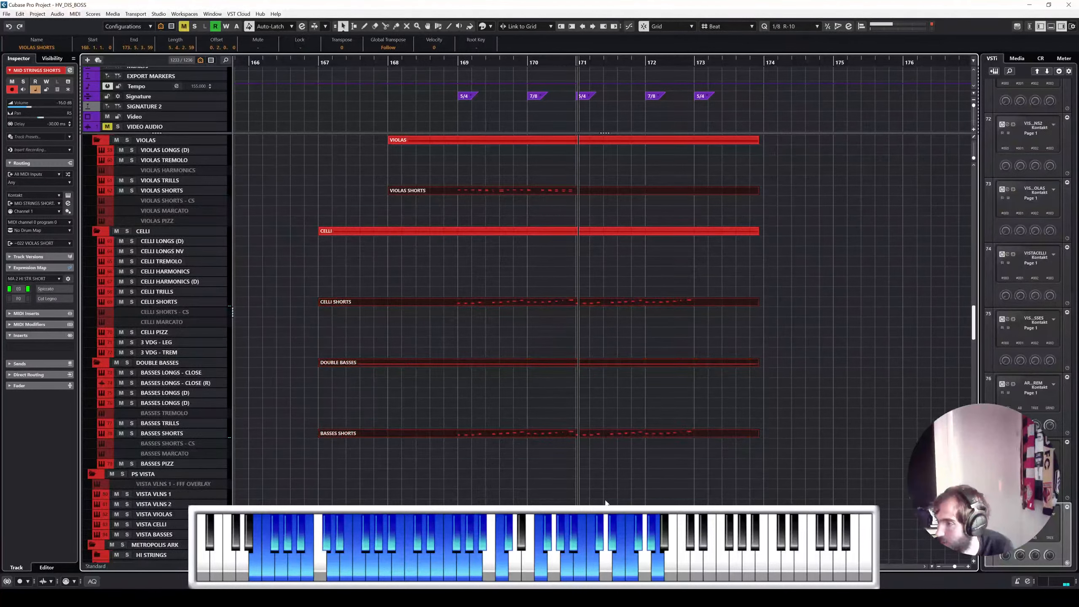
scroll(608, 503, "down", 3)
scroll(615, 467, "down", 1)
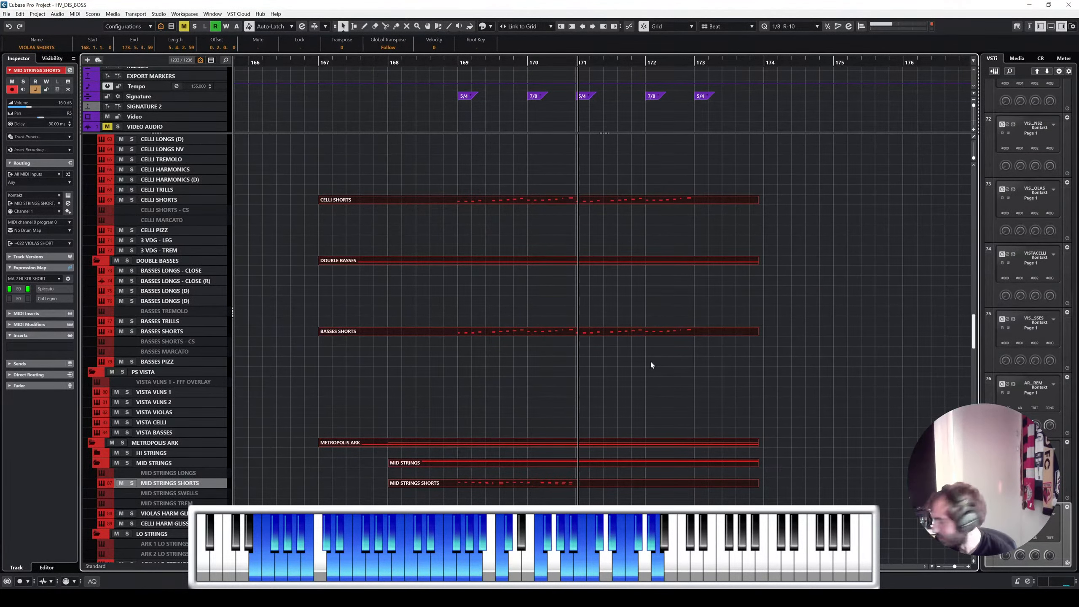
scroll(650, 361, "down", 10)
double_click(607, 394)
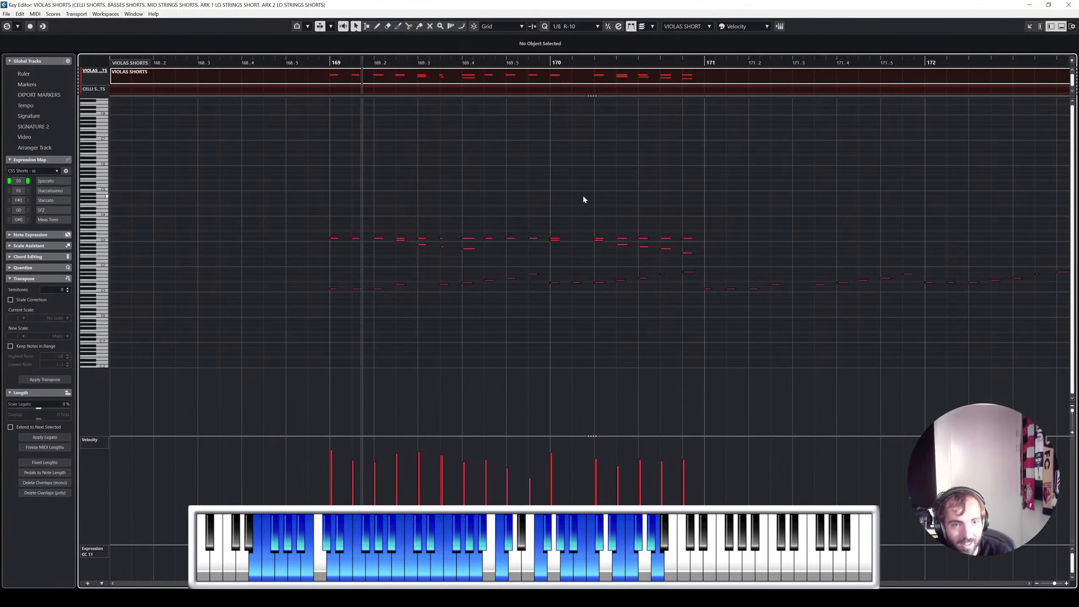
Step: Solo the combined short string parts, play them from just before bar 169, and close the note editor
key("s")
key("space")
left_click(284, 62)
key("space")
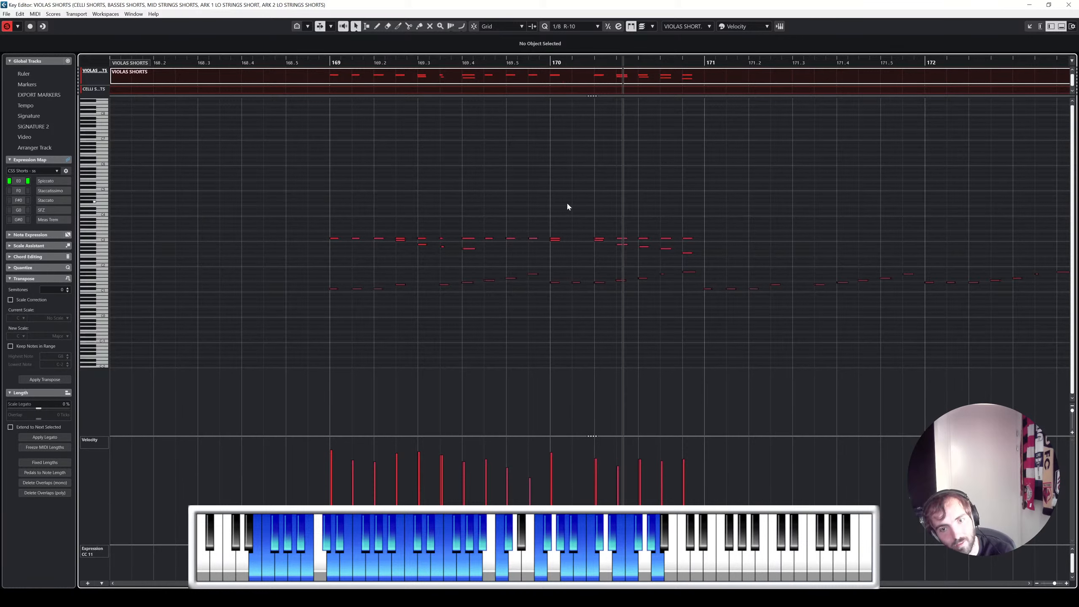
left_click(286, 63)
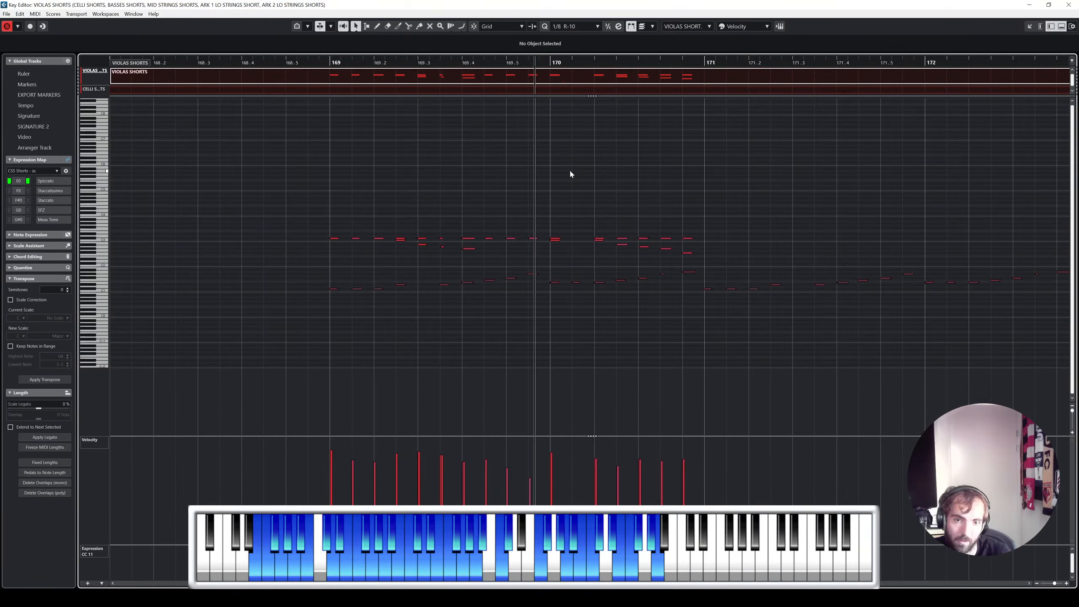
left_click(1068, 5)
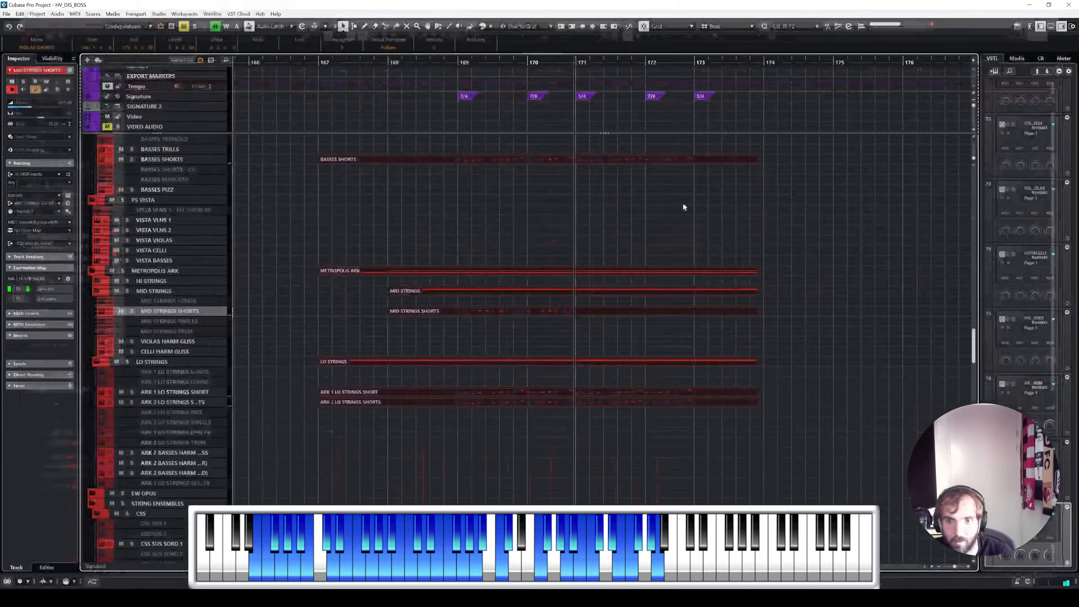
Step: Copy the Violas Shorts part onto the Violins 2 Shorts track at bar 168 and enable that track
left_click(505, 311)
scroll(423, 174, "up", 6)
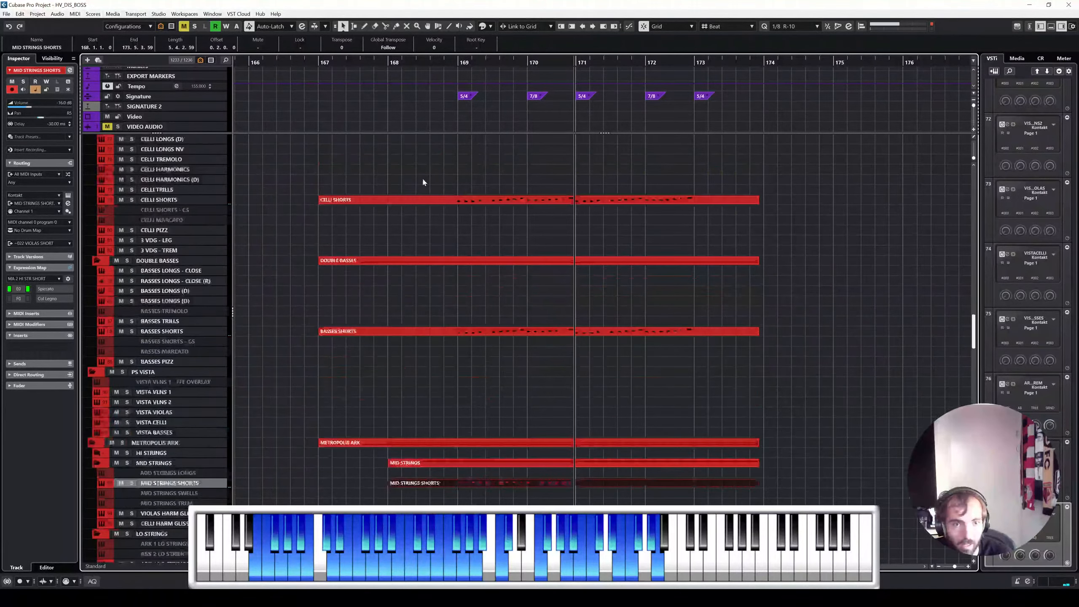
left_click(436, 175)
left_click(388, 63)
scroll(385, 199, "up", 6)
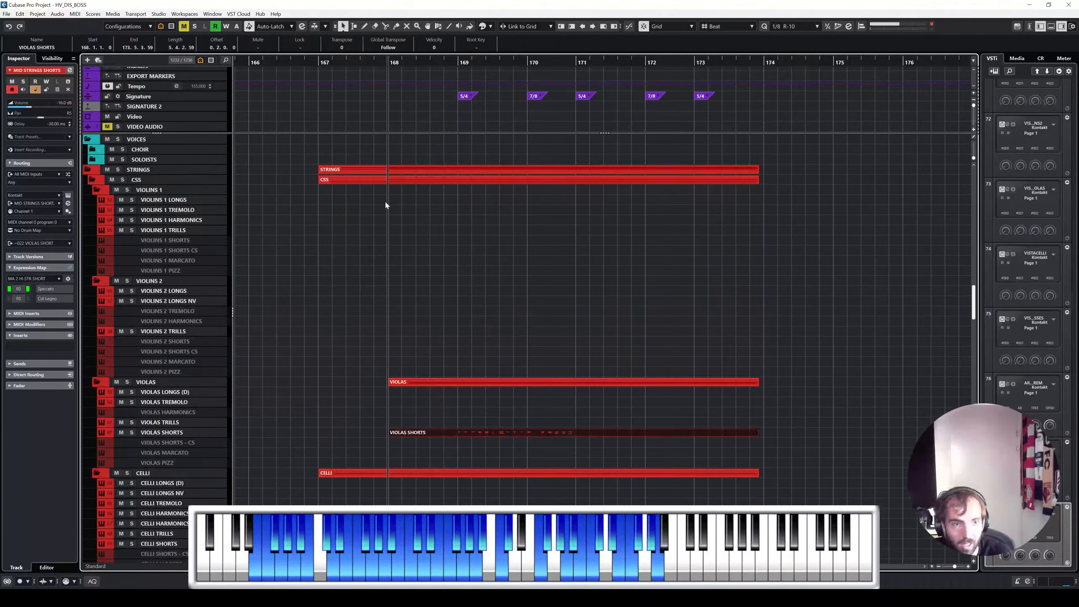
left_click(191, 342)
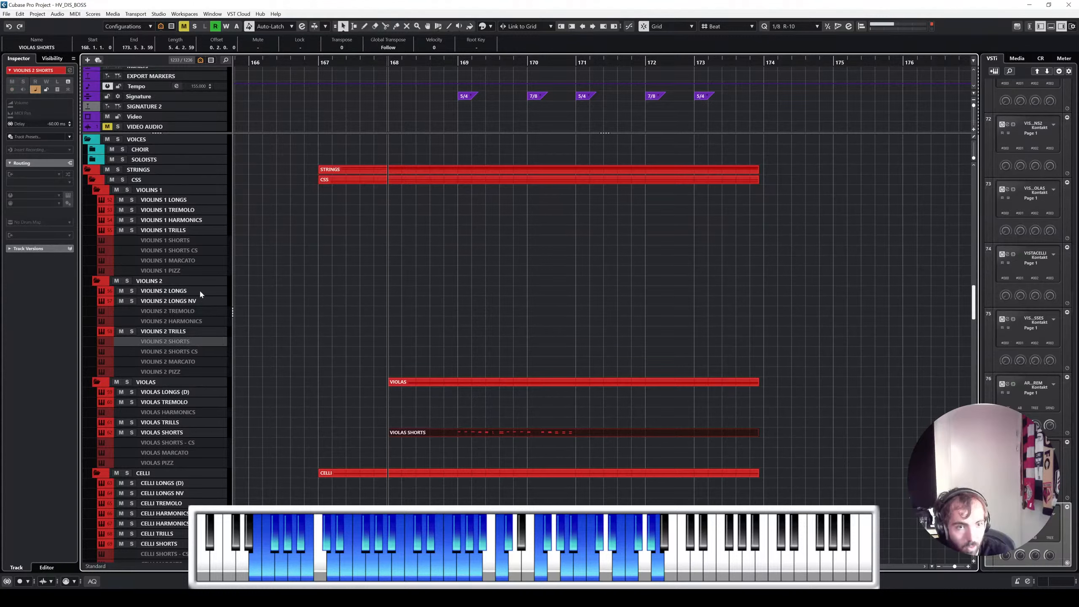
key("ctrl+v")
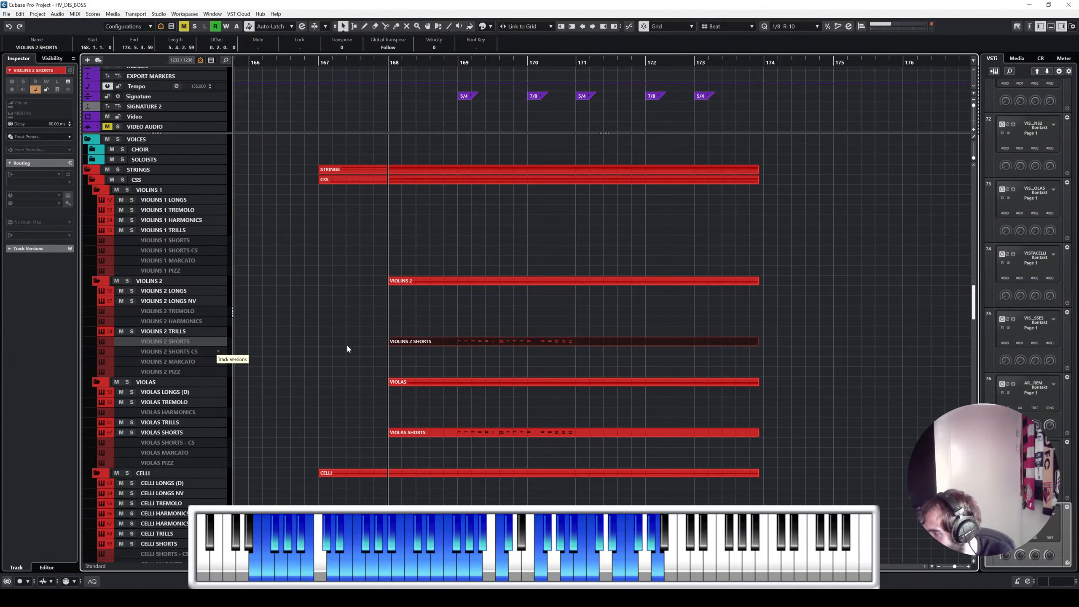
key("shift+d")
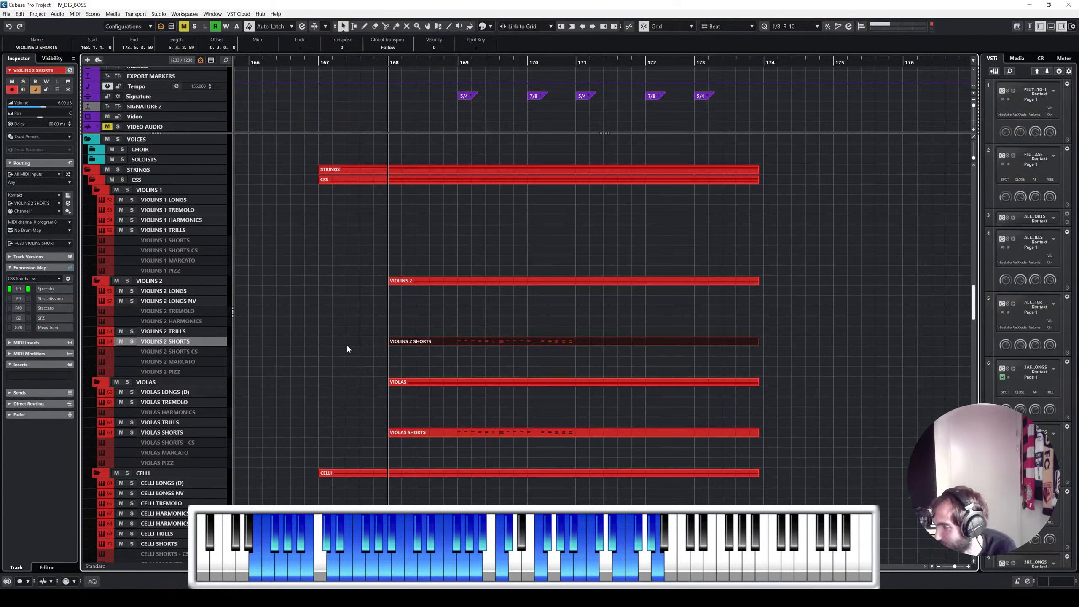
Step: Transpose all Violins 2 Shorts notes up an octave and play them from just before bar 169
double_click(534, 341)
left_click_drag(794, 300, 270, 216)
key("shift+Up")
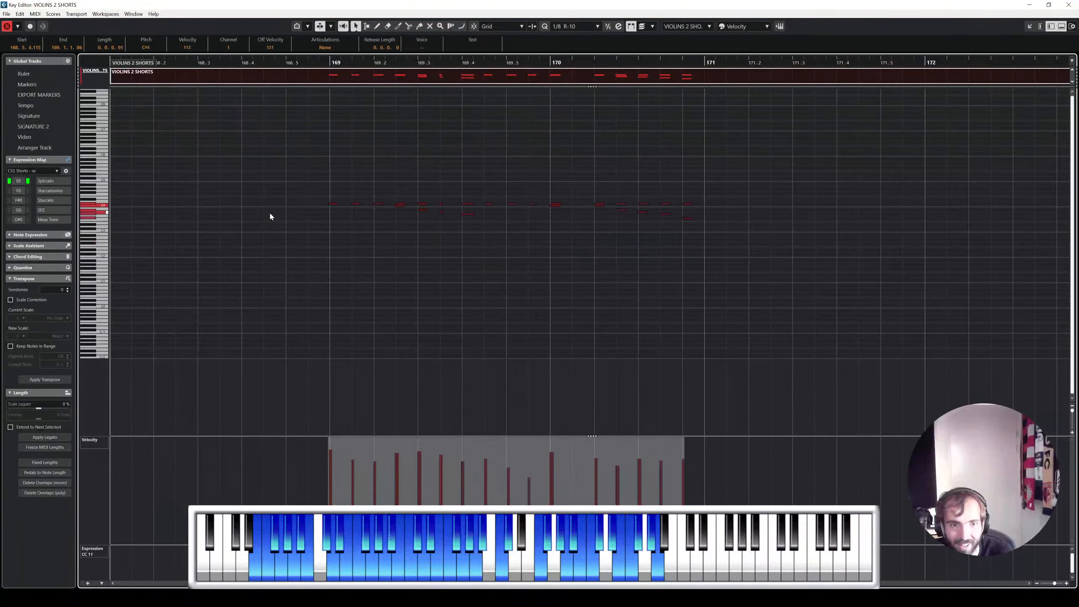
left_click(285, 61)
key("space")
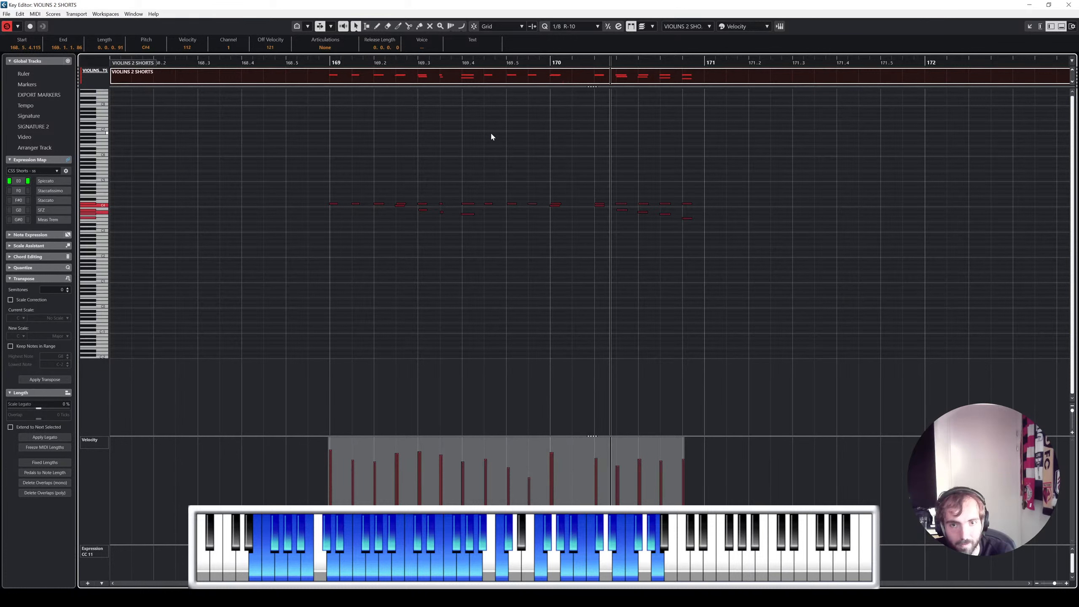
key("space")
key("space")
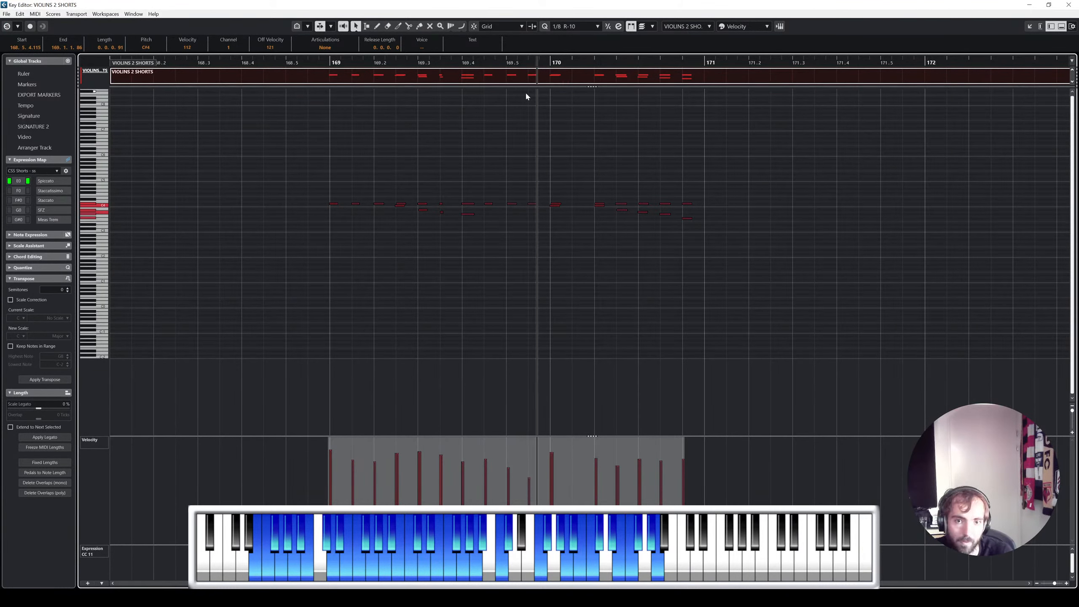
Step: Requantize the Violins 2 Shorts notes of bars 169 and 170 with 1/8 R-10, and raise them another octave
left_click_drag(290, 178, 763, 260)
key("q")
key("shift+Up")
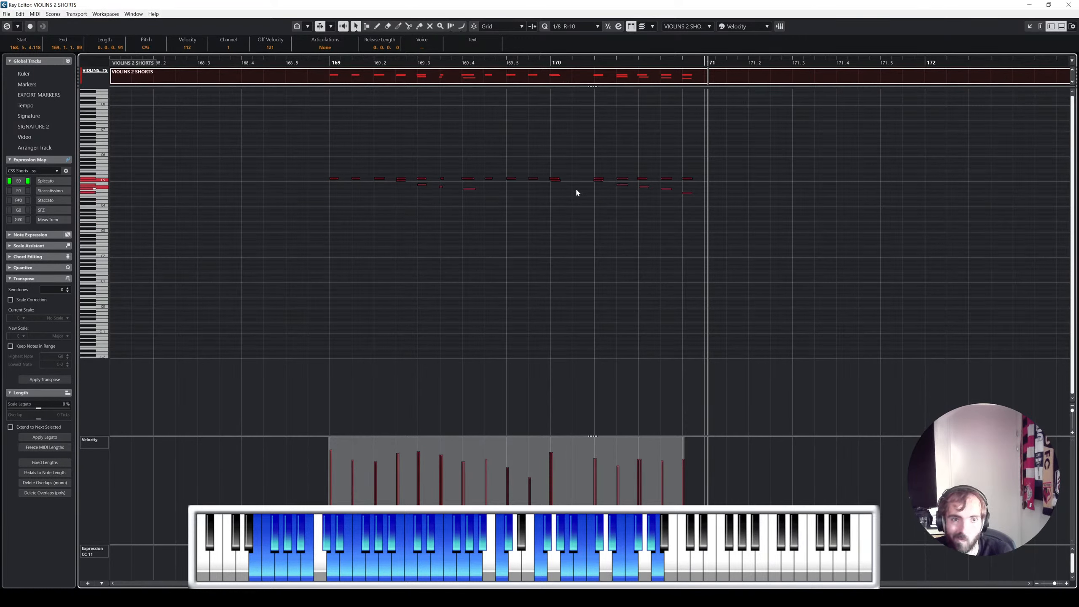
left_click(345, 171)
left_click(334, 179)
left_click(356, 179)
left_click(380, 179)
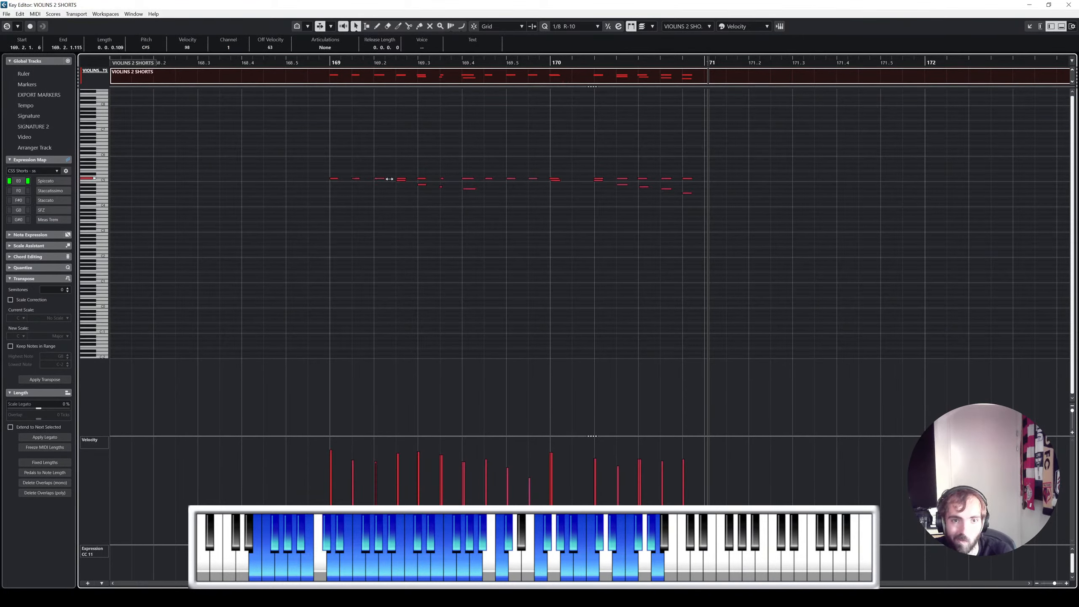
Step: Close the note editor and play the layered string arrangement from just before bar 169
left_click_drag(307, 62, 285, 62)
left_click(1069, 5)
scroll(572, 325, "down", 3)
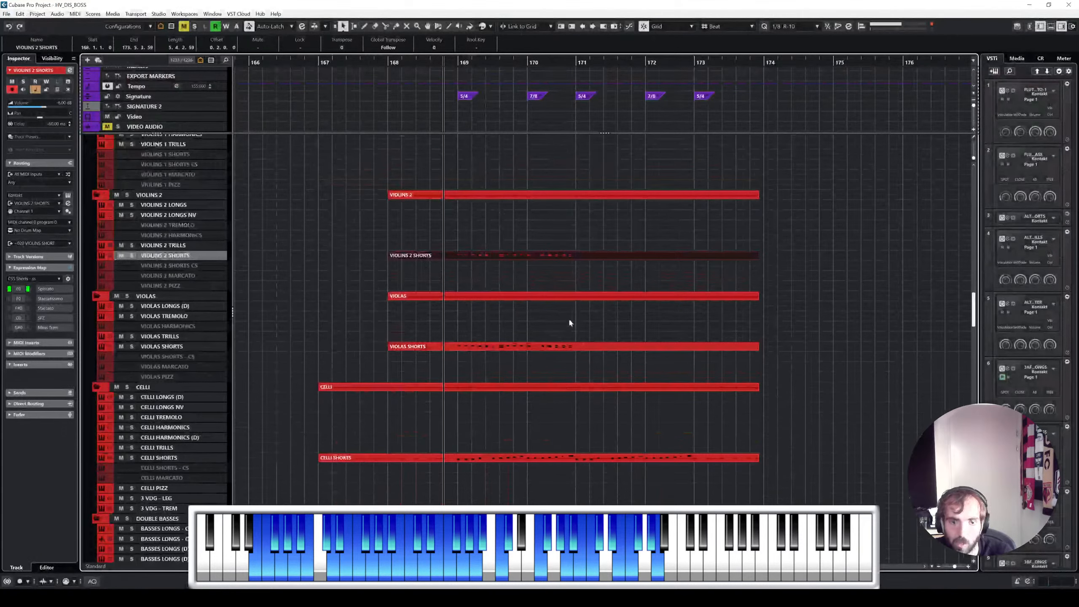
key("space")
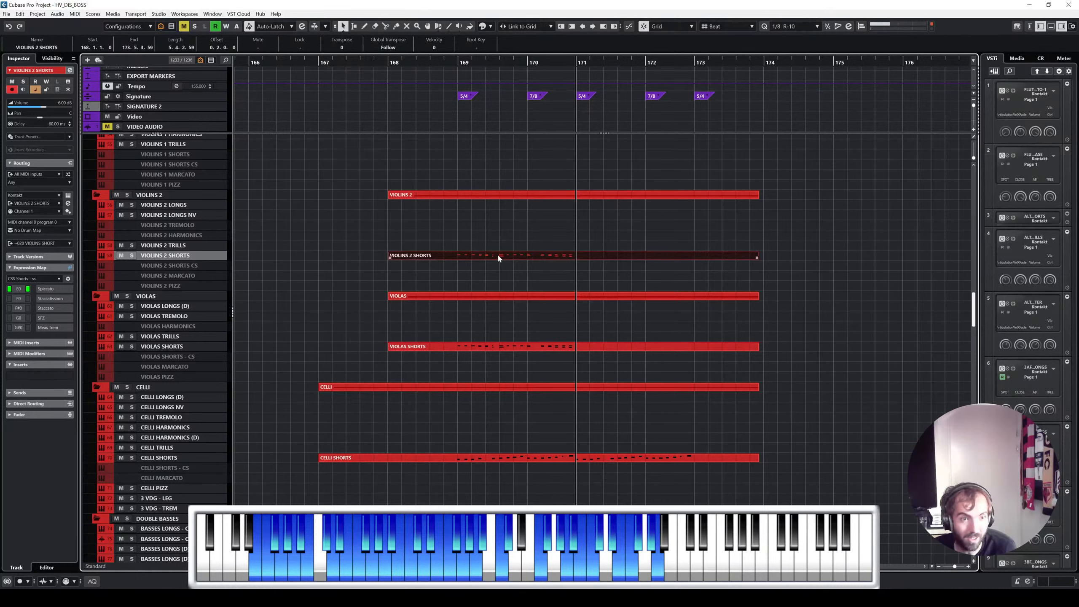
Step: Transpose all Violins 2 Shorts notes down an octave, play them from just before bar 169, and close the note editor
left_click(511, 246)
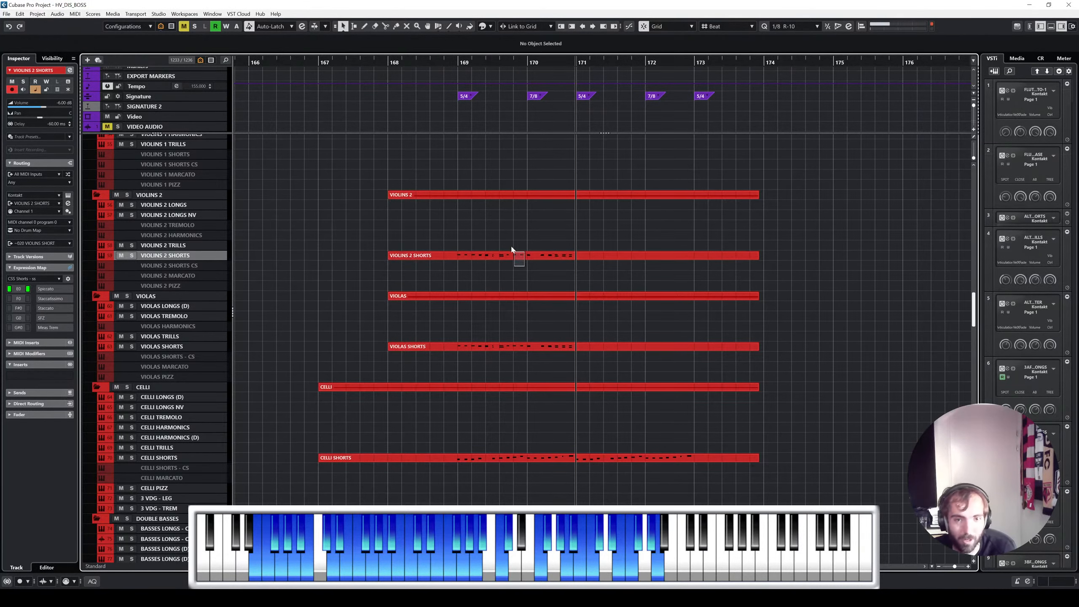
double_click(508, 252)
left_click_drag(833, 253, 328, 176)
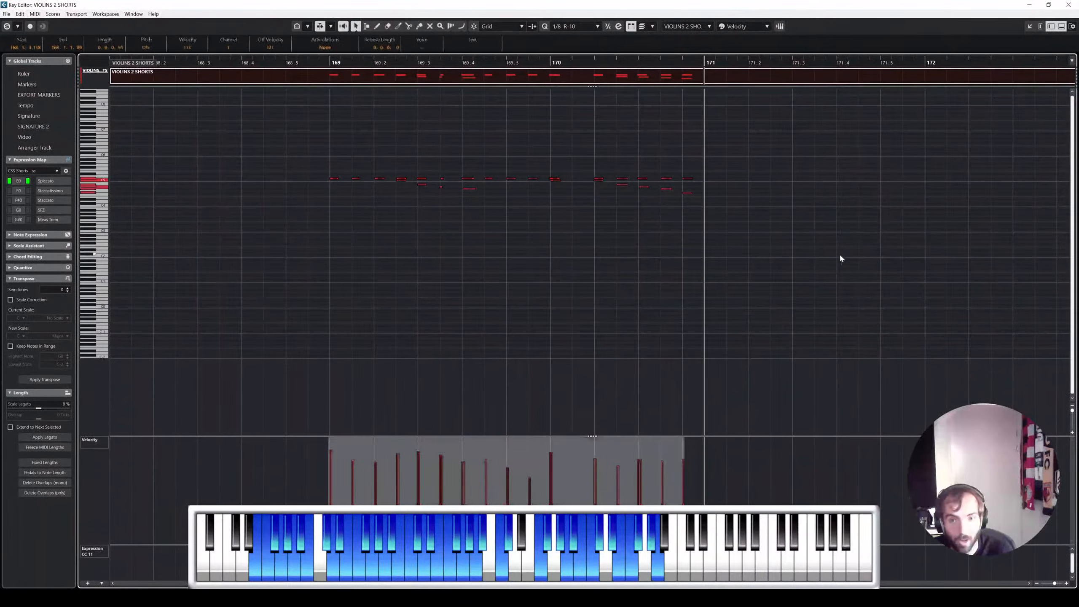
key("shift+Down")
left_click(586, 200)
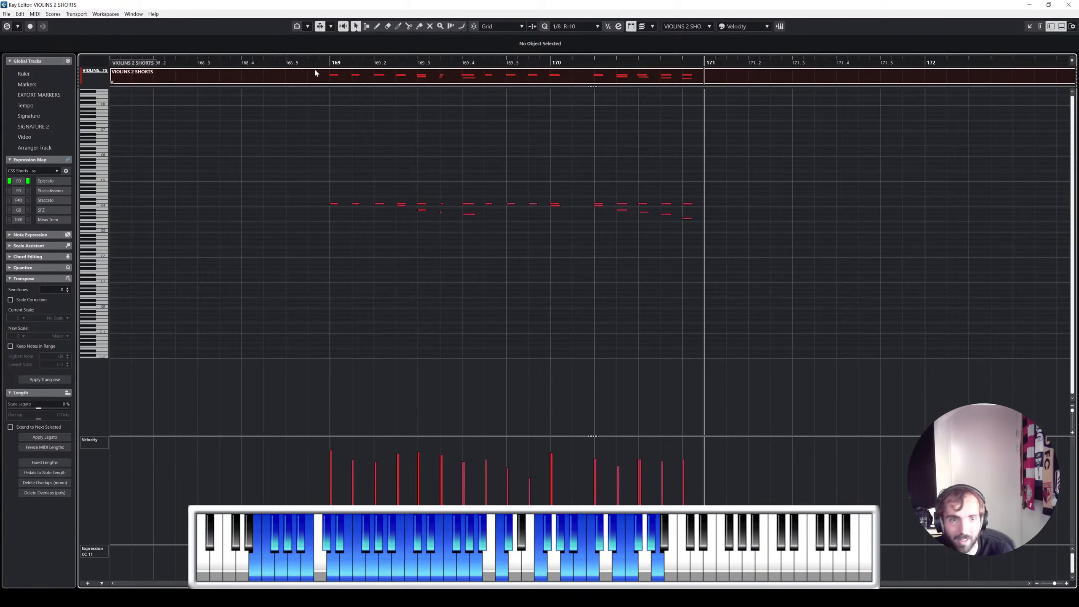
left_click(283, 59)
key("space")
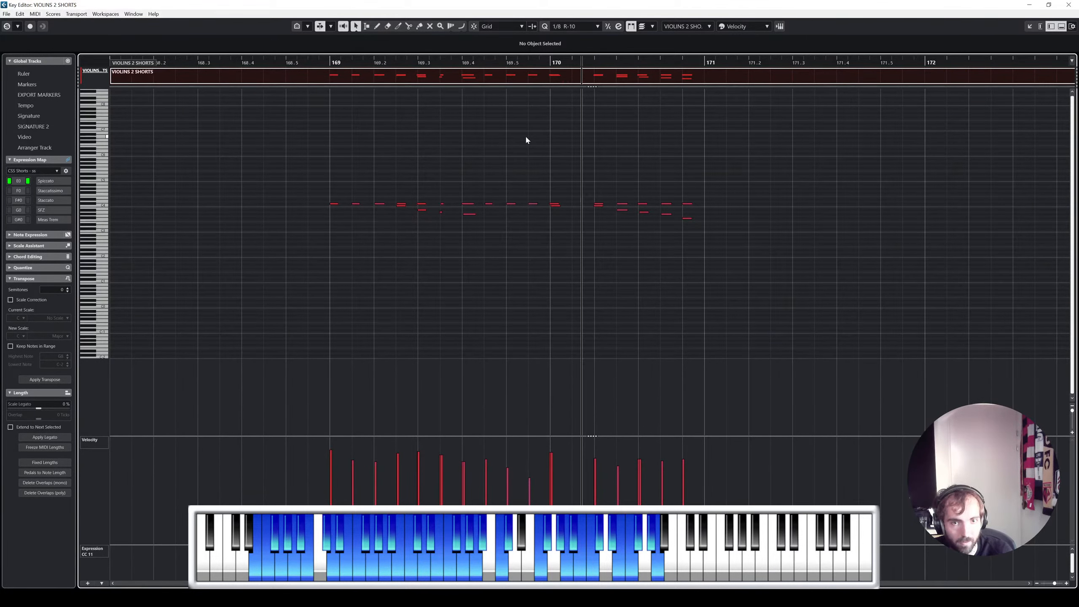
left_click(1070, 4)
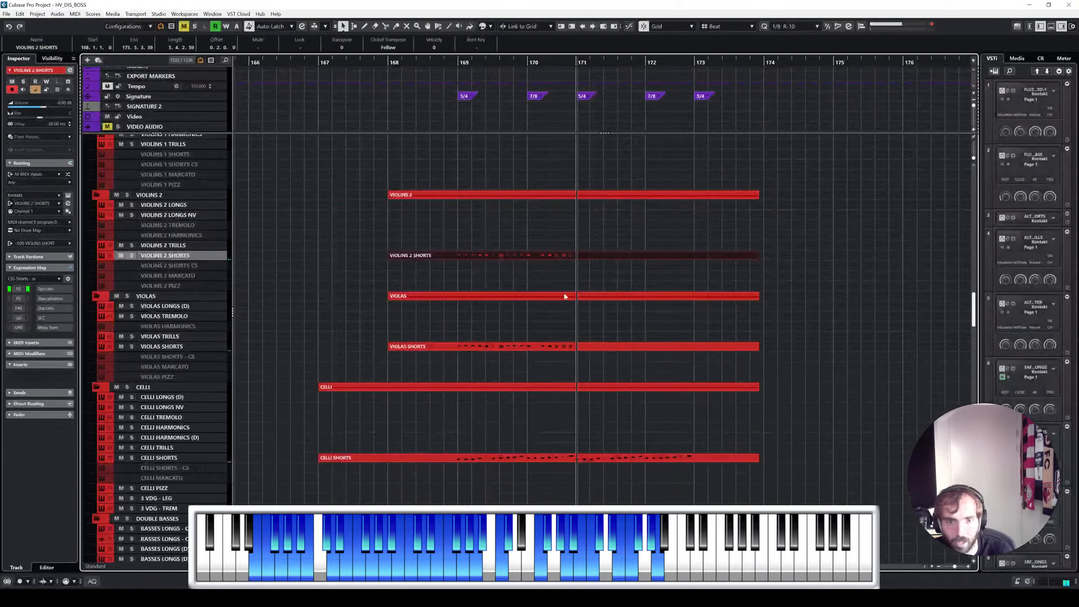
Step: View the Violins 2 Shorts and Violas Shorts parts together in the key editor, playing from around bar 169
left_click(548, 346, "shift")
double_click(574, 347)
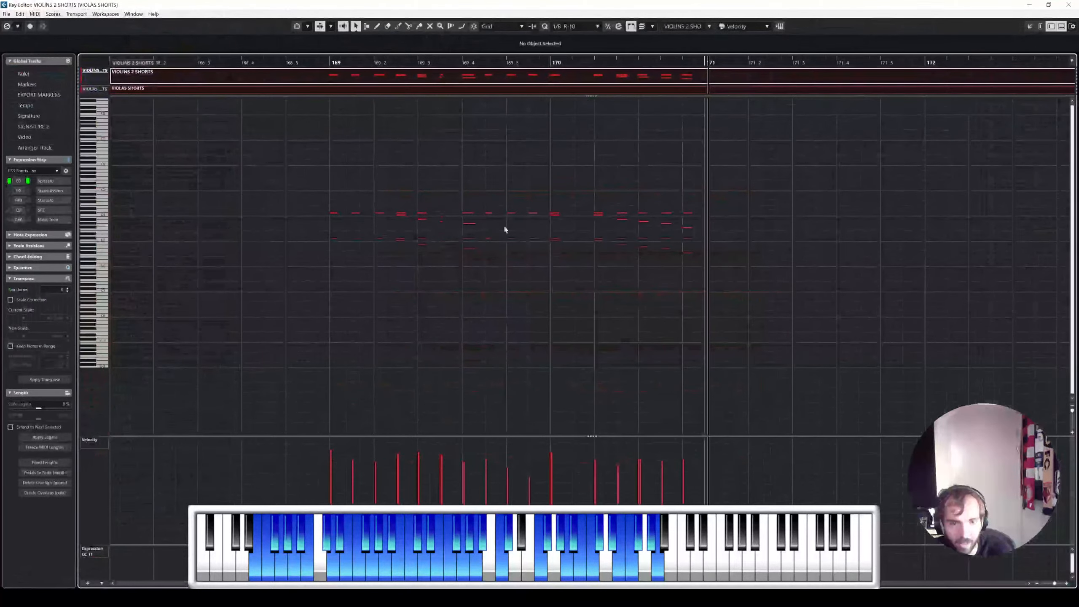
left_click(325, 62)
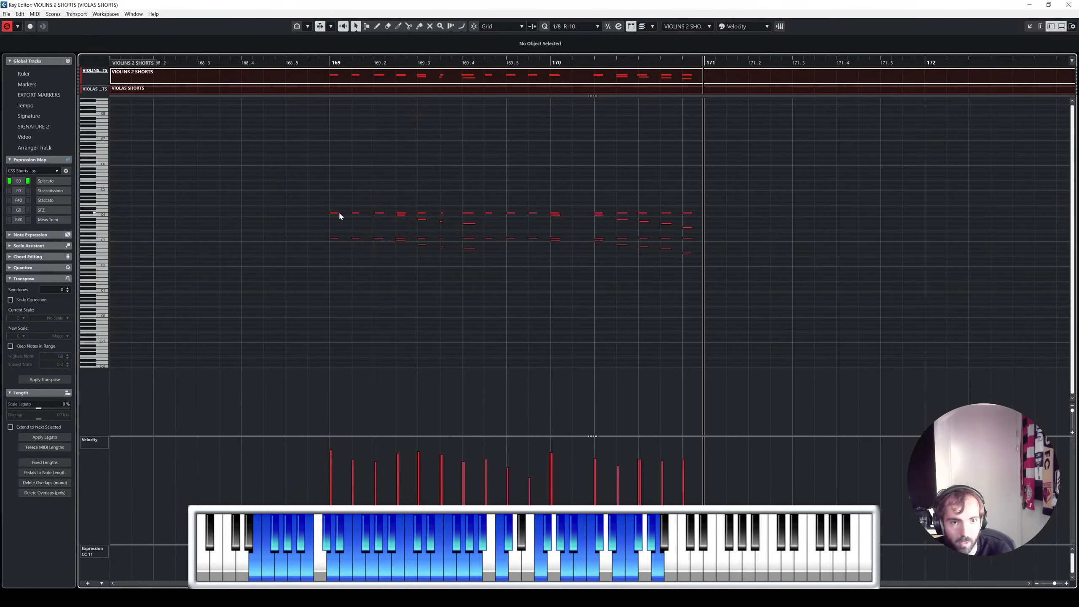
left_click(1069, 5)
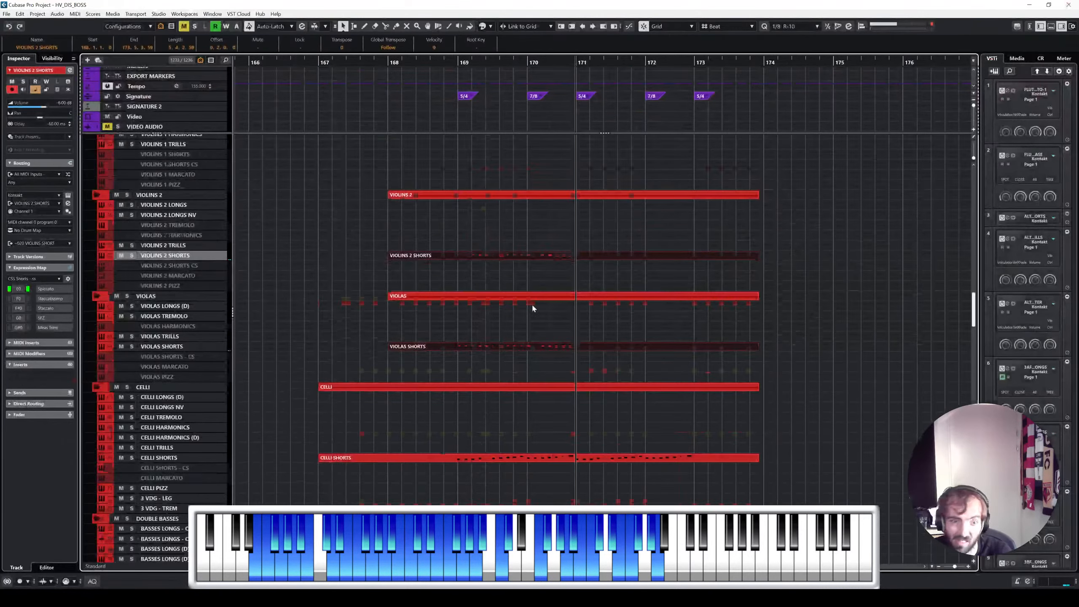
Step: Expand the Metropolis Ark Hi Strings folder, enable the ARK 1 and ARK 2 hi strings shorts tracks, and select ARK 1
scroll(533, 305, "down", 10)
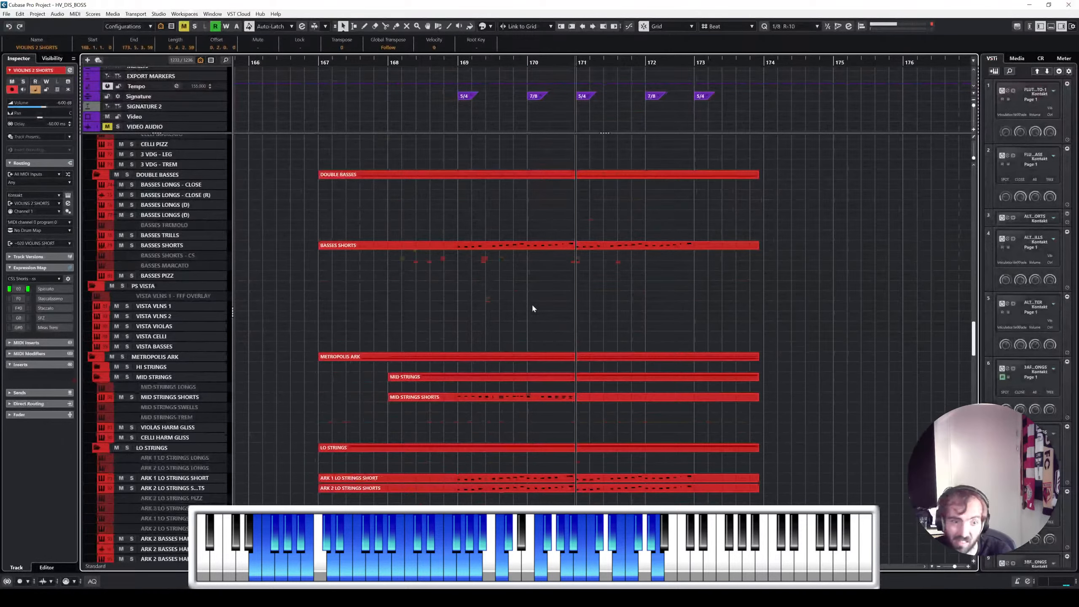
left_click(97, 366)
left_click(193, 396)
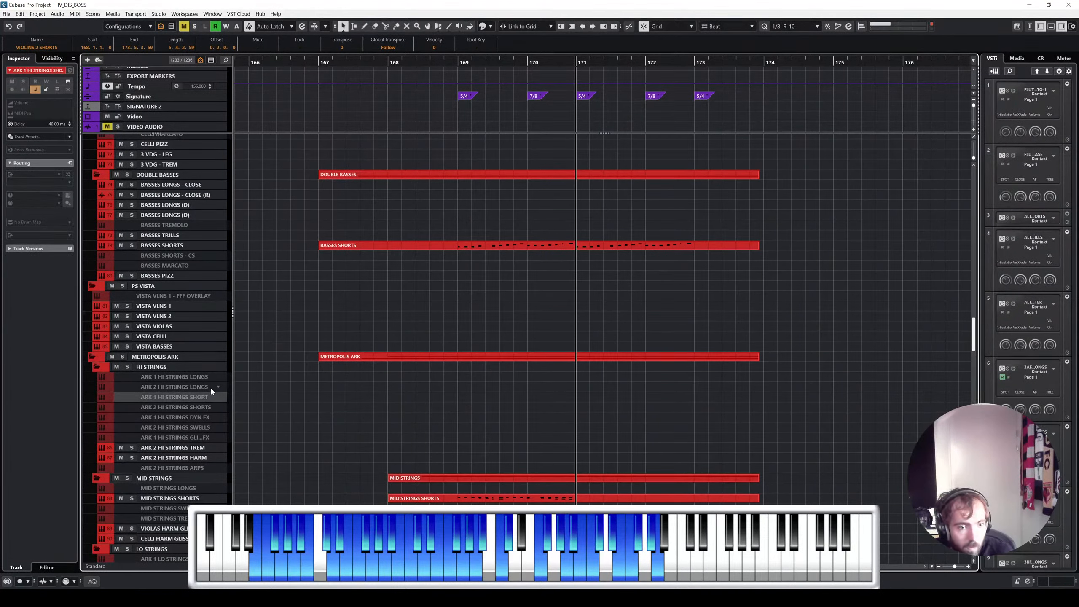
left_click(205, 407, "shift")
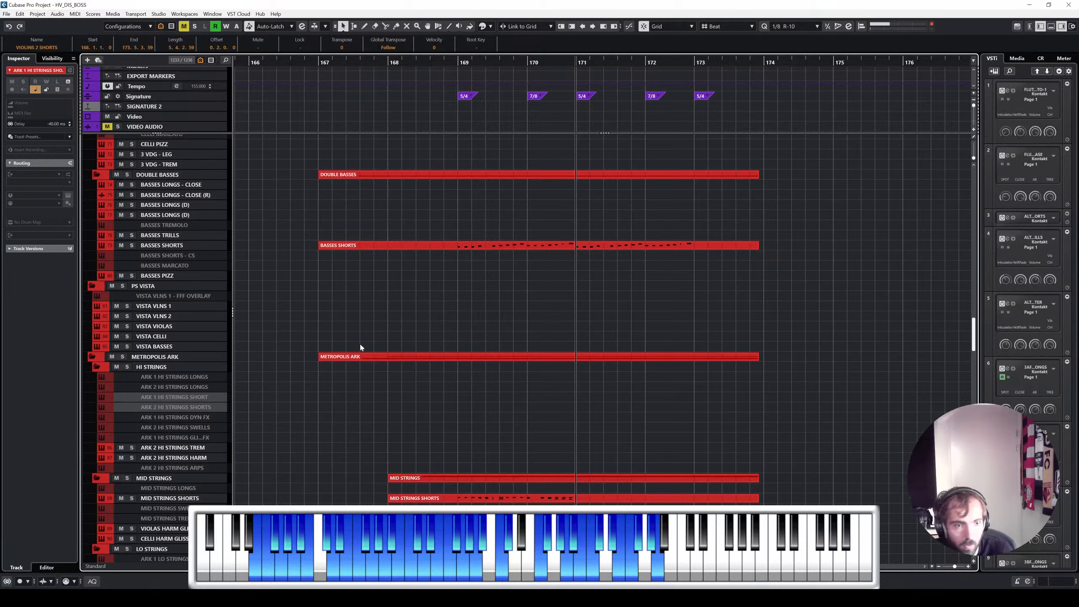
left_click(202, 398)
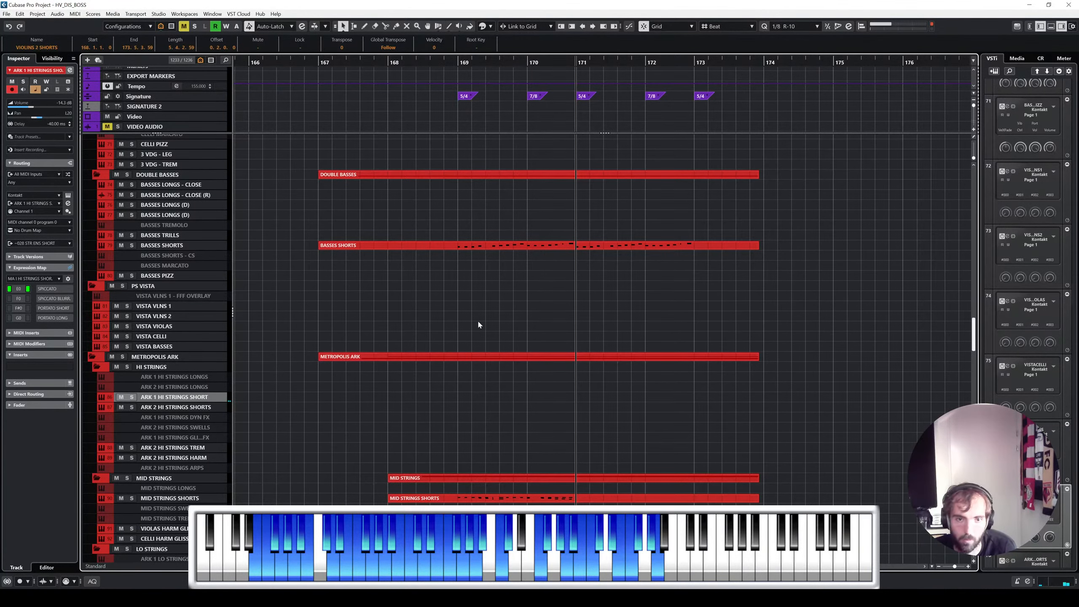
Step: Reopen the Violins 2 Shorts part together with the Violas Shorts part in the key editor
scroll(484, 319, "up", 10)
left_click(501, 263)
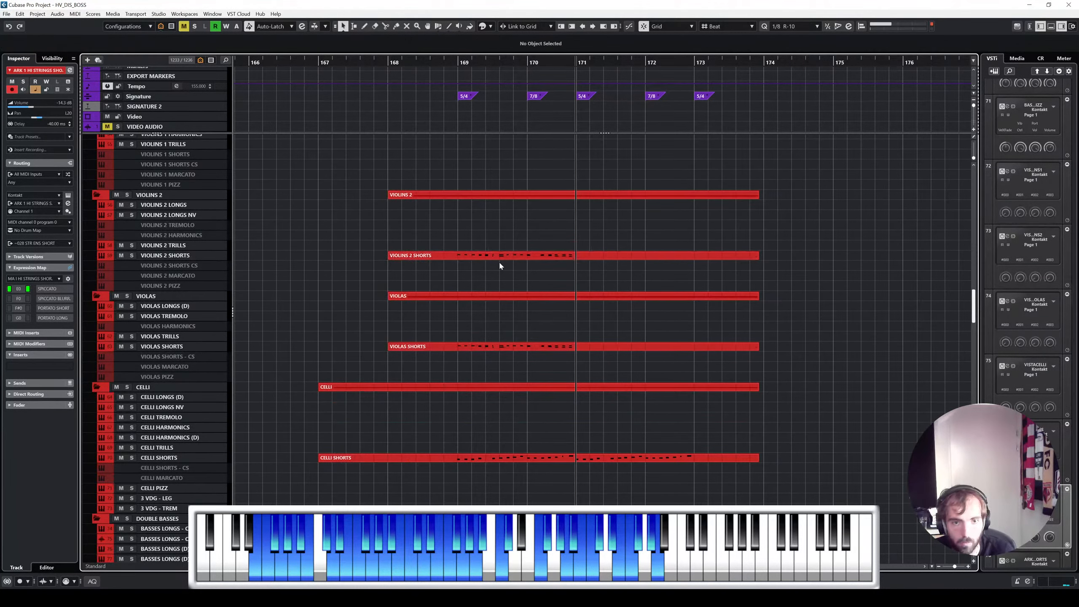
left_click(462, 252)
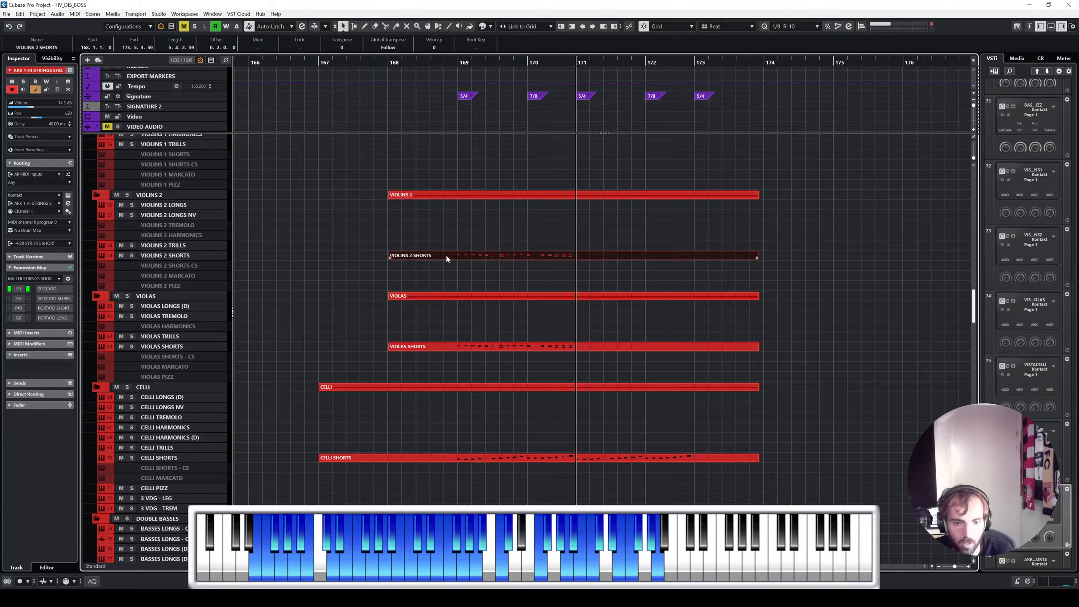
scroll(440, 255, "up", 3)
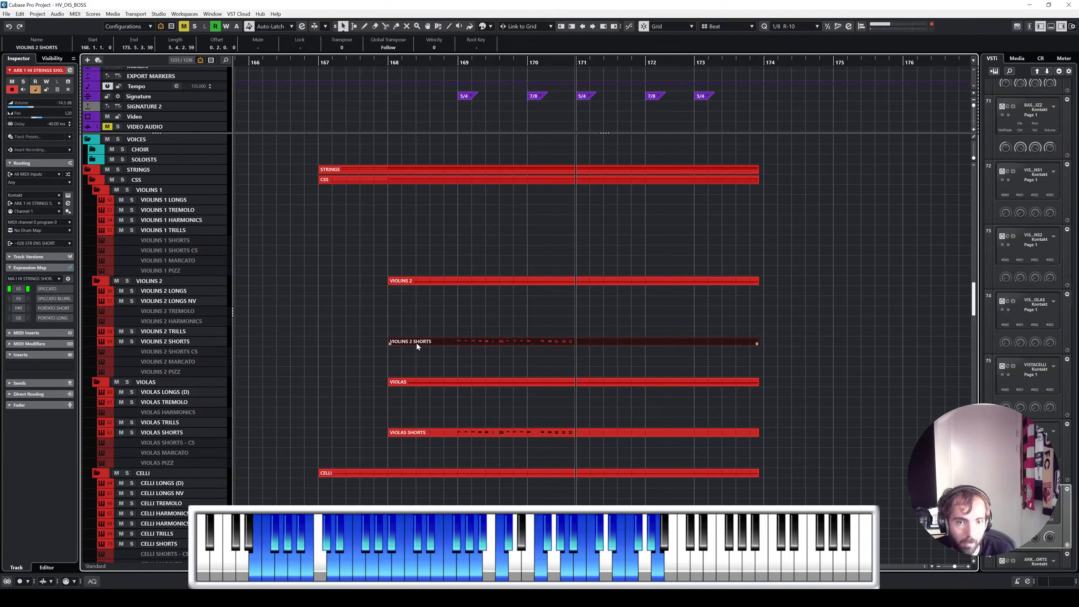
left_click(481, 434, "shift")
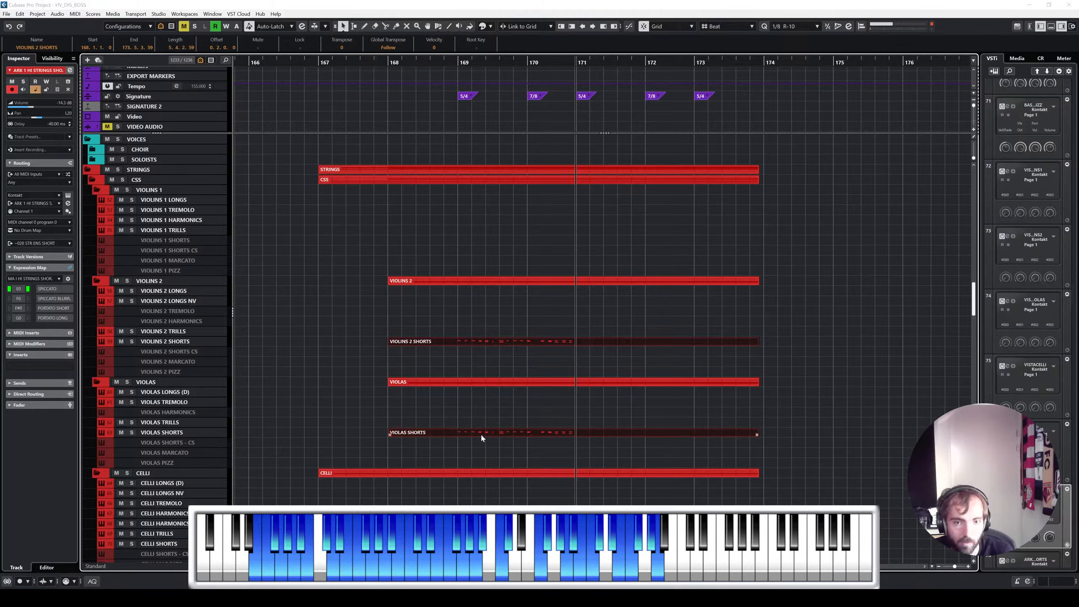
double_click(480, 434)
Step: Examine the Violins 2 notes across bars 169 and 170 against the viola double stops below them
left_click(335, 214)
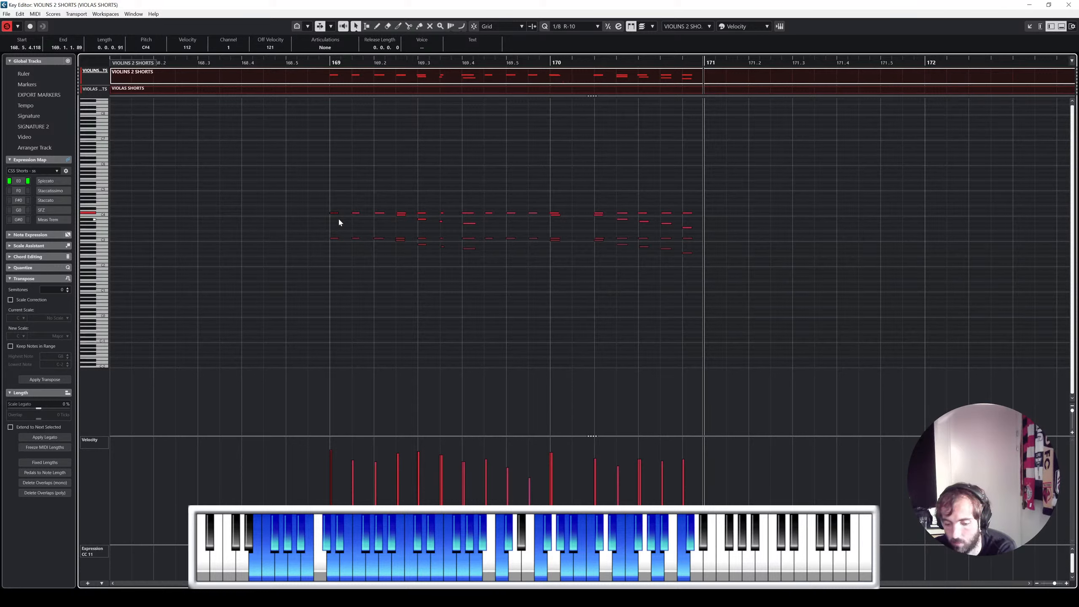
left_click(468, 186)
left_click_drag(321, 207, 412, 218)
left_click_drag(477, 230, 479, 230)
left_click_drag(579, 224, 557, 217)
left_click_drag(585, 220, 600, 217)
left_click_drag(603, 220, 671, 230)
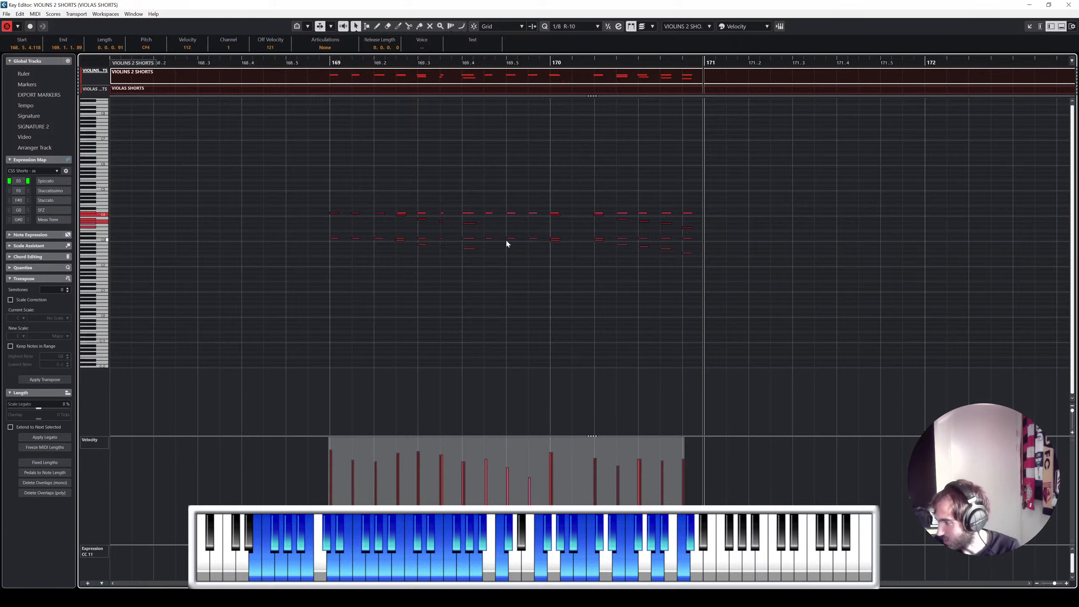
left_click(439, 251)
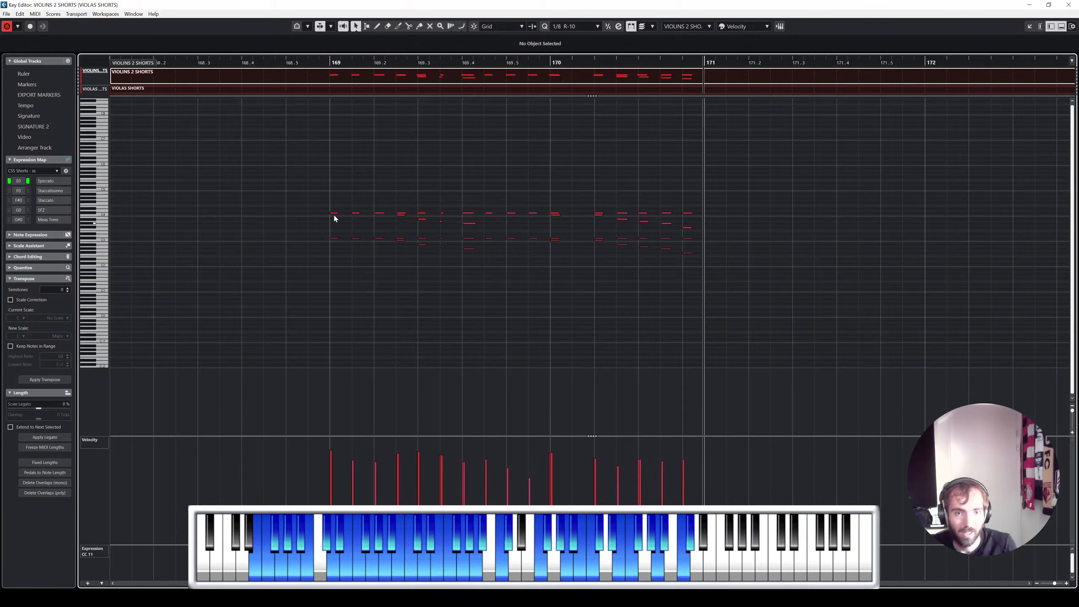
Step: Place the playhead at bar 169 and transpose all Violins 2 Shorts notes up an octave
left_click_drag(231, 178, 827, 315)
left_click(397, 146)
left_click(337, 62)
left_click_drag(337, 63, 338, 66)
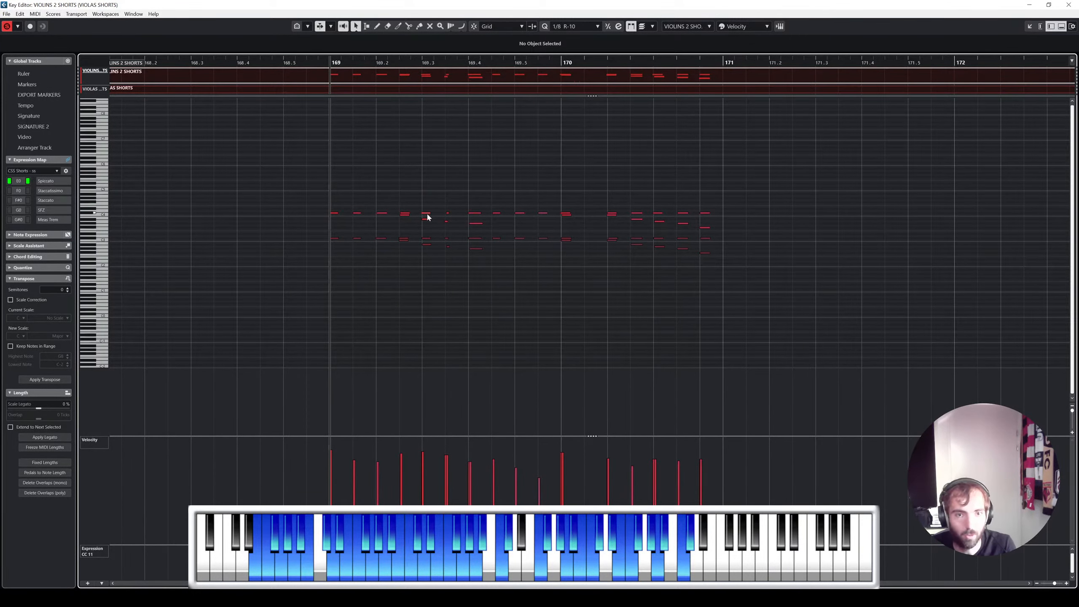
left_click(335, 213)
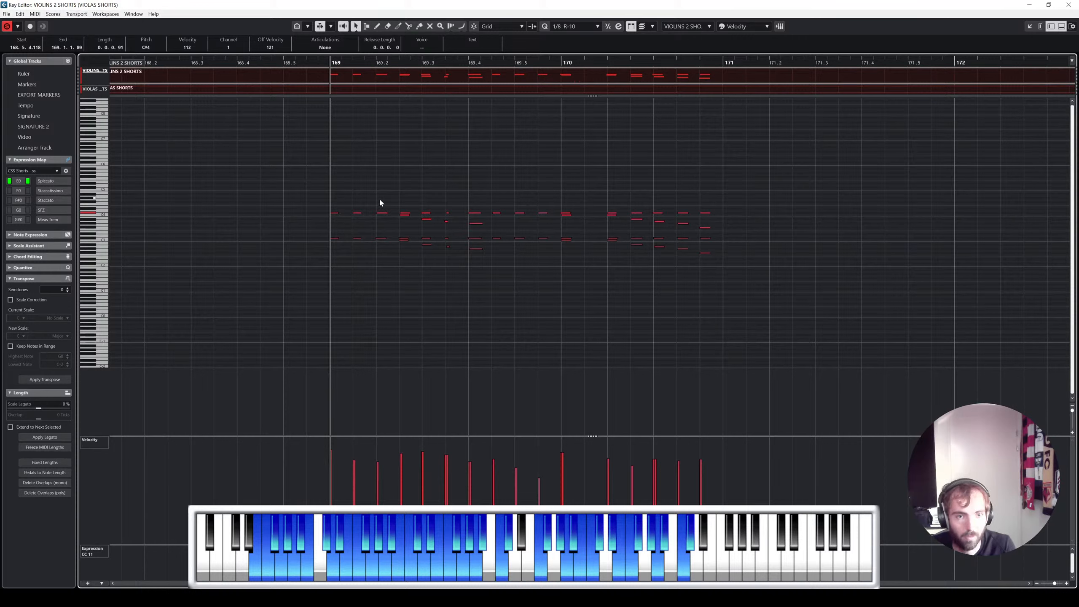
left_click(450, 190)
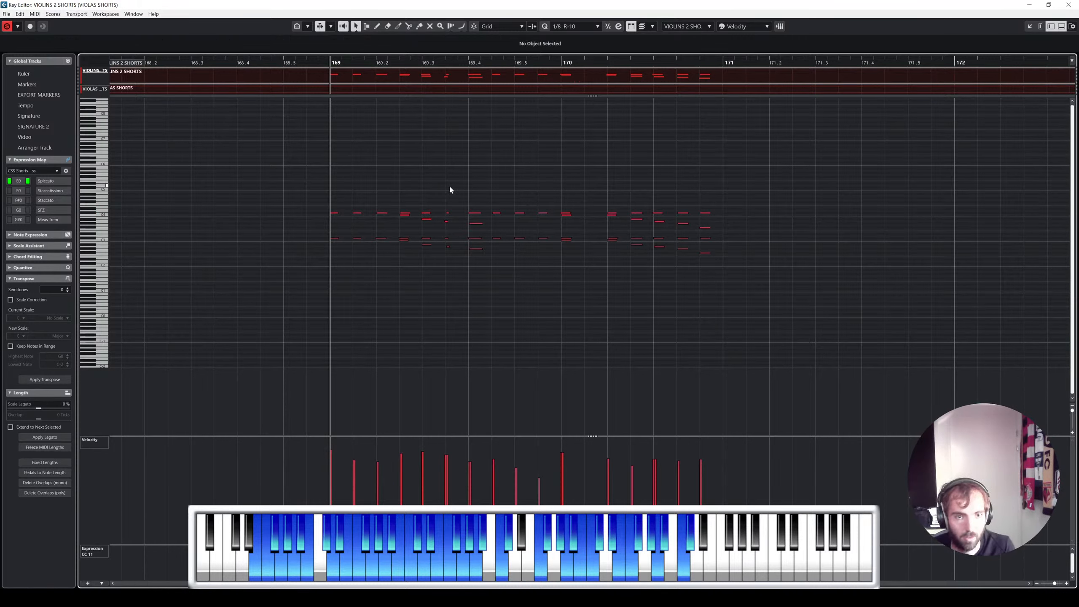
key("shift+Up")
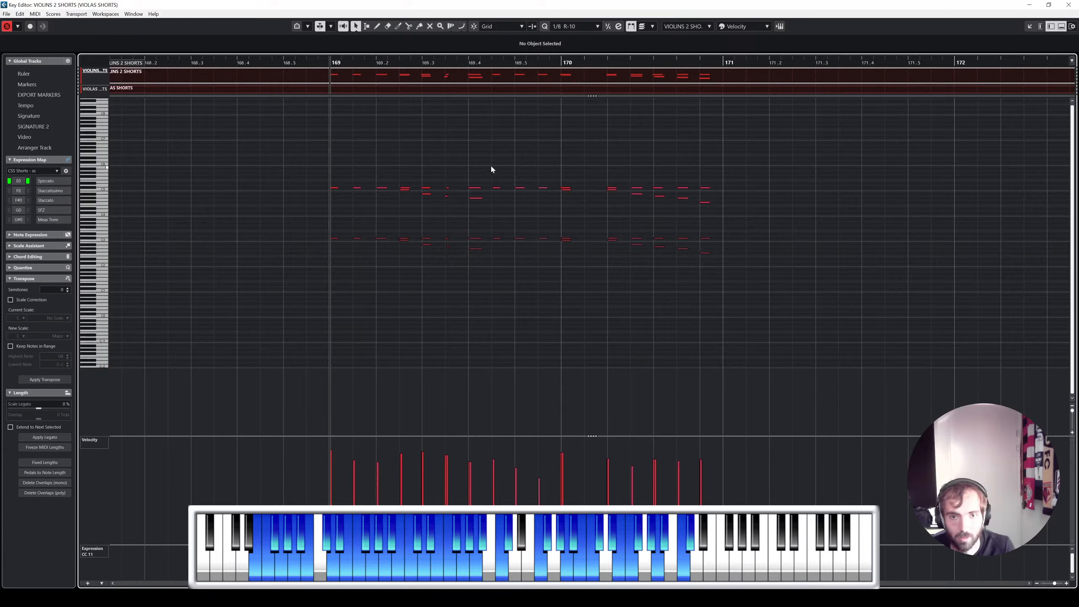
Step: Place the Violins 2 Shorts double stops an octave lower while keeping their moving lower voice doubled an octave above, across bars 169 and 170
left_click(796, 84)
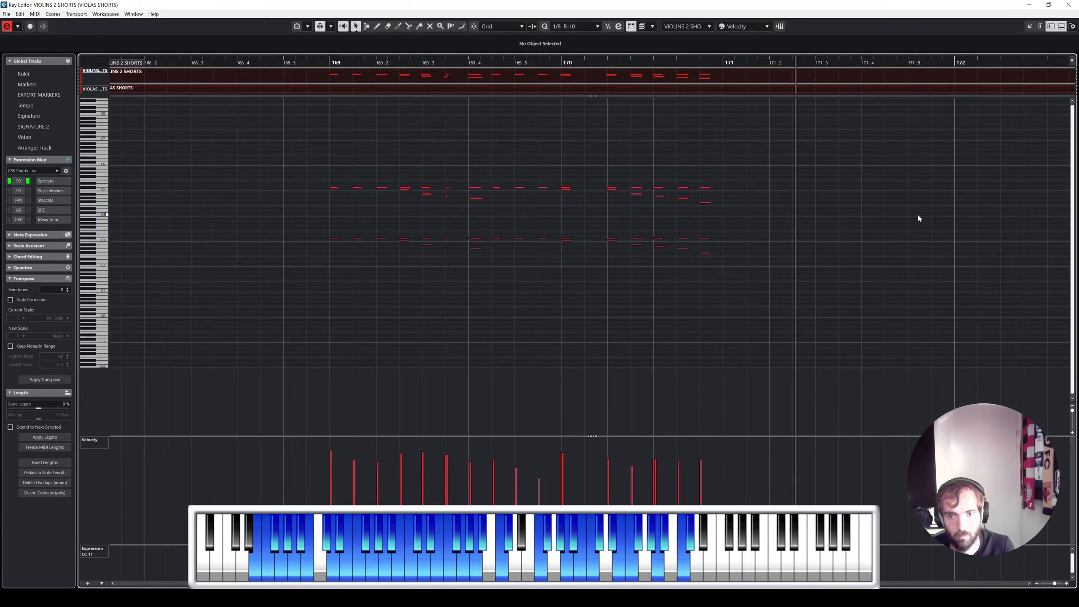
left_click_drag(383, 197, 384, 198)
left_click_drag(388, 200, 488, 204)
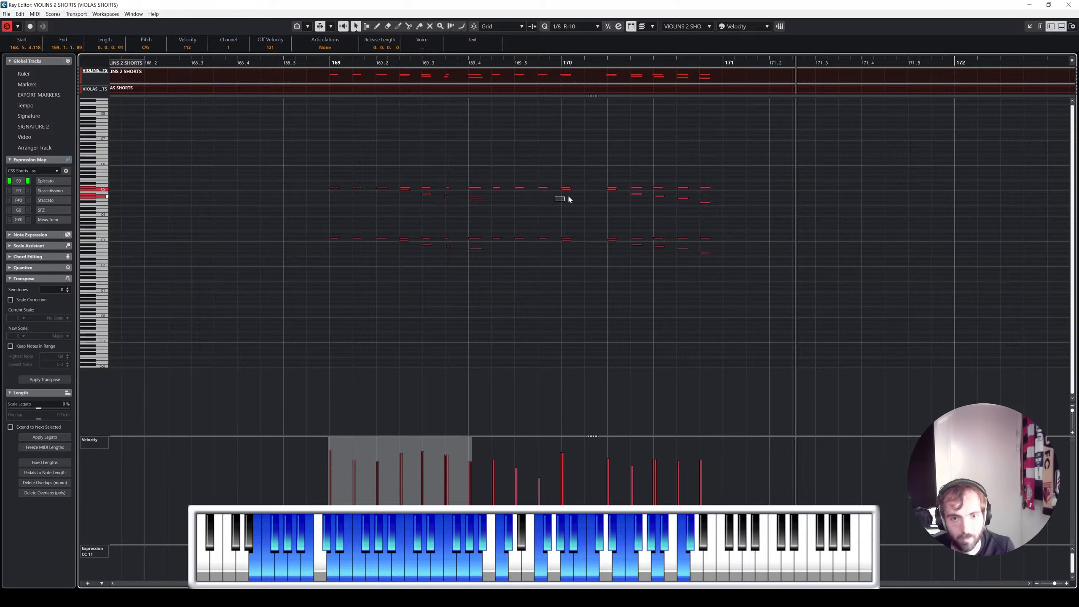
left_click_drag(570, 199, 700, 219)
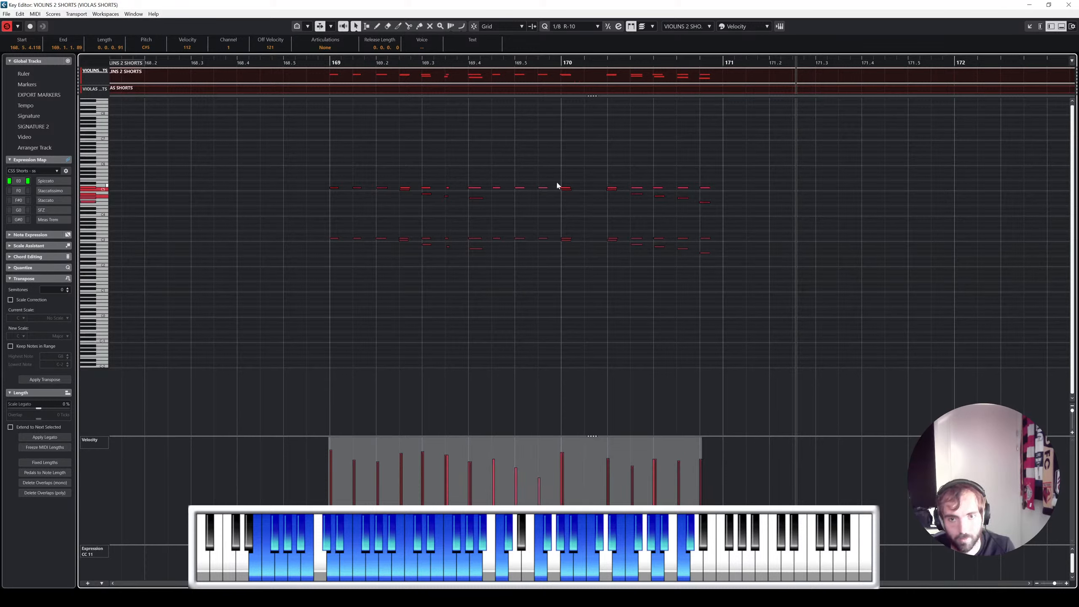
left_click_drag(491, 180, 557, 209)
left_click_drag(295, 158, 693, 194)
key("shift+Down")
left_click_drag(339, 60, 326, 60)
key("ctrl+z")
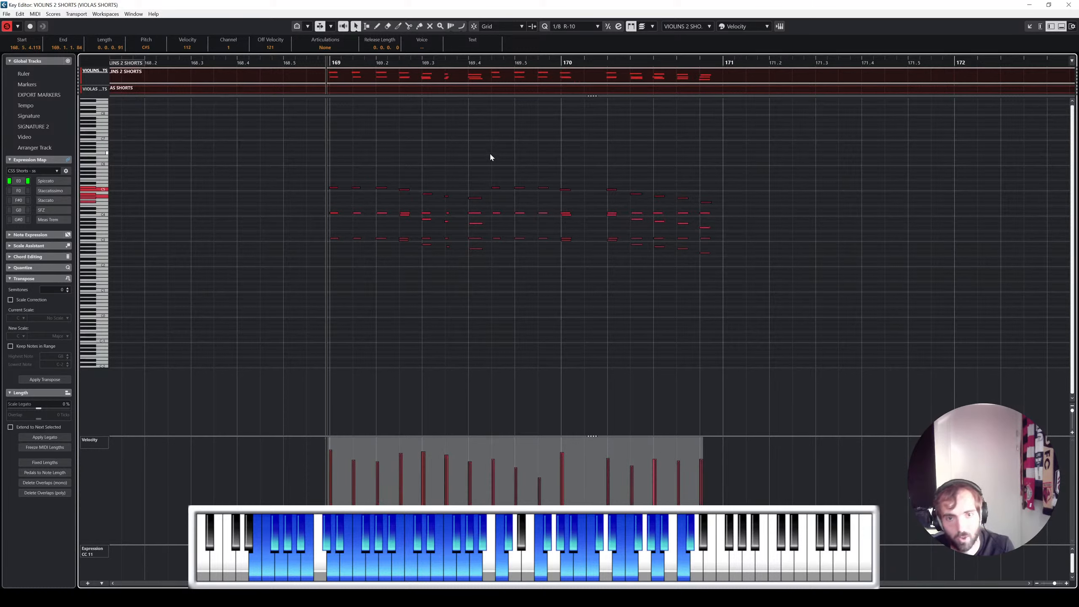
left_click(489, 152)
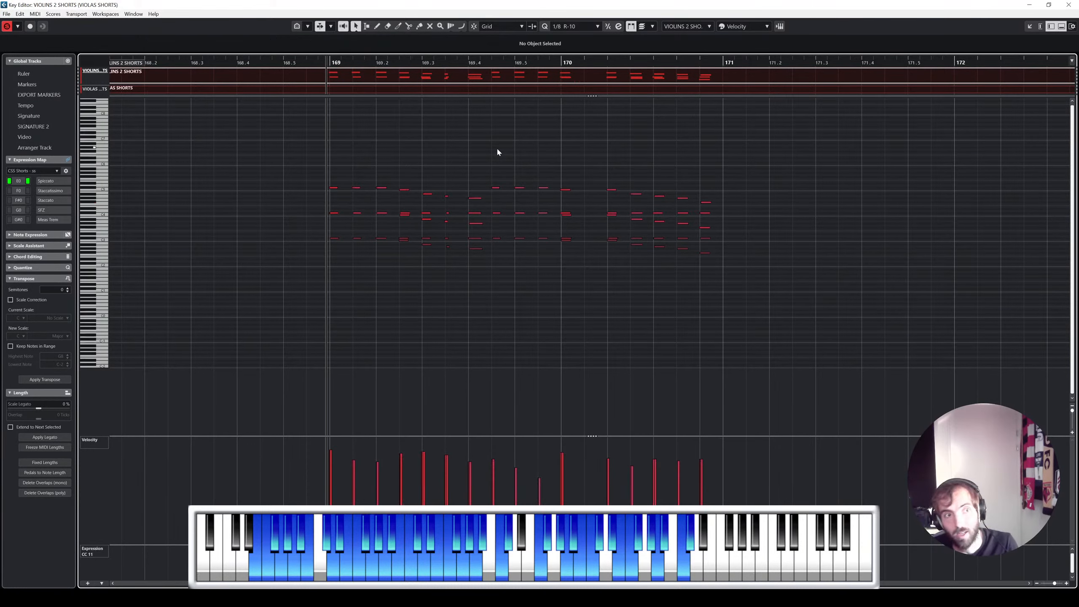
Step: Audition the layered Violins 2 and viola notes from just before bar 169 and close the key editor
left_click_drag(264, 63, 265, 60)
left_click_drag(304, 145, 871, 334)
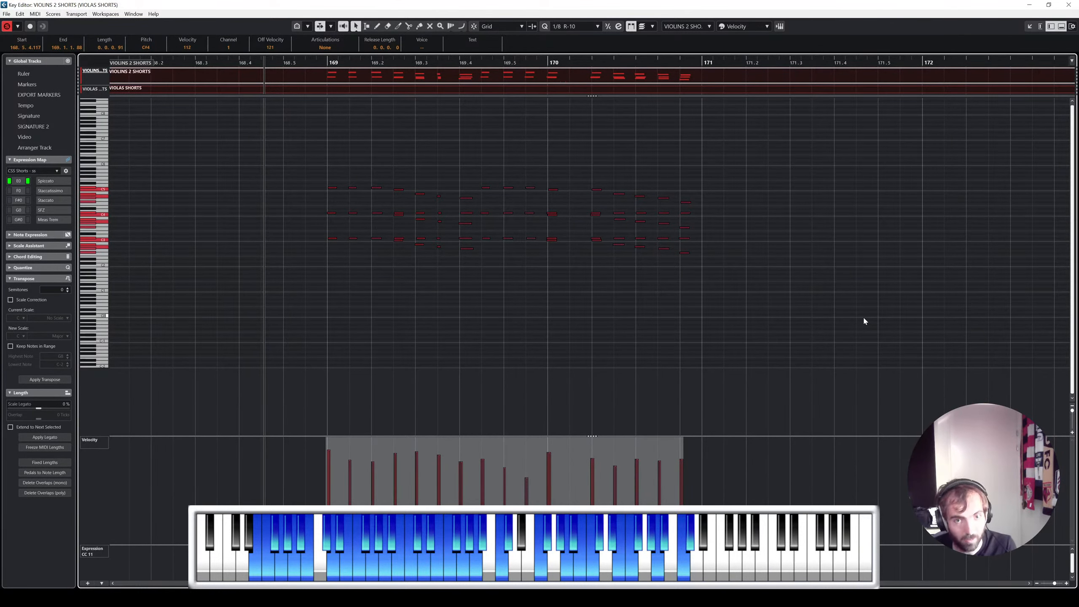
left_click_drag(863, 315, 364, 181)
left_click(398, 143)
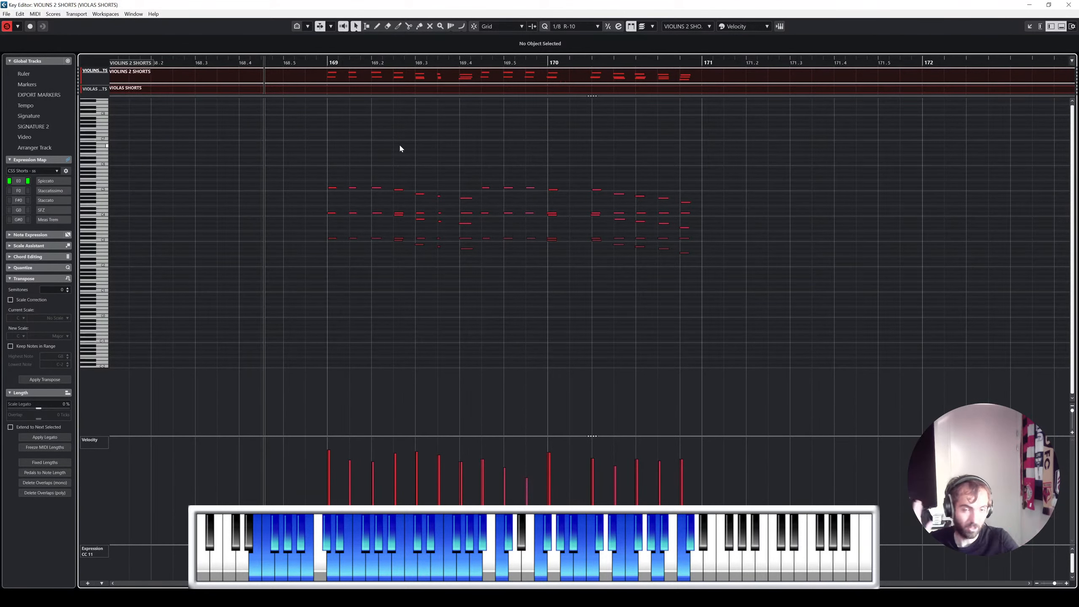
left_click_drag(331, 165, 784, 323)
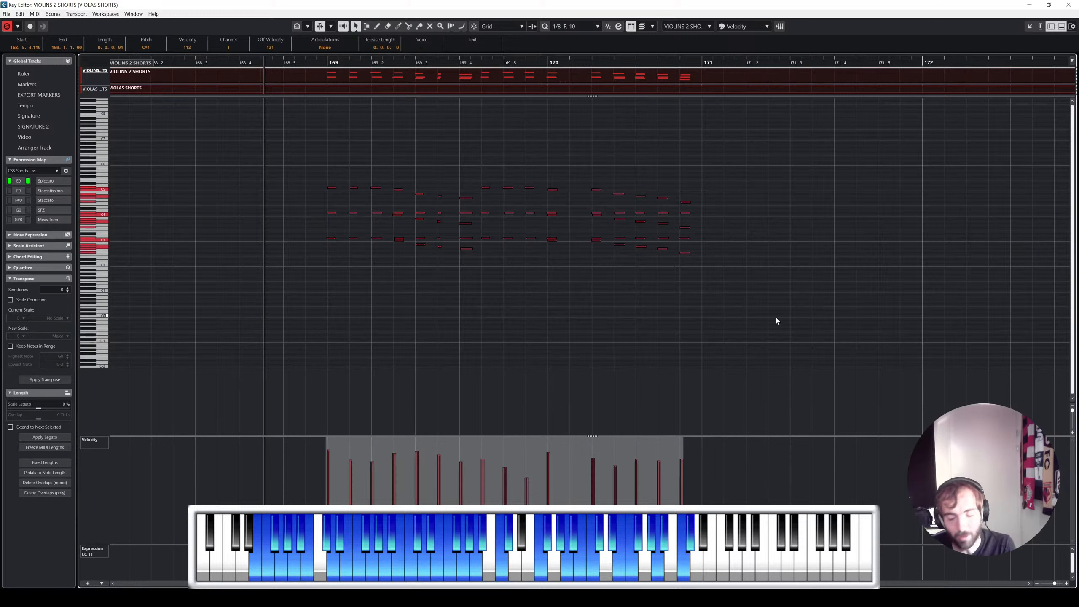
key("space")
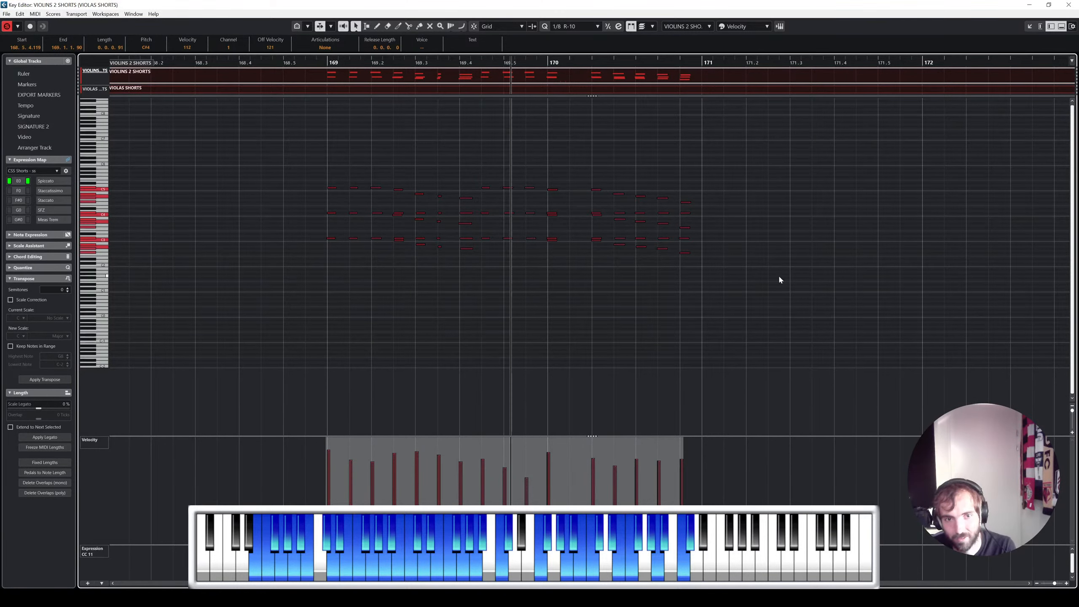
left_click(415, 135)
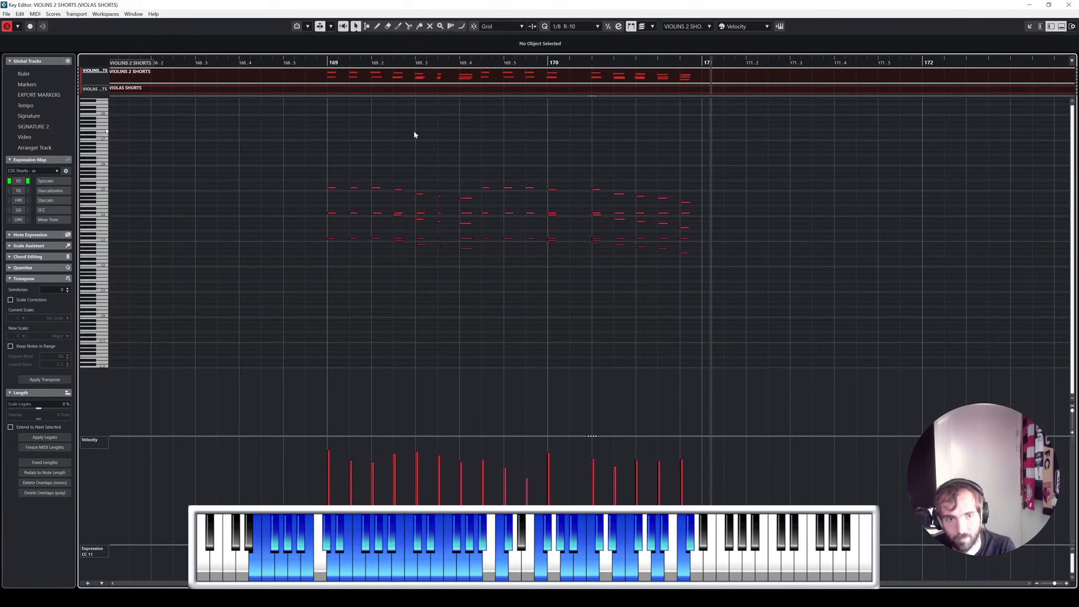
left_click(320, 60)
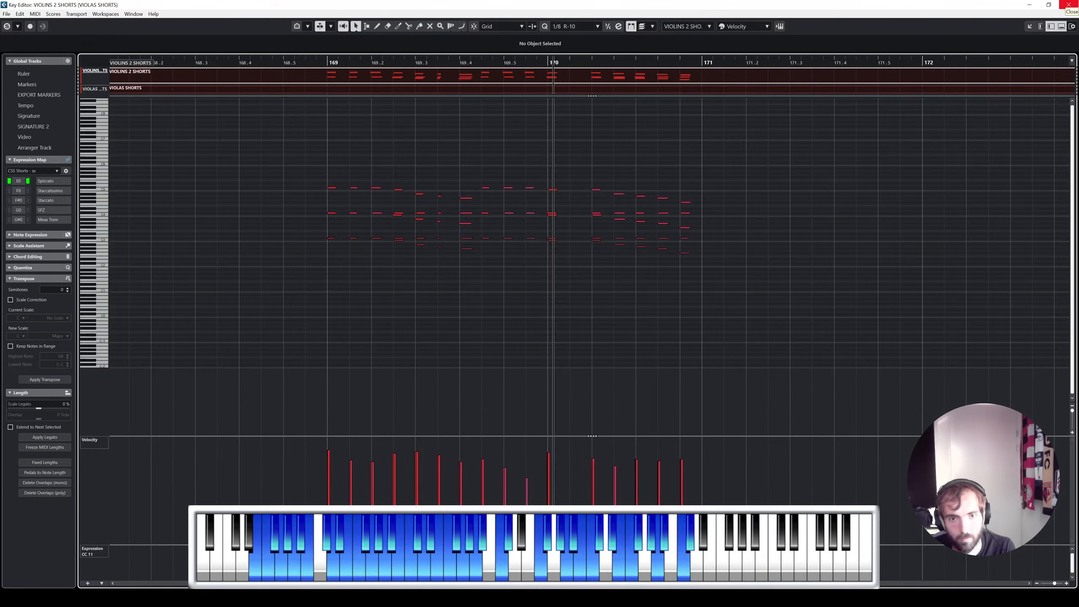
left_click(1068, 4)
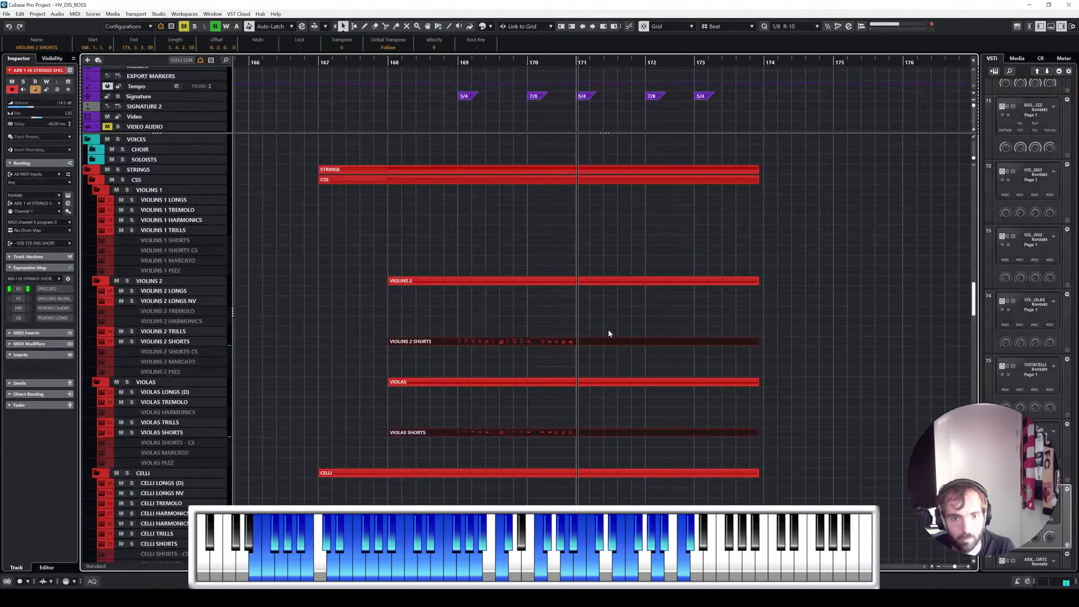
Step: Open the Celli Shorts, Basses Shorts, ARK 1 Lo Strings Short and ARK 2 Lo Strings Shorts parts together in the key editor
left_click(549, 286)
left_click(542, 416, "shift")
scroll(541, 430, "down", 2)
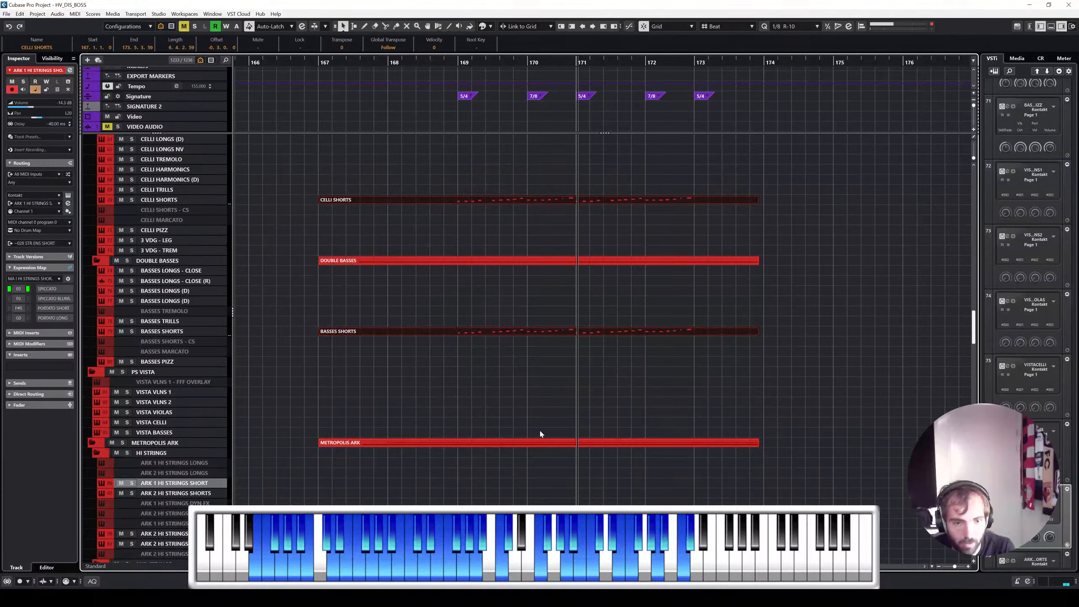
scroll(548, 429, "down", 3)
left_click(545, 408)
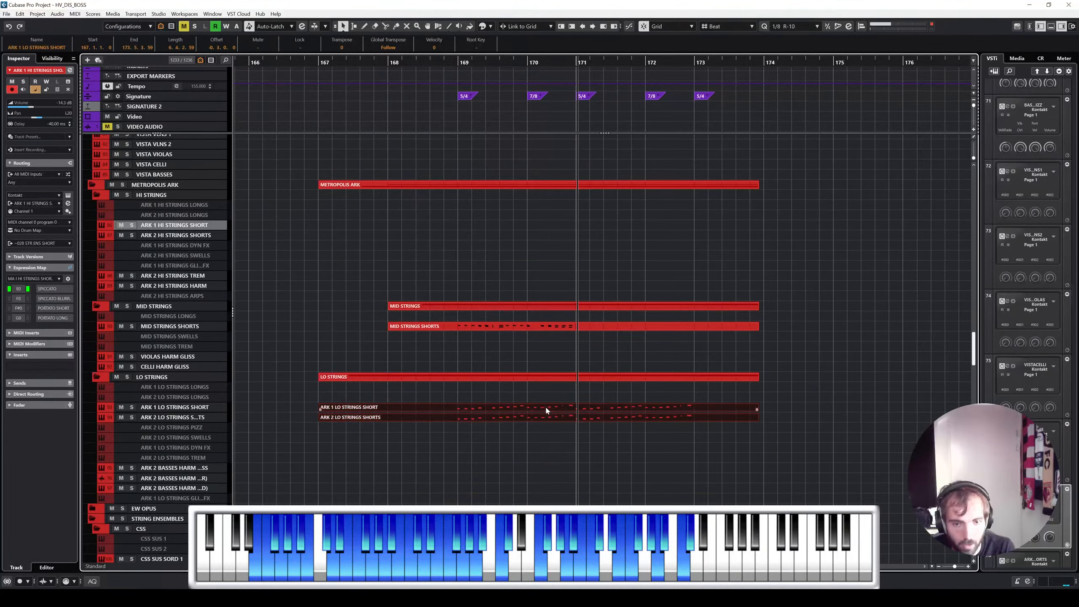
scroll(552, 361, "up", 3)
left_click(551, 245, "shift")
scroll(545, 241, "up", 3)
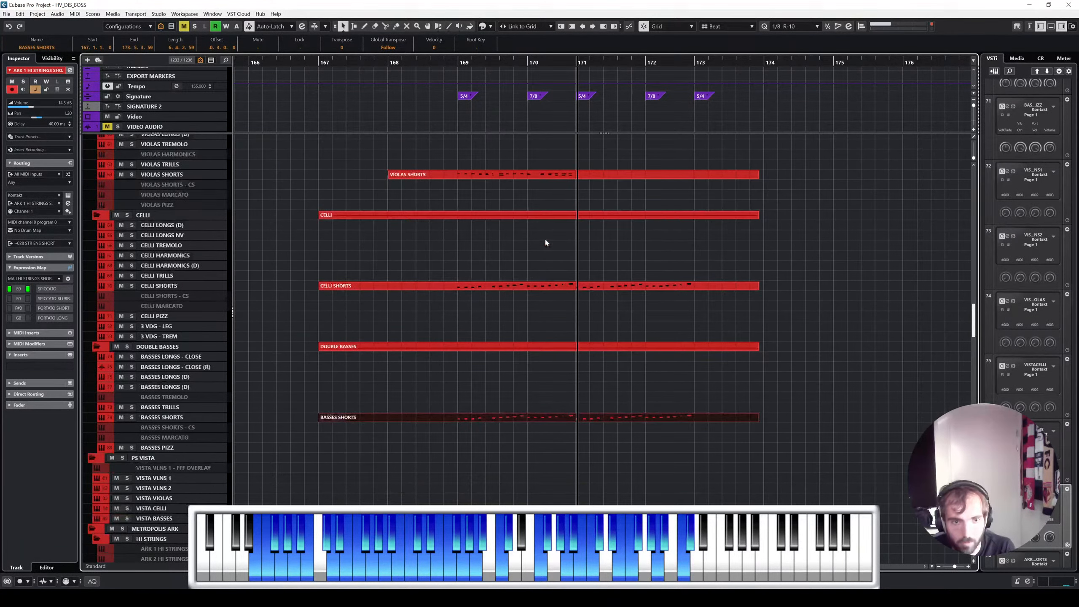
left_click(555, 289, "shift")
key("Return")
left_click(562, 286)
left_click(567, 418, "shift")
scroll(567, 446, "down", 3)
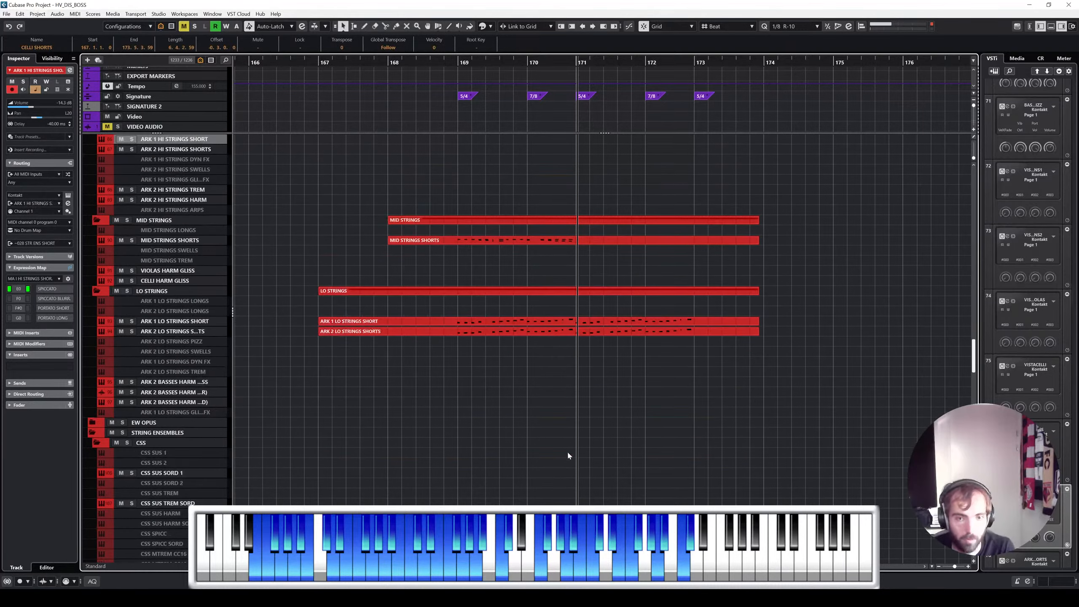
left_click_drag(567, 451, 548, 305)
double_click(575, 323)
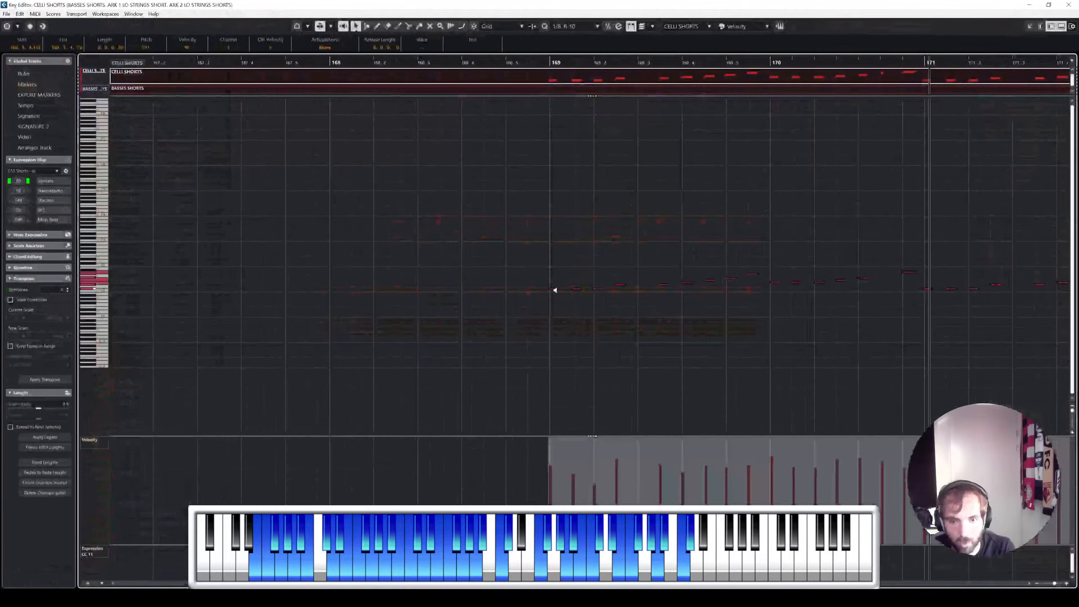
Step: Solo the editor's parts, audition the low string ostinato from bar 168 onward, and return to the project
scroll(565, 262, "right", 3)
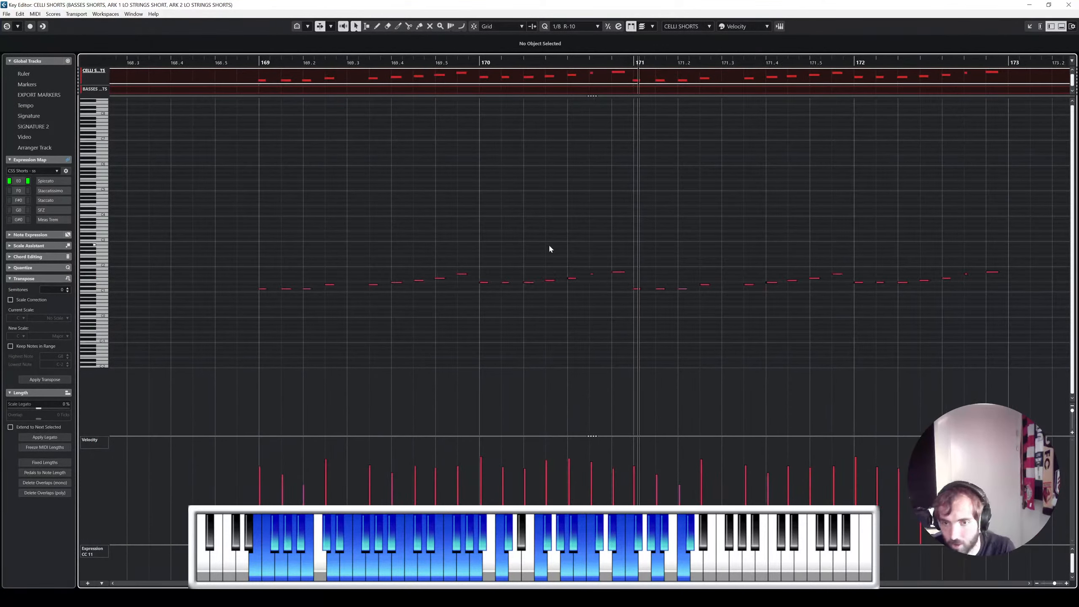
scroll(552, 238, "down", 2)
left_click(344, 68)
left_click(335, 62)
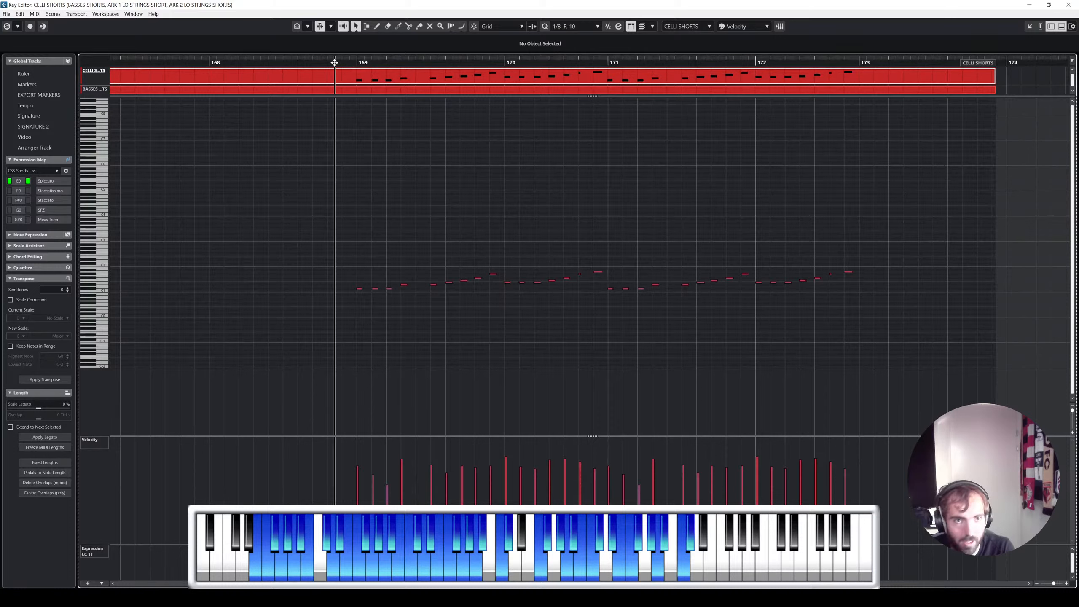
key("space")
key("s")
key("space")
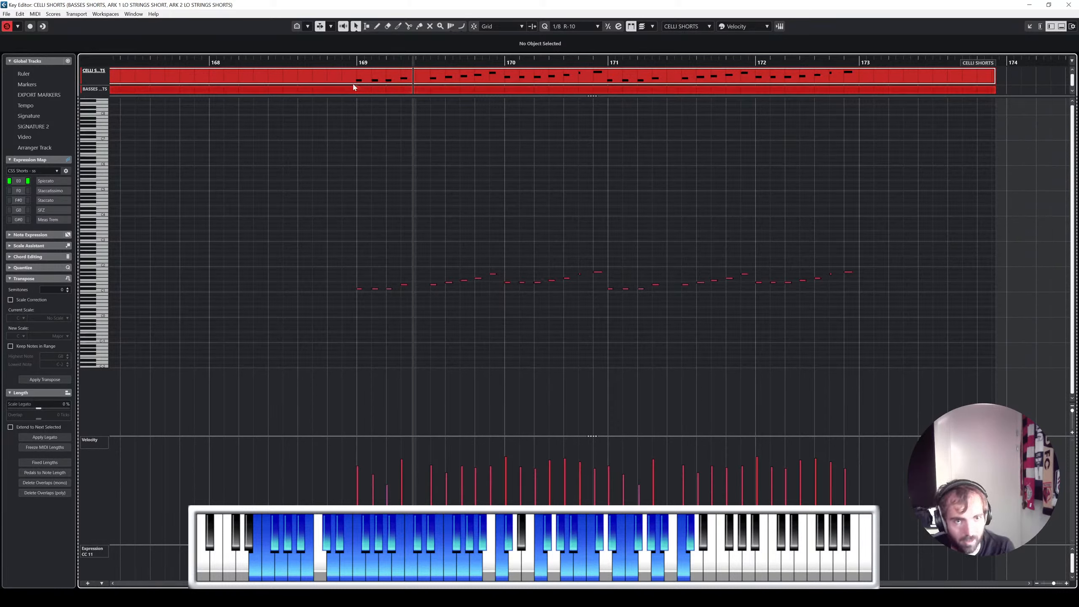
left_click(319, 63)
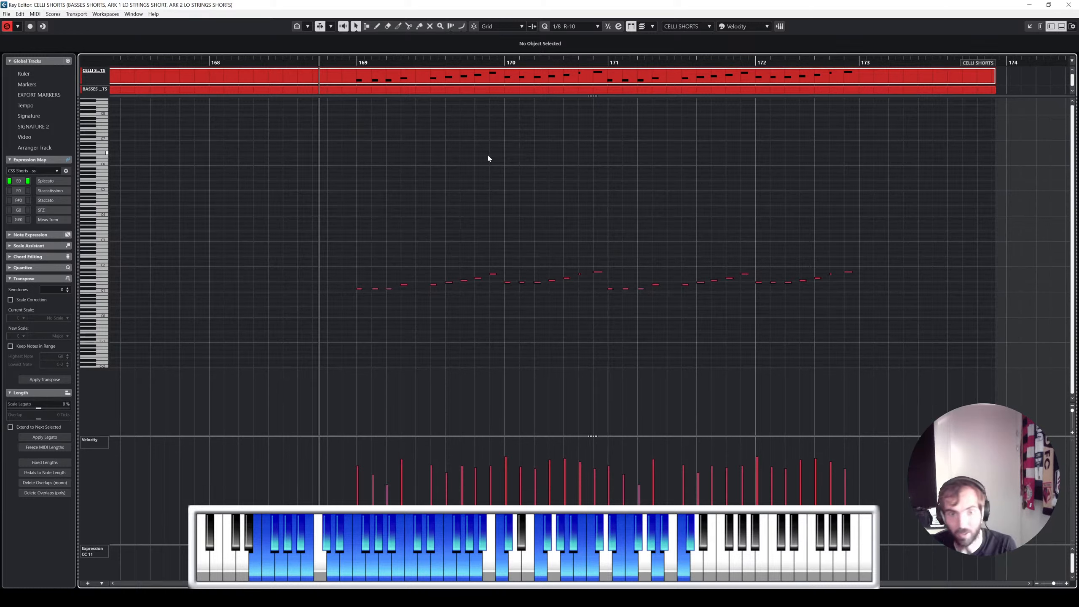
key("space")
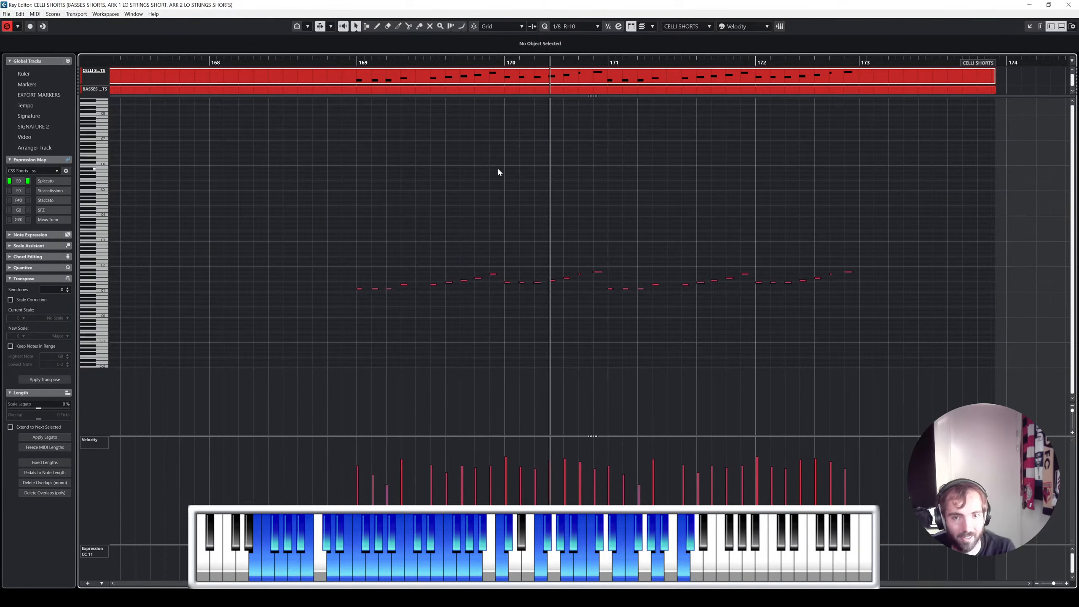
key("space")
key("Return")
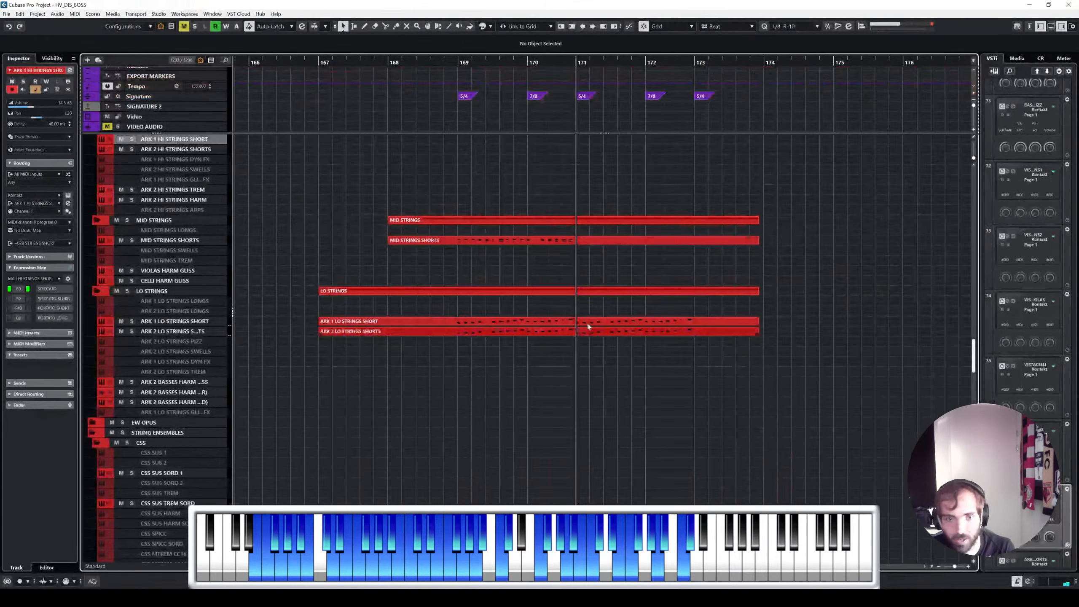
Step: Open only the Celli Shorts and Basses Shorts parts together and duplicate all their notes an octave higher
left_click(588, 324)
scroll(541, 282, "up", 8)
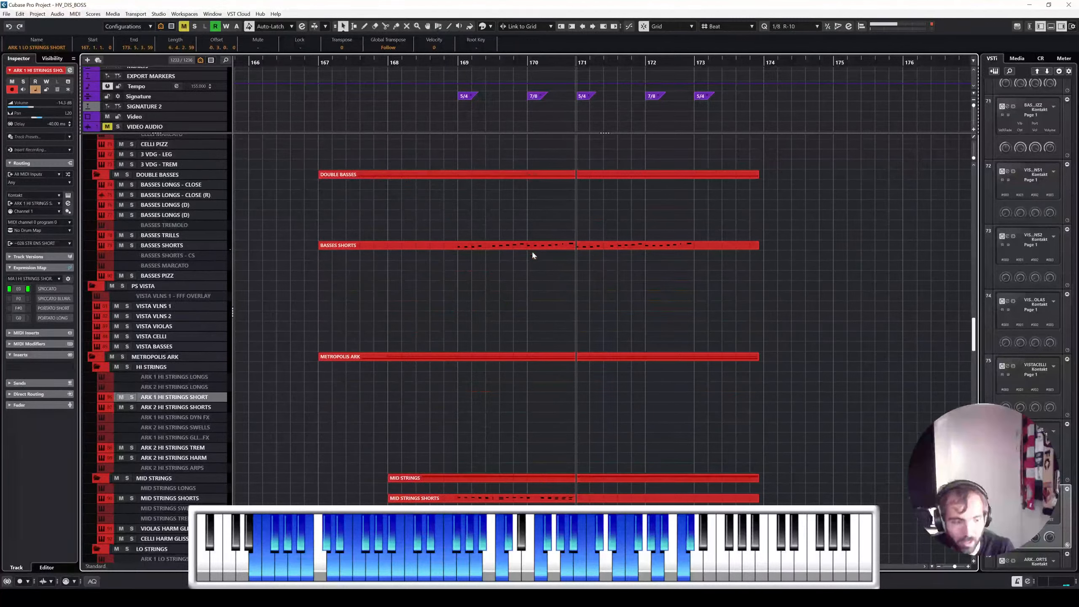
left_click(531, 248)
scroll(530, 246, "up", 3)
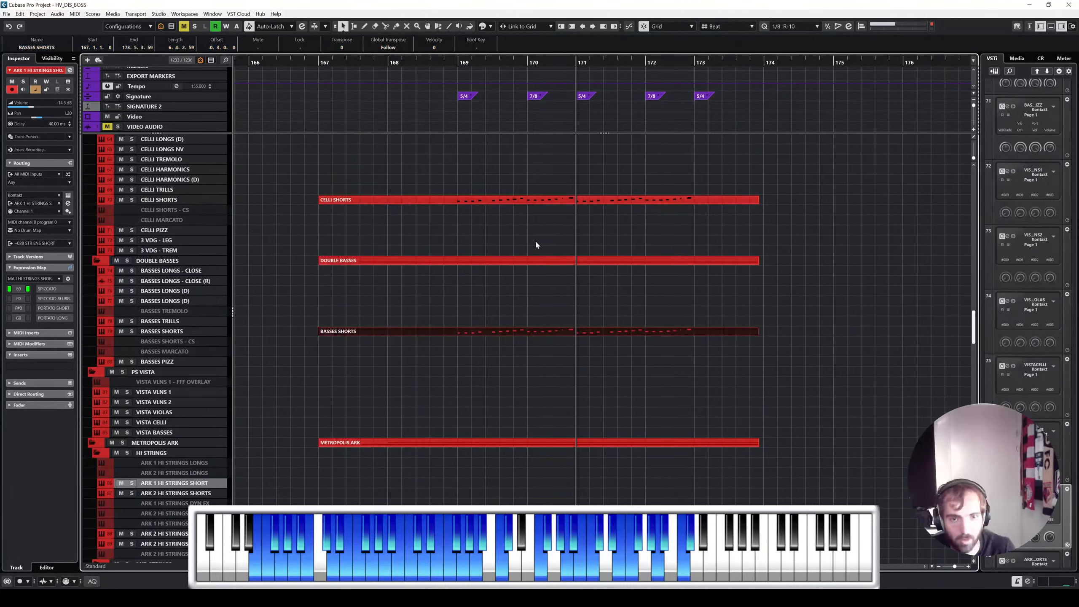
left_click(565, 205, "ctrl")
key("Return")
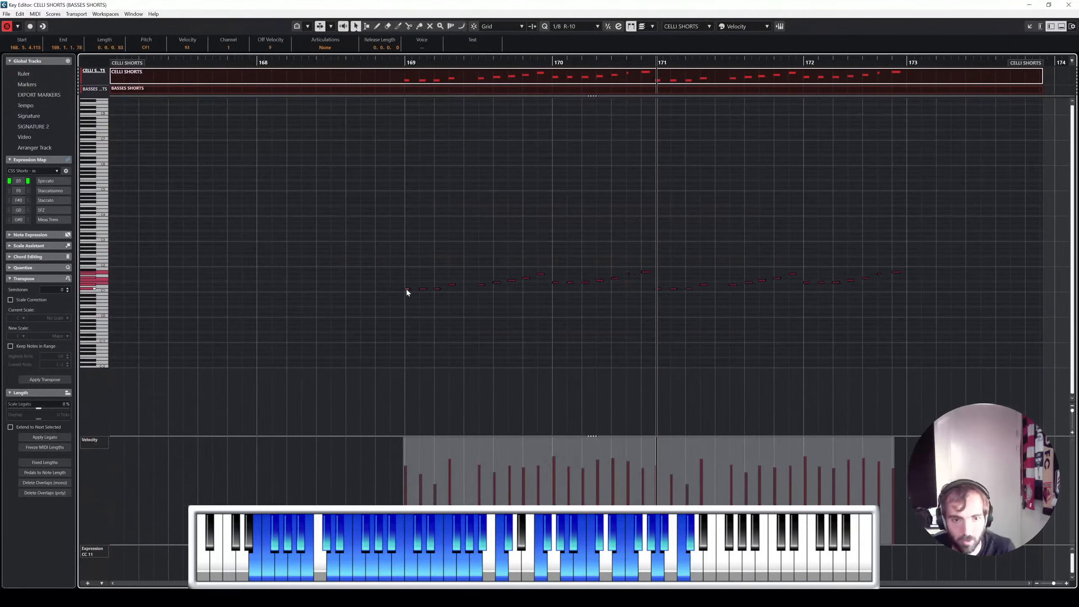
left_click_drag(407, 292, 406, 263)
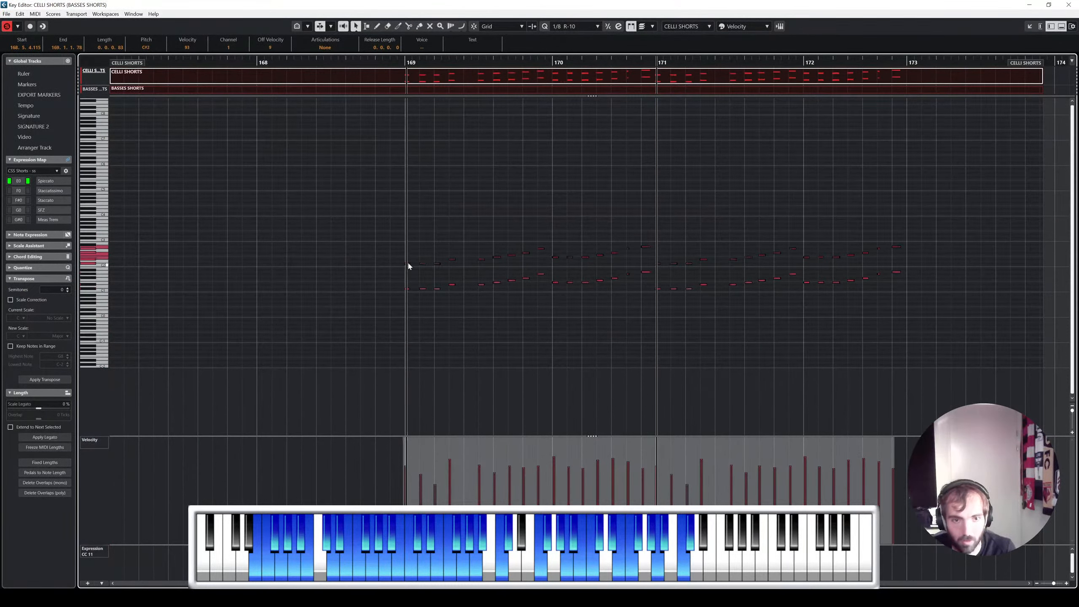
Step: Audition the octave-doubled celli and basses from just before bar 169 and close the key editor
left_click(383, 63)
key("space")
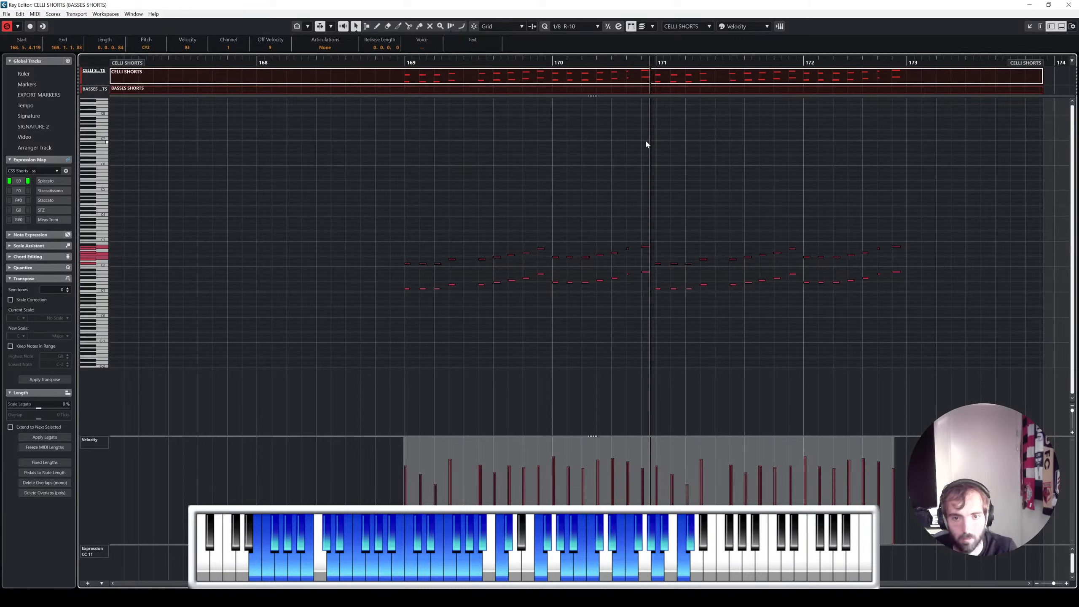
key("f")
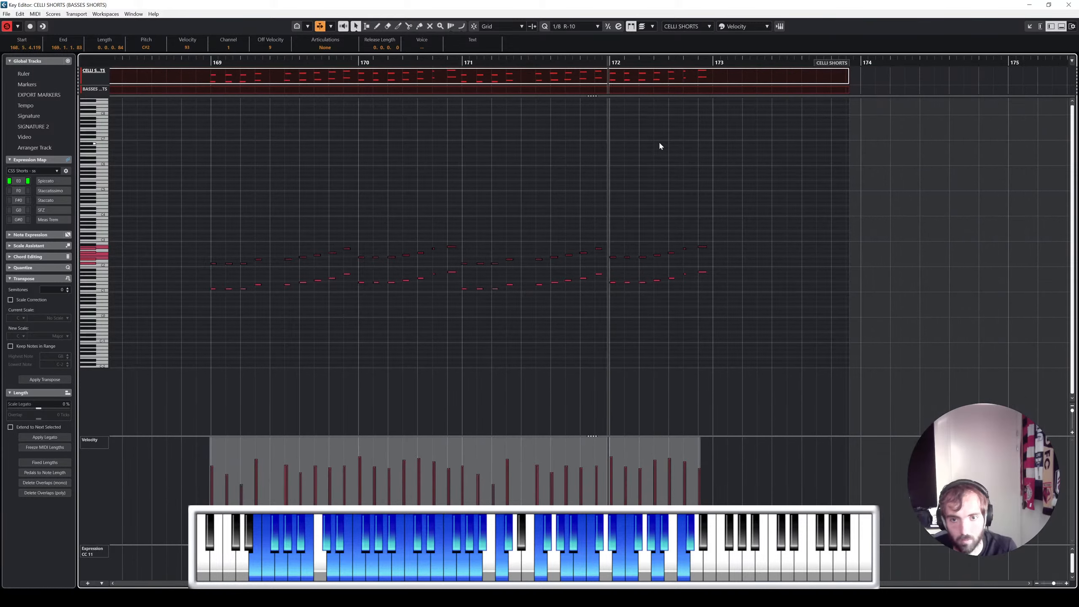
key("space")
left_click(181, 65)
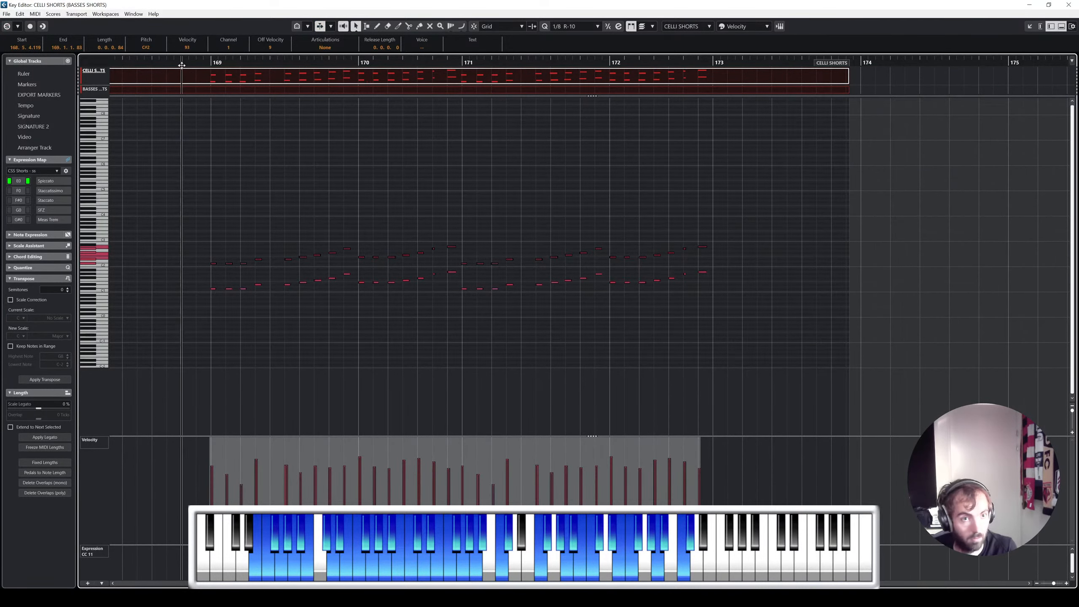
key("space")
left_click(1069, 5)
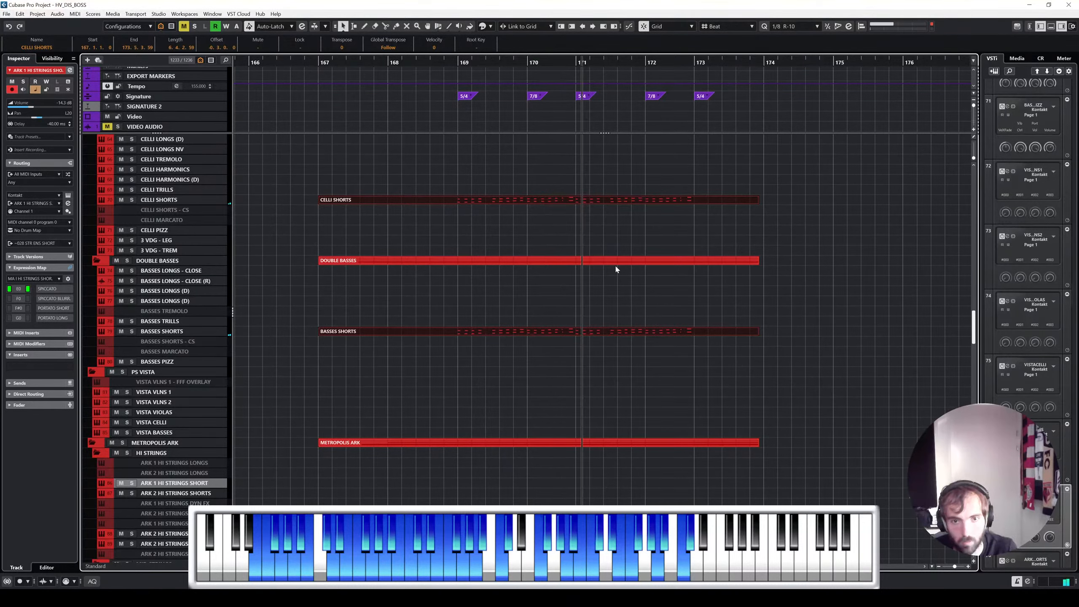
Step: Copy the Violins 2 Shorts and Violas Shorts parts so their two-bar phrase repeats from bar 171, and play the result
scroll(612, 241, "up", 5)
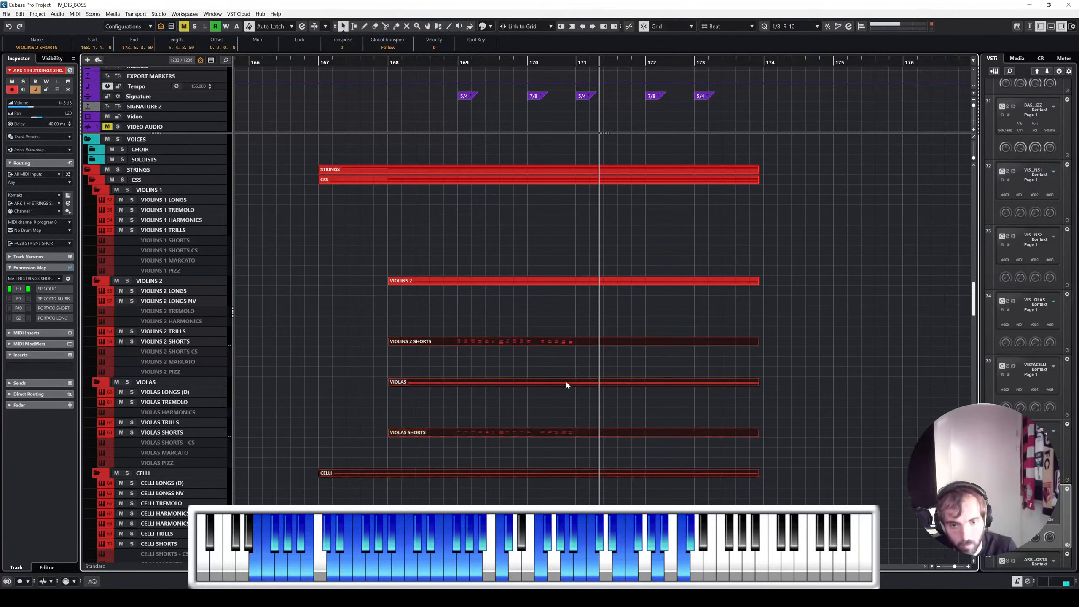
mouse_move(523, 342)
left_mouse_down()
mouse_move(649, 341)
mouse_move(575, 384)
mouse_move(513, 336)
mouse_move(488, 342)
mouse_move(617, 340)
mouse_move(516, 343)
mouse_move(543, 343)
left_mouse_up()
scroll(632, 341, "up", 3)
left_click_drag(634, 341, 657, 339)
scroll(631, 334, "down", 3)
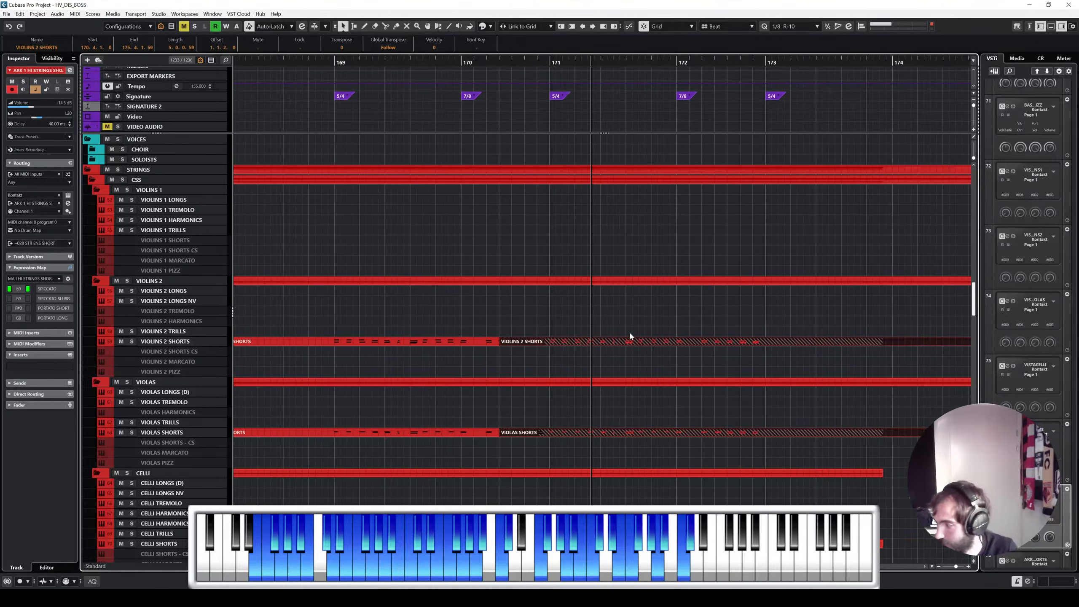
key("space")
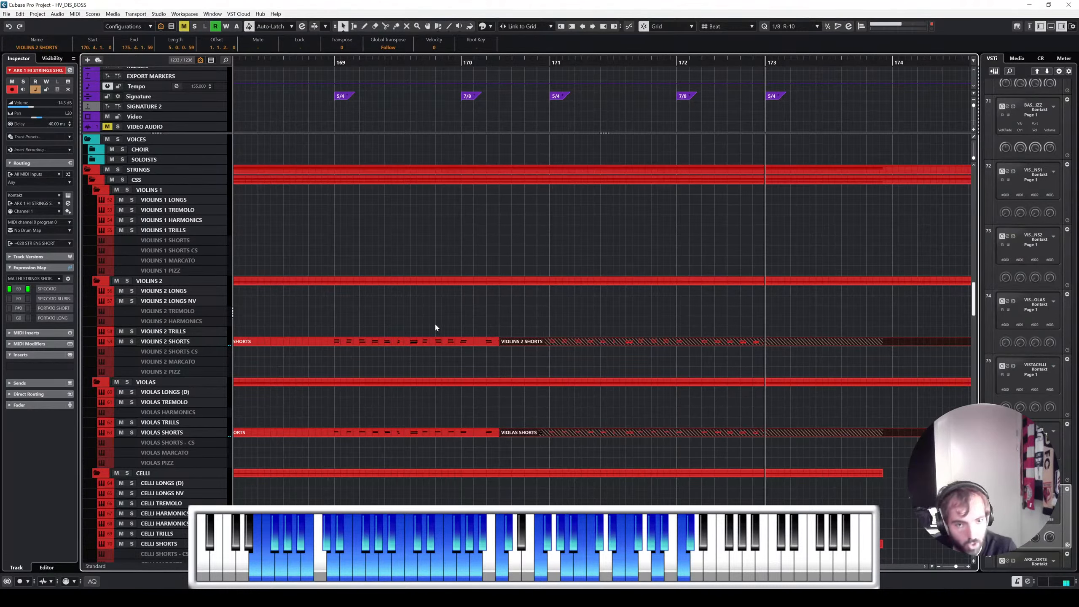
Step: Glue the Violins 2 Shorts and Violas Shorts parts into one continuous part per track and open both in the key editor
left_click(495, 342)
left_click(433, 432, "shift")
right_click(500, 423)
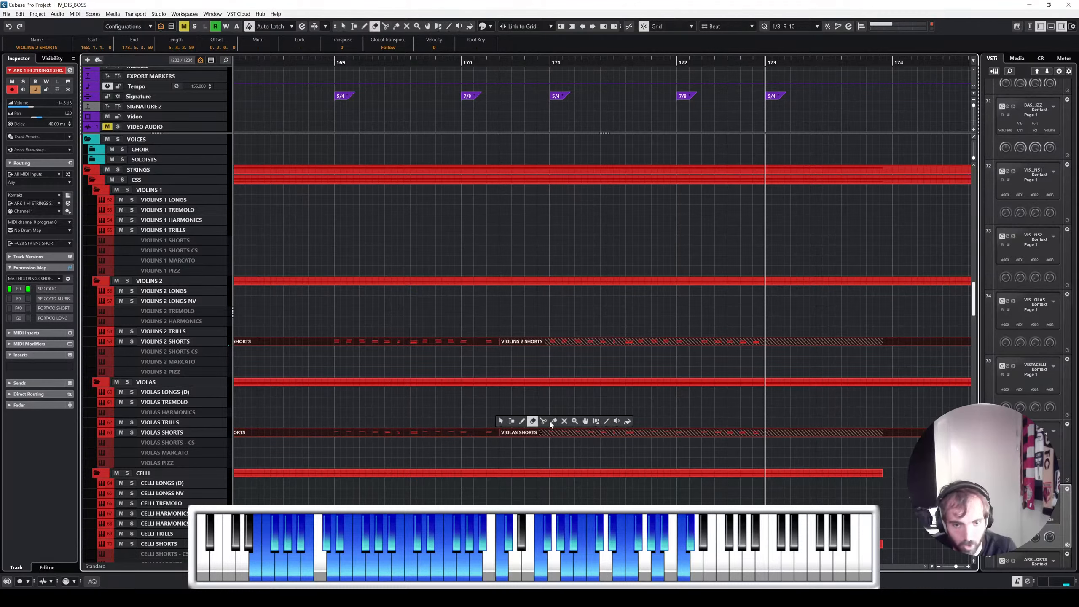
left_click(554, 422)
left_click(495, 343)
right_click(484, 424)
left_click(487, 426)
left_click(489, 432)
left_click(499, 341, "shift")
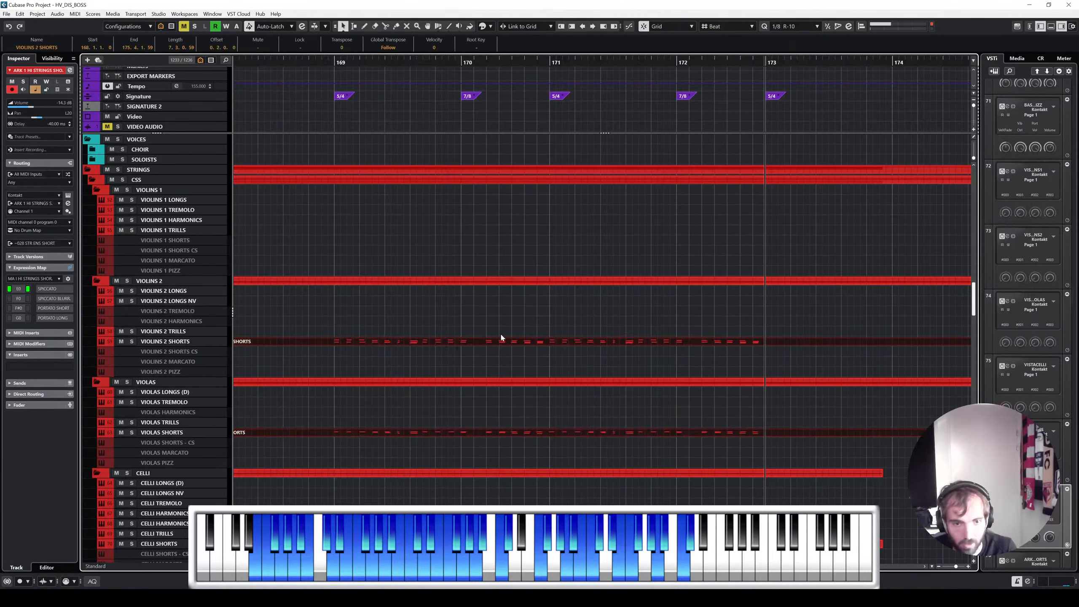
double_click(504, 343)
Step: Audition the opening of the combined violin and viola phrase from just before bar 169
left_click(246, 63)
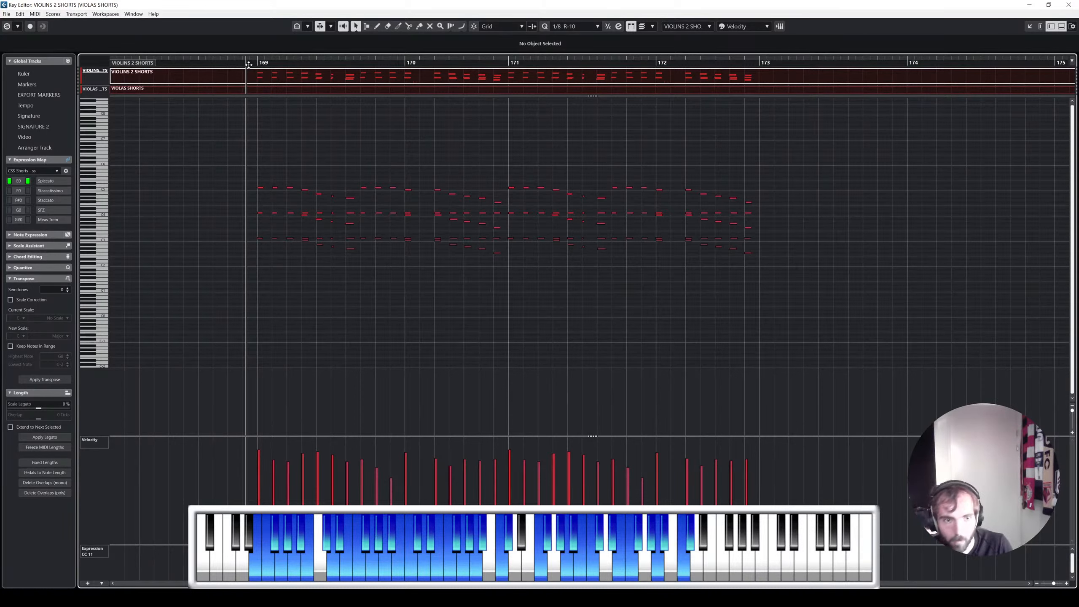
key("space")
key("space")
left_click(246, 62)
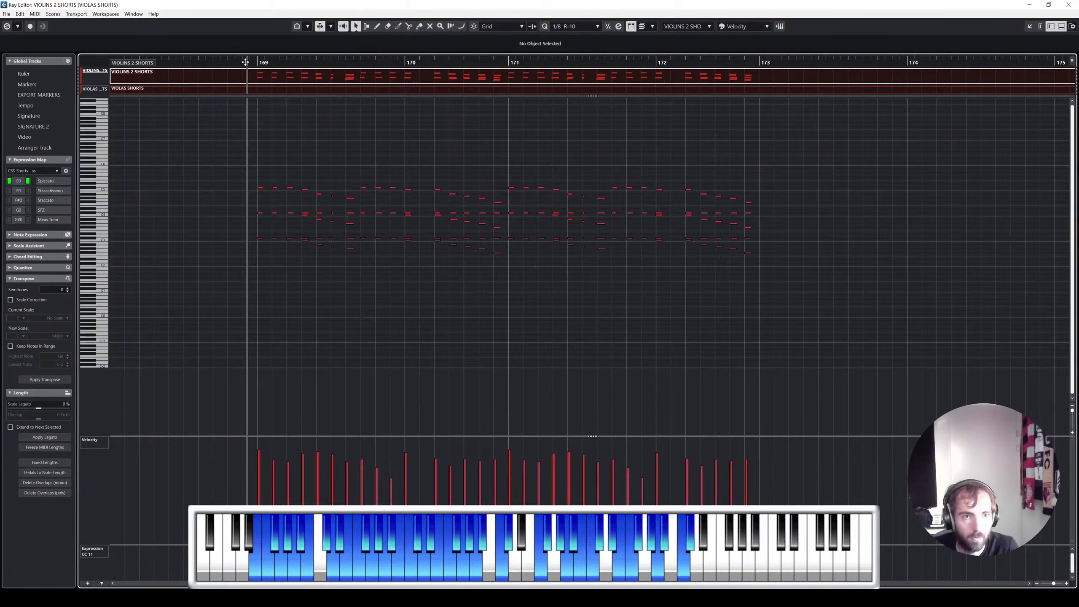
key("space")
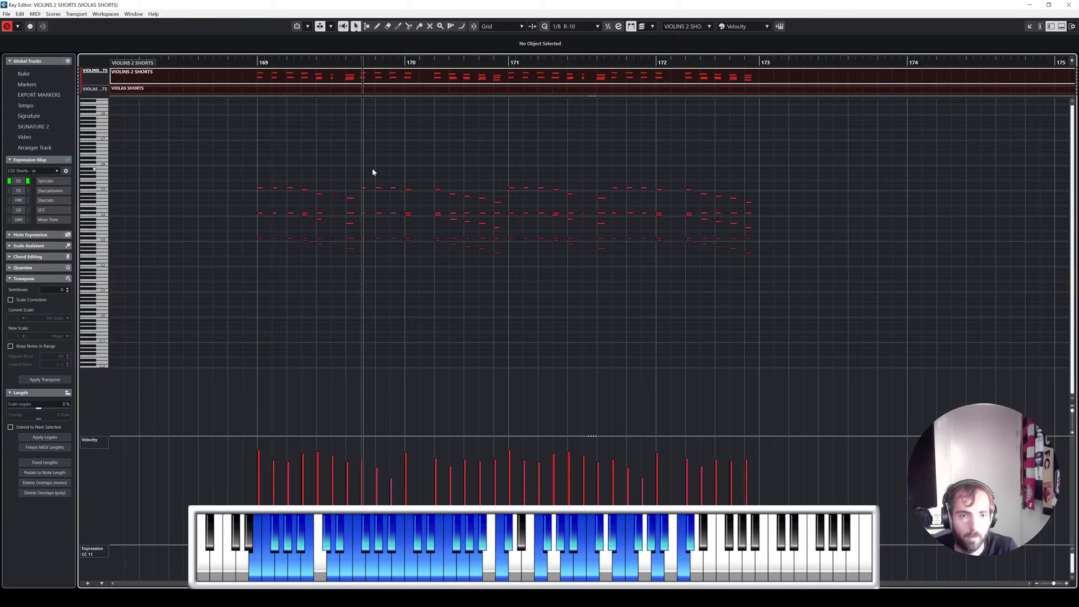
Step: Duplicate the last three chords of bar 169 and the first of bar 170 a tritone lower, and lower the bar 169 copies to F#
left_click_drag(360, 184, 392, 245)
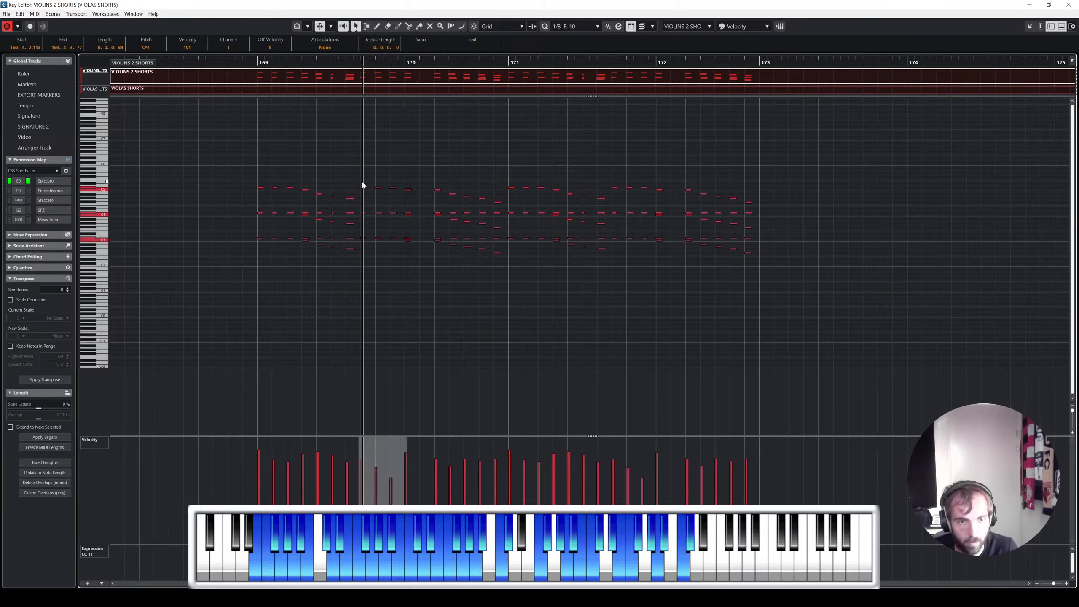
left_click_drag(363, 188, 366, 200)
key("space")
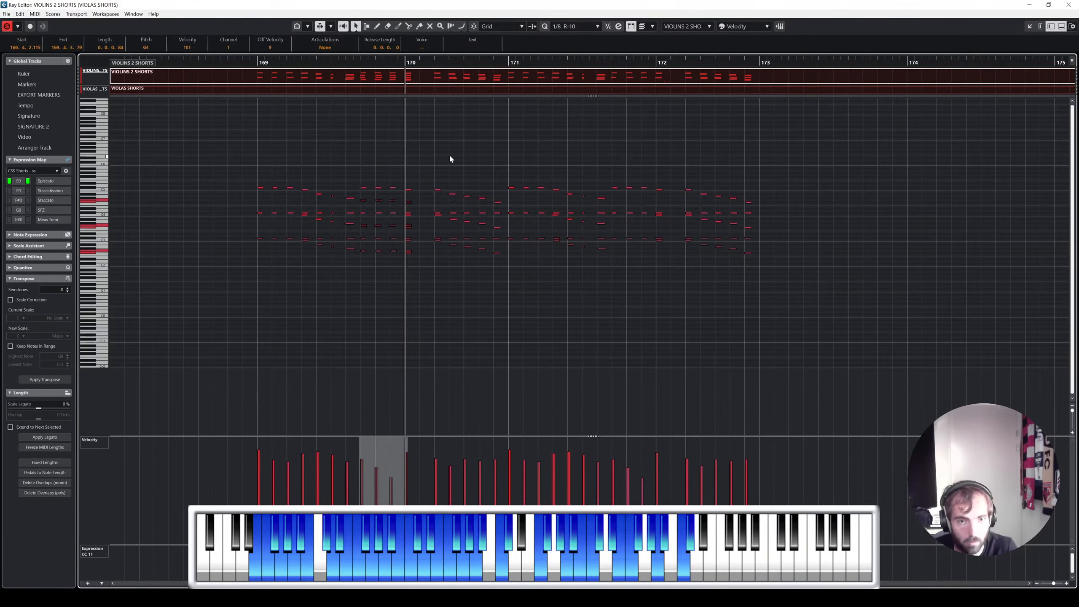
scroll(436, 190, "up", 3)
scroll(293, 201, "left", 3)
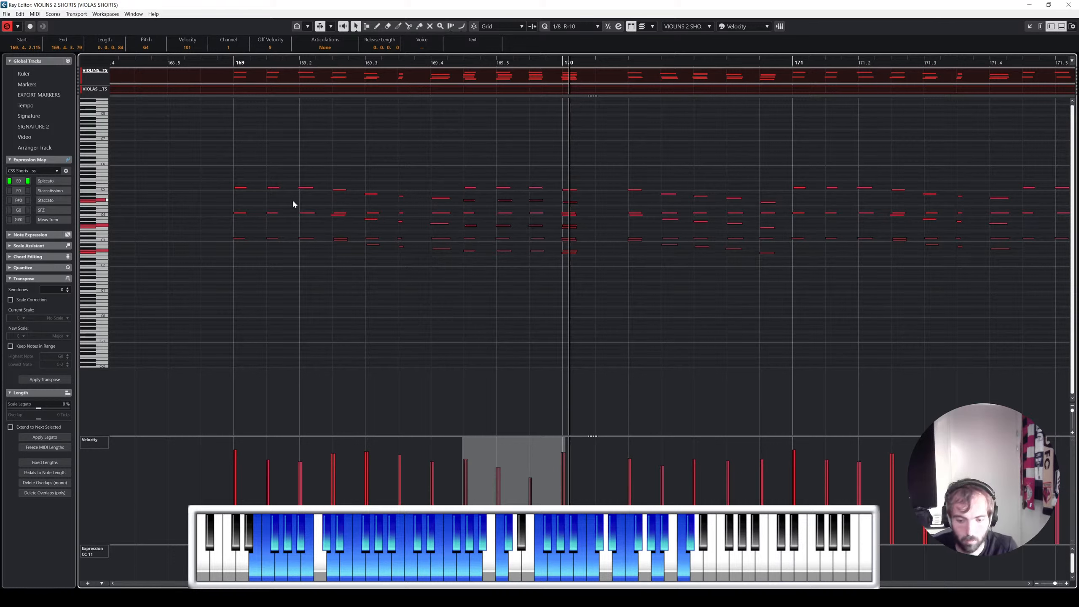
key("Down")
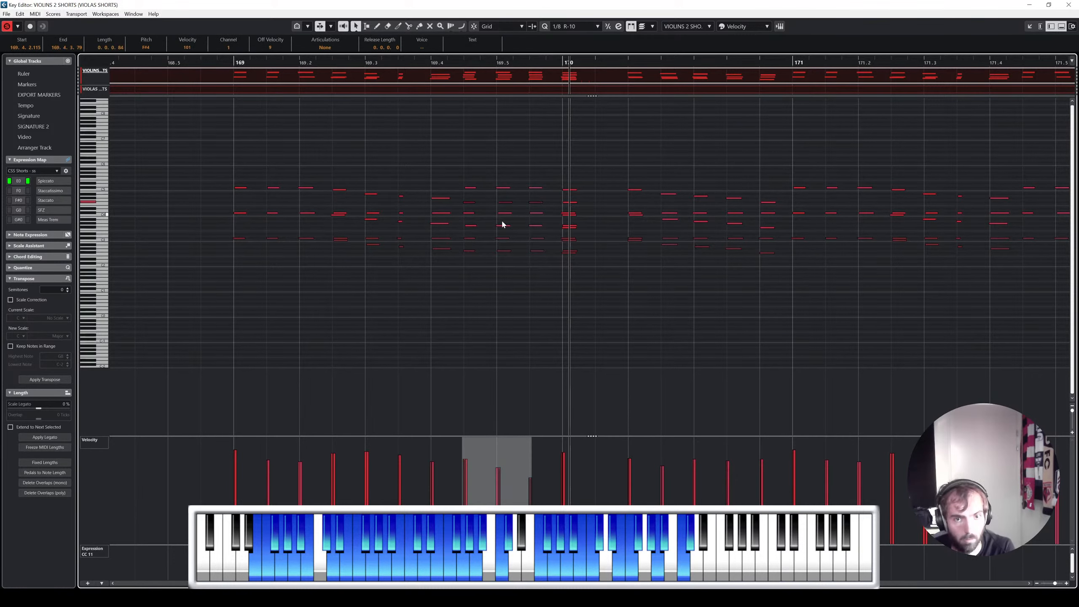
left_click_drag(467, 221, 544, 229)
key("Down")
left_click_drag(471, 247, 545, 267)
key("Down")
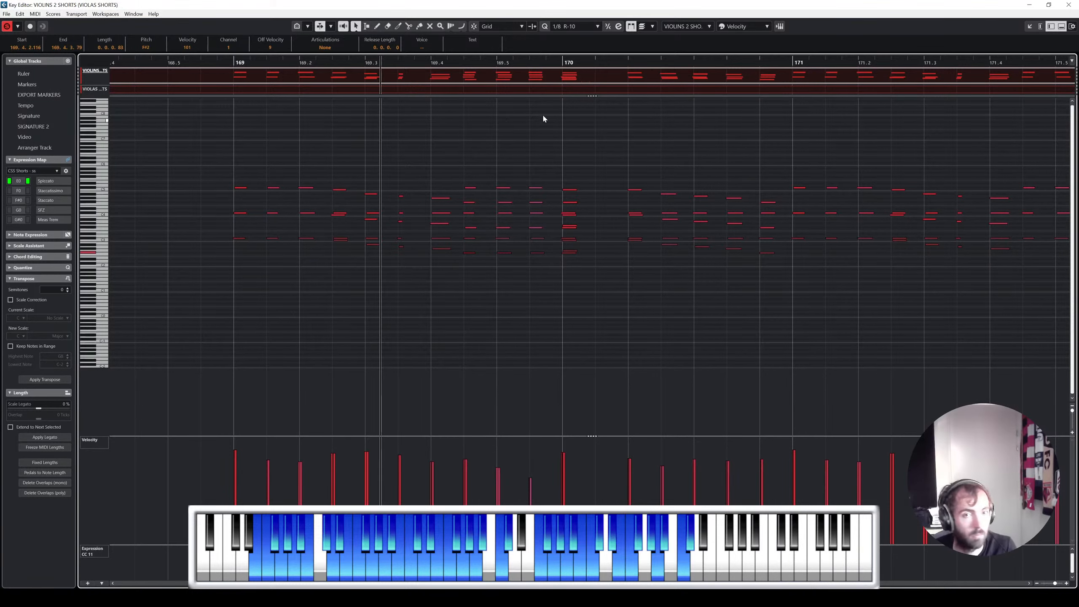
Step: Audition the harmonized chords at the end of bar 169 leading into bar 170
key("space")
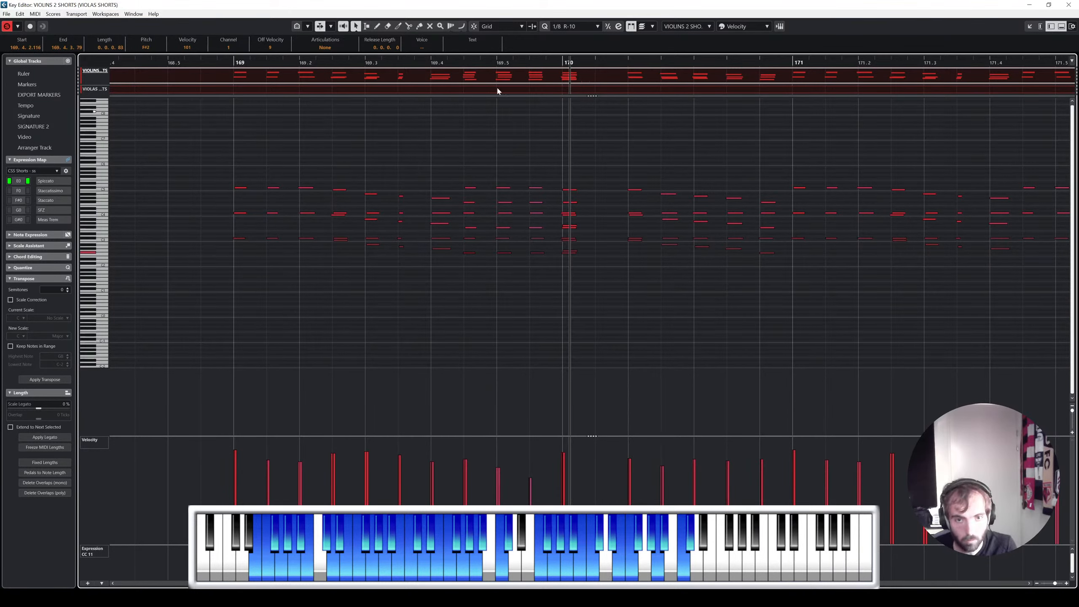
left_click_drag(441, 65, 425, 65)
key("space")
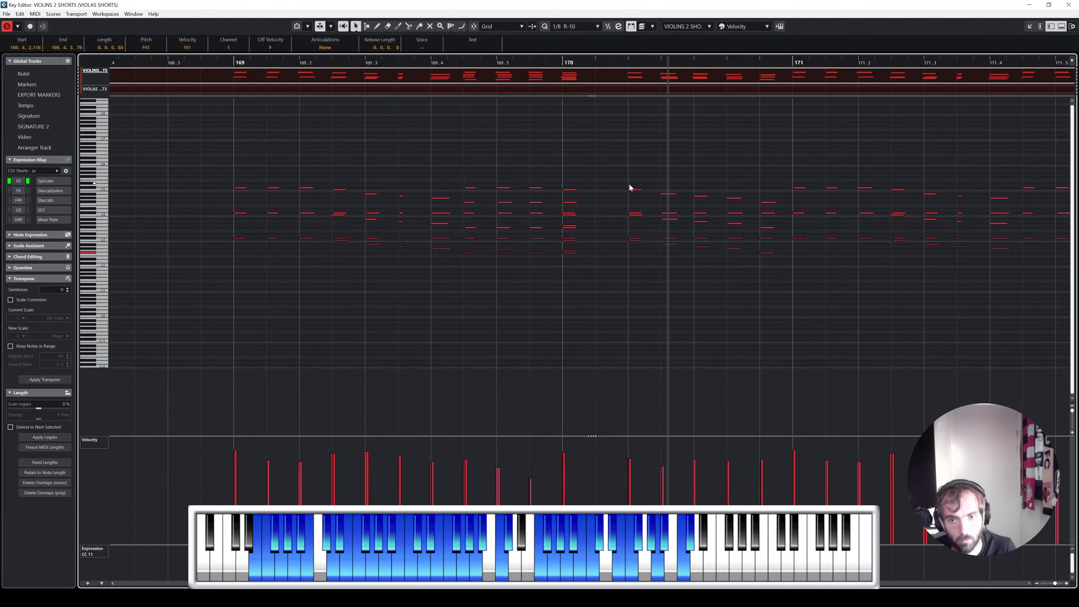
scroll(681, 170, "right", 2)
key("space")
left_click_drag(326, 62, 294, 62)
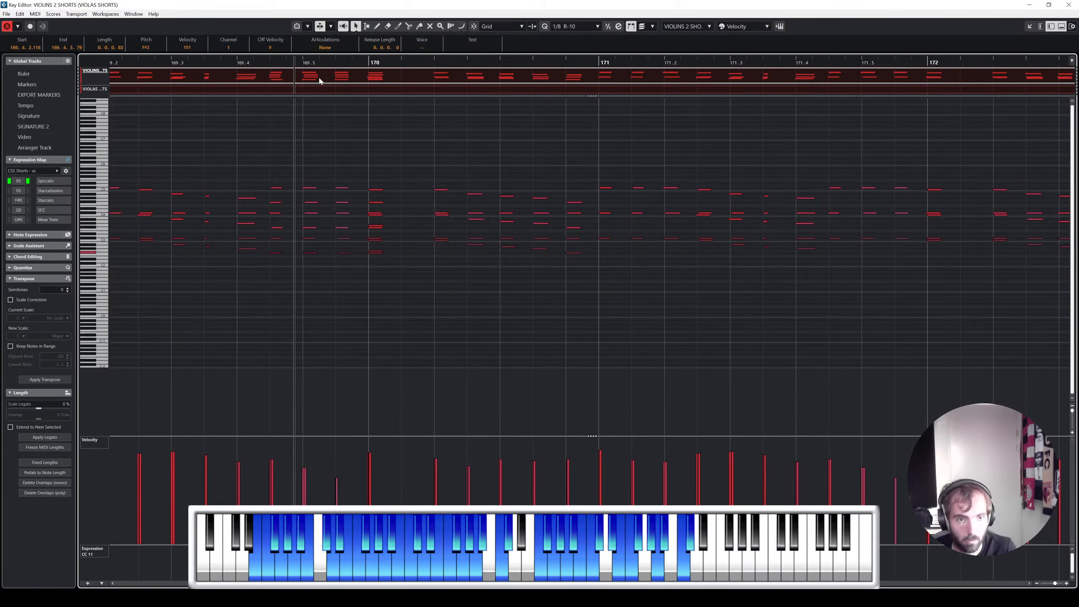
key("space")
key("space")
Step: Remove the overlapping duplicate notes from the first chord of bar 170 in the violin and viola parts
scroll(383, 216, "up", 2)
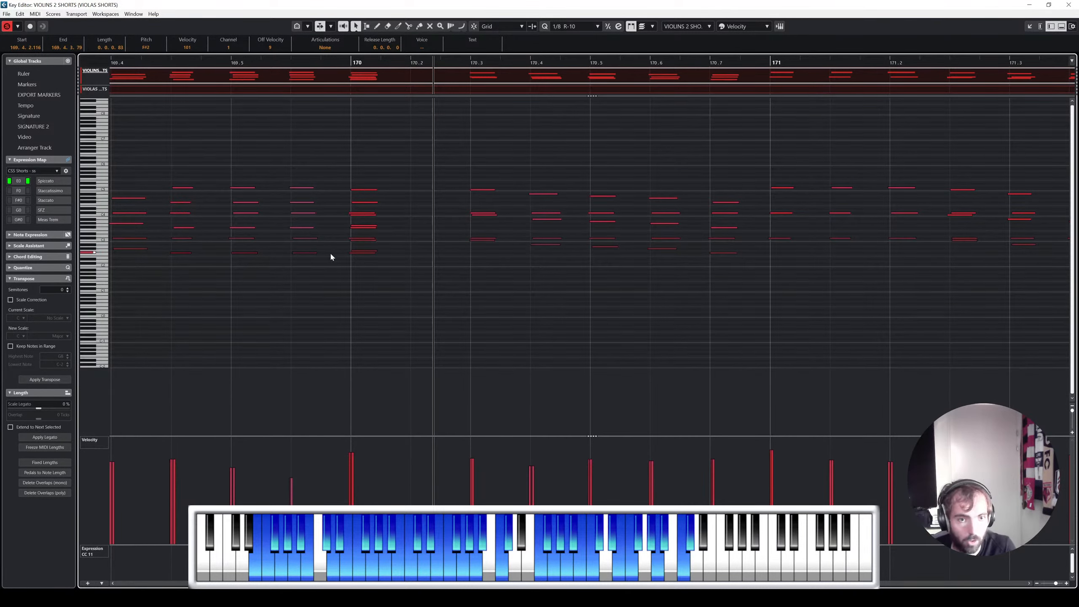
left_click(362, 255)
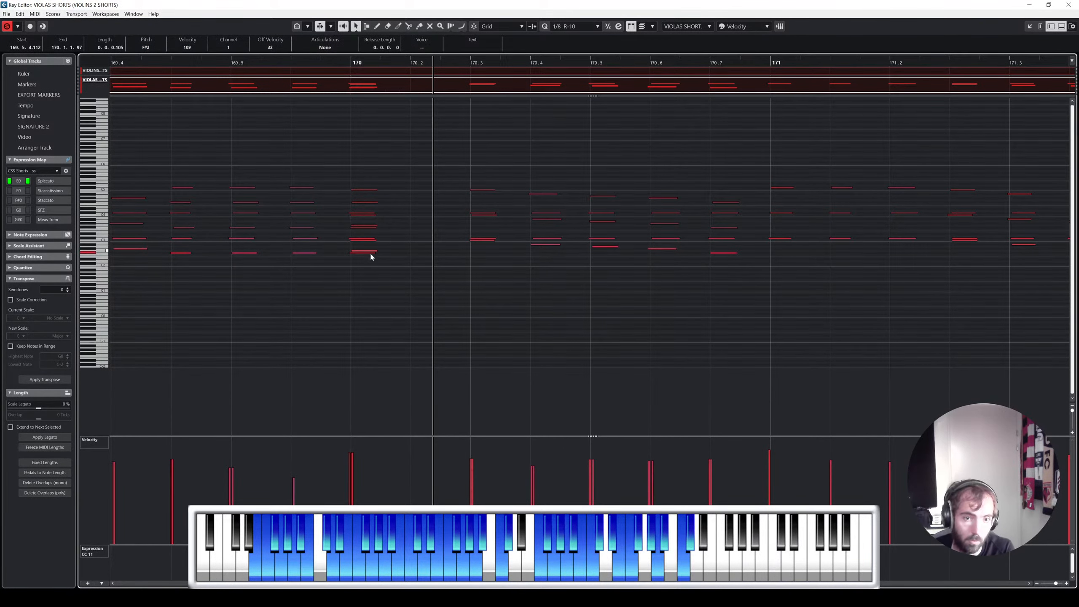
key("Delete")
left_click(364, 241)
key("Up")
key("Up")
key("Up")
key("Up")
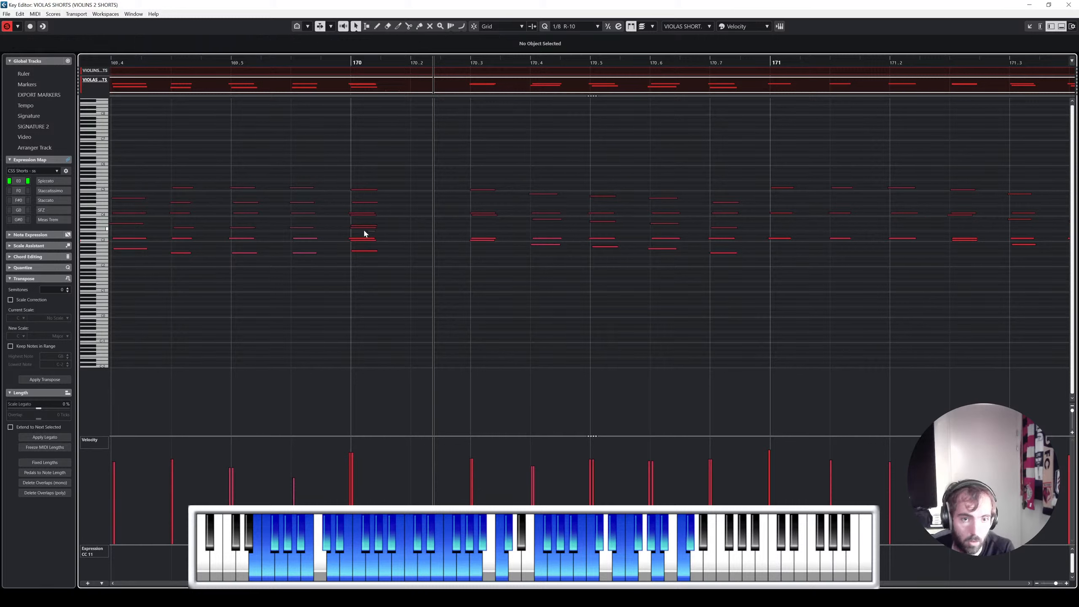
left_click(380, 185)
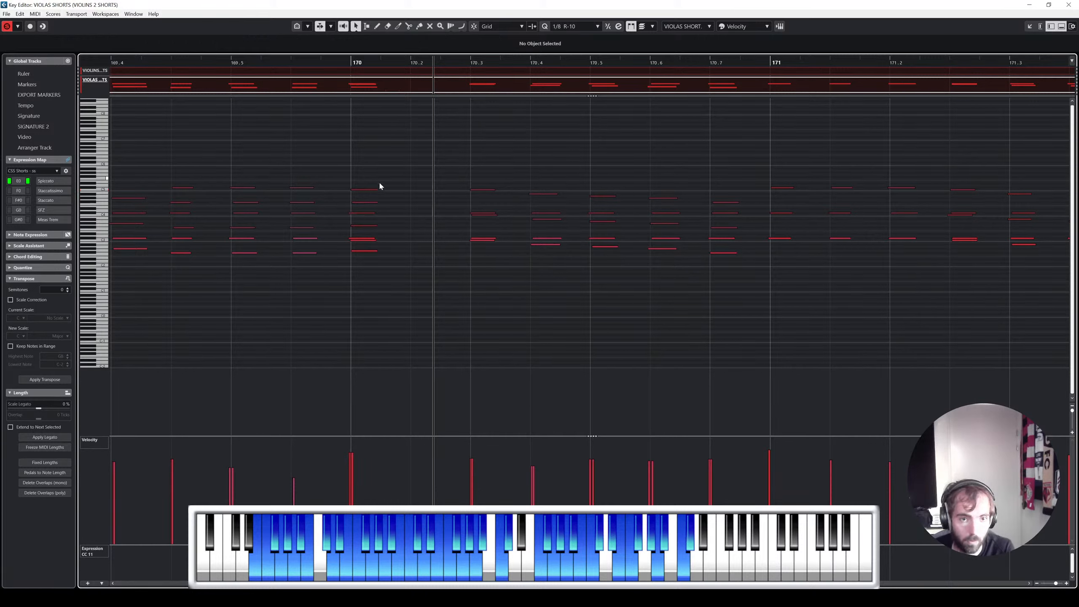
left_click(367, 189)
left_click(365, 202)
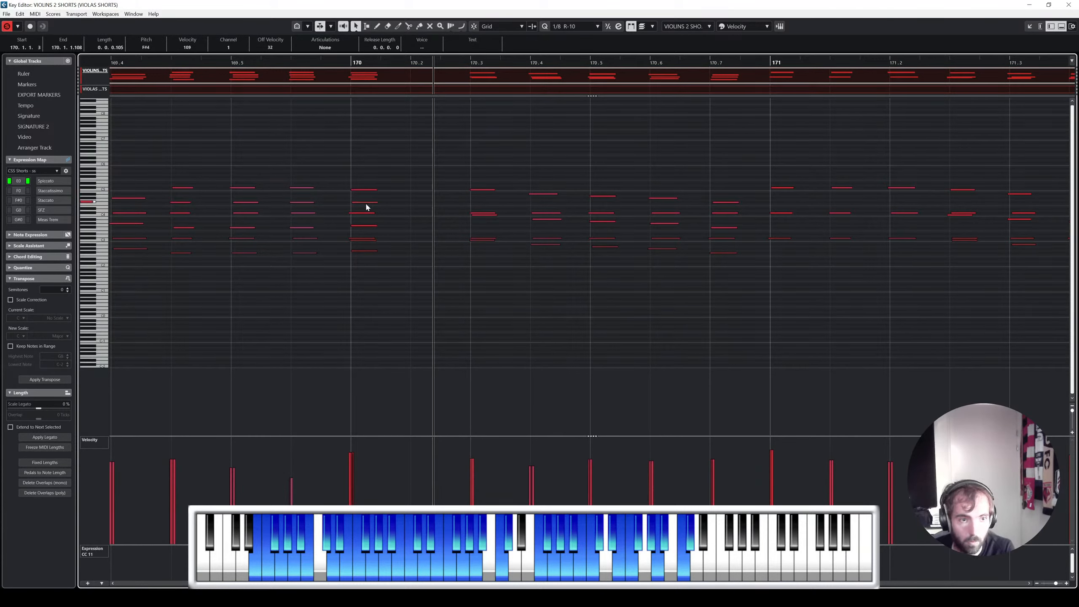
left_click(361, 240)
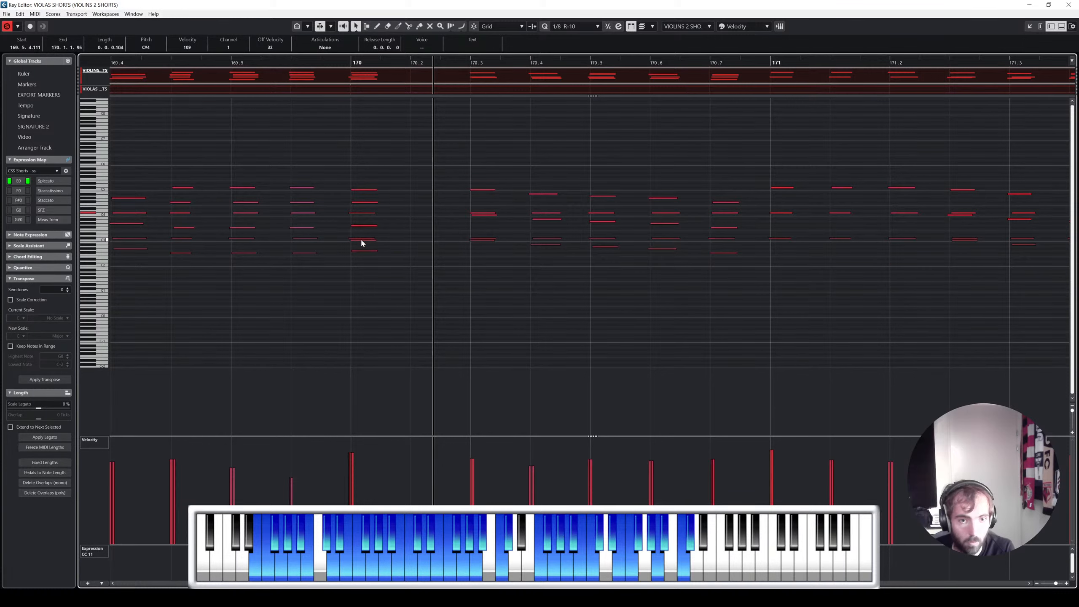
left_click(363, 237)
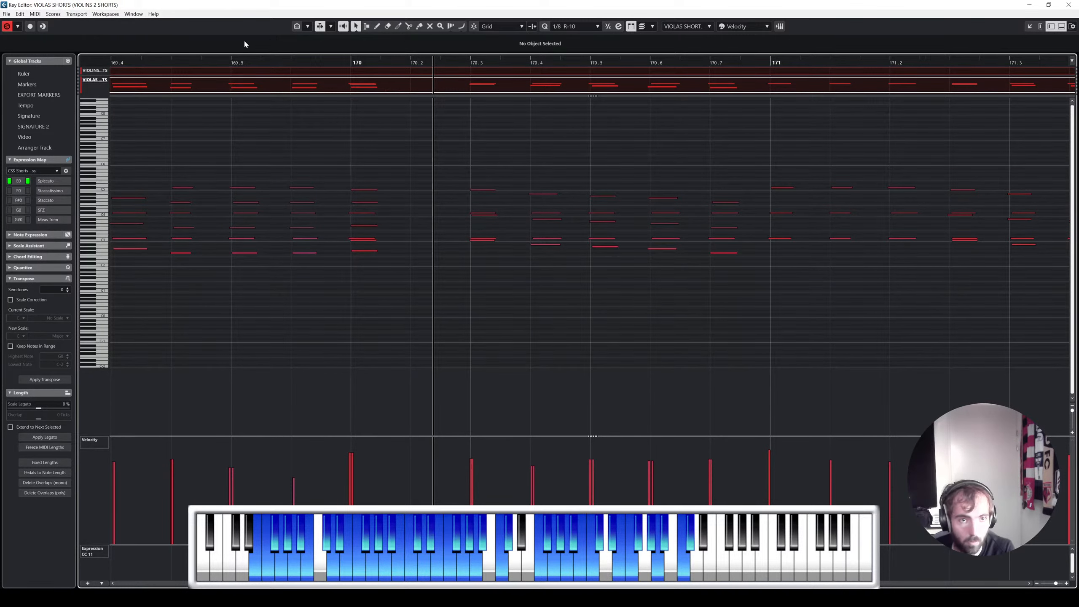
Step: Audition the revised violin and viola phrase, including a playthrough from just before bar 169
left_click(225, 62)
key("space")
scroll(411, 154, "down", 2)
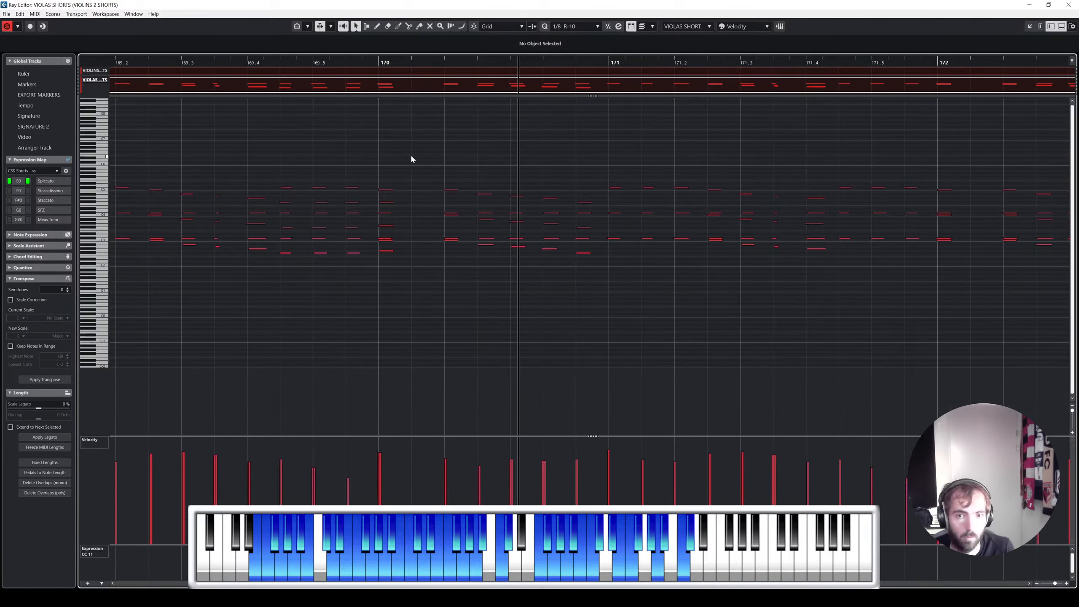
scroll(467, 144, "left", 4)
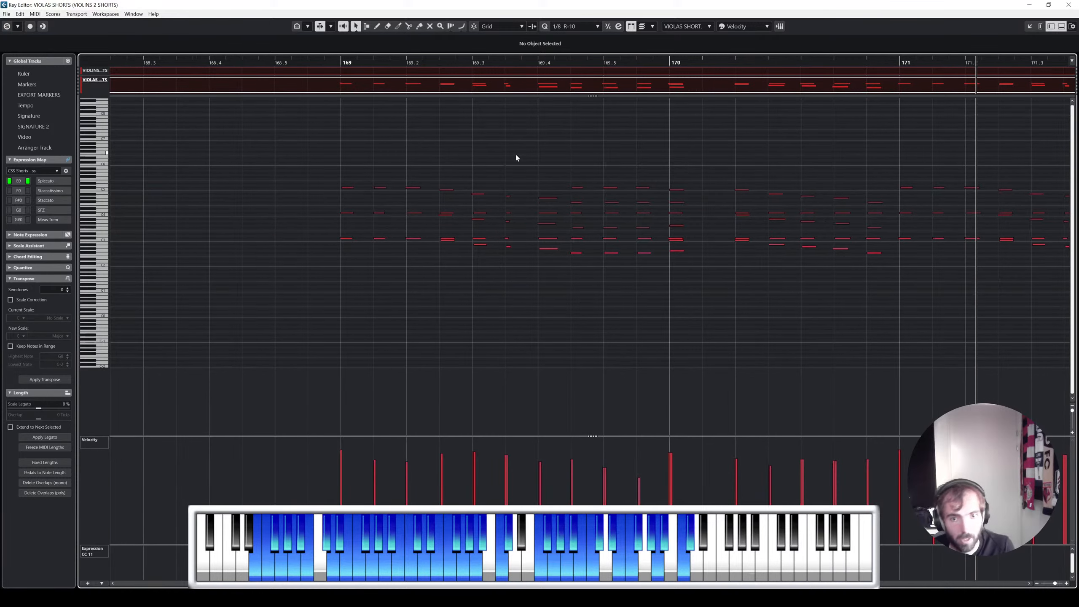
left_click(318, 63)
key("space")
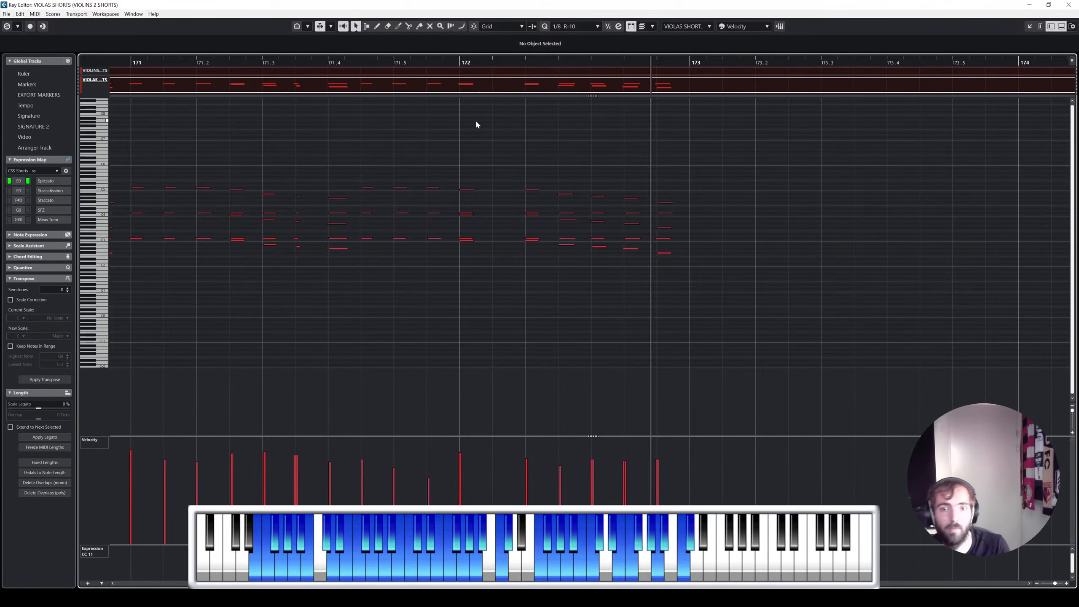
key("space")
Step: Delete all repeated violin and viola notes in bars 171 and 172
scroll(483, 123, "down", 1)
scroll(483, 123, "left", 2)
left_click_drag(485, 162, 926, 263)
key("Delete")
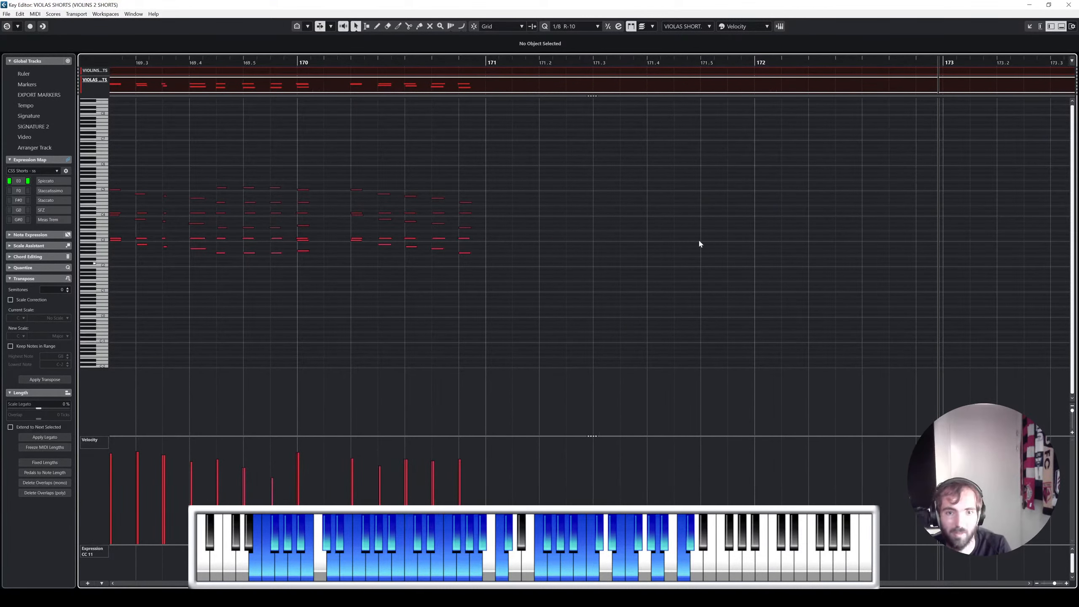
Step: Audition the remaining two-bar violin and viola phrase from before bar 169
scroll(449, 186, "left", 3)
left_click(228, 189)
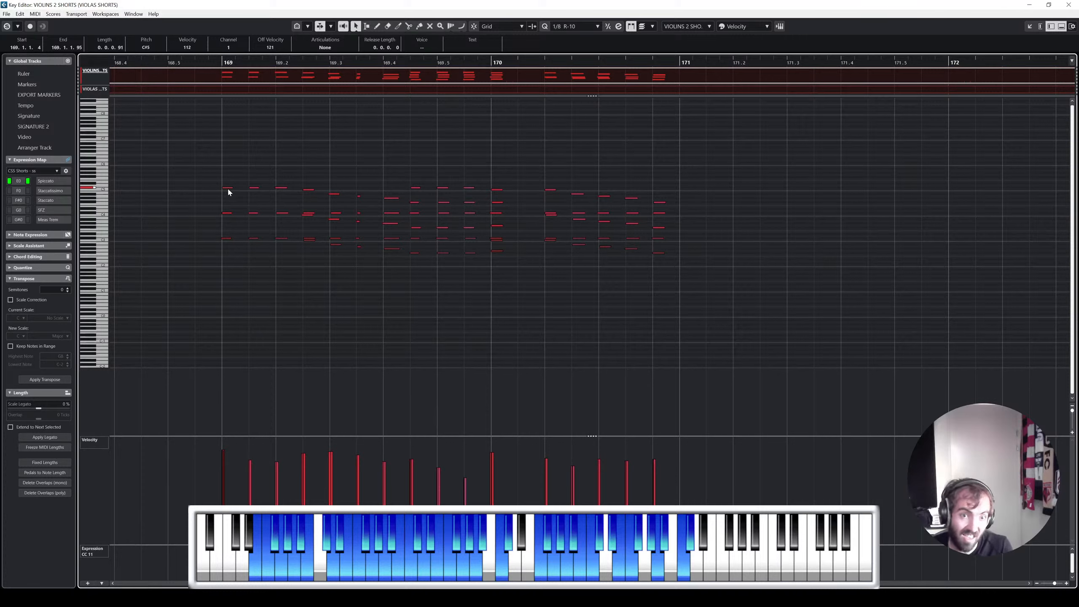
left_click_drag(209, 62, 175, 64)
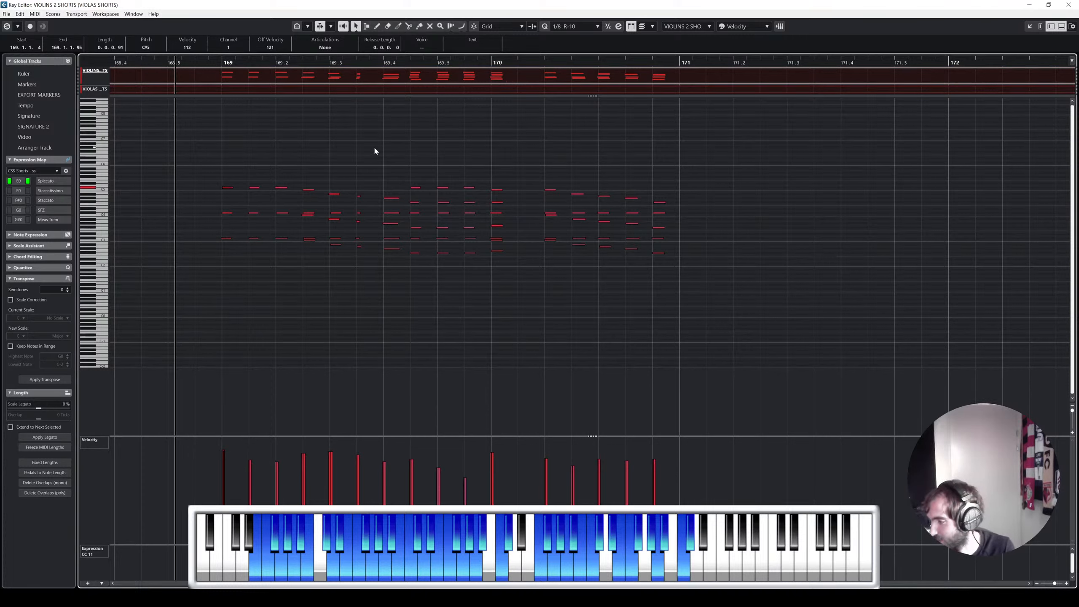
key("space")
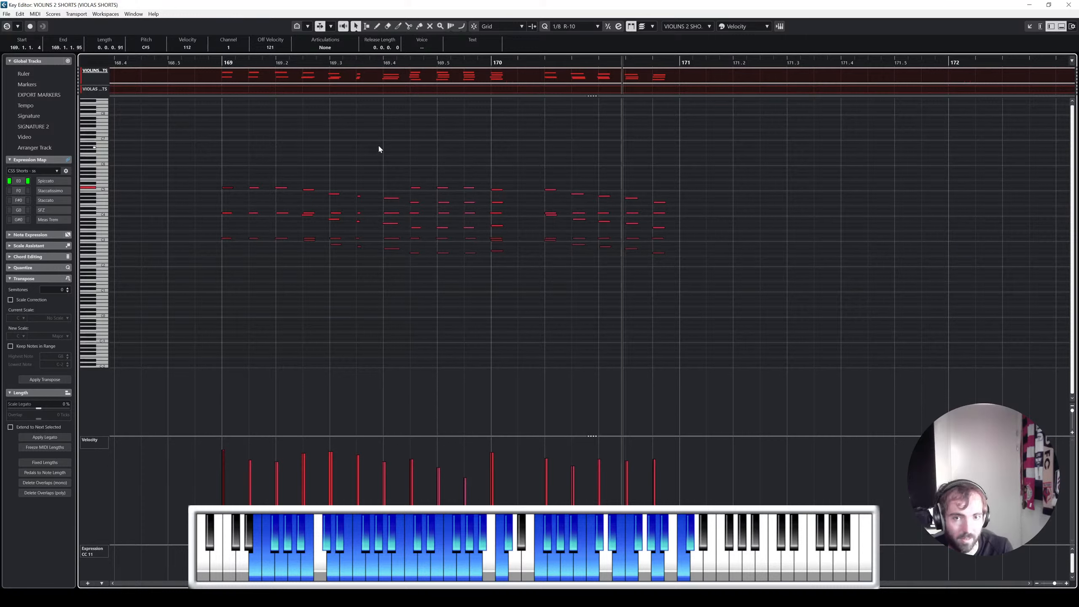
left_click(259, 164)
key("space")
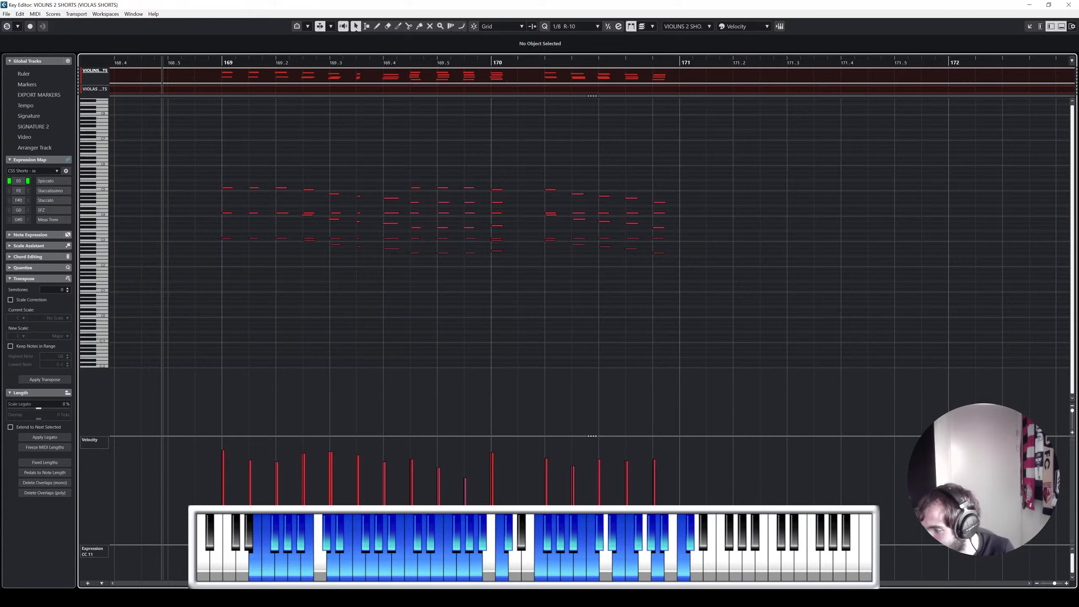
left_click(737, 560)
left_click(674, 572)
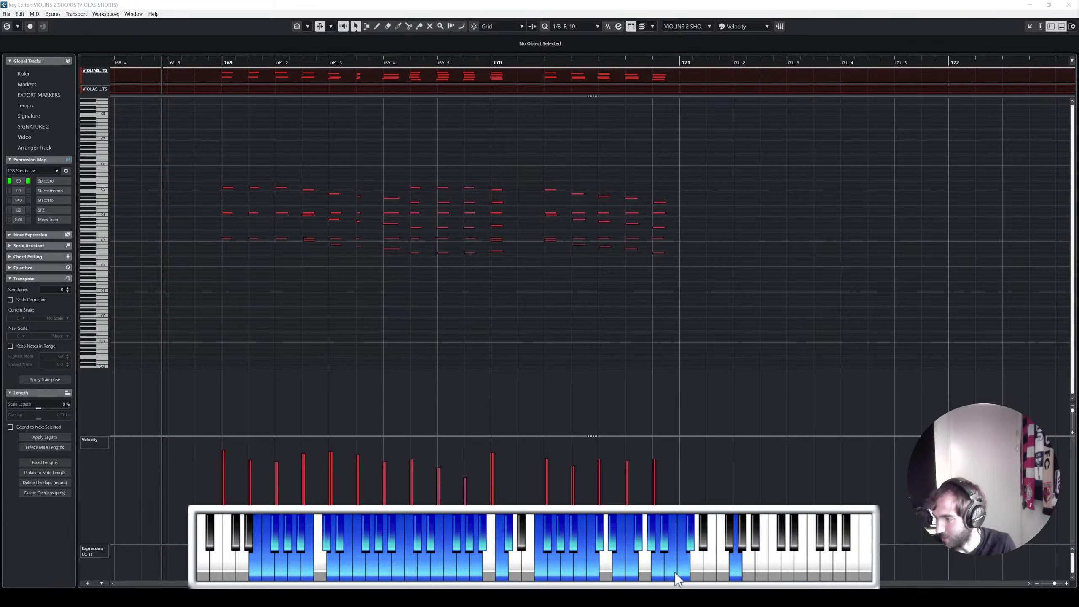
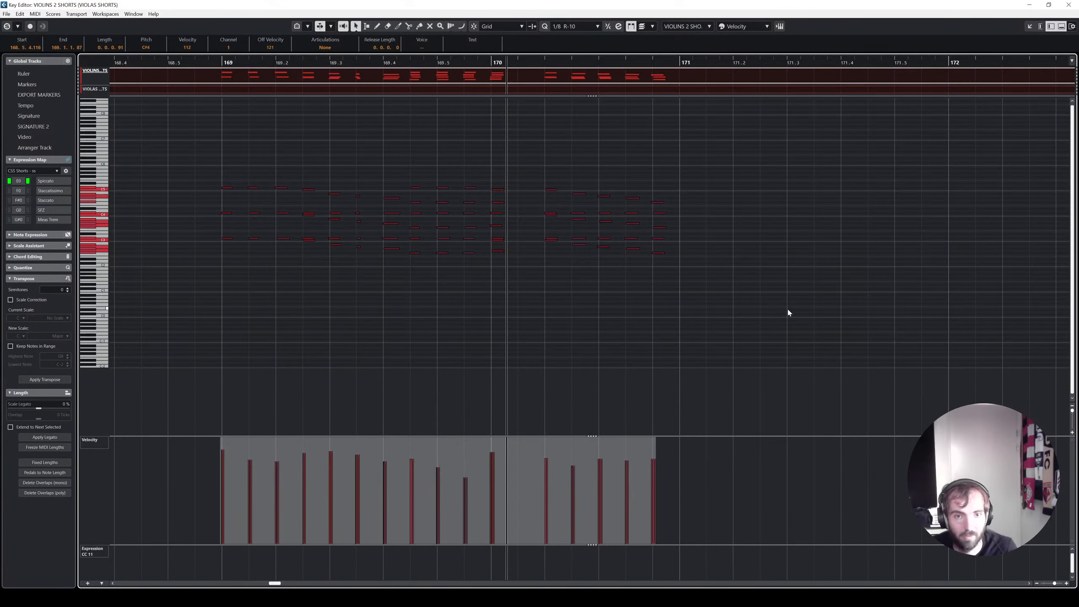
Step: Close the key editor and place the project cursor at bar 168
left_click_drag(804, 129, 118, 330)
left_click(680, 136)
left_click(1069, 5)
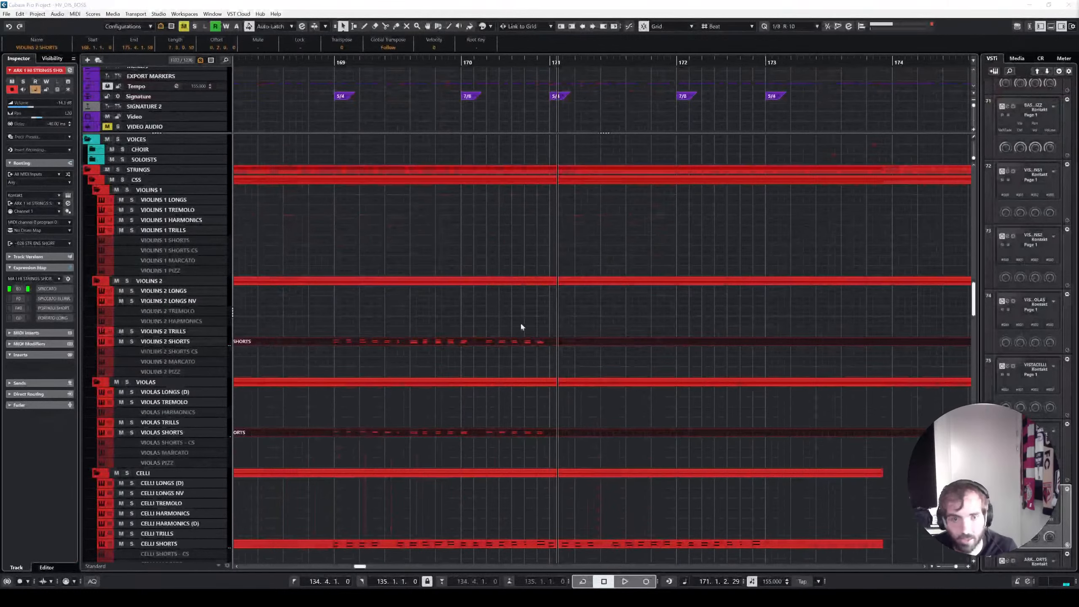
scroll(519, 322, "down", 5)
scroll(511, 270, "left", 3)
left_click(493, 169)
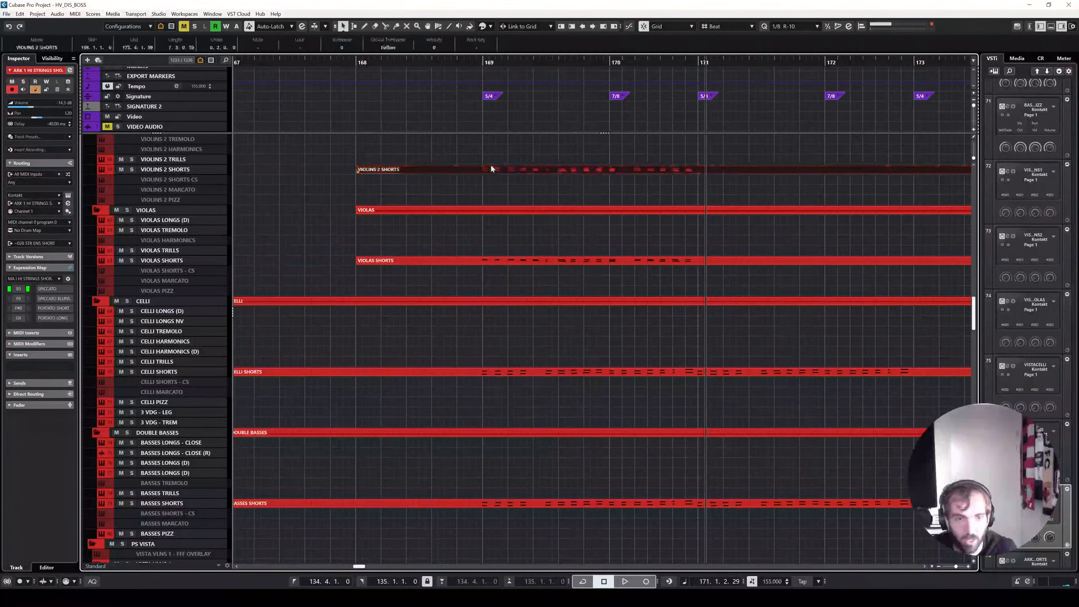
scroll(484, 272, "up", 5)
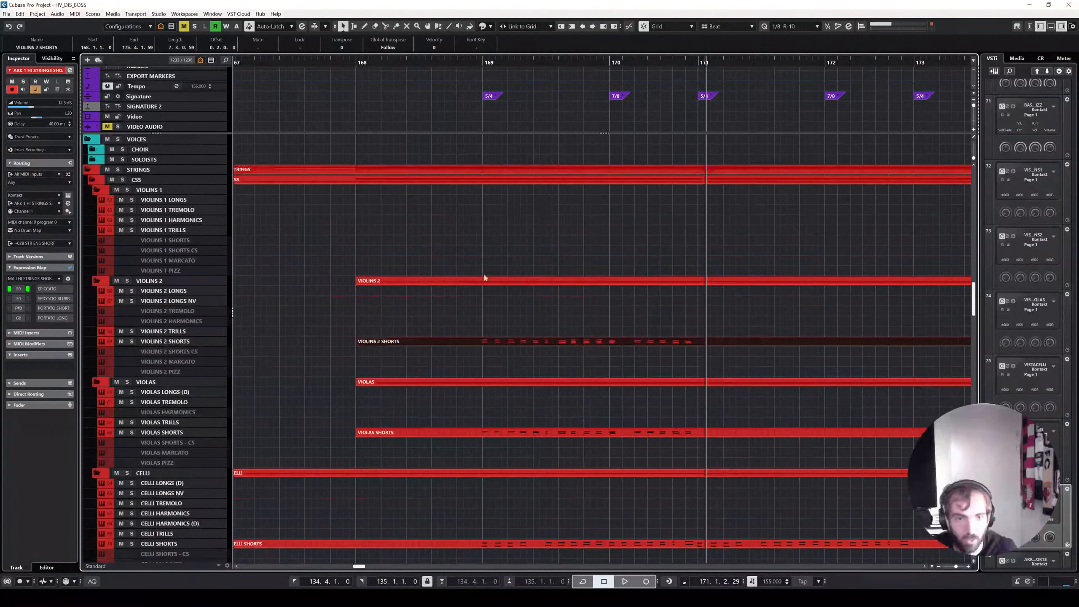
left_click(354, 62)
Step: Select the ARK 1 LO STRINGS SHORT track in the Metropolis Ark folder
scroll(404, 245, "down", 10)
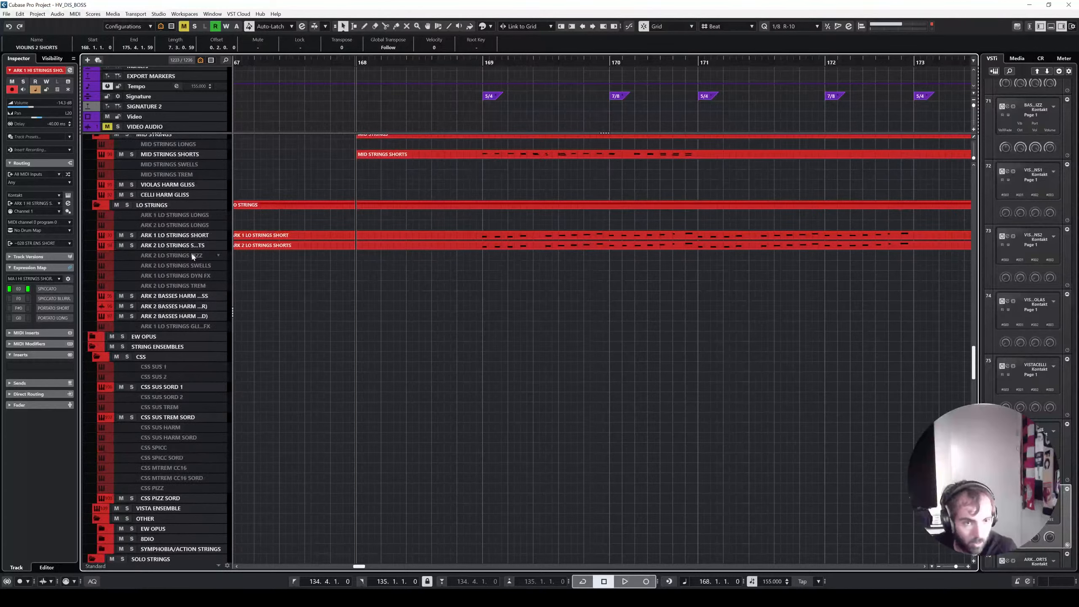
scroll(192, 255, "up", 4)
left_click(199, 323)
scroll(204, 196, "up", 4)
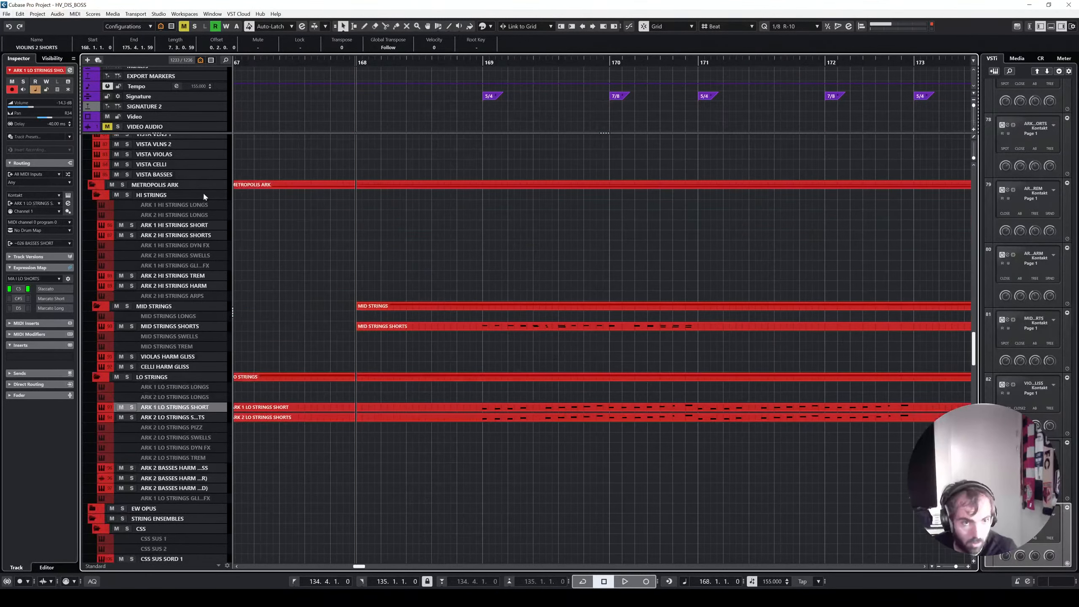
Step: Paste the short violins part onto the ARK 1 HI STRINGS SHORT track at bar 168 and audition it soloed
left_click(200, 225)
left_click(453, 63)
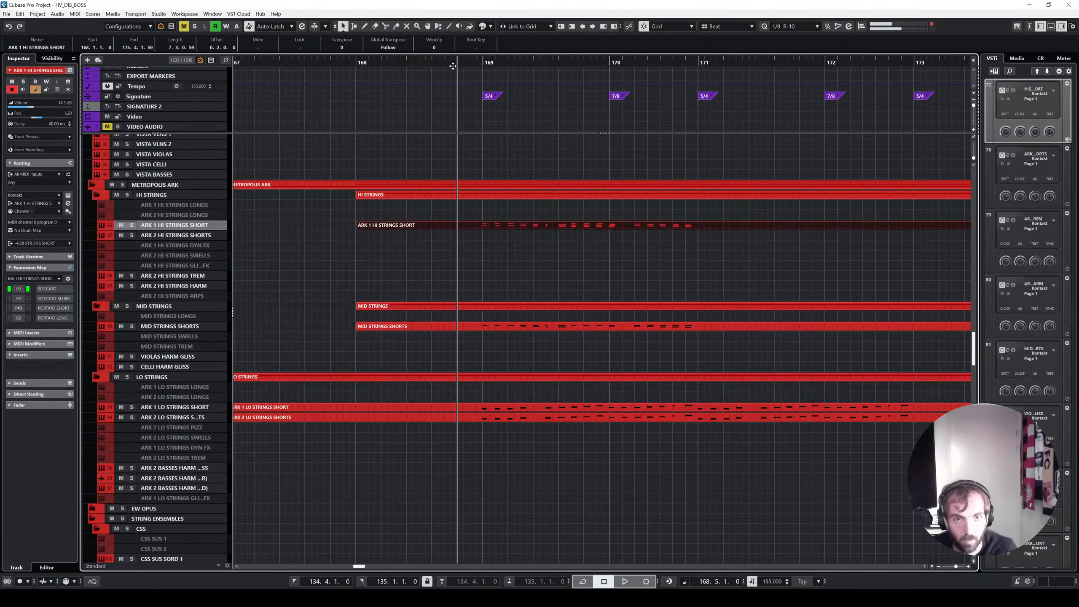
key("s")
key("space")
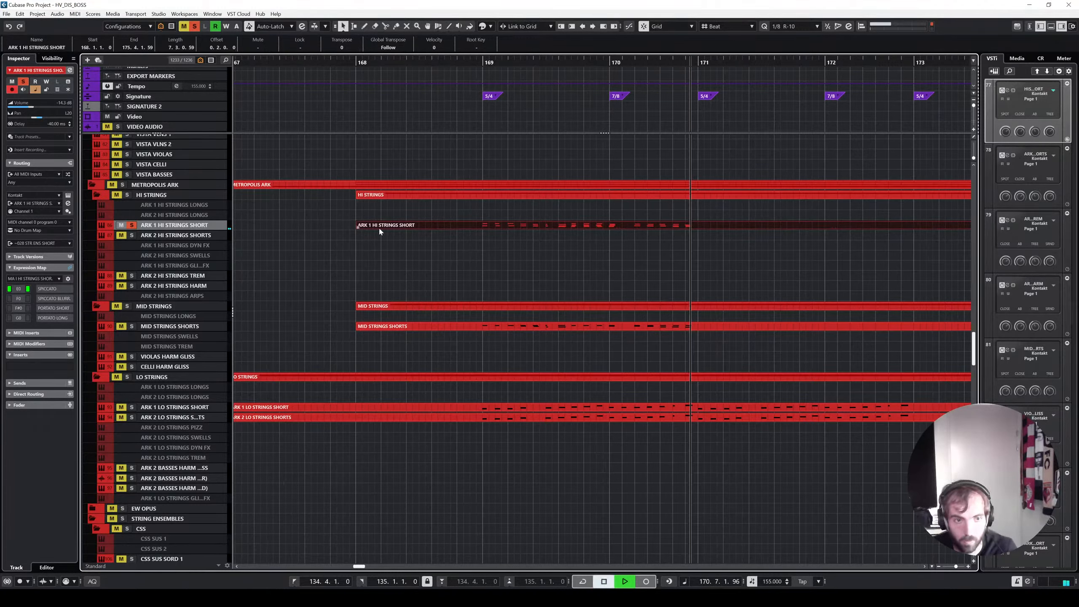
key("space")
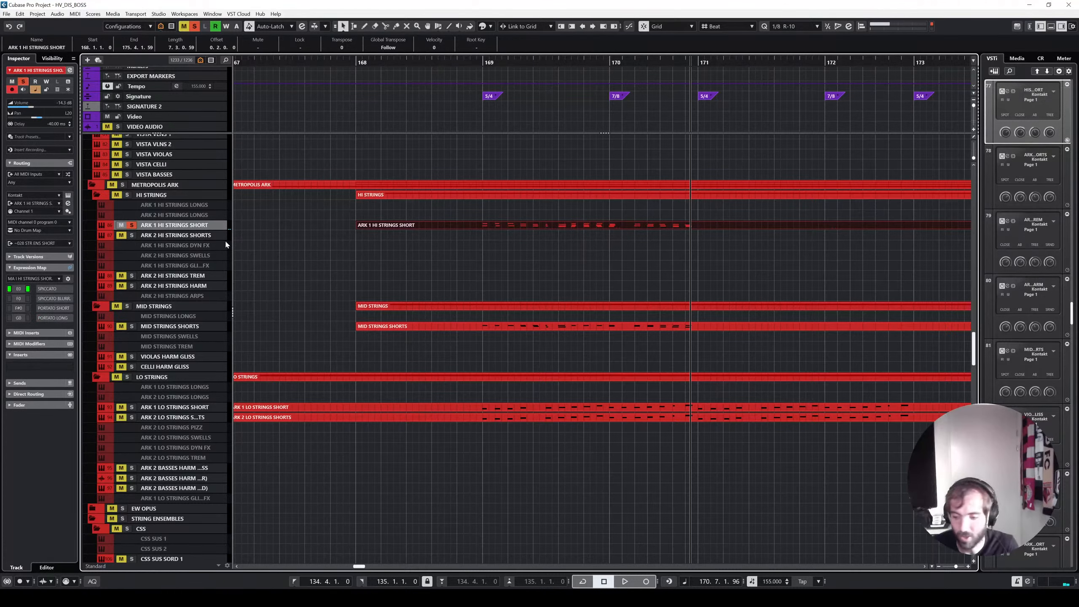
Step: Move the pasted part down to the ARK 2 HI STRINGS SHORTS track and audition it soloed from around bar 169
left_click(205, 237)
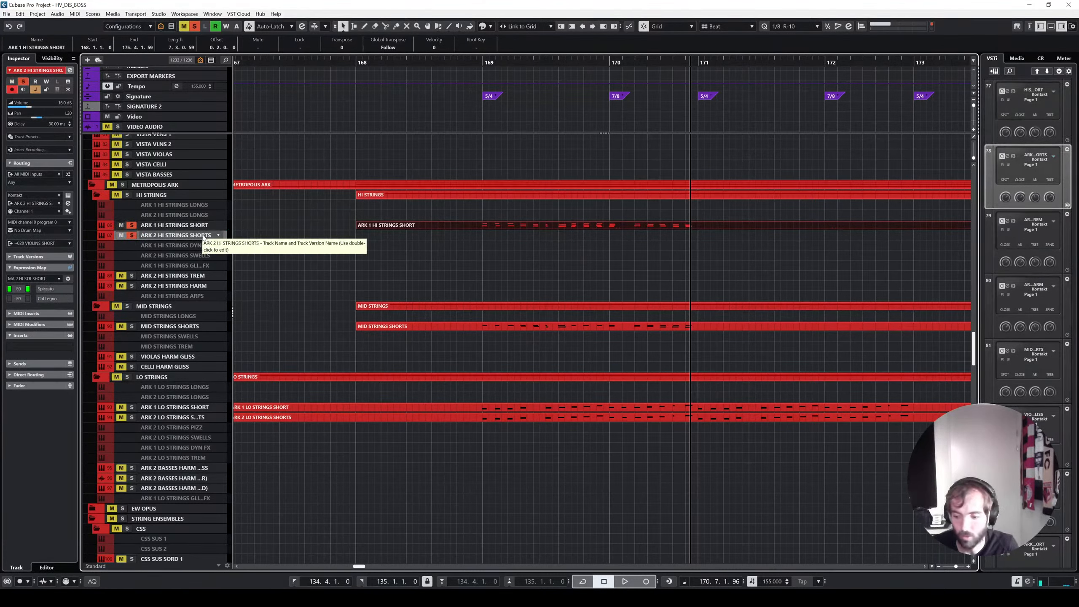
left_click_drag(362, 225, 362, 236)
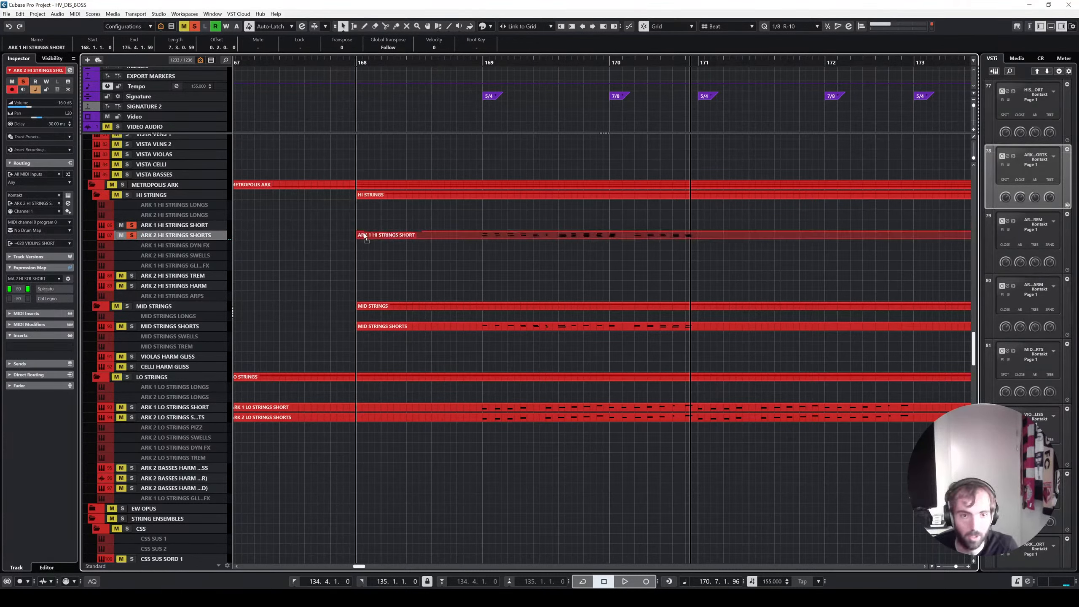
left_click(485, 65)
key("space")
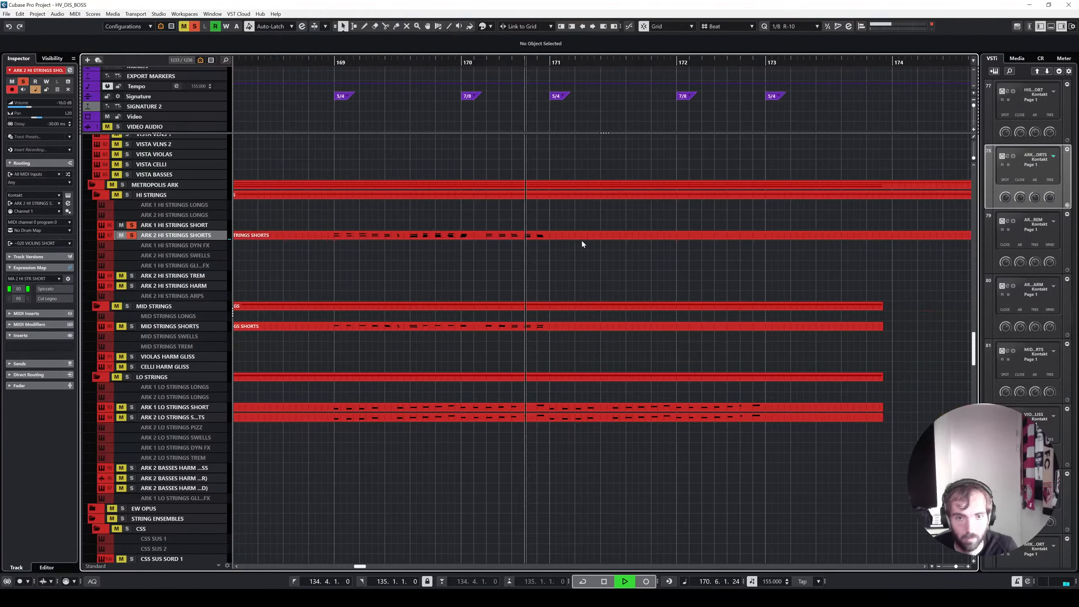
double_click(553, 236)
left_click_drag(327, 131, 846, 255)
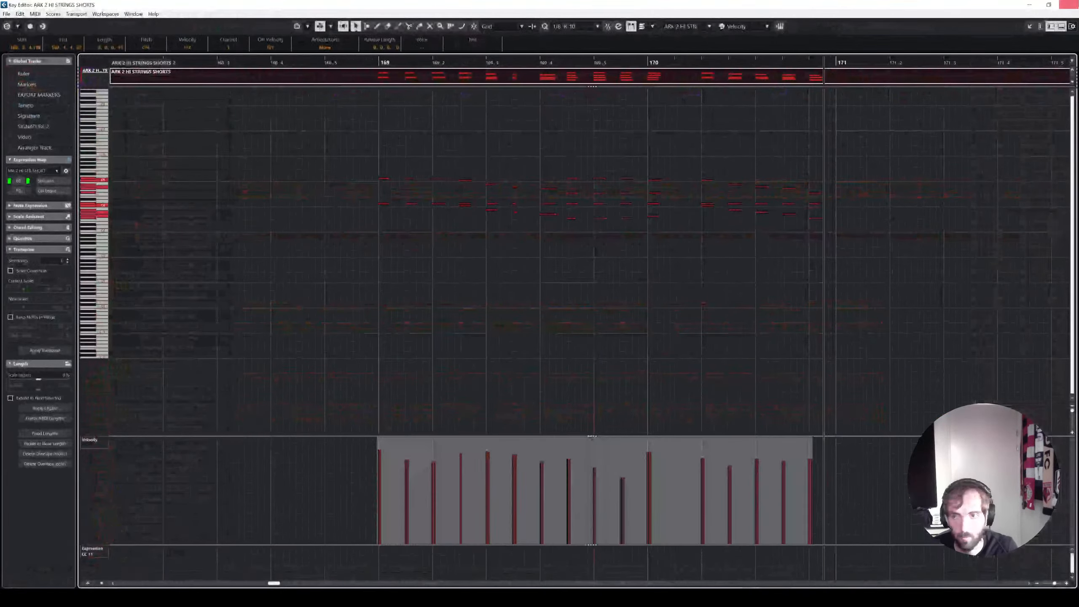
key("Escape")
Step: Unsolo the ARK 2 HI STRINGS SHORTS and ARK 1 HI STRINGS SHORT tracks
scroll(606, 238, "up", 10)
scroll(505, 280, "down", 8)
left_click(131, 321)
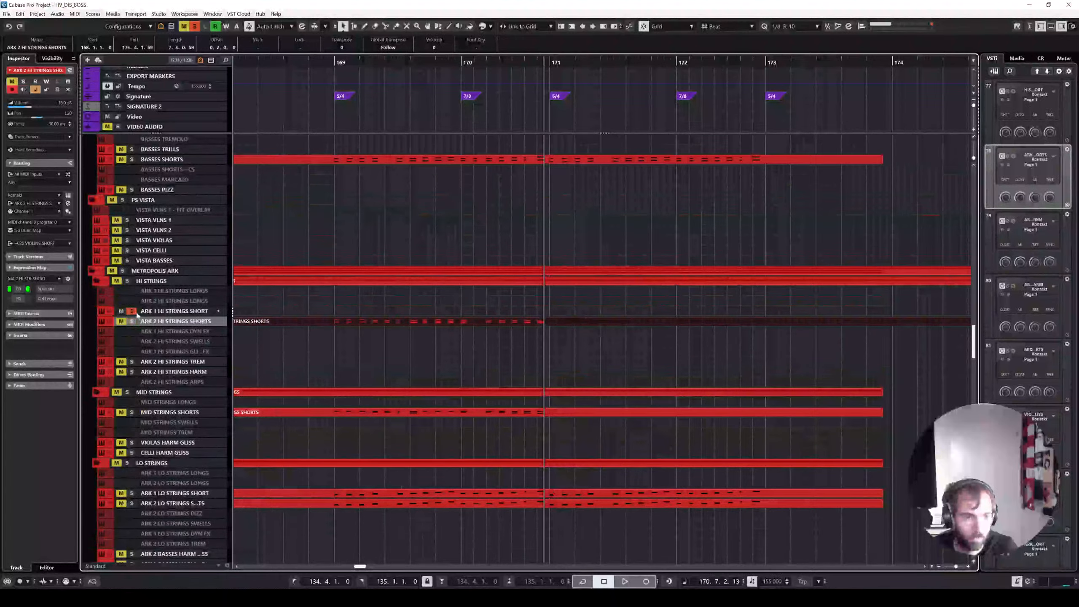
left_click(132, 311)
Step: Select the VIOLINS 2 SHORTS, VIOLAS SHORTS, ARK 2 HI STRINGS SHORTS and MID STRINGS SHORTS parts and open them together in the key editor
scroll(427, 333, "up", 10)
scroll(427, 332, "up", 2)
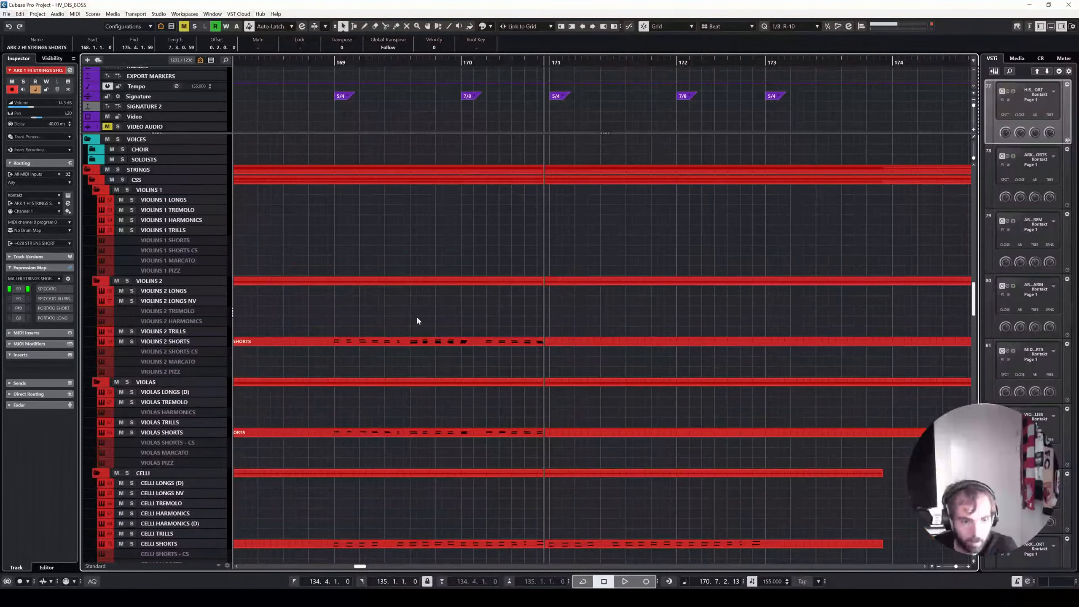
left_click(428, 343)
left_click(475, 433, "shift")
scroll(487, 412, "down", 4)
scroll(489, 410, "down", 4)
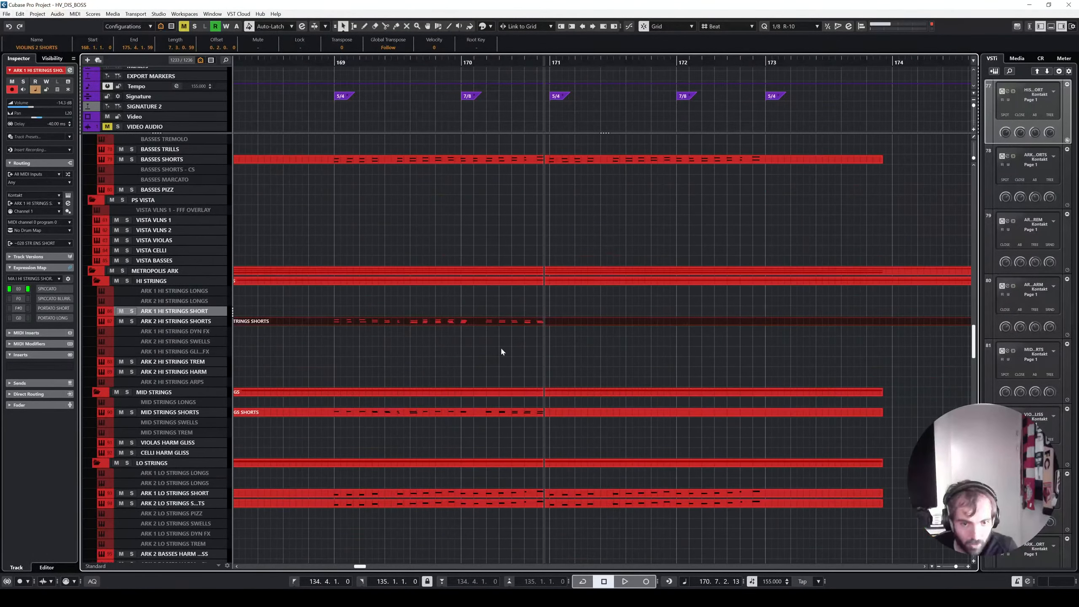
scroll(504, 326, "up", 5)
scroll(504, 327, "down", 10)
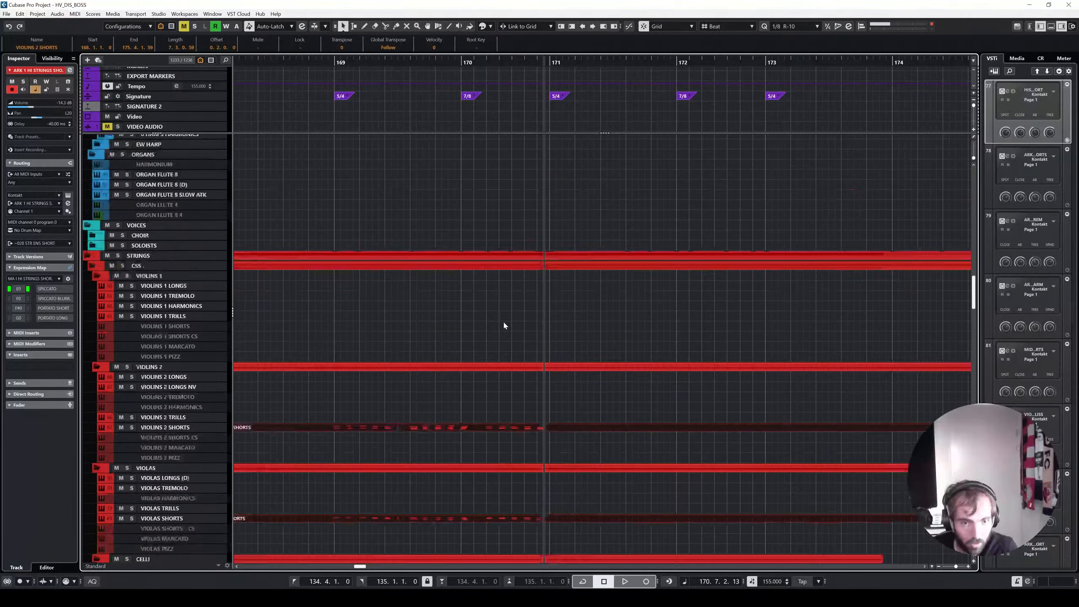
left_click(508, 242, "shift")
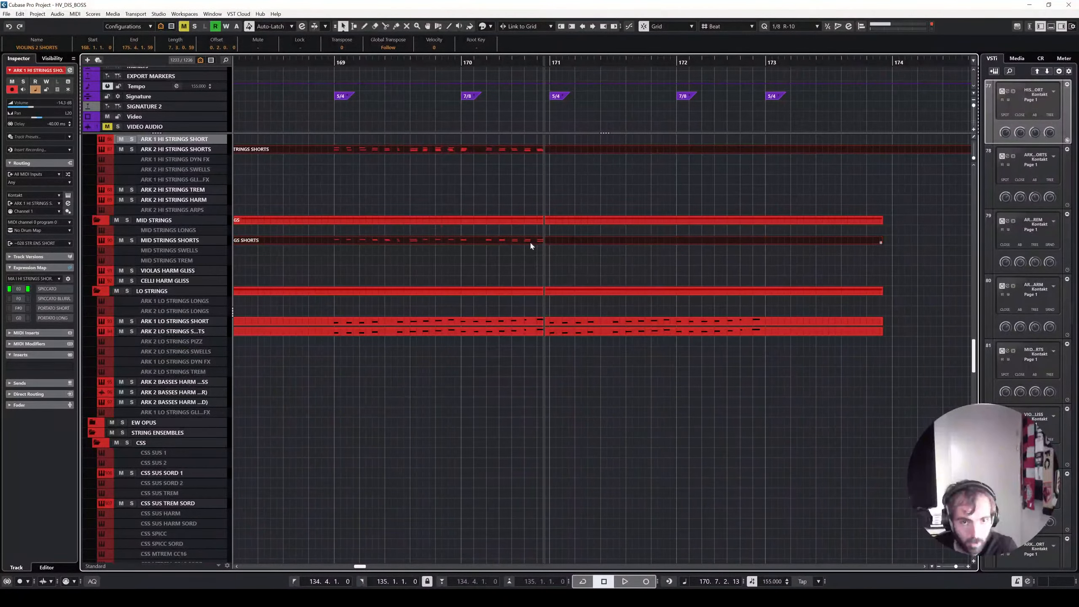
key("Return")
Step: Copy all notes of the four parts, paste them at bar 171, play them briefly and close the key editor
key("ctrl+a")
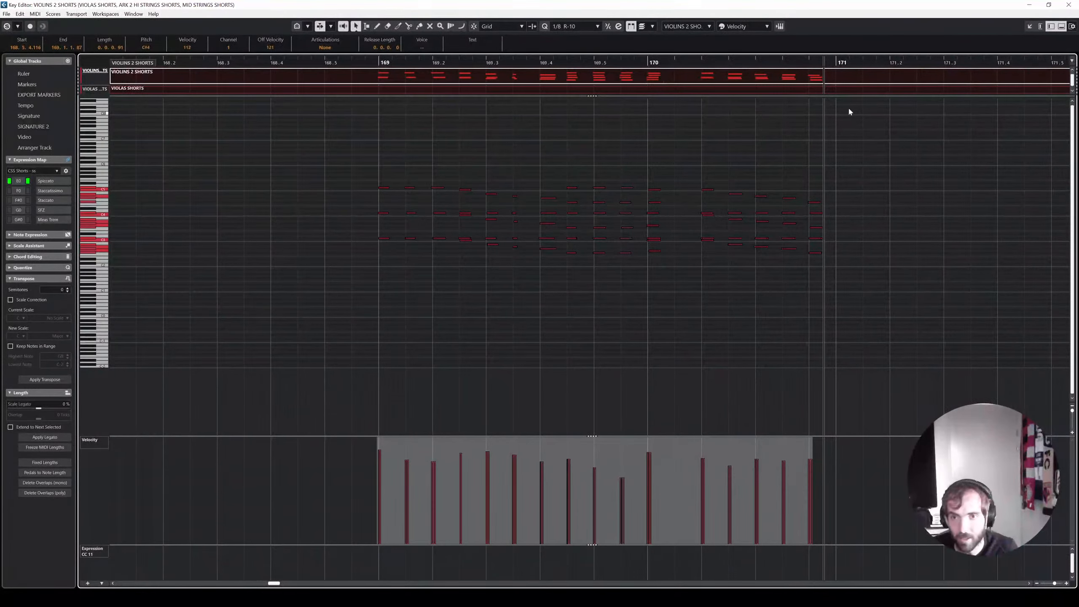
left_click(838, 63)
key("ctrl+v")
key("space")
key("space")
key("Return")
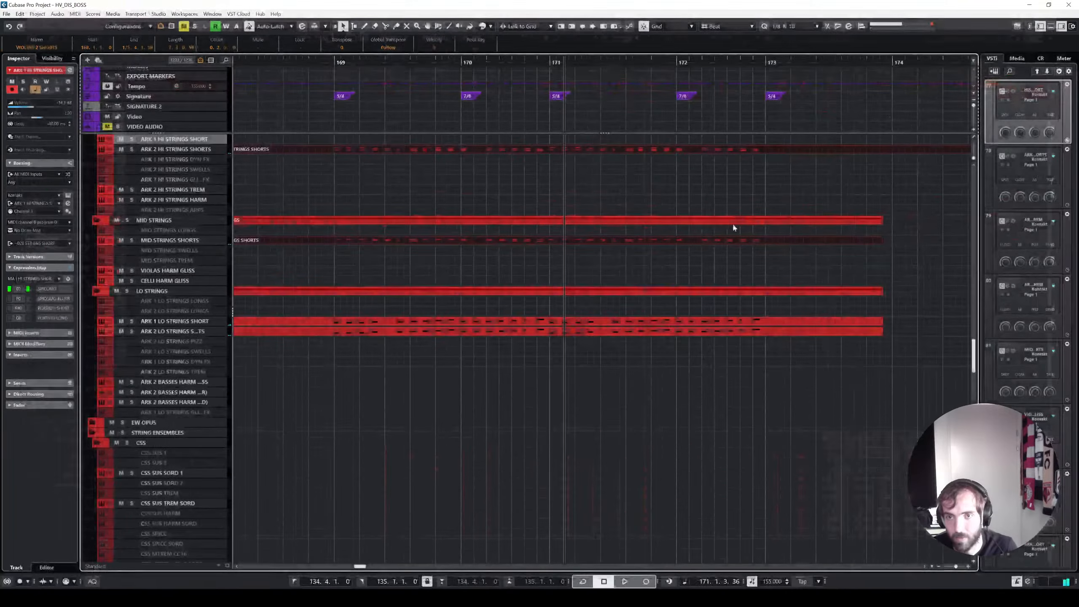
Step: Examine the earlier cycle and signature markers from bar 139 as a reference for marking the section from bar 167
scroll(677, 299, "down", 5)
scroll(645, 297, "left", 5)
scroll(627, 297, "up", 6)
scroll(627, 294, "left", 6)
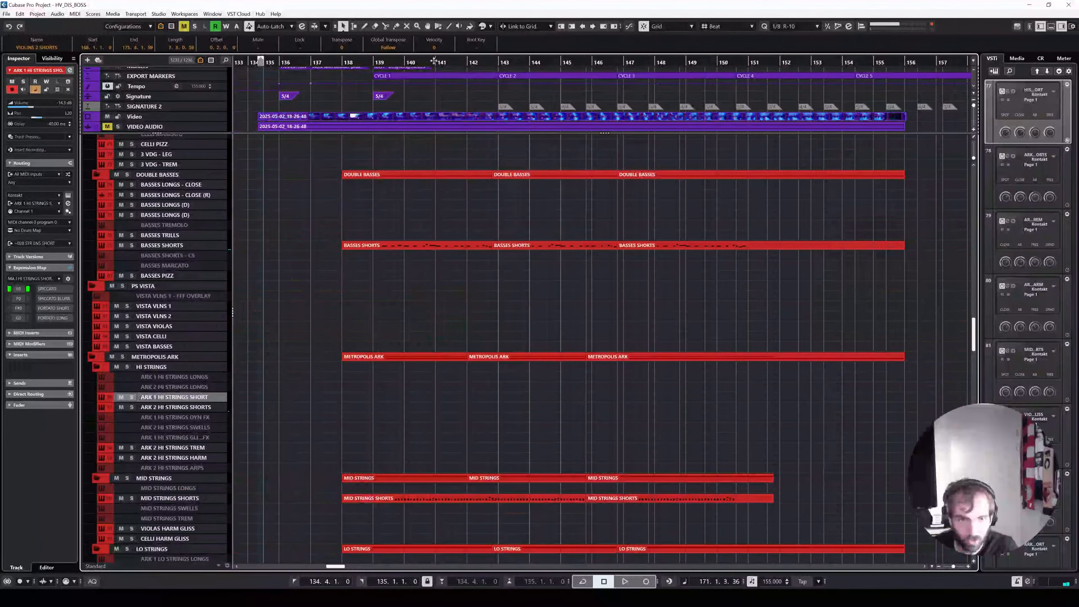
left_click(383, 76)
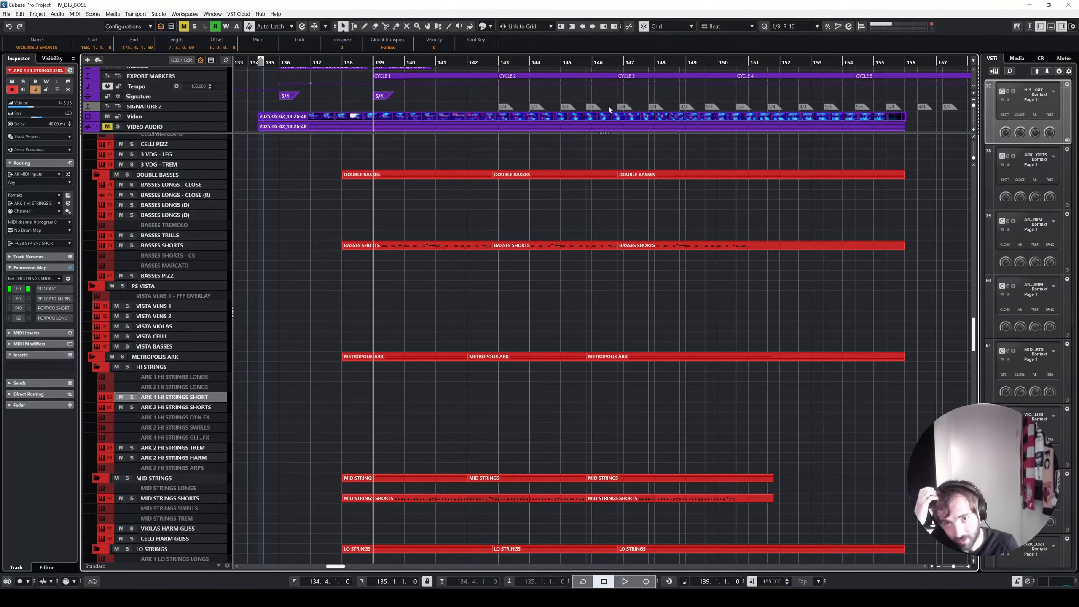
scroll(625, 213, "right", 10)
scroll(620, 213, "up", 5)
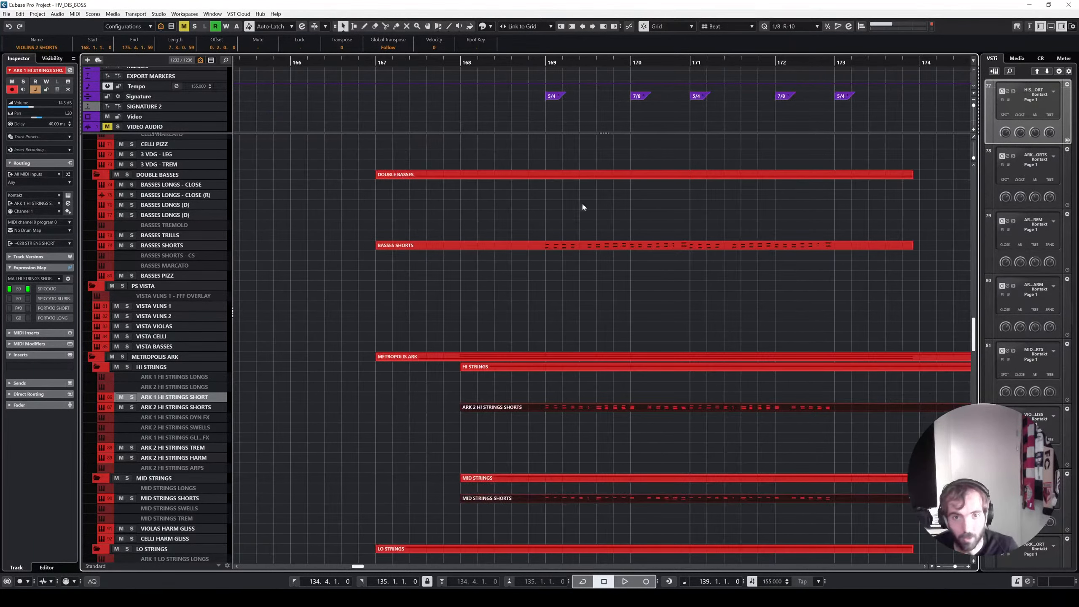
scroll(557, 93, "up", 1)
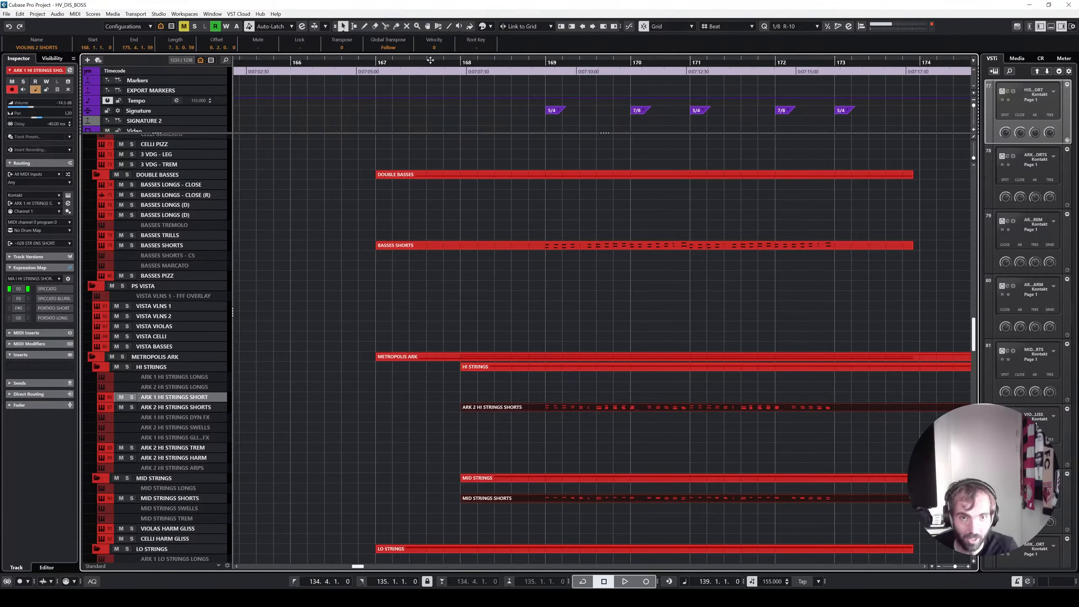
Step: Add a cycle marker spanning 167.1.1.0 to 174.4.1.0 on the EXPORT MARKERS track and describe it as B-SECTION/TRANSITION
left_click_drag(376, 58, 968, 57)
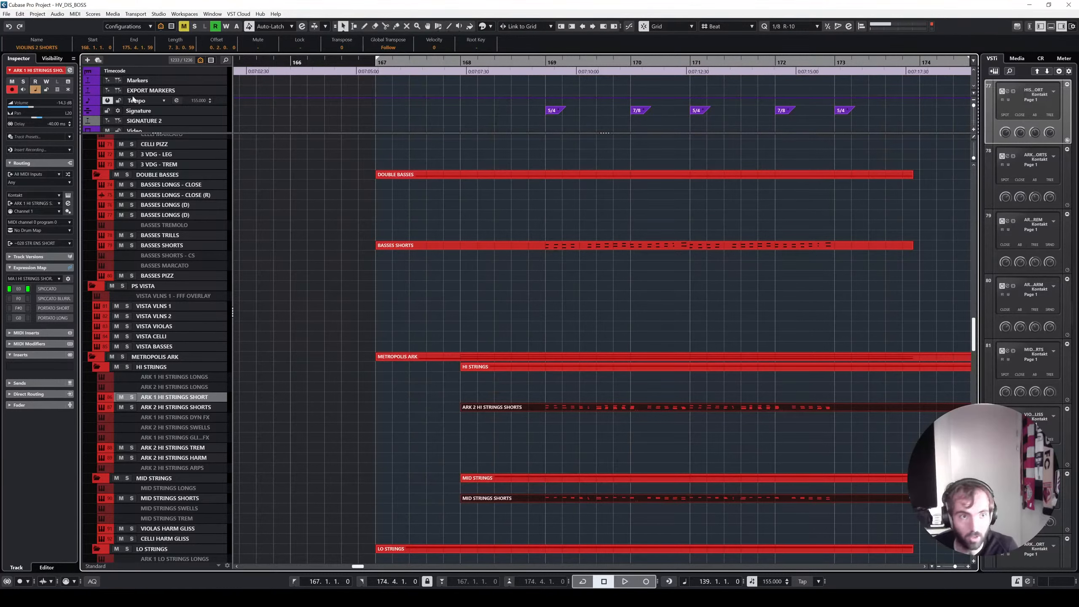
left_click(117, 91)
left_click(147, 48)
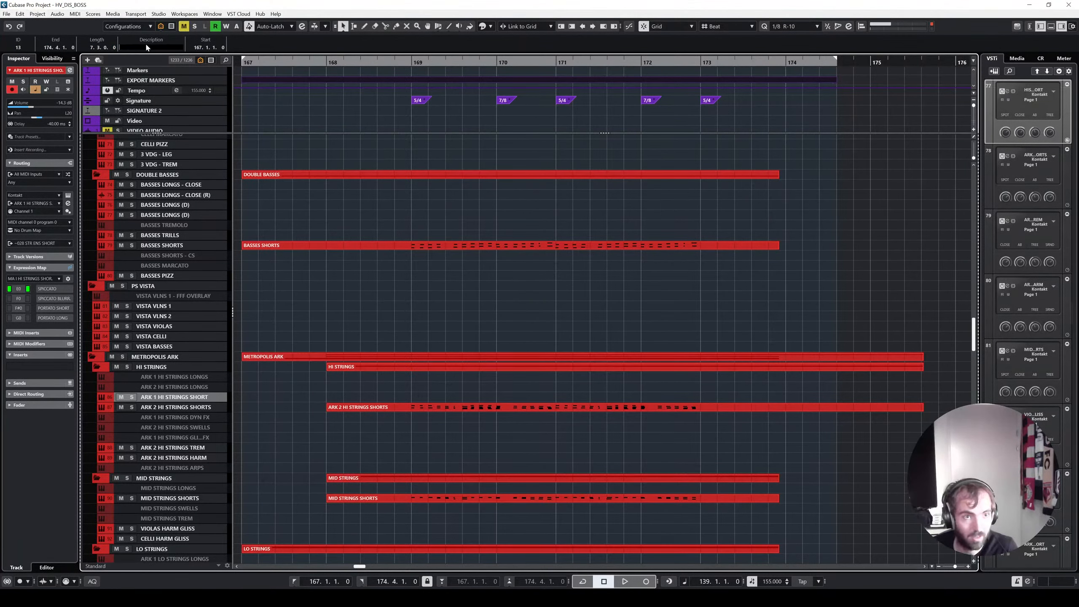
type("B-SE")
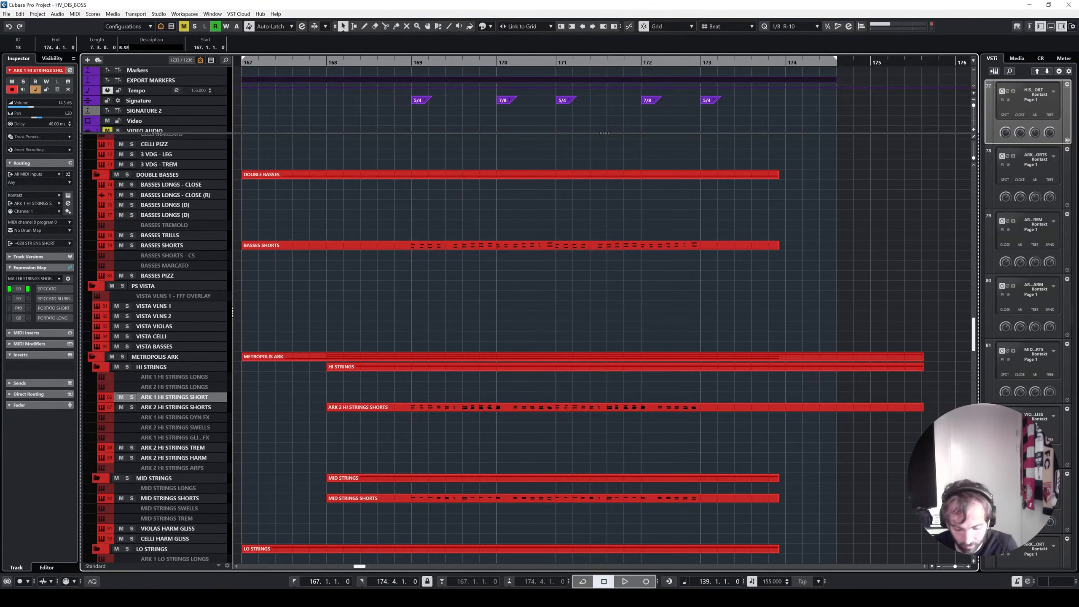
type("CTION/TRANSITION")
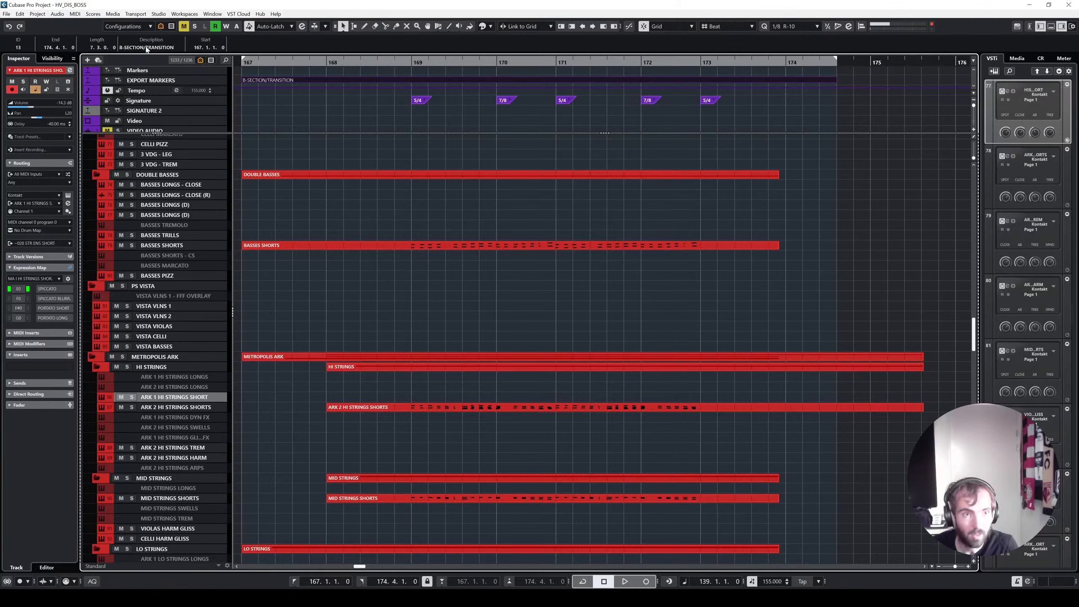
key("Return")
Step: Add two markers to the SIGNATURE 2 track, one at bar 169 and one shifted to just before bar 170
scroll(515, 263, "left", 1)
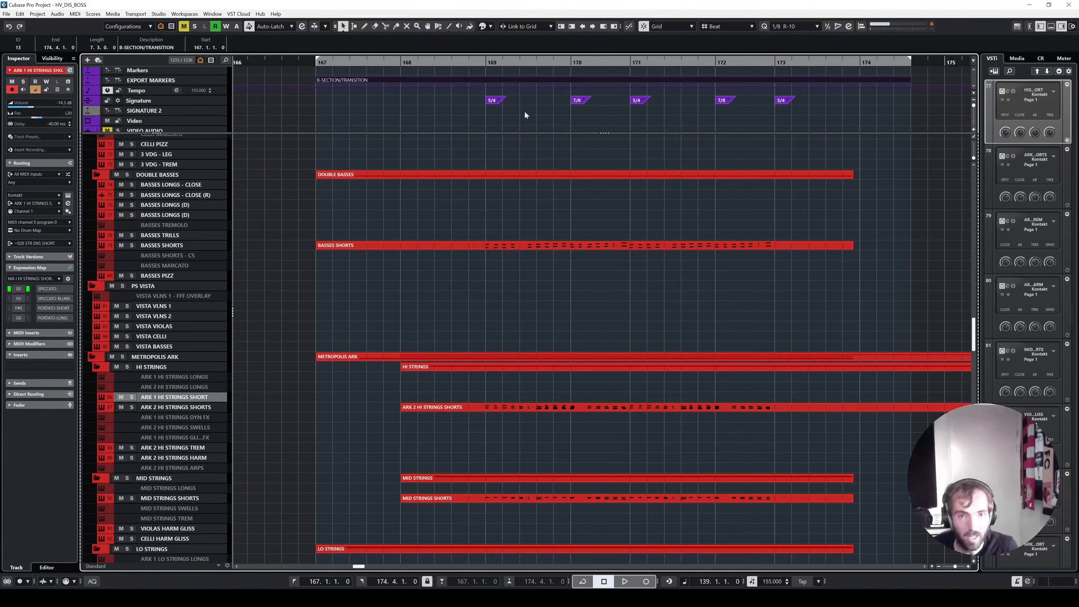
left_click(495, 101)
left_click(578, 101)
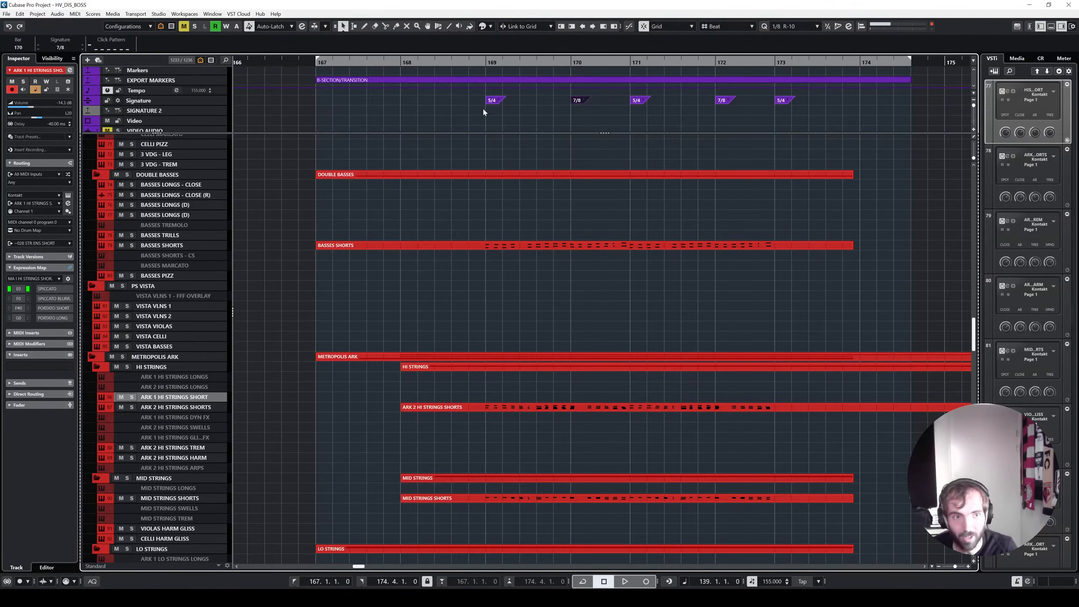
right_click(483, 112)
left_click(505, 109)
left_click(489, 111)
left_click(578, 111)
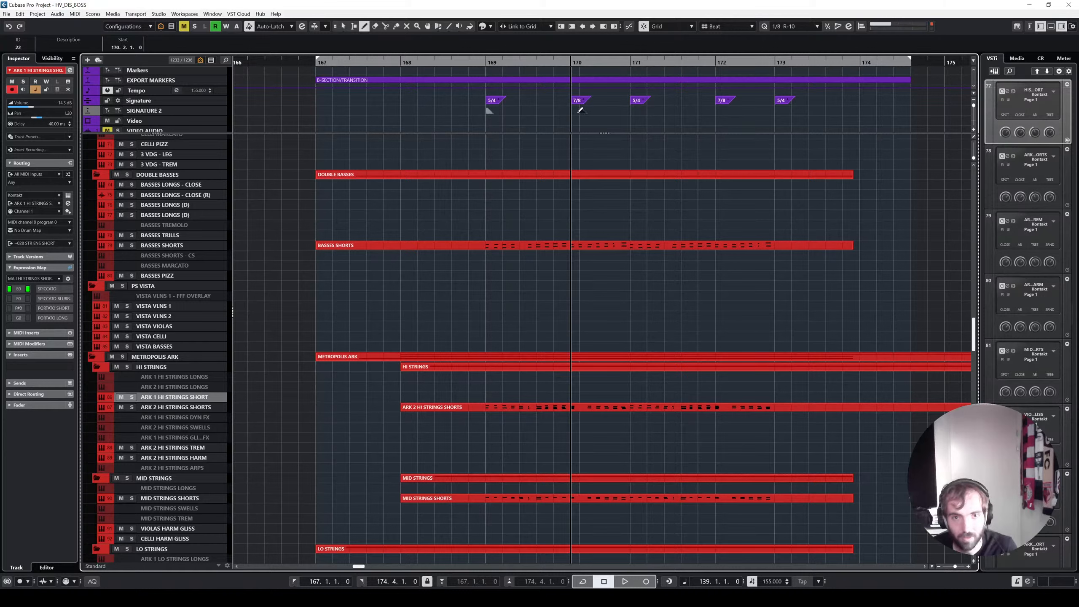
key("1")
left_click_drag(581, 112, 556, 111)
Step: Label the SIGNATURE 2 marker at bar 169 as 7/8
left_click(488, 111)
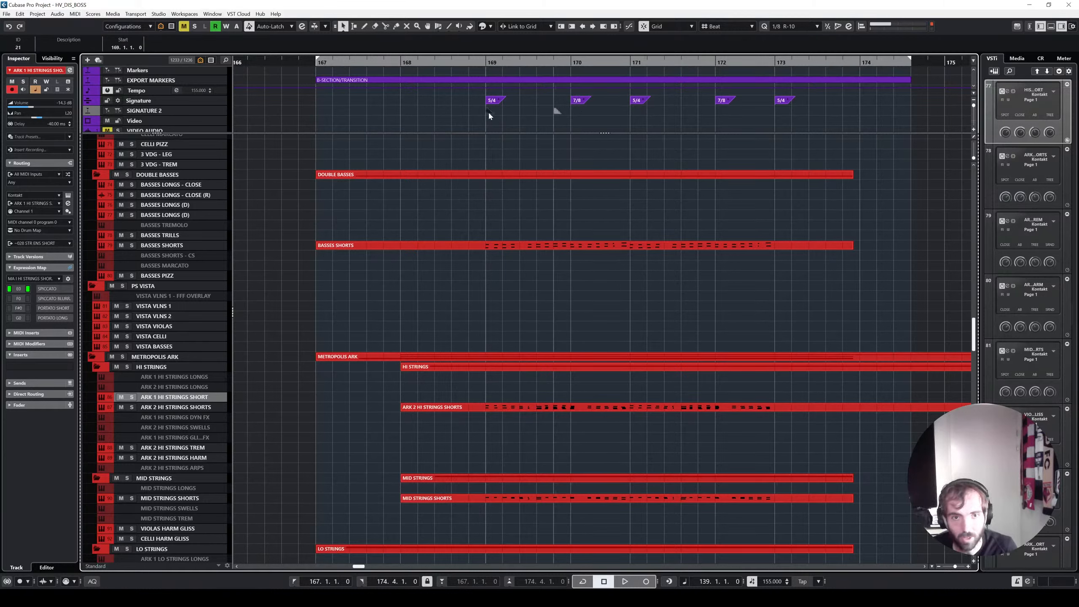
left_click(80, 43)
type("7/8")
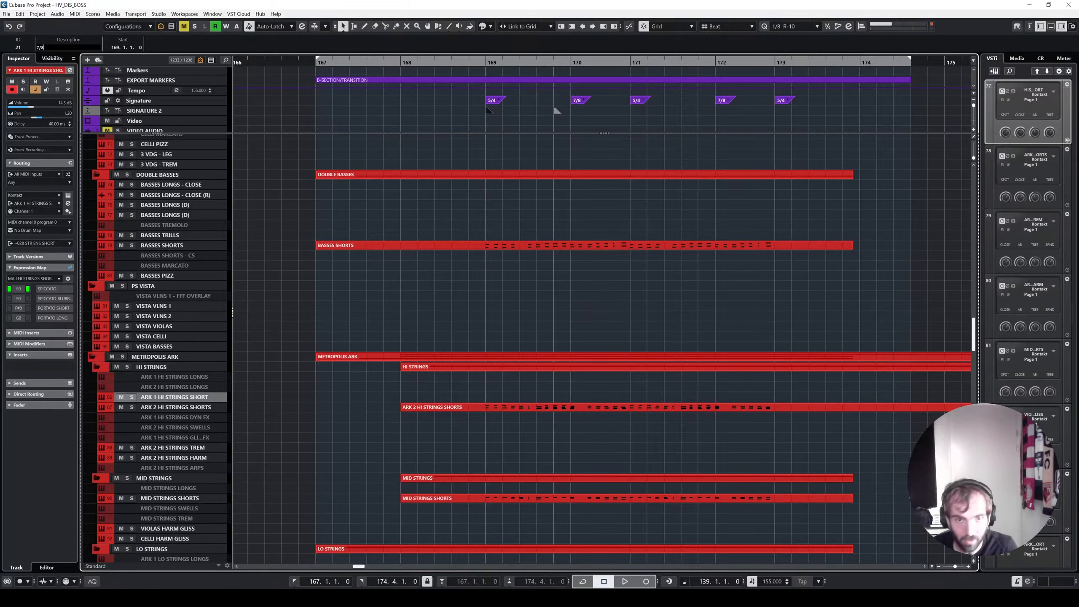
key("Return")
Step: Set quantize to 1/8 with the grid type Use Quantize, and move the second SIGNATURE 2 marker to 169.4.3.0
left_click(789, 26)
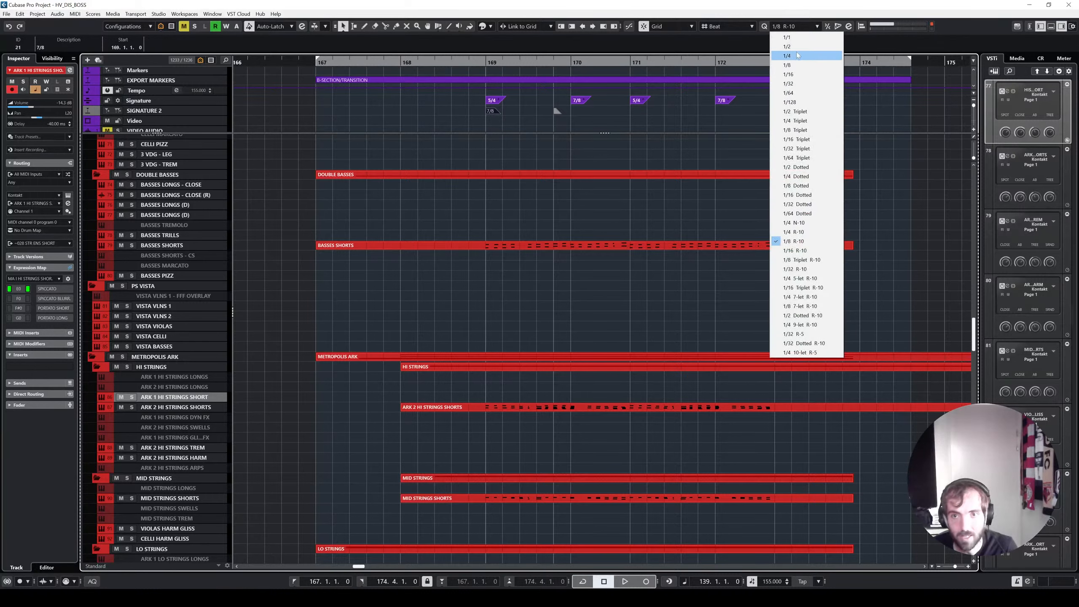
left_click(797, 65)
left_click(728, 26)
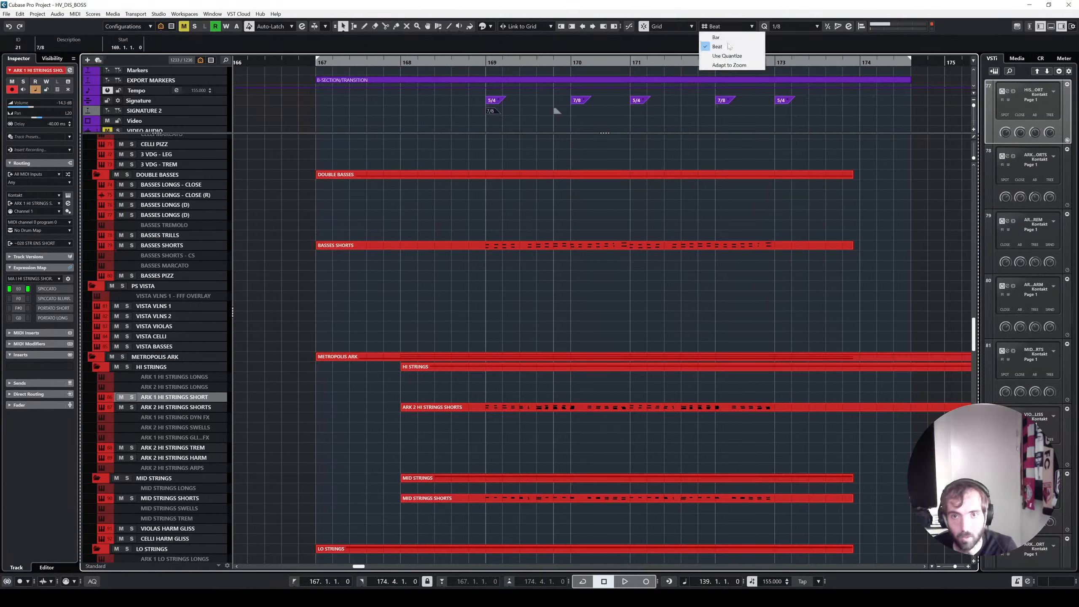
left_click(724, 55)
left_click(555, 111)
mouse_move(554, 111)
left_mouse_down()
mouse_move(493, 112)
mouse_move(552, 115)
left_mouse_up()
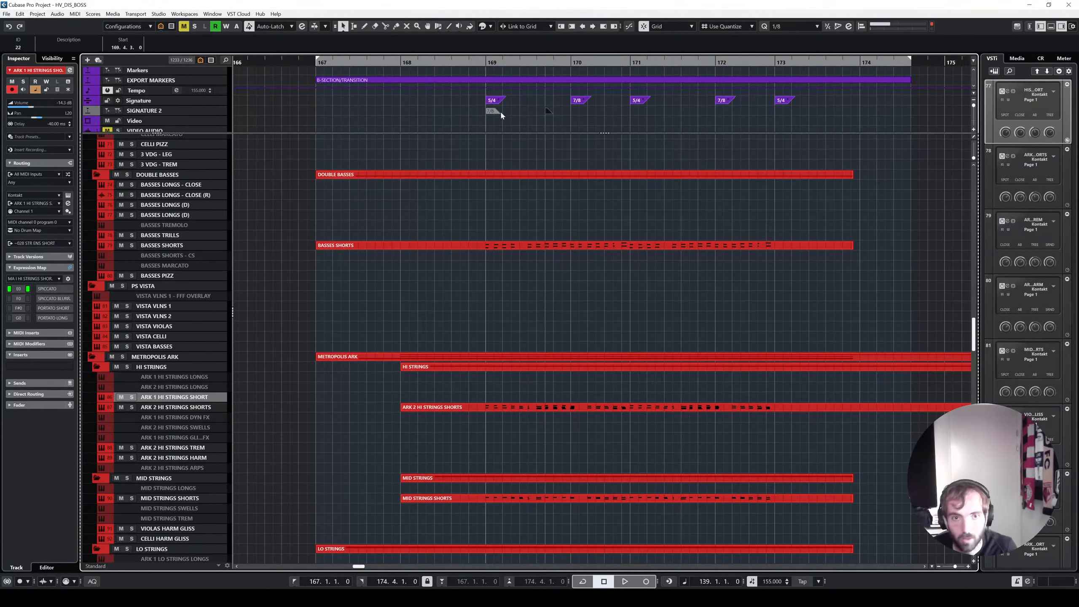
Step: Label the SIGNATURE 2 marker at 169.4.3.0 as 5/4
scroll(511, 106, "up", 3)
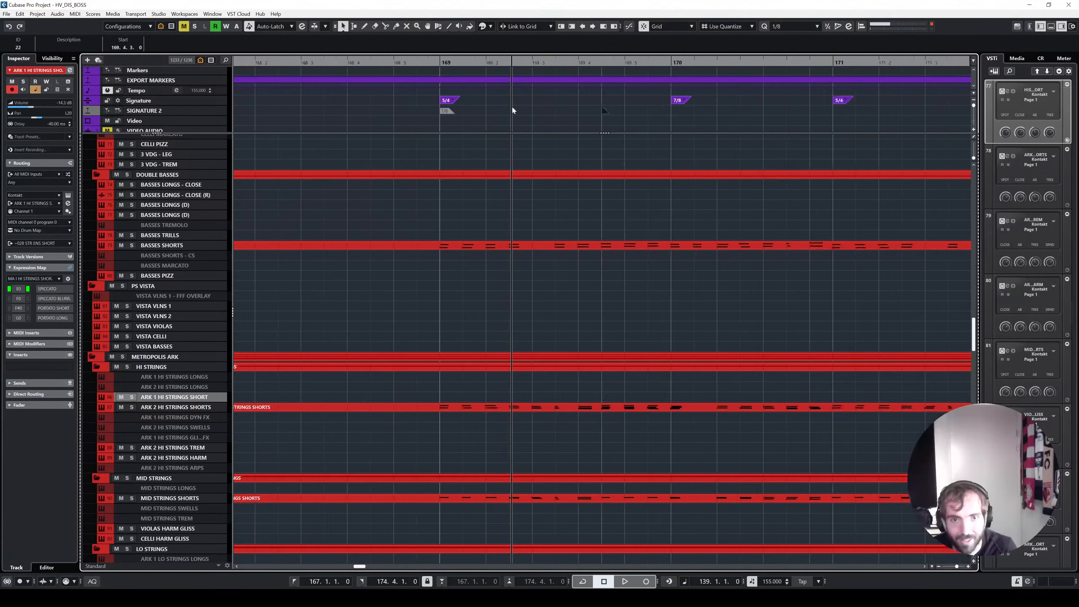
scroll(512, 110, "up", 2)
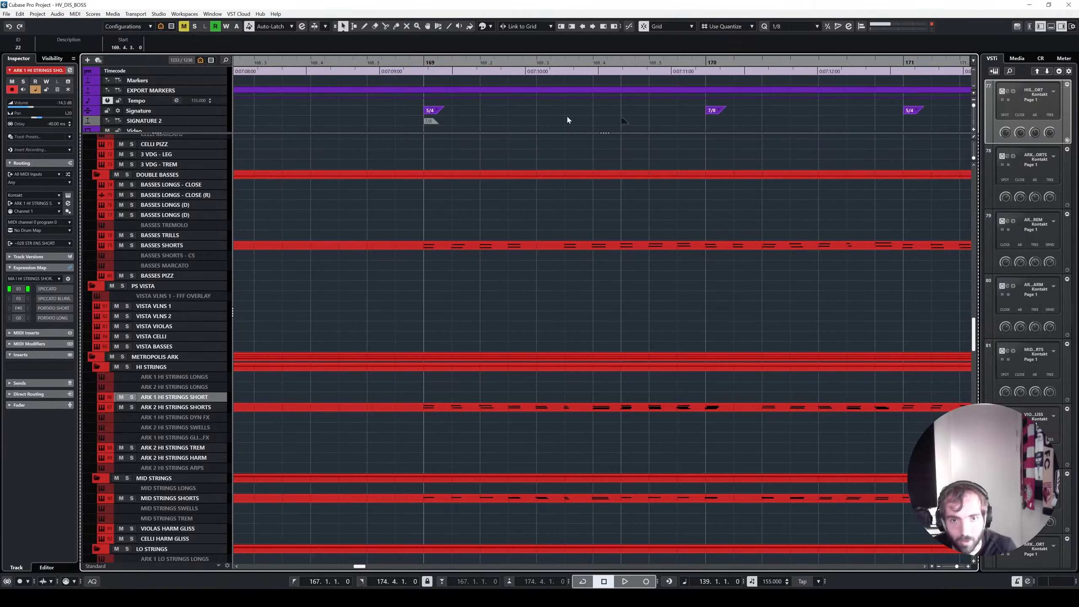
scroll(641, 117, "down", 1)
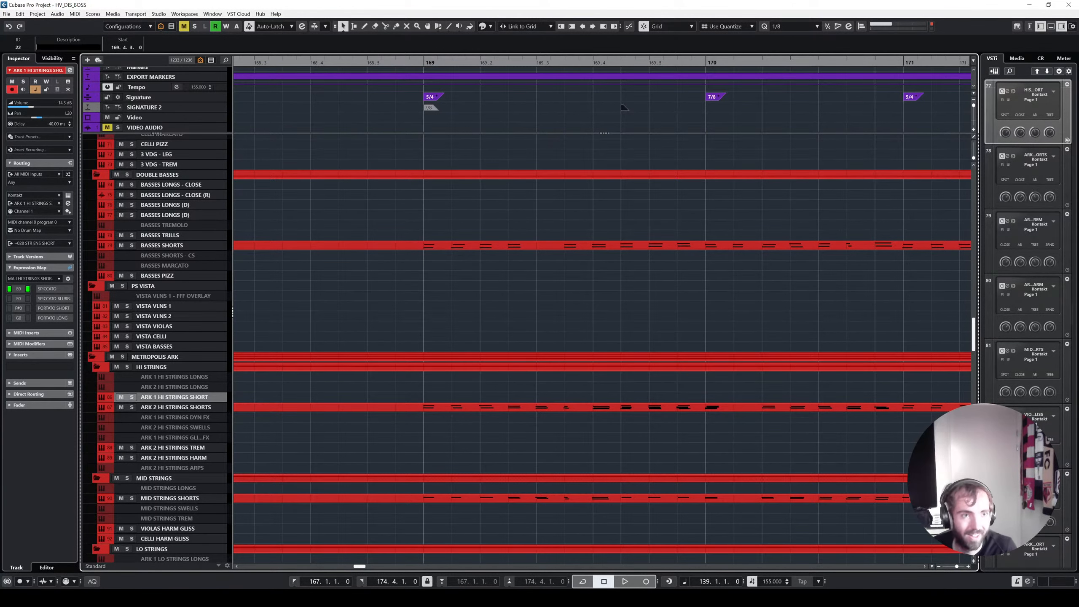
type("4")
key("Return")
Step: Repeat the 7/8 and 5/4 marker pair on the SIGNATURE 2 track from bar 171, and copy both pairs from bar 173 onward
scroll(467, 169, "down", 2)
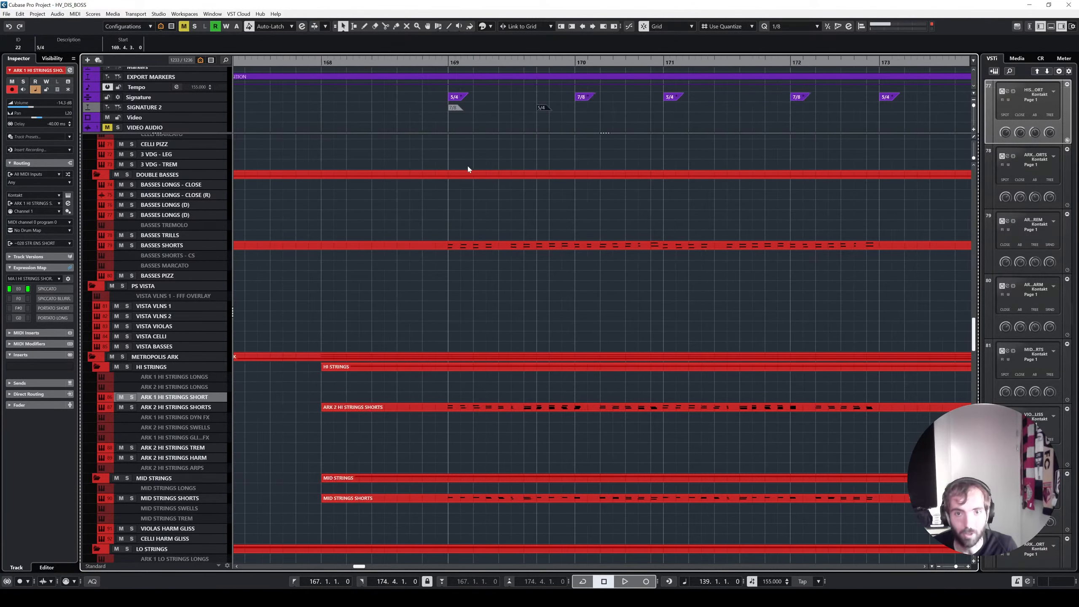
mouse_move(558, 115)
left_mouse_down()
mouse_move(449, 106)
mouse_move(671, 109)
left_mouse_up()
mouse_move(758, 112)
left_mouse_down()
mouse_move(450, 110)
mouse_move(821, 108)
left_mouse_up()
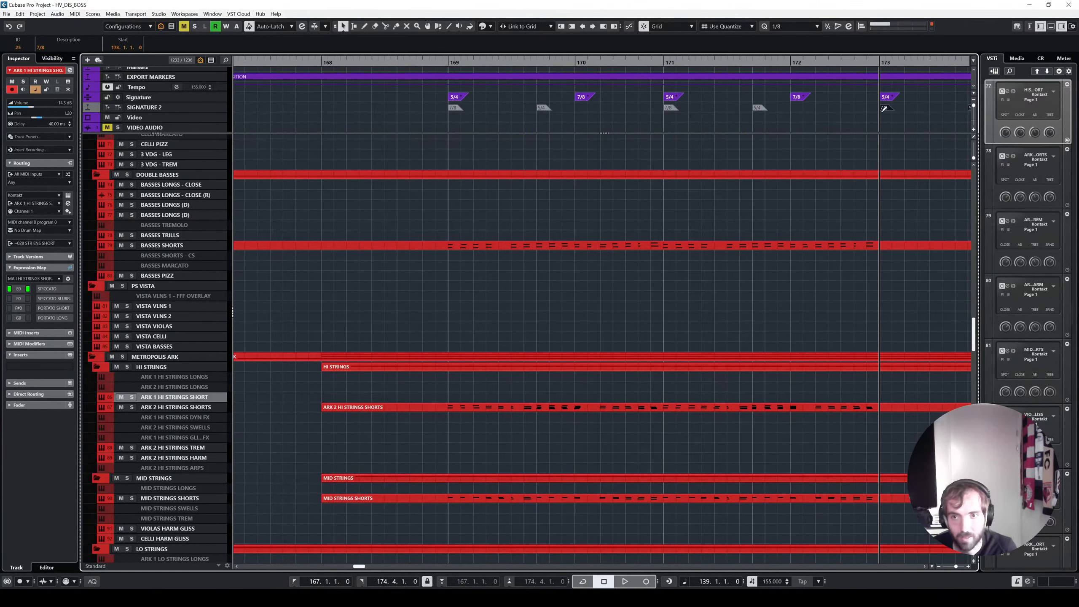
Step: Play the string parts from bar 169 to bar 173 to check them against the repeated markers, and clear the selection
scroll(825, 112, "down", 3)
left_click(513, 64)
key("space")
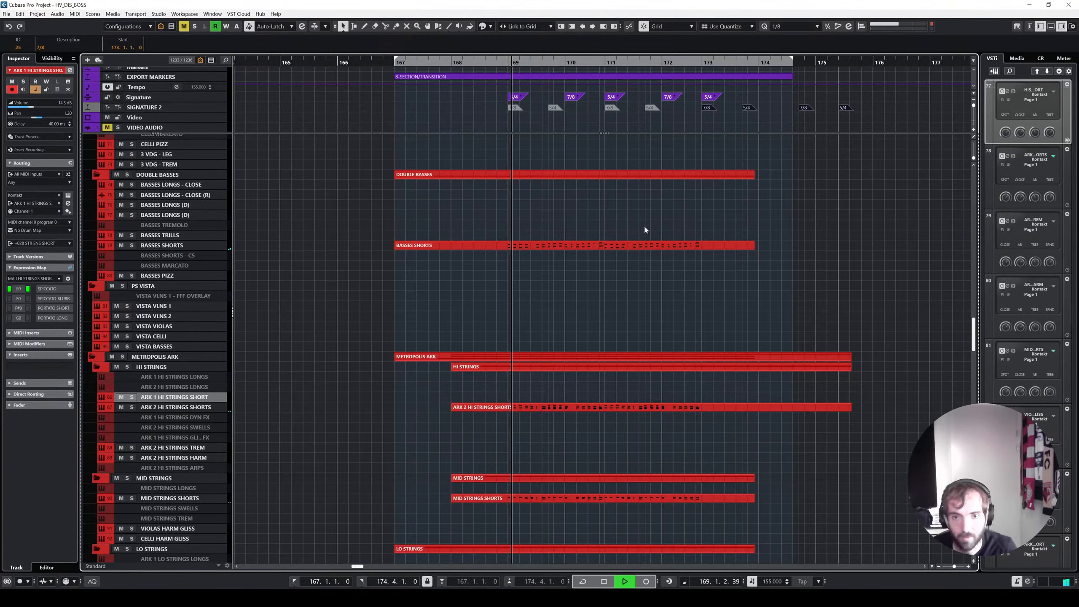
scroll(685, 218, "up", 3)
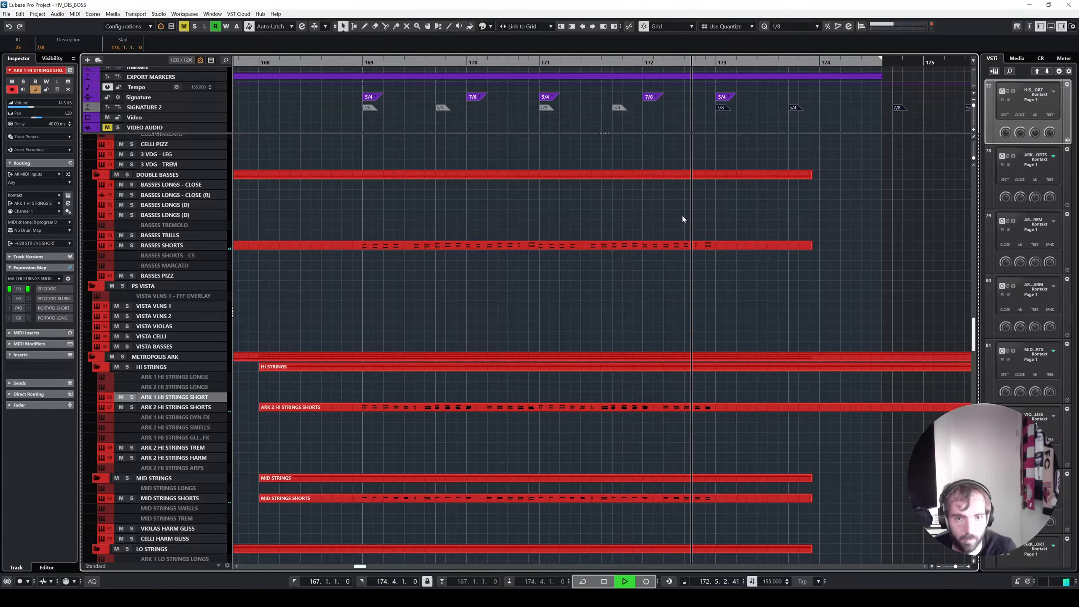
key("space")
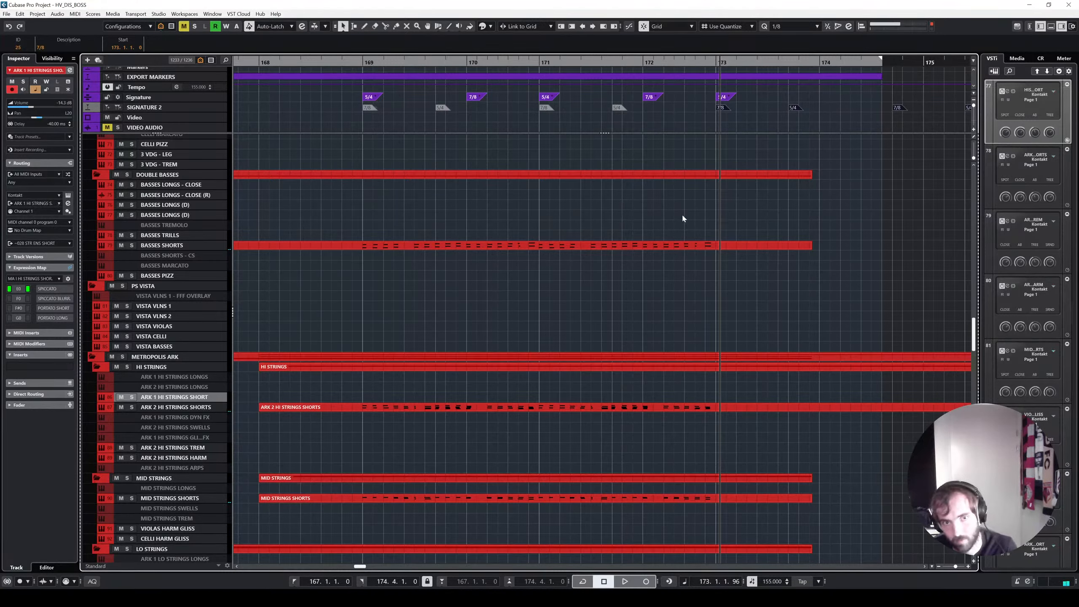
left_click(632, 225)
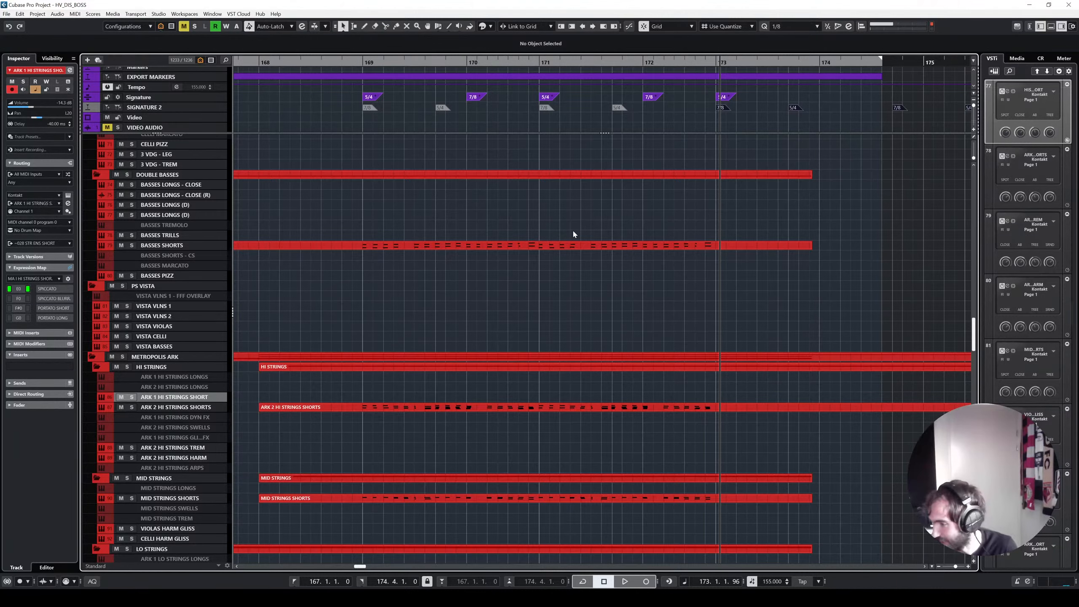
Step: Shorten the last ARK 1 and ARK 2 LO STRINGS SHORTS parts so they end around beat 3 of bar 151
scroll(572, 235, "down", 3)
scroll(572, 235, "left", 10)
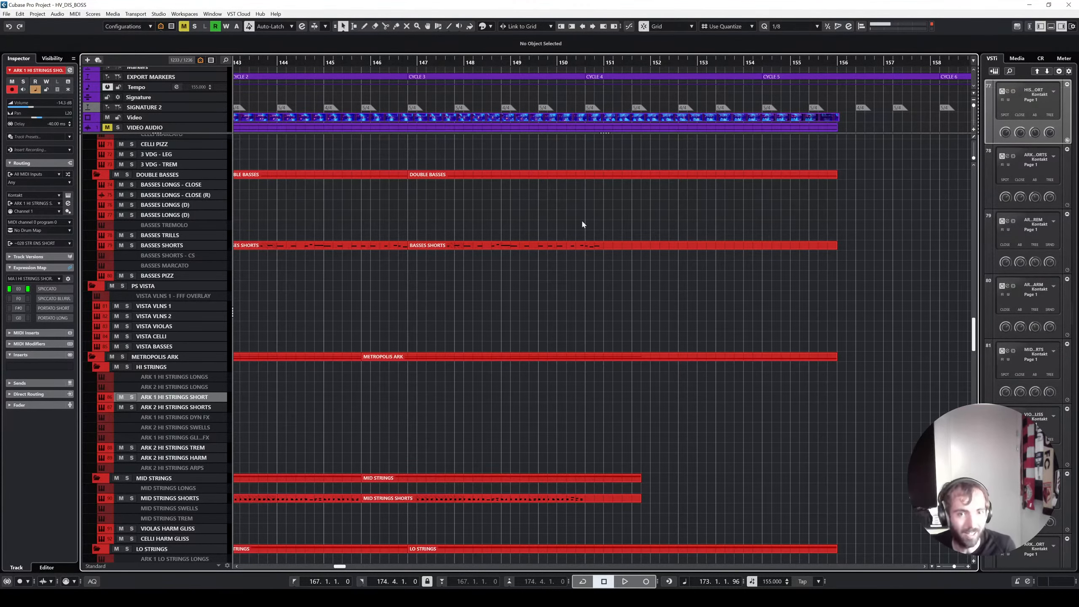
scroll(613, 206, "down", 2)
scroll(613, 207, "up", 10)
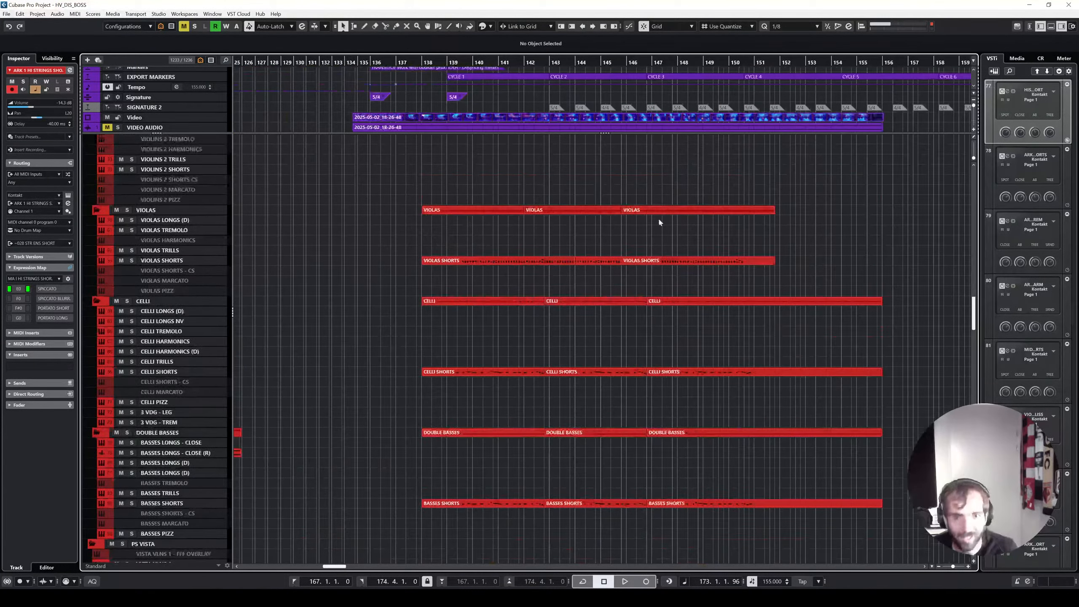
scroll(677, 223, "down", 8)
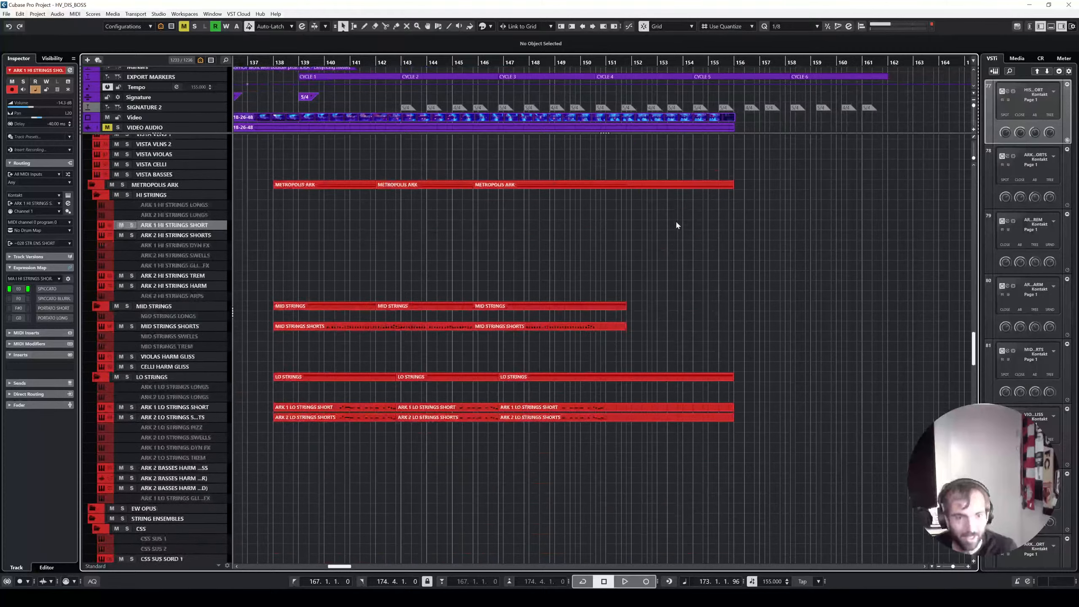
left_click_drag(712, 443, 615, 411)
left_click(661, 421)
scroll(625, 429, "up", 5)
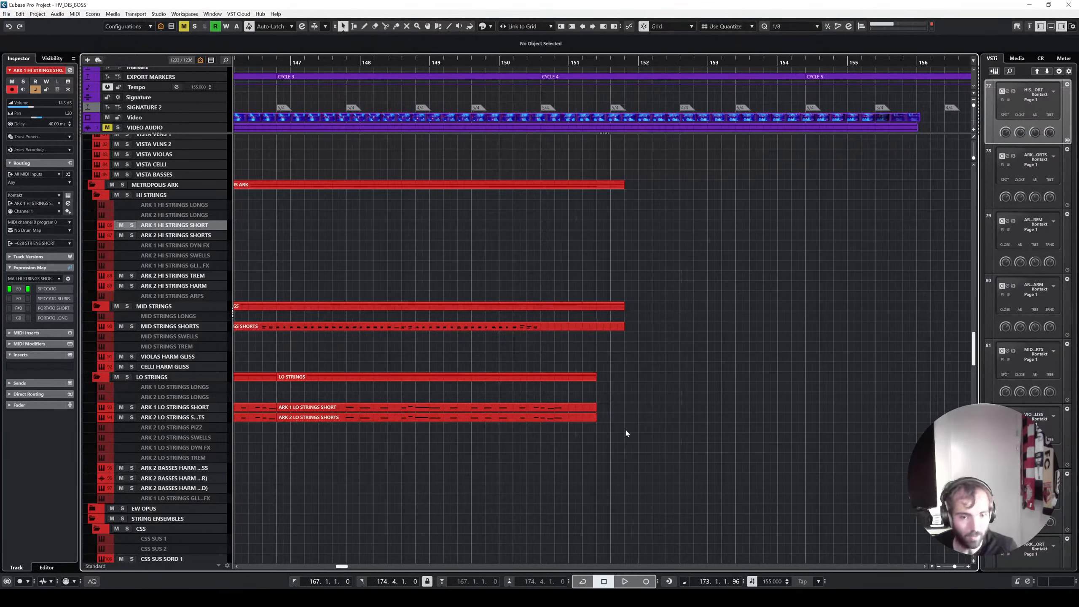
scroll(626, 429, "left", 3)
scroll(626, 430, "down", 3)
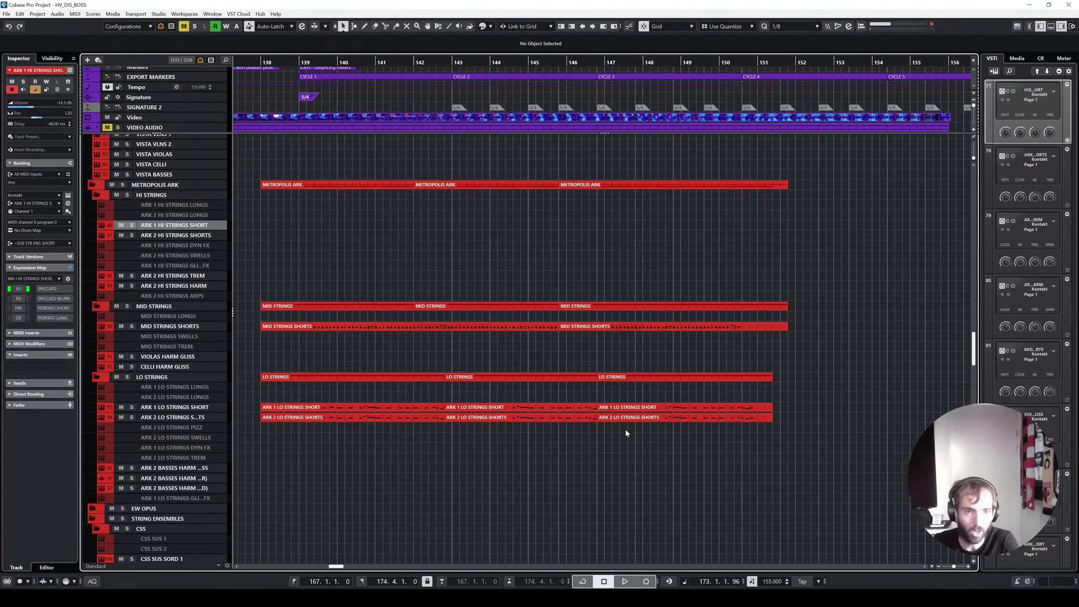
Step: Unmute the DAM2 LOW DRUMS part with the Mute tool and audition it from just before bar 139
scroll(448, 248, "down", 10)
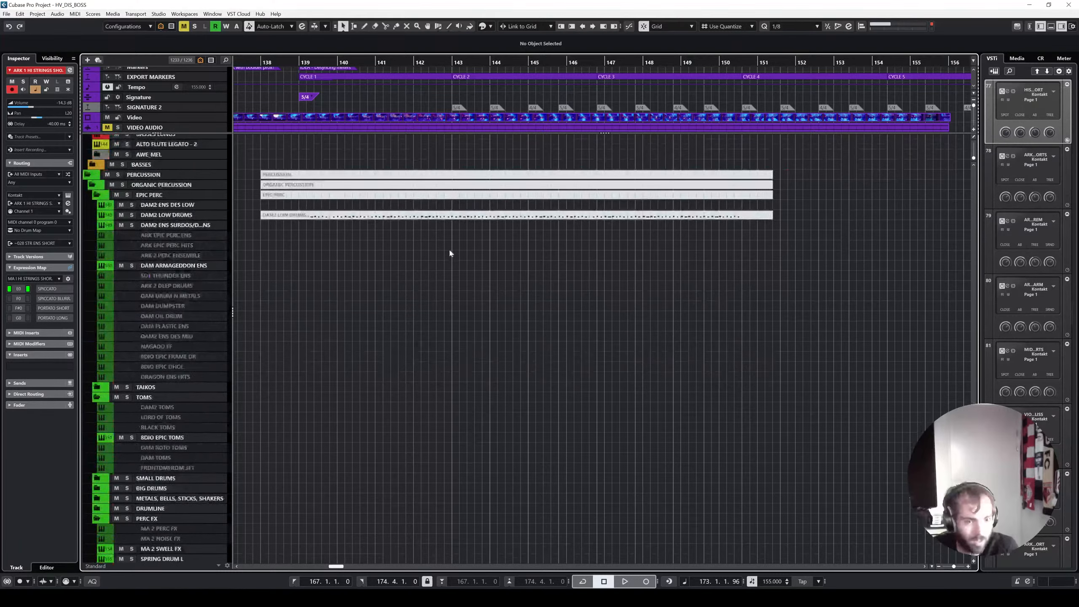
right_click(450, 251)
left_click(398, 259)
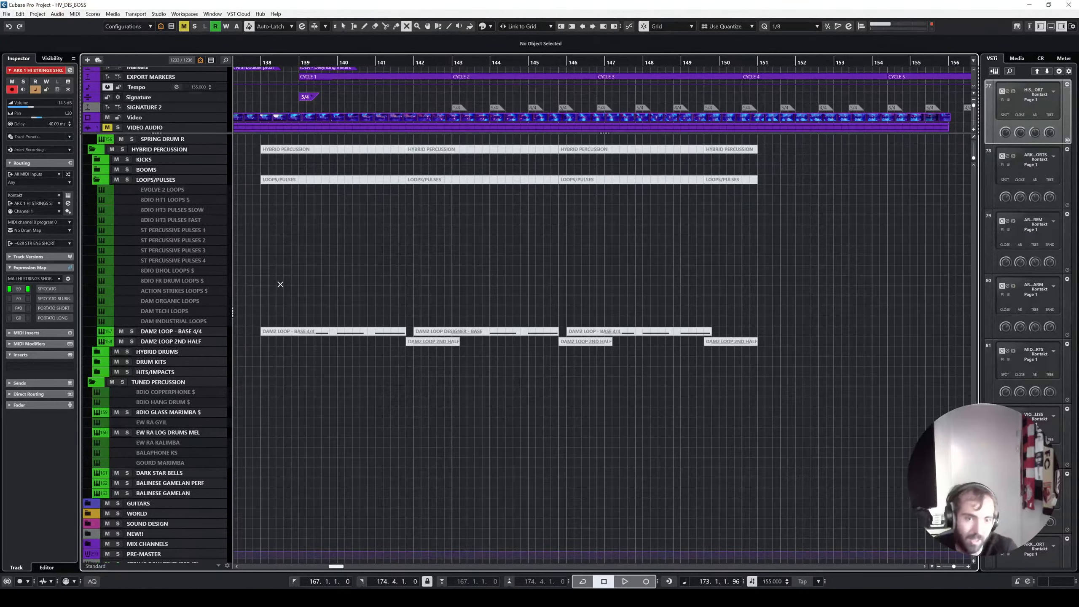
scroll(425, 409, "up", 5)
scroll(408, 409, "up", 5)
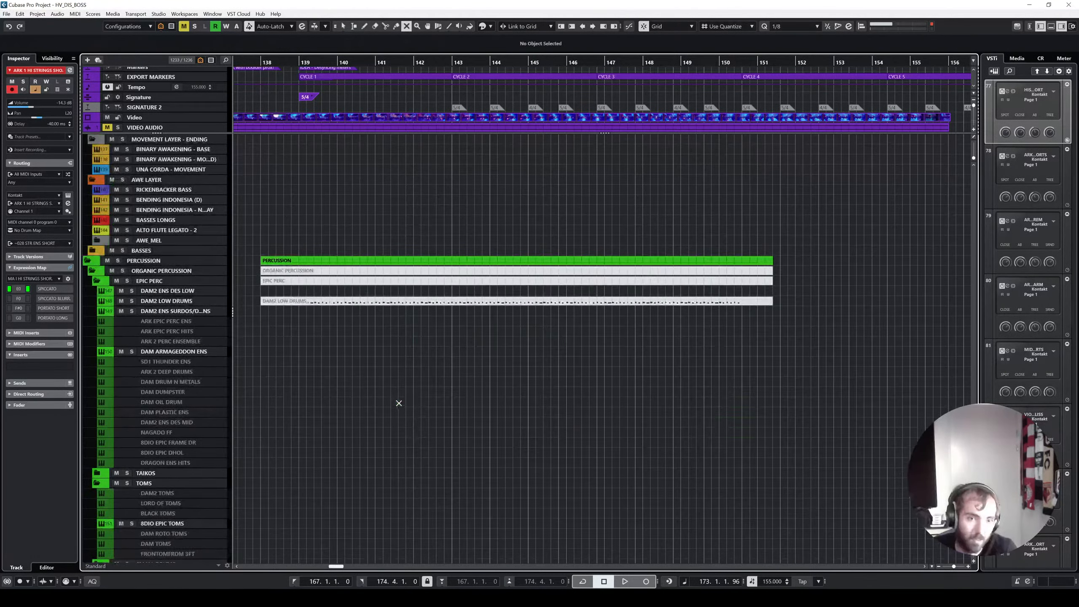
left_click(337, 299)
left_click(295, 62)
key("space")
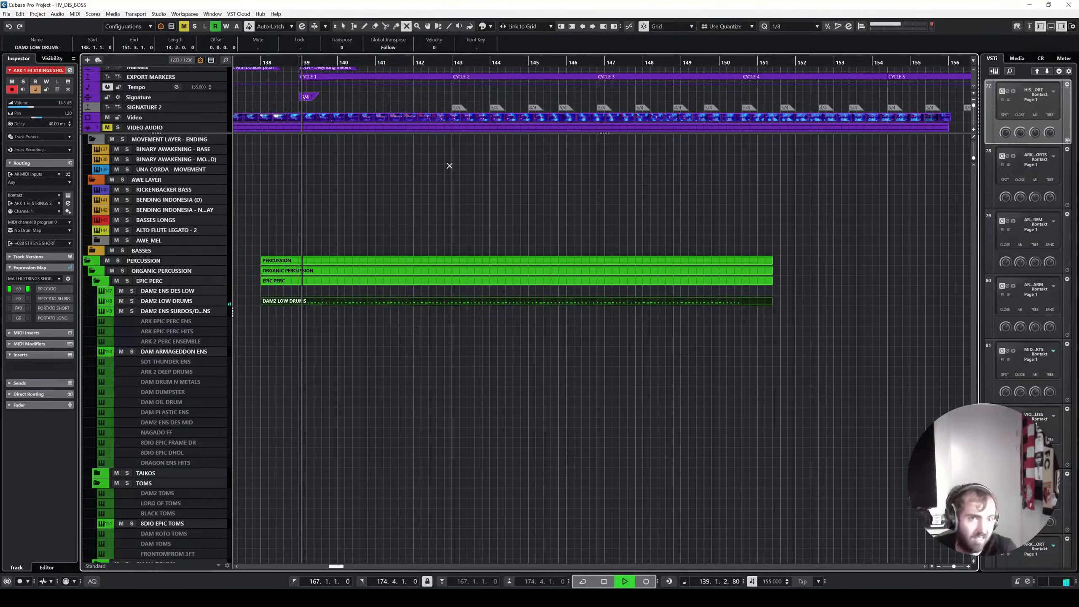
Step: Stop playback, mute the DAM2 LOW DRUMS part again and return to the Object Selection tool
key("space")
left_click(354, 303)
key("1")
left_click(421, 360)
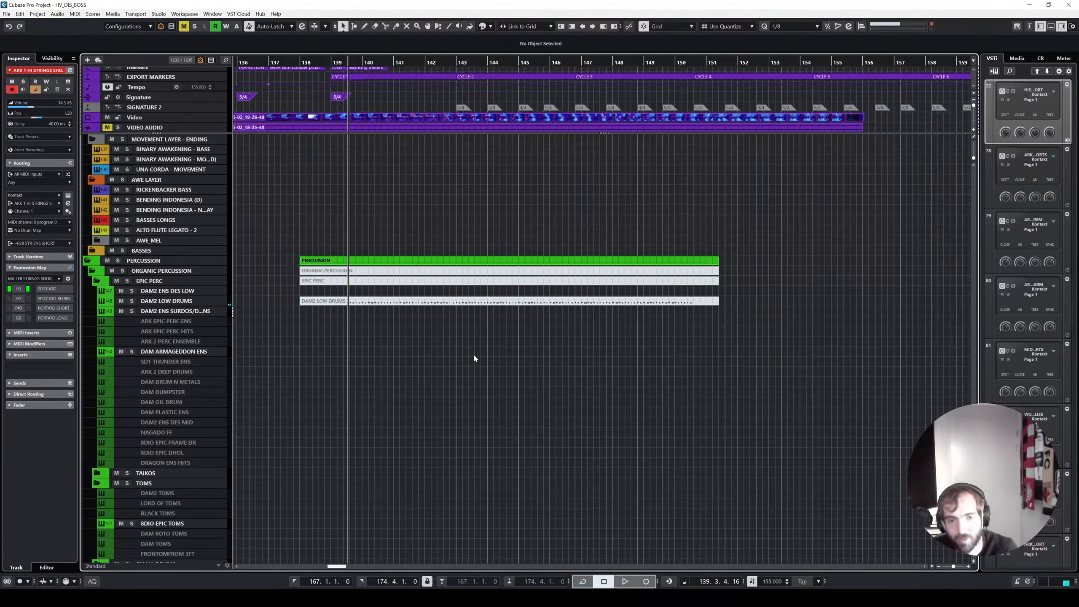
Step: Play the main section from 138.5.1.0 into bar 151, following the SIGNATURE 2 markers through the cycles
scroll(473, 352, "down", 3)
scroll(514, 347, "down", 10)
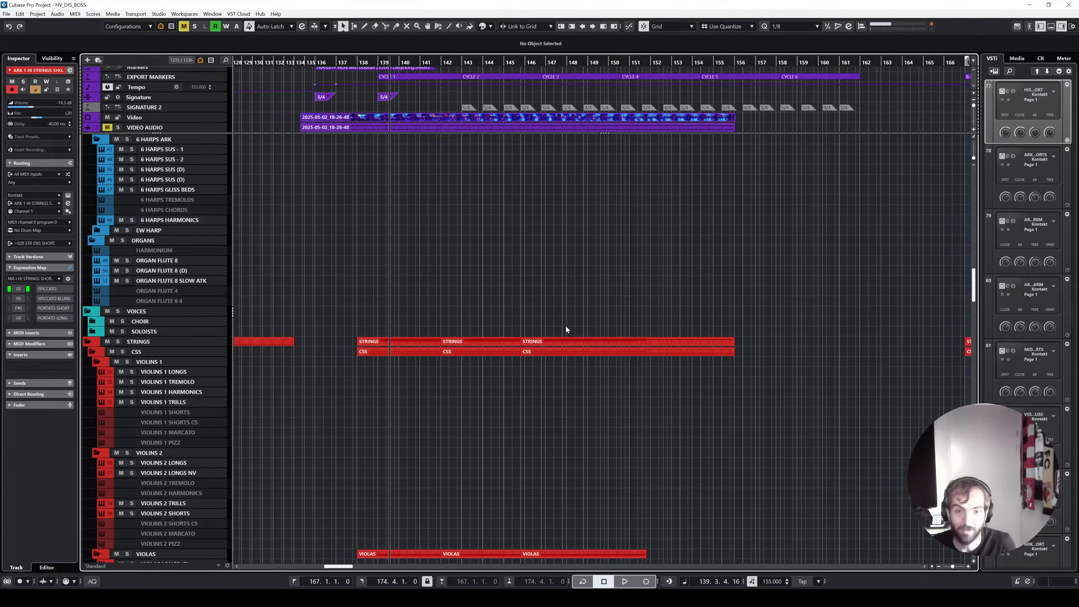
scroll(528, 246, "up", 5)
scroll(527, 247, "left", 3)
scroll(639, 243, "down", 3)
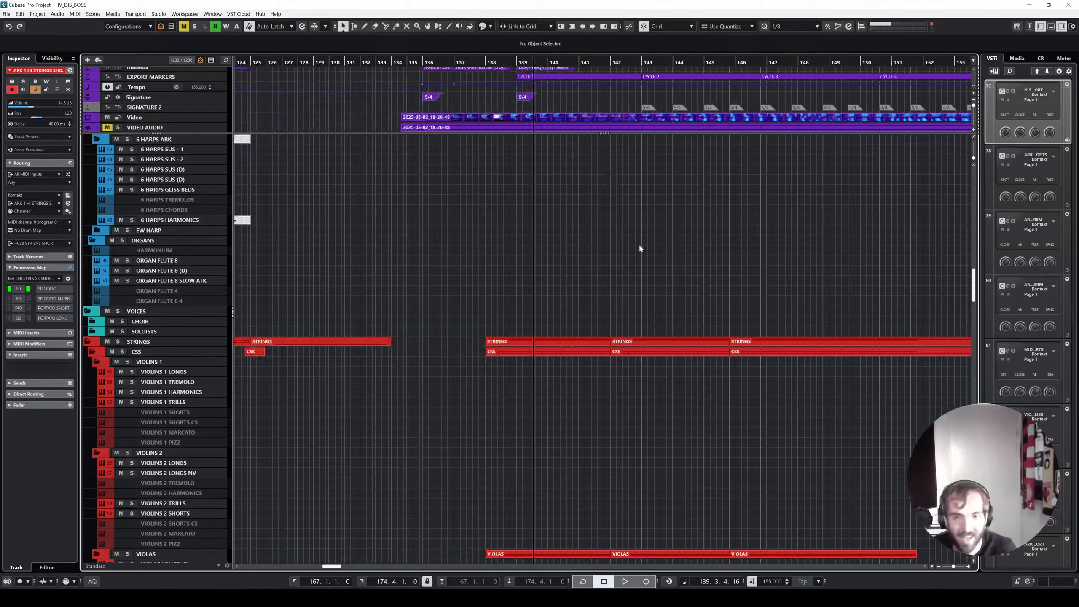
scroll(677, 241, "right", 6)
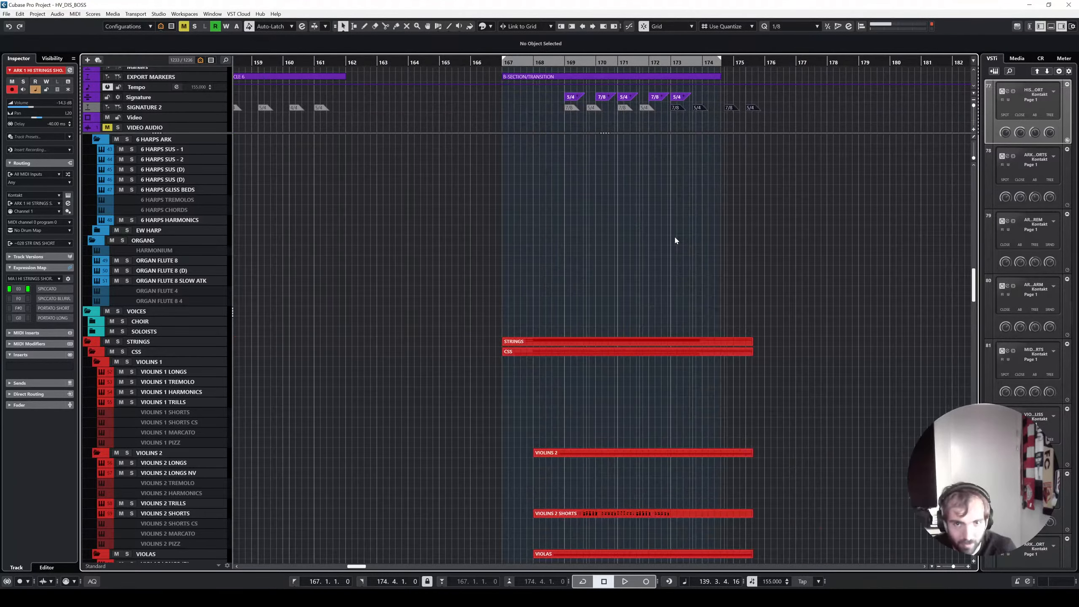
scroll(675, 241, "left", 5)
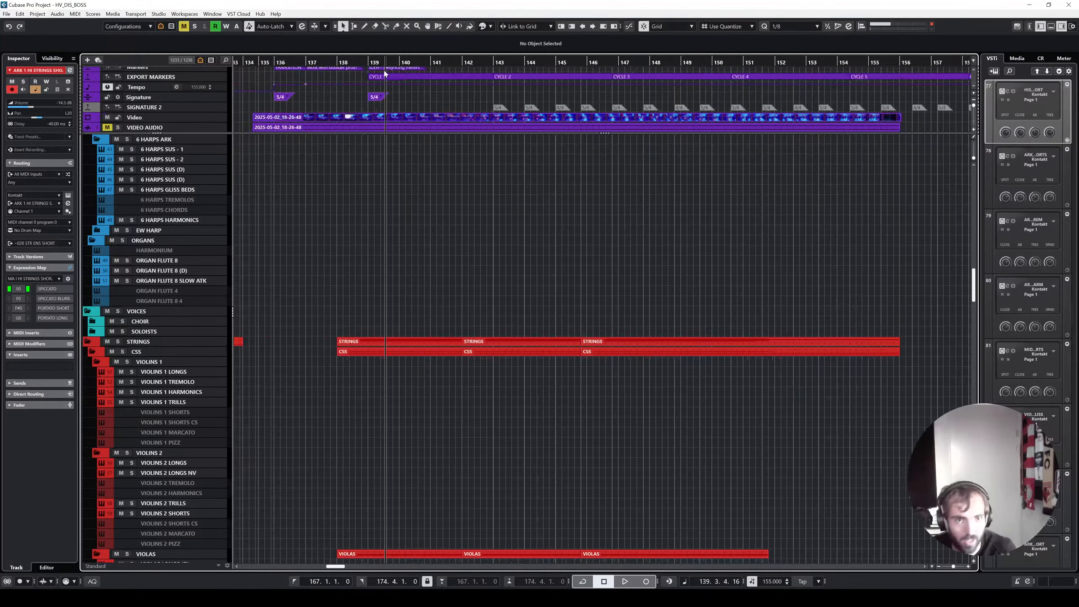
left_click(361, 63)
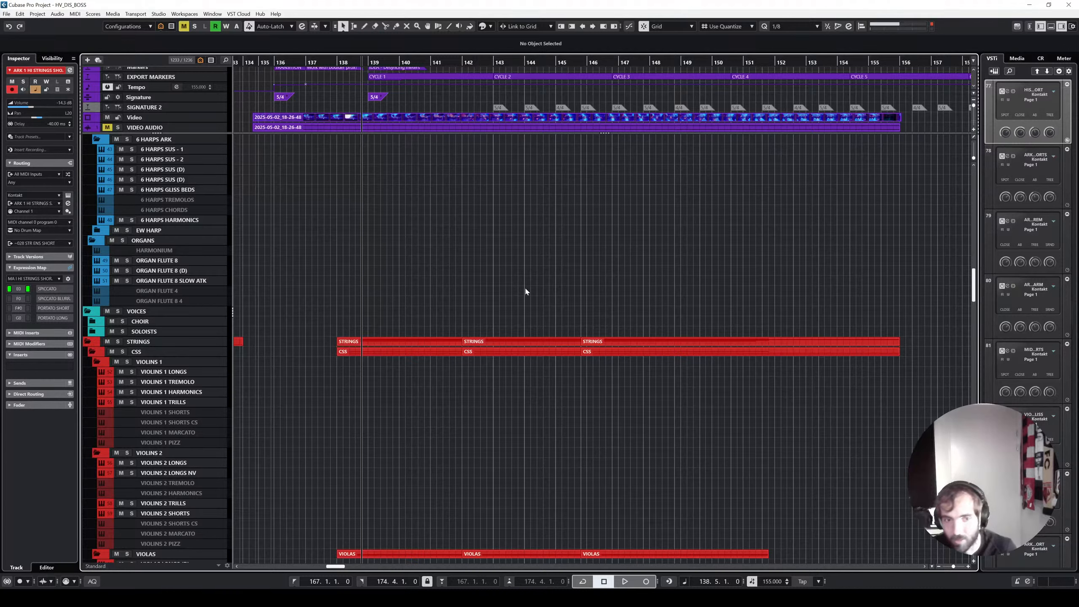
key("space")
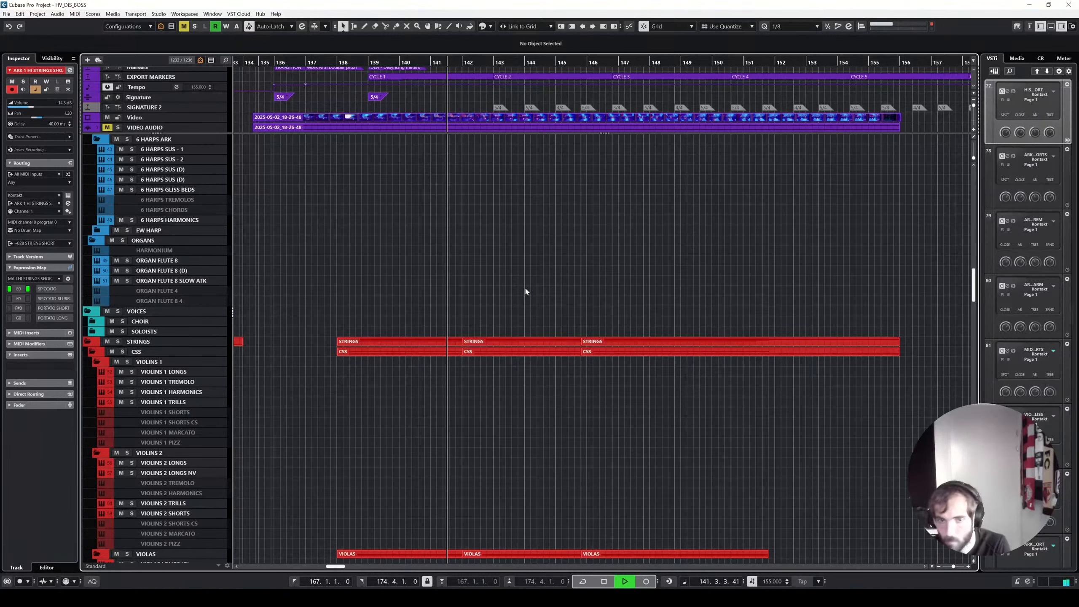
scroll(552, 291, "up", 2)
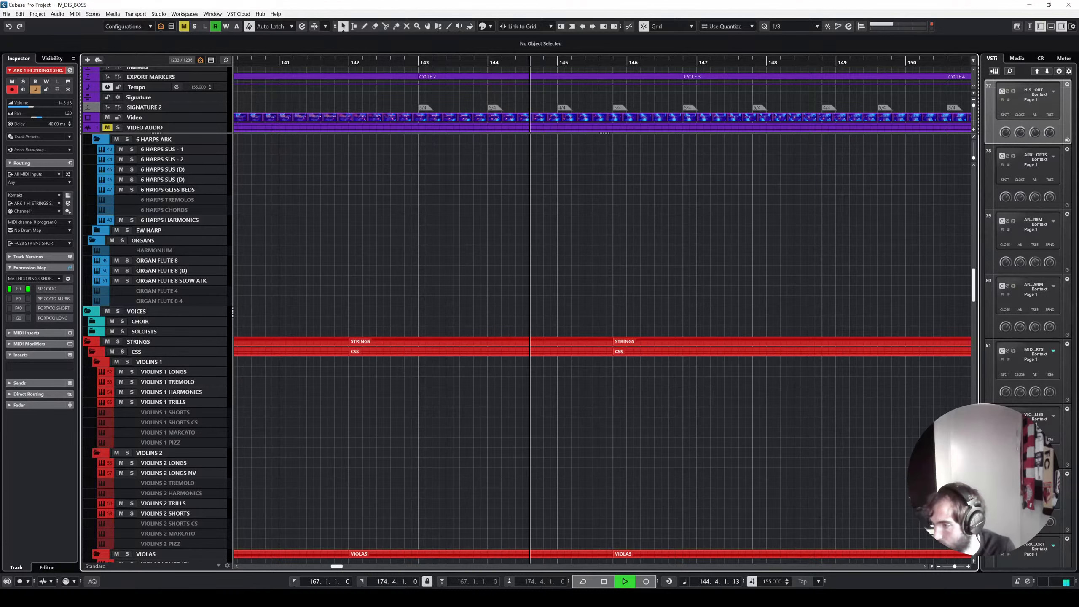
scroll(765, 221, "up", 5)
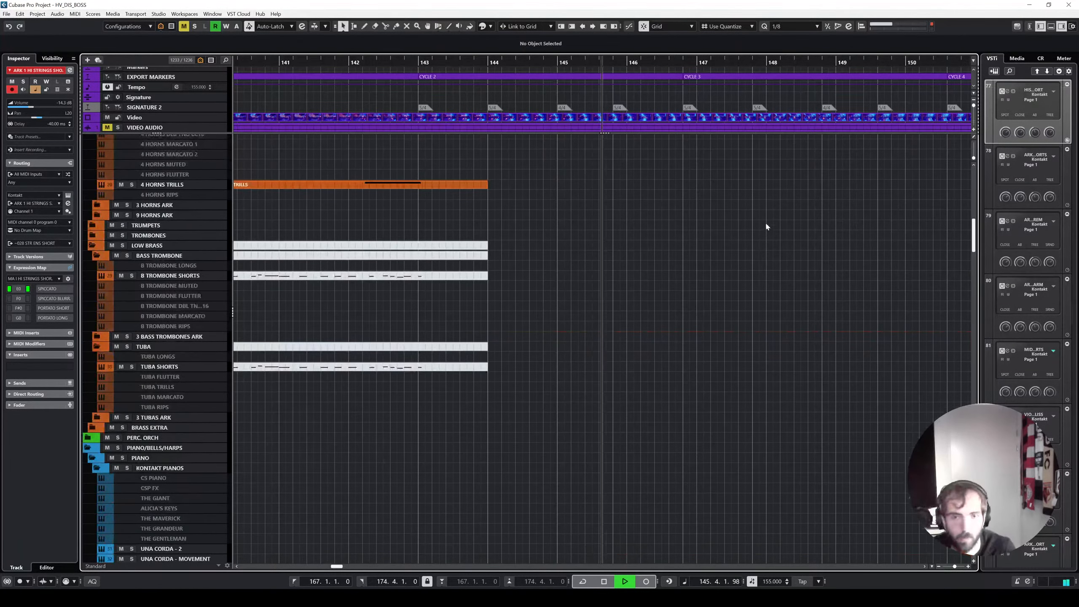
scroll(766, 223, "right", 2)
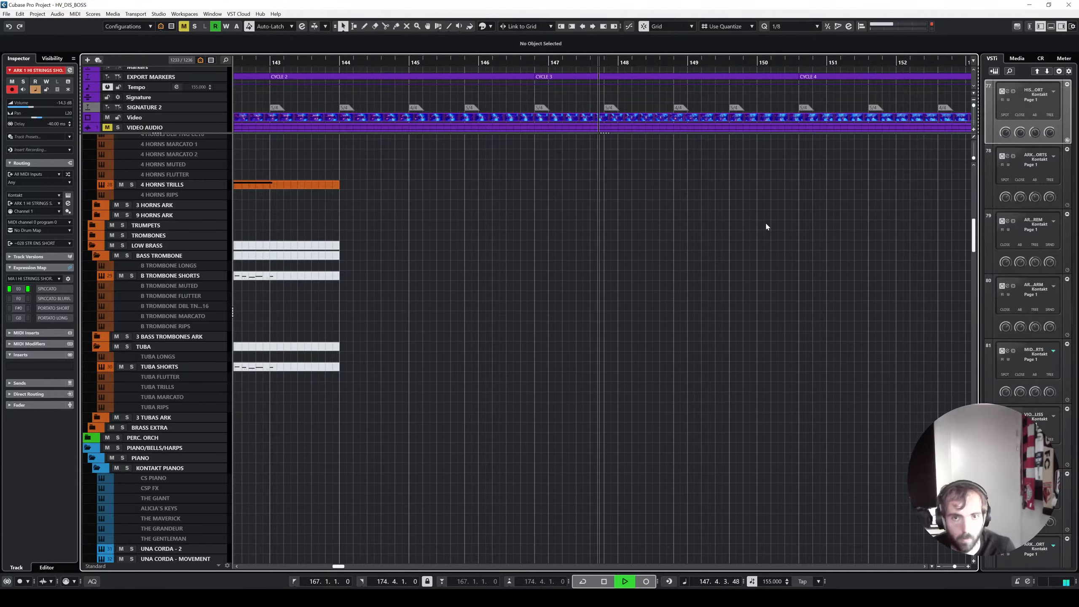
scroll(765, 221, "right", 1)
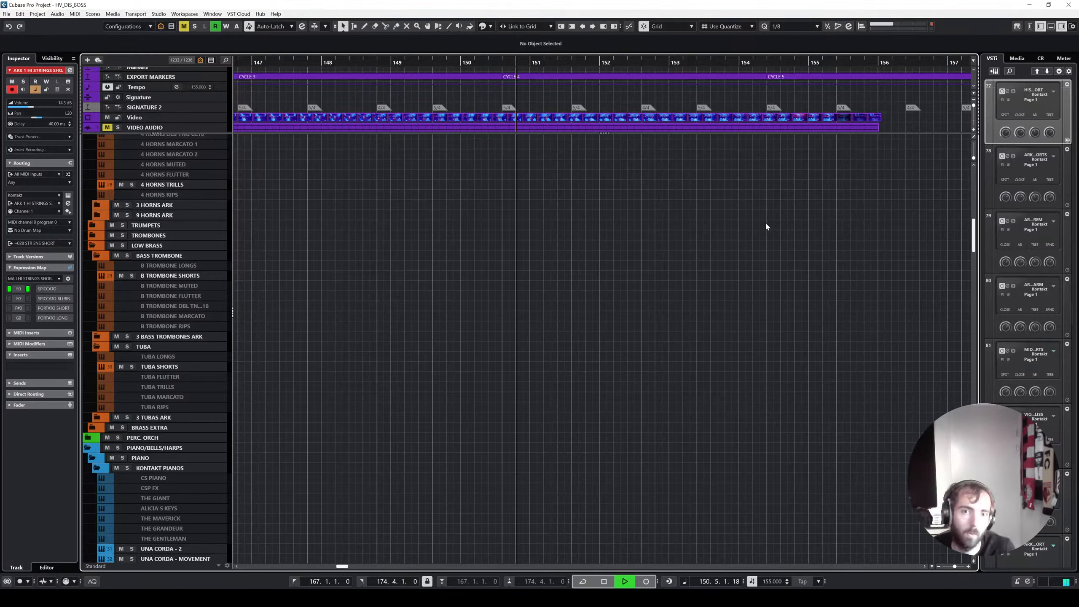
key("space")
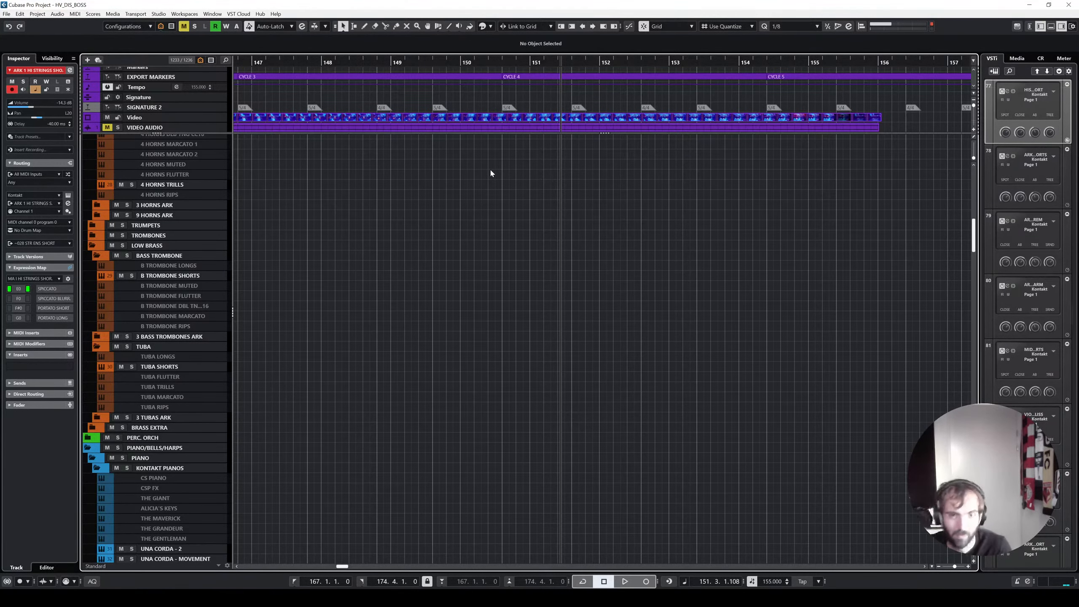
Step: Play the B-section from 168.5.1.0 into bar 173 to compare its signature pattern with the main section
scroll(646, 262, "right", 18)
scroll(633, 238, "down", 3)
scroll(518, 124, "up", 4)
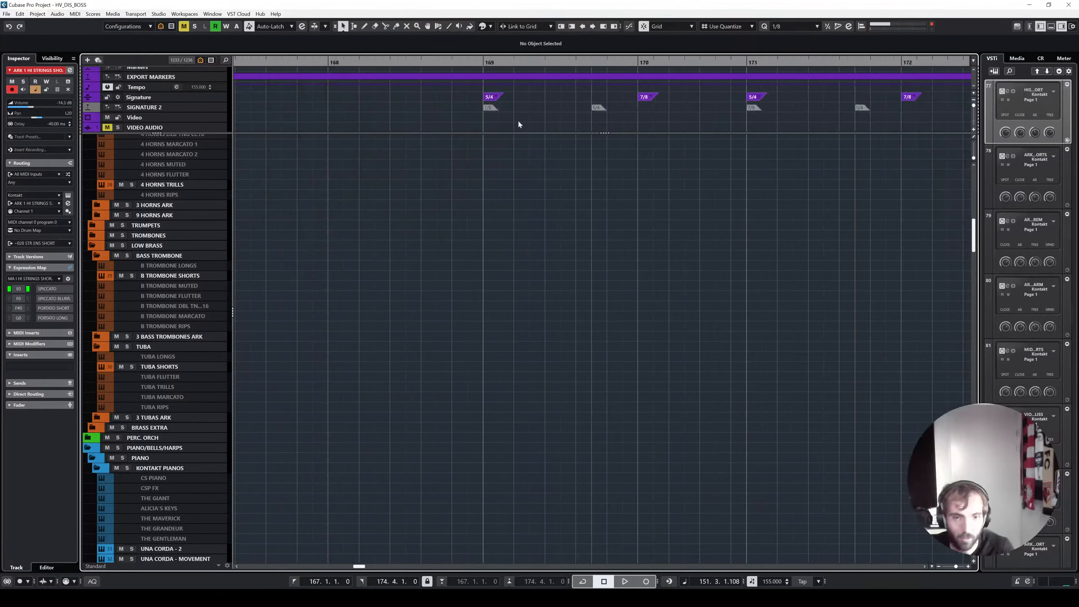
left_click(452, 62)
scroll(609, 271, "down", 4)
scroll(608, 272, "left", 9)
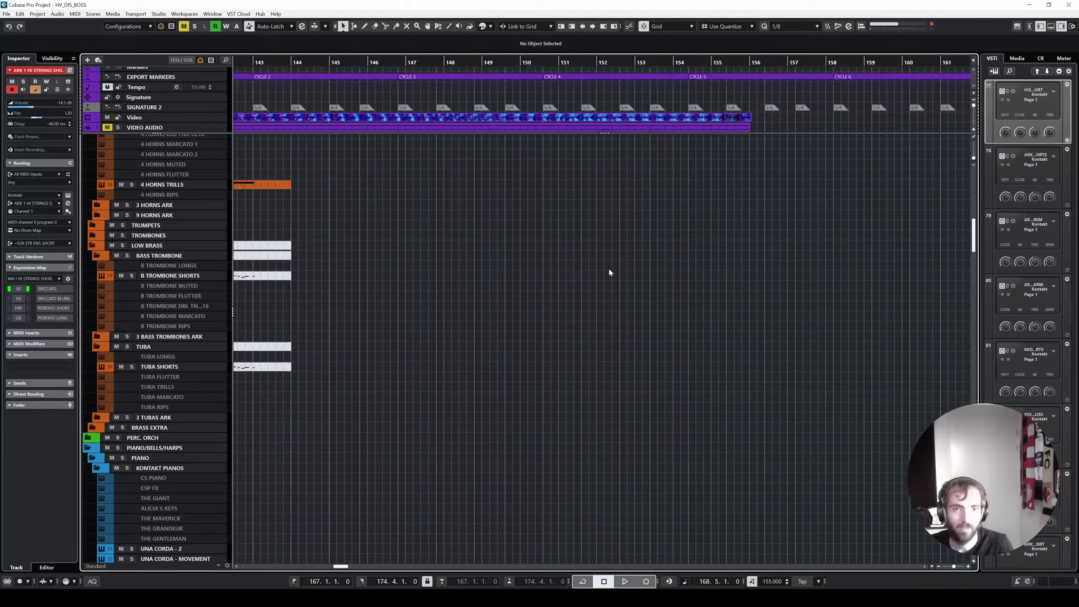
scroll(609, 271, "right", 4)
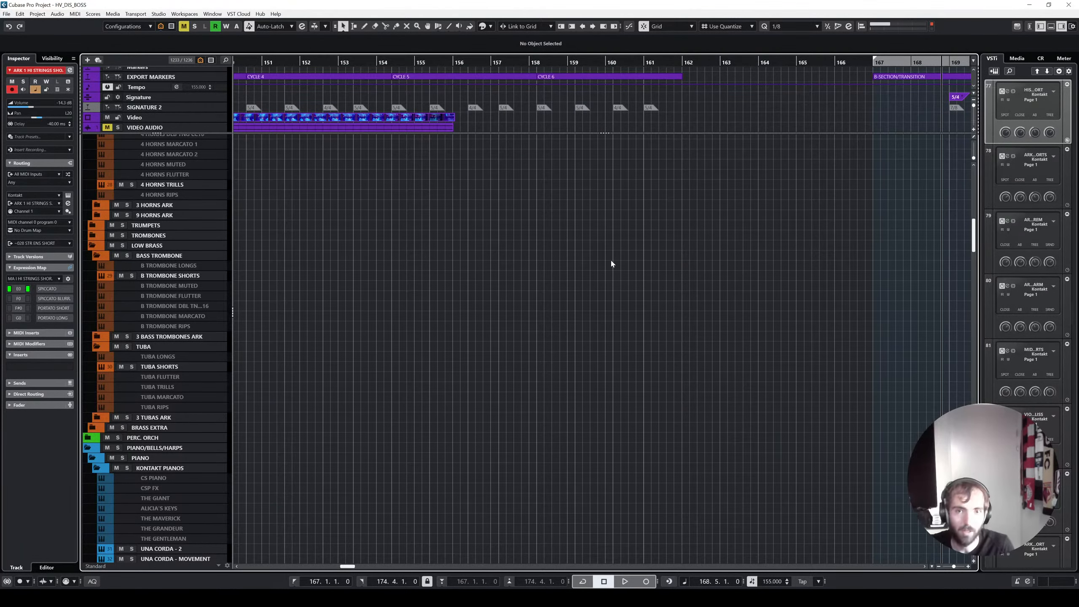
scroll(611, 261, "right", 7)
scroll(513, 227, "up", 3)
scroll(511, 225, "left", 1)
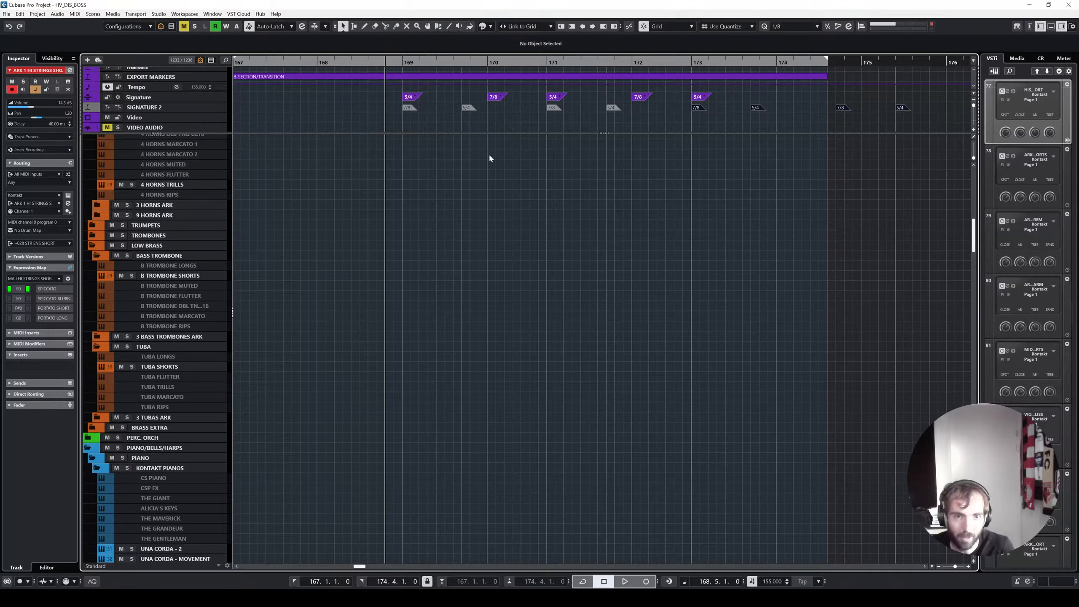
key("space")
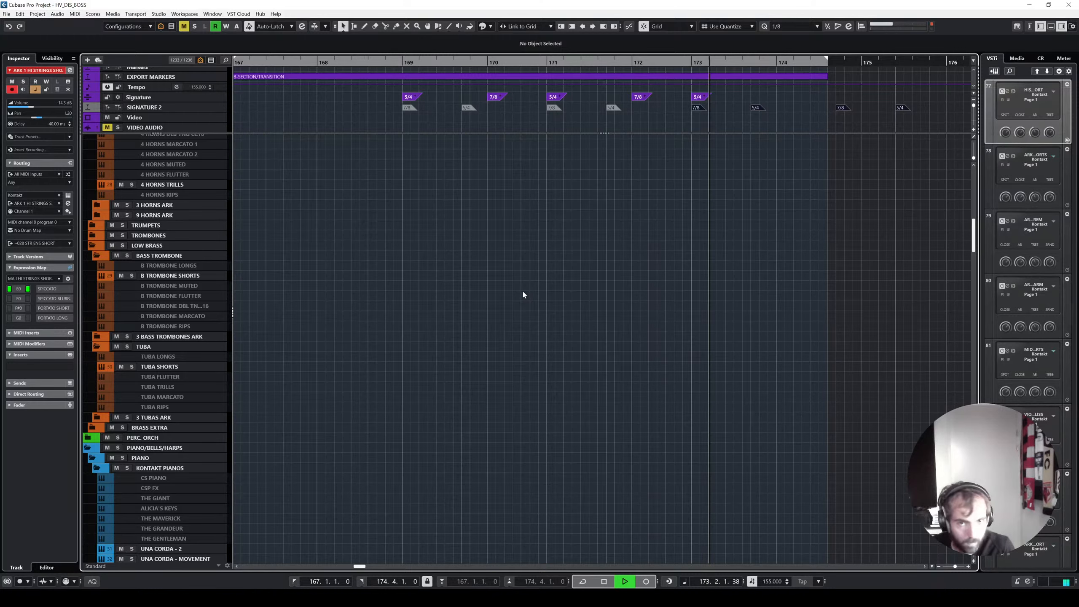
key("space")
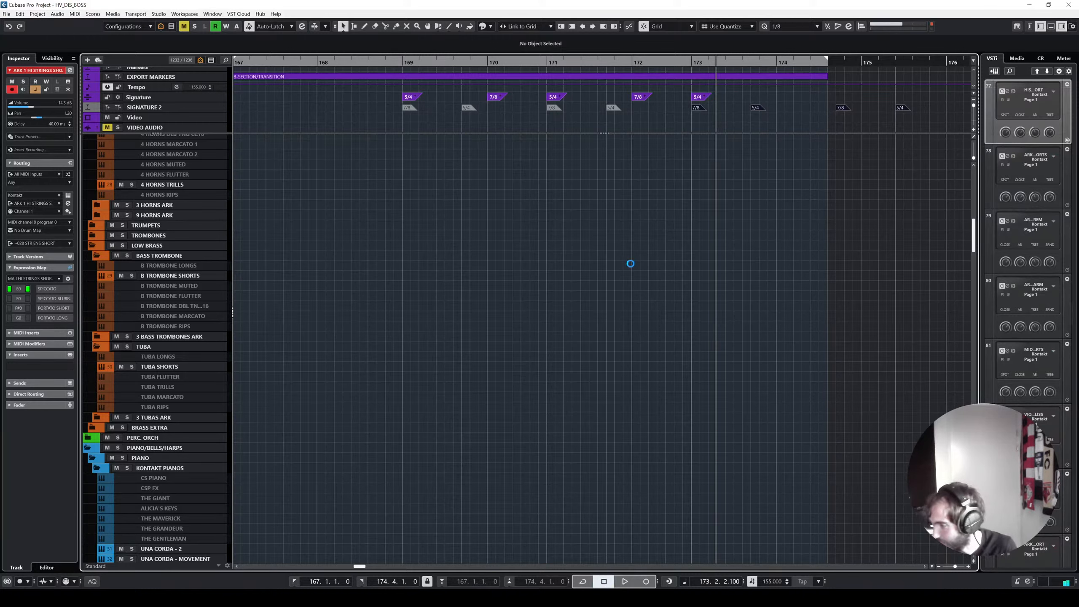